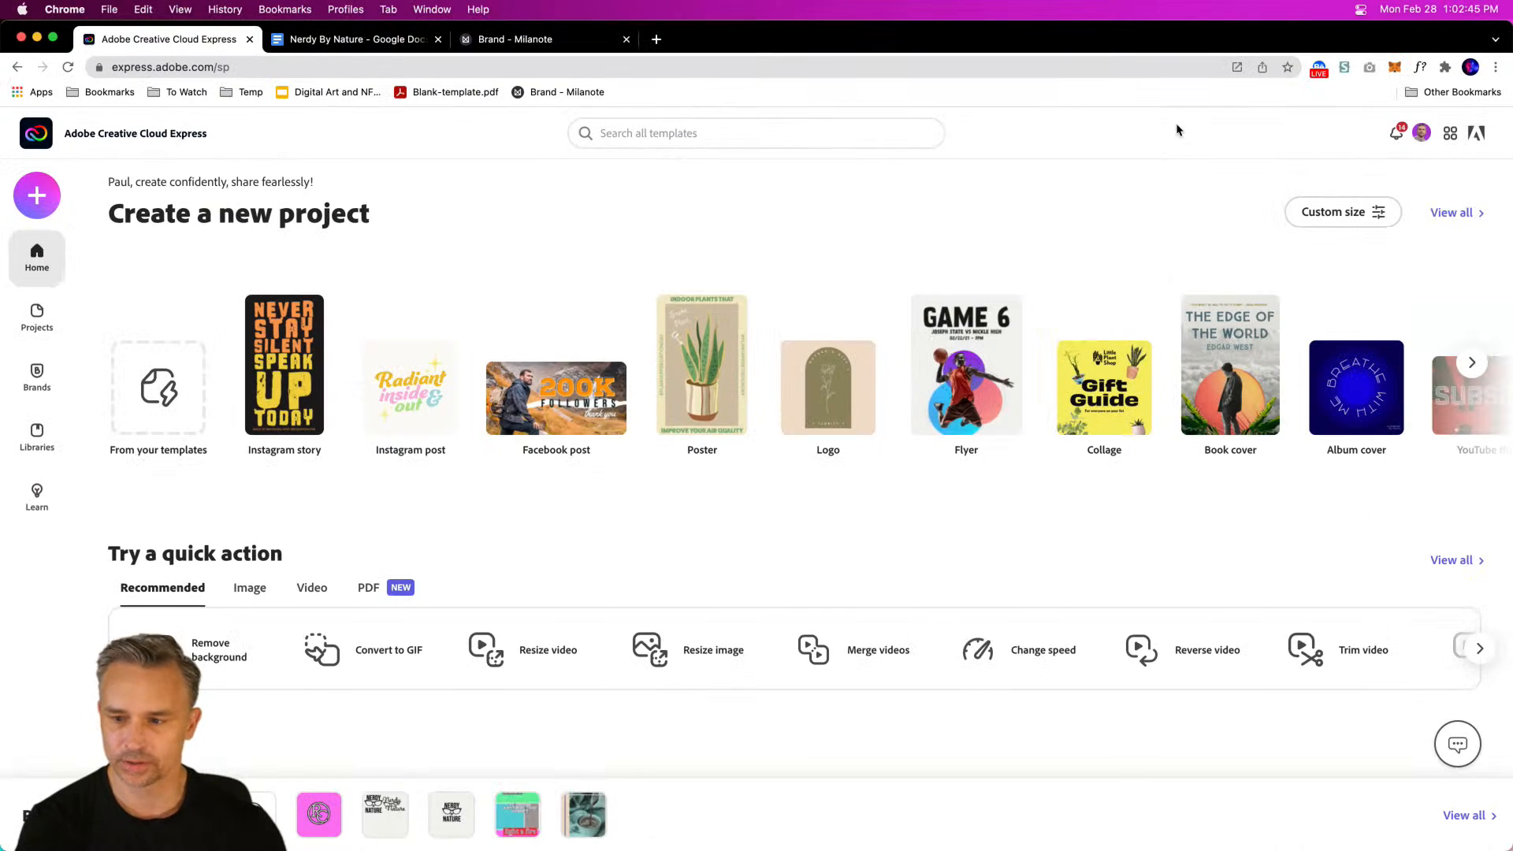
Step: Bring up the mirrored phone screen and narrow the browser window to fit beside it
mouse_move(1511, 147)
mouse_down()
mouse_move(1358, 149)
mouse_move(1511, 169)
mouse_up()
click(1159, 829)
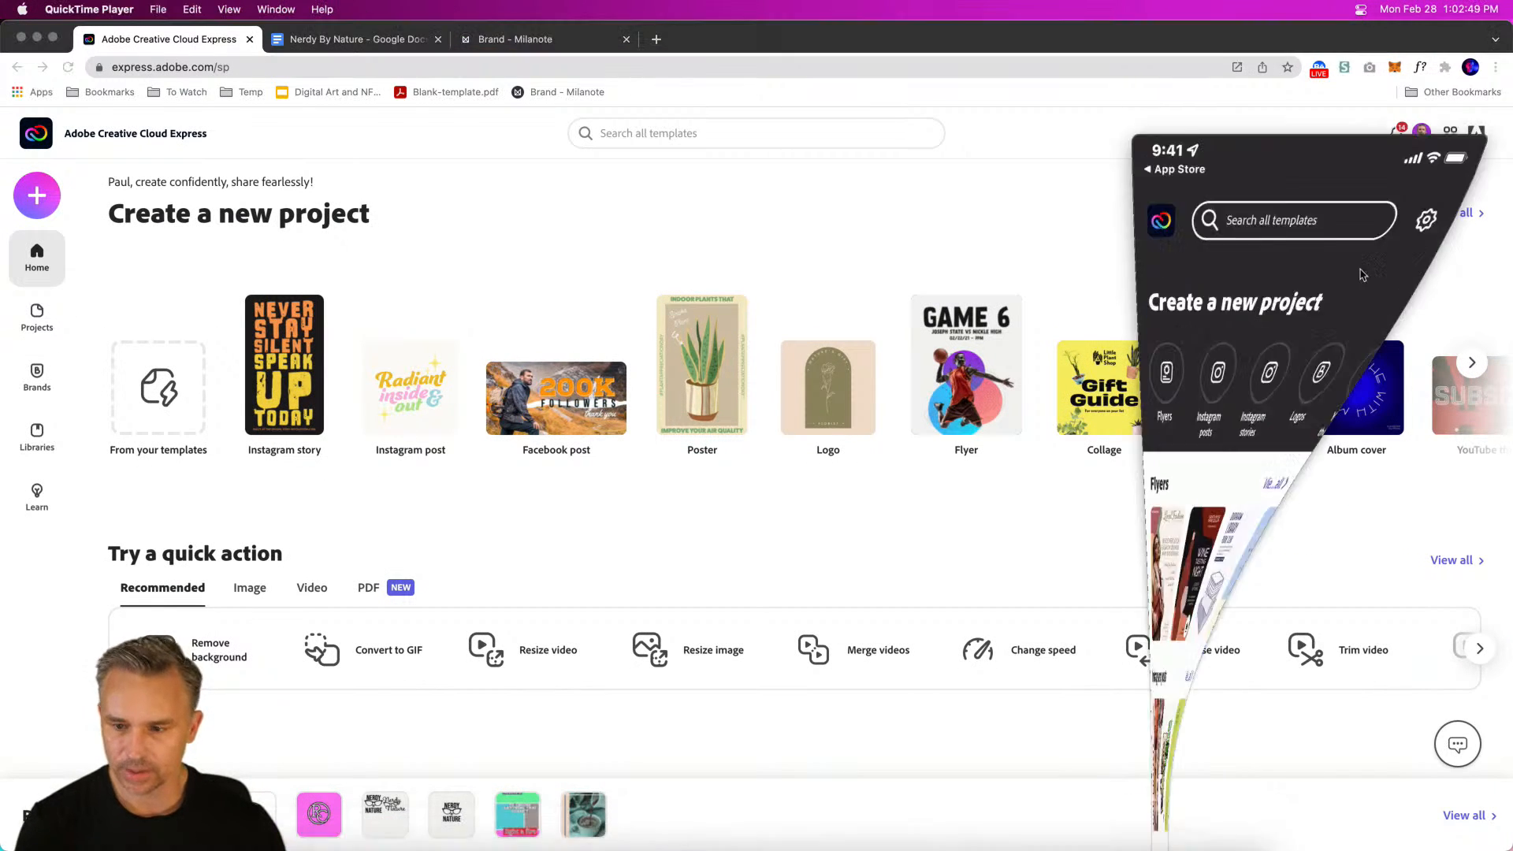
click(986, 227)
drag(1511, 227, 1130, 228)
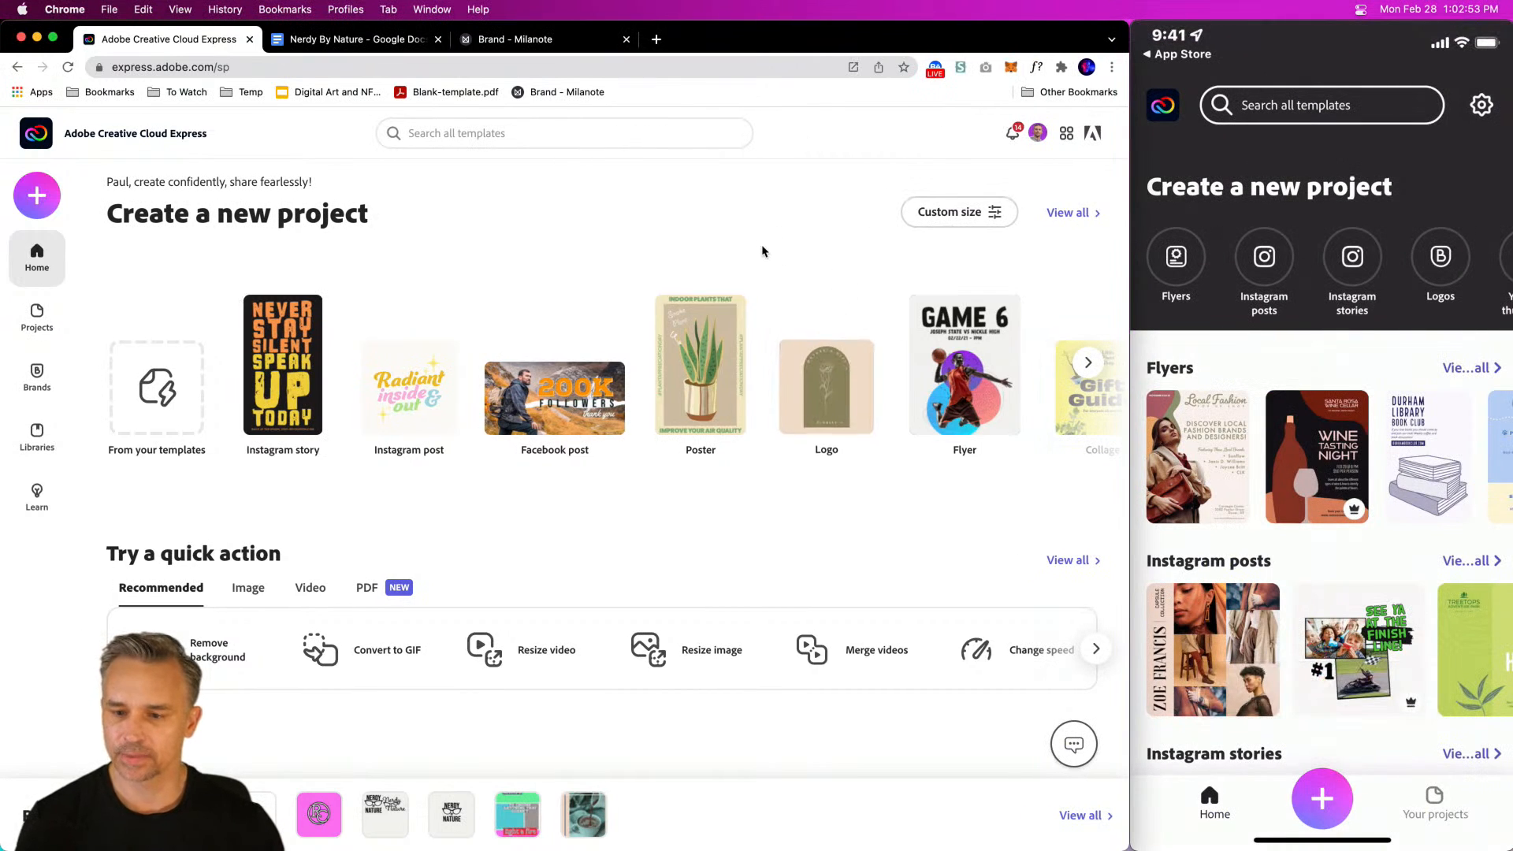
Step: Return to the browser and widen its window back to the full screen width
mouse_move(1224, 36)
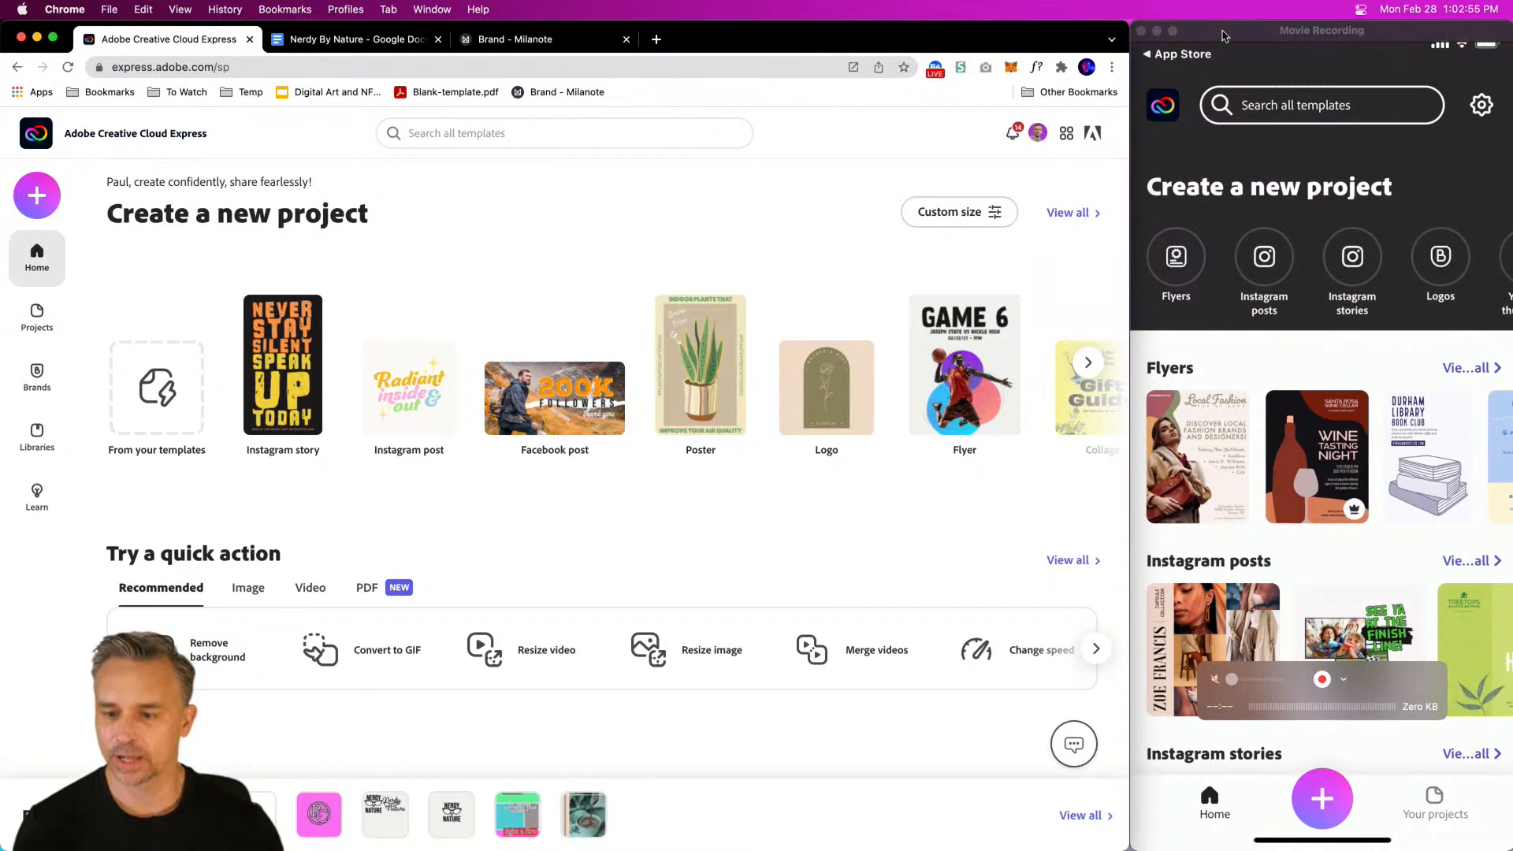
click(1173, 31)
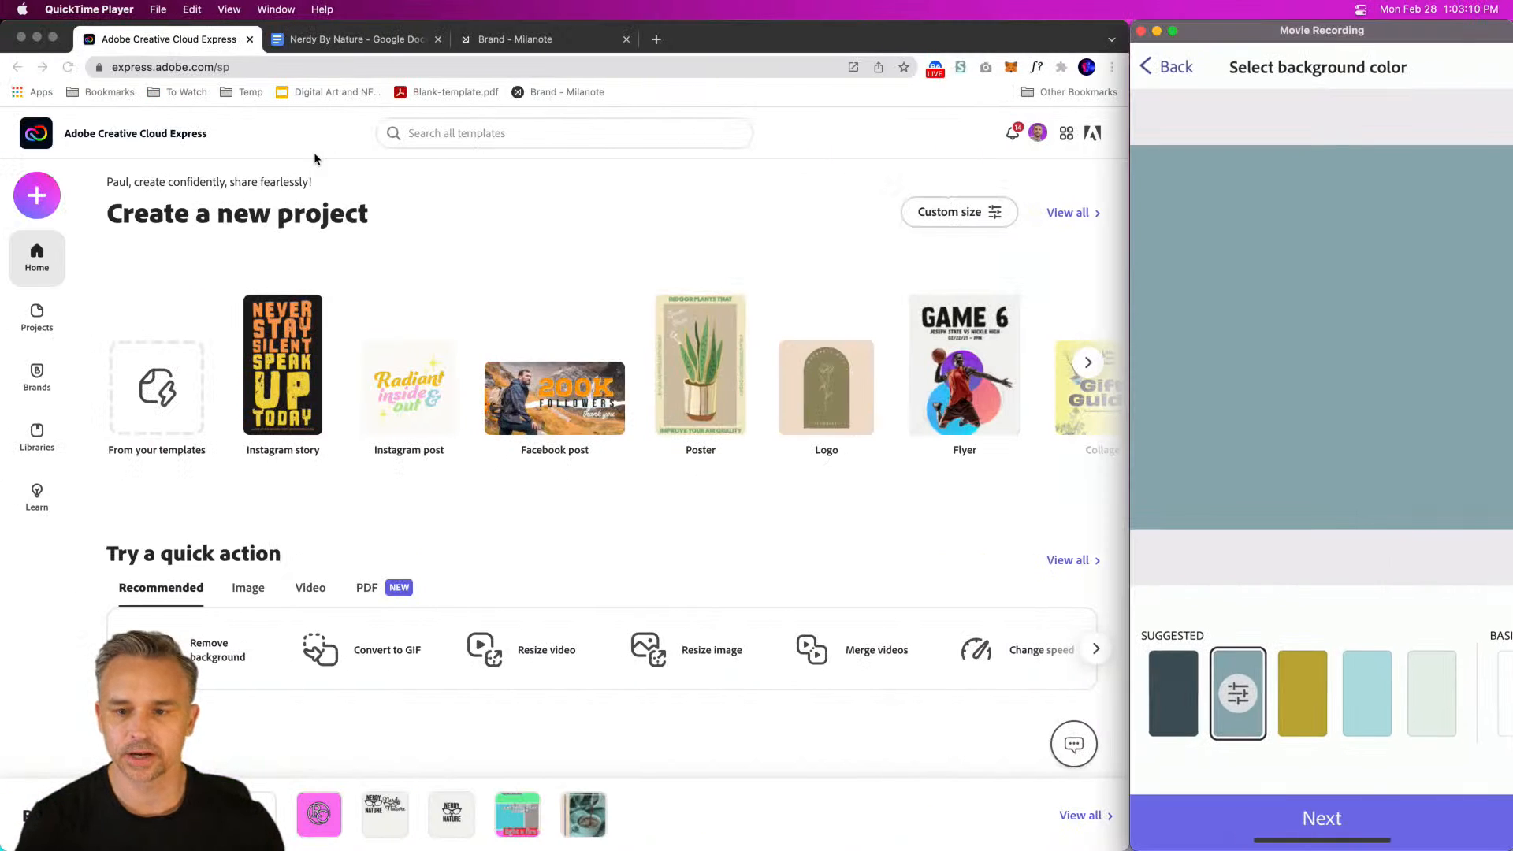
click(433, 179)
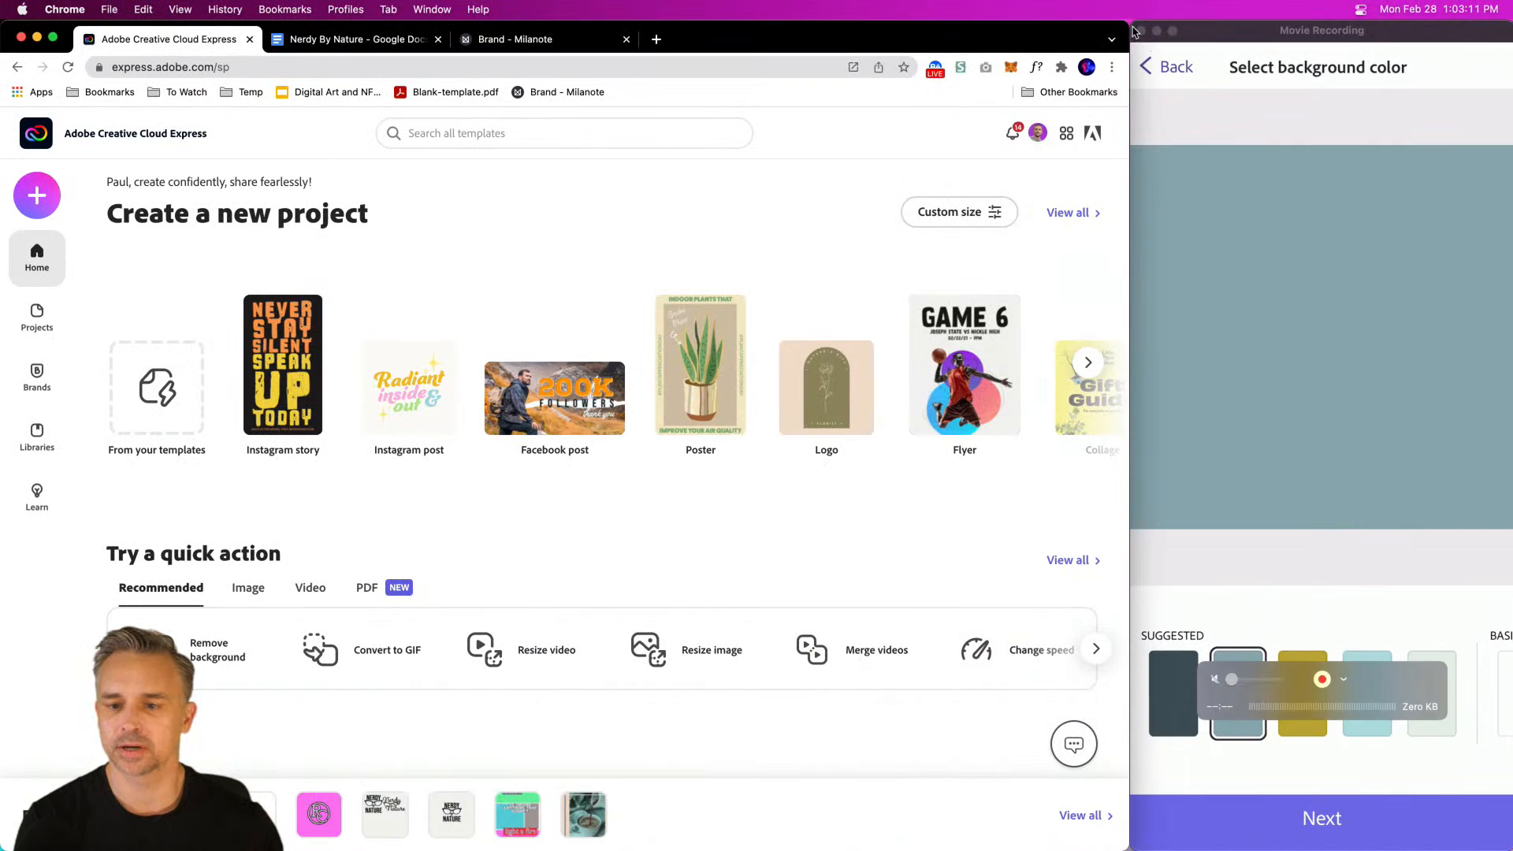
drag(1129, 22, 1510, 11)
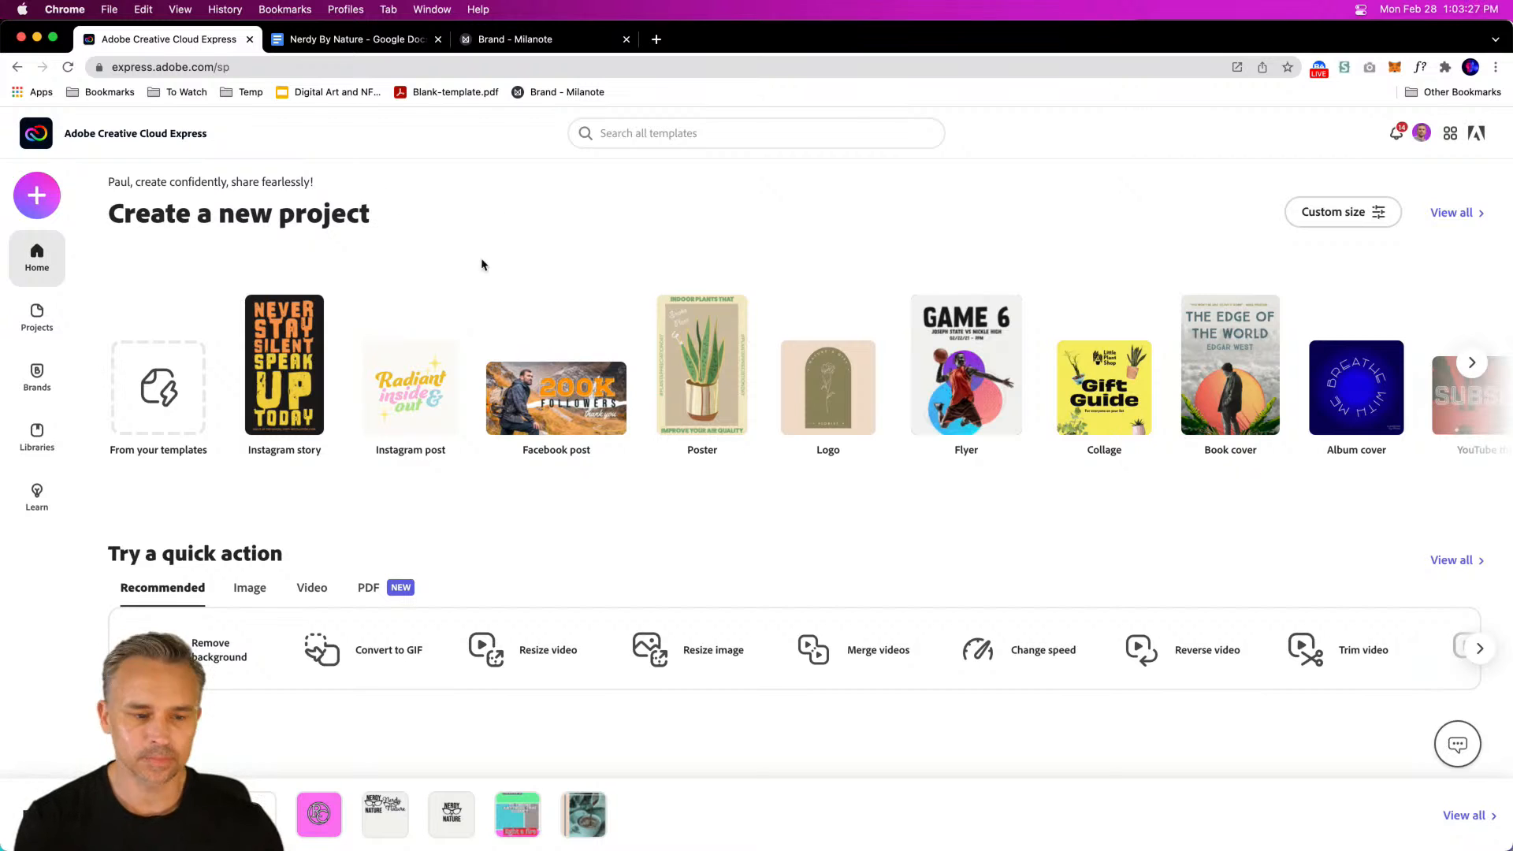
Step: Create a new logo project and browse the available logo templates
click(20, 195)
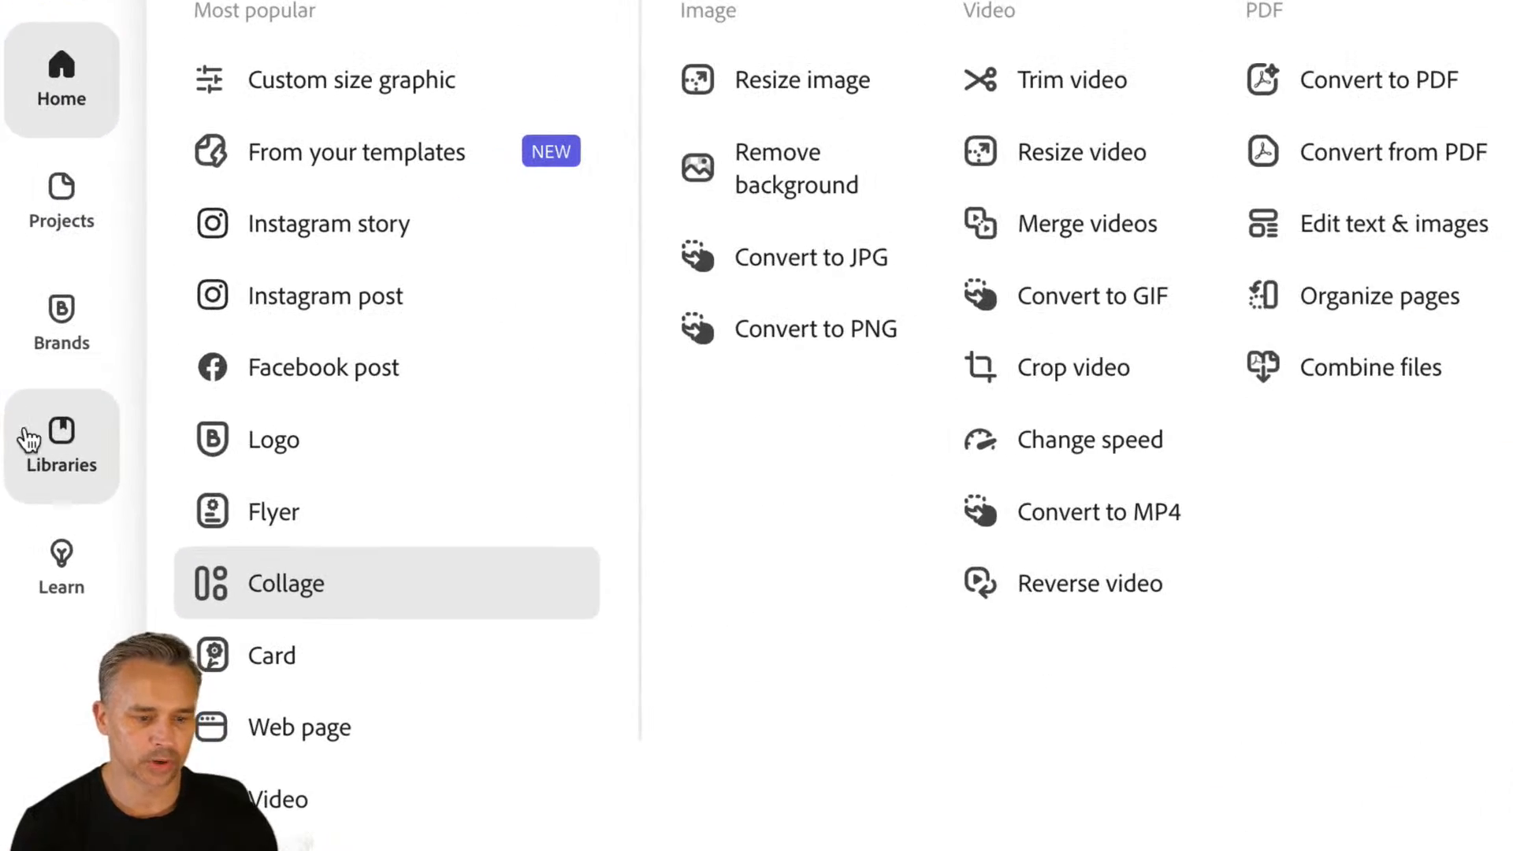
click(301, 463)
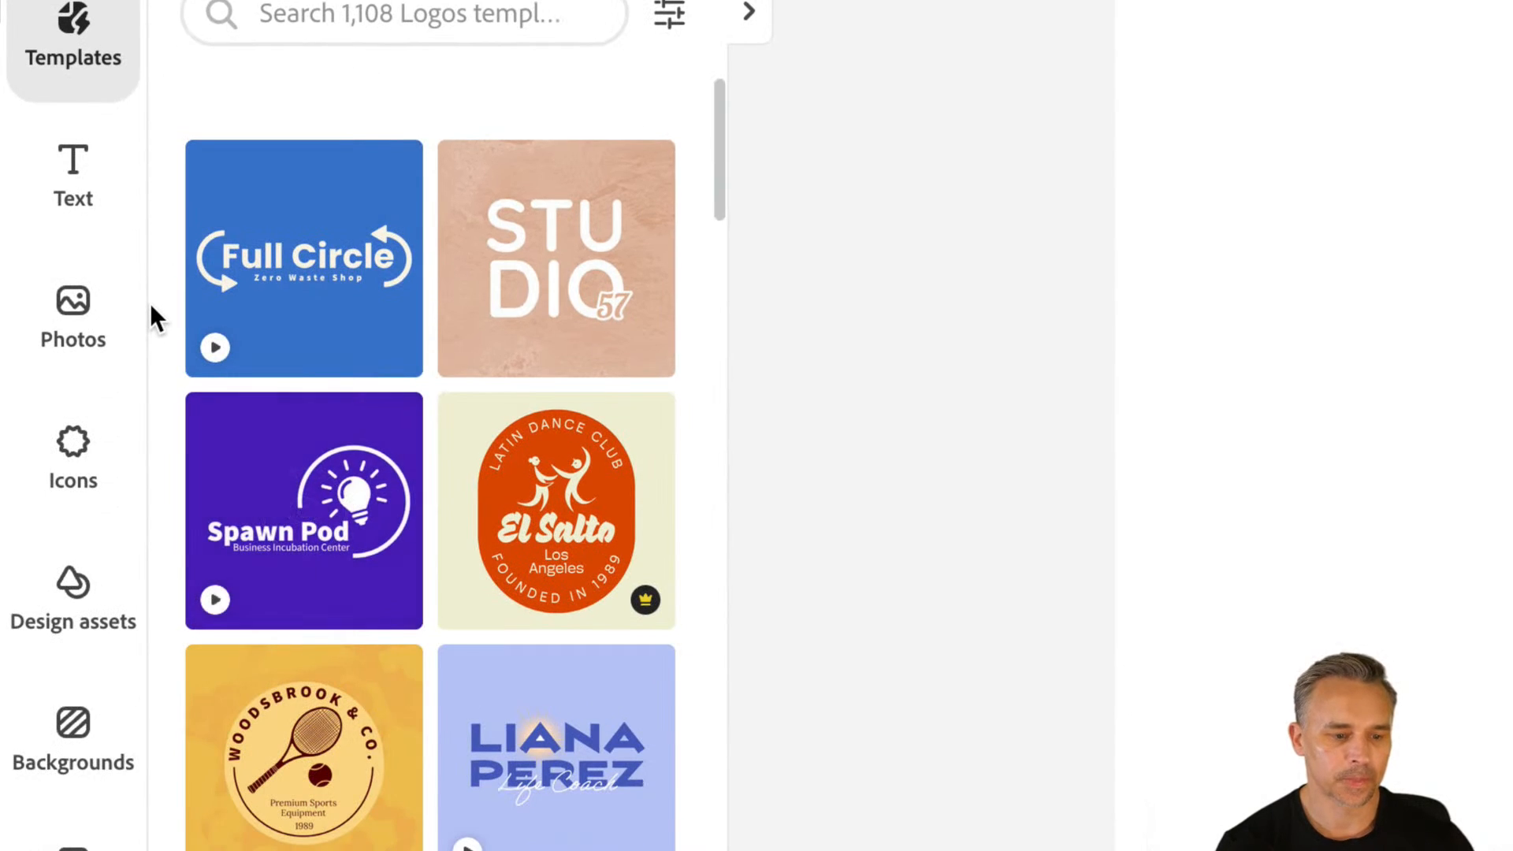
scroll(151, 309, down, 3)
scroll(151, 309, down, 10)
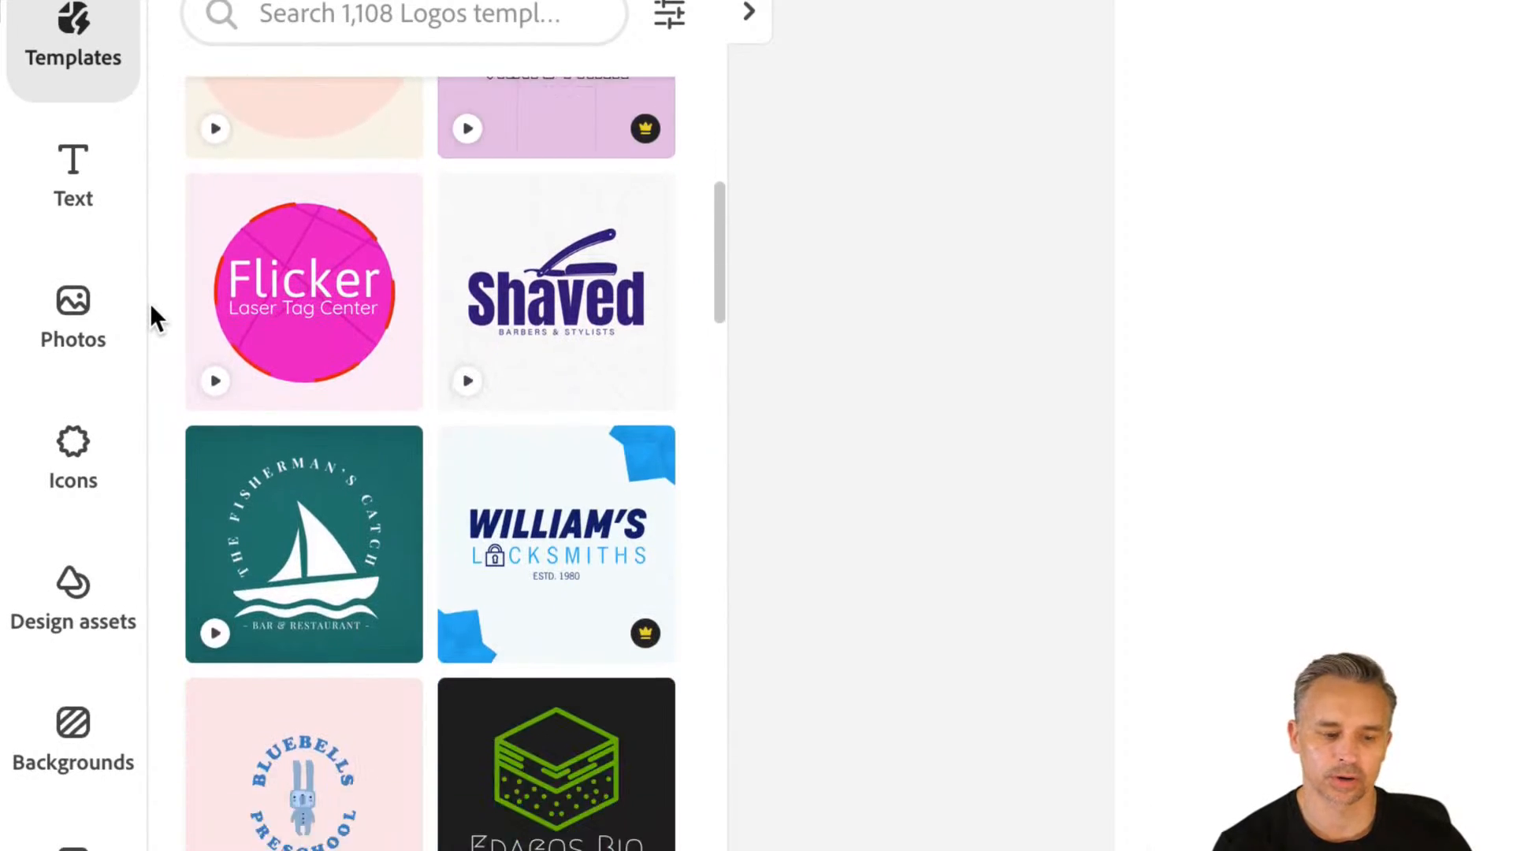
scroll(150, 308, down, 2)
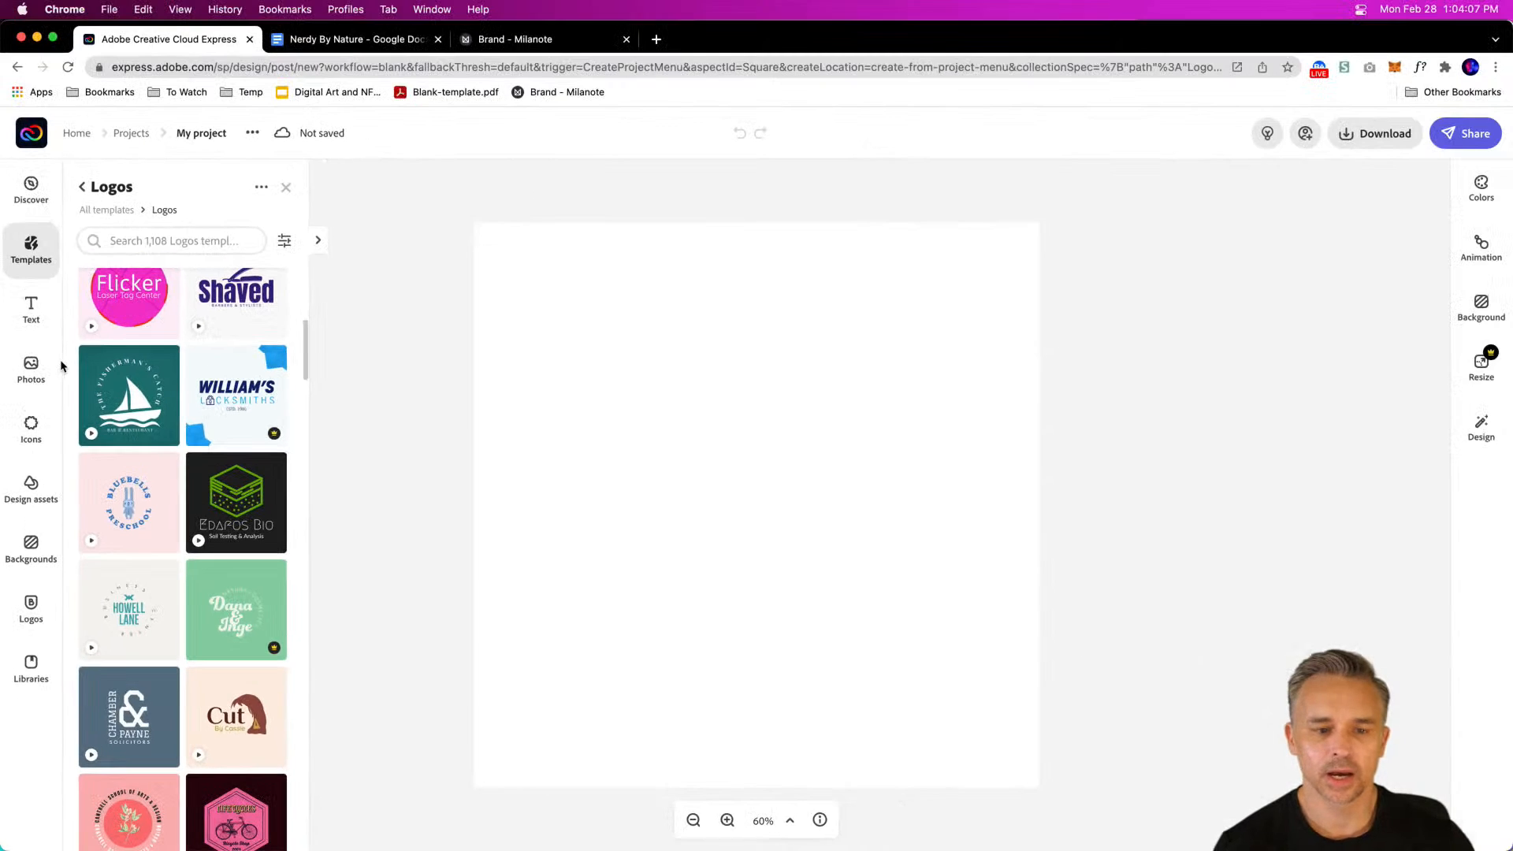
Step: Switch to the Nerdy By Nature brief in Google Docs and review its Notes list
click(331, 40)
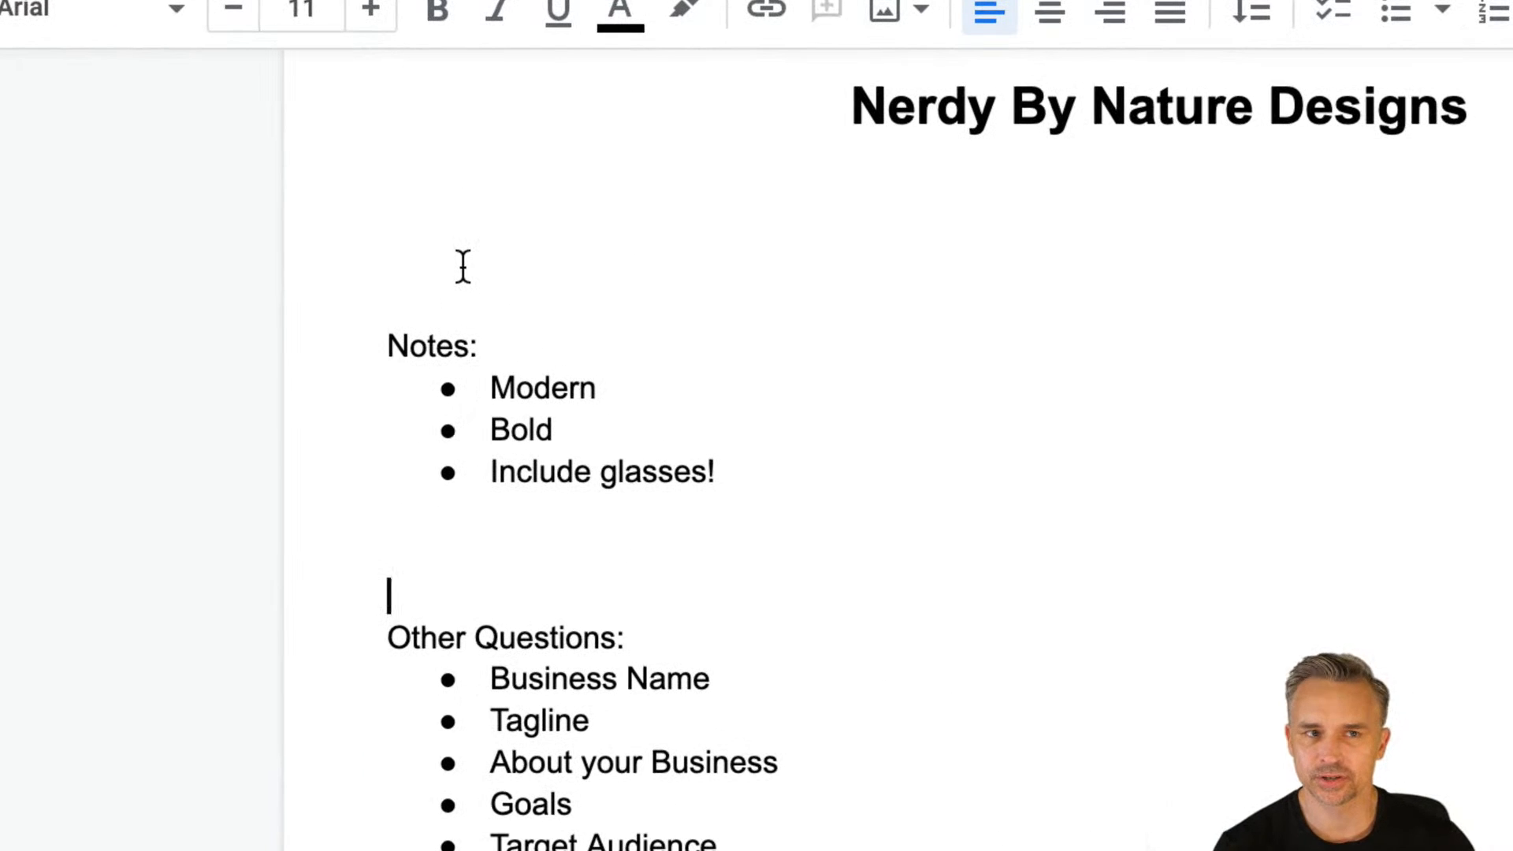
drag(654, 439, 488, 390)
click(753, 479)
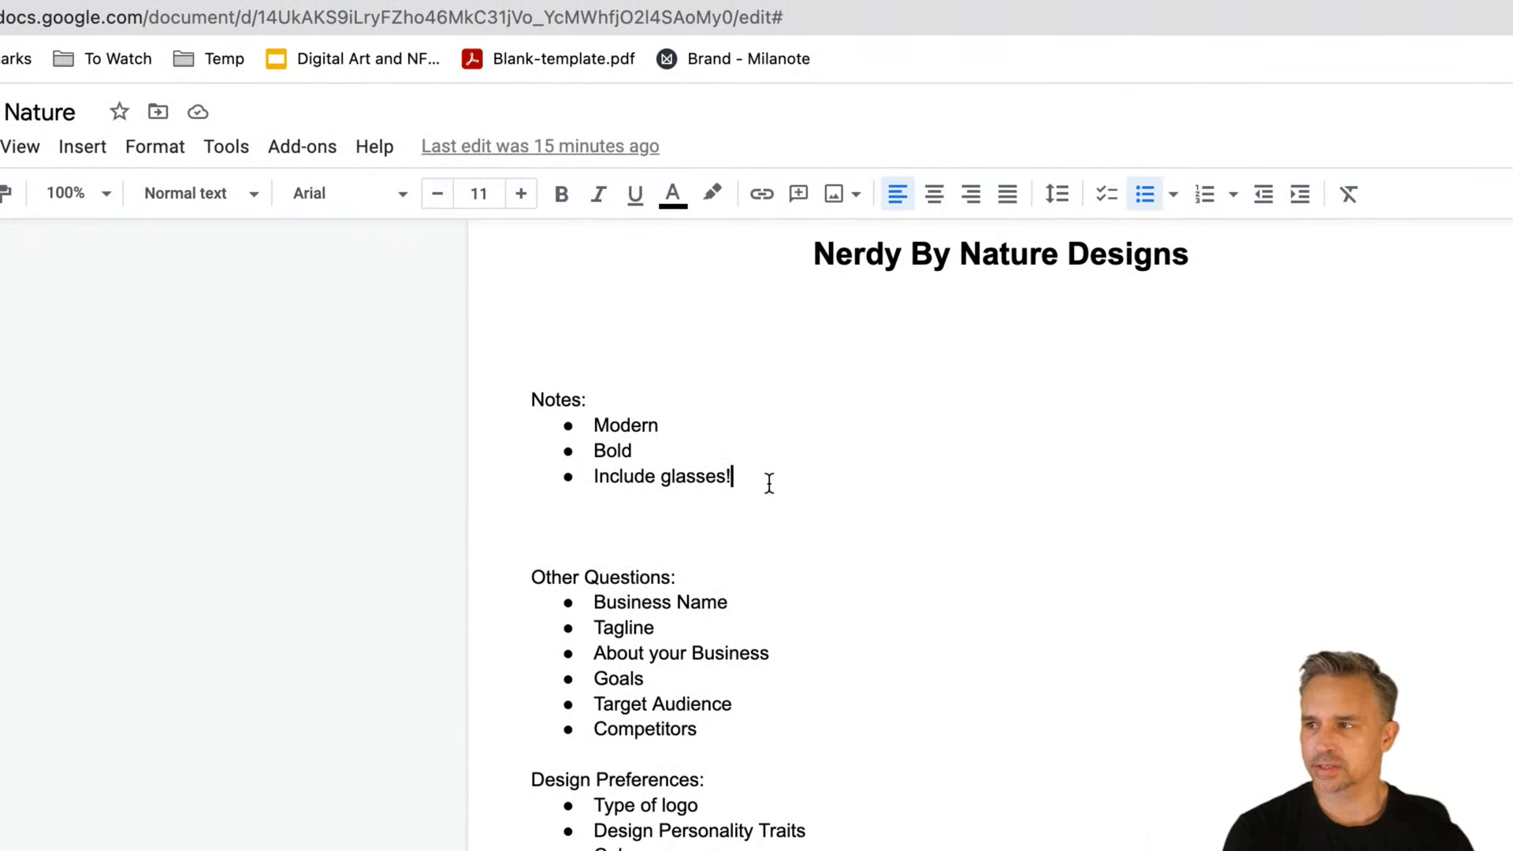
scroll(767, 483, down, 2)
scroll(767, 483, up, 3)
scroll(828, 544, down, 2)
scroll(835, 574, down, 2)
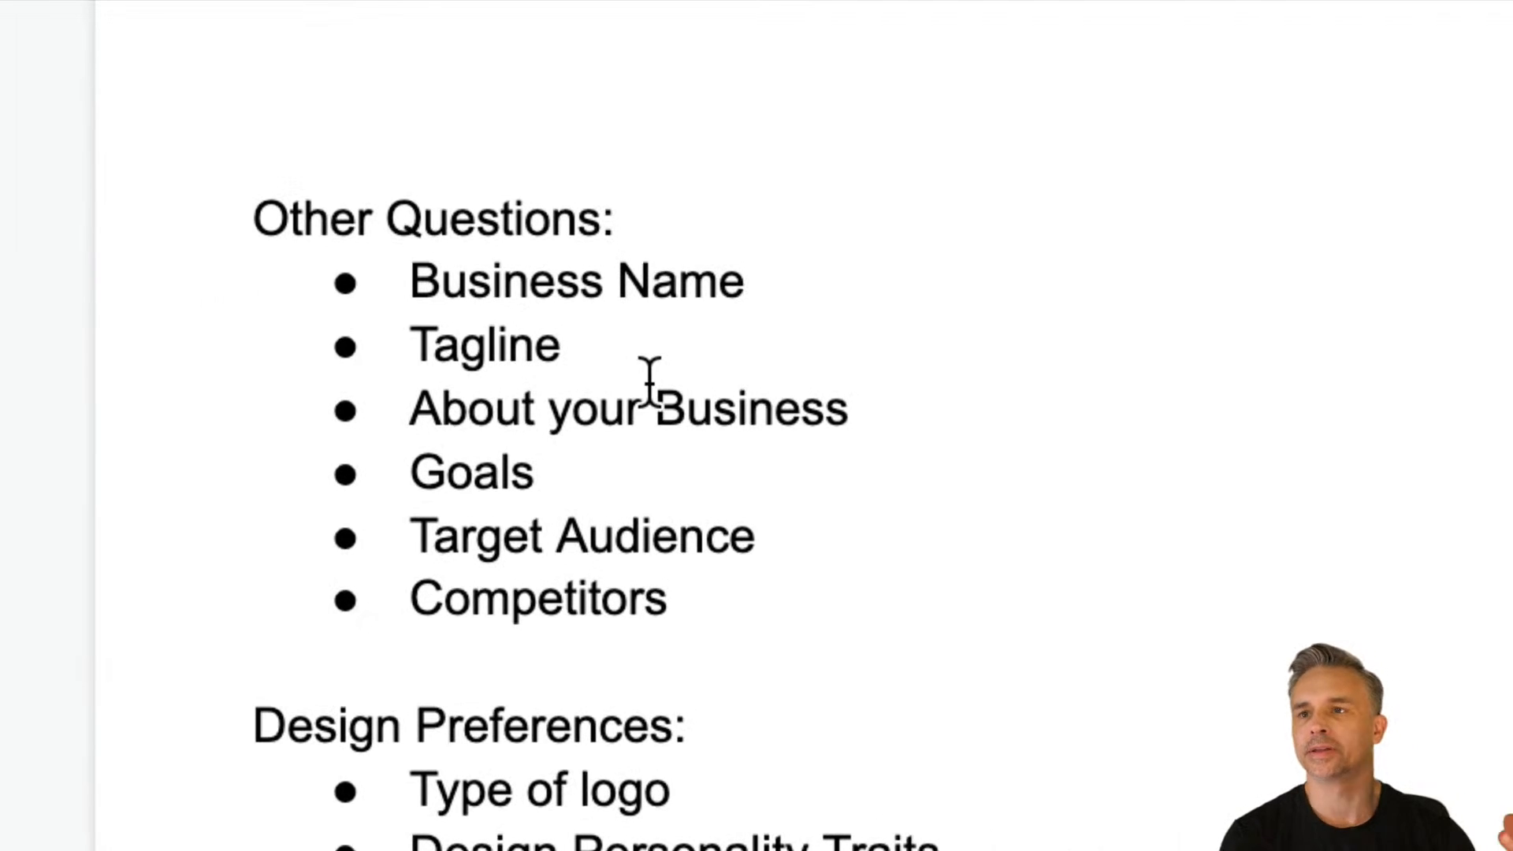
Step: Go through the Other Questions list in the brief, from Business Name to Competitors
drag(745, 284, 433, 284)
double_click(600, 357)
click(741, 413)
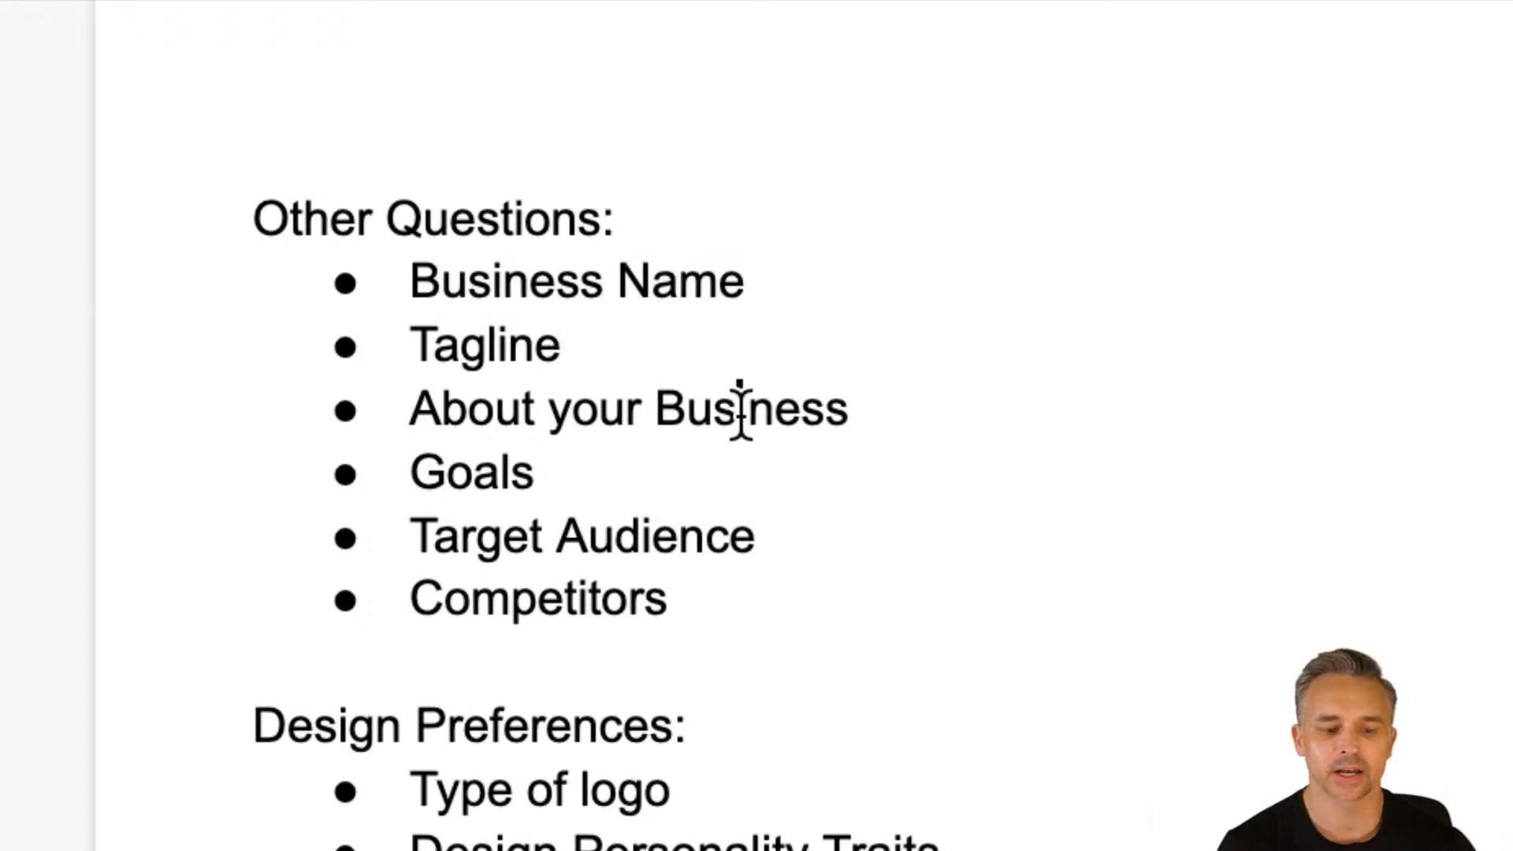
double_click(485, 346)
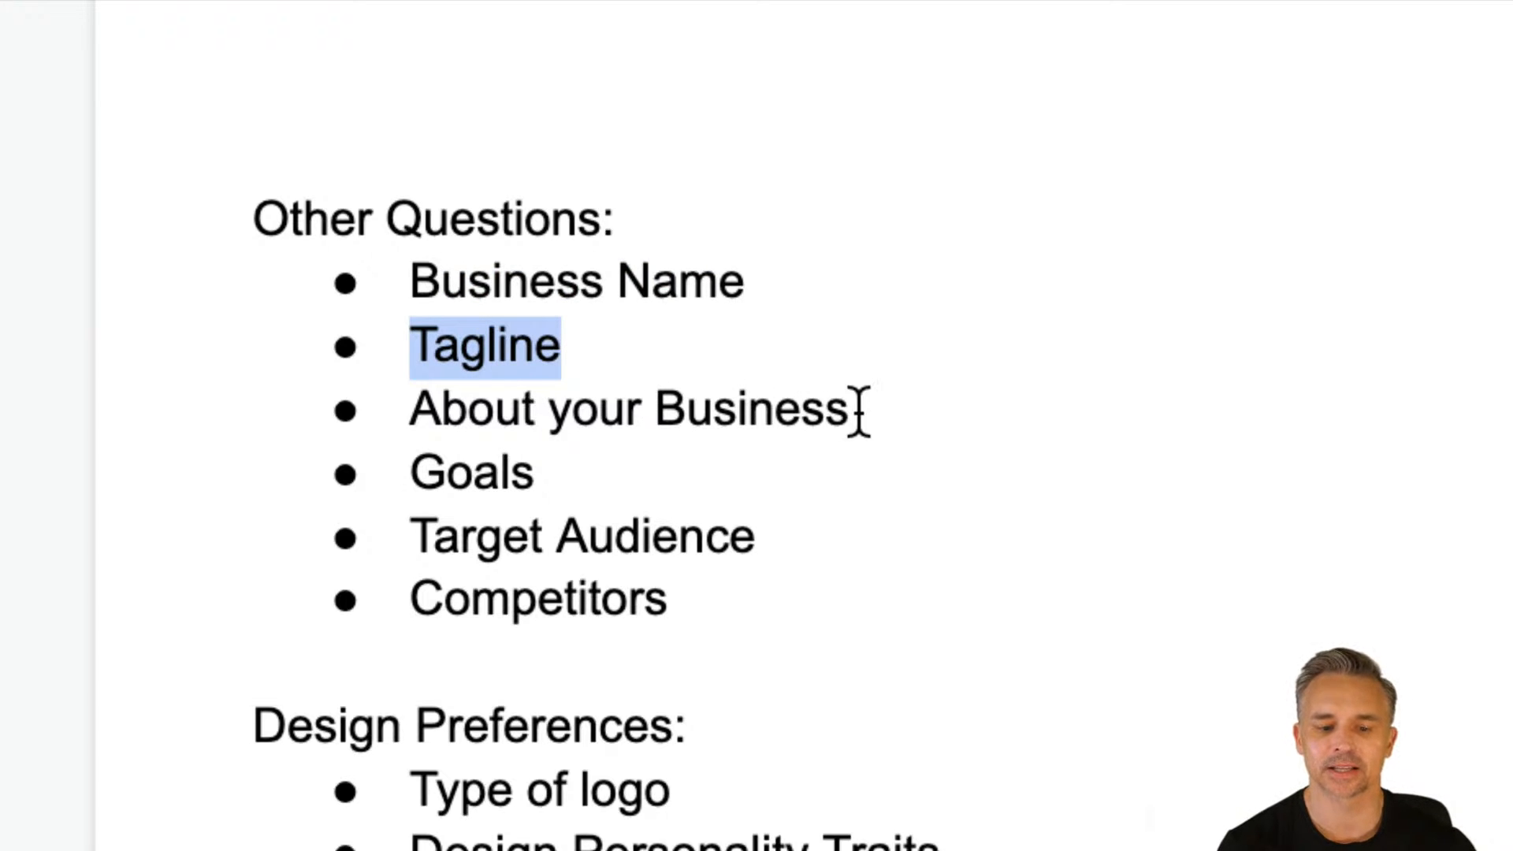
drag(863, 412, 330, 430)
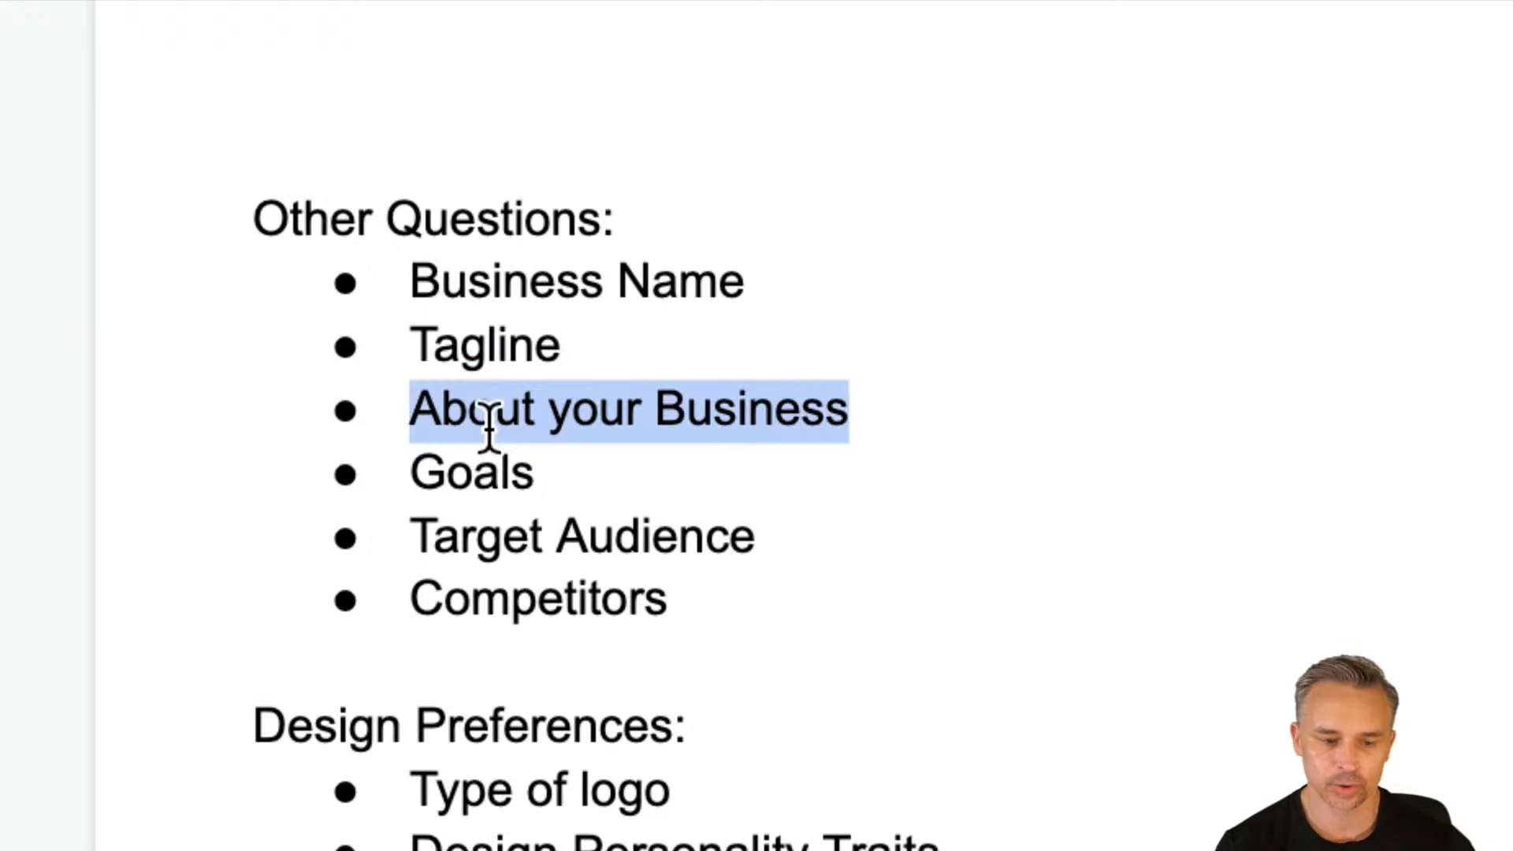
click(547, 482)
drag(546, 483, 400, 472)
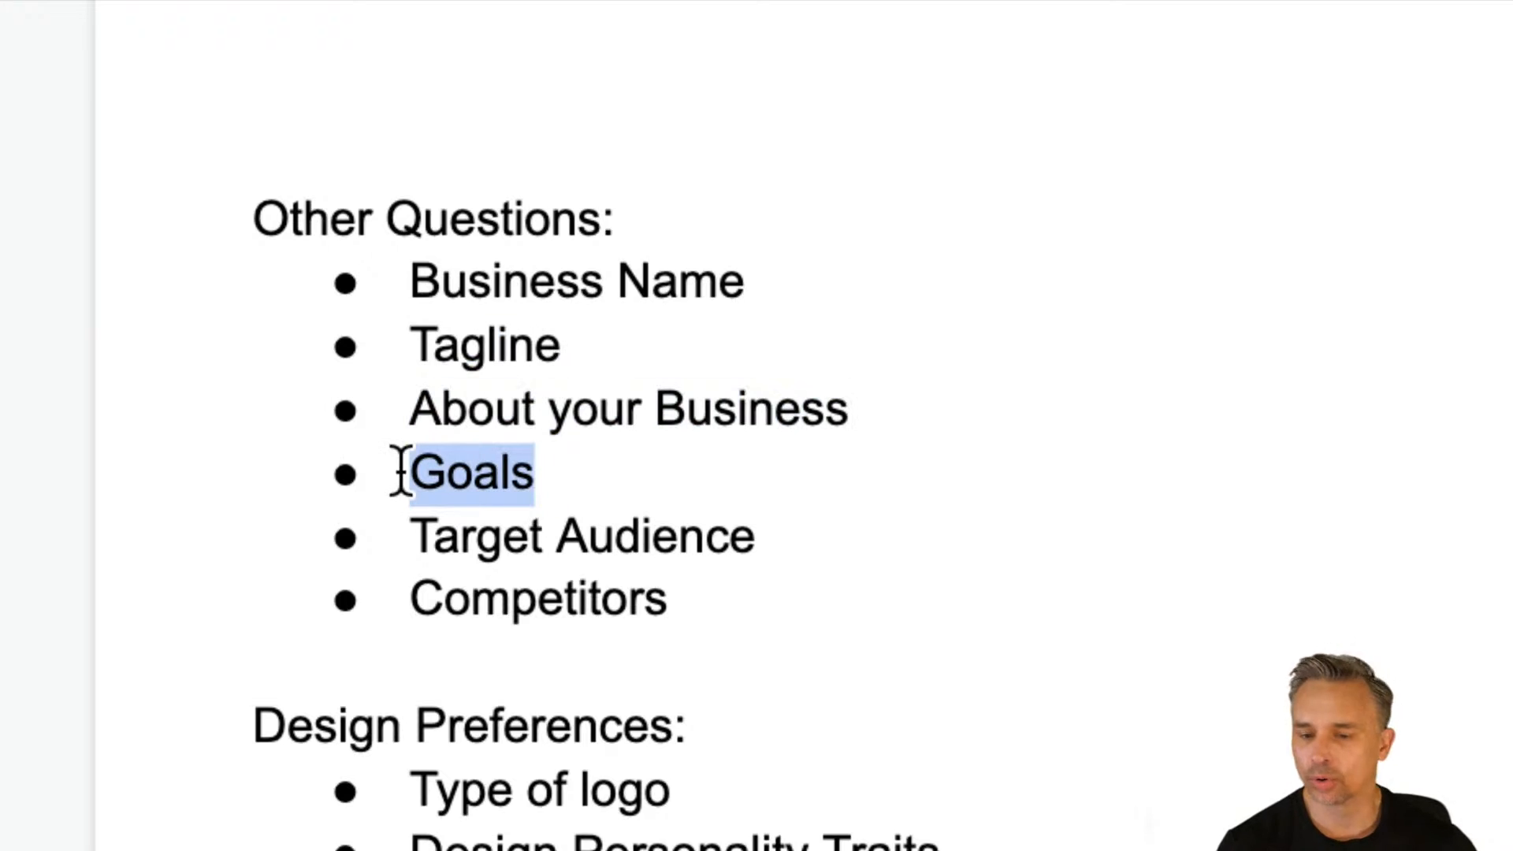
drag(823, 537, 359, 536)
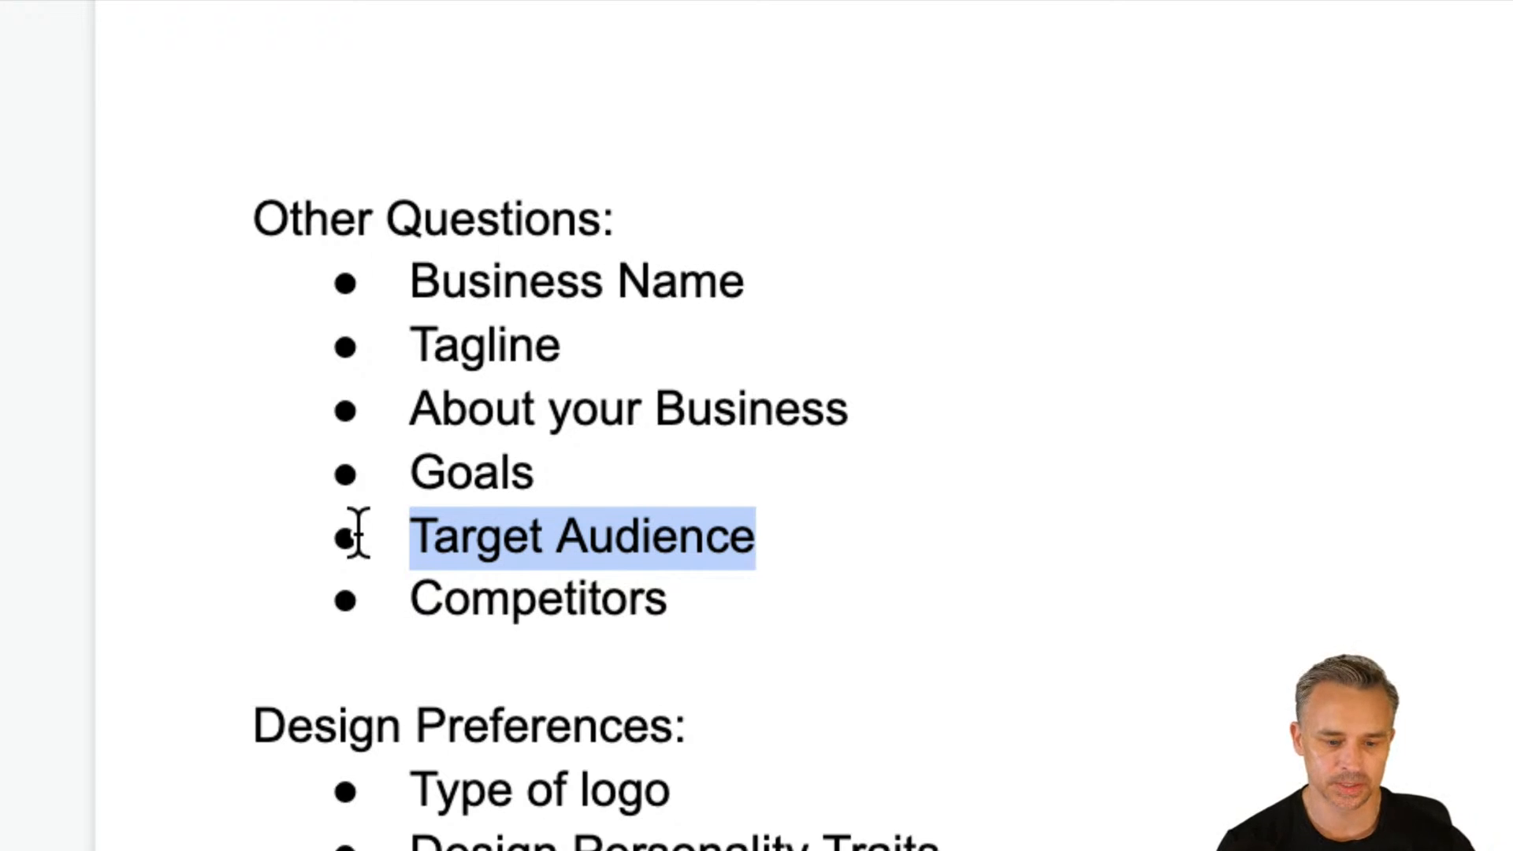
click(698, 607)
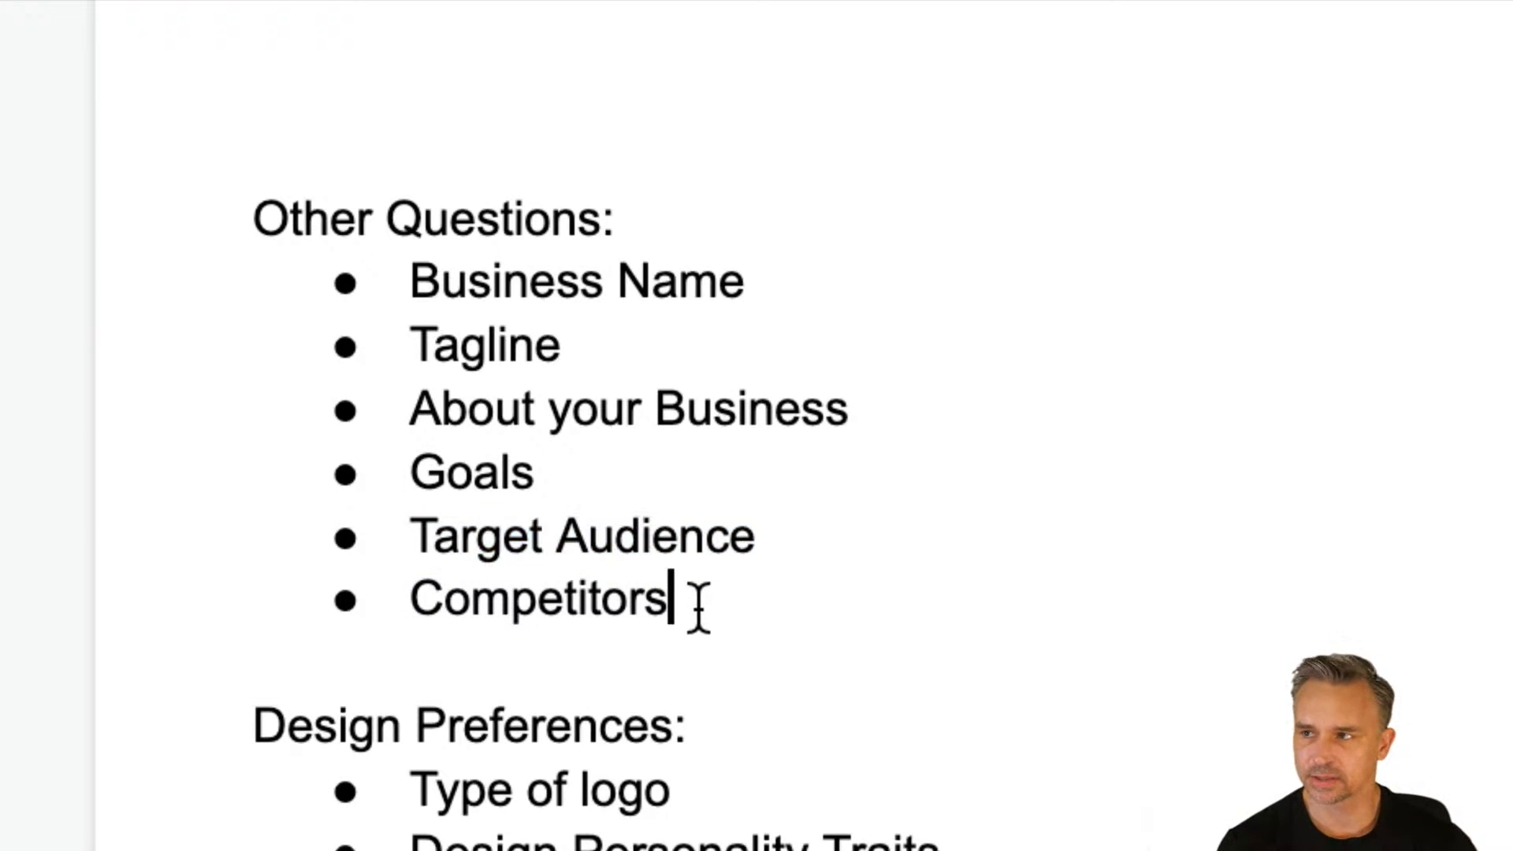
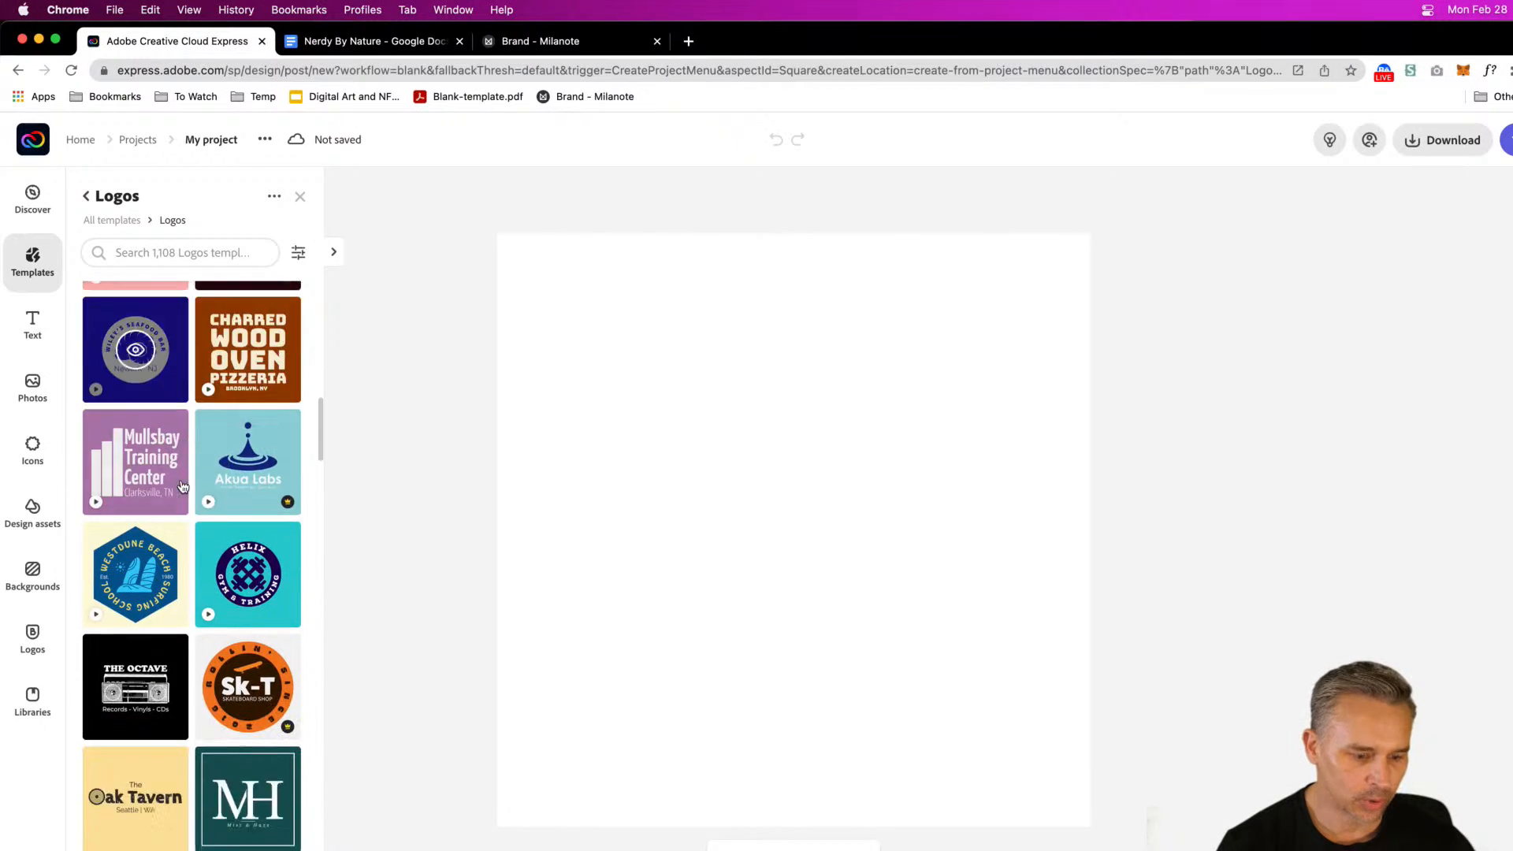
Step: Return to the logo project, apply the green O&B Oak & Barry template and ungroup its two text lines
scroll(155, 661, down, 4)
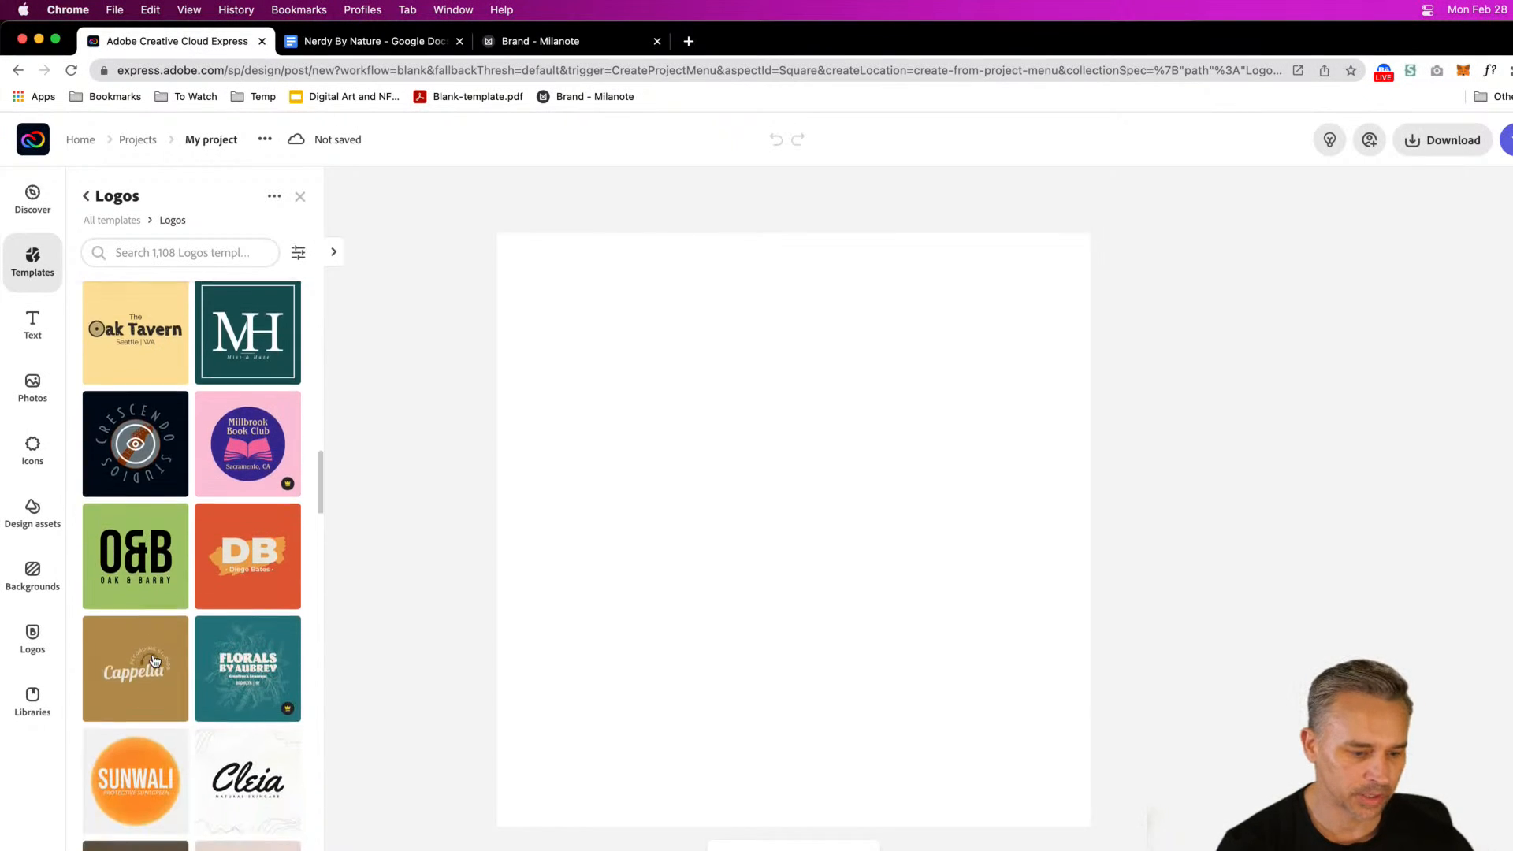
click(118, 503)
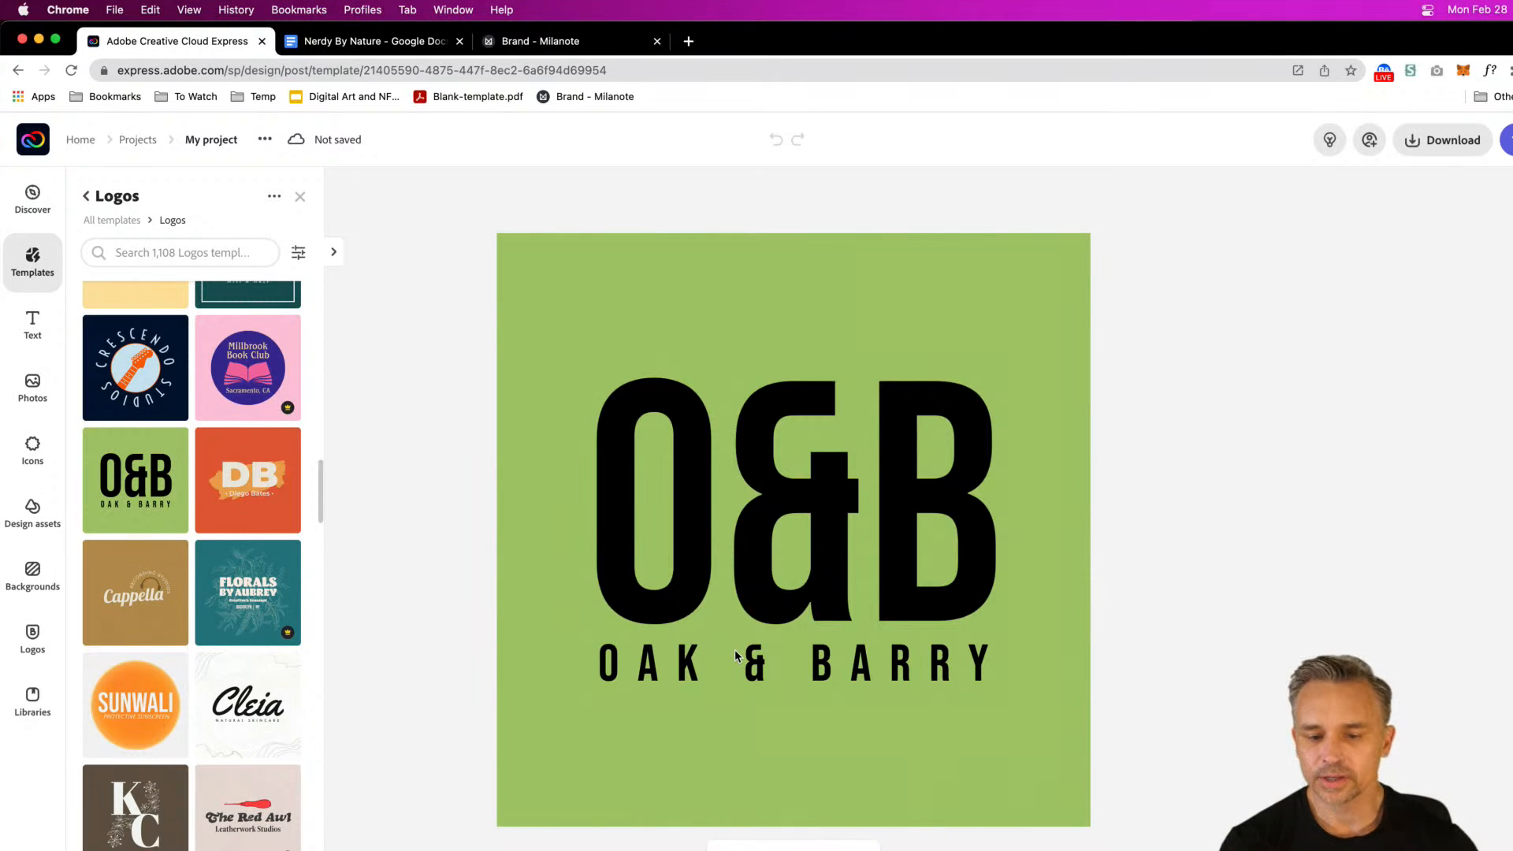
click(765, 511)
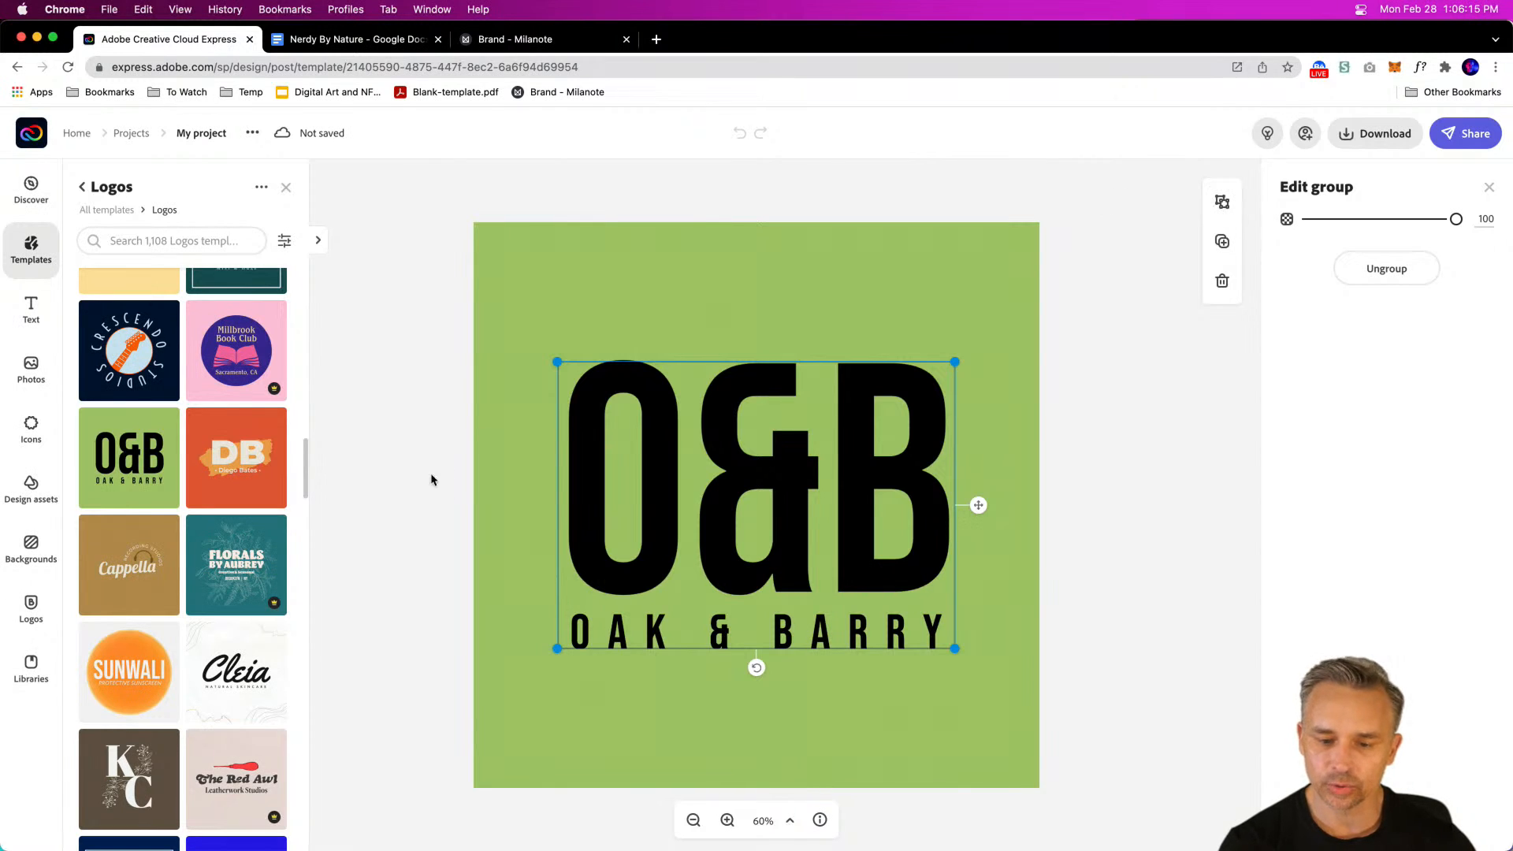
click(1226, 203)
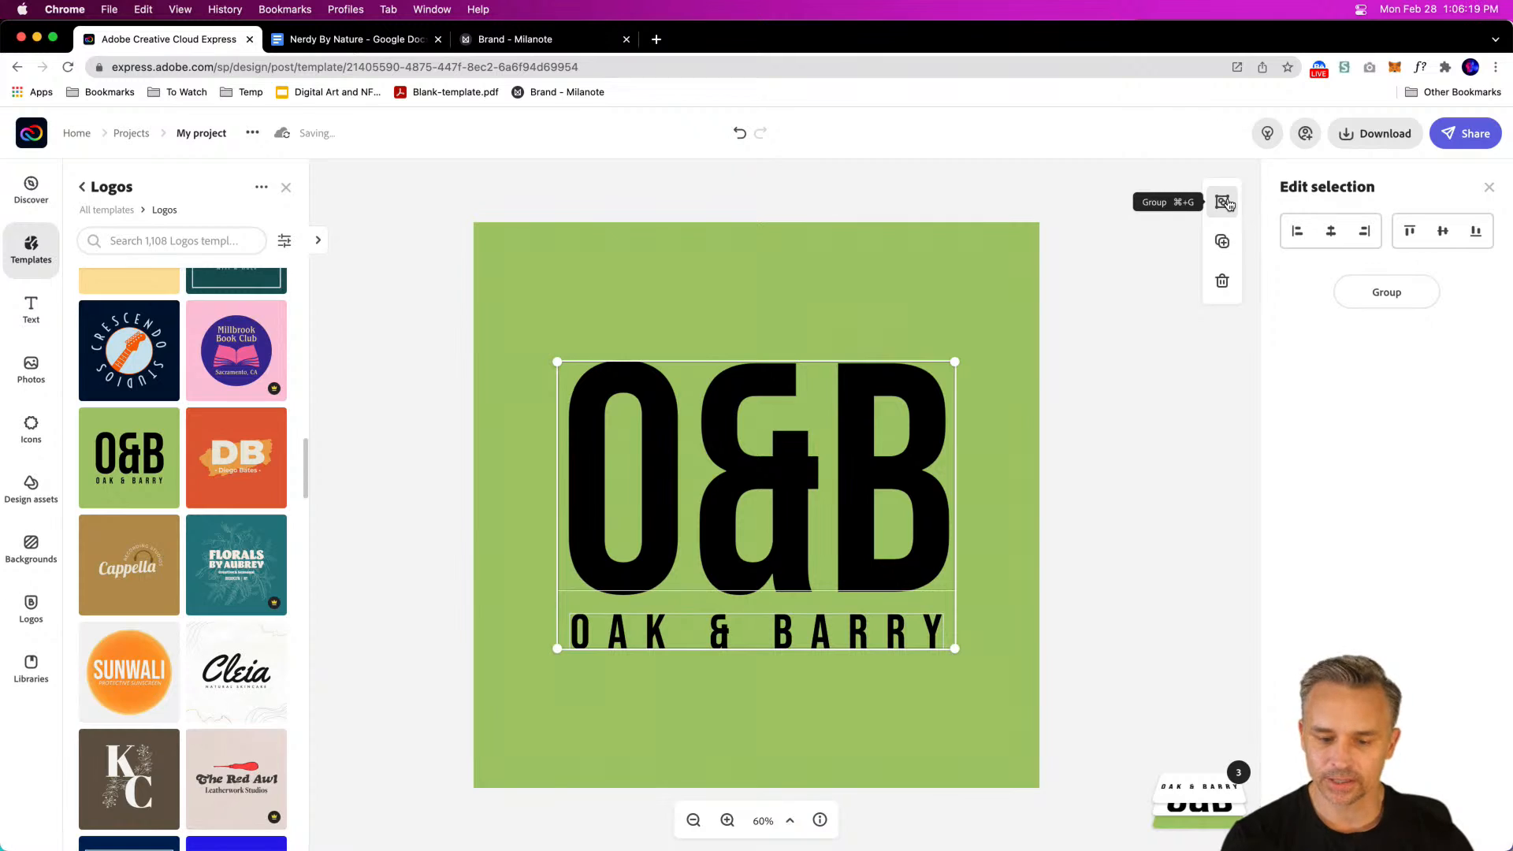
click(617, 279)
Step: Replace the large O&B text with "Nerdy"
click(660, 465)
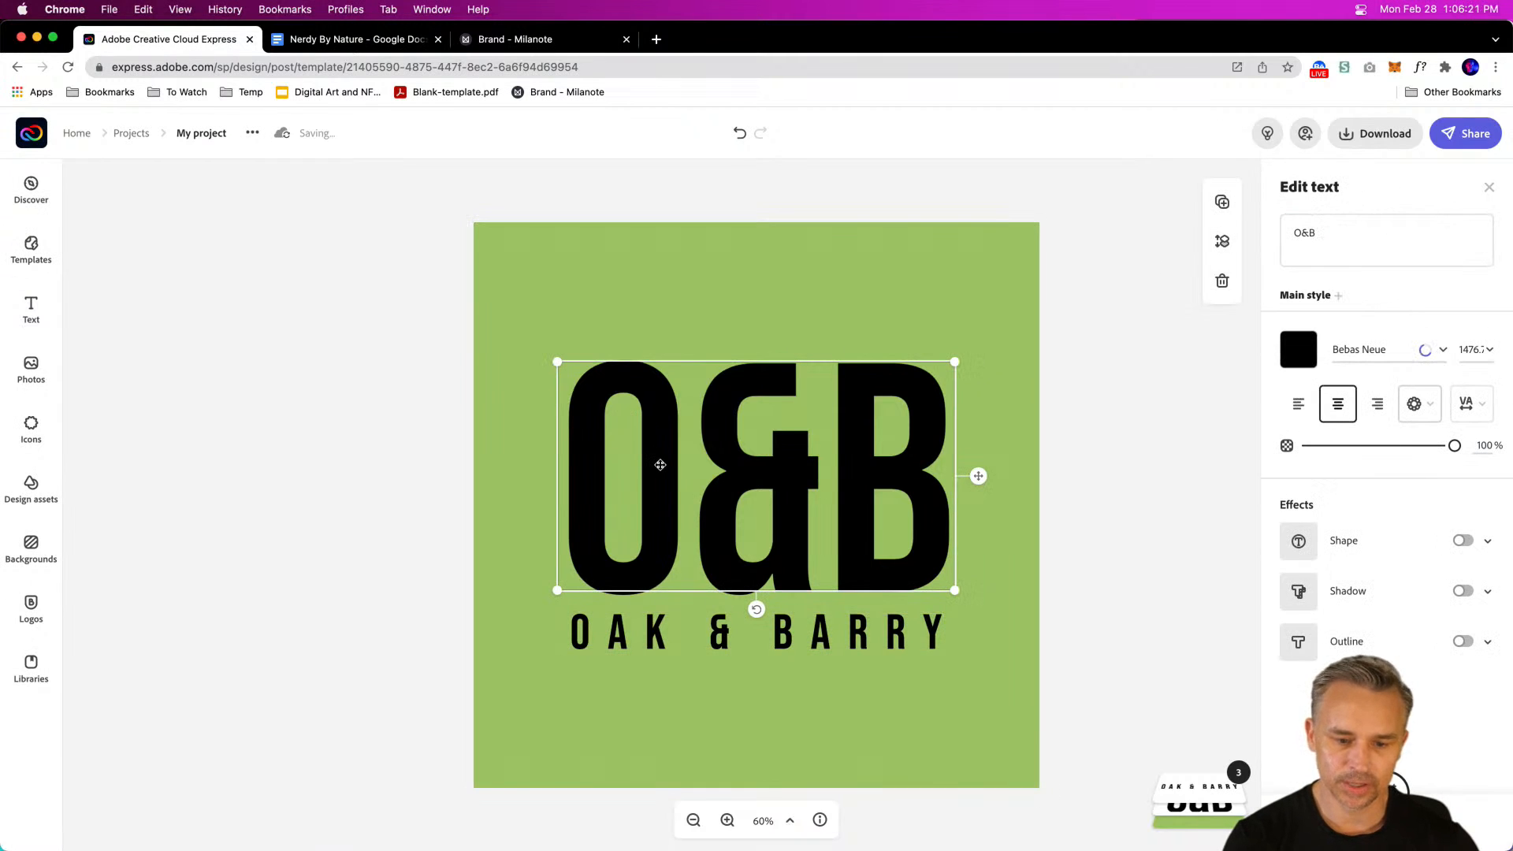
drag(1351, 230, 1269, 227)
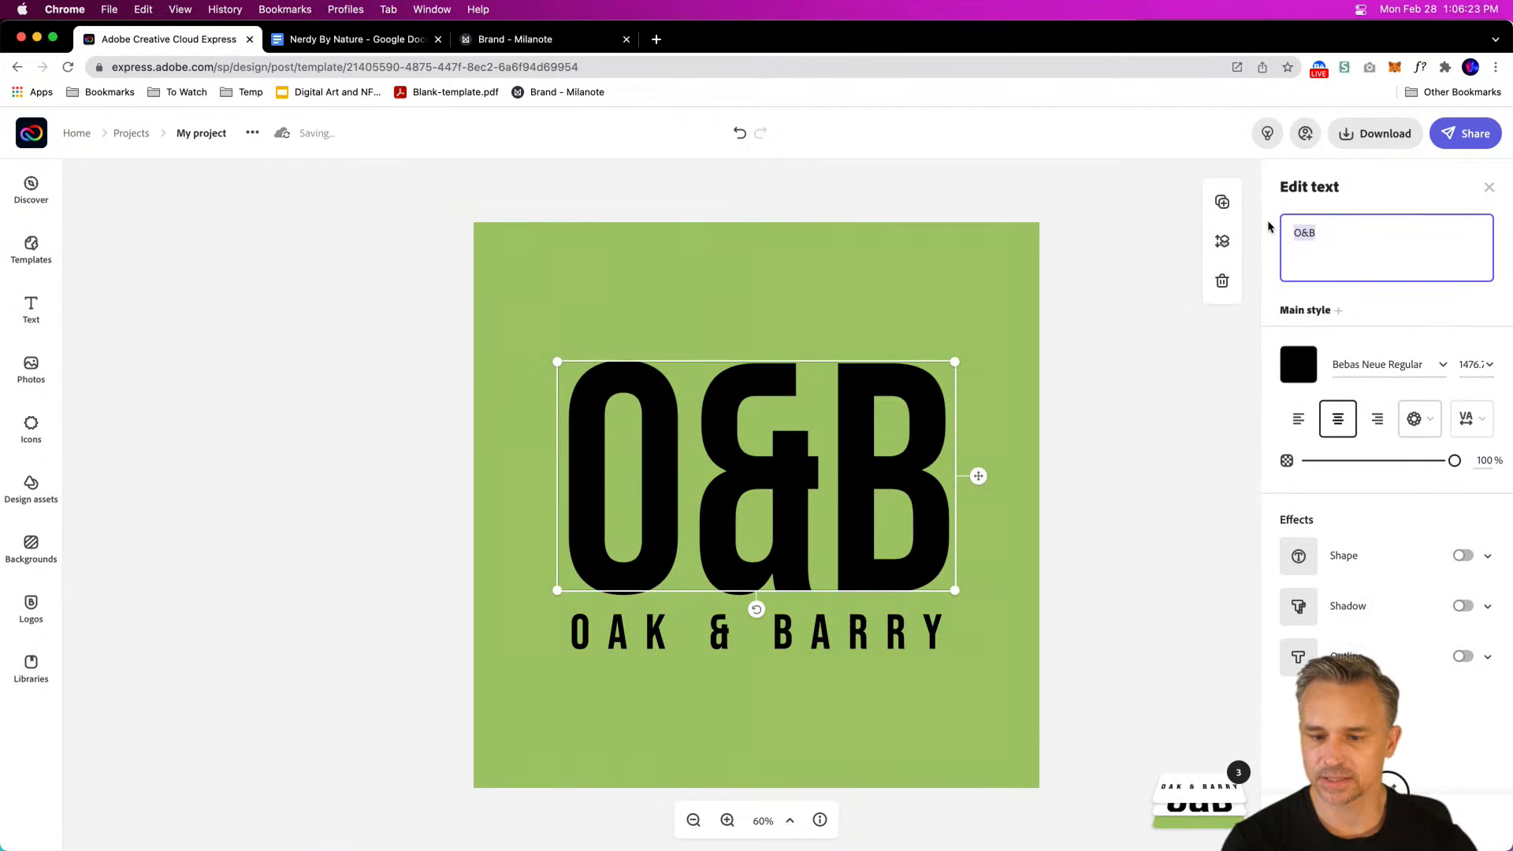
text(NERDY)
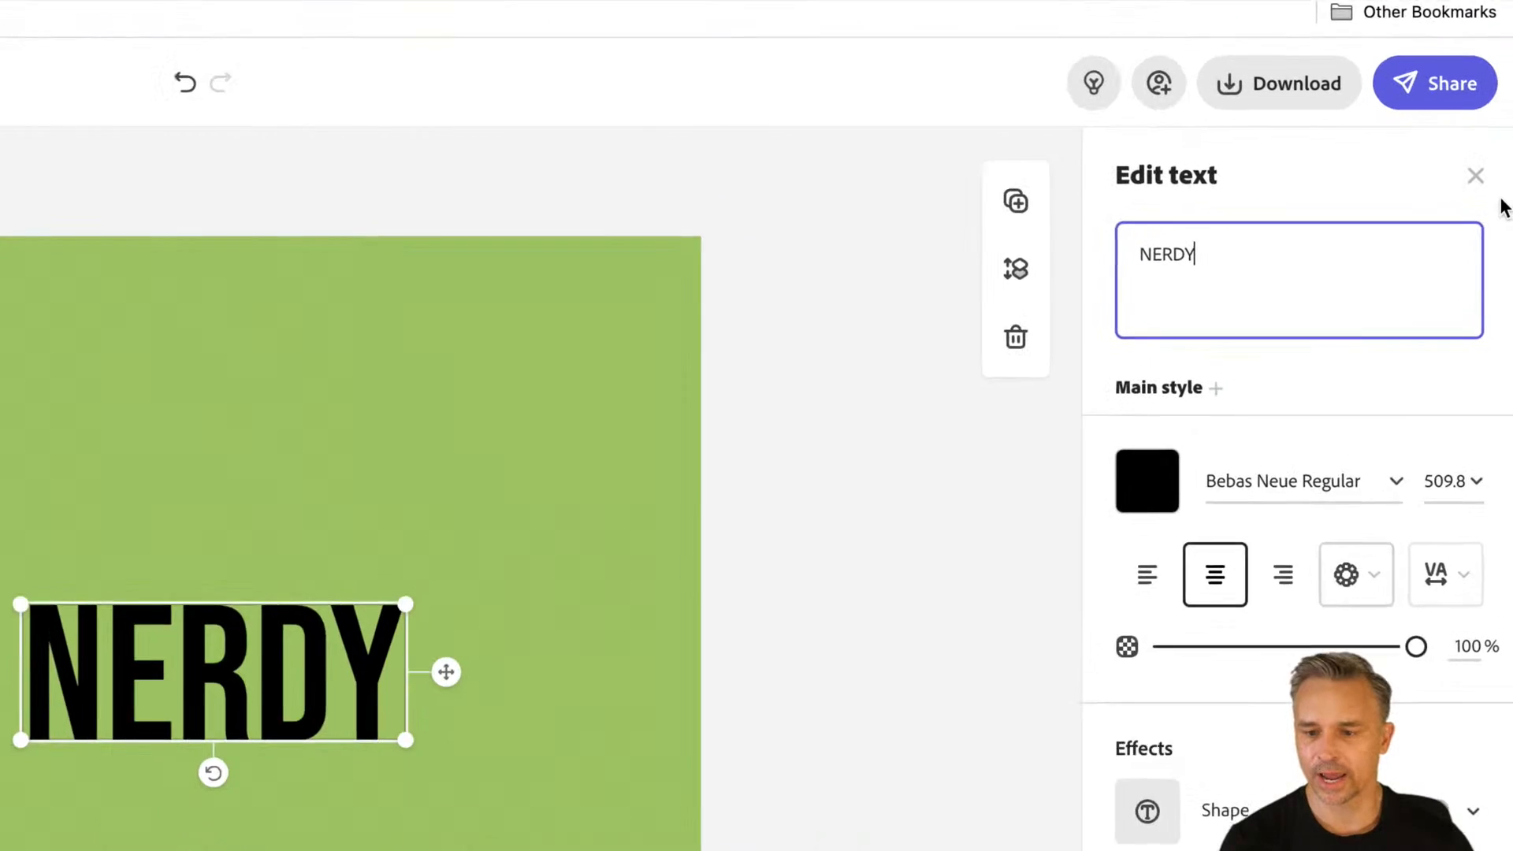
drag(1346, 233, 1226, 221)
text(Nerdy)
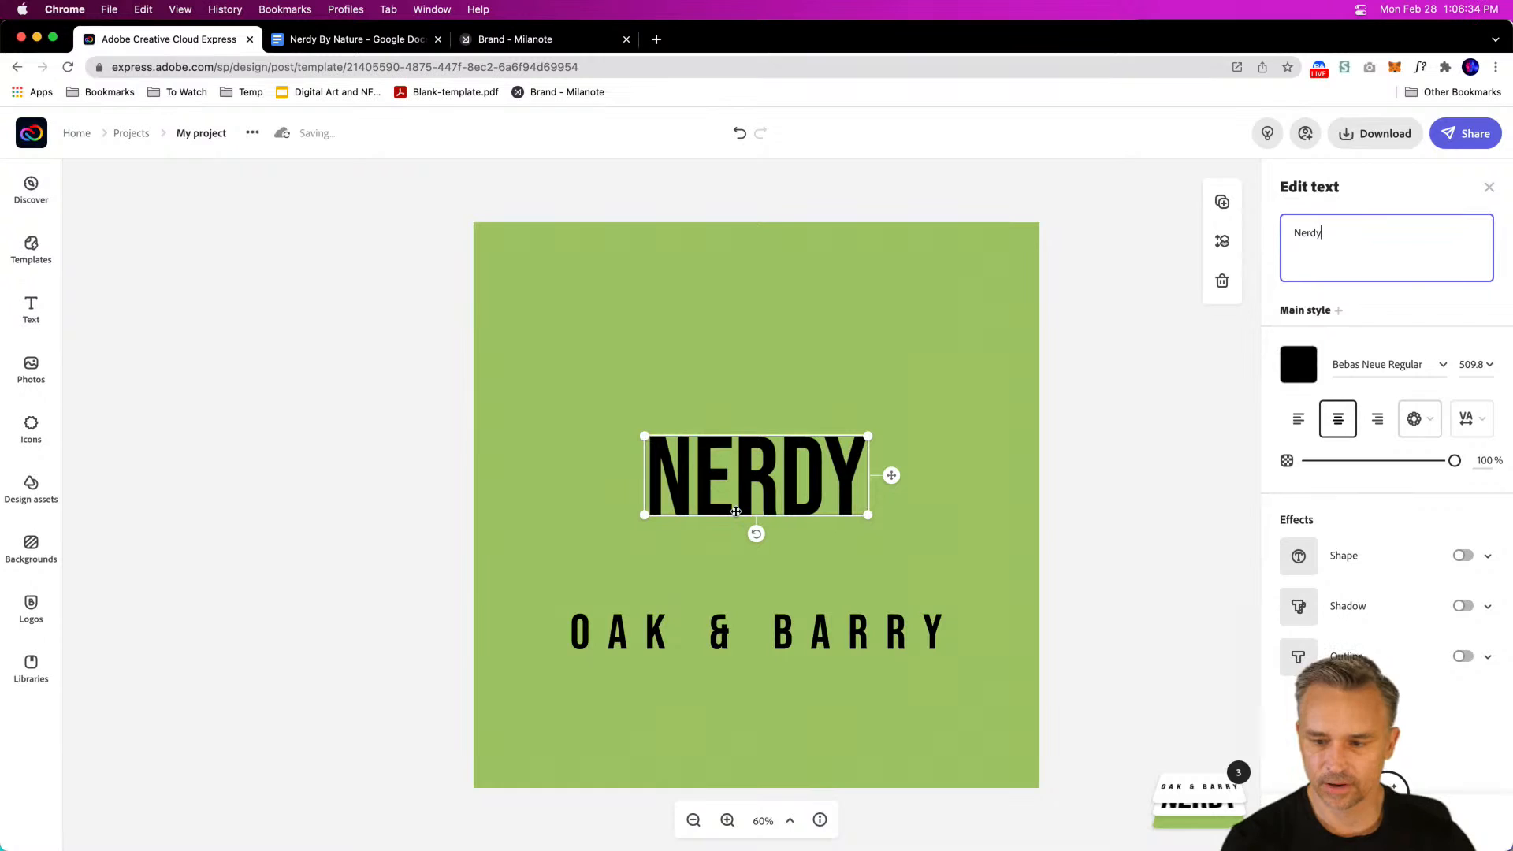
Step: Move the "Nerdy" text up on the canvas and extend it to read "Nerdy by"
drag(737, 505, 739, 418)
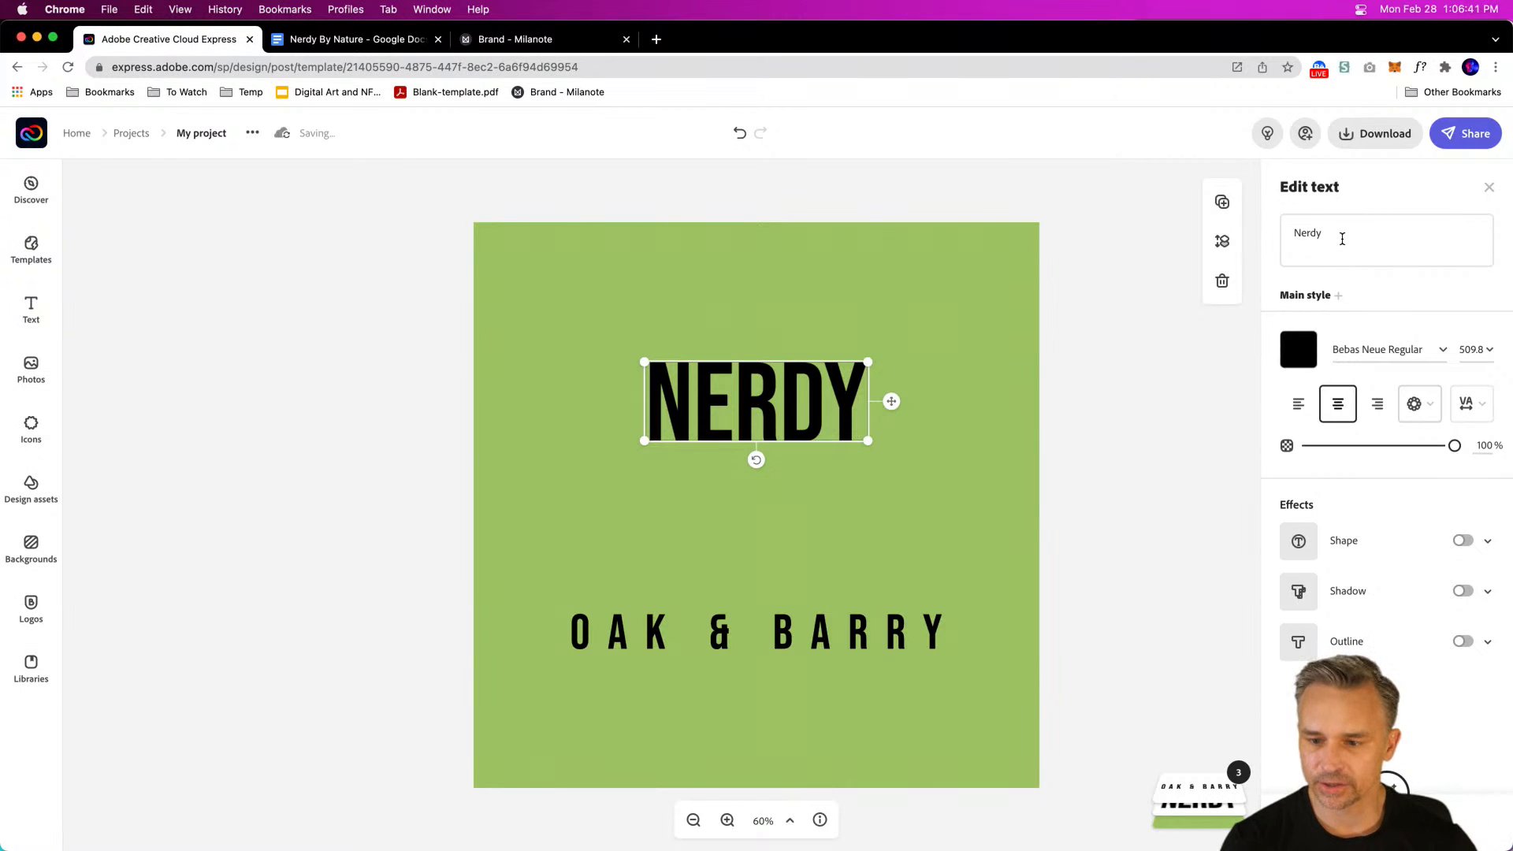
click(1340, 237)
text(by)
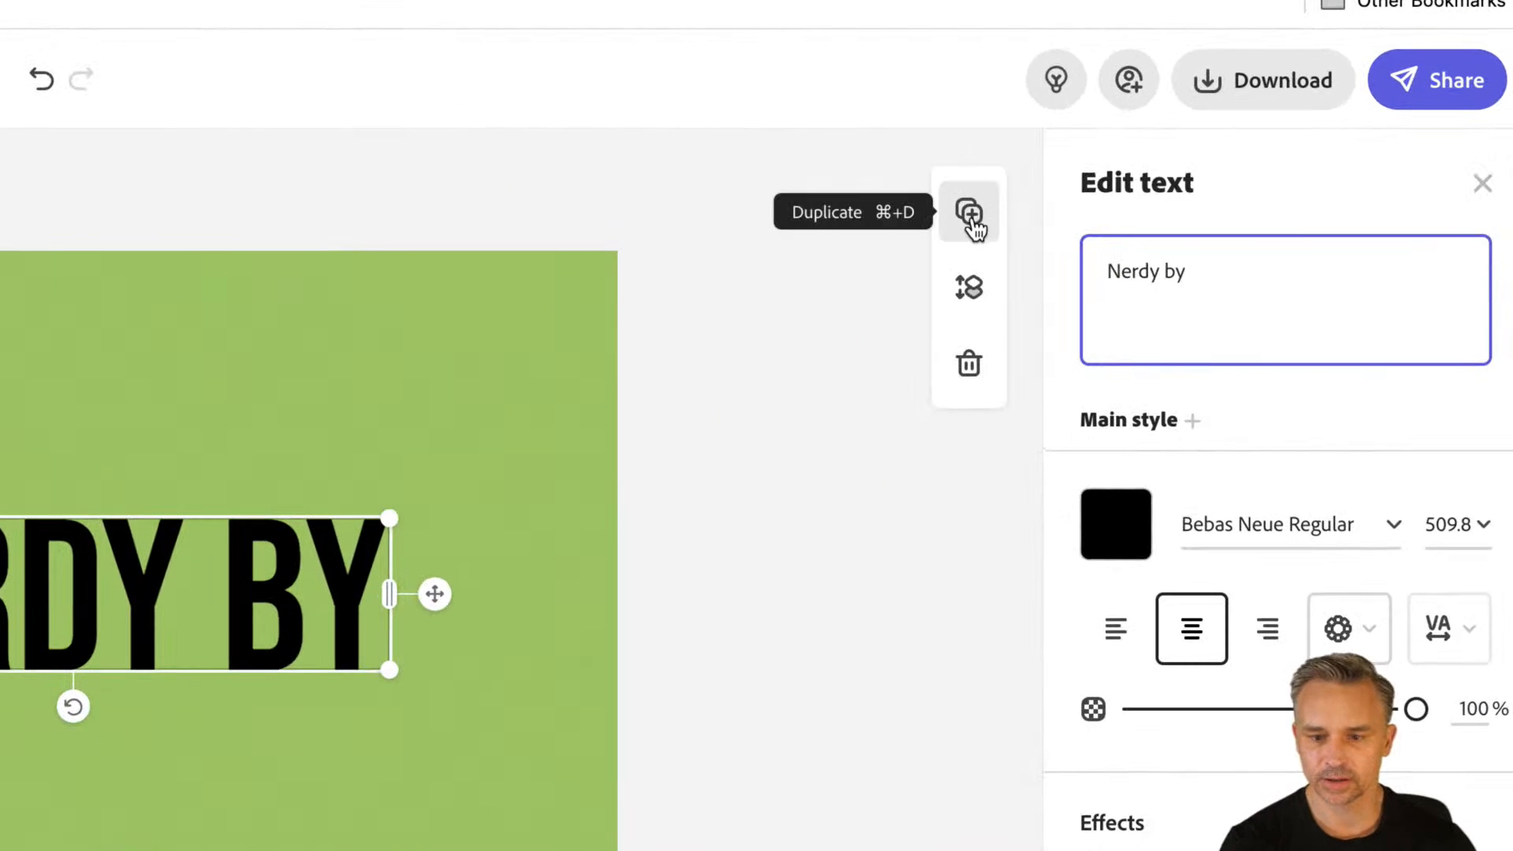
Step: Duplicate the "Nerdy by" text and place the copy directly beneath the original, centred on it
click(1181, 203)
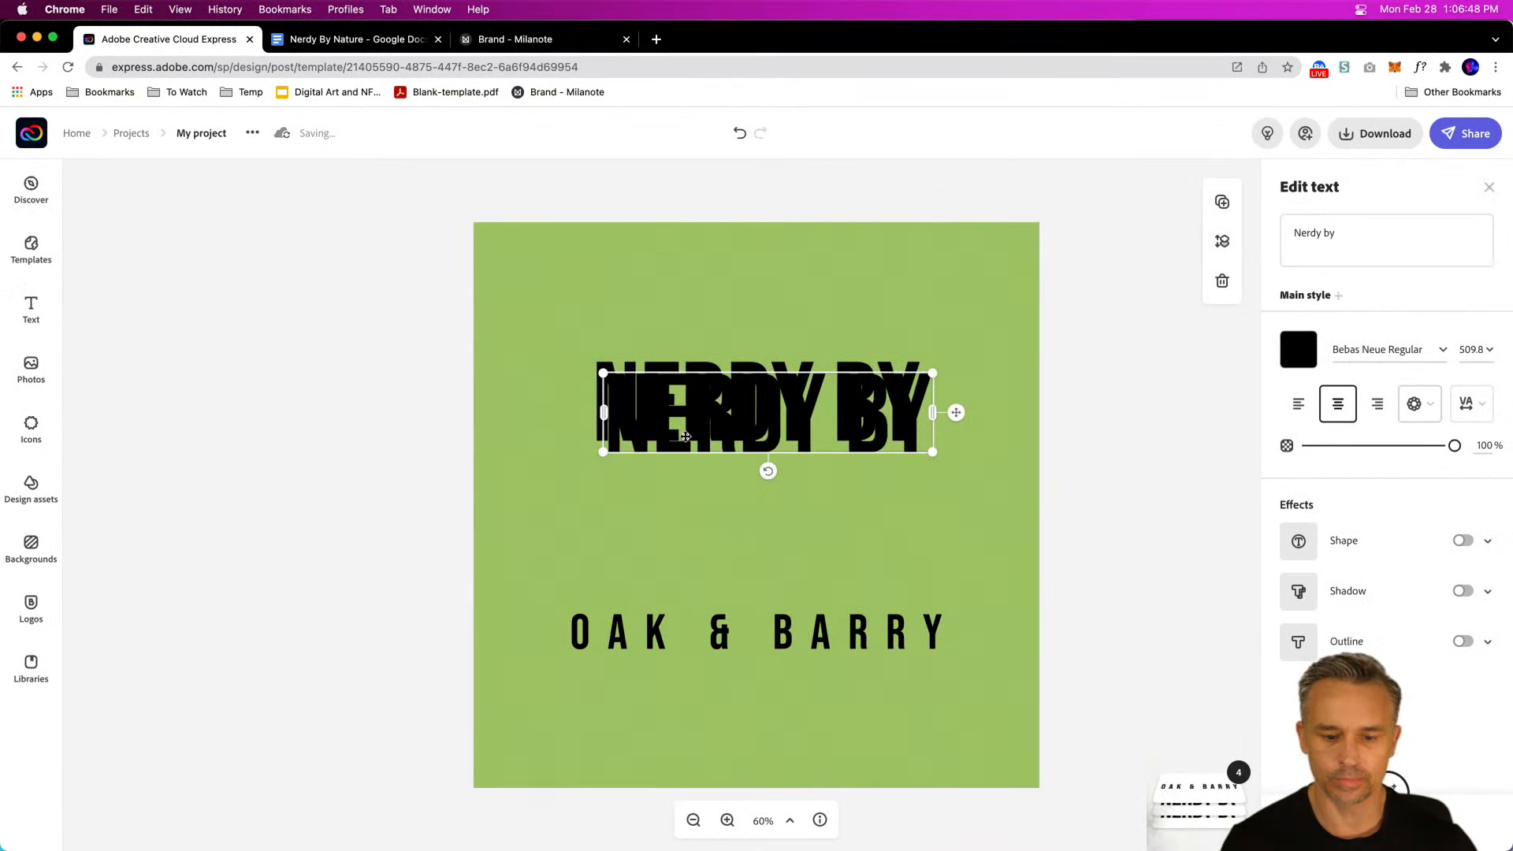
drag(679, 438, 680, 510)
double_click(684, 487)
Step: Change the duplicated lower line's text to "nature" and select the "Nerdy by" line
click(1365, 232)
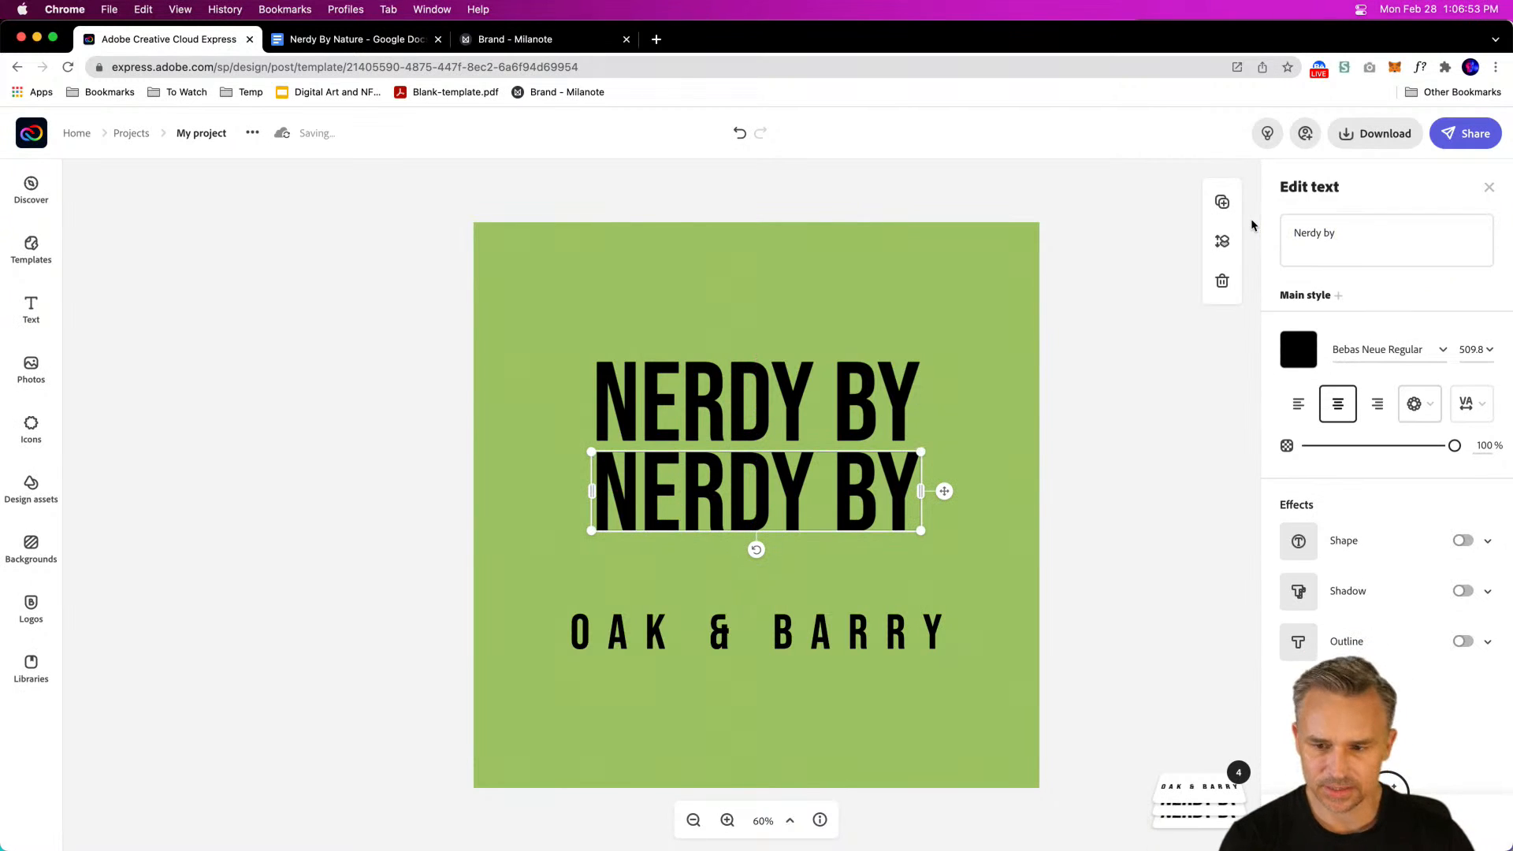
click(1305, 223)
drag(1338, 233, 1271, 229)
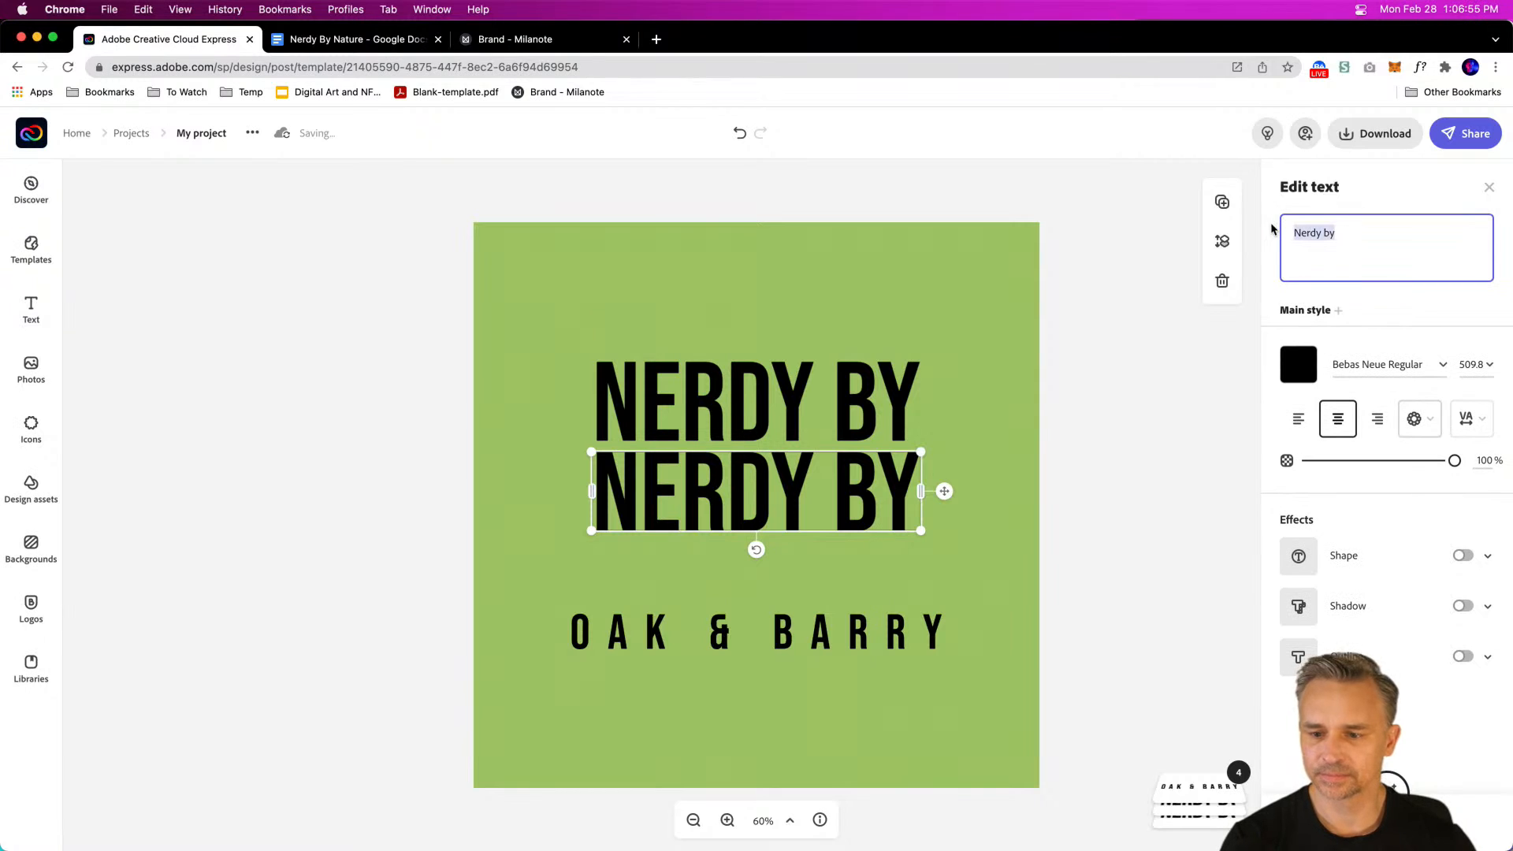
text(nature)
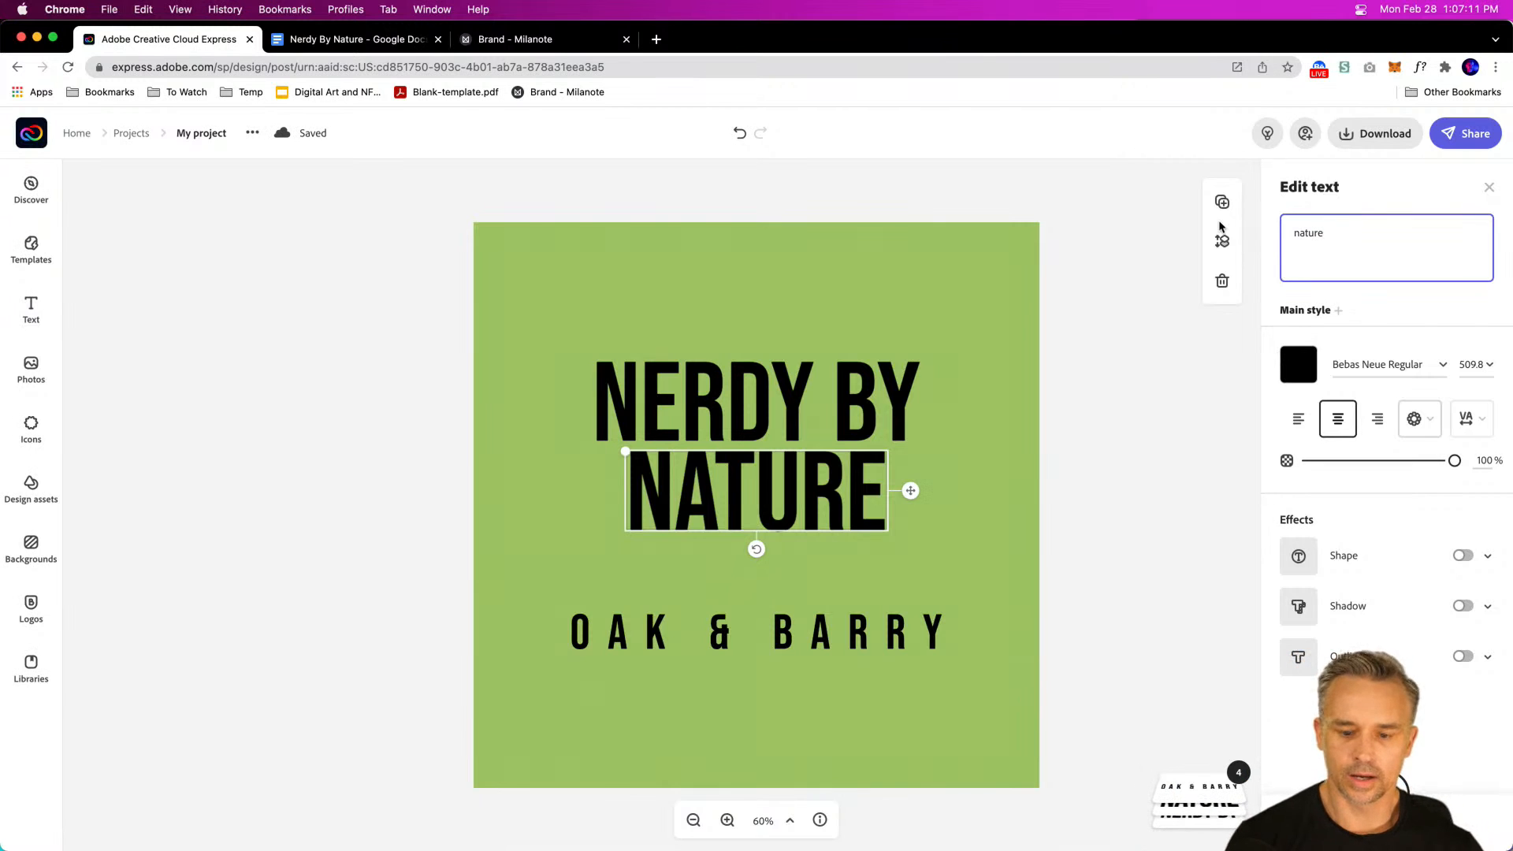
click(640, 408)
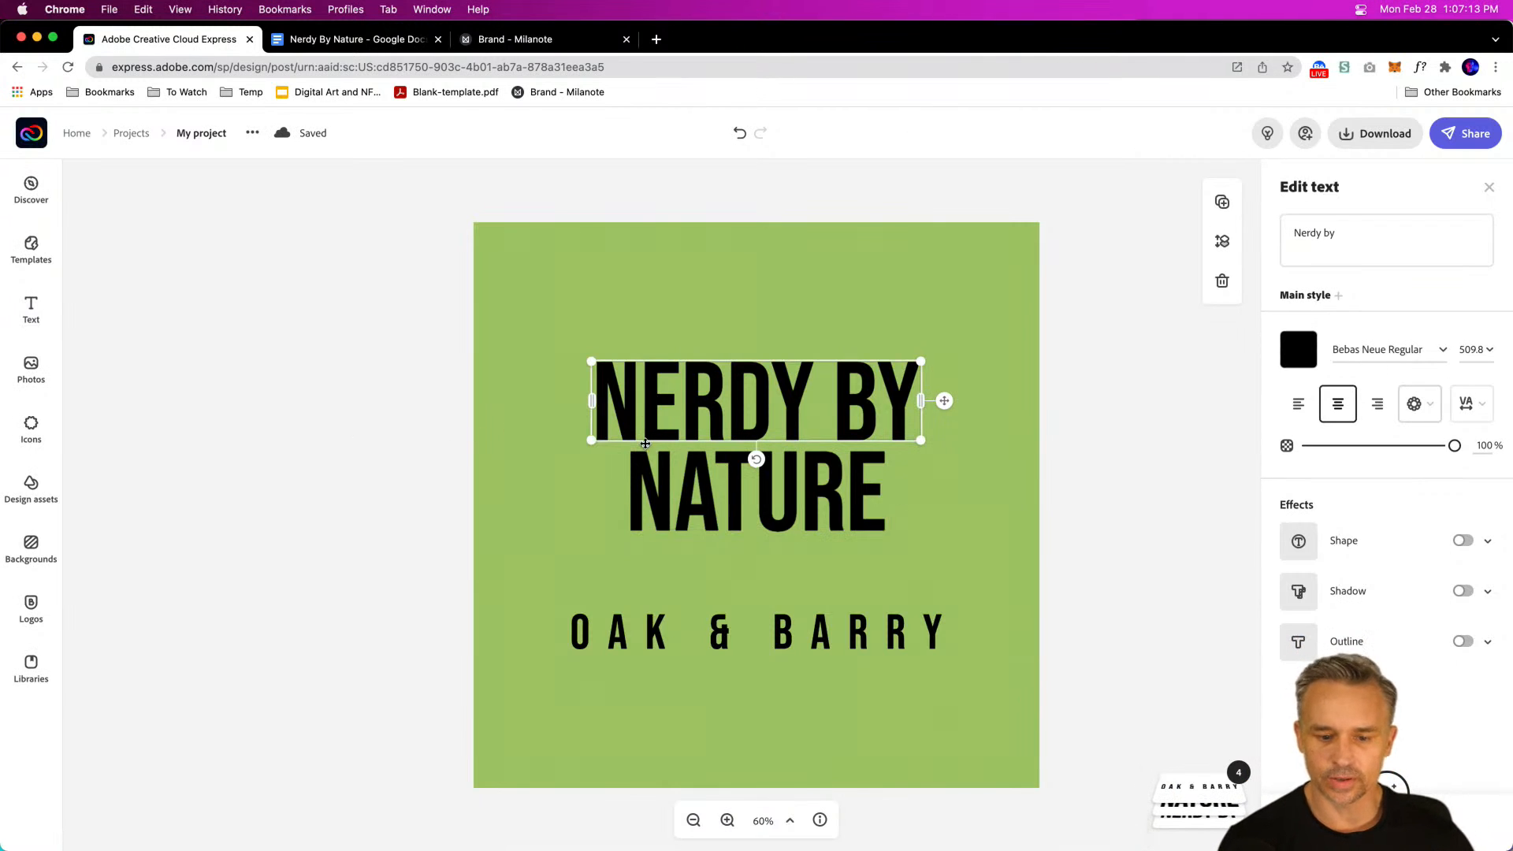
Step: Replace the "Oak & Barry" tagline text with "designs"
click(682, 640)
drag(1365, 233, 1156, 223)
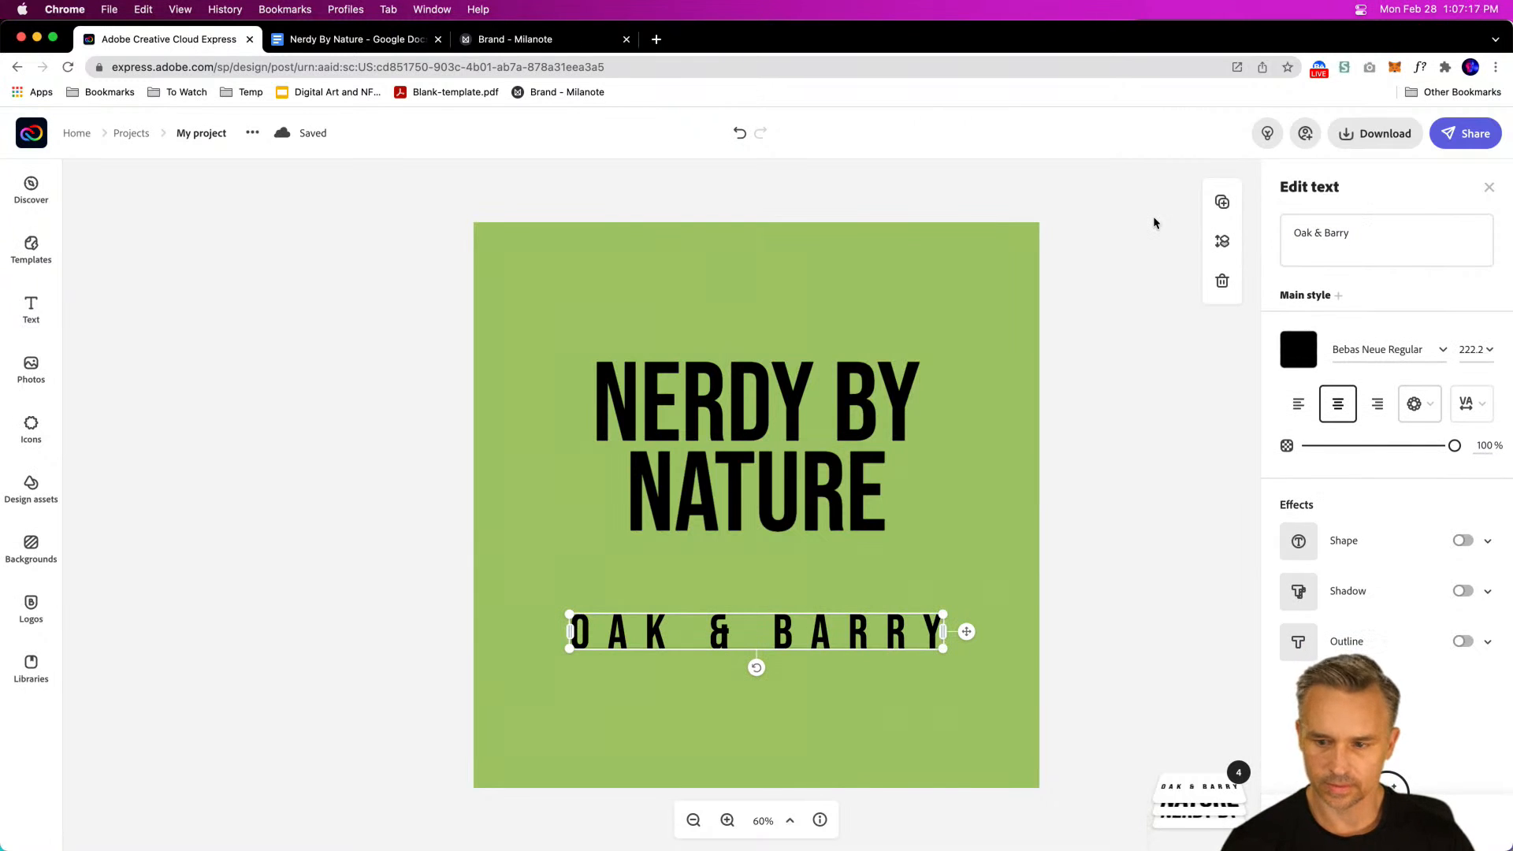
click(1372, 234)
key(super+a)
text(designs)
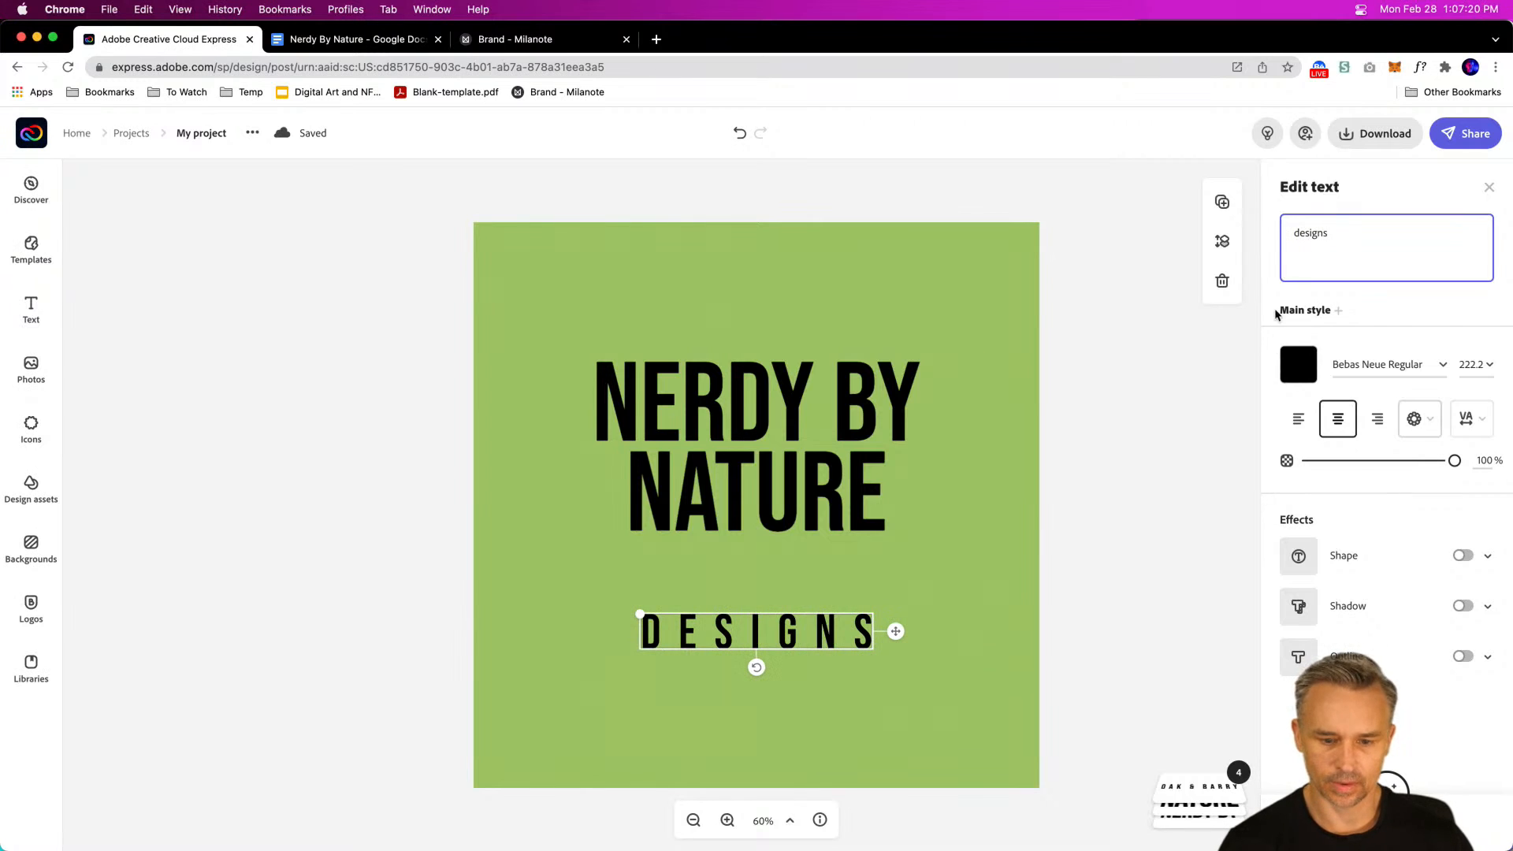
click(578, 296)
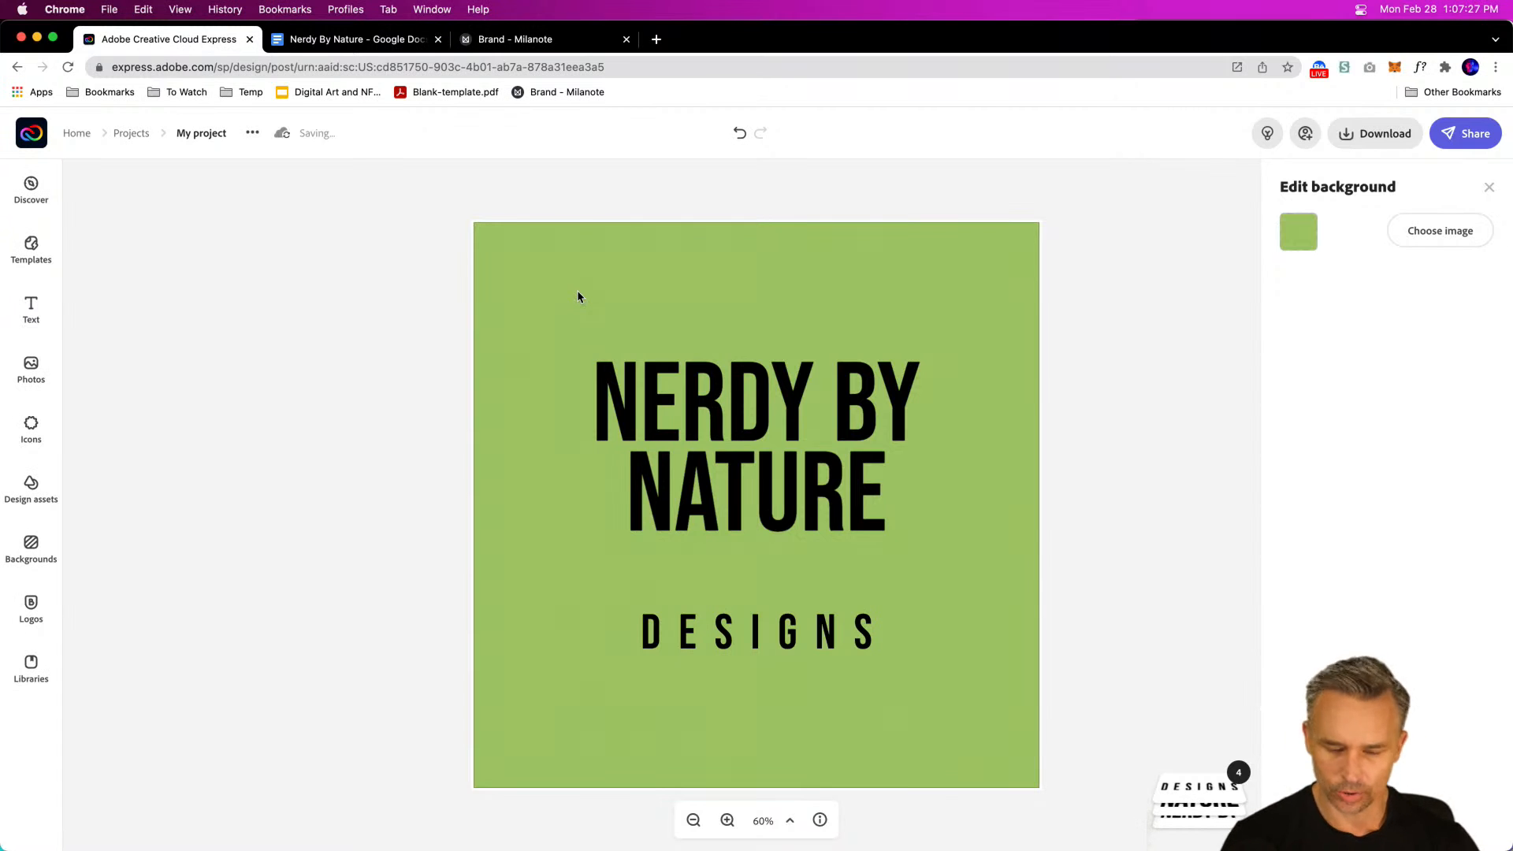
Step: Left-align the "nature" line beneath "Nerdy by" and enlarge it to match that line's width, leaving a small gap between them
click(697, 503)
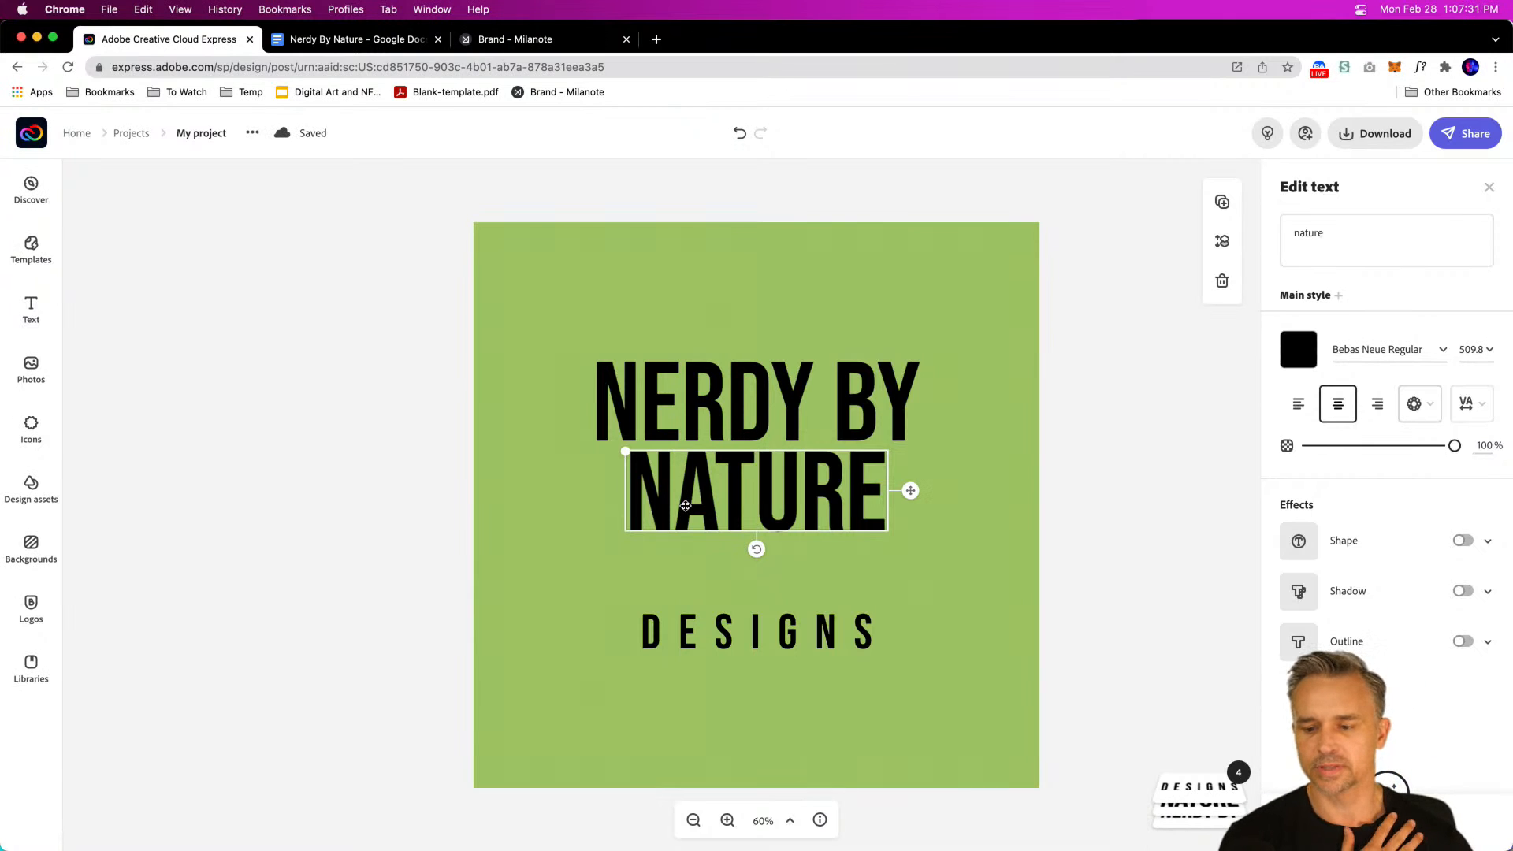
drag(686, 505, 653, 492)
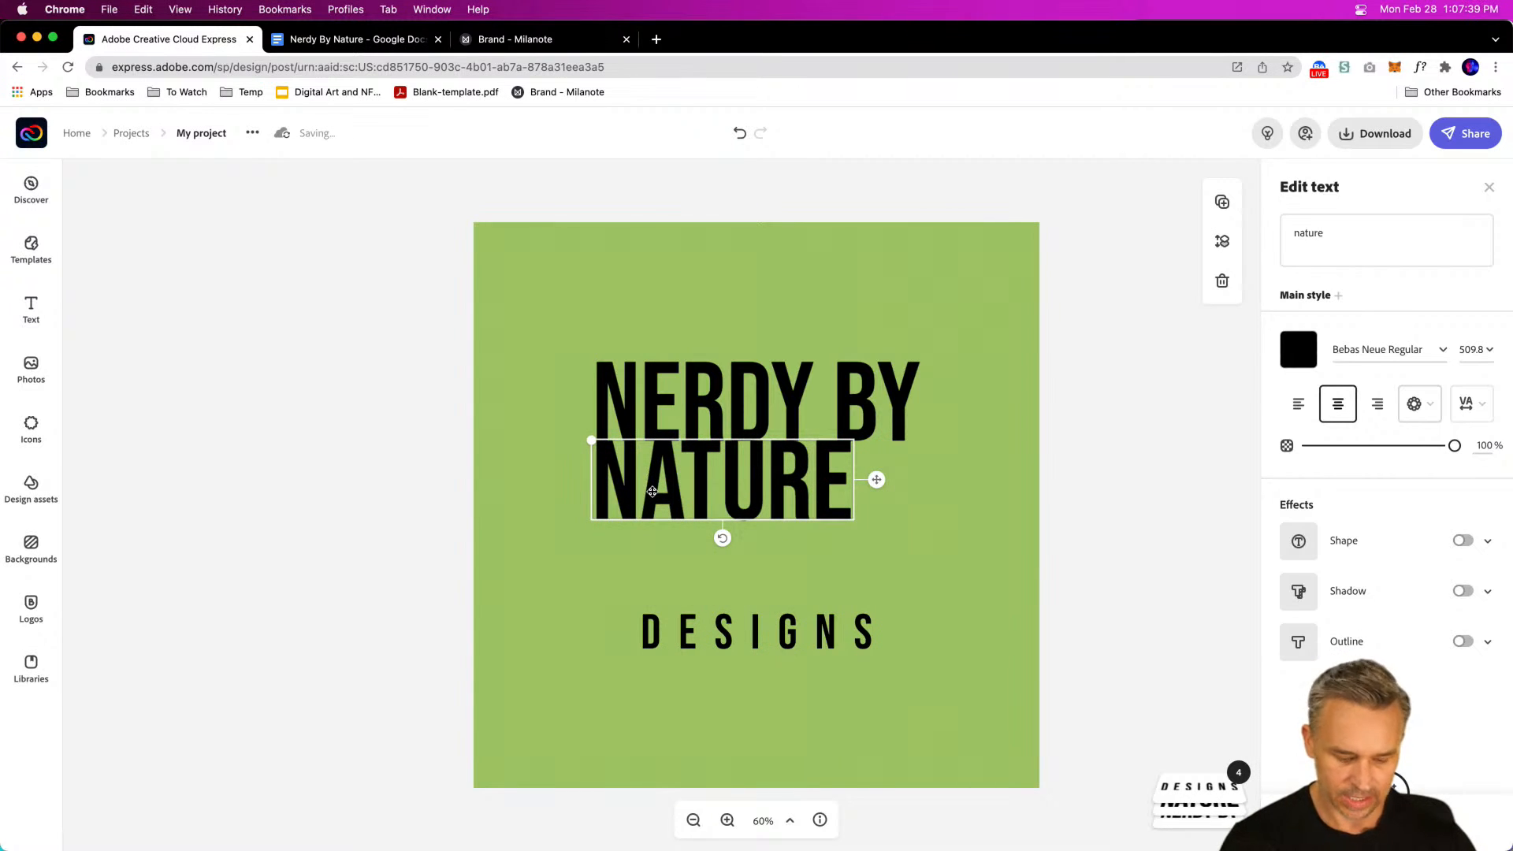
key(super+equal)
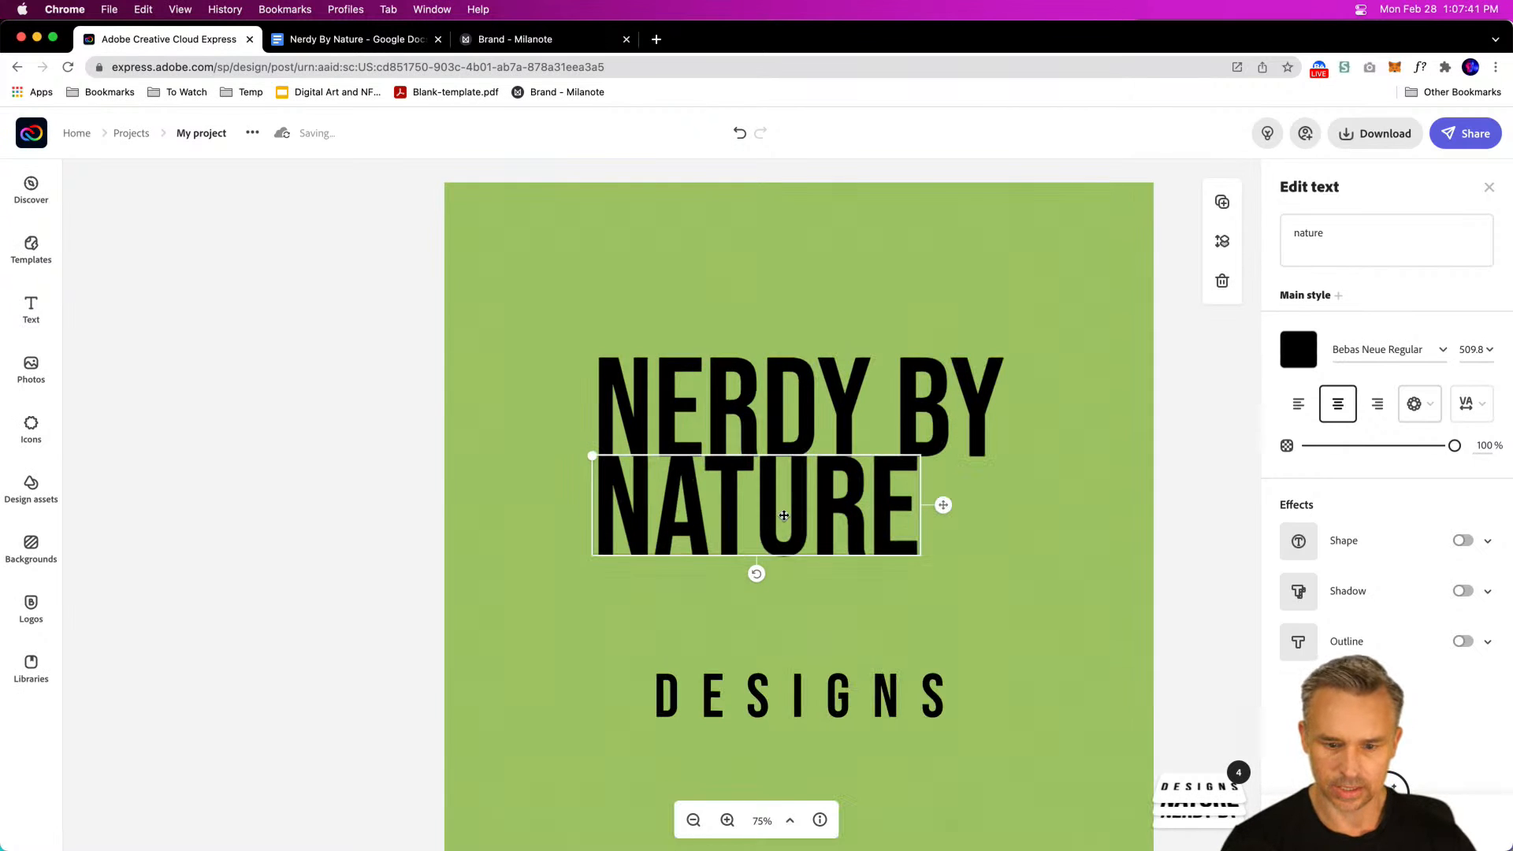
drag(425, 470, 346, 395)
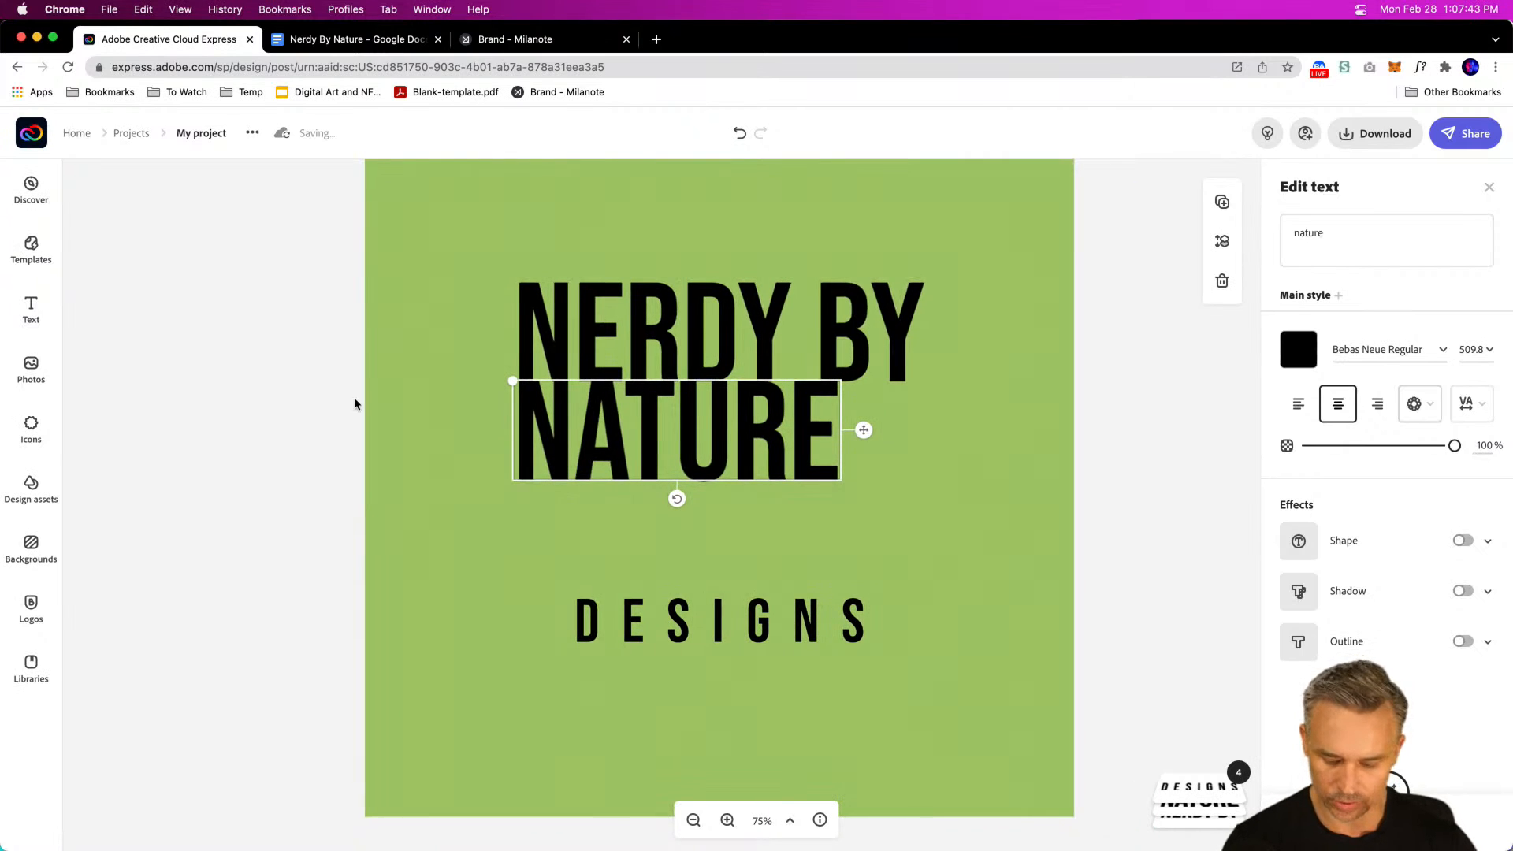
key(super+equal)
key(super+minus)
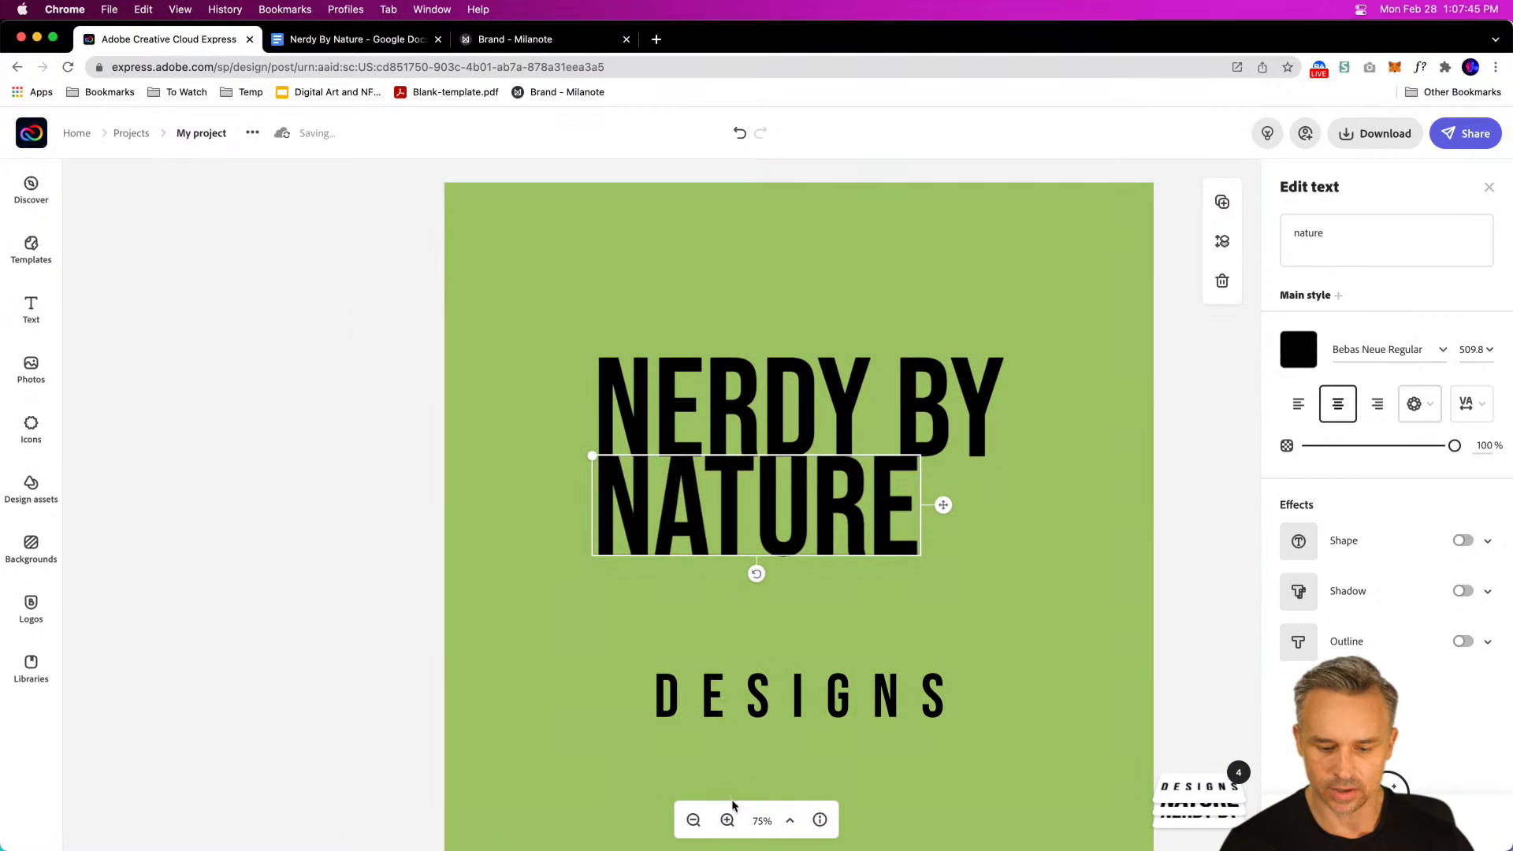
click(728, 821)
click(686, 824)
click(728, 823)
drag(635, 520, 475, 480)
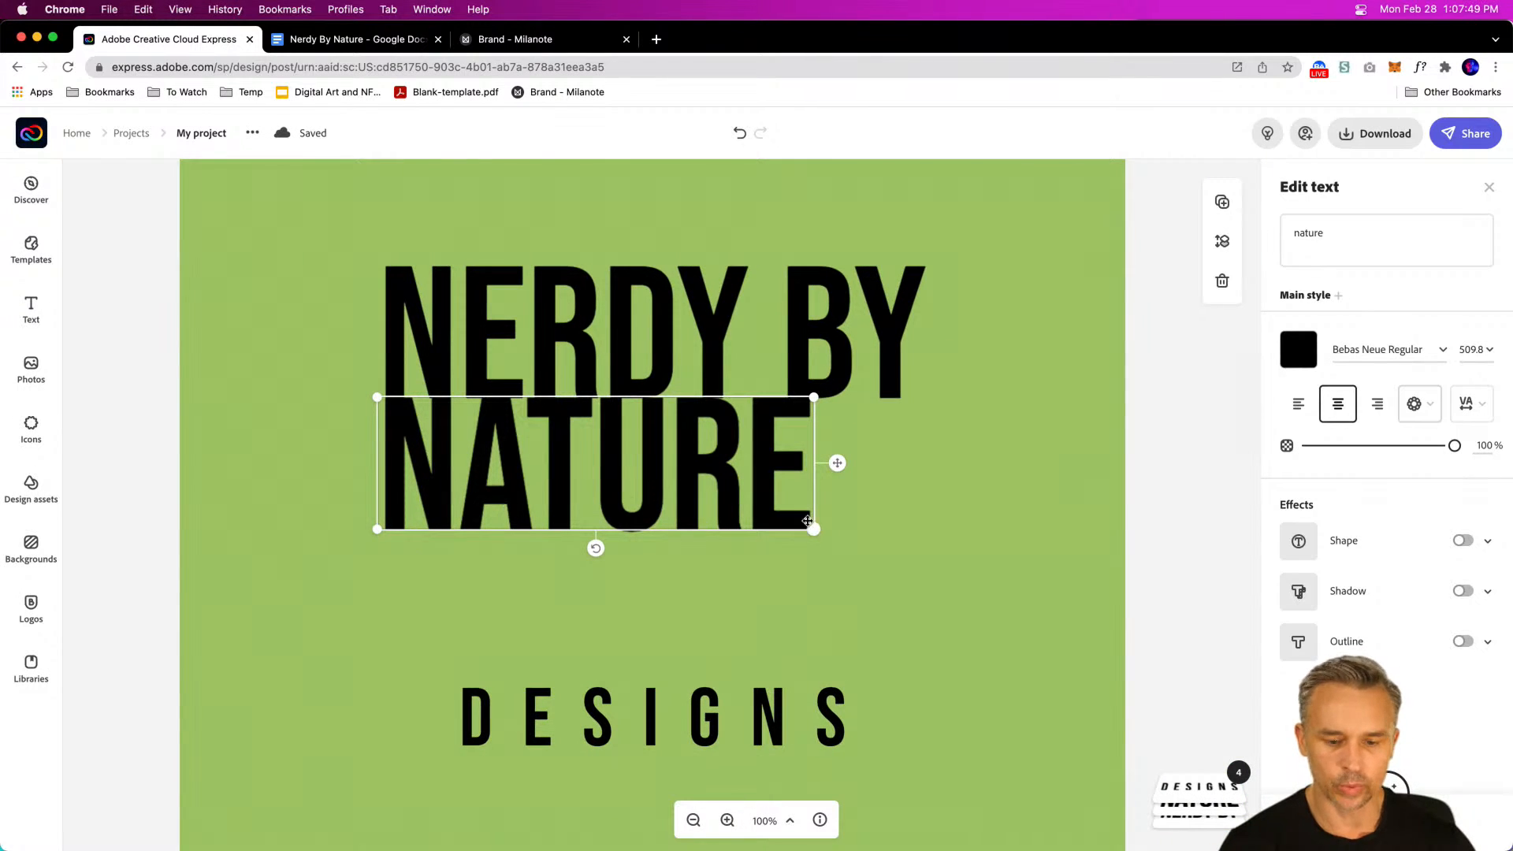
drag(814, 529, 931, 593)
drag(597, 448, 601, 466)
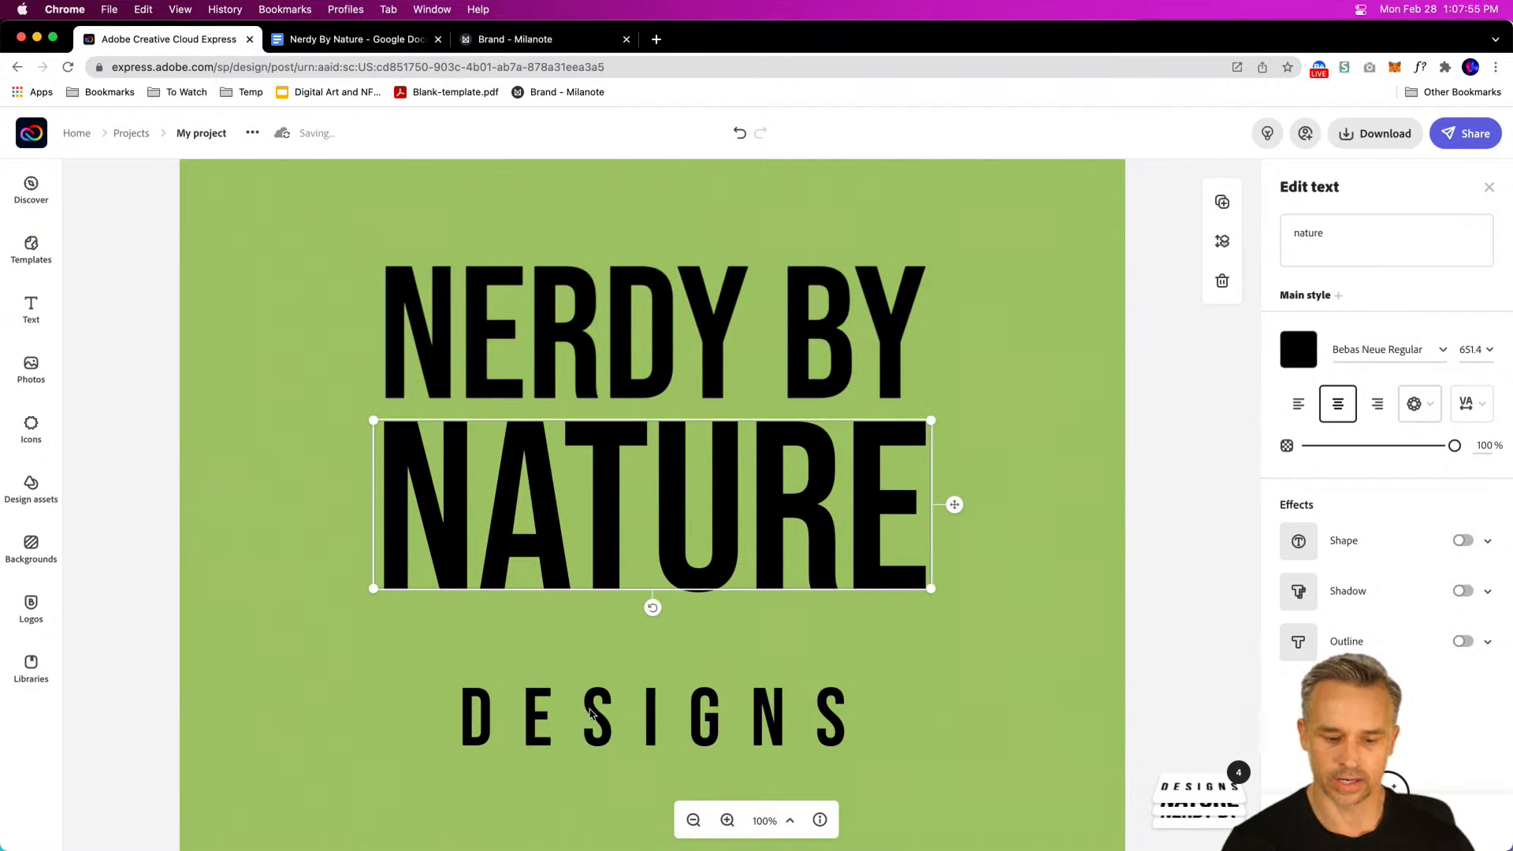
Step: Move the "designs" line up so it sits centred just beneath "nature"
click(594, 716)
drag(603, 728, 604, 652)
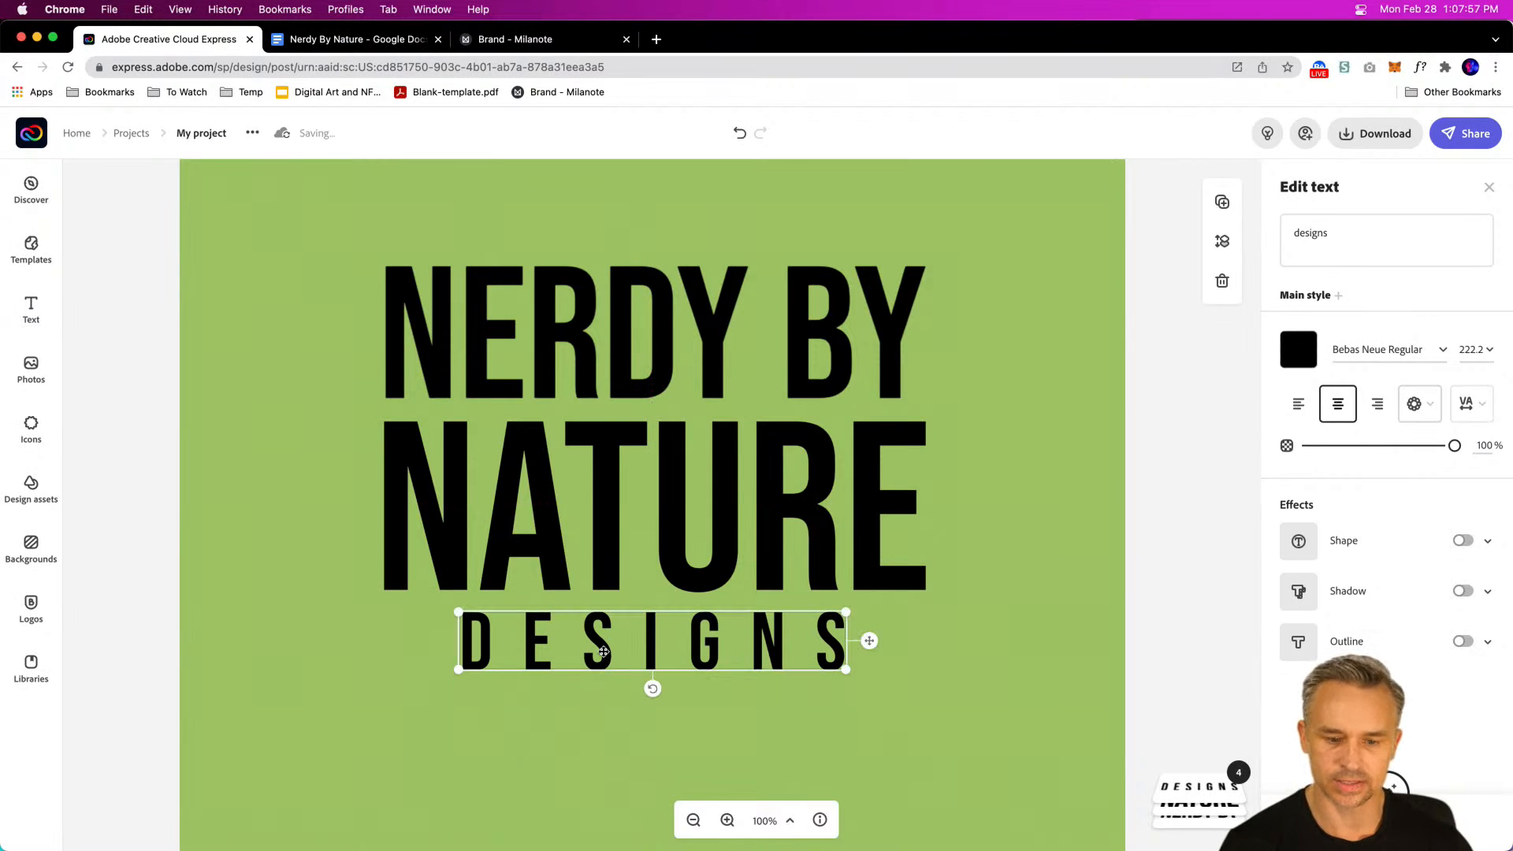
click(246, 424)
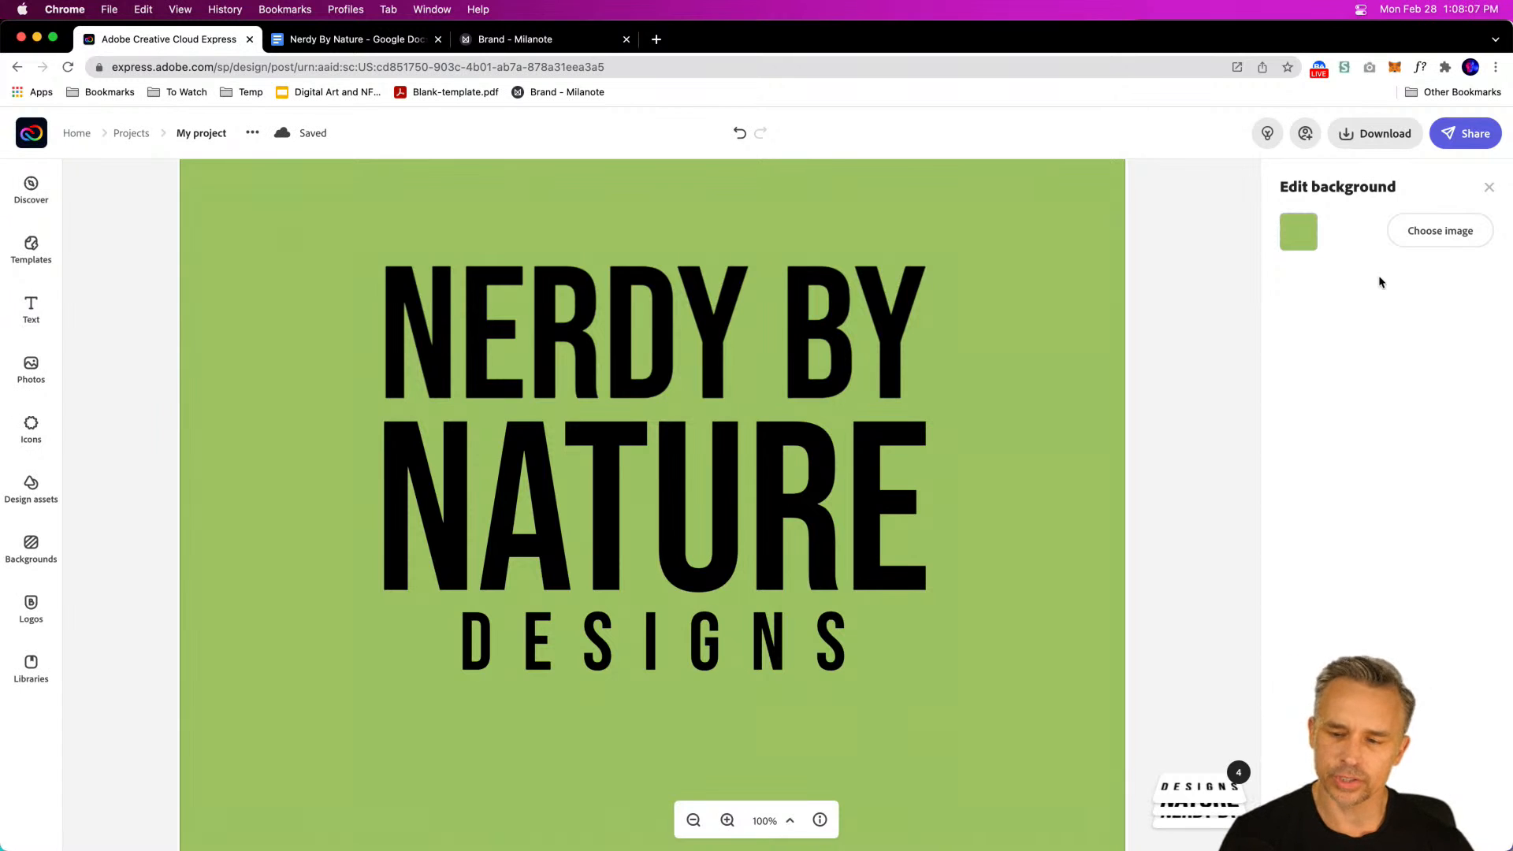
Step: Set the canvas background colour to white
click(1298, 241)
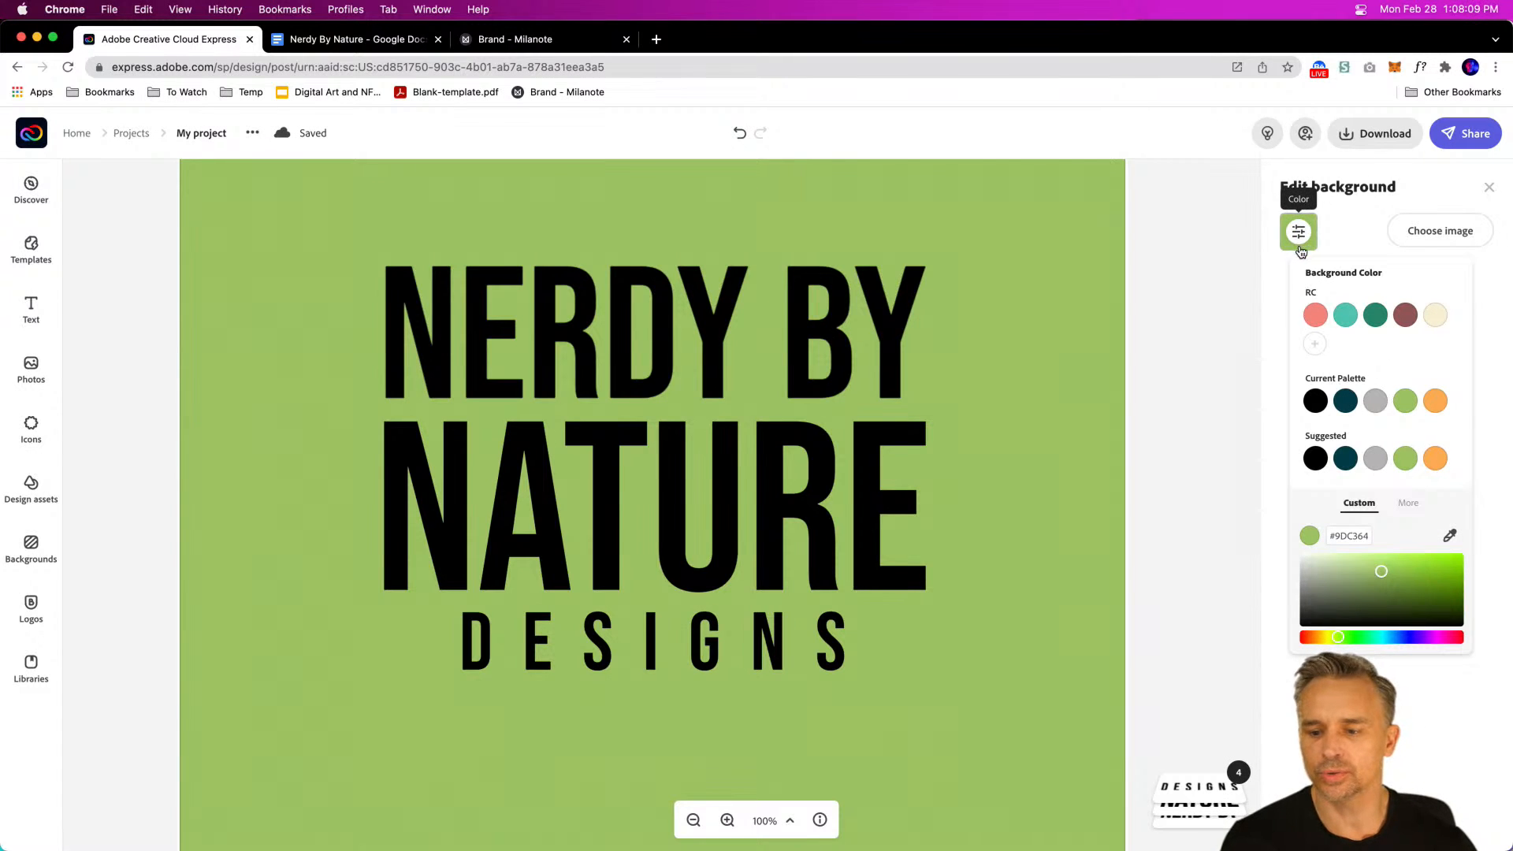
click(1428, 324)
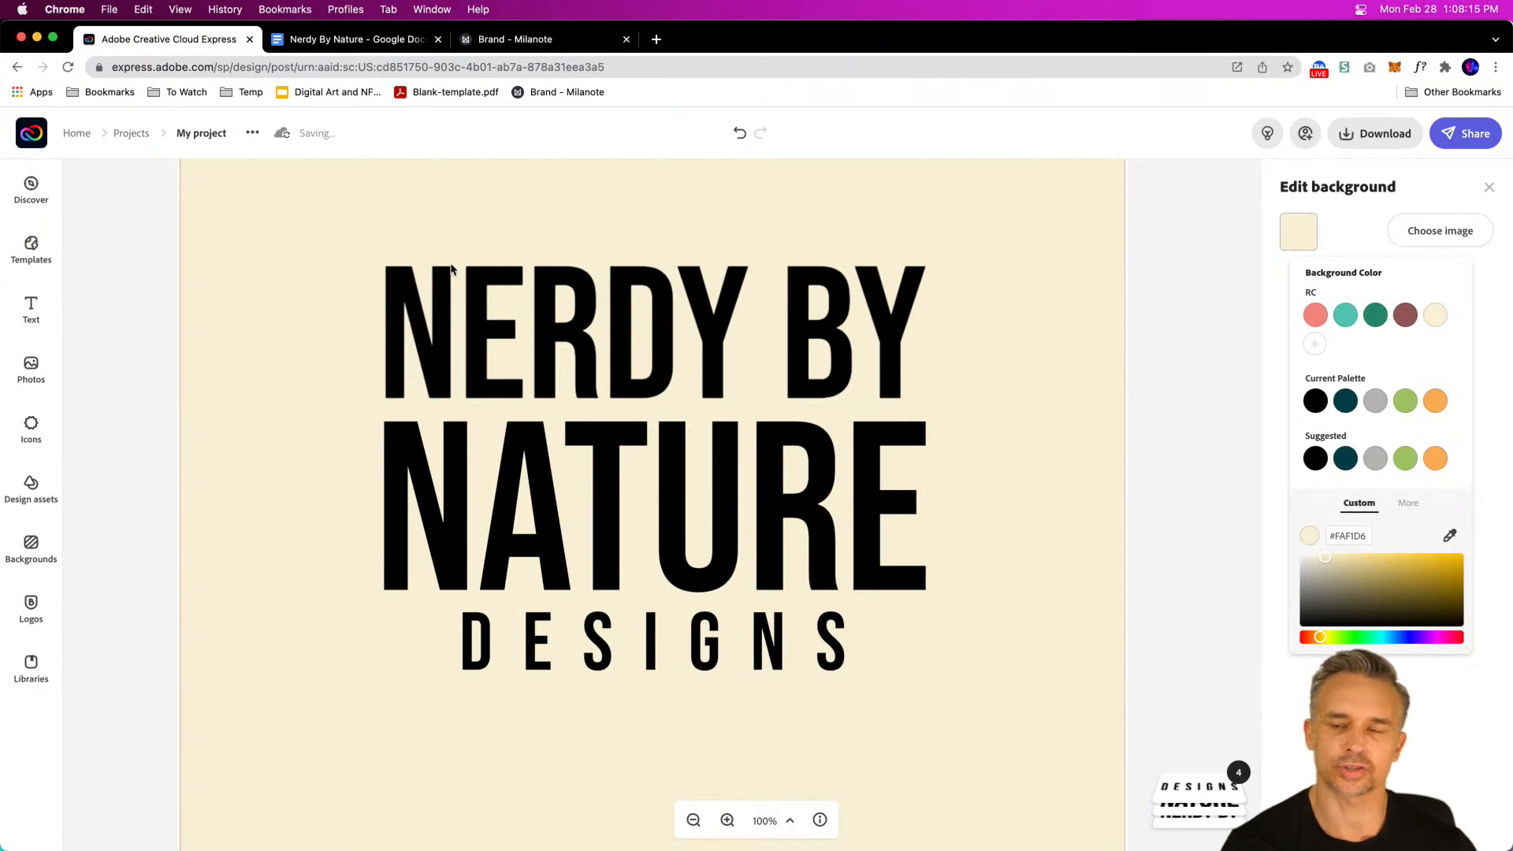
scroll(544, 264, down, 1)
drag(1329, 559, 1292, 537)
click(371, 194)
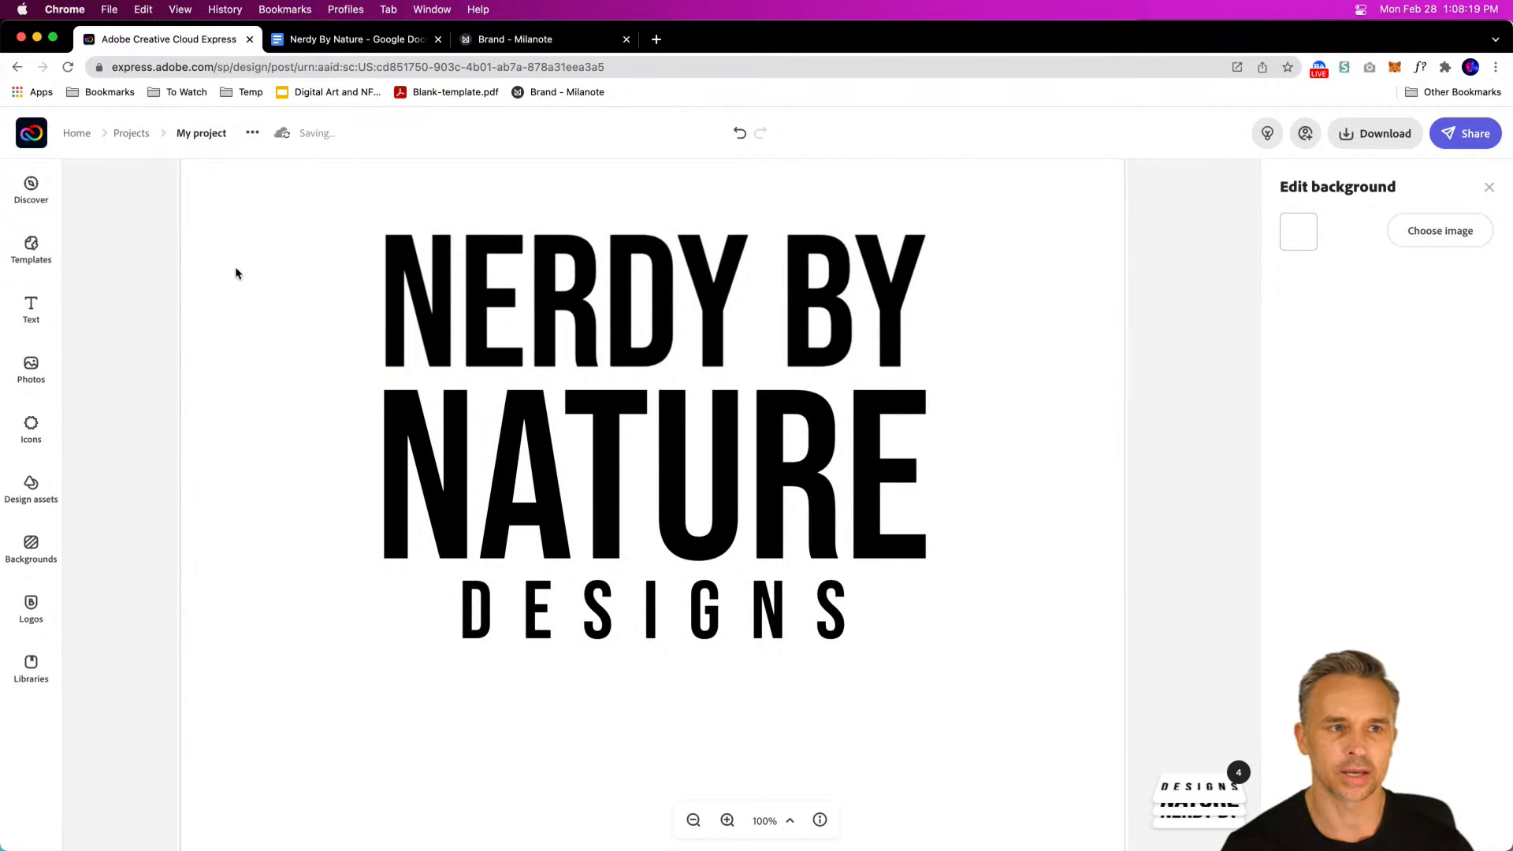
scroll(260, 303, up, 1)
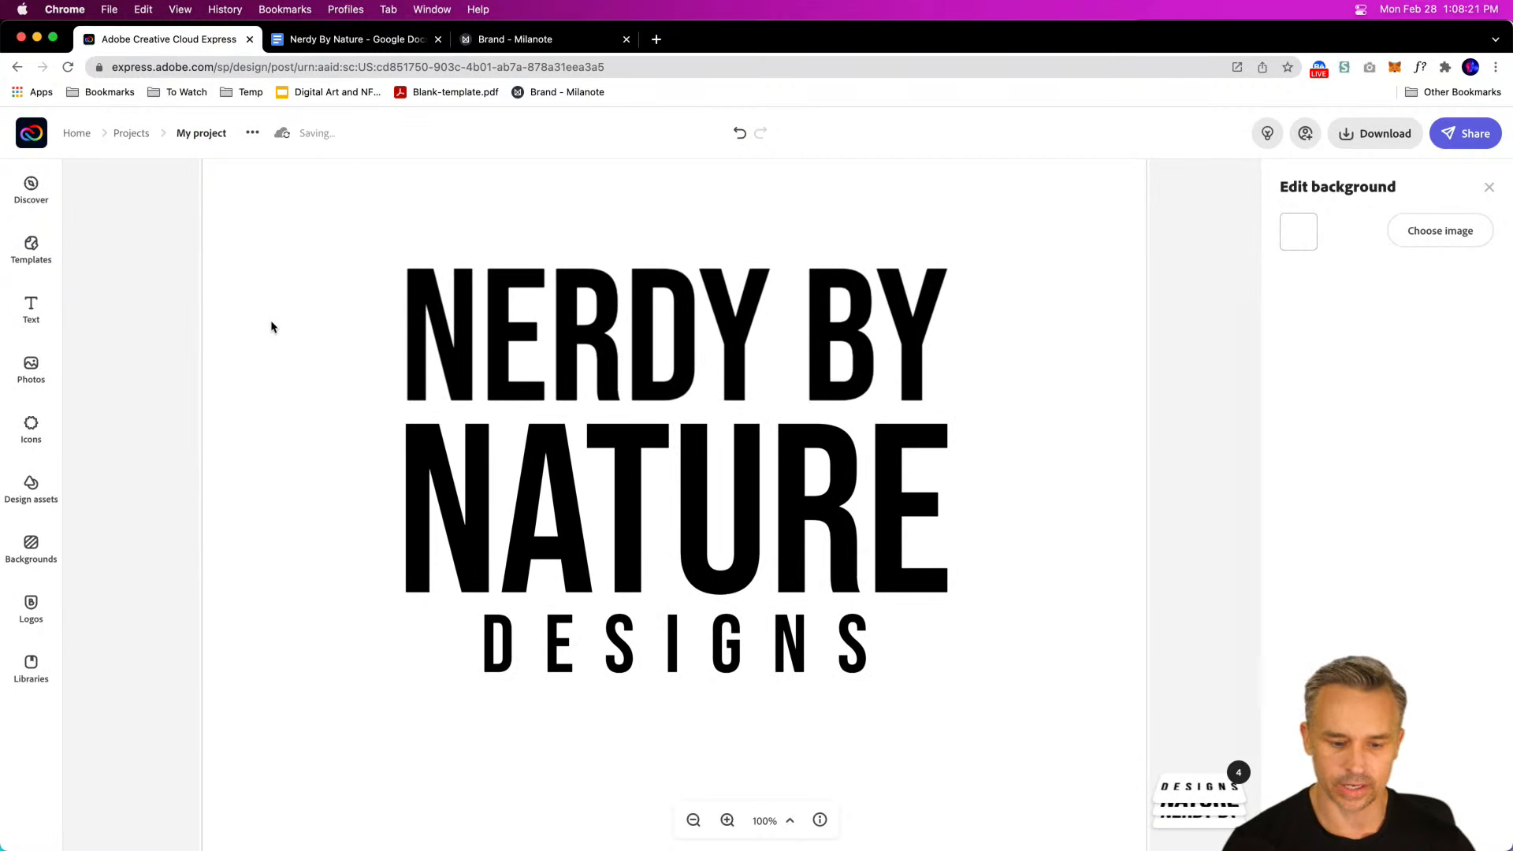
key(super+minus)
scroll(349, 408, down, 1)
scroll(348, 408, right, 1)
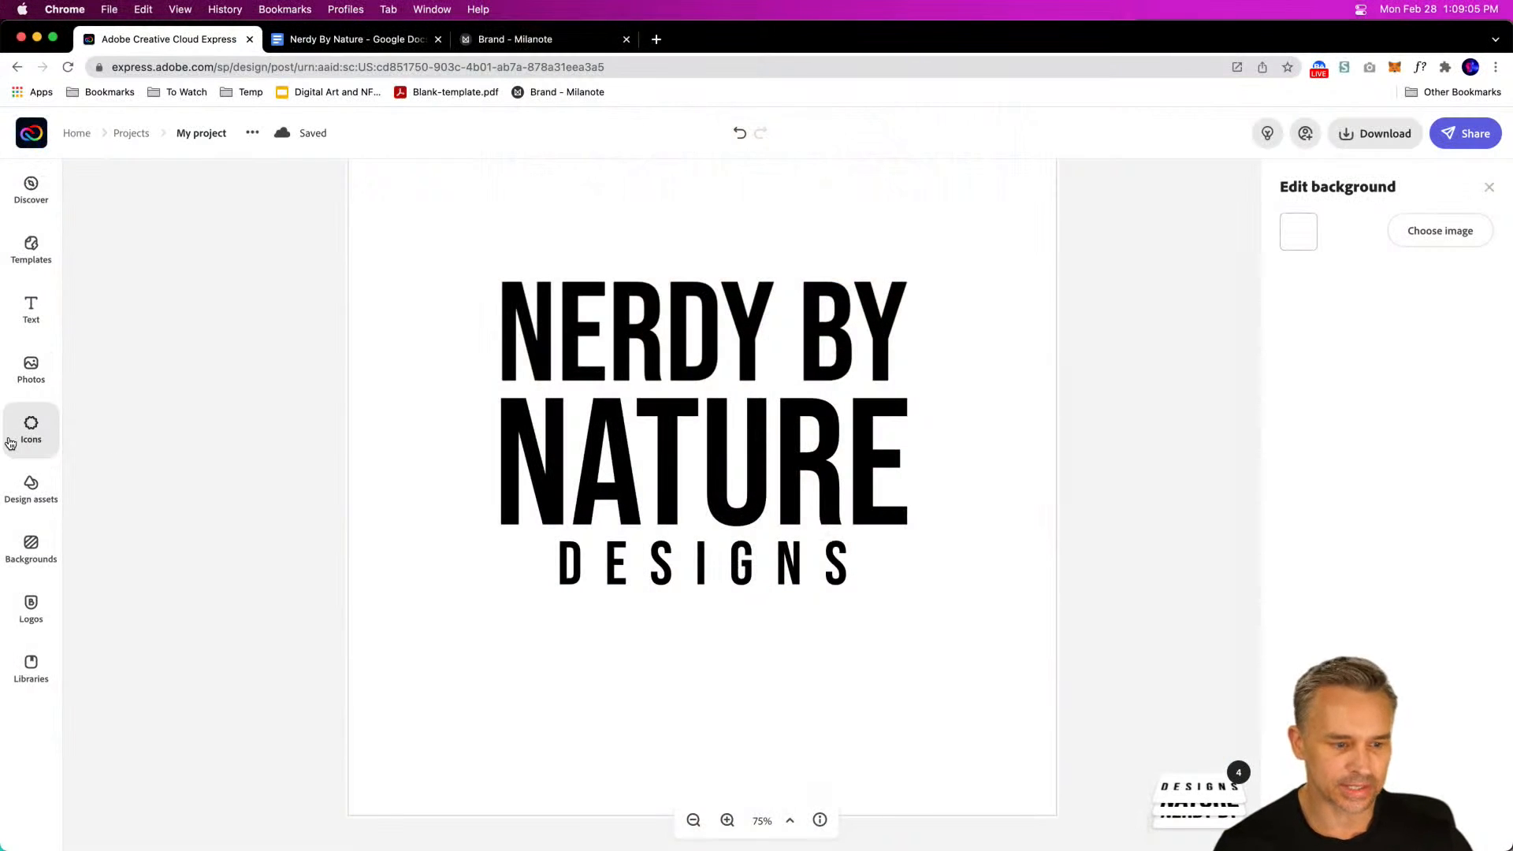
Step: Search the icon library for "love"
click(14, 442)
text(love)
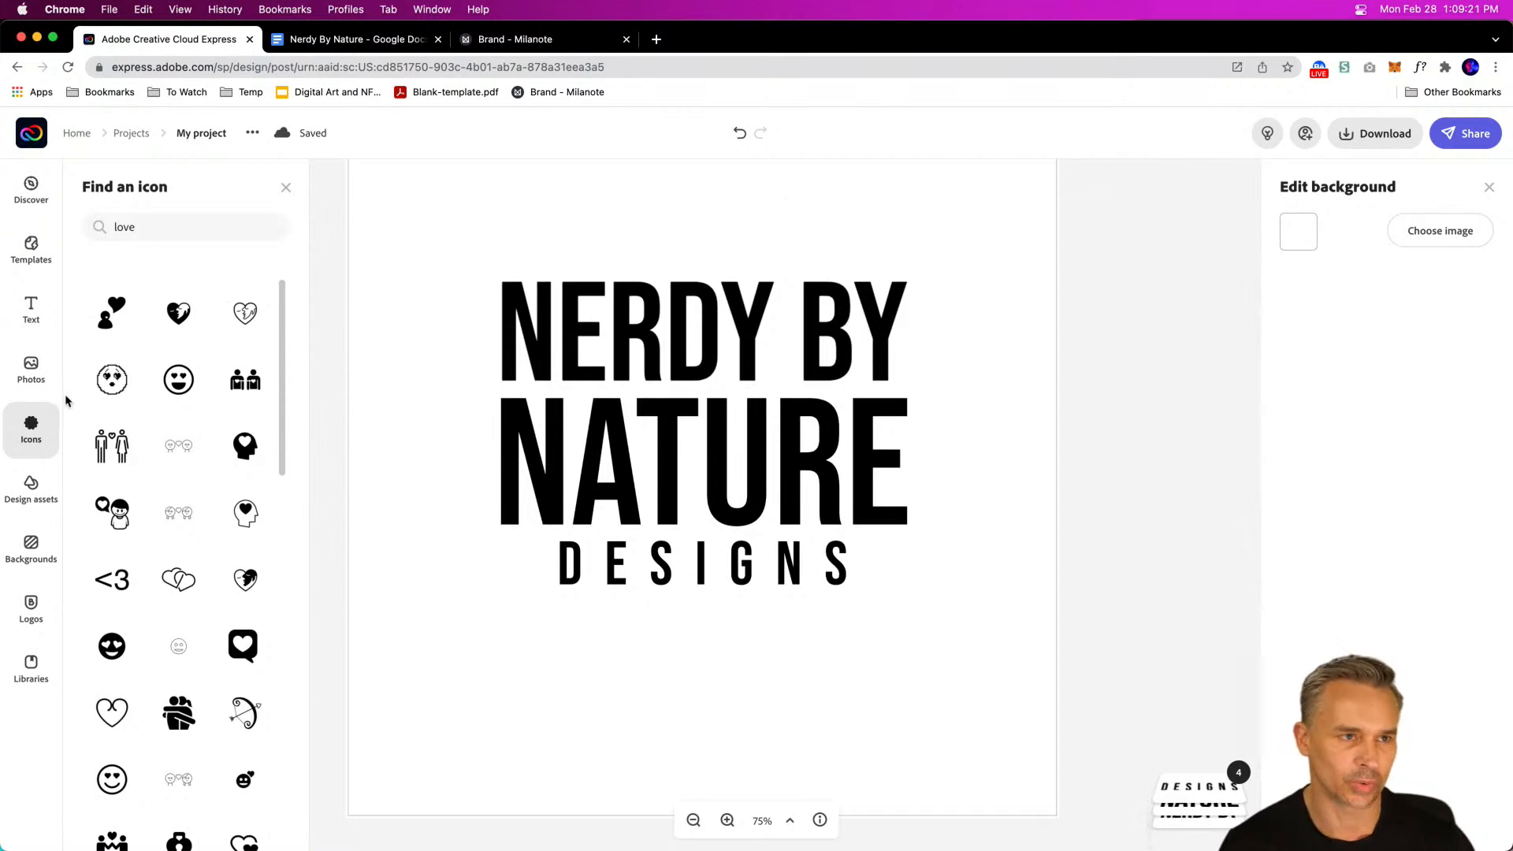
click(31, 432)
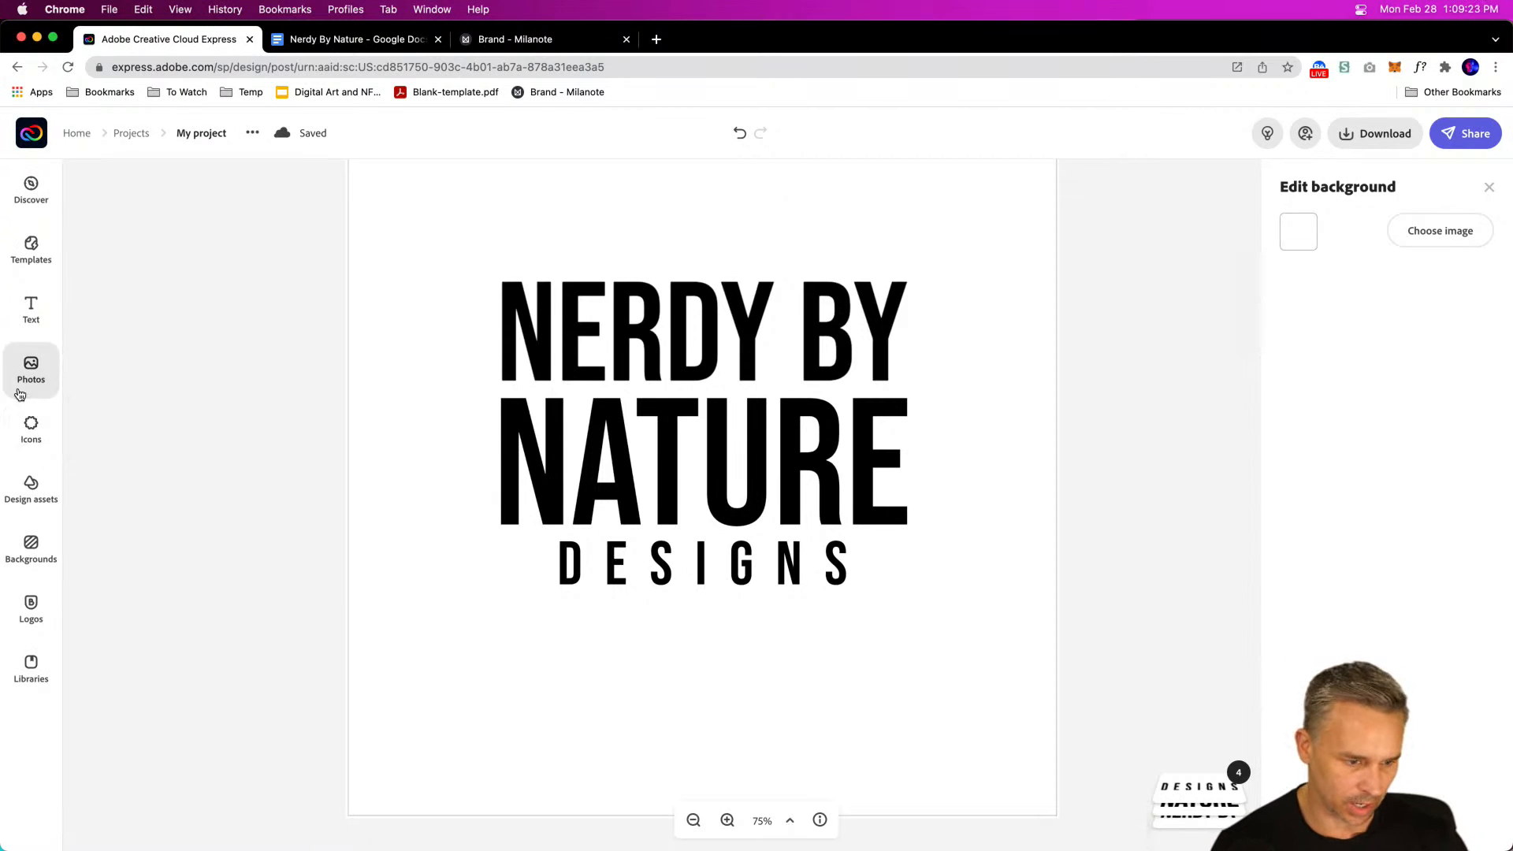
click(30, 432)
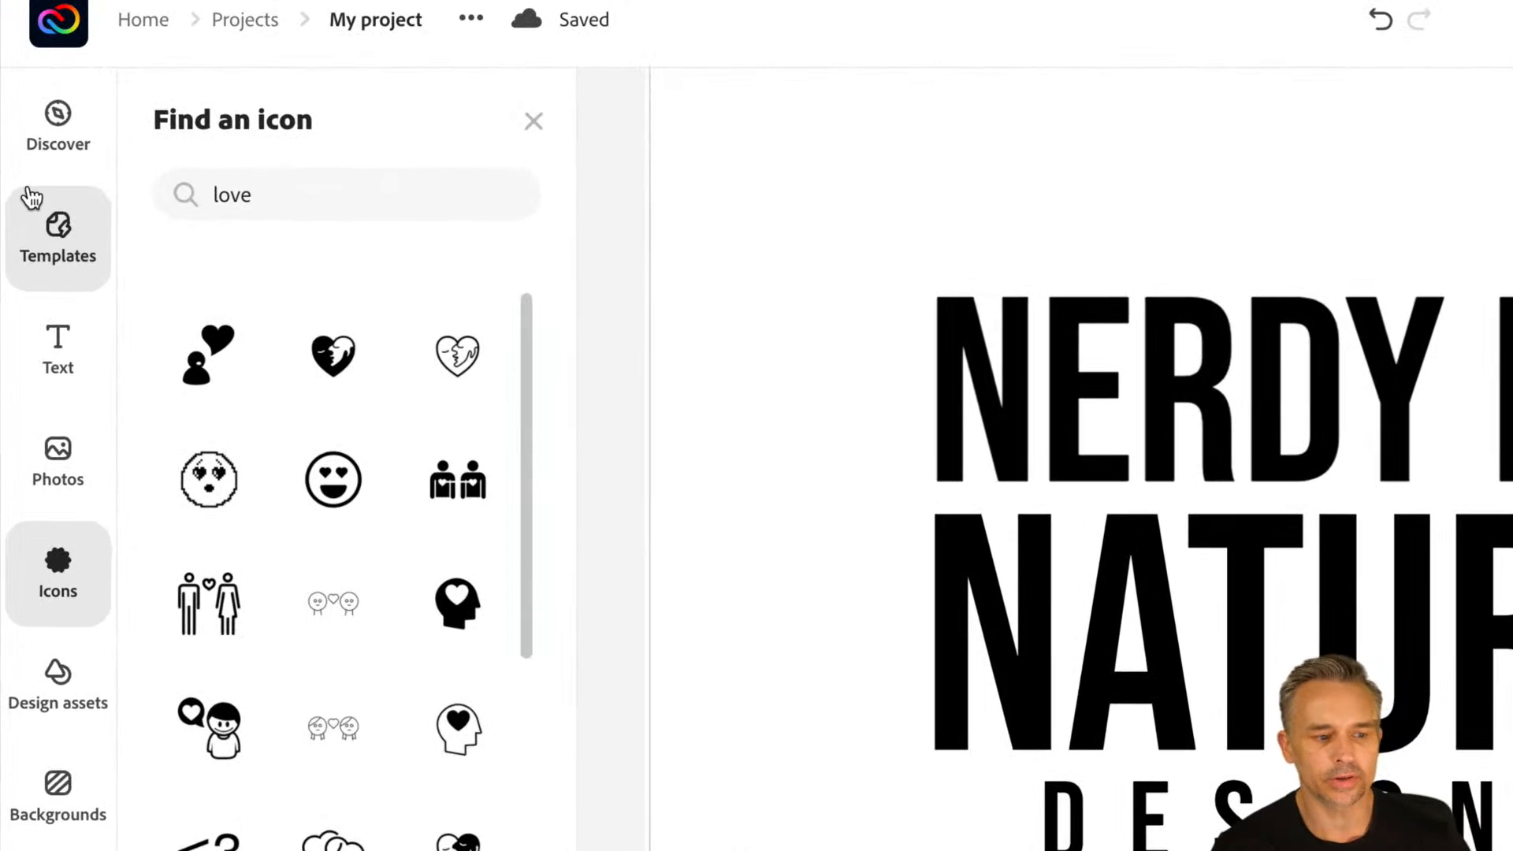
Step: Look through the available template, text, photo, icon, design asset, background and logo collections
click(57, 237)
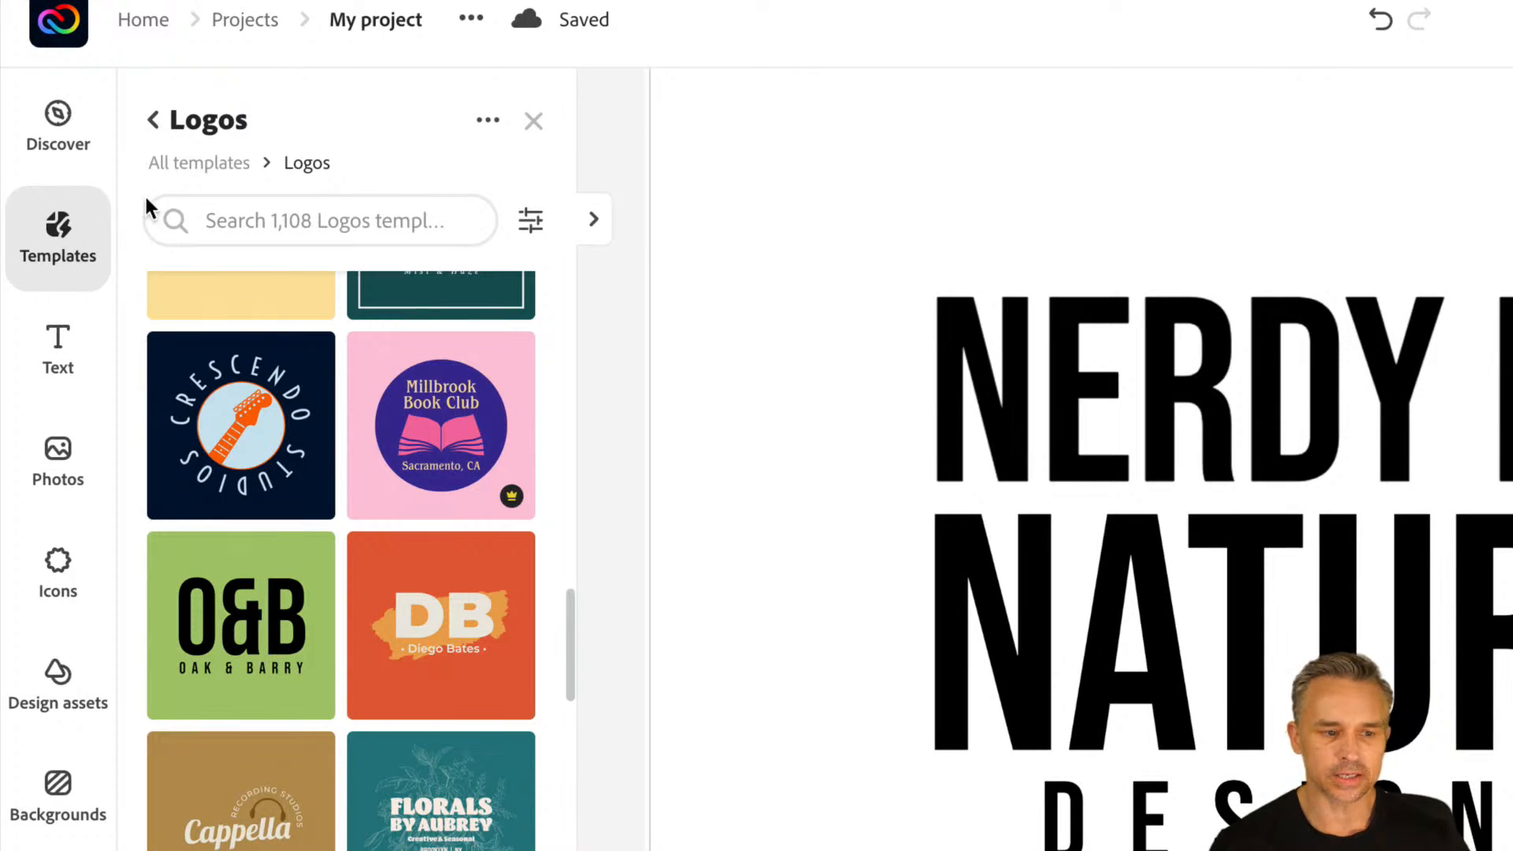
click(41, 367)
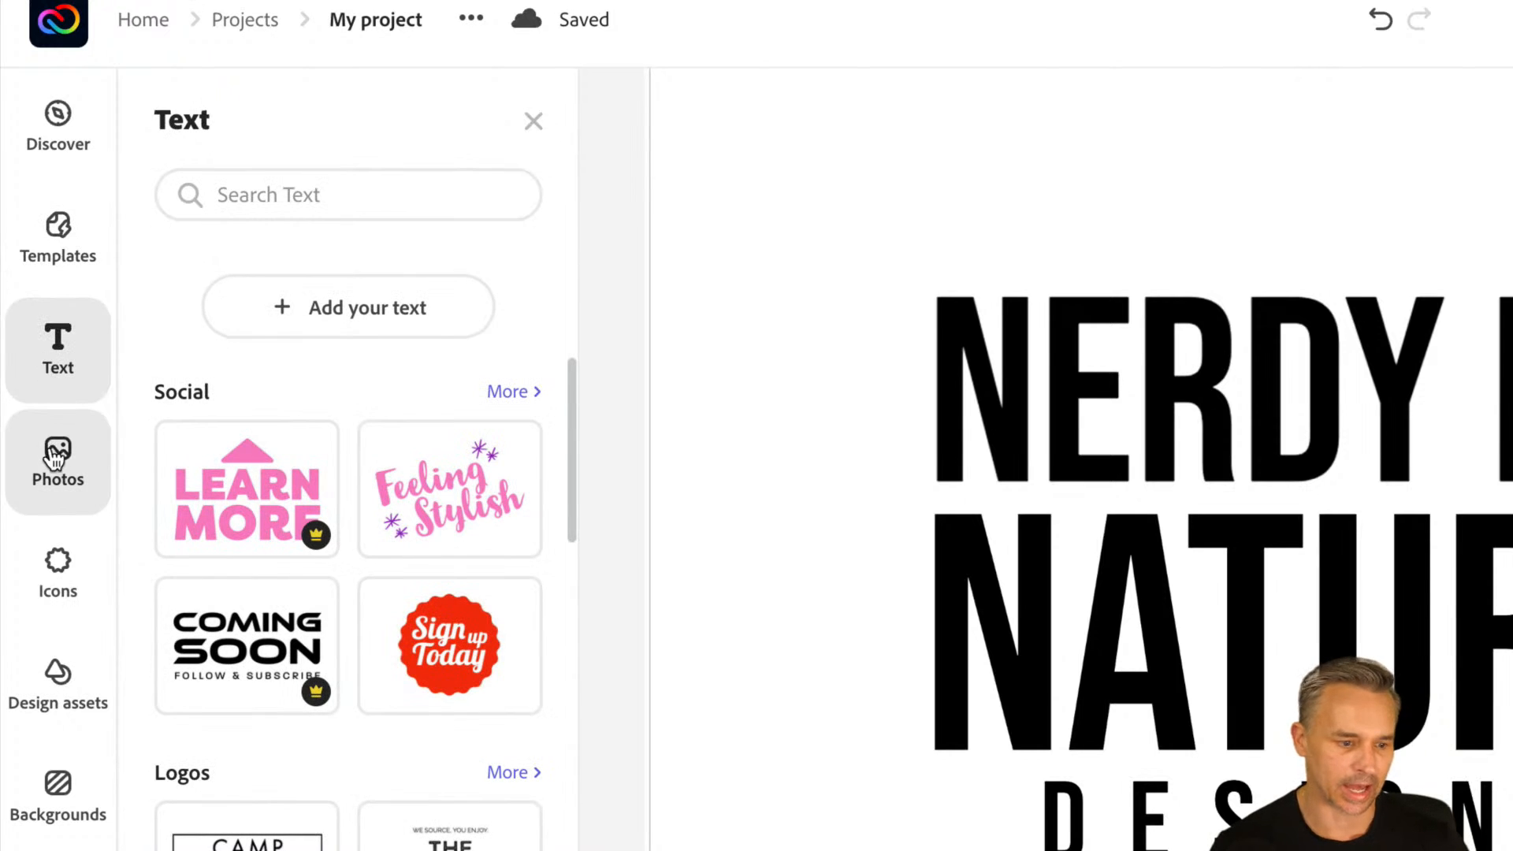
click(53, 455)
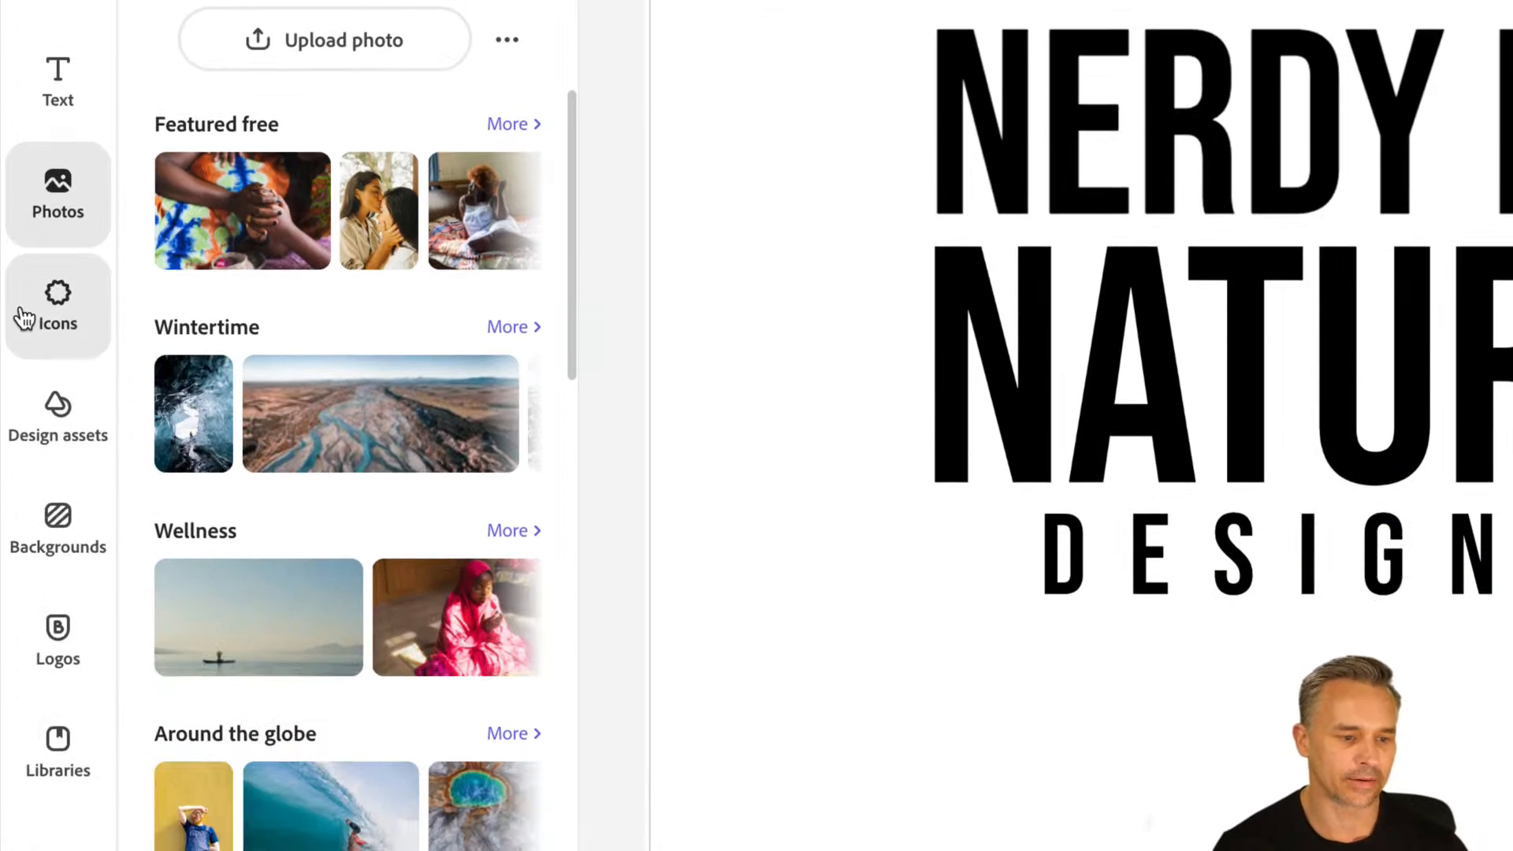
click(32, 541)
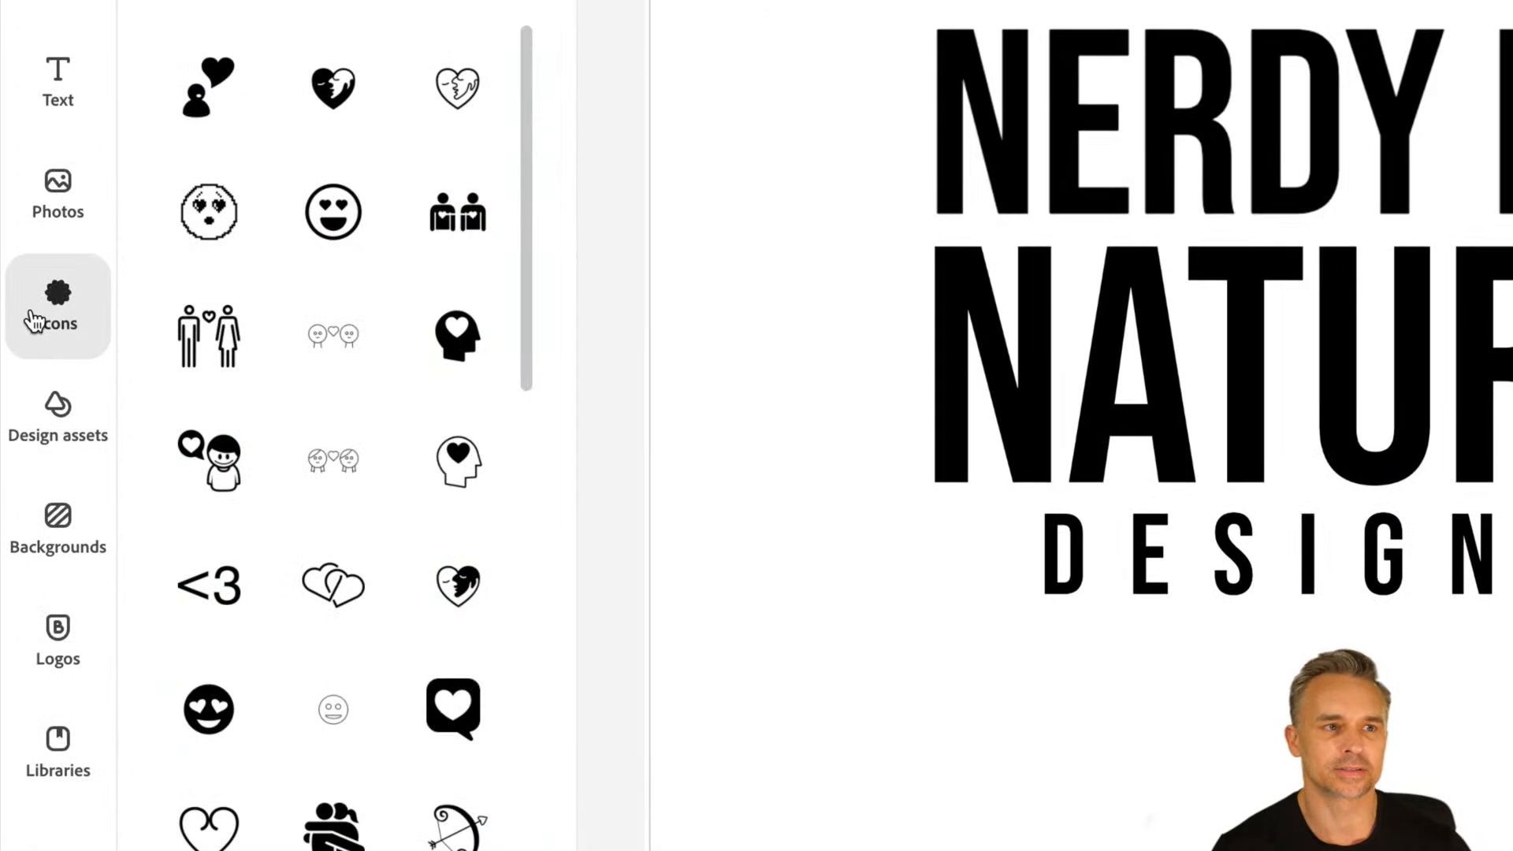
click(33, 432)
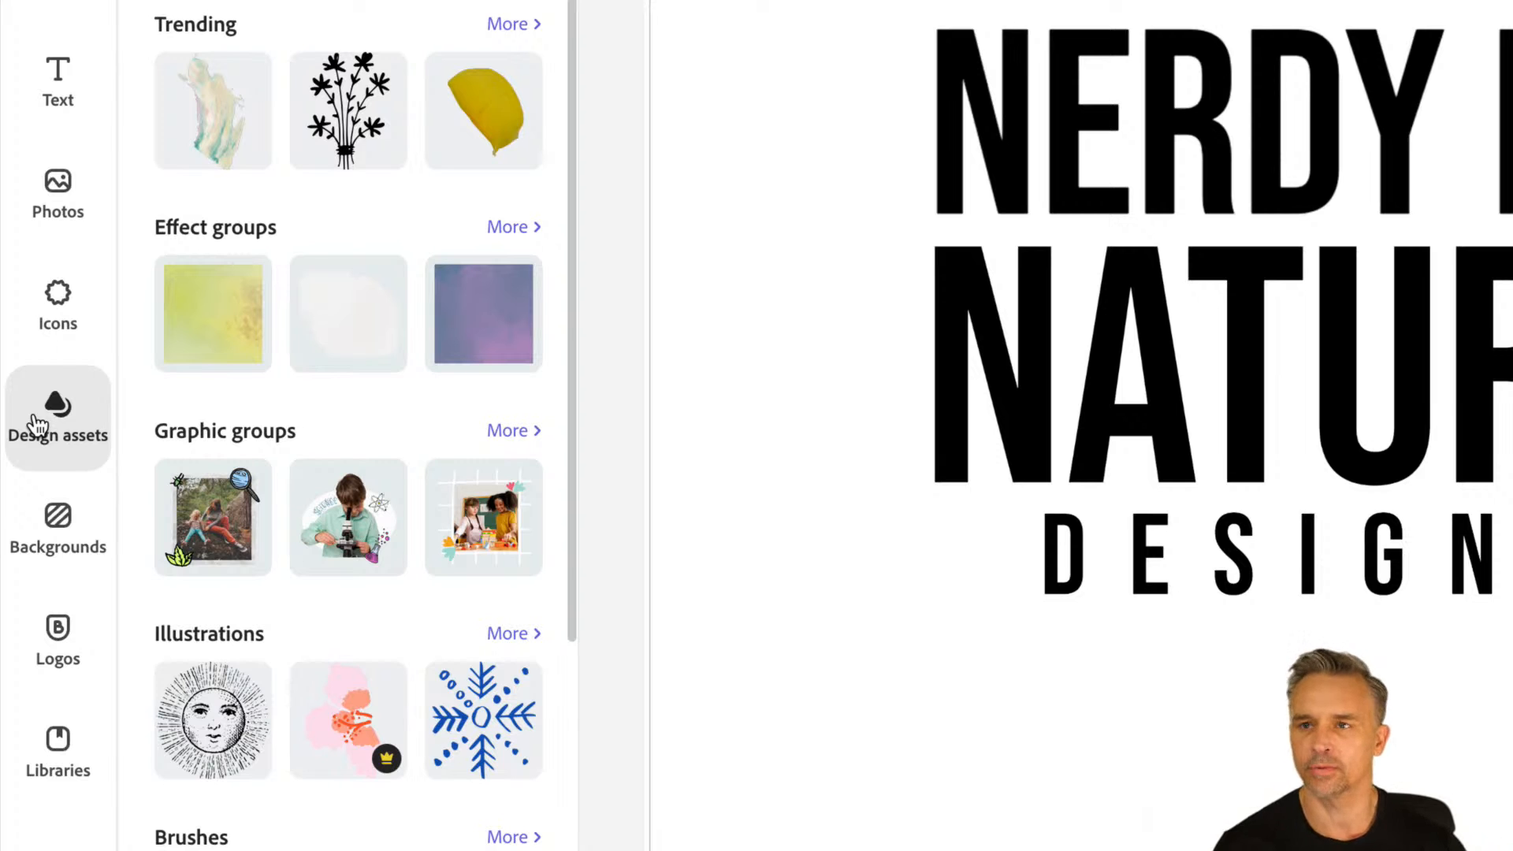
click(60, 522)
click(47, 418)
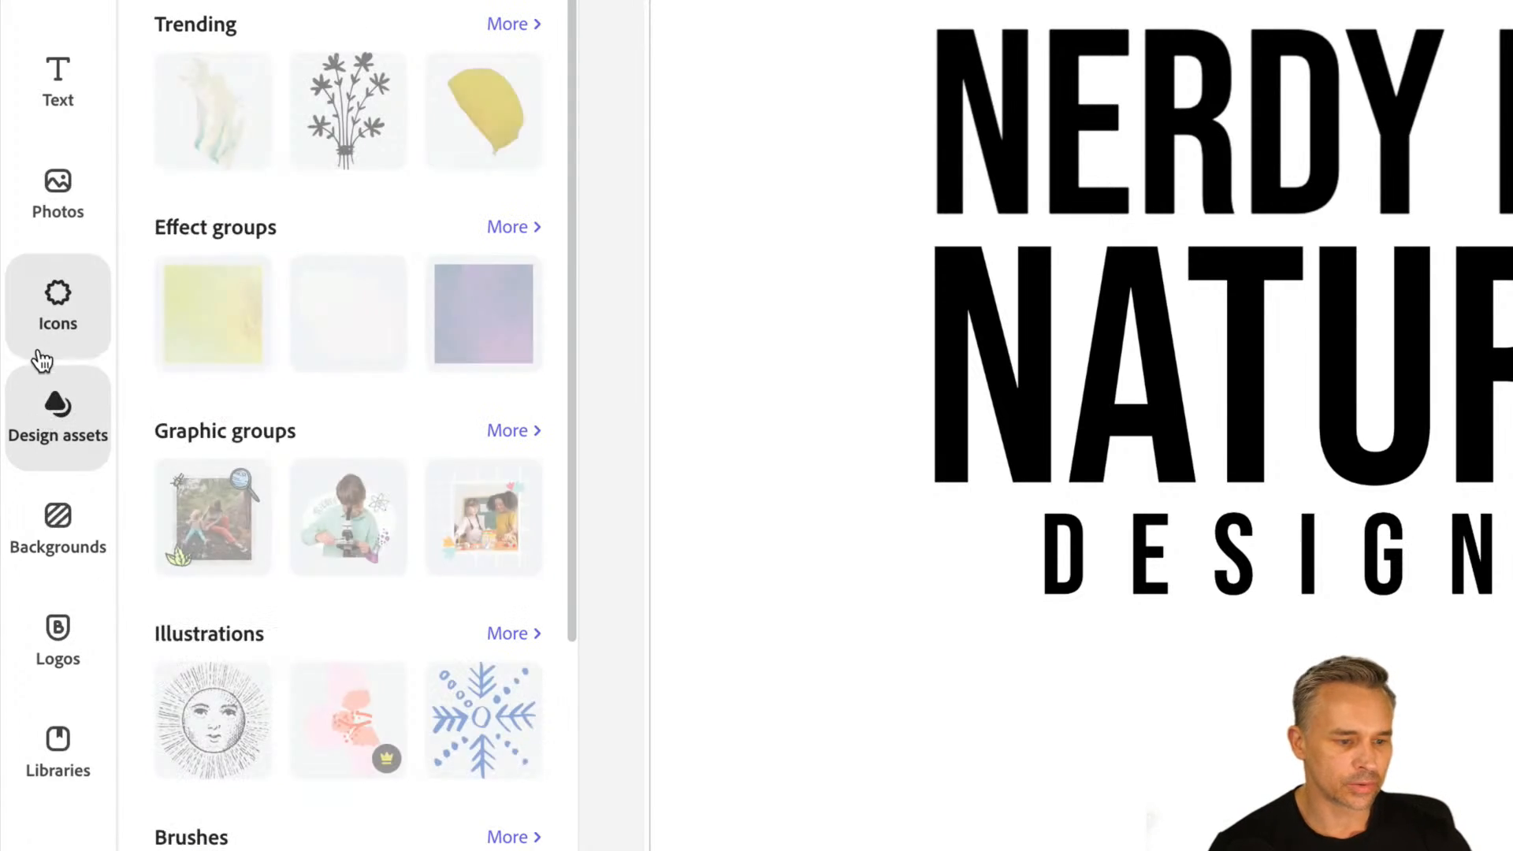
click(55, 623)
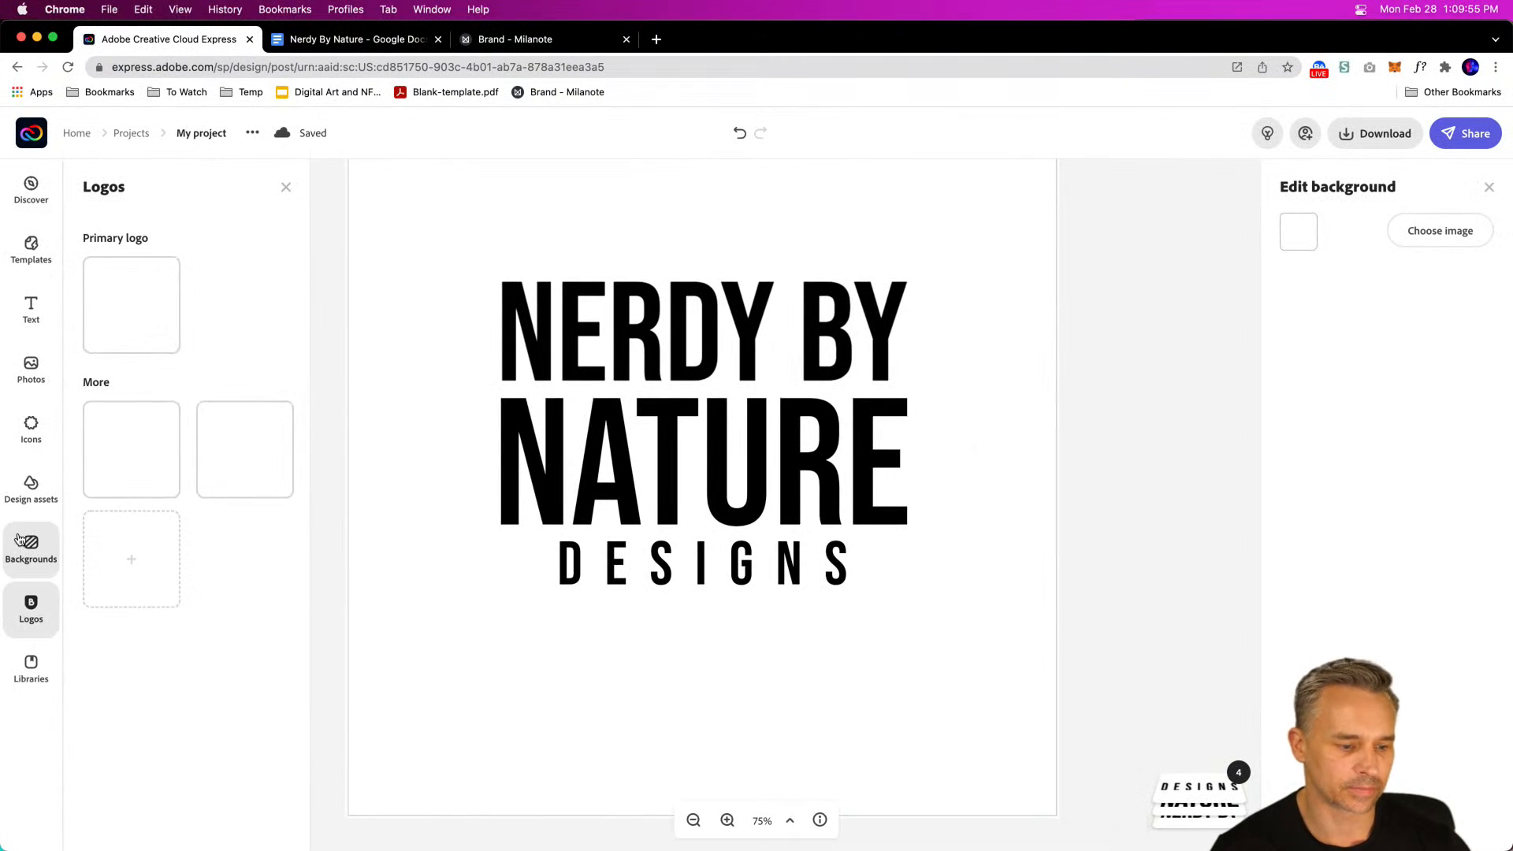
click(50, 530)
click(24, 489)
Step: Search the icon library for "glasses"
click(28, 432)
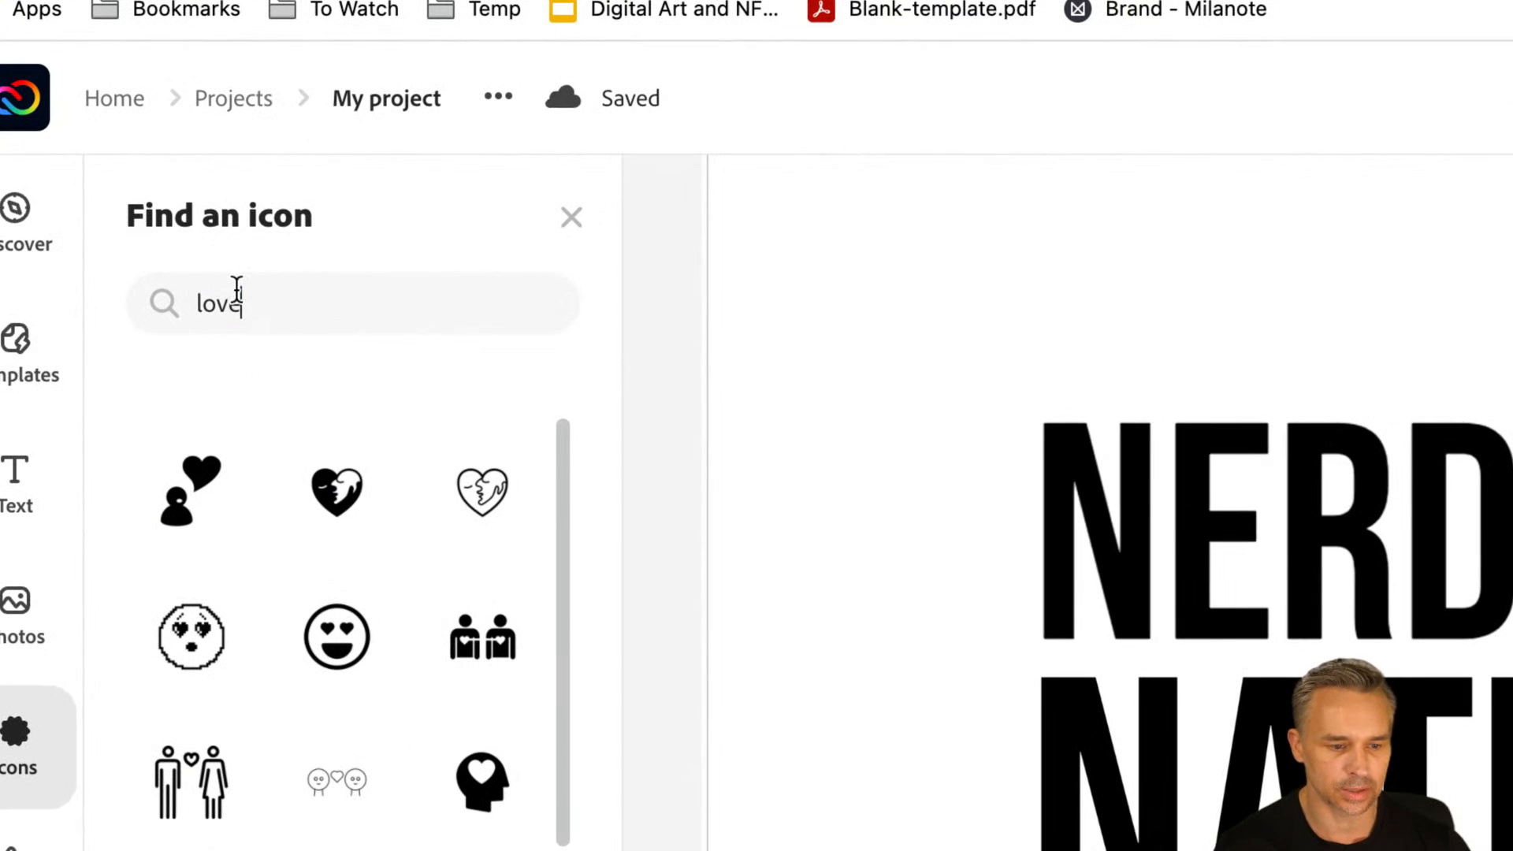
double_click(206, 289)
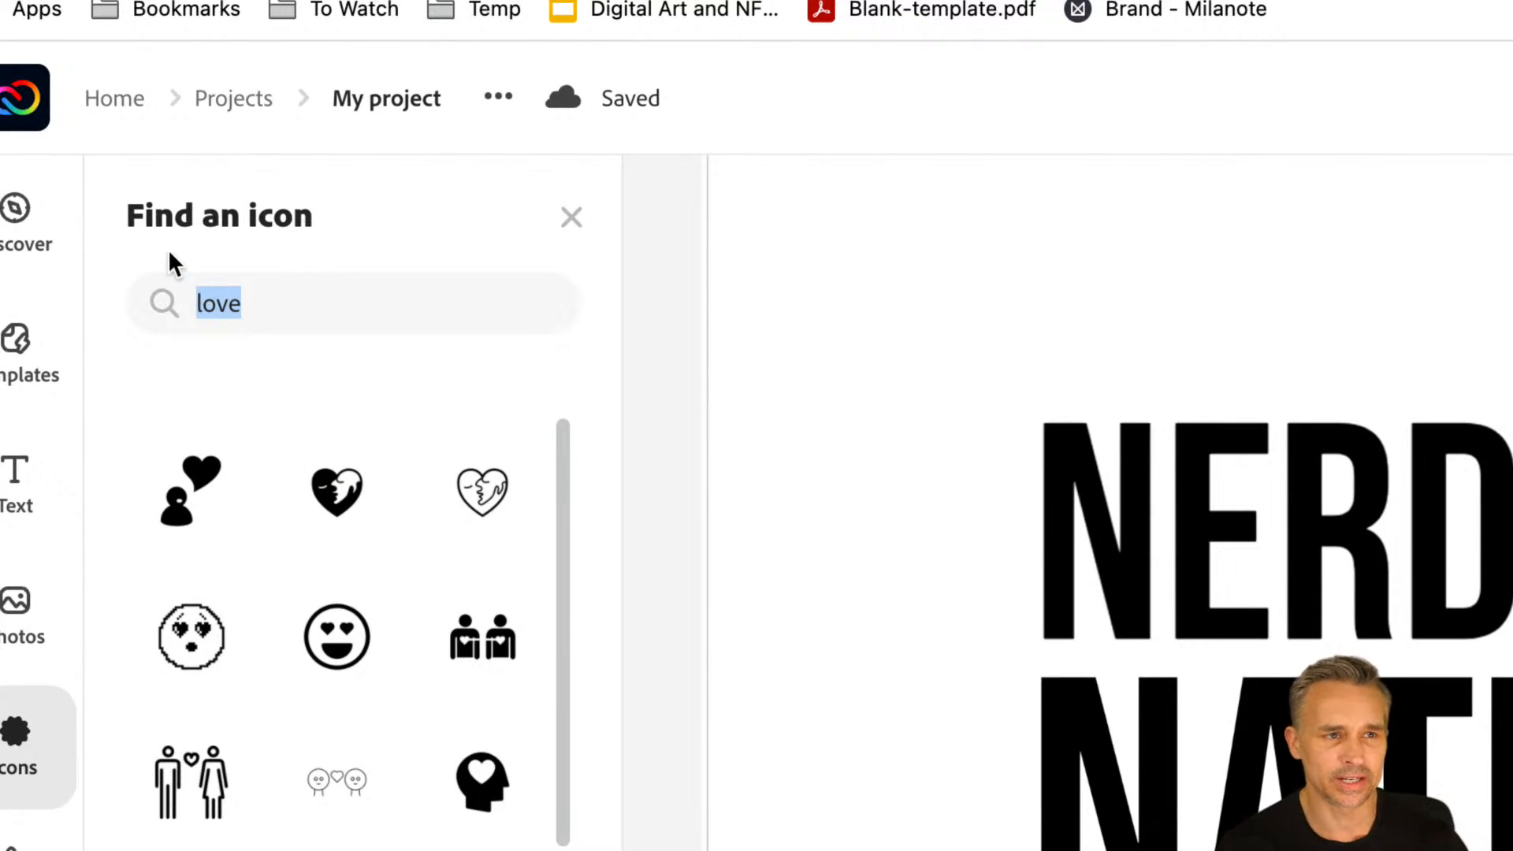
text(glasses)
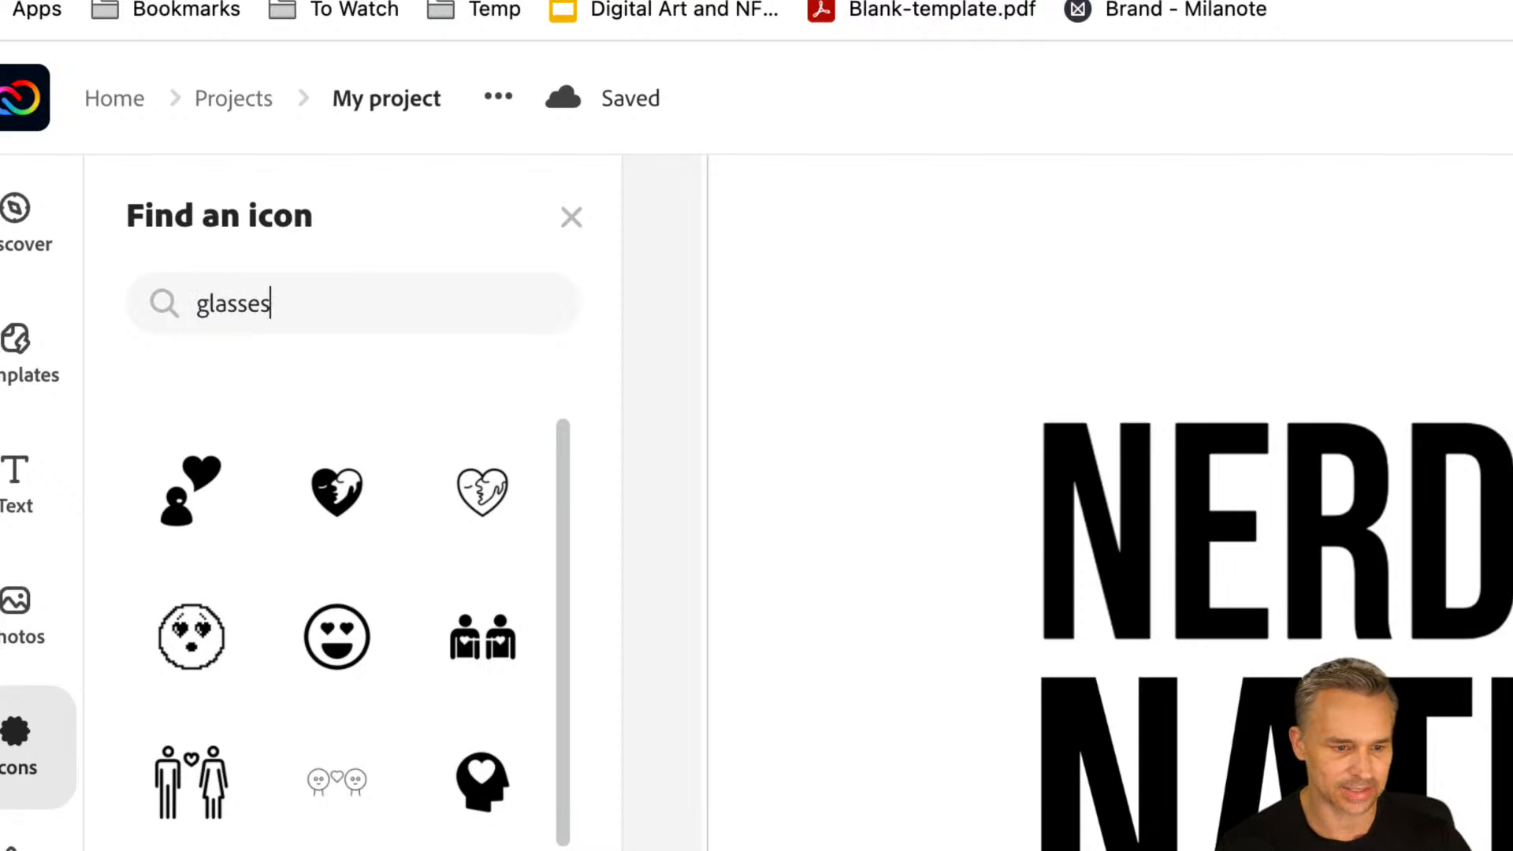
key(Return)
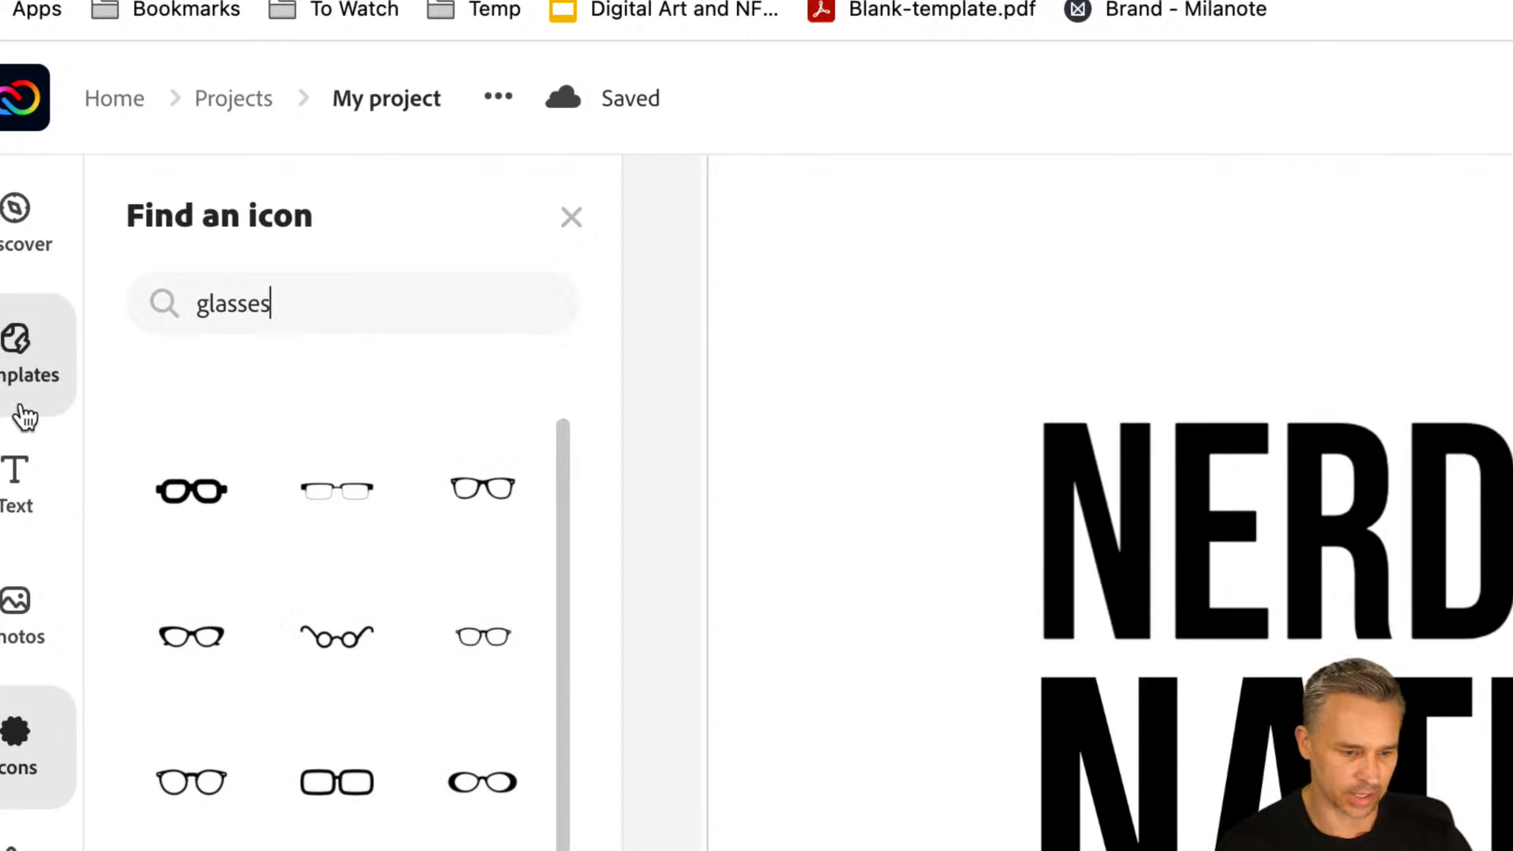
Step: Add the bold cat-eye glasses icon from the search results to the canvas
scroll(153, 562, down, 4)
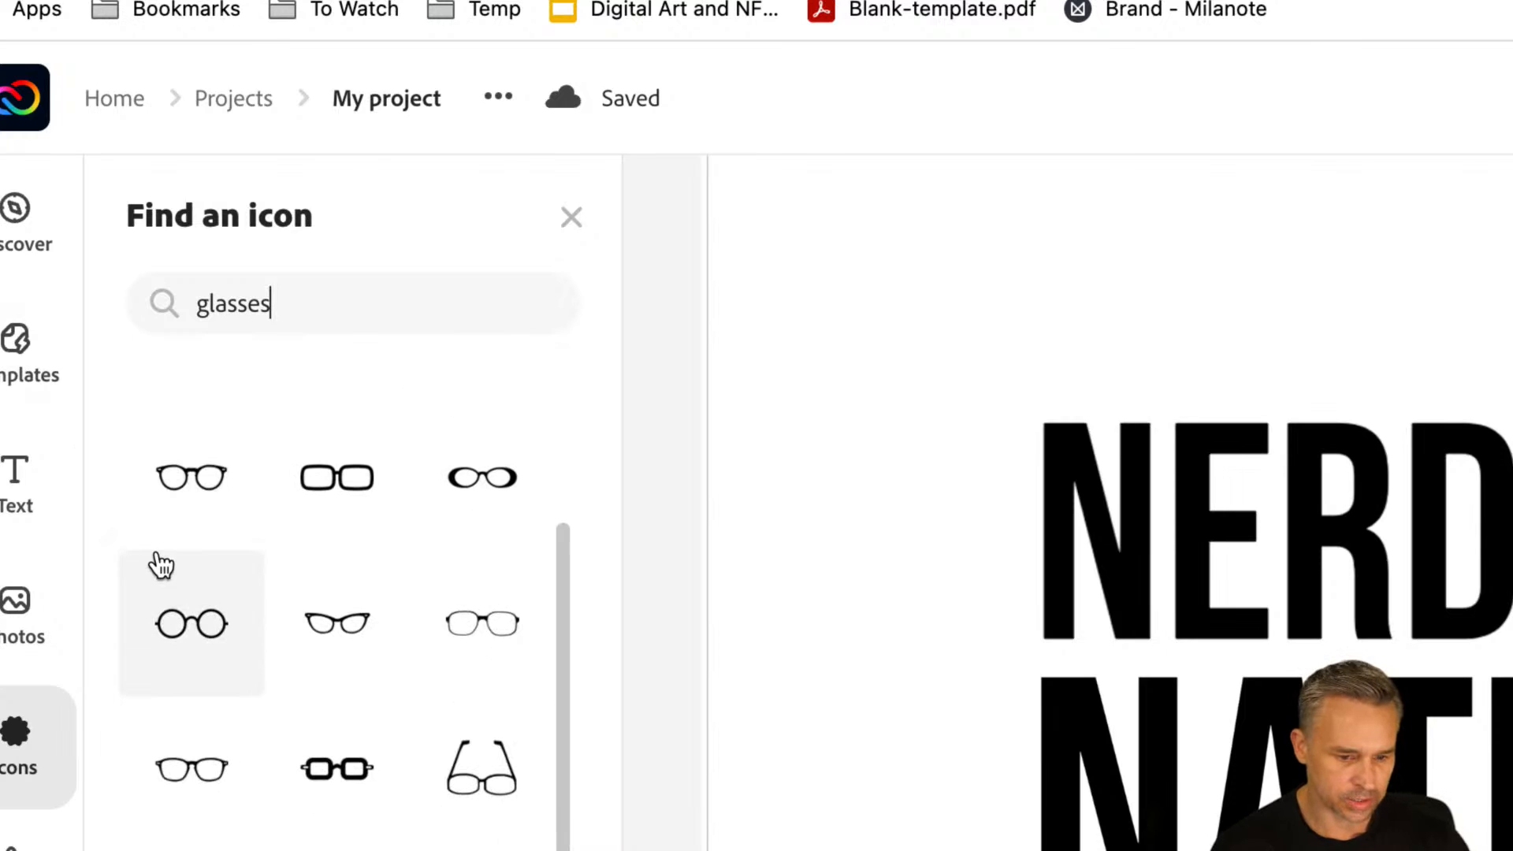
scroll(465, 513, down, 6)
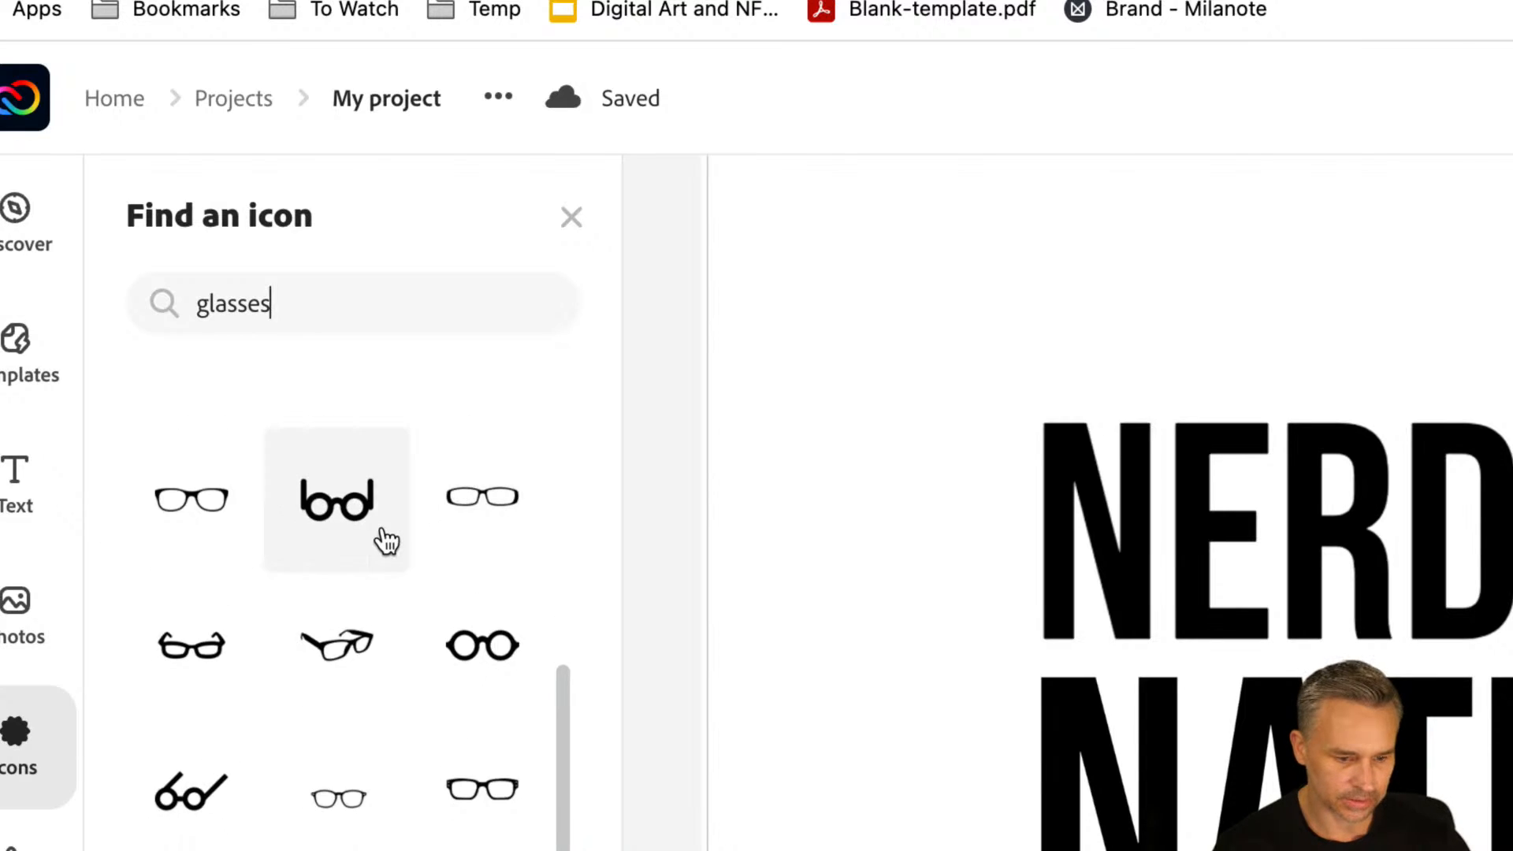
scroll(386, 543, down, 3)
scroll(386, 542, down, 8)
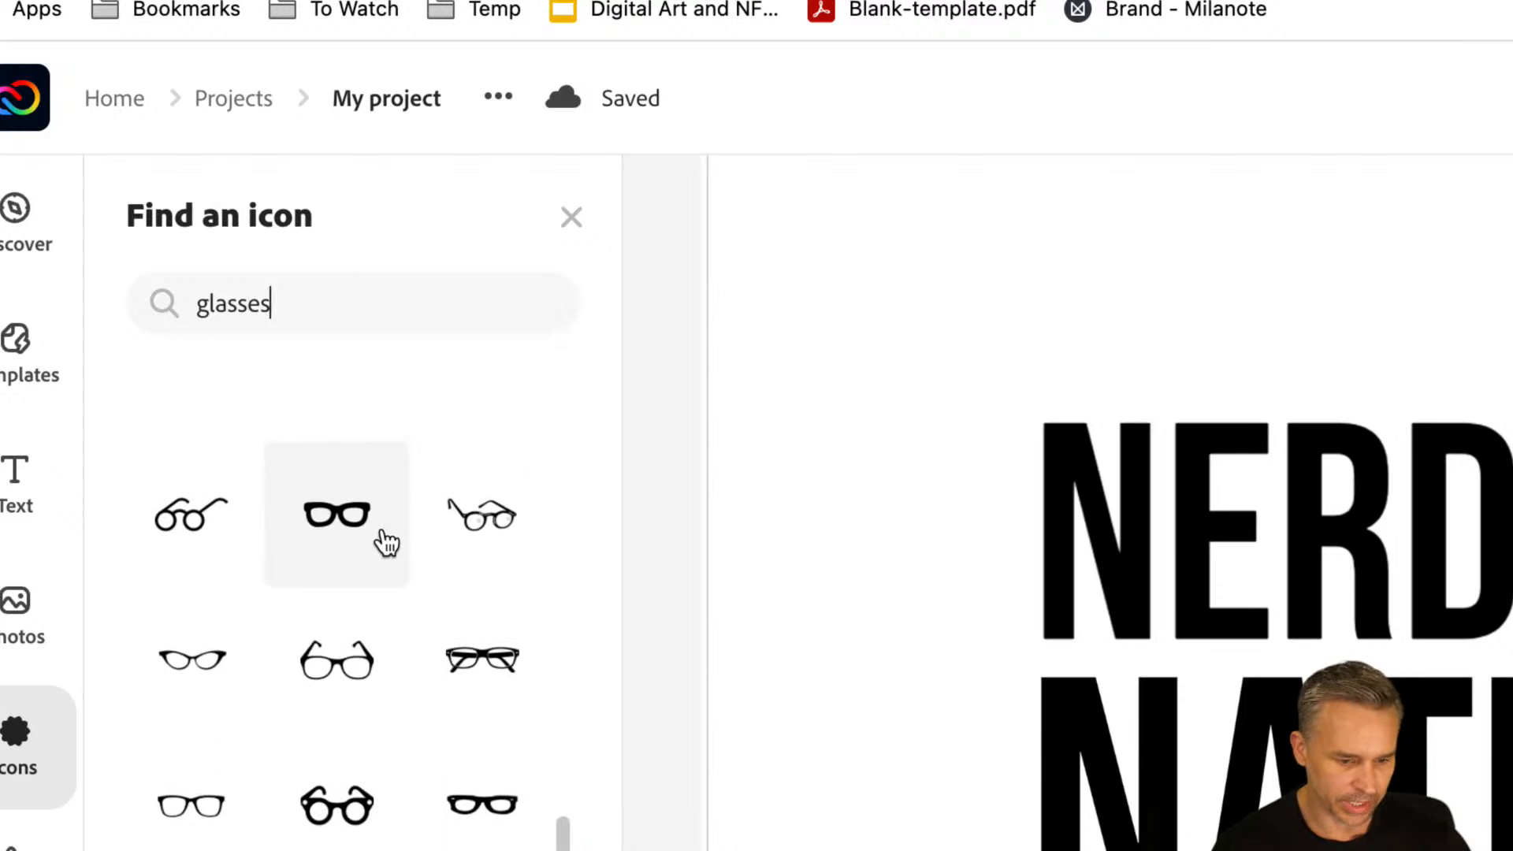
scroll(386, 542, down, 4)
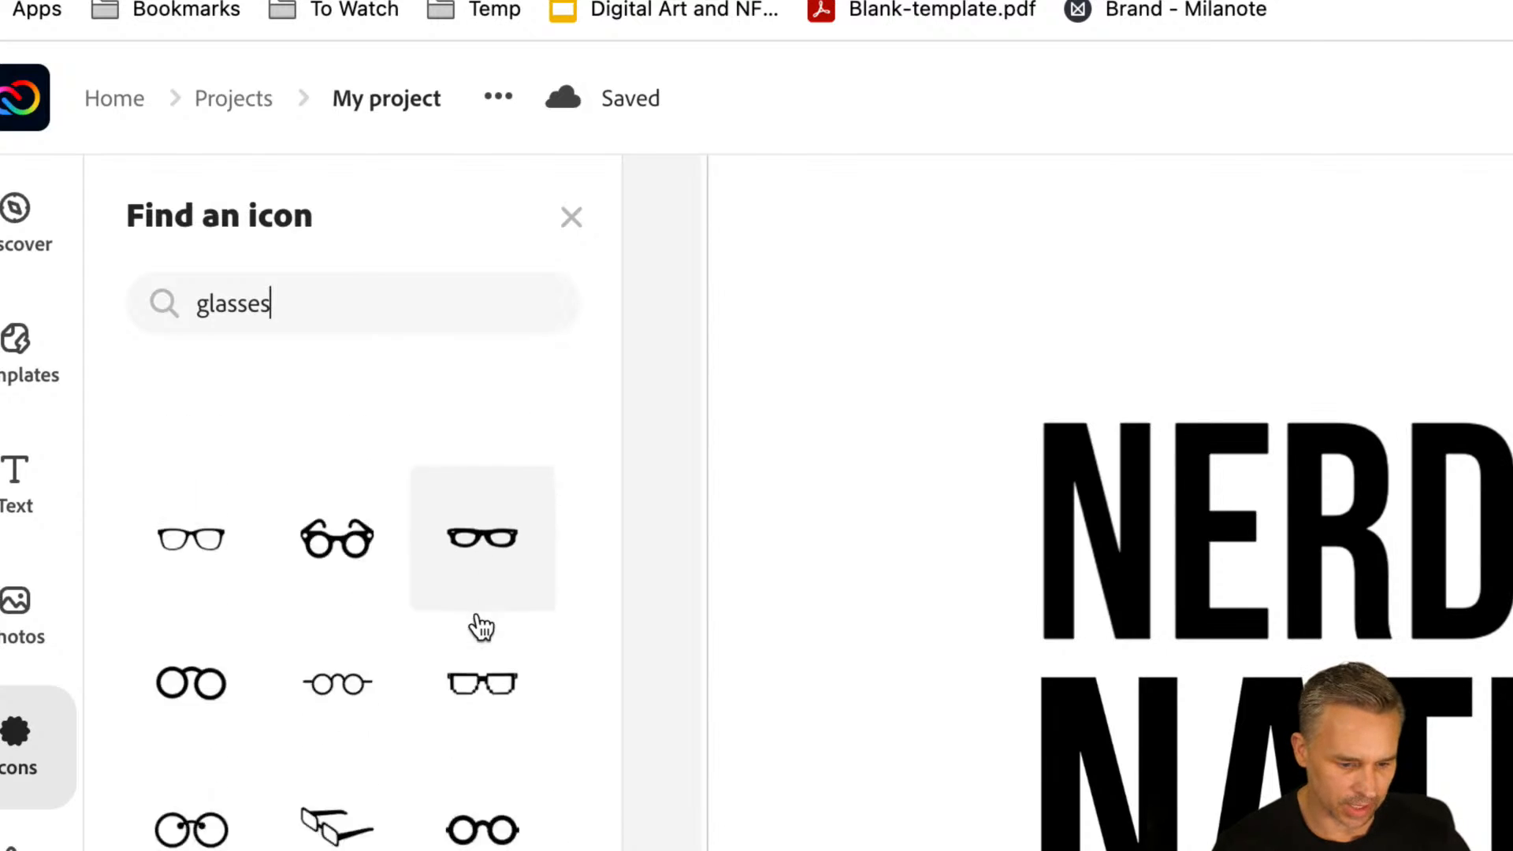
scroll(482, 628, down, 5)
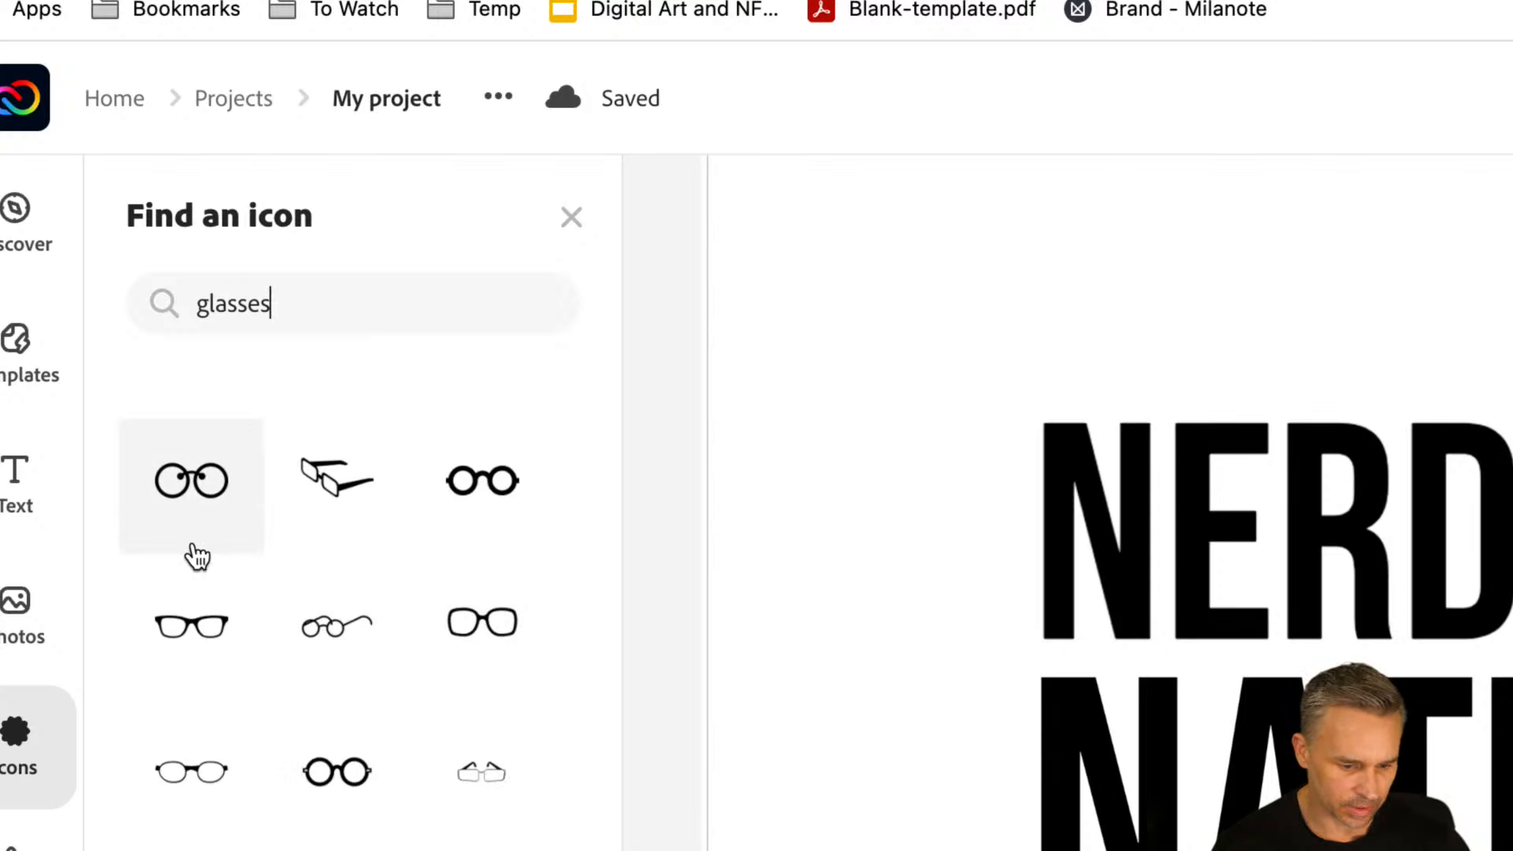
scroll(197, 557, up, 15)
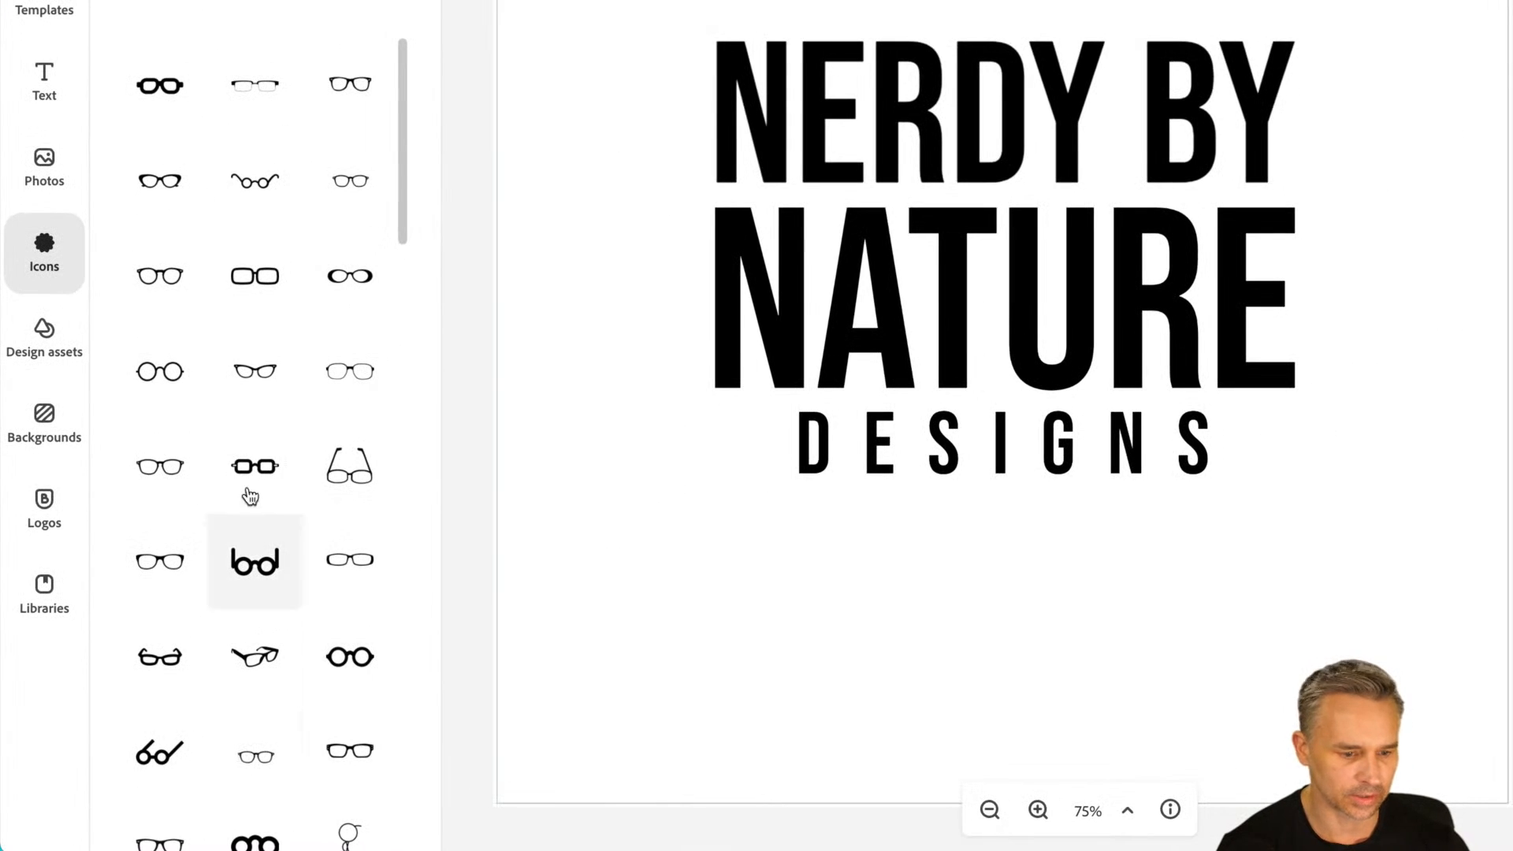
scroll(186, 335, down, 5)
scroll(192, 339, down, 8)
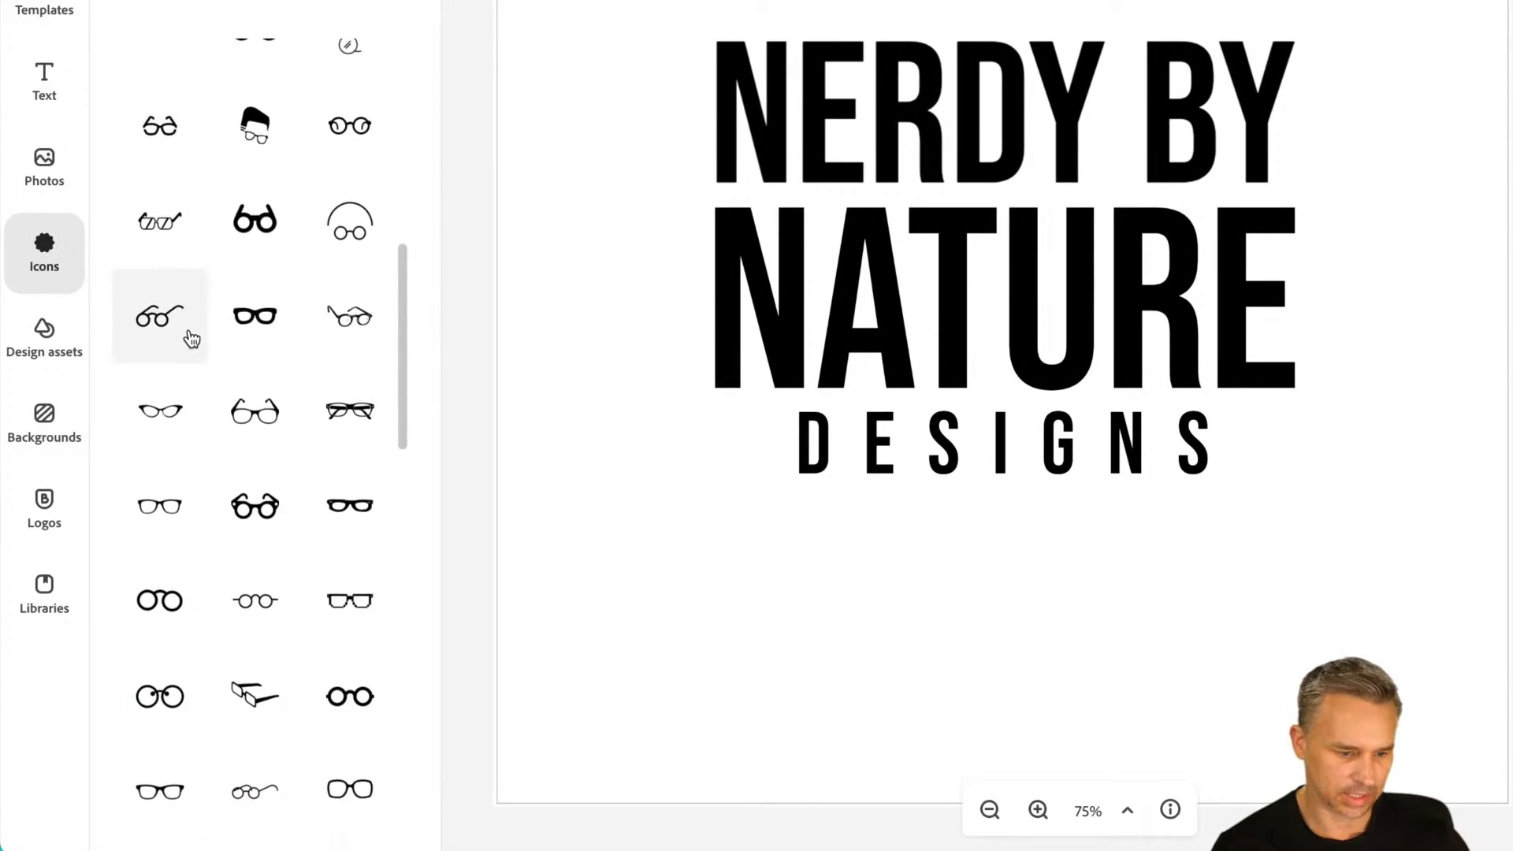
scroll(191, 339, down, 5)
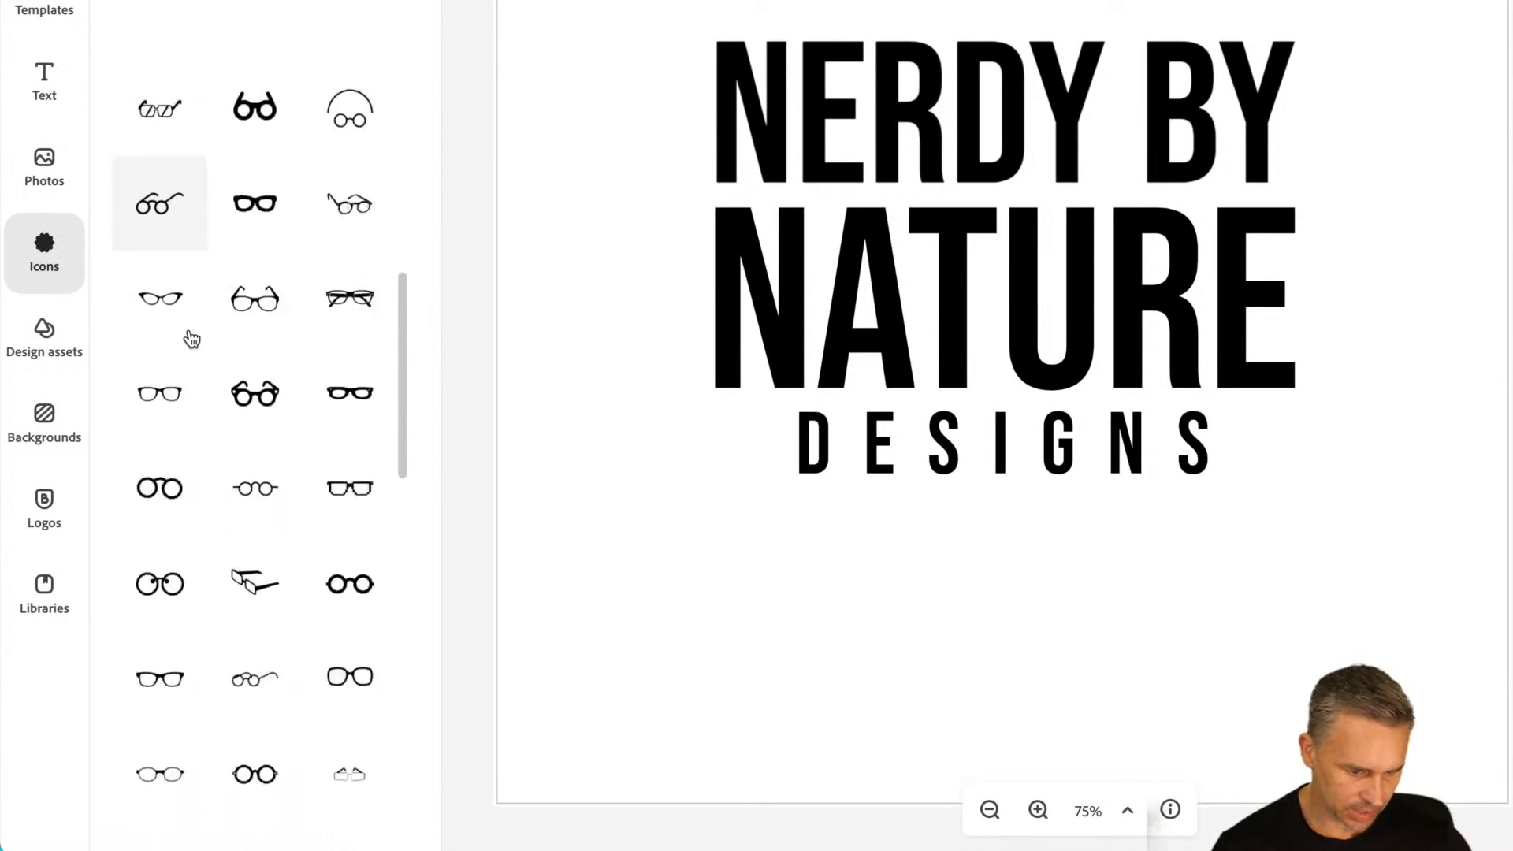
scroll(191, 339, down, 5)
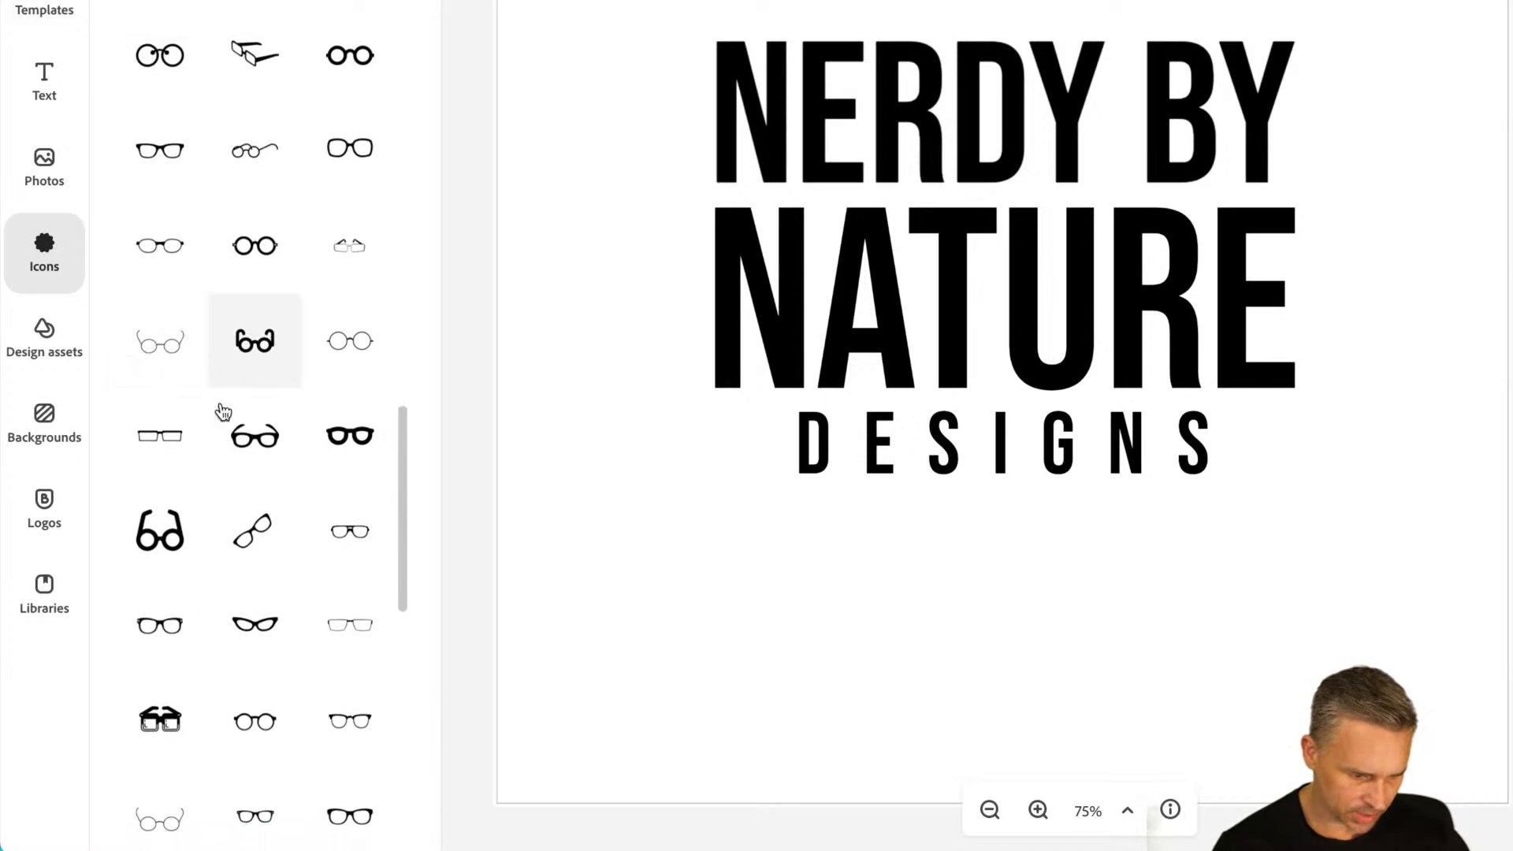
click(245, 633)
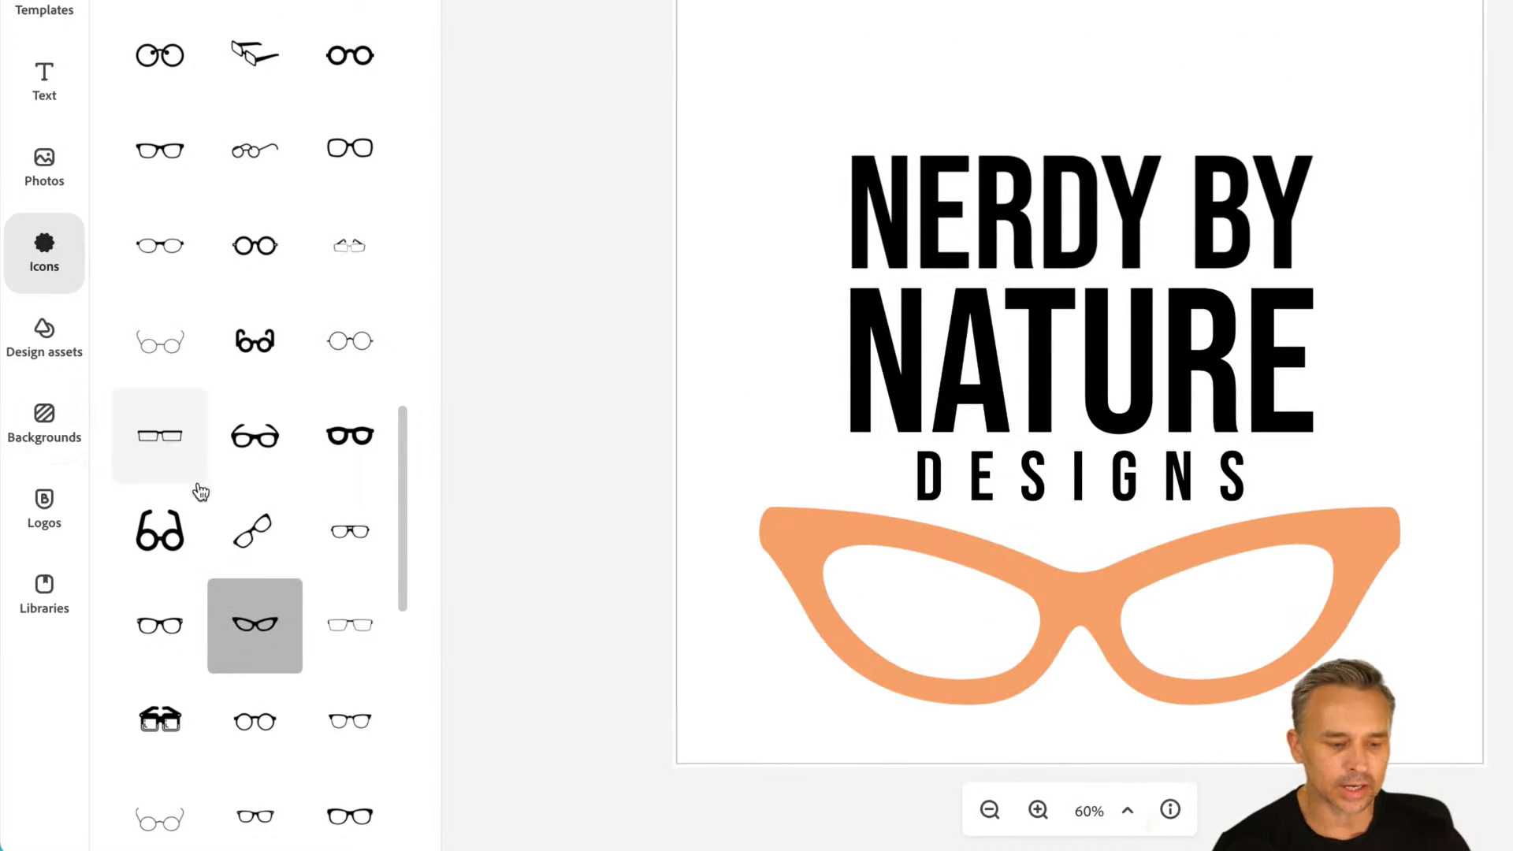
Step: Add the thin-framed glasses icon from the same search results as a second option
scroll(229, 500, up, 8)
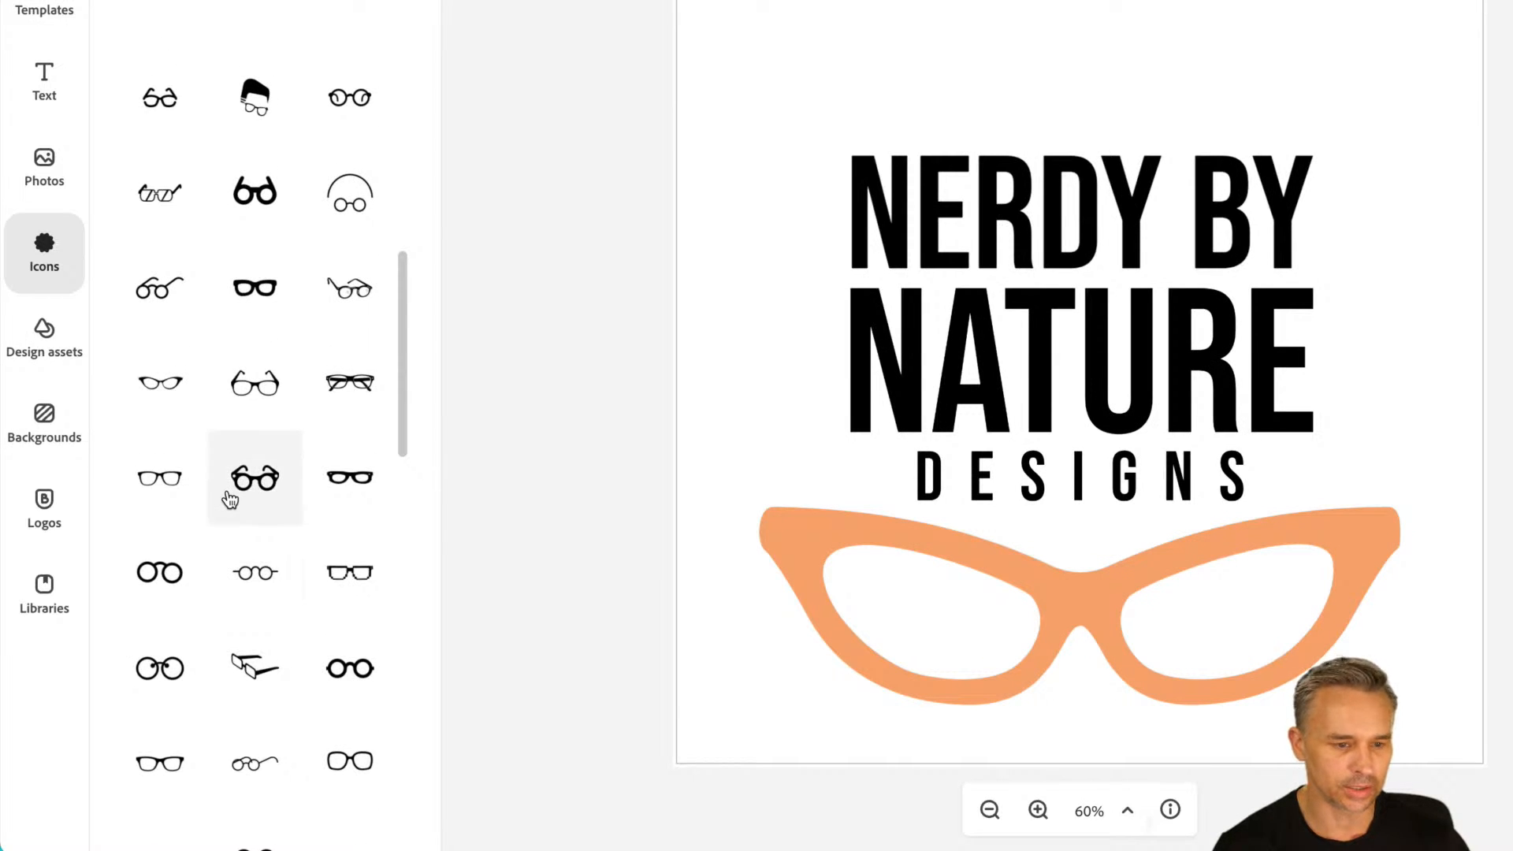
scroll(227, 496, up, 3)
scroll(241, 473, up, 3)
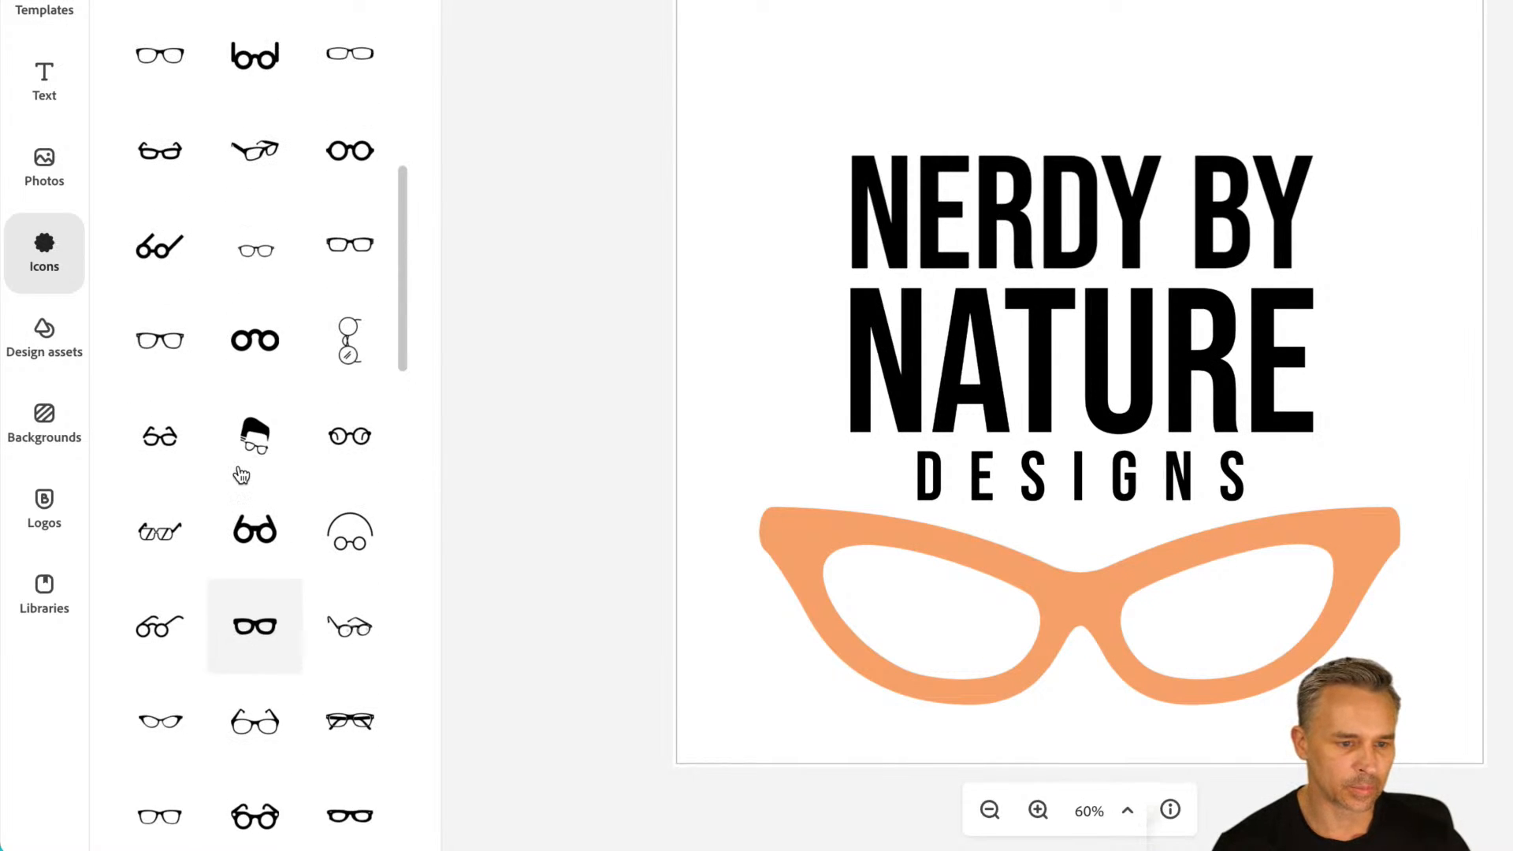
click(254, 262)
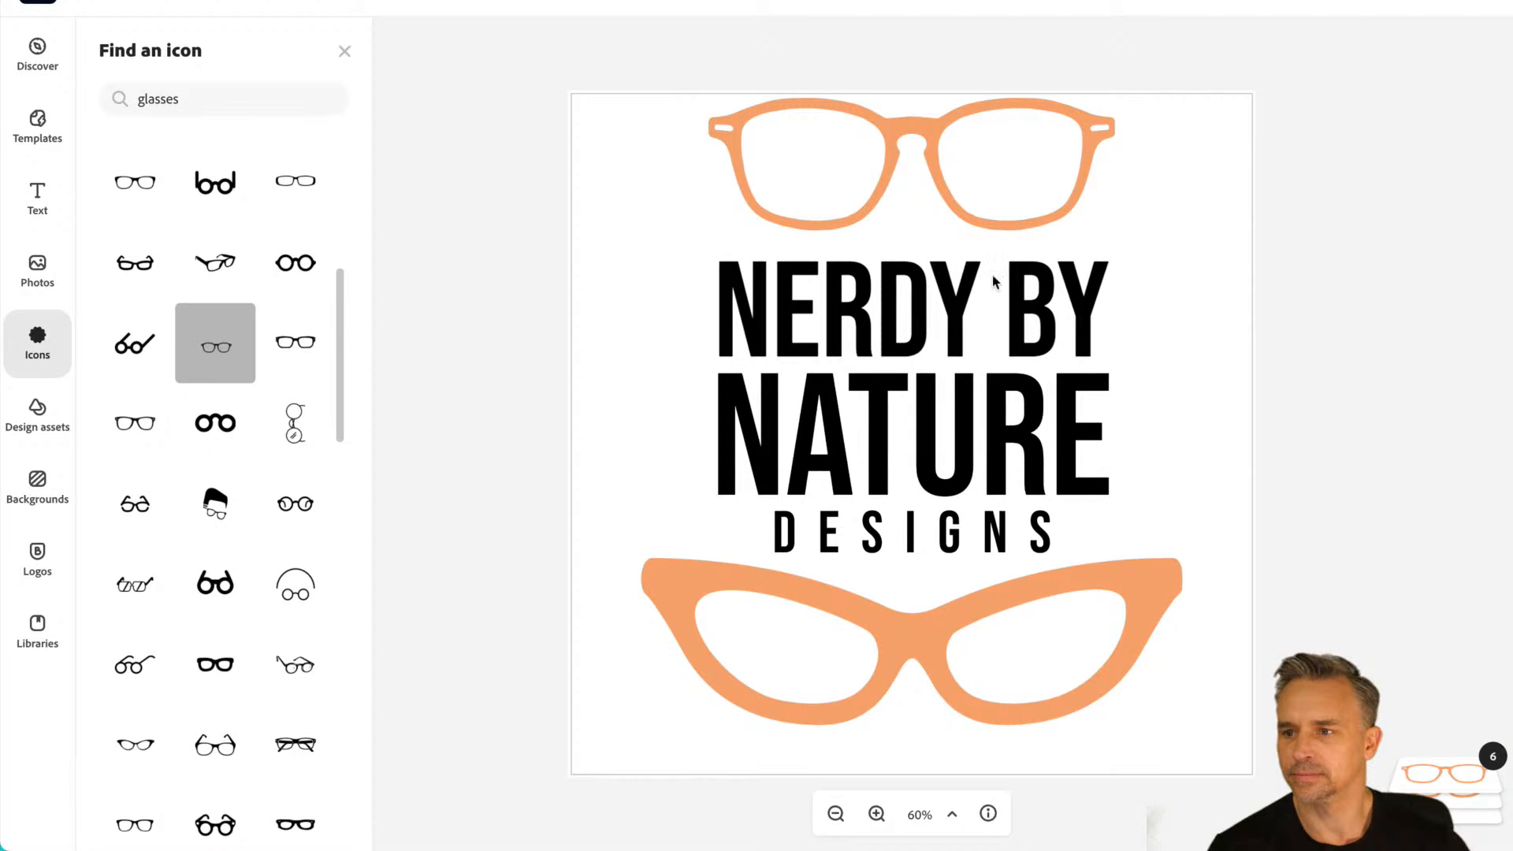
Step: Recolour the cat-eye glasses icon black (#000000) to match the text
click(927, 618)
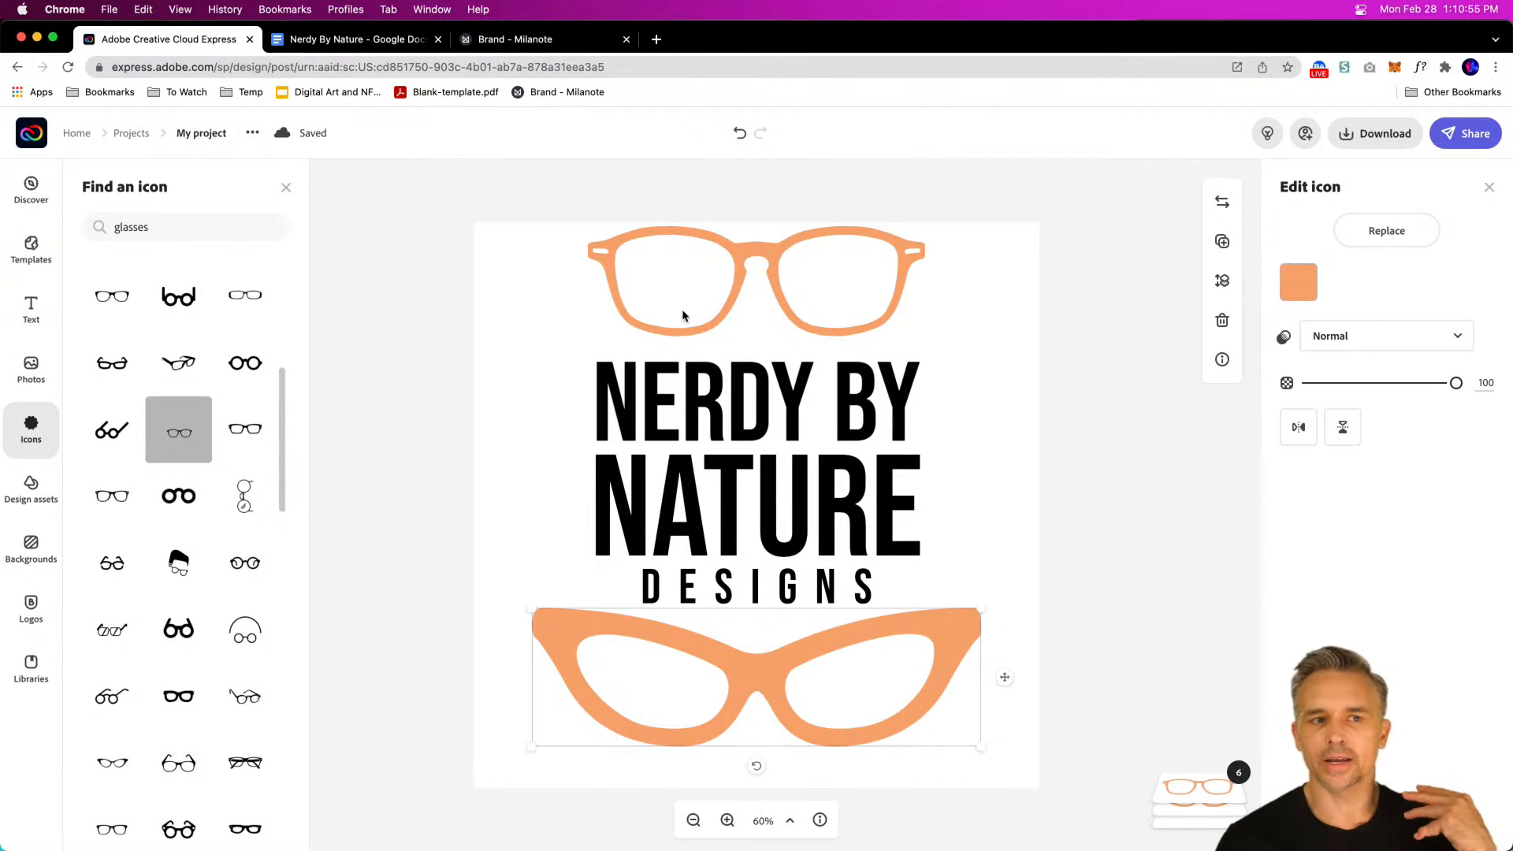
click(740, 405)
click(778, 511)
click(818, 649)
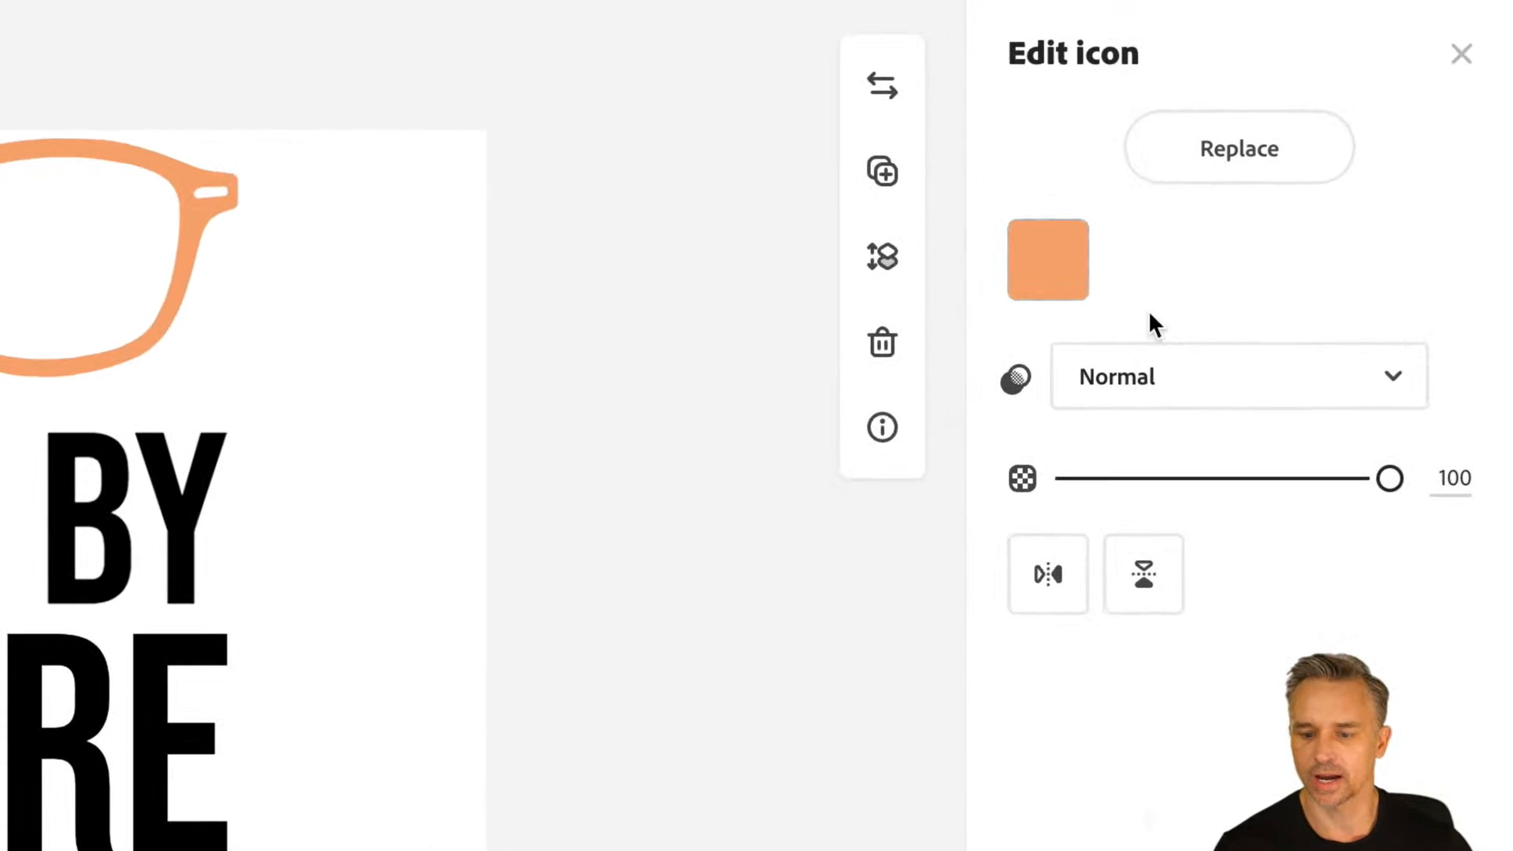
click(1024, 270)
click(1086, 635)
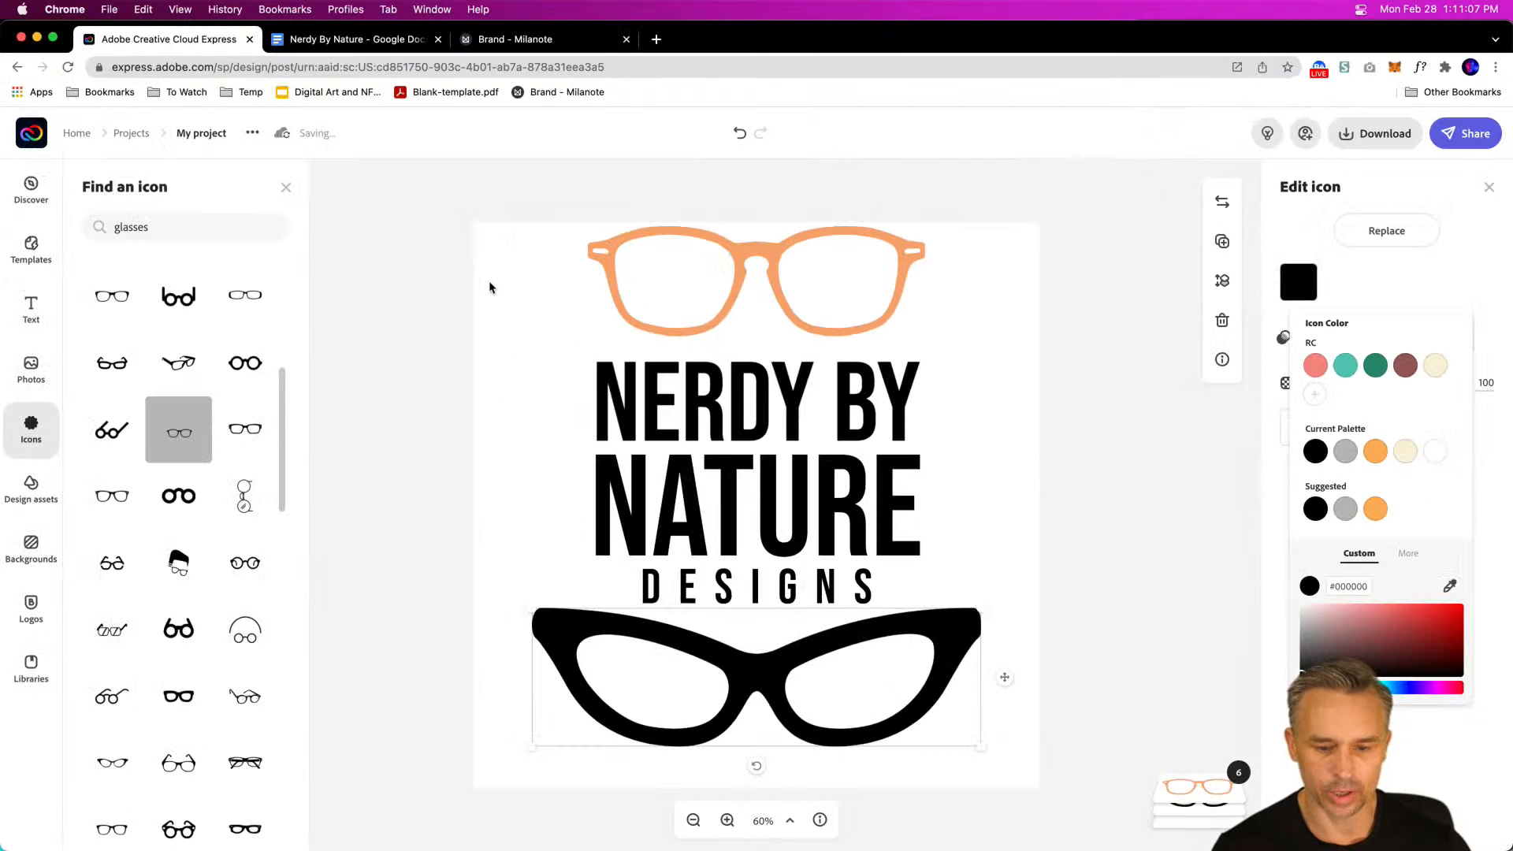
click(505, 289)
click(540, 629)
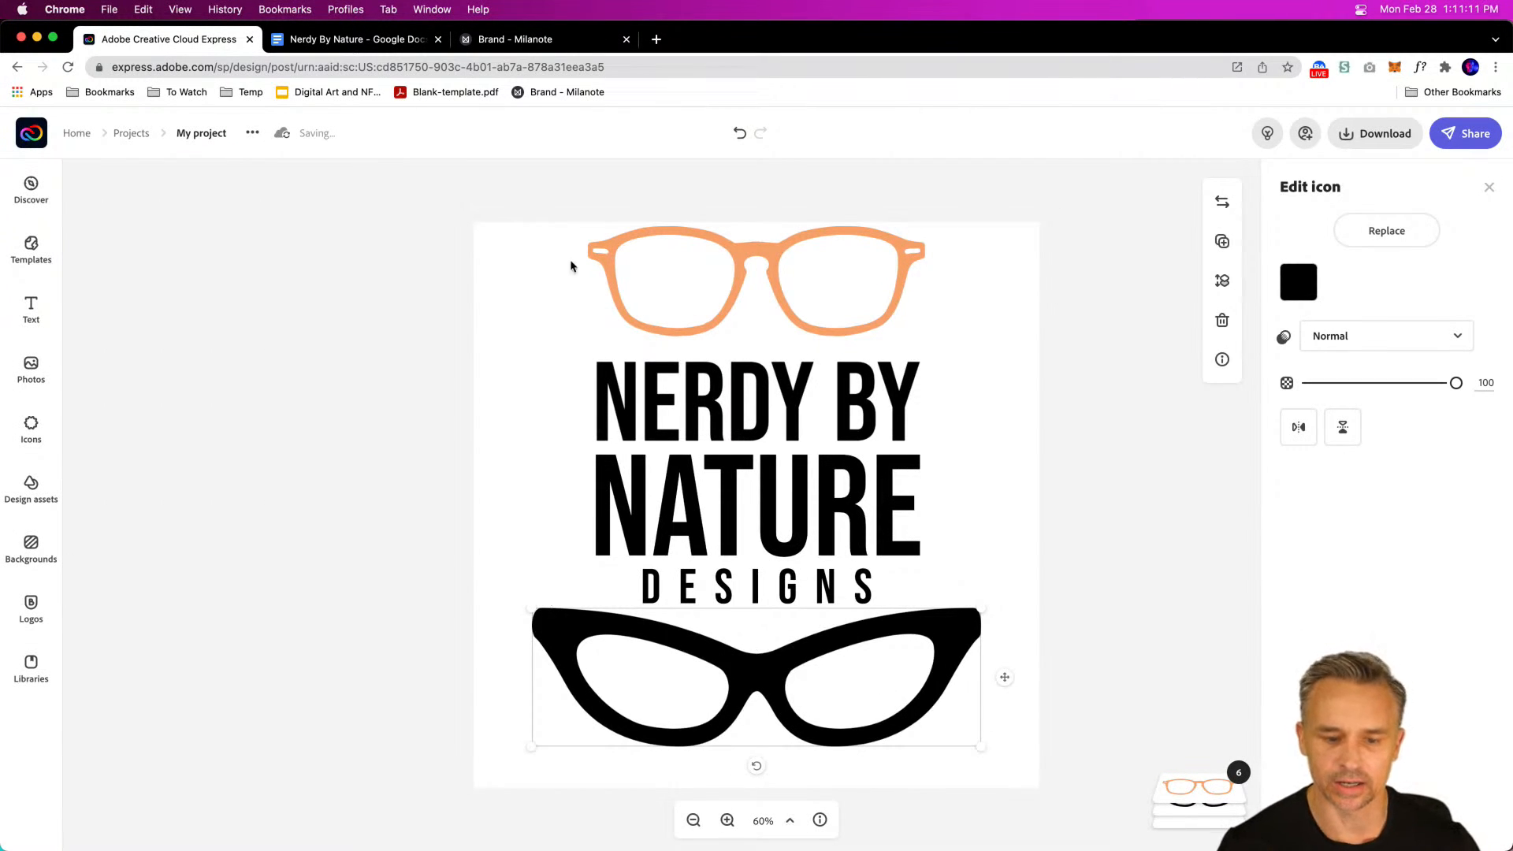
Step: Delete the orange thin-framed glasses above the "Nerdy by" line
click(612, 252)
key(Delete)
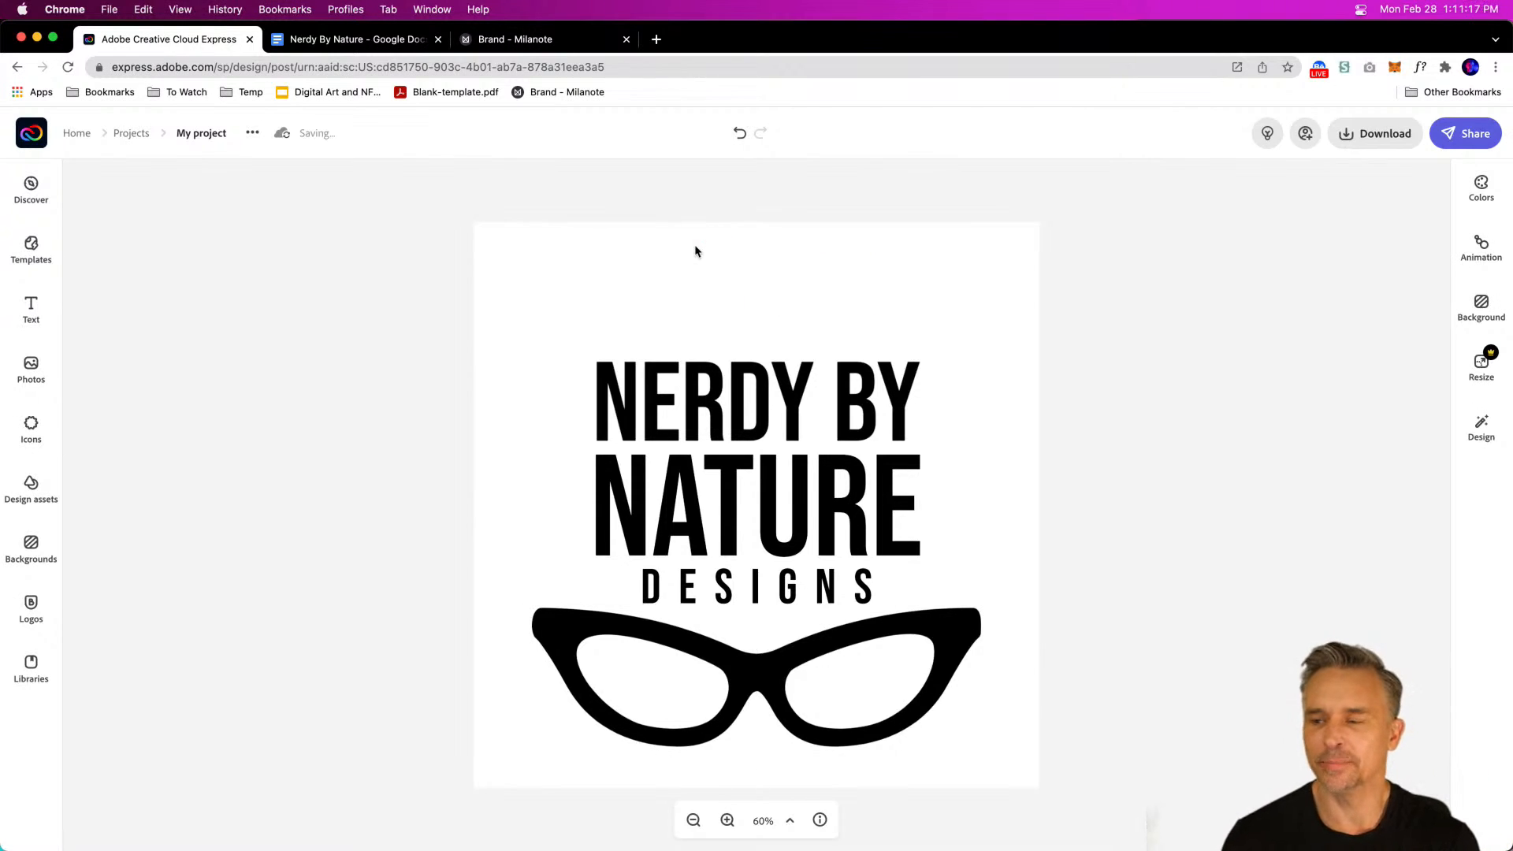
Step: Scale the cat-eye glasses down to roughly the text width and centre them above the "Nerdy by" line
click(577, 640)
drag(983, 750, 873, 737)
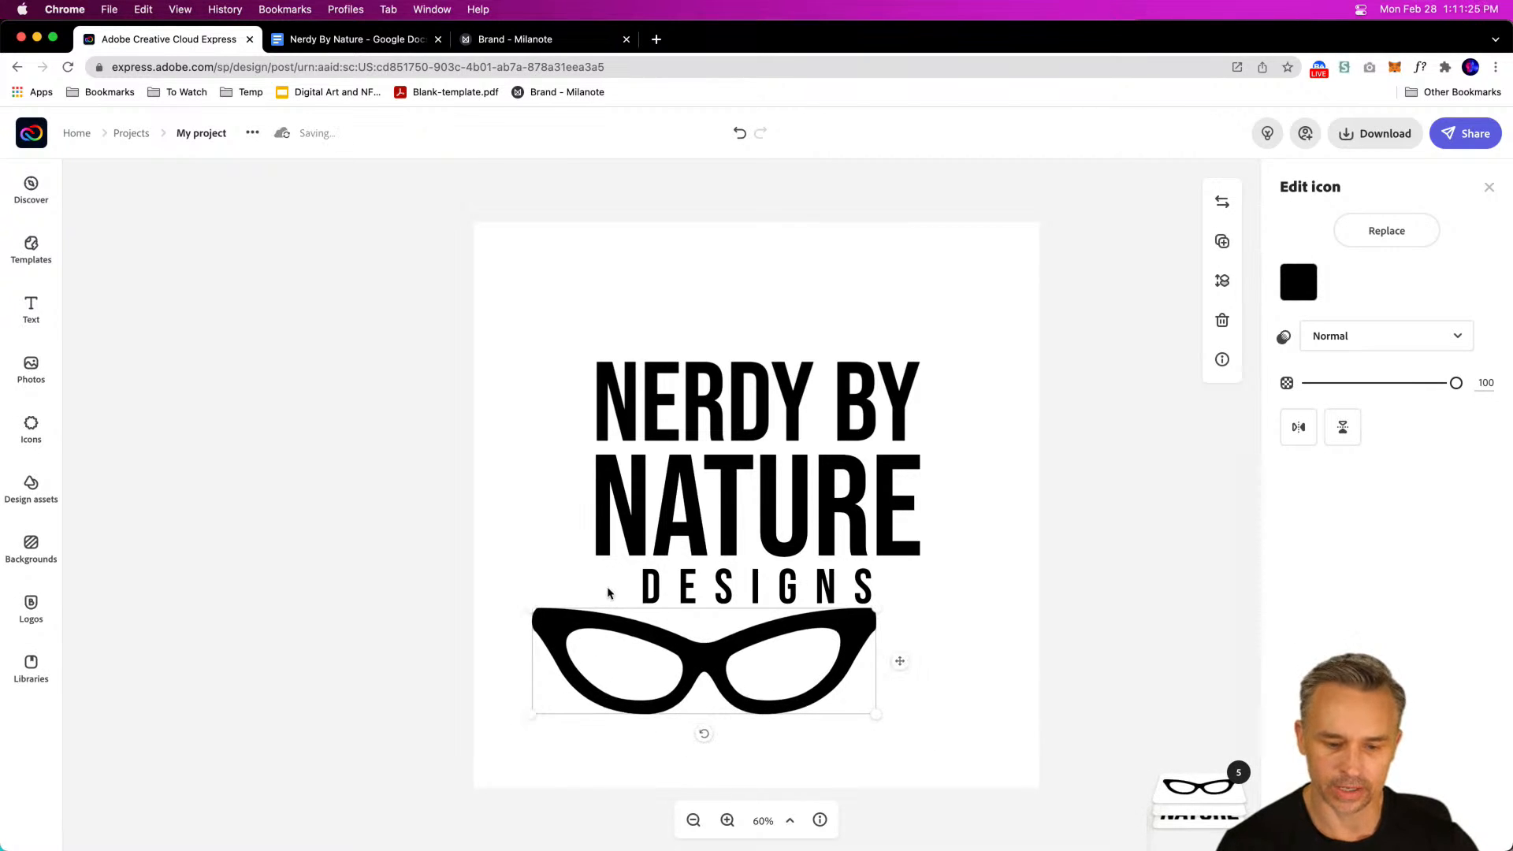
drag(571, 630, 617, 264)
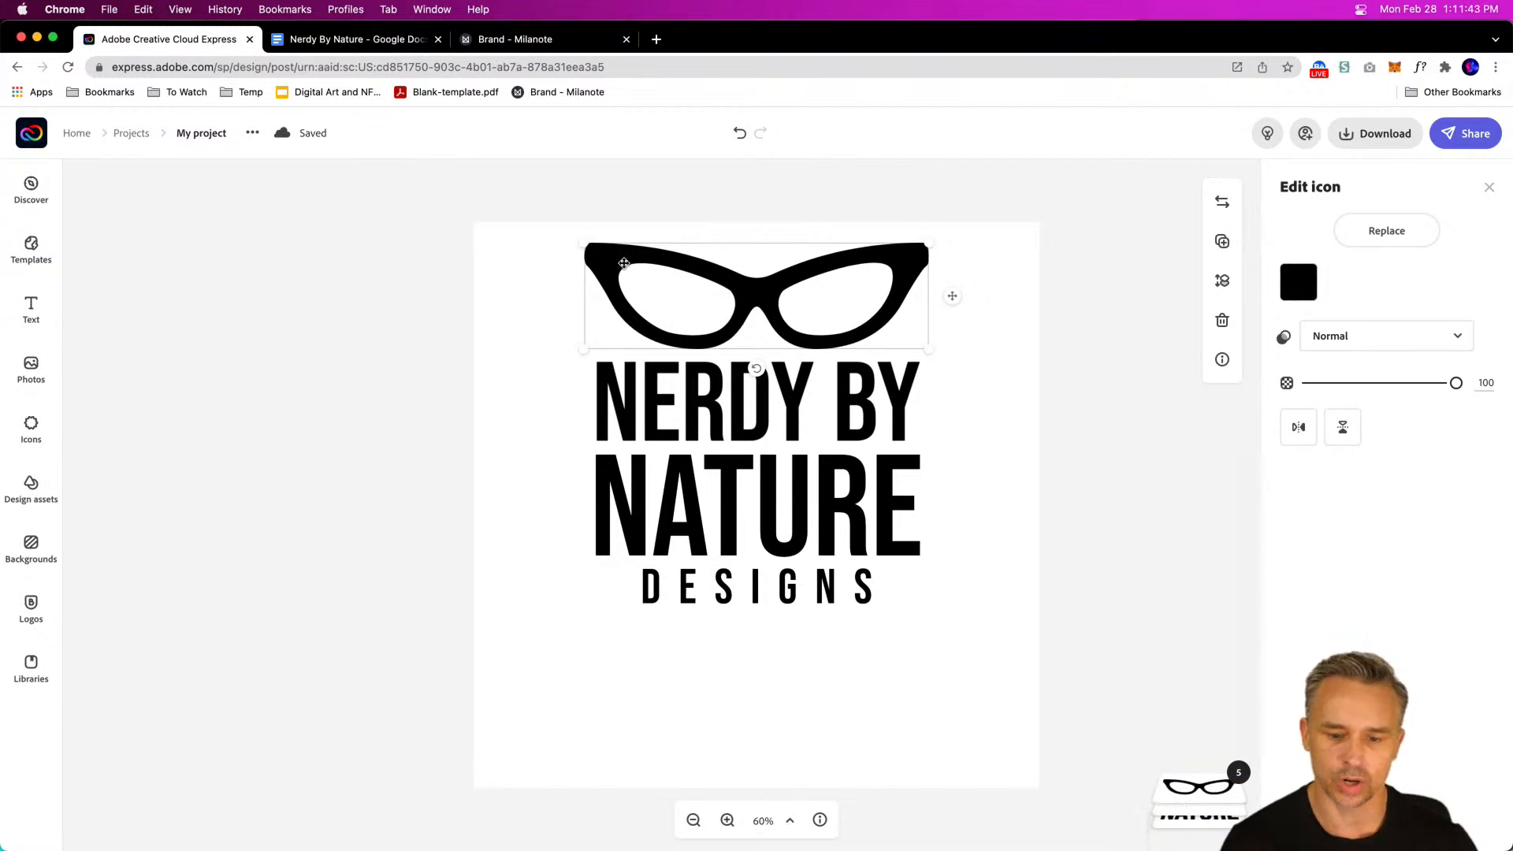
Step: Move the "nature" and "designs" lines down together to open a gap beneath "Nerdy by"
click(684, 532)
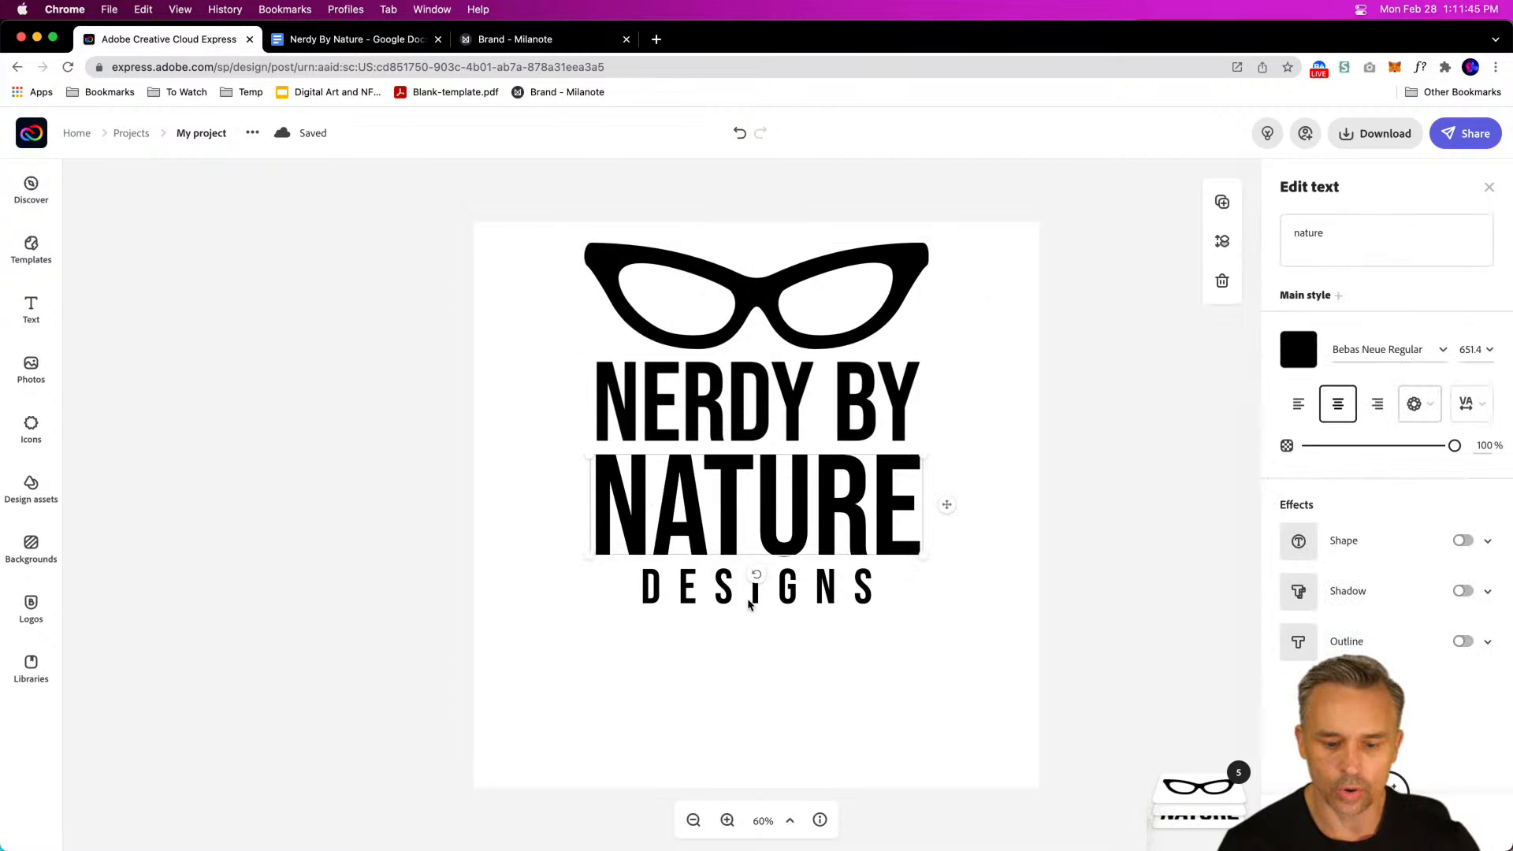
shift+click(688, 591)
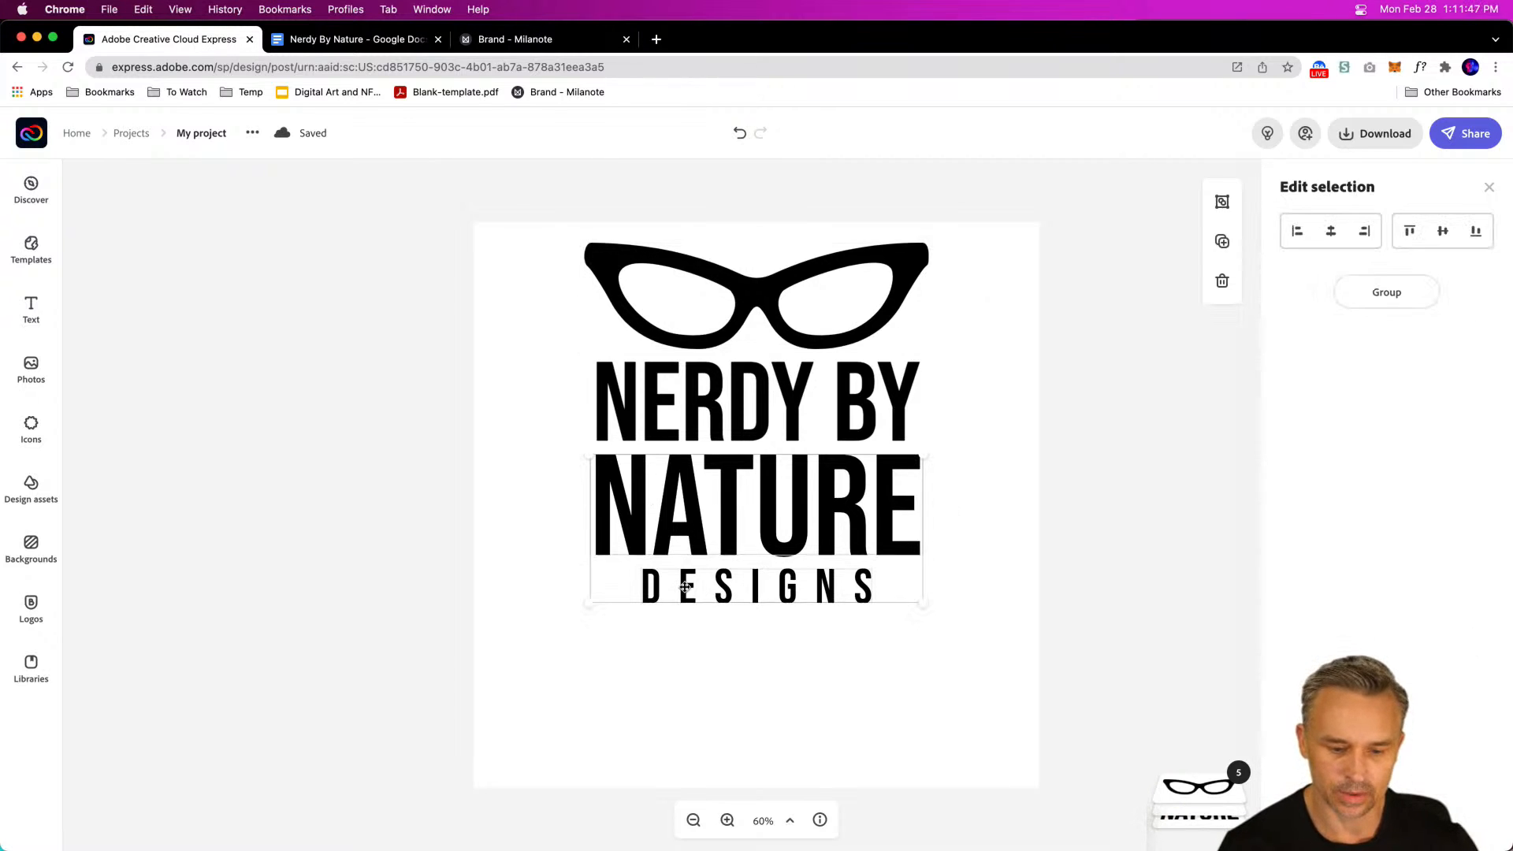
drag(687, 591, 683, 671)
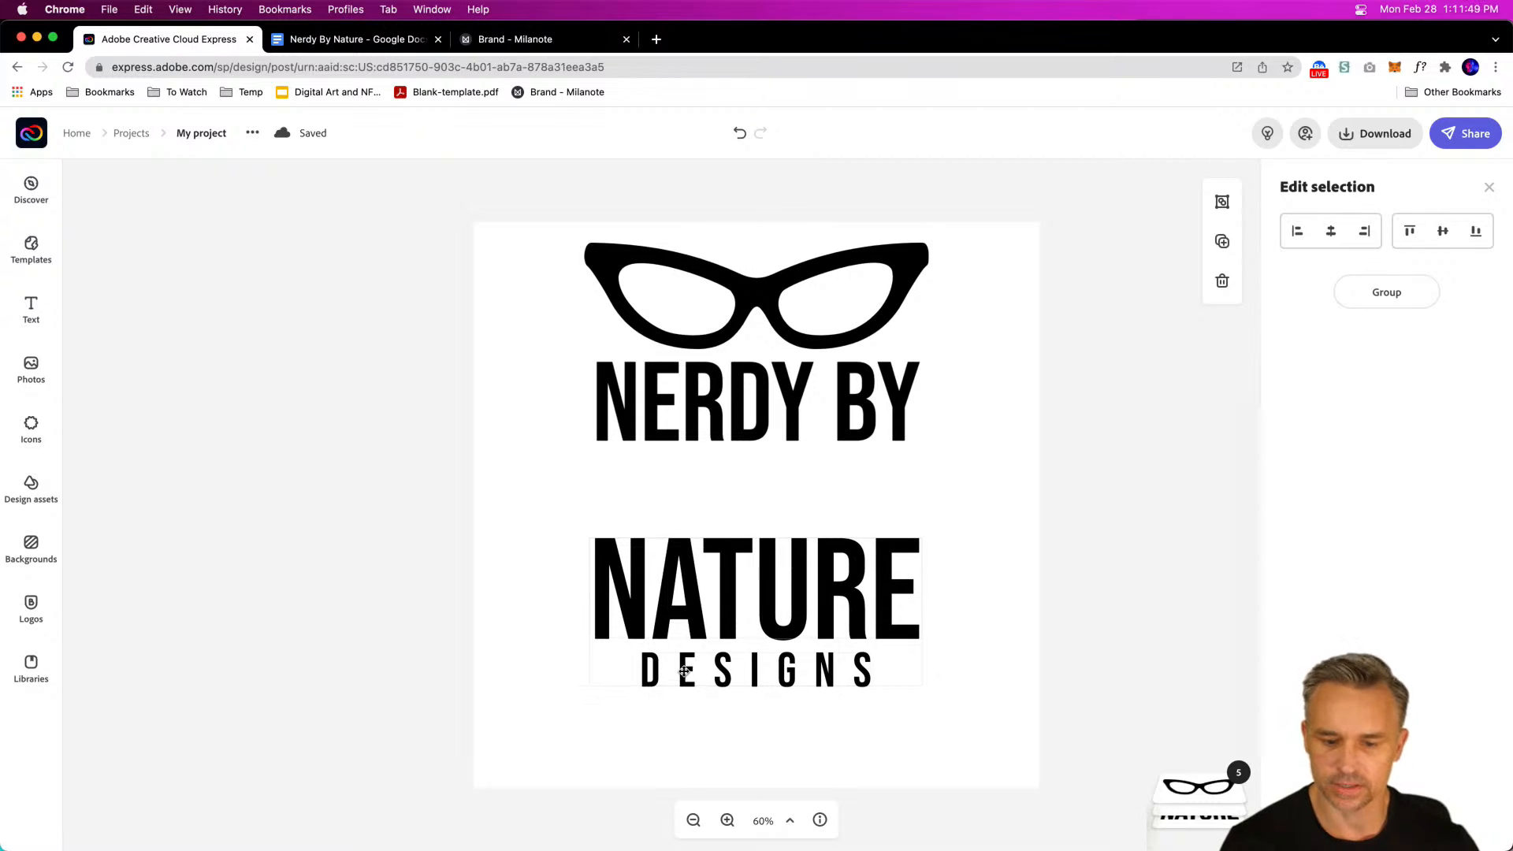
Step: Place the cat-eye glasses in the gap between the "Nerdy by" and "nature" lines
click(751, 292)
drag(751, 293, 753, 481)
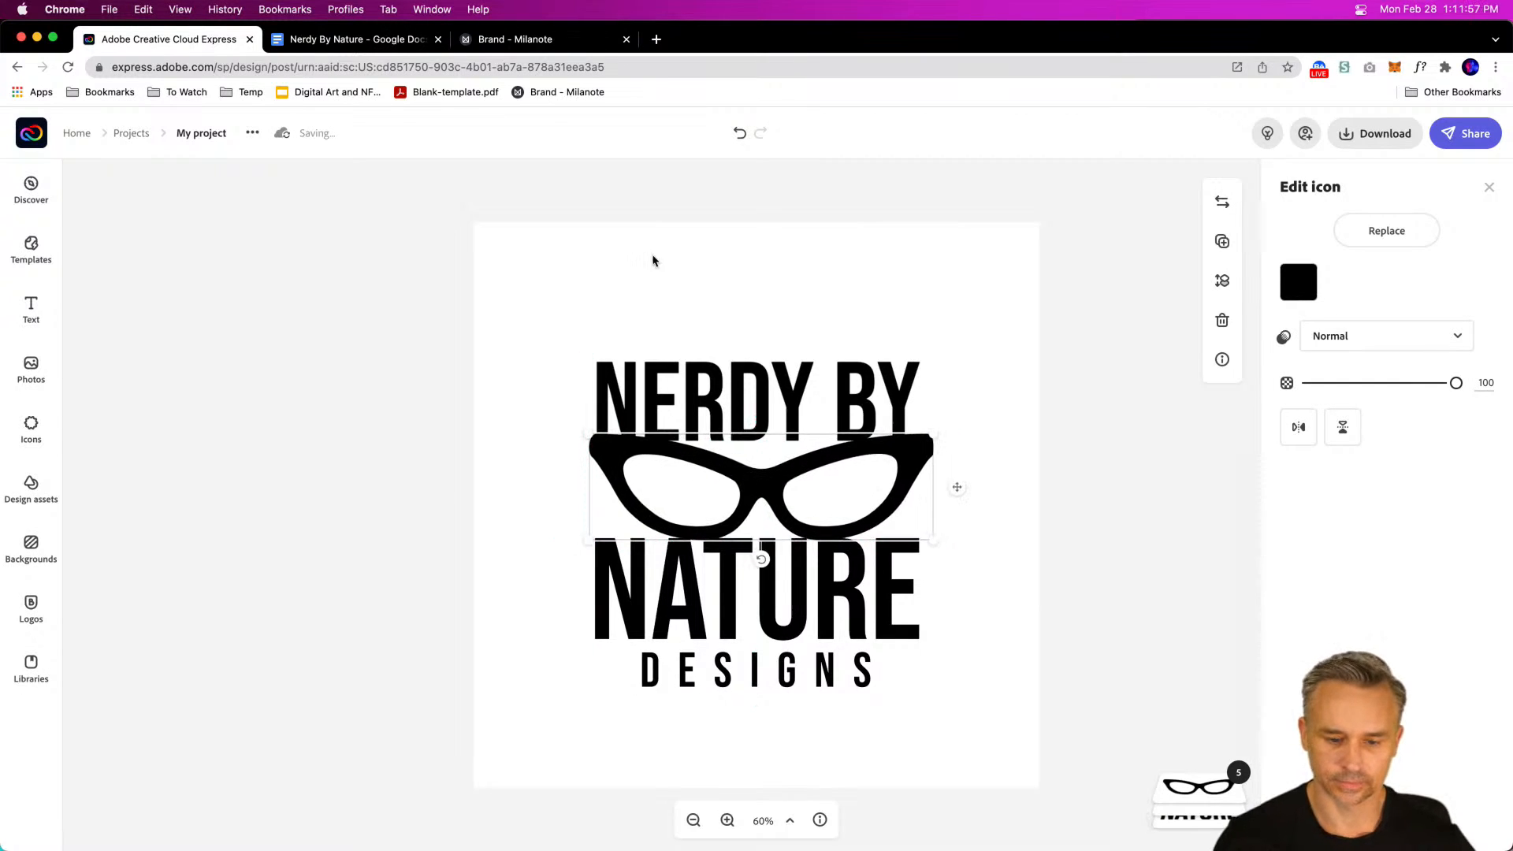
click(653, 261)
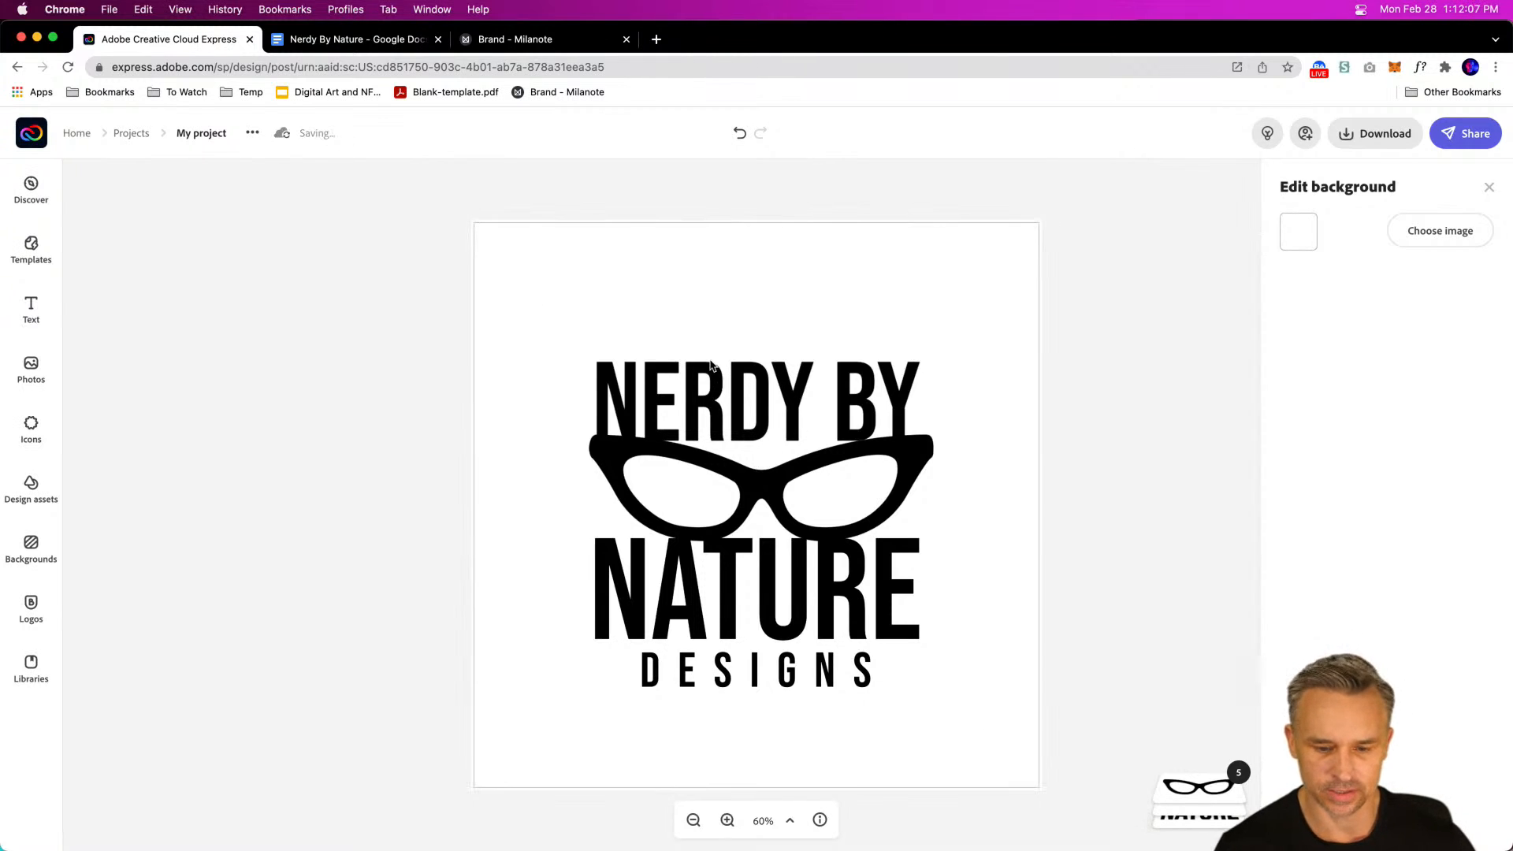
Step: Shift "nature" and "designs" down slightly together so they clear the lower edge of the glasses
click(730, 558)
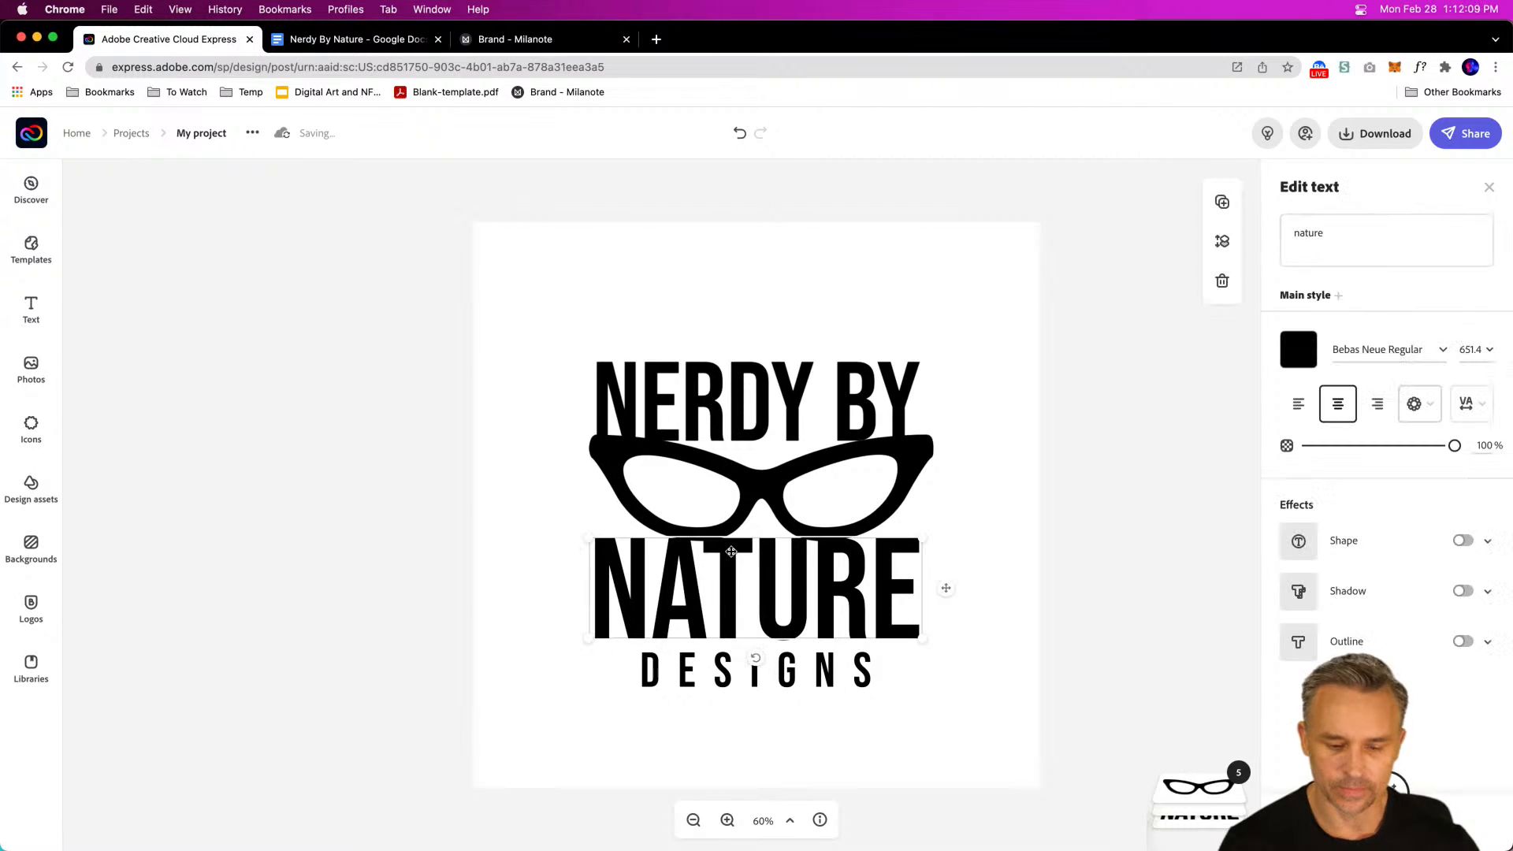
shift+click(786, 670)
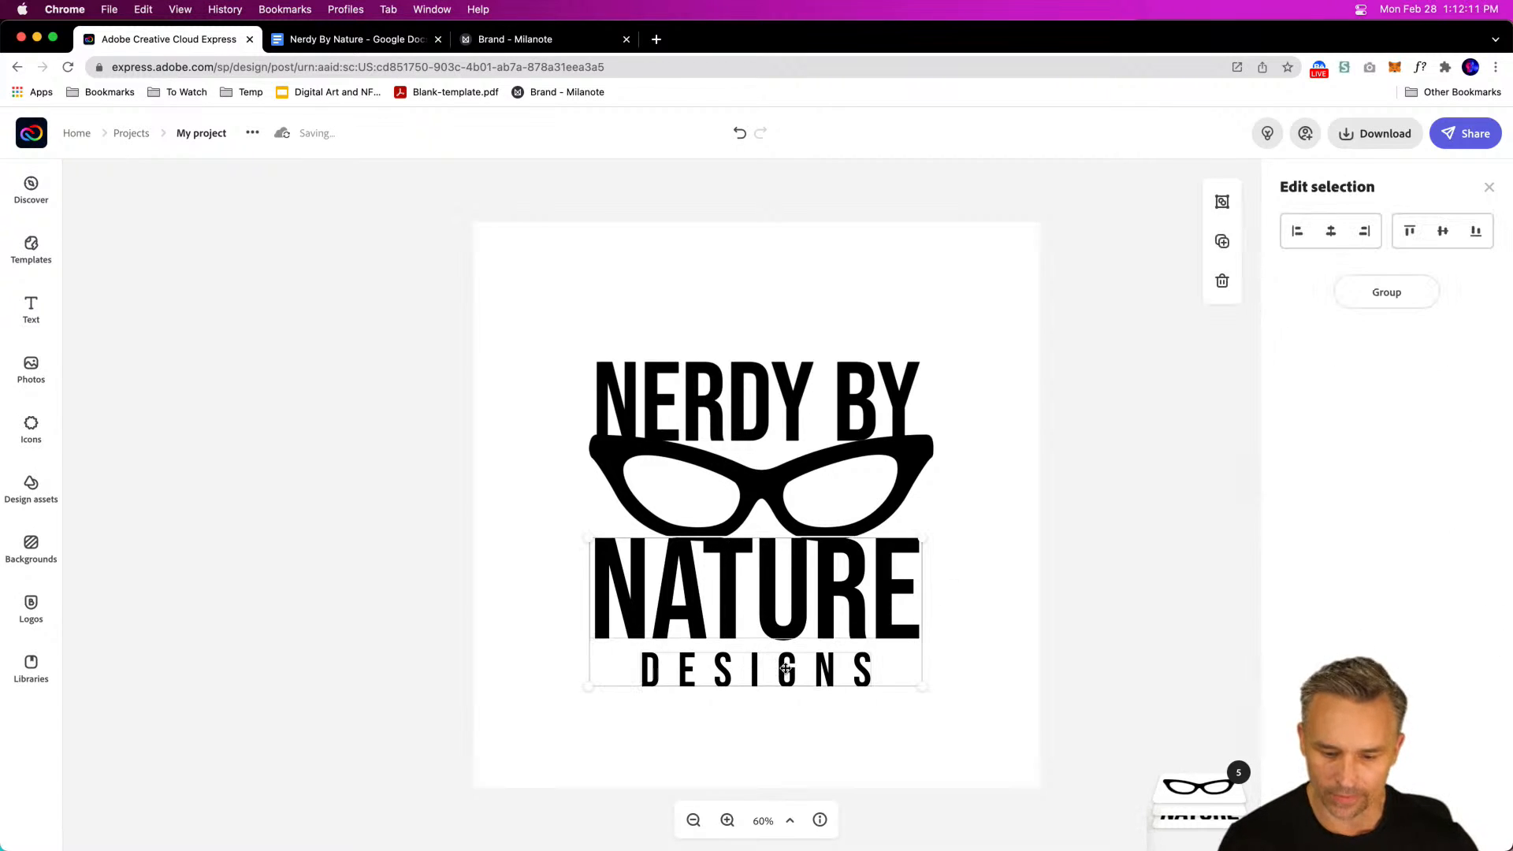
drag(786, 670, 785, 675)
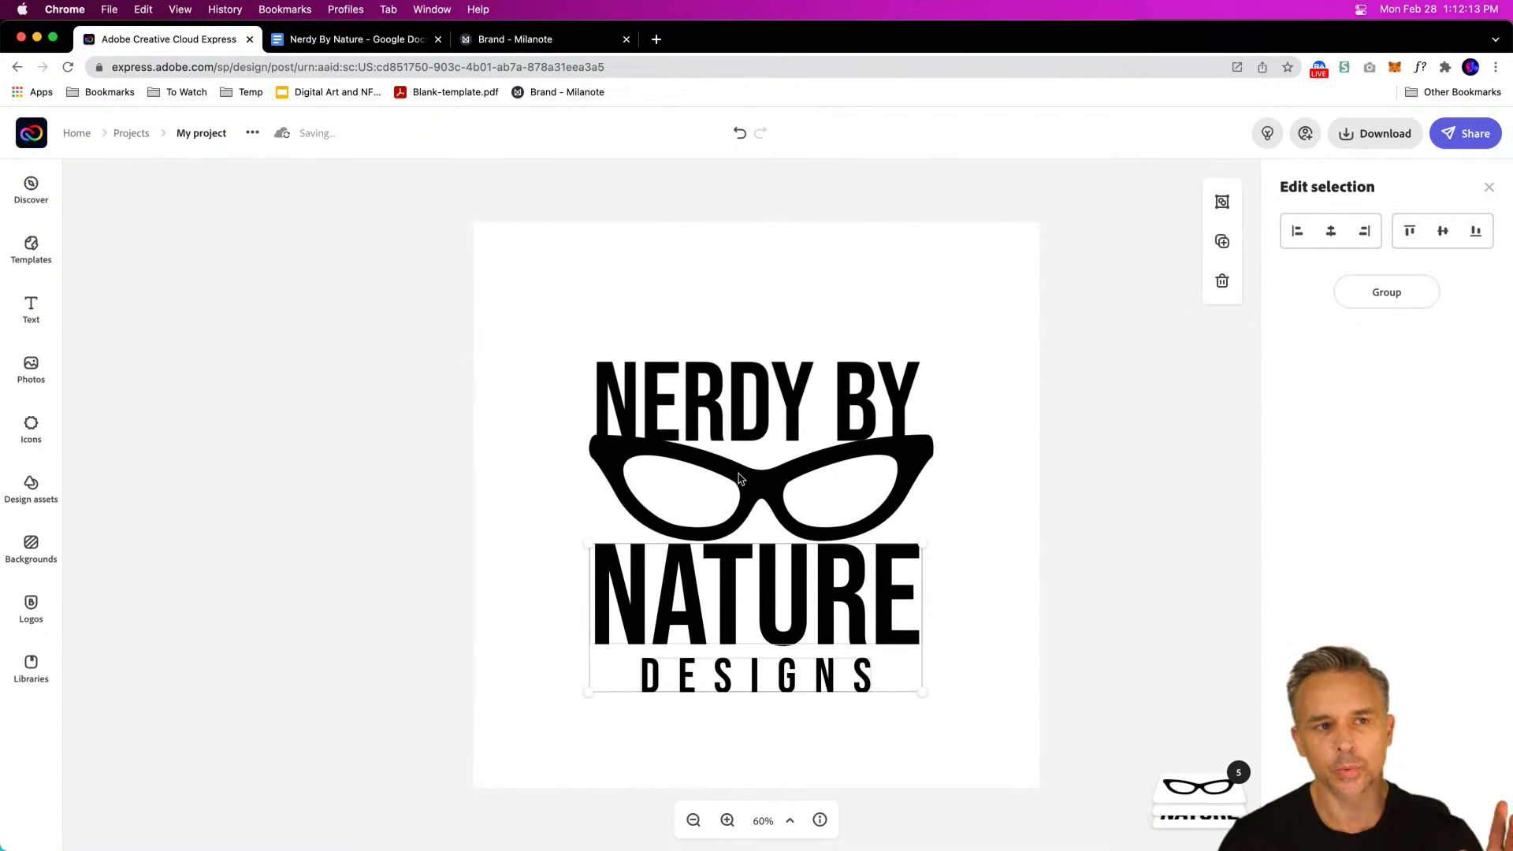
Step: Nudge the "Nerdy by" line up in small steps so it clears the upper edge of the glasses
click(733, 379)
key(Up)
key(Up)
key(Up)
key(Up)
key(Up)
key(Up)
key(Up)
key(Up)
key(Up)
key(Up)
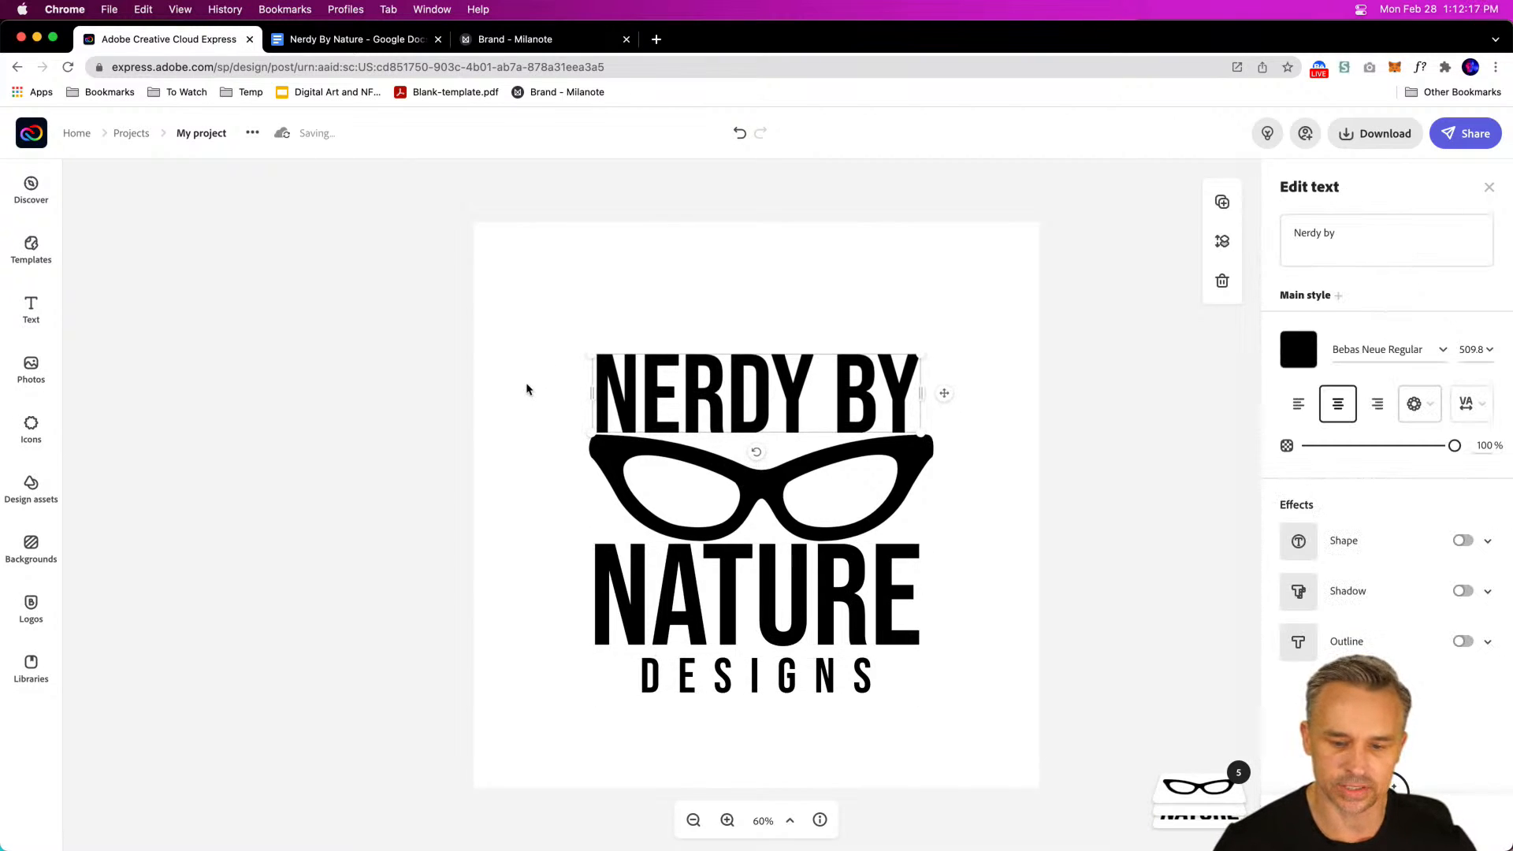
click(526, 388)
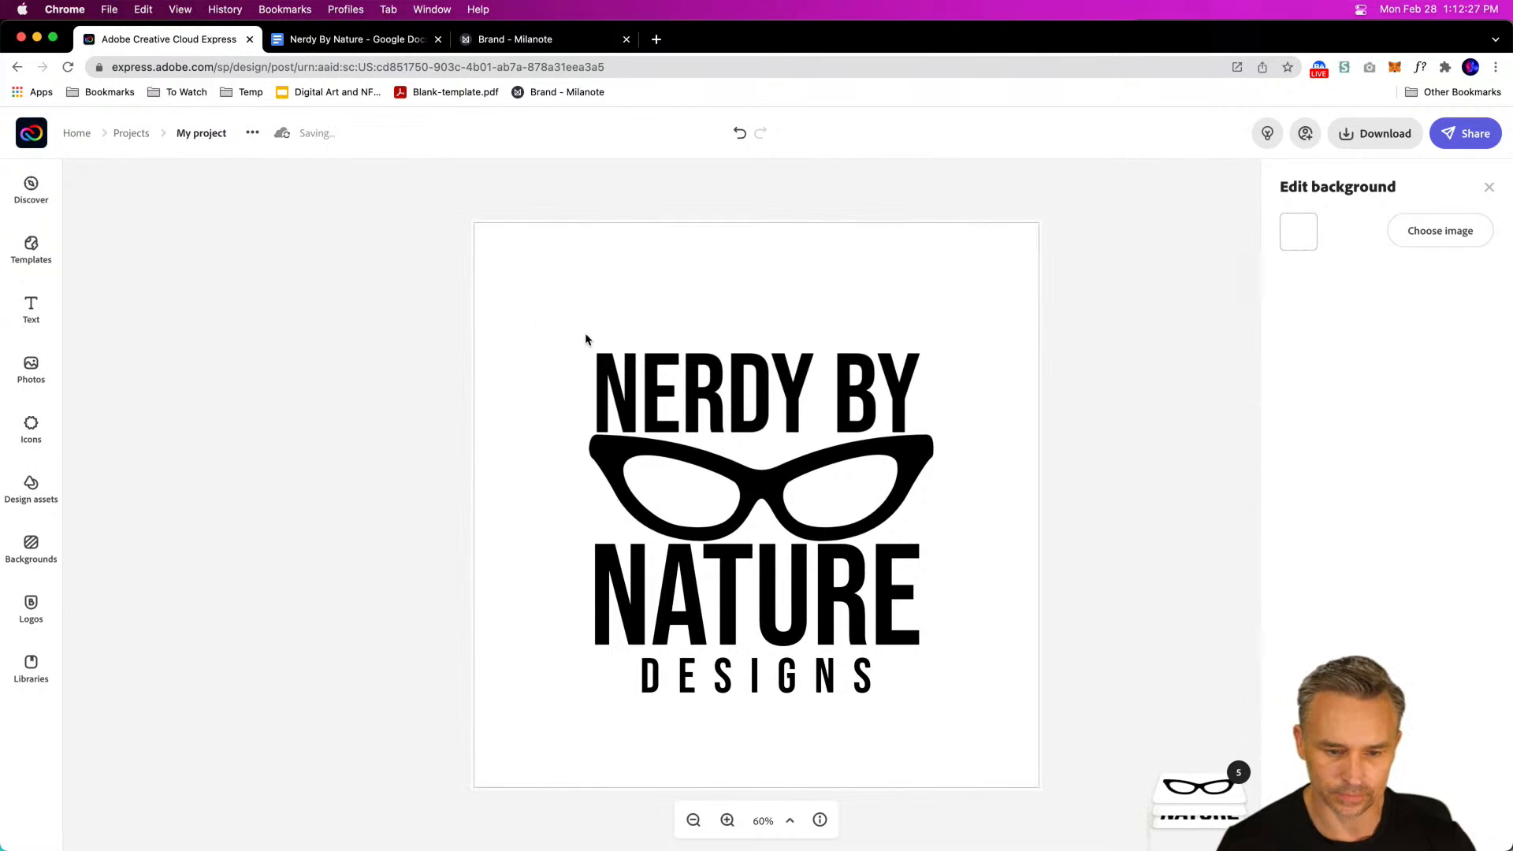
Step: Select all three text lines and the glasses together and move the whole logo up slightly on the canvas
click(641, 379)
shift+click(628, 463)
shift+click(637, 605)
shift+click(659, 678)
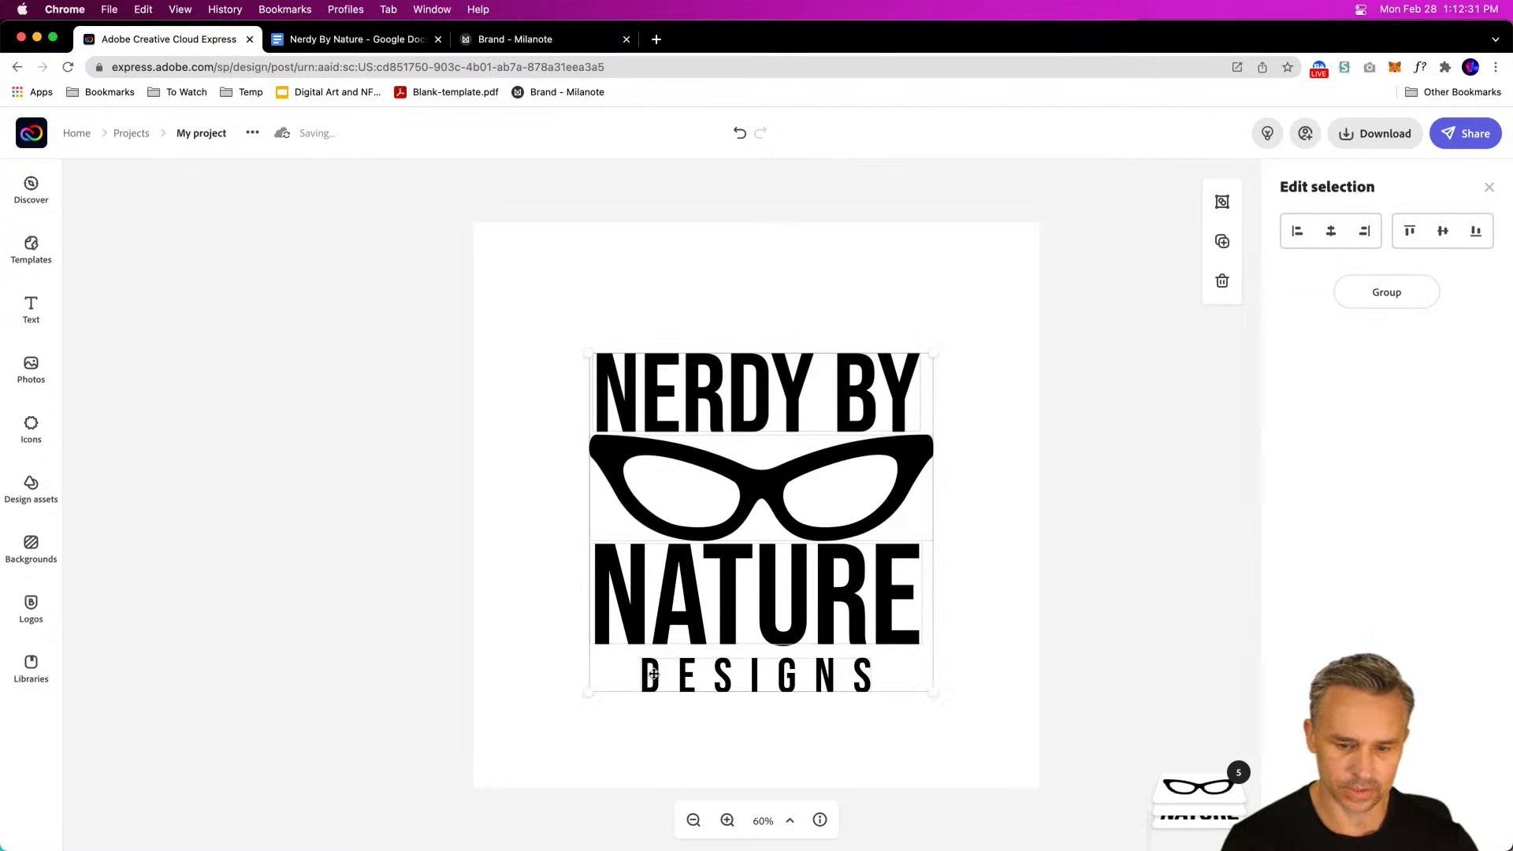
drag(661, 623, 662, 606)
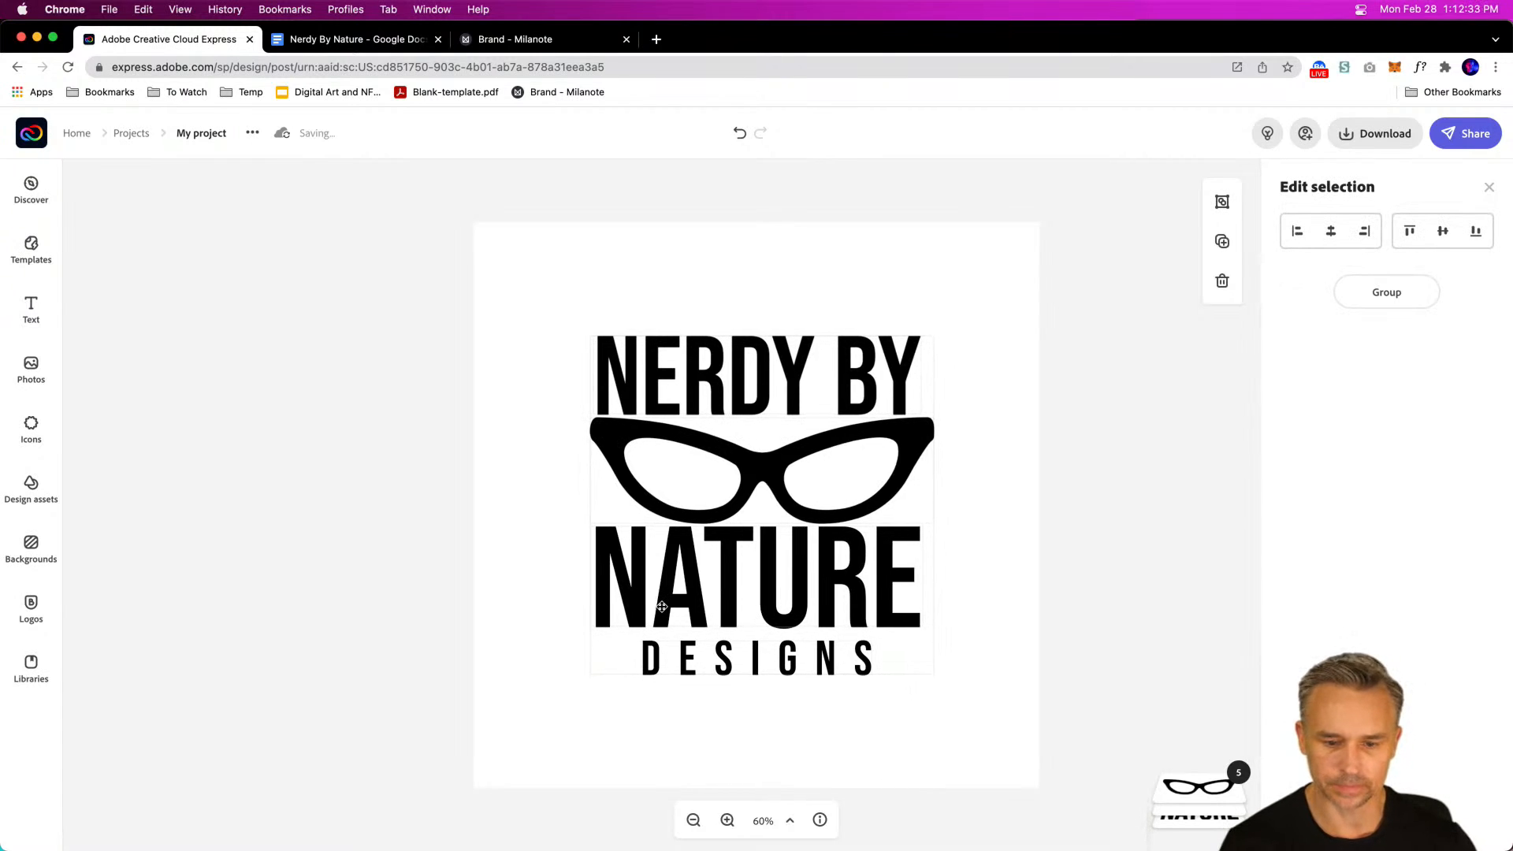
Step: Rename the project as "NBND Logo"
click(209, 131)
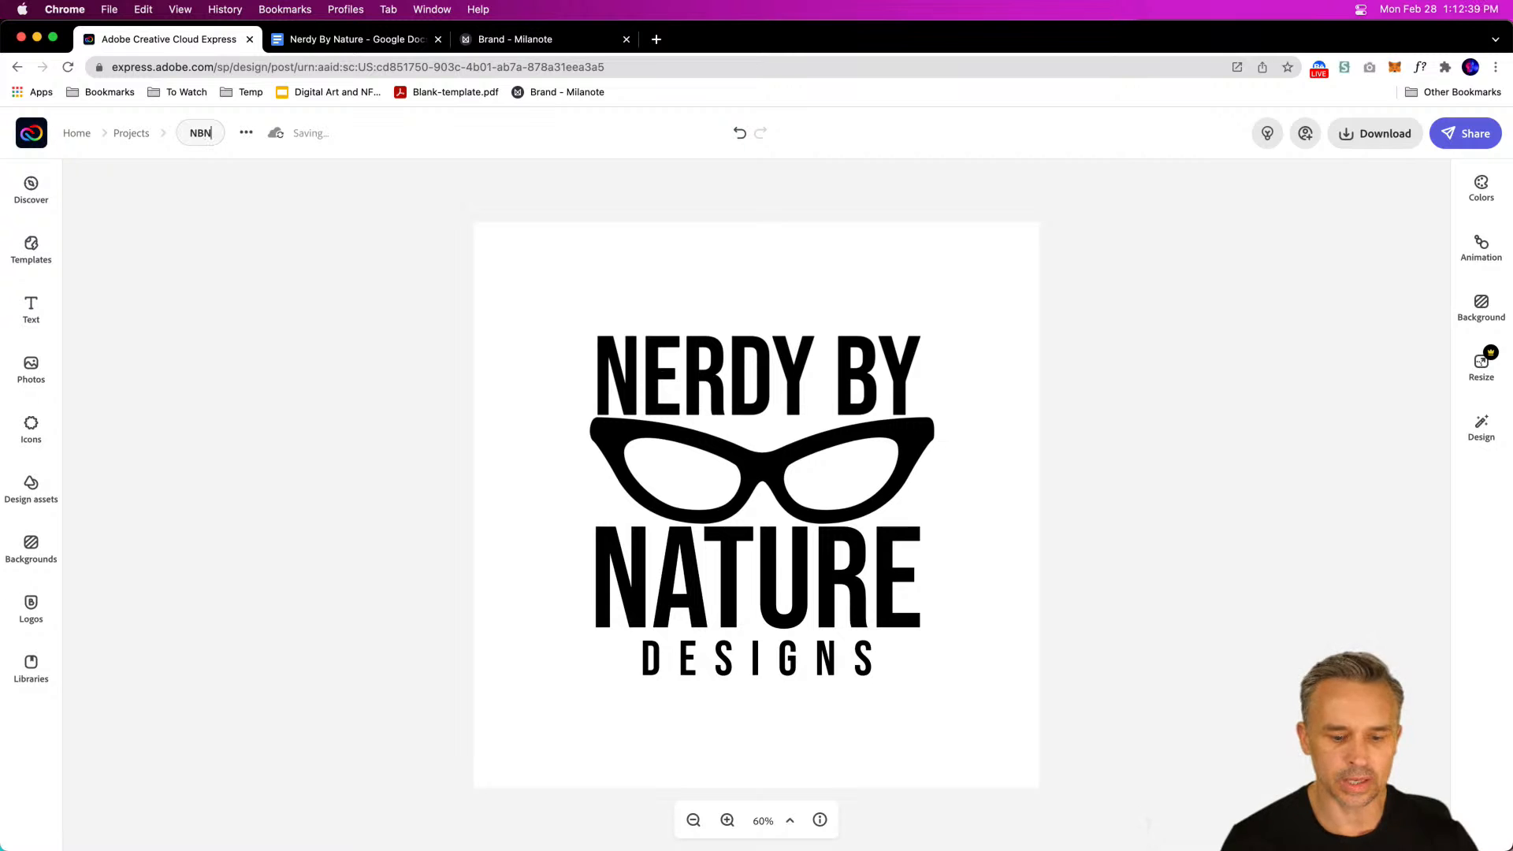
text(D Logo)
key(Return)
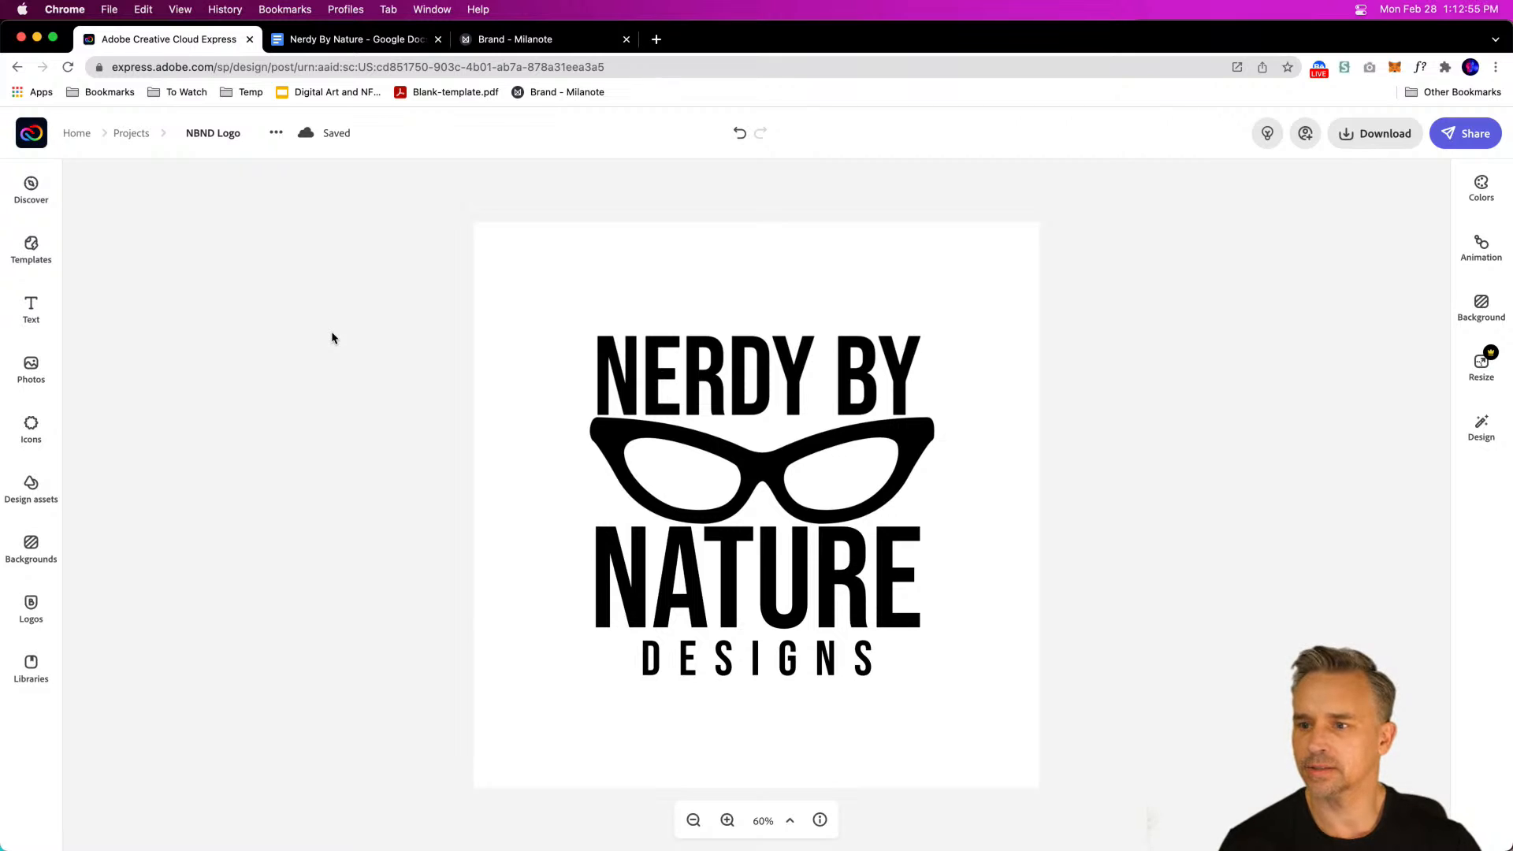
Step: Return to the projects overview and duplicate the NBND Logo project under the name "NBND Logo 2"
click(131, 134)
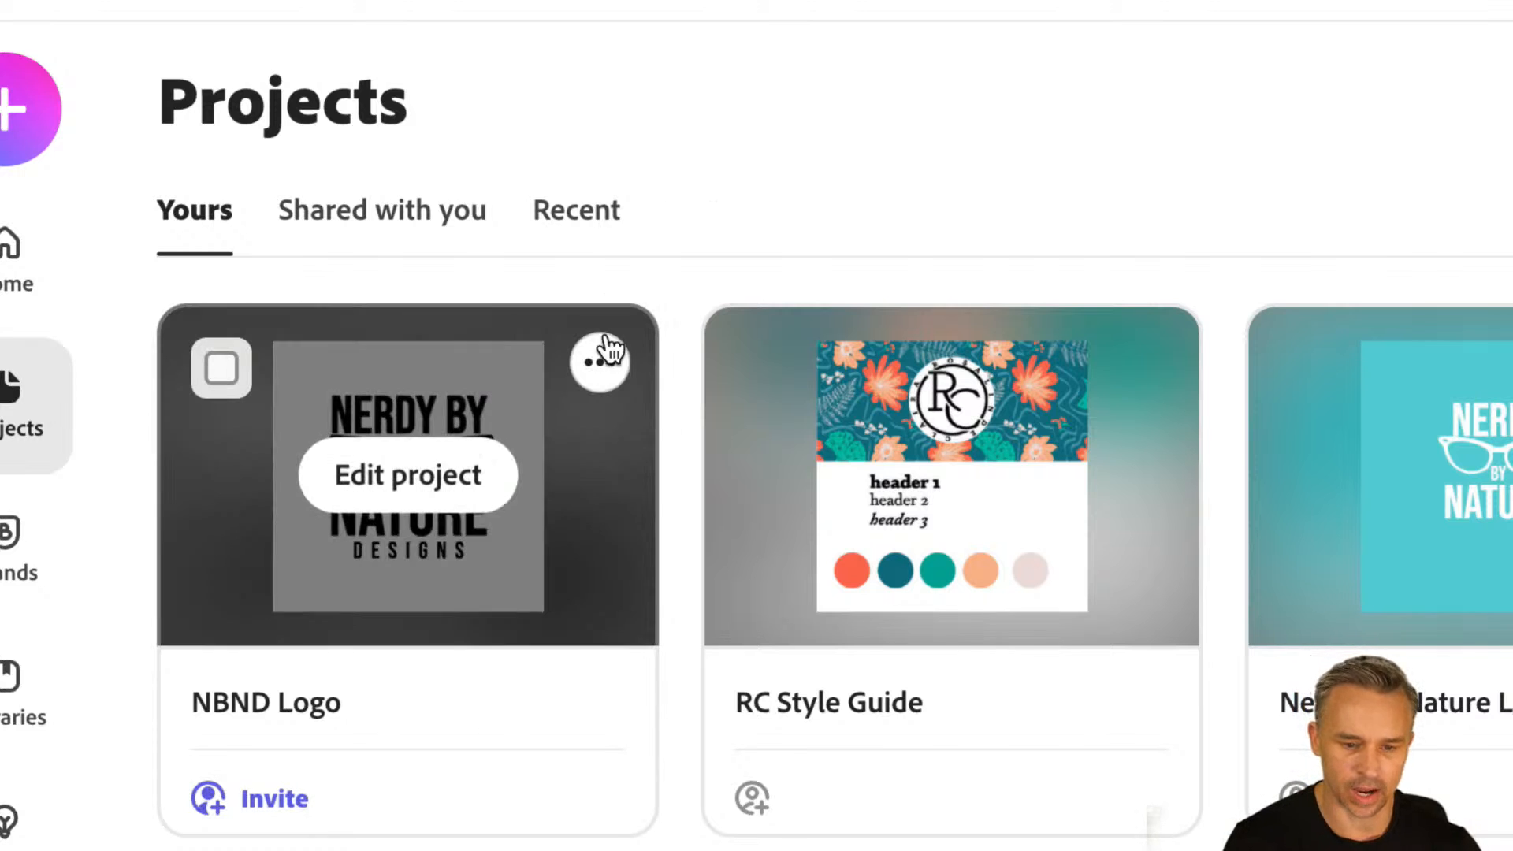
click(599, 364)
click(599, 364)
click(599, 365)
click(270, 517)
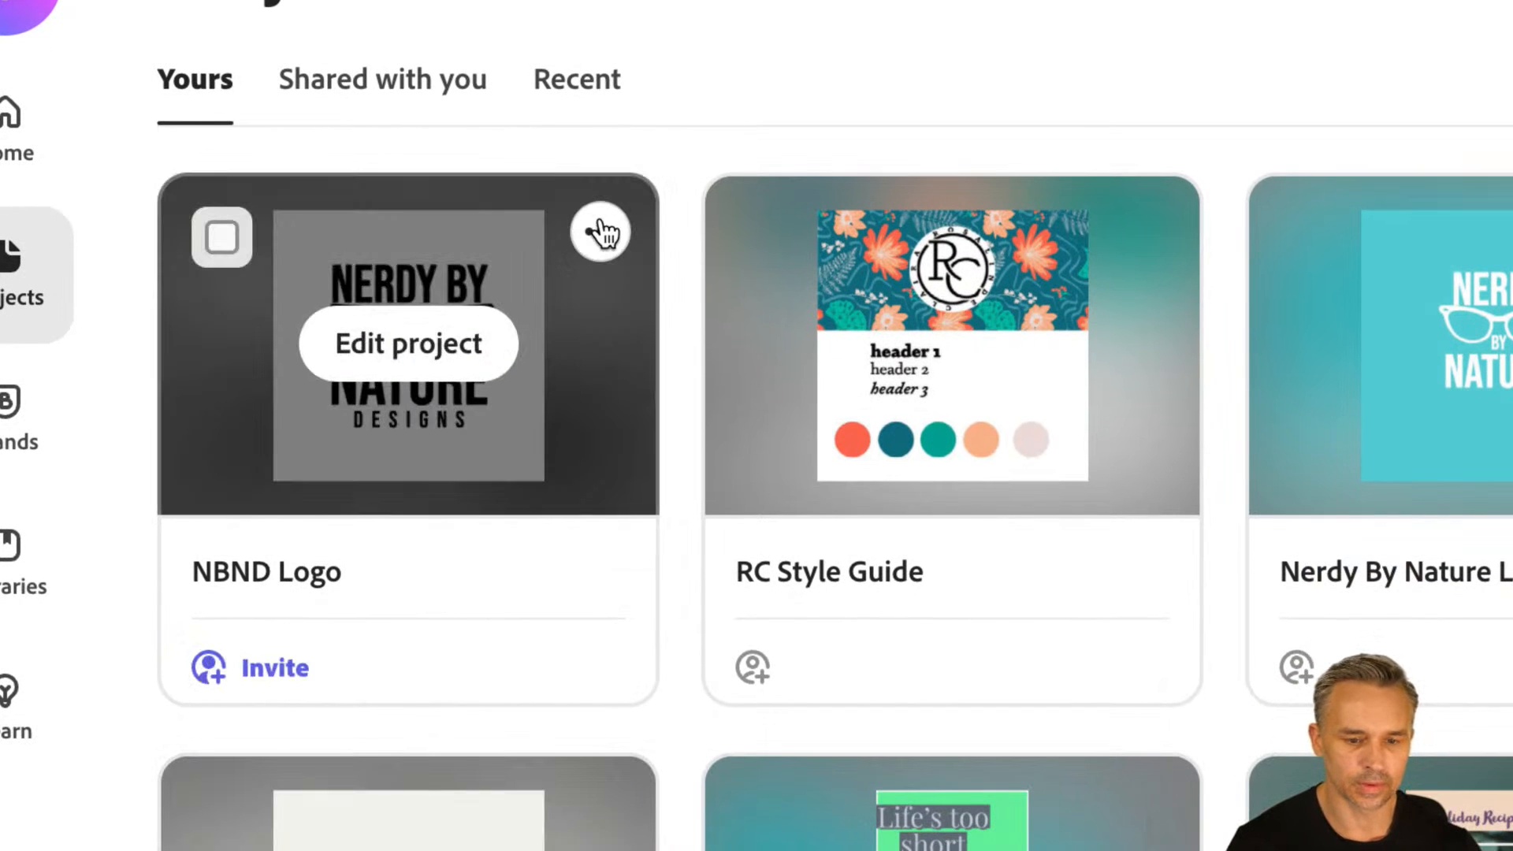
click(598, 232)
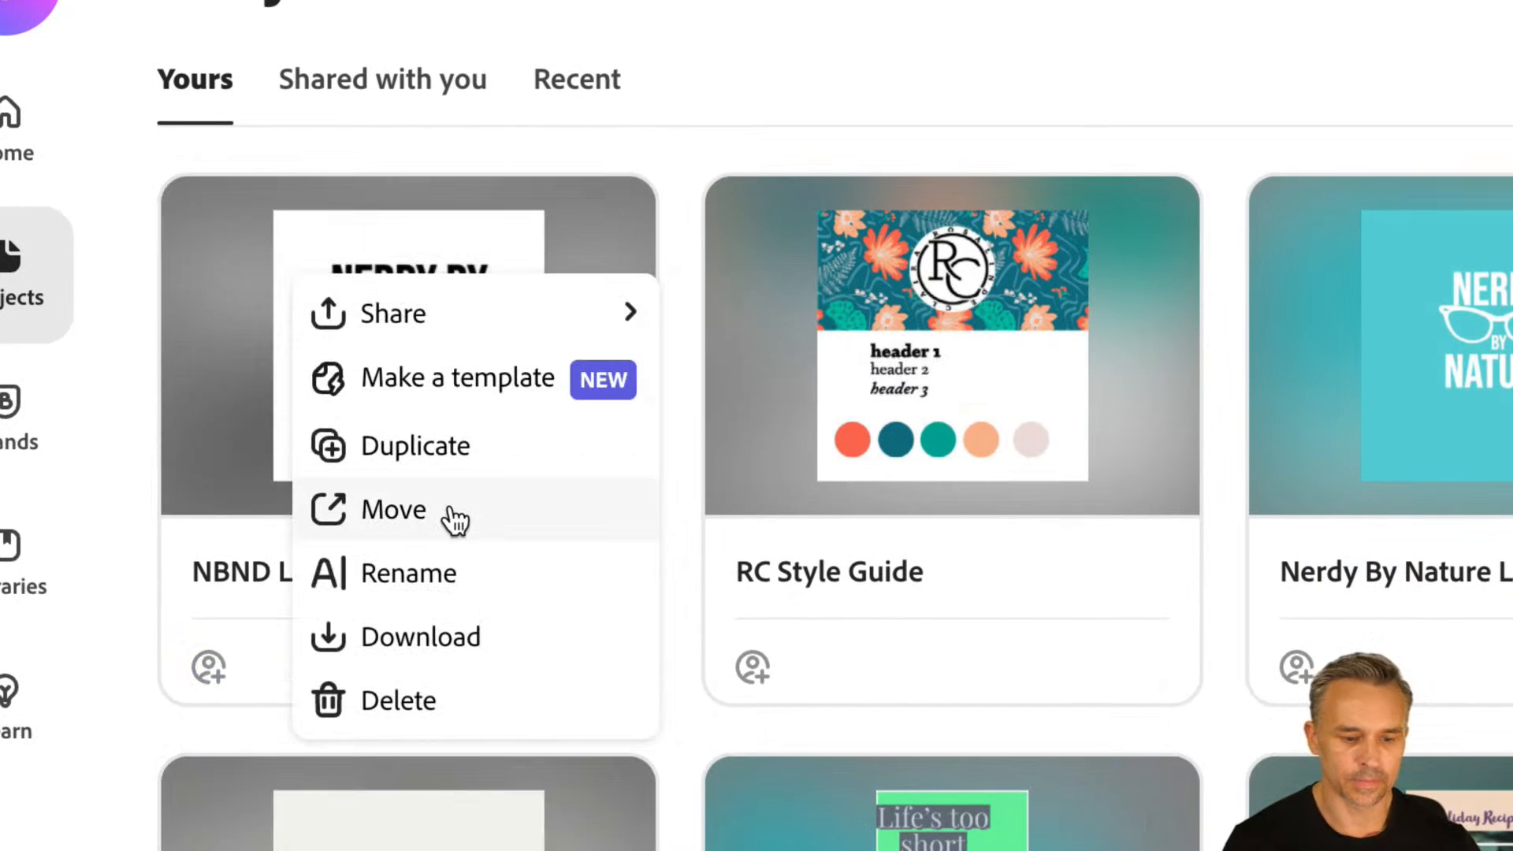
click(424, 442)
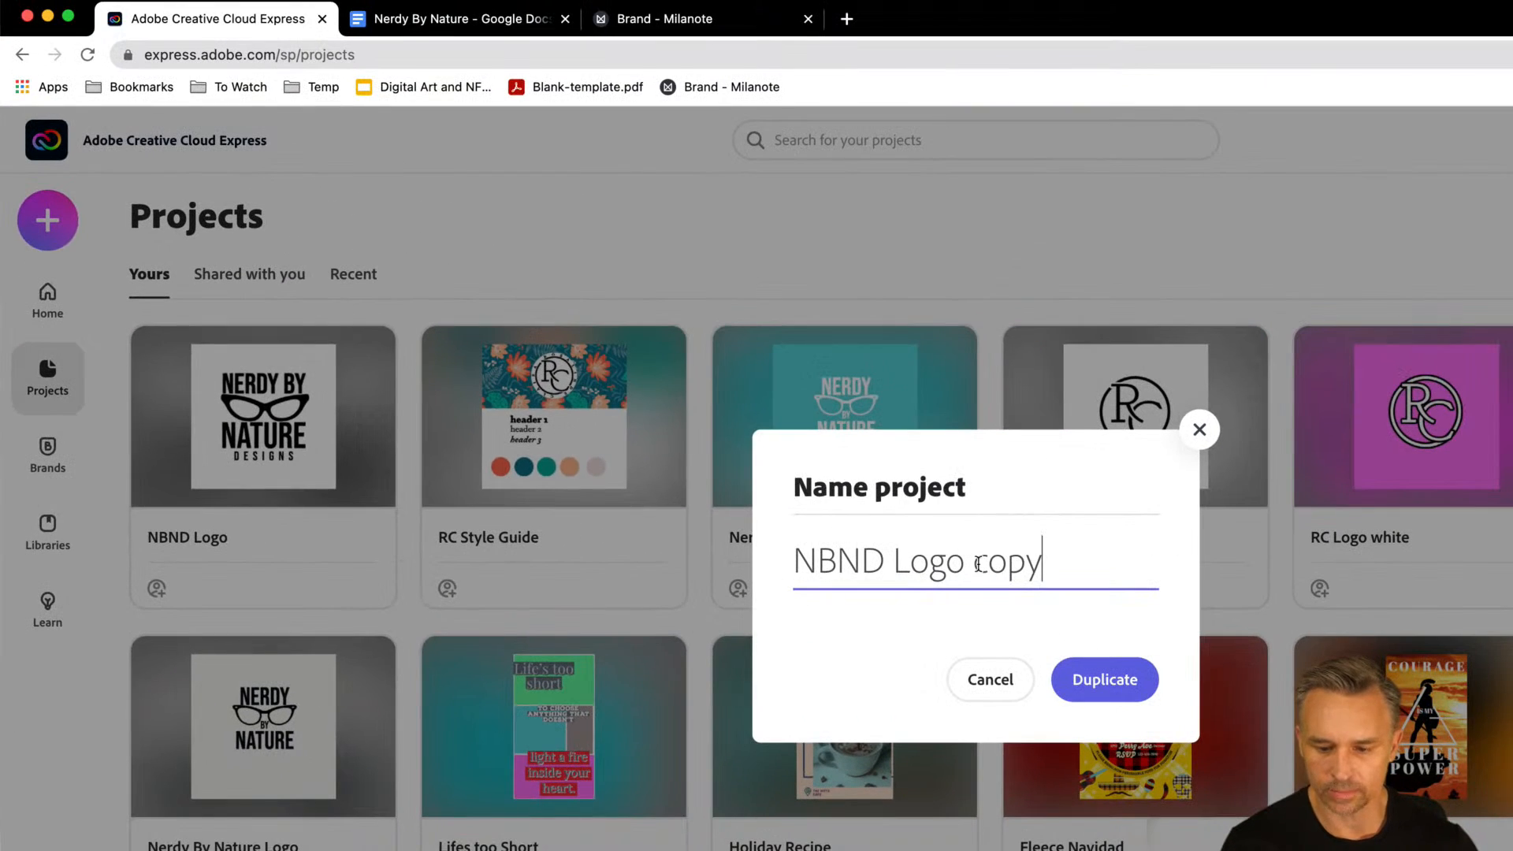
double_click(977, 564)
text(2)
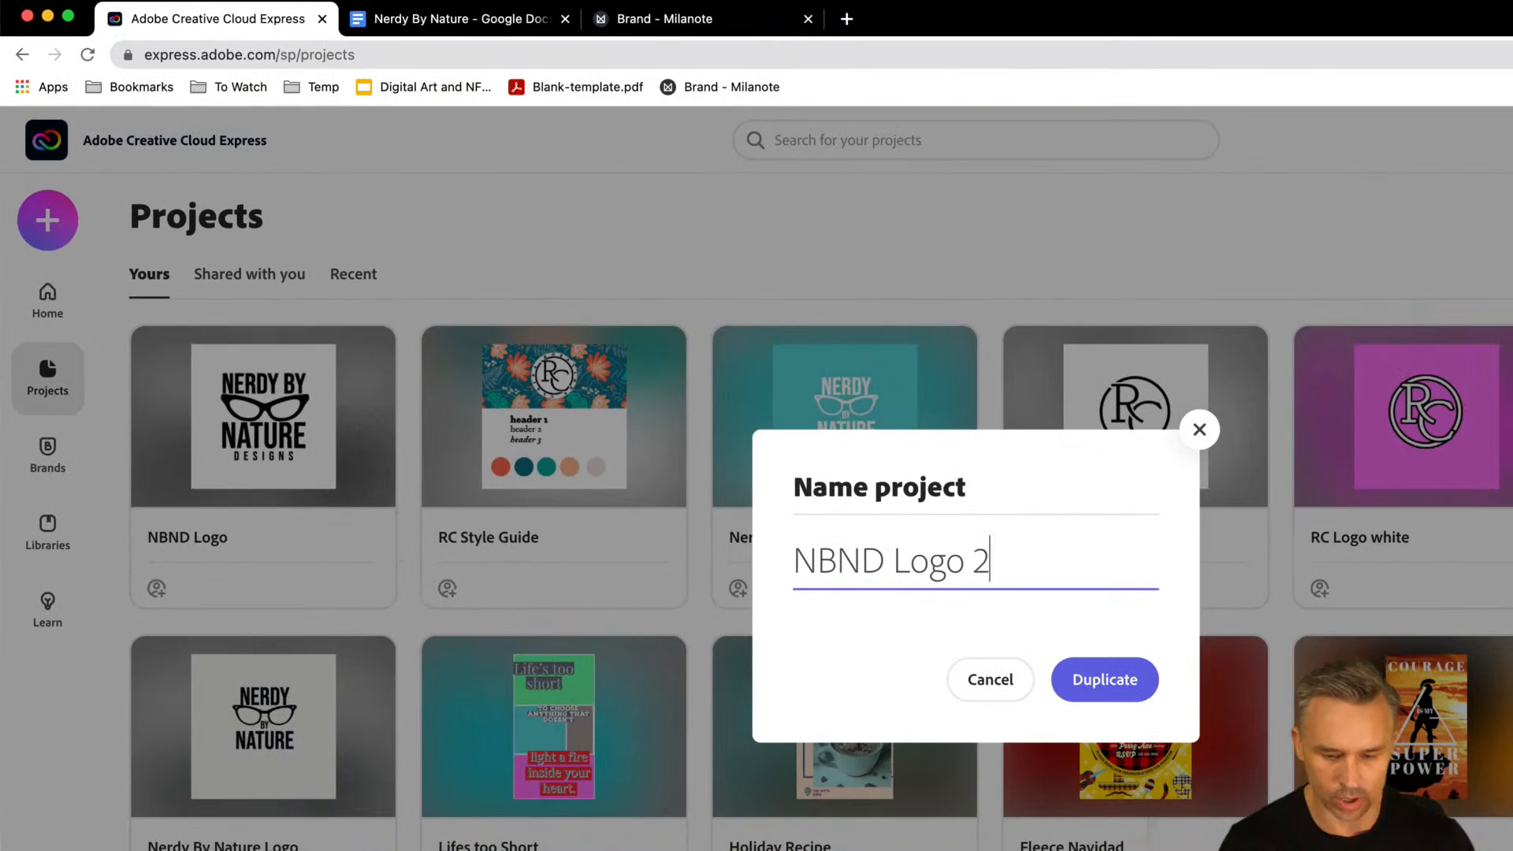
click(1080, 676)
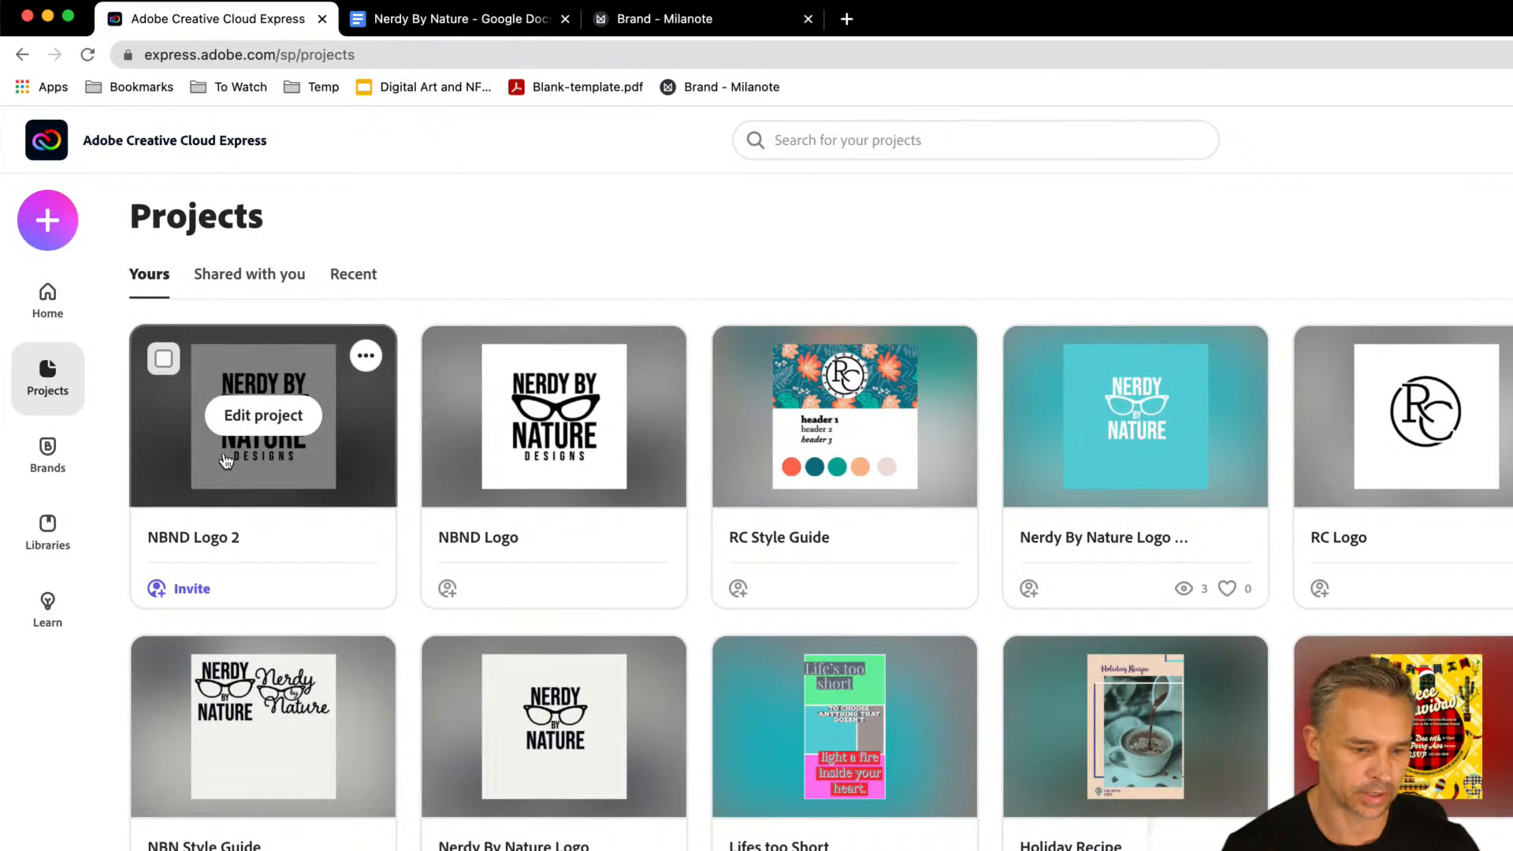
Step: Open the NBND Logo 2 project, then shrink the complete logo and move it to the canvas's upper-left area
click(242, 421)
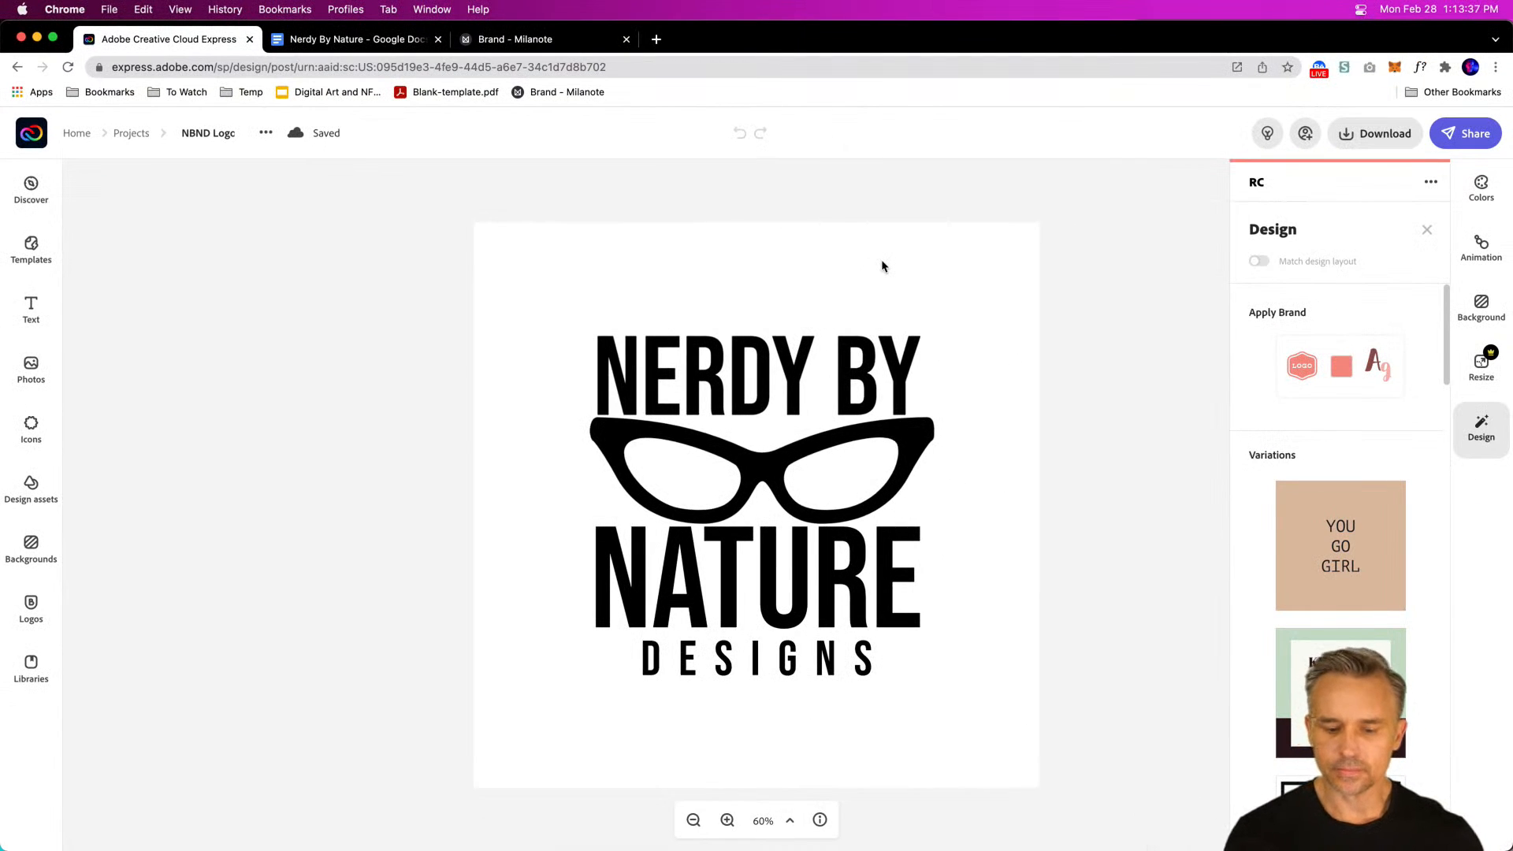
click(667, 369)
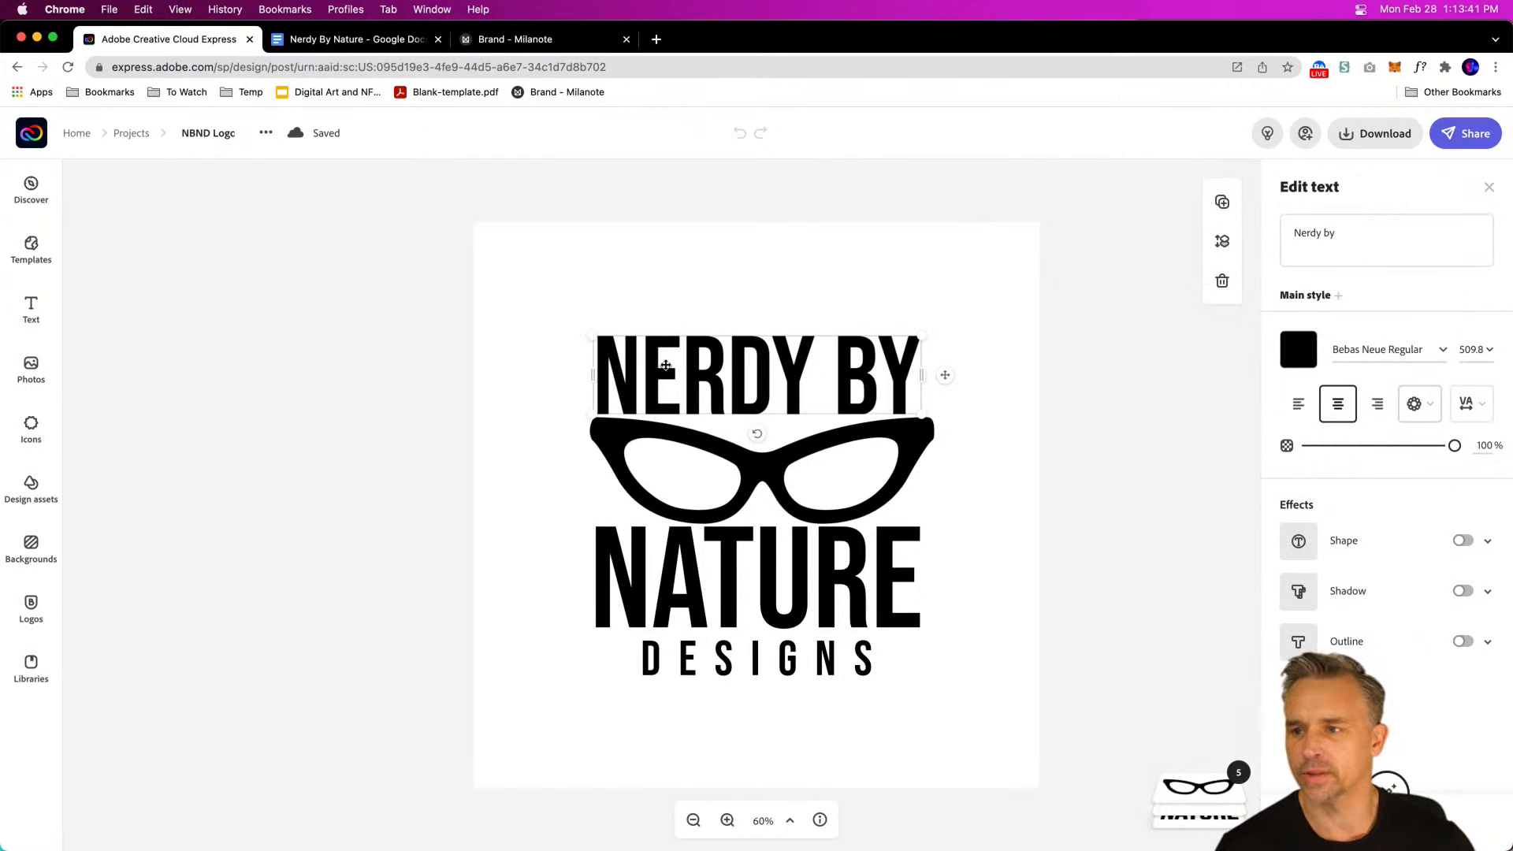
drag(533, 259, 1019, 743)
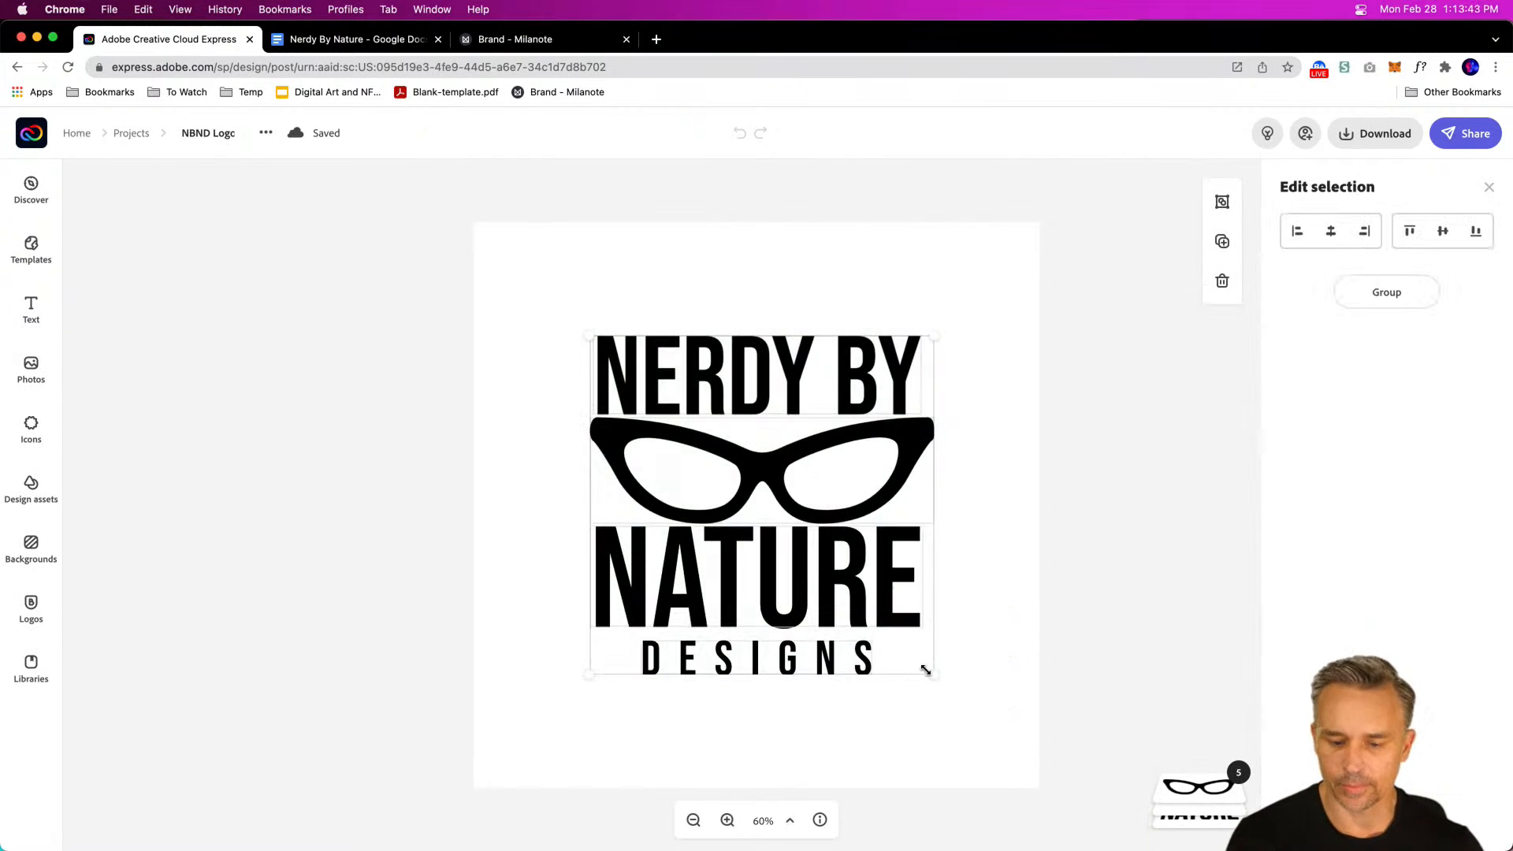
drag(933, 675, 819, 561)
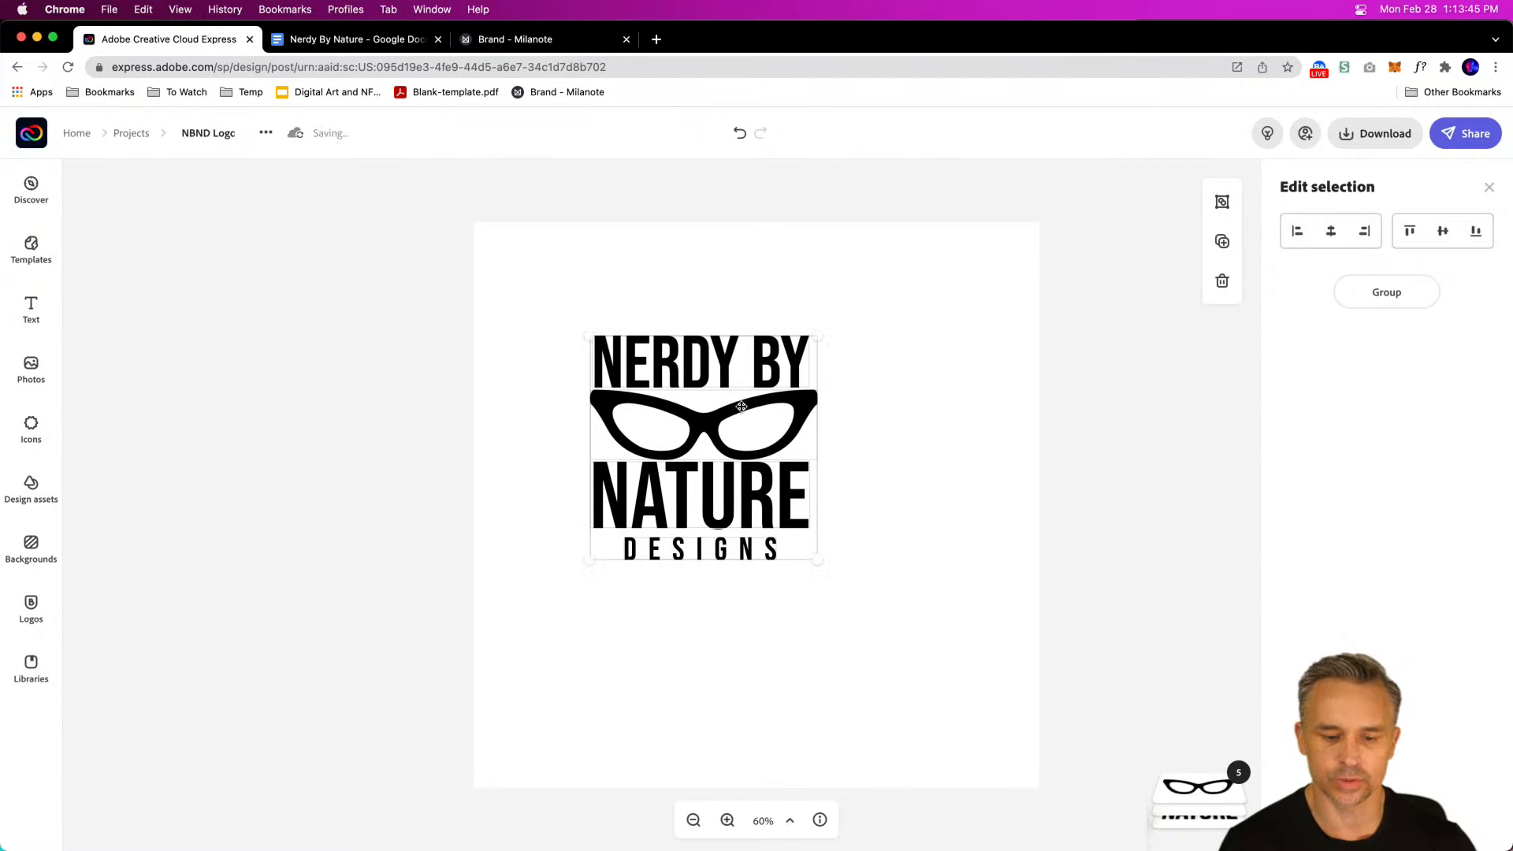
drag(699, 353, 622, 267)
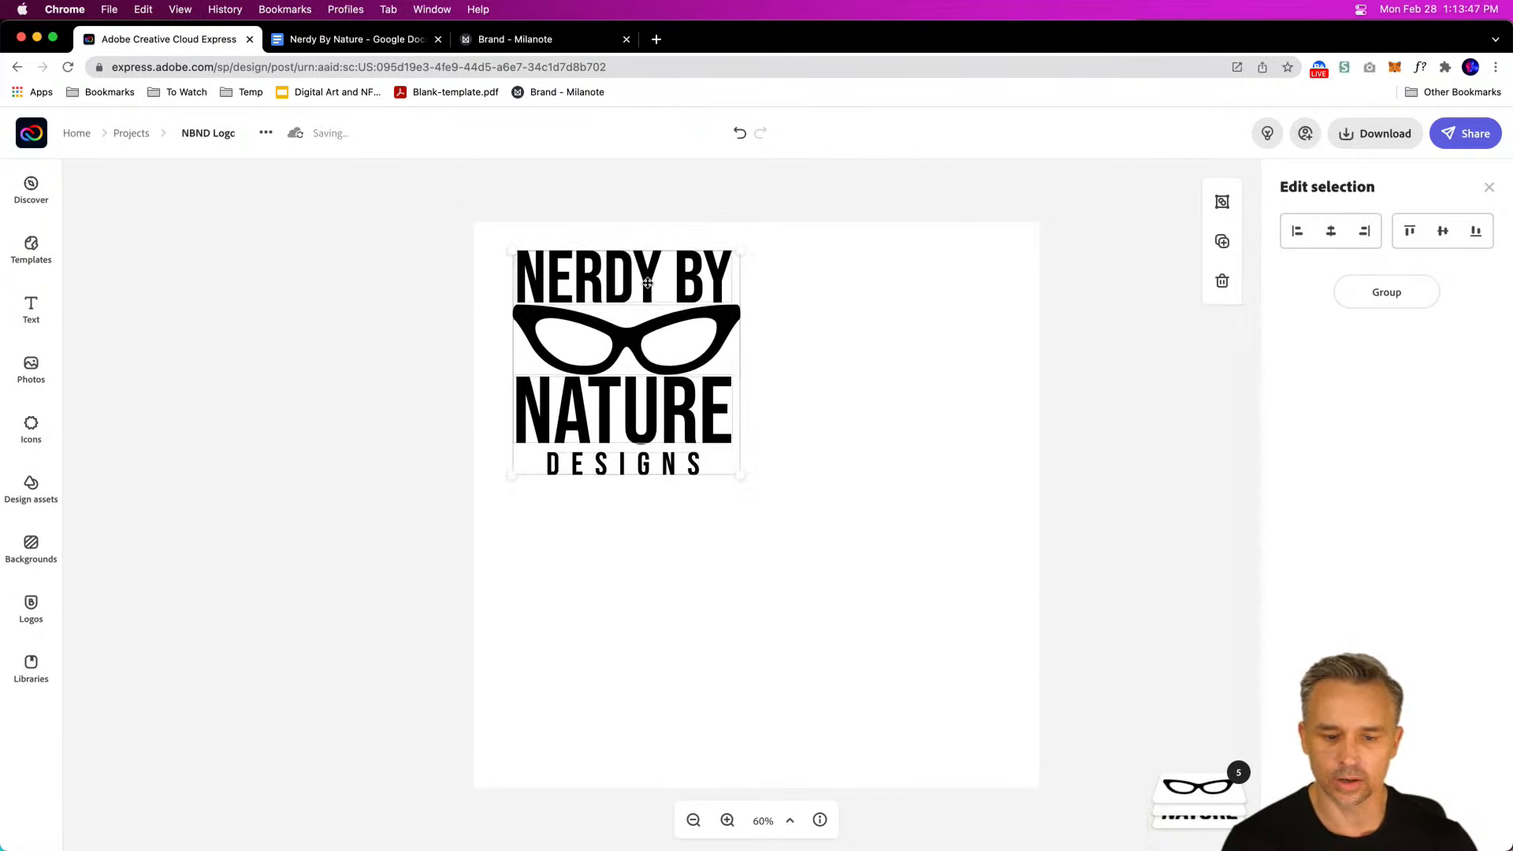
Step: Group the logo's elements and shift the group closer to the canvas's upper-left corner
click(1230, 204)
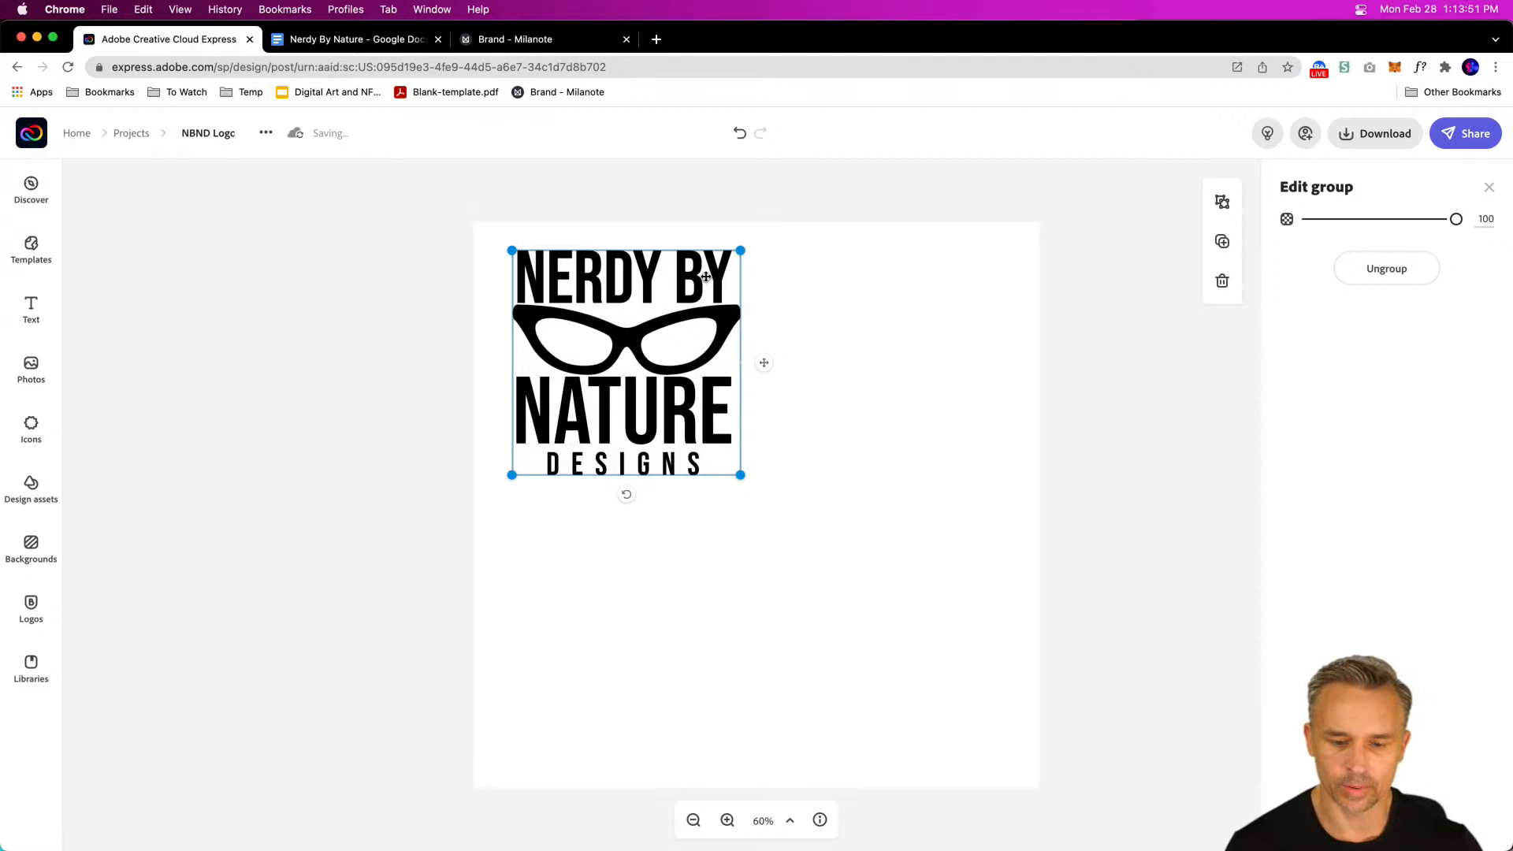
mouse_move(692, 275)
mouse_down()
mouse_move(769, 364)
mouse_move(701, 269)
mouse_move(659, 263)
mouse_move(672, 268)
mouse_up()
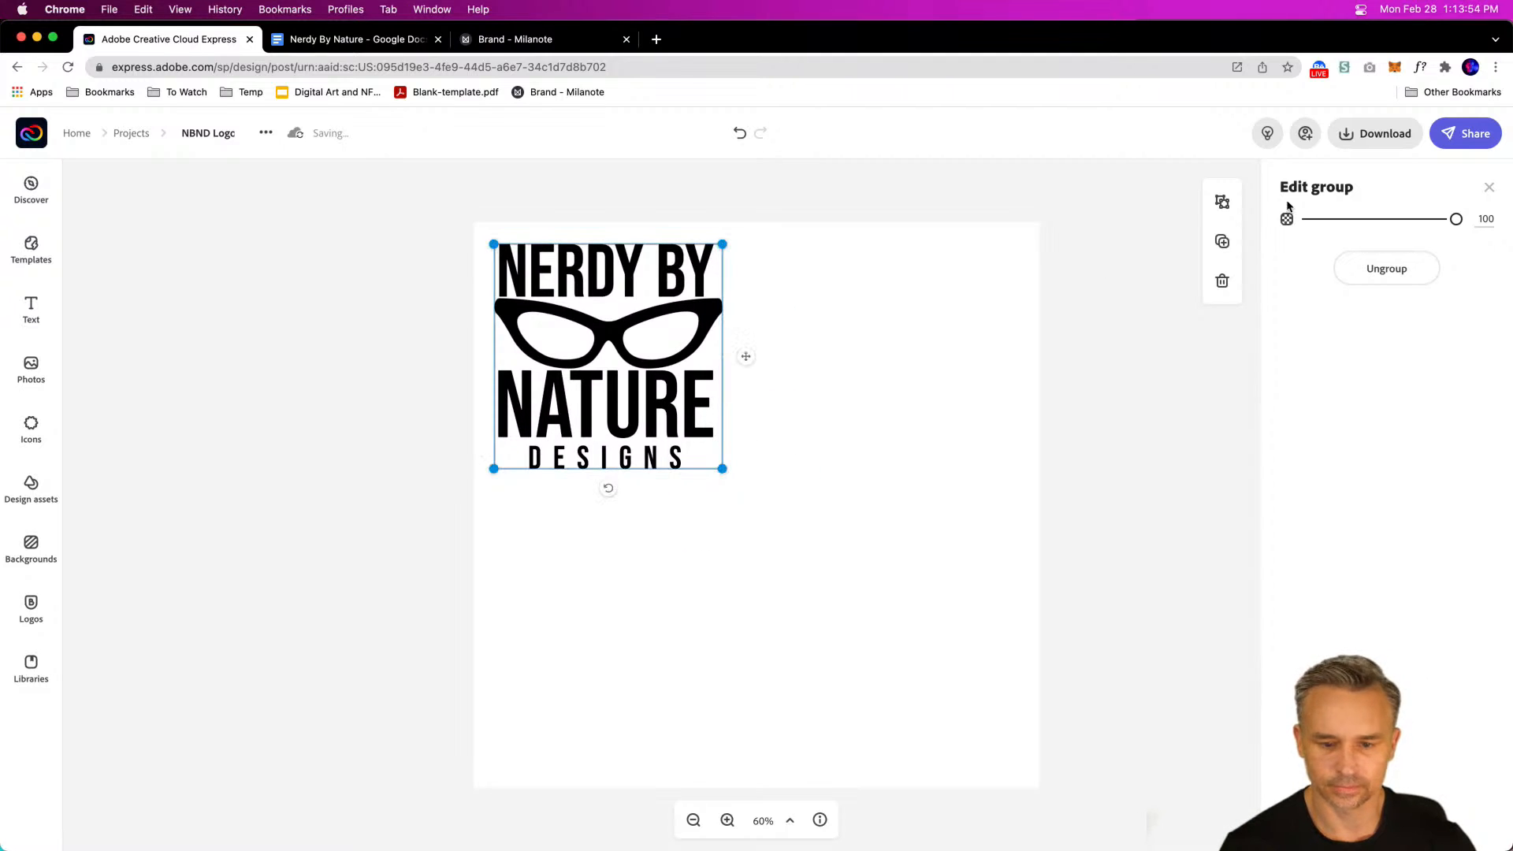
click(1225, 203)
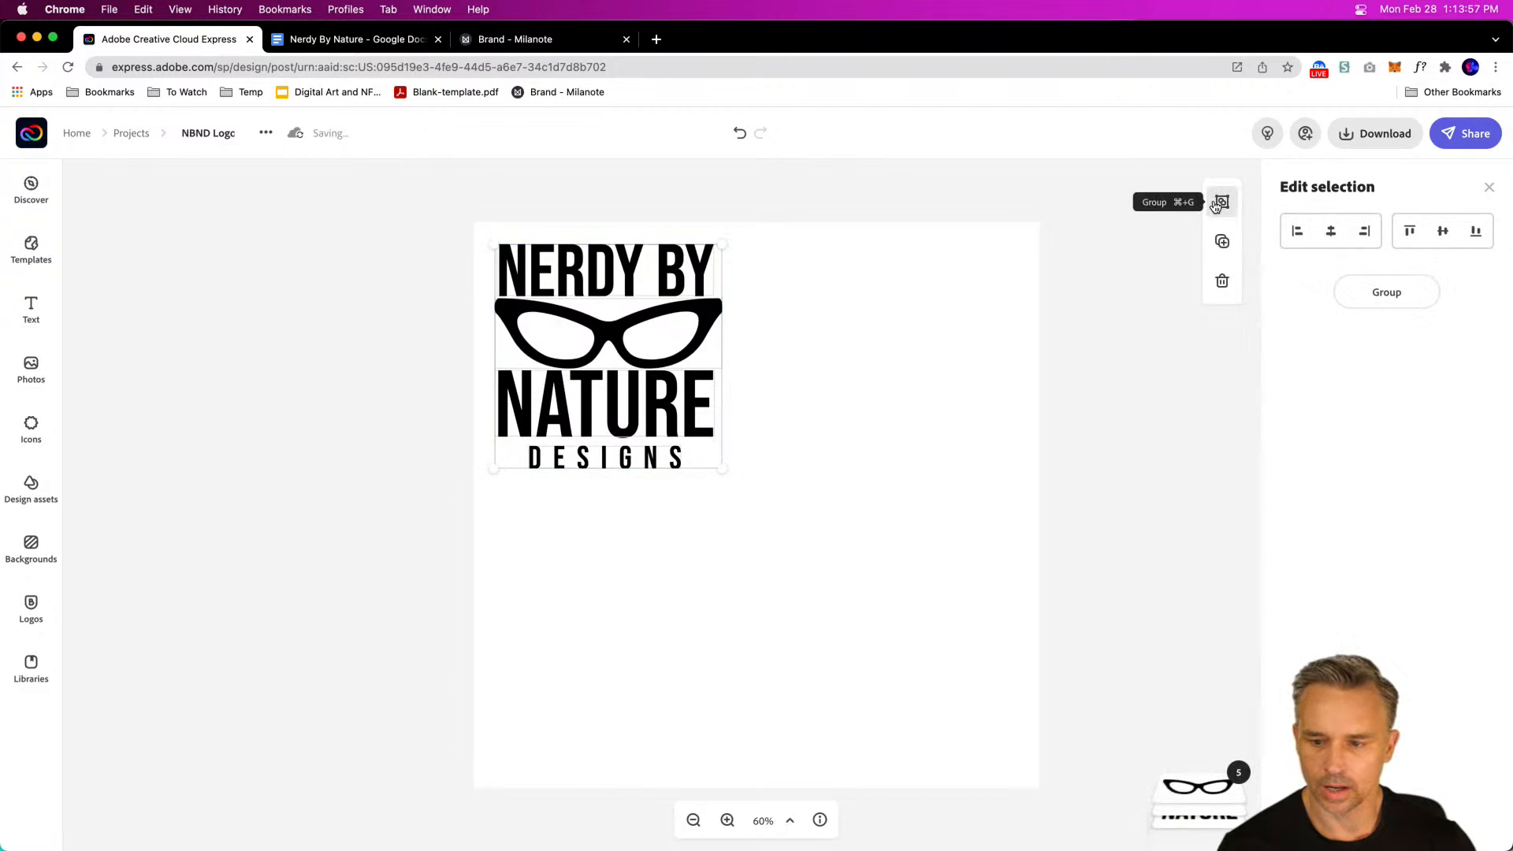
click(1223, 203)
Step: Duplicate the logo group, place the copy beside the original at the same height, and ungroup the copy
click(1220, 244)
drag(599, 300, 861, 286)
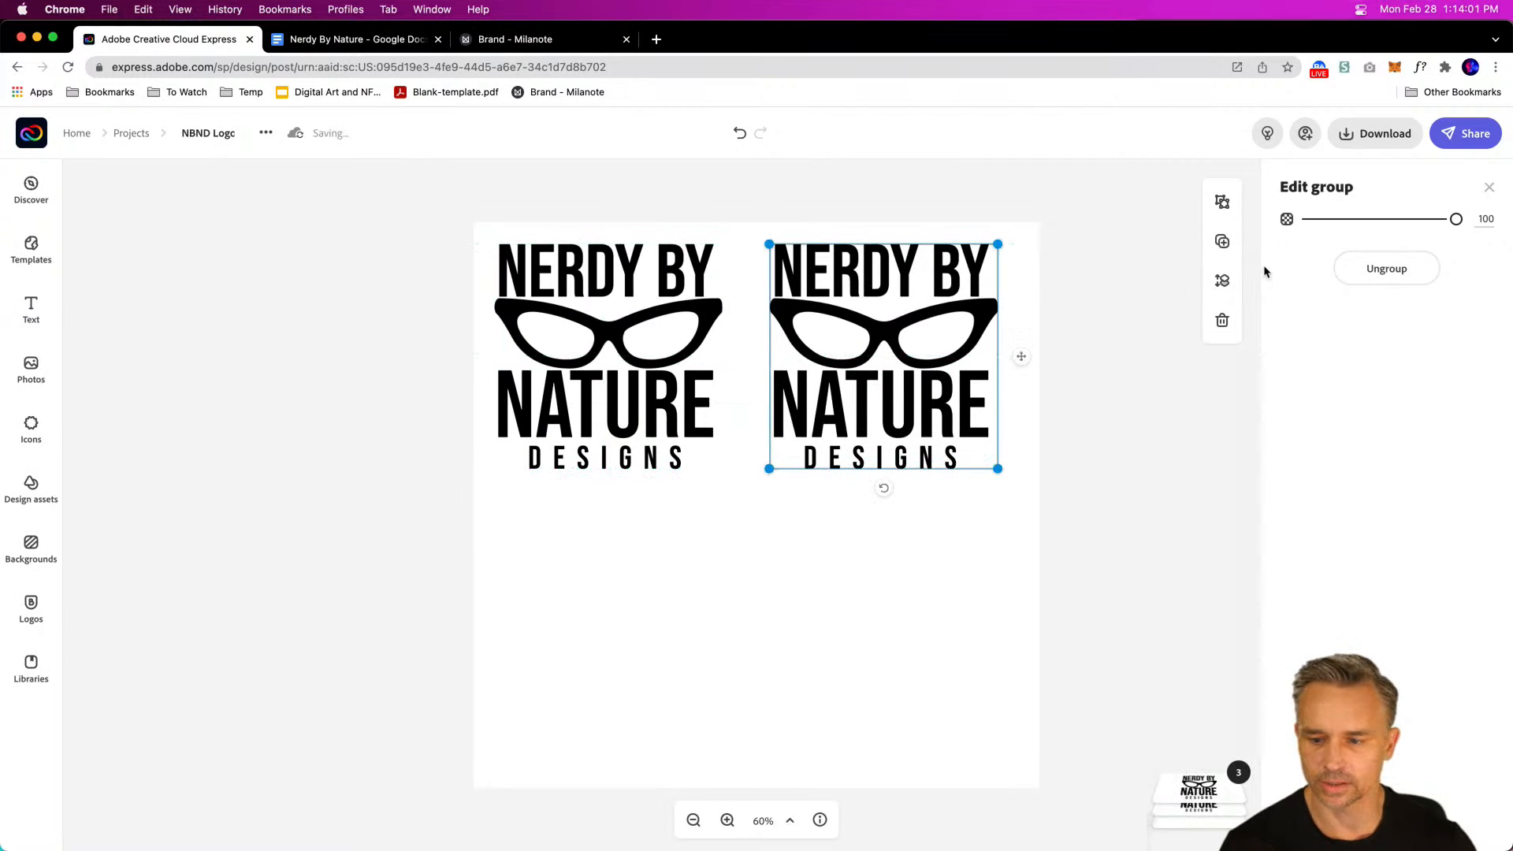
click(1222, 203)
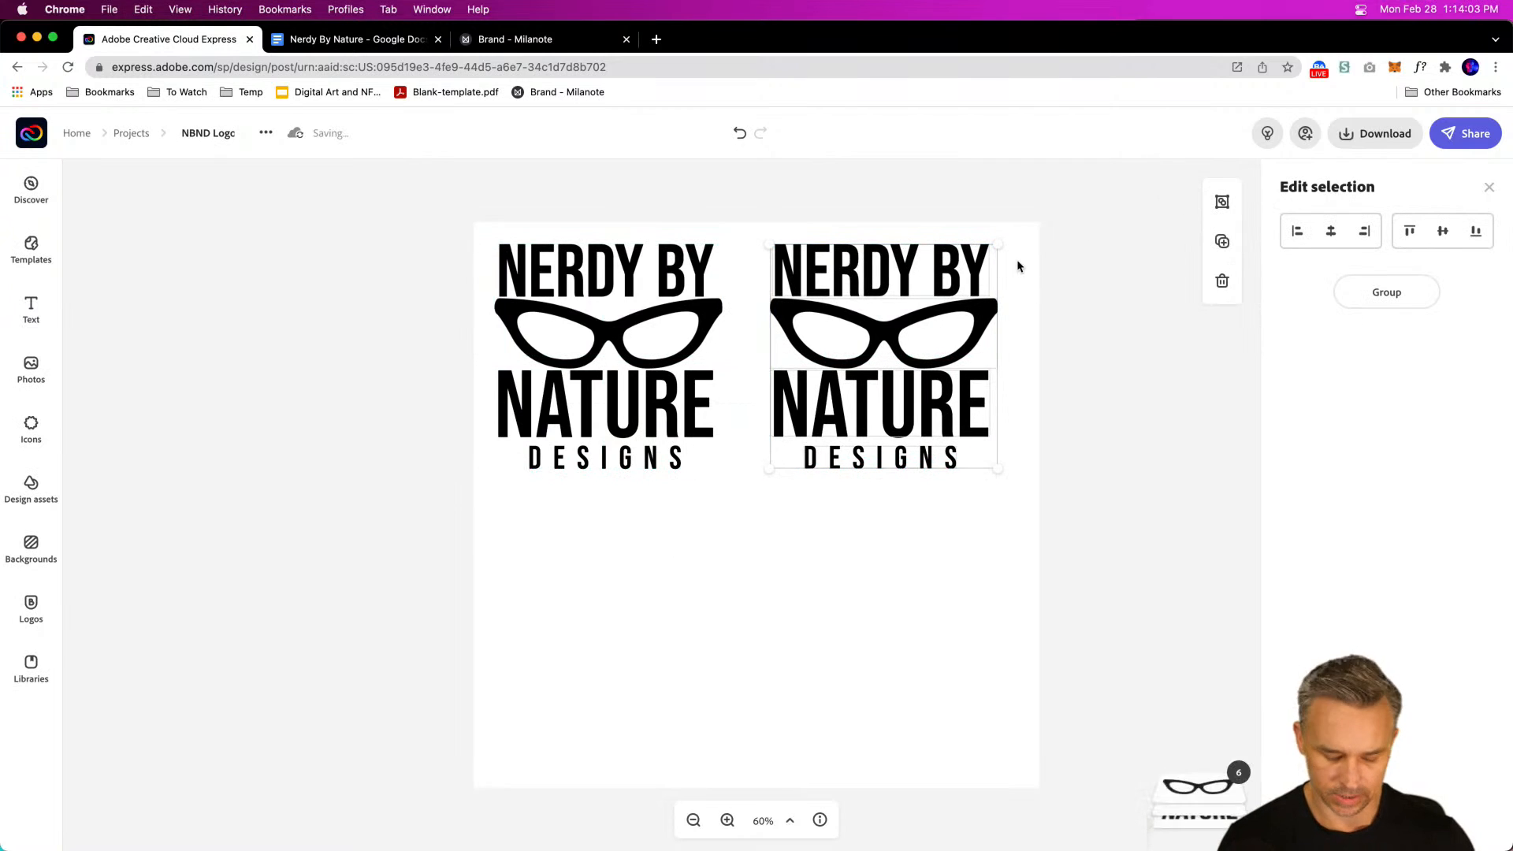
Step: Examine the Bebas Neue font weights available for the "Nerdy by" line of the right-hand logo copy
key(super+equal)
key(super+equal)
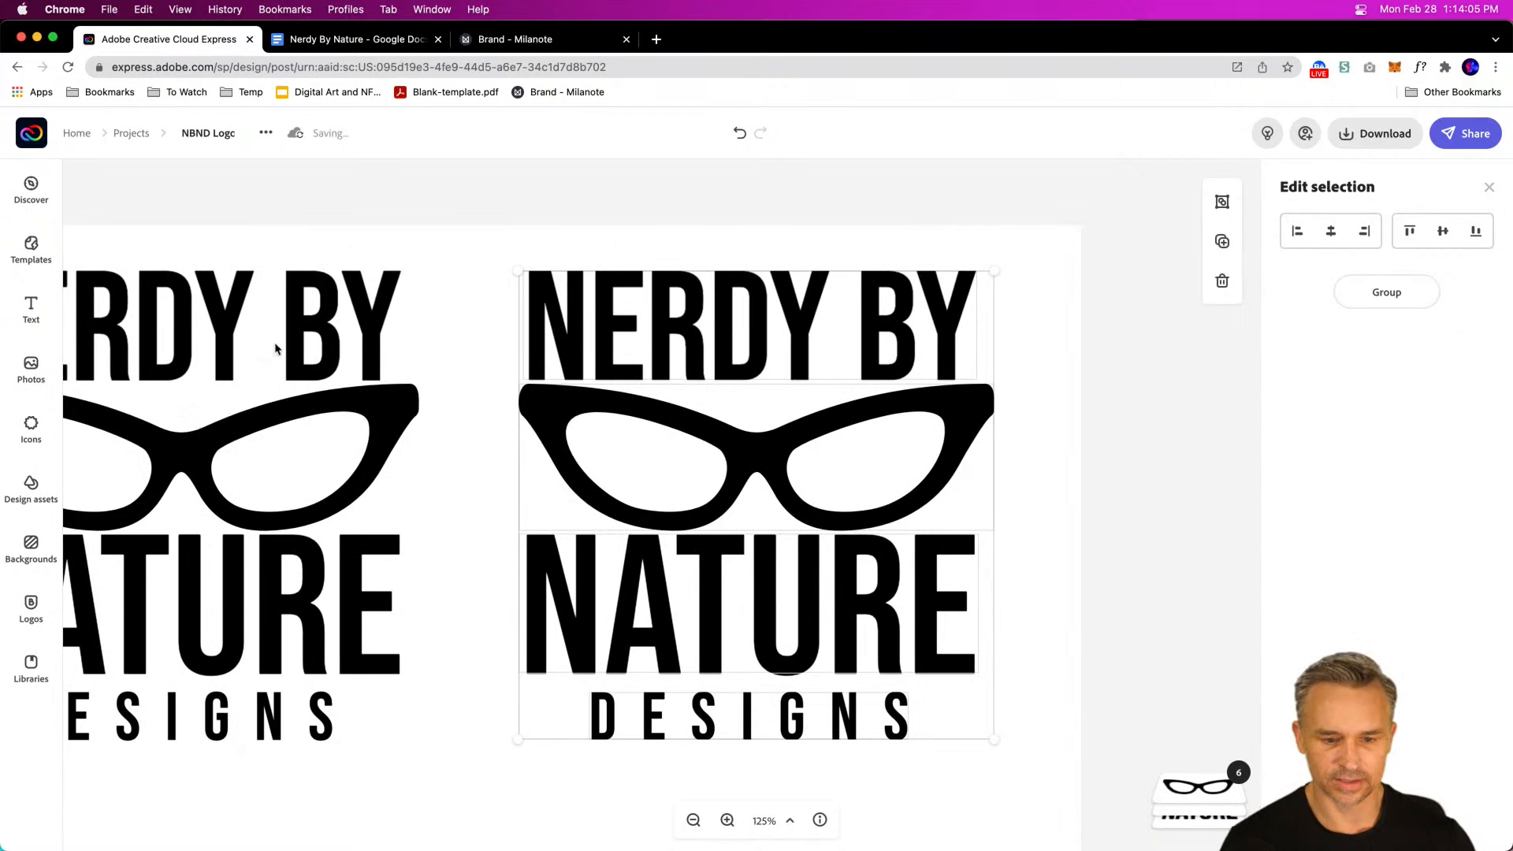
click(505, 298)
click(809, 302)
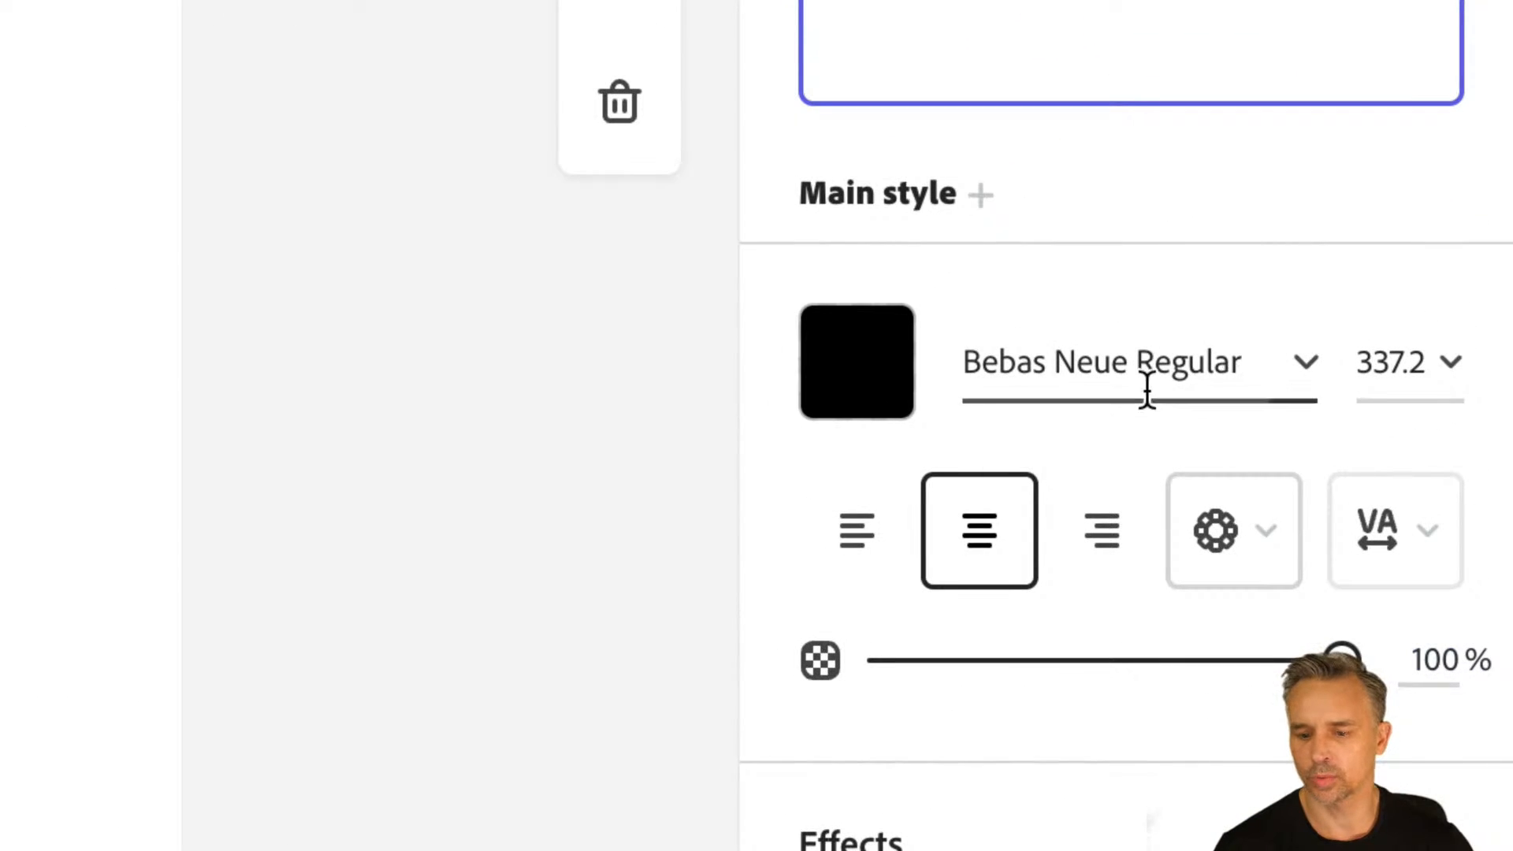
click(1308, 371)
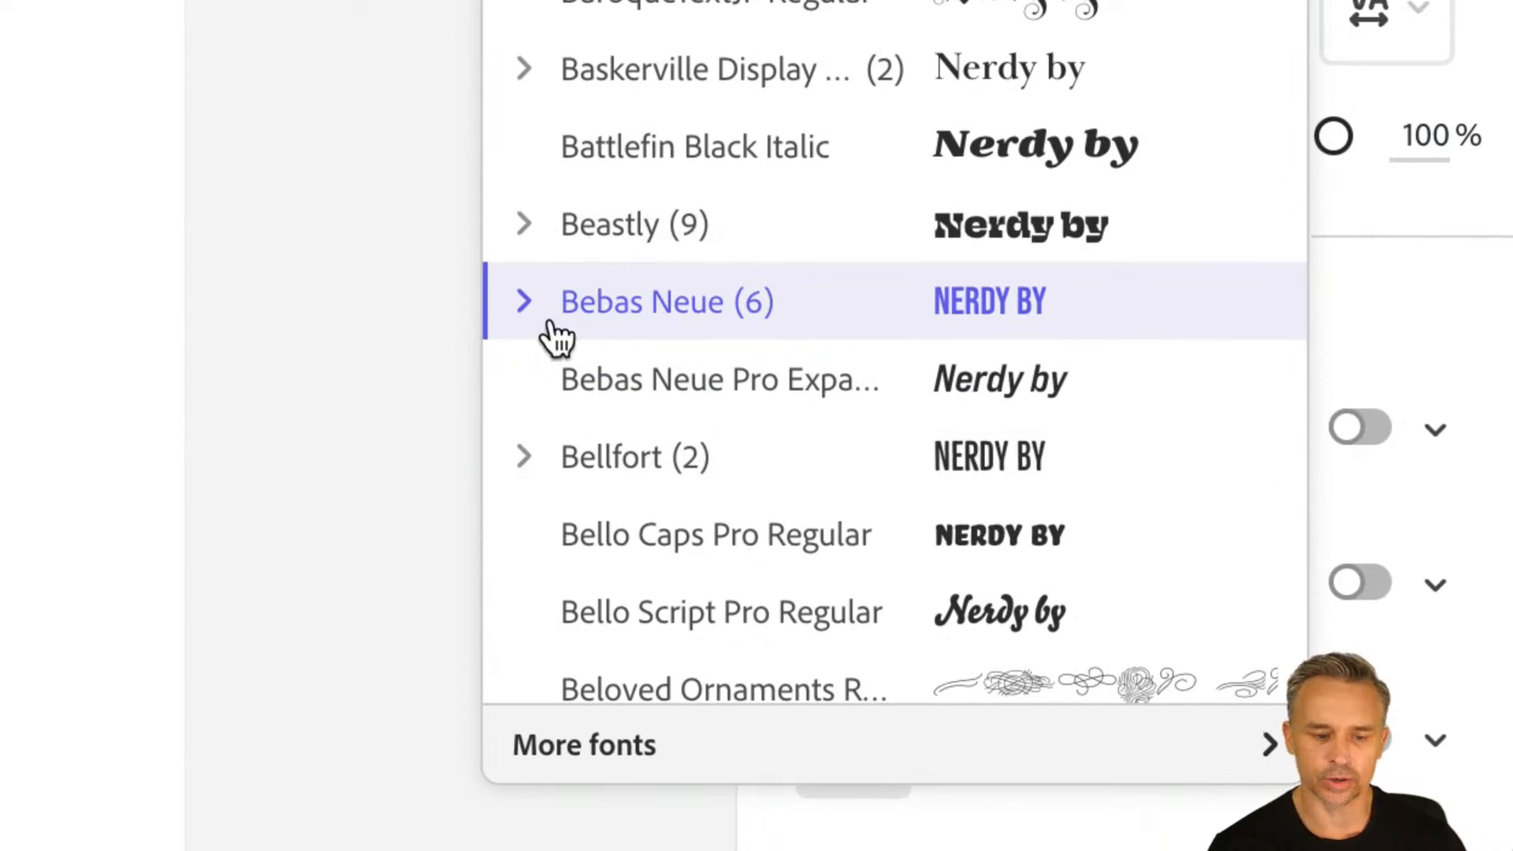
click(529, 303)
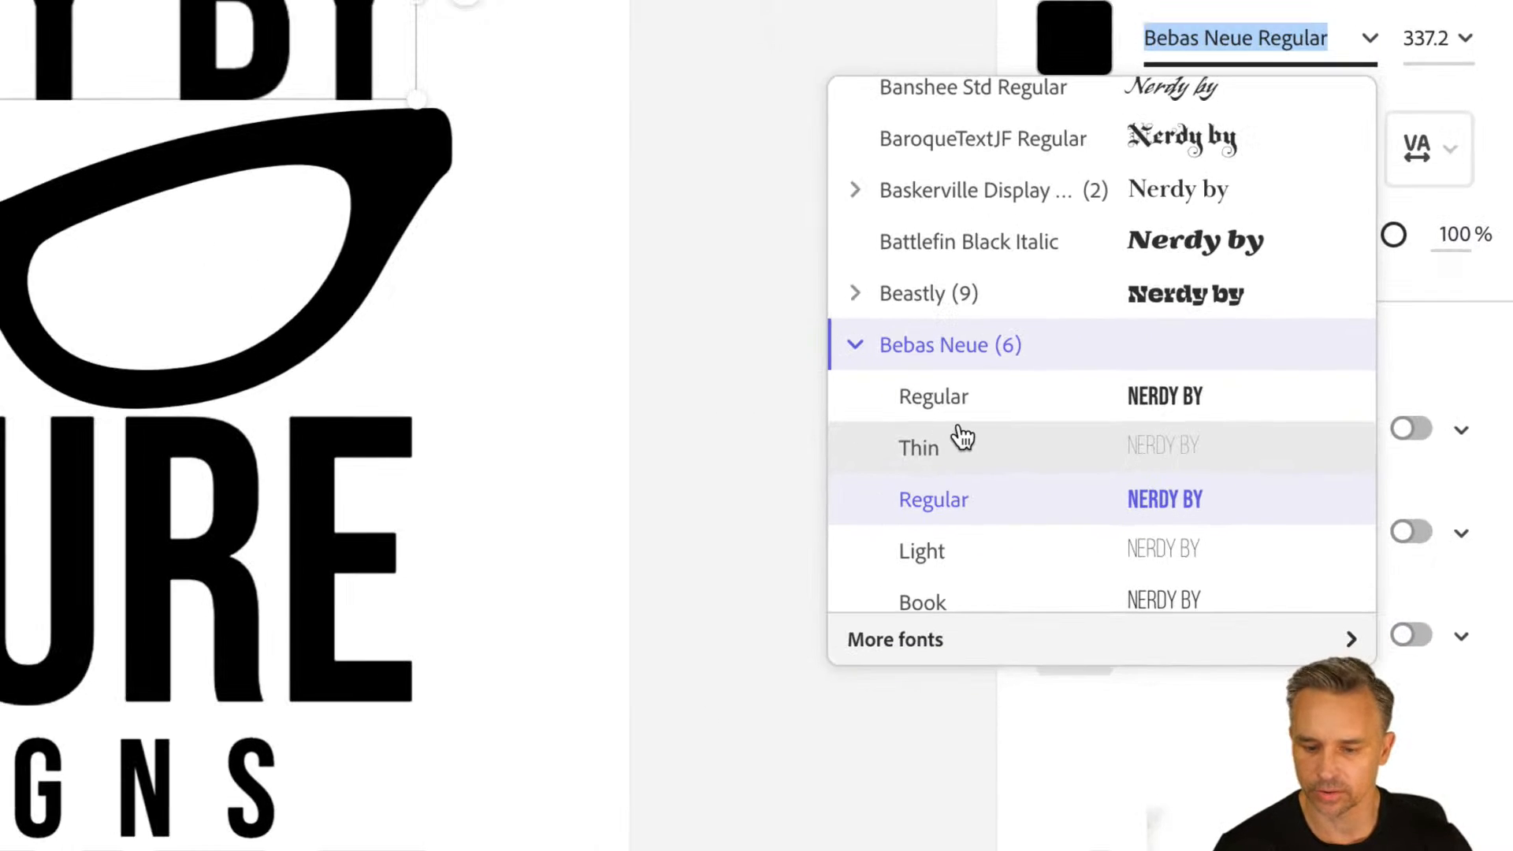
scroll(650, 446, down, 2)
scroll(960, 438, down, 1)
scroll(960, 418, up, 1)
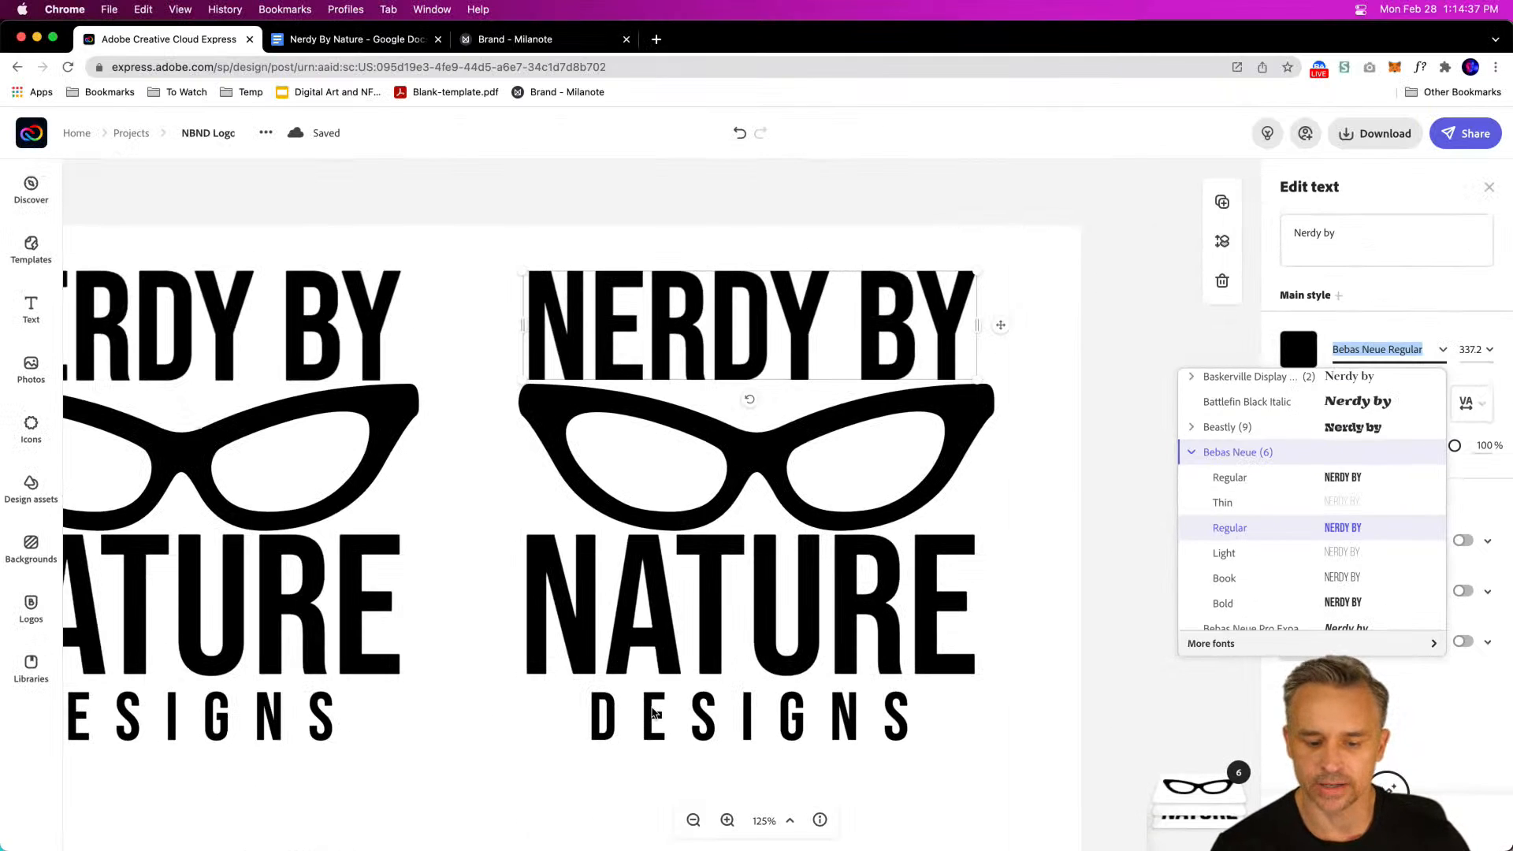
Step: Set the "designs" line of the right-hand logo copy to Bebas Neue Thin
click(703, 721)
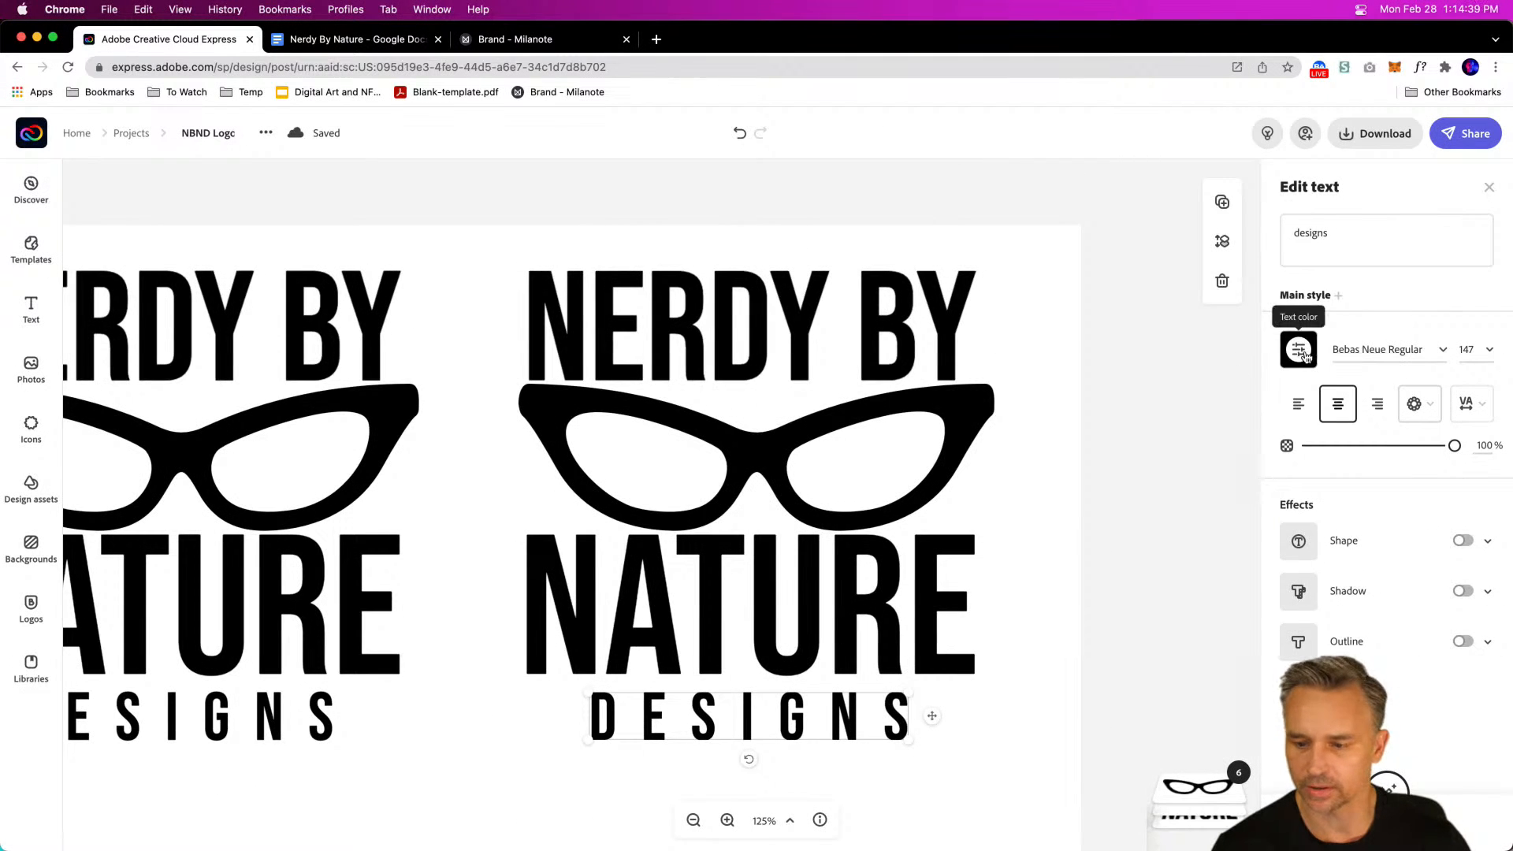
click(1345, 349)
click(1186, 502)
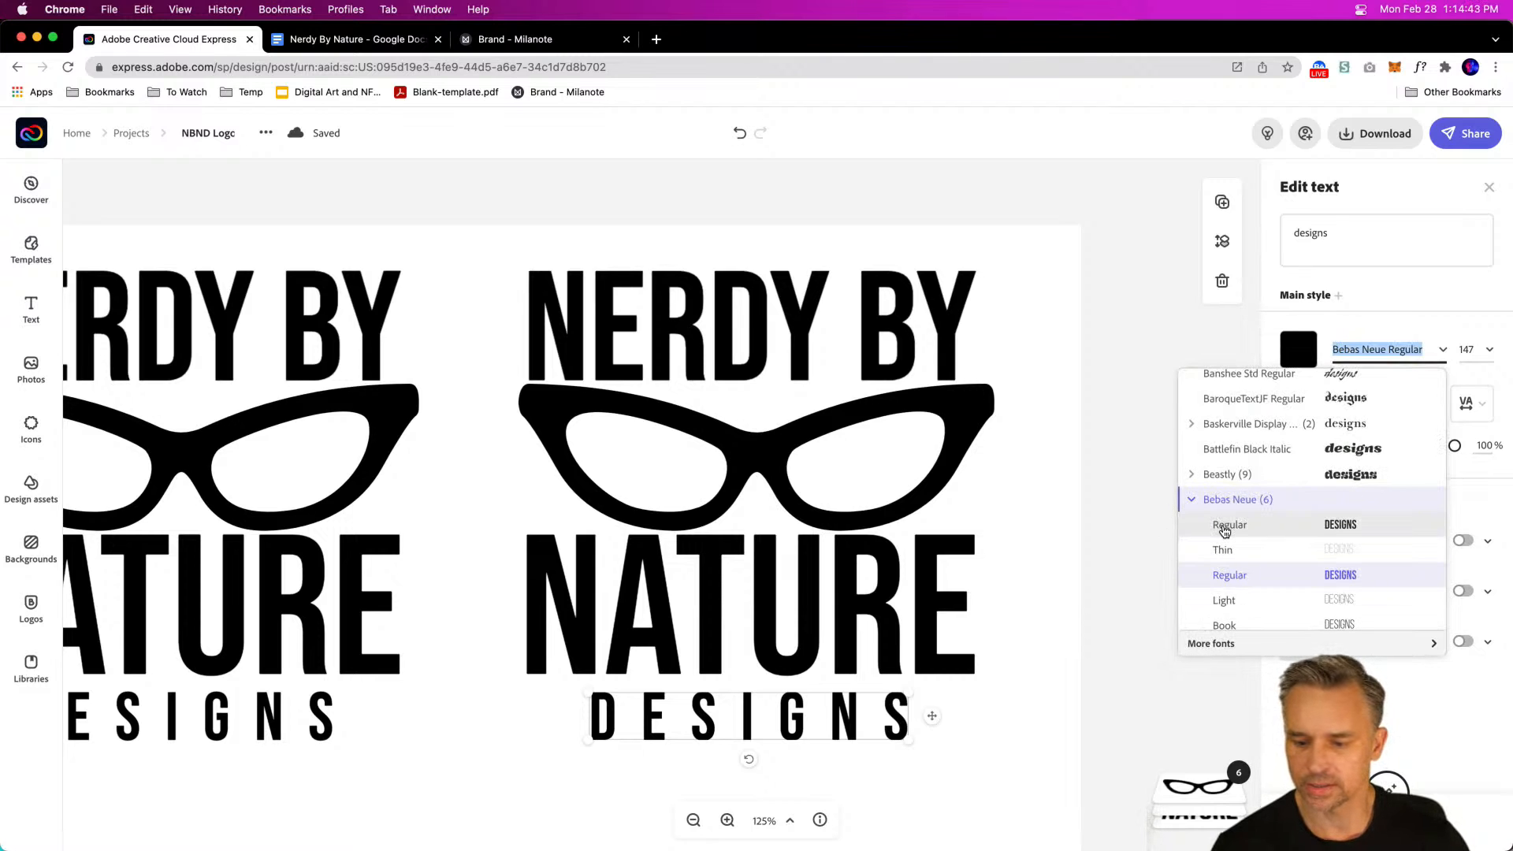
click(1225, 527)
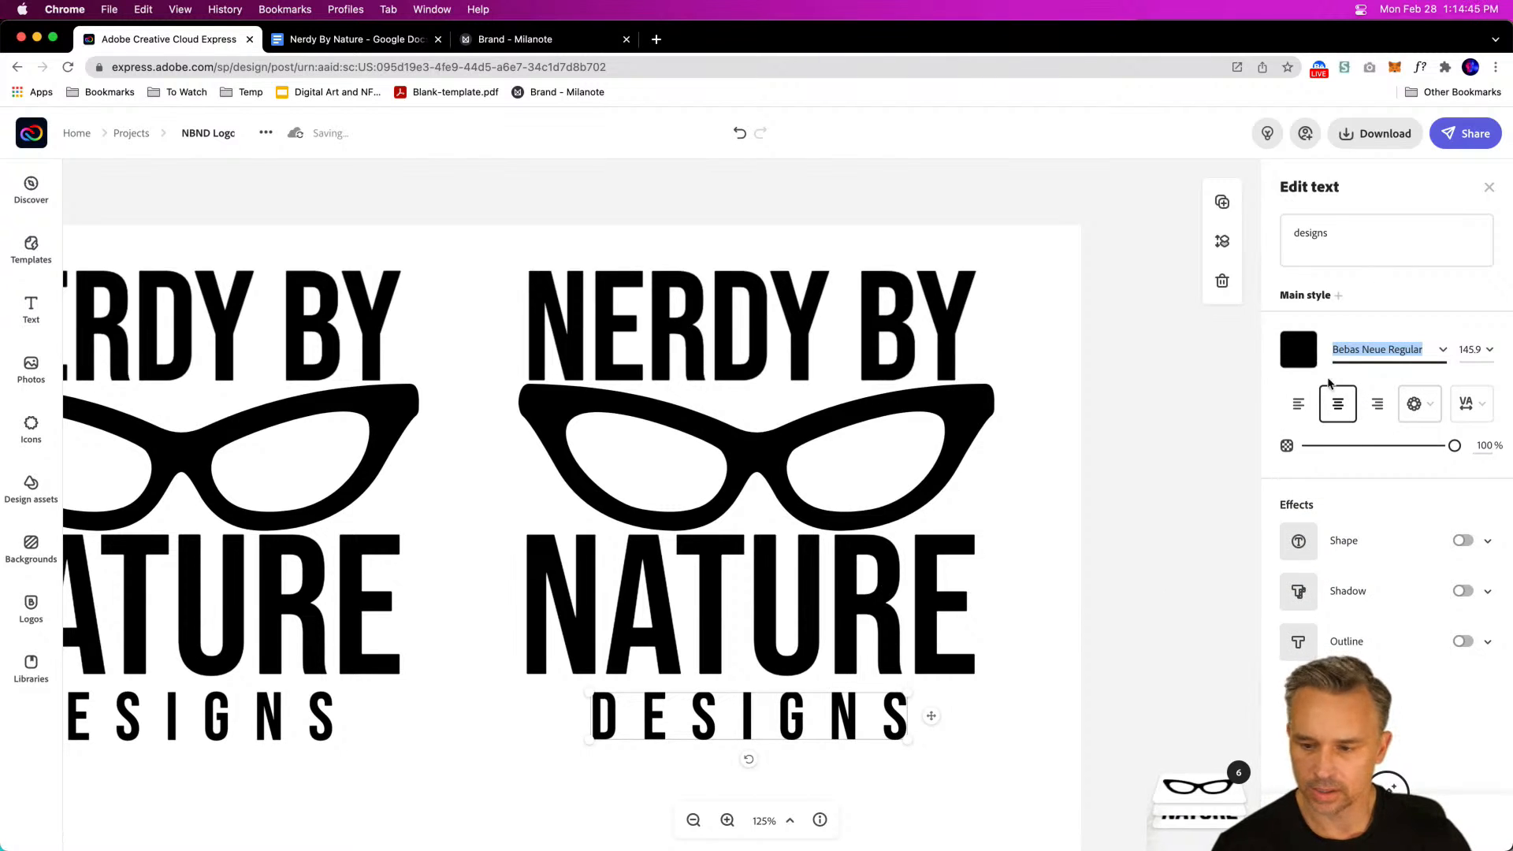
click(1447, 352)
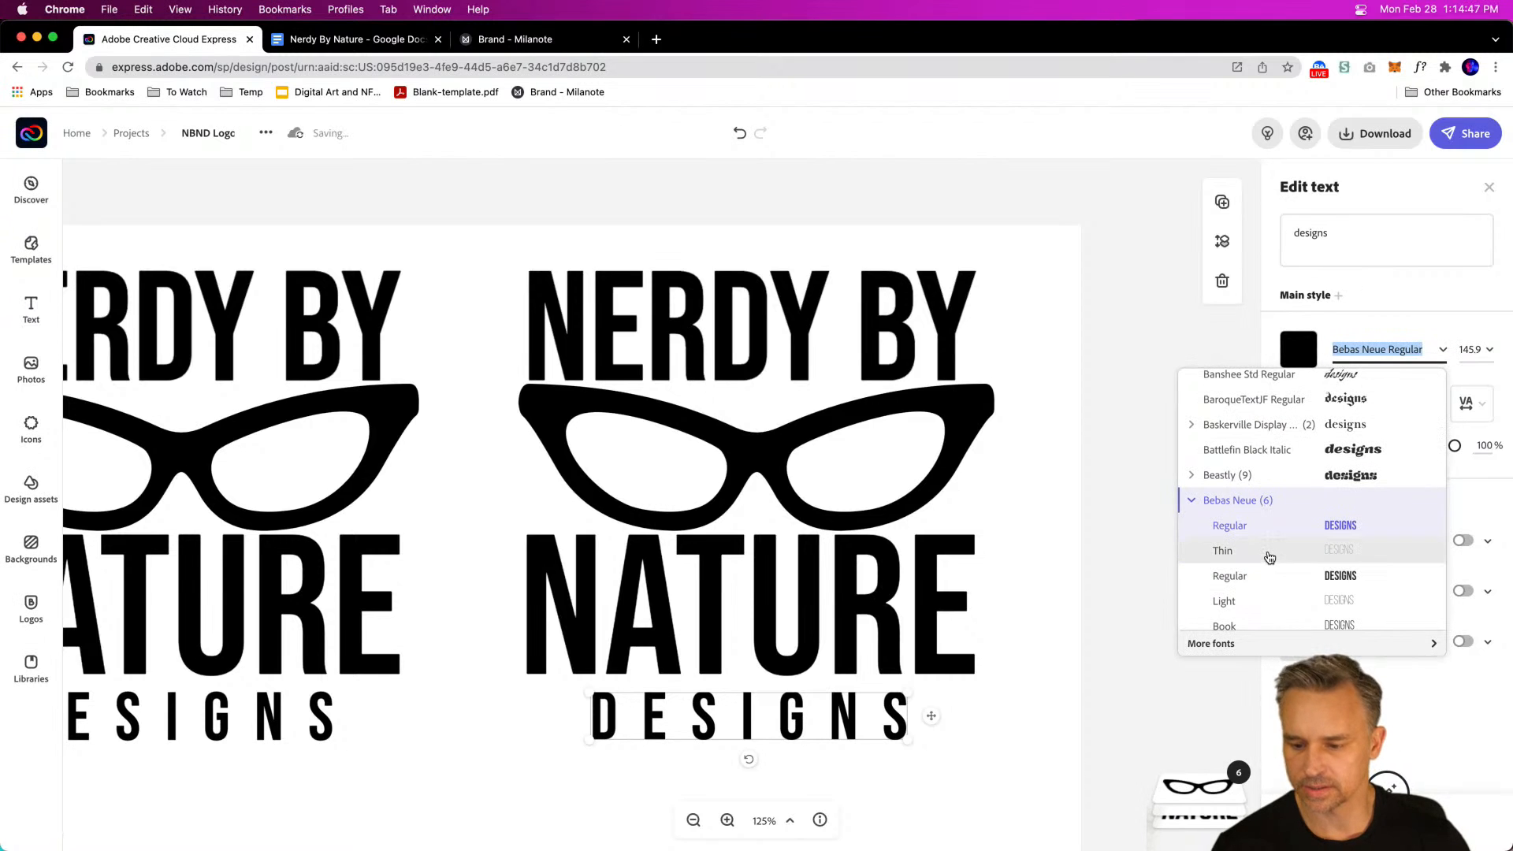
click(1222, 551)
Step: Duplicate the "Nerdy by" line of the right-hand logo and shorten the duplicate's text to "by"
click(764, 302)
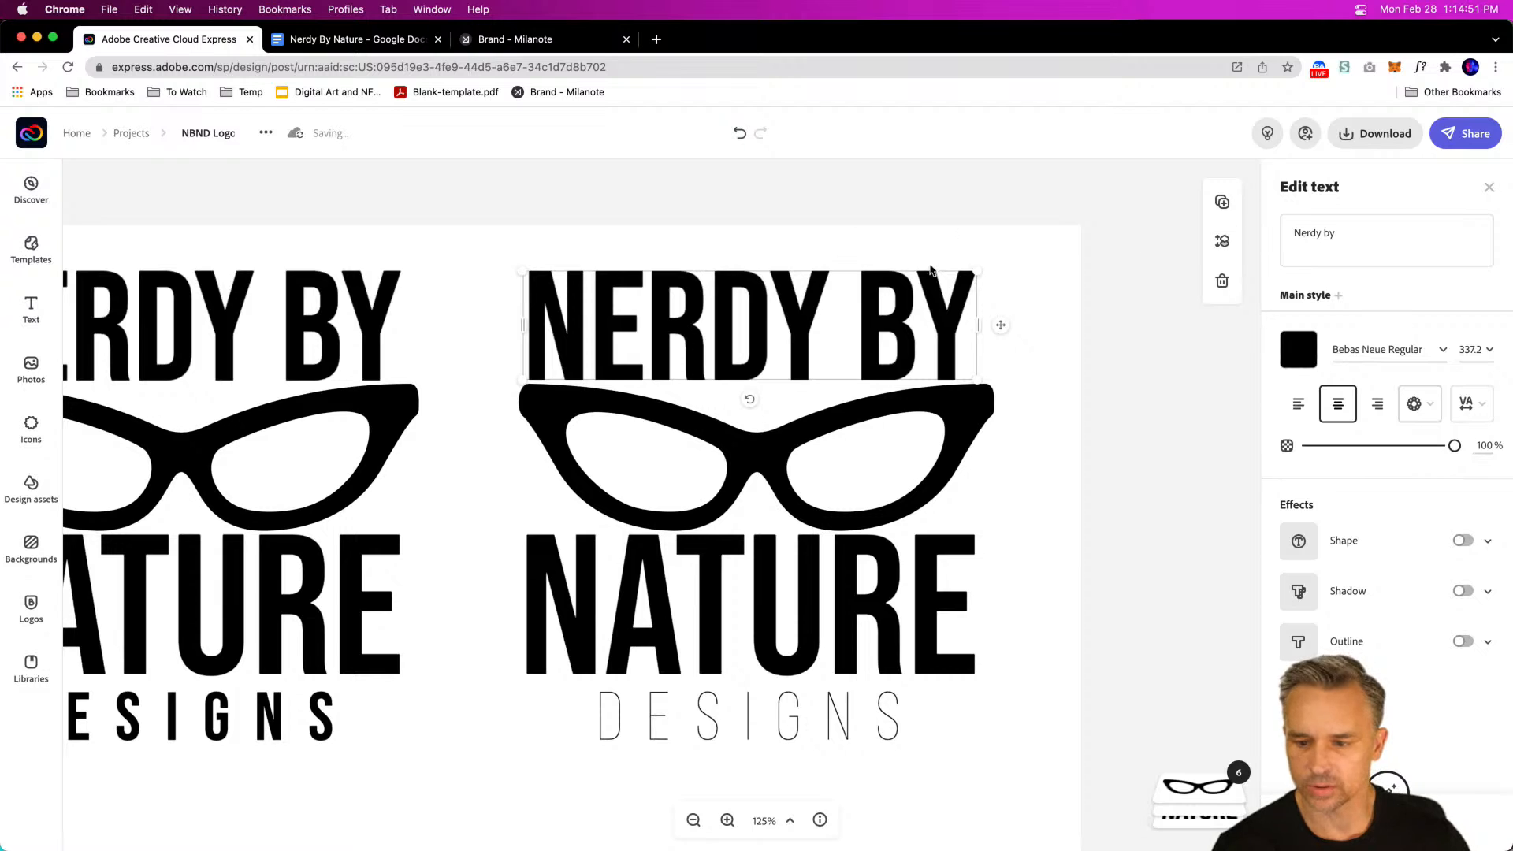
click(1222, 242)
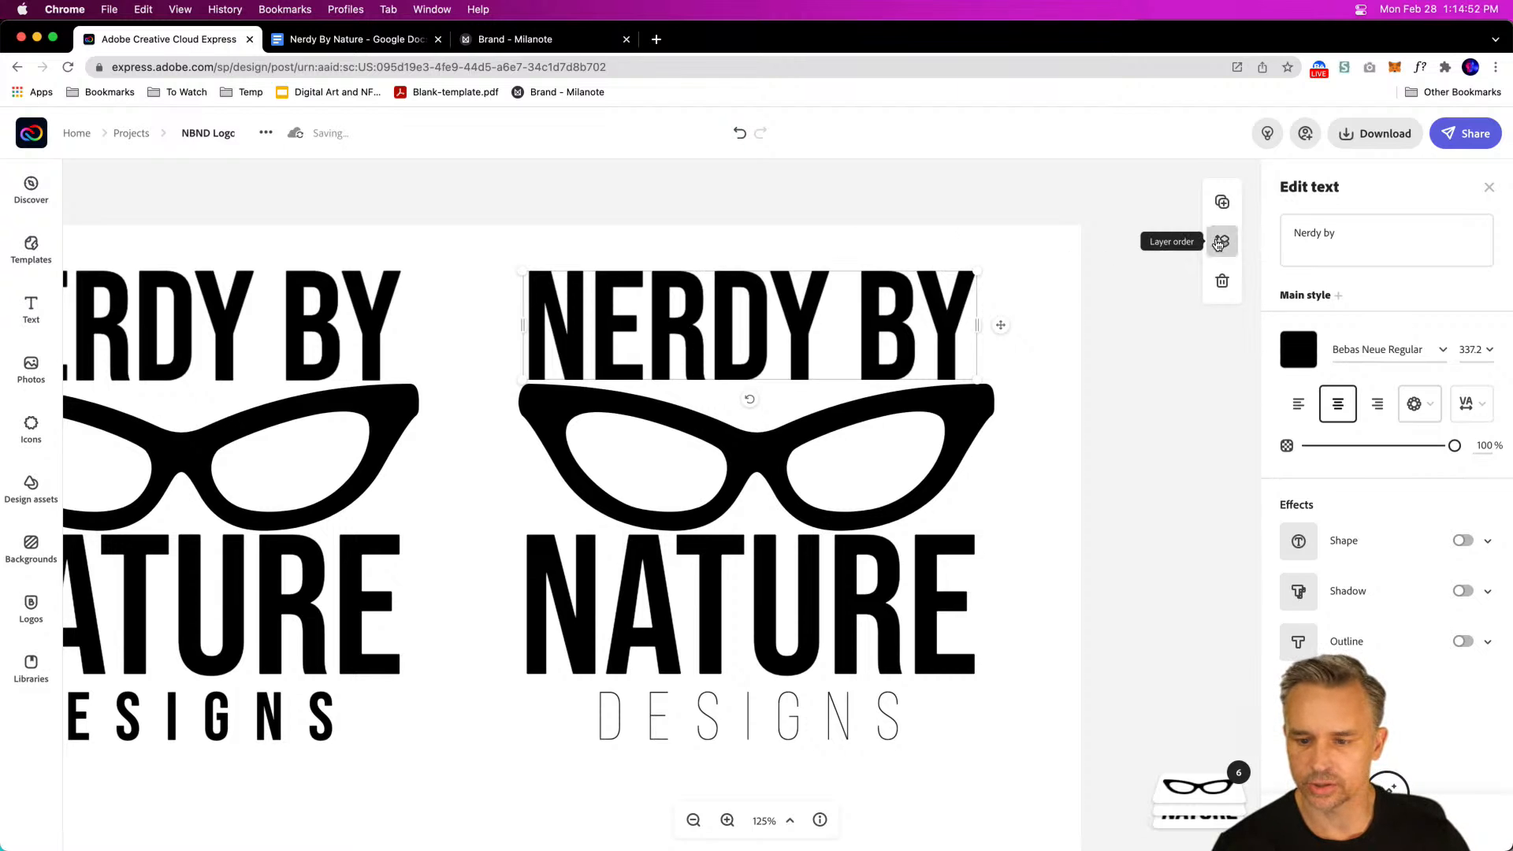
click(1237, 201)
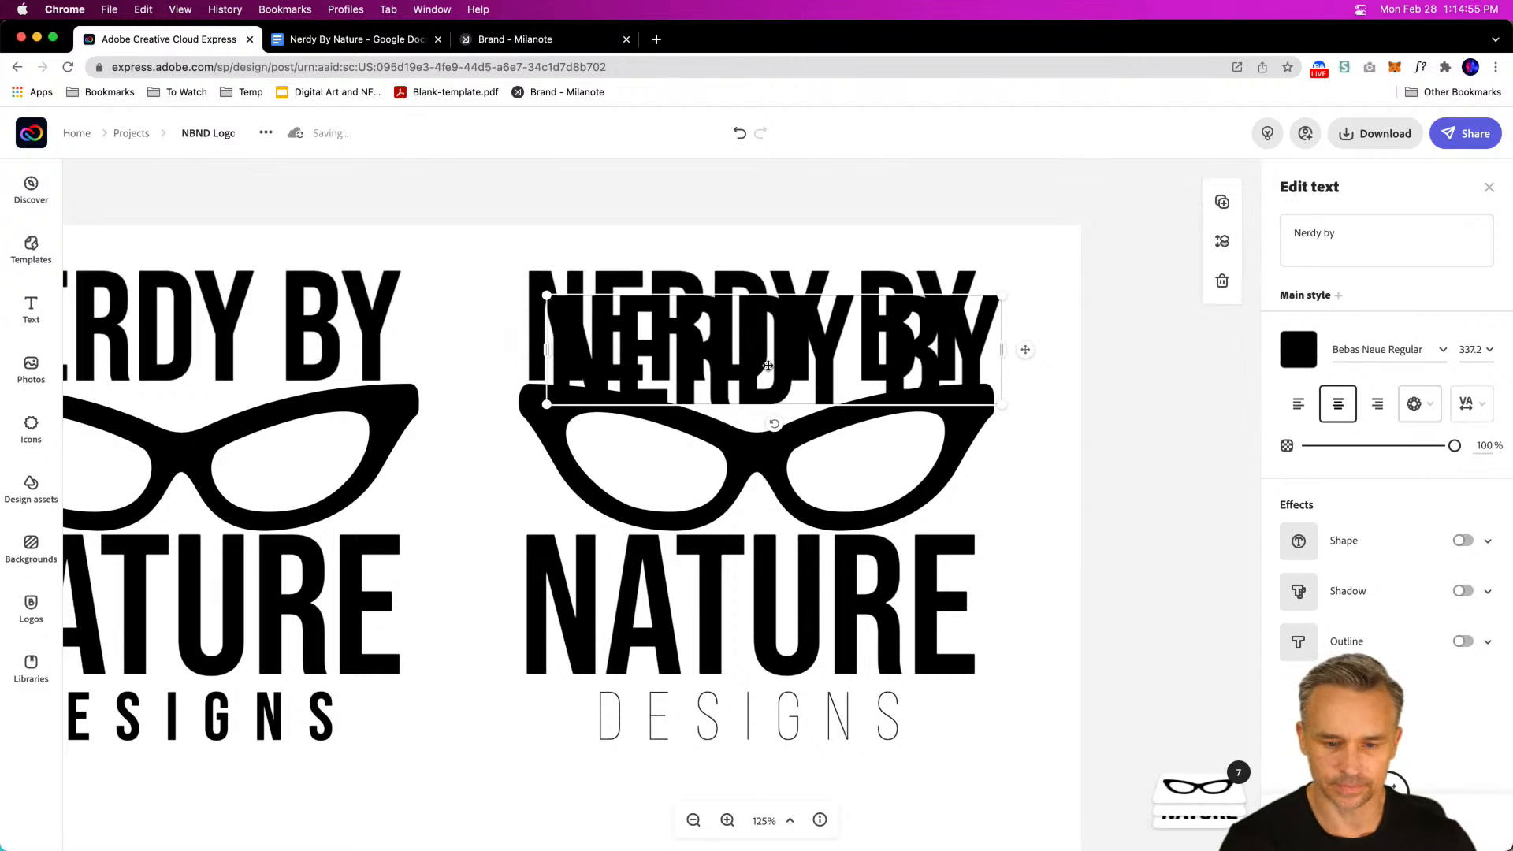
click(1322, 233)
click(1322, 233)
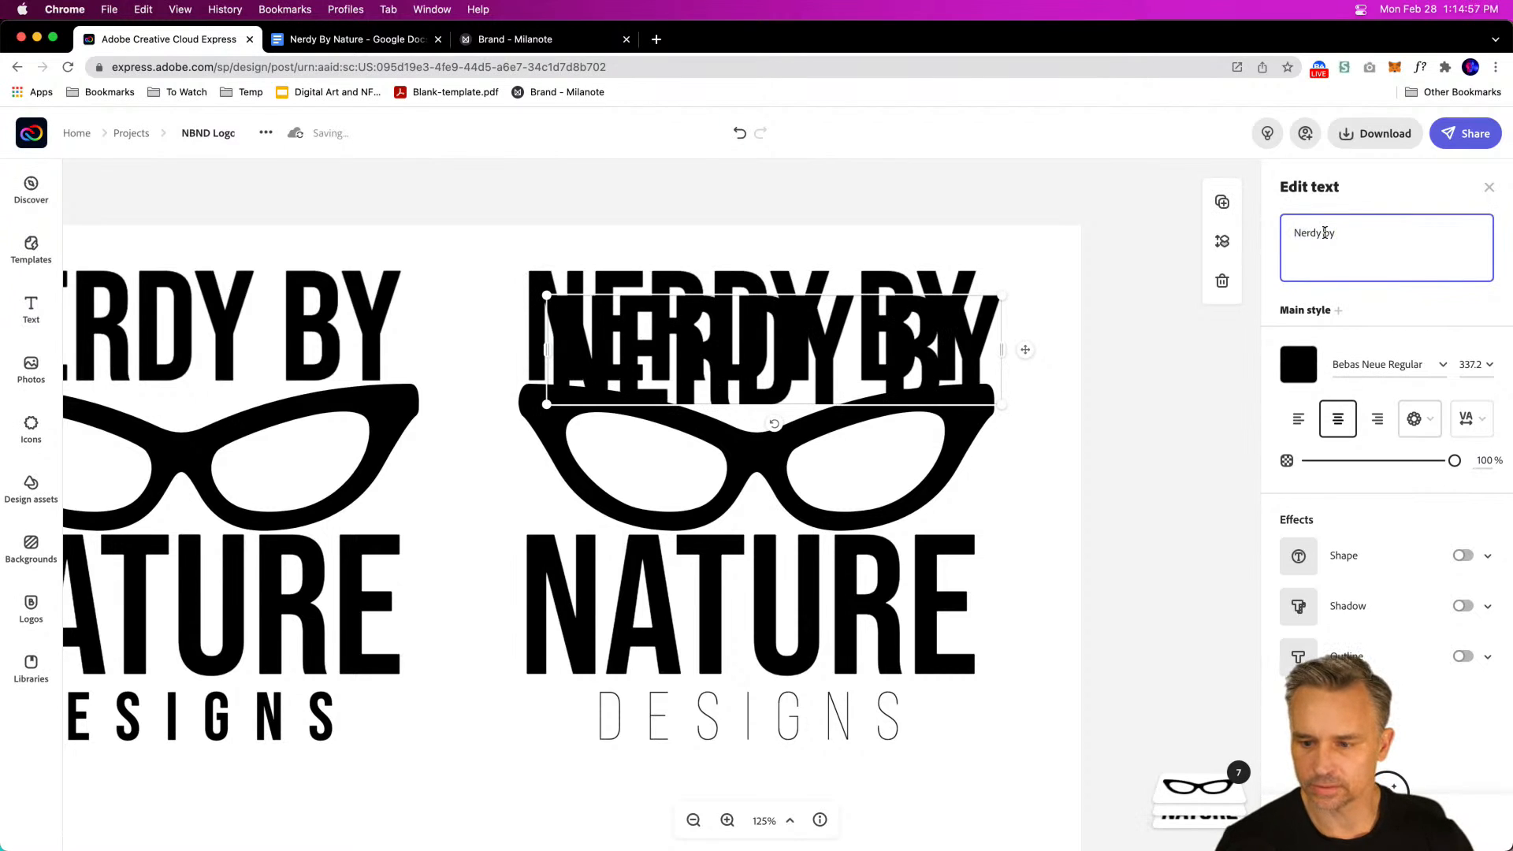
drag(1325, 232, 1281, 229)
key(BackSpace)
Step: Shorten the top line of the right-hand logo to "Nerdy" and move the separate "by" over the glasses' left end
click(757, 319)
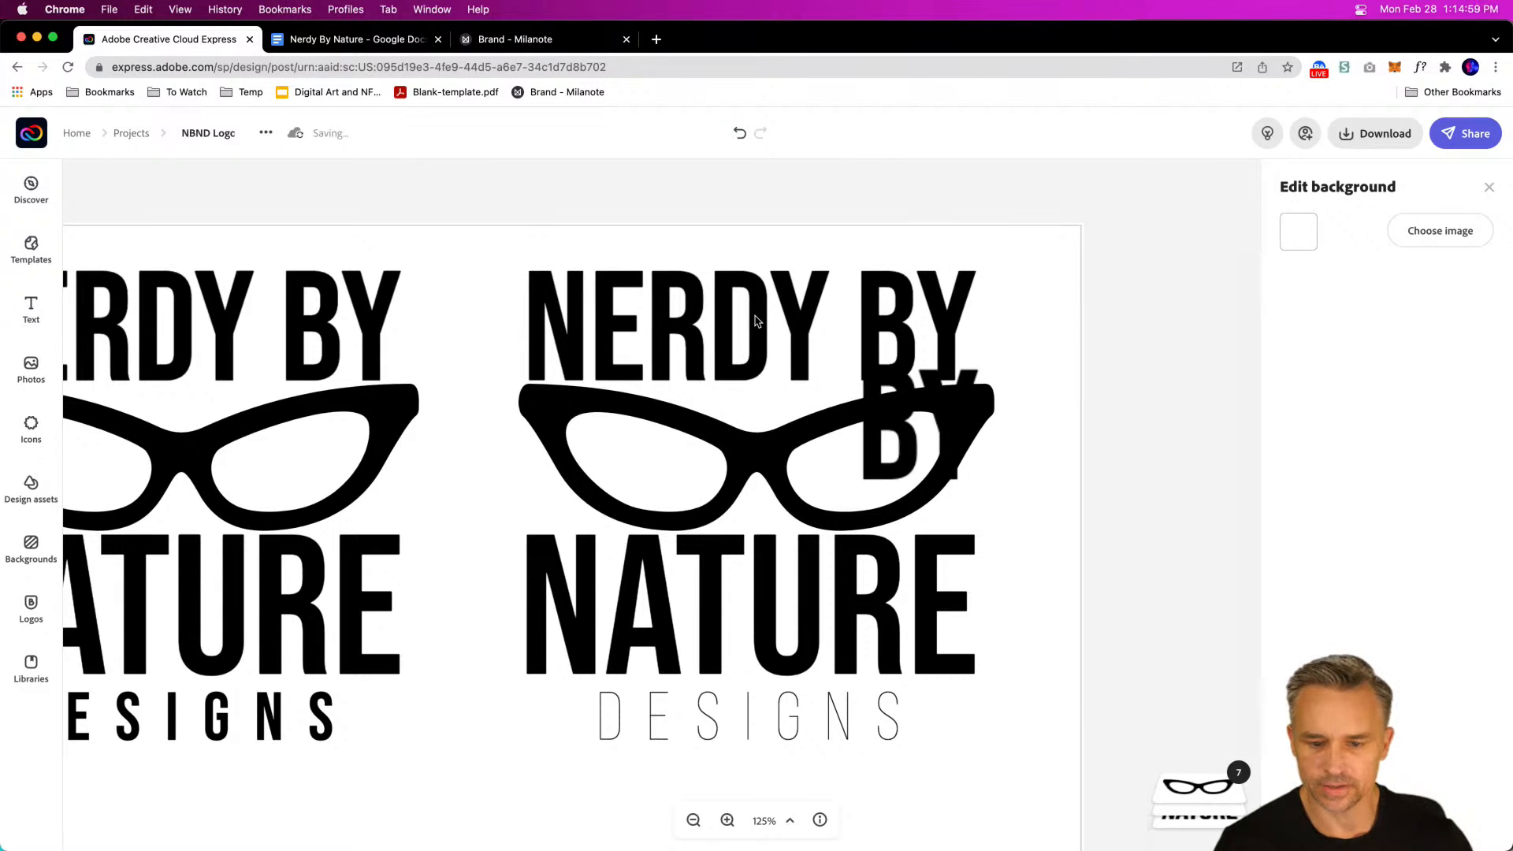
click(758, 320)
drag(1323, 232, 1378, 234)
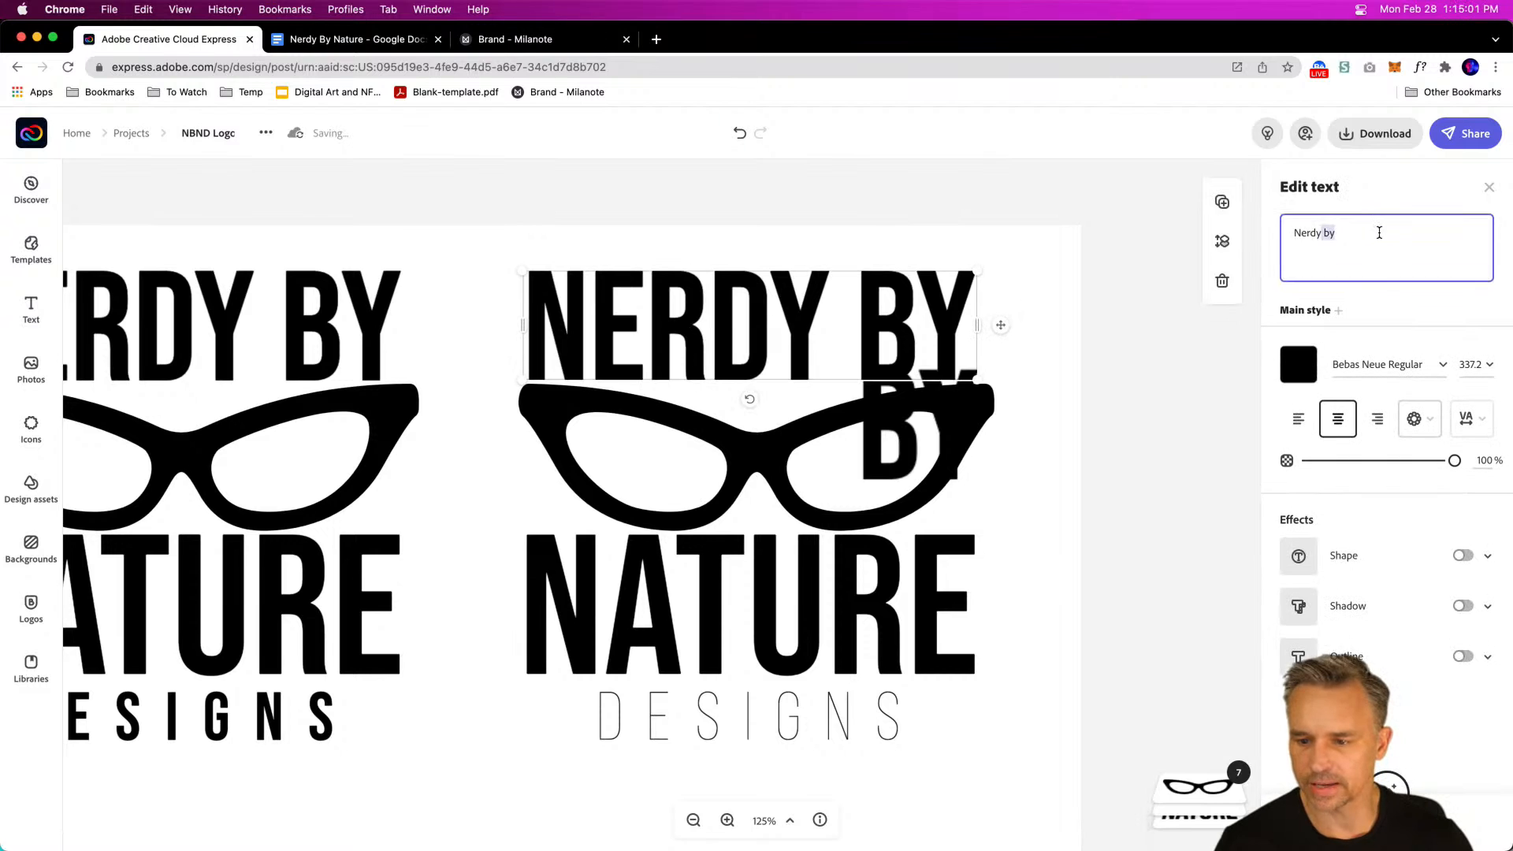
key(BackSpace)
click(654, 255)
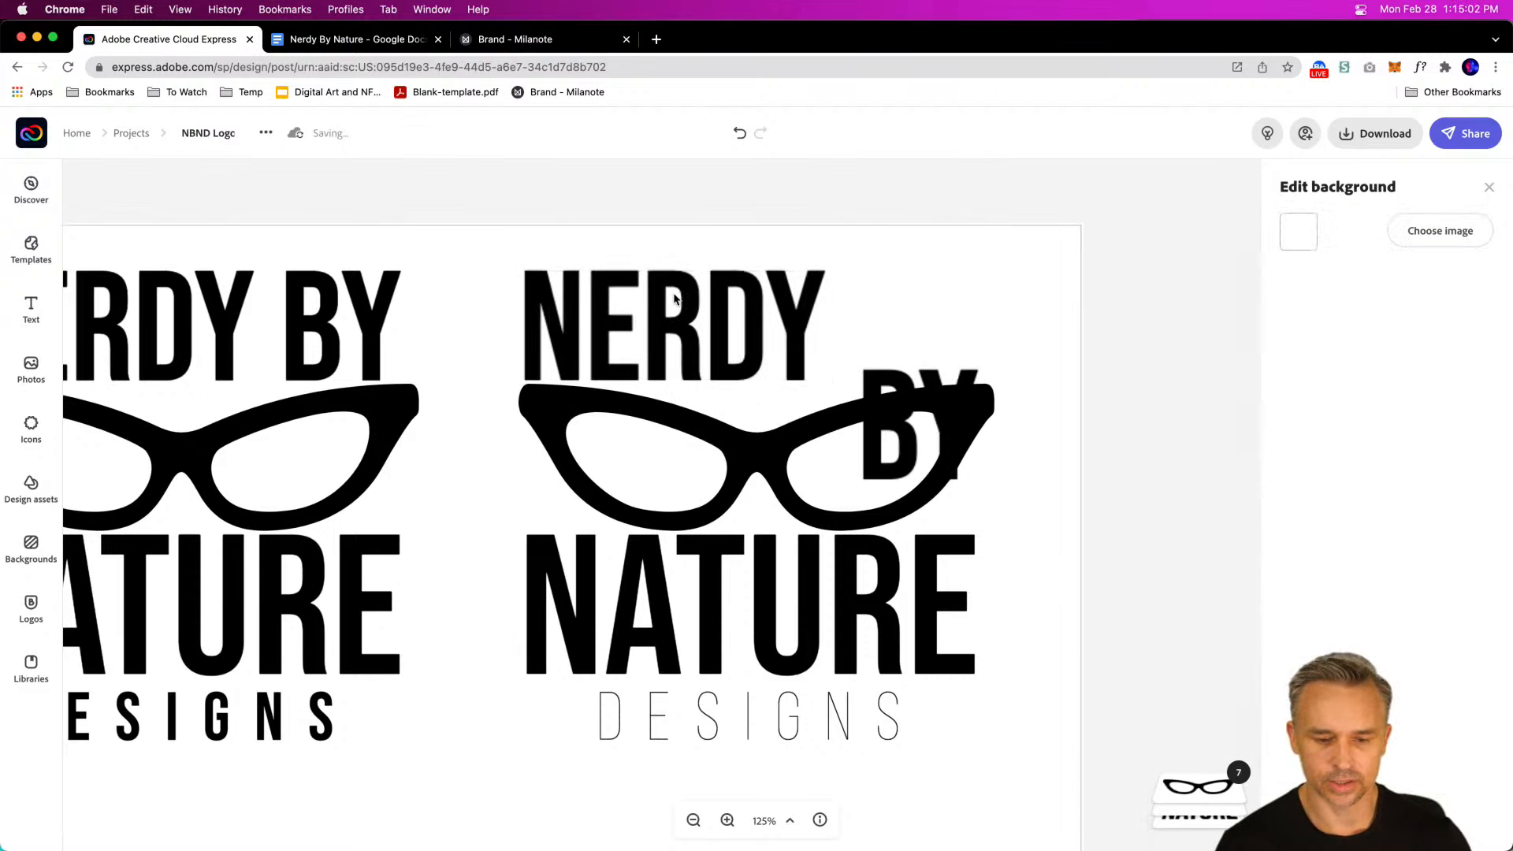
click(891, 396)
click(888, 378)
drag(889, 378, 527, 441)
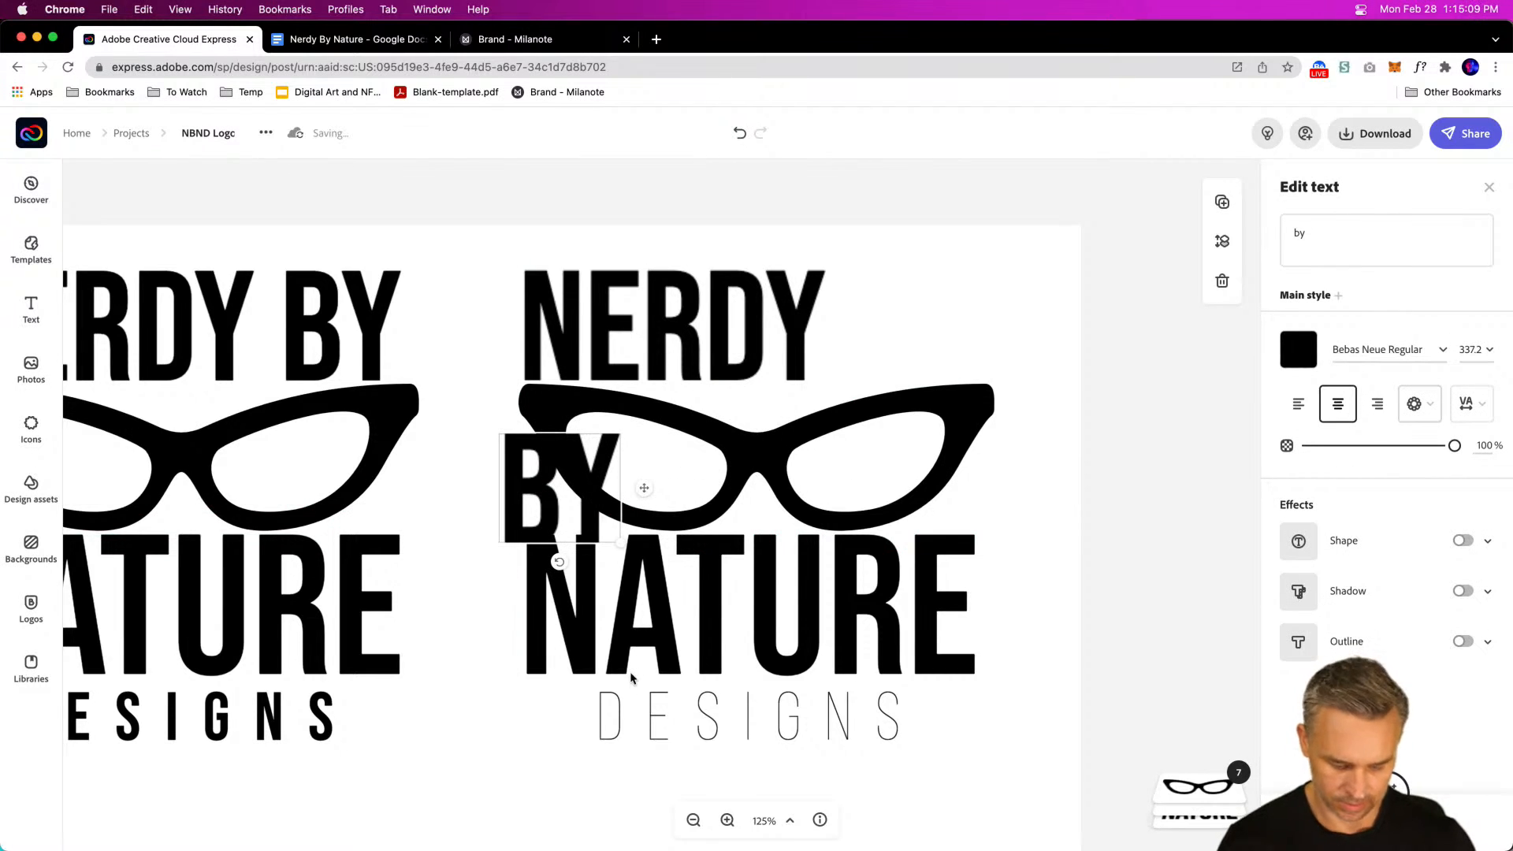
Step: Shift the left-hand logo group toward the page's upper-left corner and scale it down to about three quarters of its size
key(super+minus)
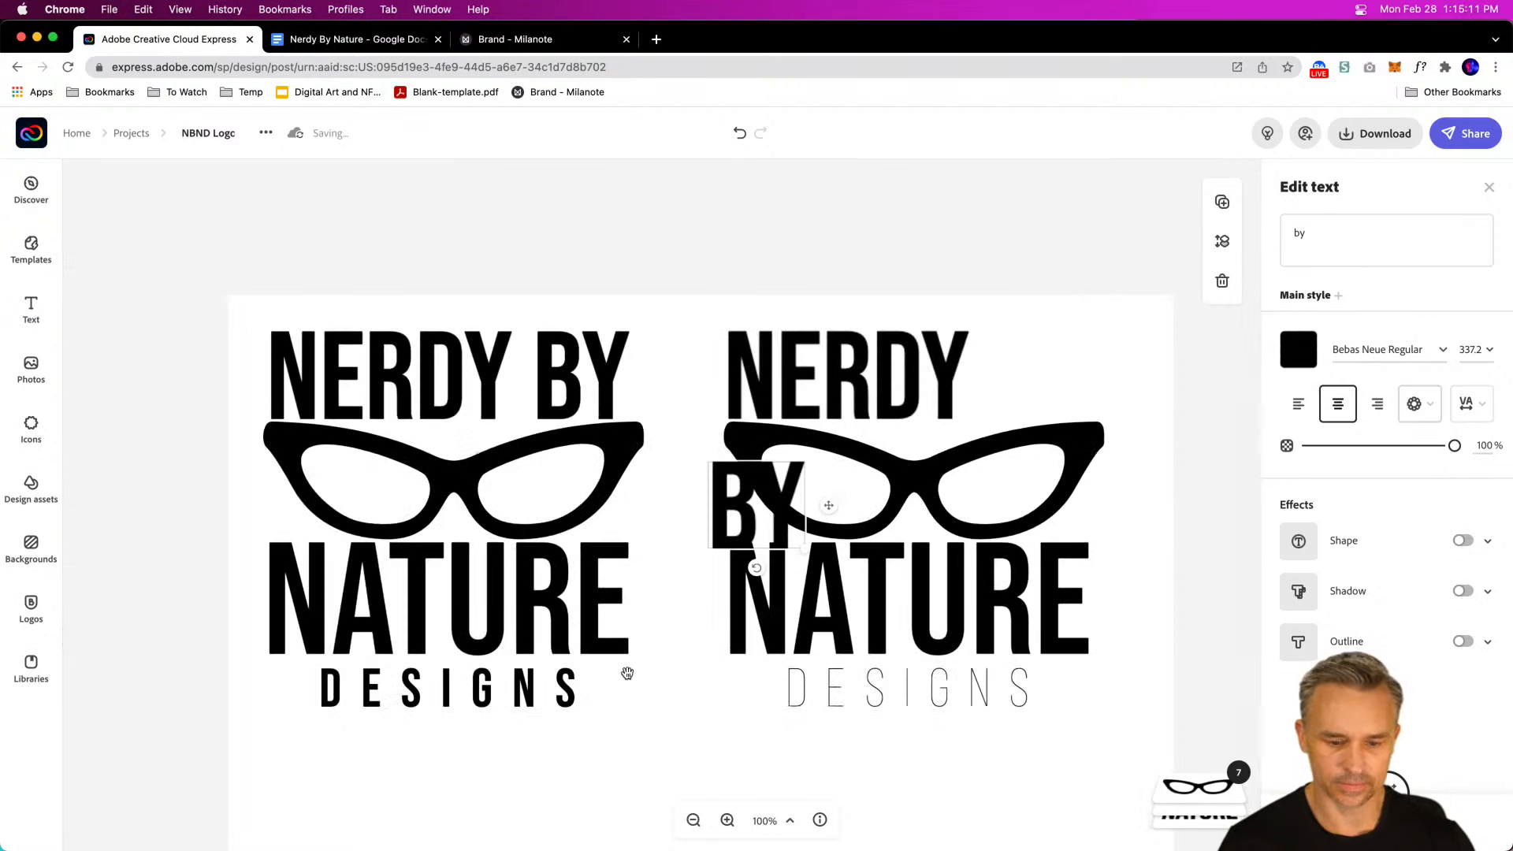
scroll(626, 673, down, 4)
drag(644, 616, 584, 599)
drag(597, 190, 201, 611)
drag(601, 589, 514, 506)
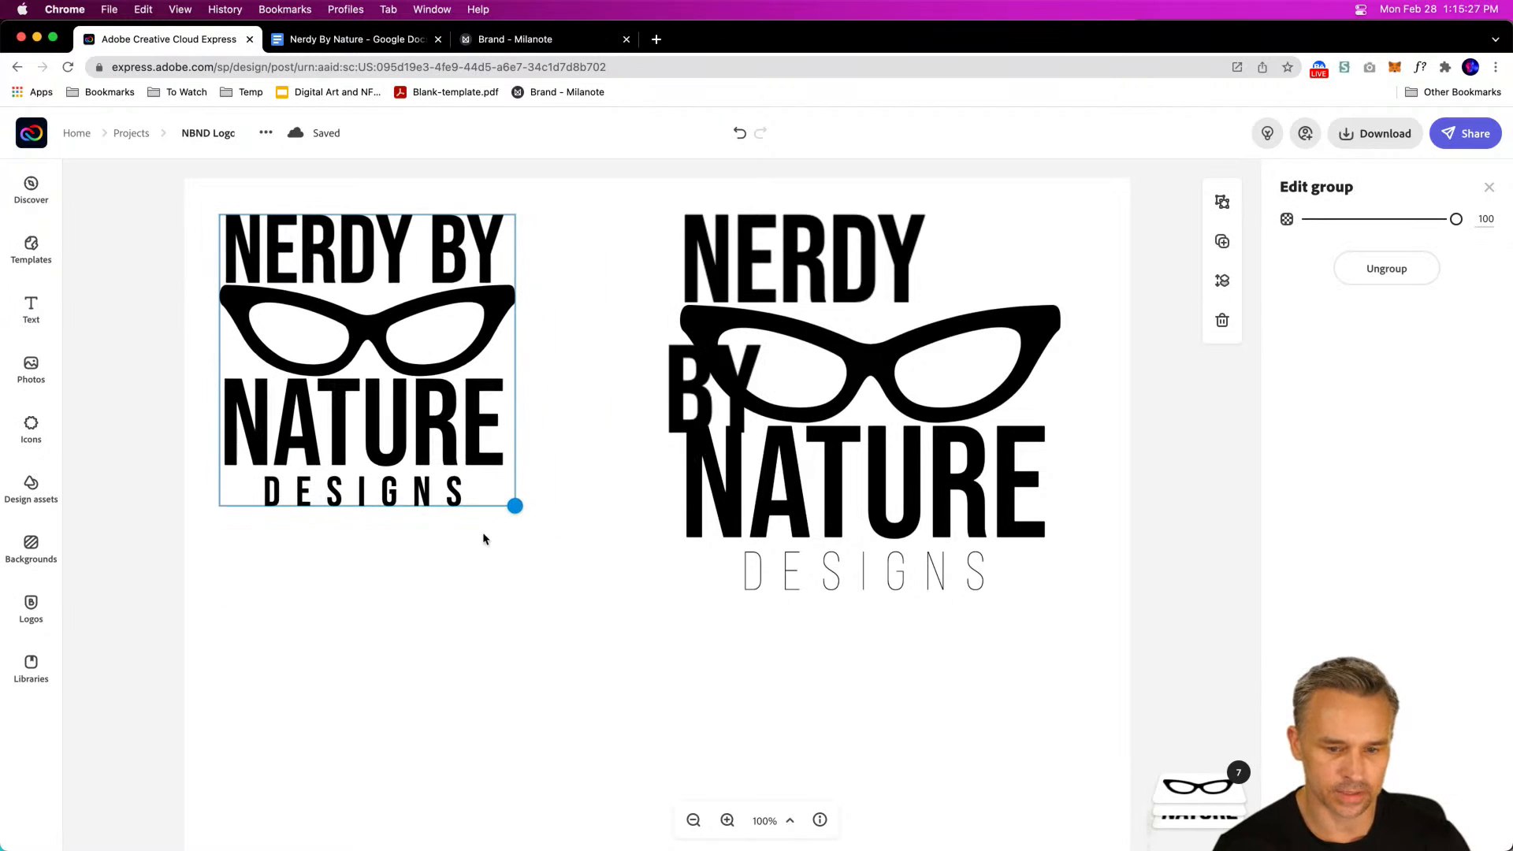
click(639, 213)
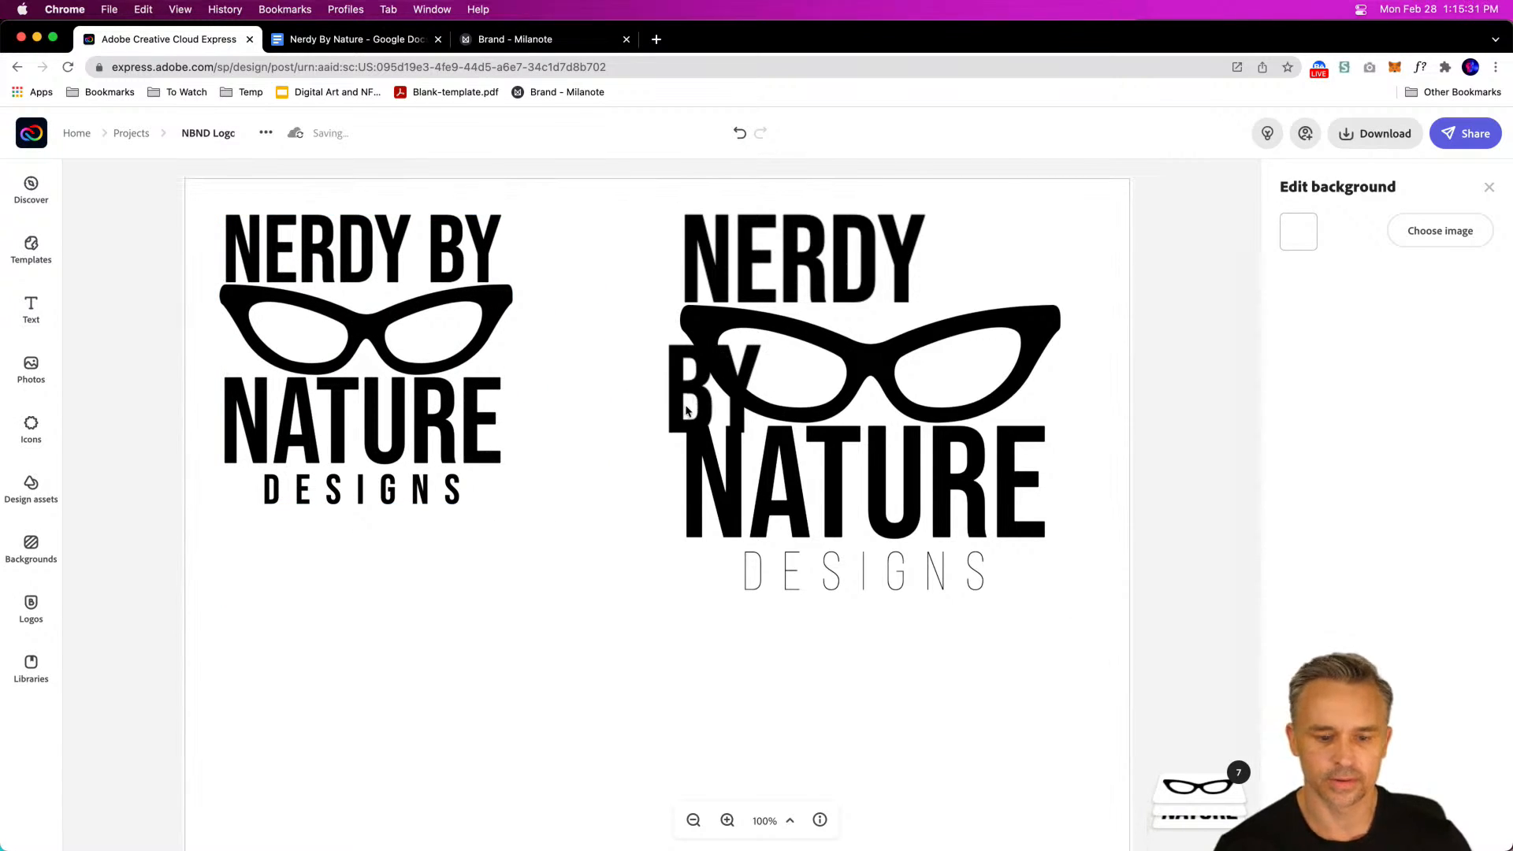
Step: Spread the right-hand logo vertically by lowering "designs" and "Nature", and place "by" below the glasses at the start of "Nature"
click(714, 403)
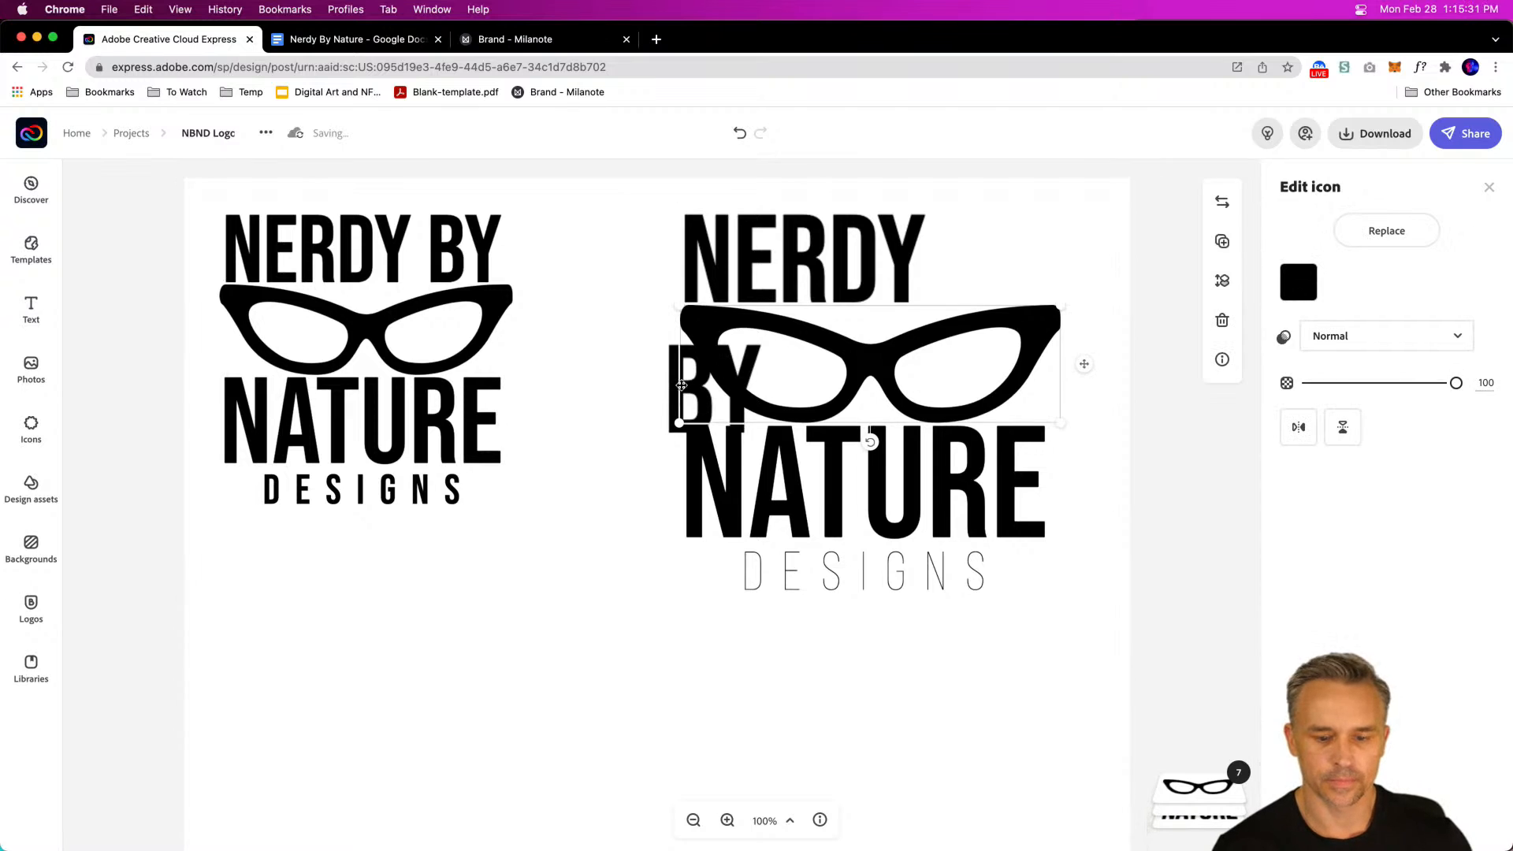
click(788, 573)
drag(788, 573, 786, 664)
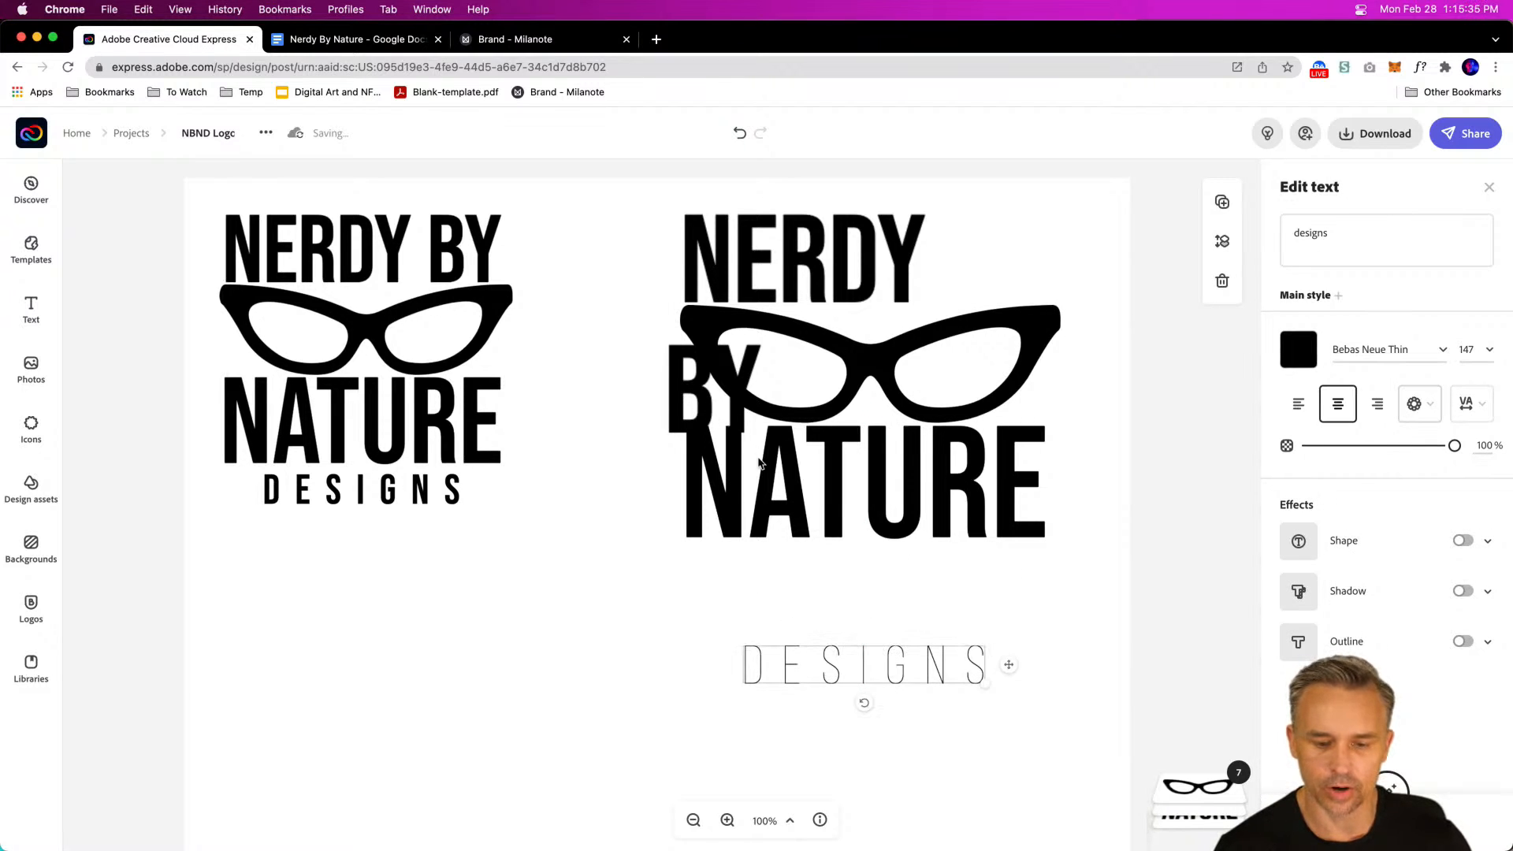
drag(773, 458, 766, 526)
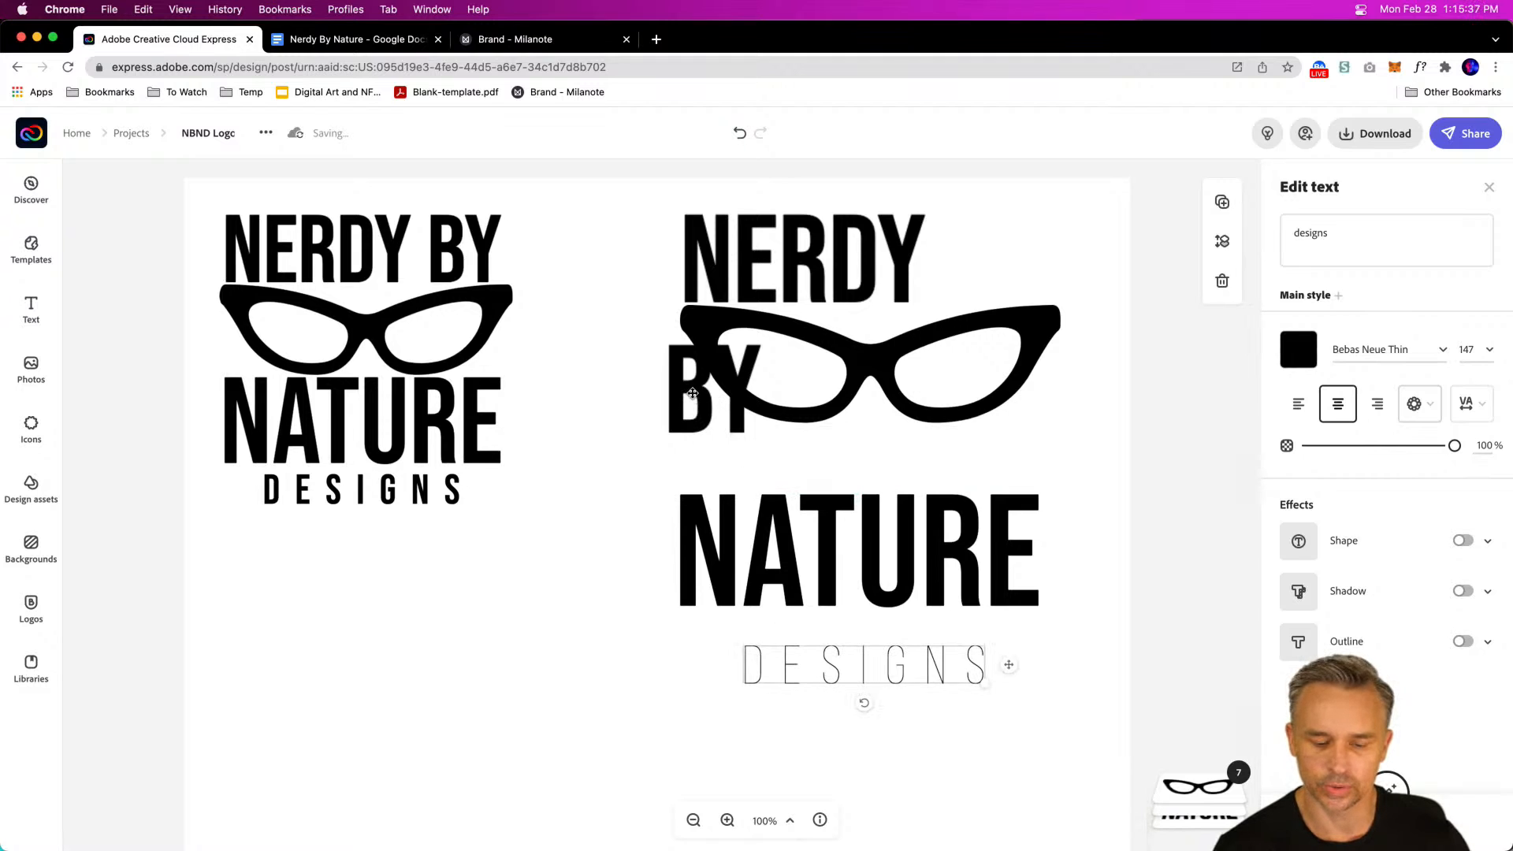
click(714, 403)
drag(709, 414, 633, 483)
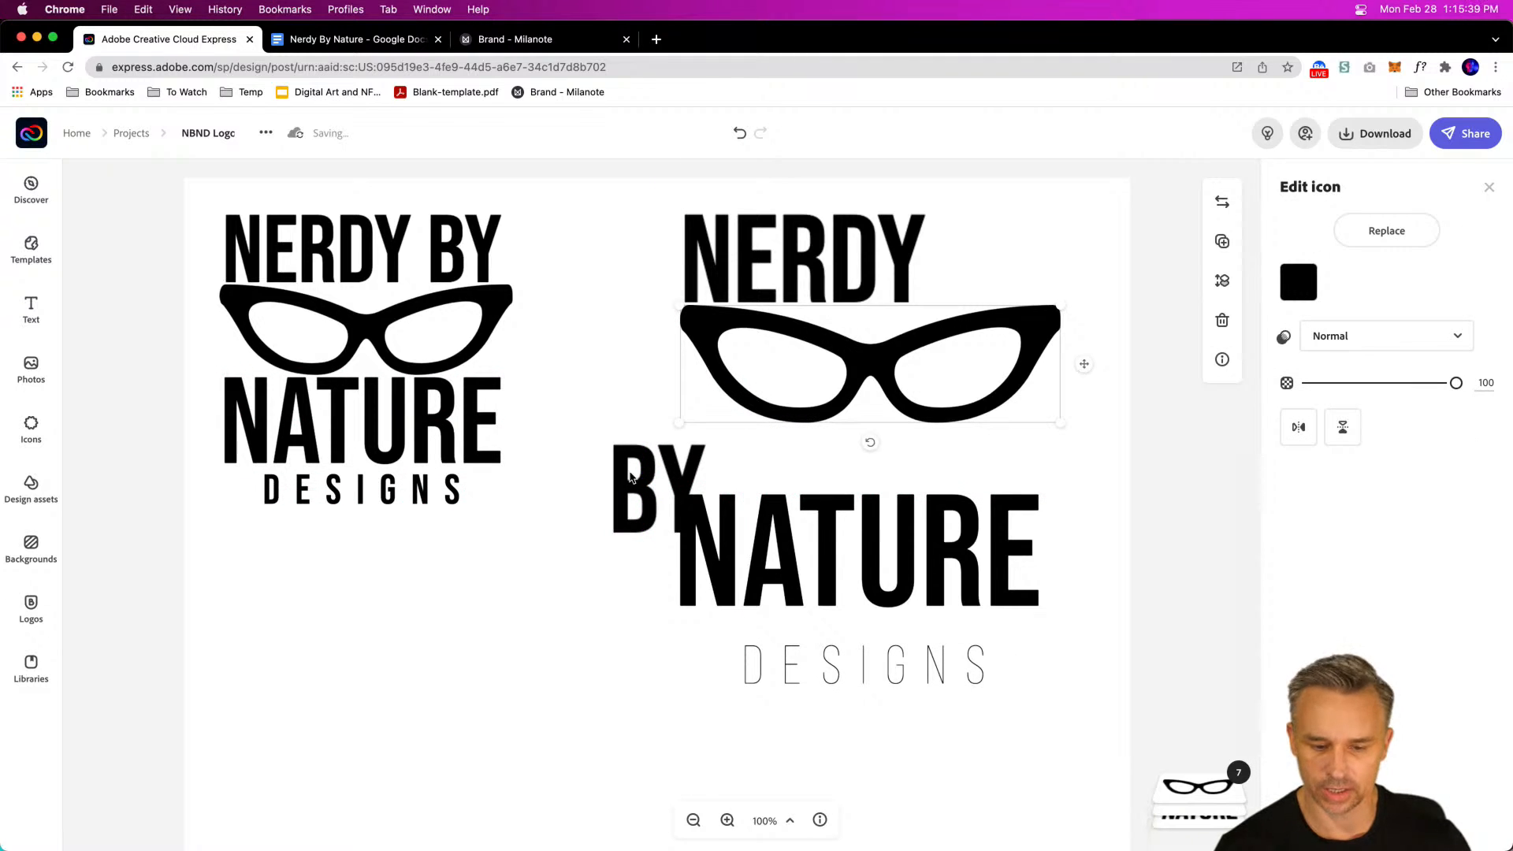
Step: Set the "by" line of the right-hand logo to Bebas Neue Thin
click(636, 472)
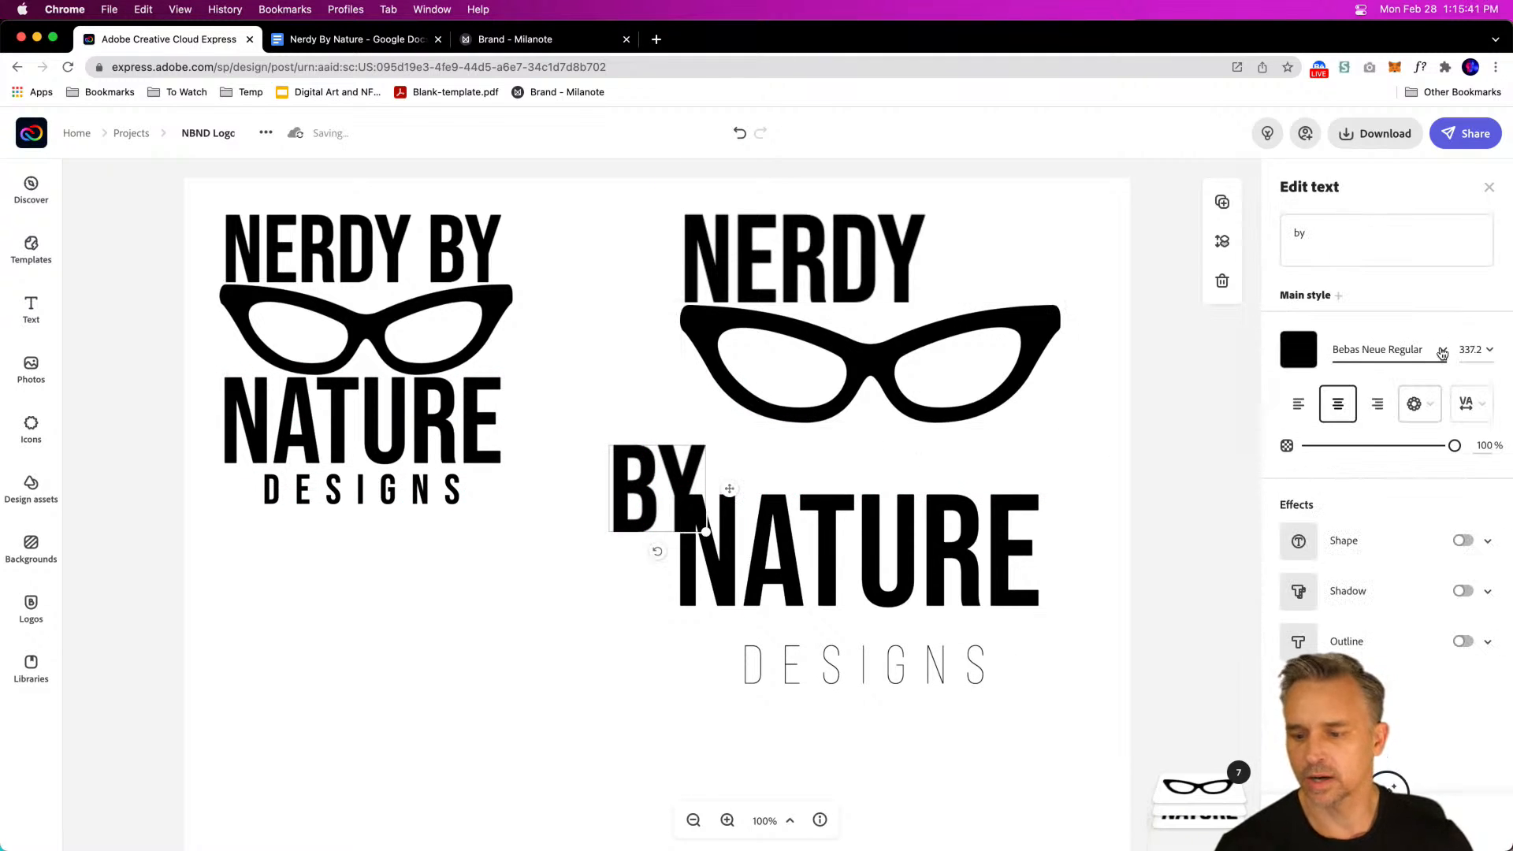
click(1410, 352)
click(1192, 500)
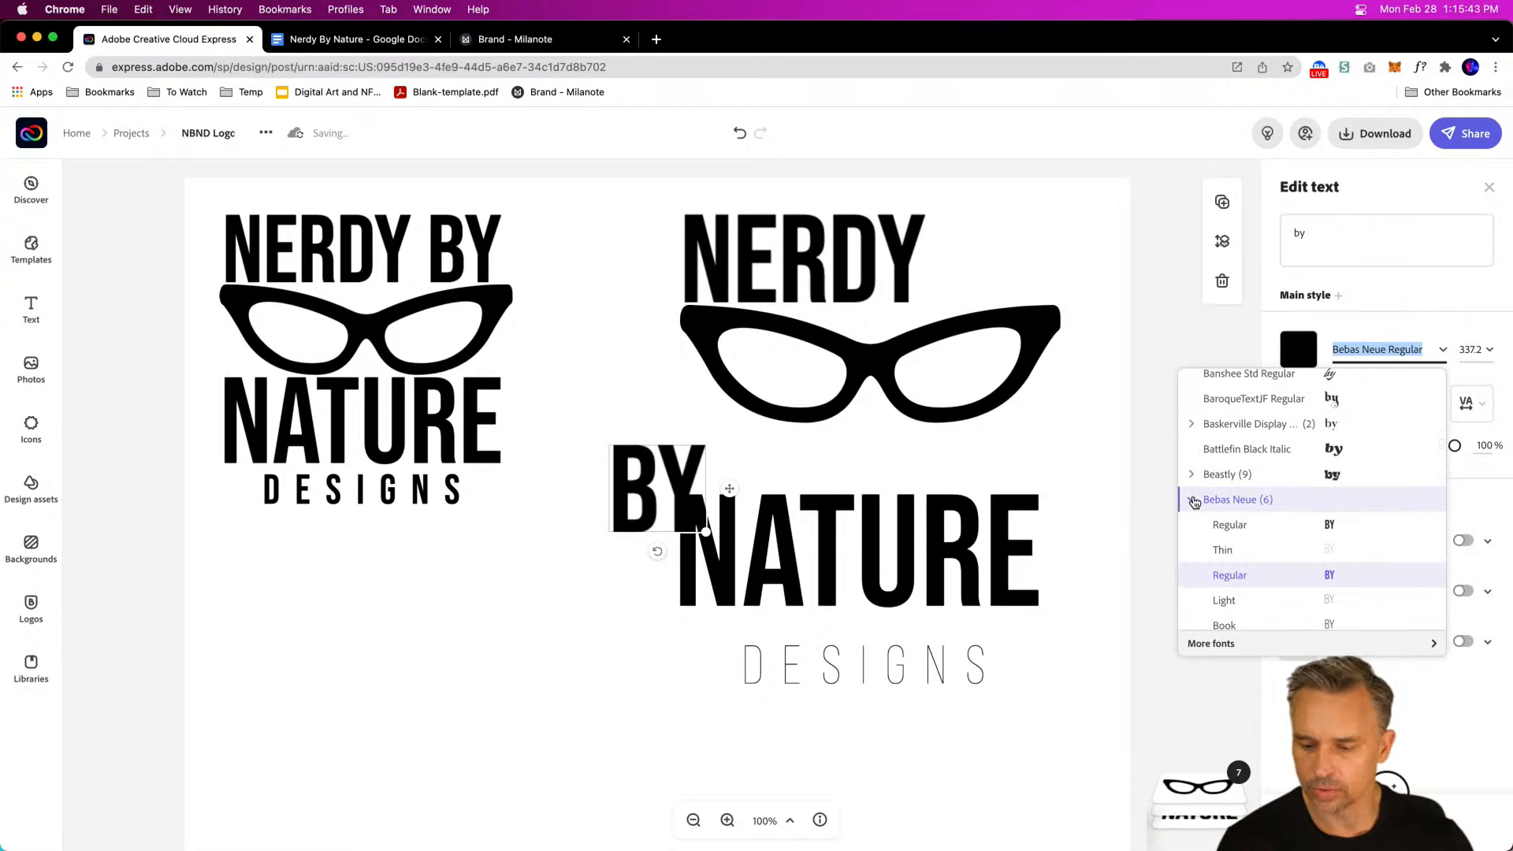
scroll(1200, 505, down, 1)
click(1220, 507)
Step: Shrink "by" to size 174.9 centred between the glasses and "Nature", and centre "Nerdy" above the glasses
drag(649, 500, 866, 451)
drag(807, 258, 861, 267)
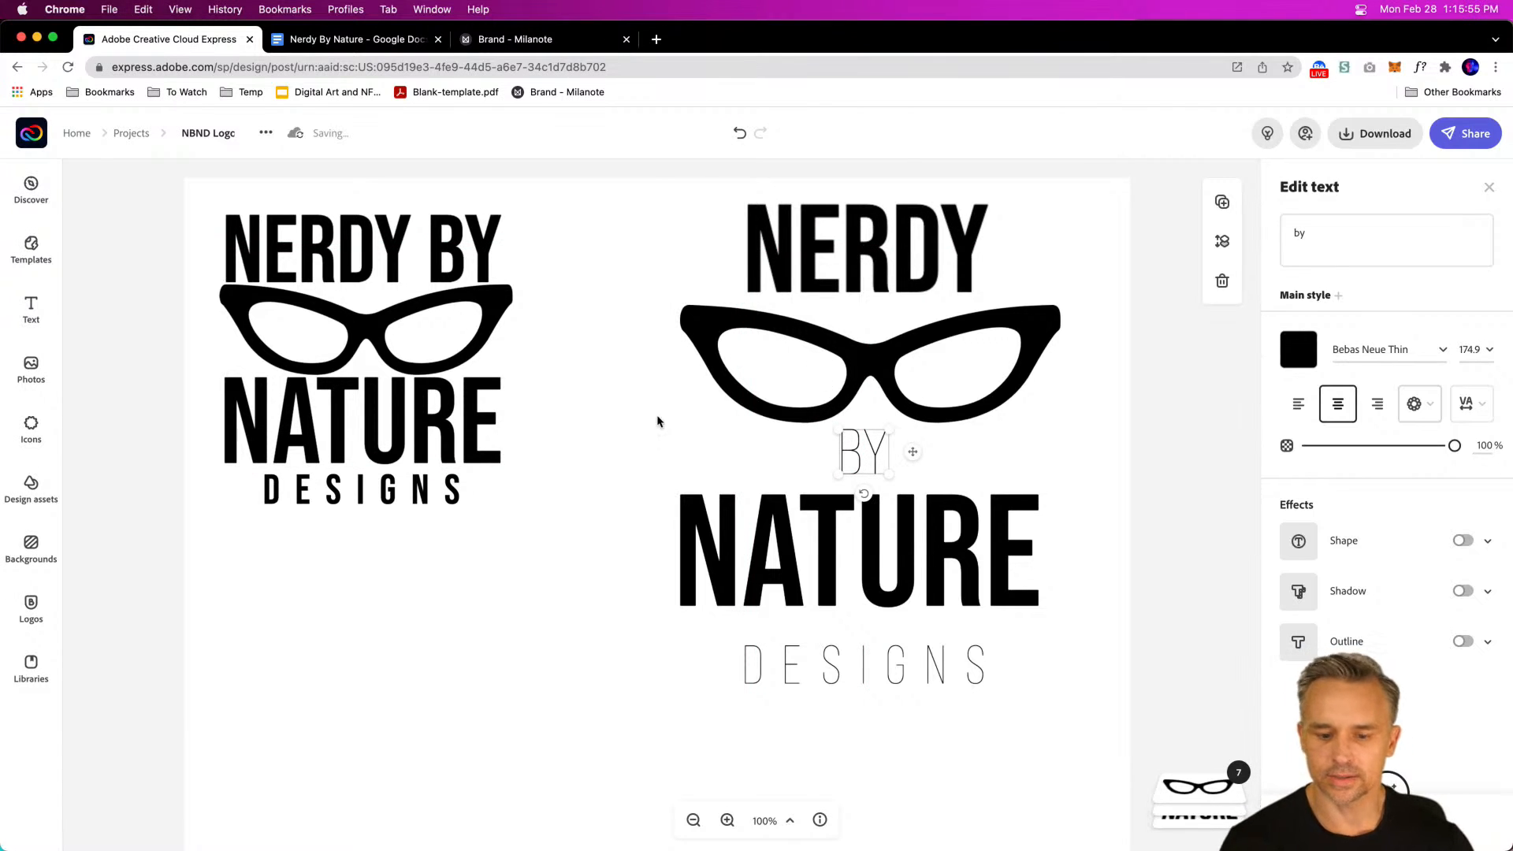
click(590, 548)
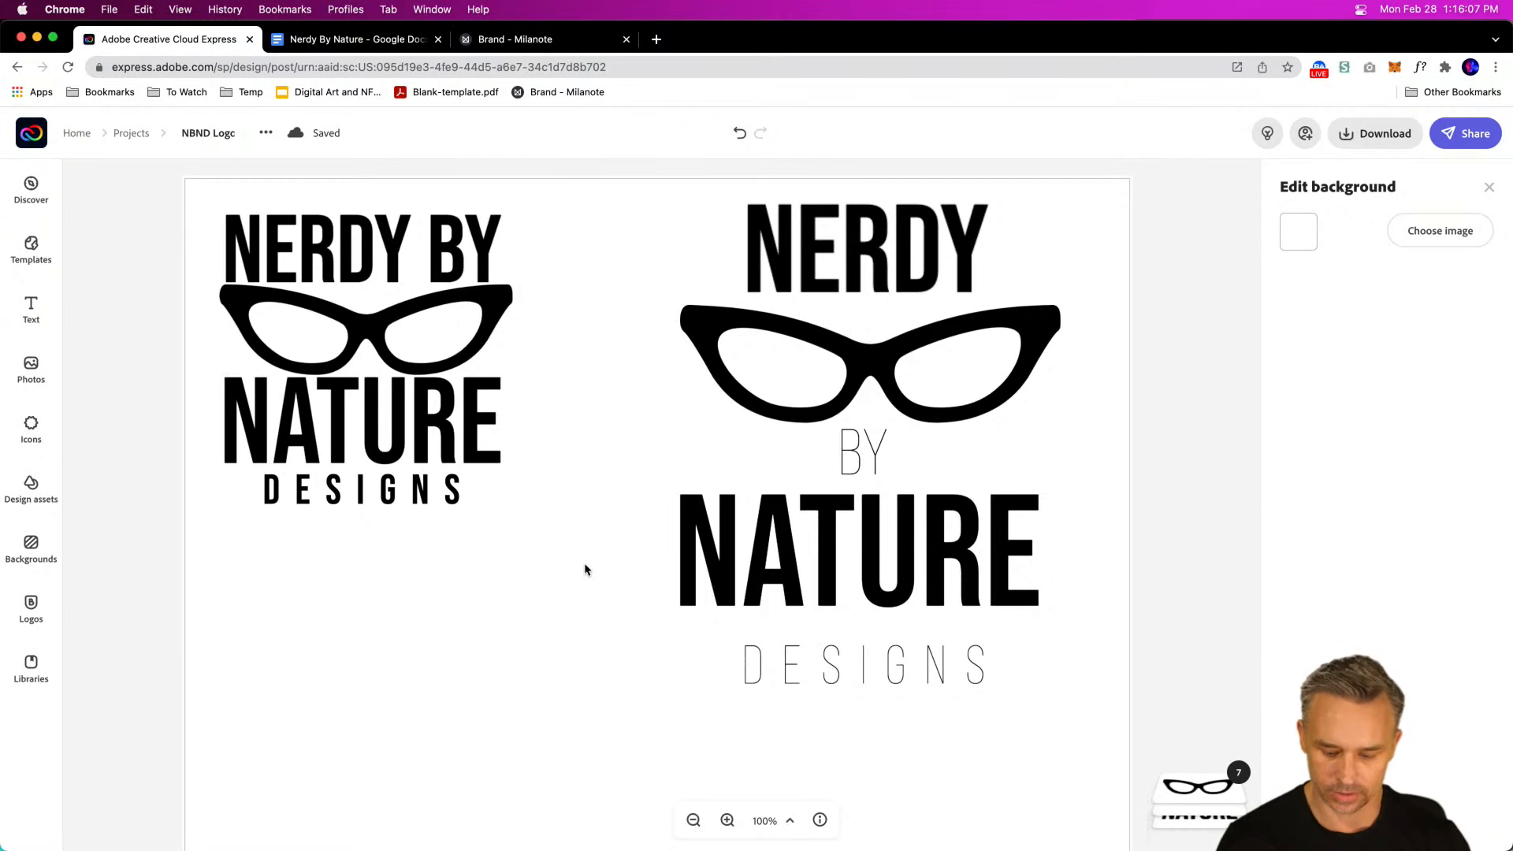
Step: Set the "by" line of the right-hand logo to Bebas Neue Regular
scroll(584, 563, down, 8)
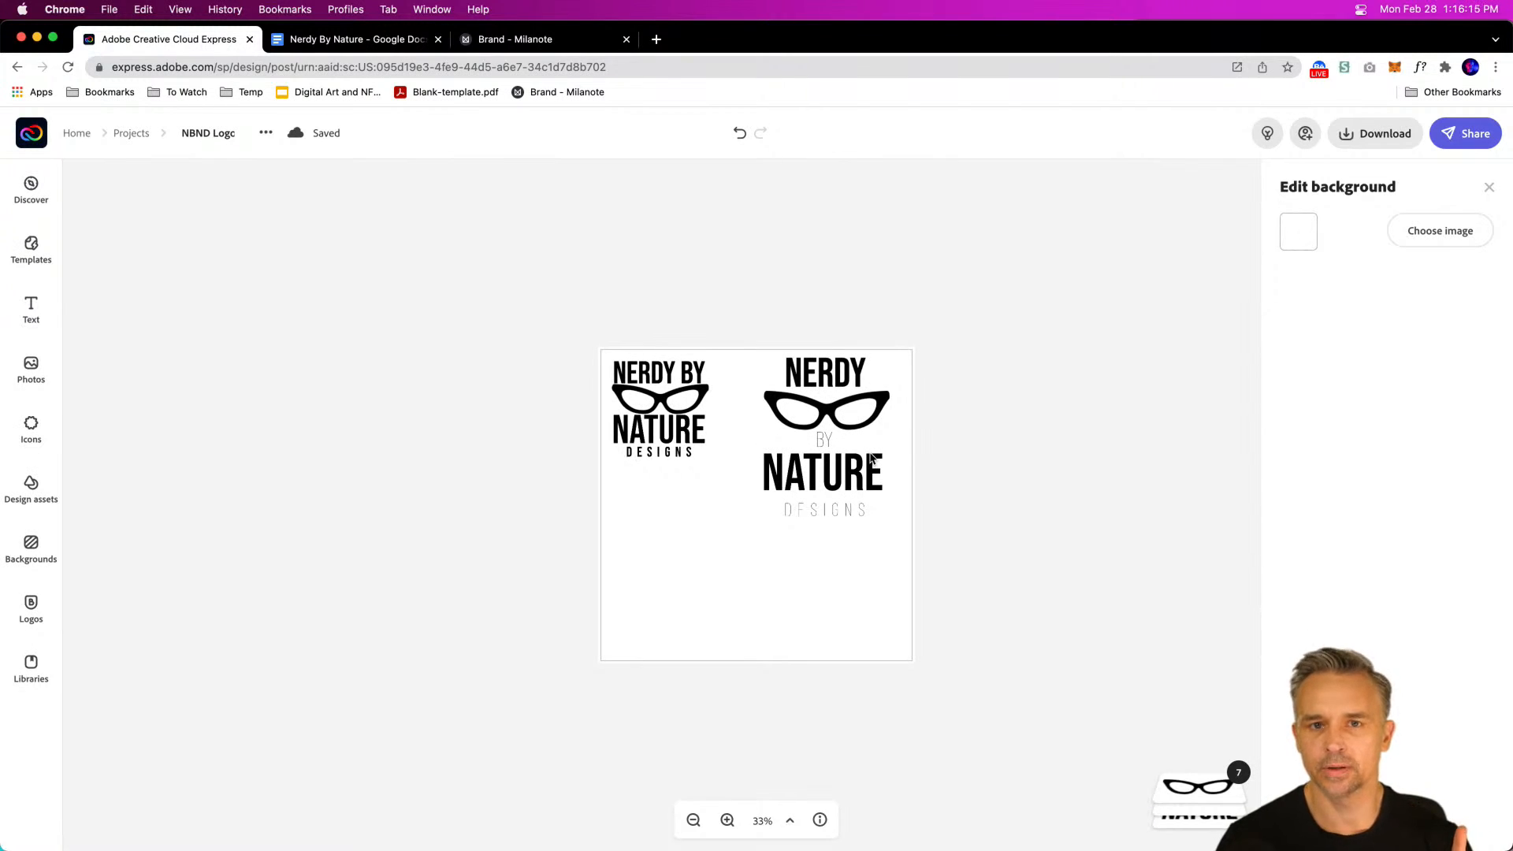
scroll(871, 458, up, 8)
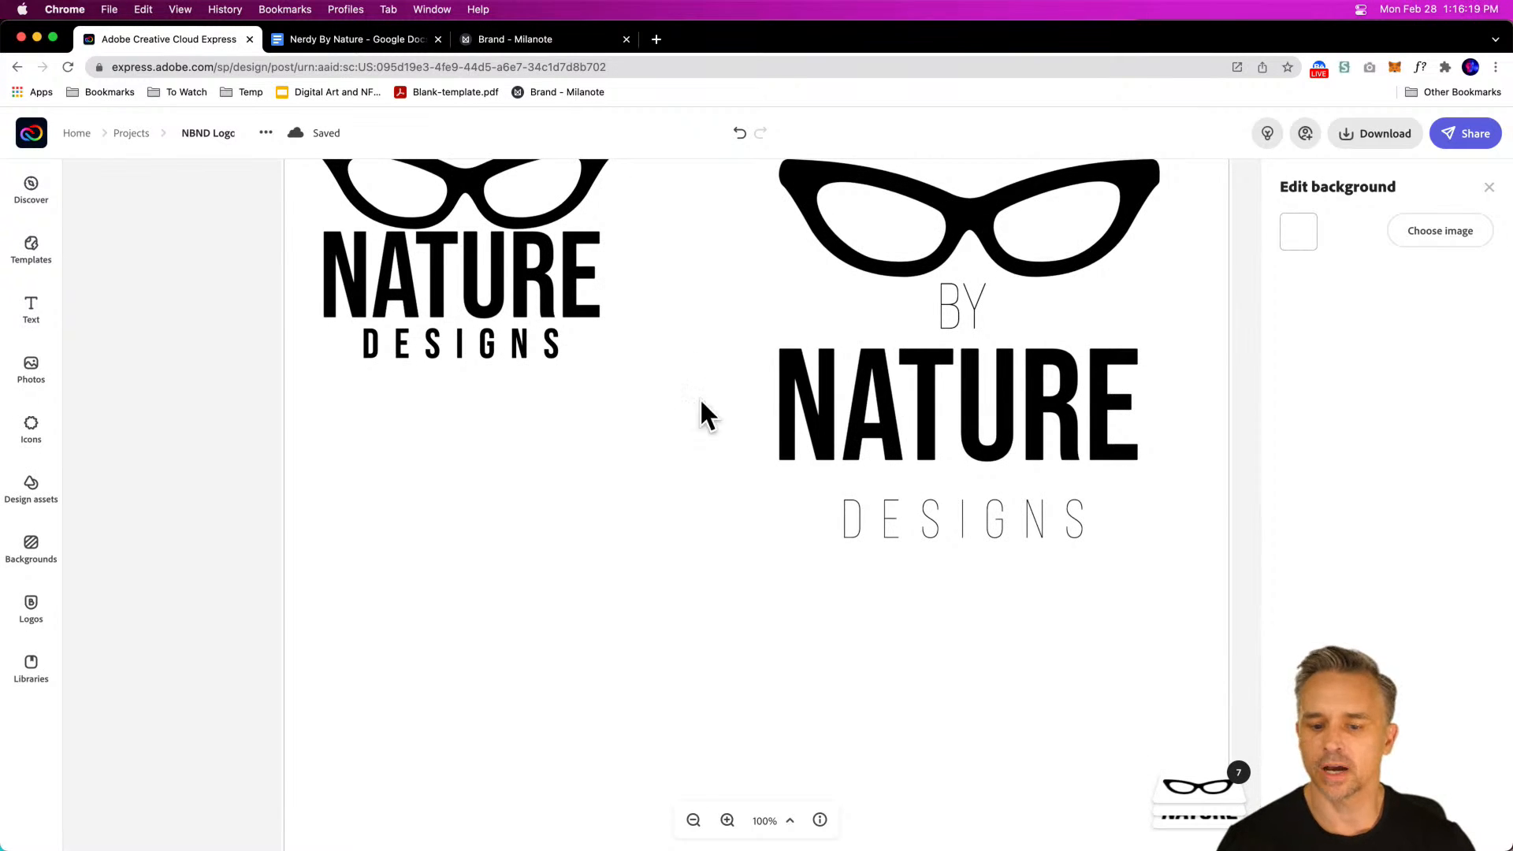
scroll(647, 473, up, 3)
scroll(646, 473, left, 2)
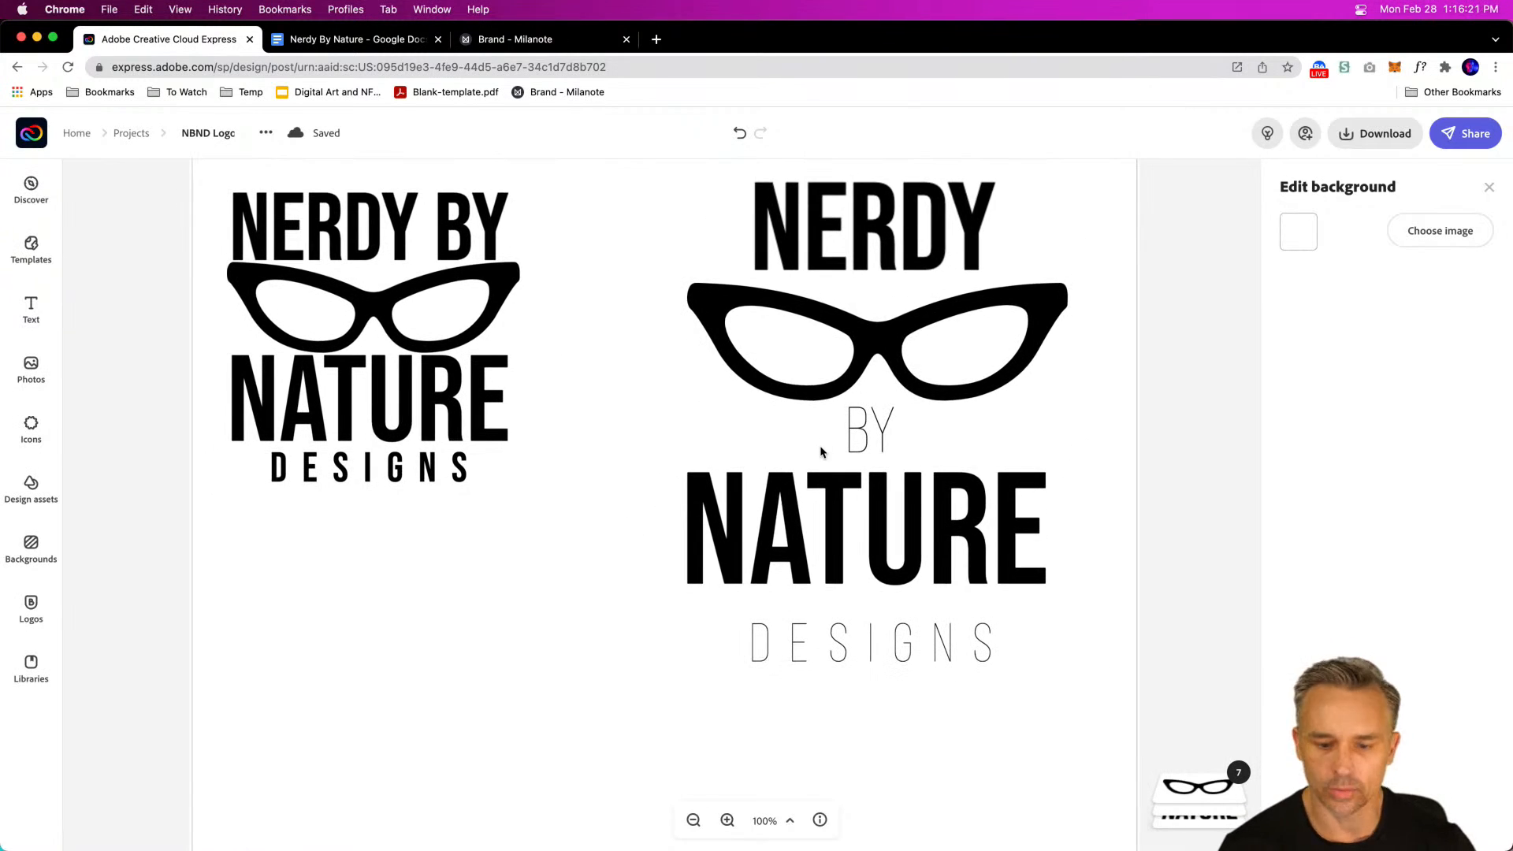
click(861, 435)
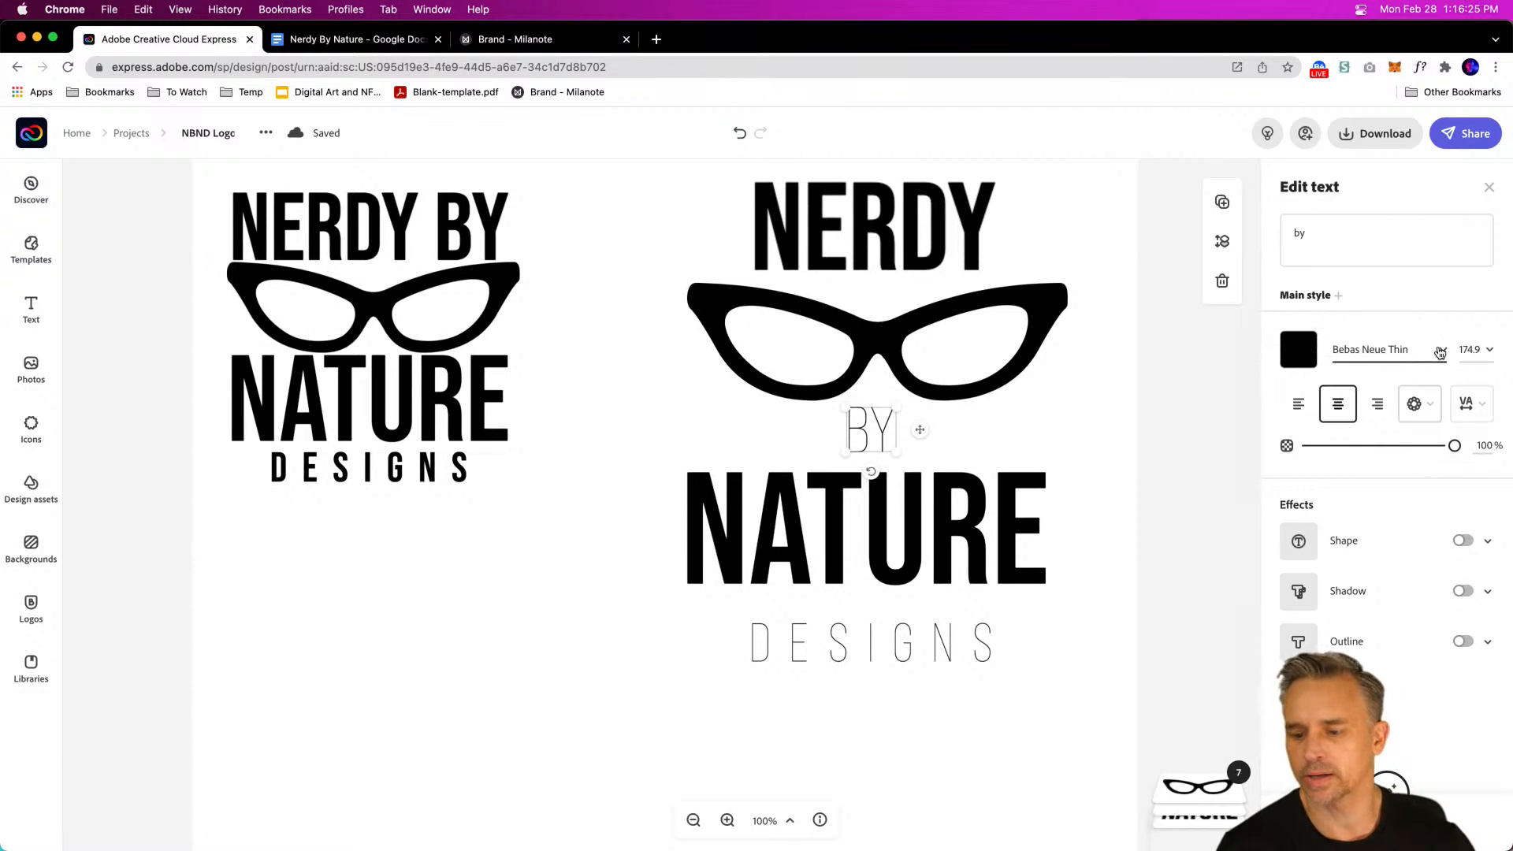
click(1440, 352)
click(1193, 501)
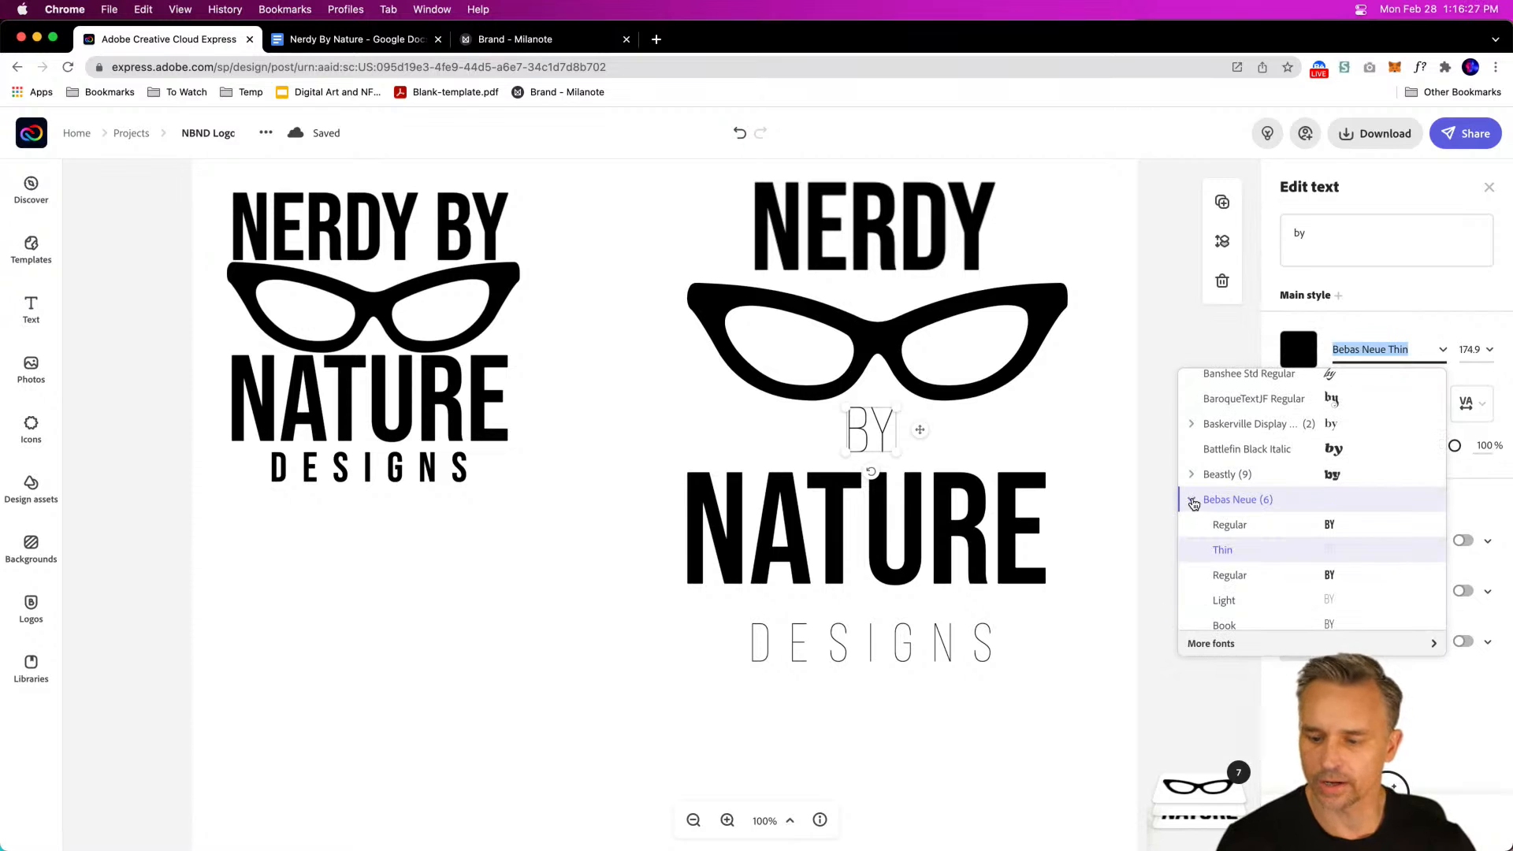
click(1221, 527)
Step: Examine the Bebas Neue weights available for the "designs" line of the right-hand logo
click(769, 647)
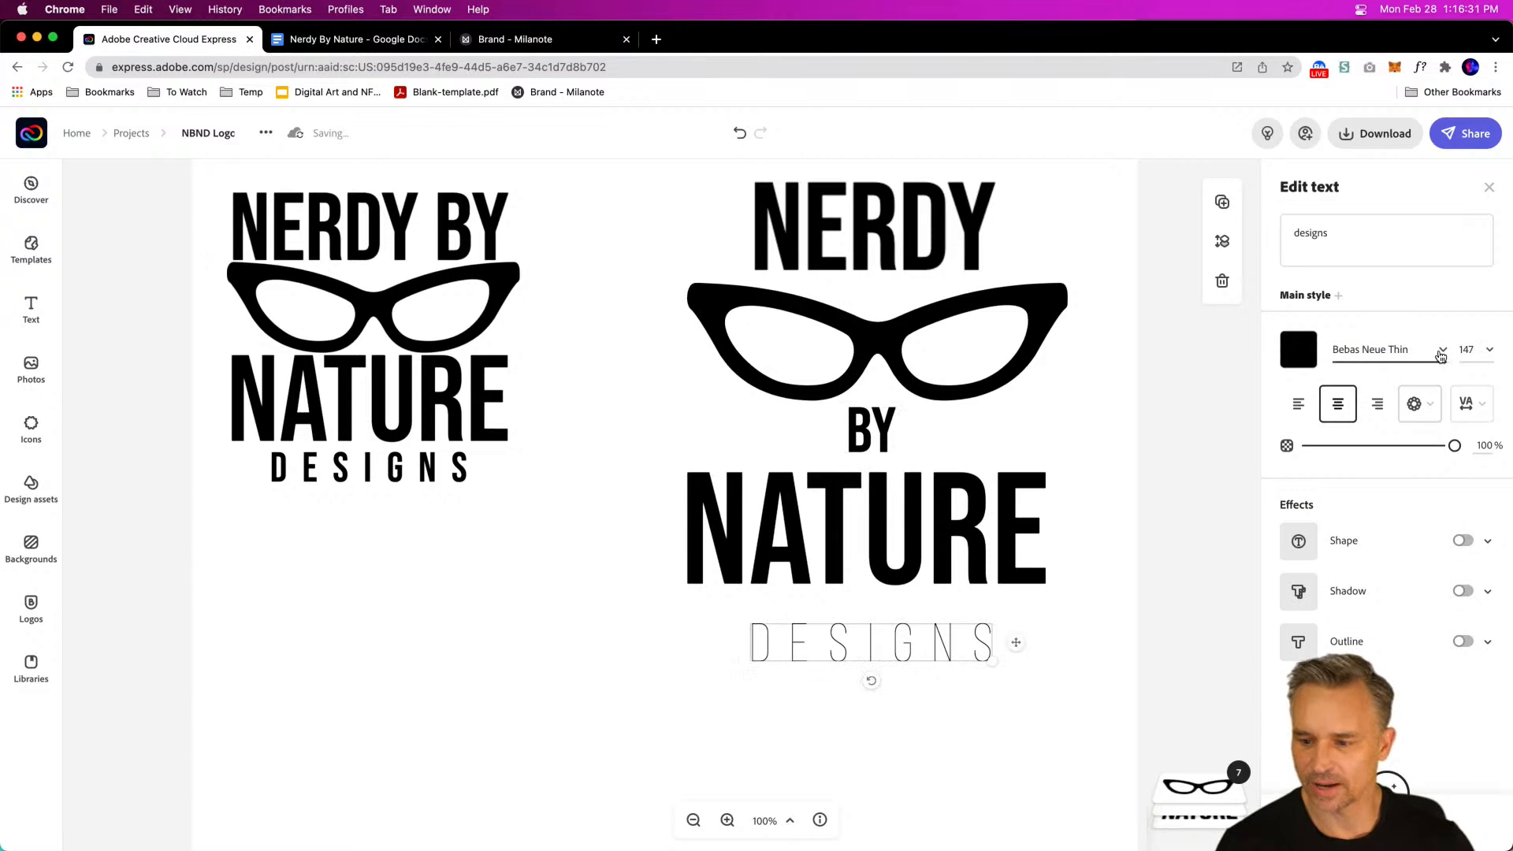
click(1440, 350)
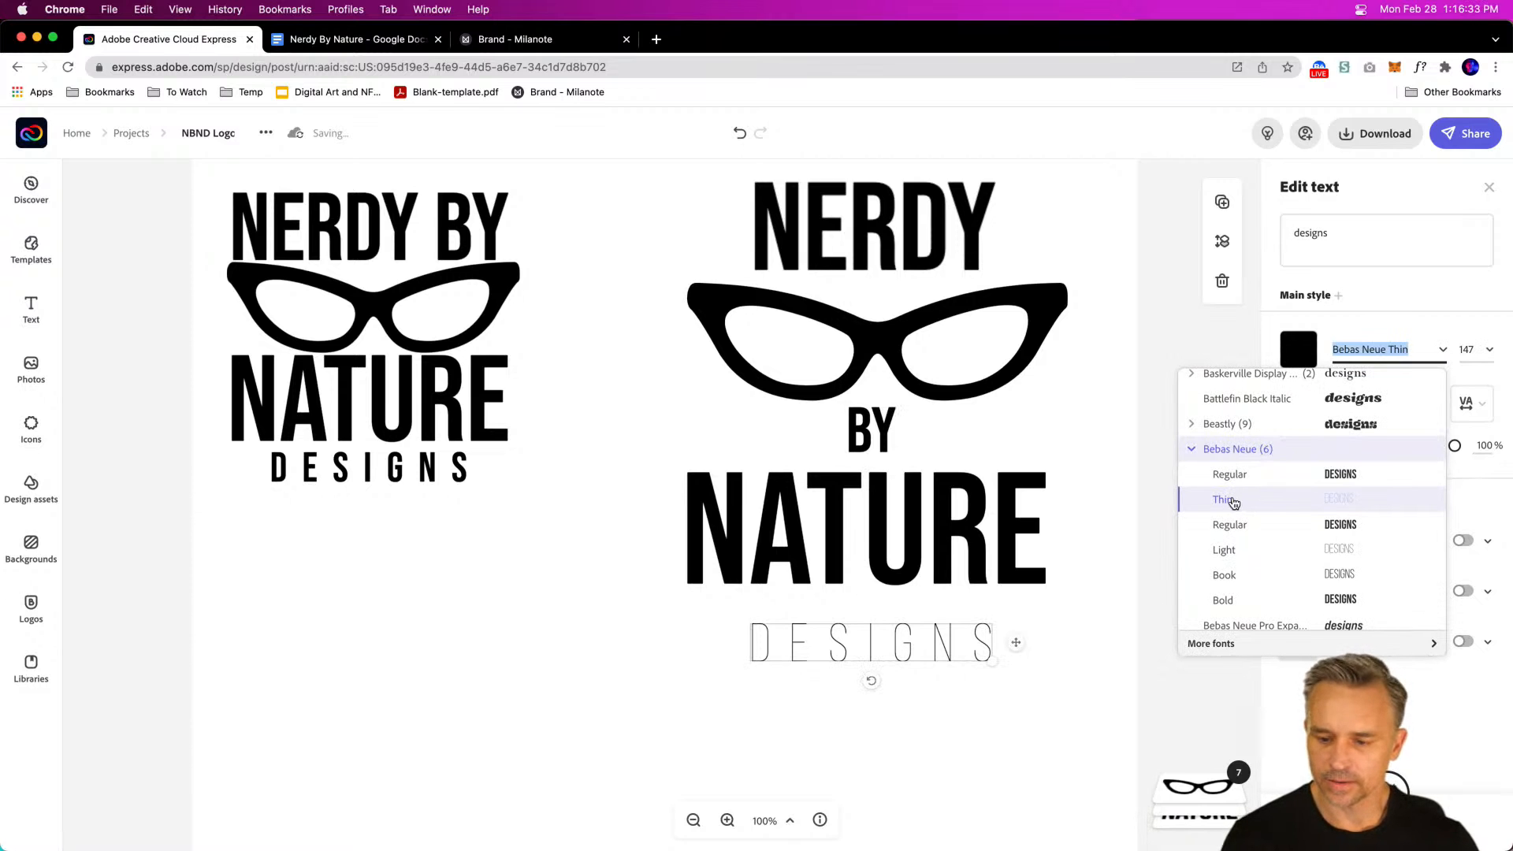
click(584, 620)
scroll(449, 673, down, 5)
scroll(528, 439, up, 5)
click(784, 674)
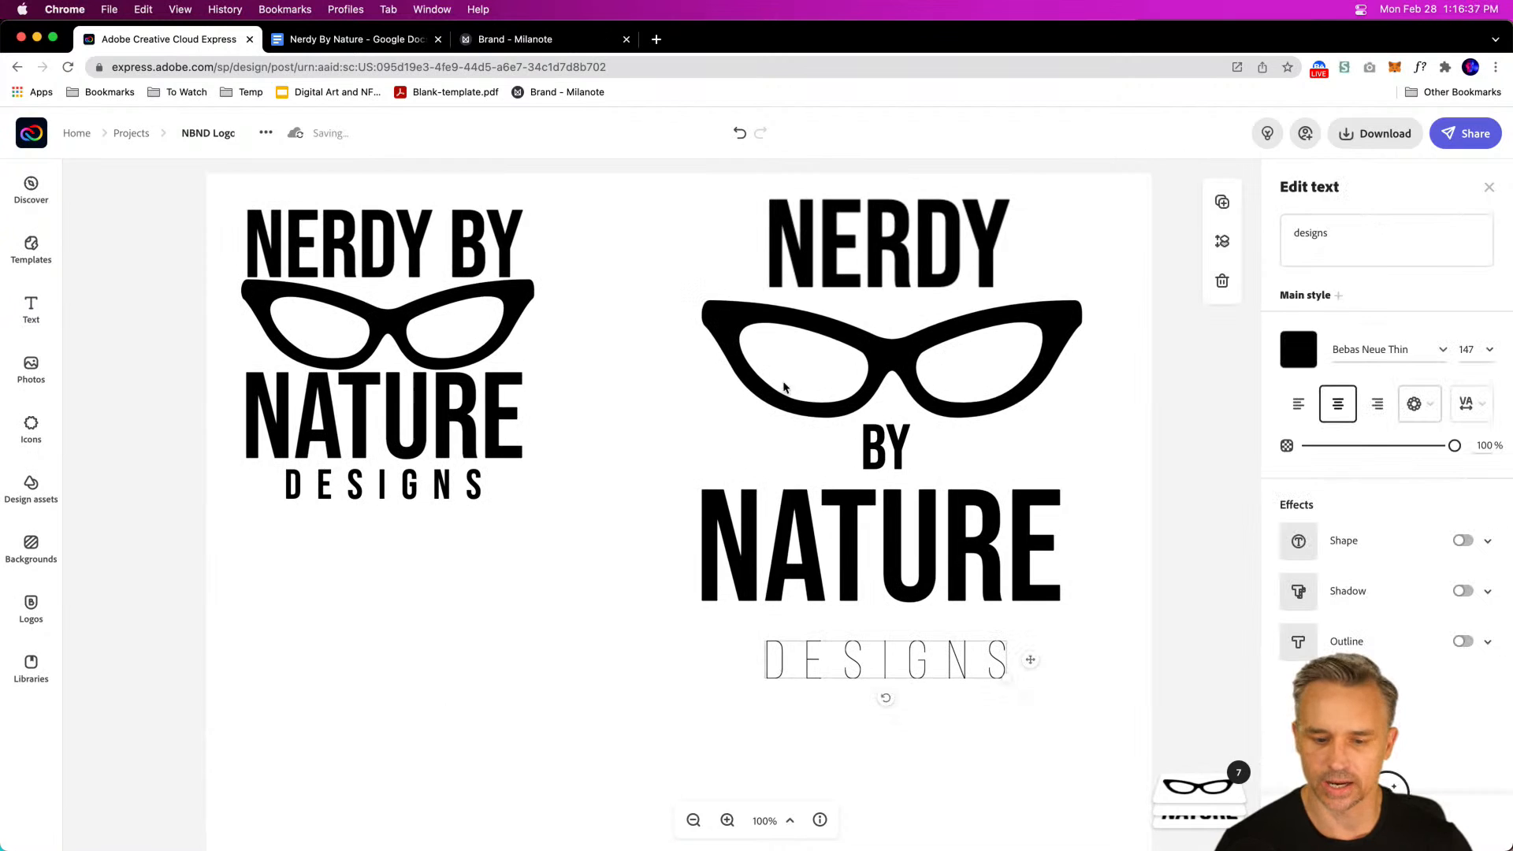
Step: Place "Nerdy" to the left of the right-hand logo's glasses and shrink the glasses to fit beside the word at its height
click(891, 243)
drag(891, 243, 706, 340)
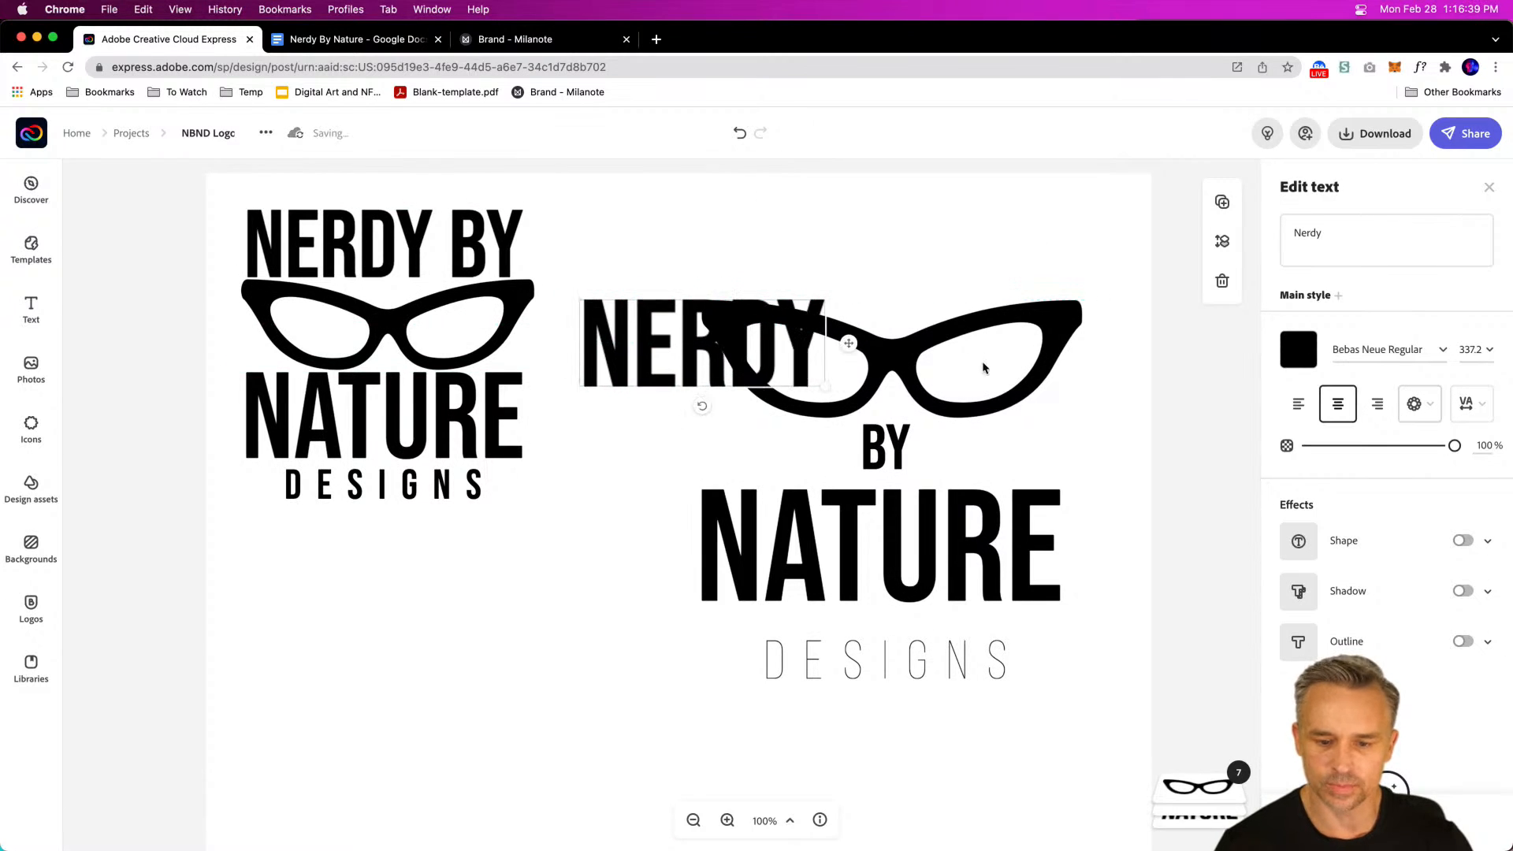
mouse_move(905, 363)
mouse_down()
mouse_move(971, 316)
mouse_move(971, 344)
mouse_move(924, 340)
mouse_up()
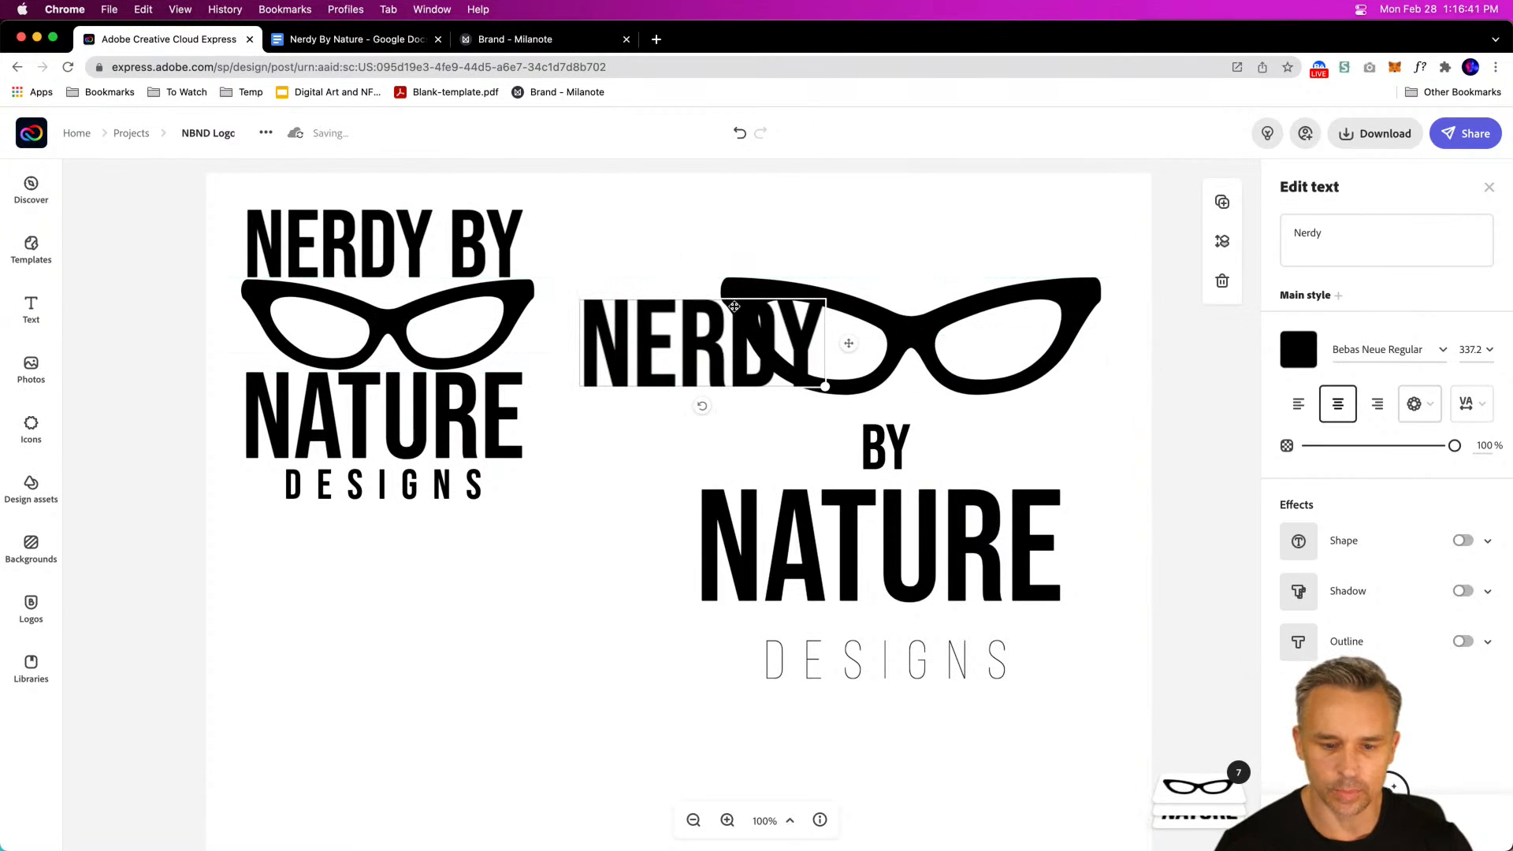
click(922, 332)
drag(726, 276, 861, 315)
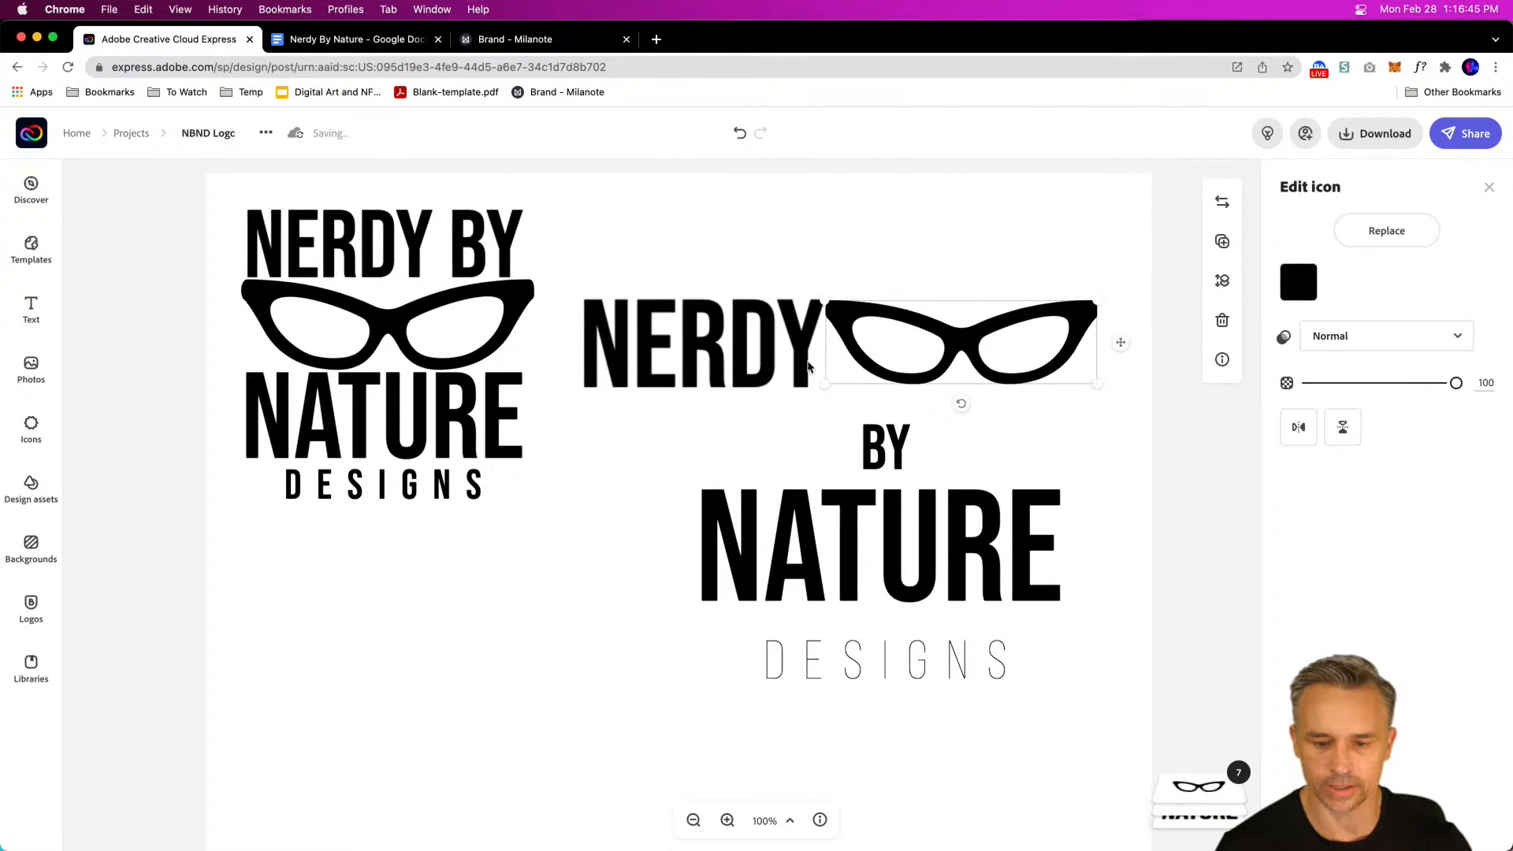
Step: Tuck "by" under the junction of "Nerdy" and the glasses, with "Nature" directly below it and "designs" under the end of "Nature"
drag(875, 465, 838, 405)
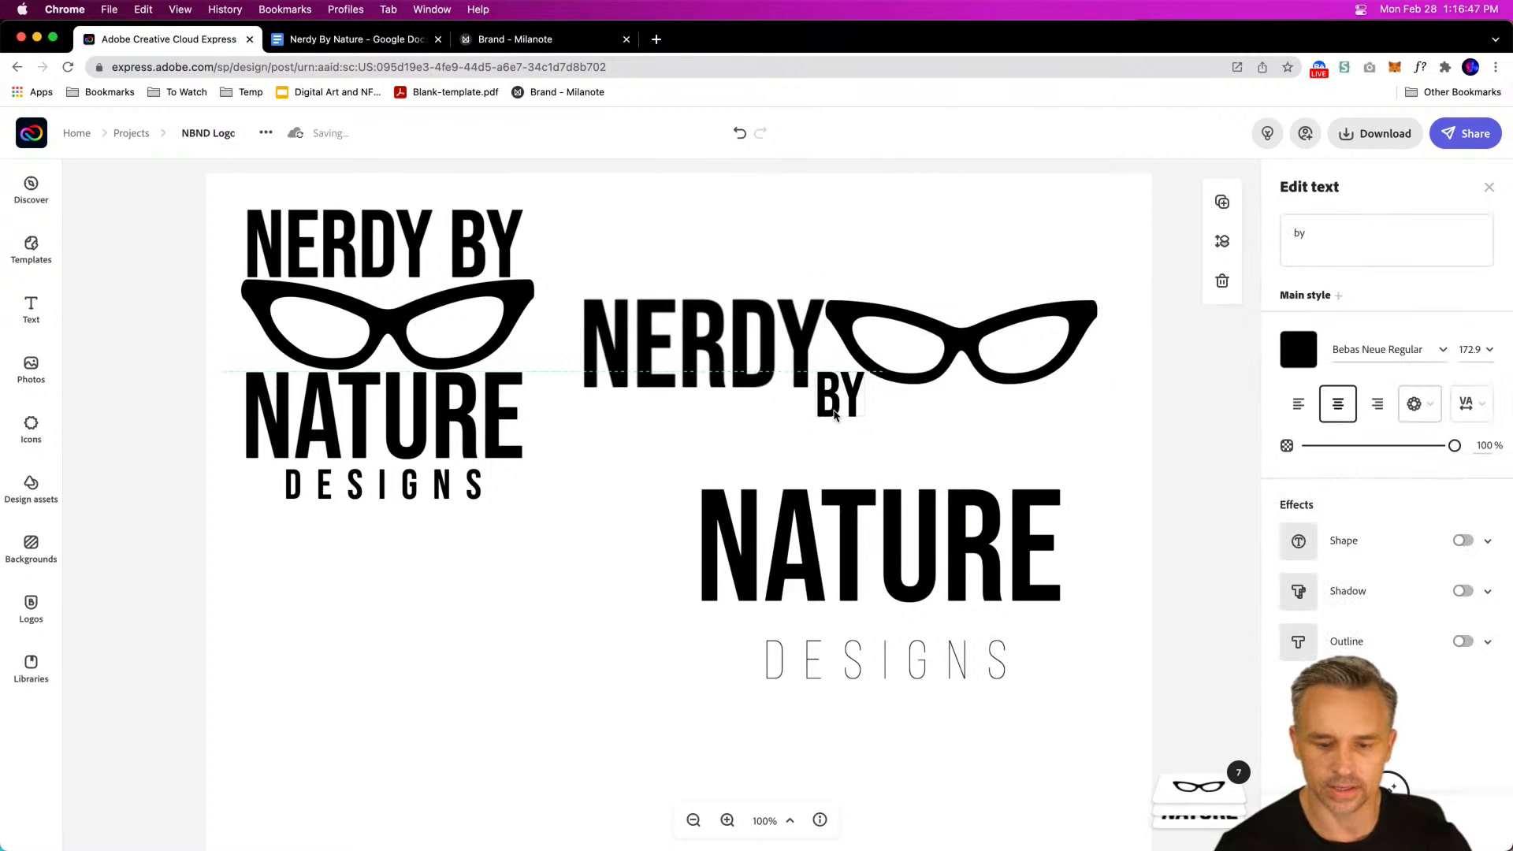
drag(797, 524, 812, 464)
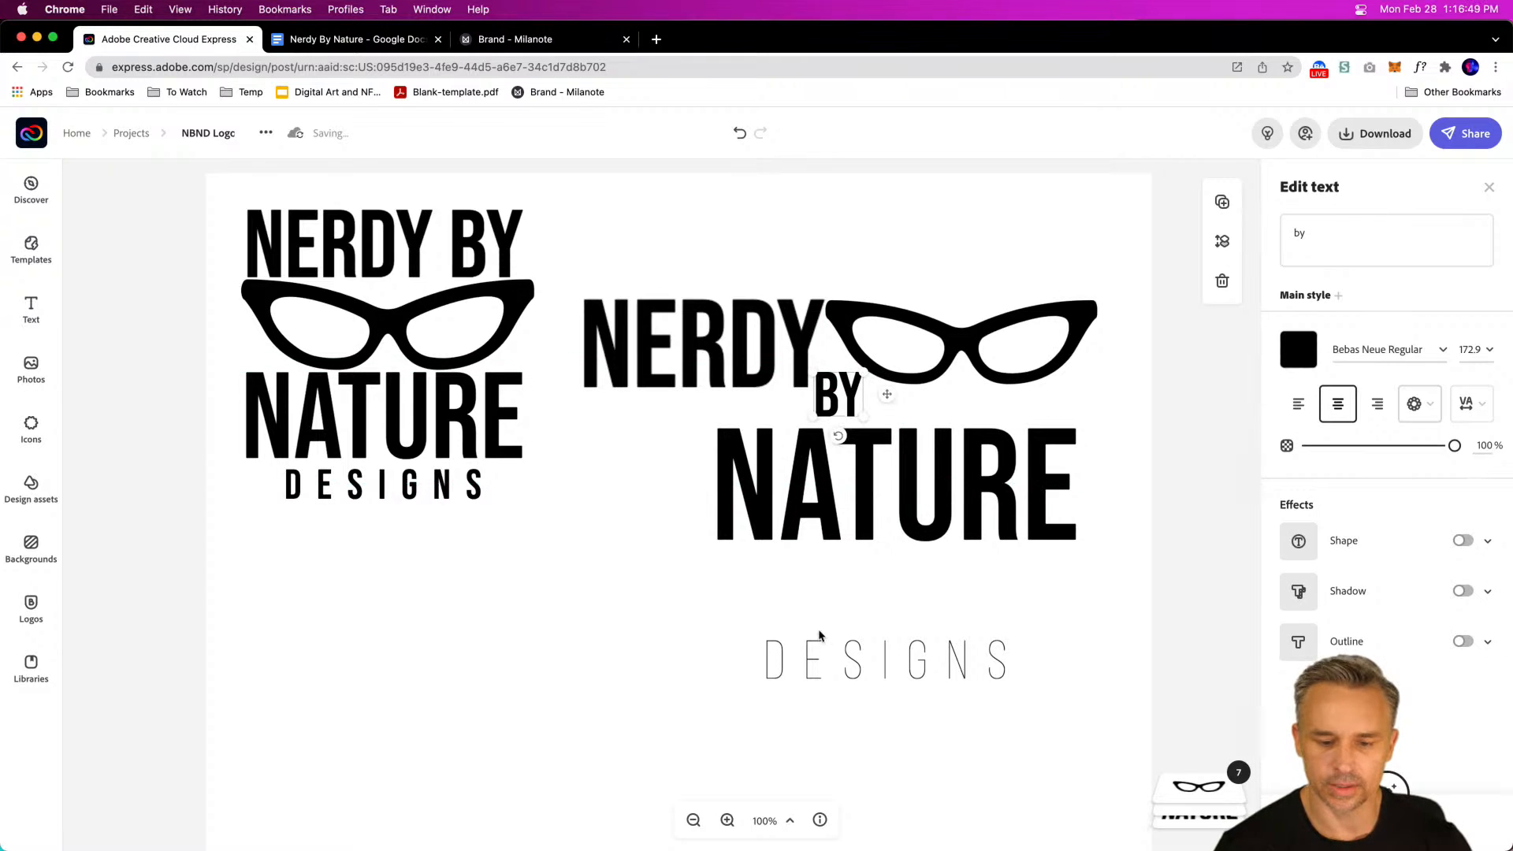
drag(813, 670, 906, 552)
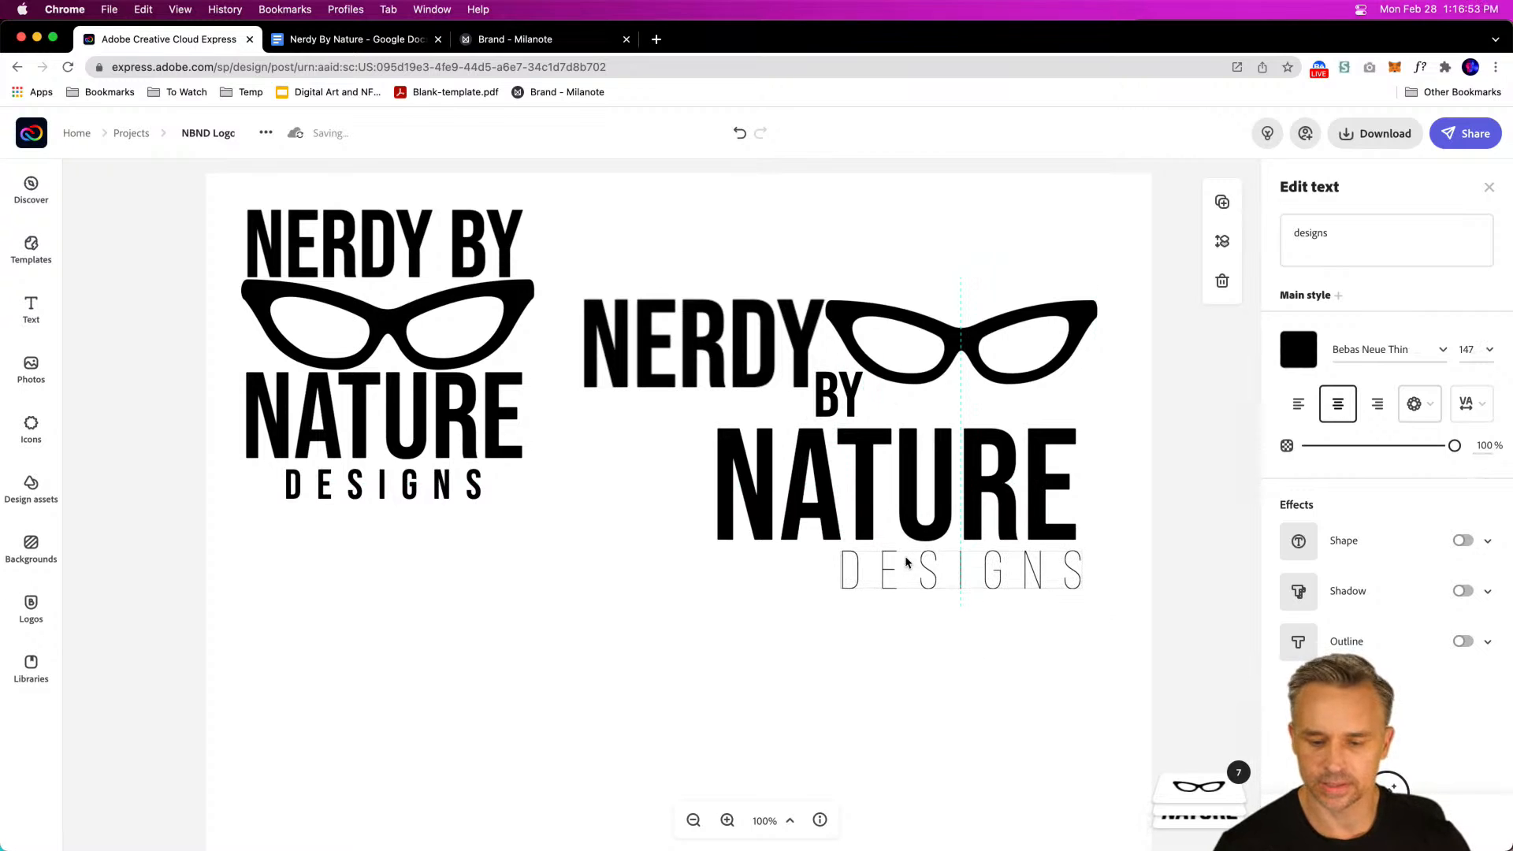
Step: Set the "designs" line of the right-hand logo to Bebas Neue Regular
click(1438, 349)
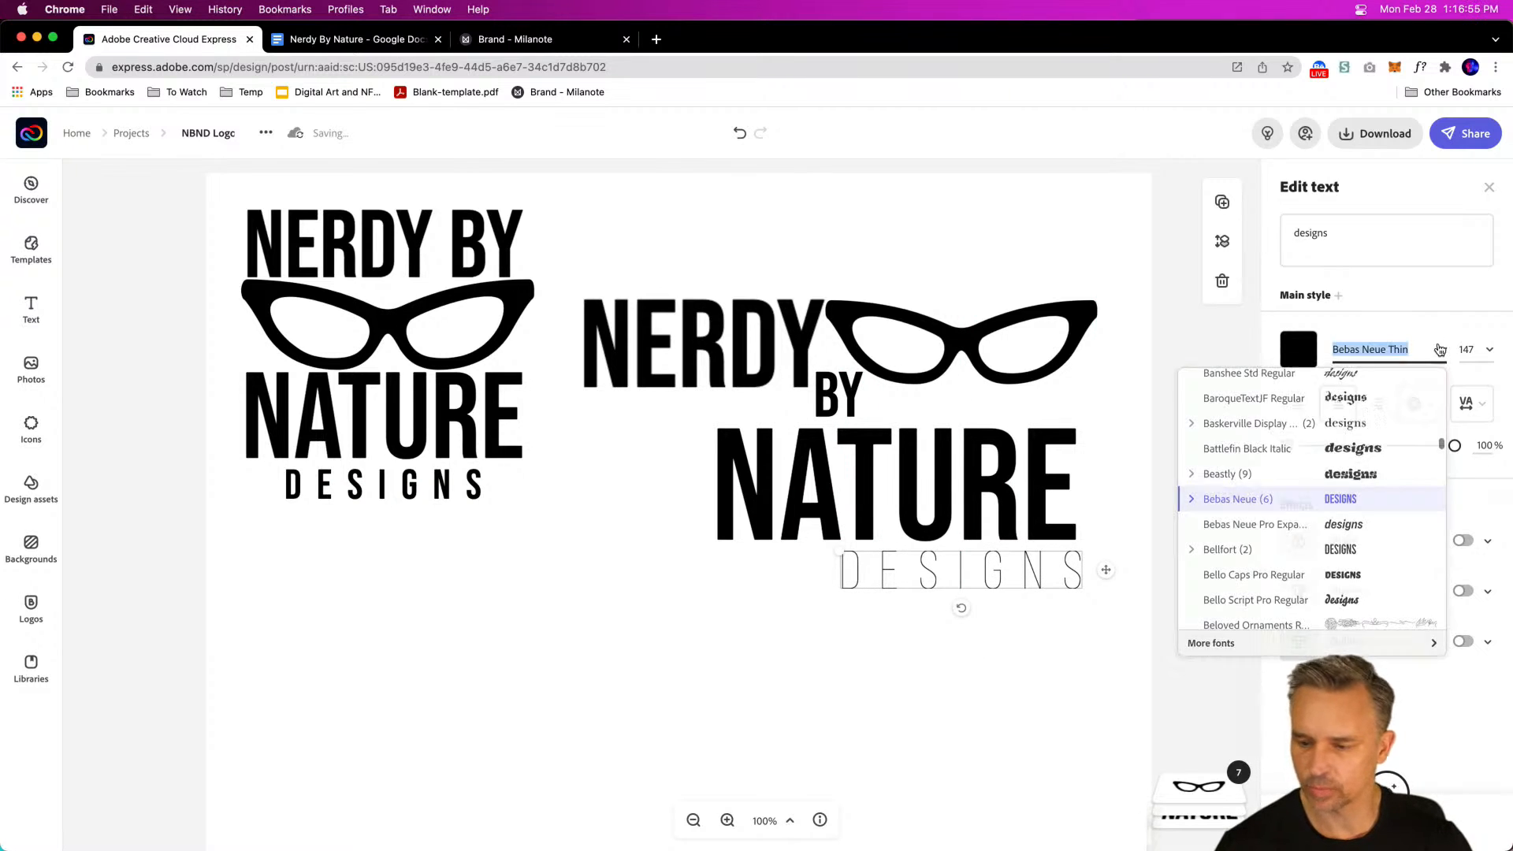
click(1193, 507)
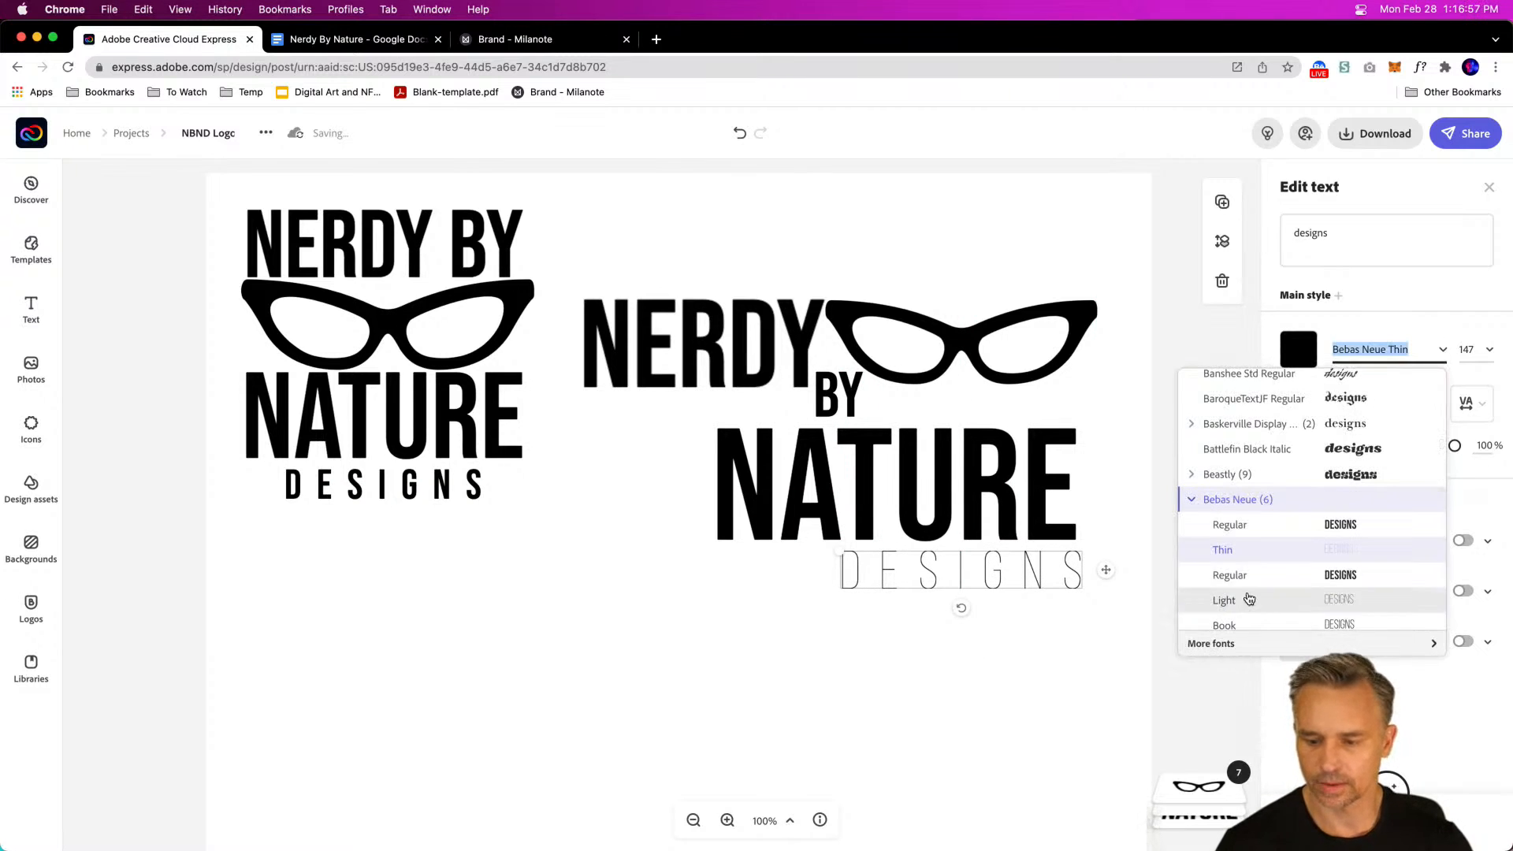
click(1222, 580)
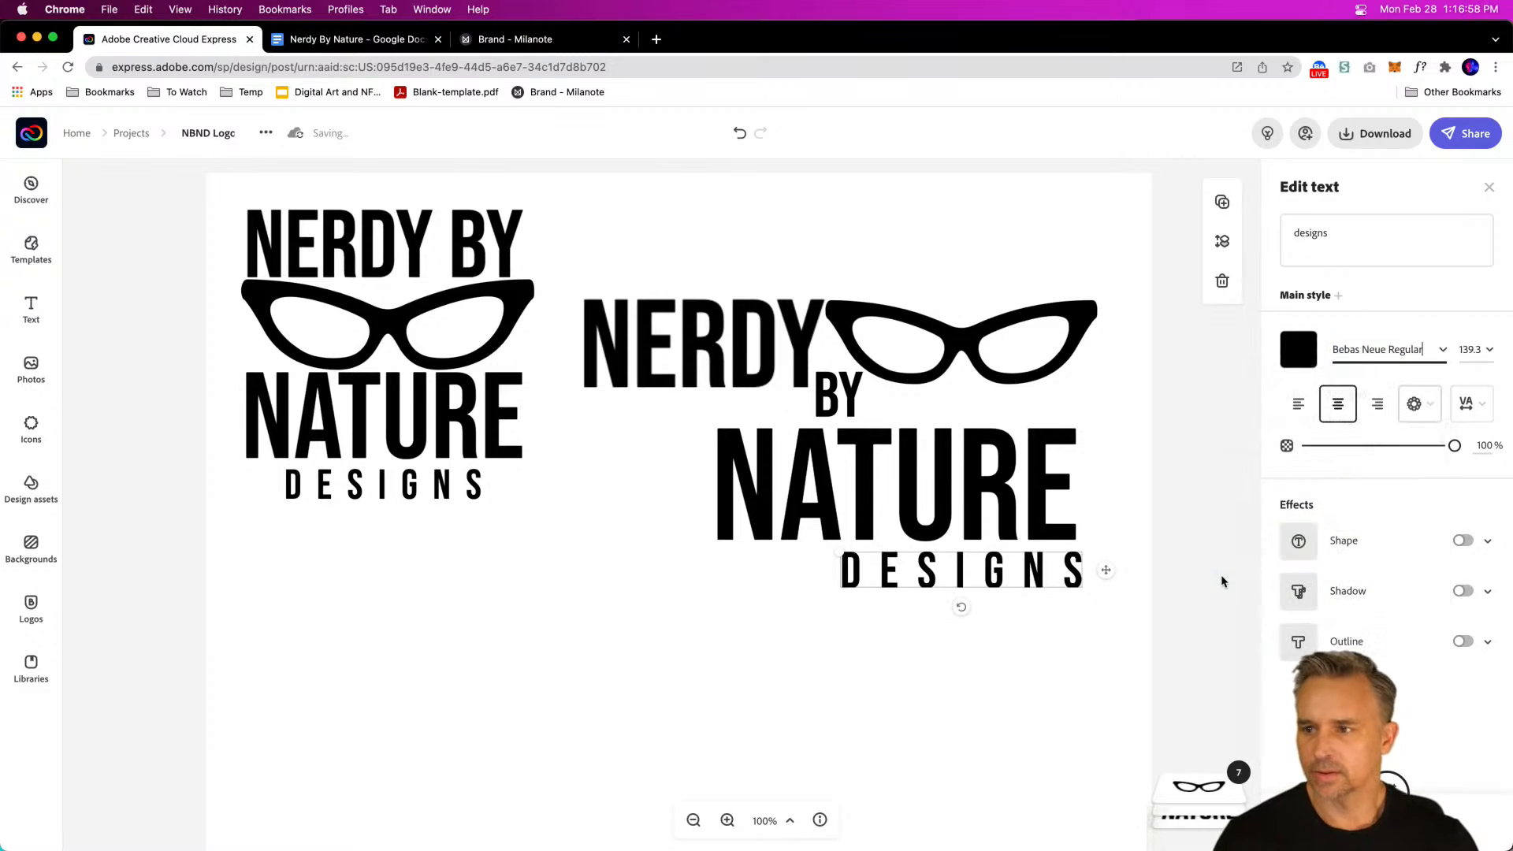
click(648, 548)
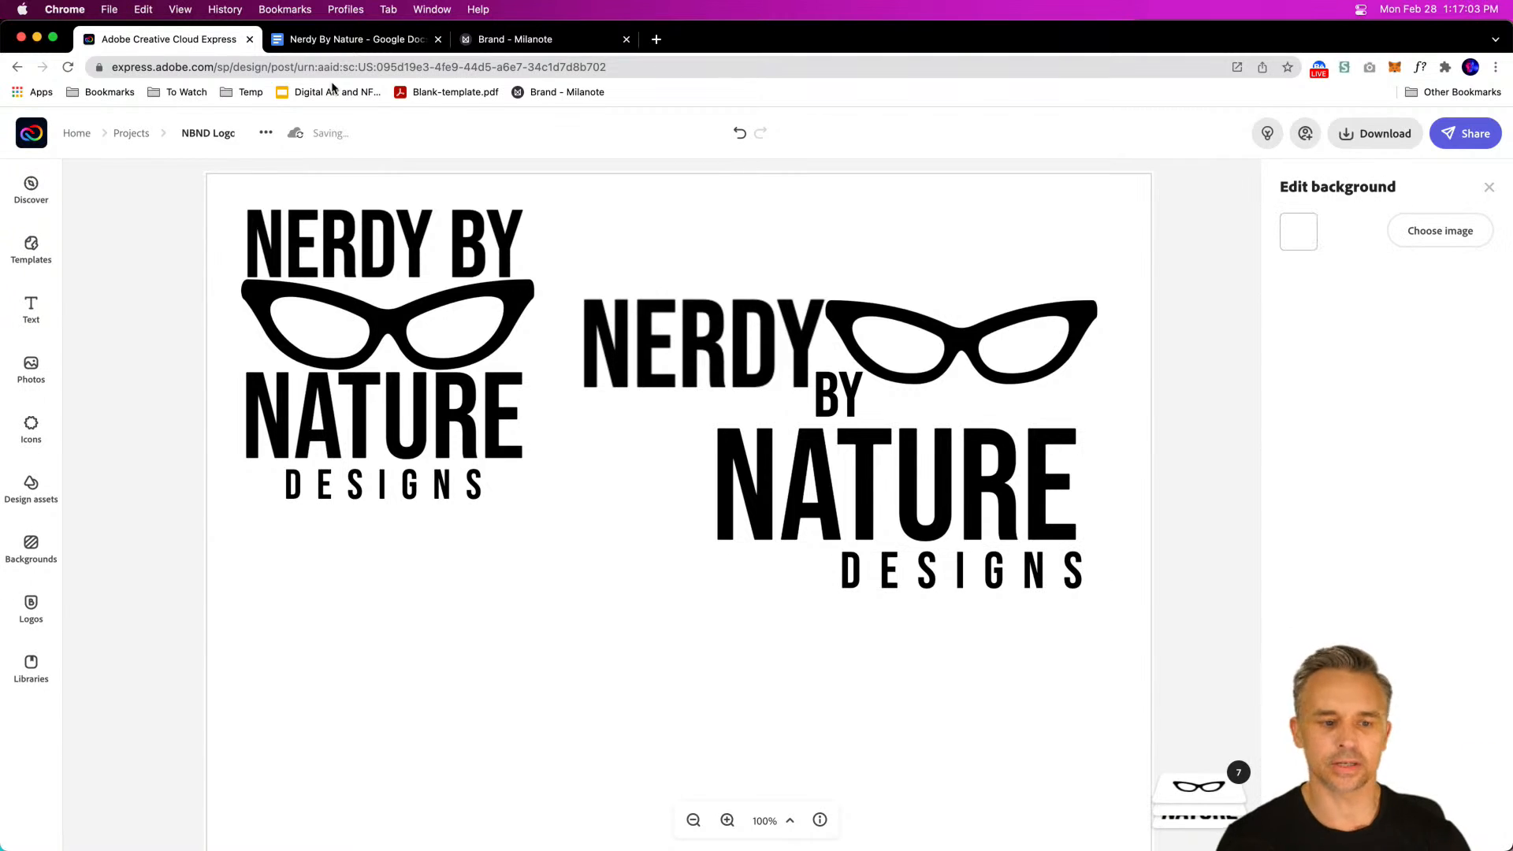
Step: Review the notes and design preferences in the "Nerdy By Nature" Google Docs brief, and return to the logo project in Adobe Creative Cloud Express
click(291, 41)
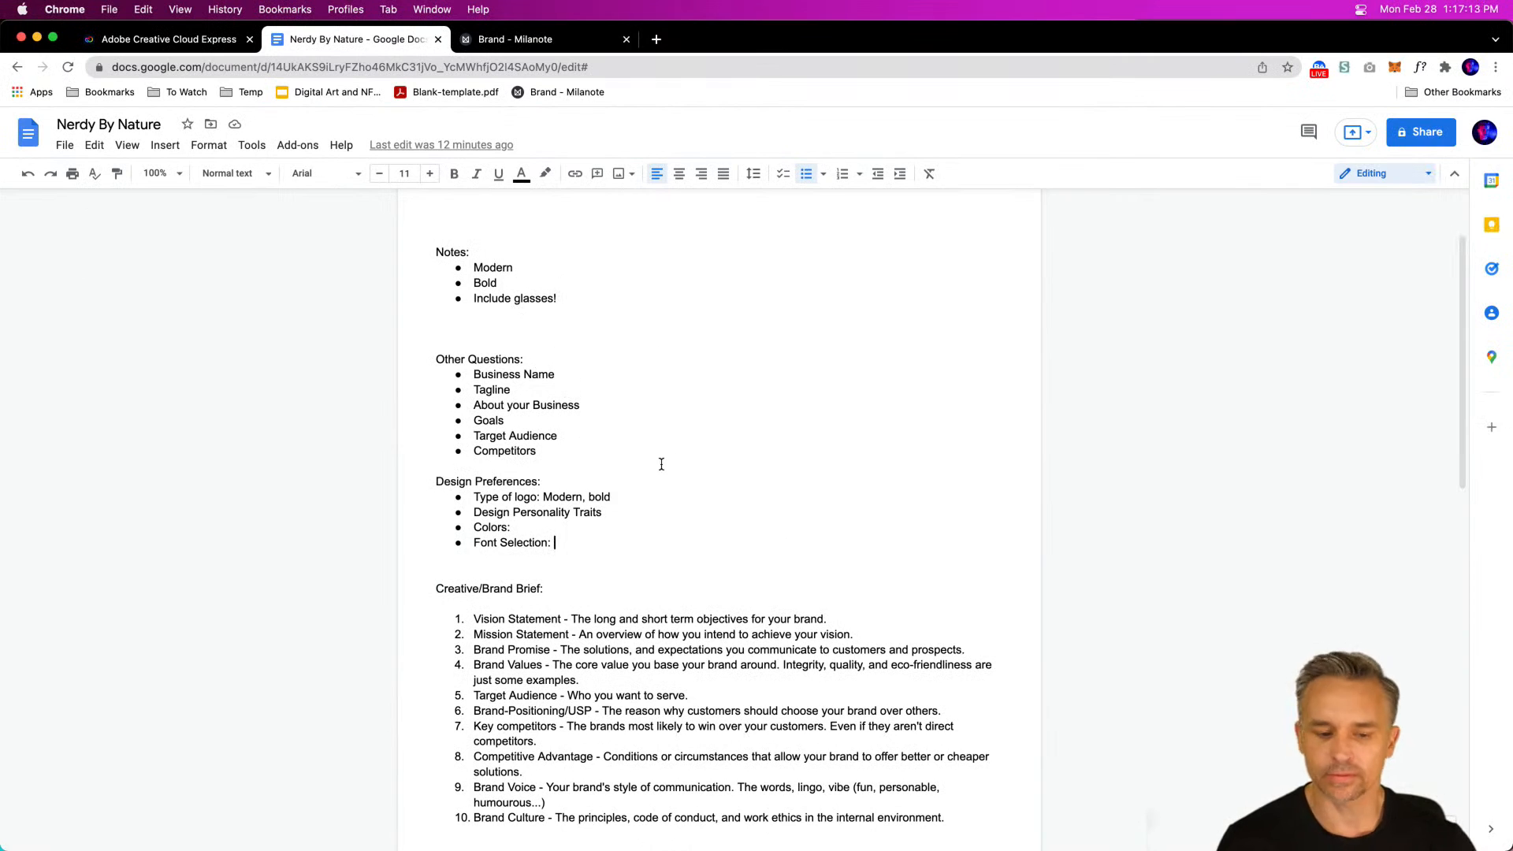
click(114, 46)
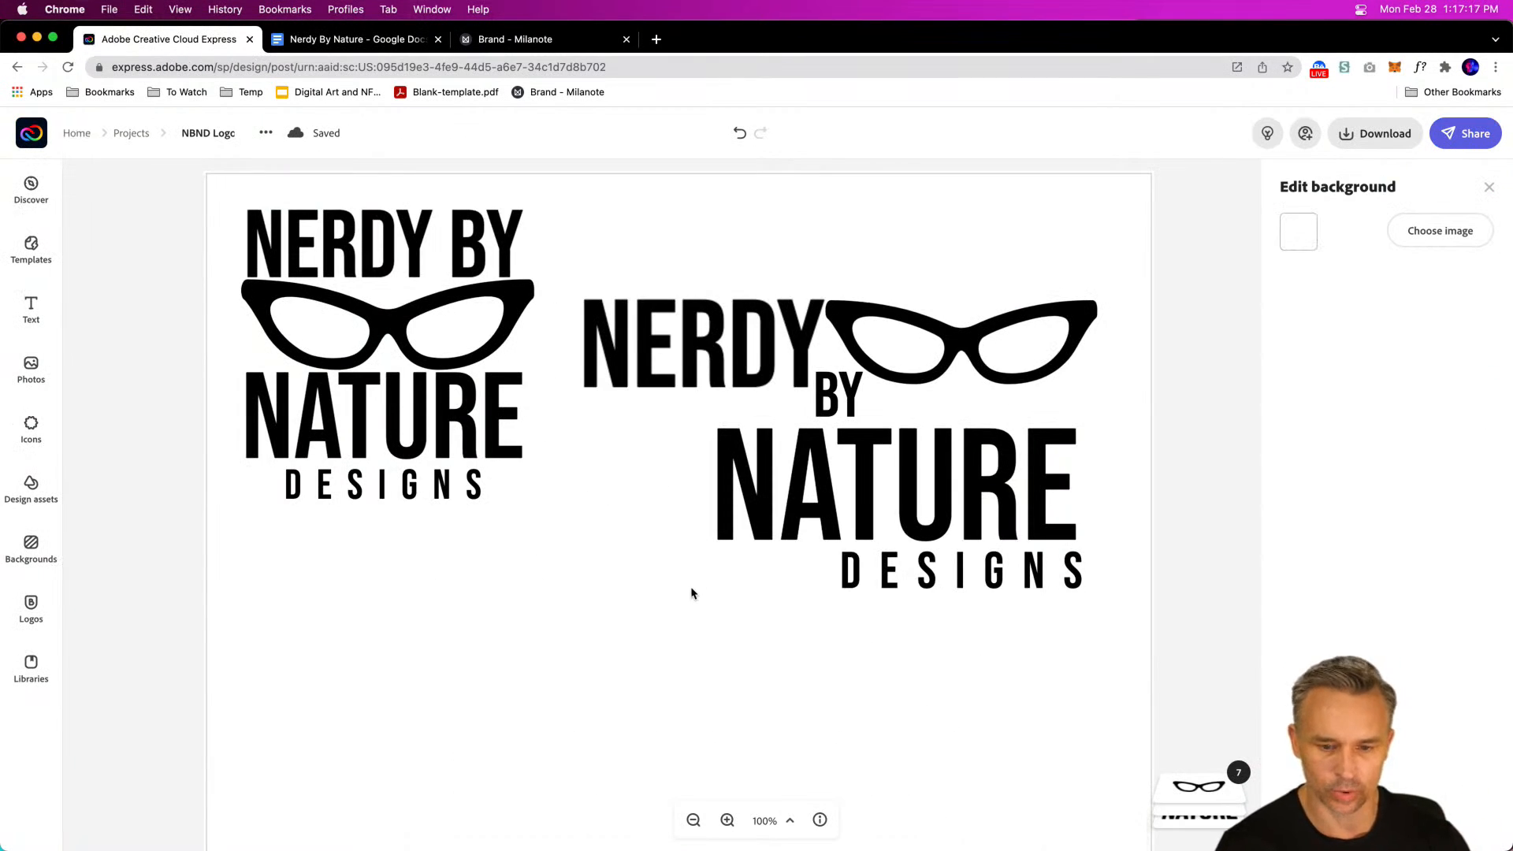
Step: Add a text block reading "Nerdy by Nature Designs" in the empty area below the two existing logos
drag(523, 640, 560, 483)
click(30, 307)
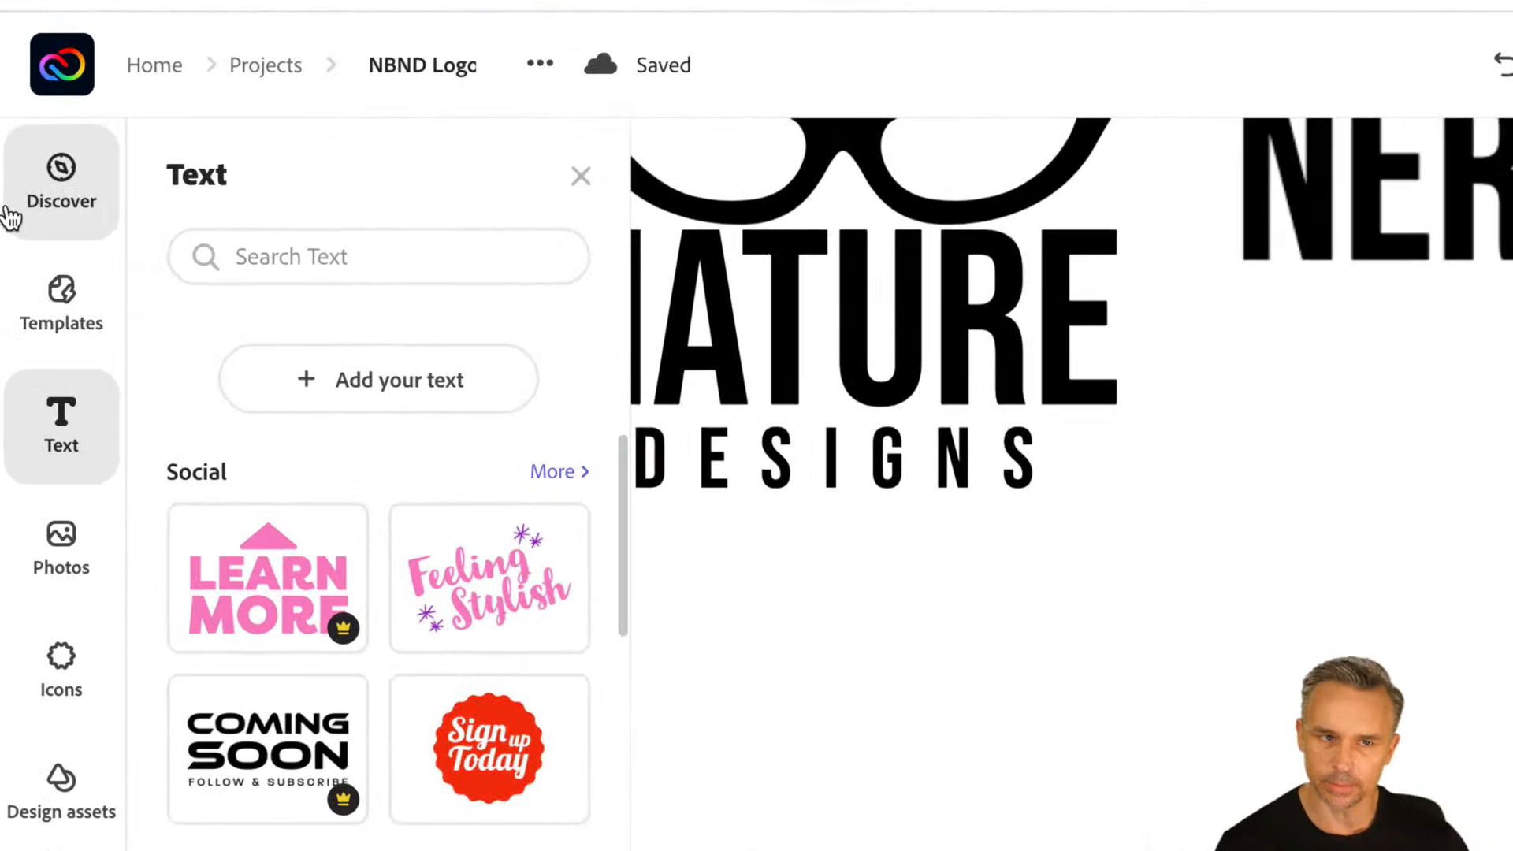
click(379, 381)
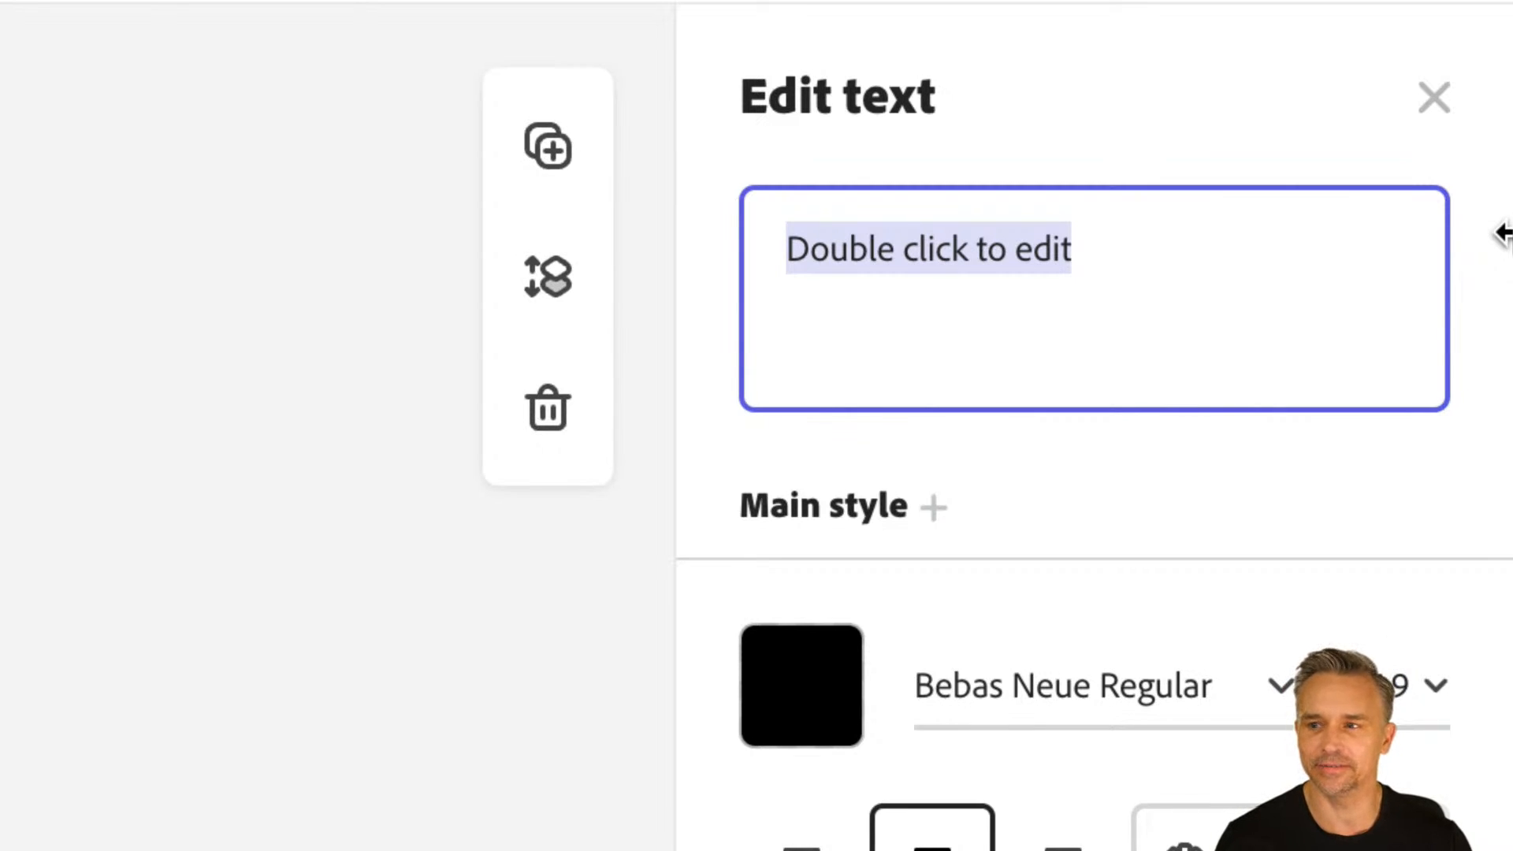
text(Be)
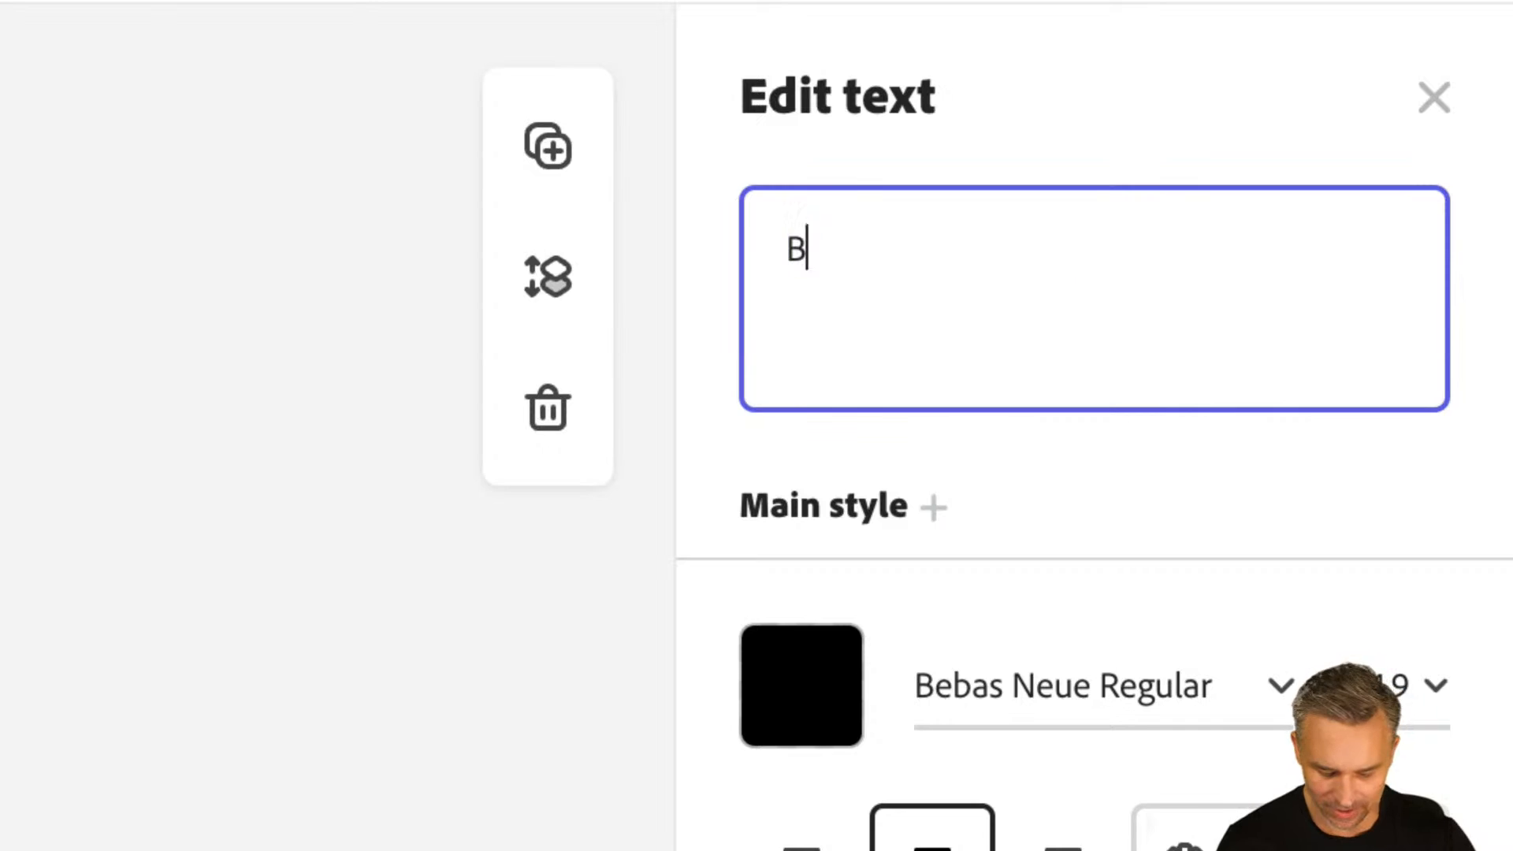
key(BackSpace)
key(BackSpace)
text(Nerdy by Nature Designs)
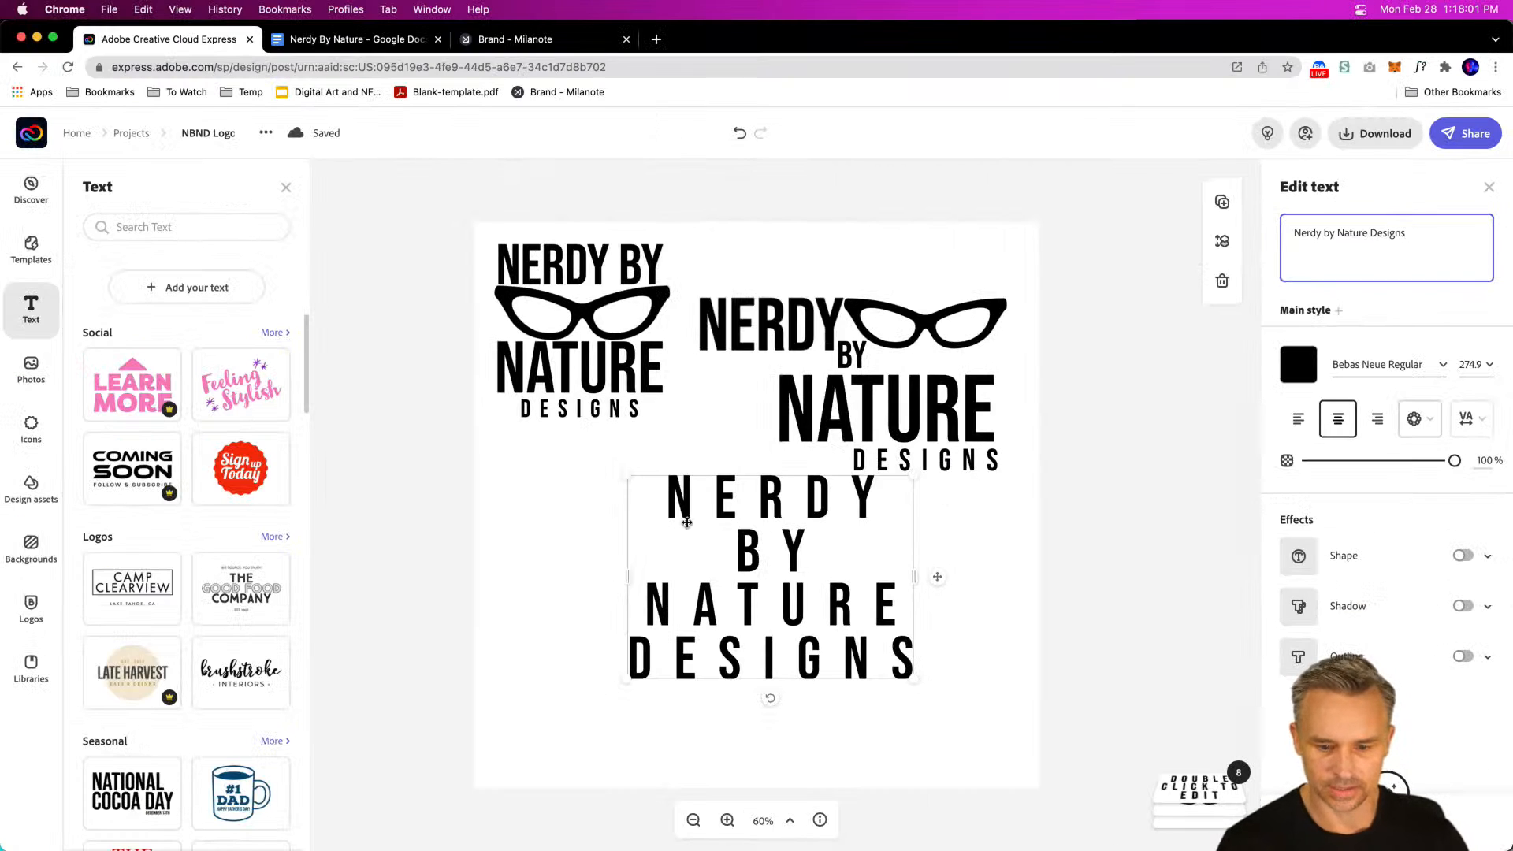
drag(799, 509, 785, 533)
Step: Shrink the whole right-hand logo and move it up, and shift the new text block up into the freed space
drag(761, 235, 892, 409)
drag(776, 366, 836, 326)
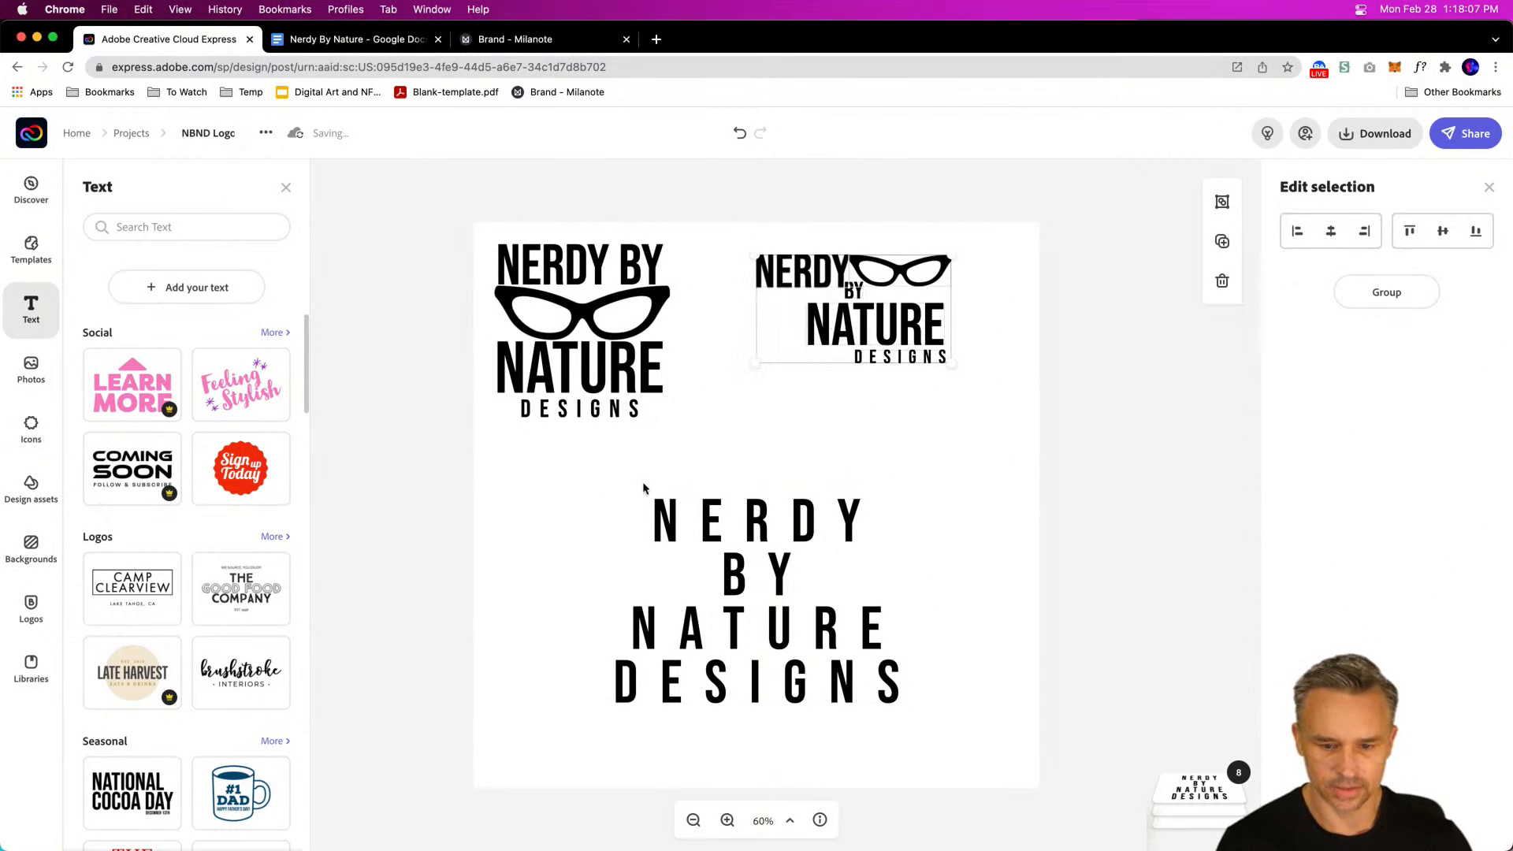
click(628, 522)
drag(714, 525, 729, 479)
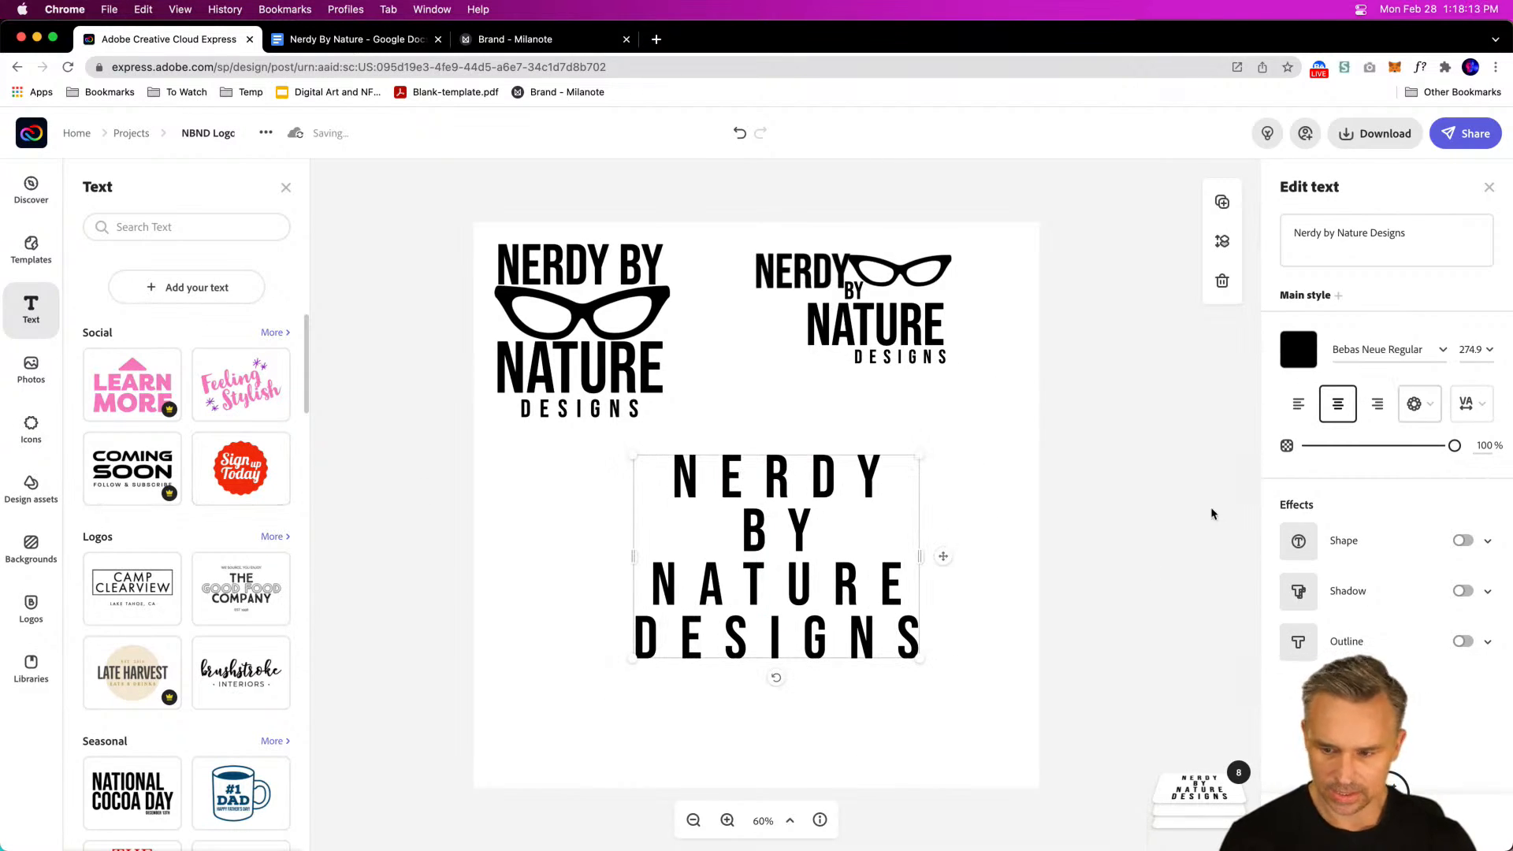
Step: Keep the new "Nerdy by Nature Designs" text centre-aligned and tighten its letter spacing to close the wide gaps
click(1299, 403)
click(1337, 404)
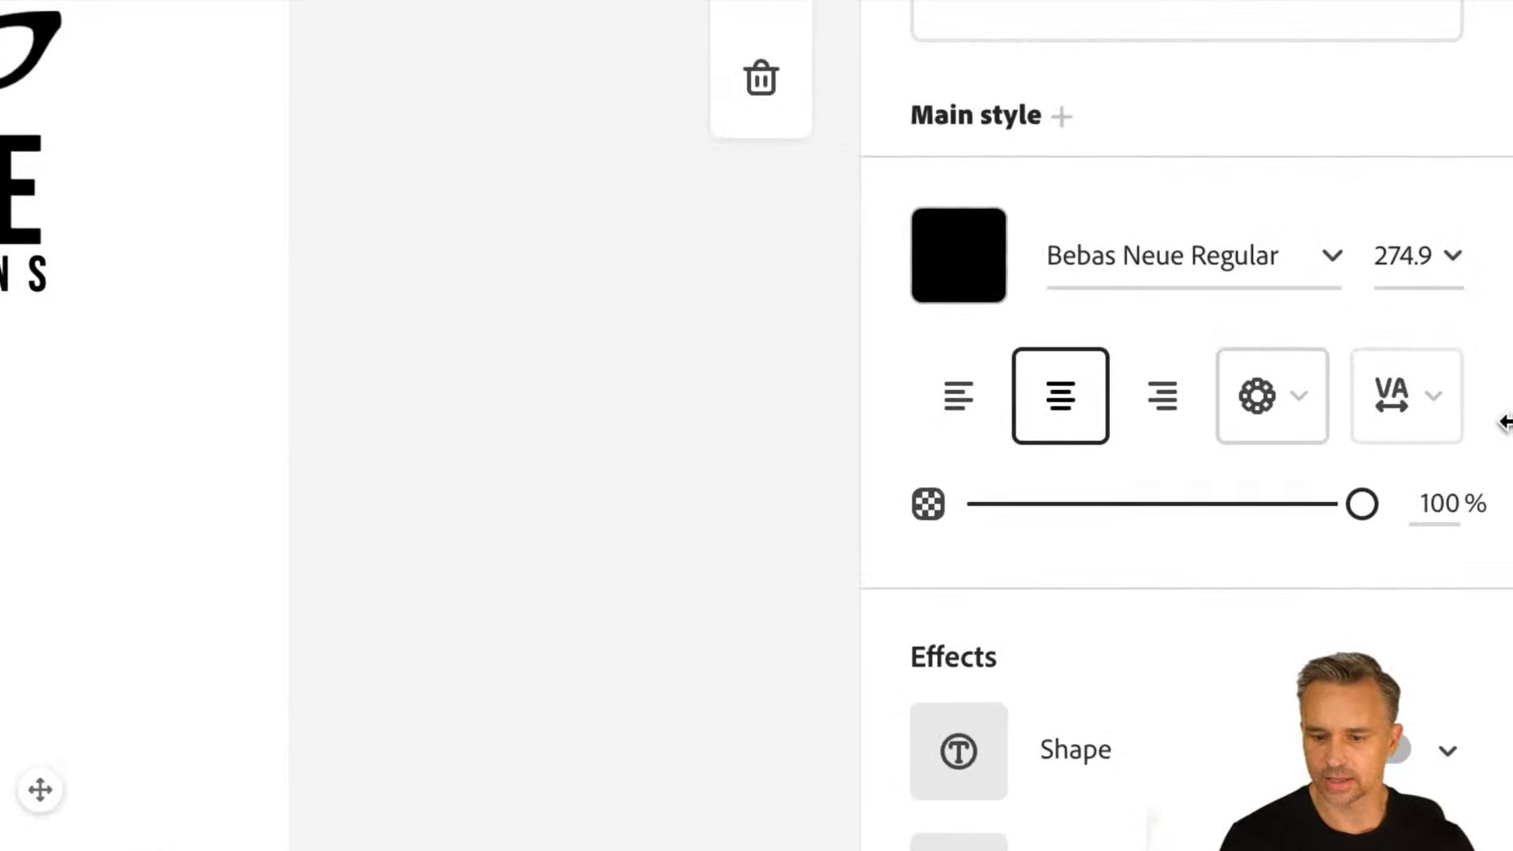
click(1411, 406)
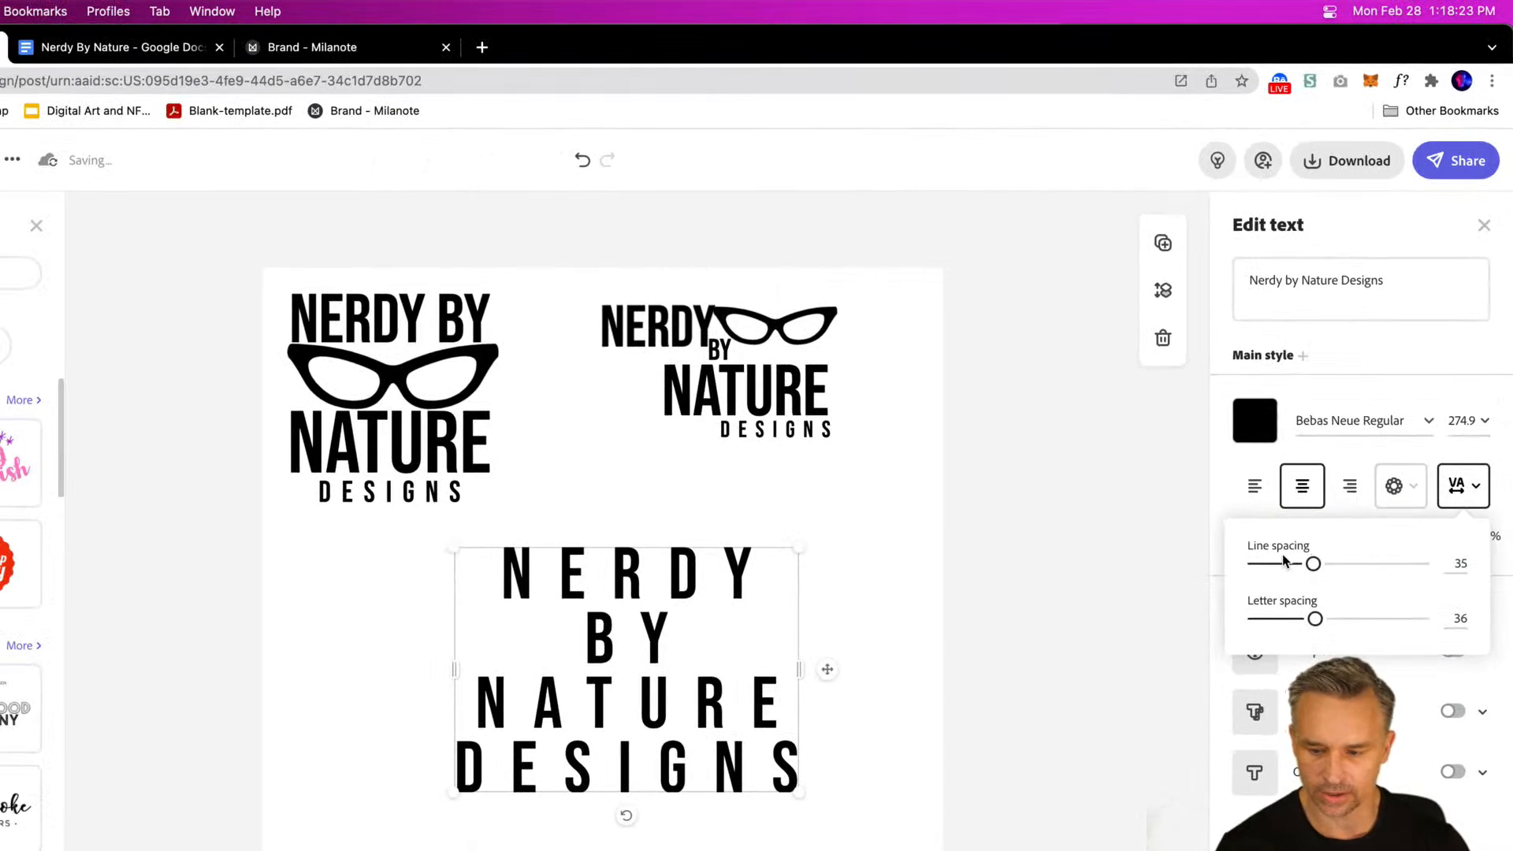
drag(1315, 619, 1222, 621)
click(1464, 485)
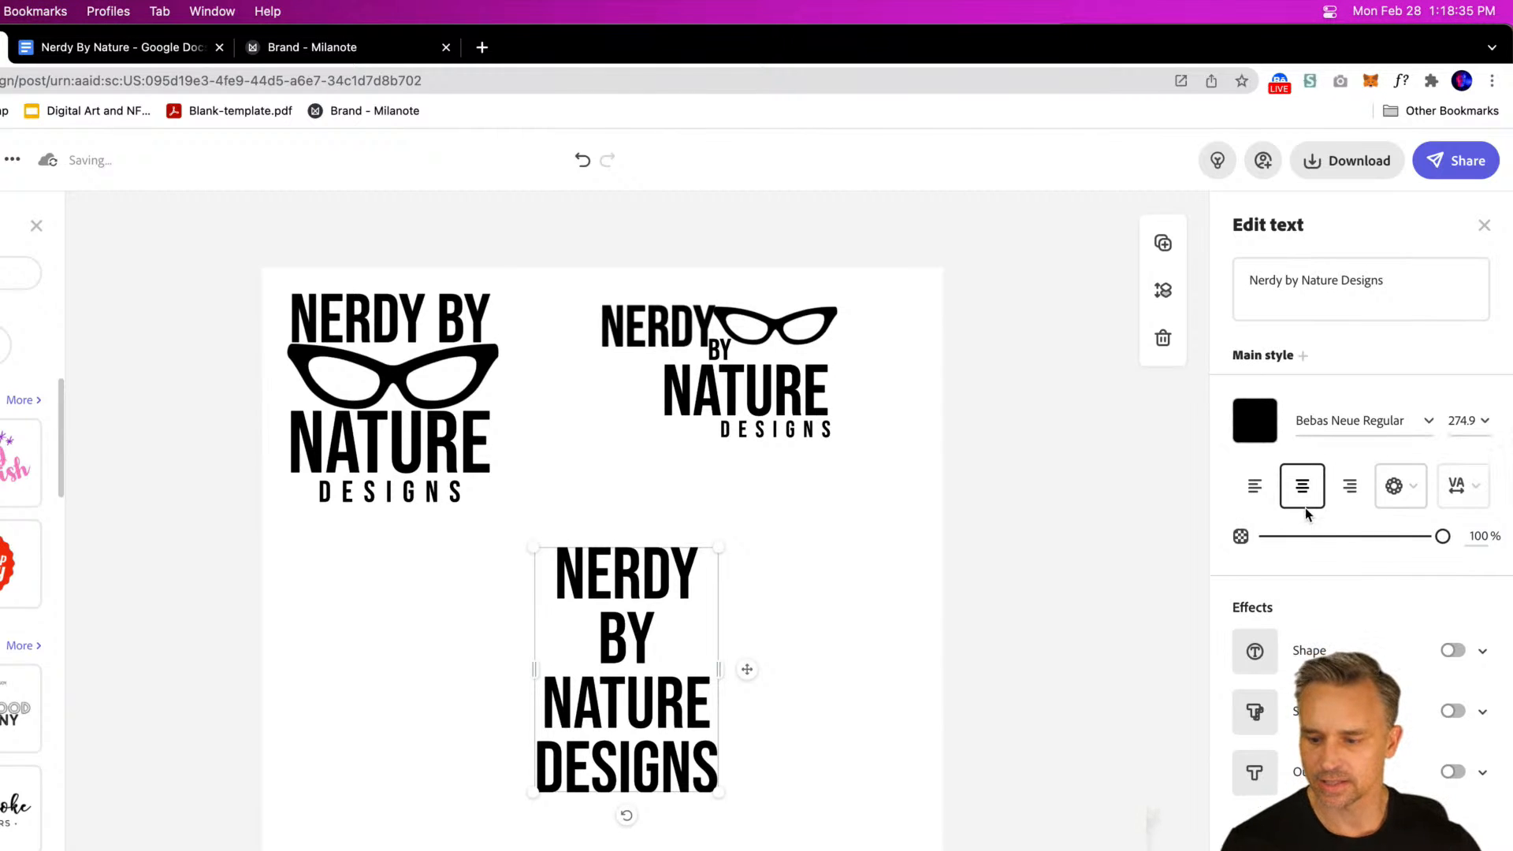
Step: Lay the new text out with the Circle curve, enlarge the ring slightly and centre it horizontally in the lower half of the canvas
click(1397, 489)
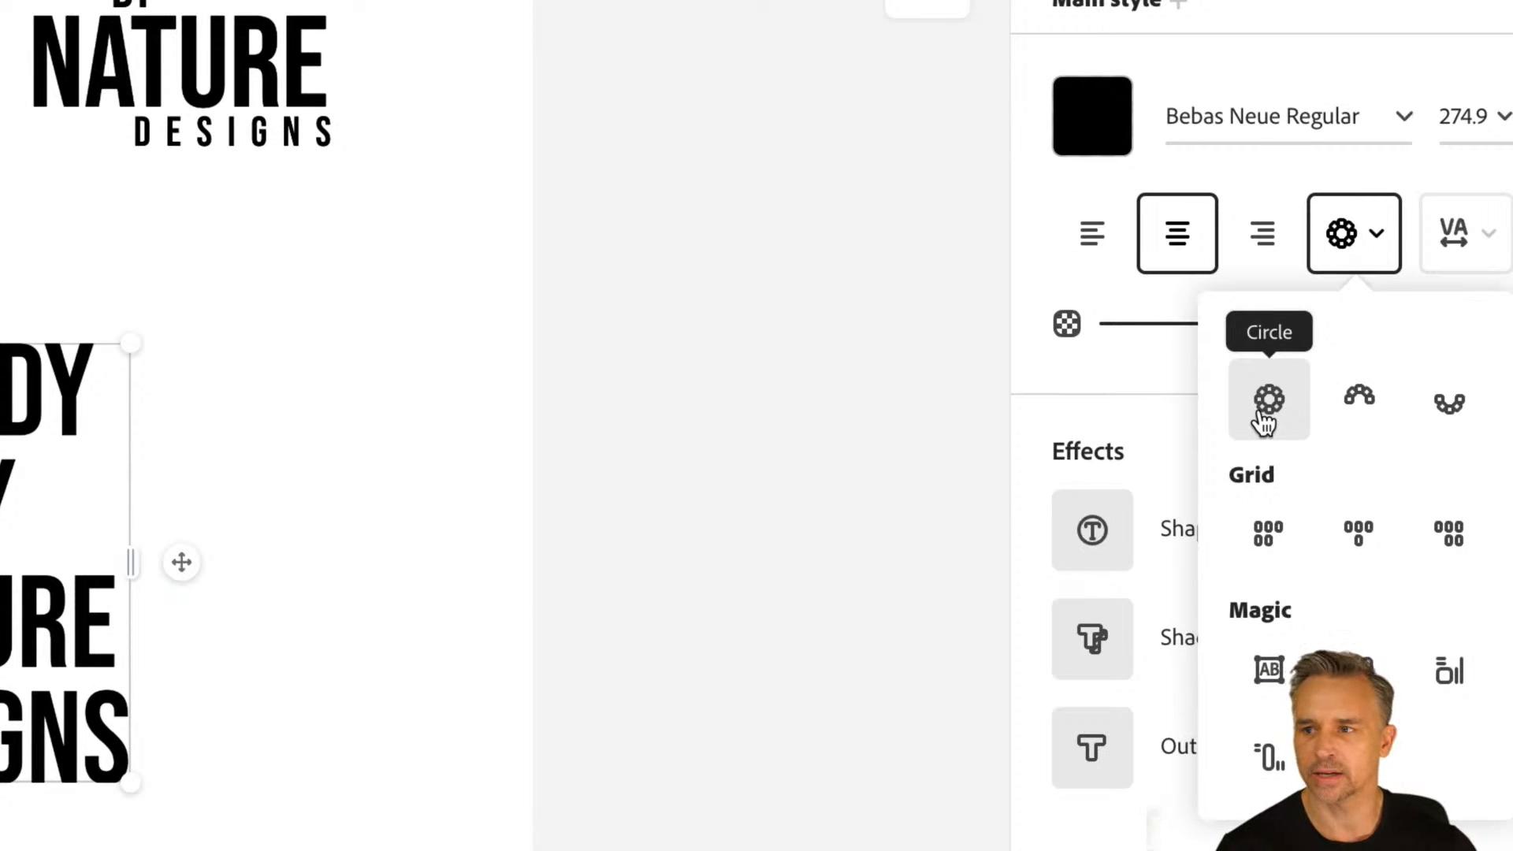
click(1266, 418)
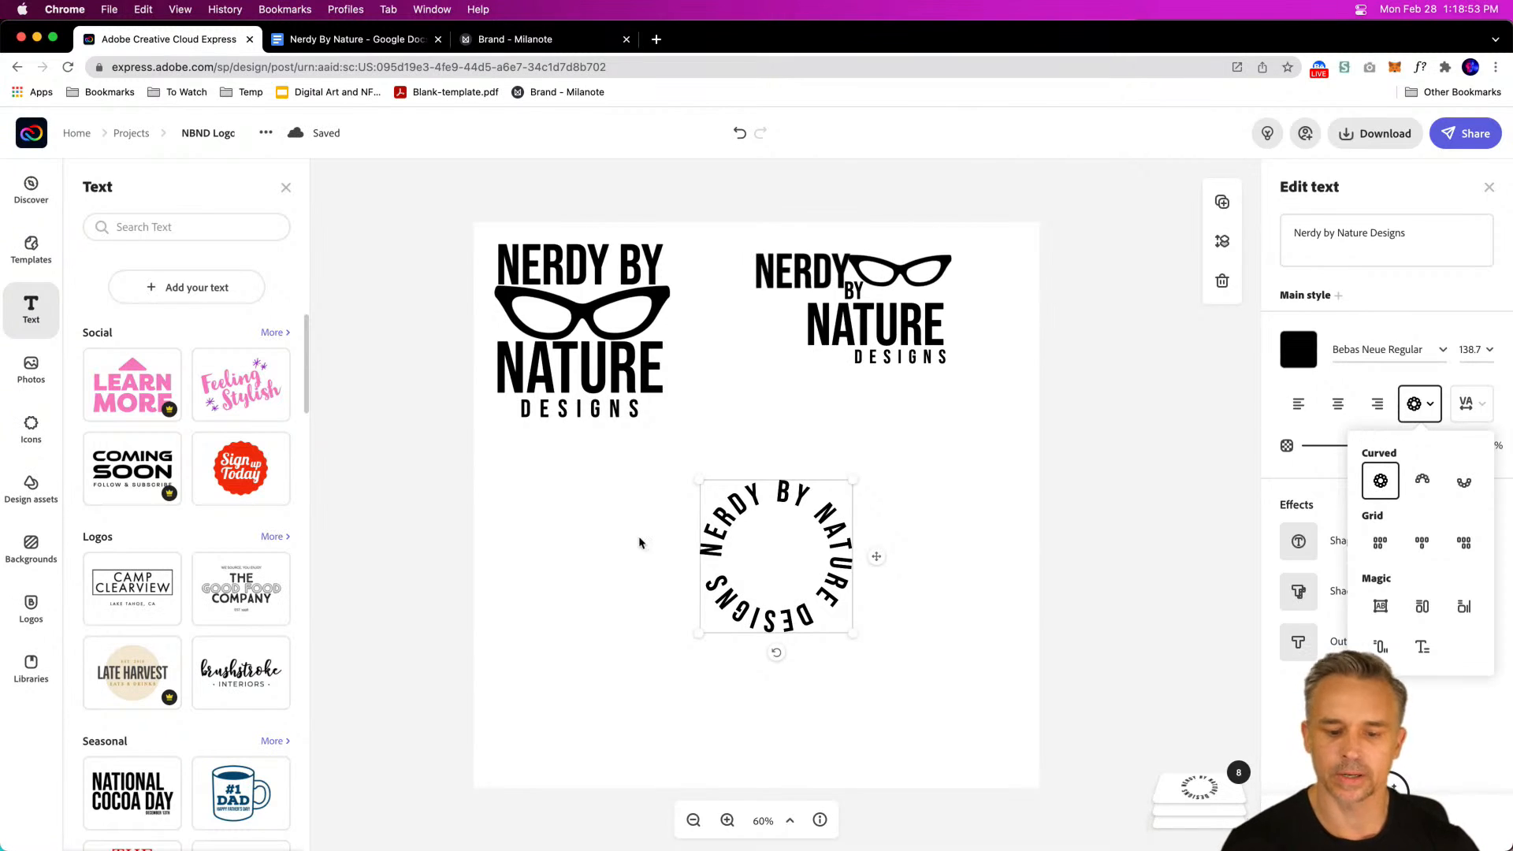
drag(703, 478, 670, 451)
drag(695, 530, 686, 552)
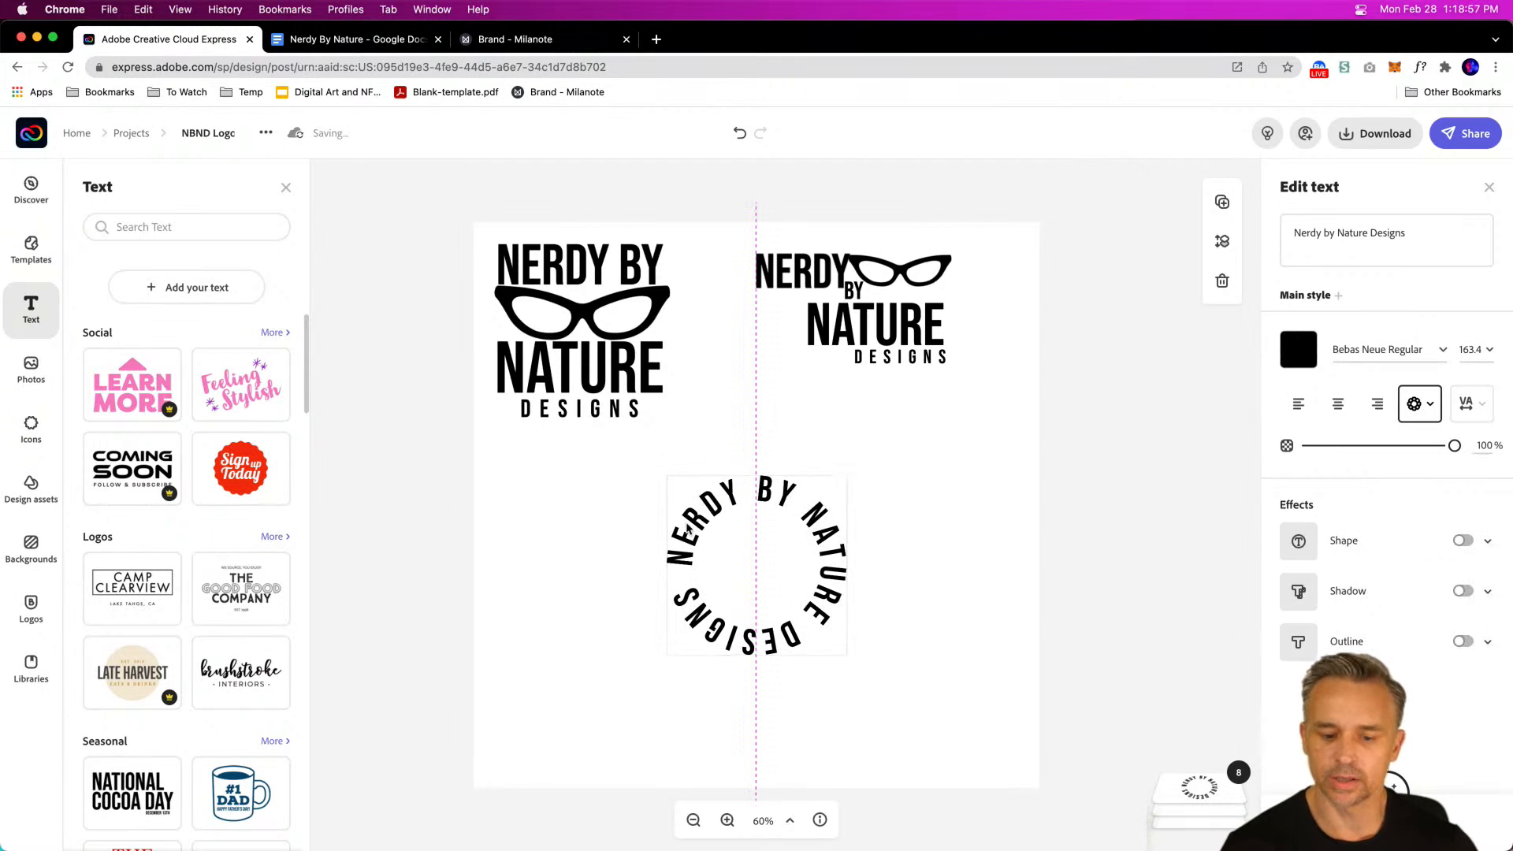
click(514, 493)
Step: Duplicate the right-hand logo's glasses and place the copy in the centre of the circular text
click(899, 269)
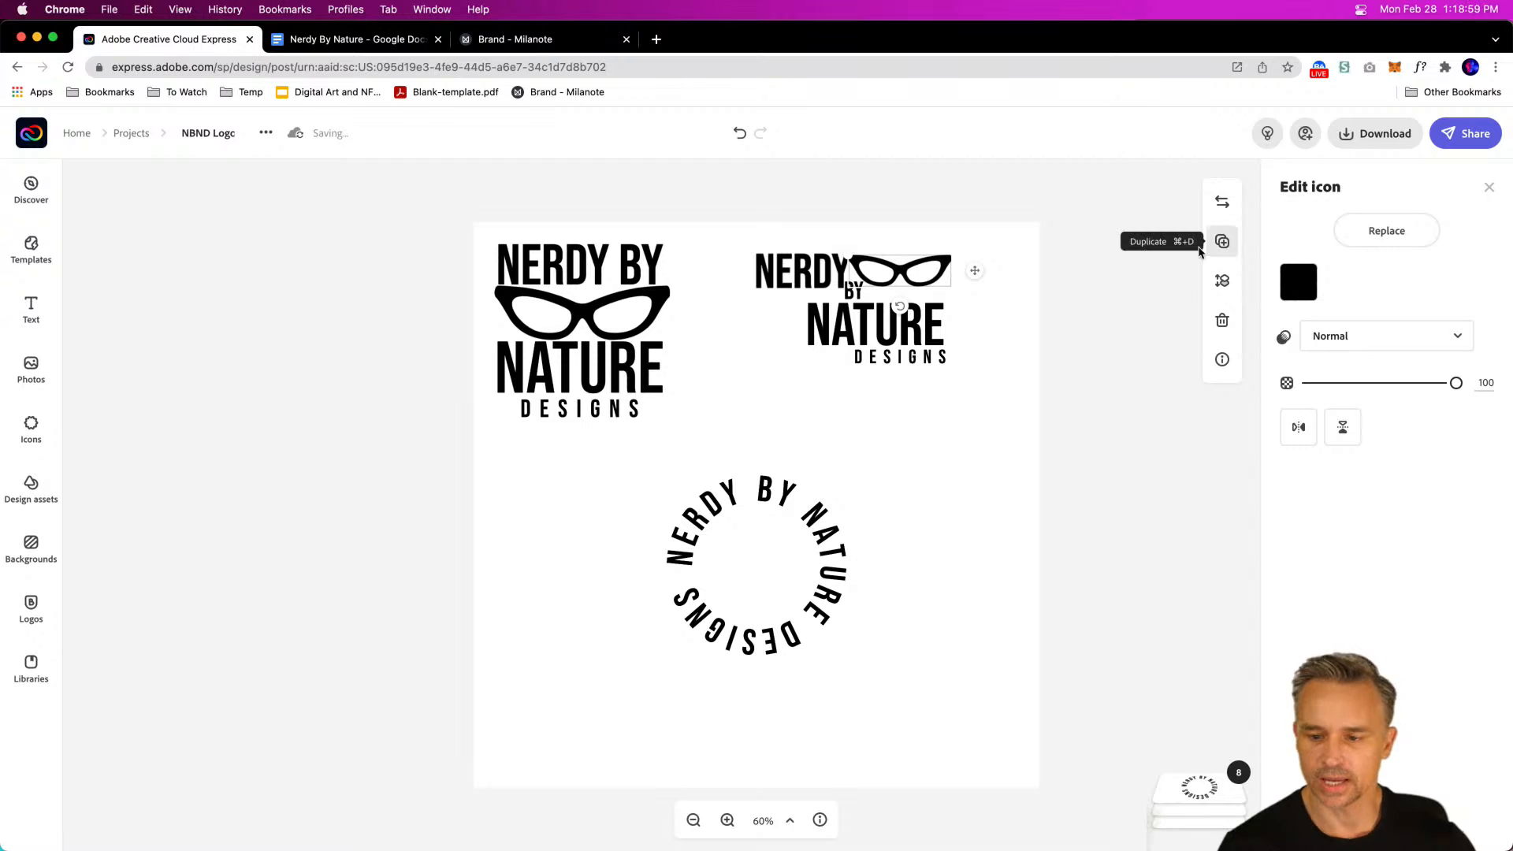
click(1223, 241)
drag(877, 285, 743, 563)
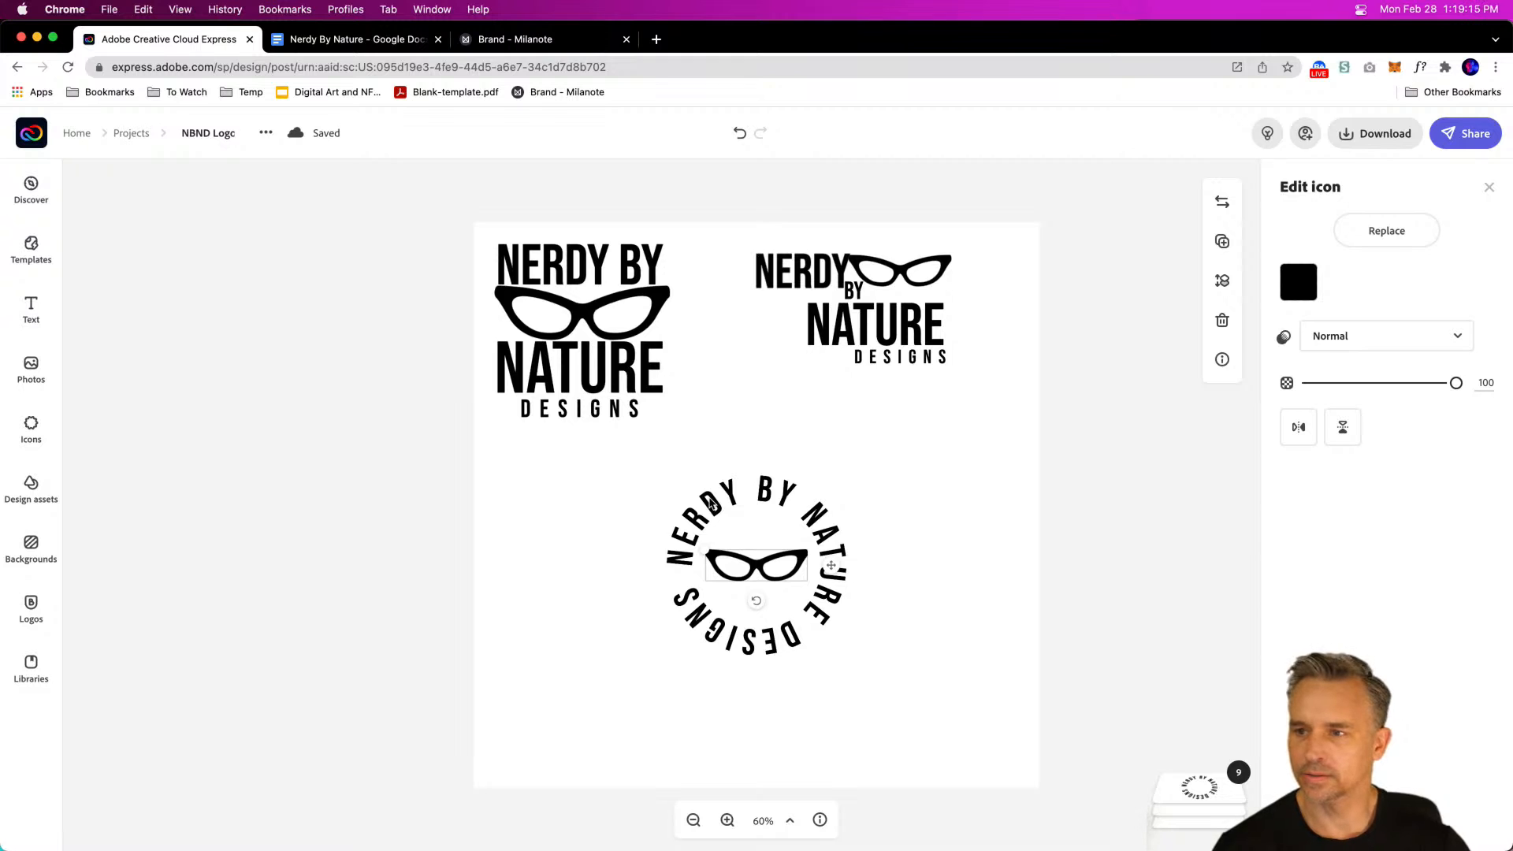
Step: Try BaroqueTextJF Regular and Banshee Std Regular as the font of the circular text
scroll(710, 501, up, 2)
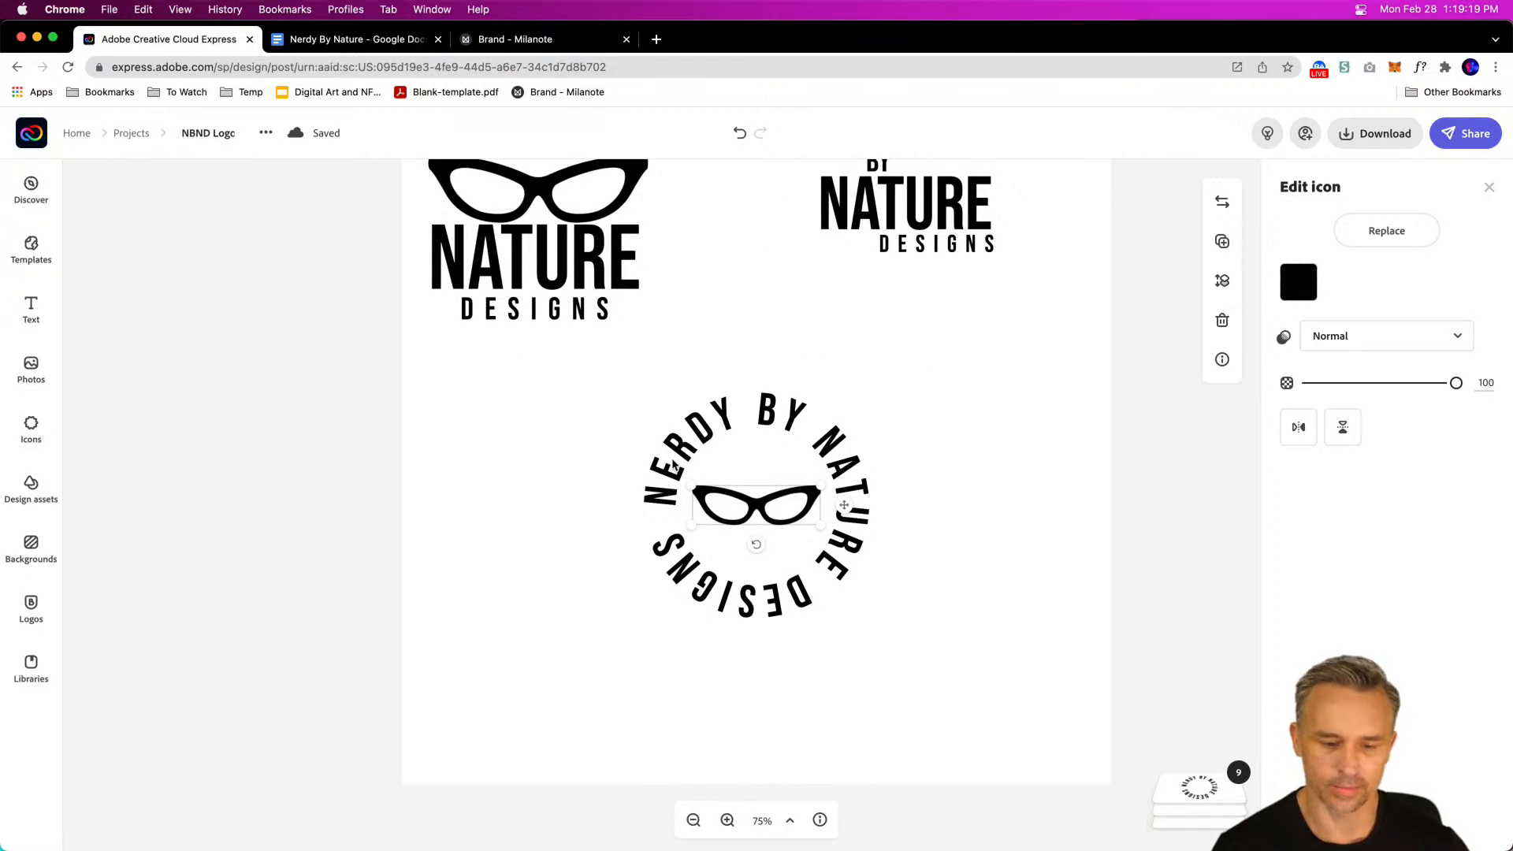
click(667, 469)
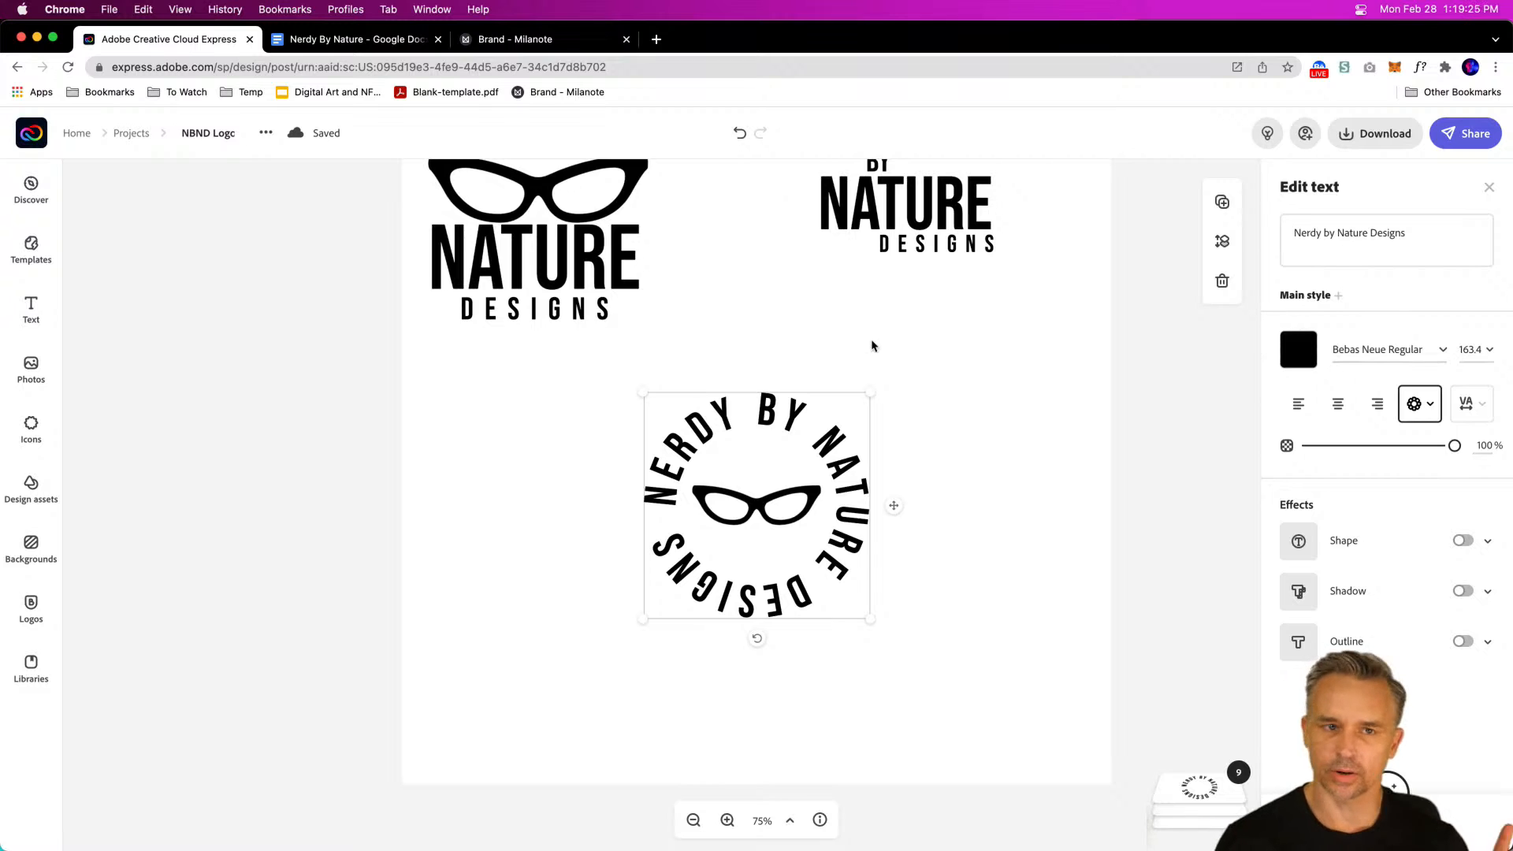
click(1444, 350)
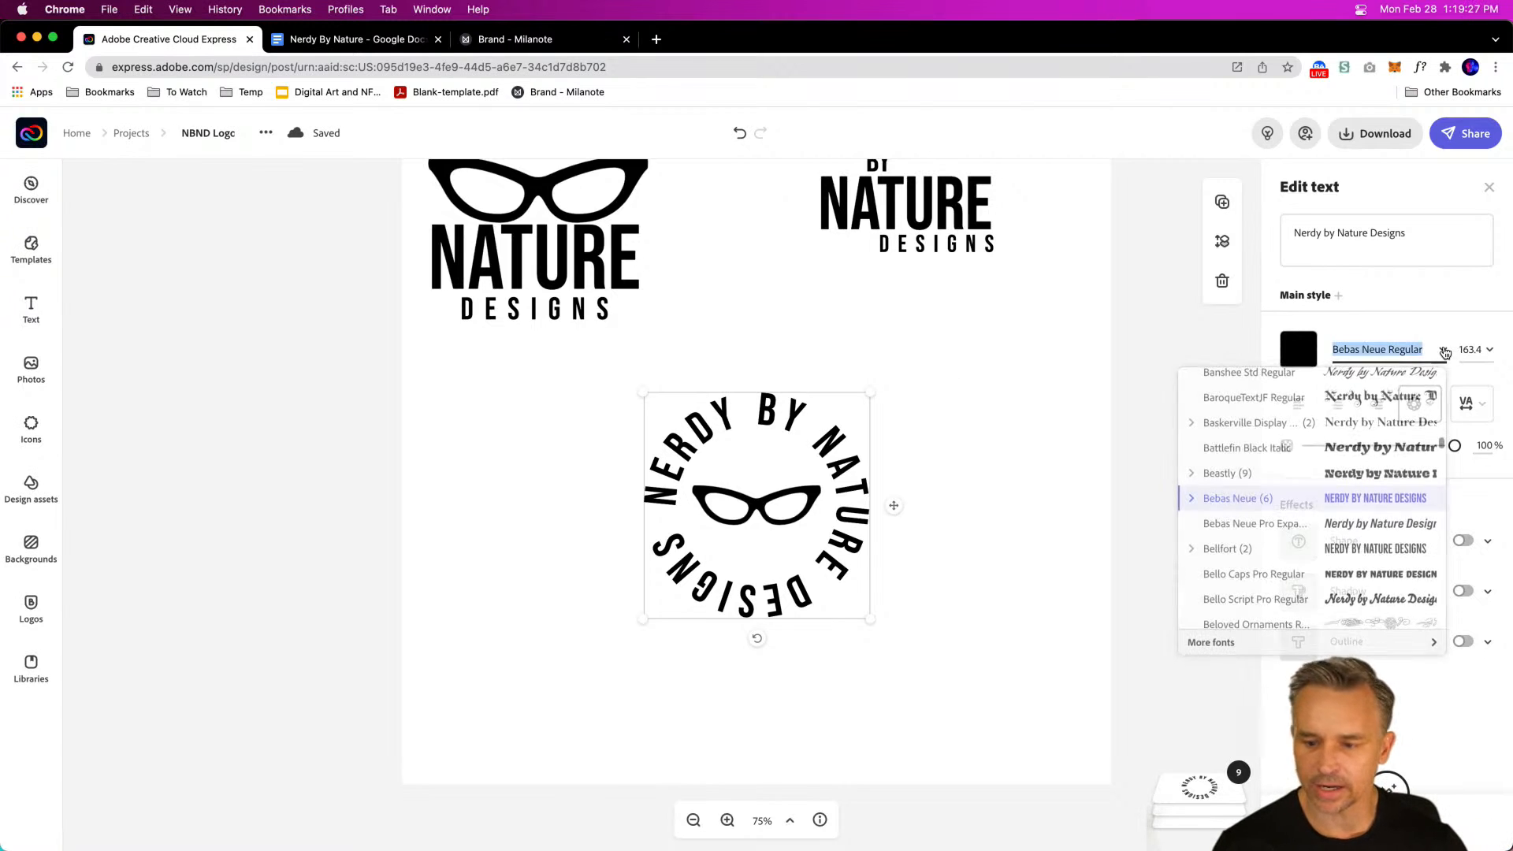
click(1316, 404)
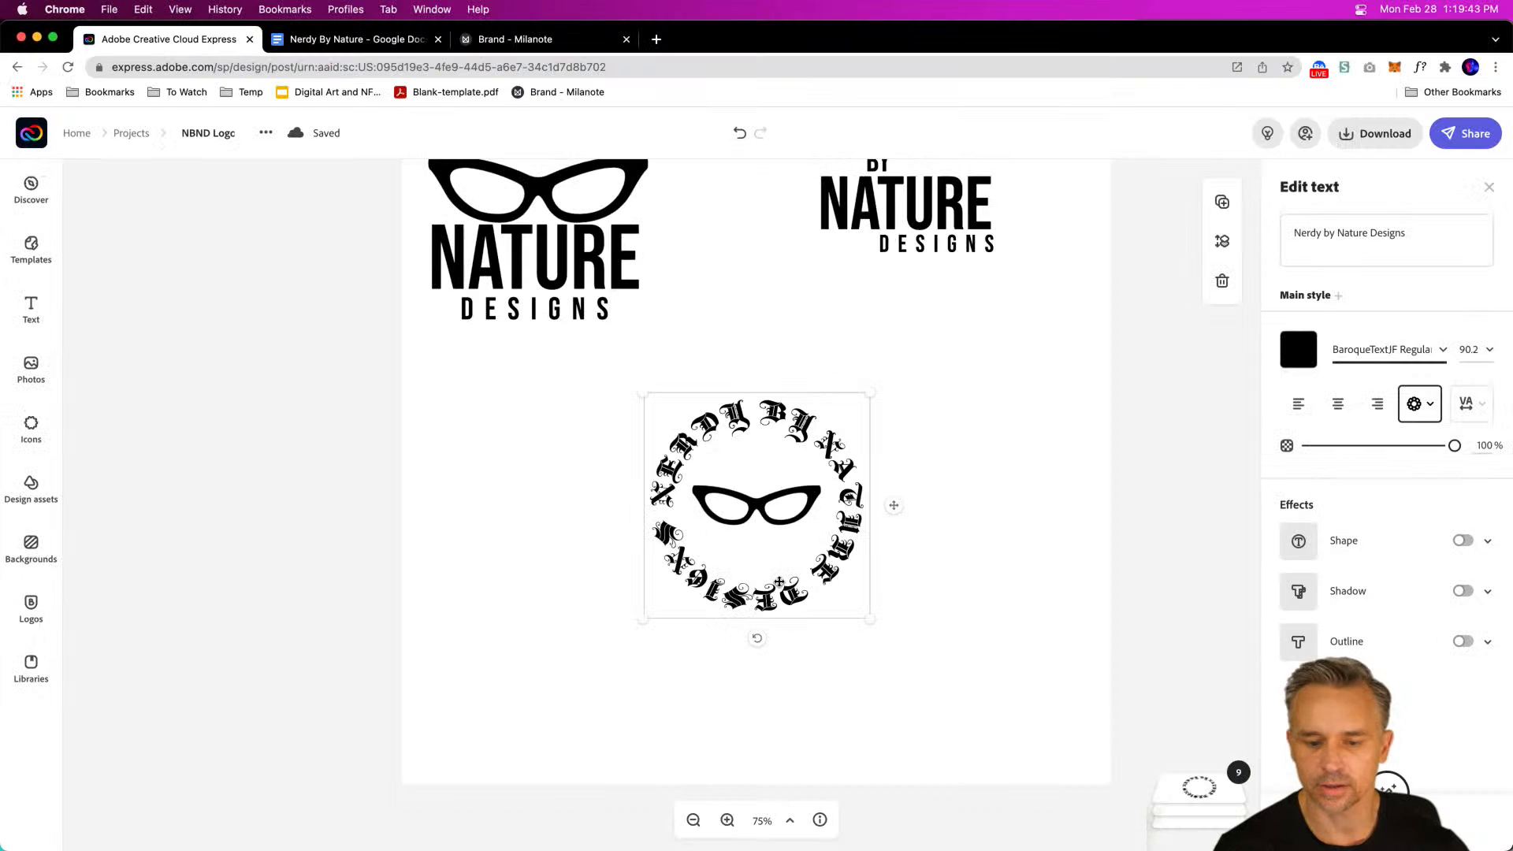
click(1446, 351)
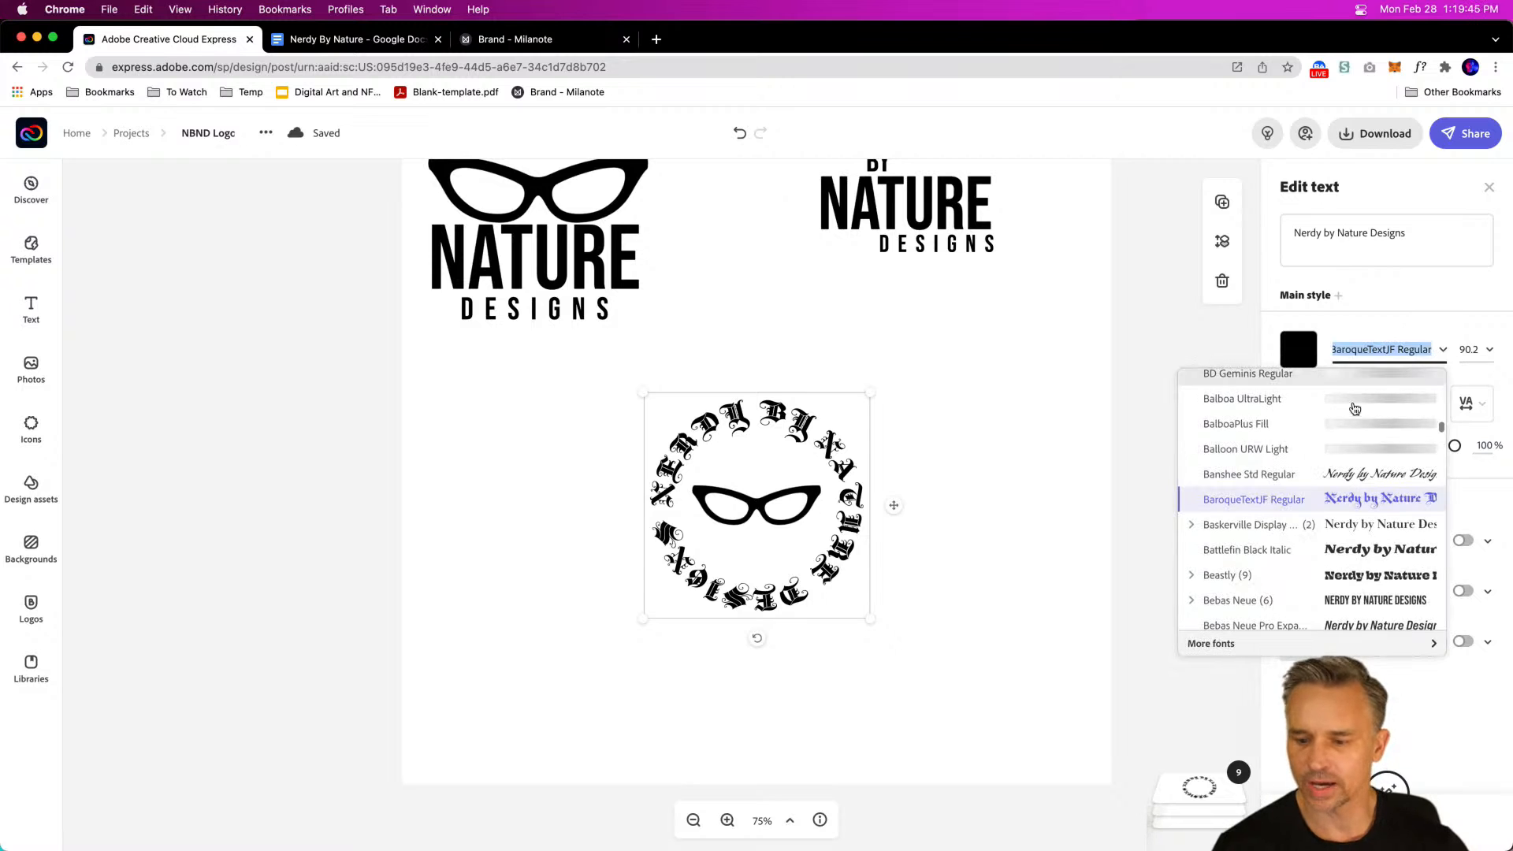
click(1325, 474)
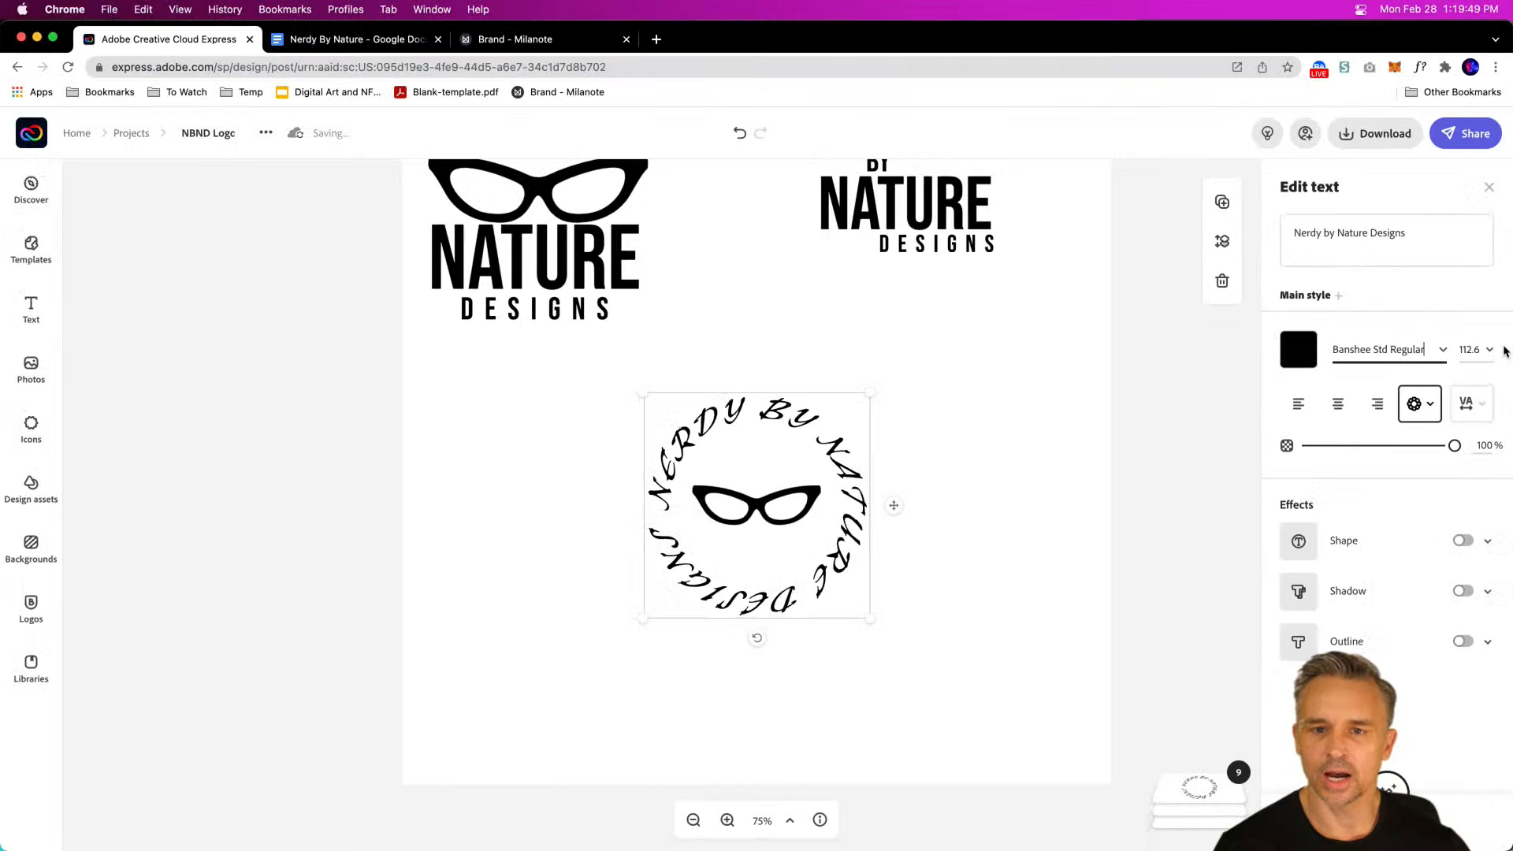
click(849, 214)
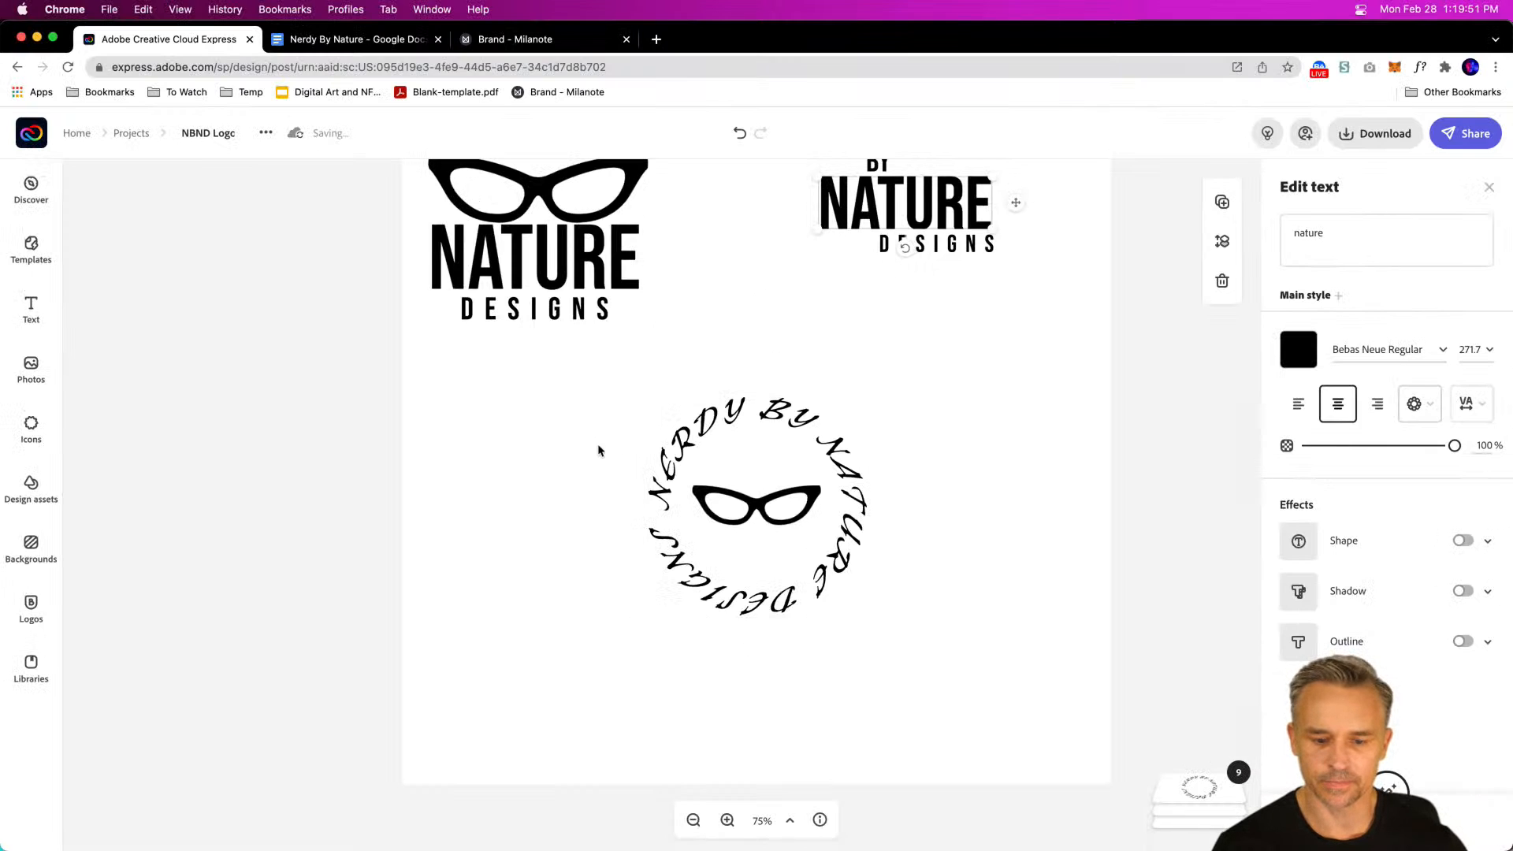
Step: Set the circular text's font to BalboaPlus Fill
click(666, 470)
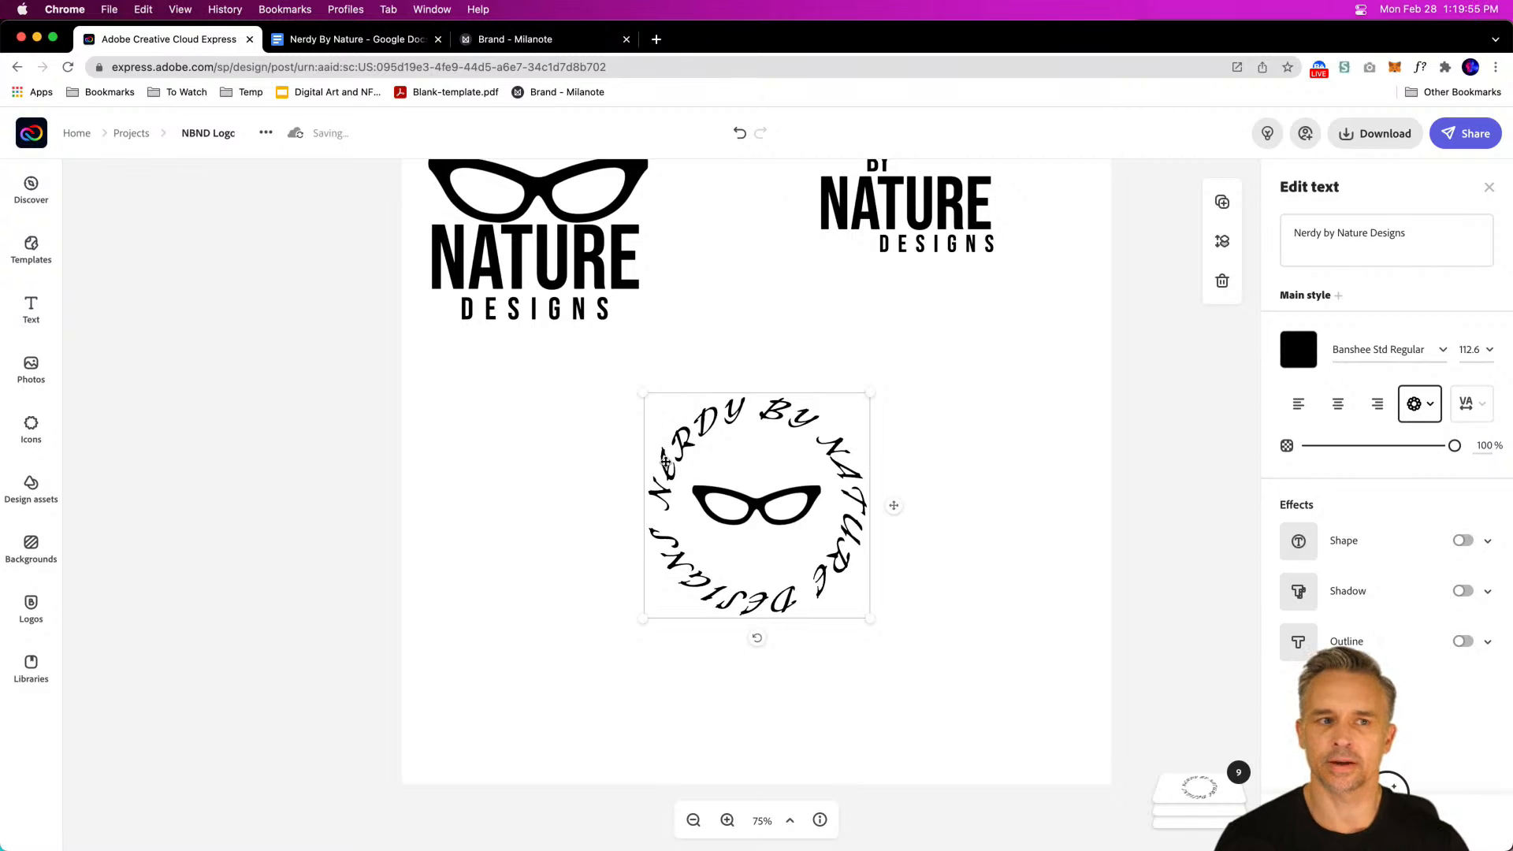
click(1442, 360)
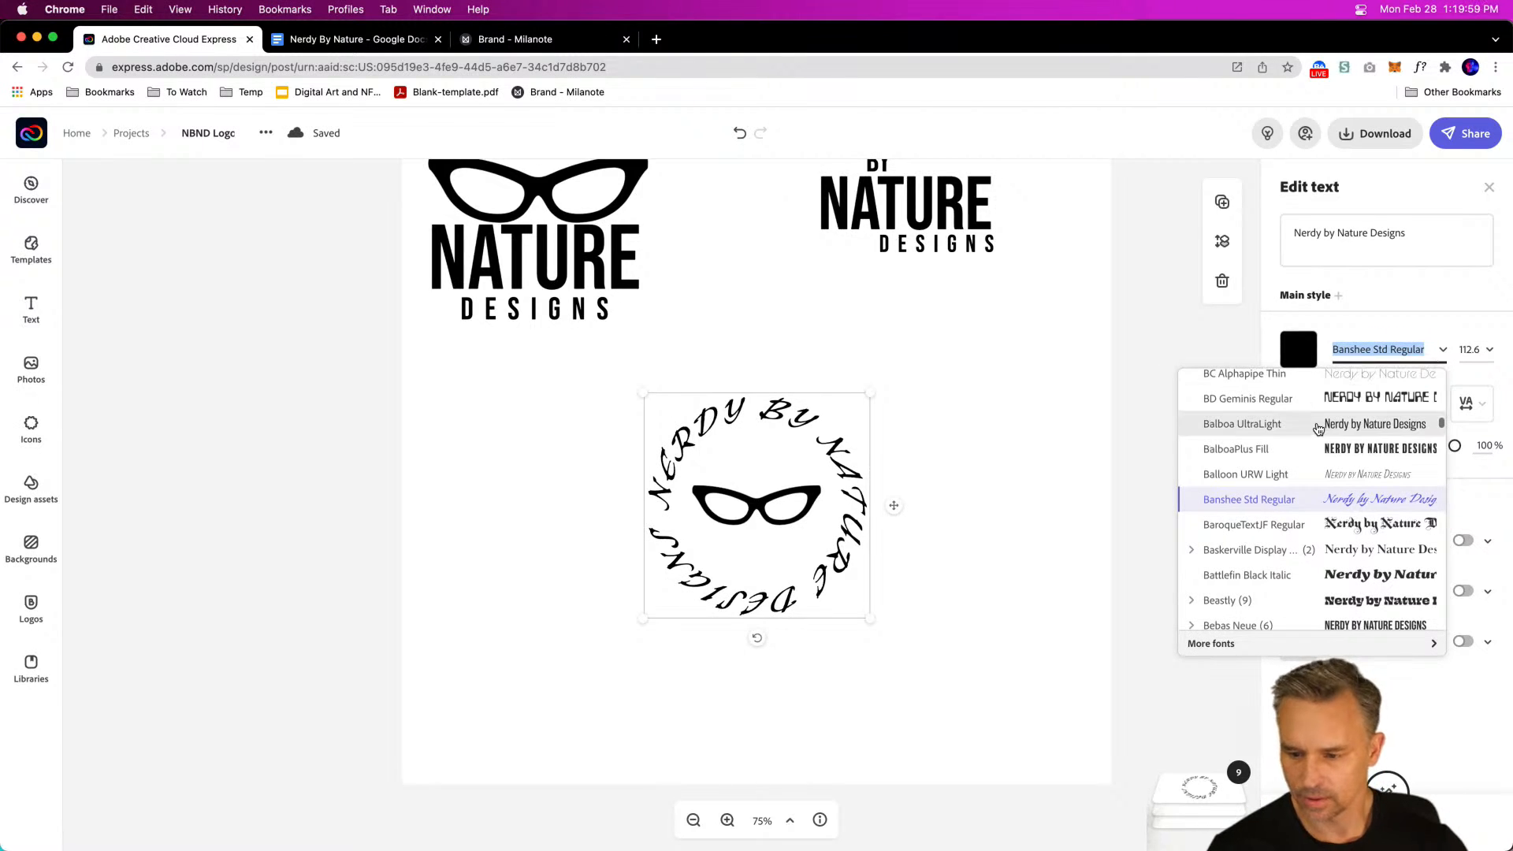
click(1315, 450)
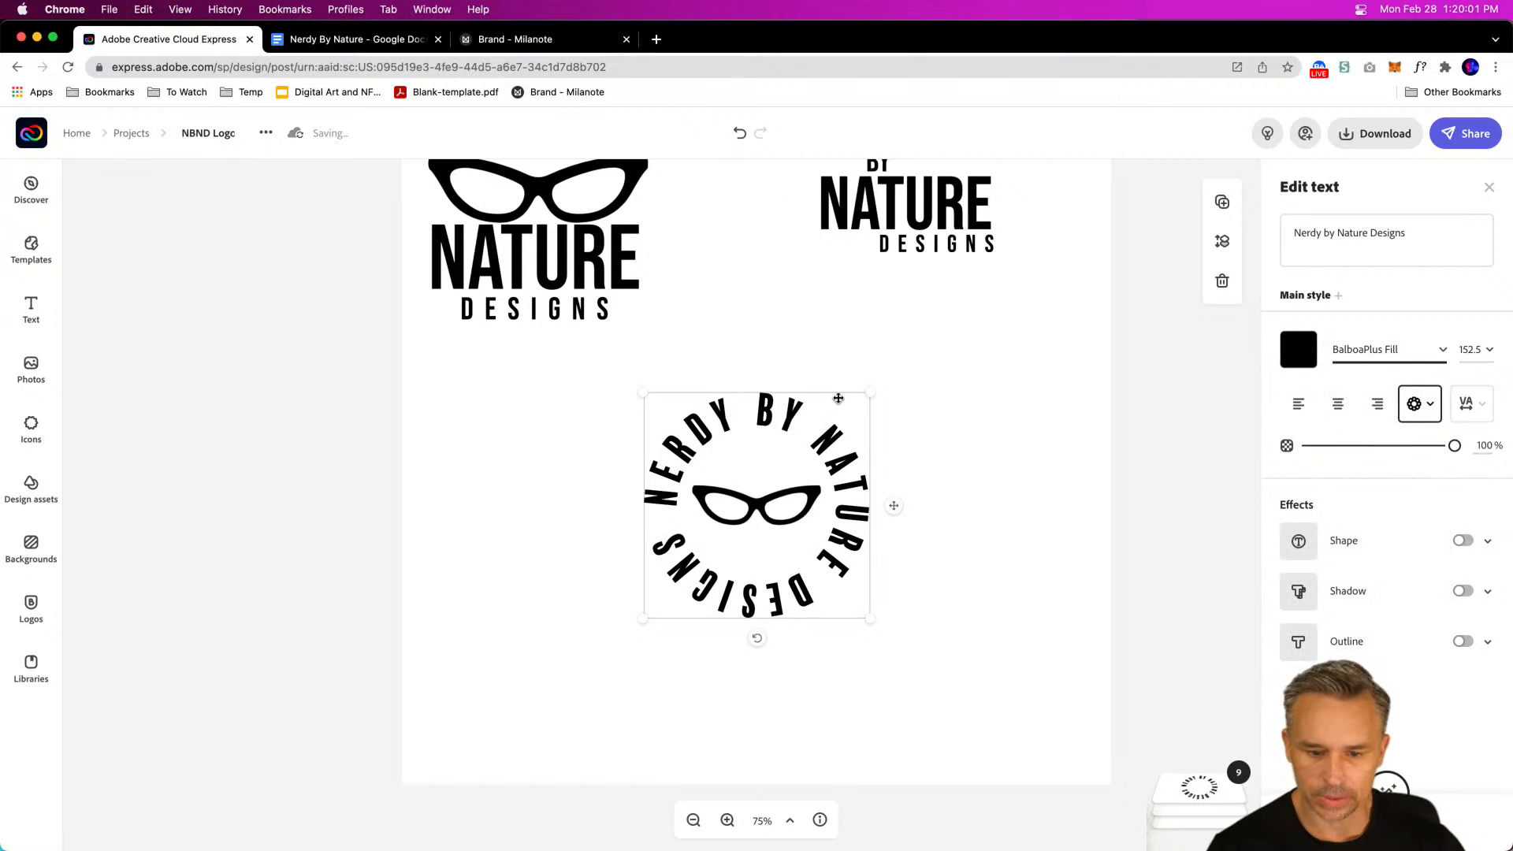
Step: Open the Clean category of the additional fonts for the circular text
click(1440, 352)
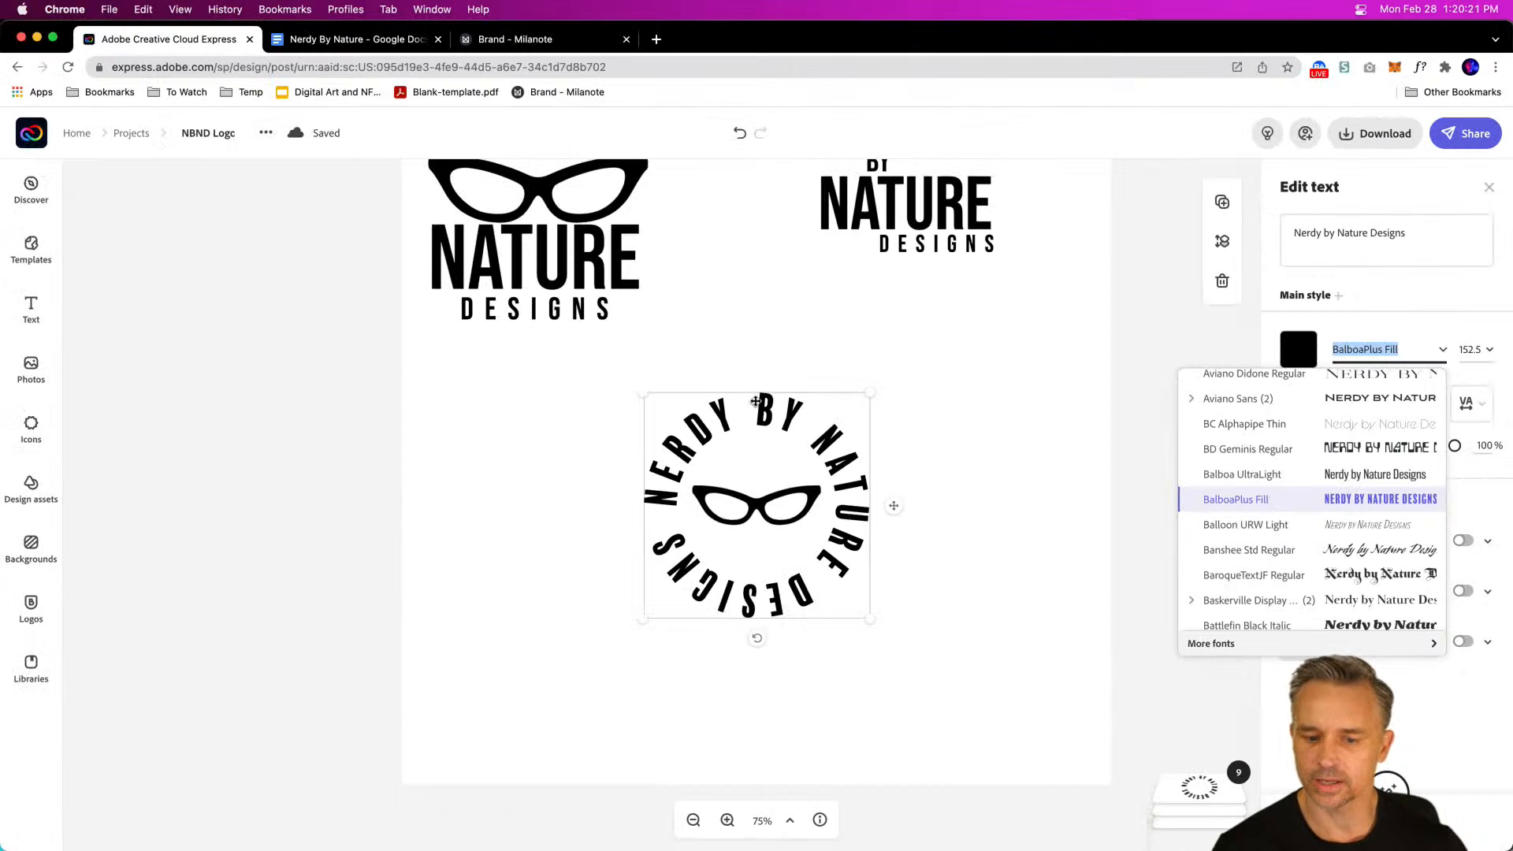
scroll(755, 401, left, 1)
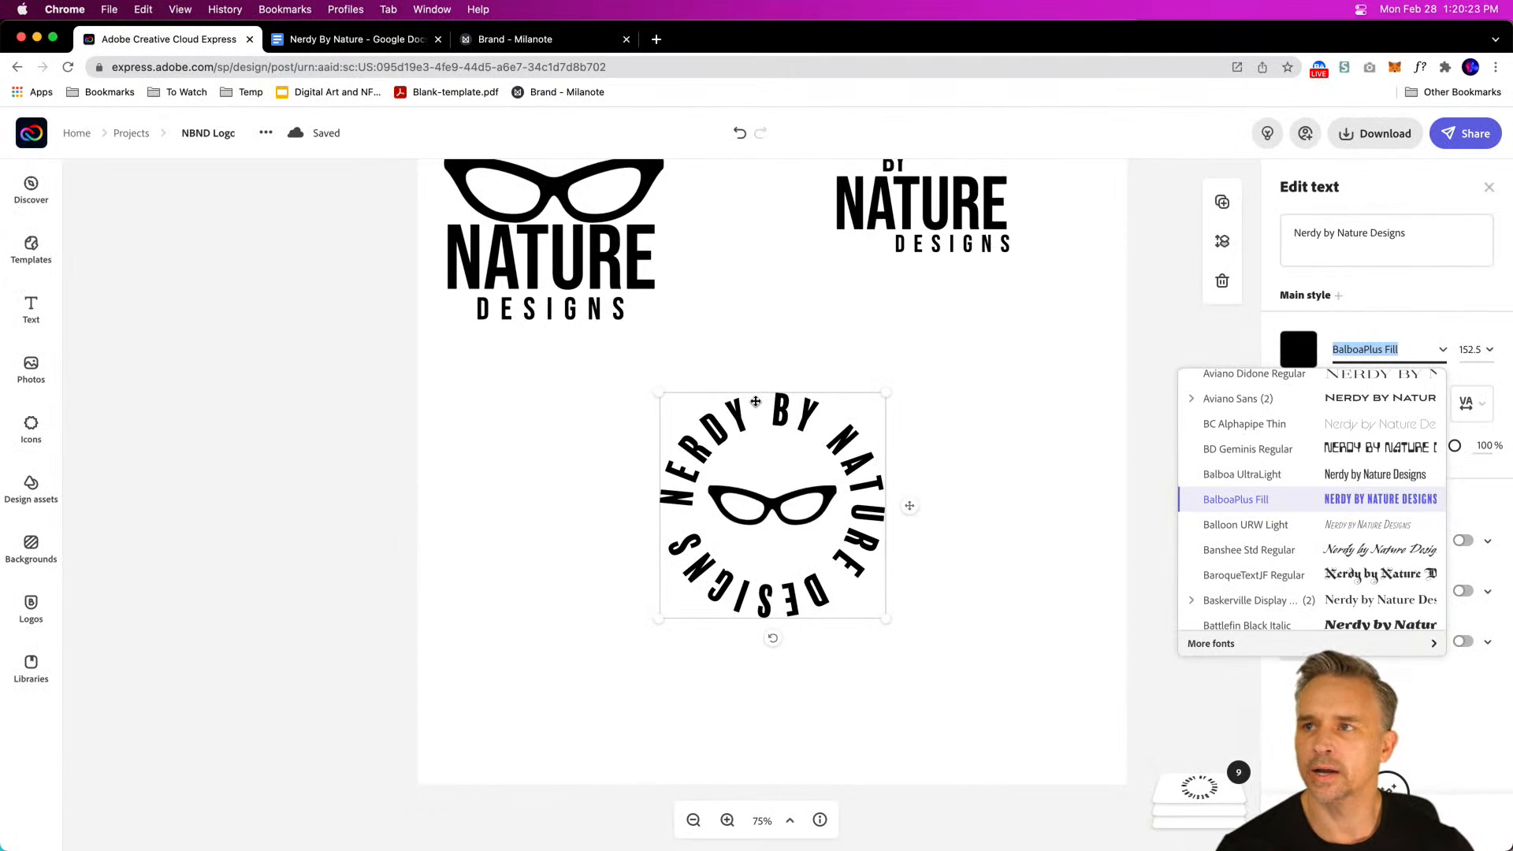
click(1226, 644)
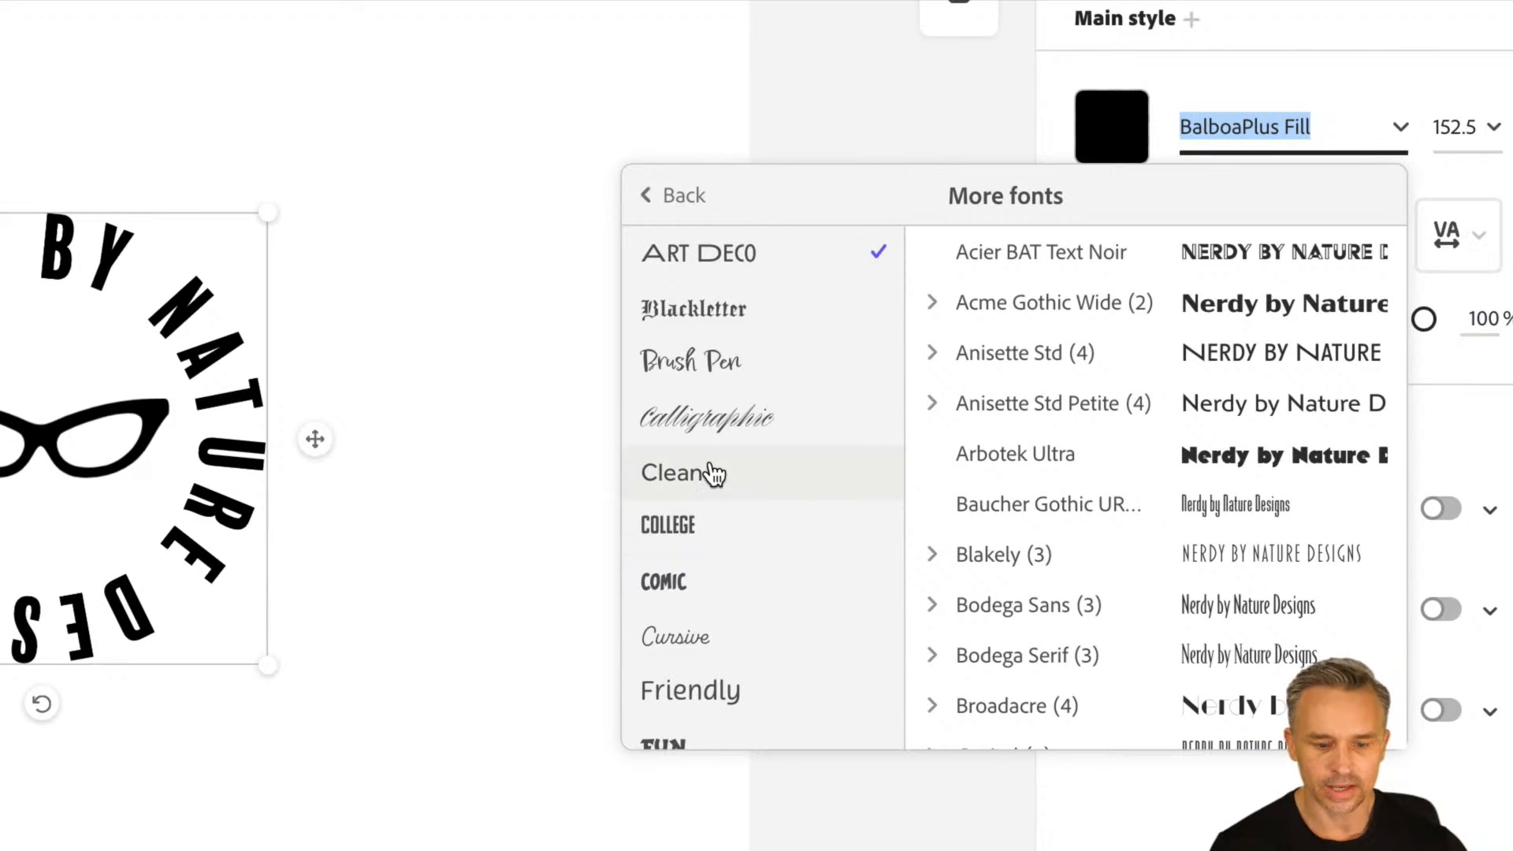
scroll(709, 473, down, 1)
click(690, 419)
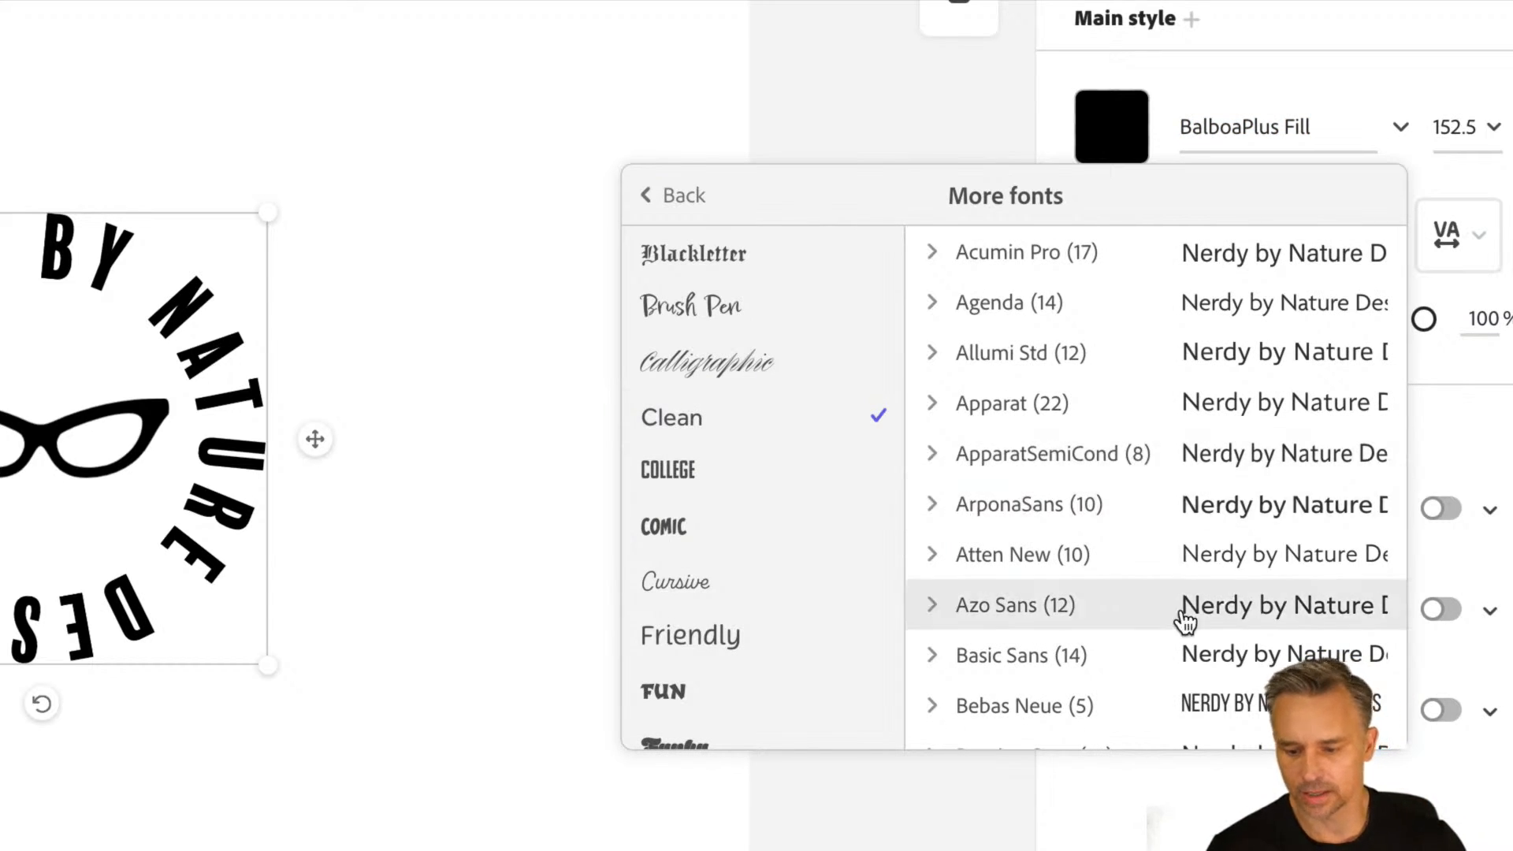
Step: Browse the Clean fonts and the other font categories for a new typeface for the circular text
scroll(1179, 611, down, 5)
scroll(1179, 611, down, 1)
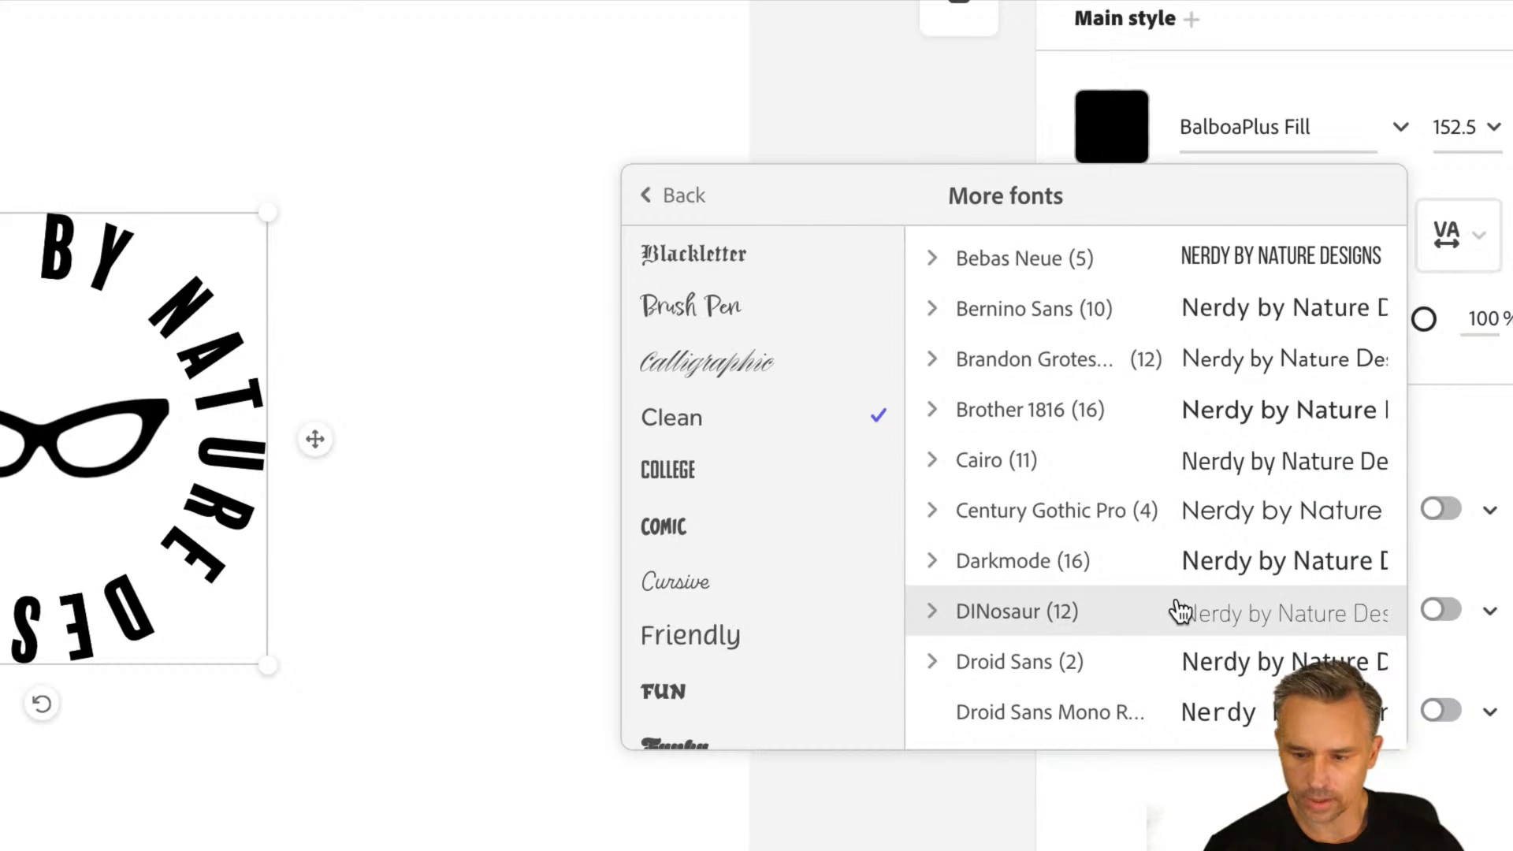
scroll(1180, 611, down, 8)
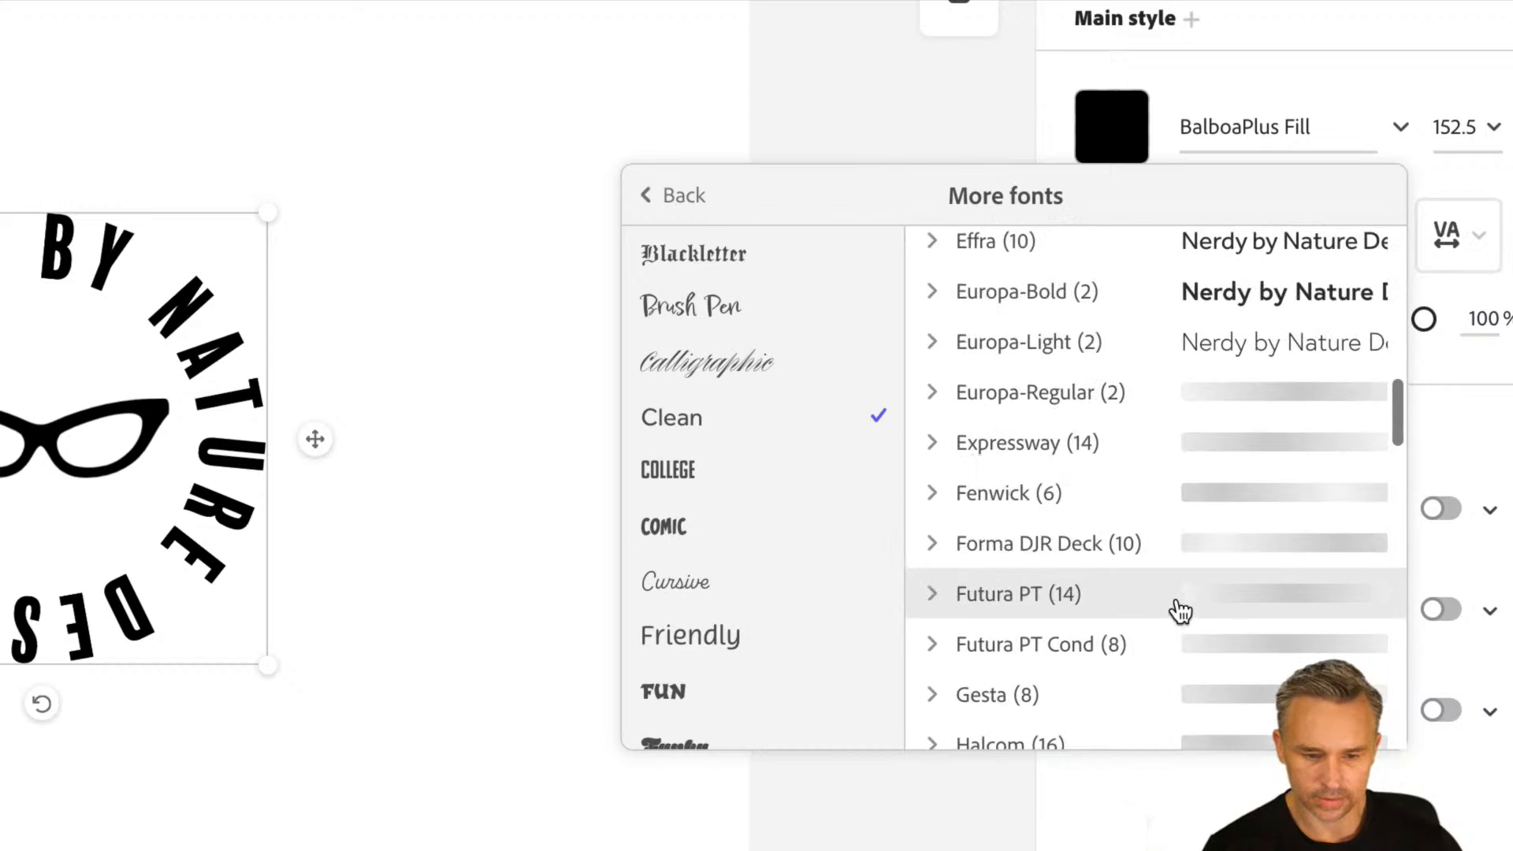
scroll(1176, 612, down, 1)
scroll(812, 548, down, 8)
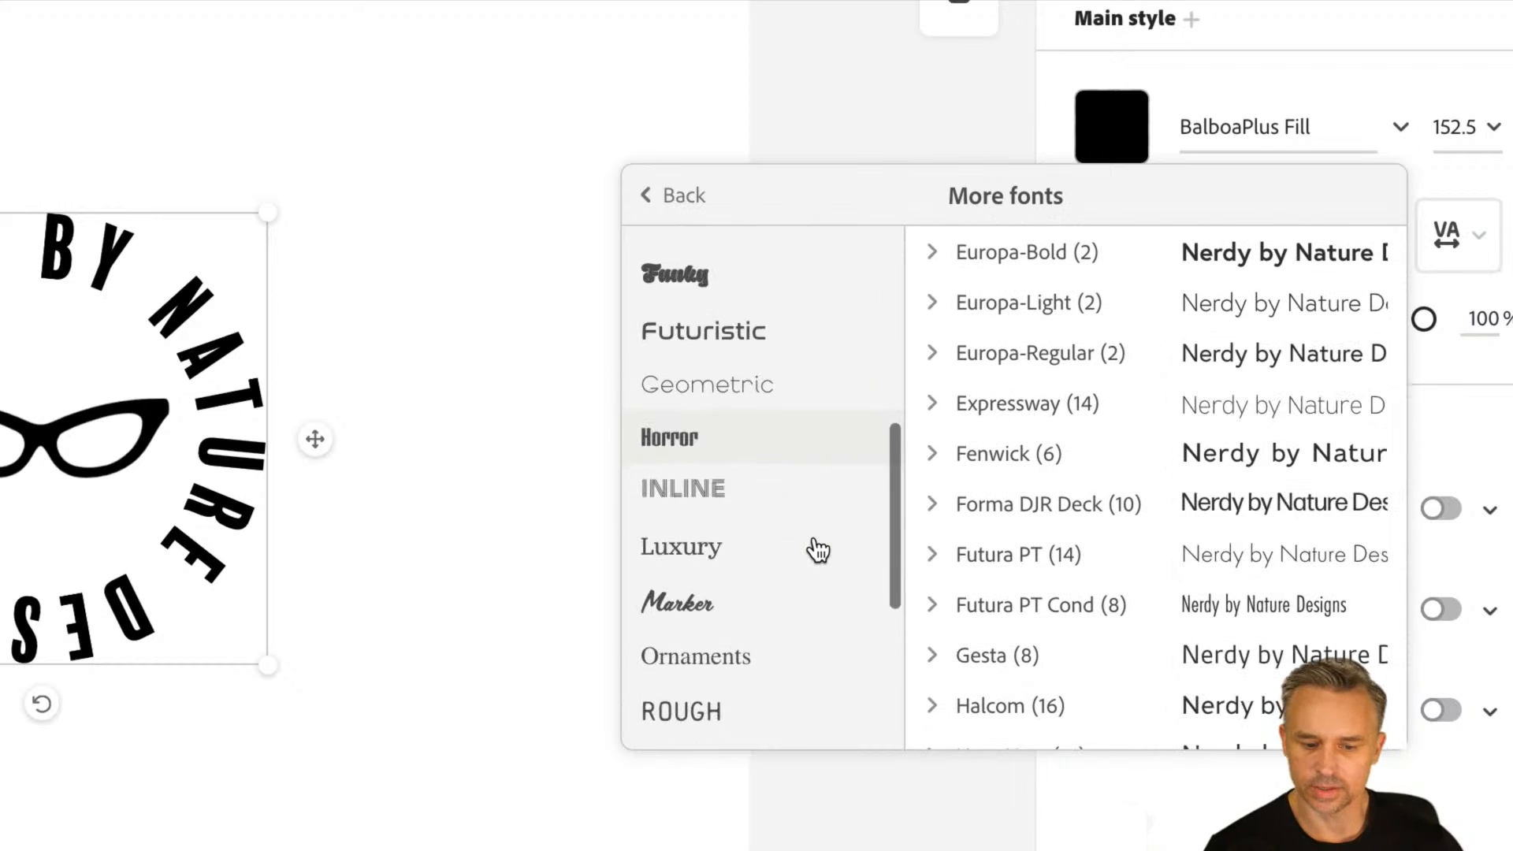
scroll(818, 549, down, 3)
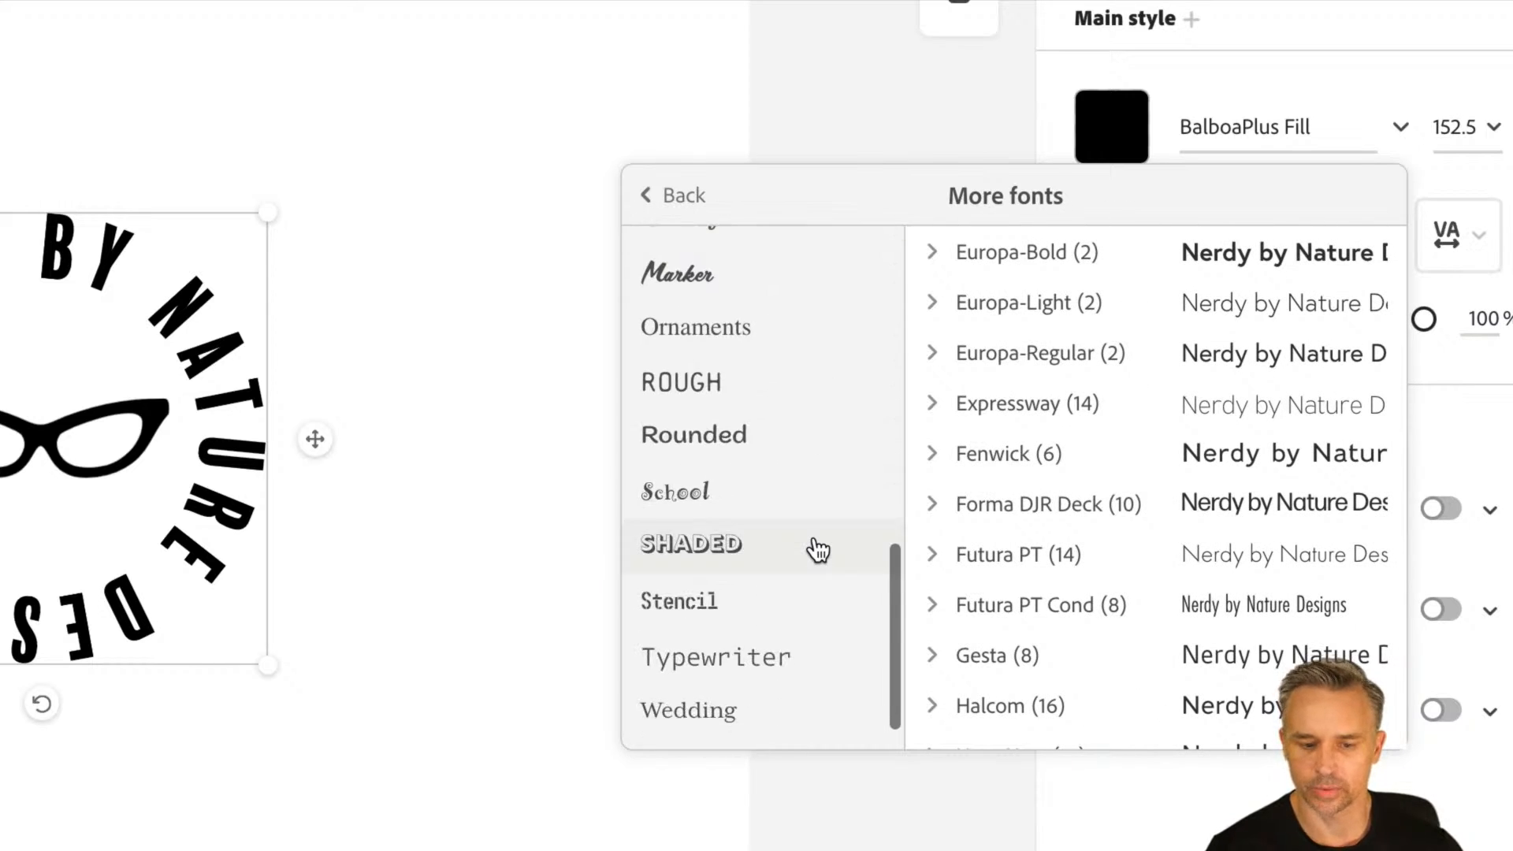
scroll(818, 549, up, 10)
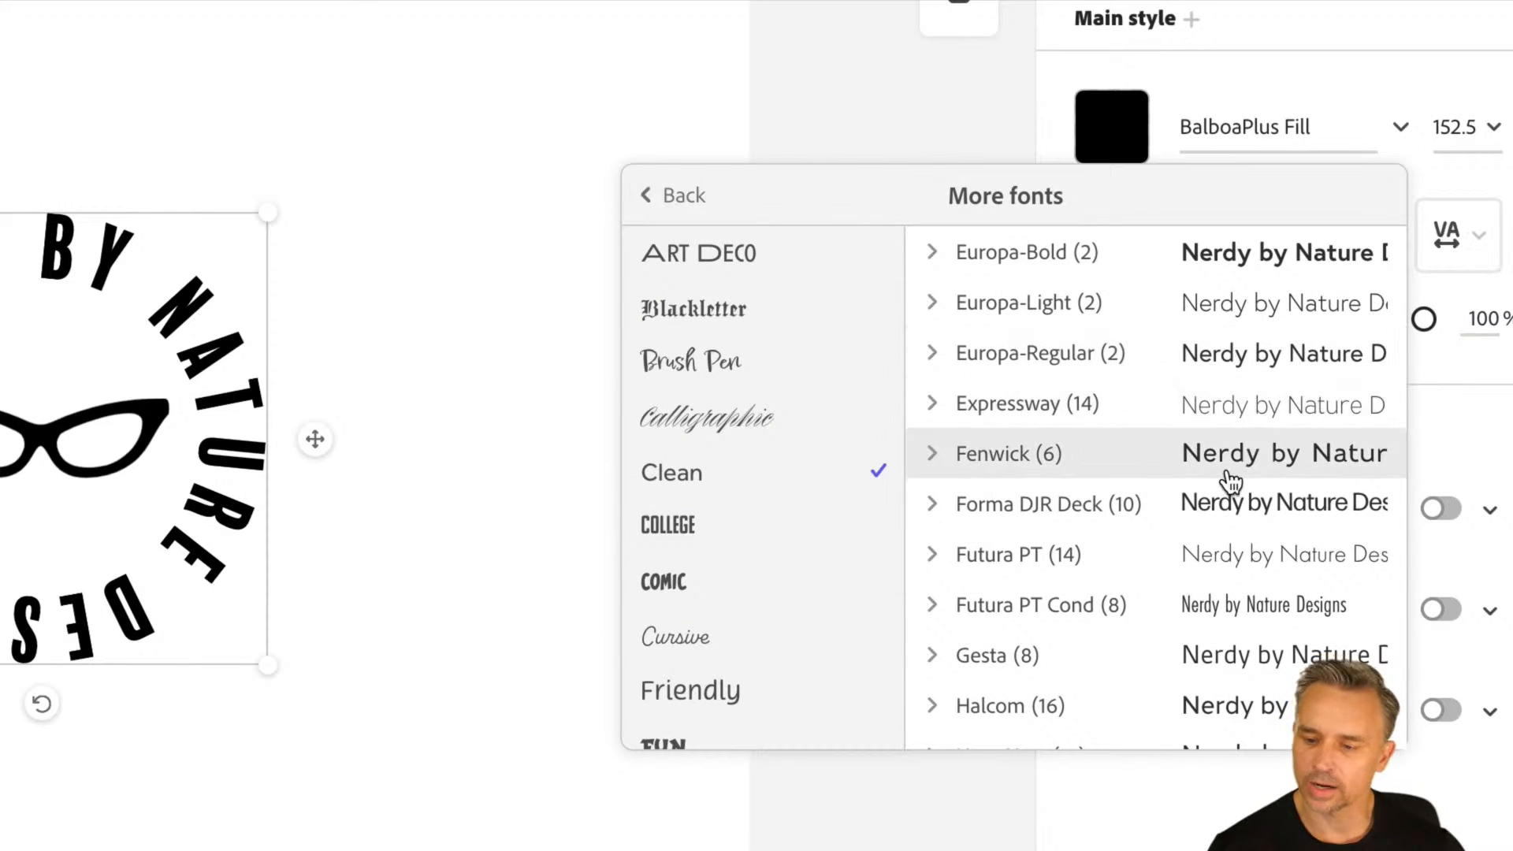
scroll(1230, 488, down, 8)
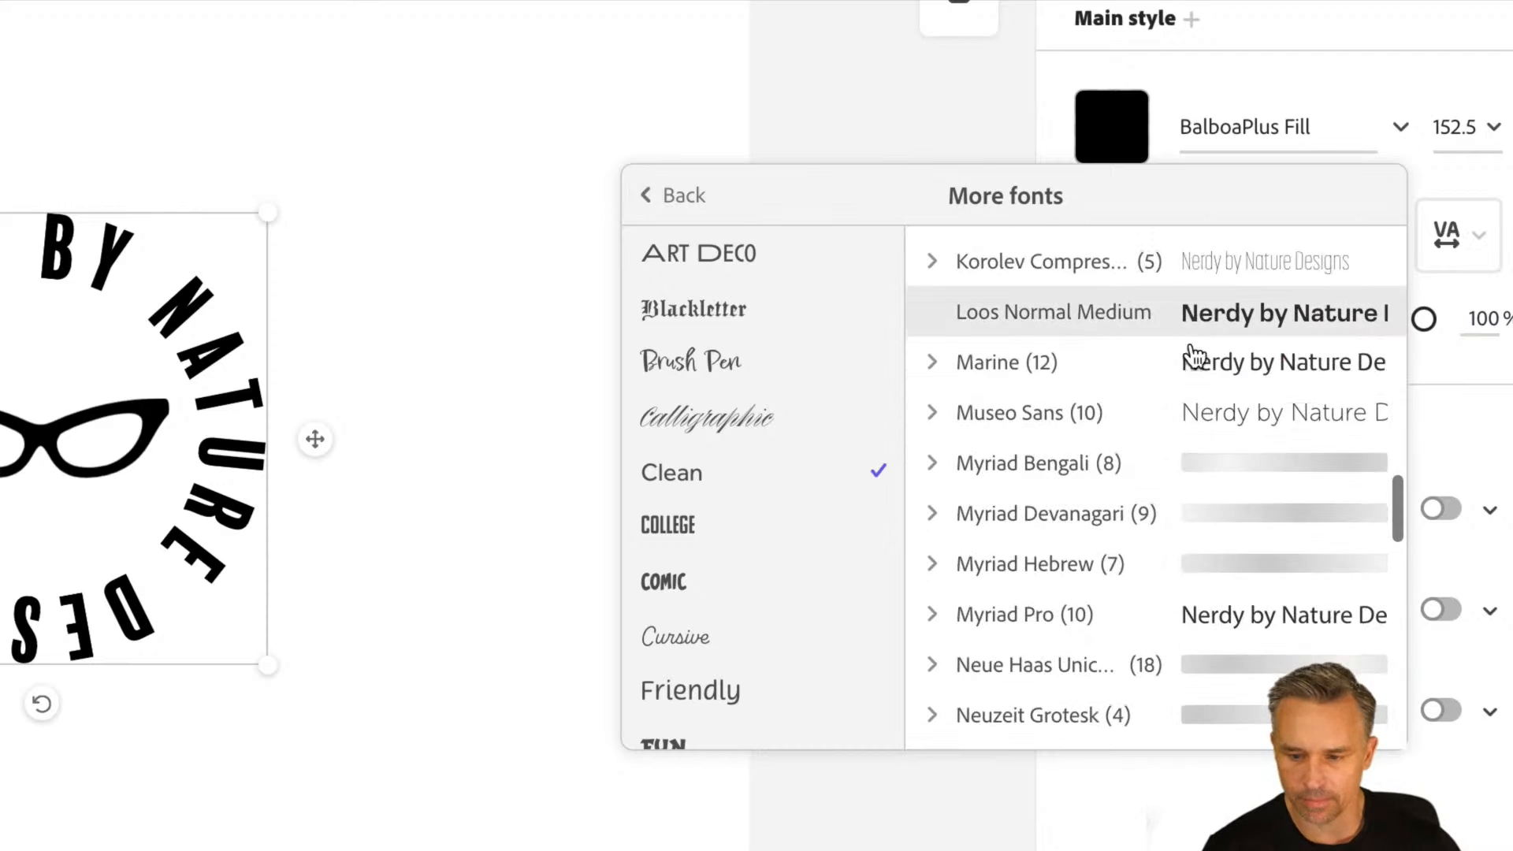
scroll(1194, 378, down, 5)
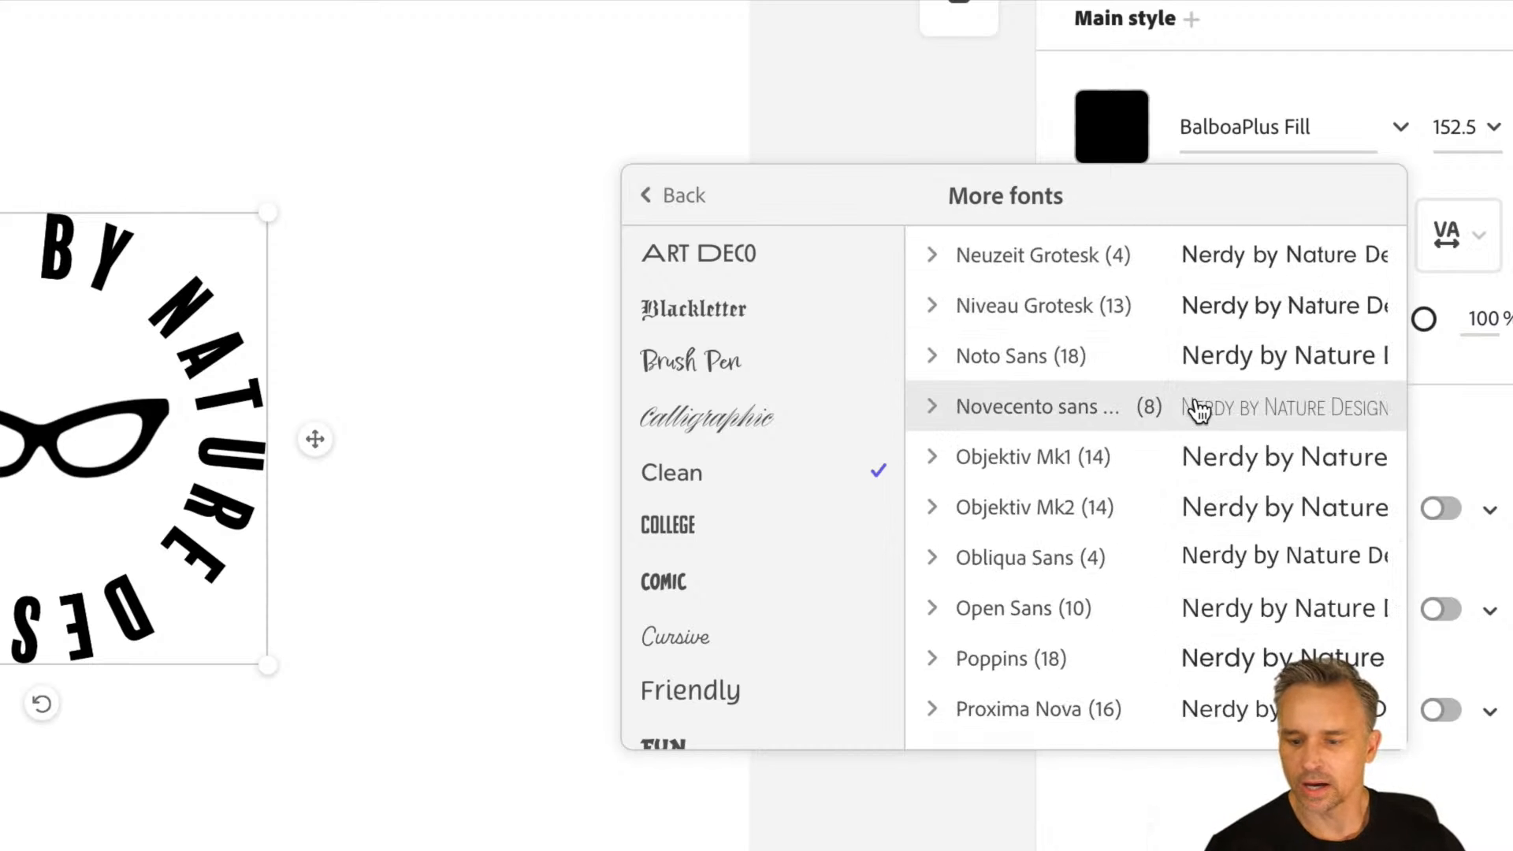
scroll(1199, 410, down, 5)
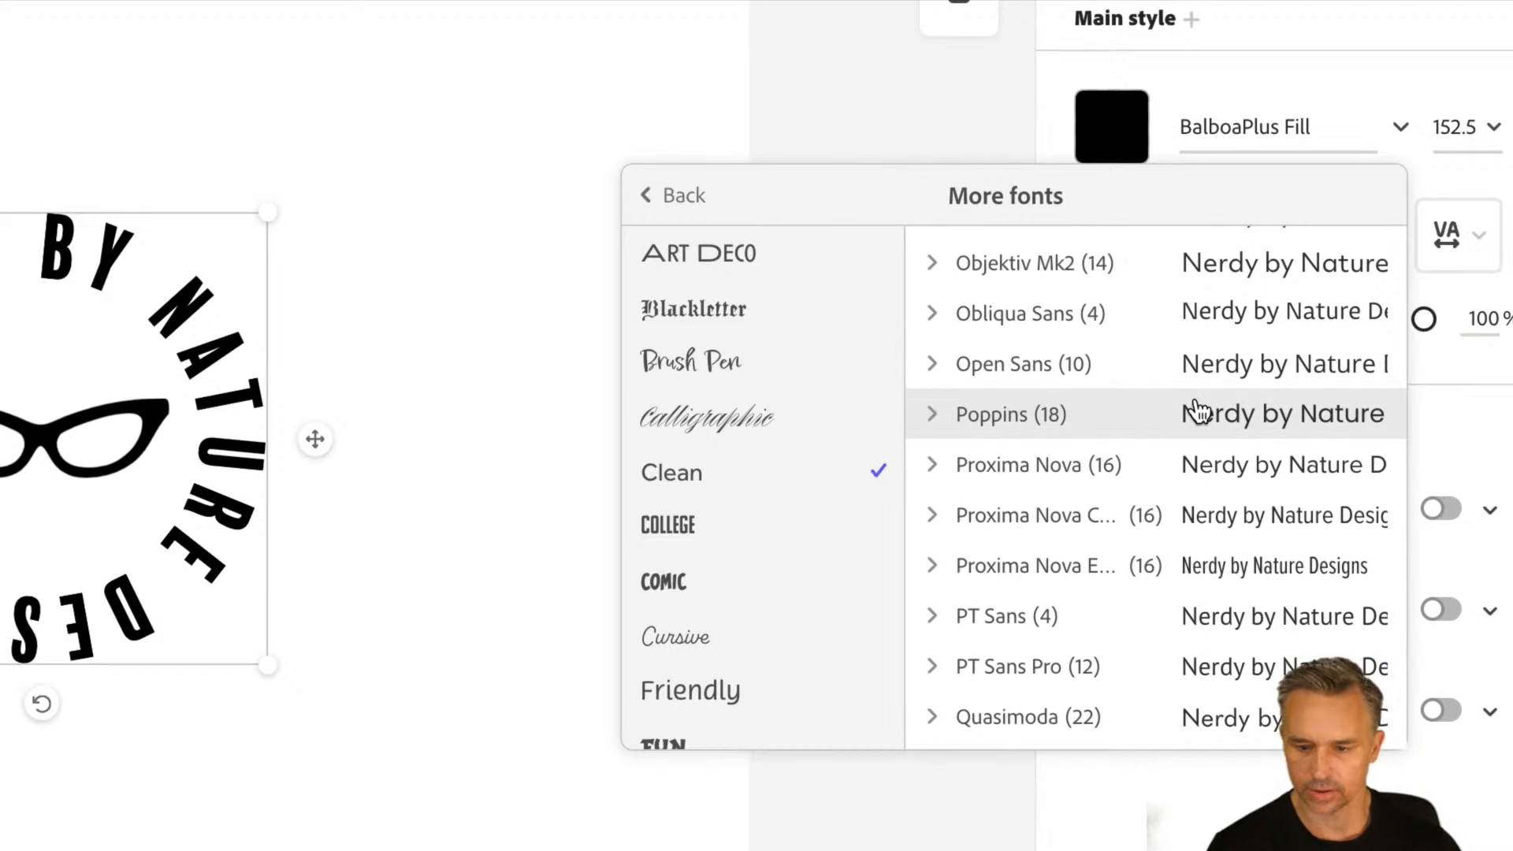
scroll(1198, 410, down, 8)
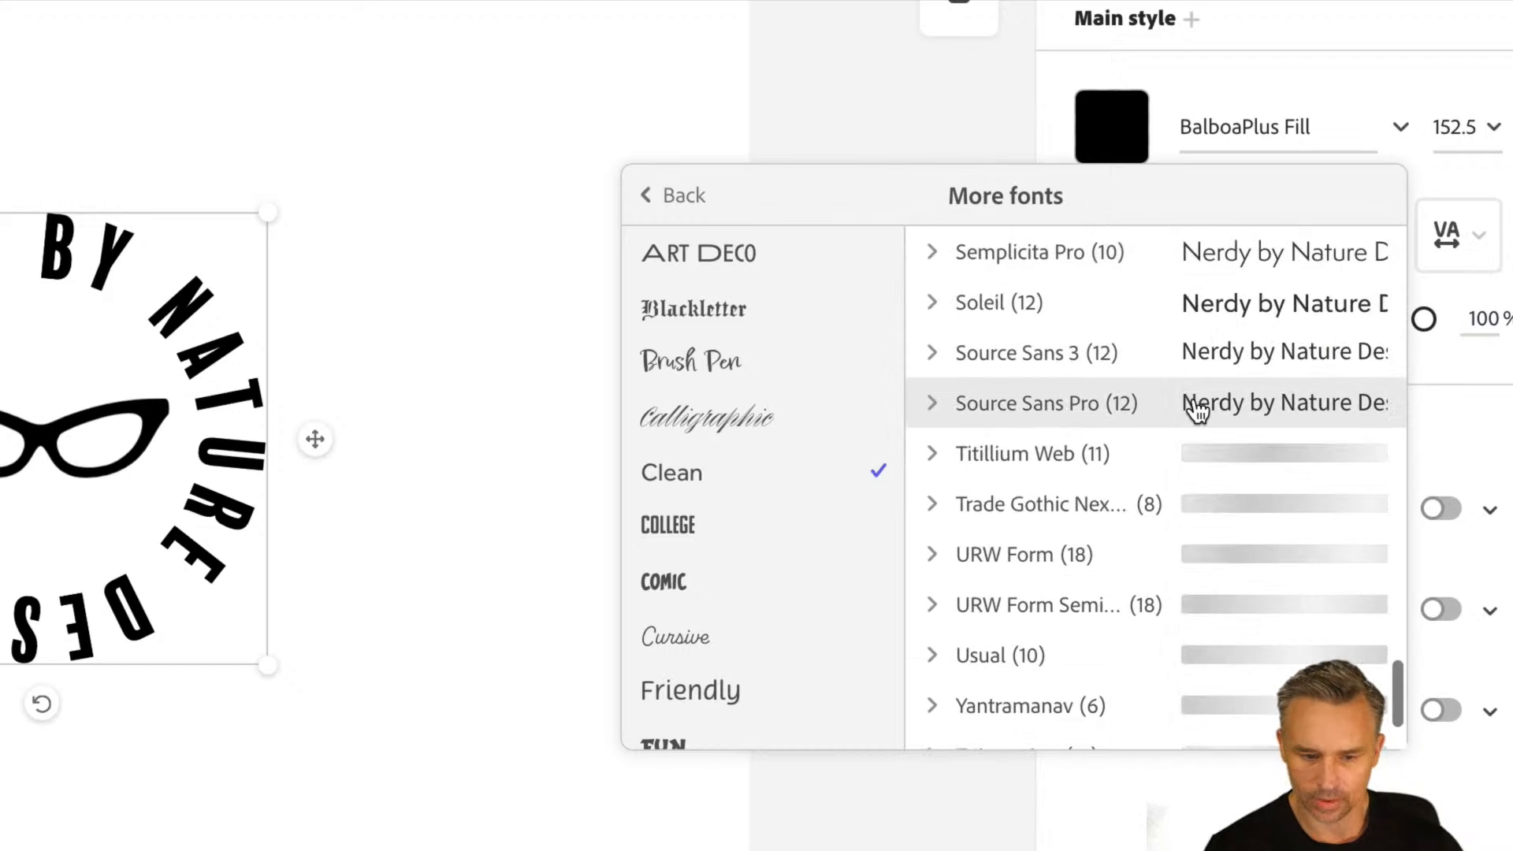
scroll(1198, 410, up, 15)
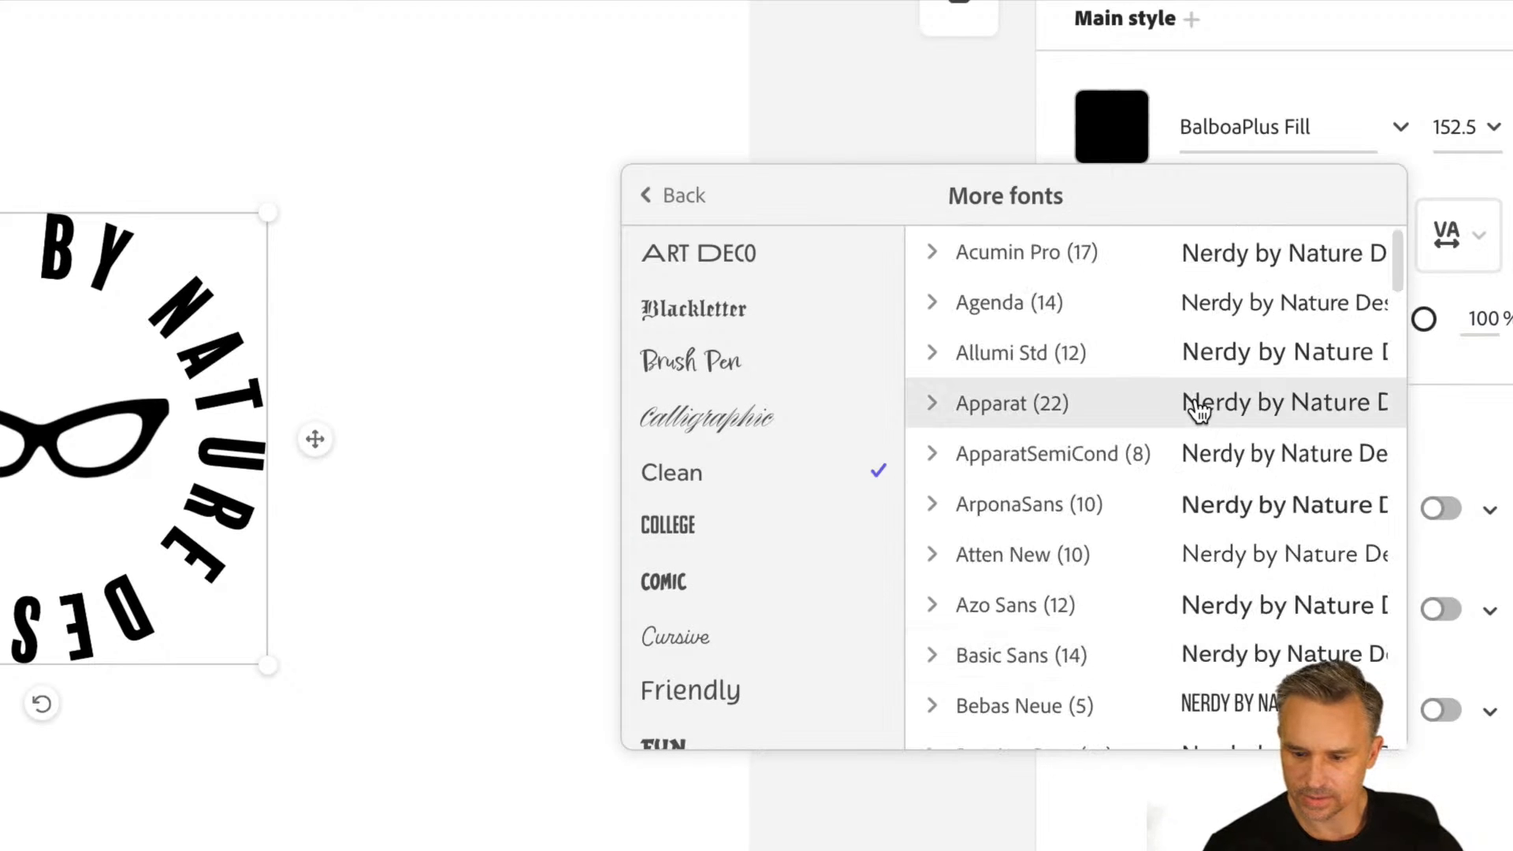
Step: Try Europa-Bold from the Clean fonts as the circular text's font and check its layout options
scroll(1198, 409, down, 5)
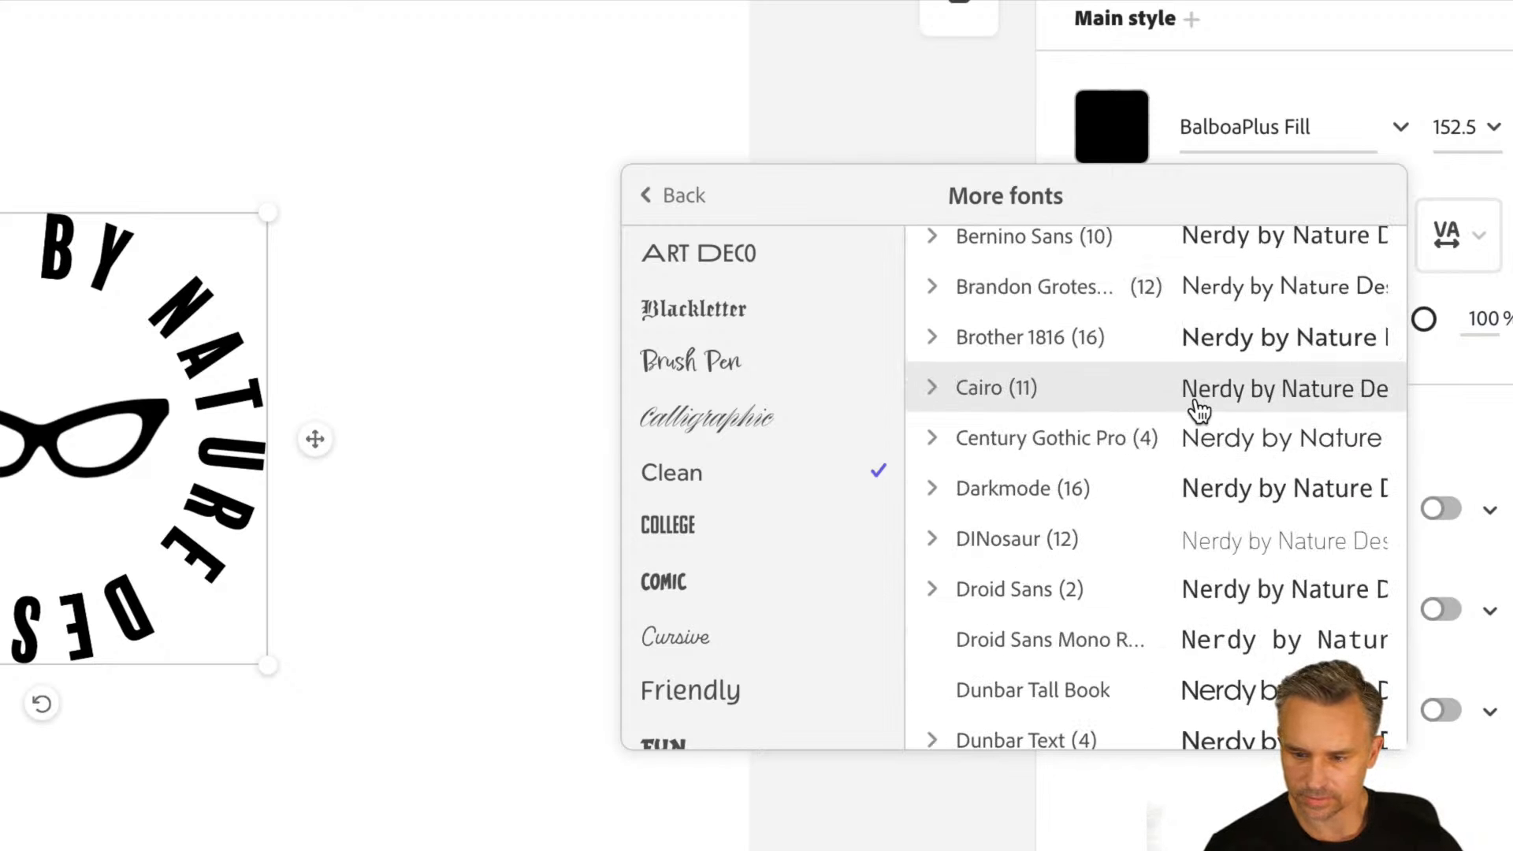
scroll(1198, 410, down, 1)
scroll(1198, 410, down, 2)
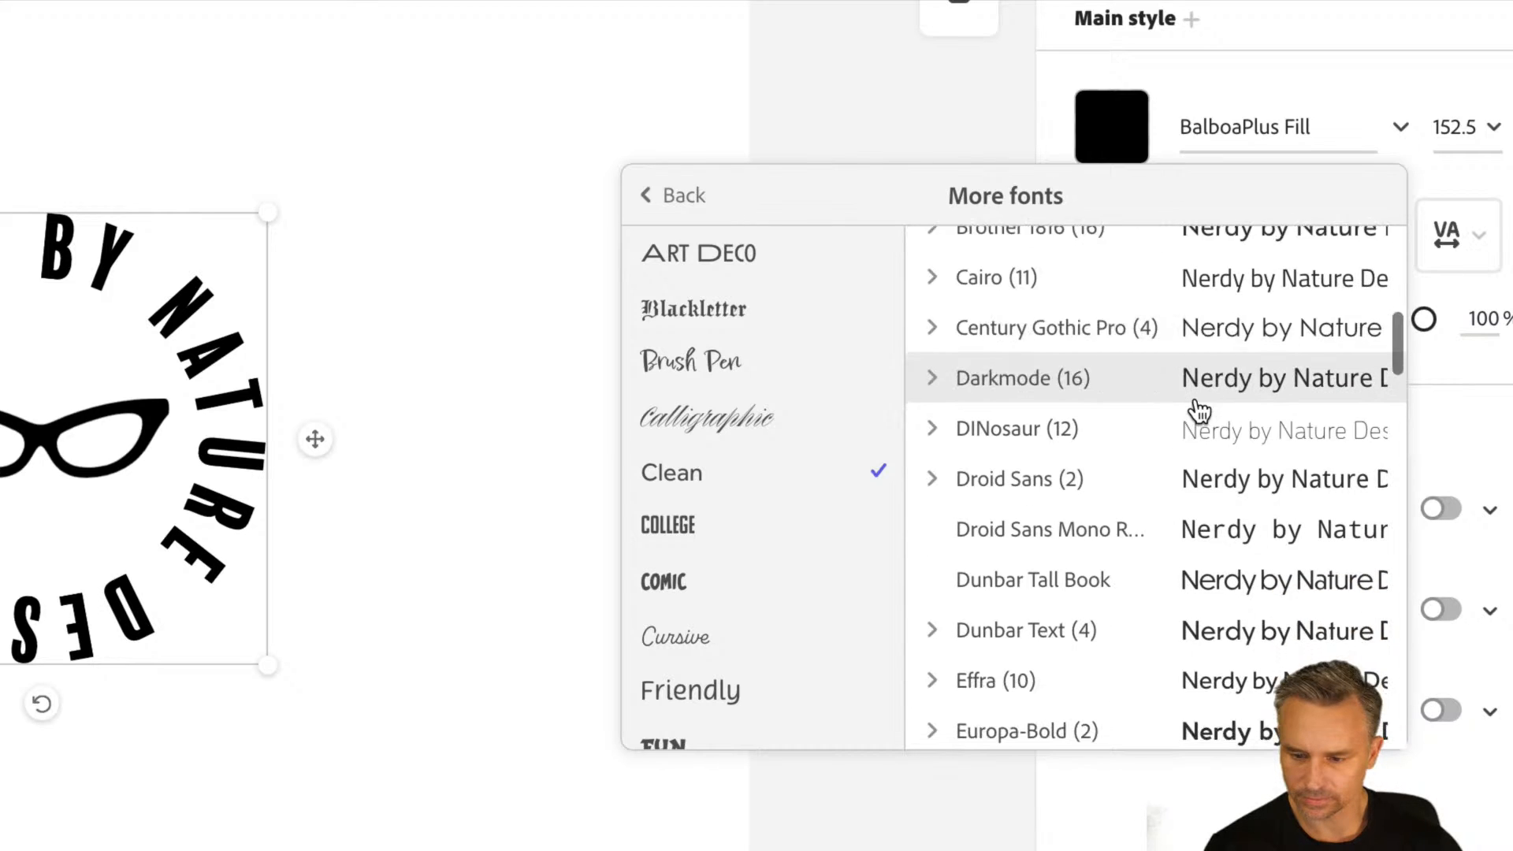
scroll(1199, 411, down, 2)
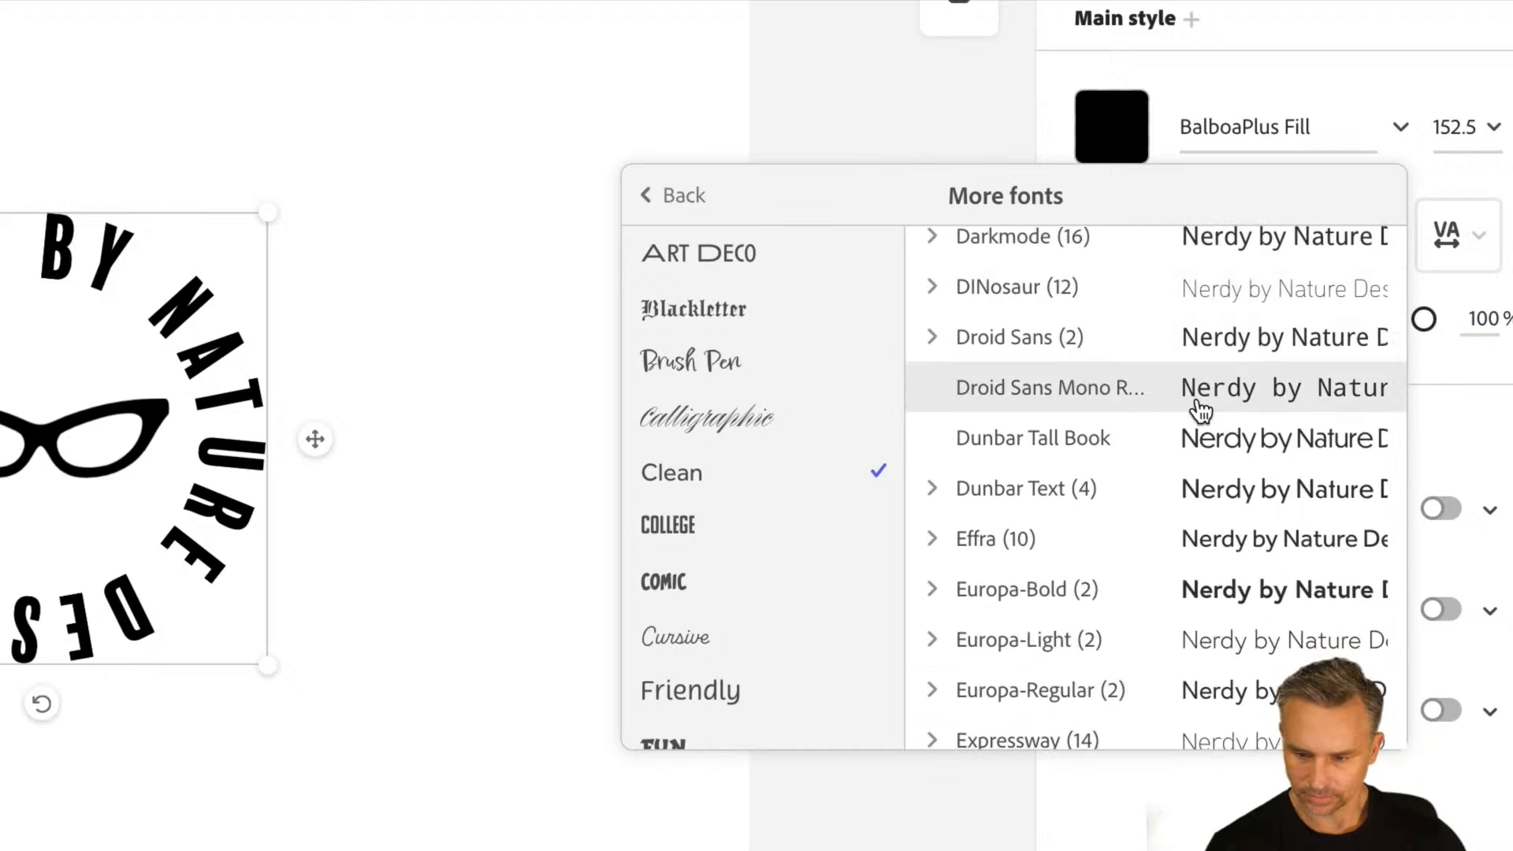
scroll(1201, 410, down, 1)
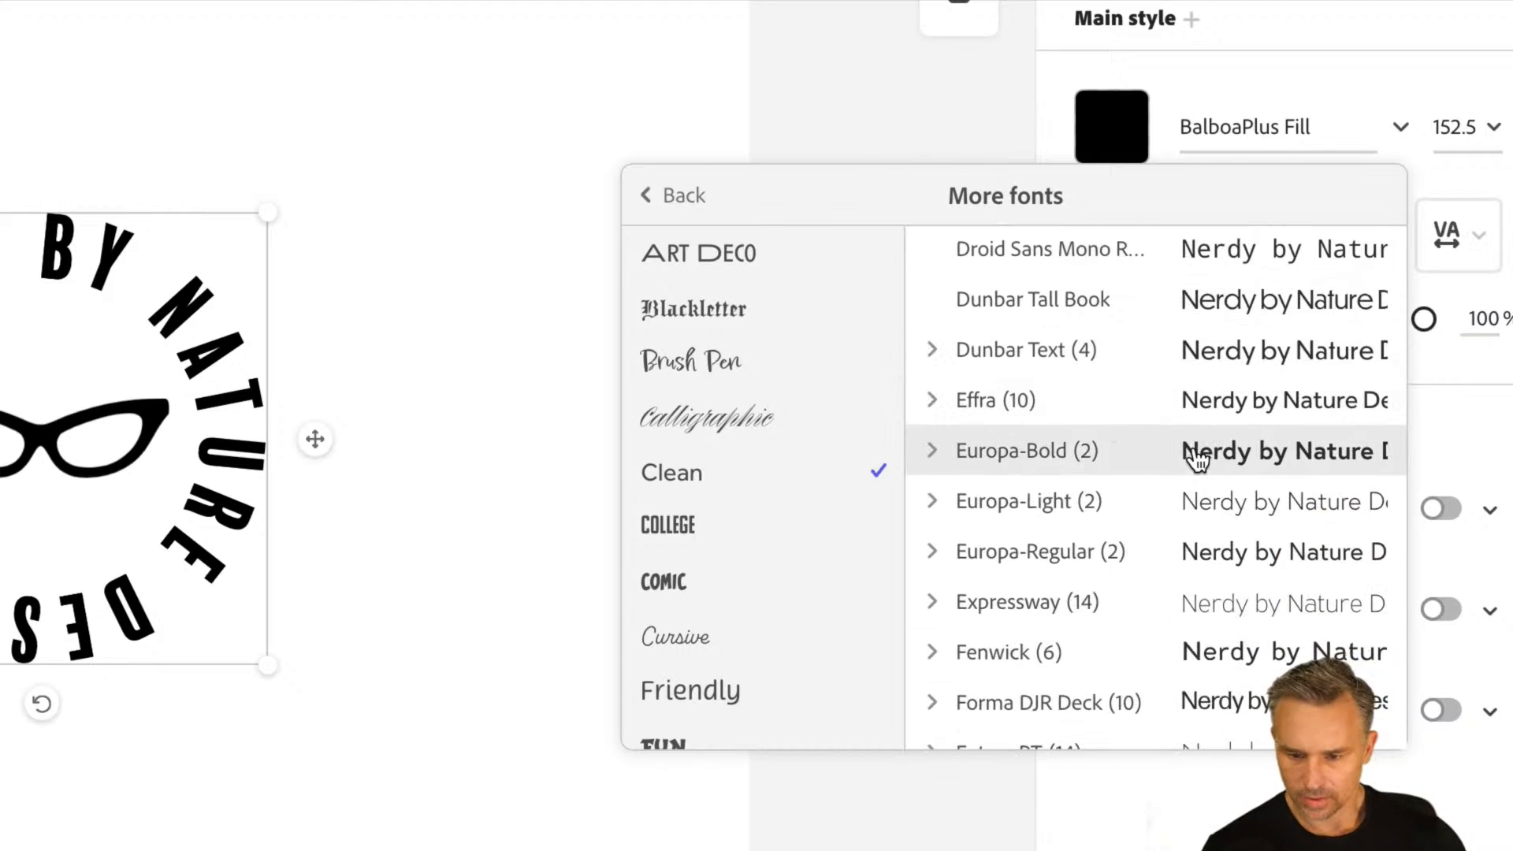
click(1198, 458)
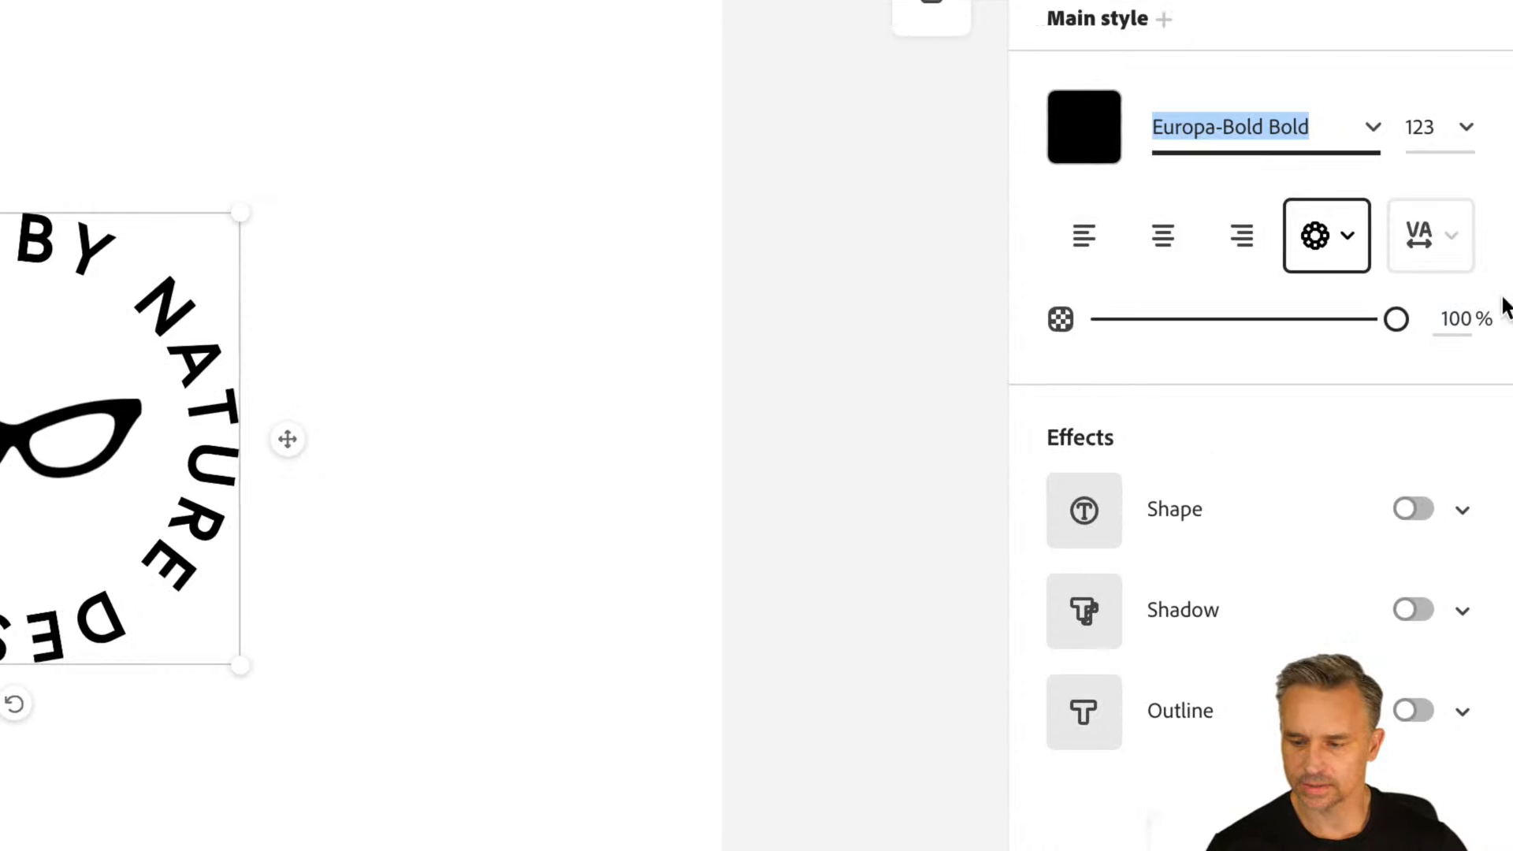
click(1375, 240)
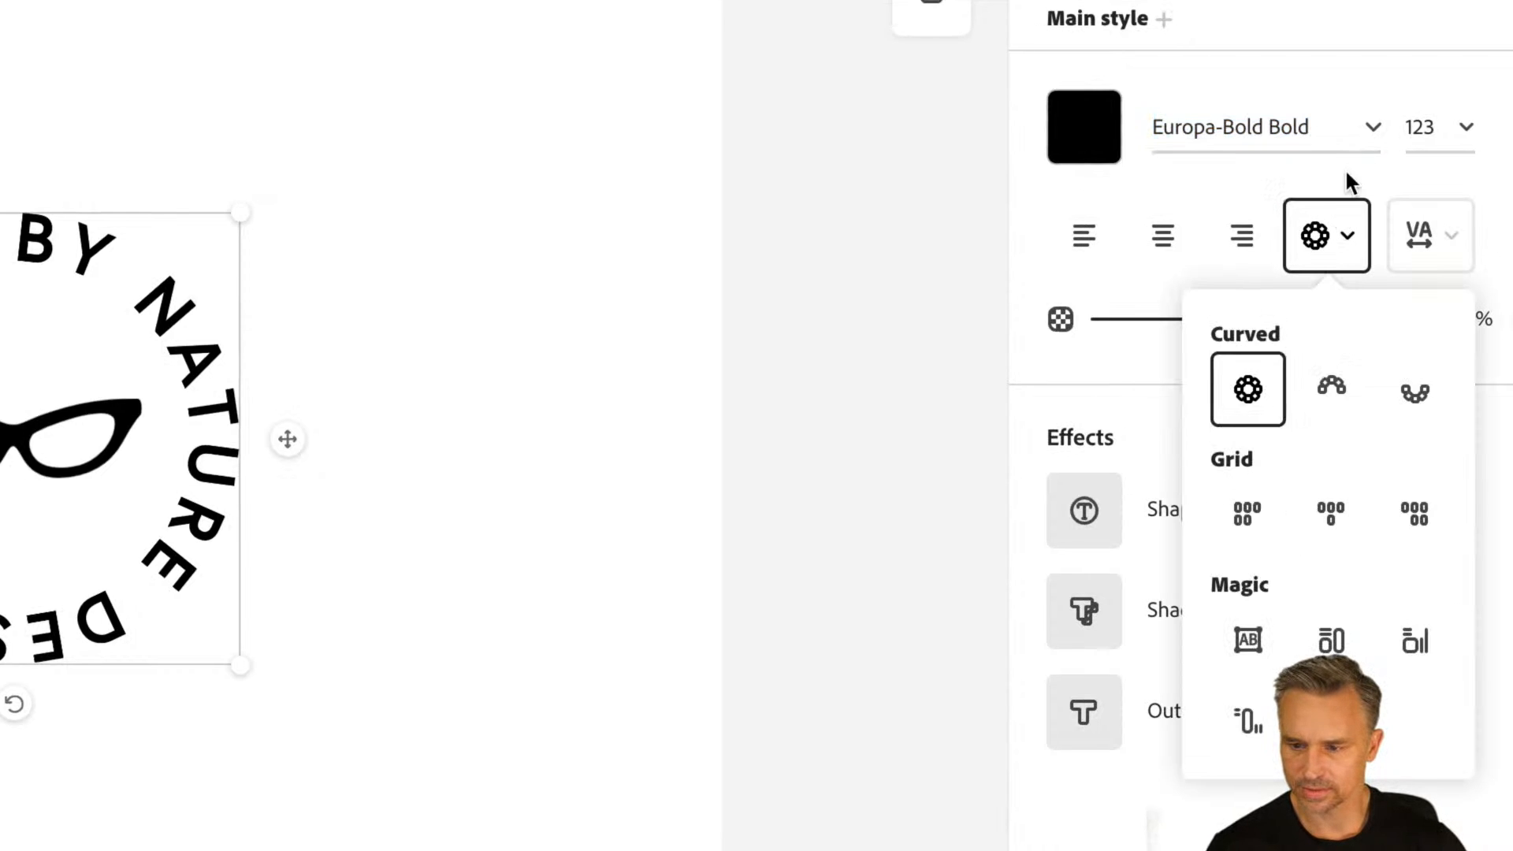
Step: Set the circular text's font to Museo Sans in the 900 weight
click(1376, 126)
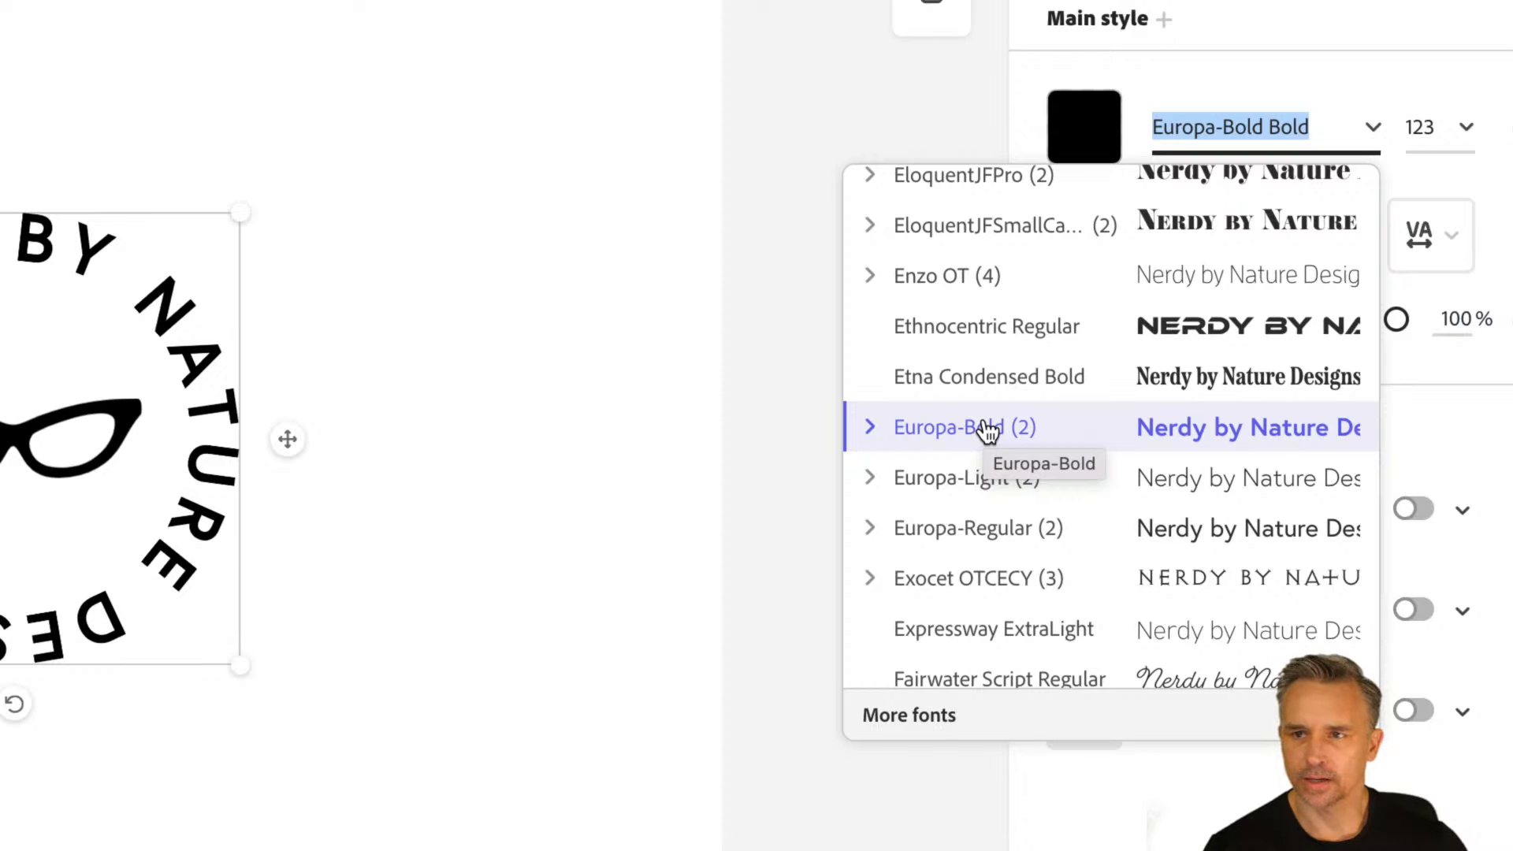
scroll(988, 431, down, 20)
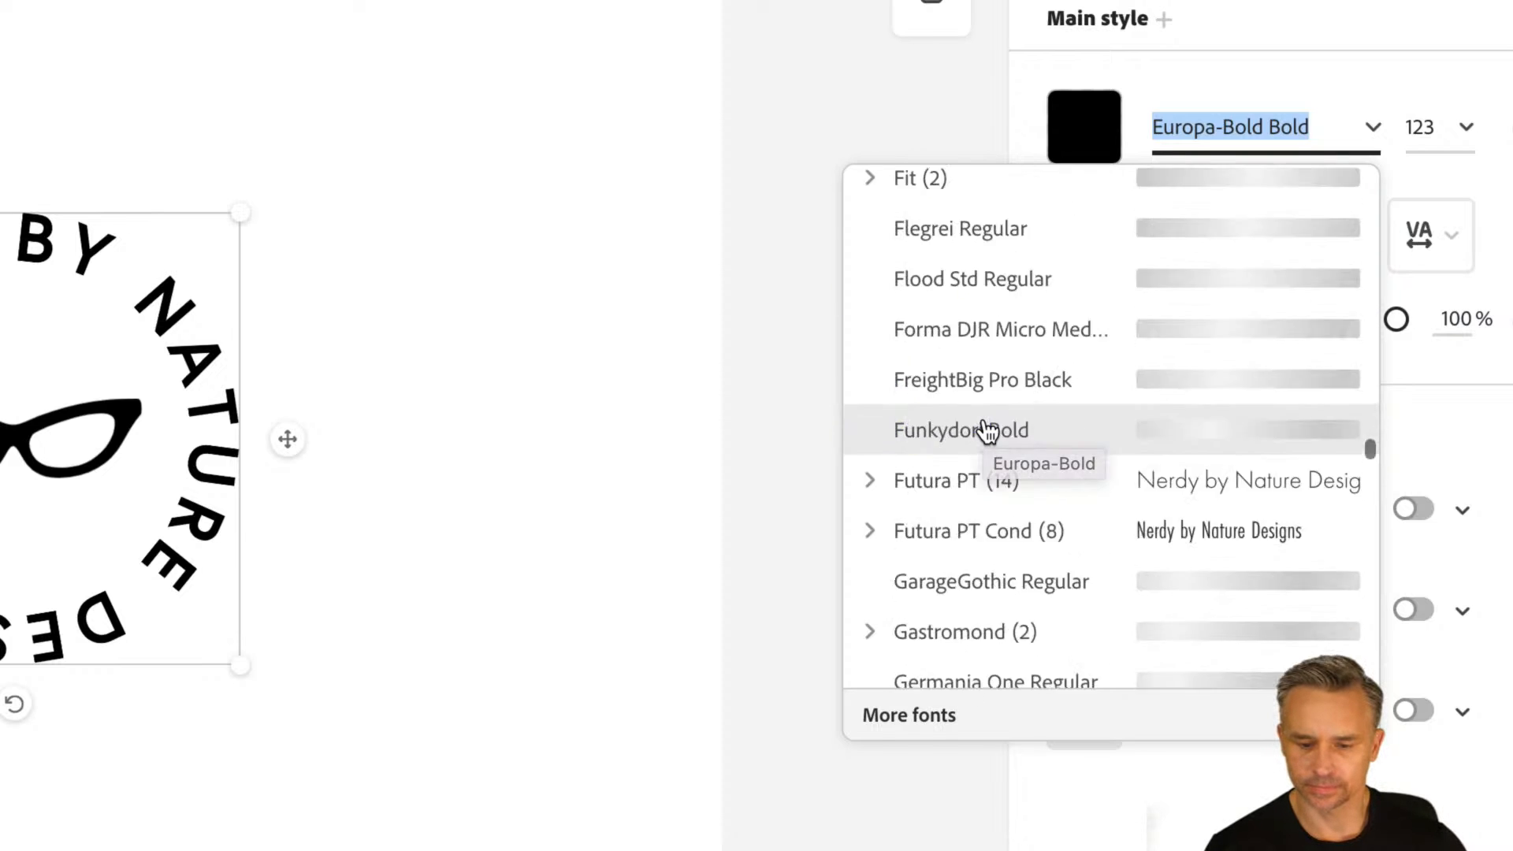
scroll(988, 432, down, 20)
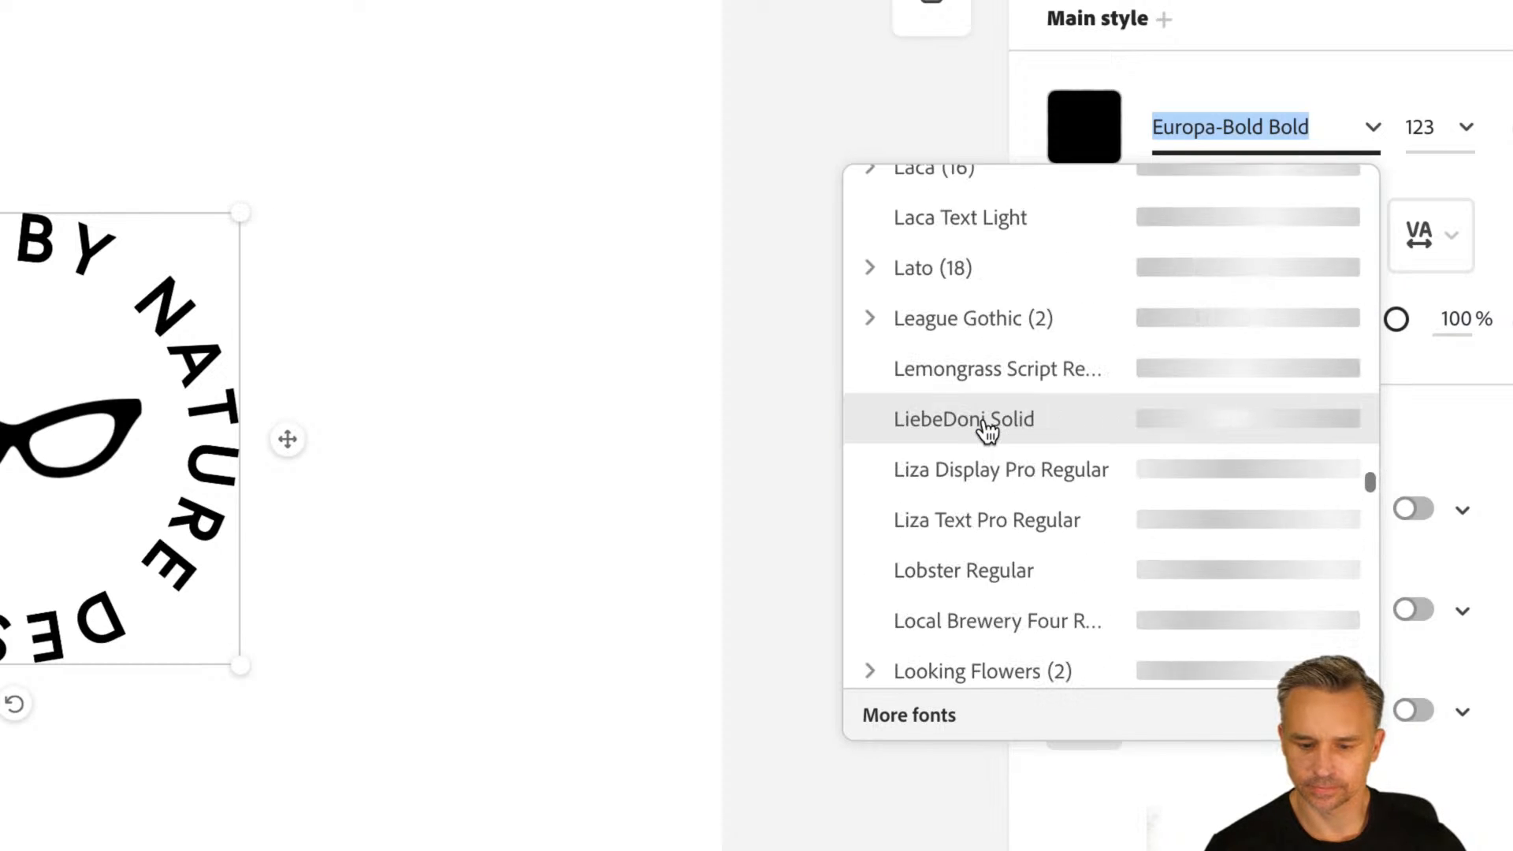
scroll(988, 432, down, 5)
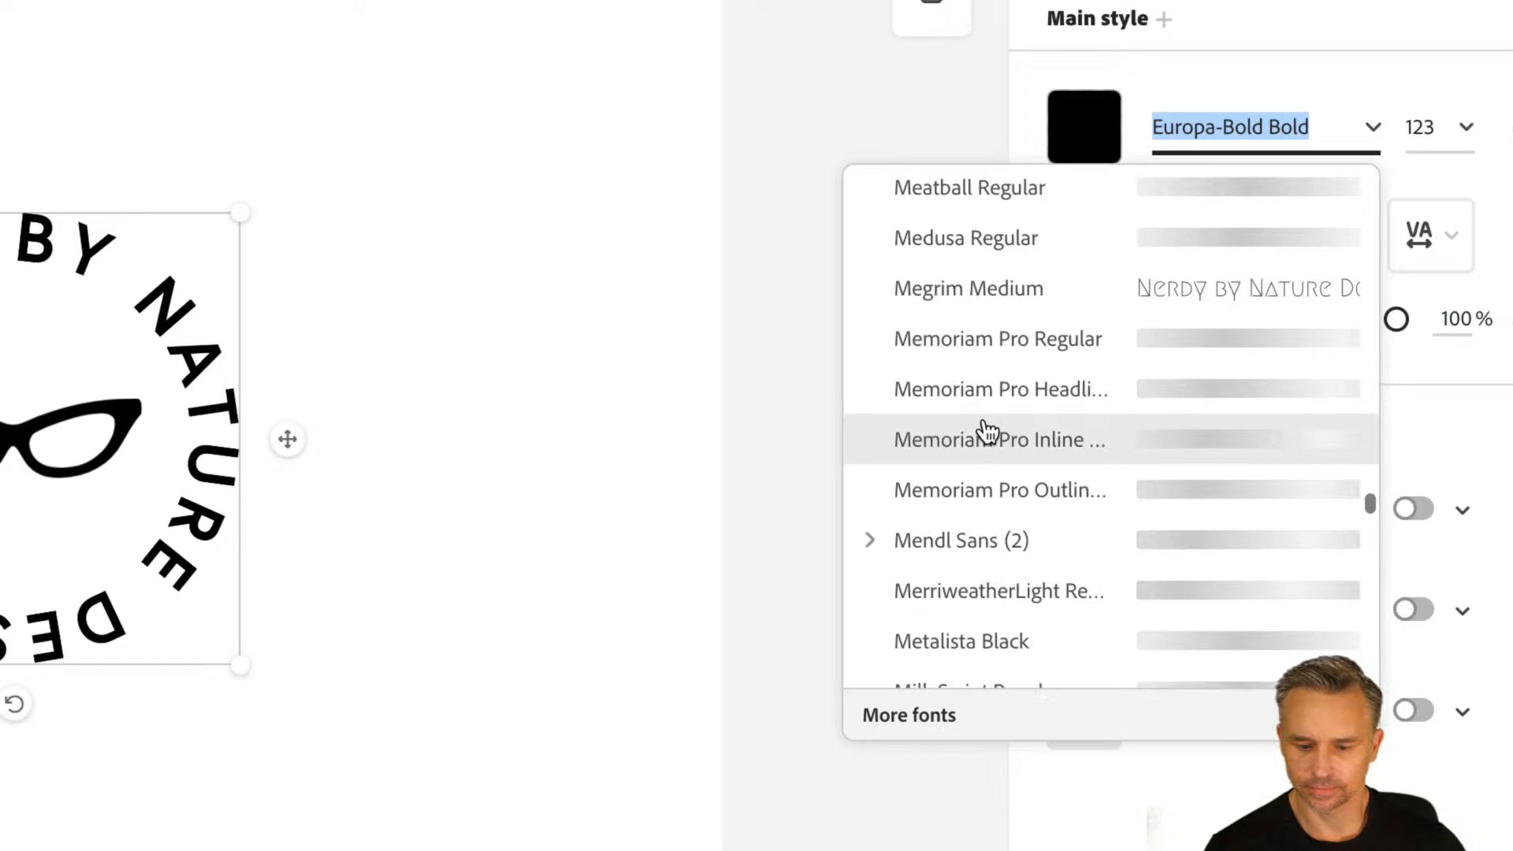
scroll(988, 432, down, 5)
scroll(986, 430, down, 5)
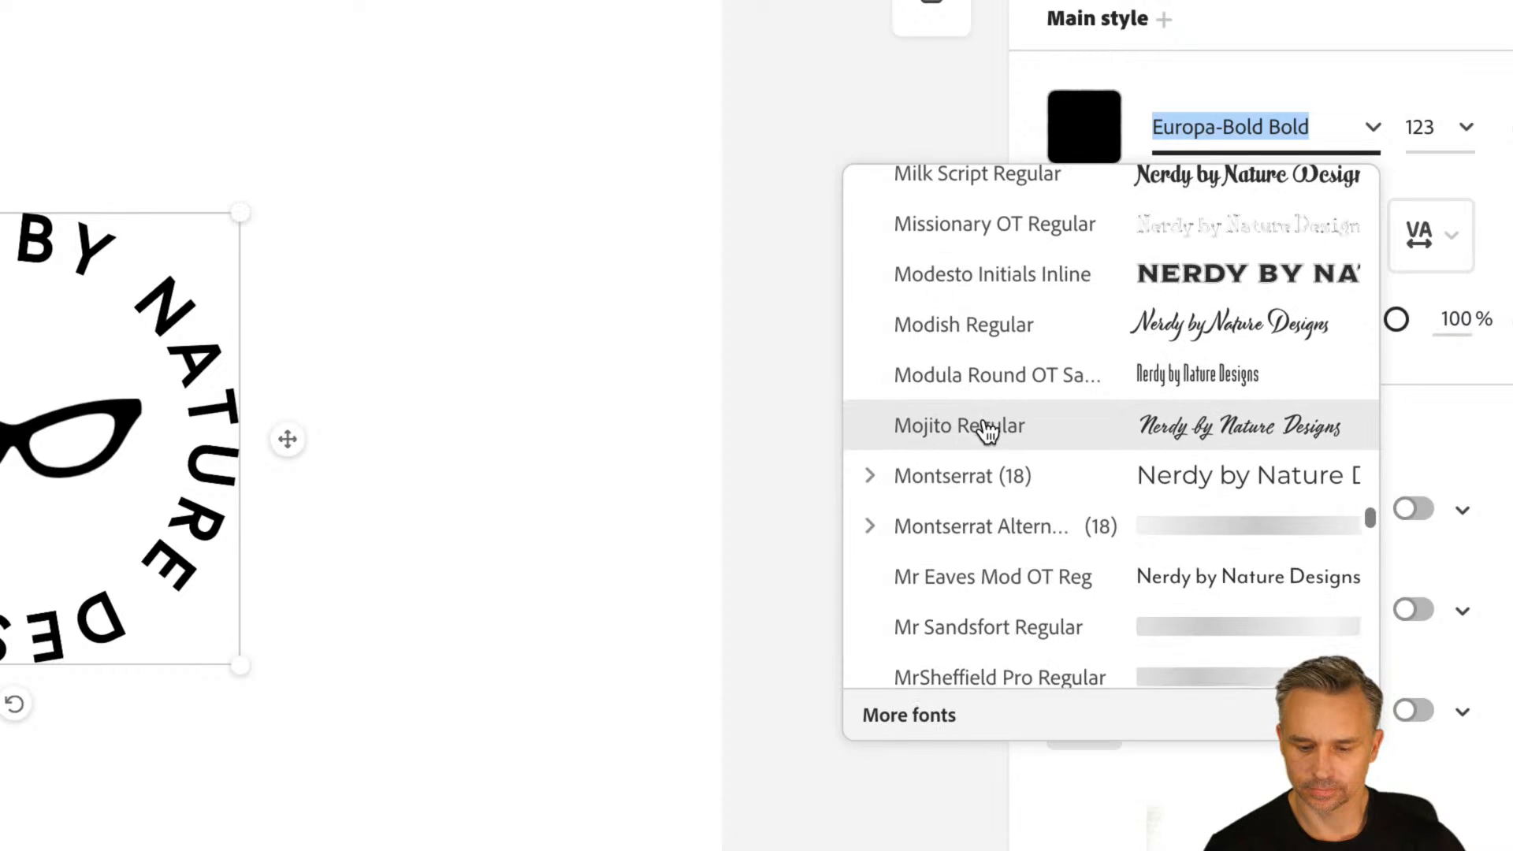
scroll(999, 581, down, 9)
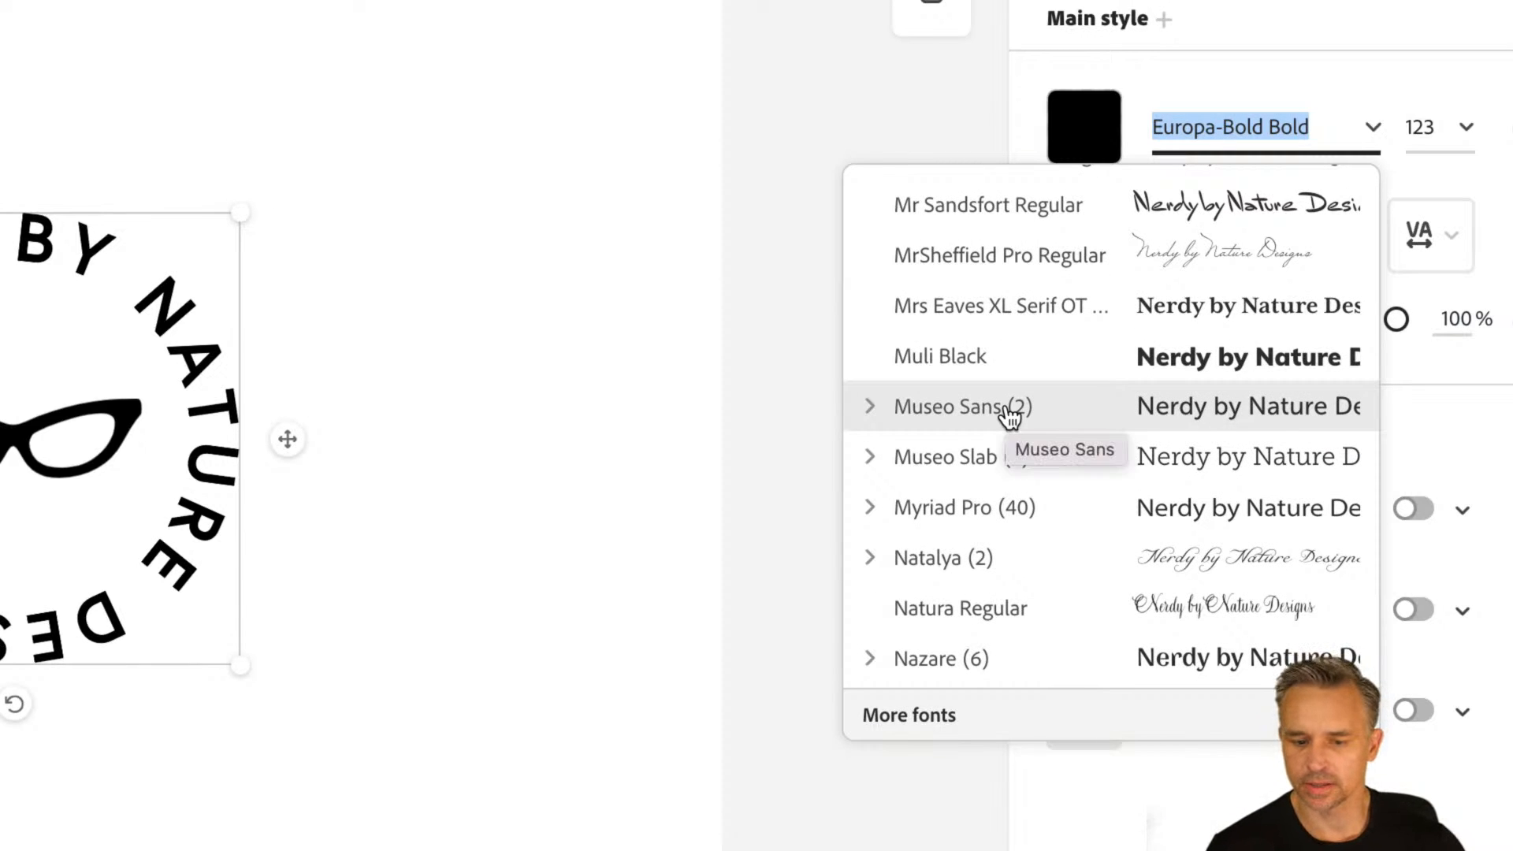
click(976, 409)
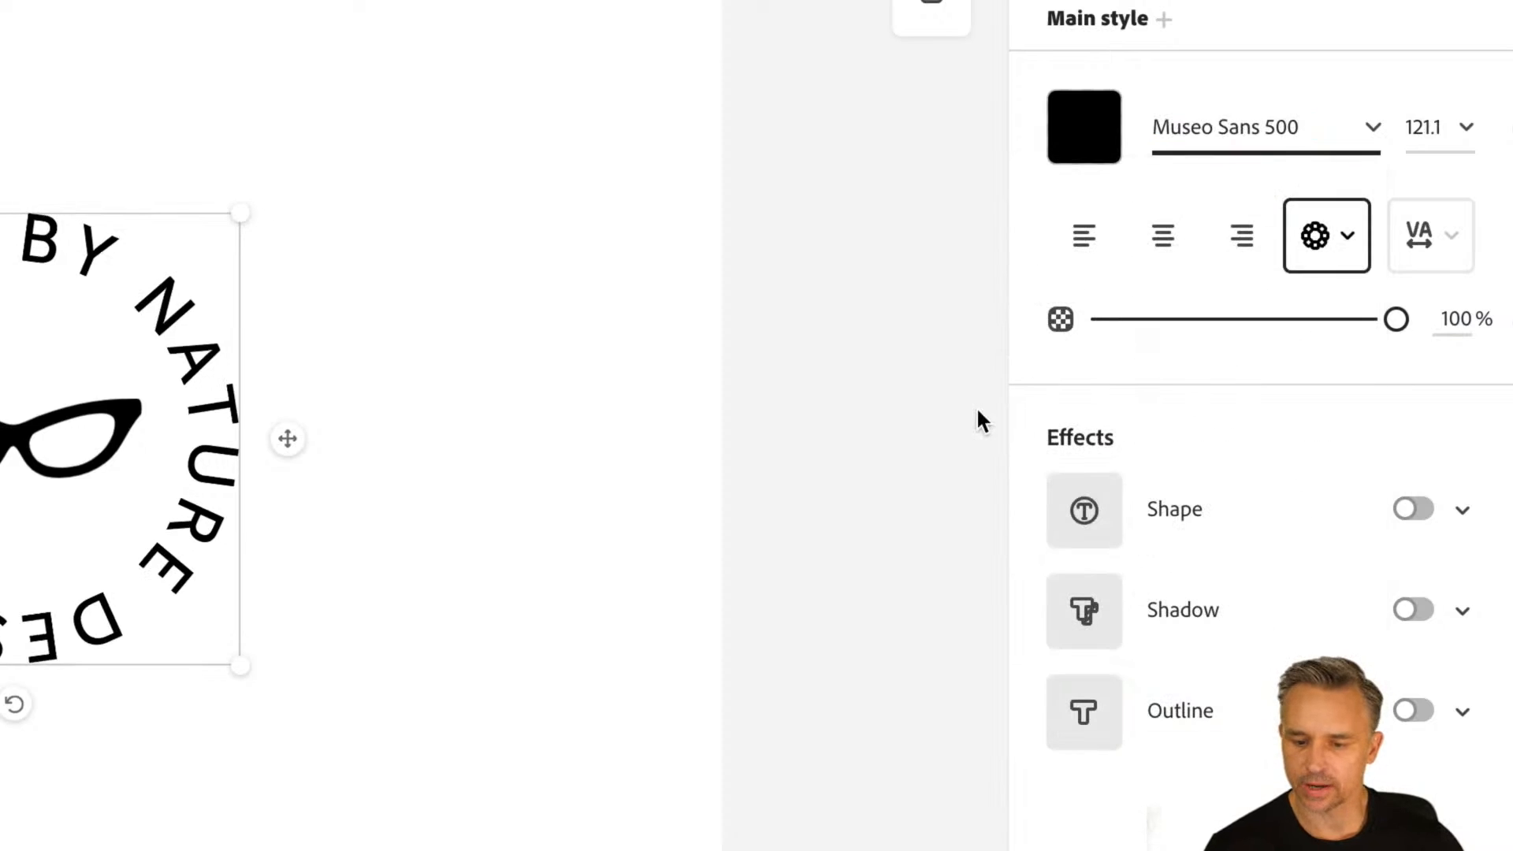
click(1375, 130)
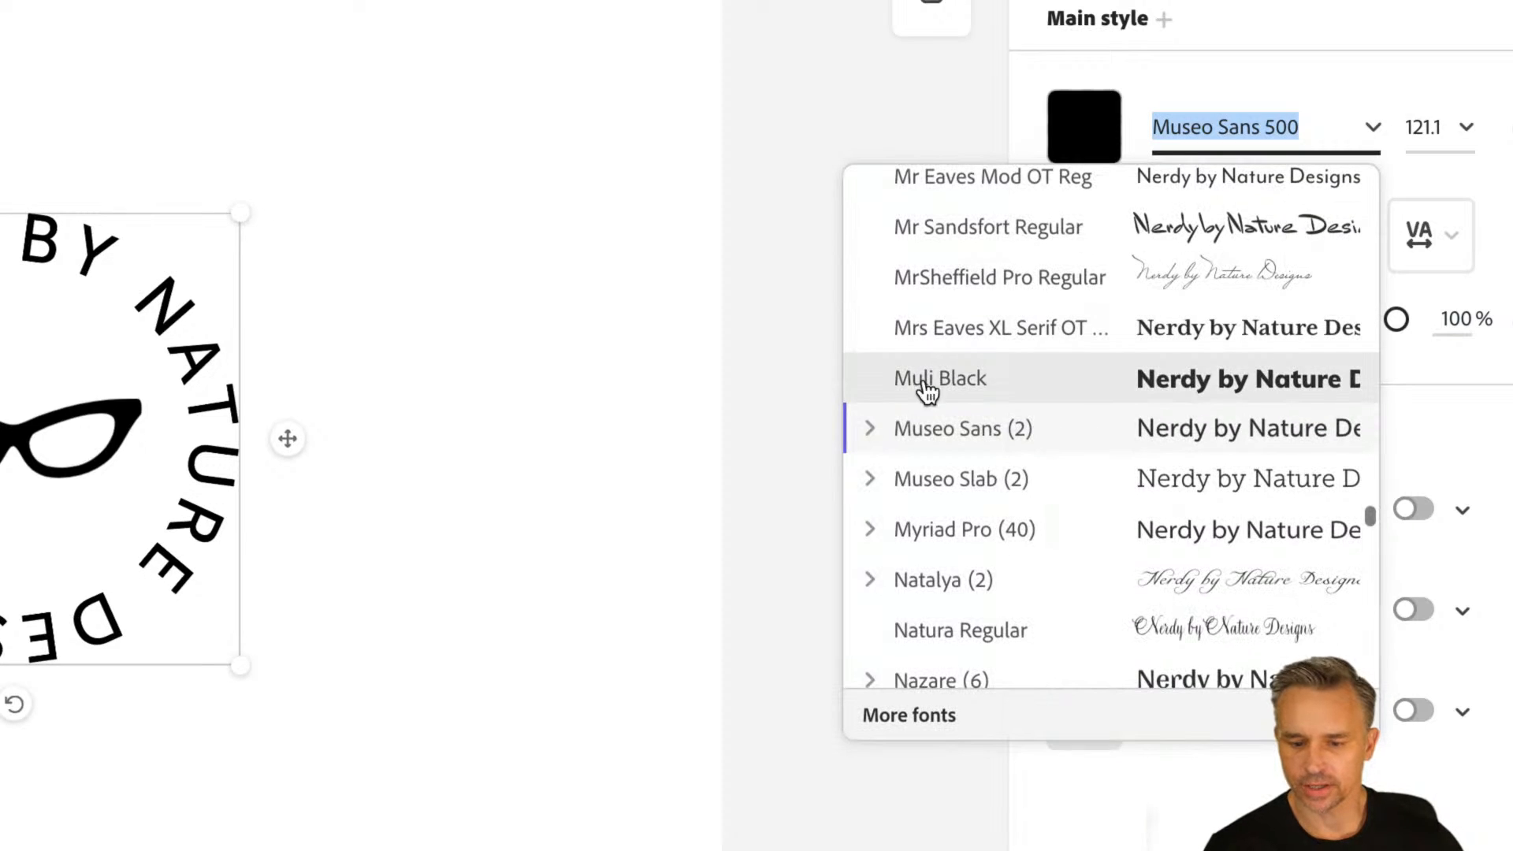
click(874, 436)
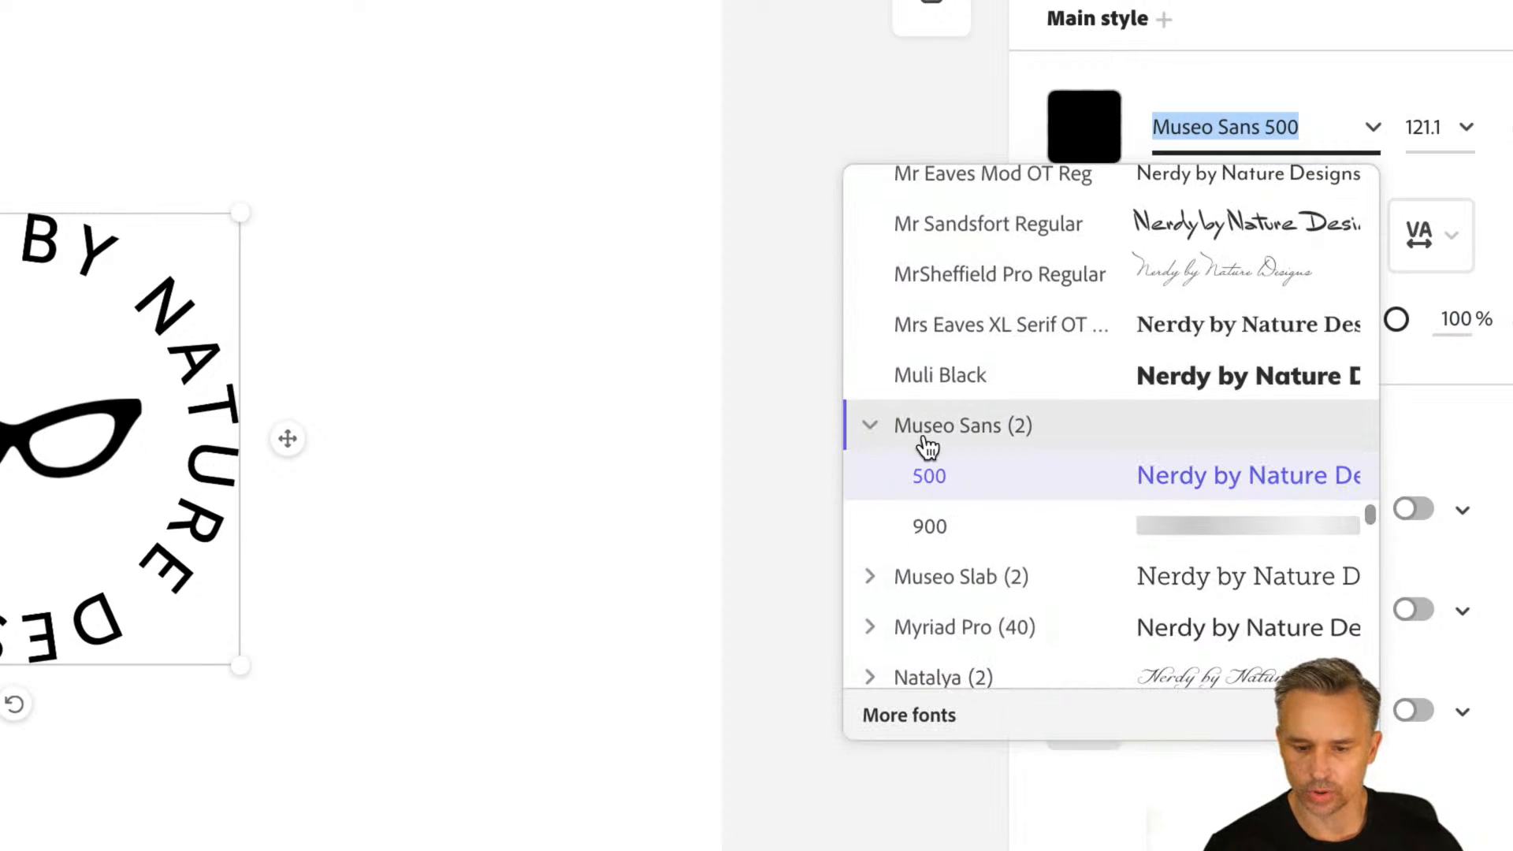
click(986, 535)
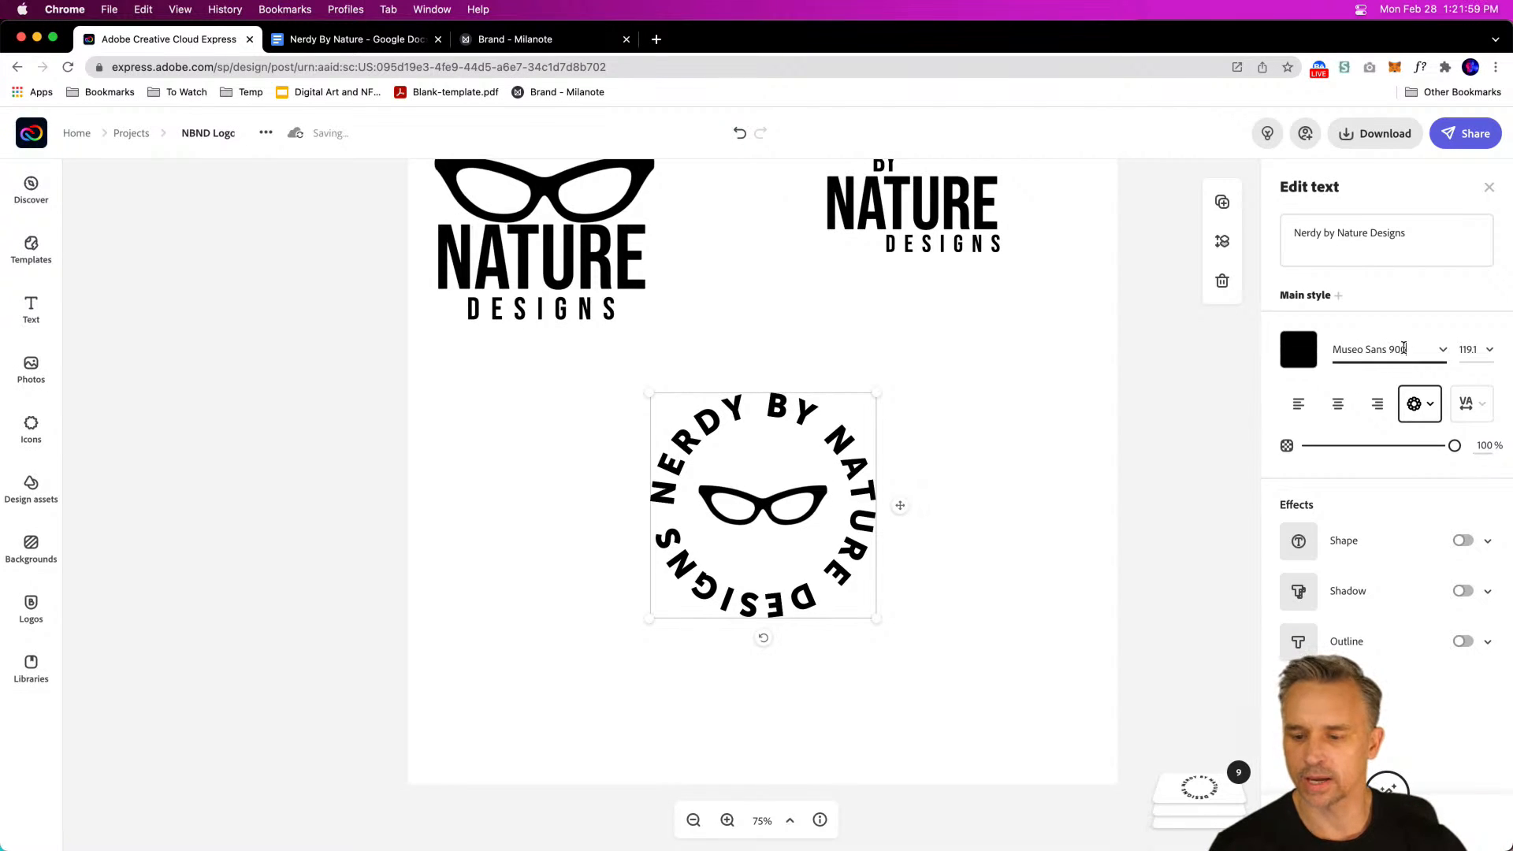
Step: Copy the font name Museo Sans 900 below the Notes list in the Nerdy By Nature Google Doc and return to the logo design
drag(1400, 350, 1277, 347)
key(super+c)
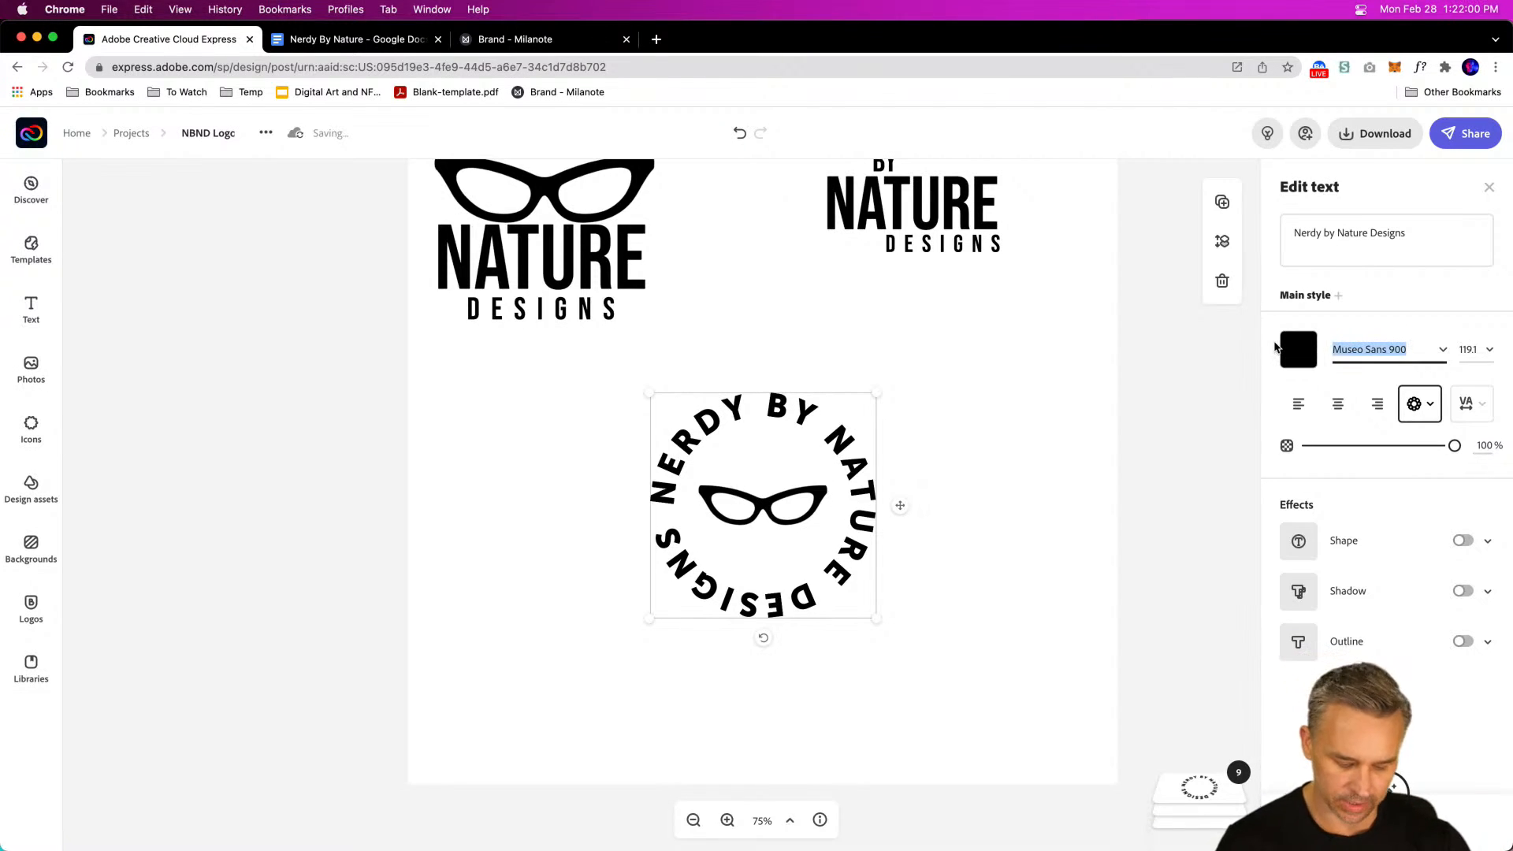
click(331, 40)
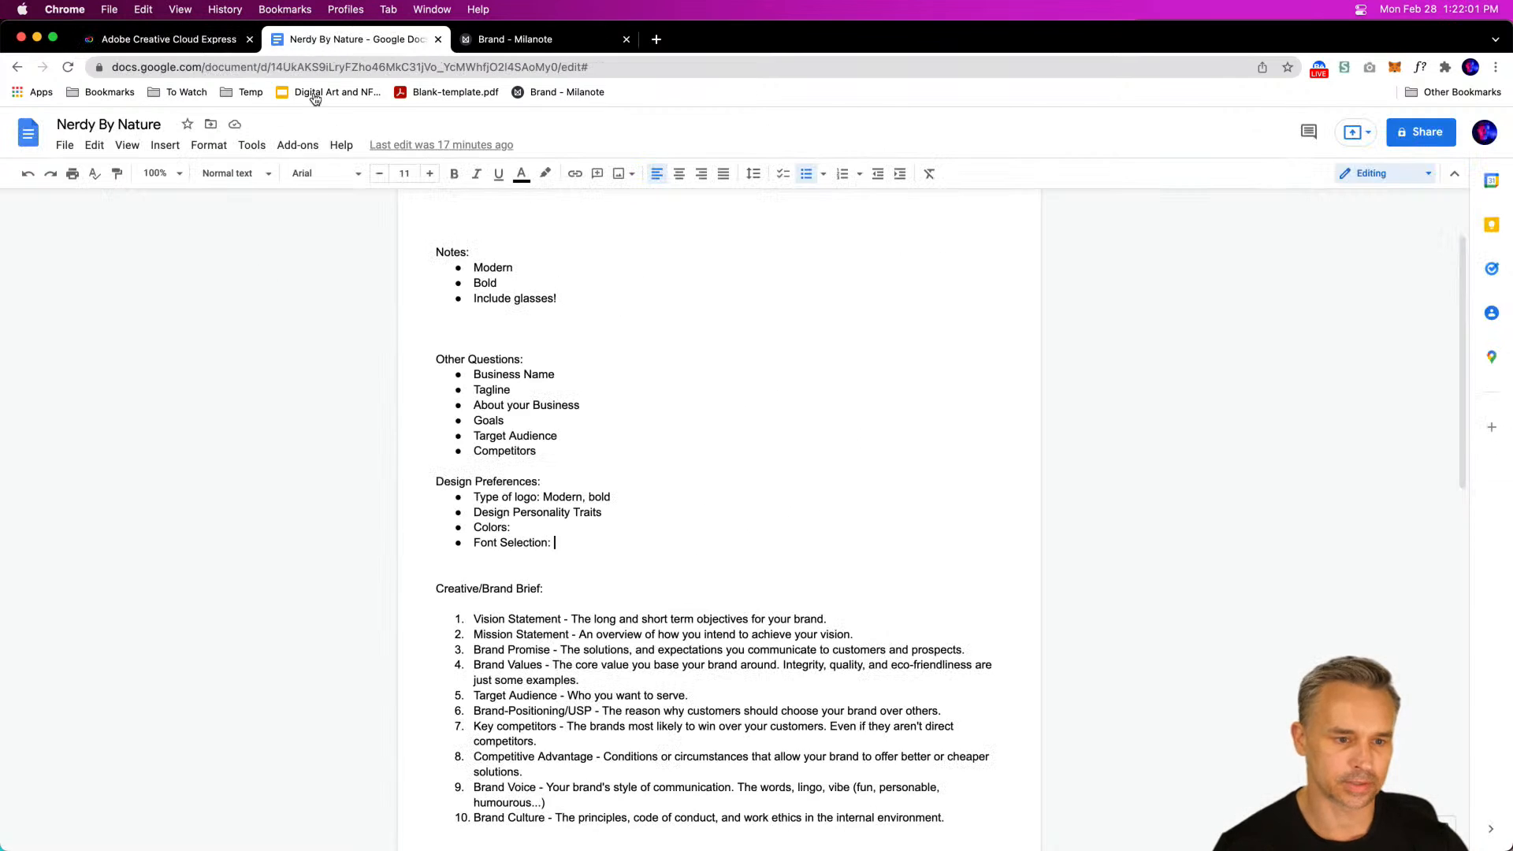
click(495, 323)
key(super+v)
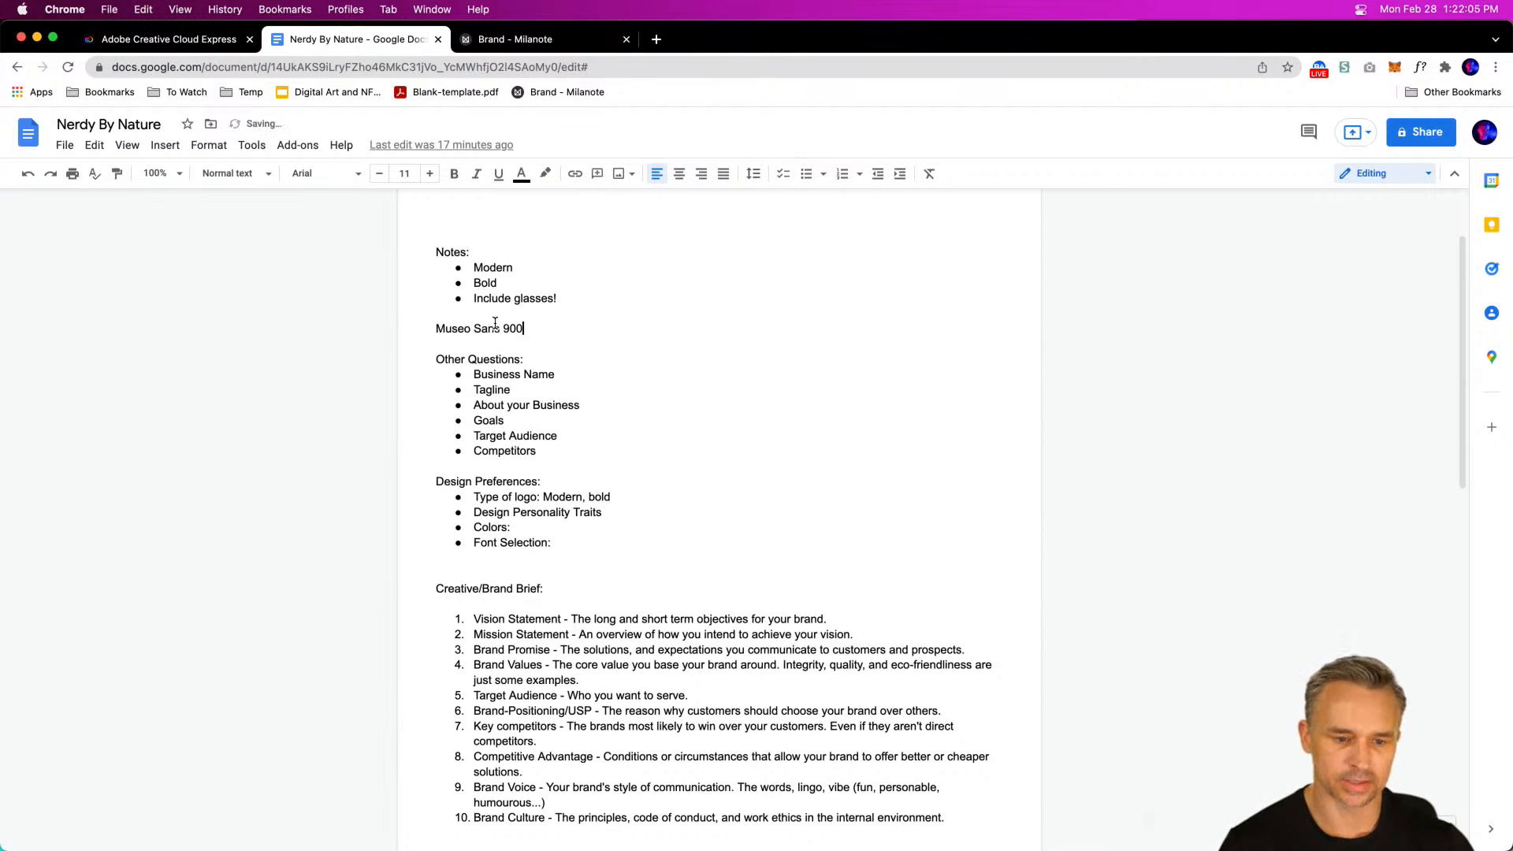
key(Return)
click(440, 313)
key(Return)
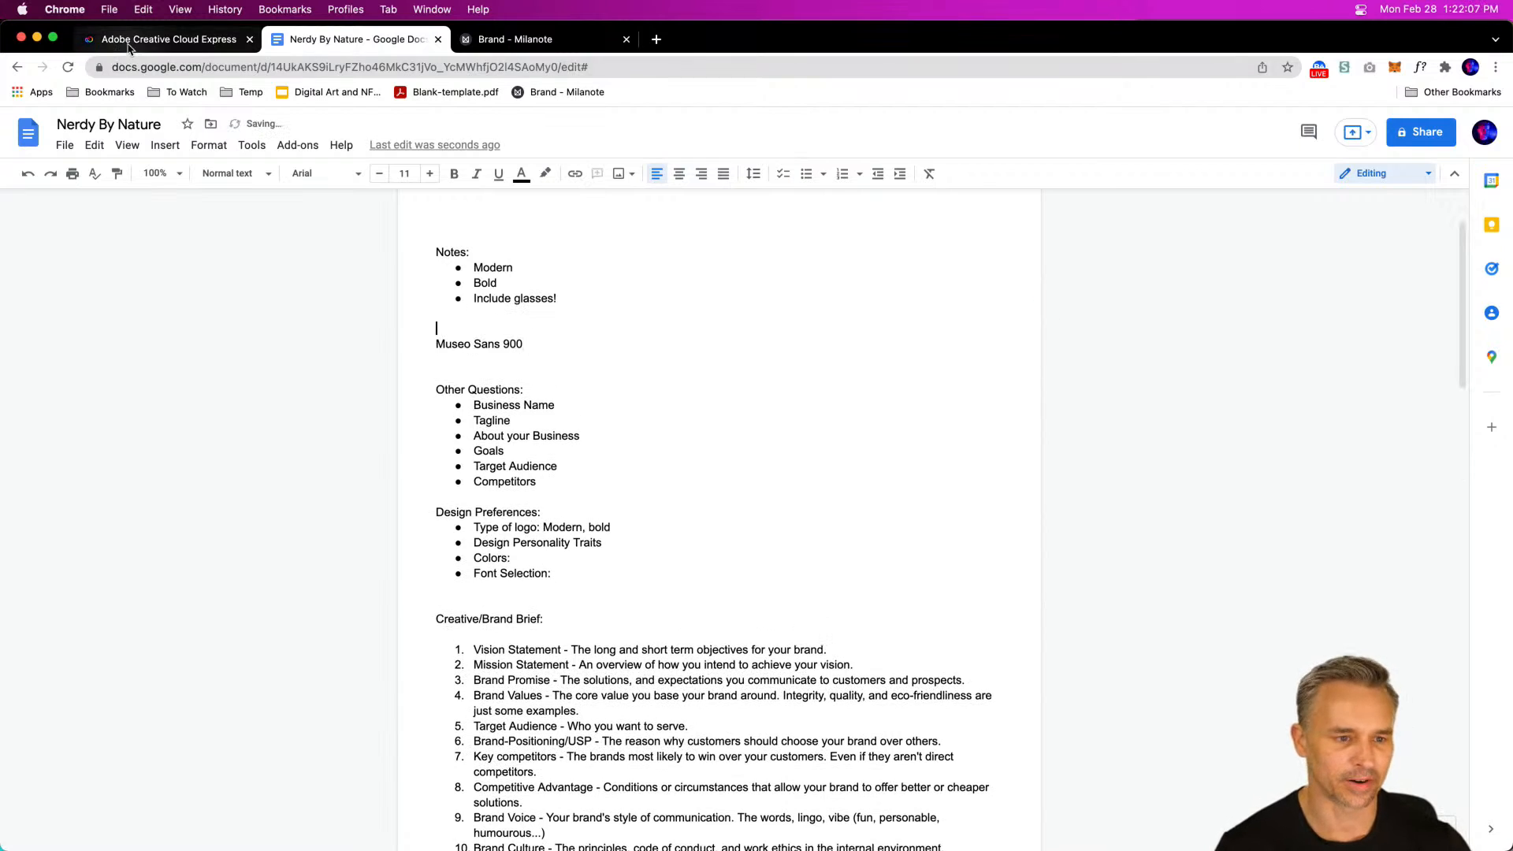
click(161, 40)
click(581, 489)
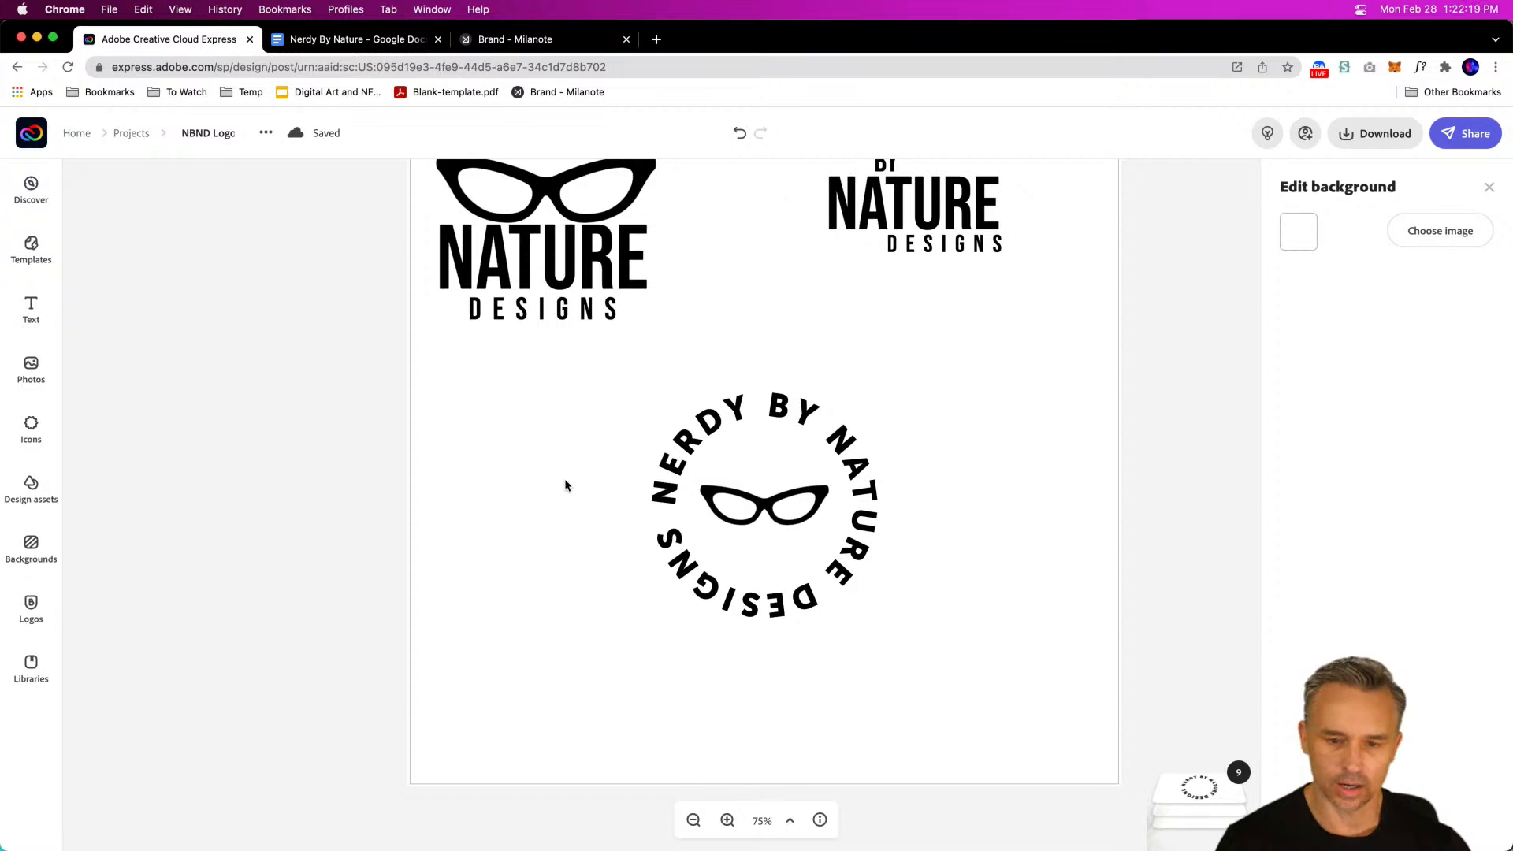
Step: Duplicate the word NATURE from the stacked logo without glasses and place the copy beside the circular logo
click(474, 248)
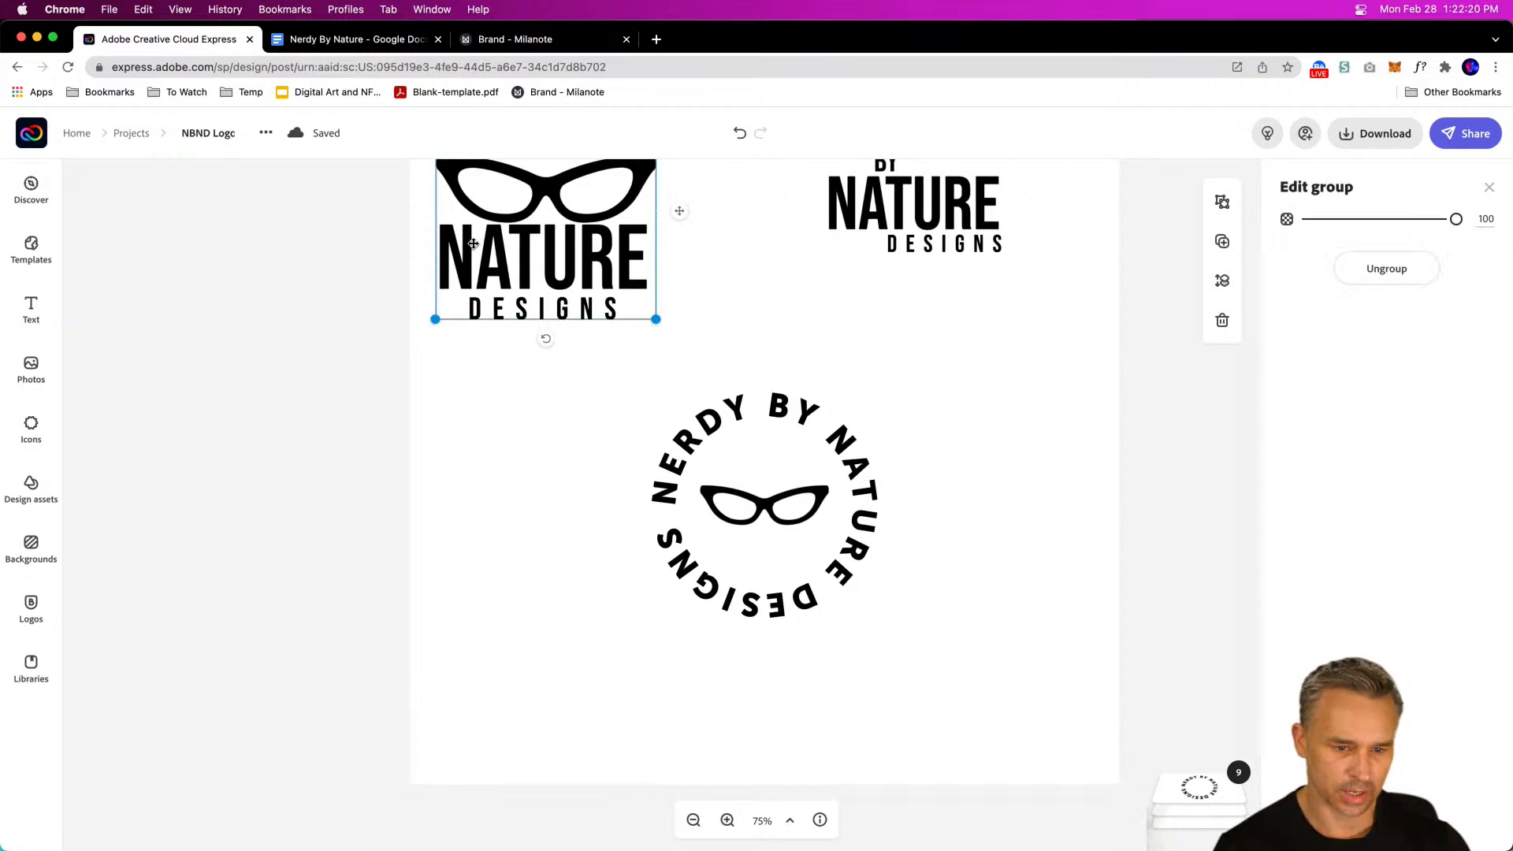
click(901, 216)
click(1222, 202)
drag(867, 192, 441, 424)
Step: Browse the font categories and look through the Typewriter fonts for the copied word
click(1435, 349)
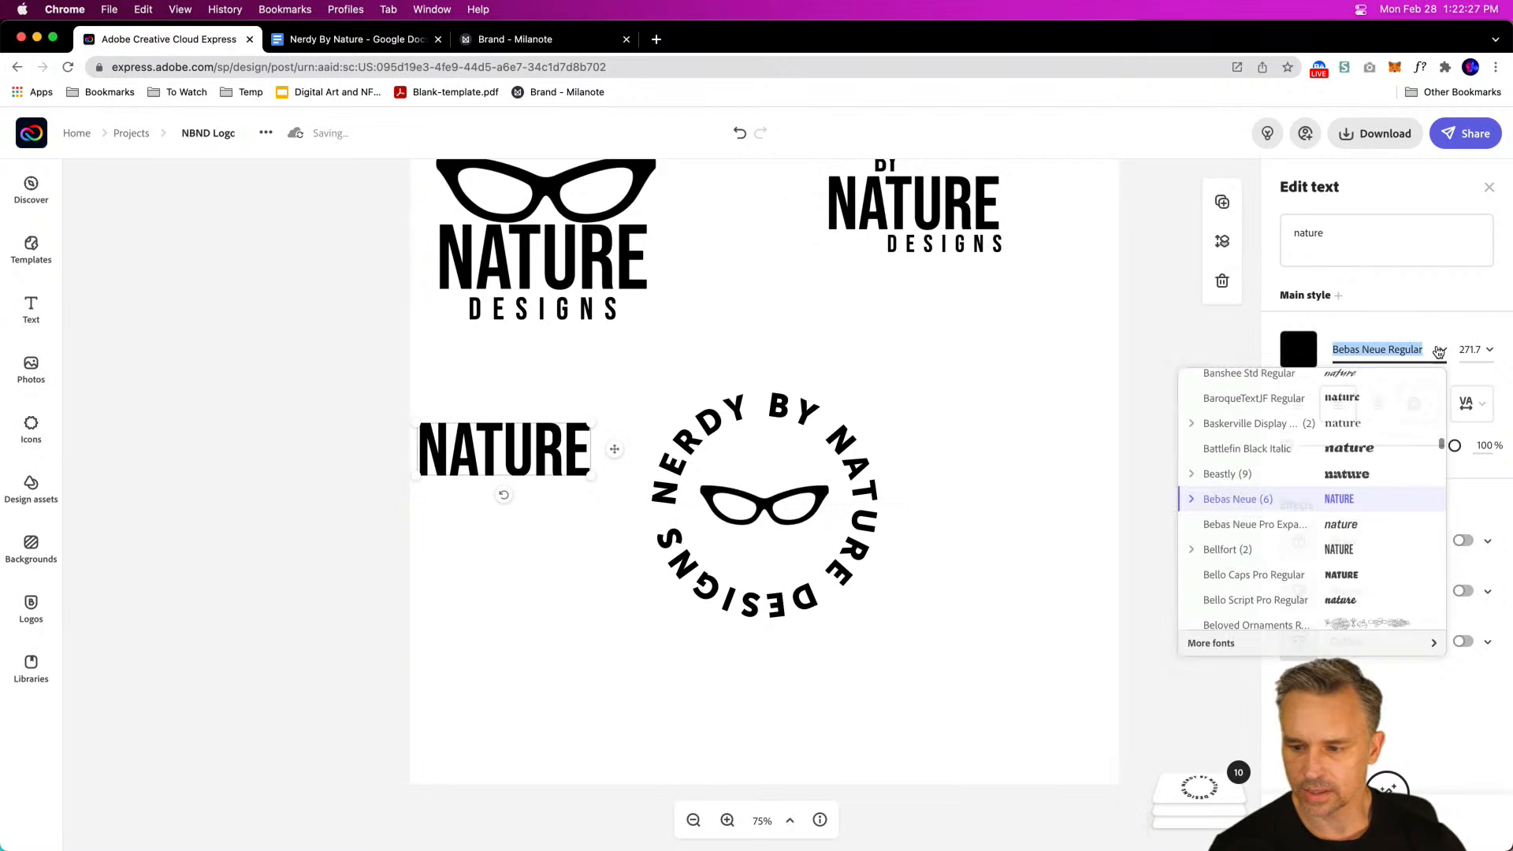
click(1234, 642)
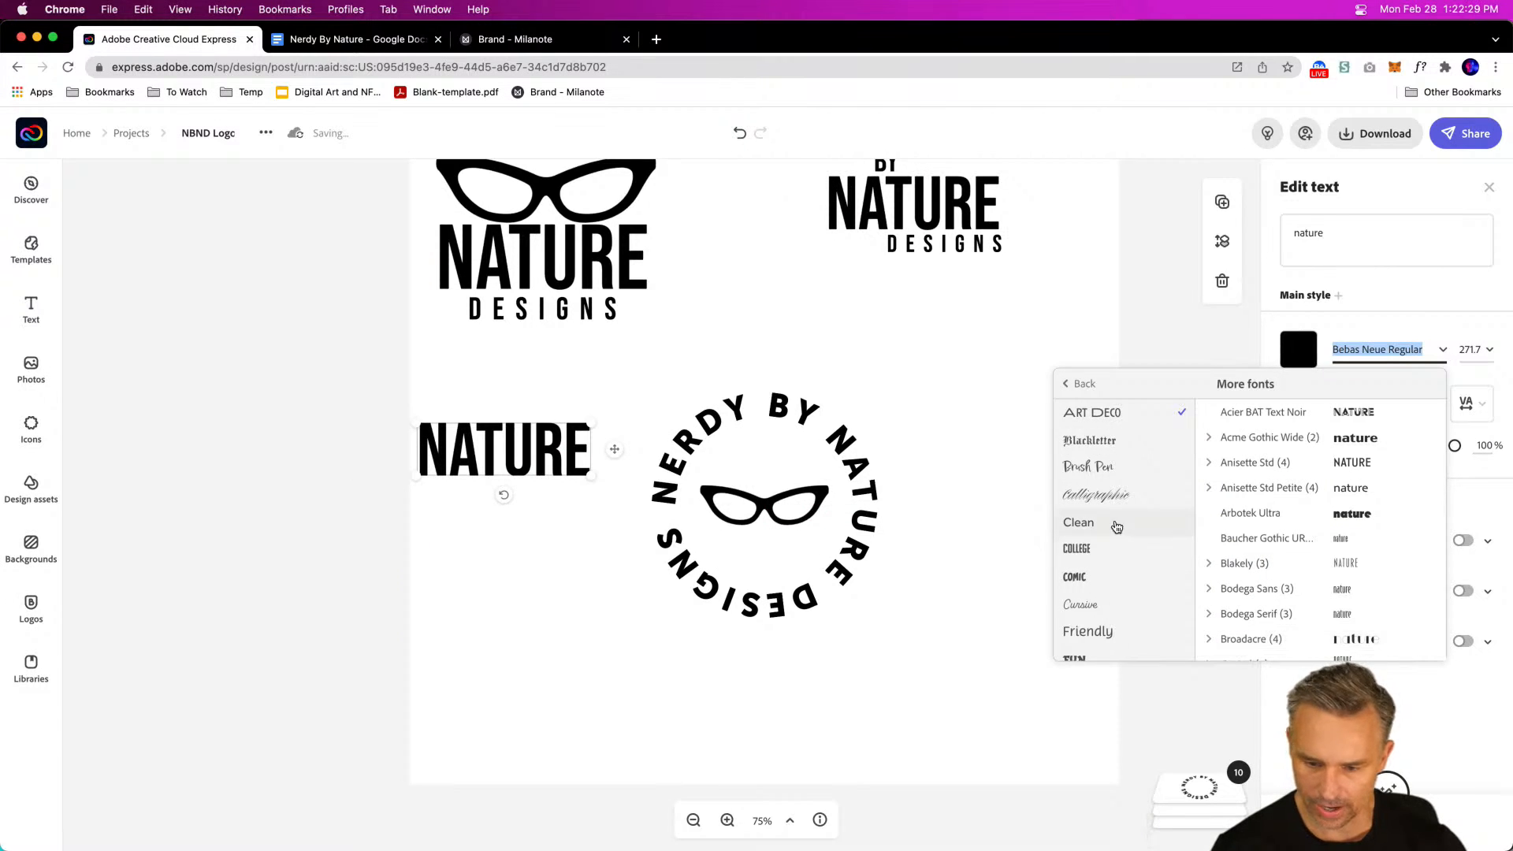
scroll(1116, 525, down, 5)
scroll(1117, 526, down, 4)
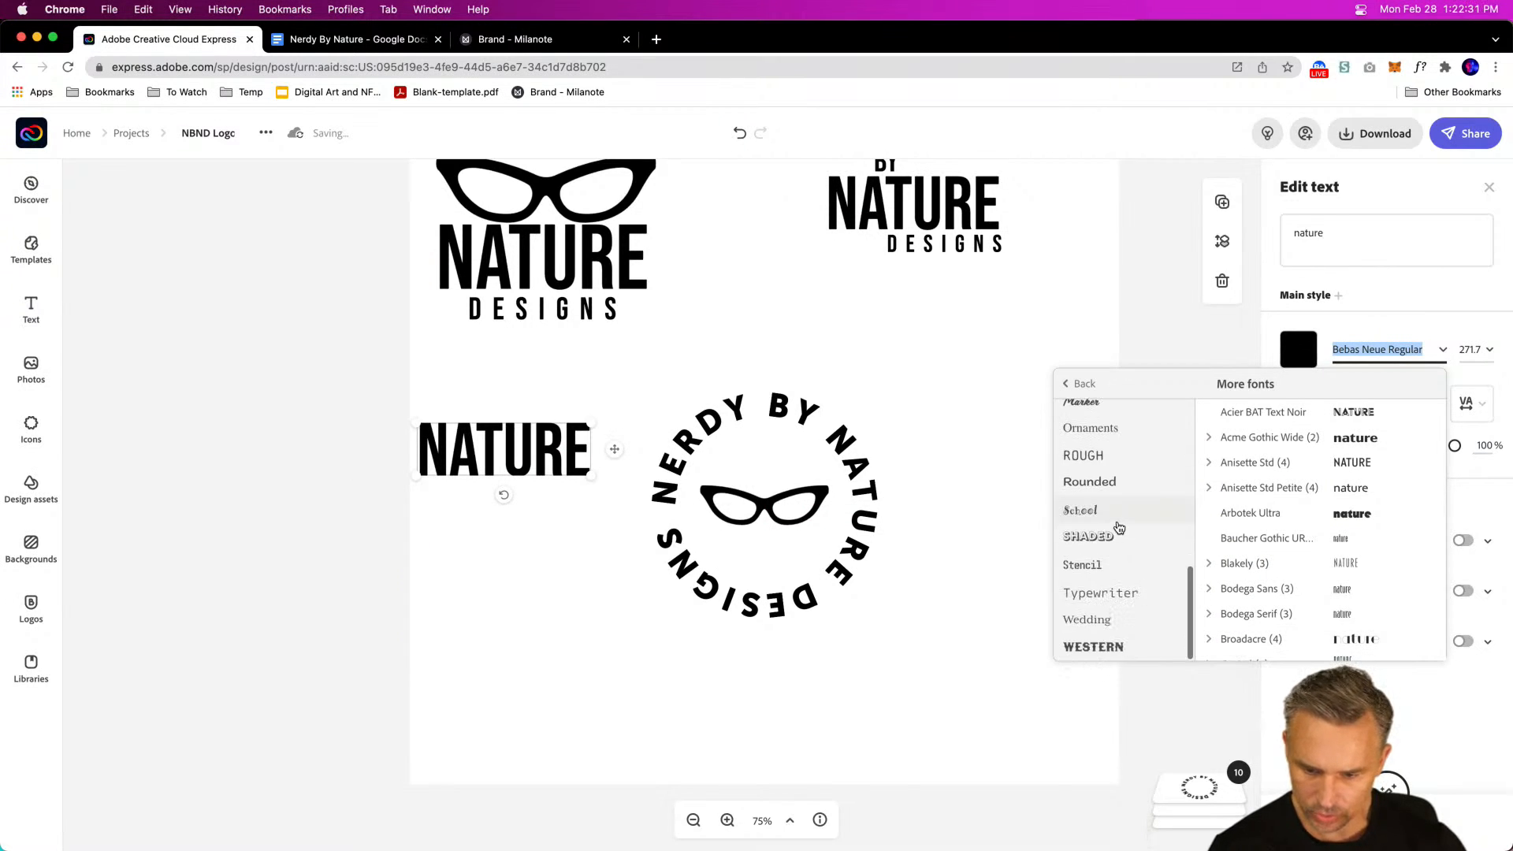
click(1081, 596)
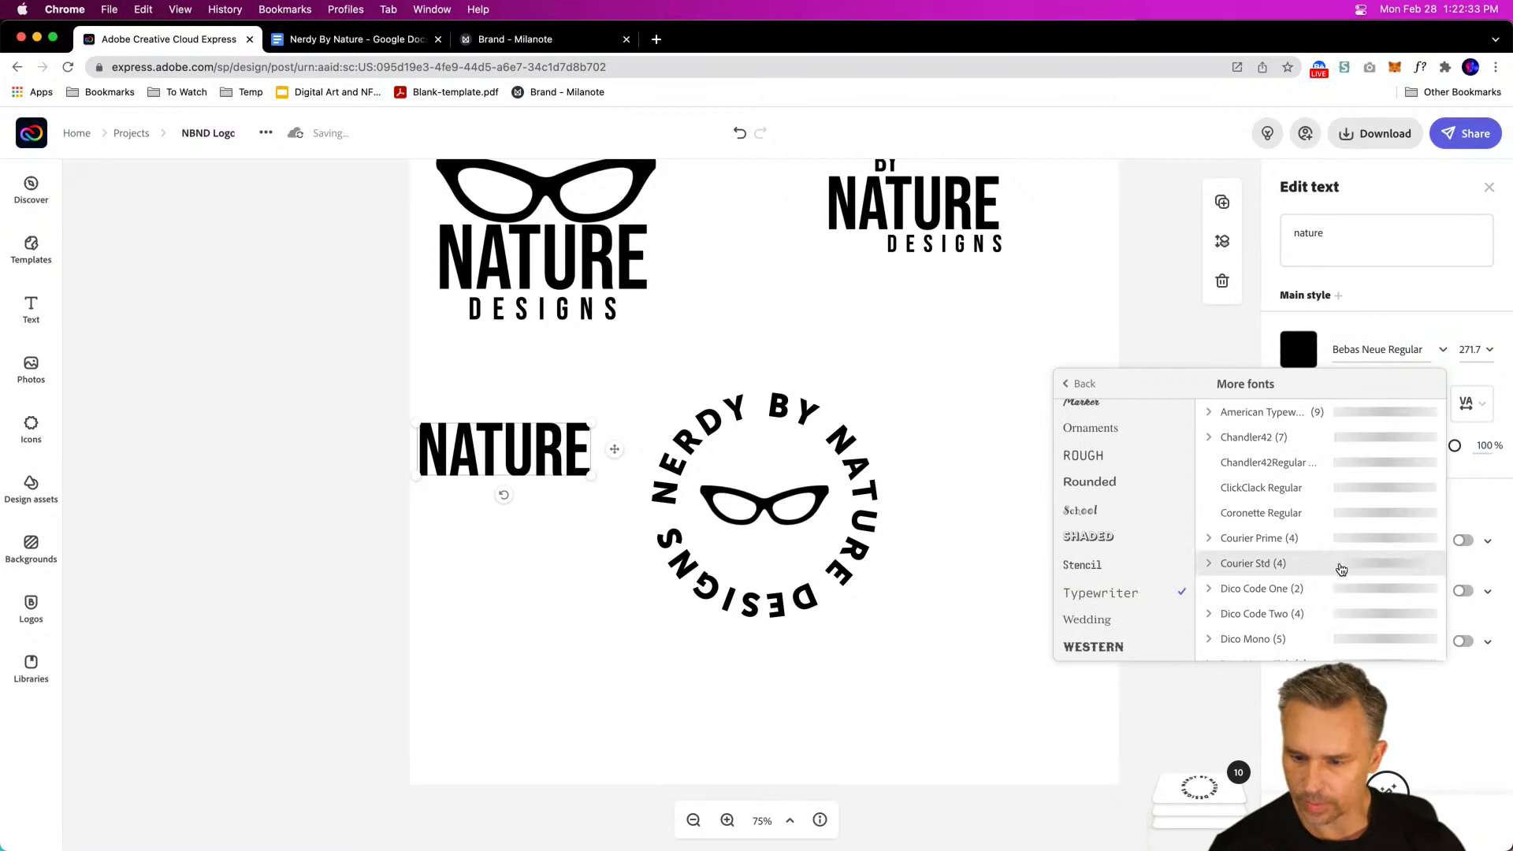
scroll(1327, 570, down, 1)
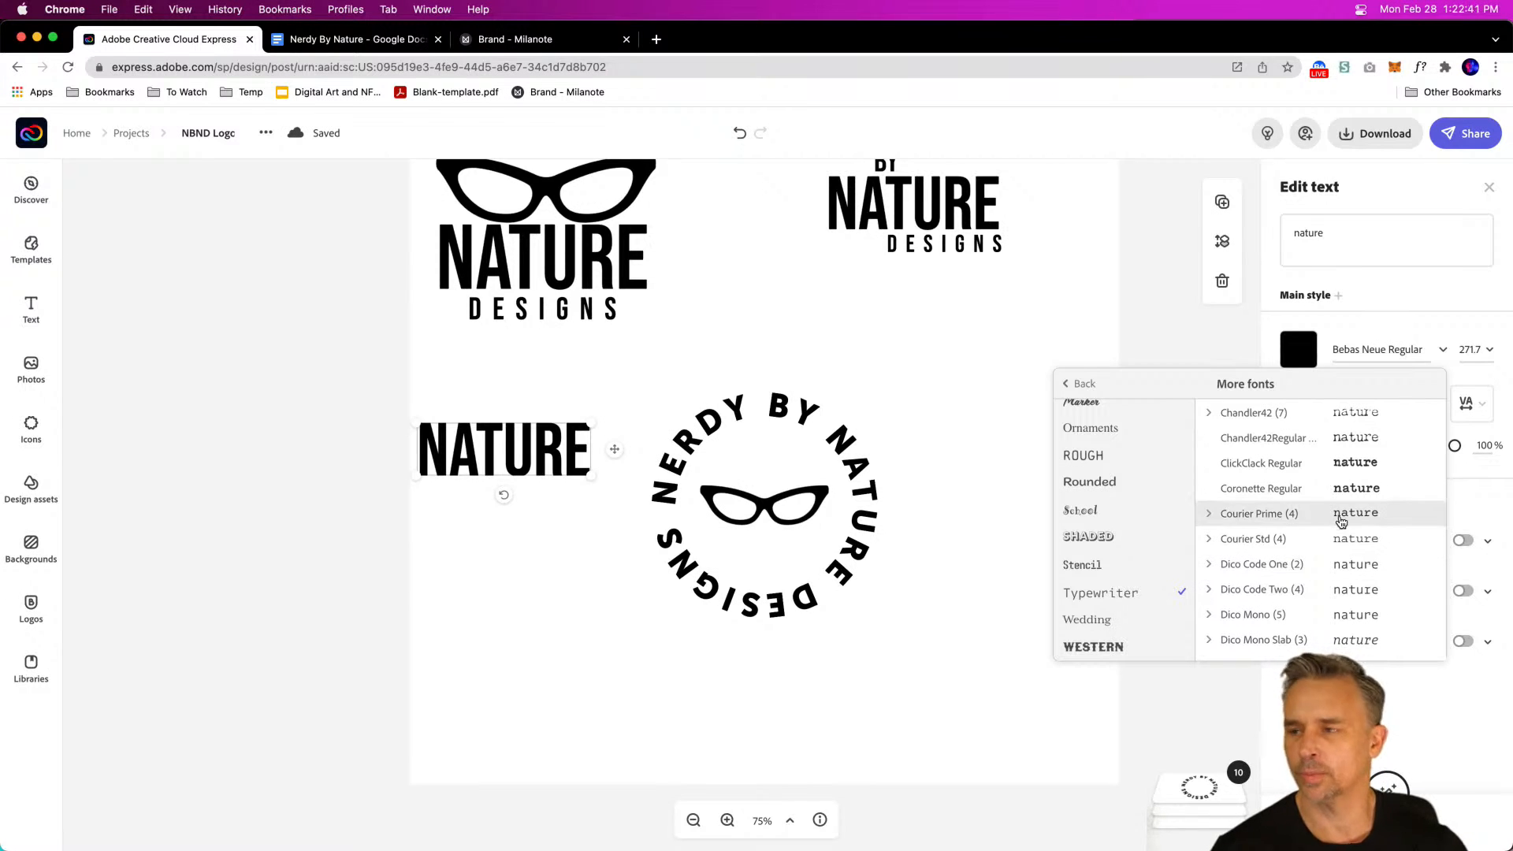
Step: Open fonts.adobe.com in a new browser tab and show all its fonts
click(657, 40)
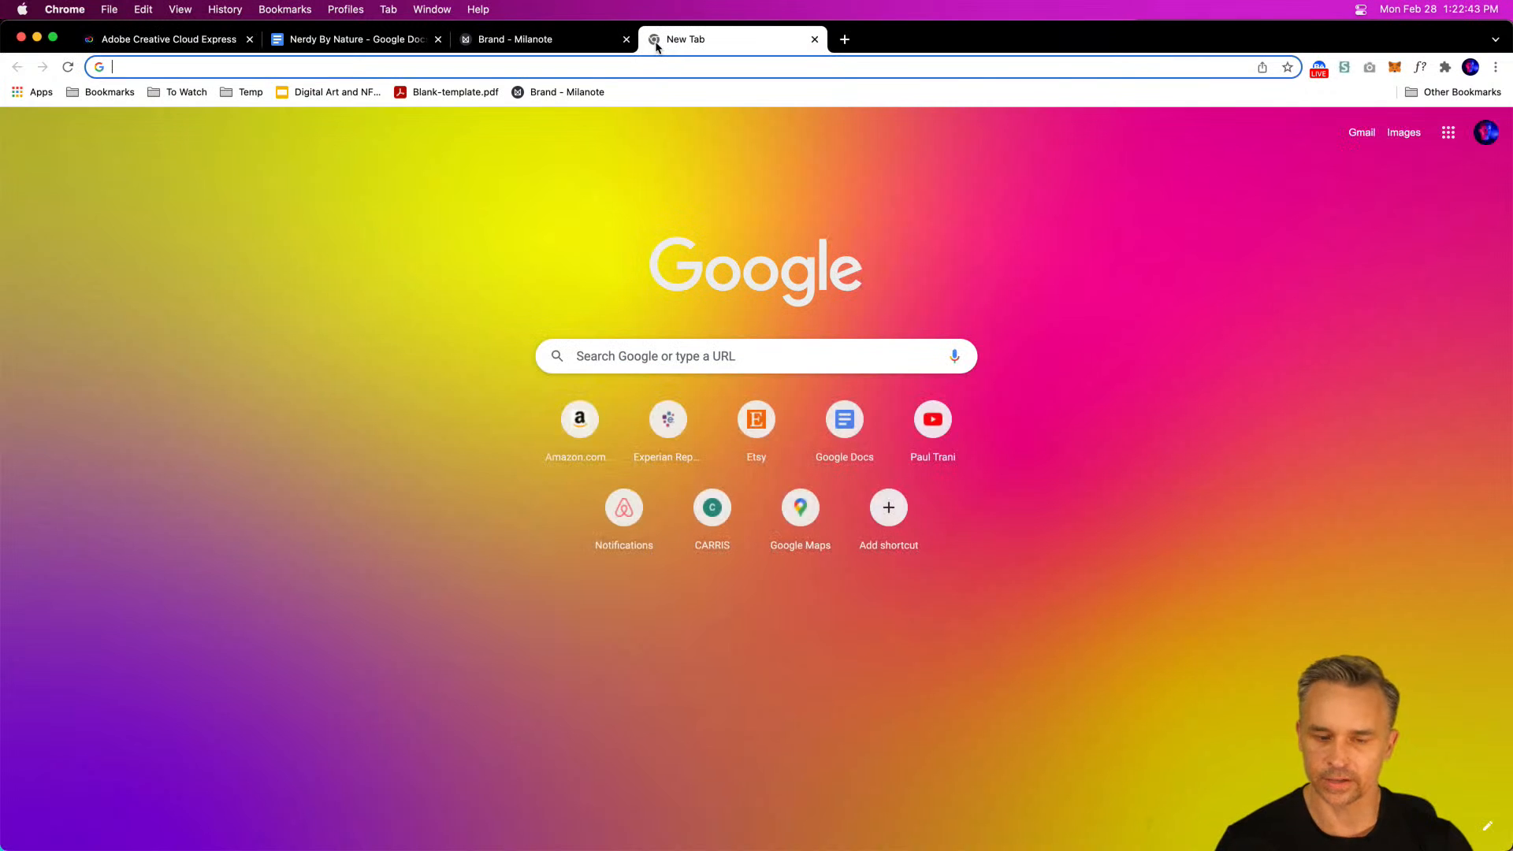
text(font)
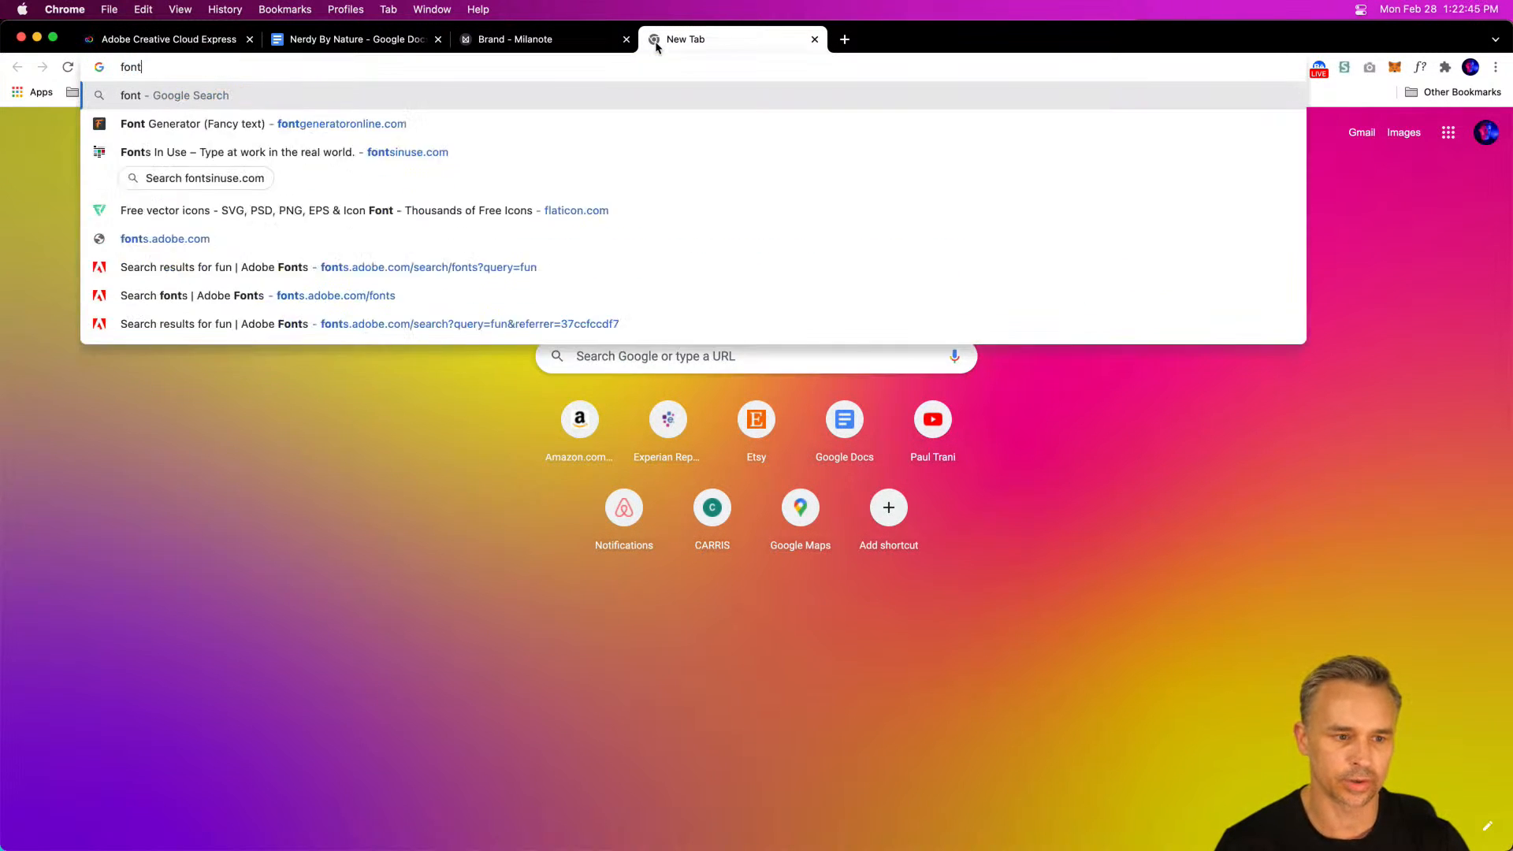
text(s.adobe.com)
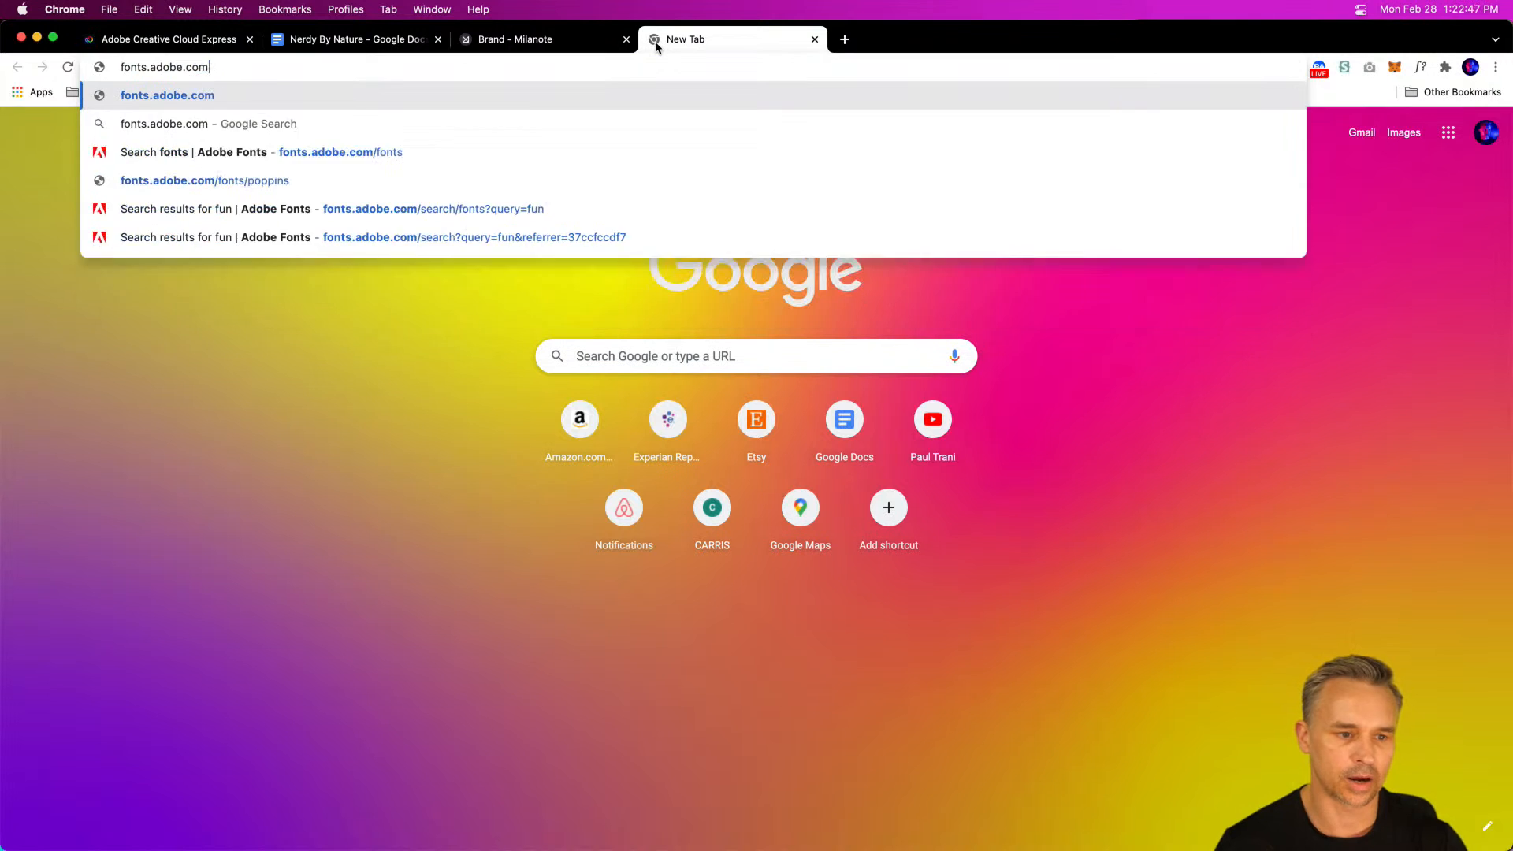
key(Return)
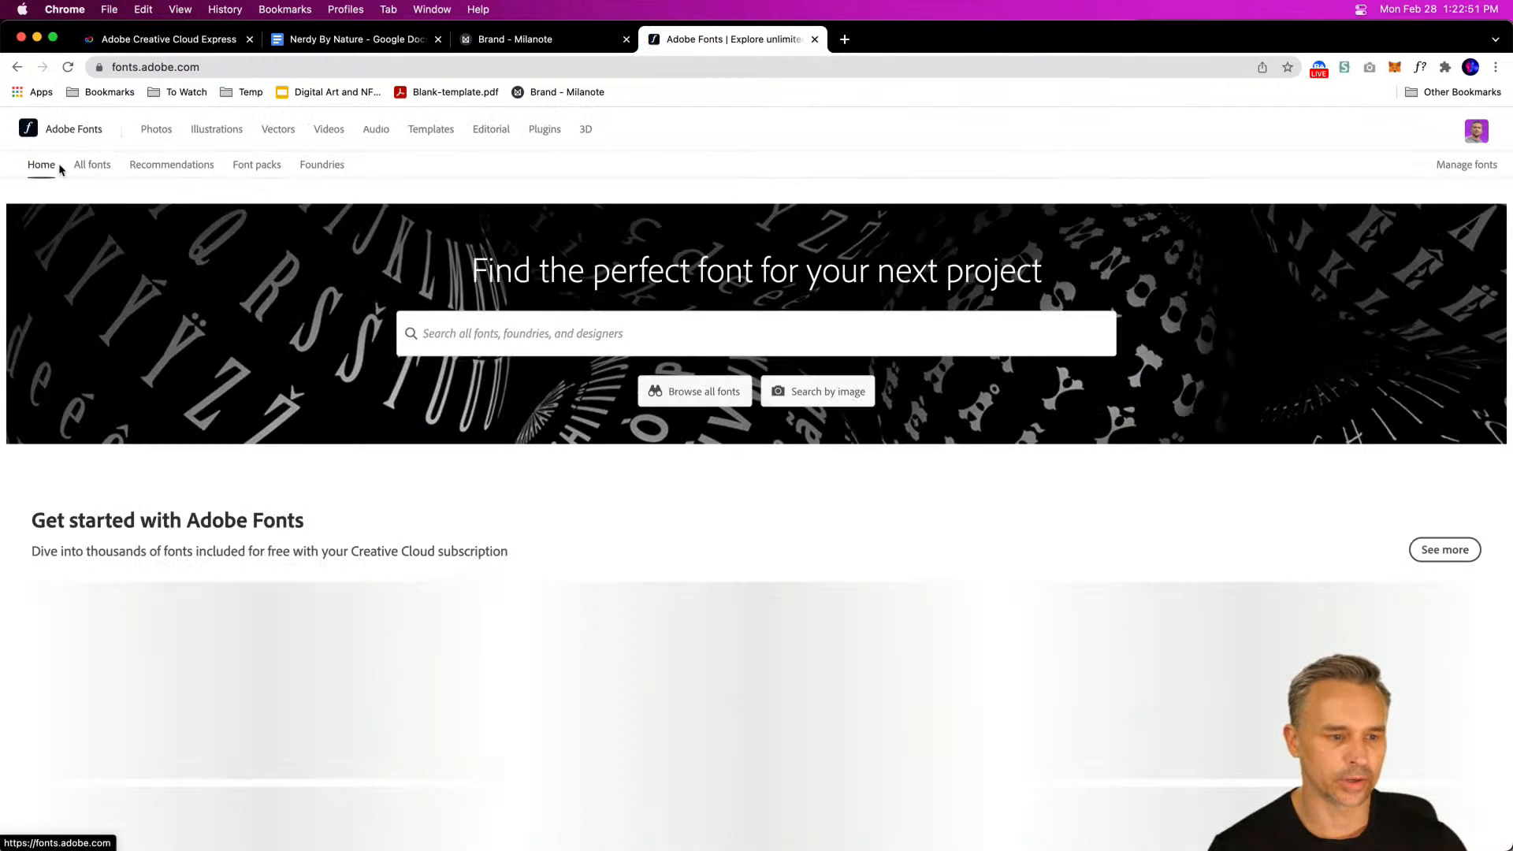
click(79, 166)
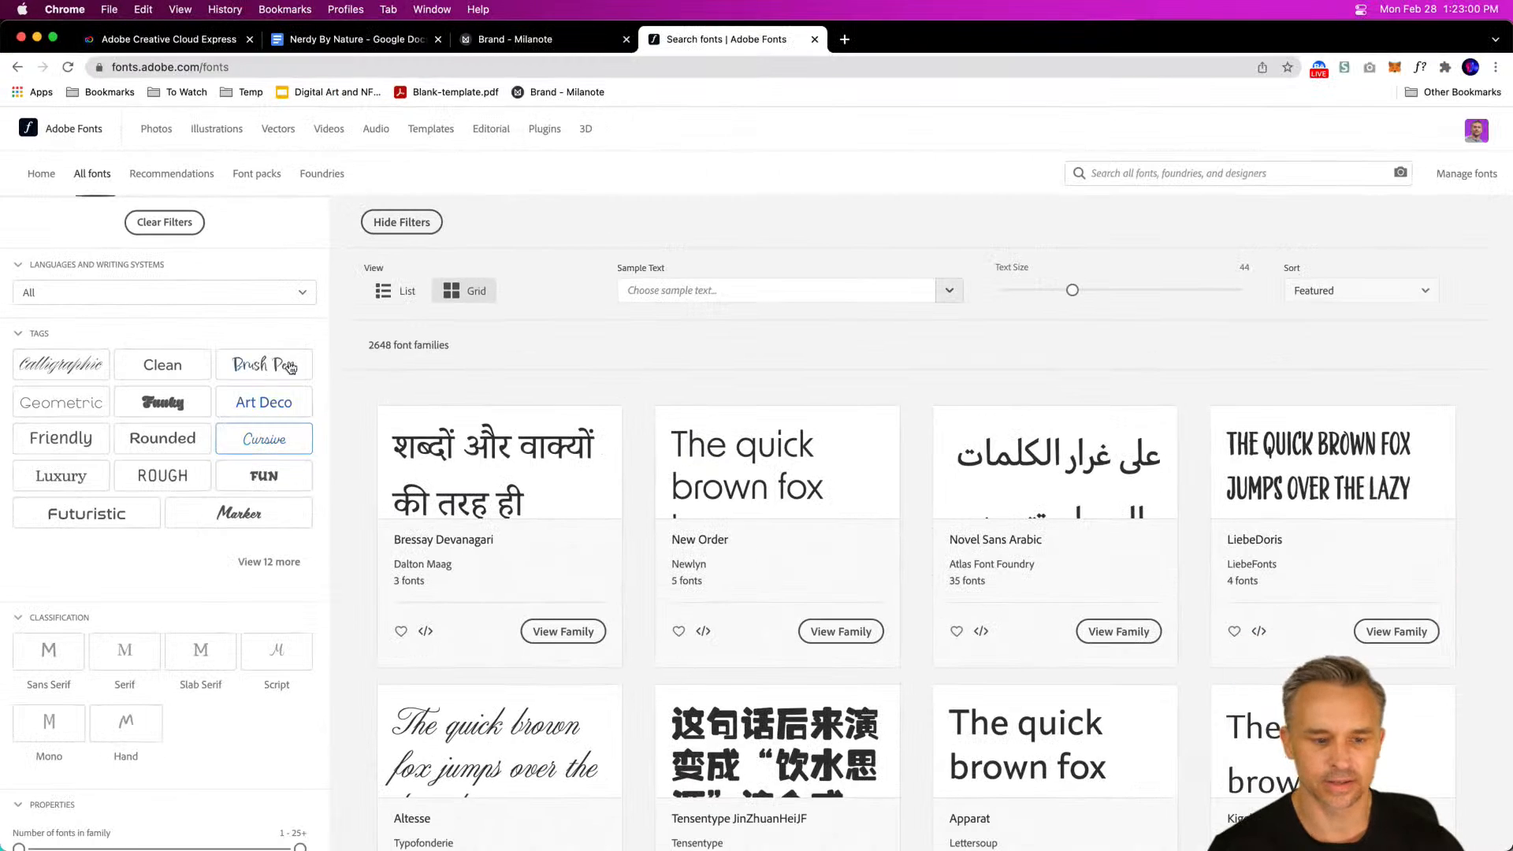
Step: Preview the fonts with the sample text NERDY BY NATURE and filter them by the Clean tag
click(721, 287)
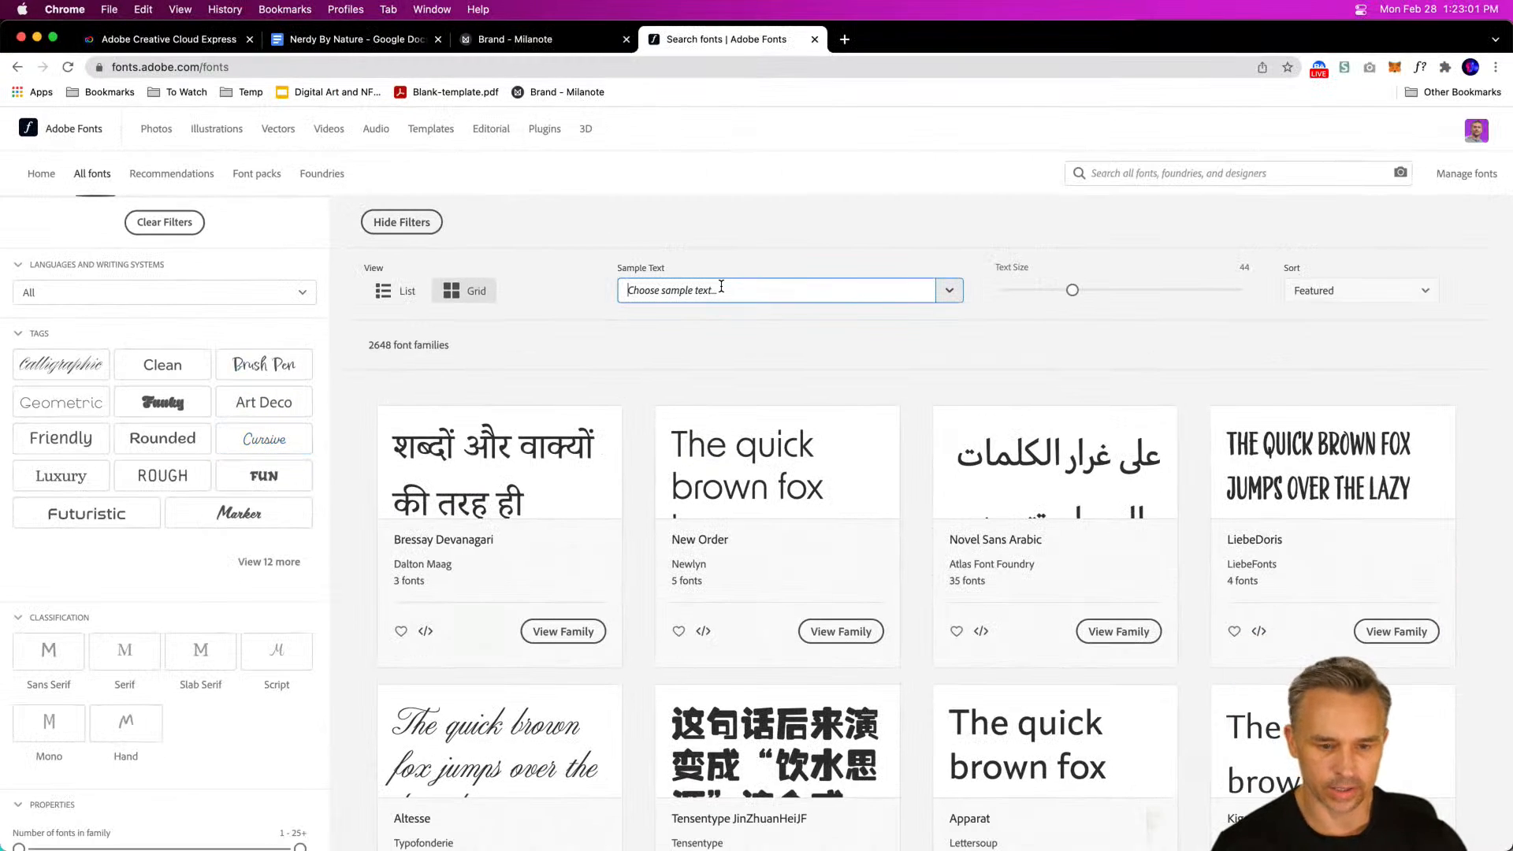
text(NERDY BY NATURE)
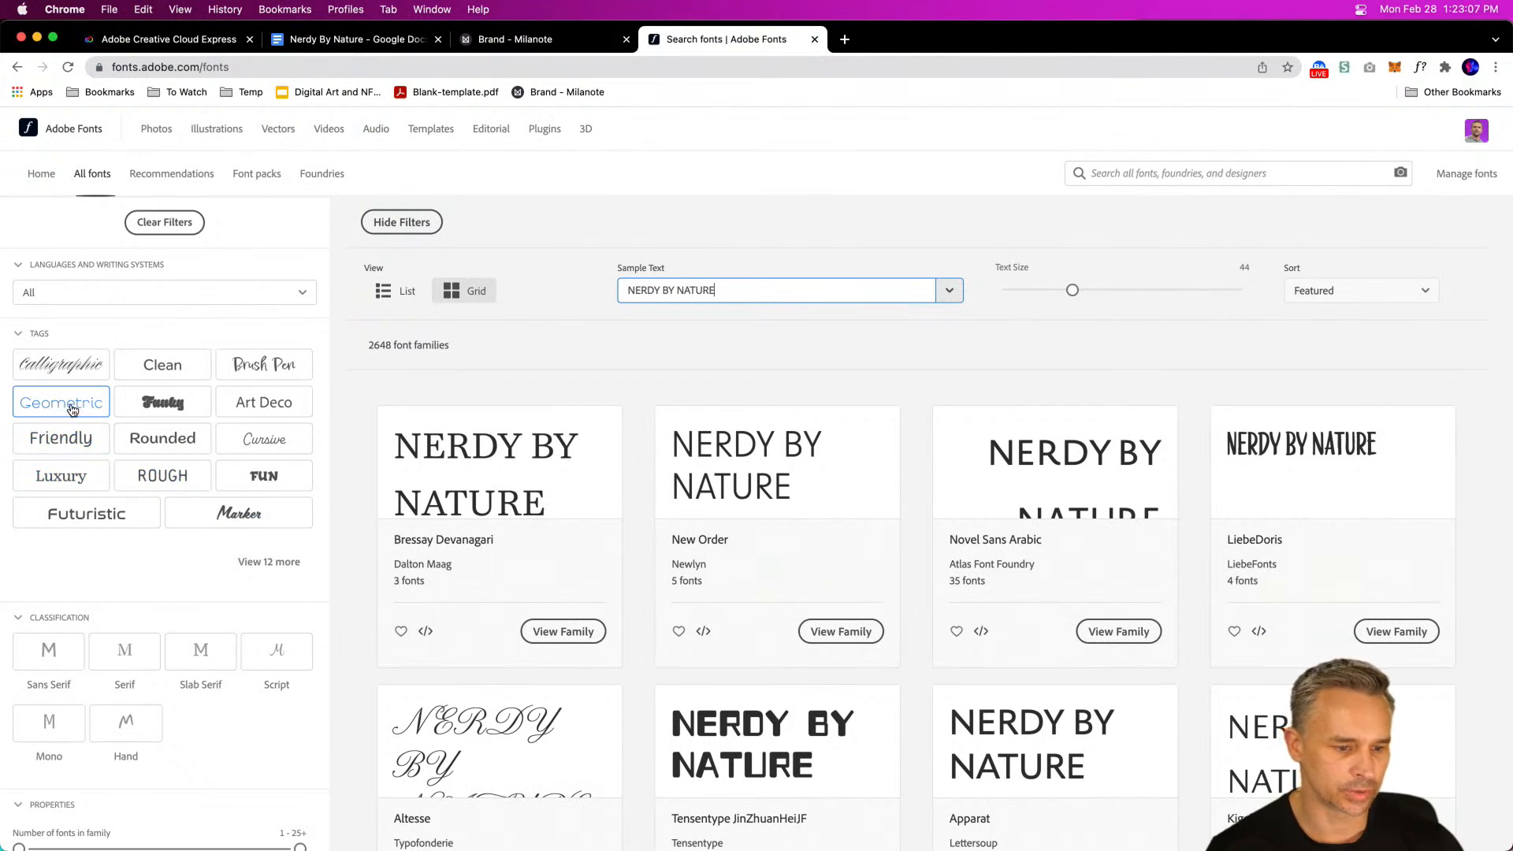
click(133, 370)
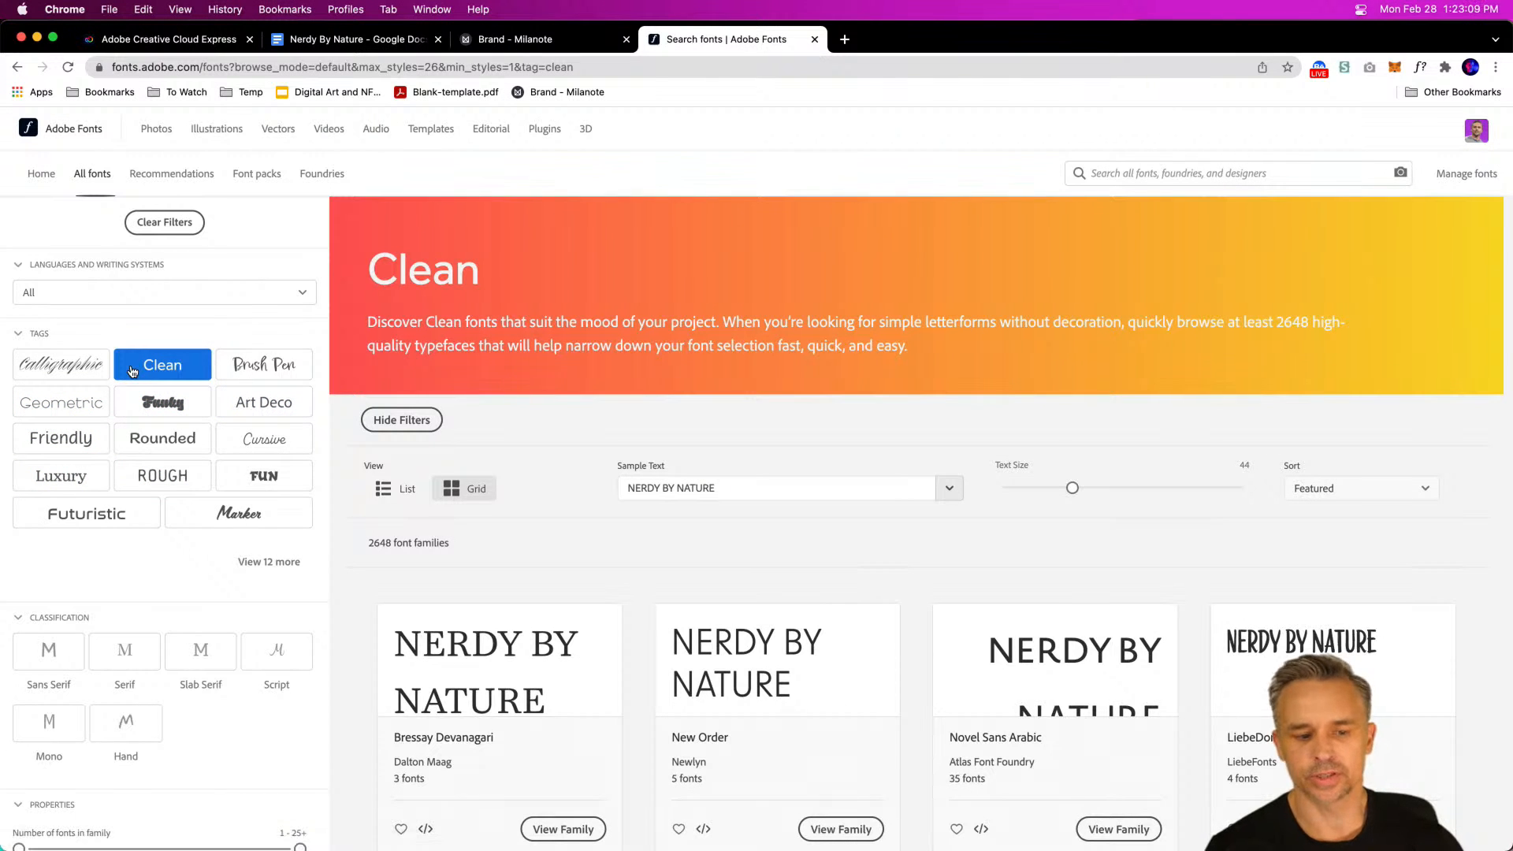
Step: Narrow the Clean fonts to sans serif with heavy weight, try the width filters, and look through the matching families
scroll(991, 421, down, 5)
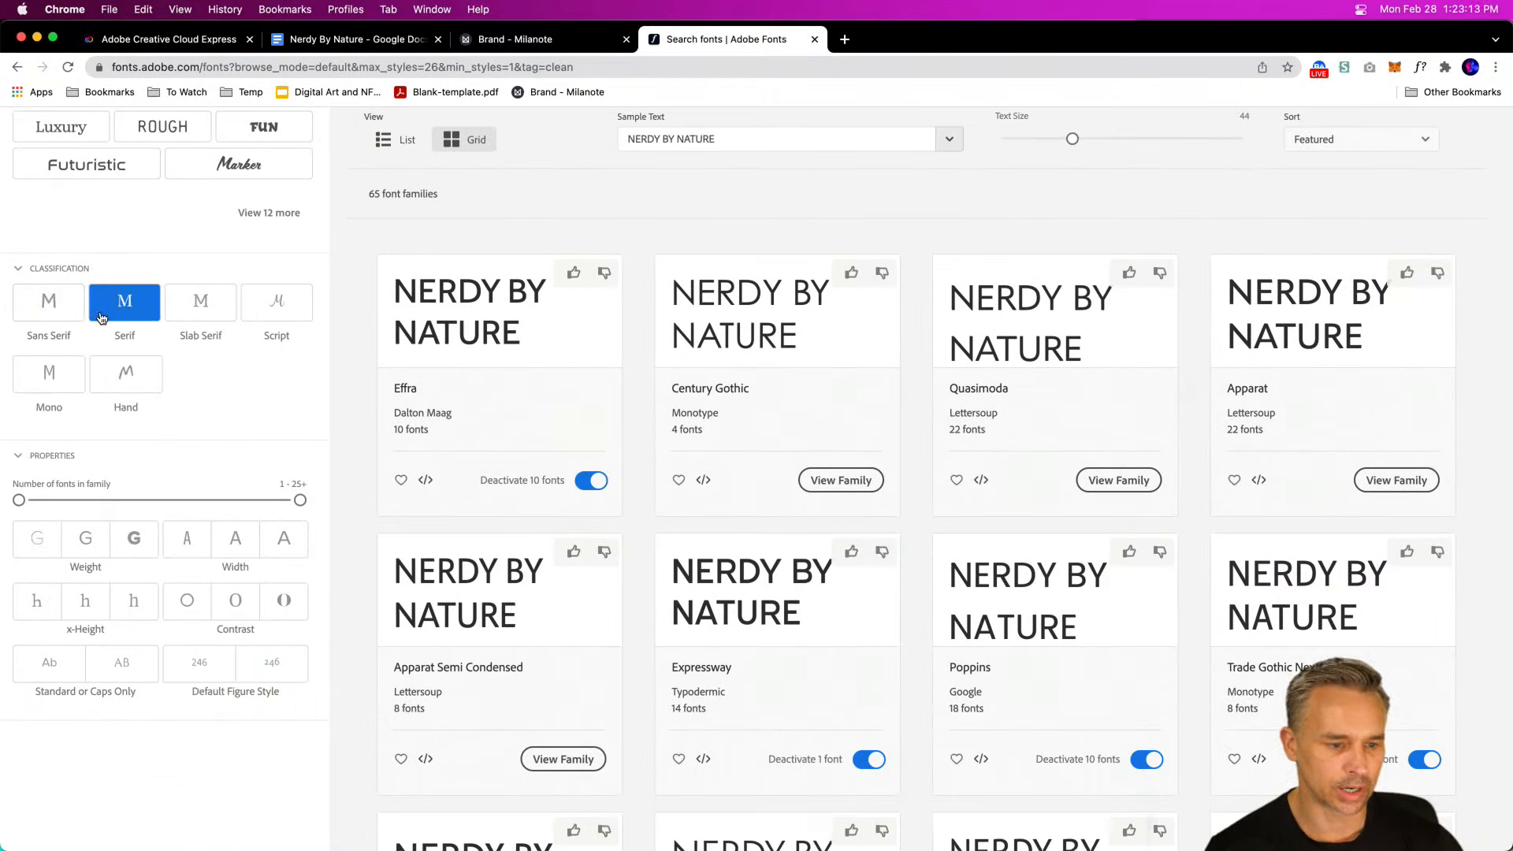
click(46, 311)
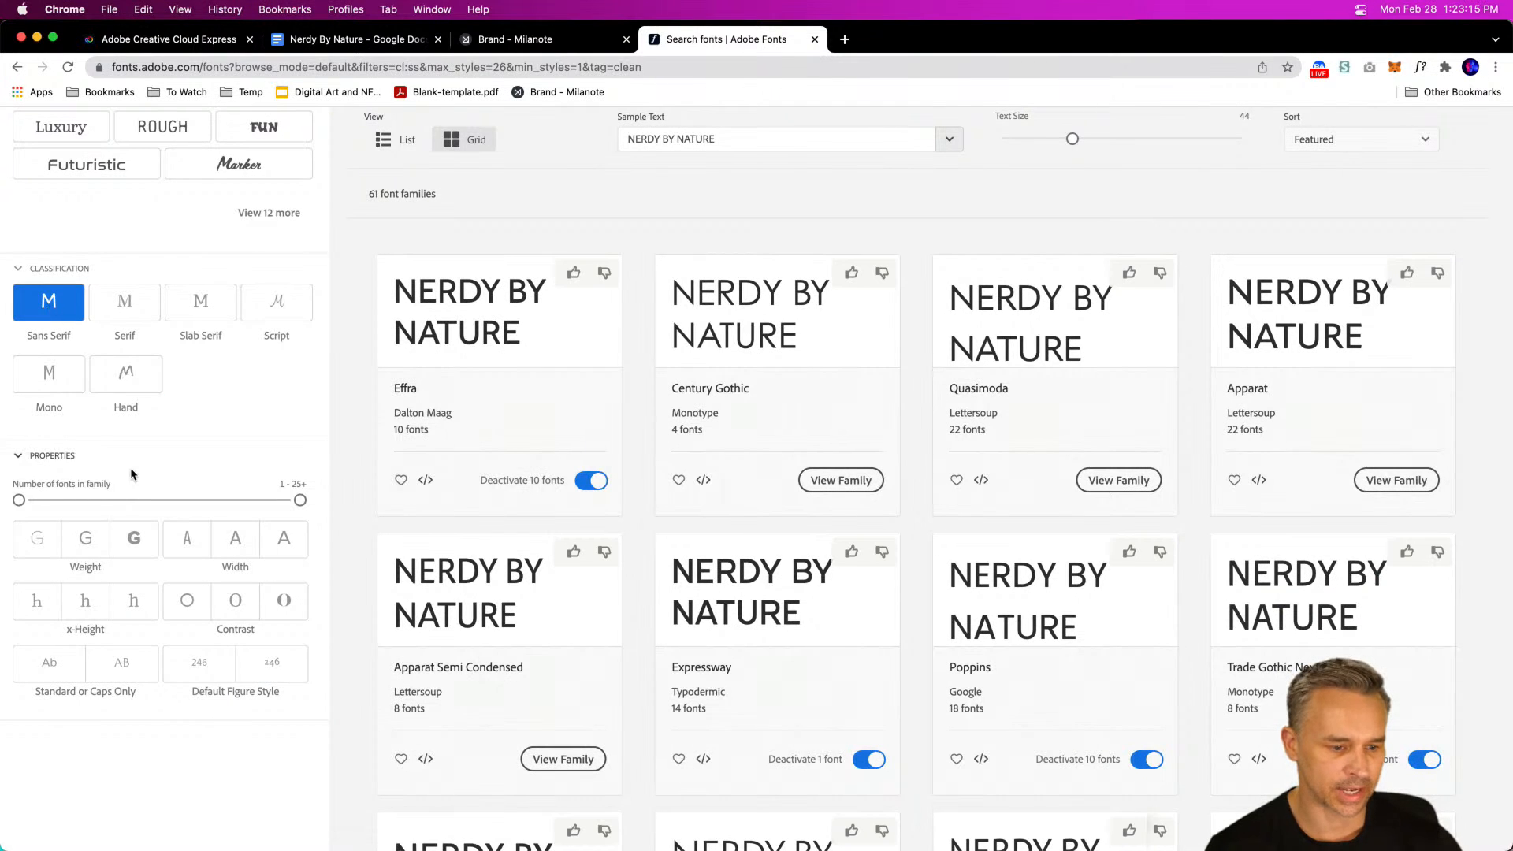
click(131, 540)
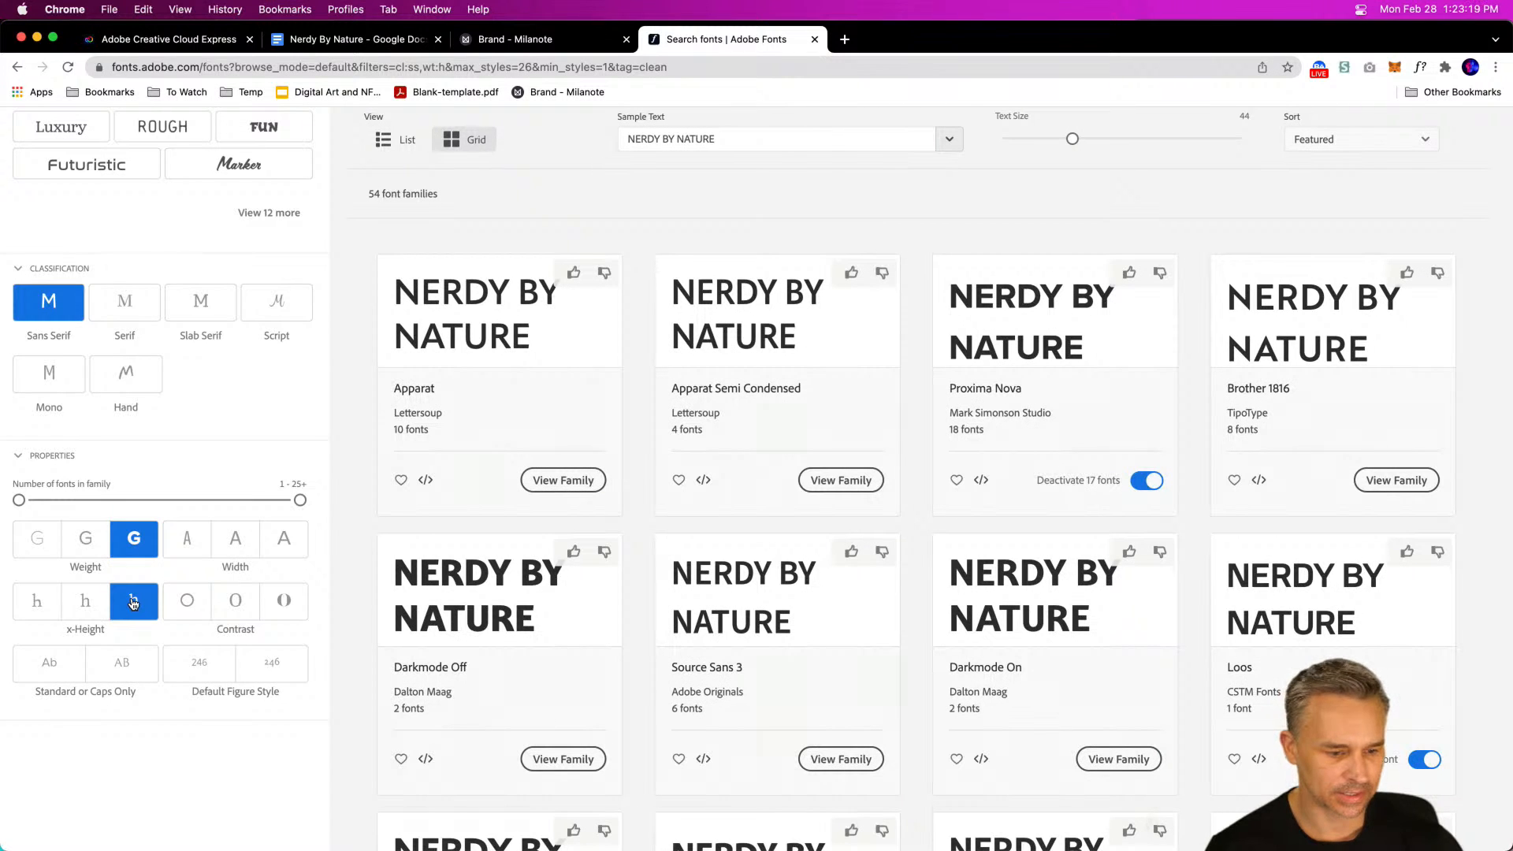
click(238, 541)
click(277, 542)
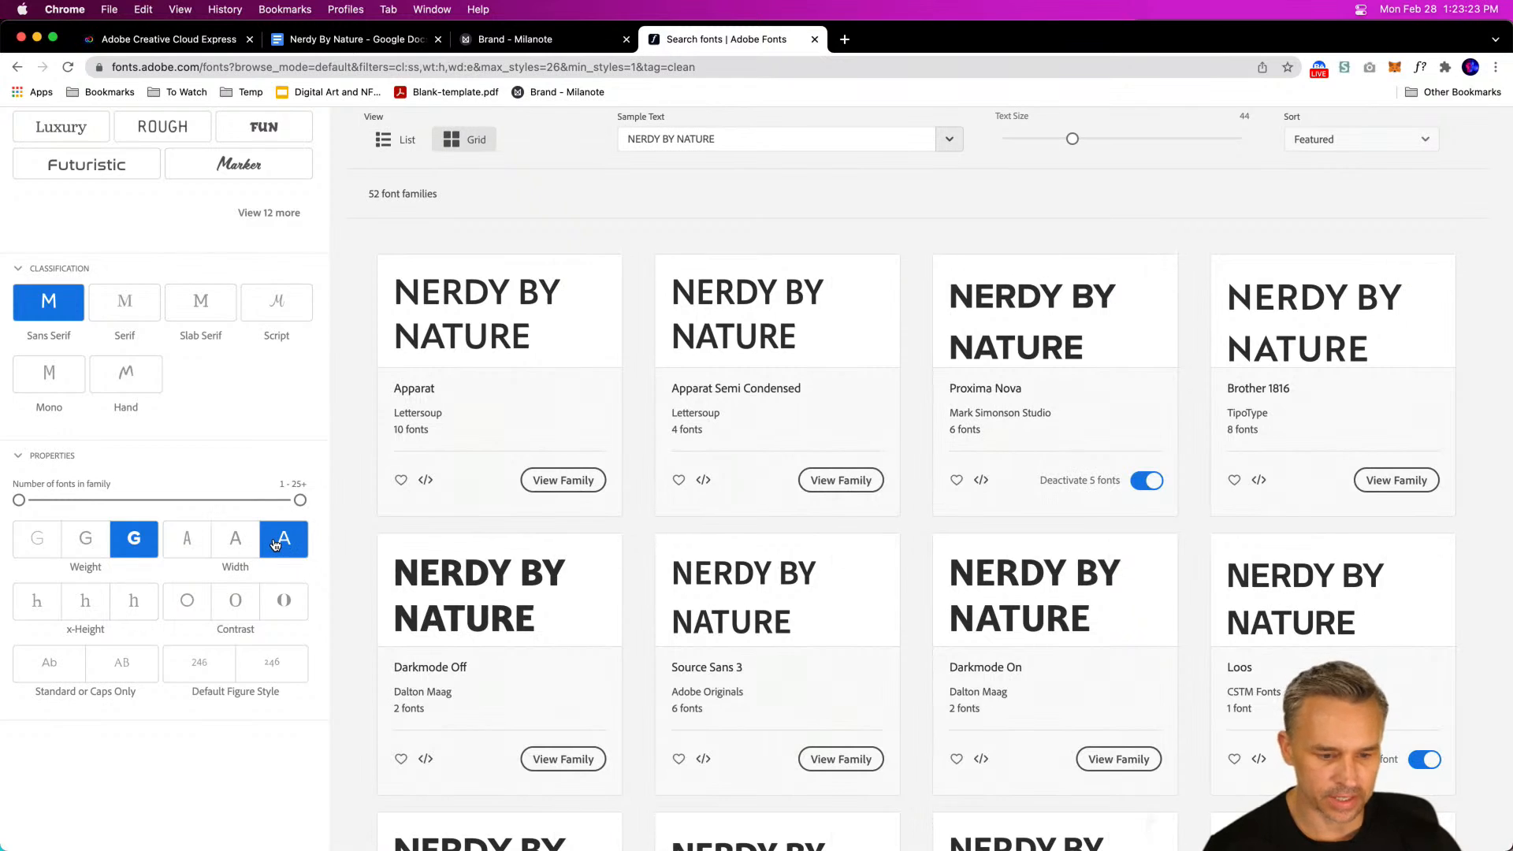
click(282, 540)
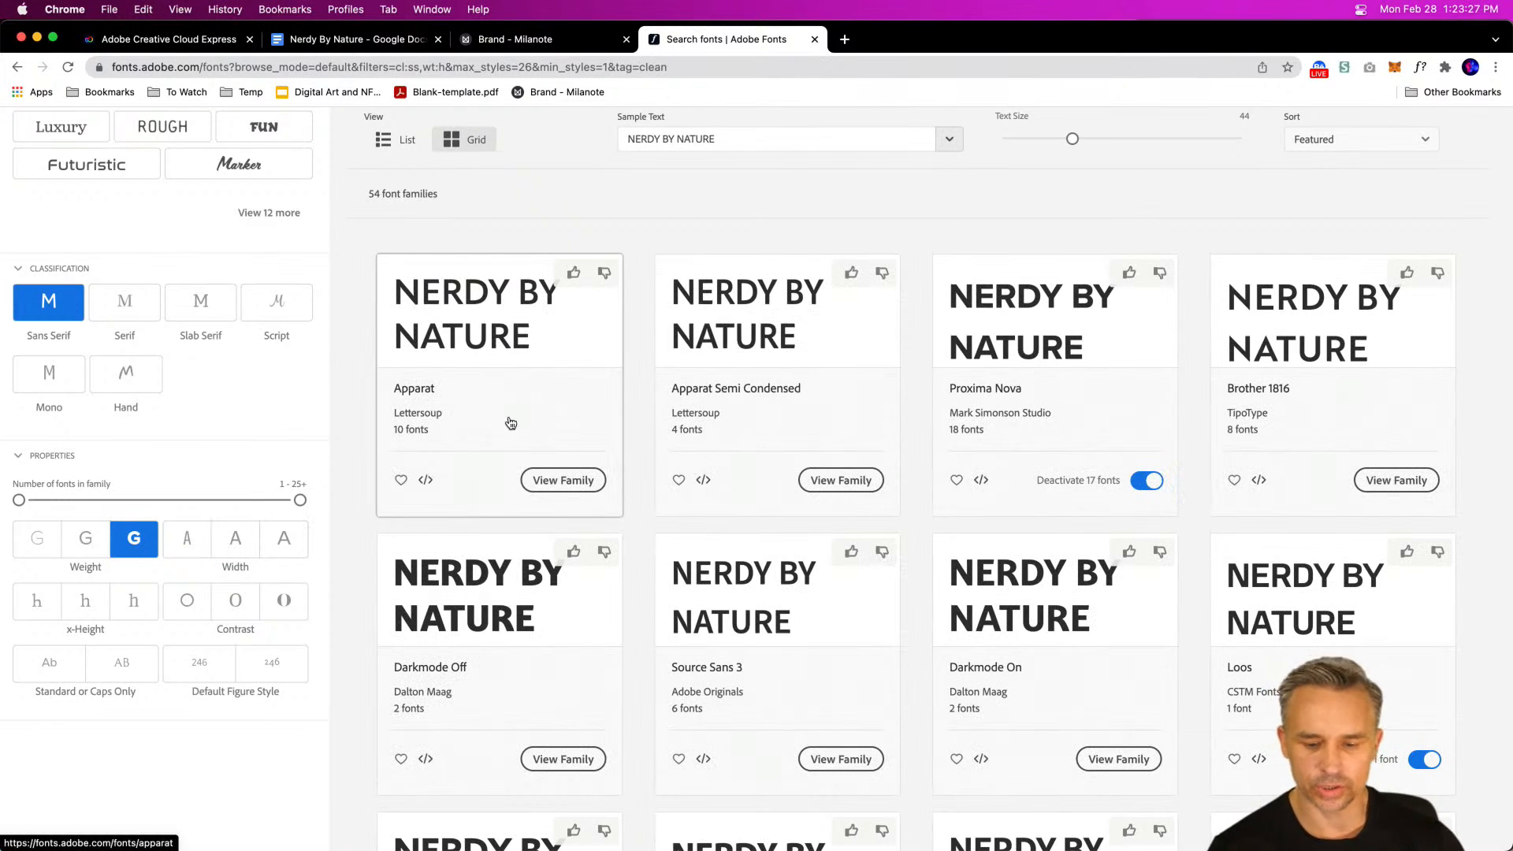
scroll(930, 631, down, 5)
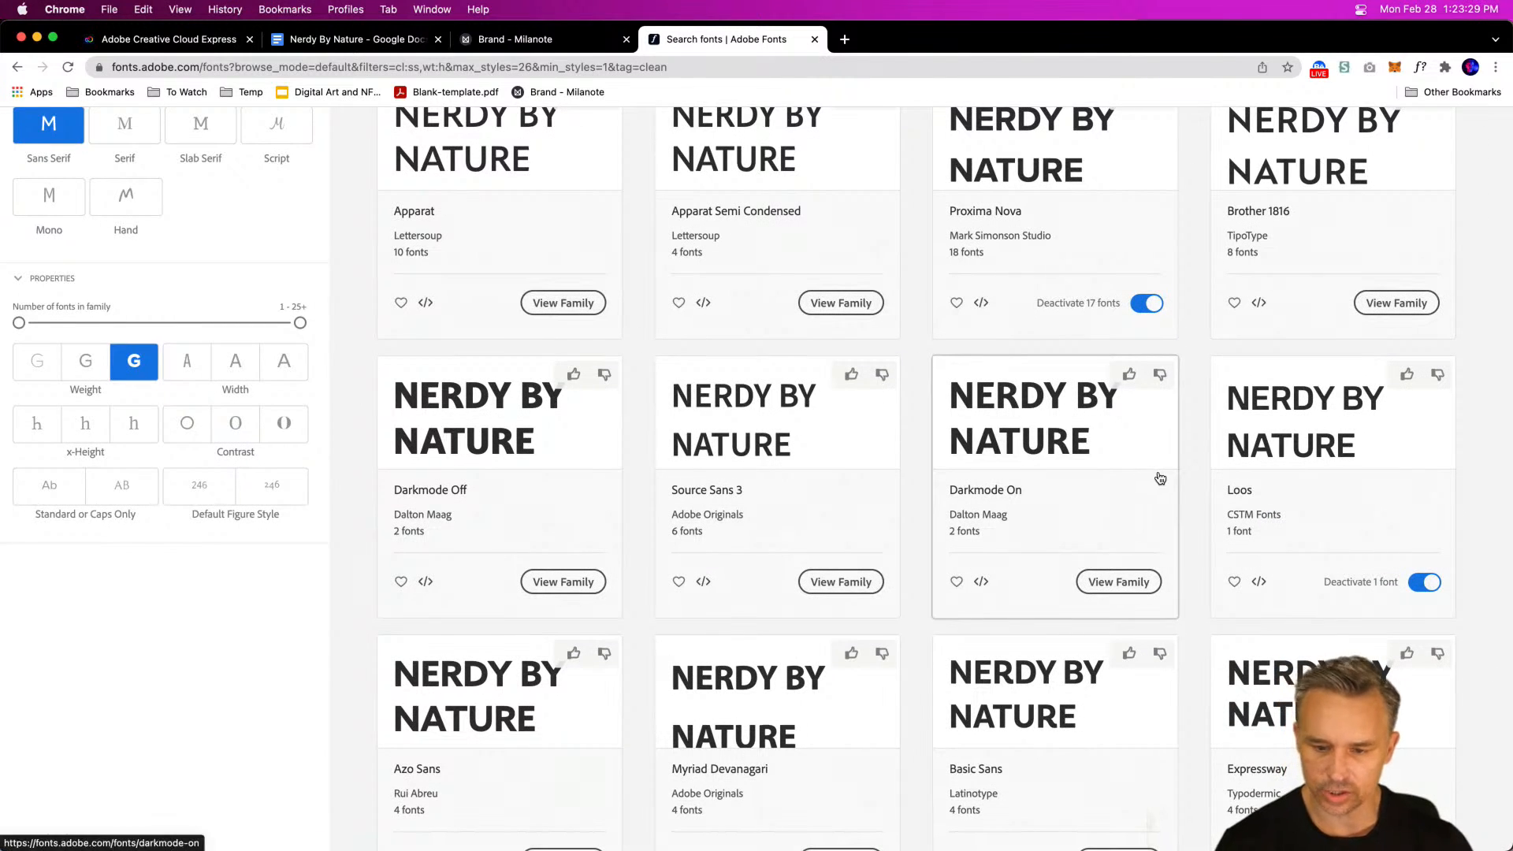
scroll(1023, 523, down, 4)
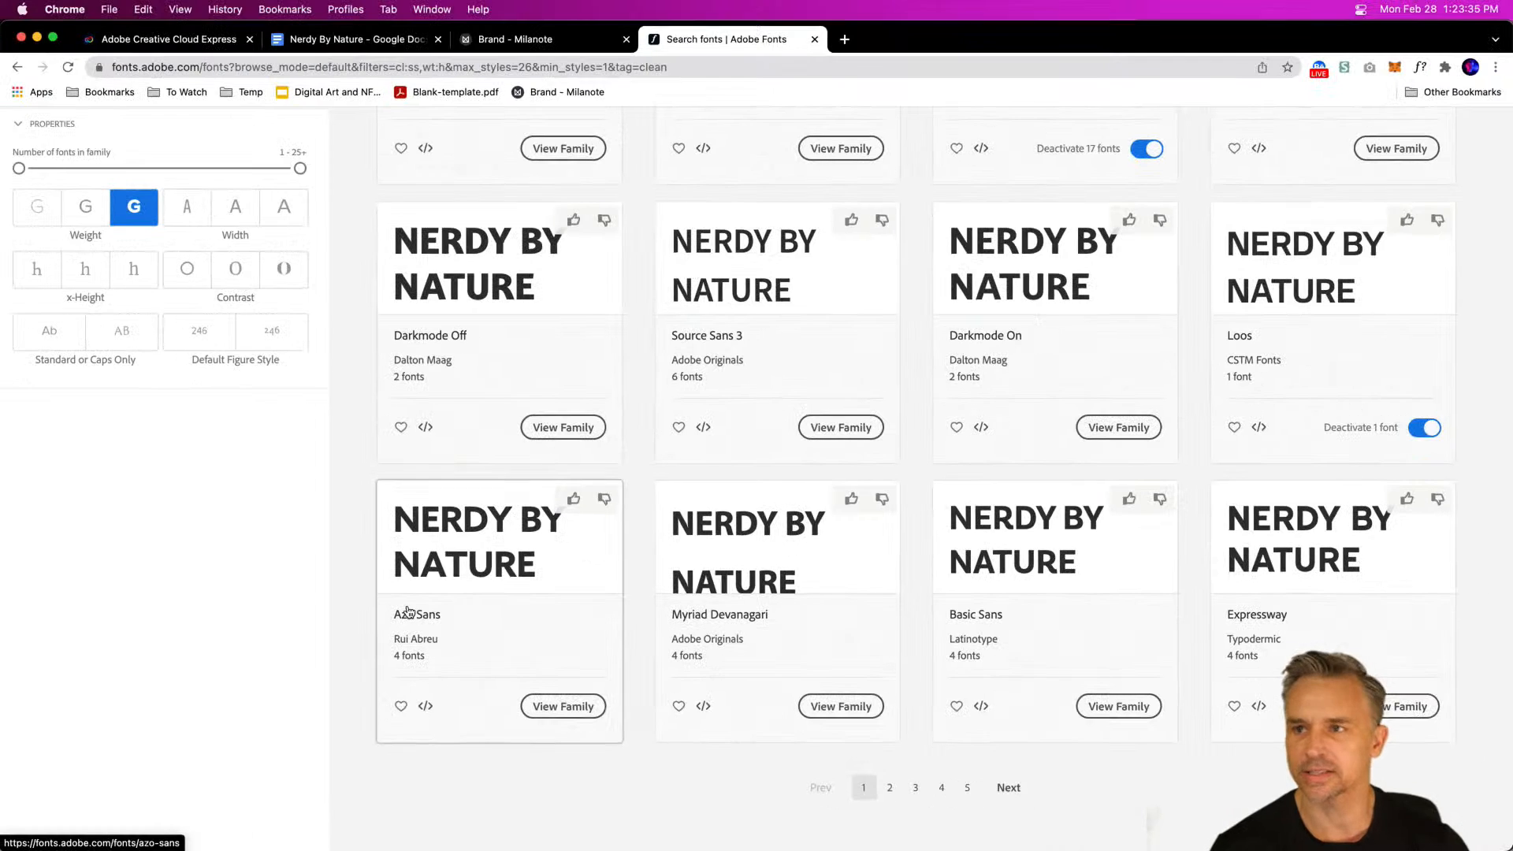
Step: Return to the logo design and set the copied word's font to Azo Sans from the Clean category
click(203, 41)
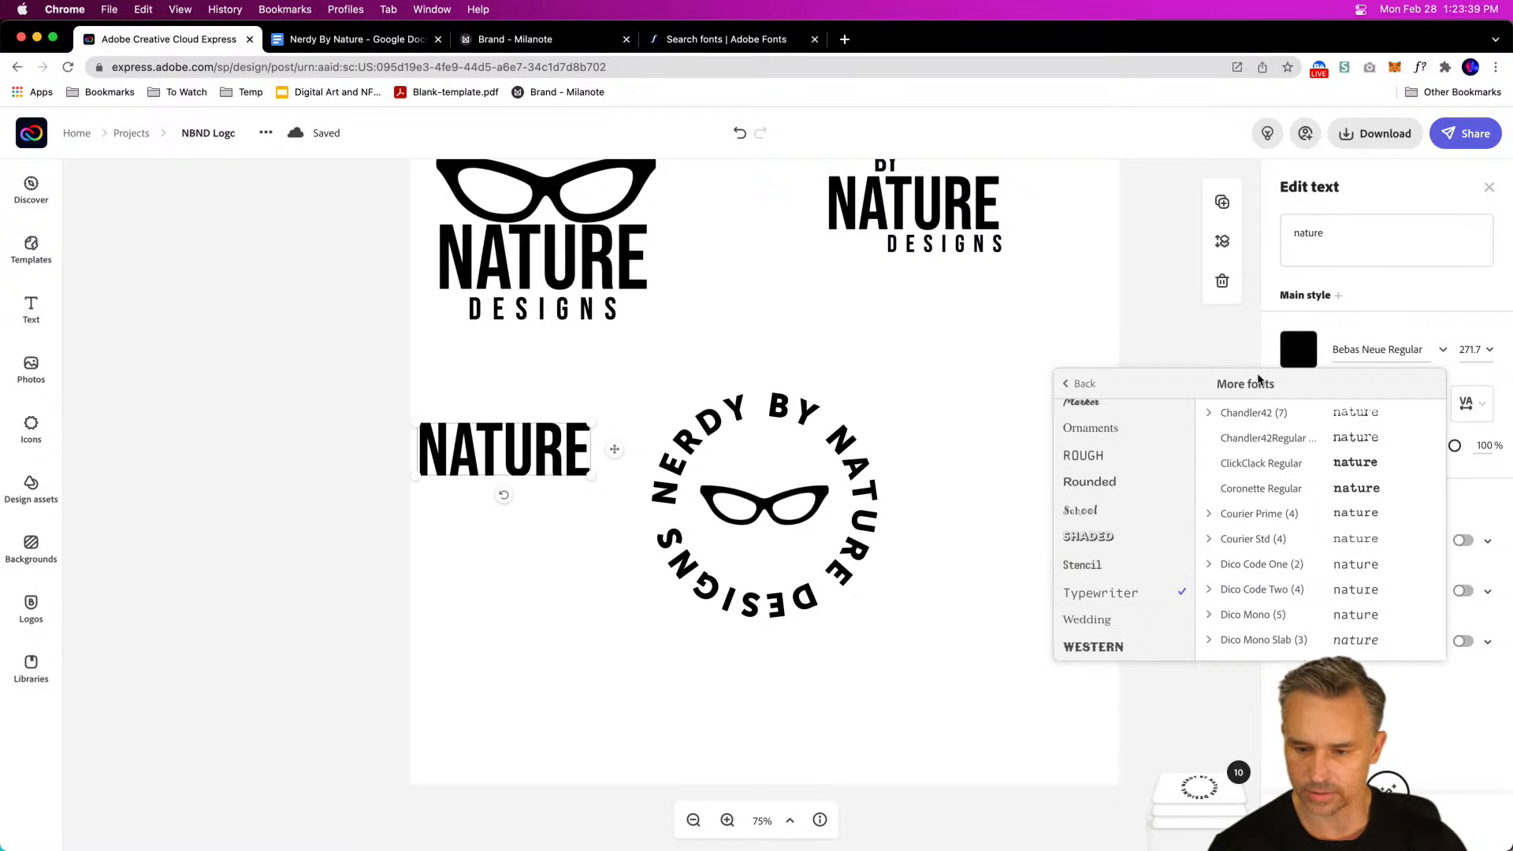
scroll(1143, 465, up, 5)
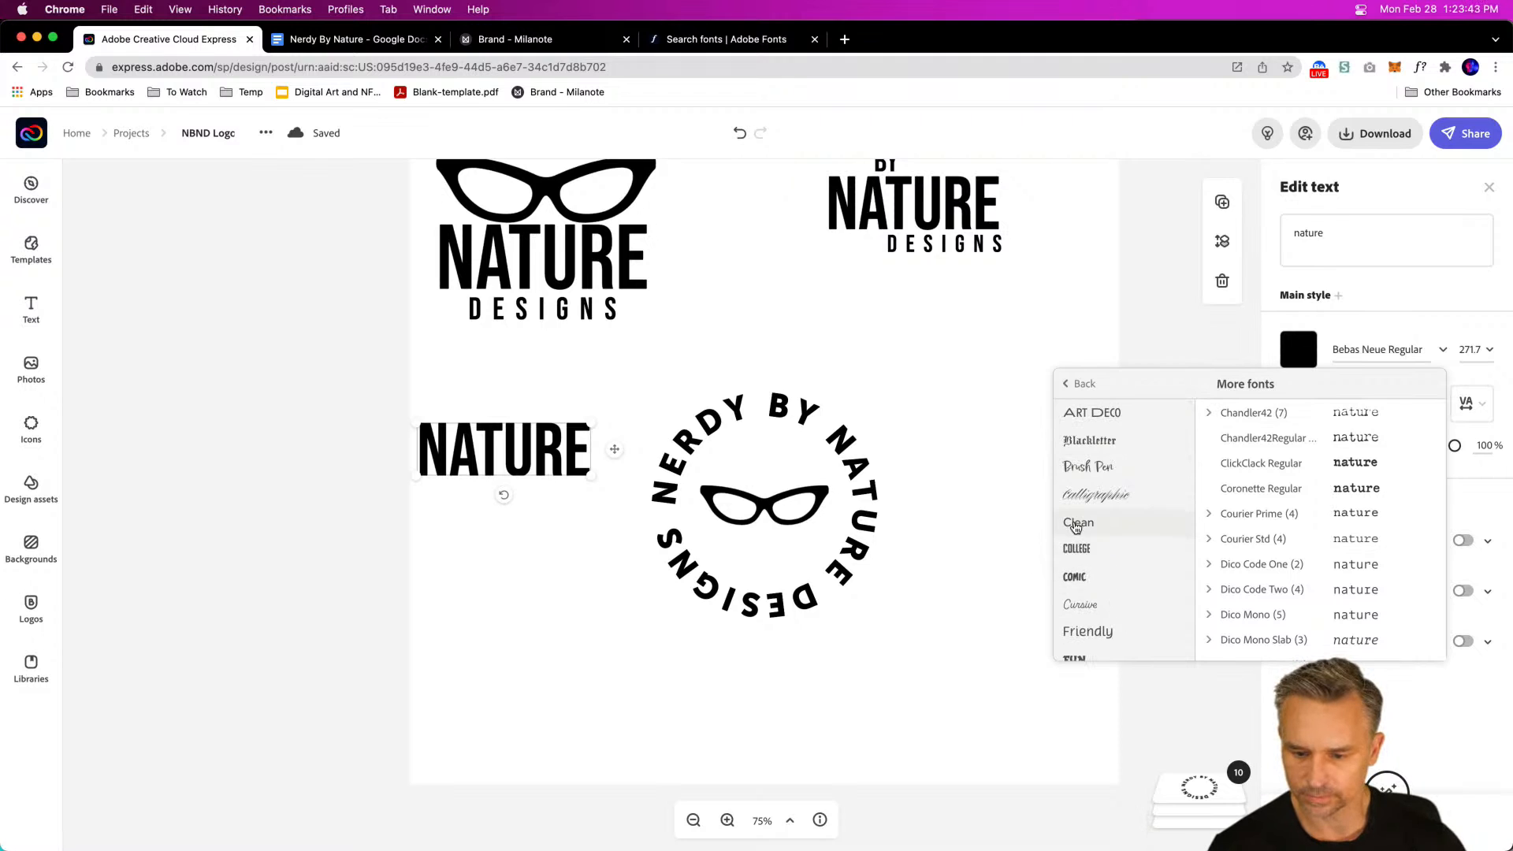
click(1078, 523)
scroll(1278, 460, up, 1)
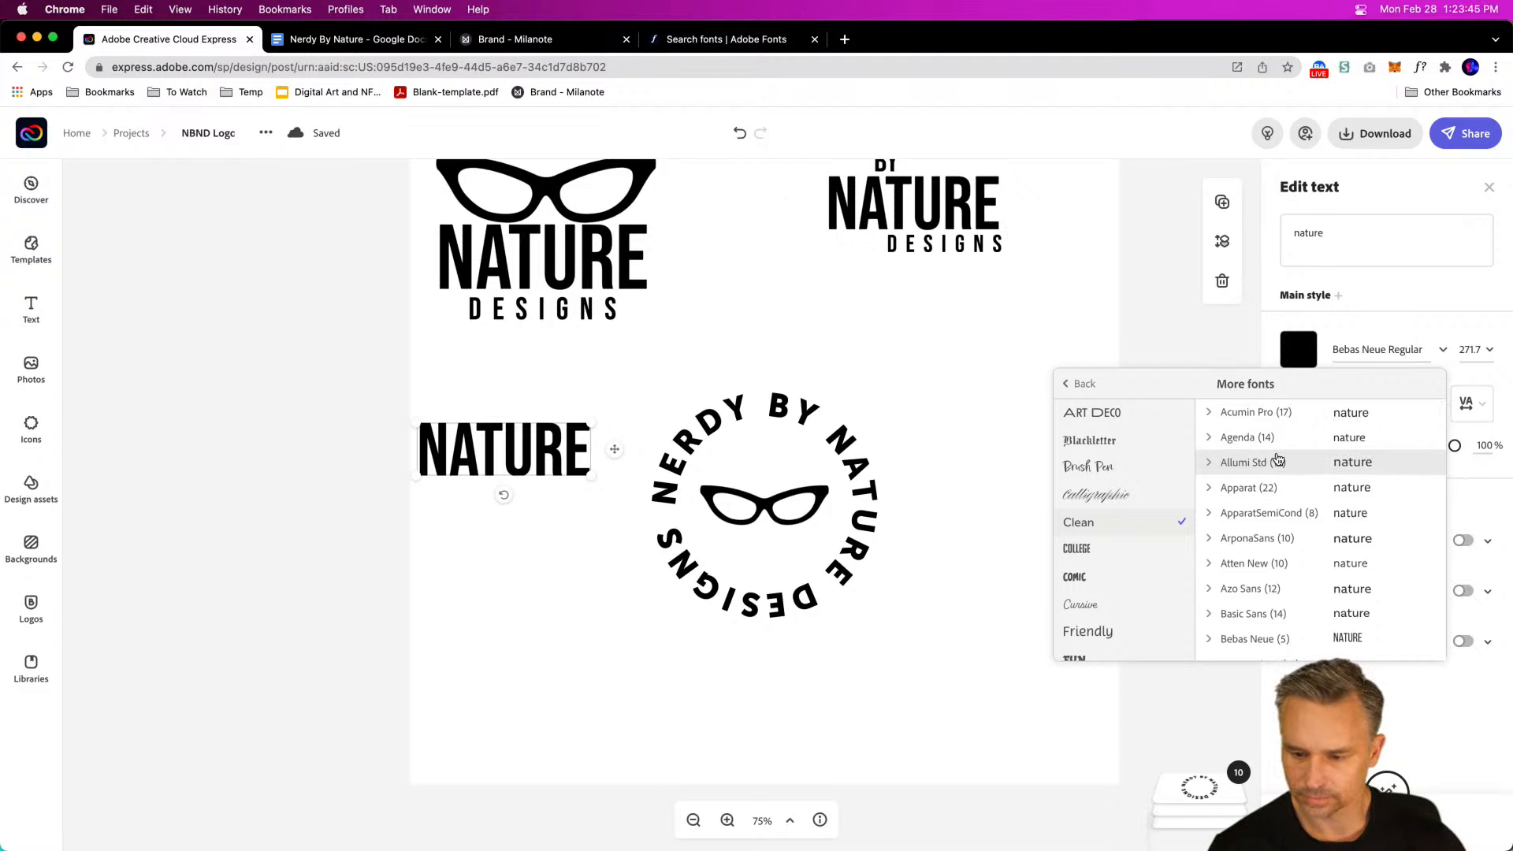
click(1236, 589)
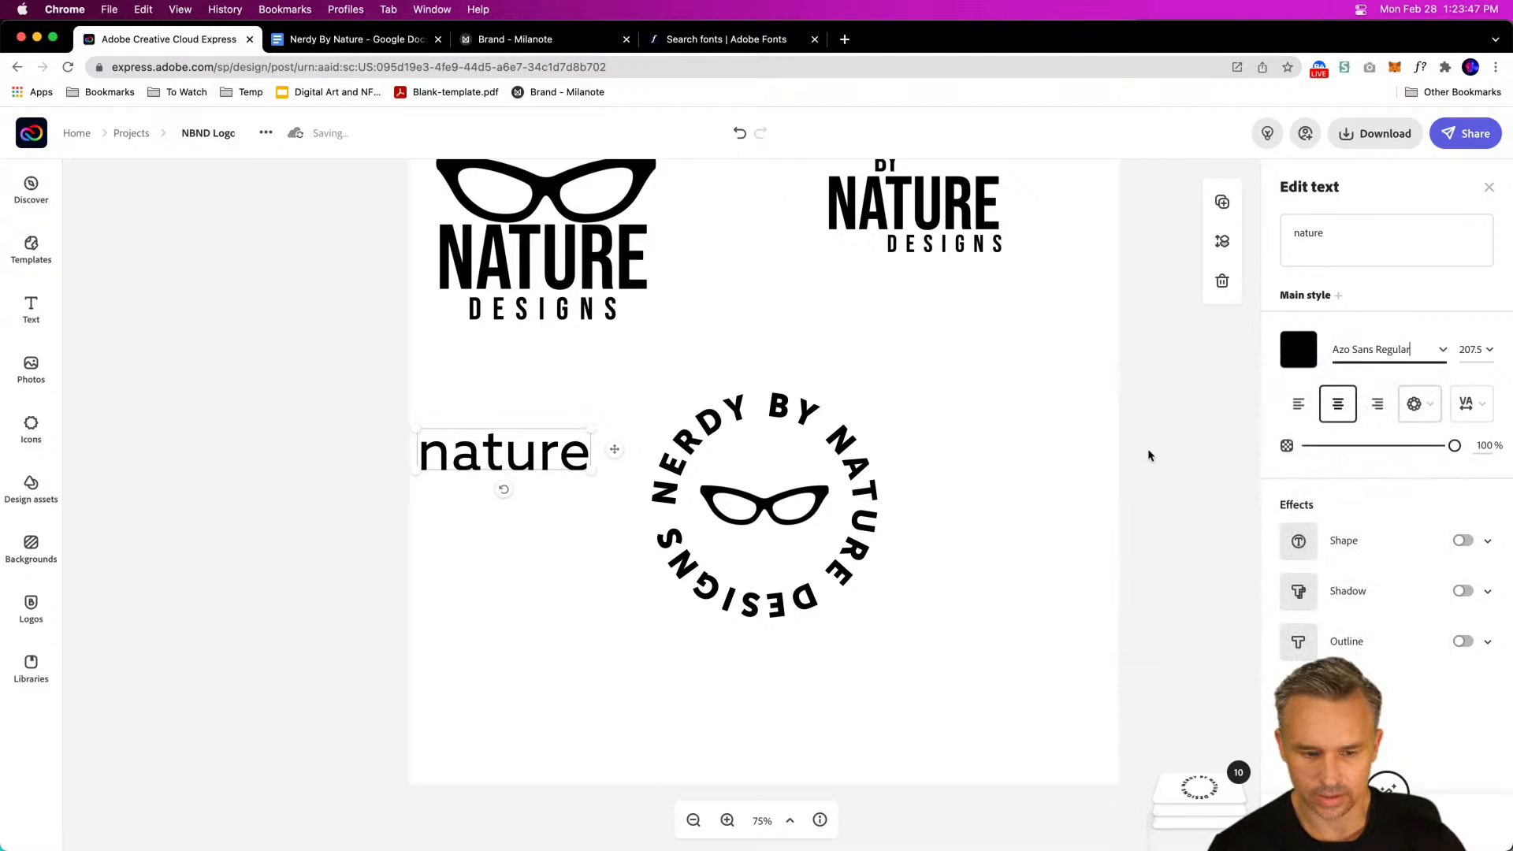
Step: Try Aviano Sans Bold on the copied word and switch it back to Azo Sans Regular
click(1445, 351)
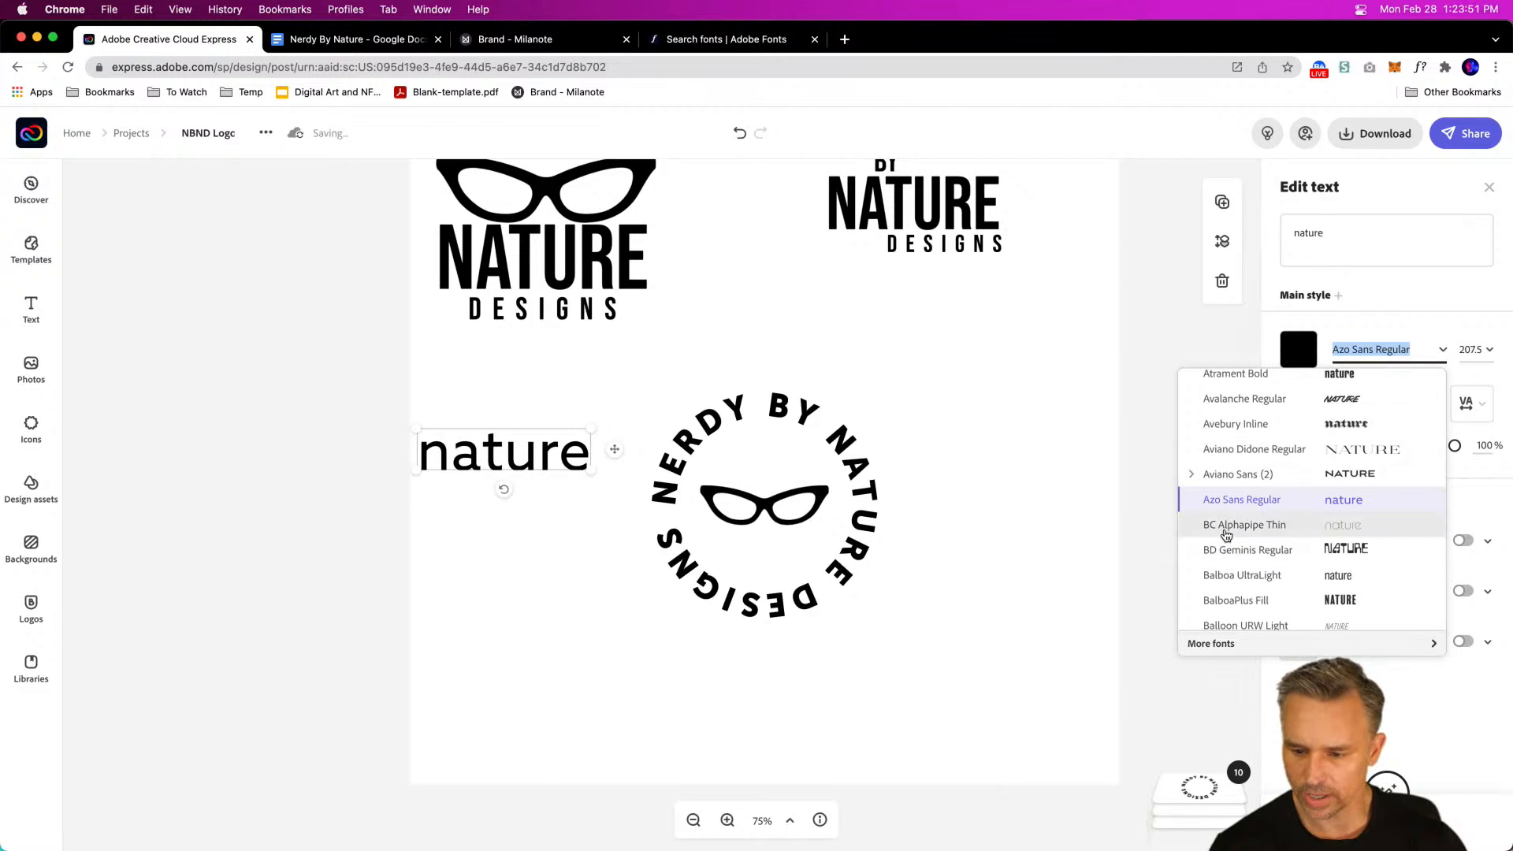
click(1220, 476)
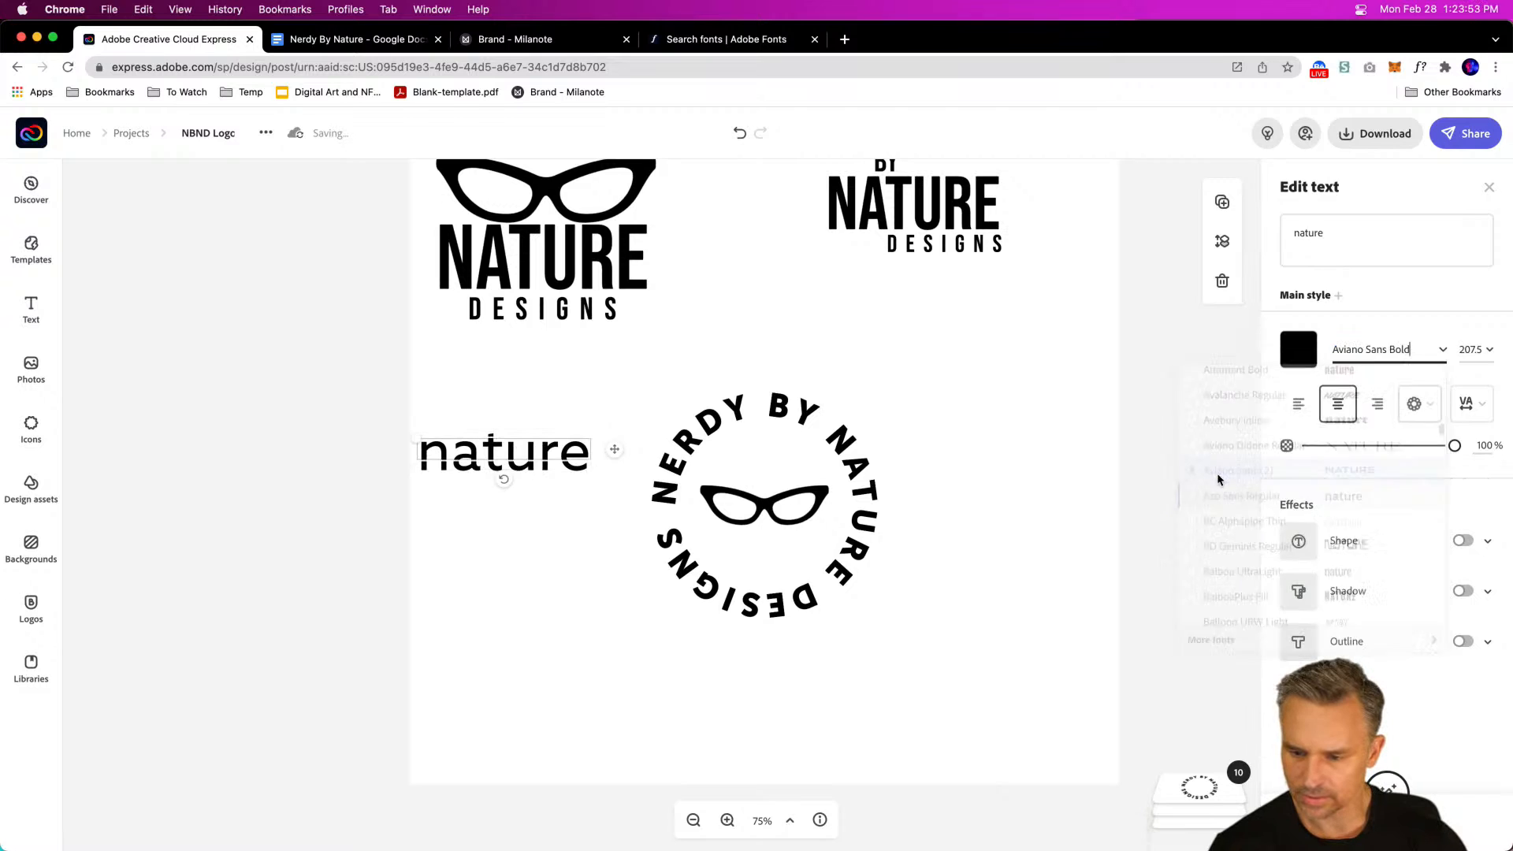
click(1444, 350)
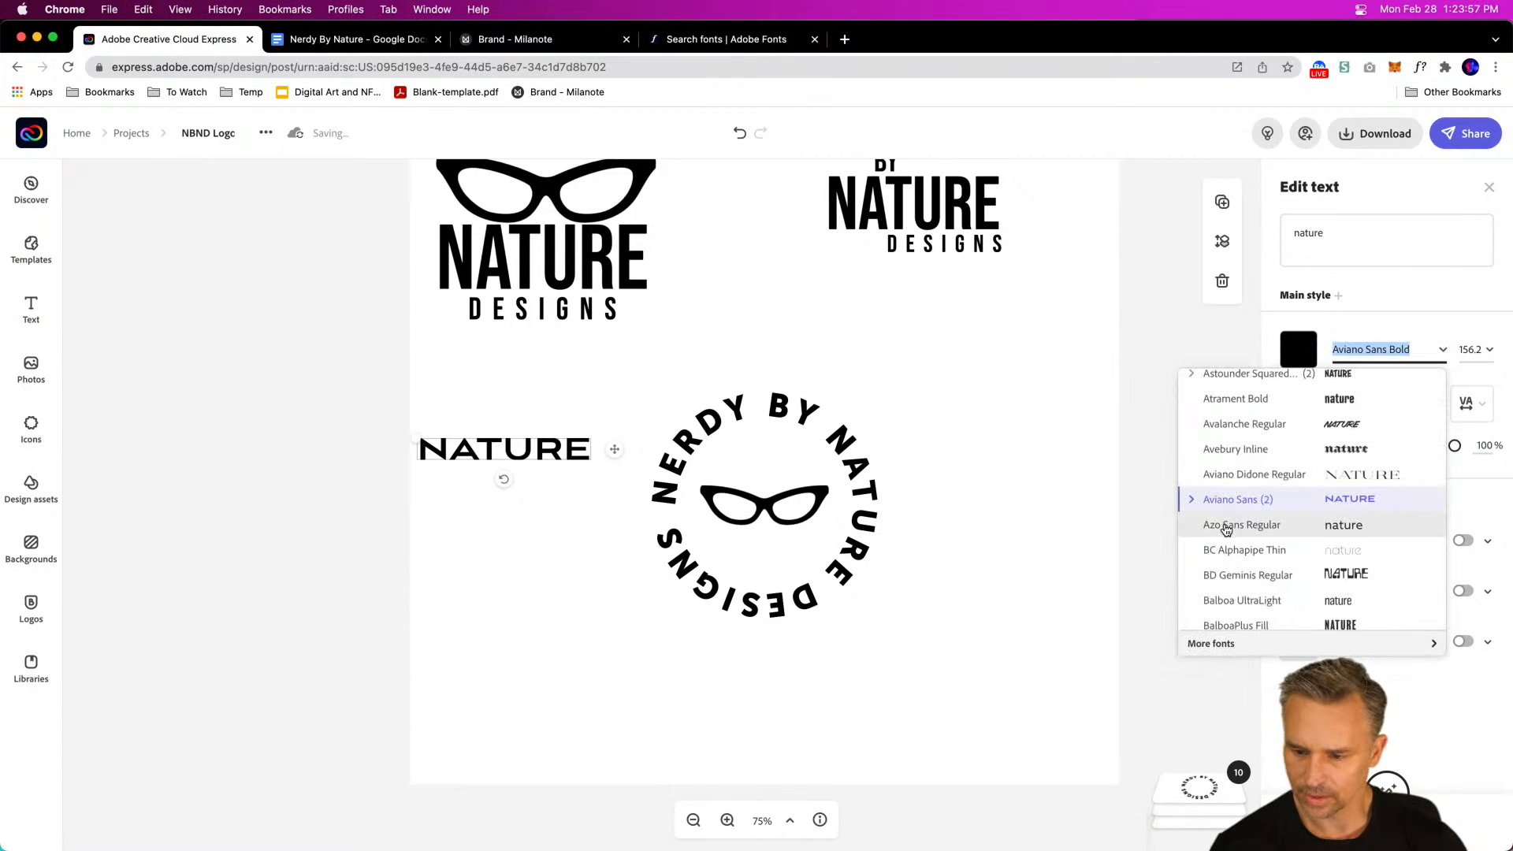
click(1227, 526)
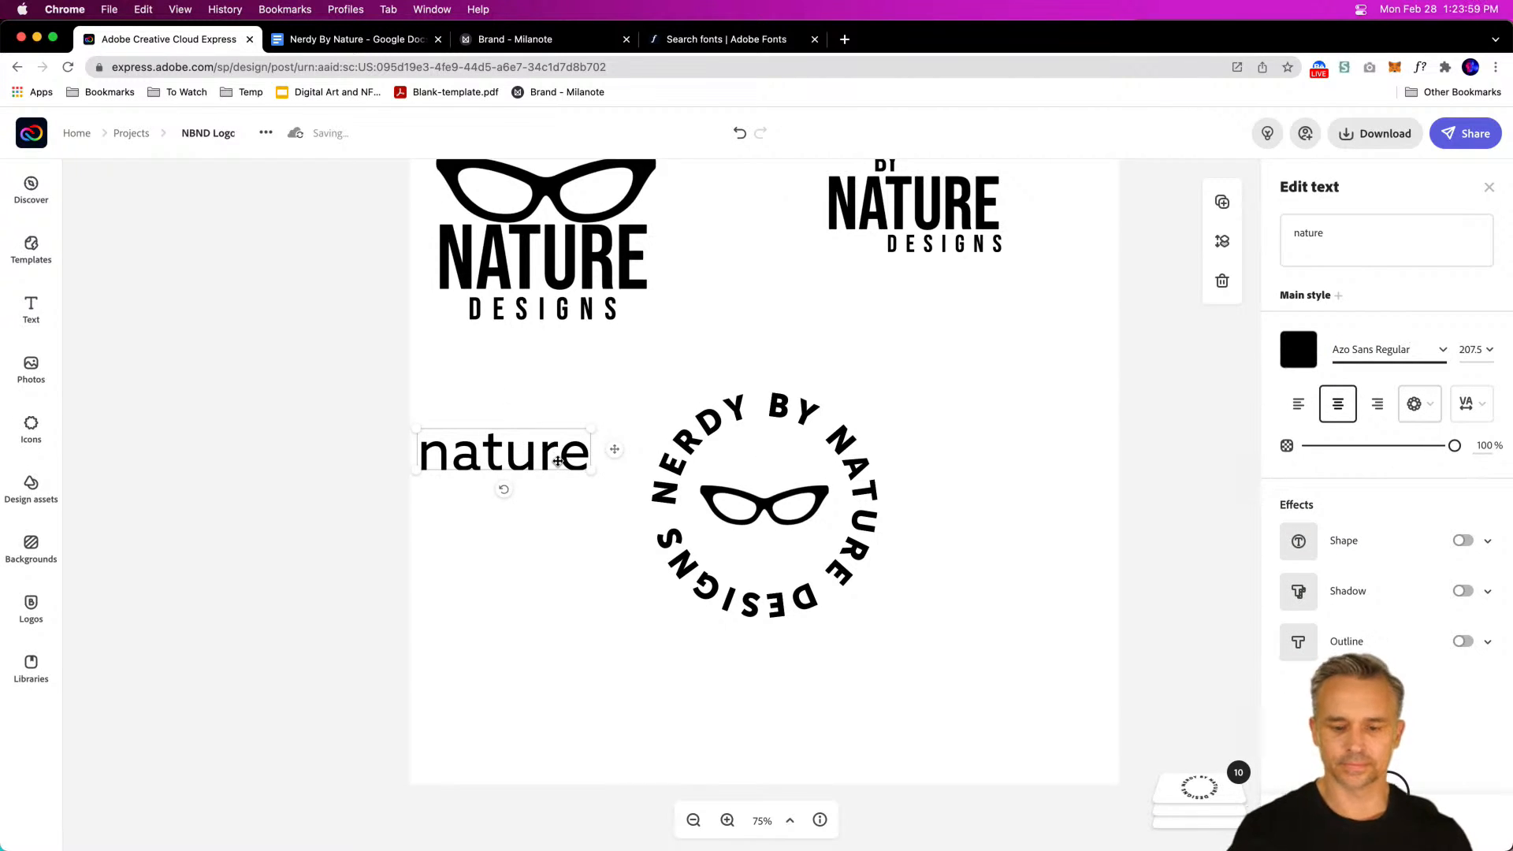
Step: Move the Azo Sans word "nature" below the stacked logo without glasses and deselect it
drag(547, 453, 912, 304)
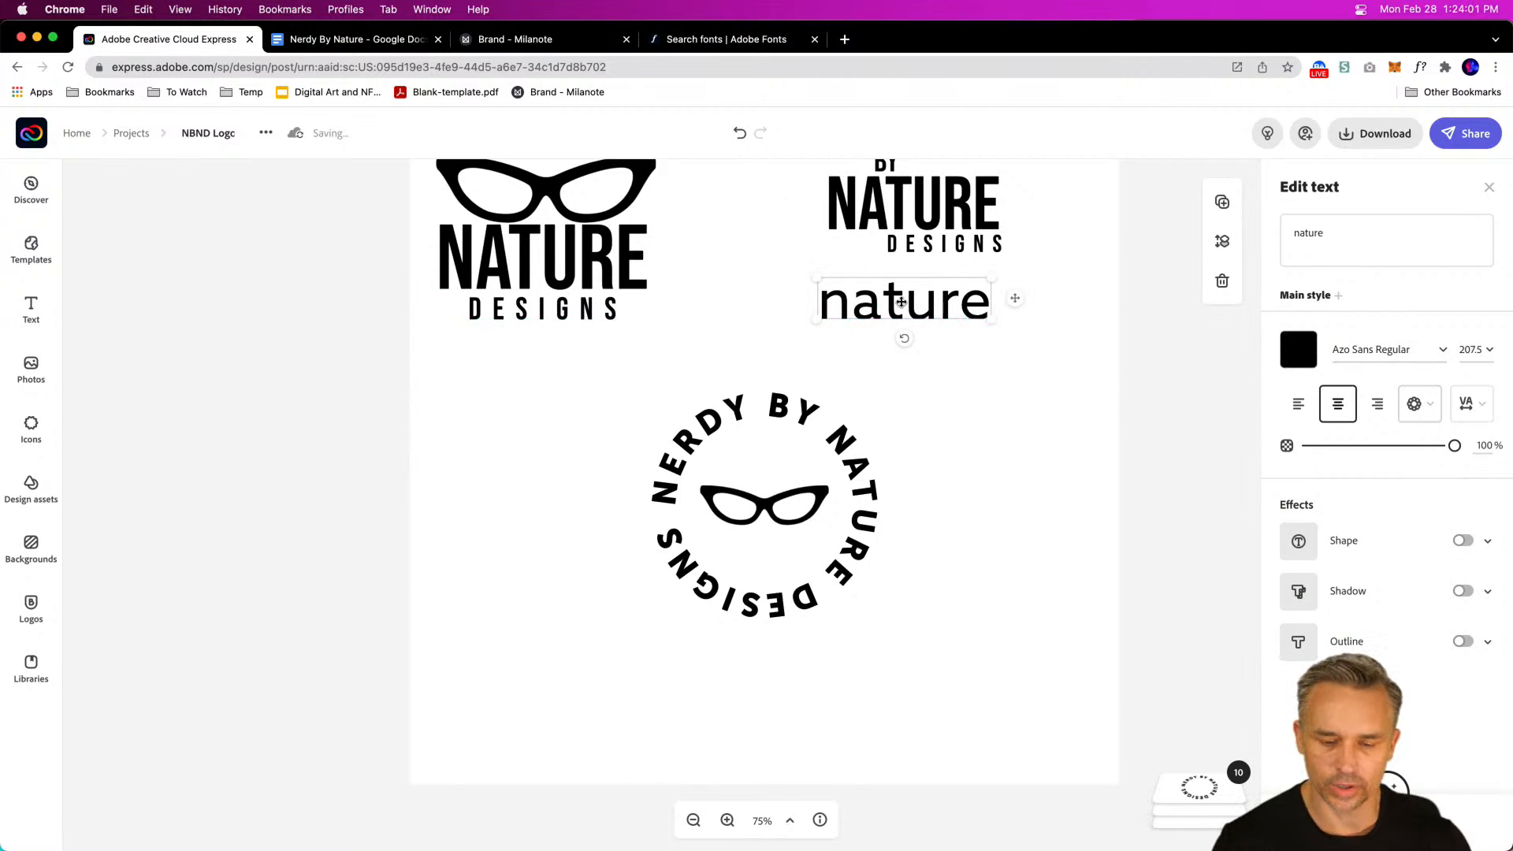
click(520, 449)
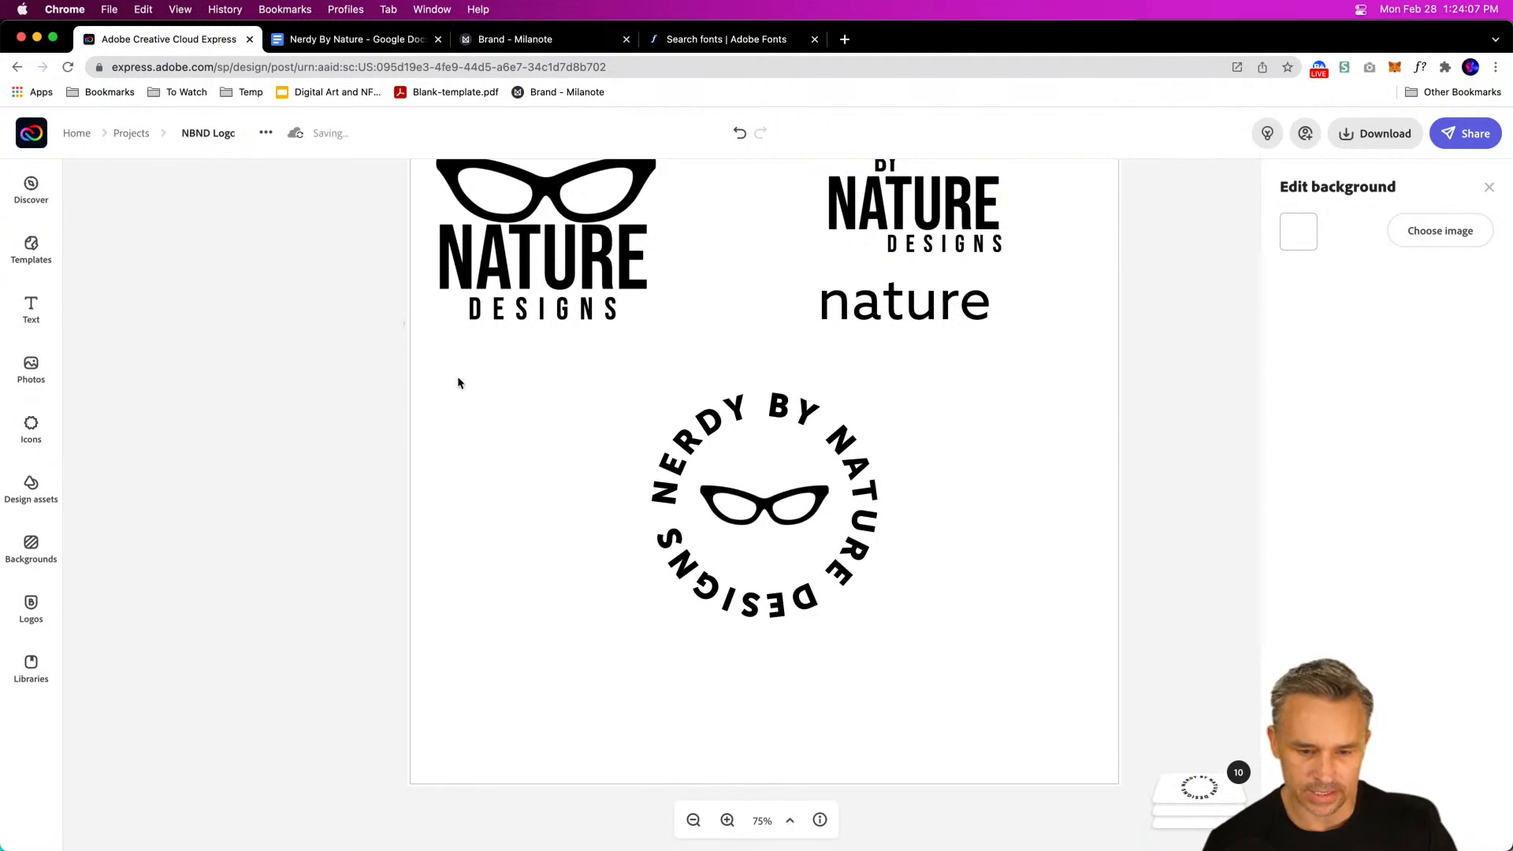
Step: Zoom in on the circular logo and search the icon library for CIRCLE
key(super+equal)
key(super+equal)
drag(536, 610, 514, 441)
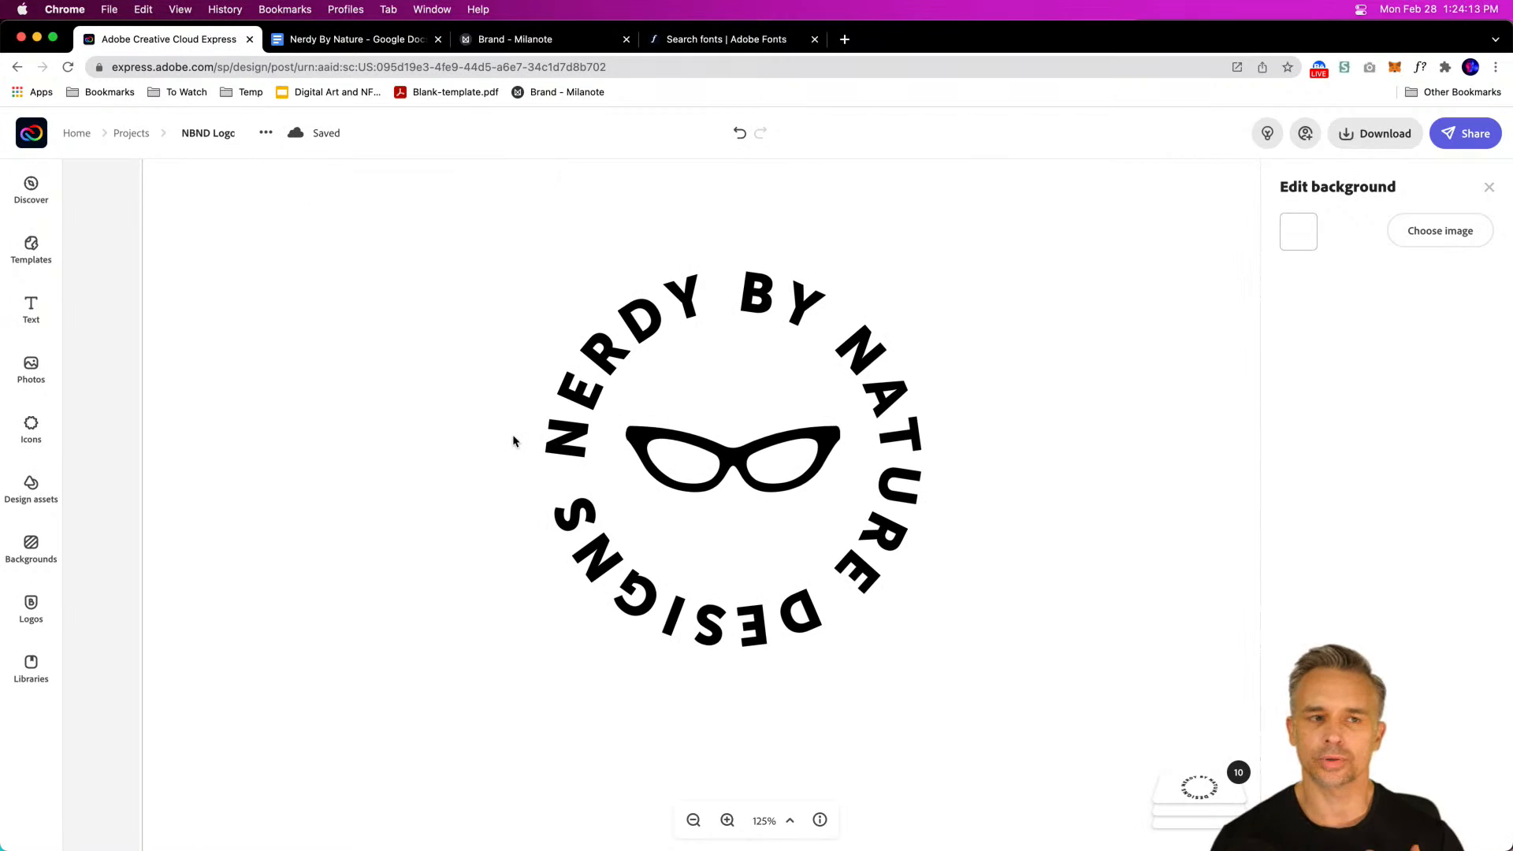
click(631, 440)
click(400, 331)
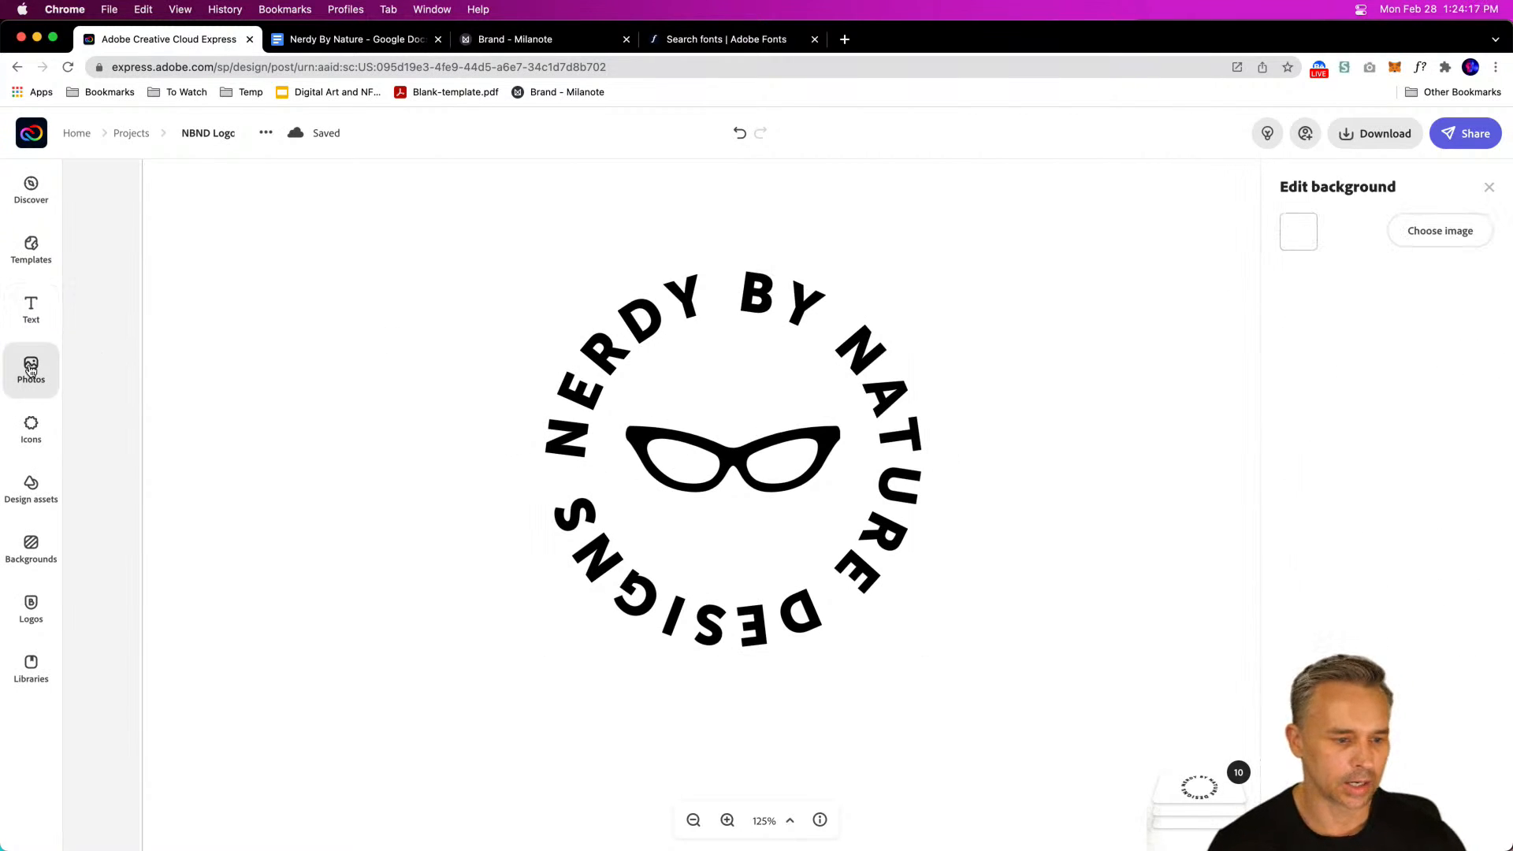
click(29, 433)
drag(164, 229, 73, 207)
text(CIRCLE)
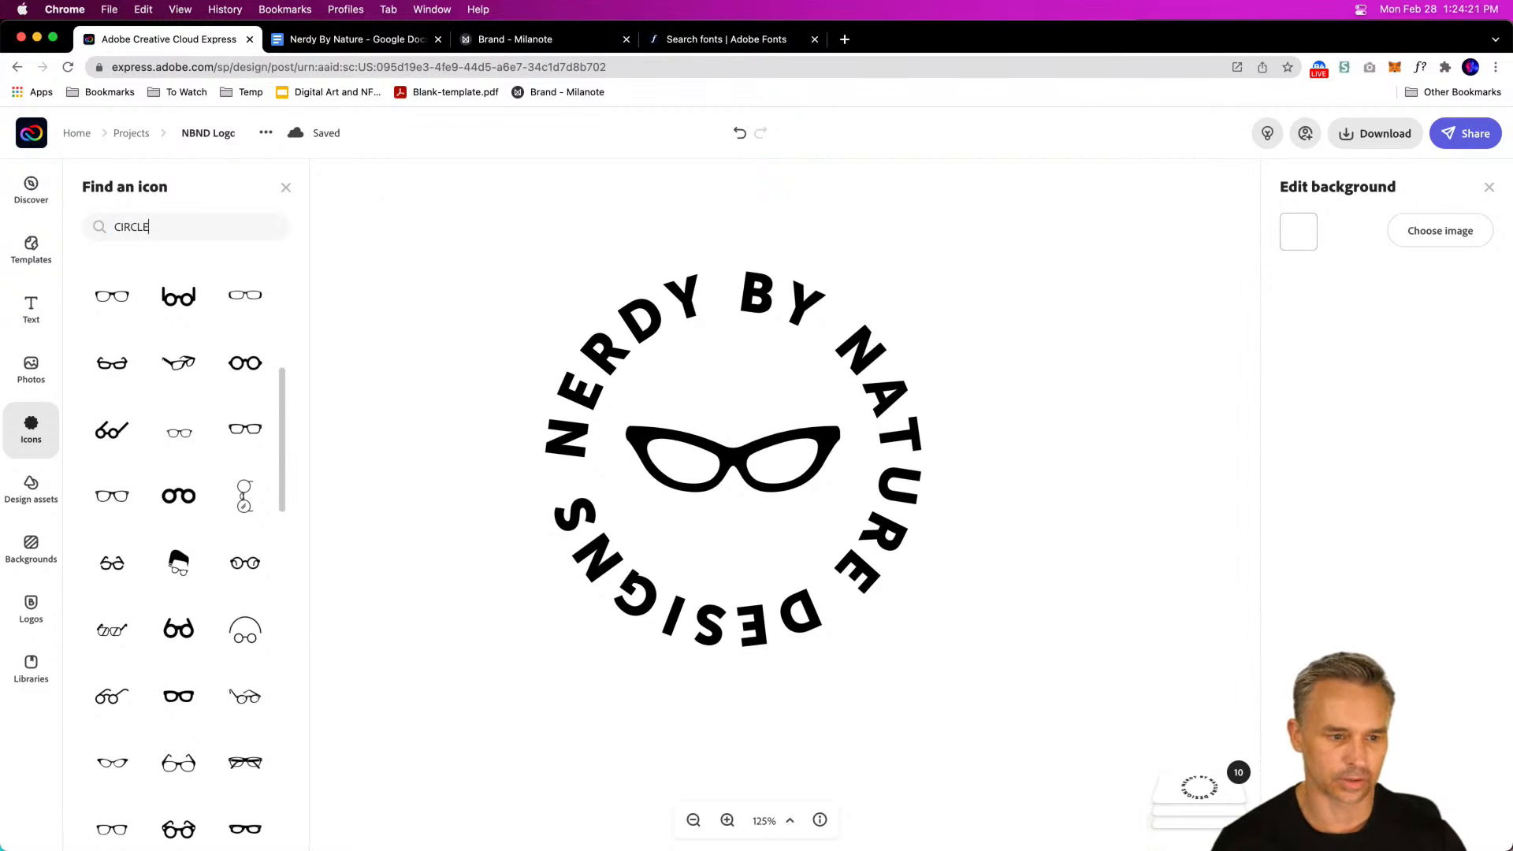
key(Return)
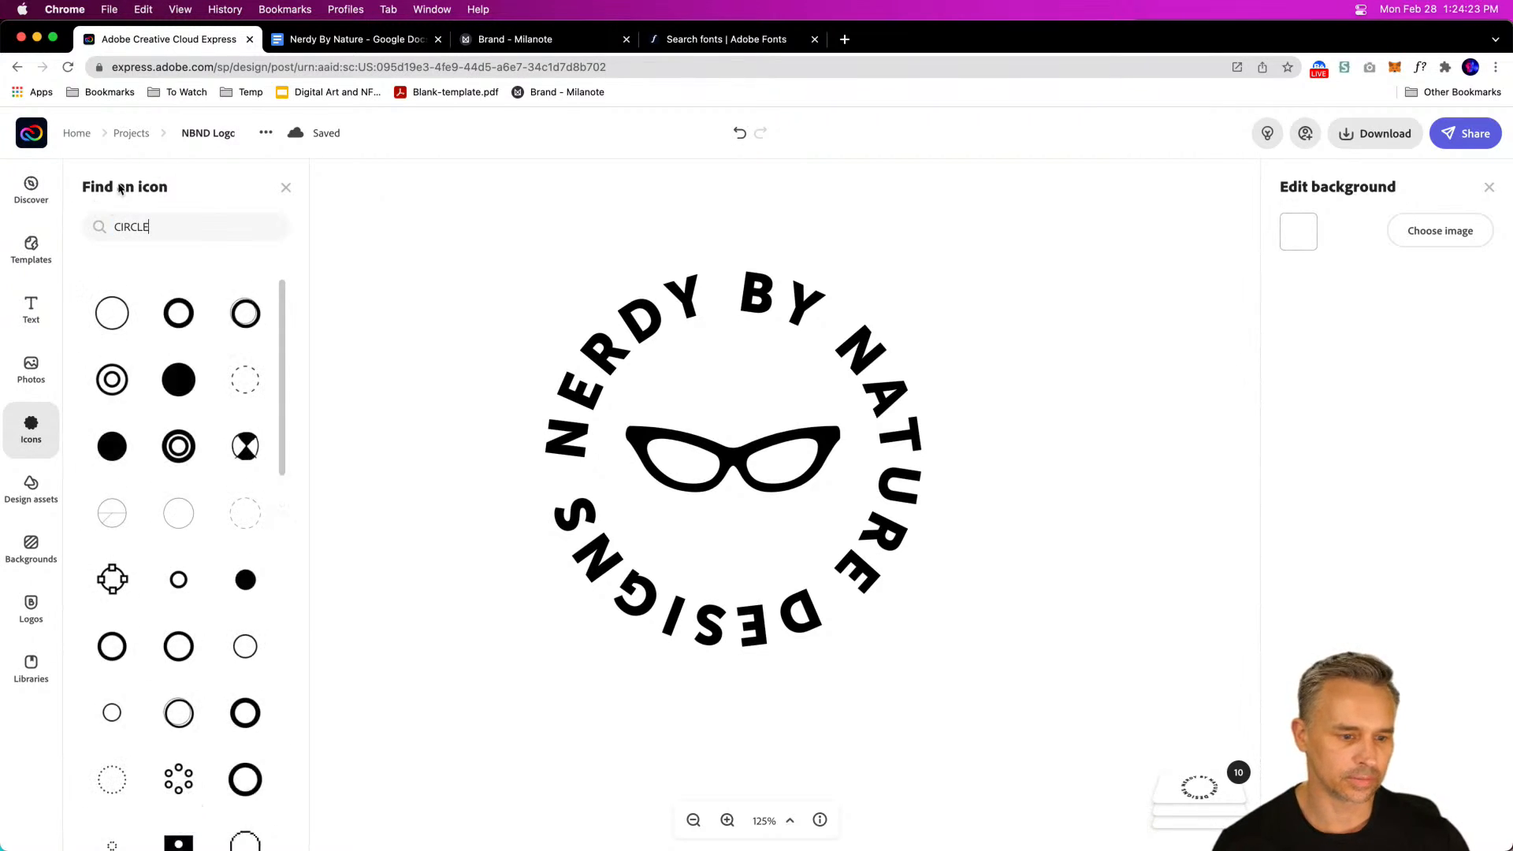
Step: Add the solid circle icon to the design and move it over the circular Nerdy by Nature Designs logo
click(179, 390)
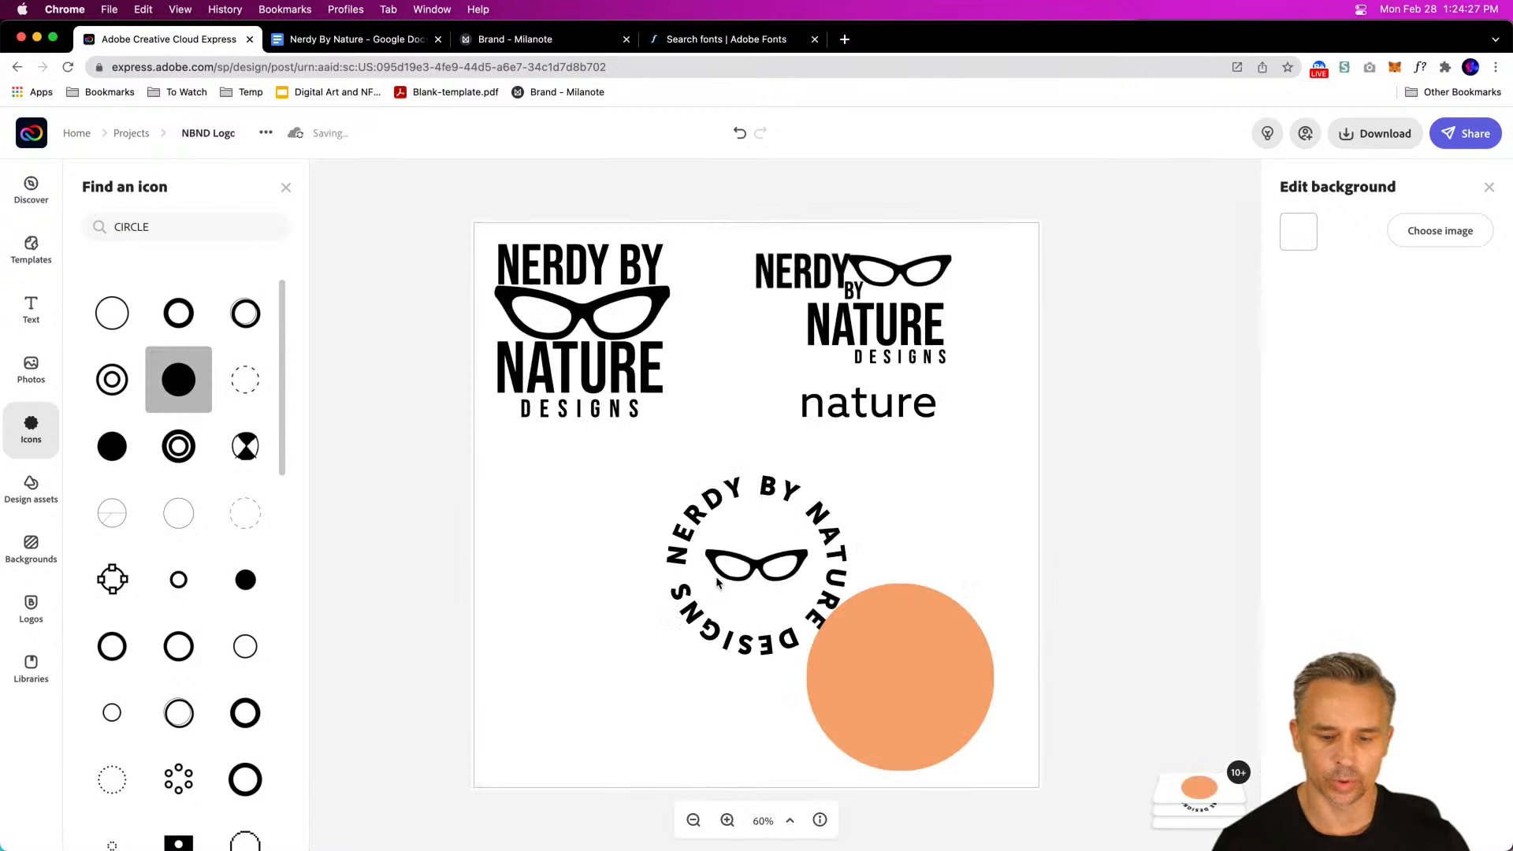
click(941, 689)
drag(872, 666, 679, 549)
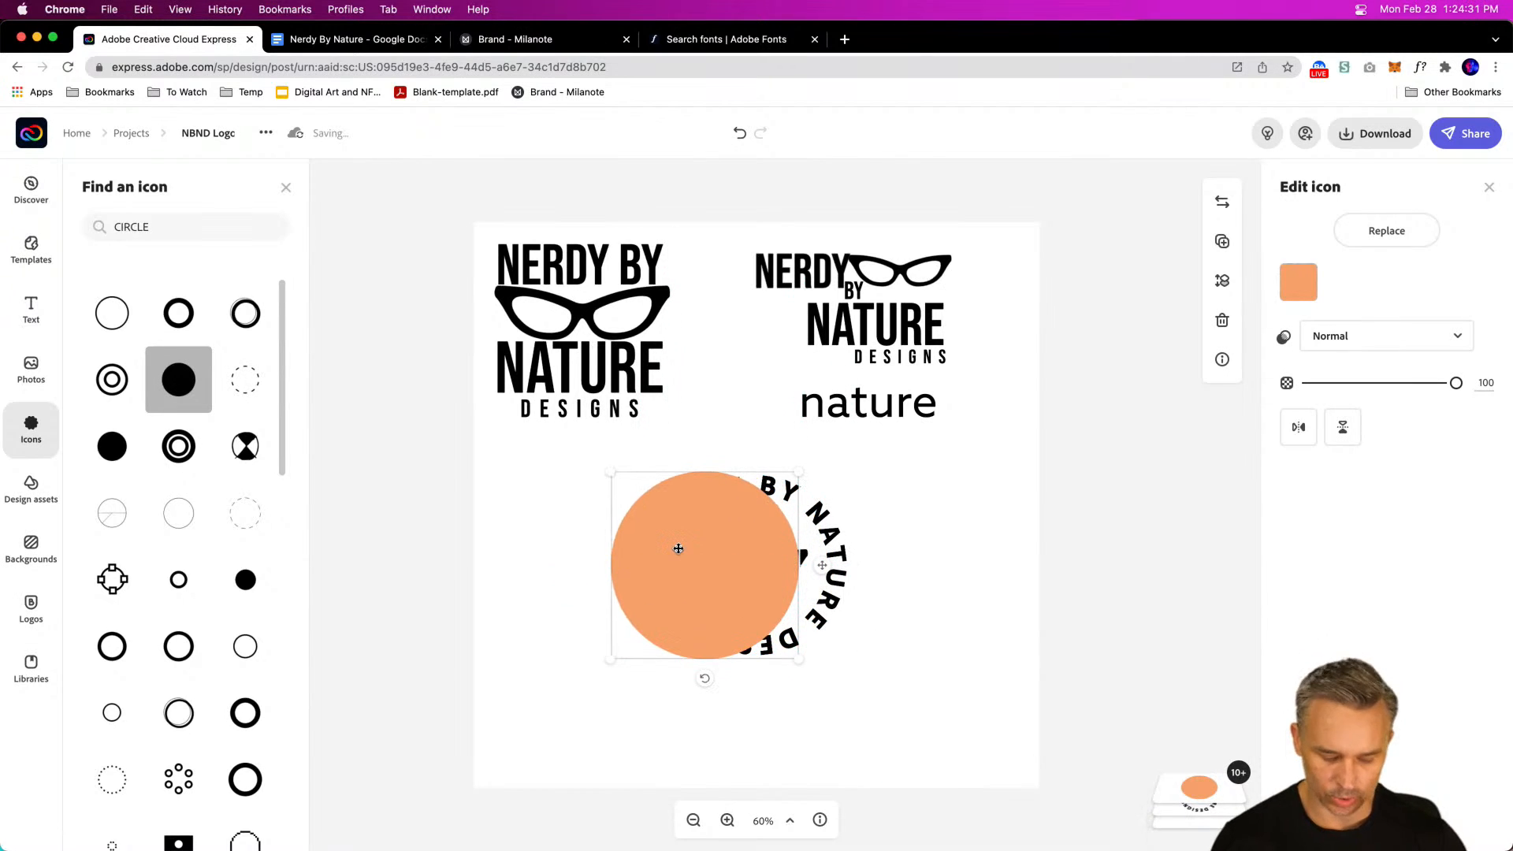
scroll(678, 549, up, 5)
drag(804, 435, 666, 398)
drag(551, 418, 599, 439)
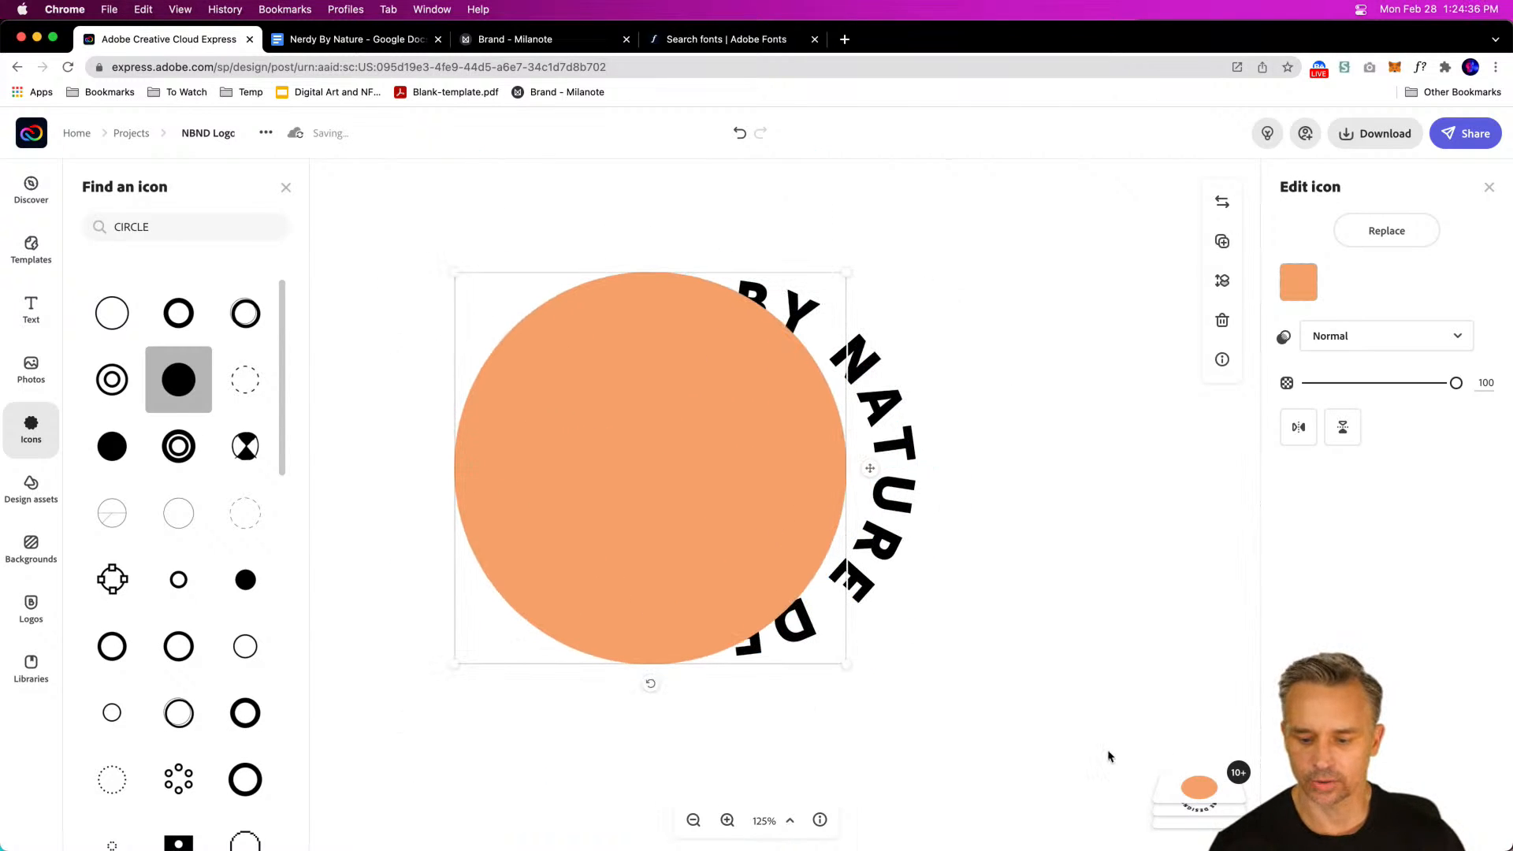
Step: Move the orange circle down in the layer stack so it sits behind the circular text and the glasses
click(1196, 789)
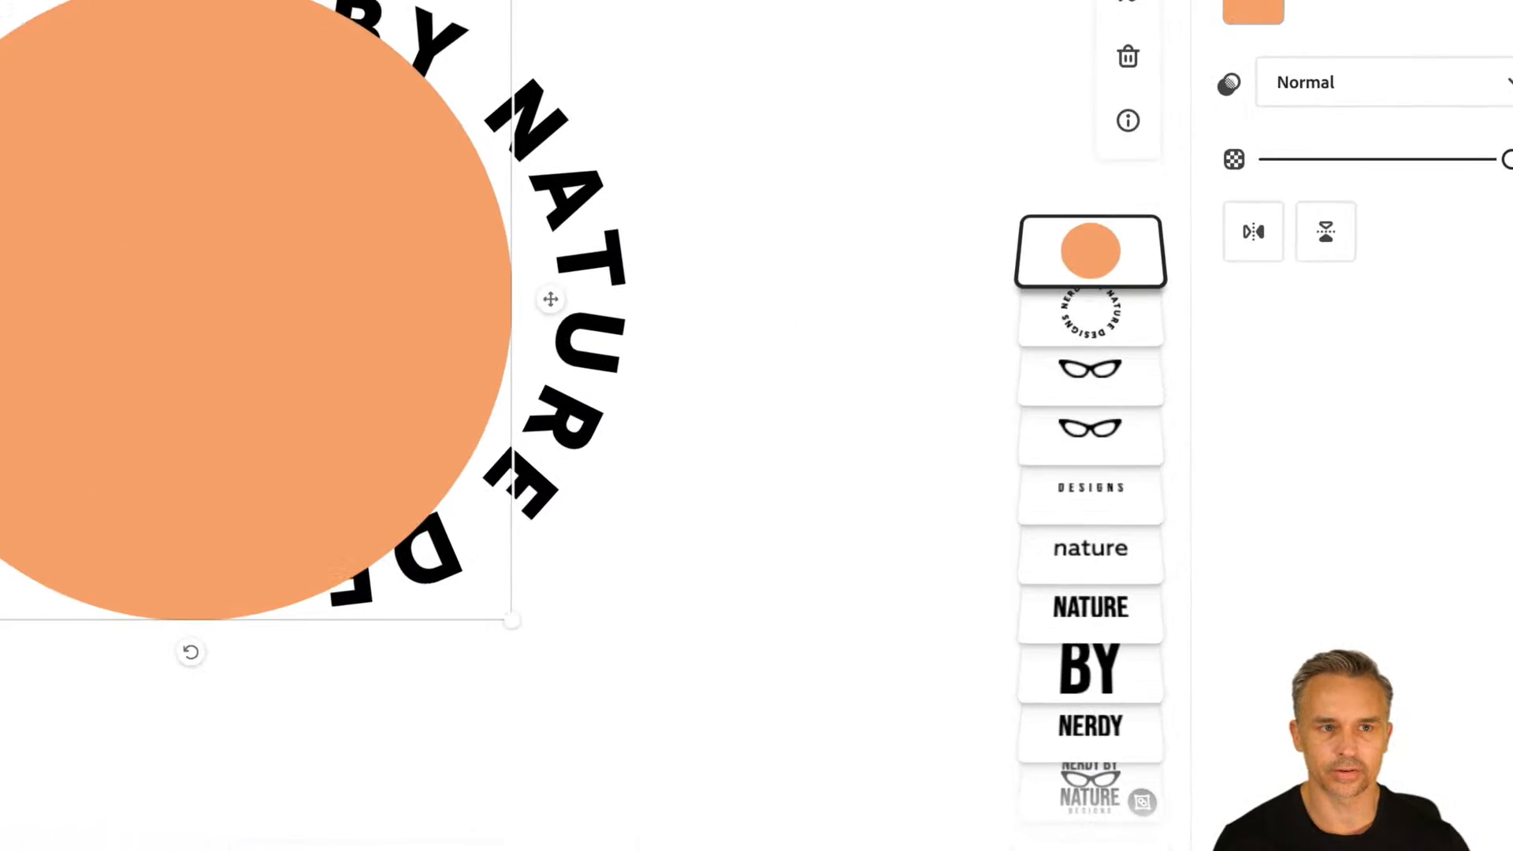
drag(1077, 253, 1076, 390)
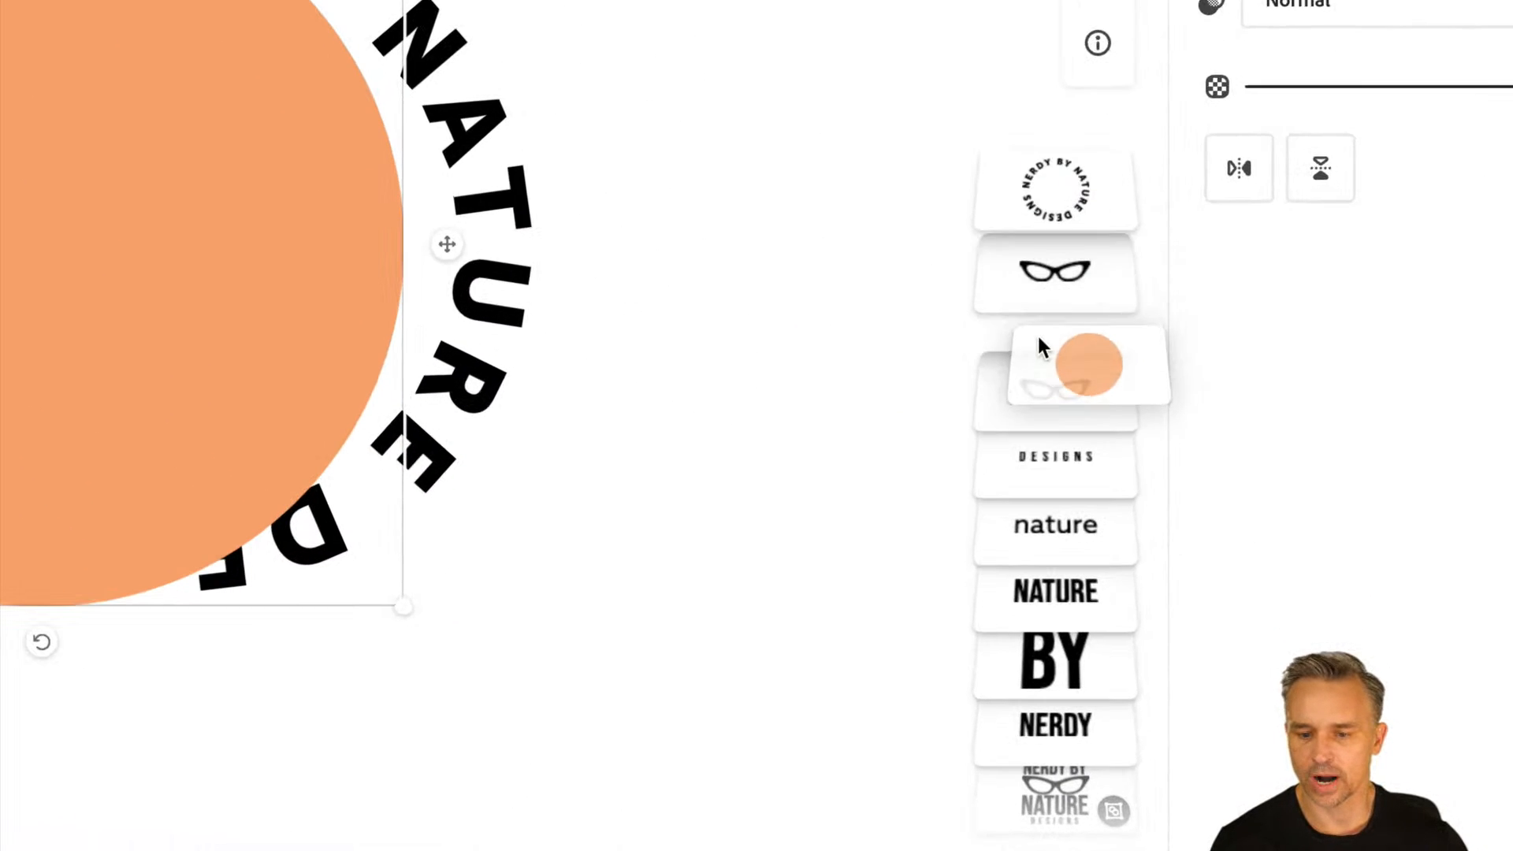
drag(1039, 339, 1024, 454)
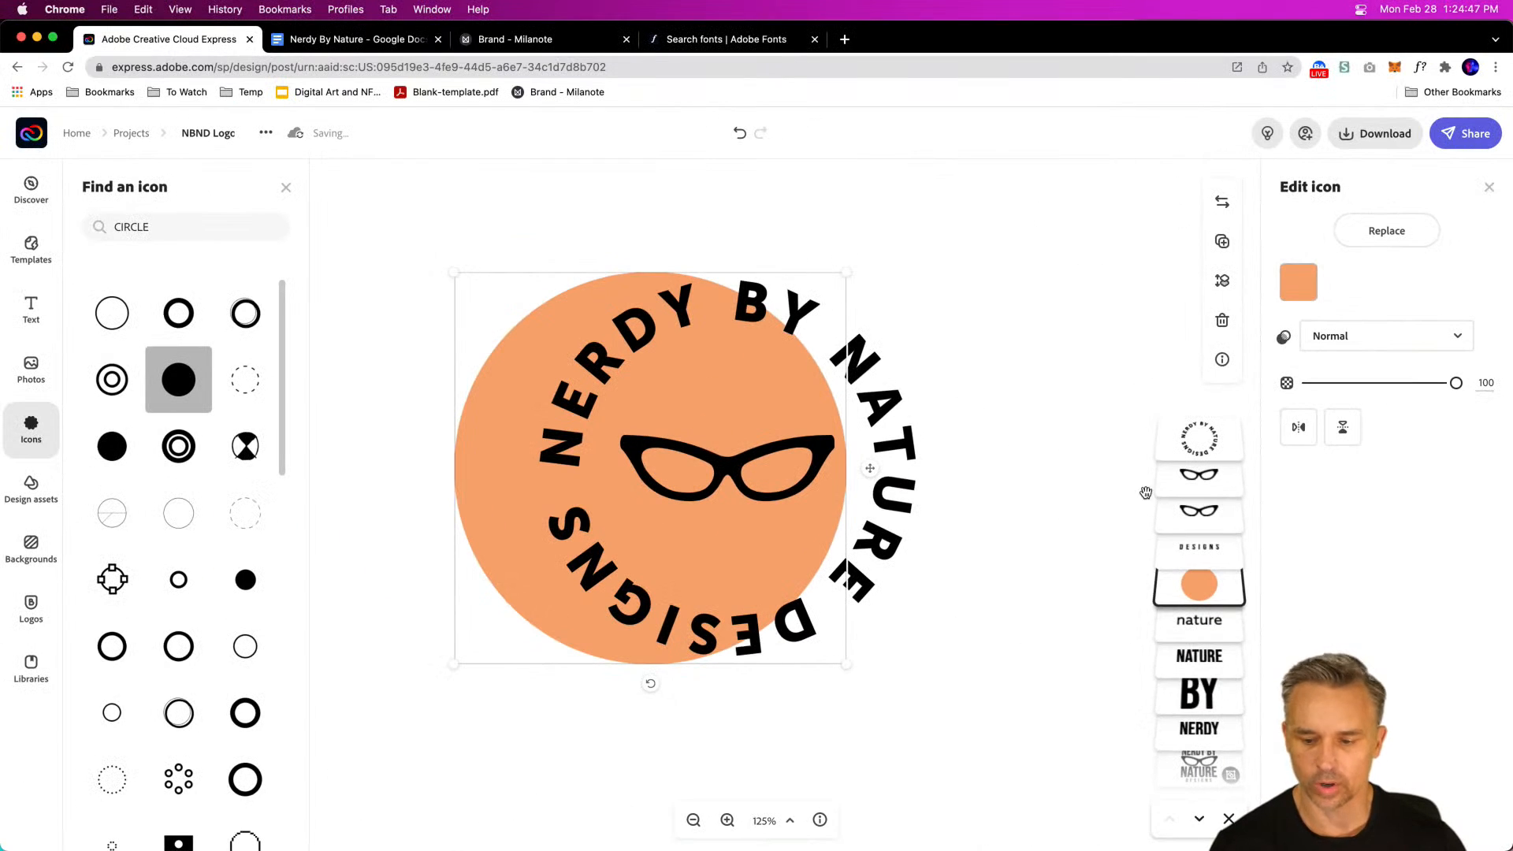
Step: Shrink the orange circle to fit inside the ring of text and centre the text ring around it
drag(515, 379, 533, 357)
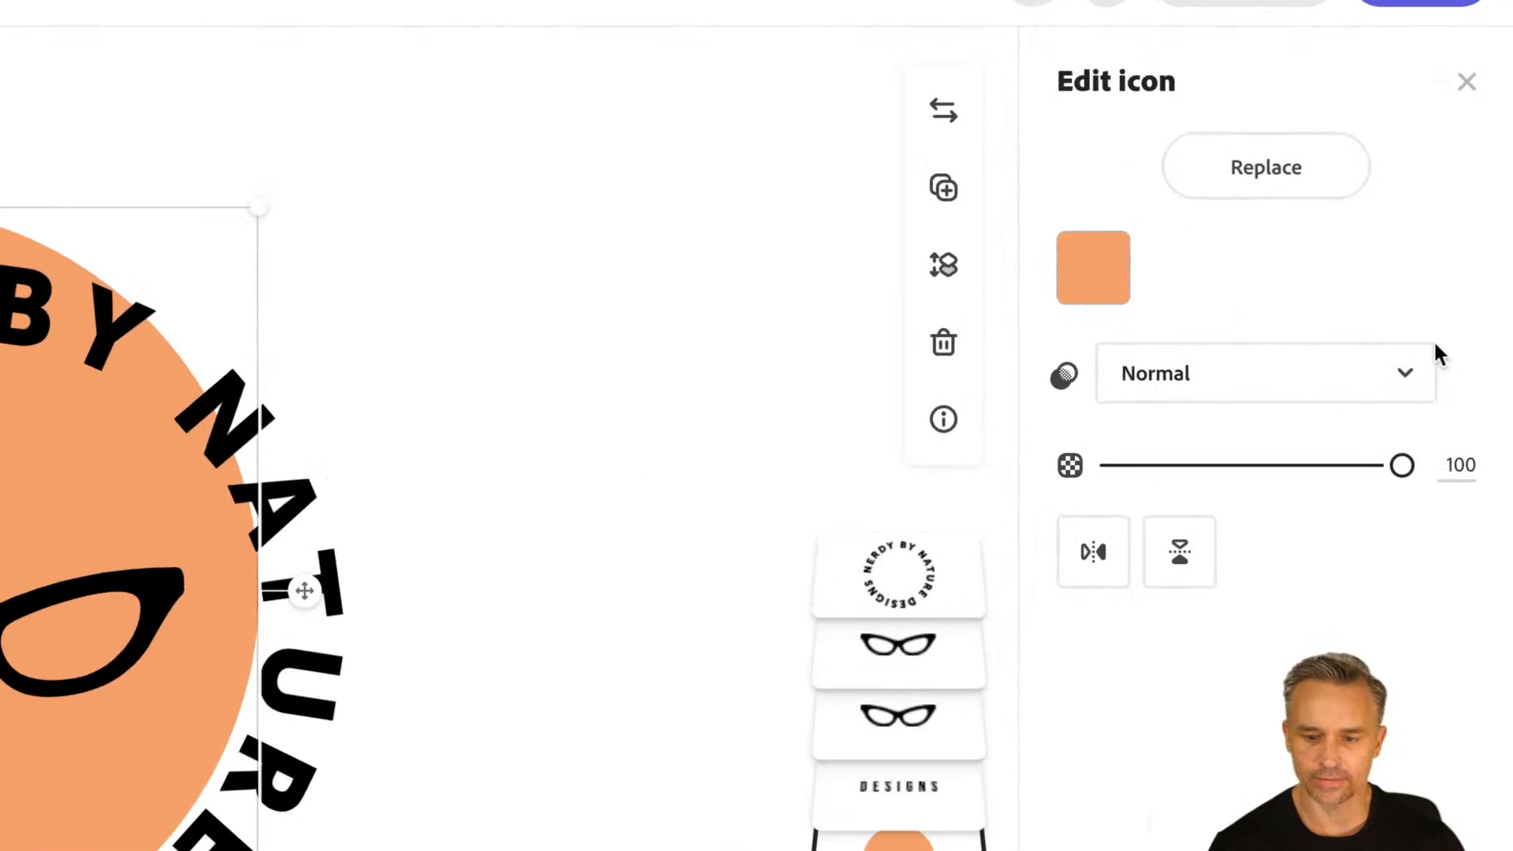
click(948, 273)
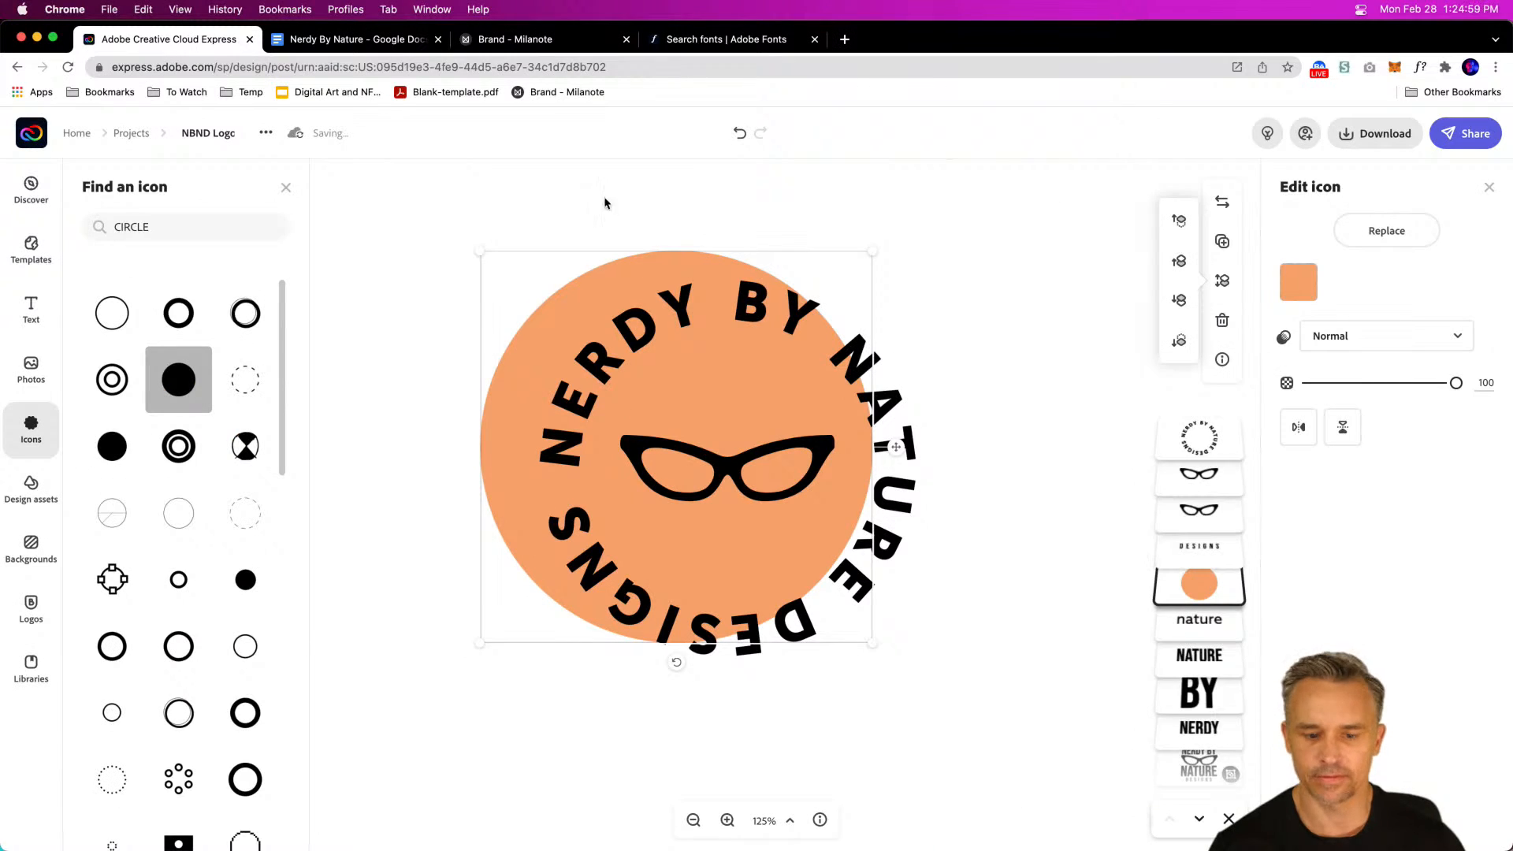
drag(473, 250, 536, 306)
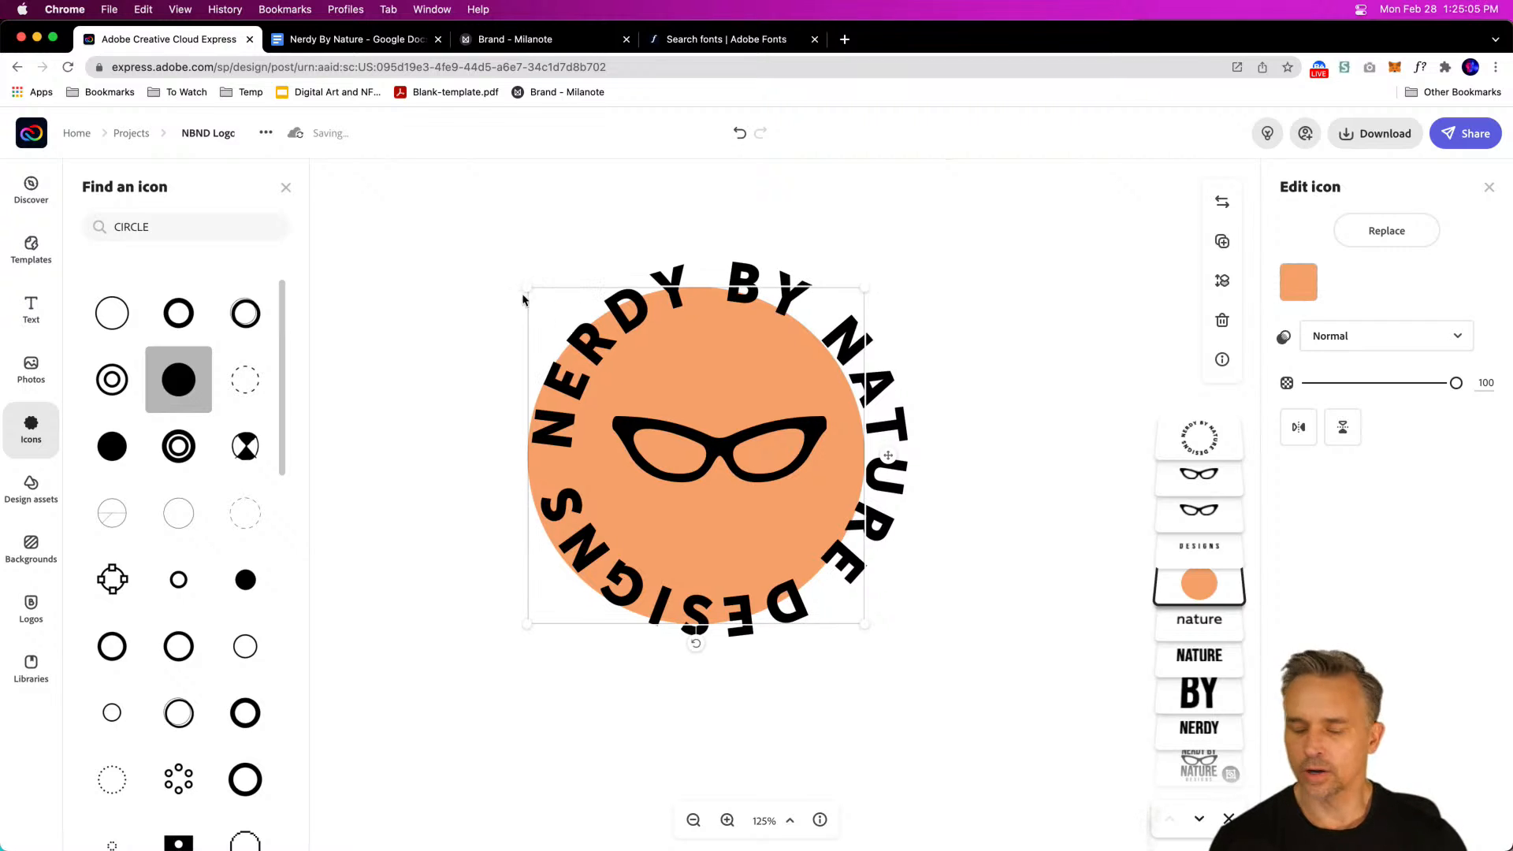
click(1296, 280)
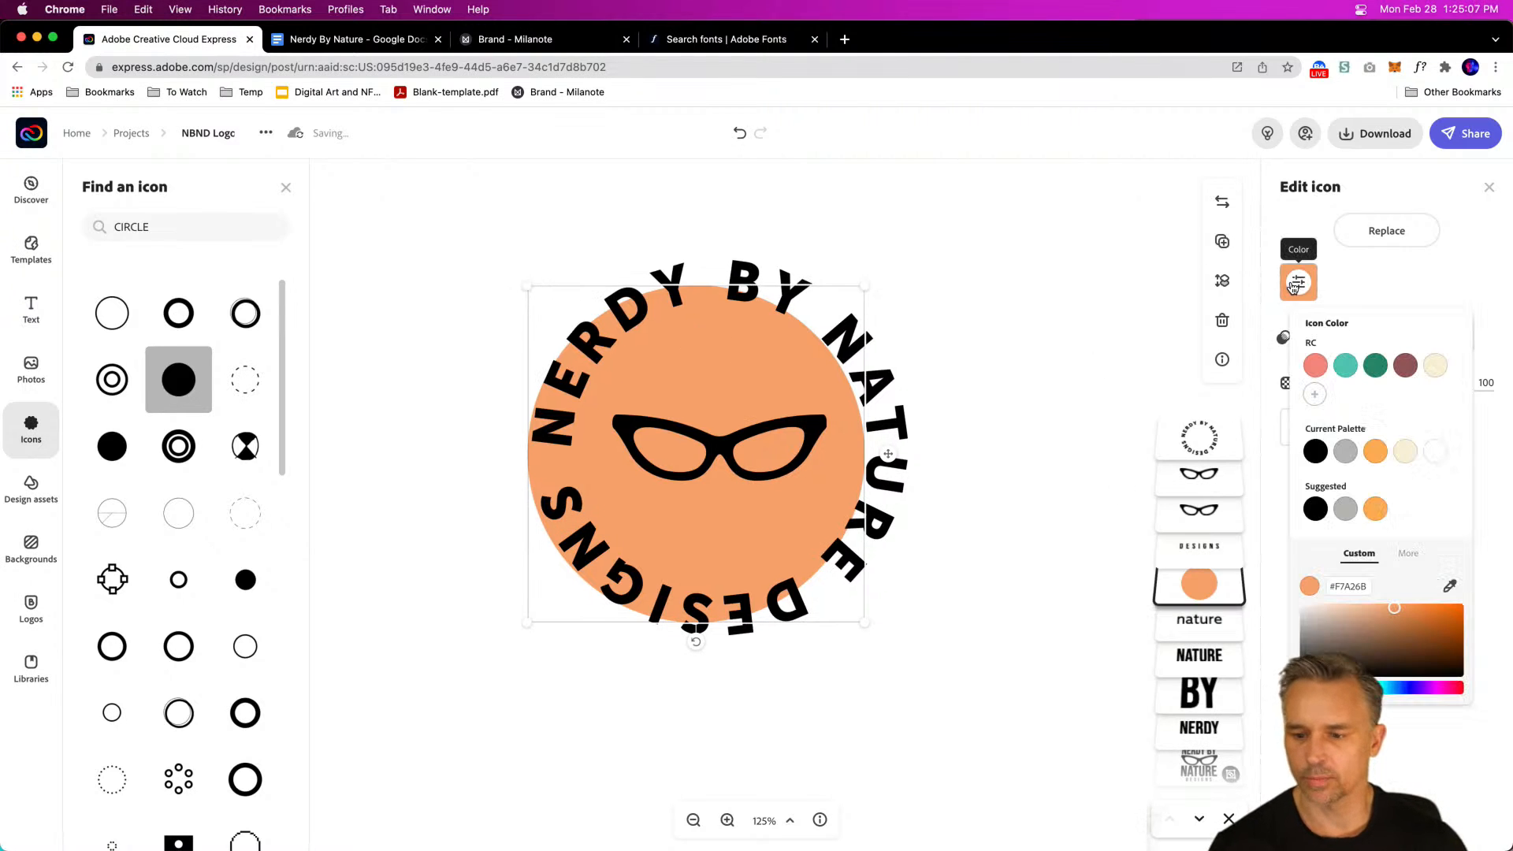
click(1404, 557)
click(1357, 554)
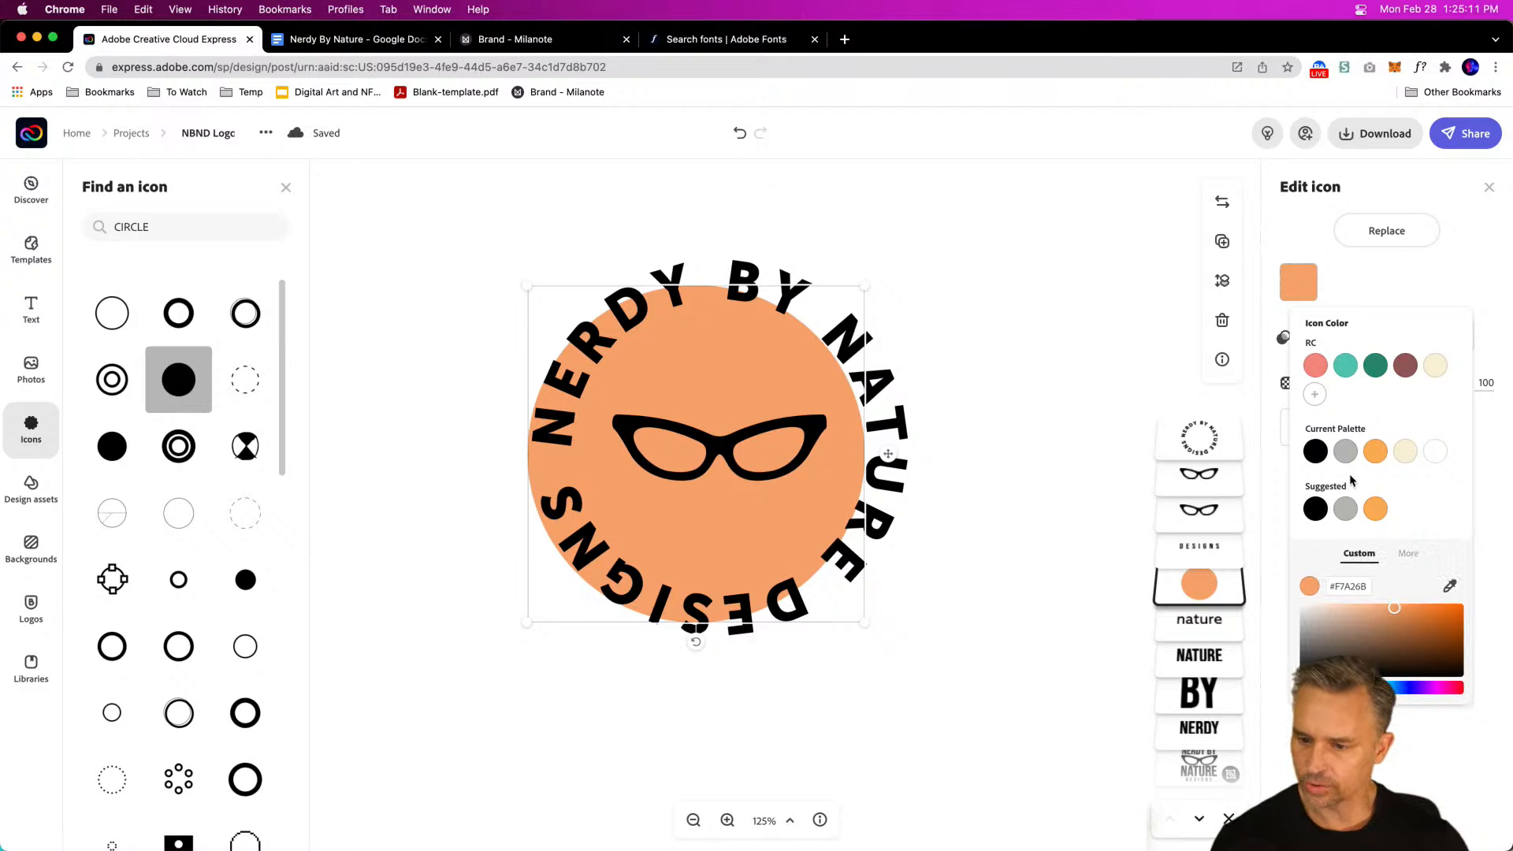
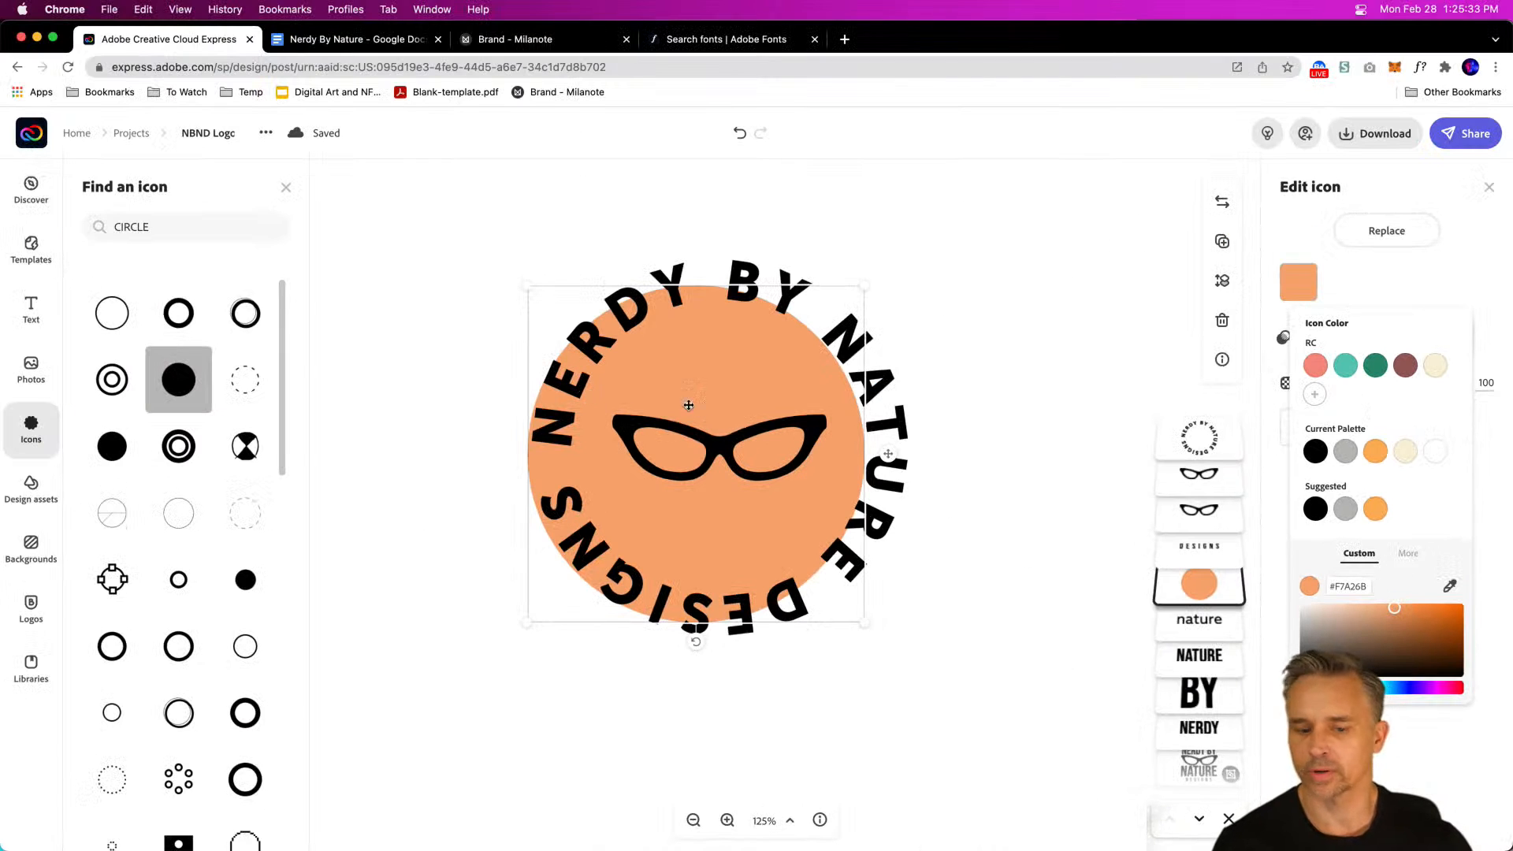
click(528, 285)
drag(528, 284, 584, 343)
drag(697, 369, 702, 428)
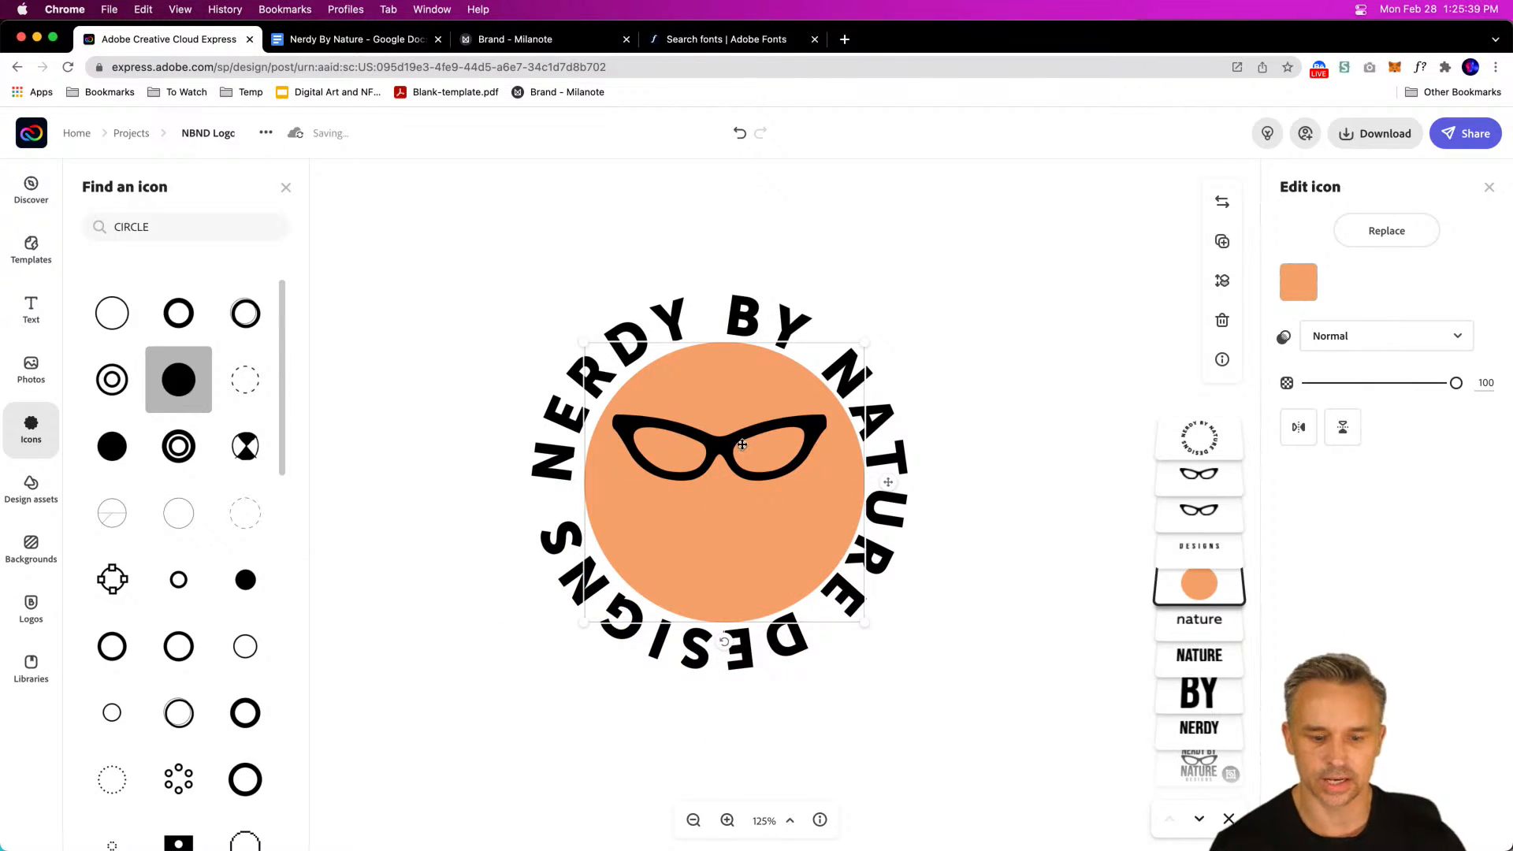
Step: Reorder the circular text layer below the glasses and centre the glasses on the orange circle
click(719, 444)
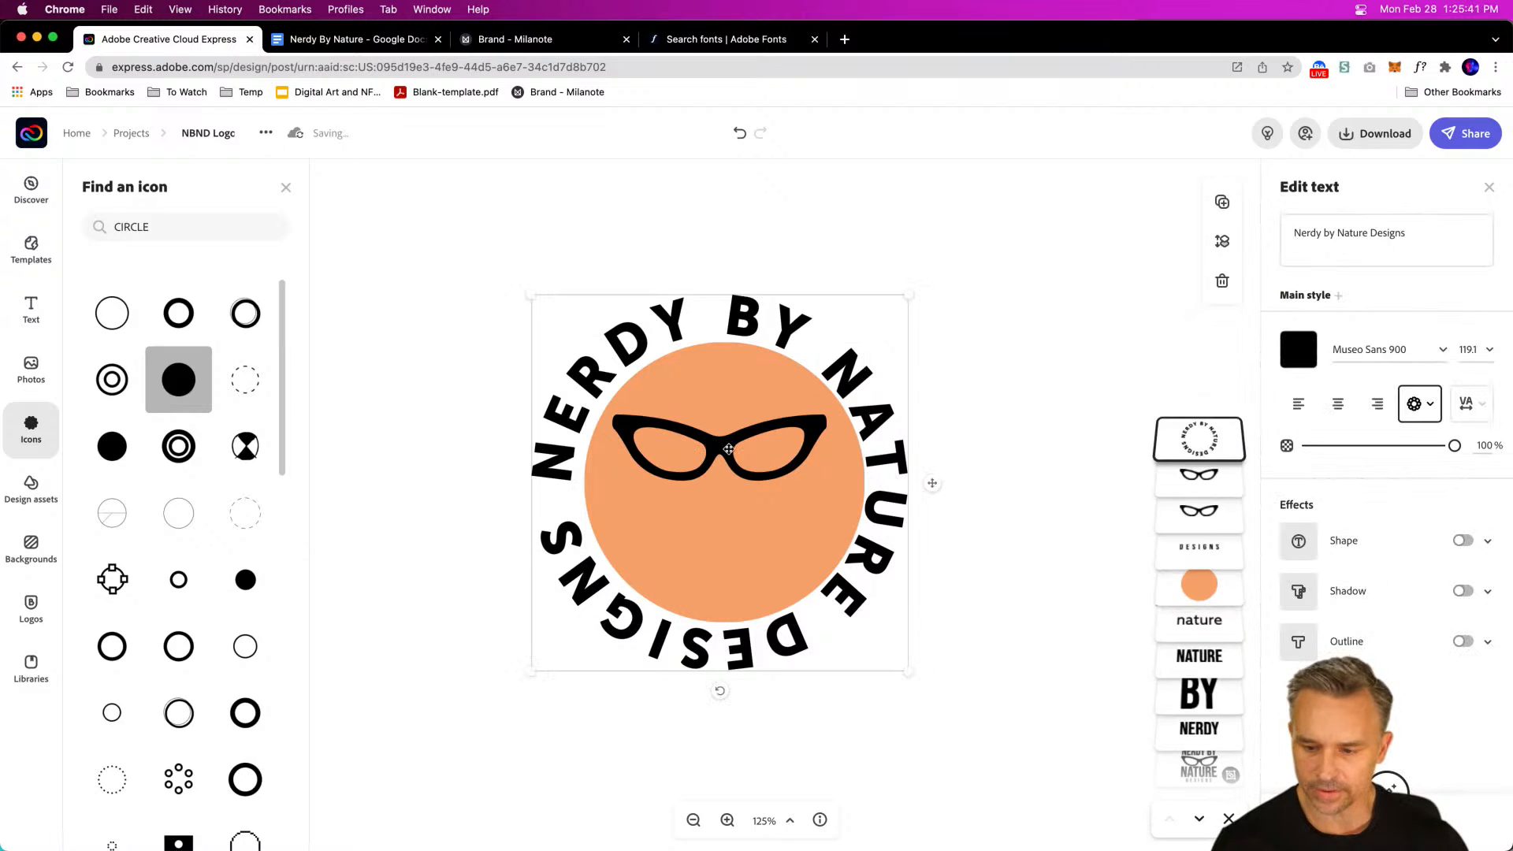
drag(1199, 439, 1199, 550)
drag(718, 446, 722, 478)
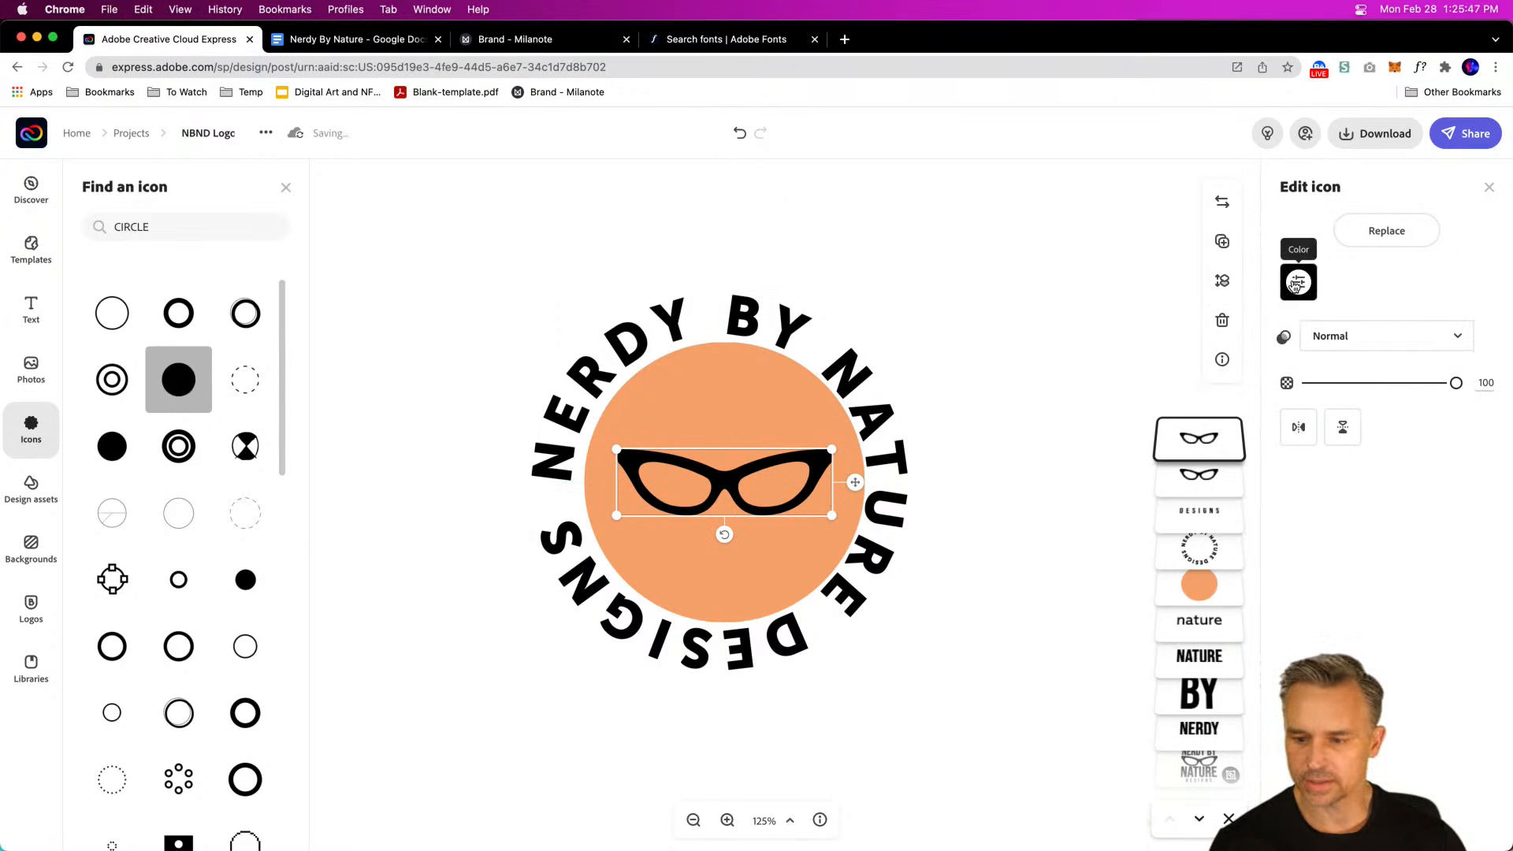
Step: Recolor the circular logo's glasses white and the circle behind them black
click(1298, 281)
click(1436, 451)
click(726, 371)
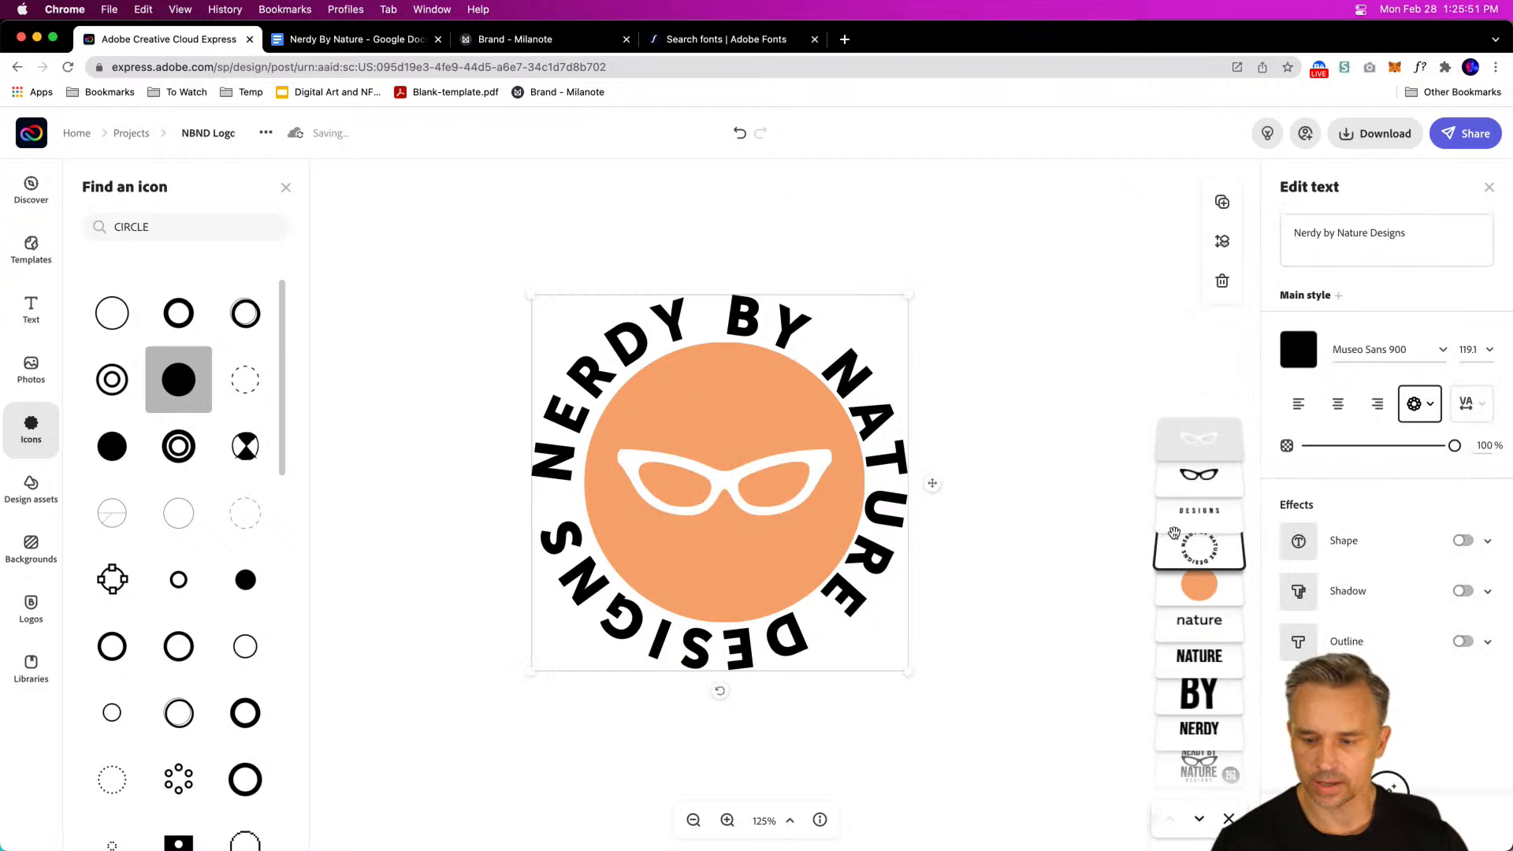
click(1209, 589)
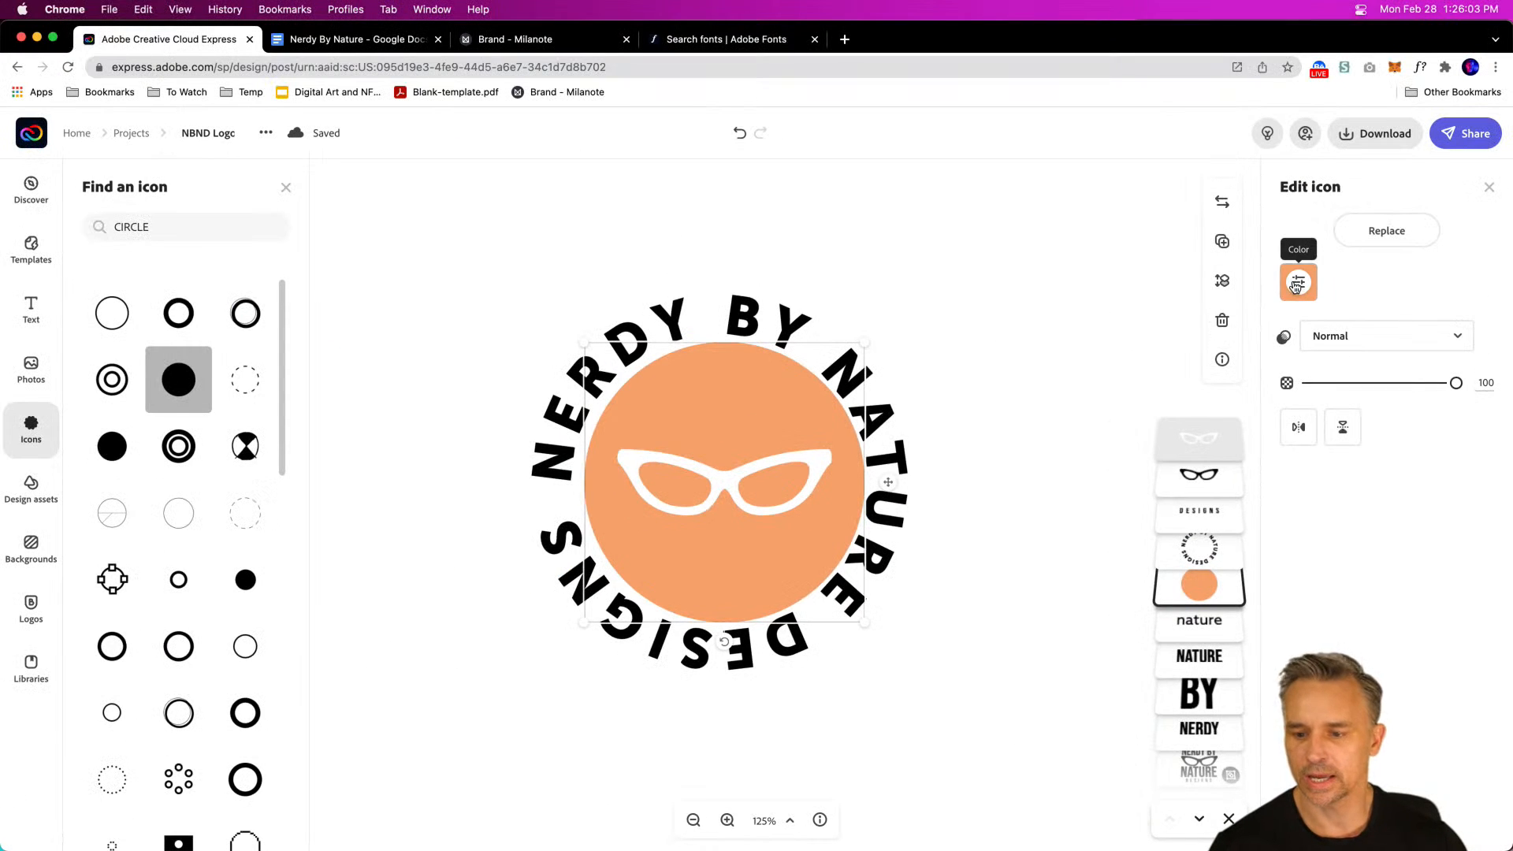
click(1299, 282)
click(1314, 452)
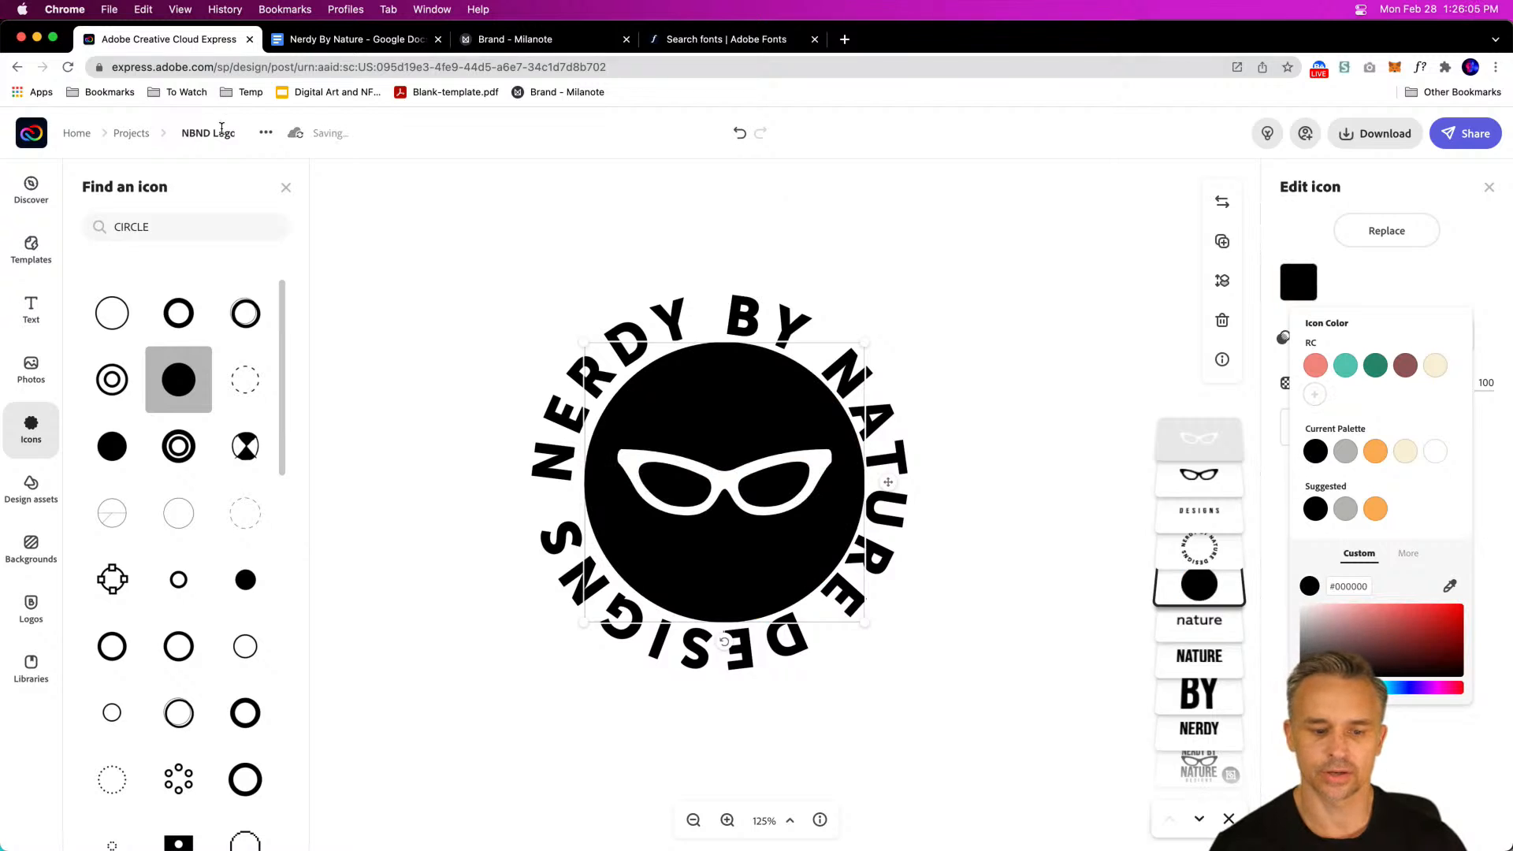
click(477, 305)
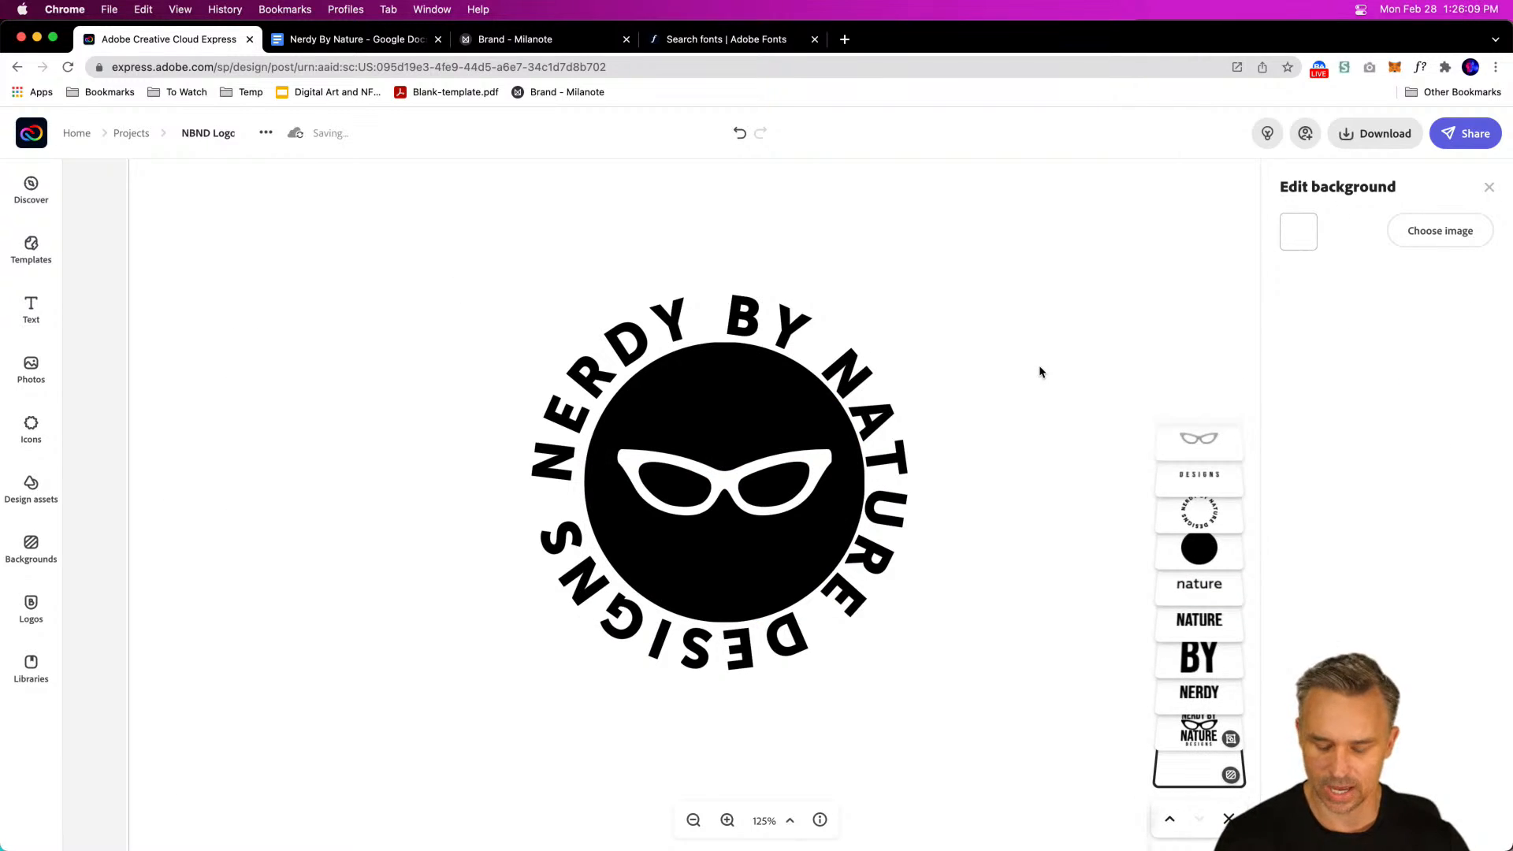
Step: Nudge the circular text to realign it around the black circle and deselect it
key(super+minus)
key(super+minus)
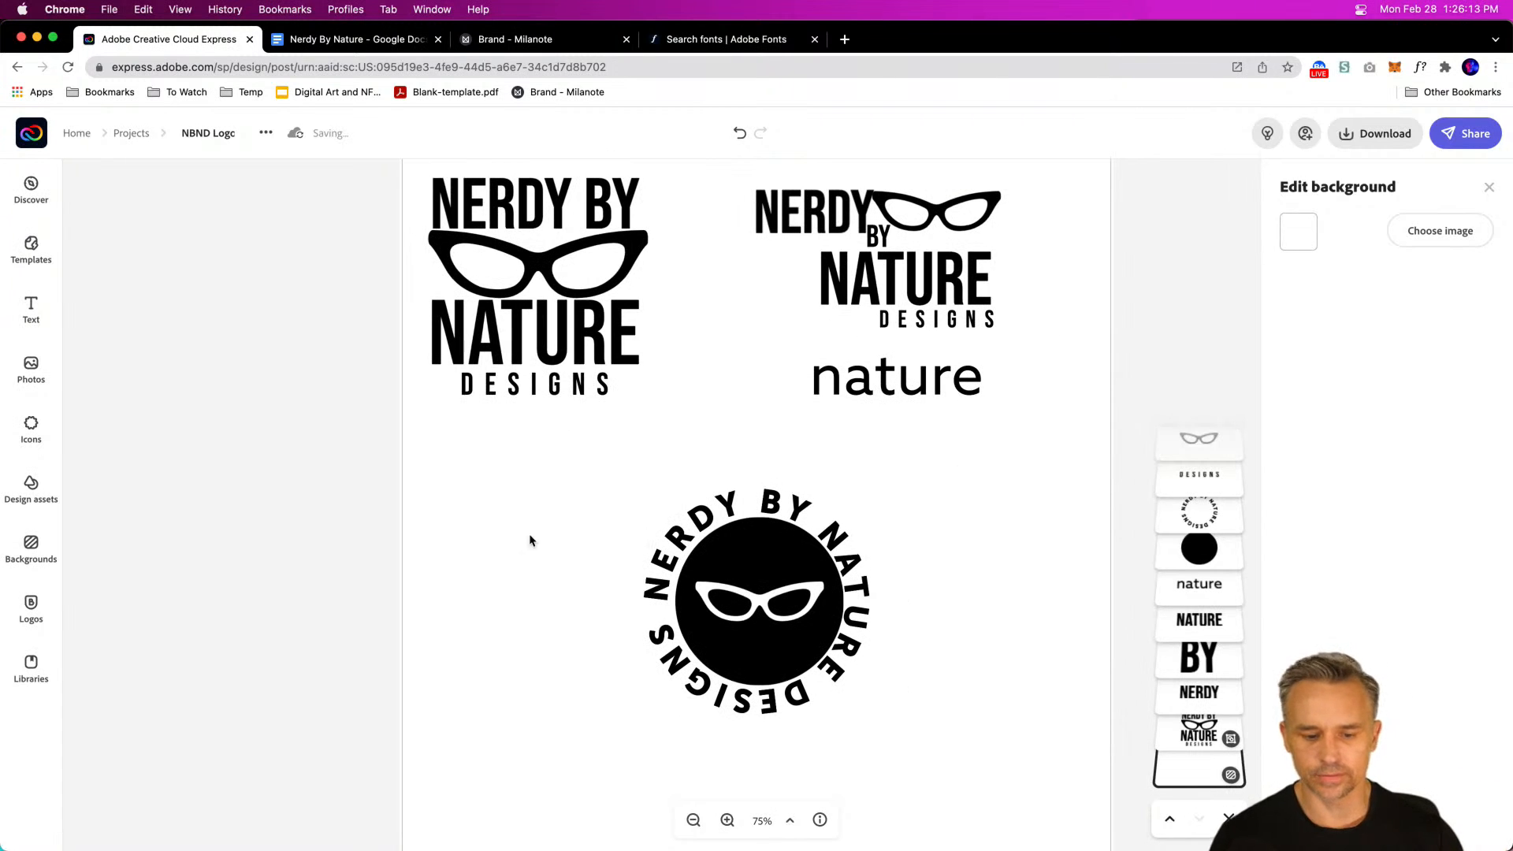
click(672, 535)
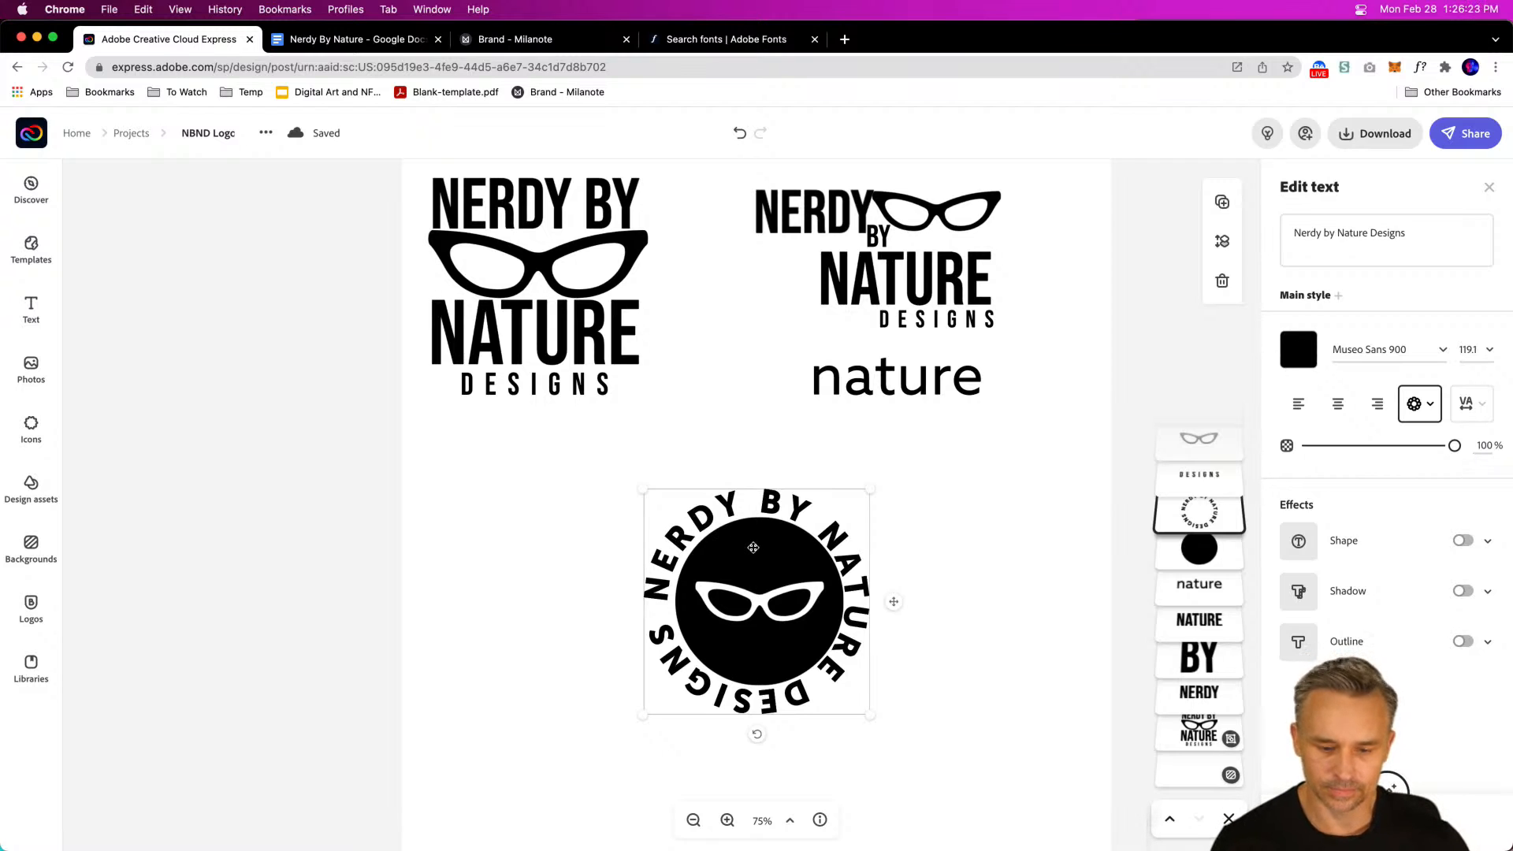
drag(679, 526, 698, 533)
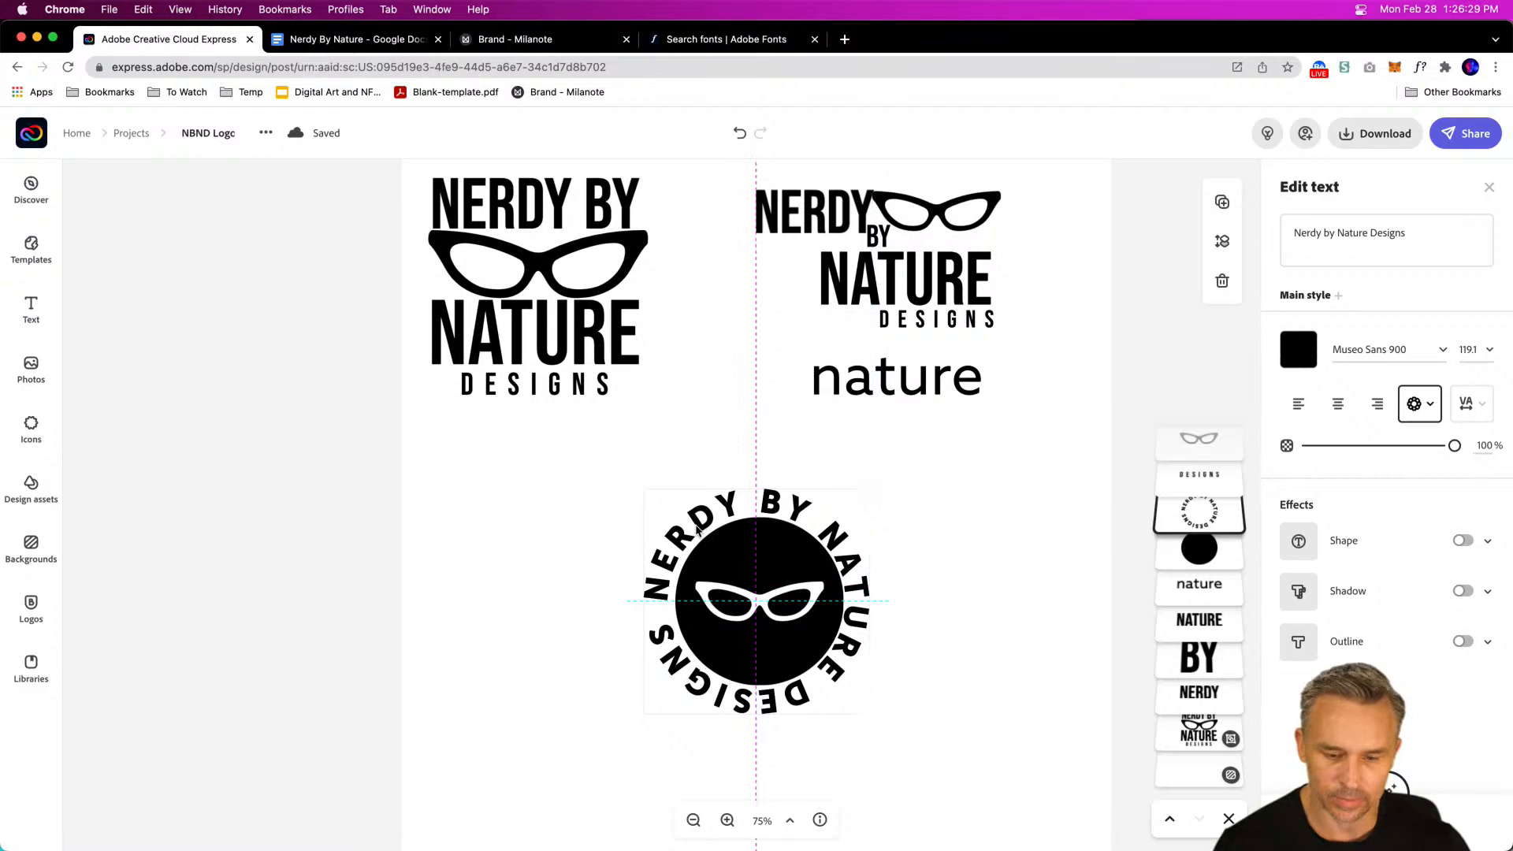
click(716, 223)
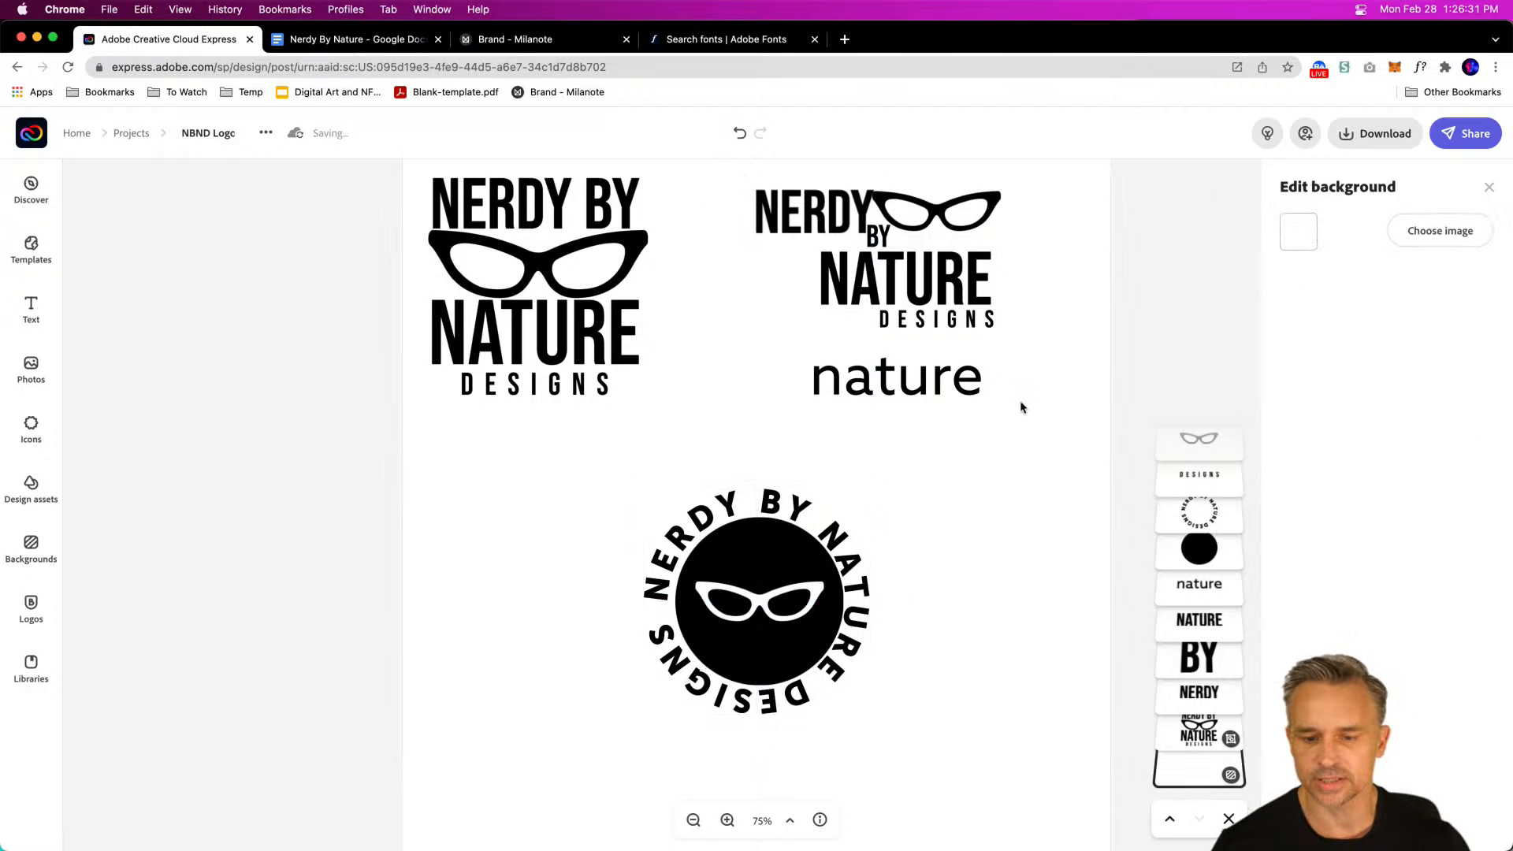
Step: Delete the word "nature" and all the text and glasses of the offset stacked logo variation
click(897, 377)
key(Delete)
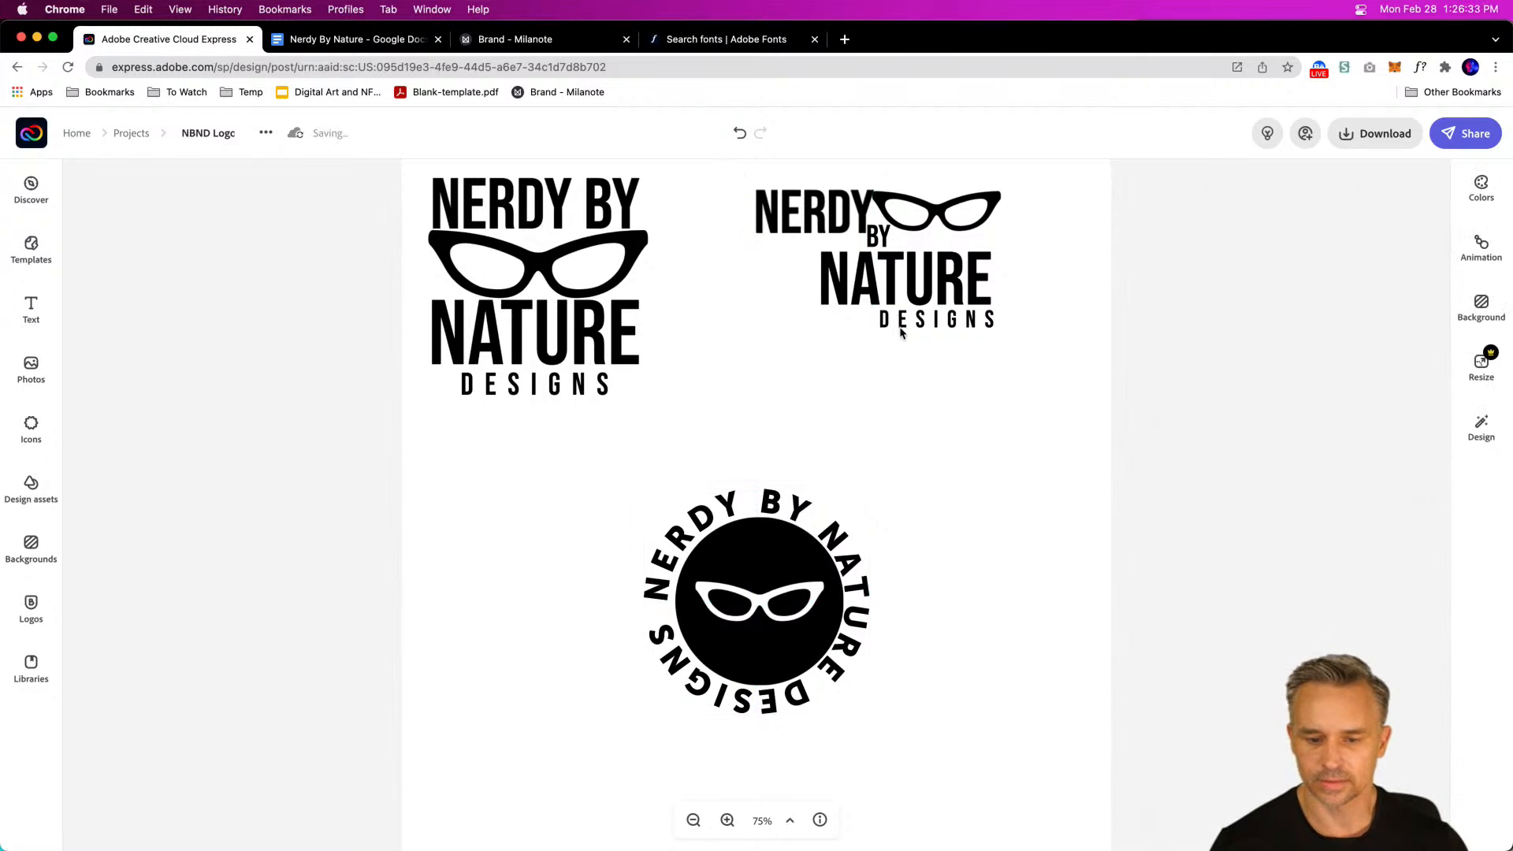
click(897, 290)
key(Delete)
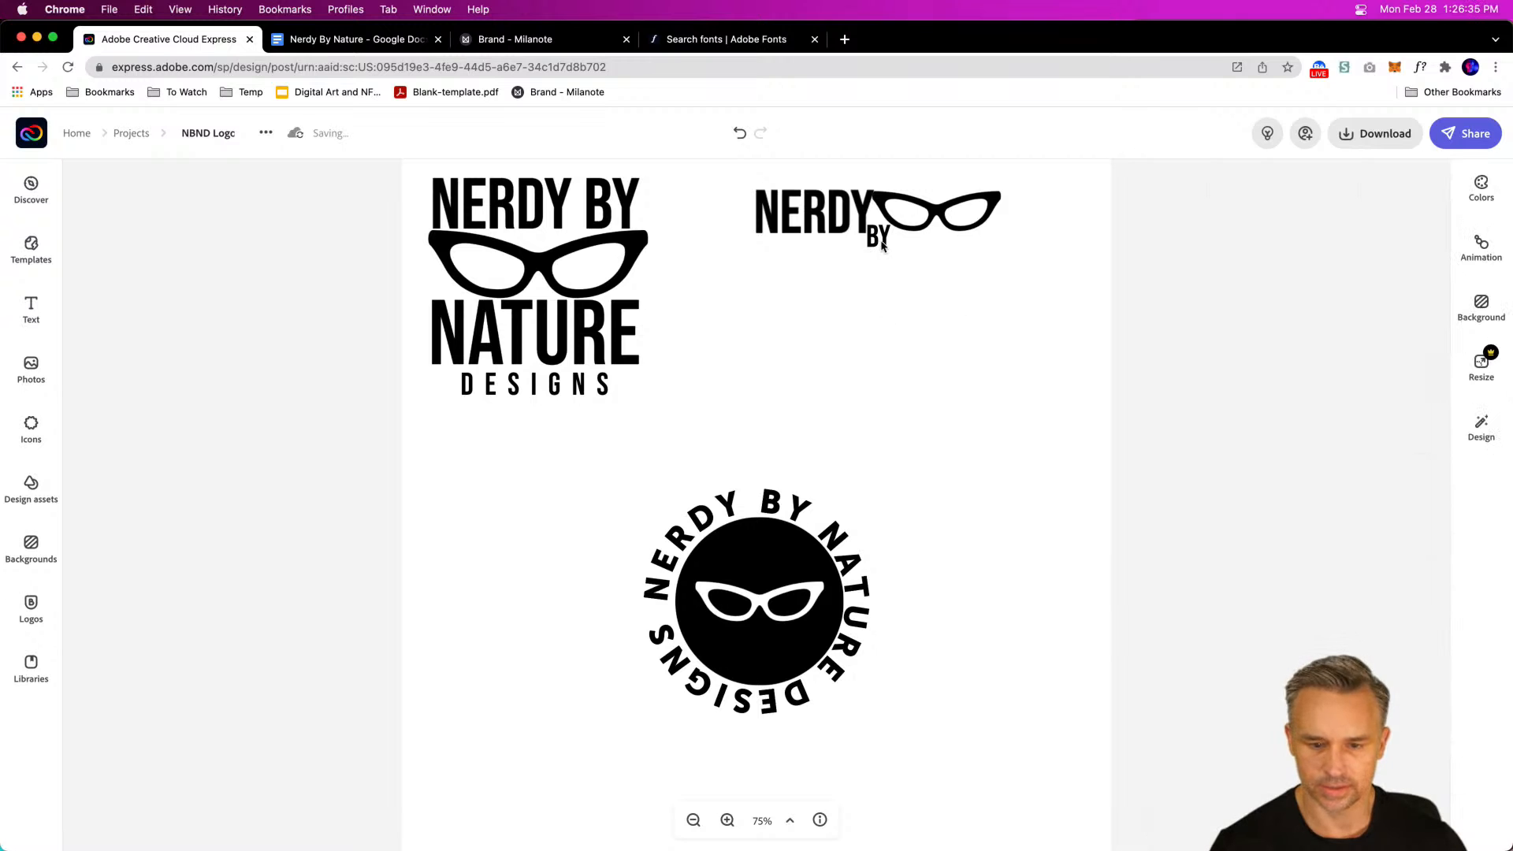
click(837, 225)
key(Delete)
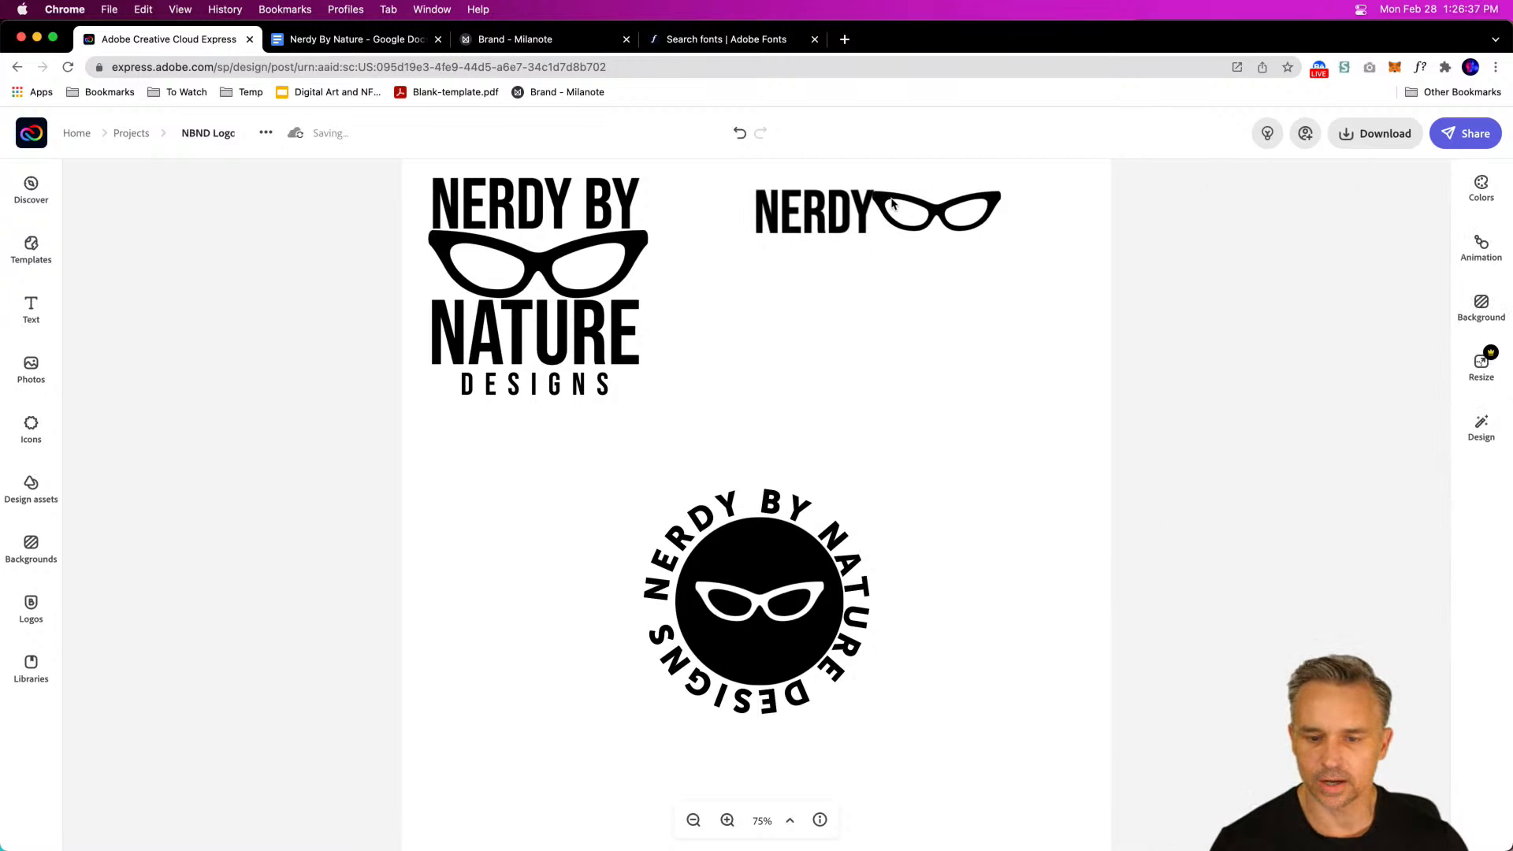
click(892, 199)
key(Delete)
Step: Move the whole circular logo up beside the stacked logo with glasses, into the space freed by the deleted variation
drag(584, 490, 936, 738)
drag(724, 557, 877, 360)
click(761, 430)
click(867, 361)
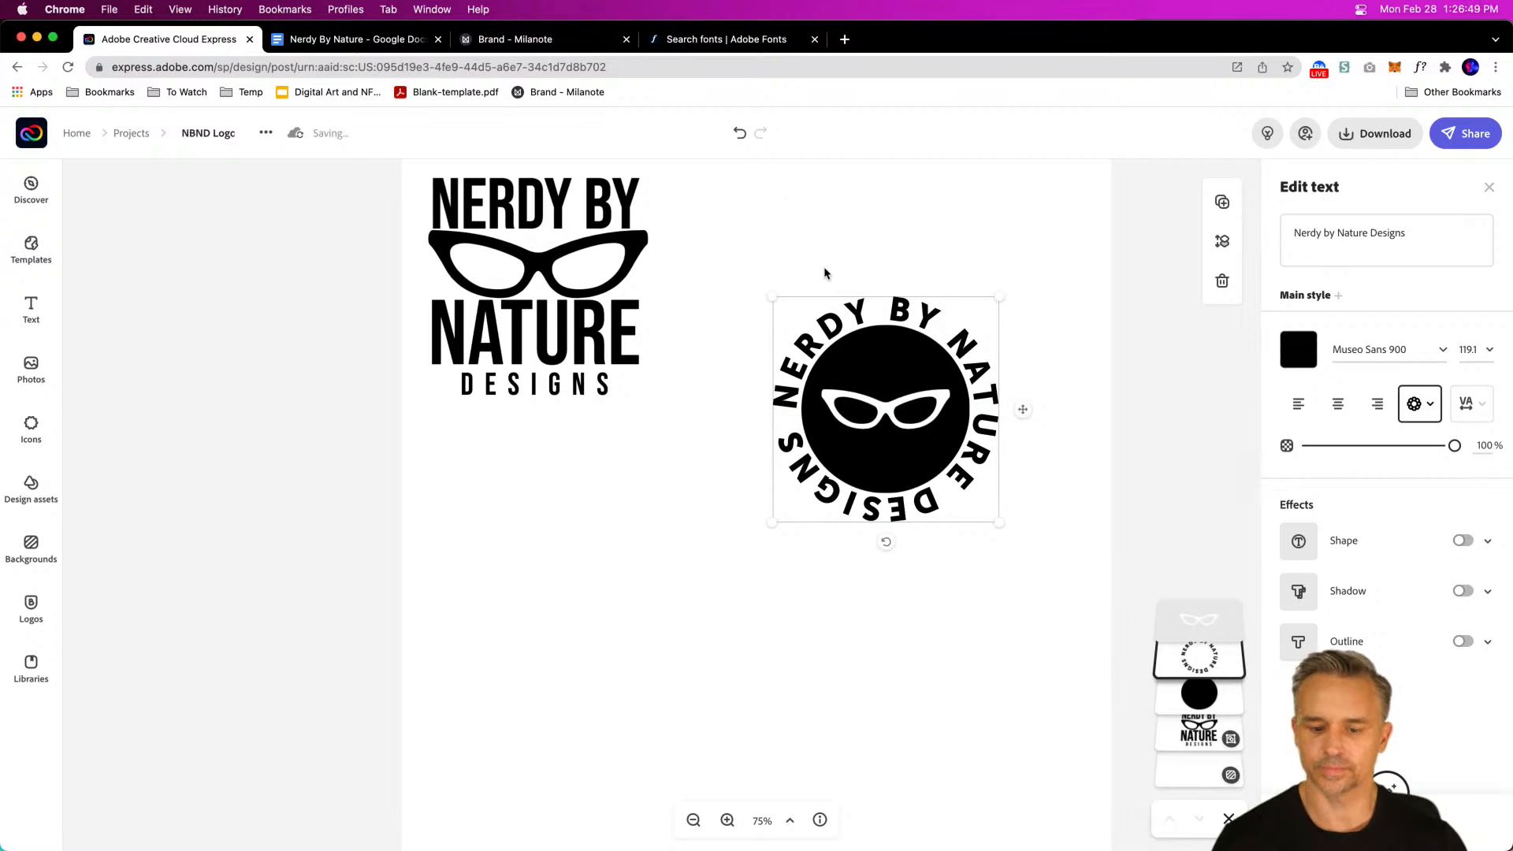
key(super+equal)
key(super+equal)
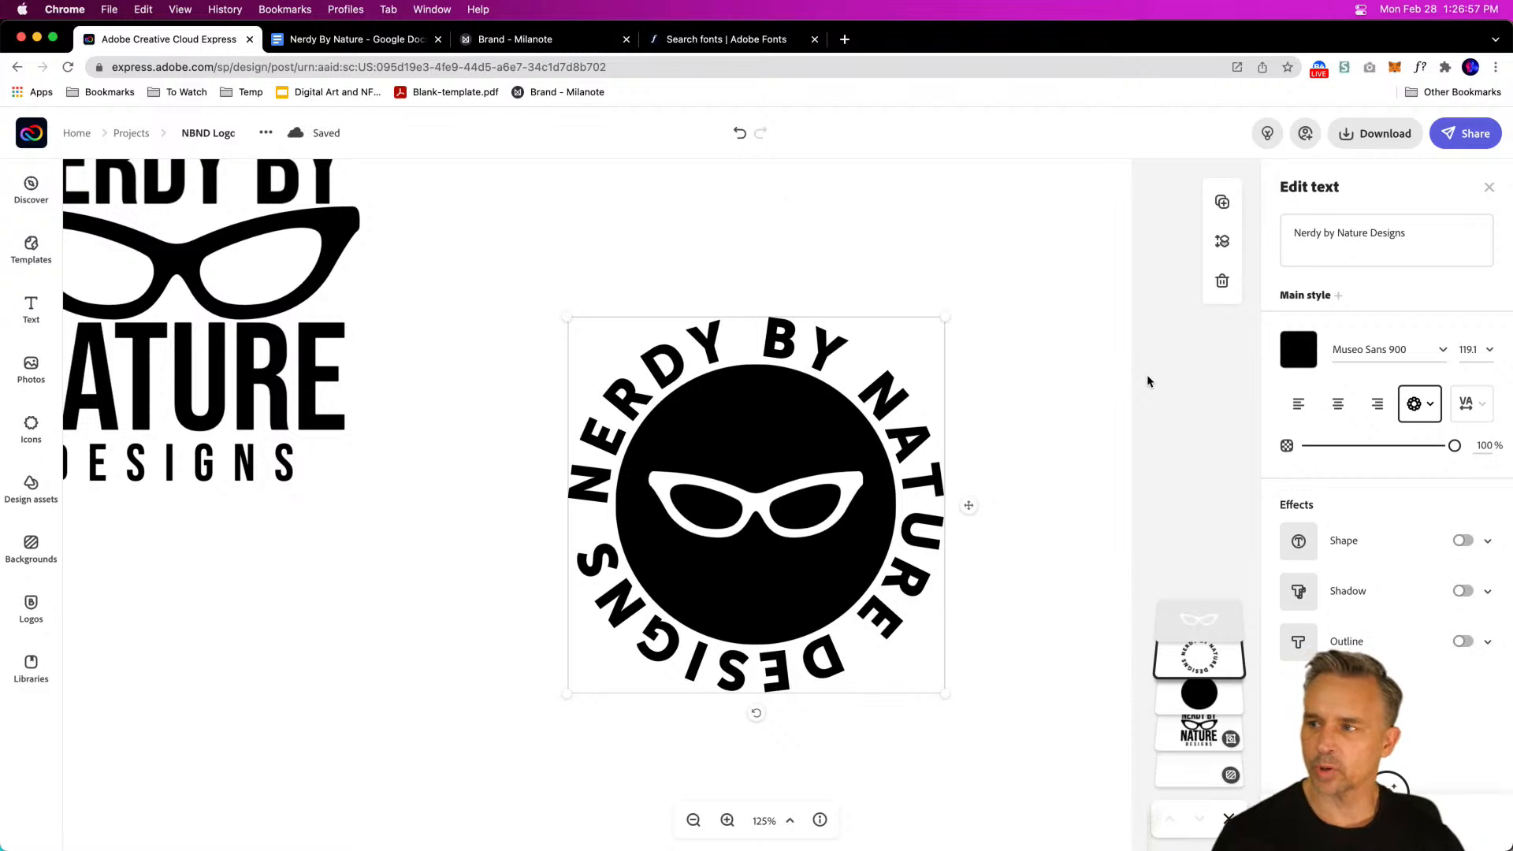
Step: Open color.adobe.com in a new browser tab and dismiss the What's New window
click(844, 39)
text(color)
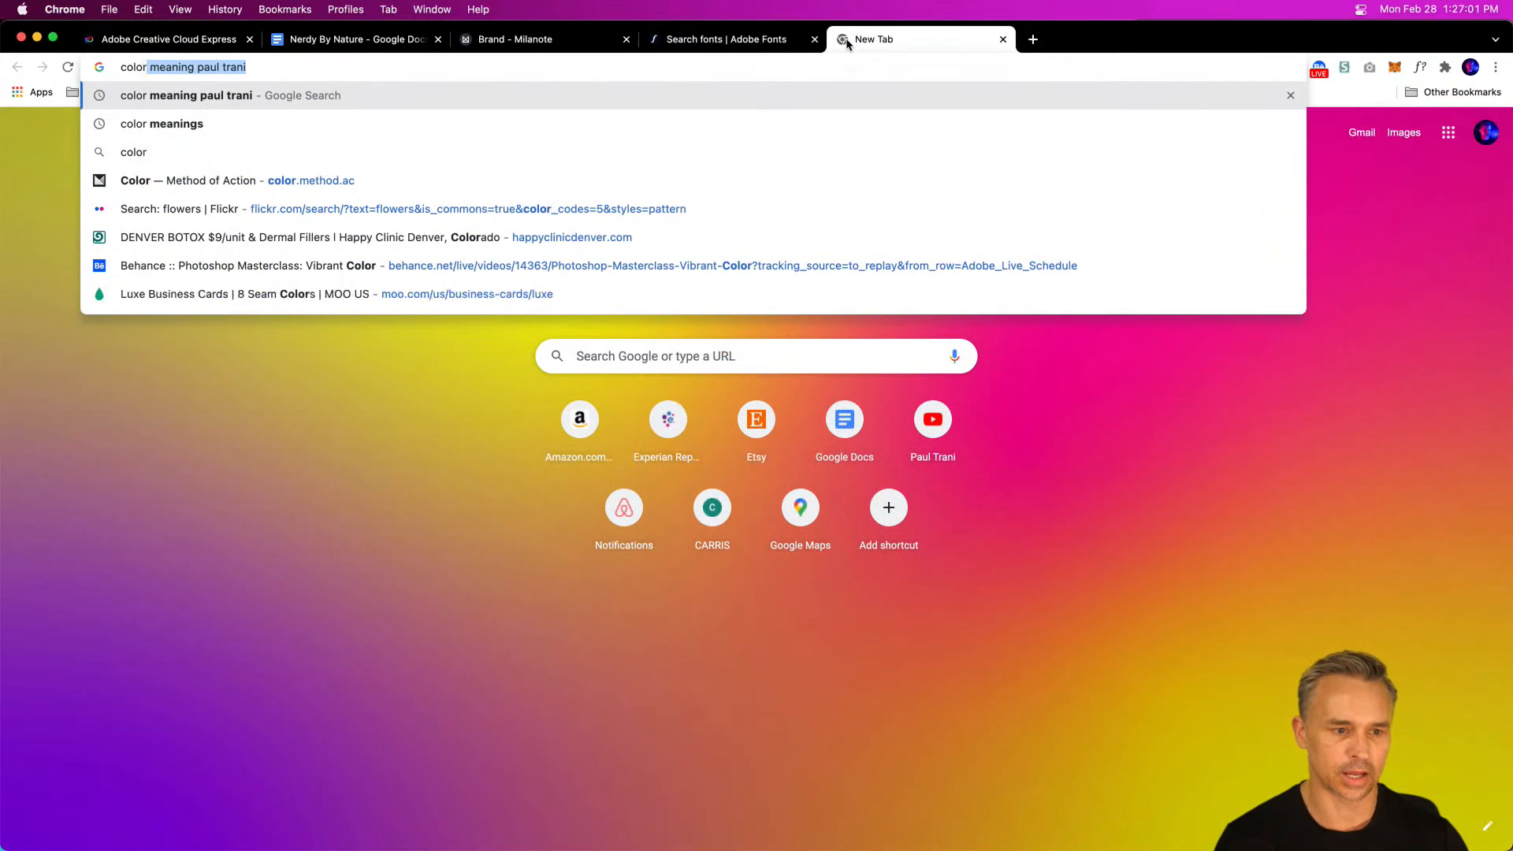
text(.adobe.com)
key(Return)
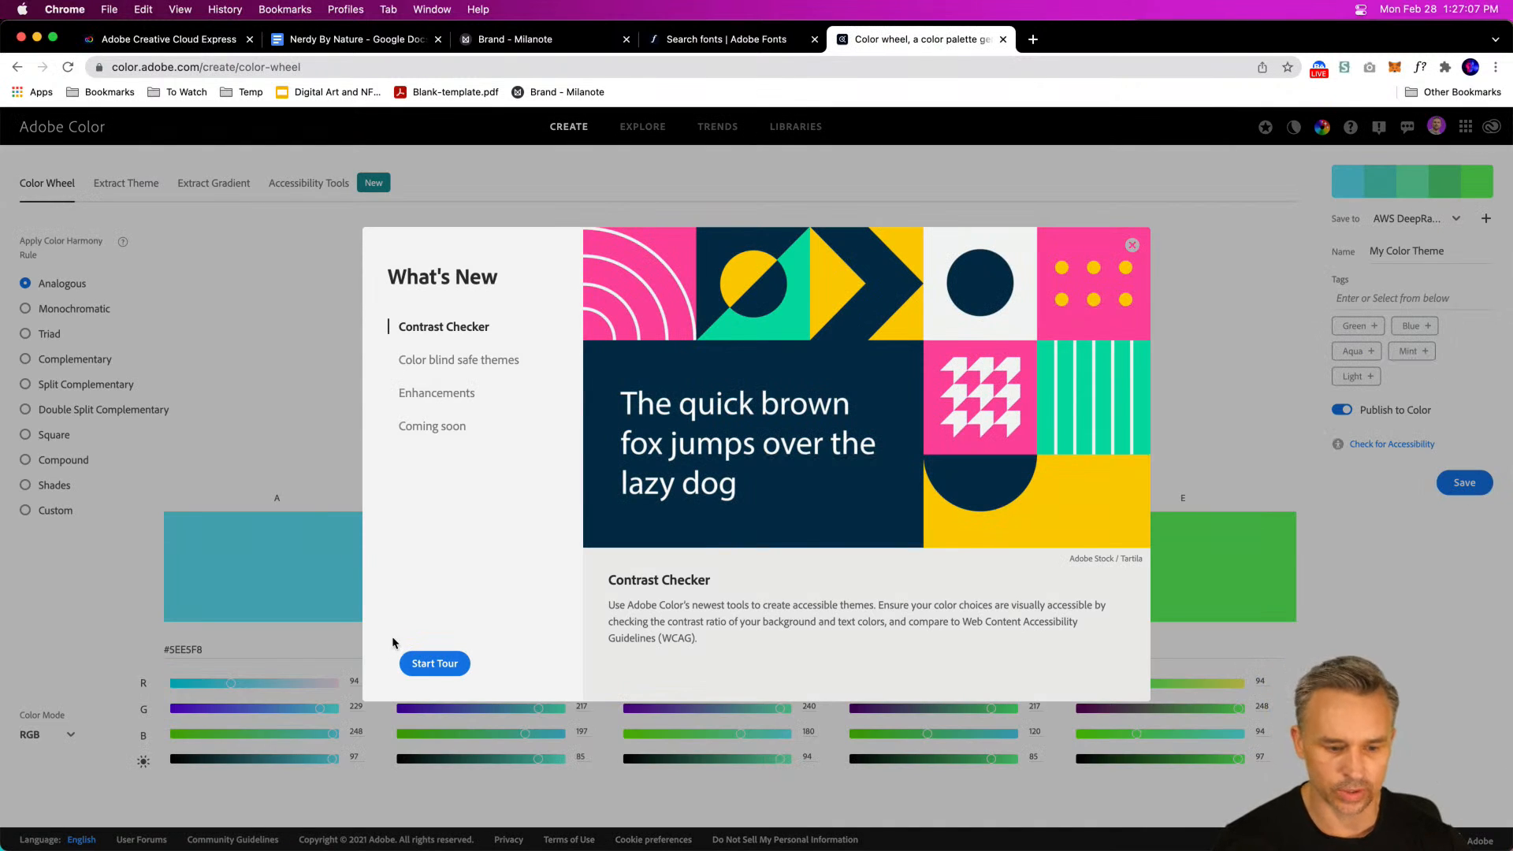
click(320, 349)
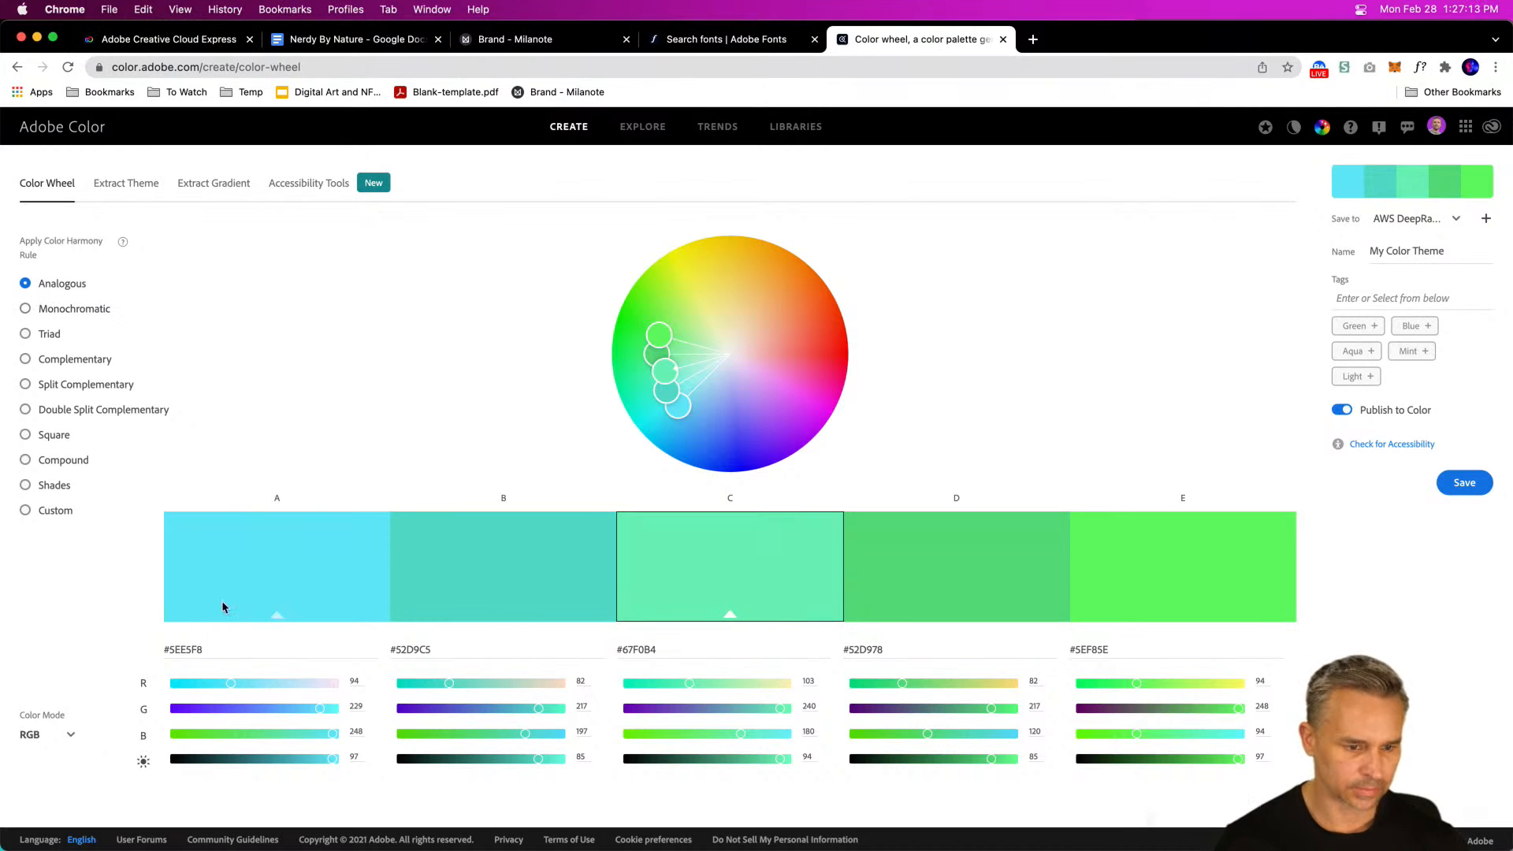
Step: Revisit the logo design, return to Adobe Color and examine the Contrast Checker in its Accessibility Tools
click(175, 41)
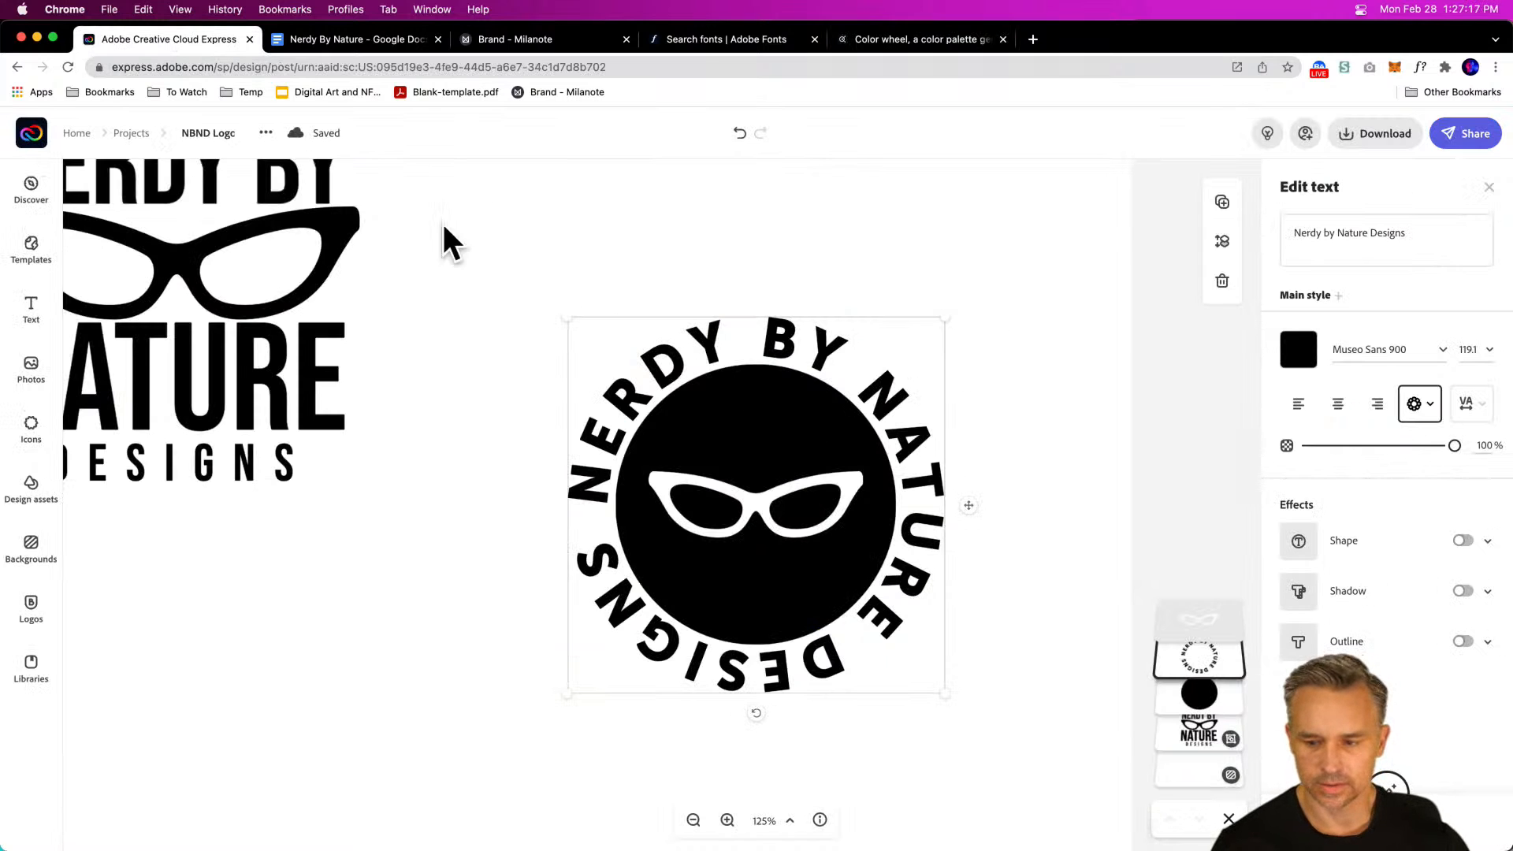
click(879, 40)
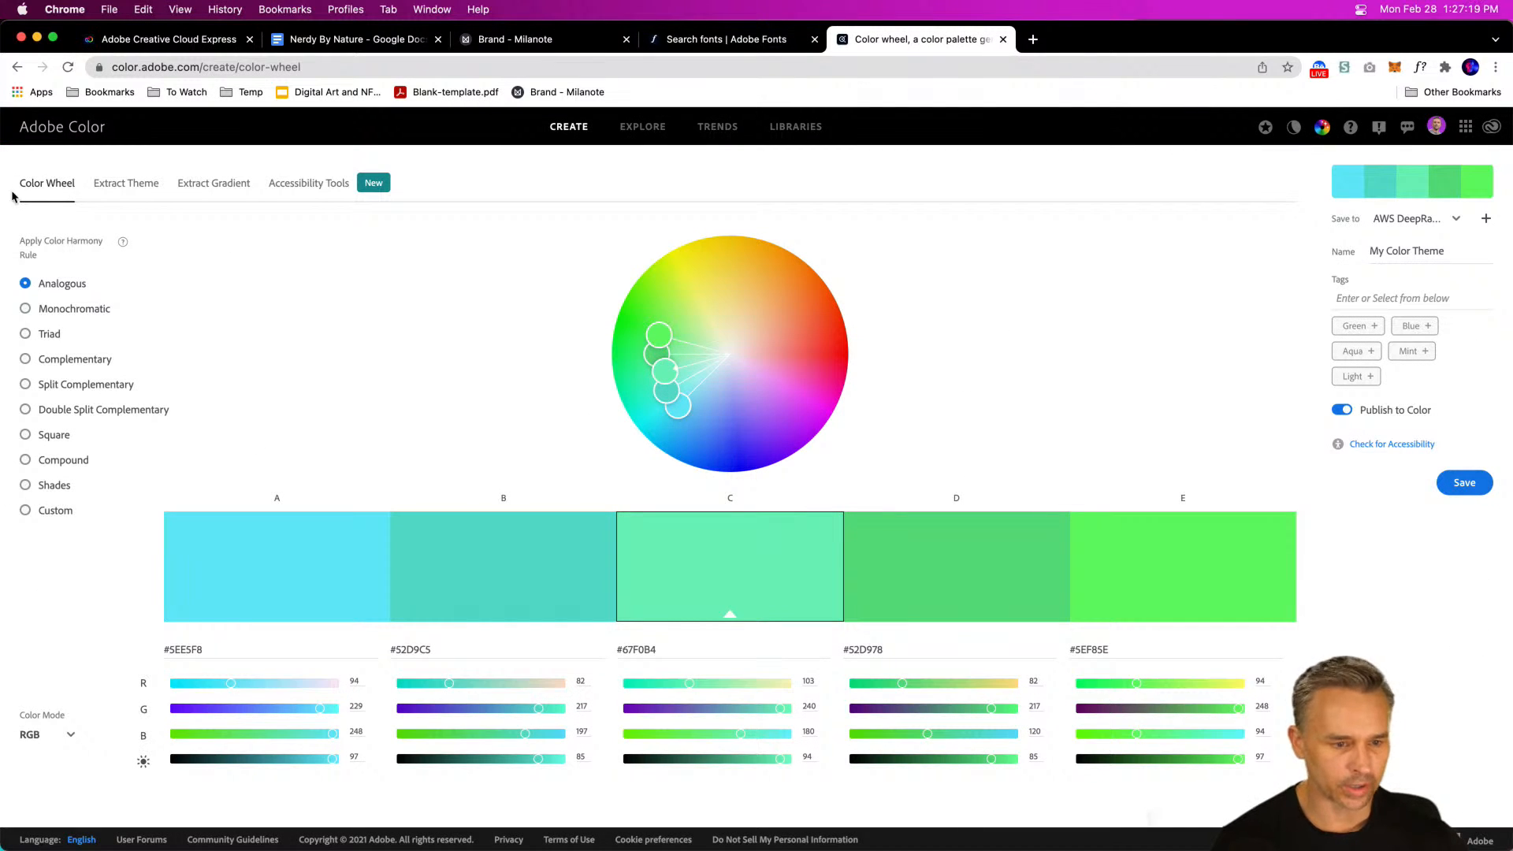
click(298, 188)
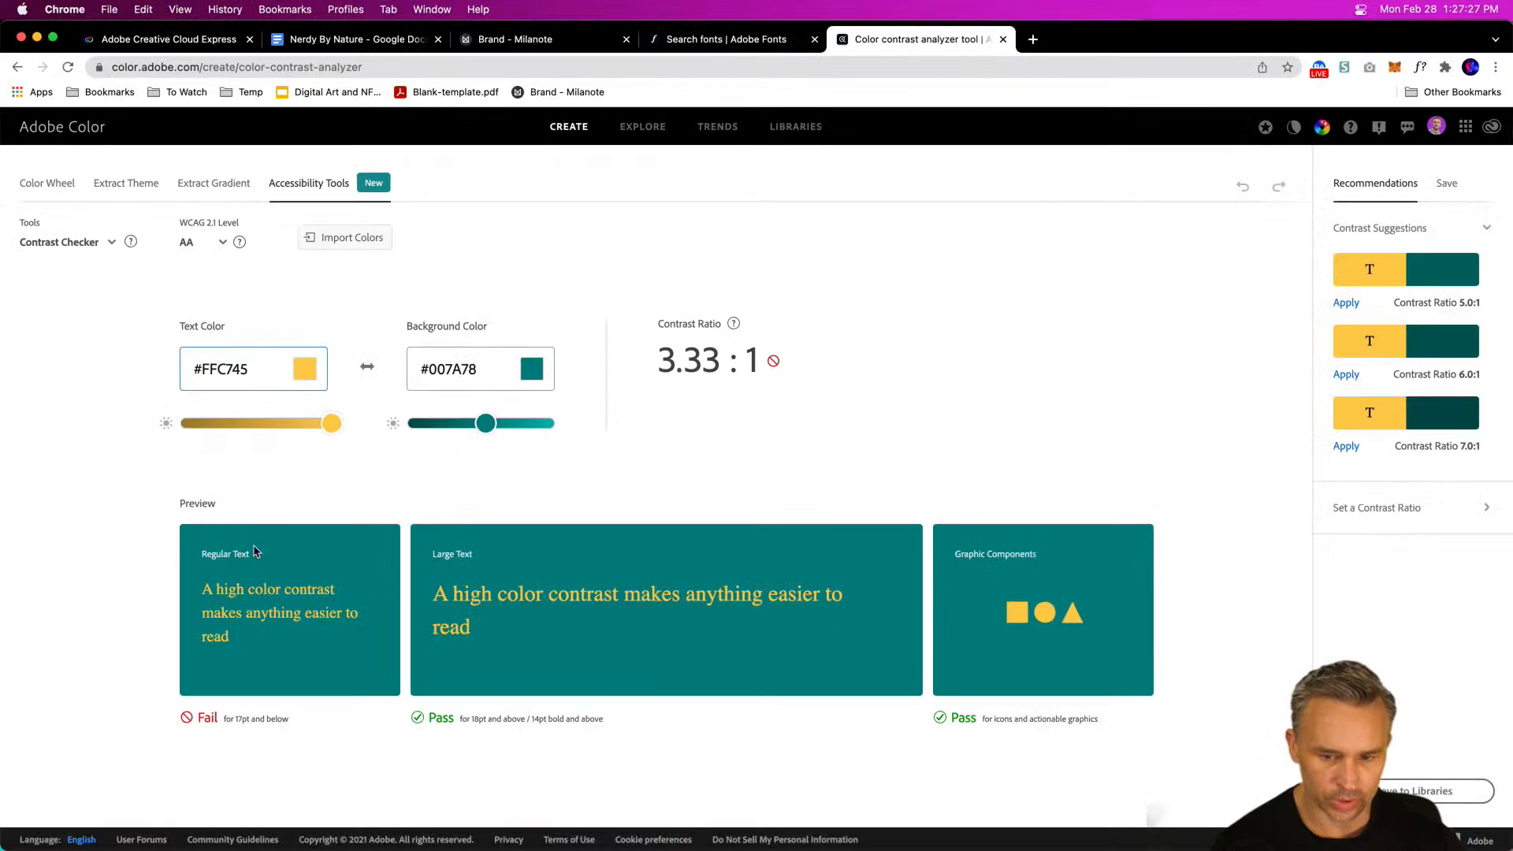
mouse_move(331, 424)
mouse_down()
mouse_move(229, 423)
mouse_move(335, 425)
mouse_up()
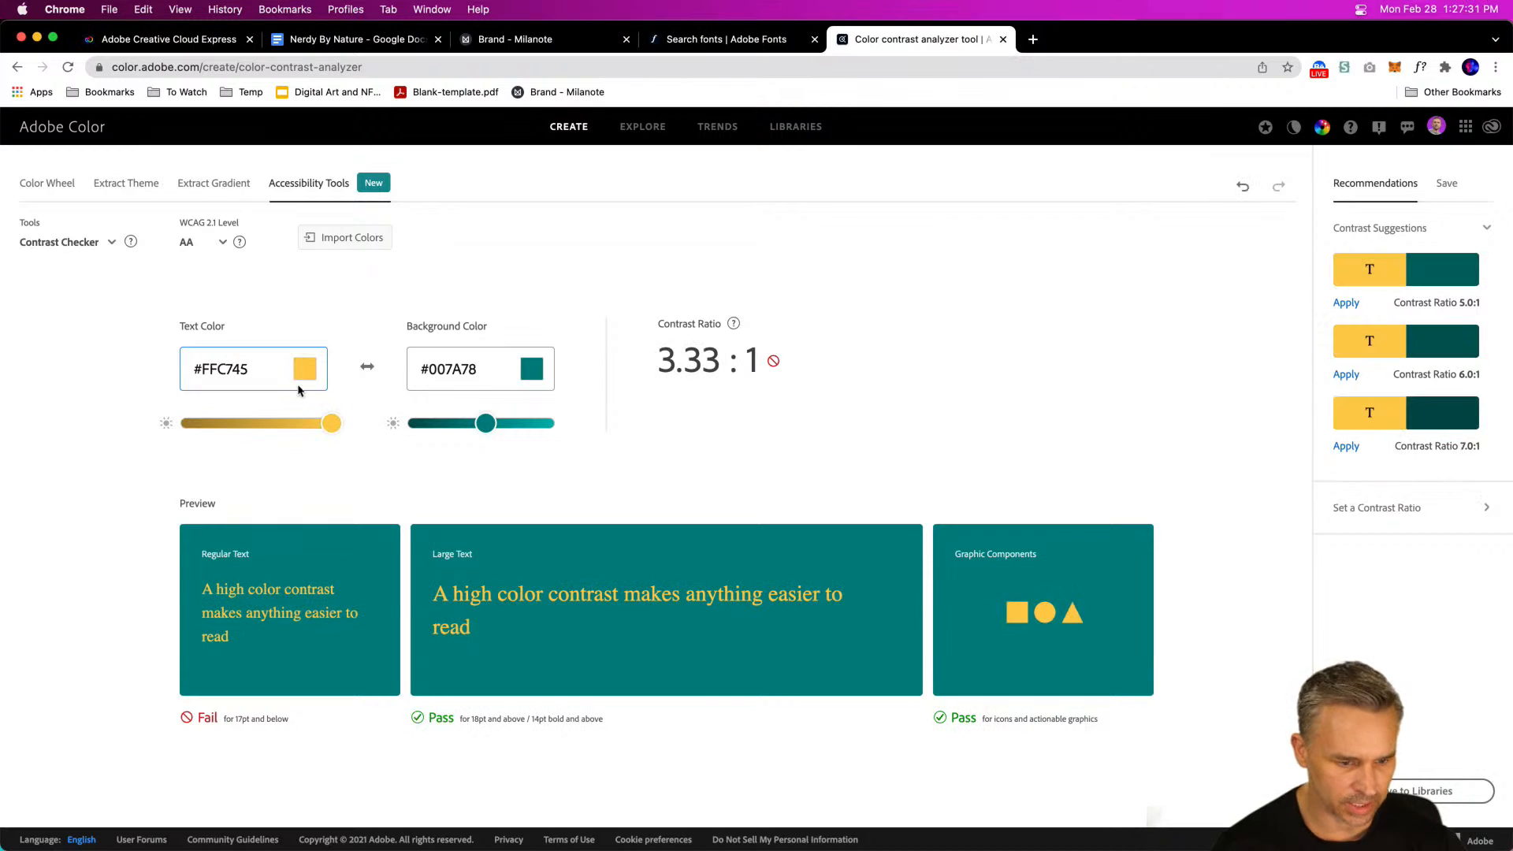
Step: Try lighter and darker shades of the teal background in the Contrast Checker, ending at #006362 against the yellow text
mouse_move(474, 423)
mouse_down()
mouse_move(409, 423)
mouse_move(446, 425)
mouse_up()
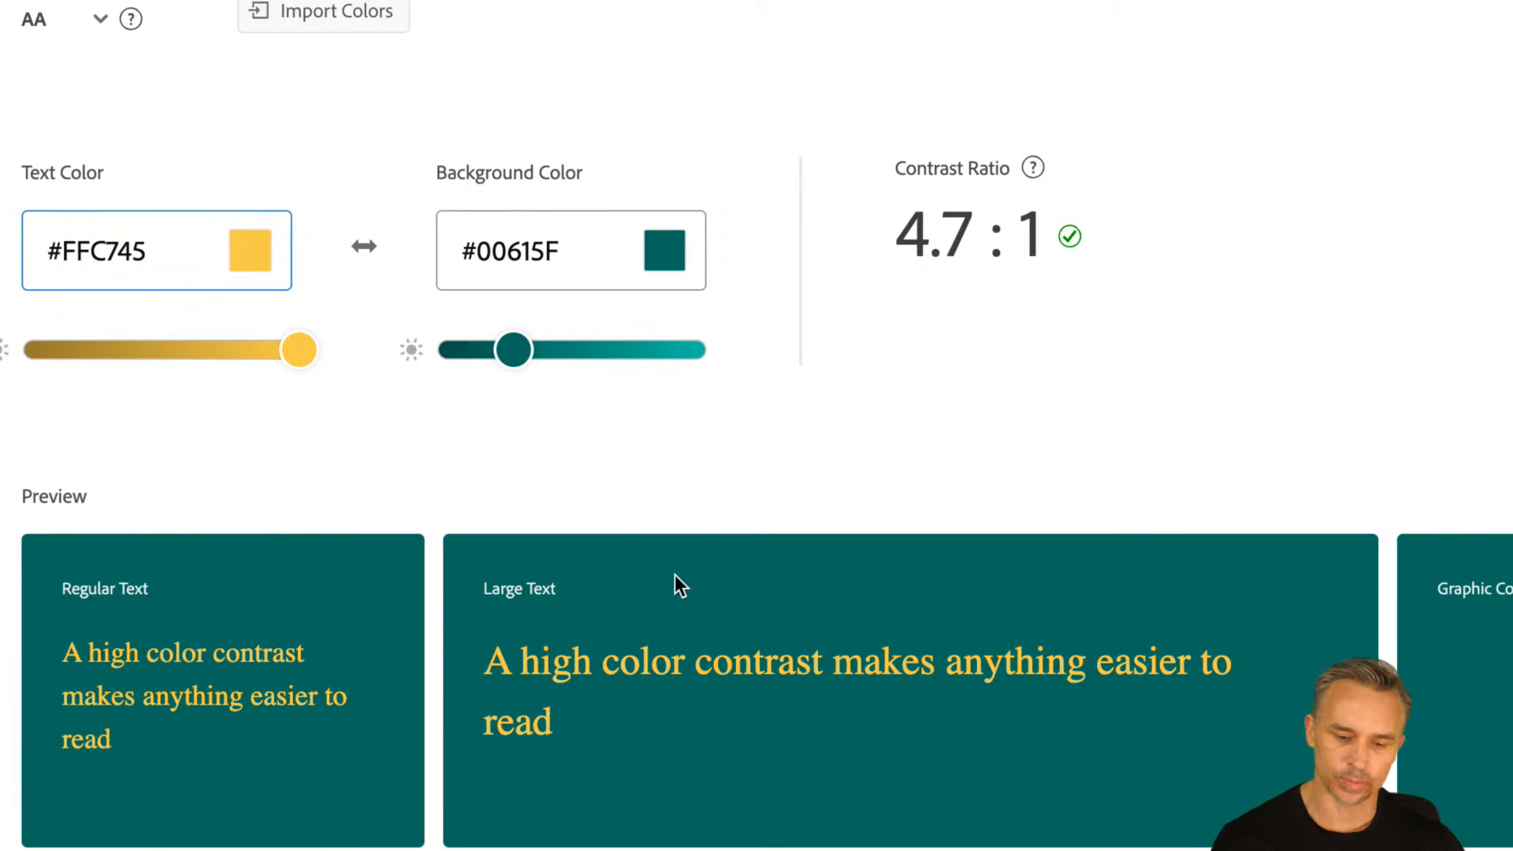
drag(499, 332, 796, 356)
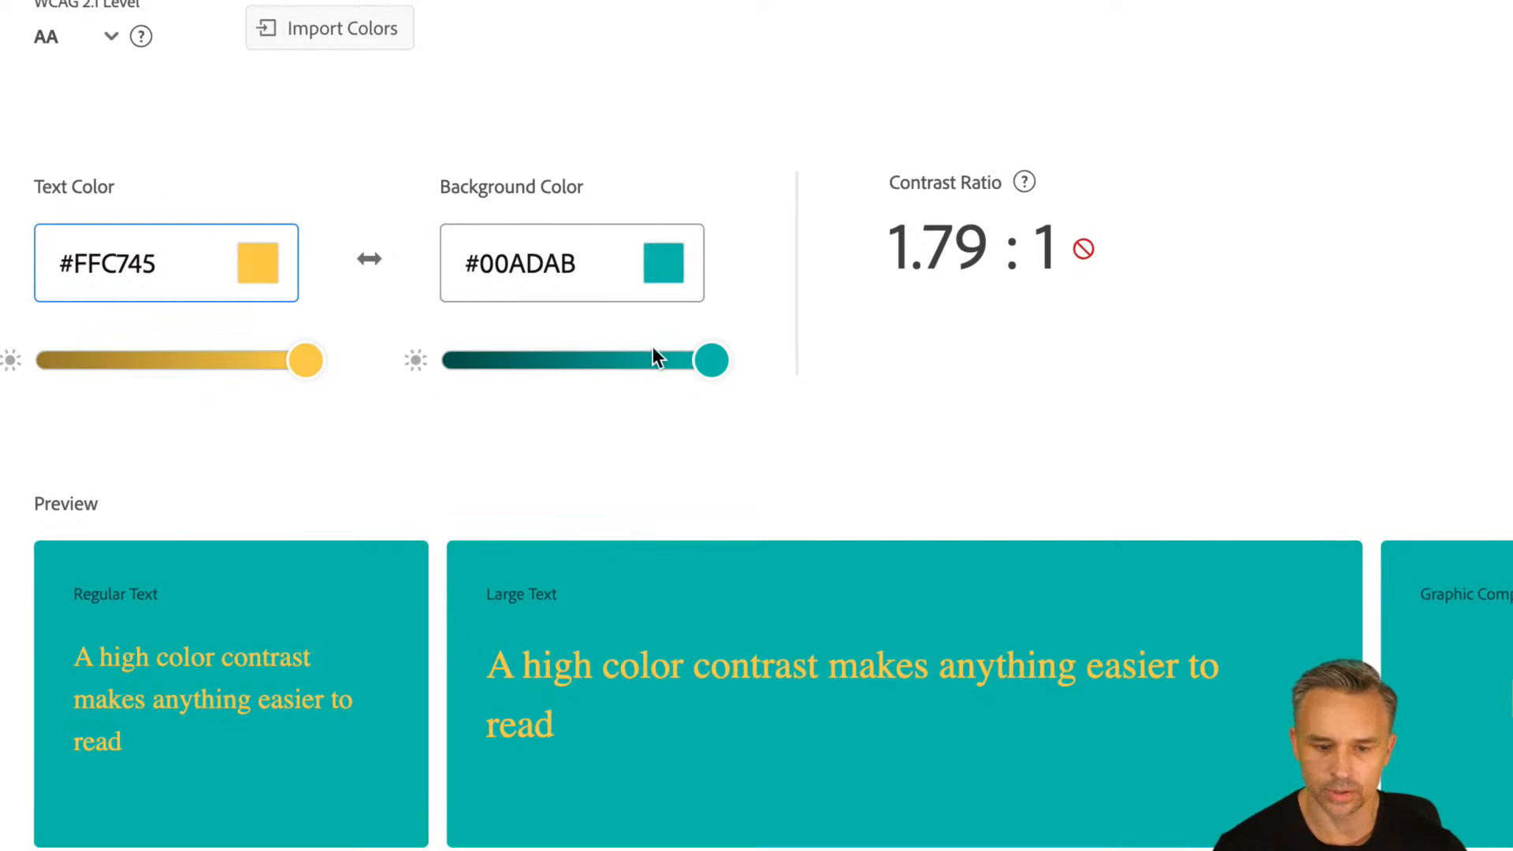
drag(710, 359, 520, 359)
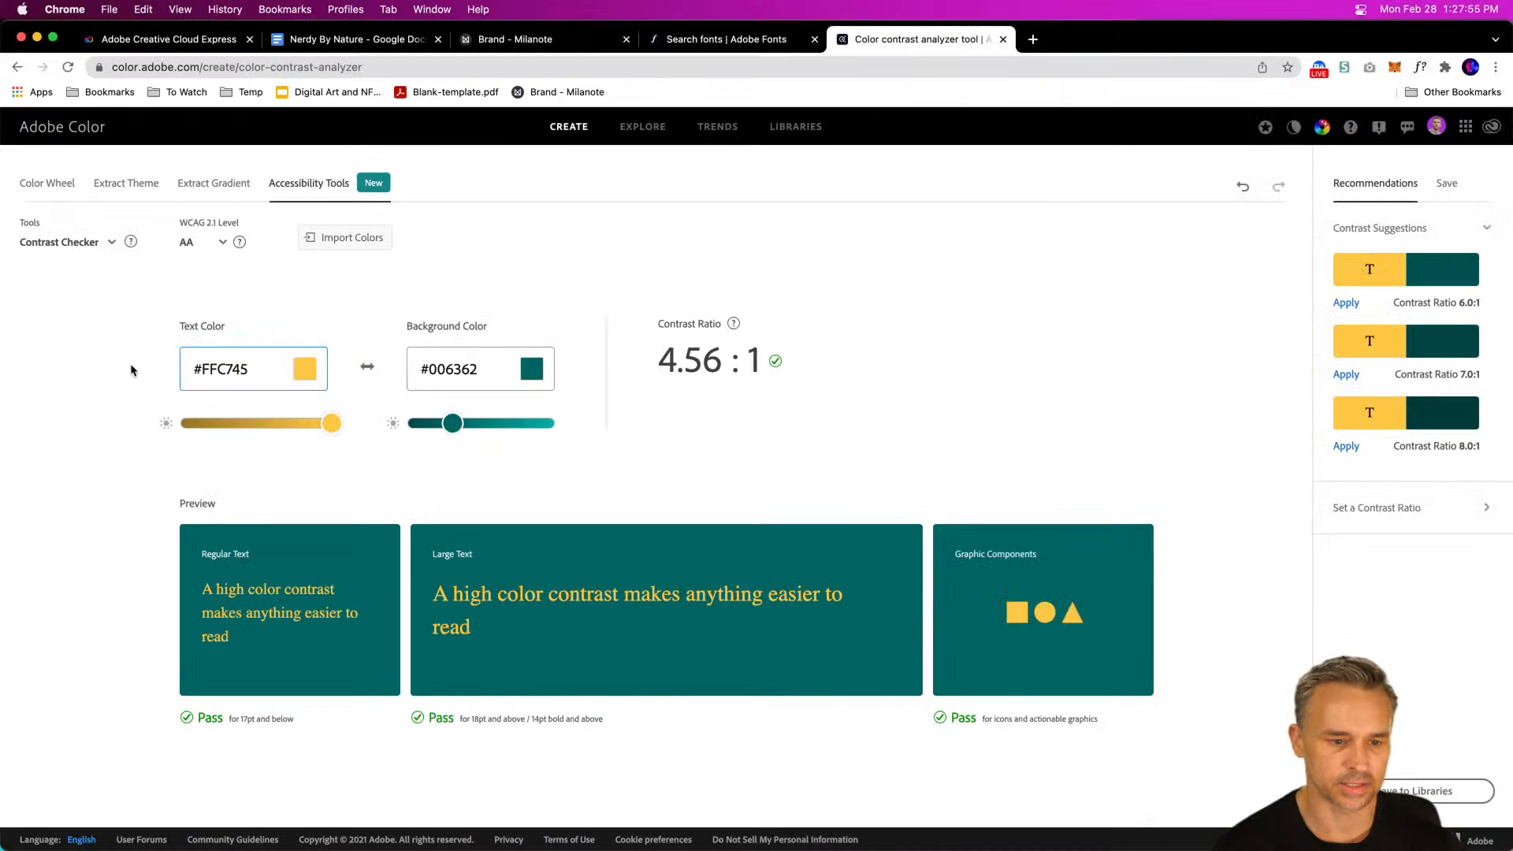
Step: Switch to the Color Blind Safe tool, move the bright green swatch E to pale yellow and read the conflict message
click(64, 247)
click(63, 277)
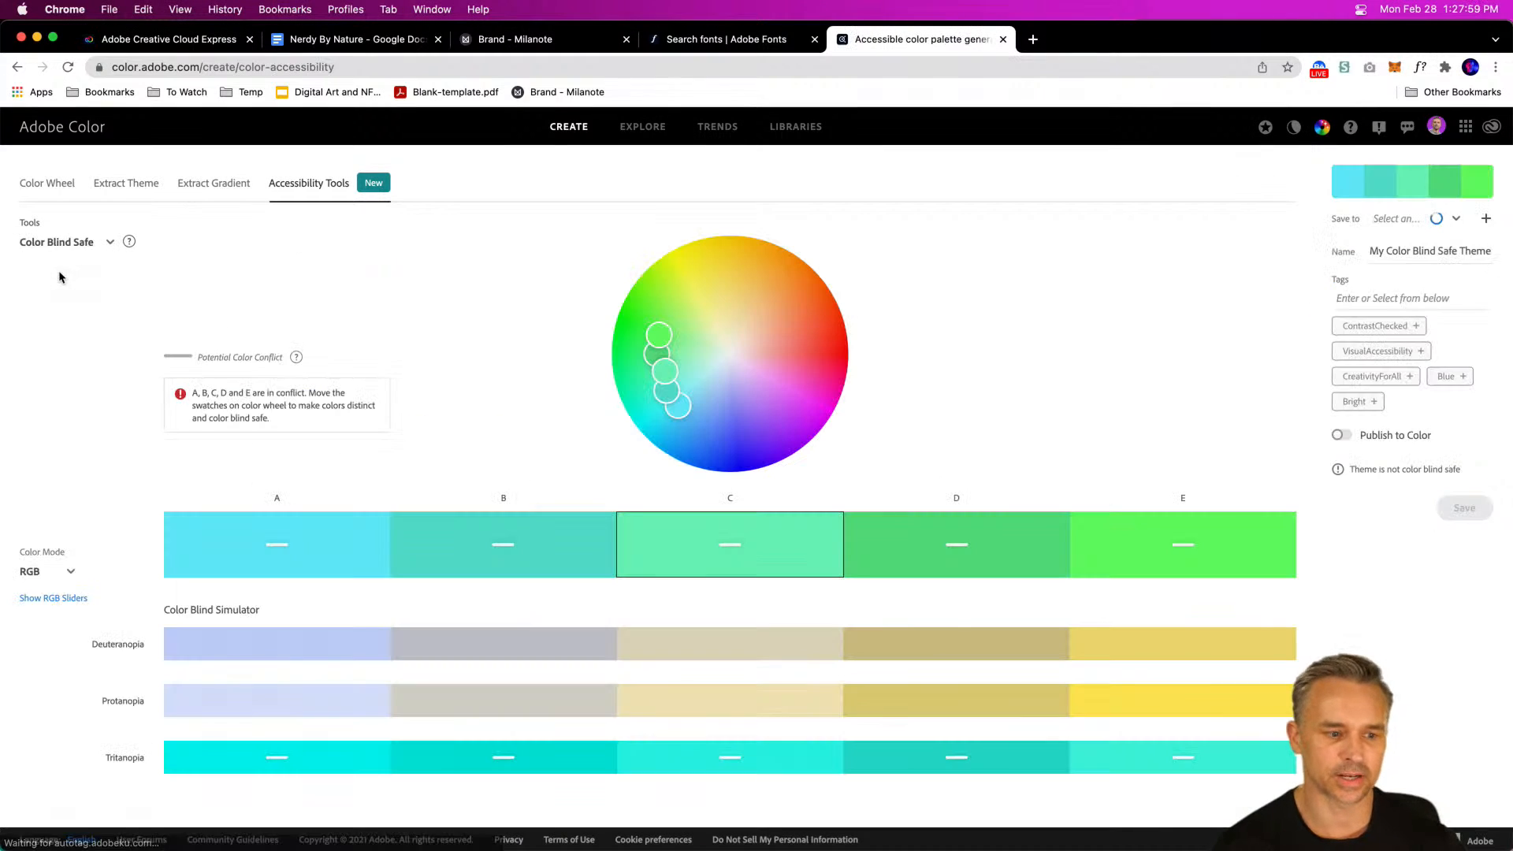
mouse_move(661, 335)
mouse_down()
mouse_move(687, 277)
mouse_move(721, 331)
mouse_move(709, 304)
mouse_move(682, 331)
mouse_move(726, 381)
mouse_move(926, 540)
mouse_move(574, 294)
mouse_move(612, 371)
mouse_move(591, 395)
mouse_move(564, 361)
mouse_up()
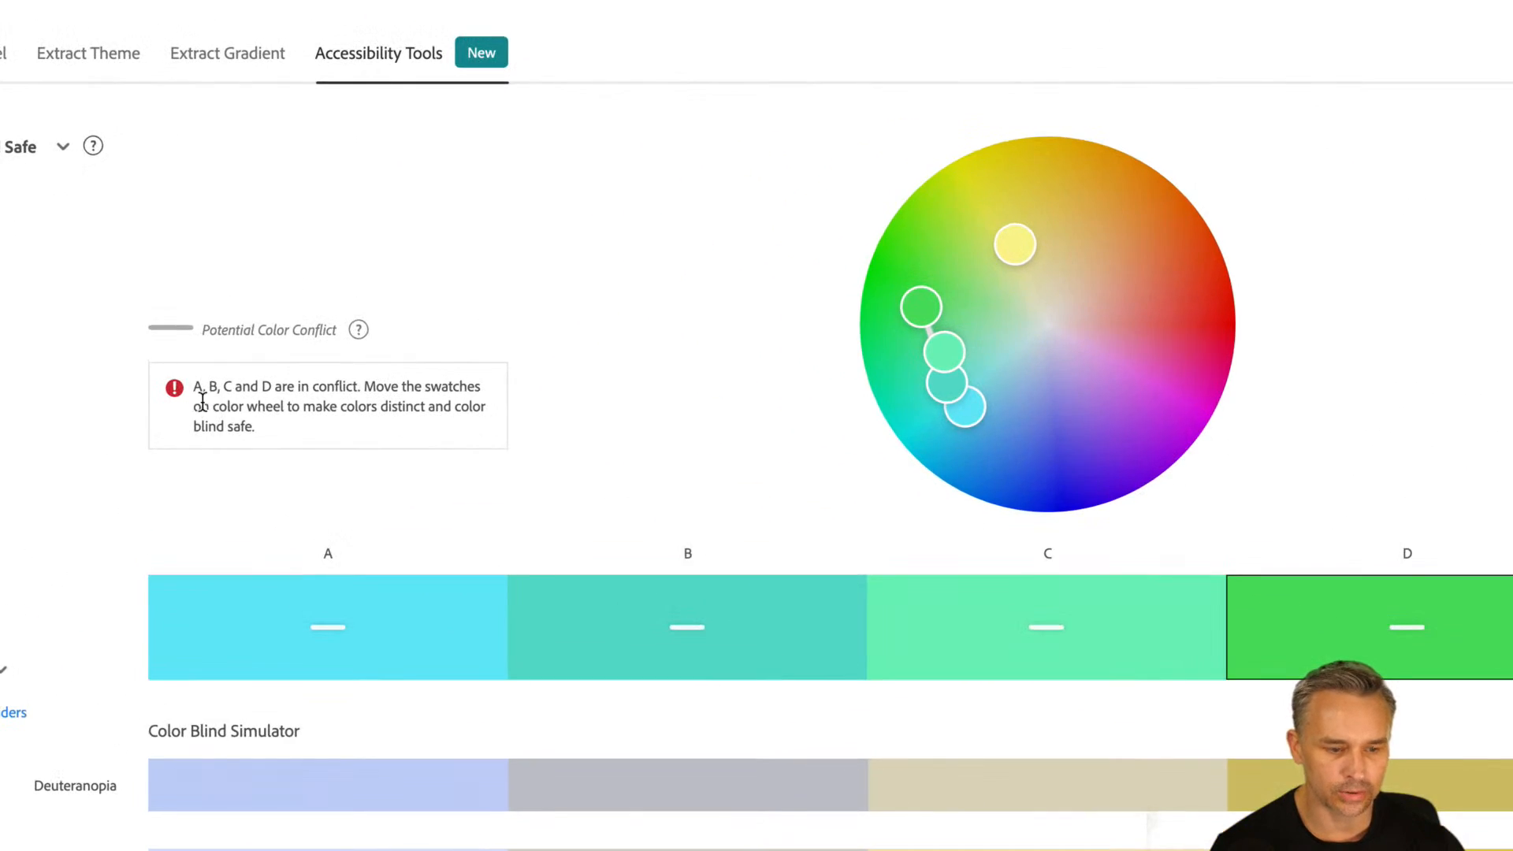
drag(192, 392, 408, 391)
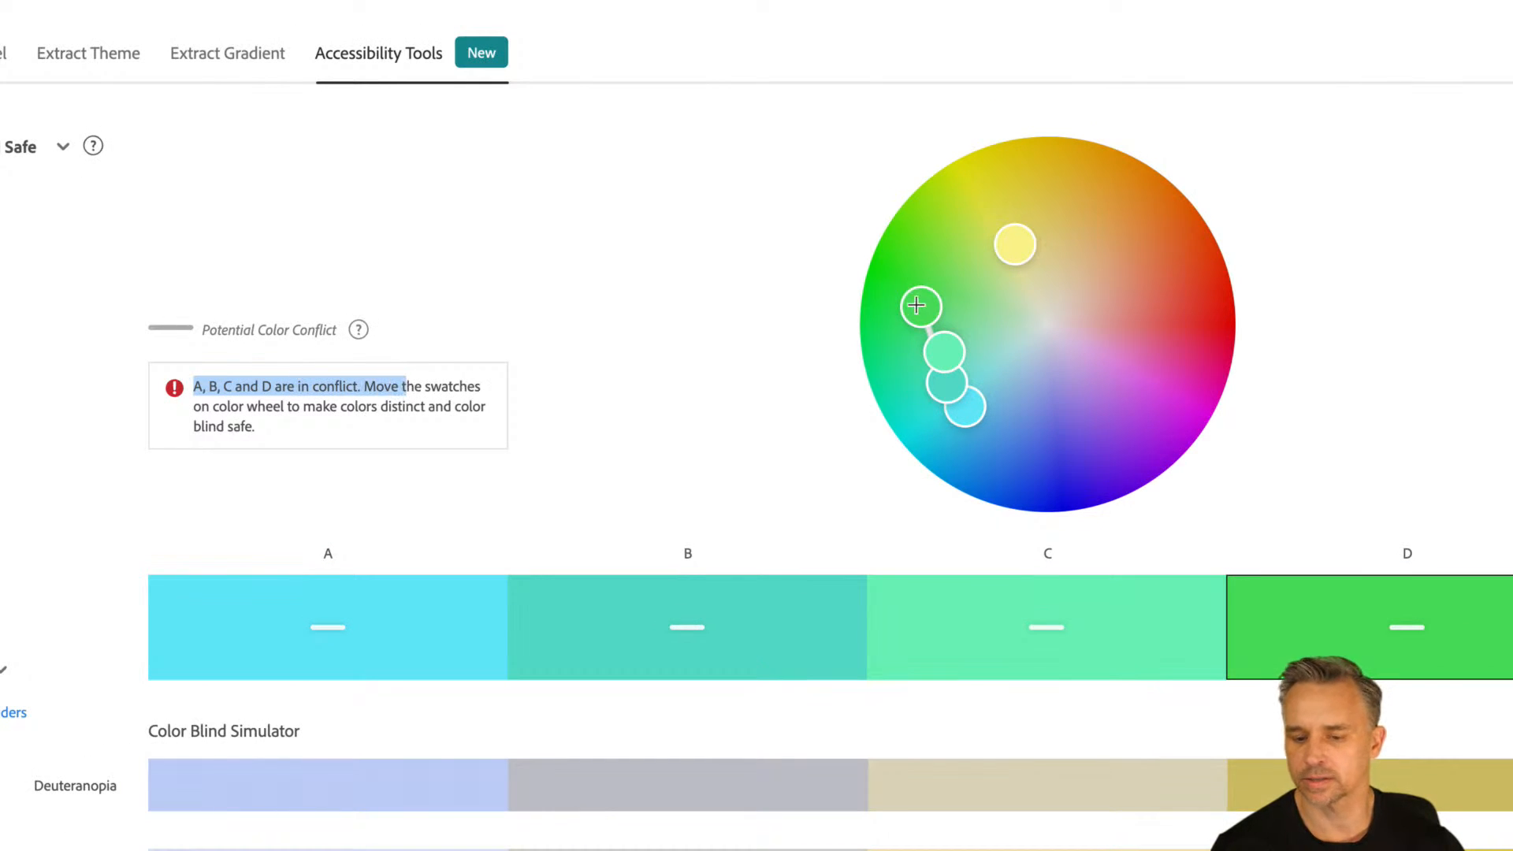
Step: Spread the five swatches across the color wheel into periwinkle, cyan, green, lime and salmon so that none conflict
drag(968, 432, 927, 423)
drag(995, 443, 1047, 426)
drag(946, 352, 924, 359)
drag(914, 299, 916, 252)
drag(925, 360, 897, 337)
drag(926, 415, 938, 426)
drag(1016, 243, 1069, 205)
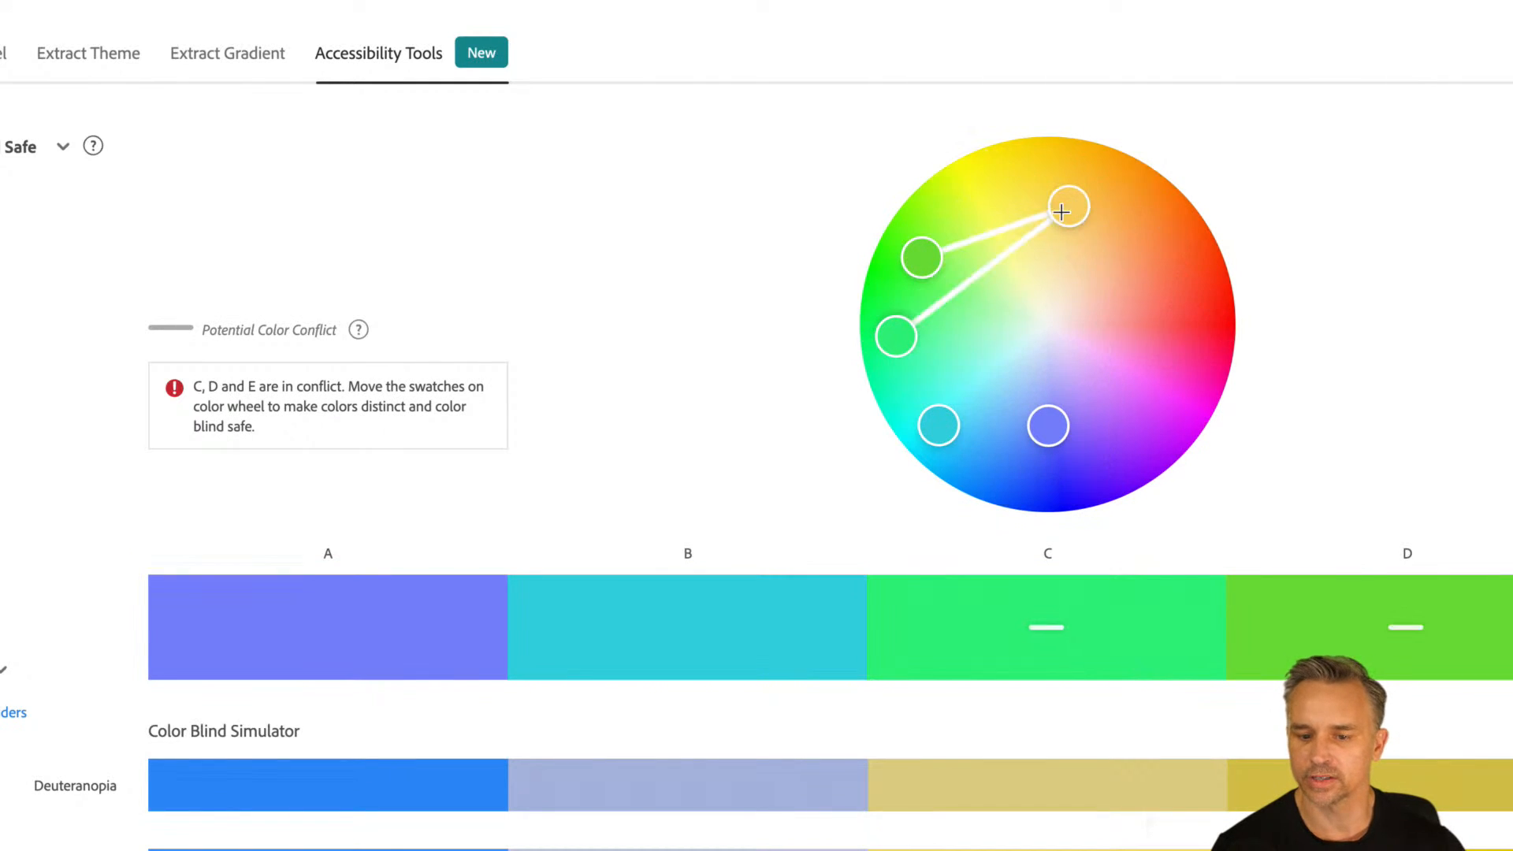
drag(902, 256, 900, 249)
drag(1069, 207, 1124, 316)
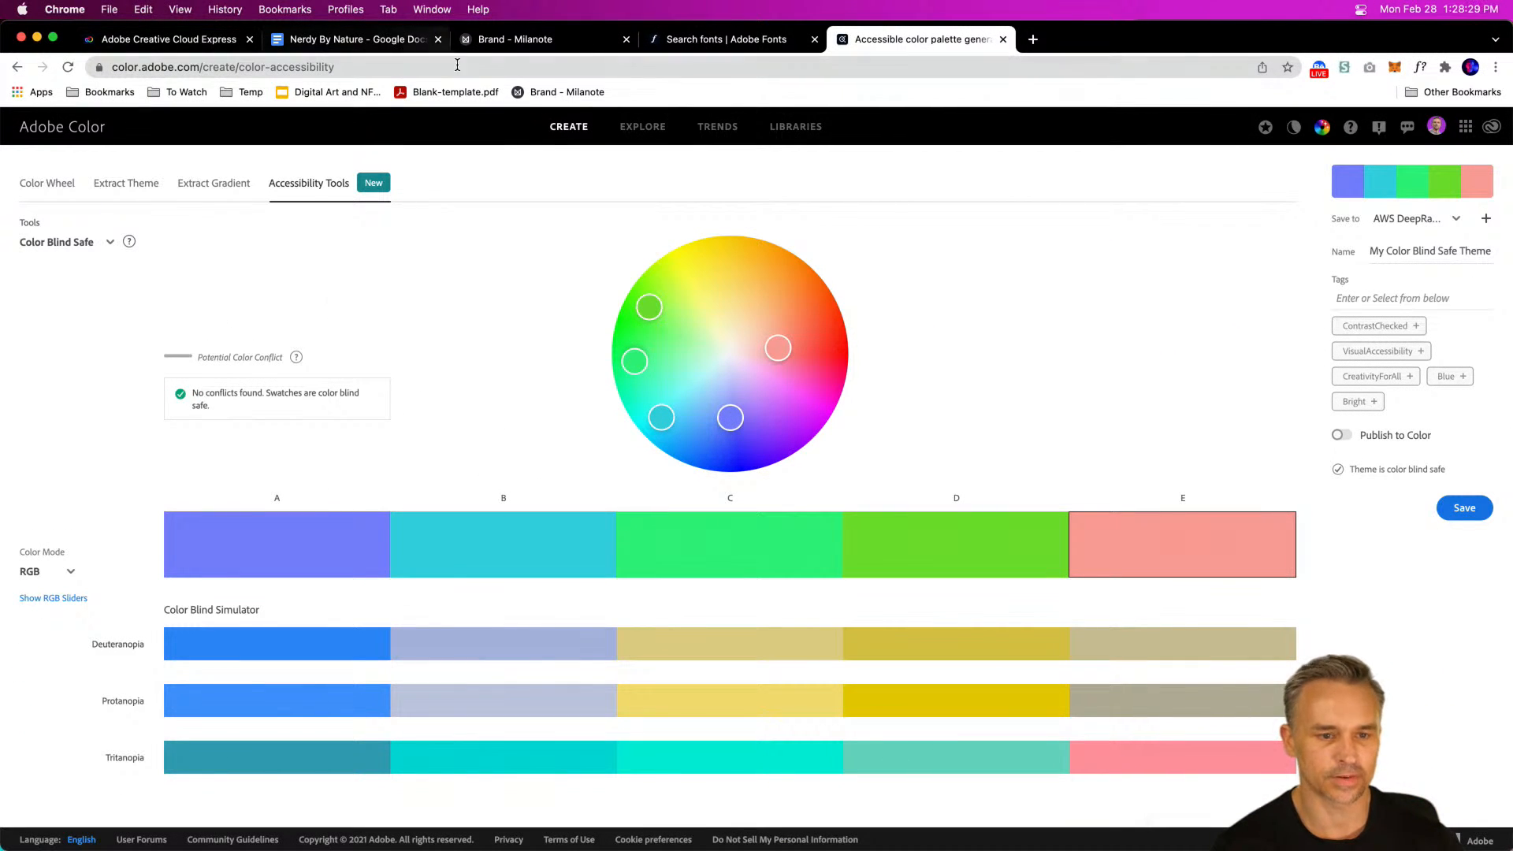
Step: Return to the Adobe Creative Cloud Express logo design and narrow the browser to view the mobile editor, restoring its full width
click(202, 41)
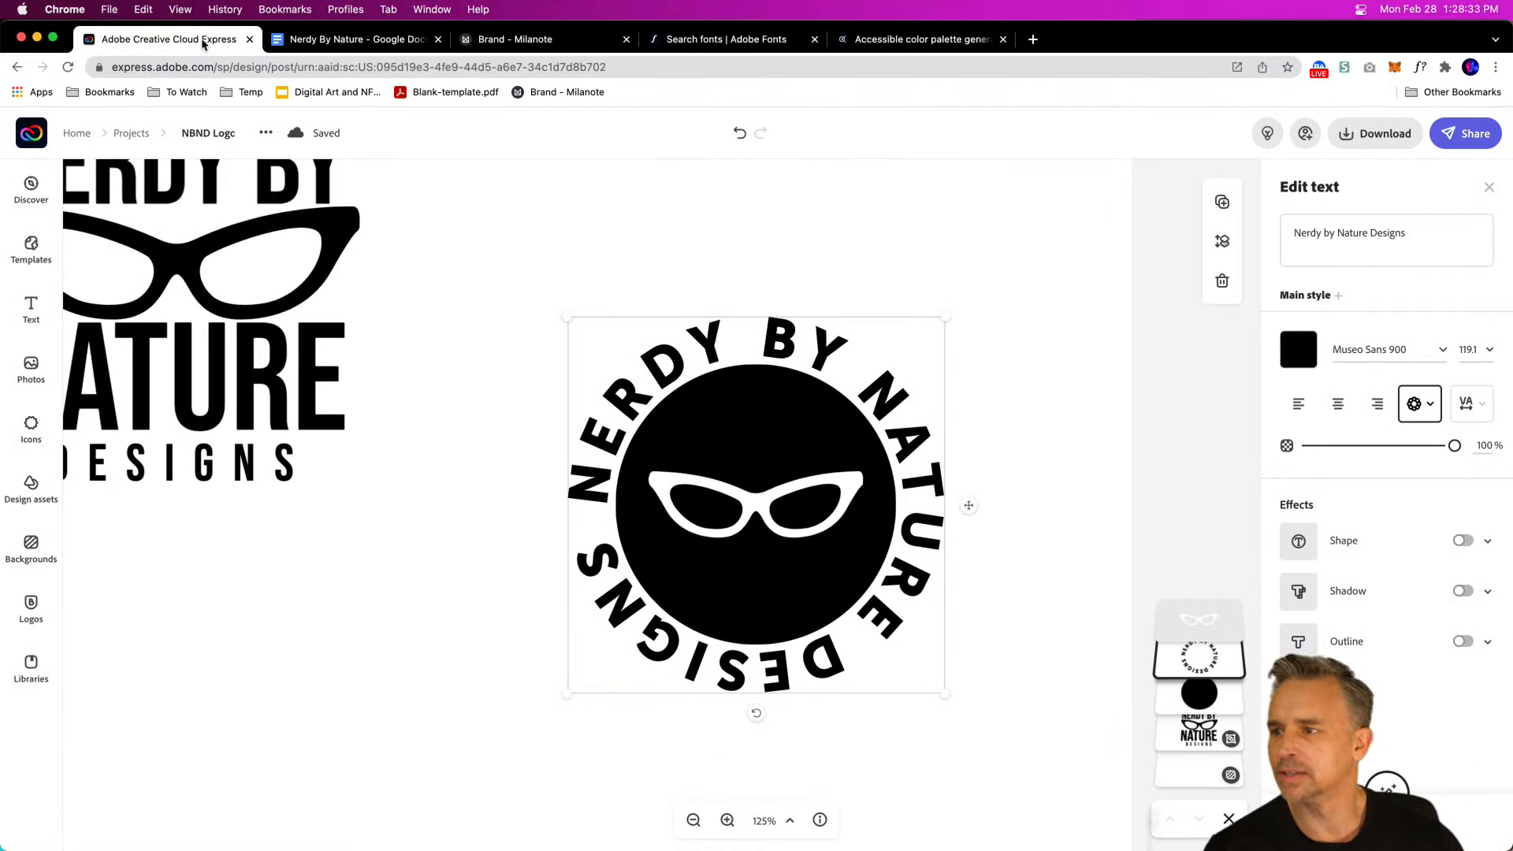
click(430, 527)
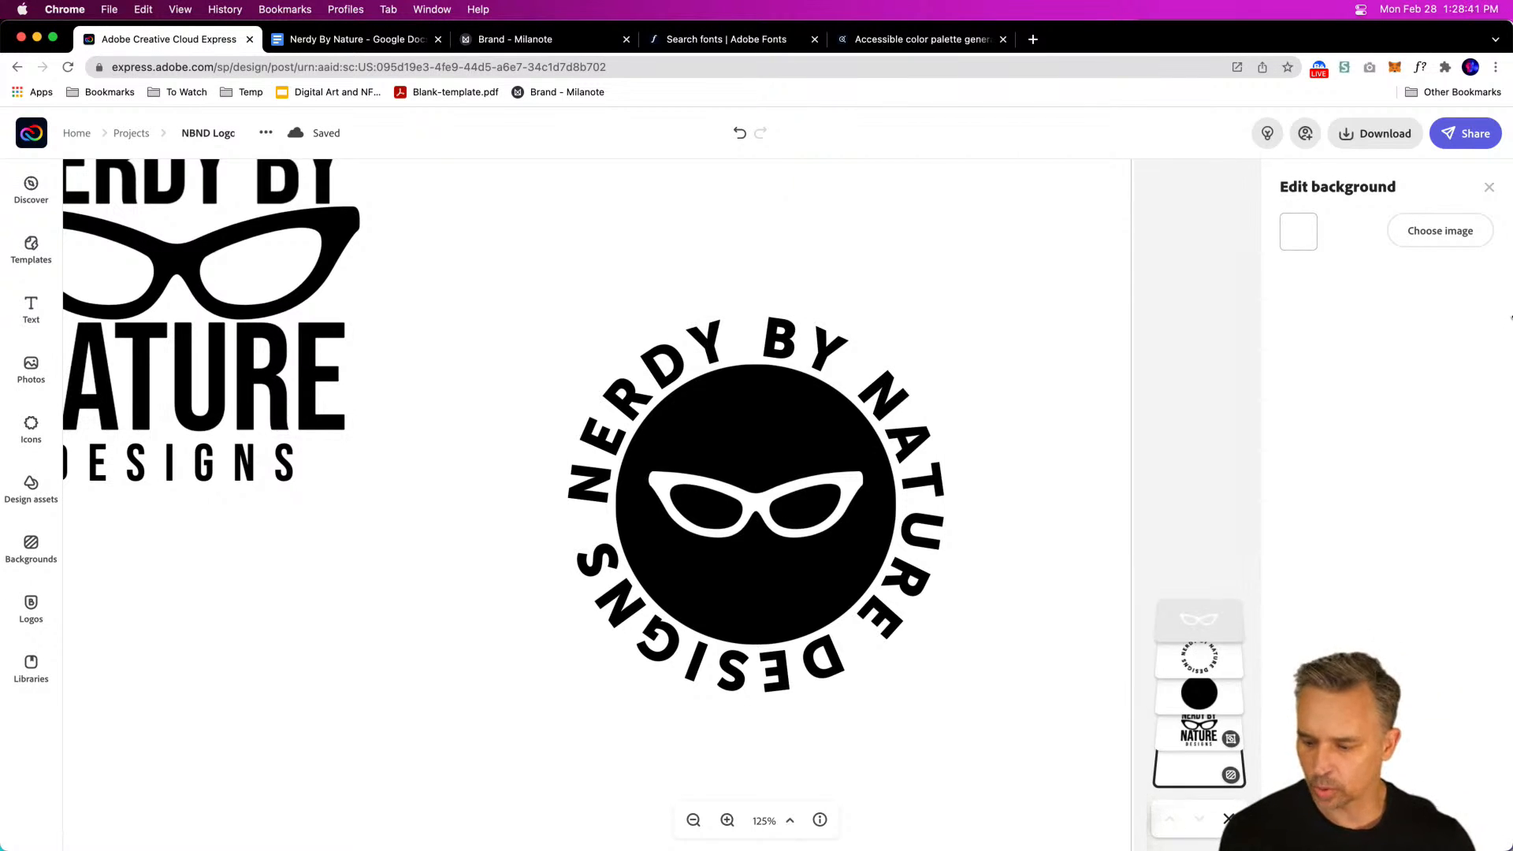
drag(1510, 315, 1133, 329)
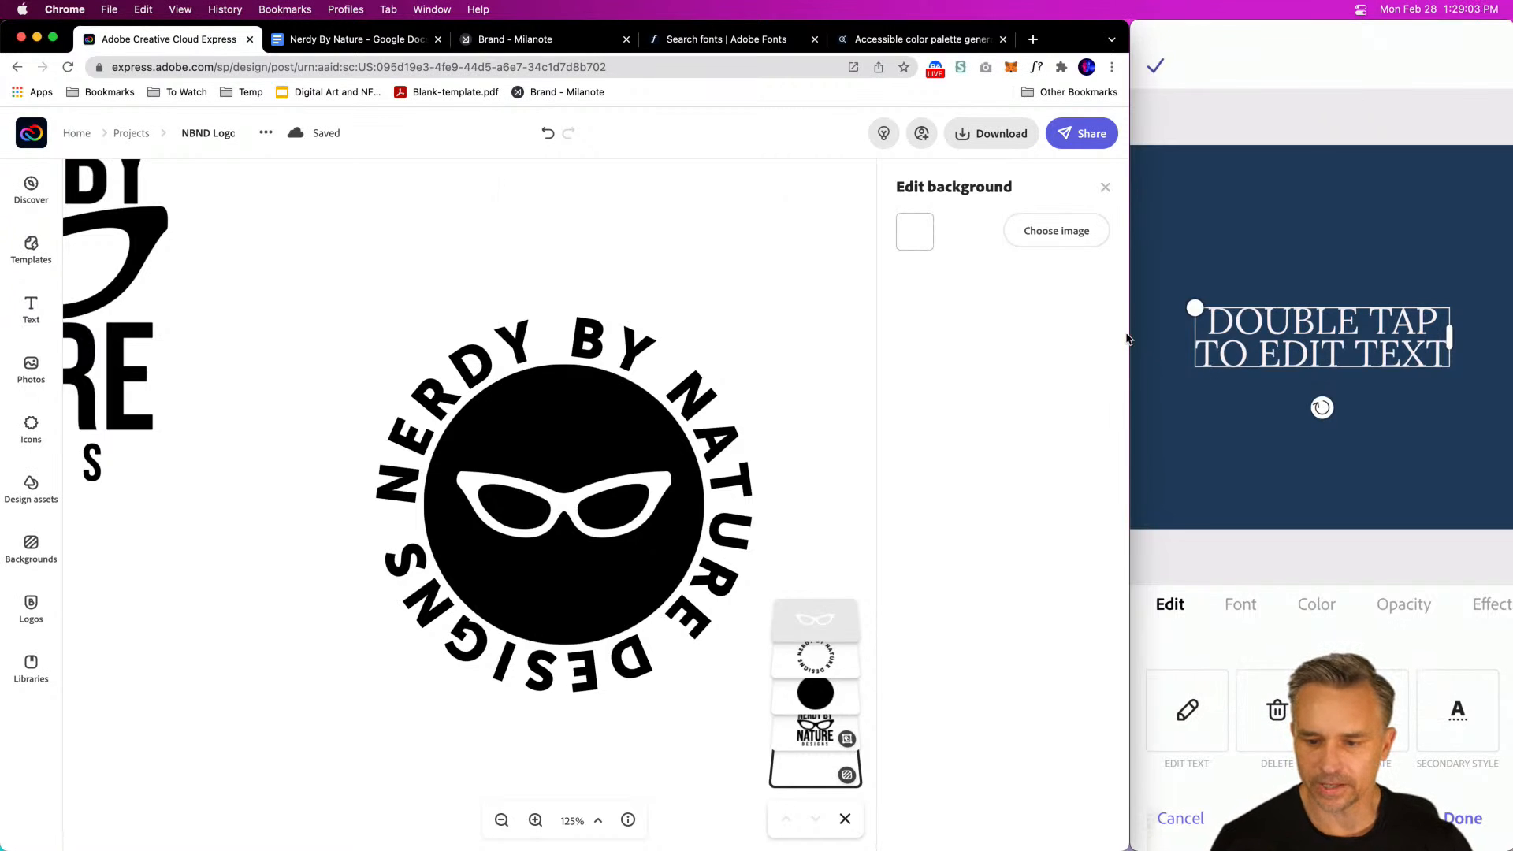
double_click(1129, 333)
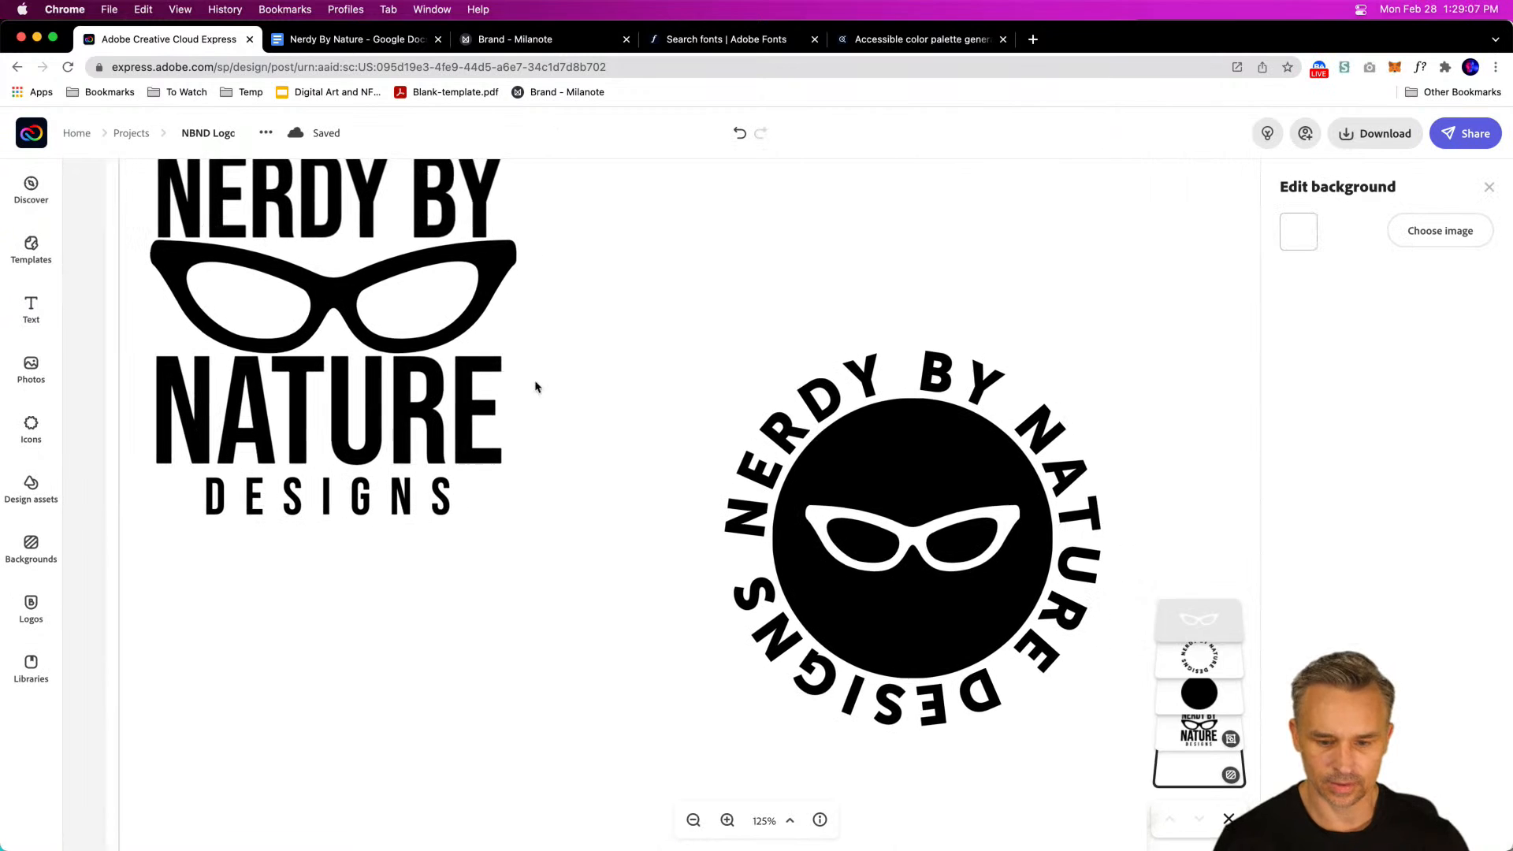
Step: Increase the letter spacing of the circular Nerdy by Nature Designs text to 45
click(773, 428)
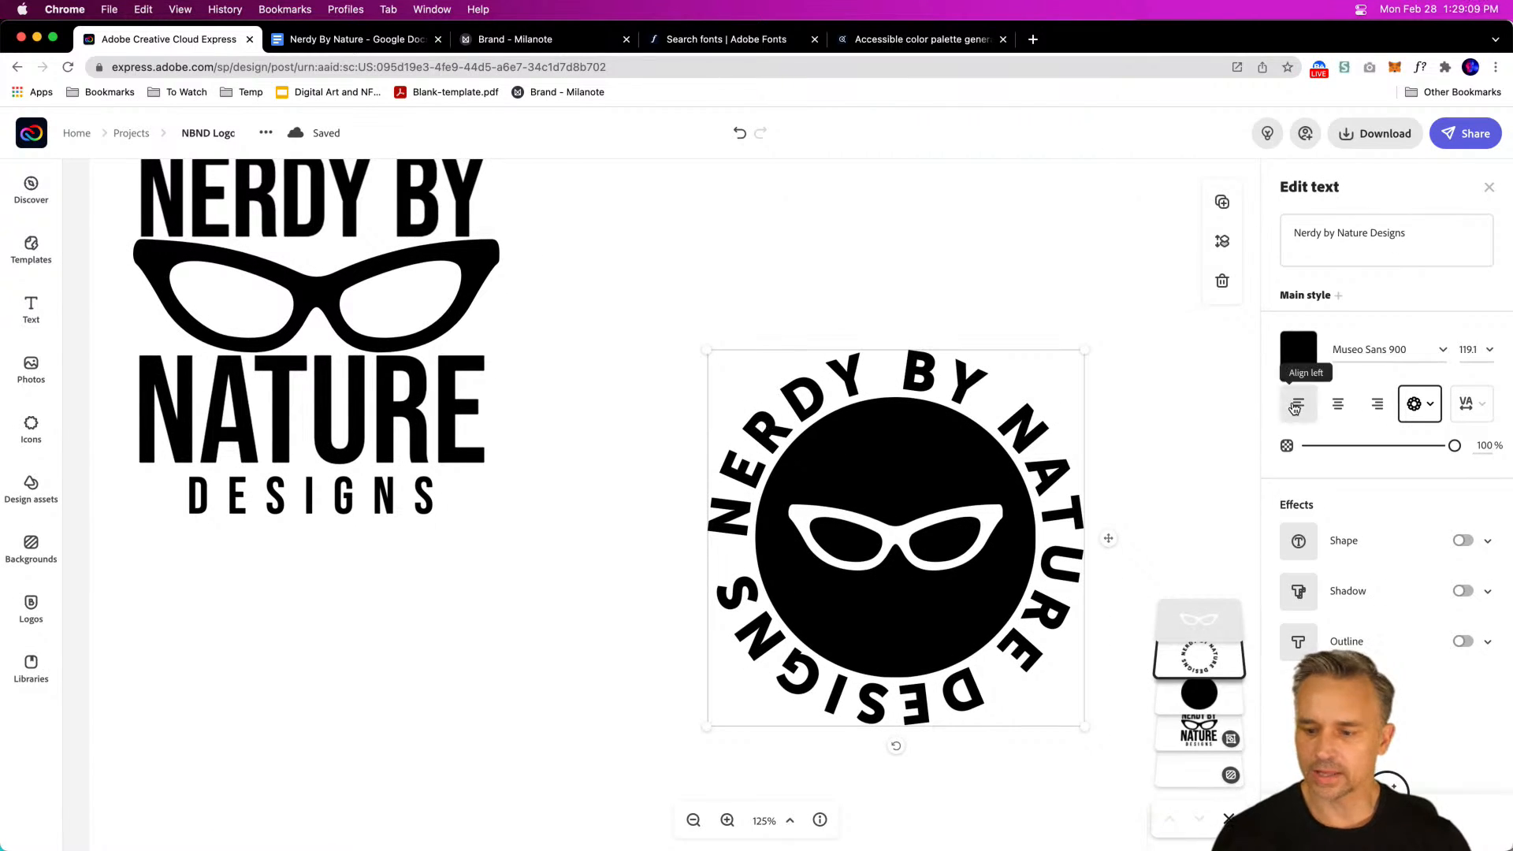
click(1471, 404)
mouse_move(1325, 471)
mouse_down()
mouse_move(1371, 471)
mouse_move(1329, 471)
mouse_move(1349, 471)
mouse_up()
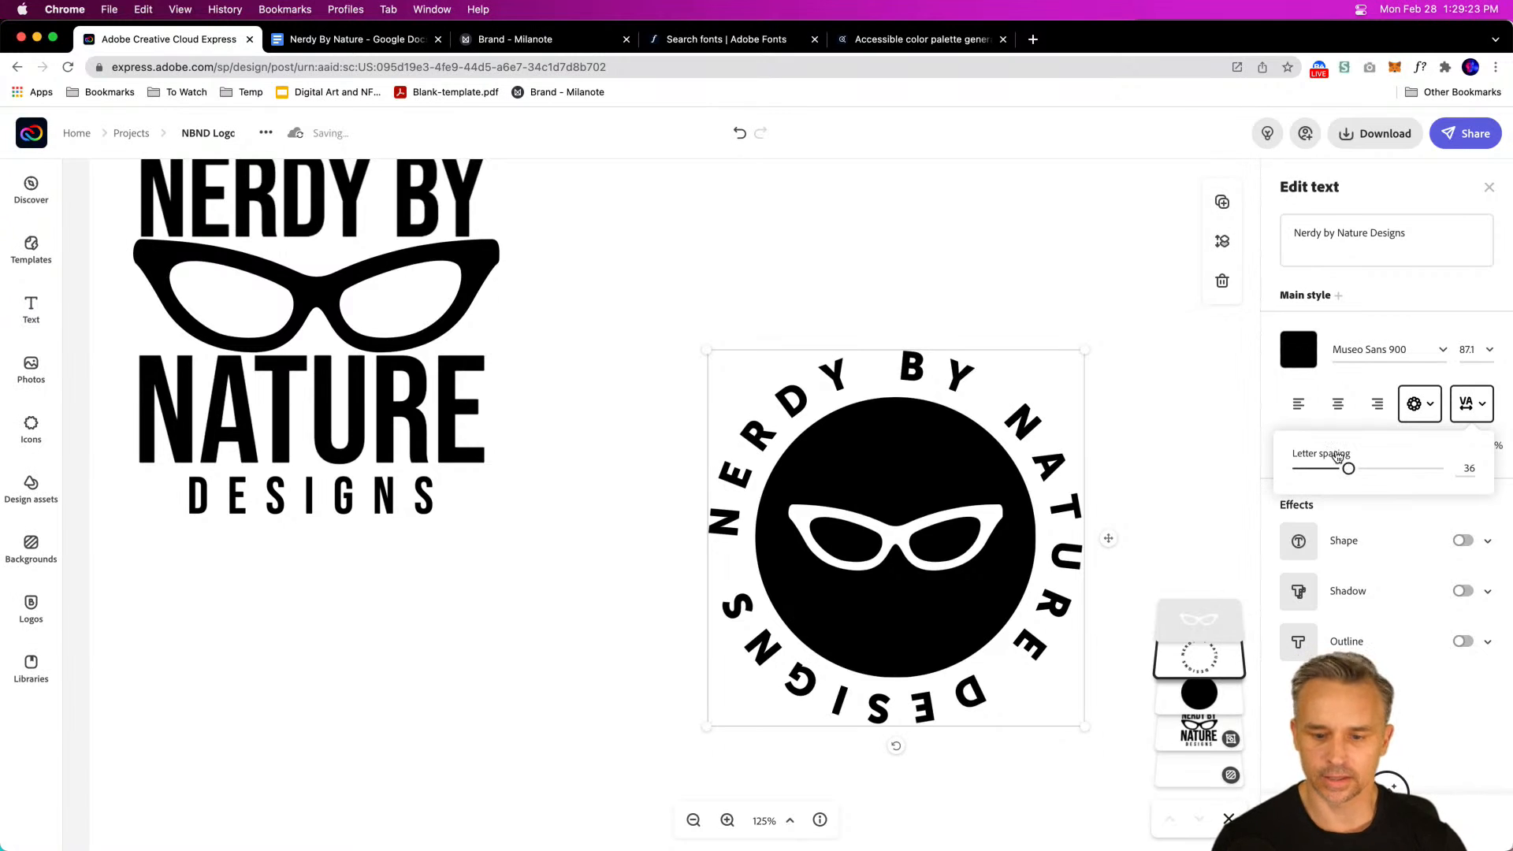
drag(679, 459, 521, 375)
drag(651, 404, 527, 347)
click(639, 384)
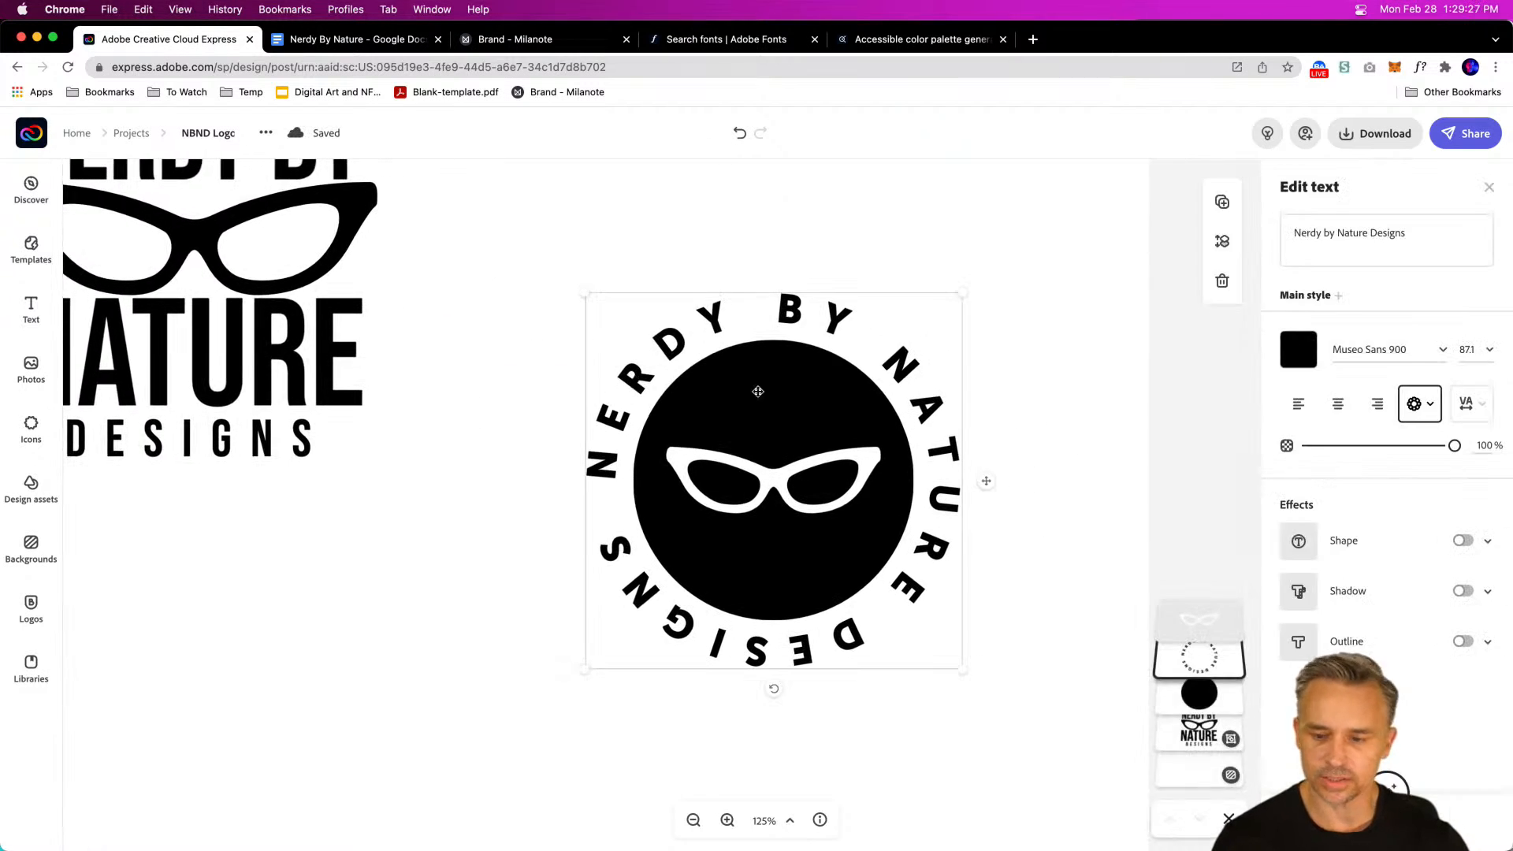
click(1471, 404)
mouse_move(1385, 470)
mouse_down()
mouse_move(1350, 470)
mouse_move(1362, 470)
mouse_up()
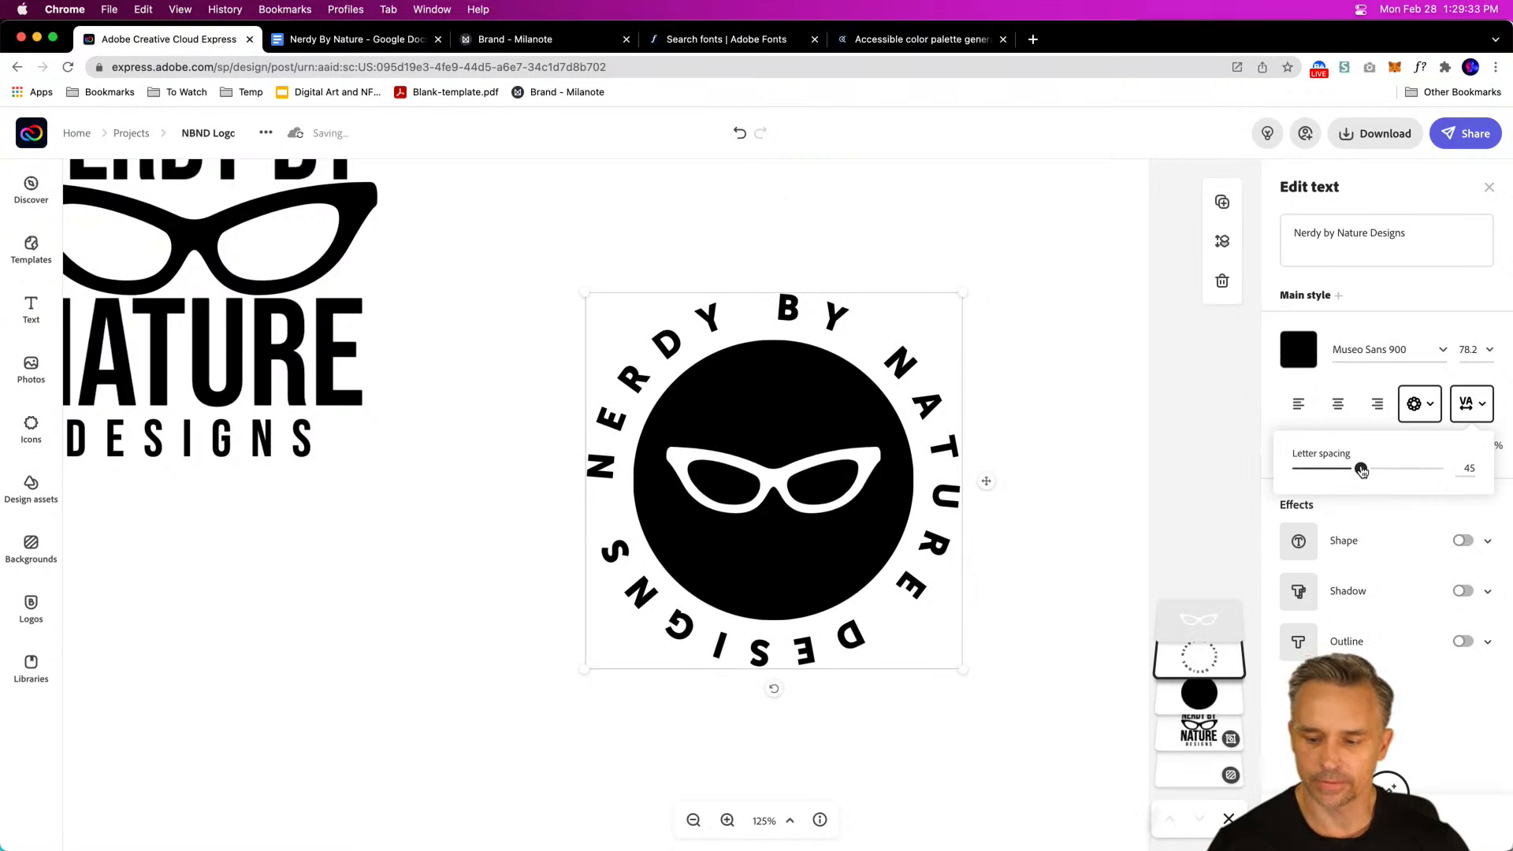
click(333, 506)
key(super+0)
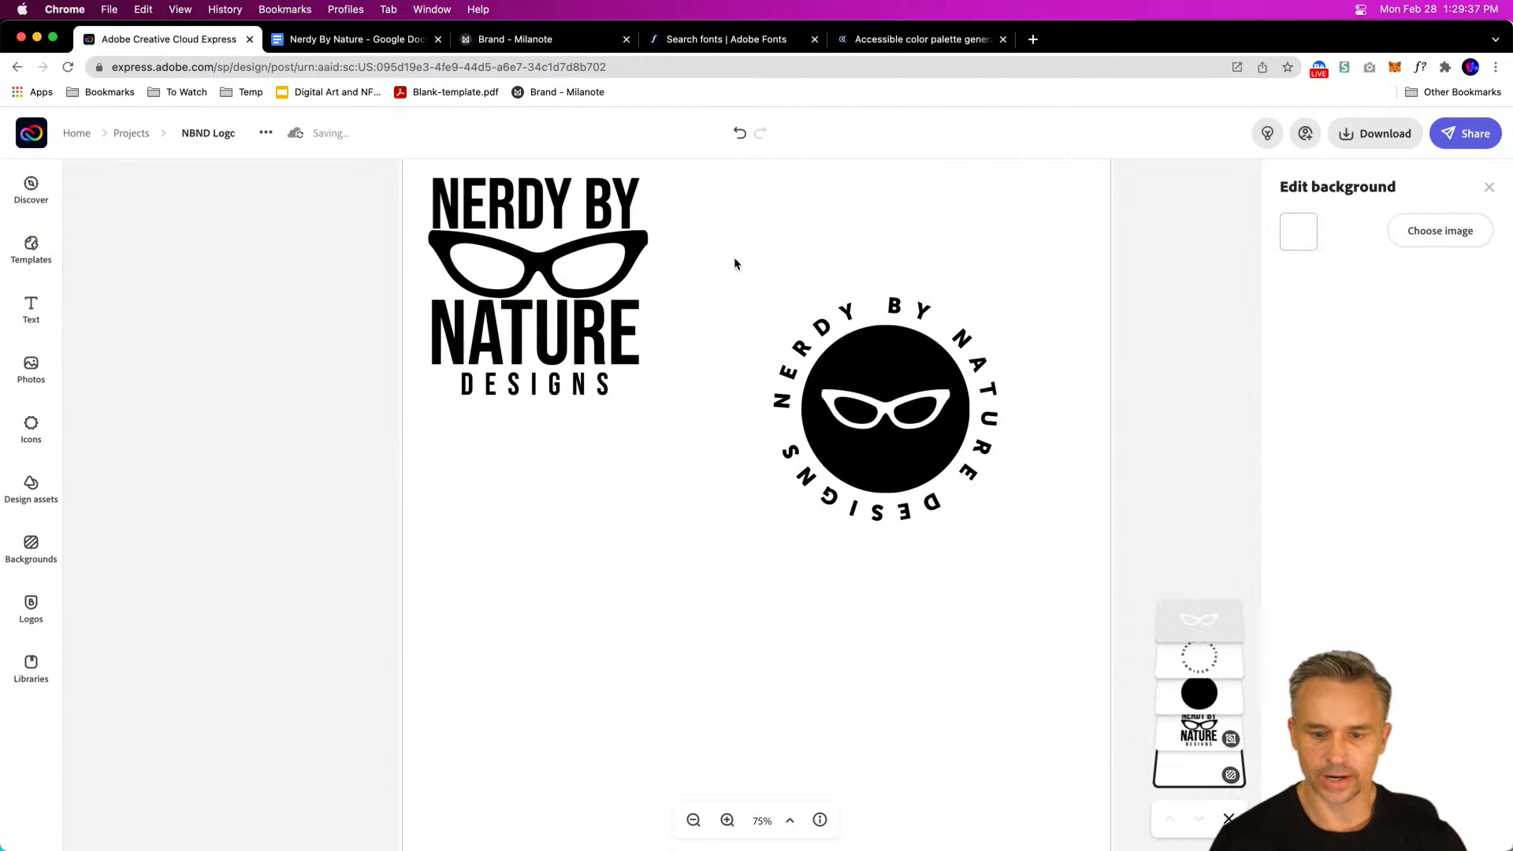
Step: Group the white glasses, black circle and circular text into a single badge
click(862, 334)
shift+click(878, 410)
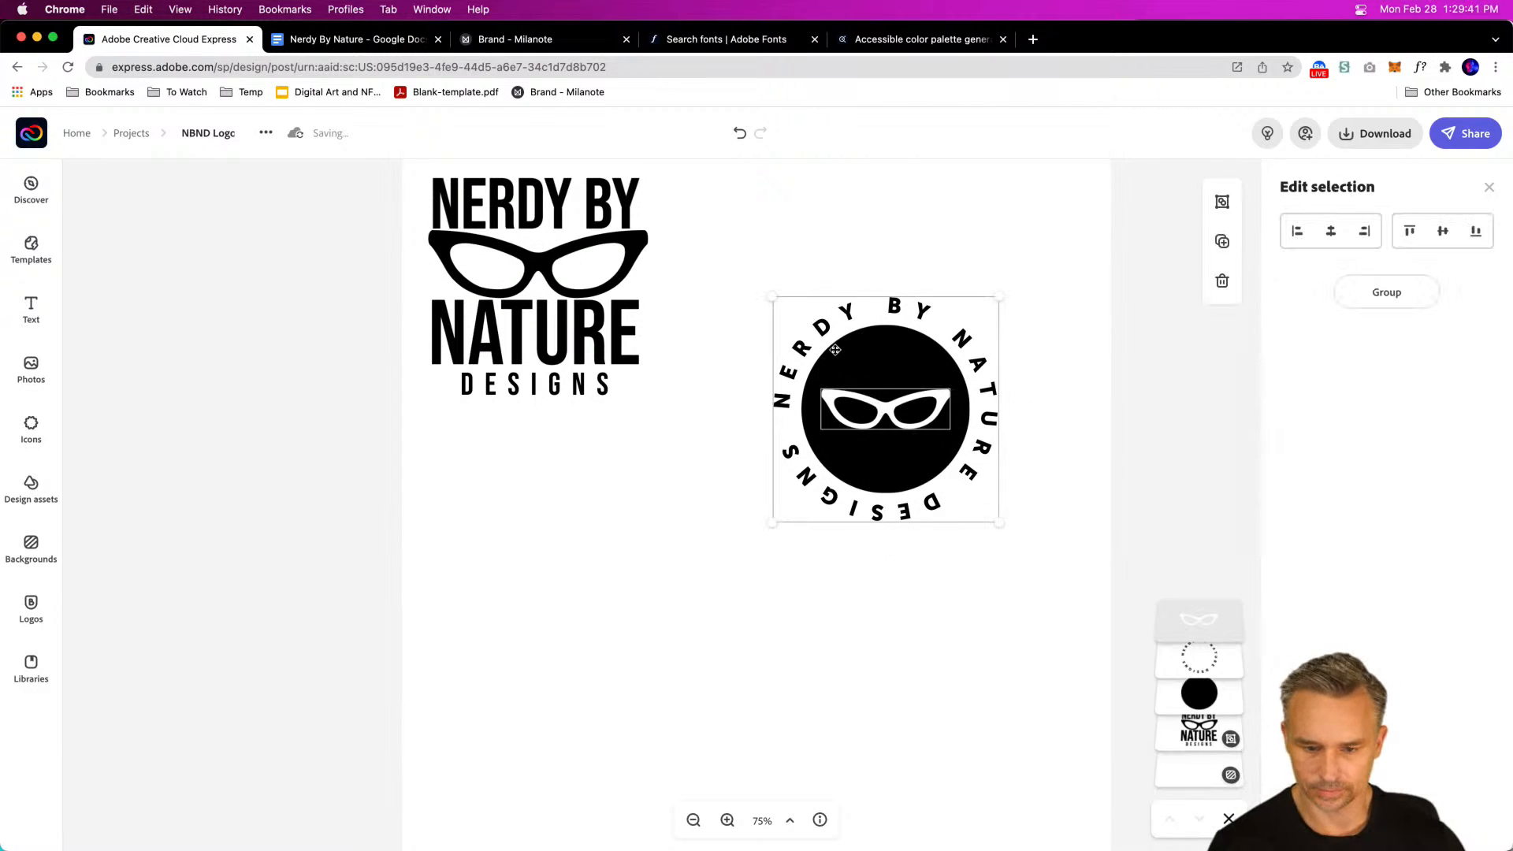
shift+click(821, 335)
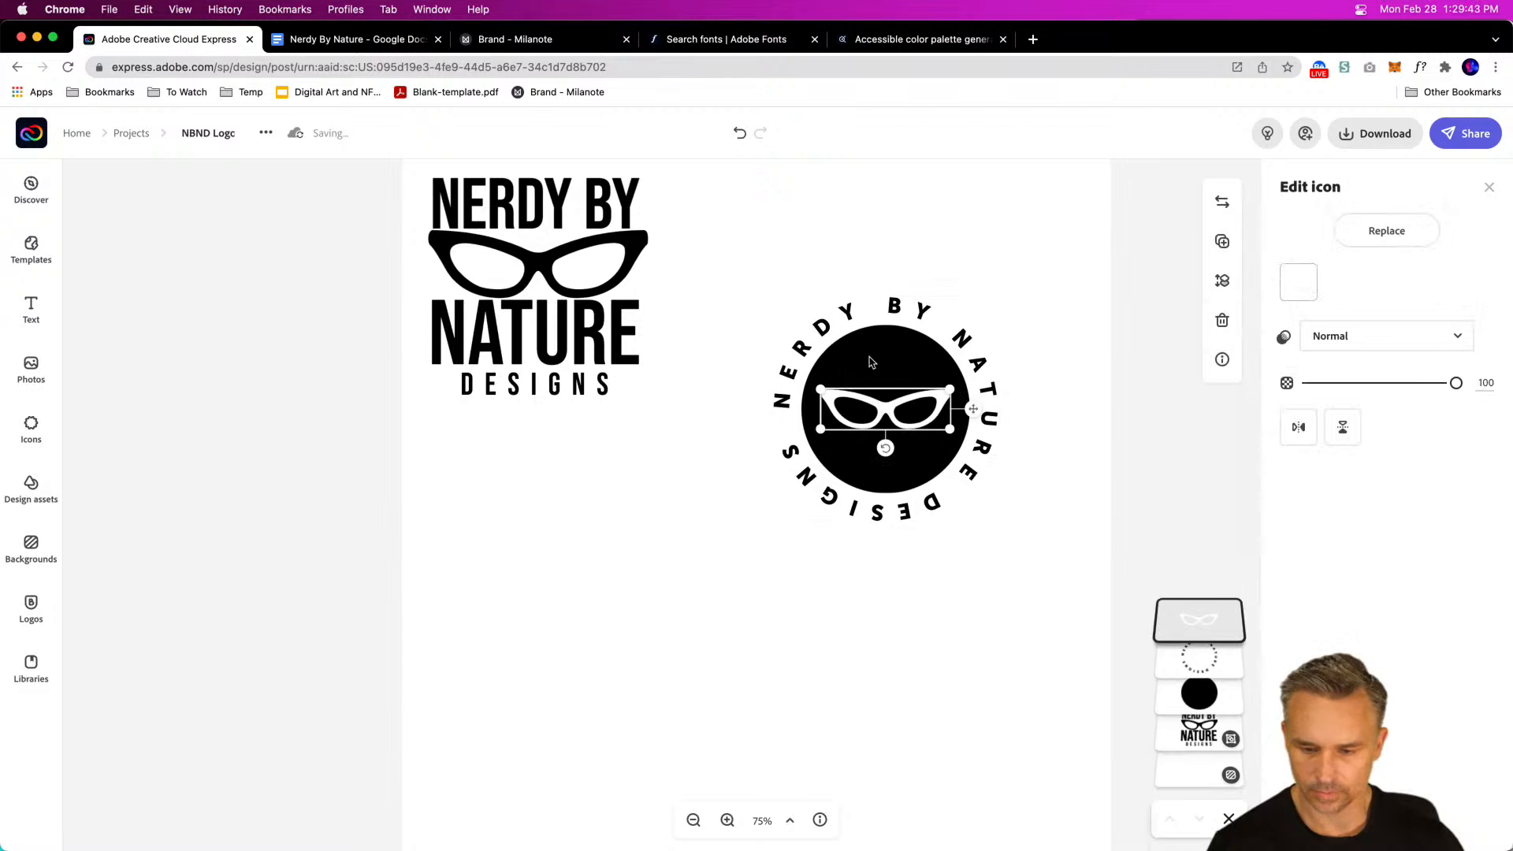
click(1198, 695)
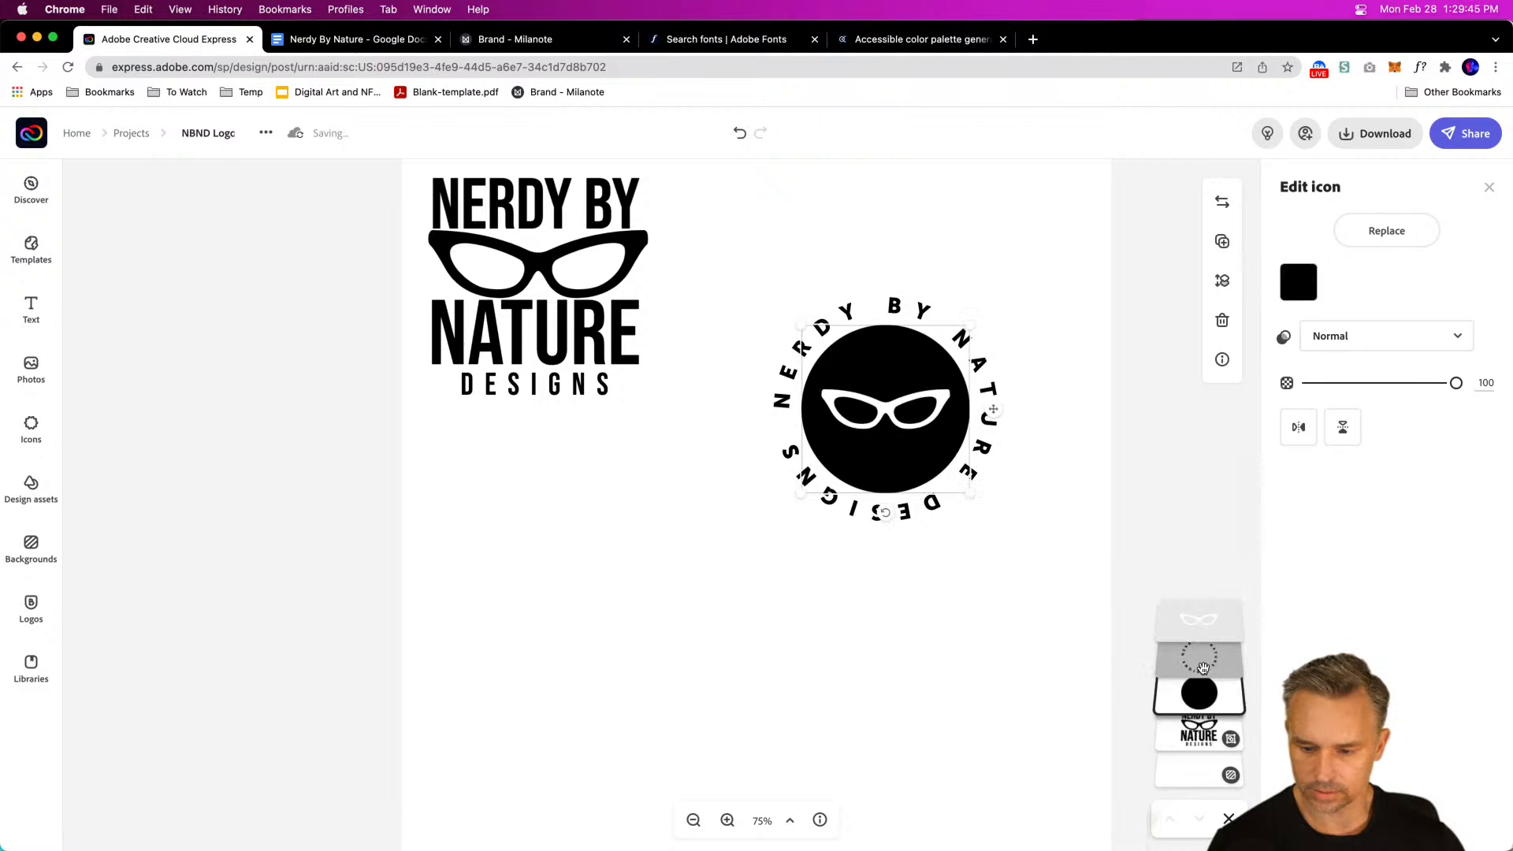
click(1204, 668)
click(1199, 696)
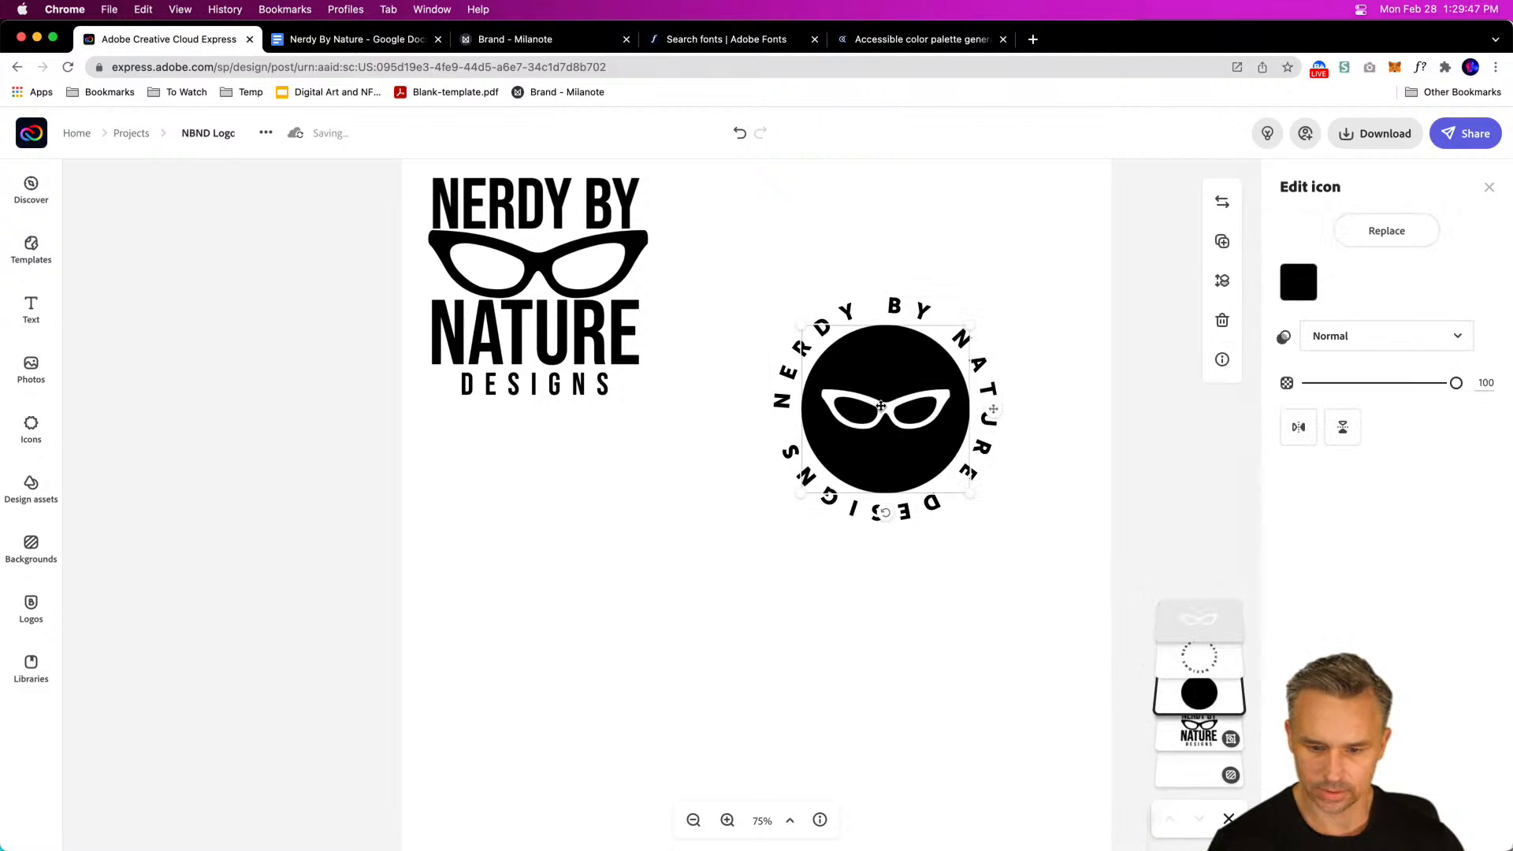
shift+click(882, 406)
shift+click(786, 371)
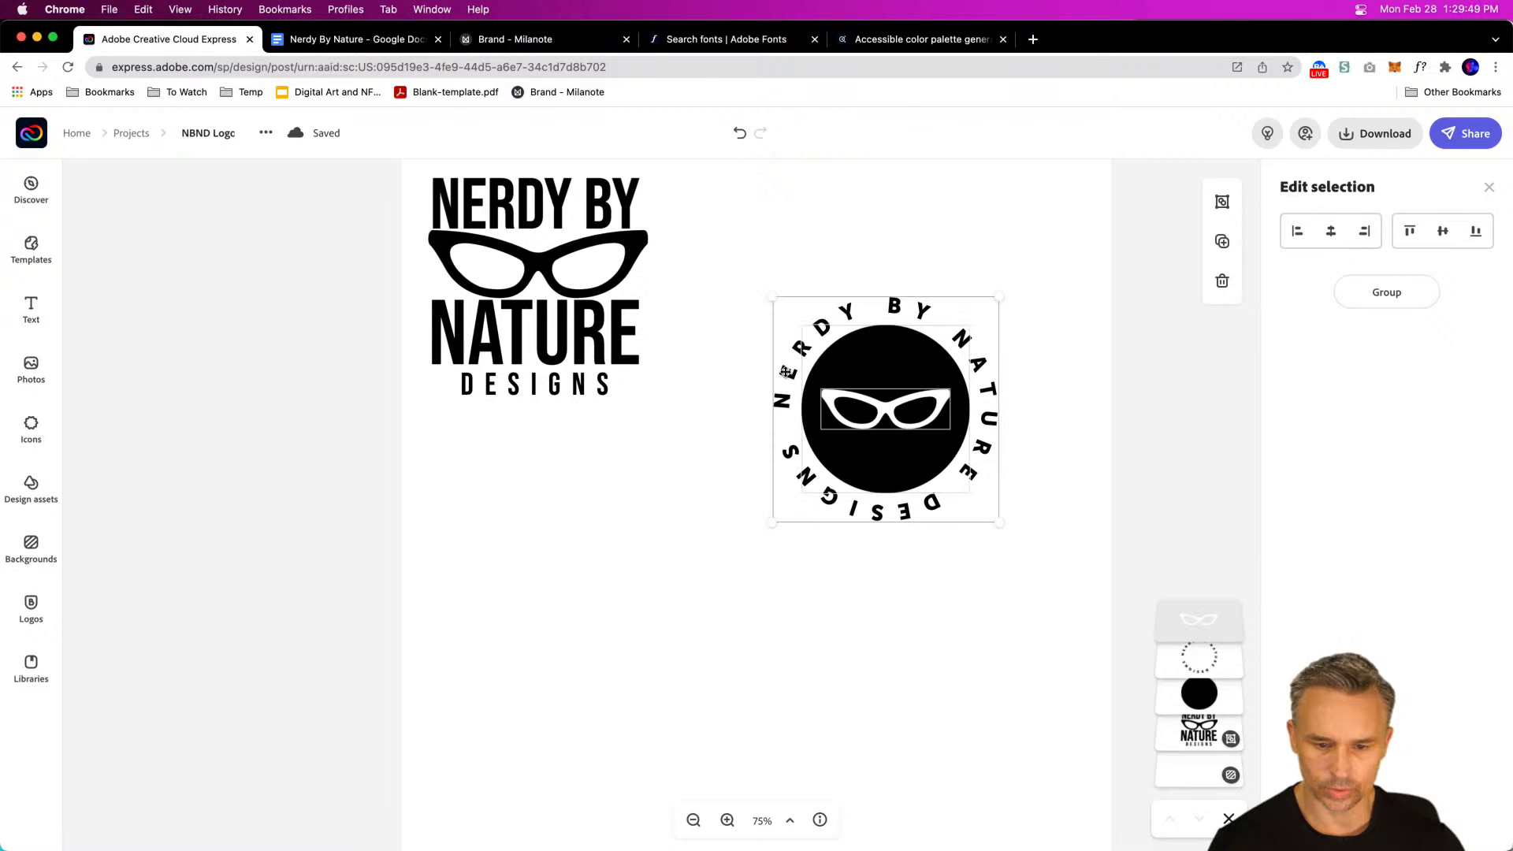
click(1222, 203)
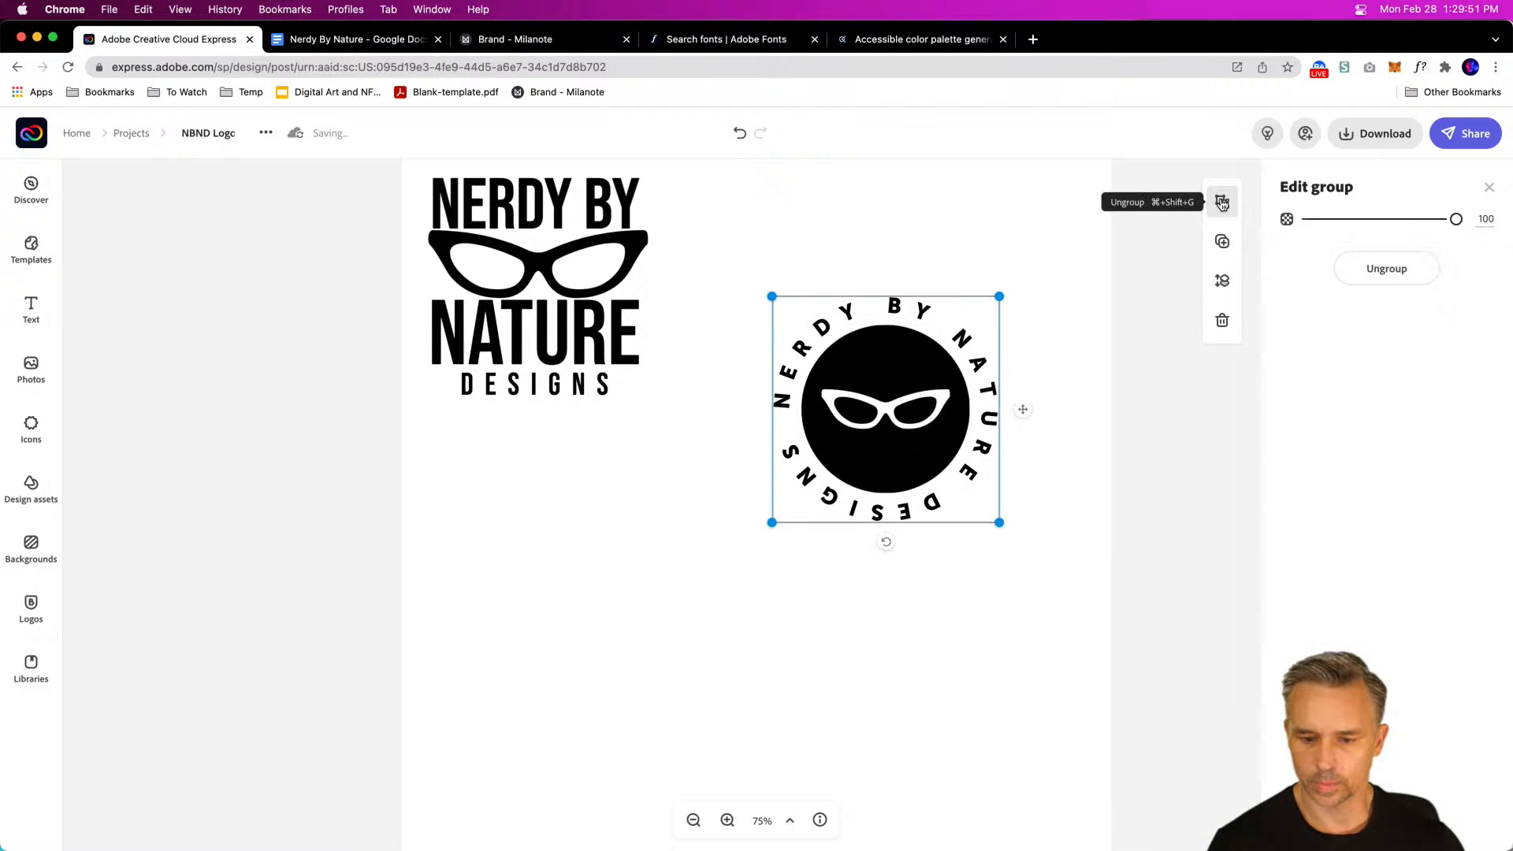
Step: Duplicate the circular badge below the stacked logo and set the letter spacing of the copy's text to 18
key(super+d)
drag(893, 349, 584, 541)
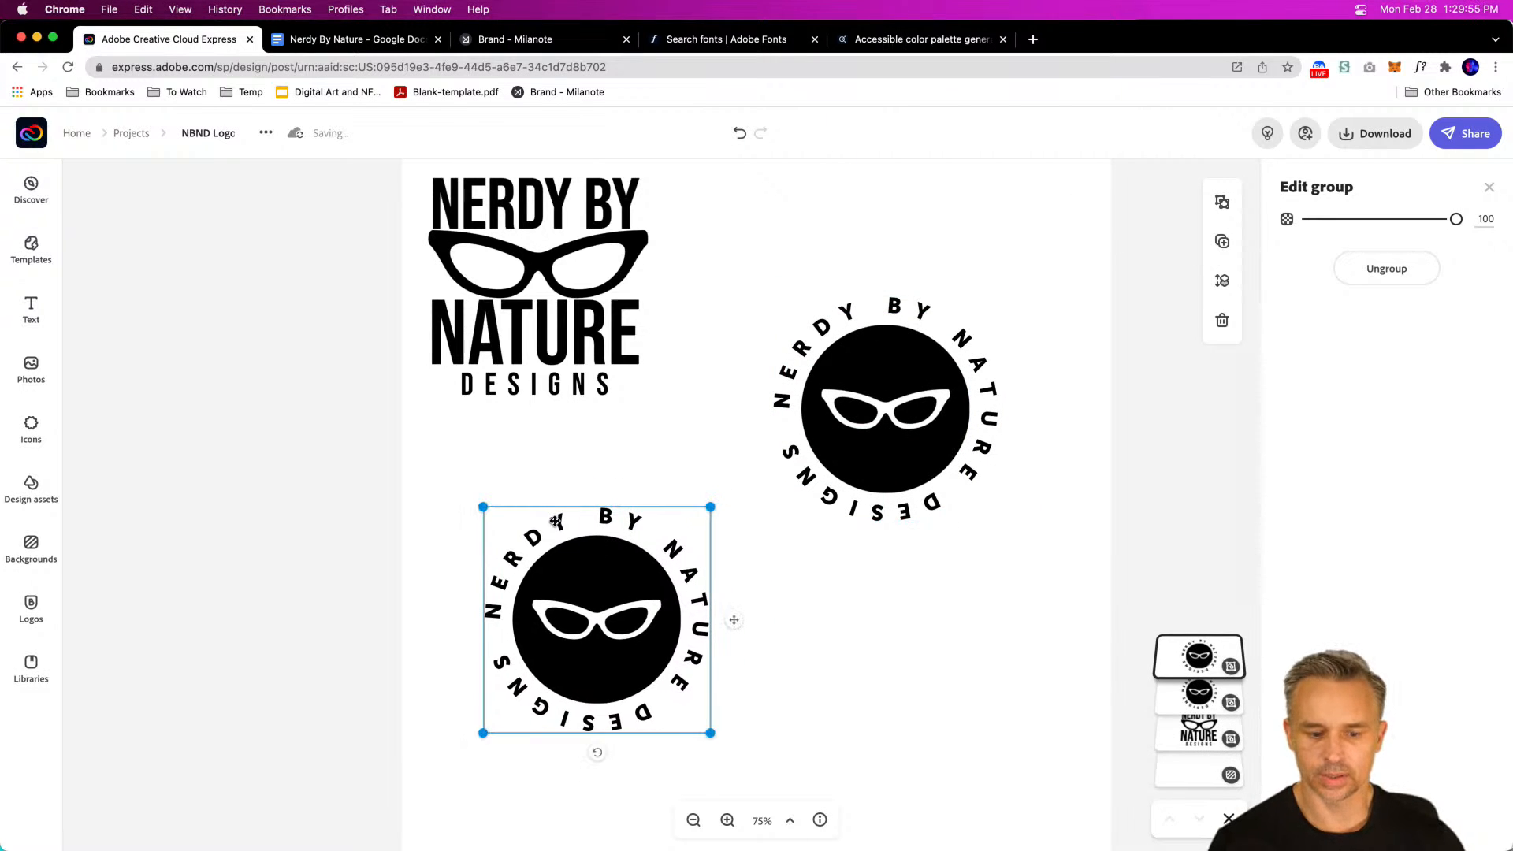
double_click(556, 520)
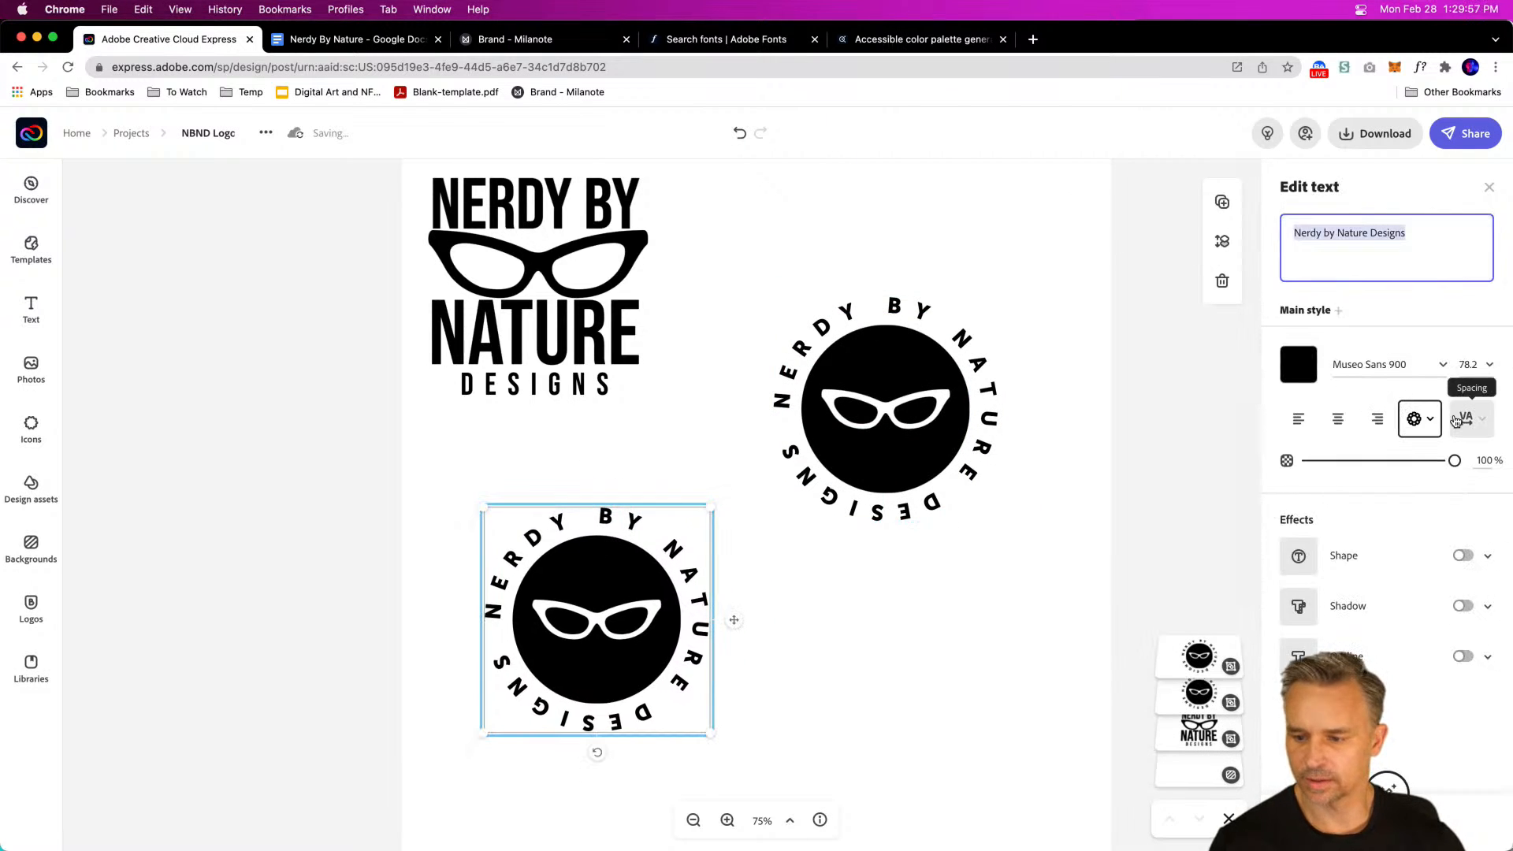
click(1468, 419)
mouse_move(1330, 473)
mouse_down()
mouse_move(1230, 476)
mouse_move(1323, 471)
mouse_up()
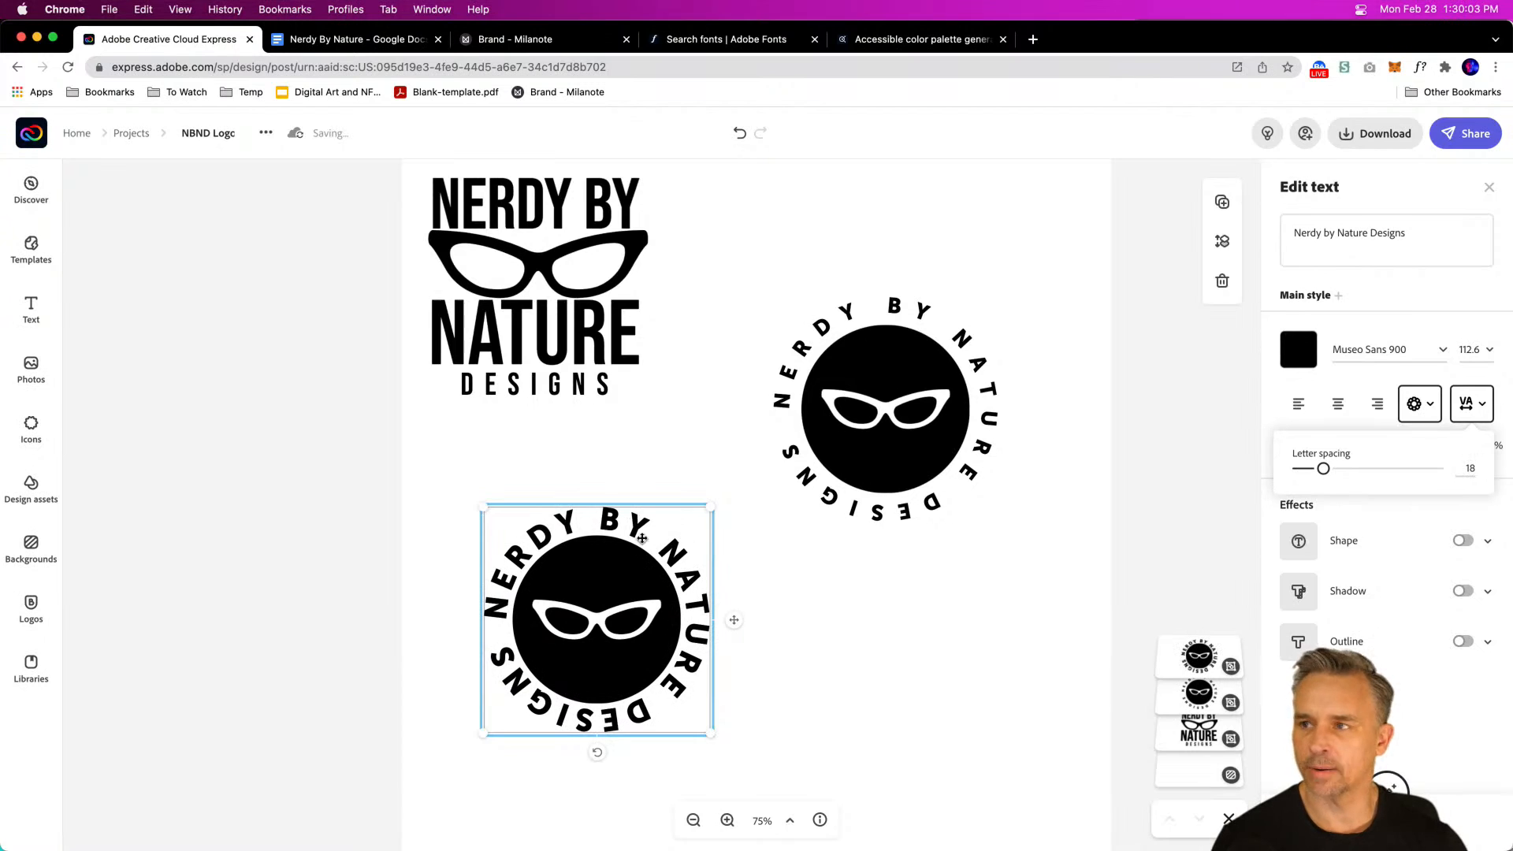
click(443, 535)
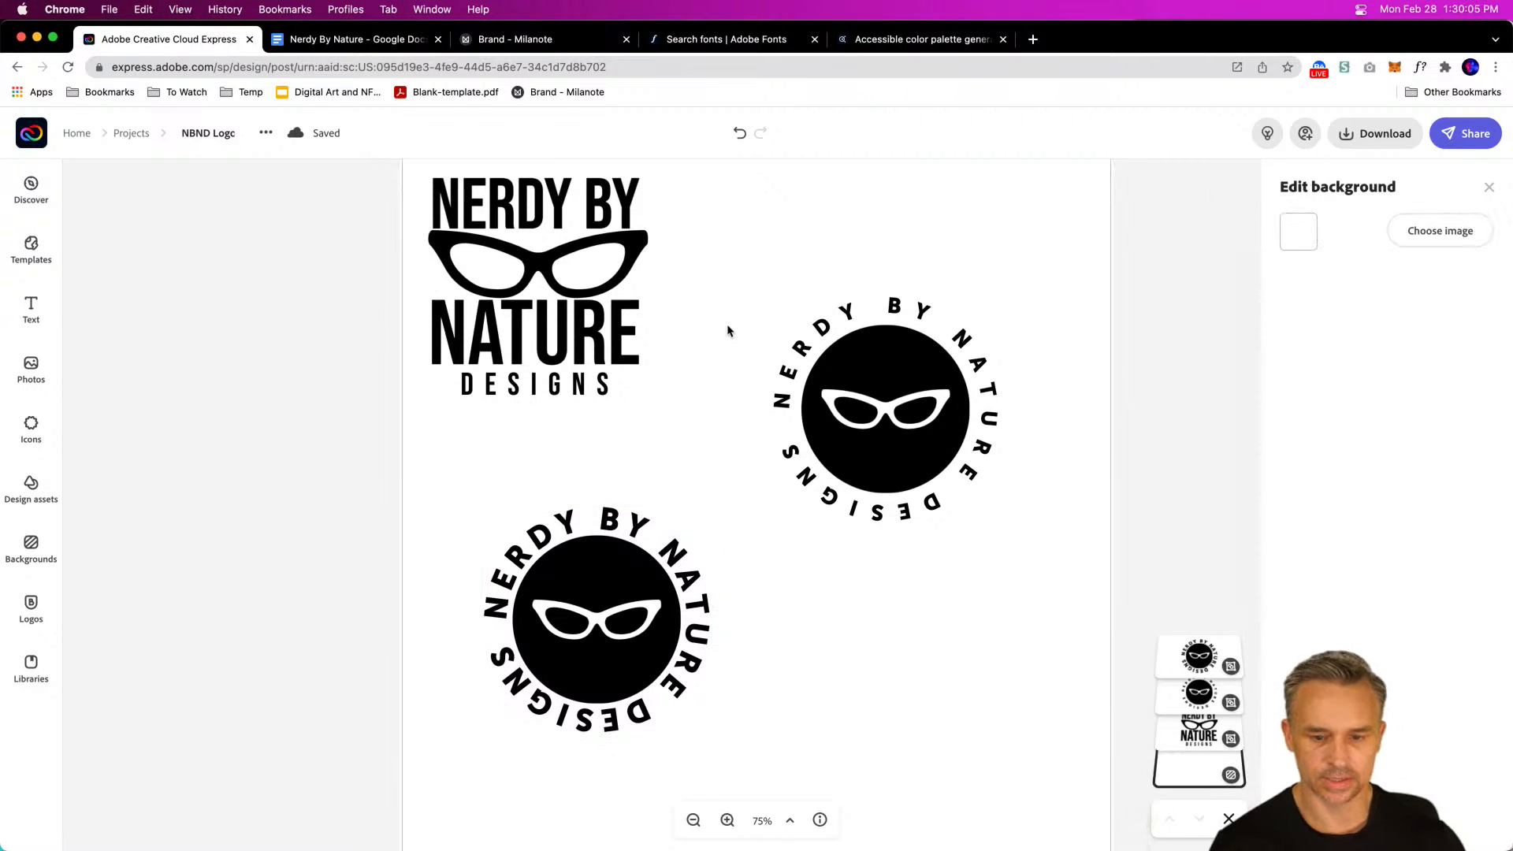
Step: Align the tightly spaced badge beneath the wide-spaced one and move the wide-spaced badge up to separate them
click(580, 535)
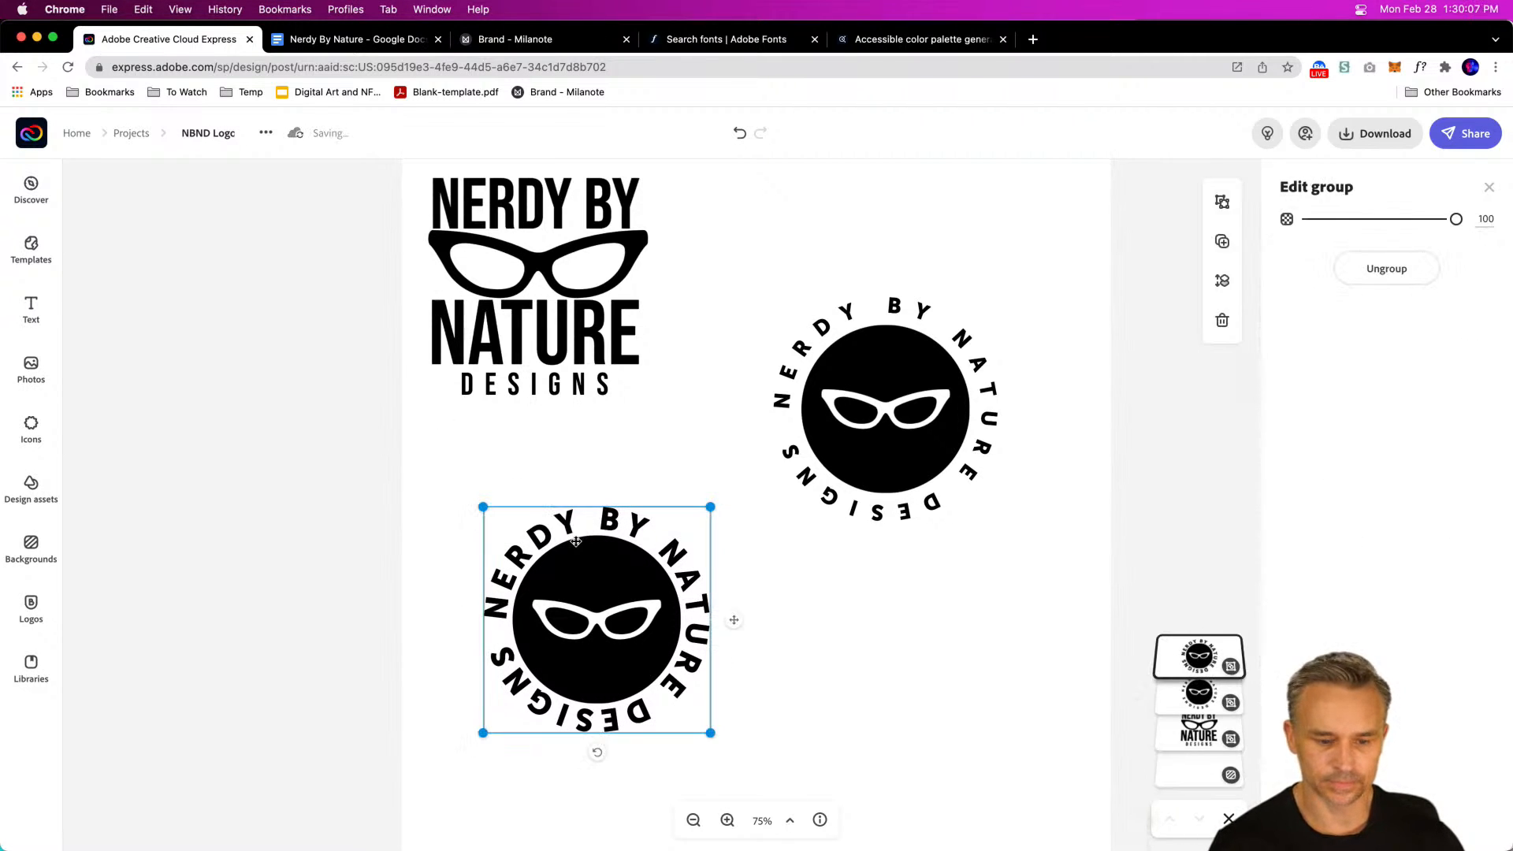
drag(546, 606, 836, 620)
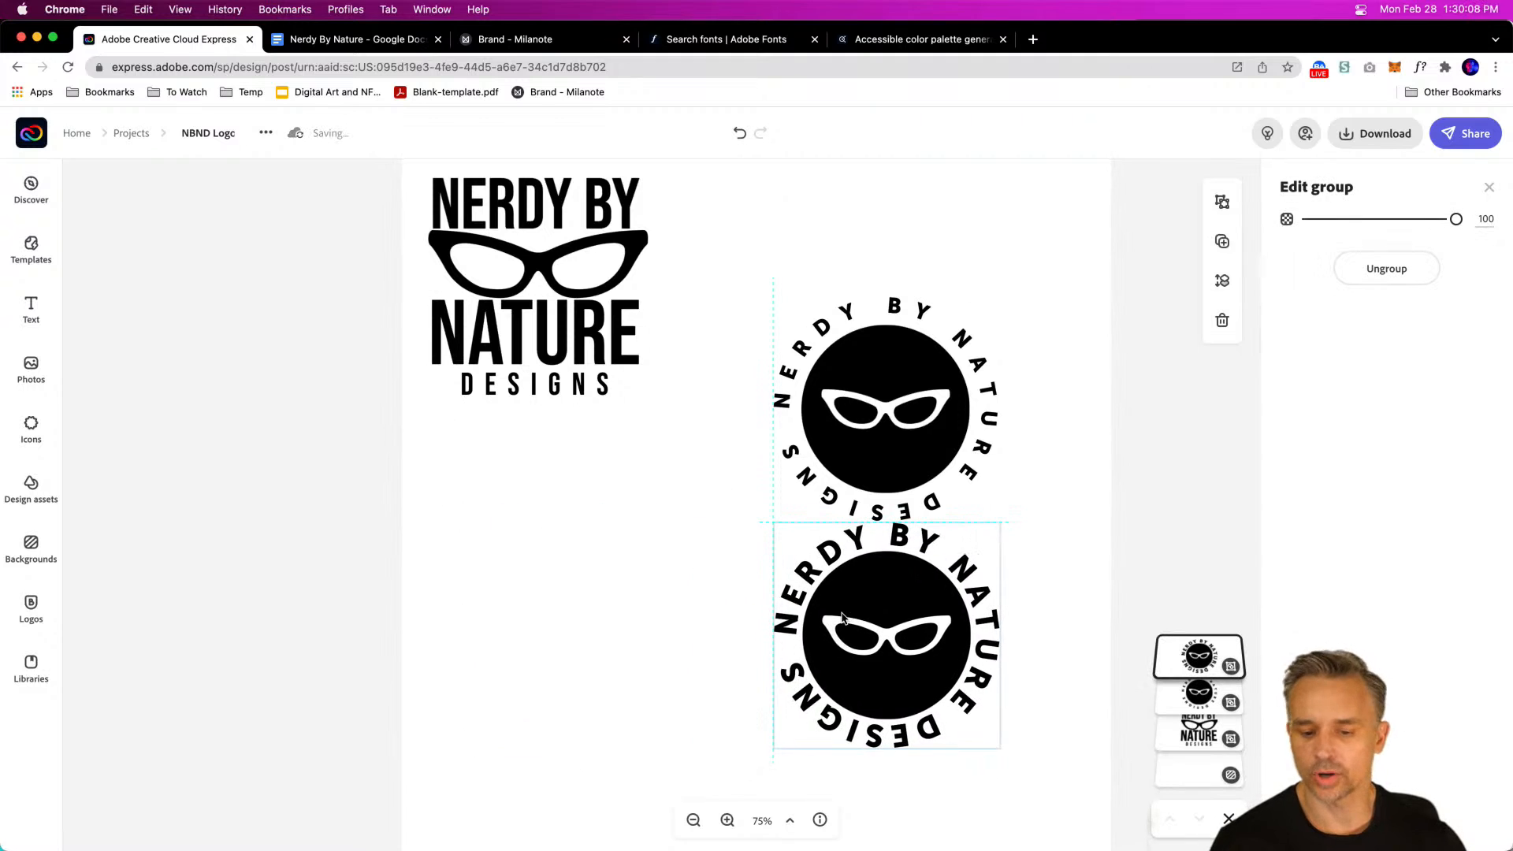
click(875, 355)
drag(875, 355, 882, 286)
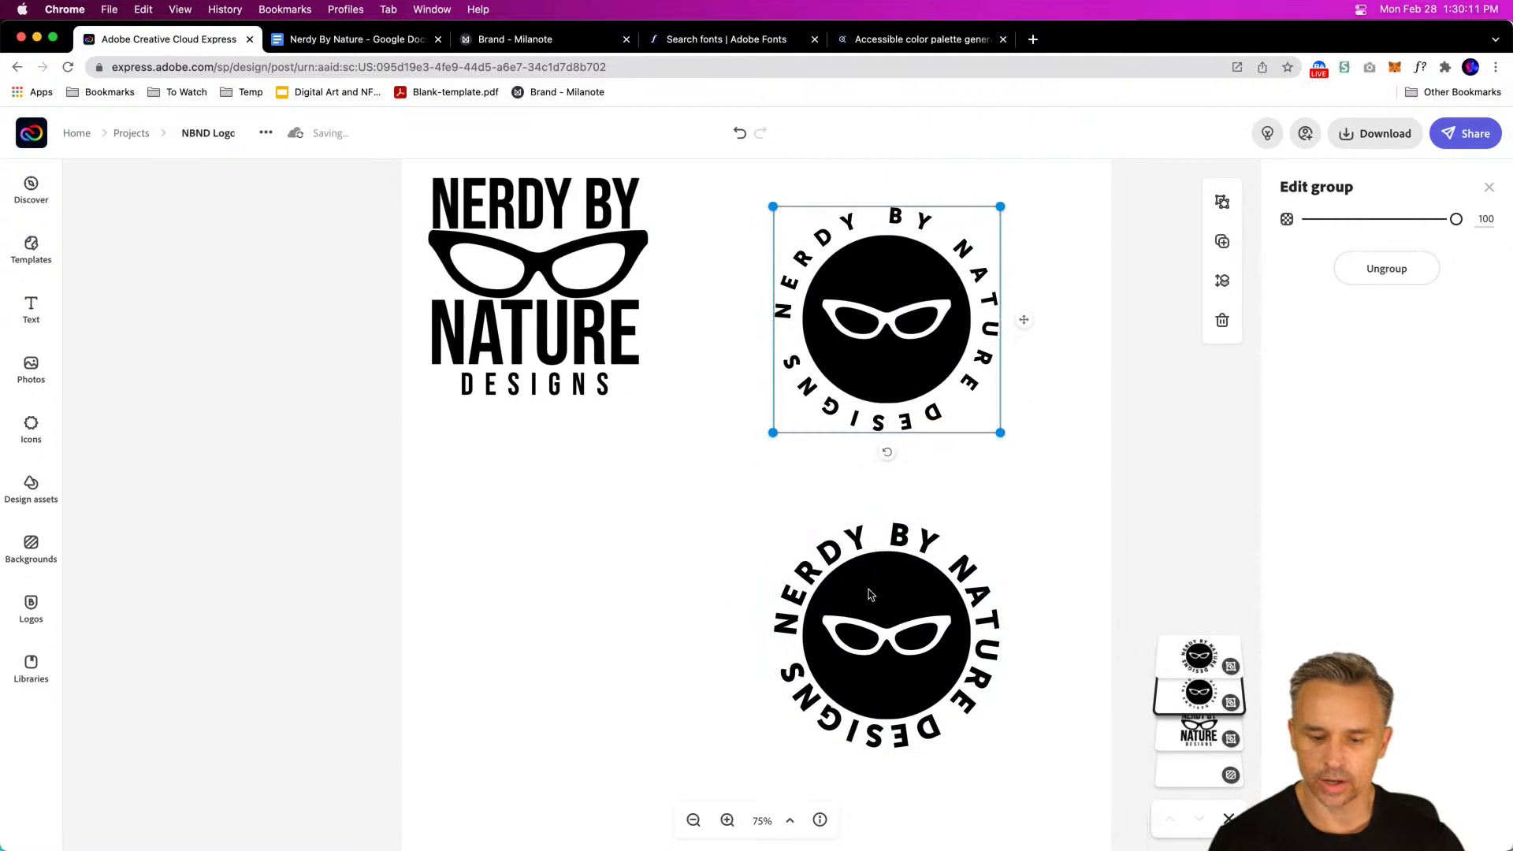
Step: Scale the tightly spaced badge down to about half its size and center it under the large badge
click(872, 598)
drag(773, 523, 881, 631)
drag(947, 674, 888, 547)
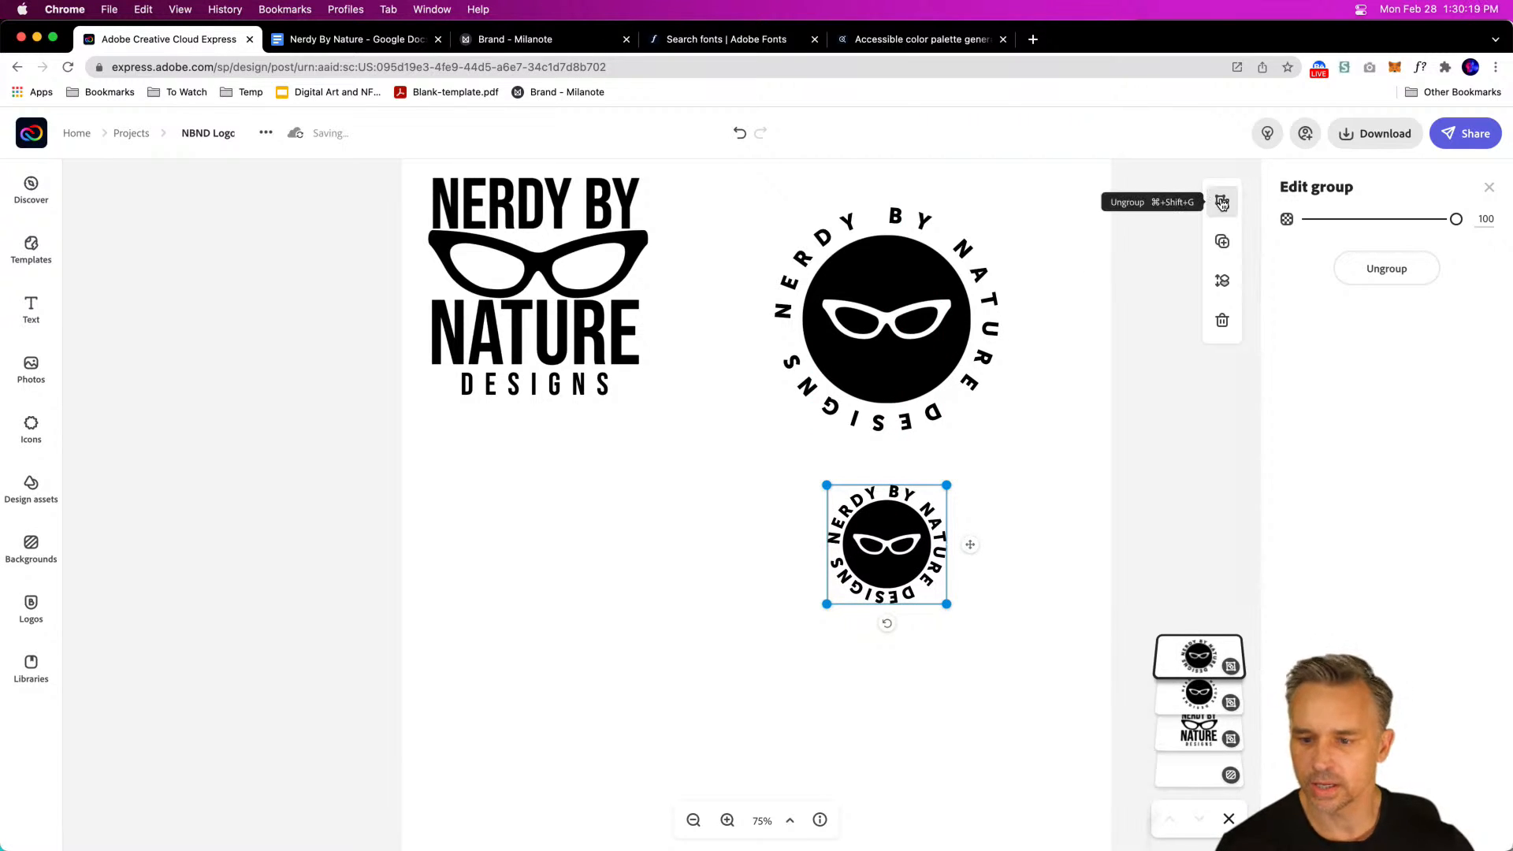
Step: Duplicate the small circular badge and place the copy directly beneath it
key(super+equal)
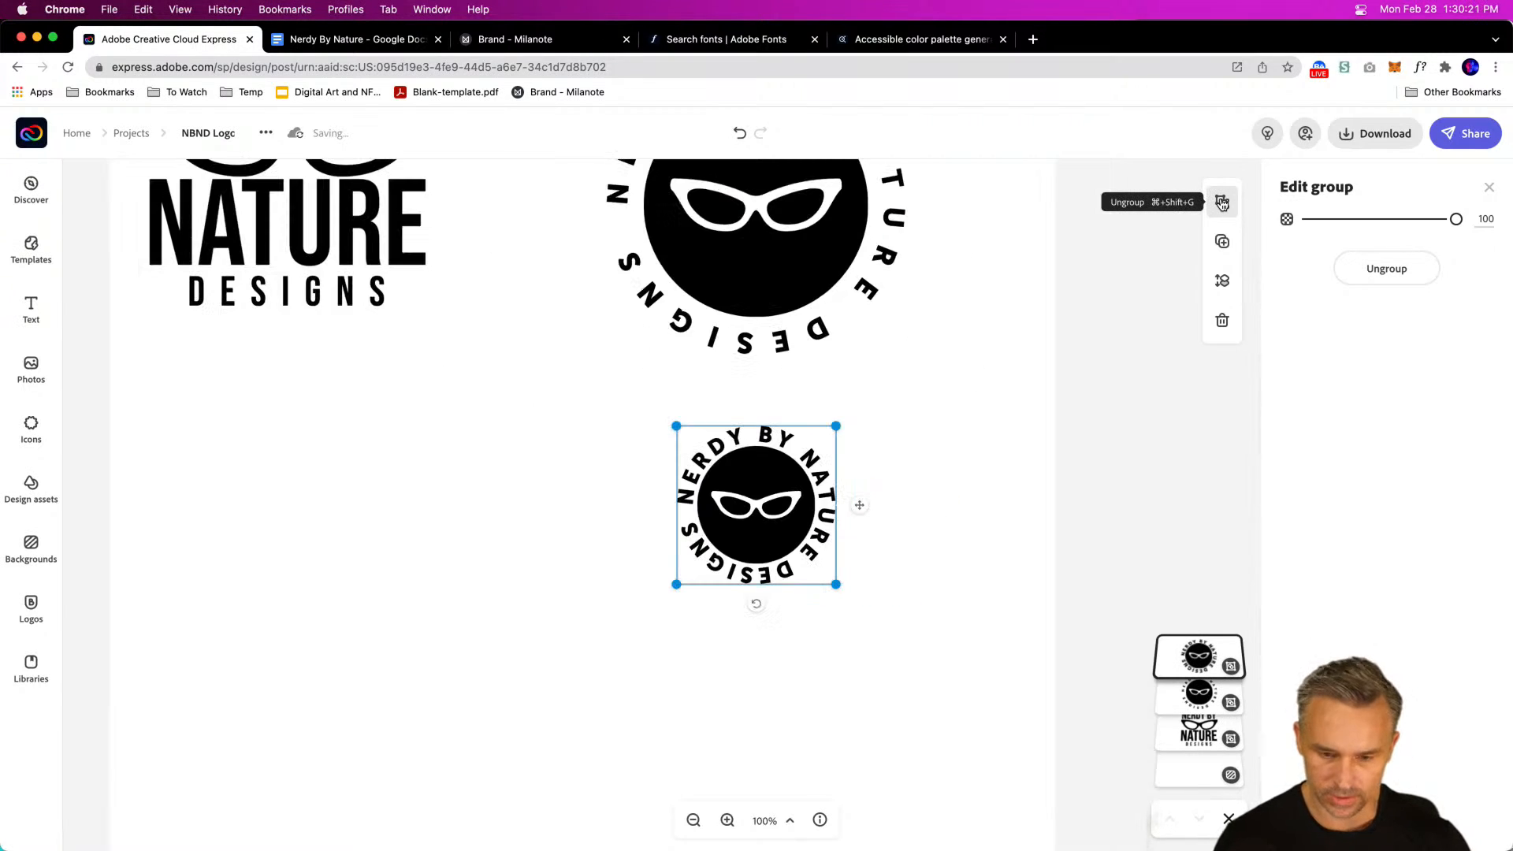
click(1222, 241)
drag(772, 520, 744, 683)
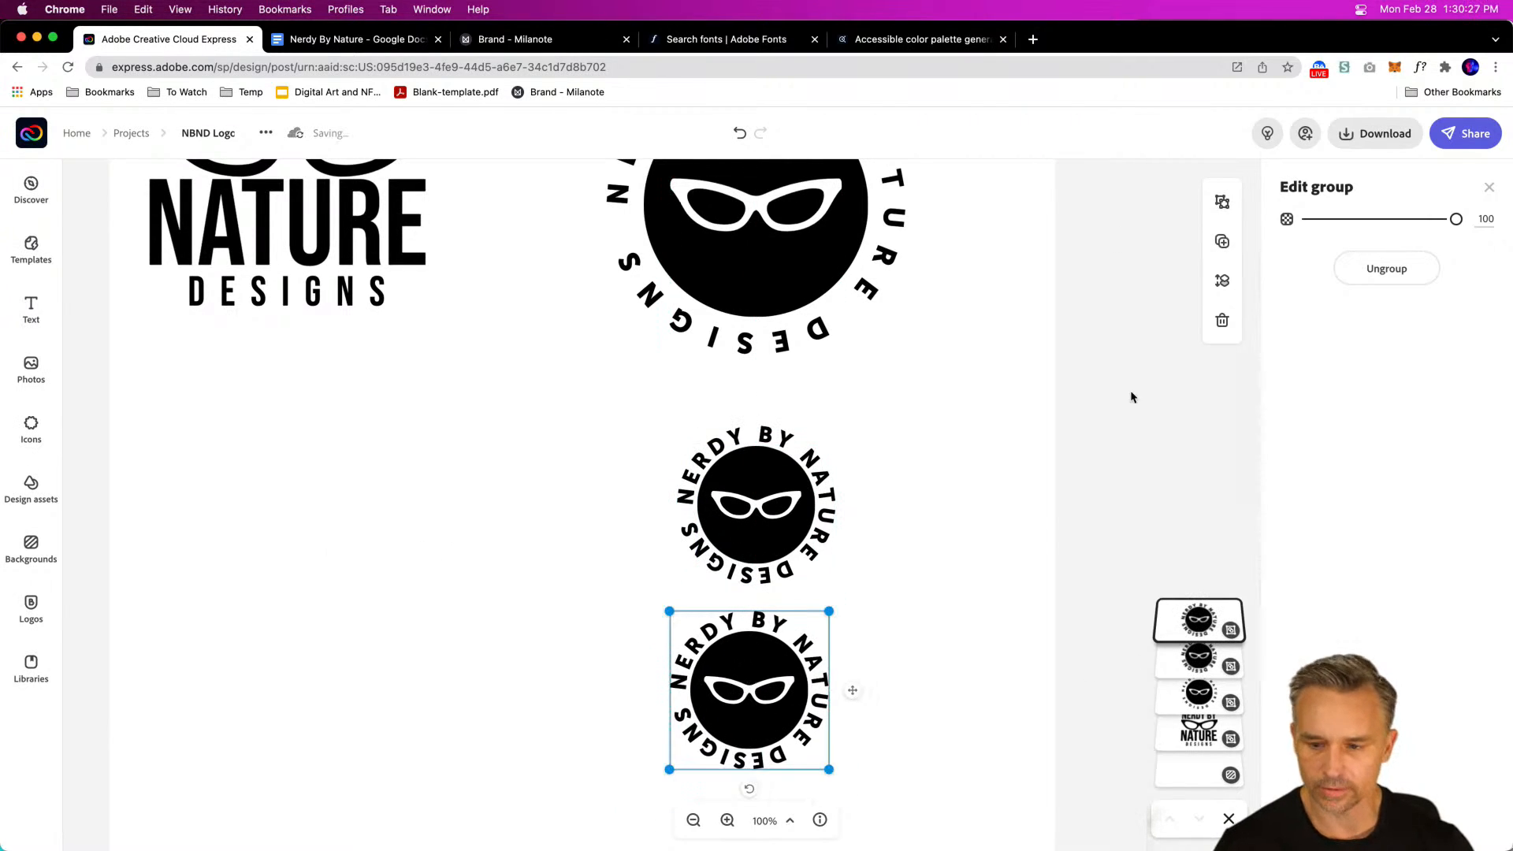
Step: Ungroup the lowest small badge and delete its circular text, keeping only the circle and glasses
click(1223, 203)
click(514, 659)
click(687, 659)
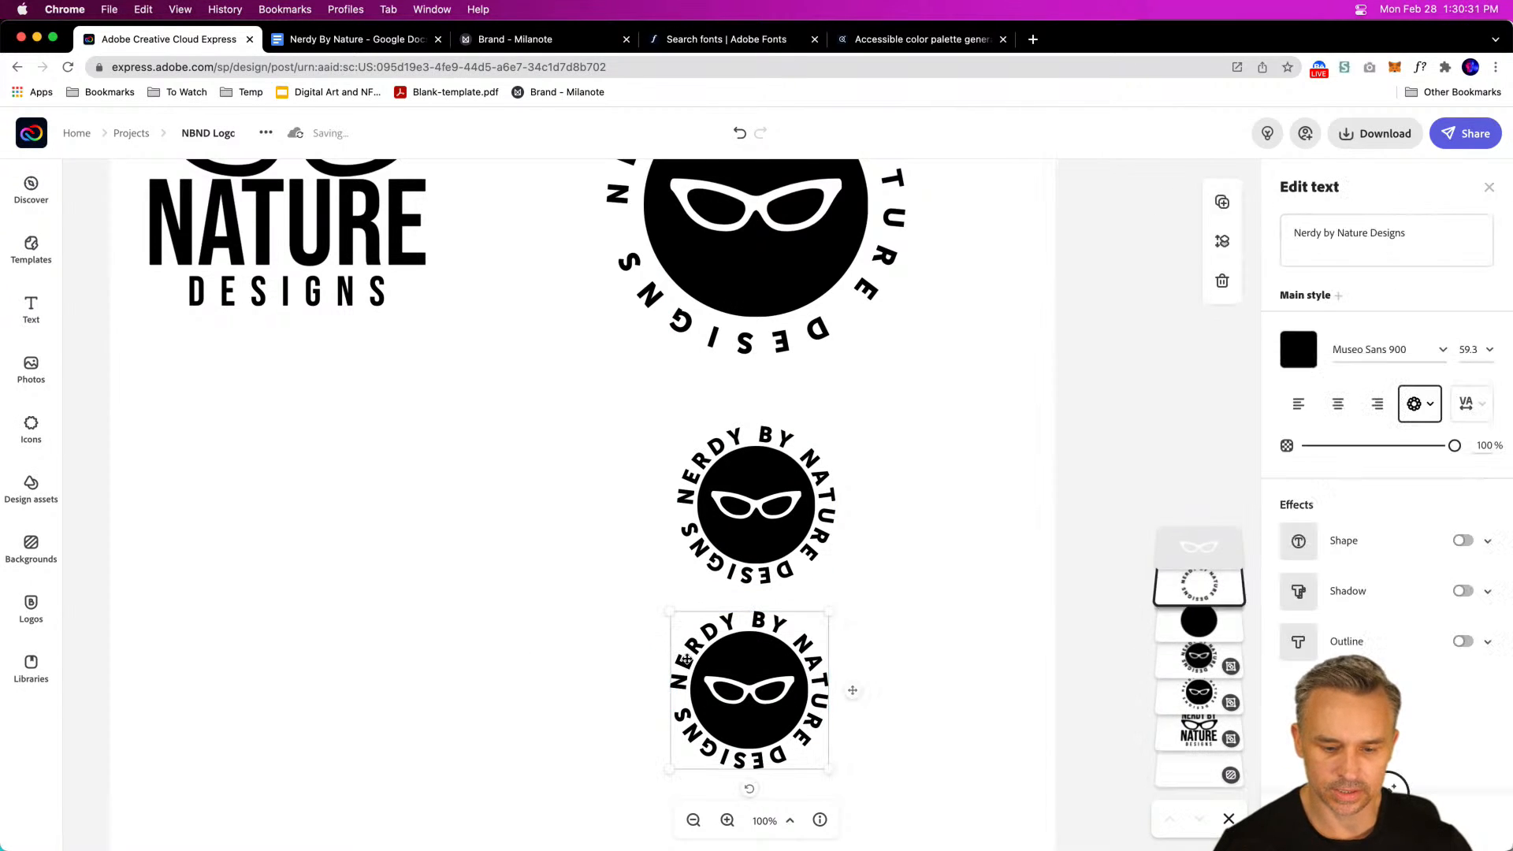
key(BackSpace)
Step: Shrink the black circle of the text-free badge slightly so it fits closely around the glasses
click(719, 692)
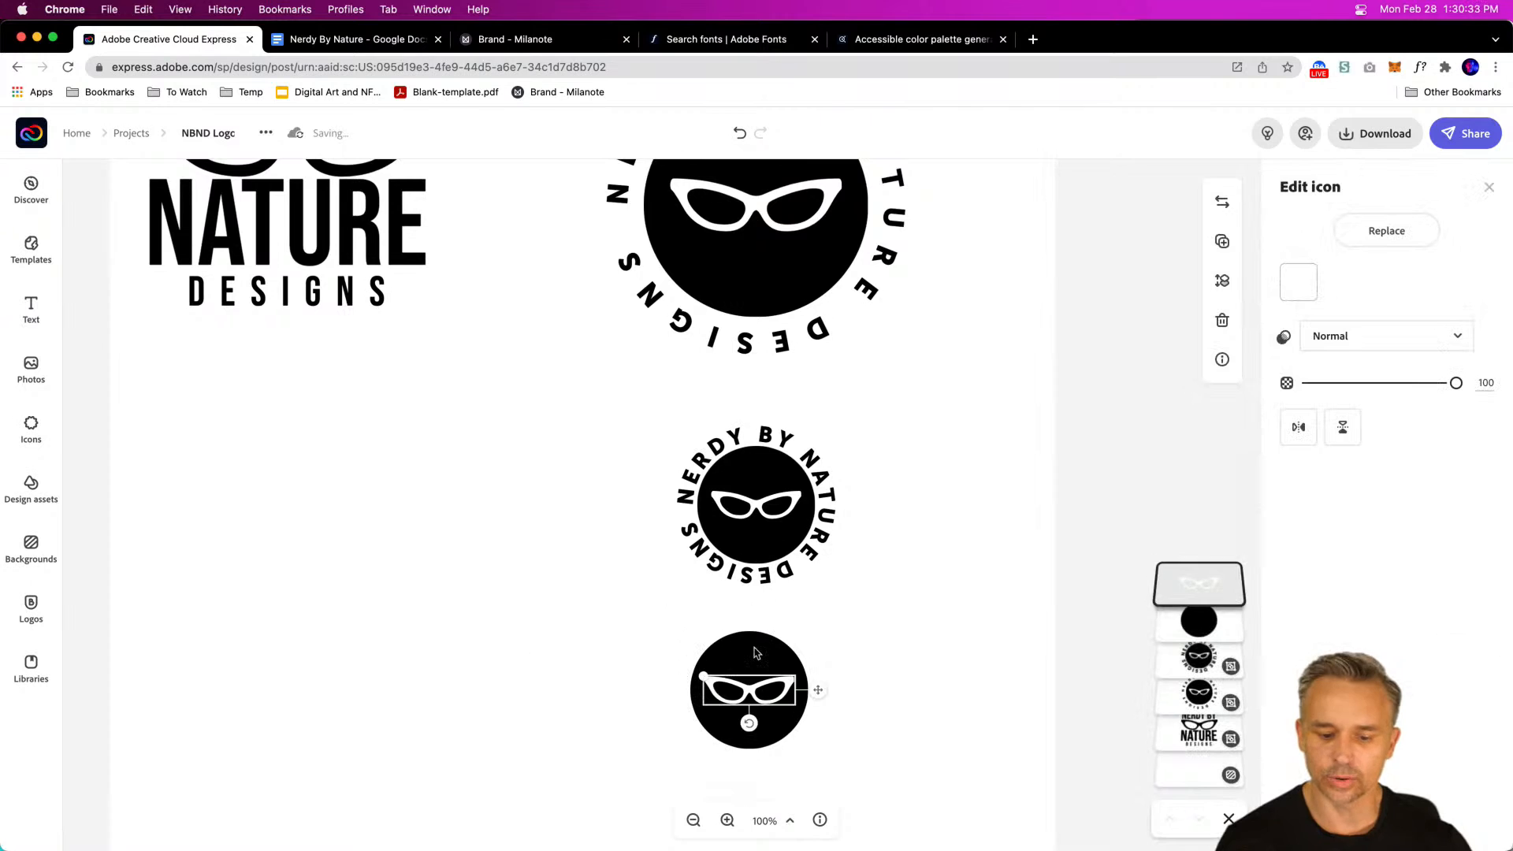
drag(690, 632, 739, 662)
click(640, 646)
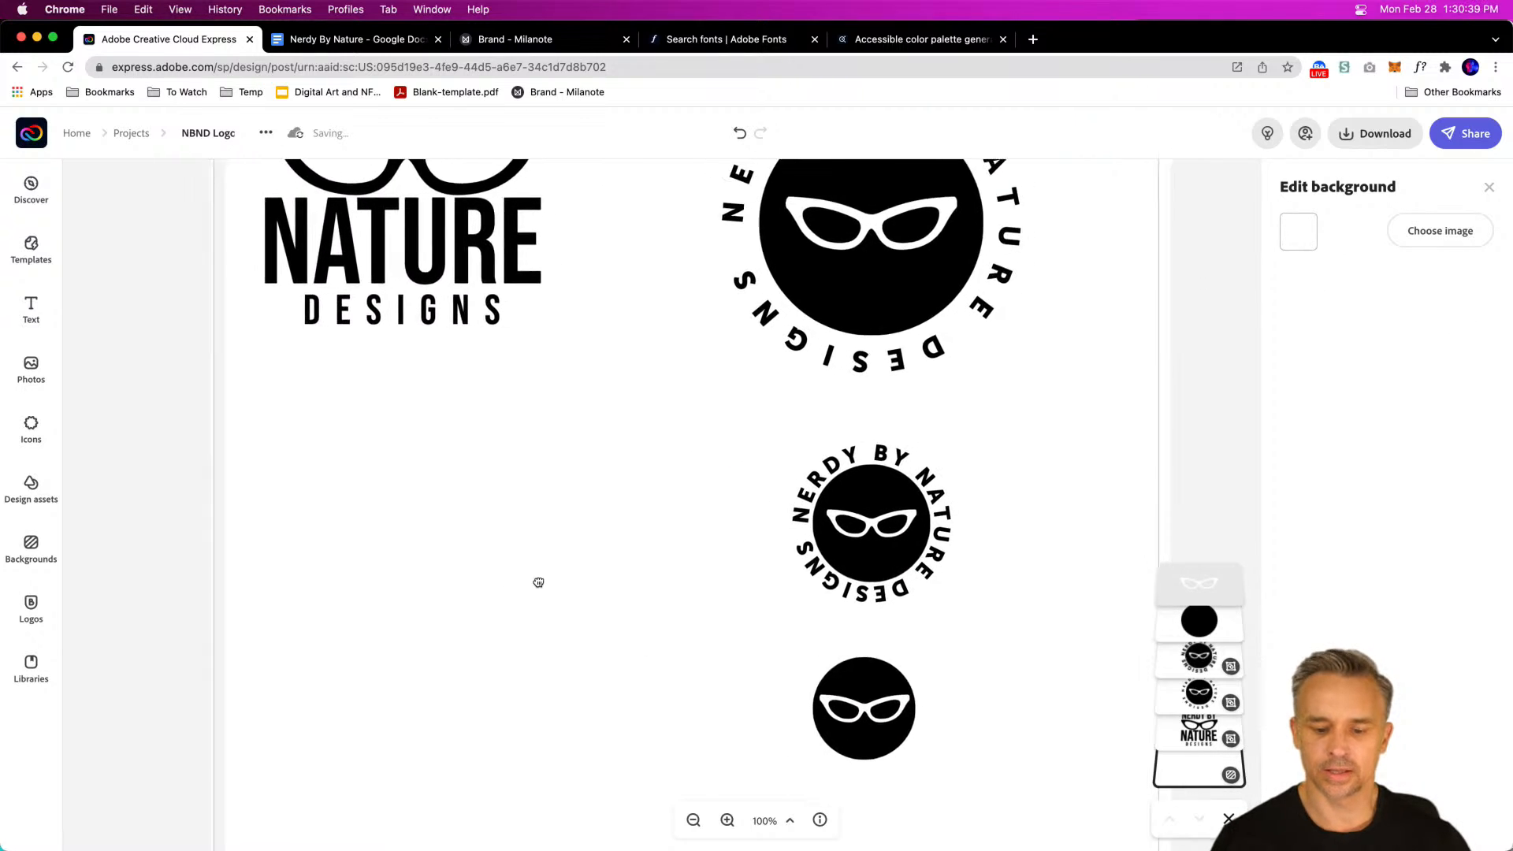
click(33, 307)
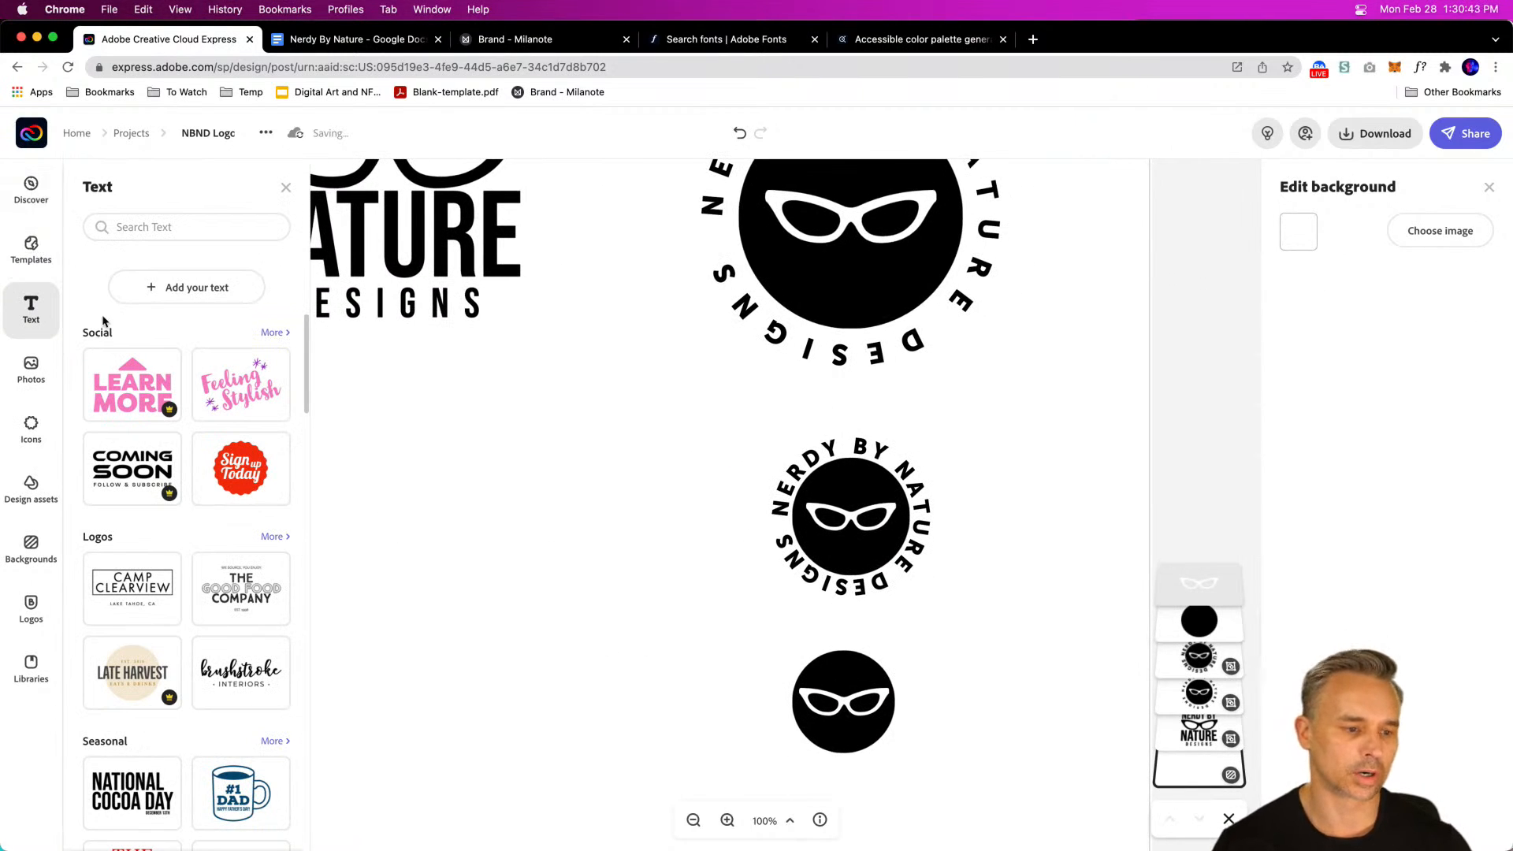
click(286, 189)
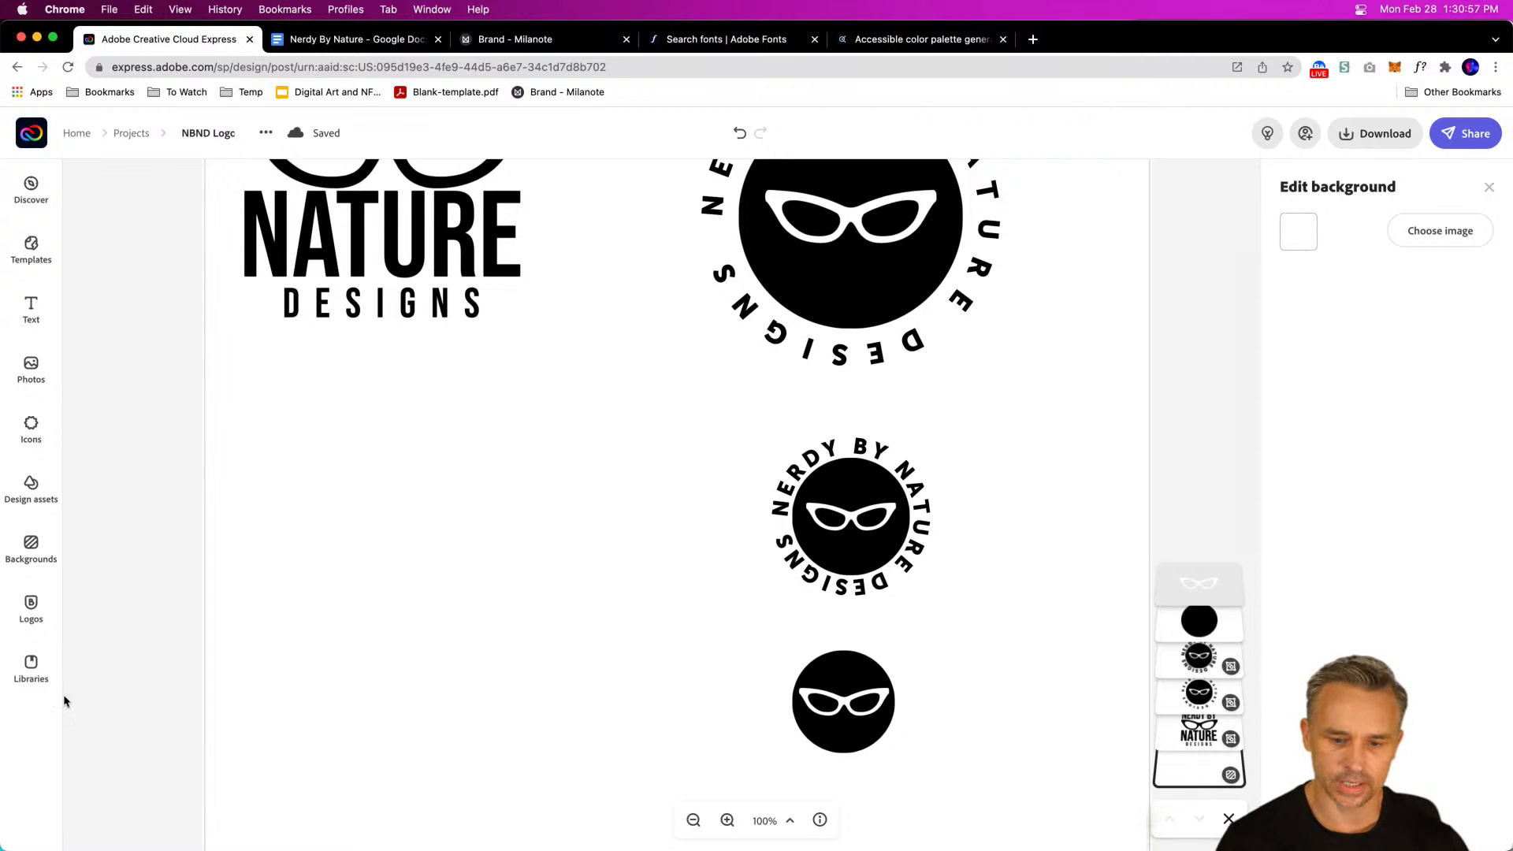
scroll(507, 572, down, 3)
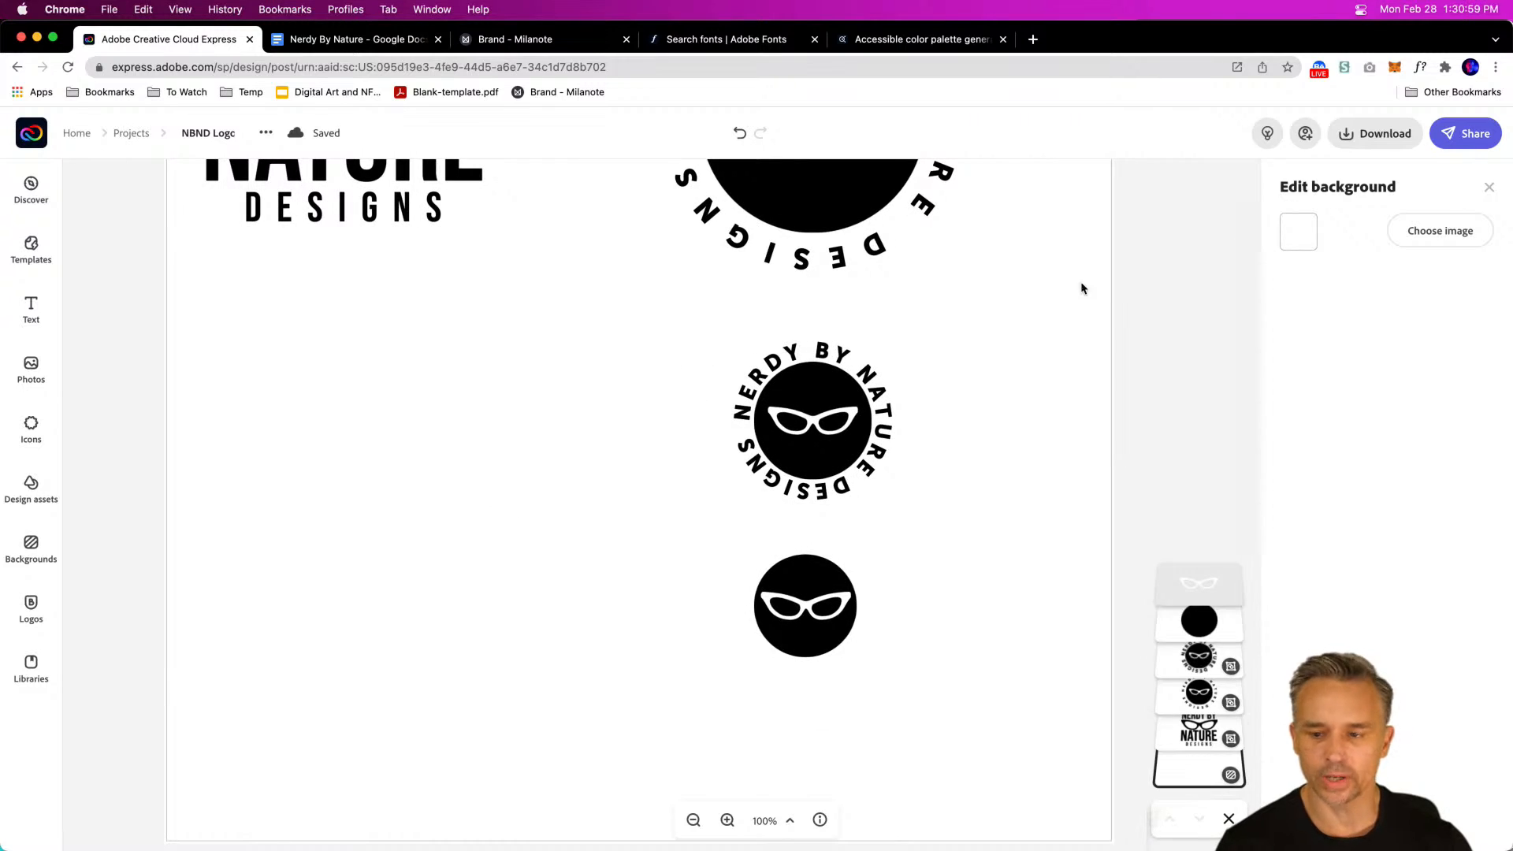
Step: Set the canvas background colour to the cream swatch from the RC palette
click(1299, 231)
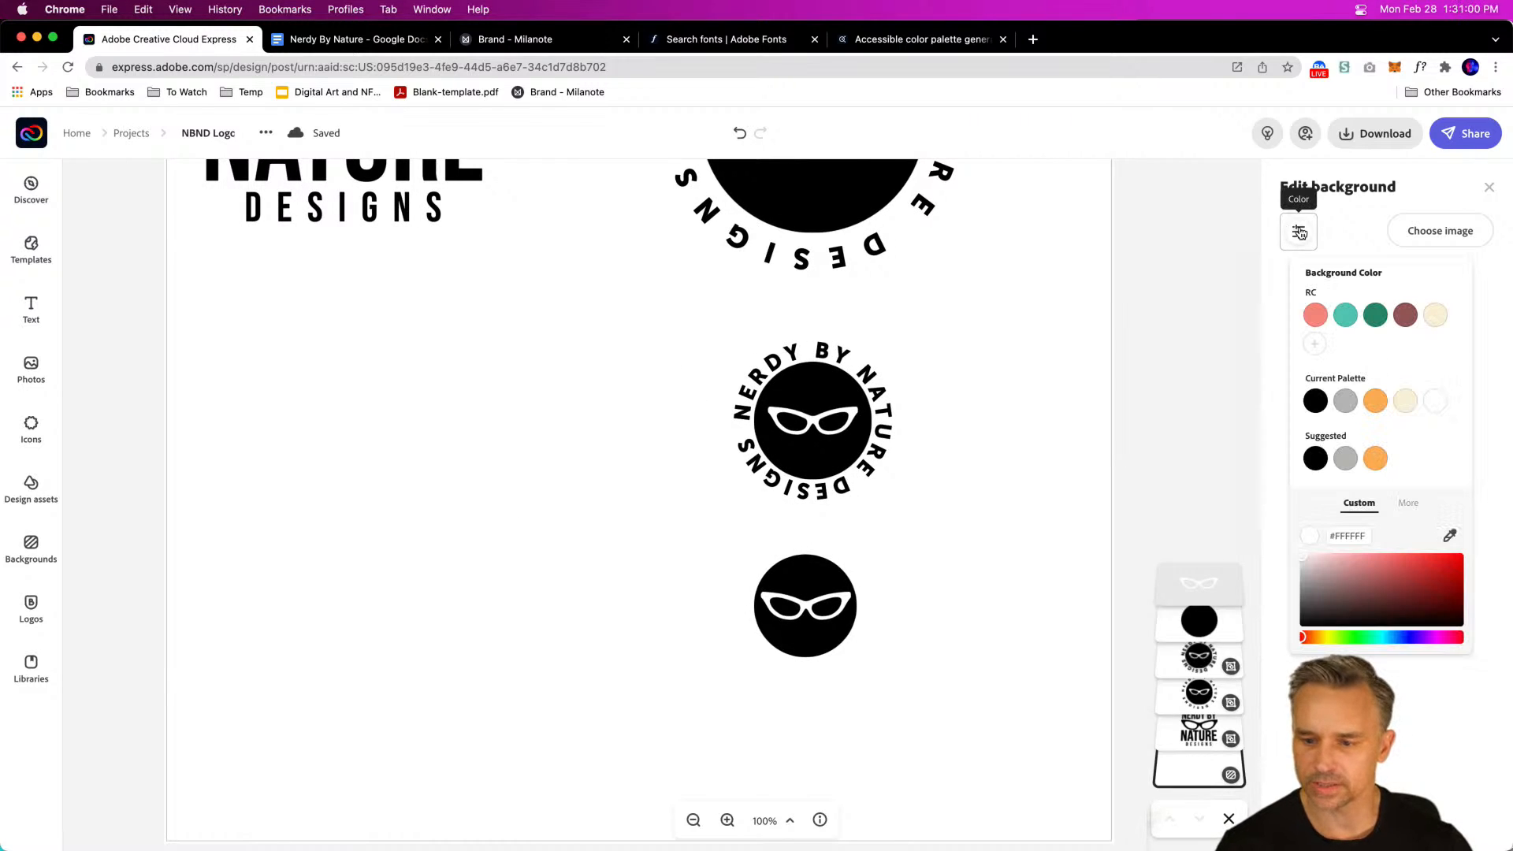
click(1434, 316)
click(651, 409)
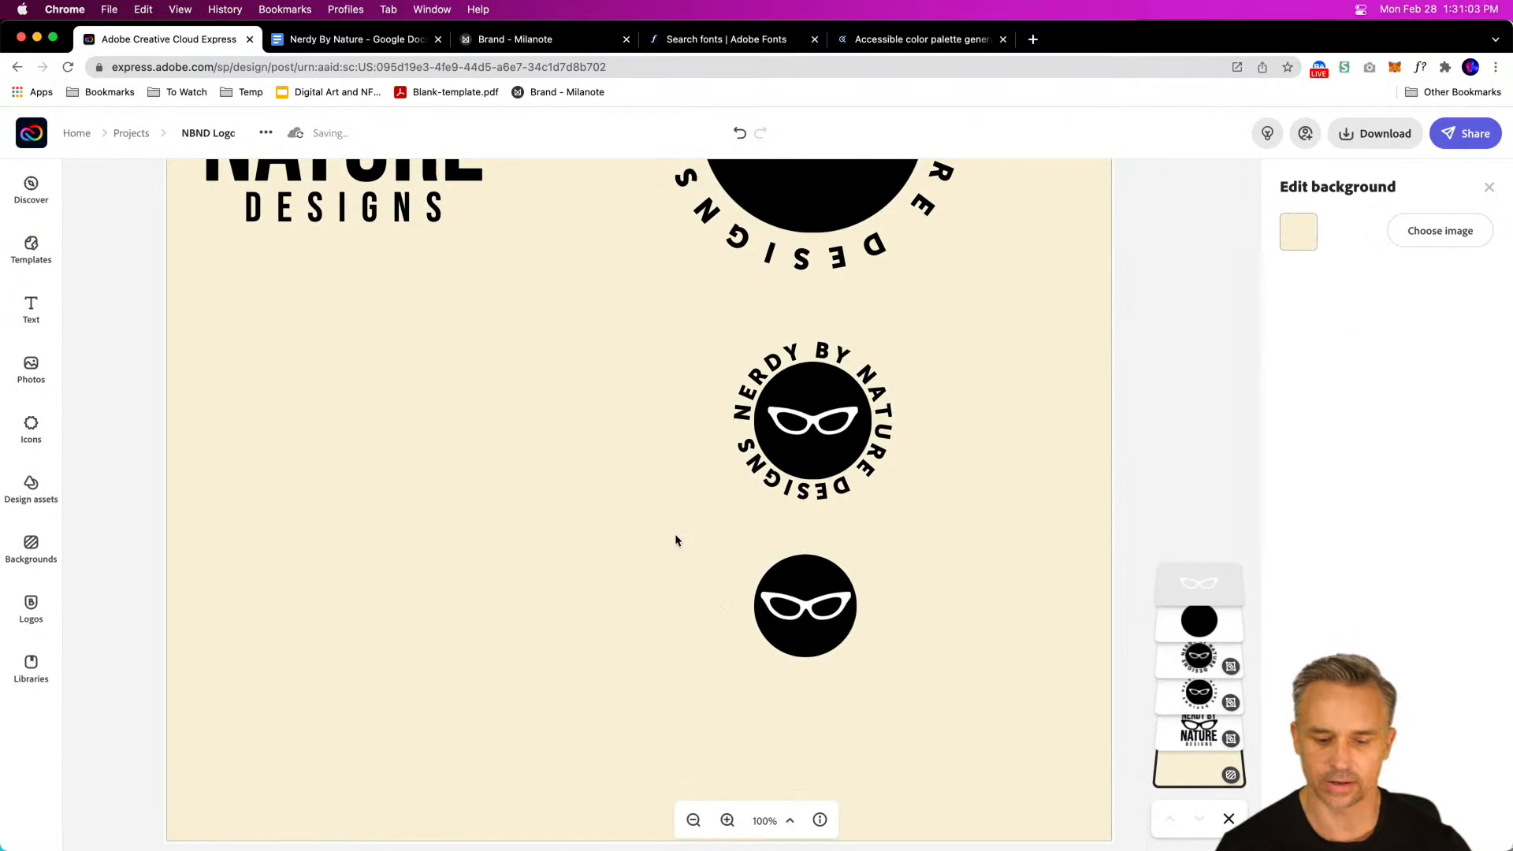
Step: Group the small circle-and-glasses icon below the badges, and place a duplicate of it to its right
click(793, 590)
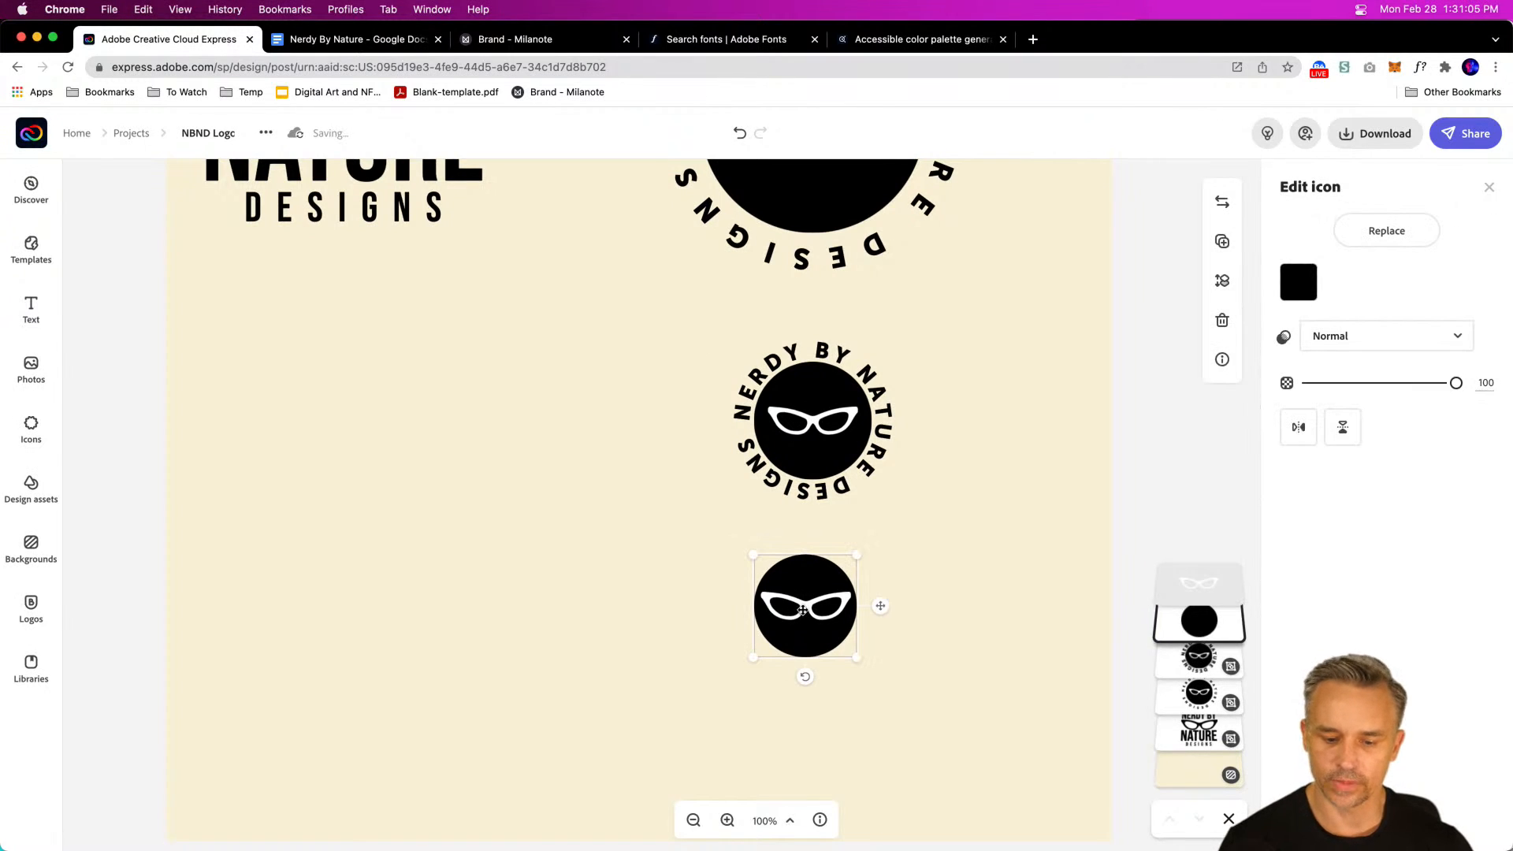
shift+click(805, 607)
drag(810, 607, 740, 620)
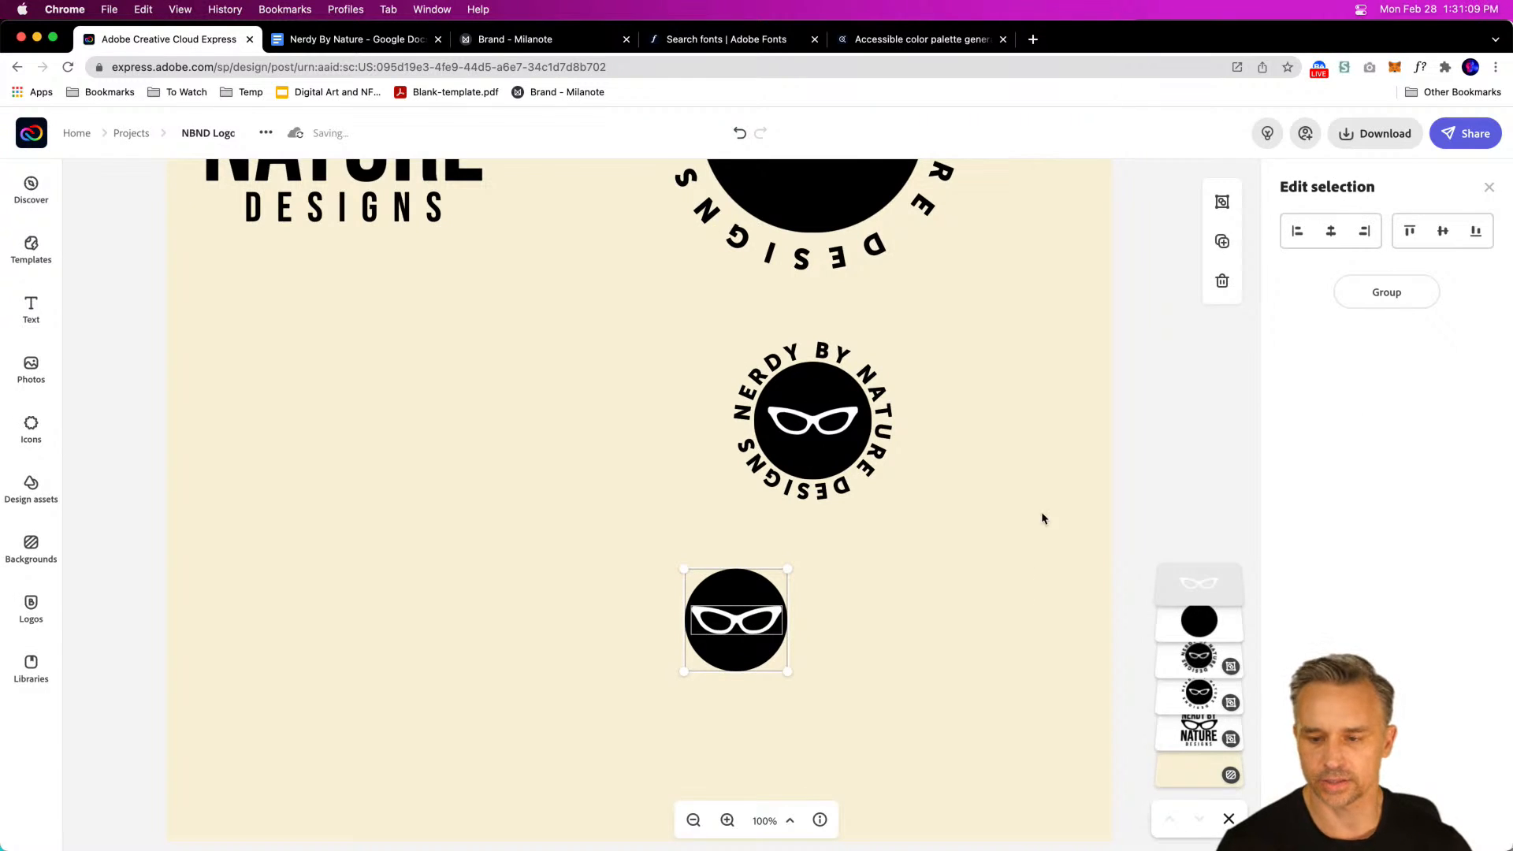
click(1222, 202)
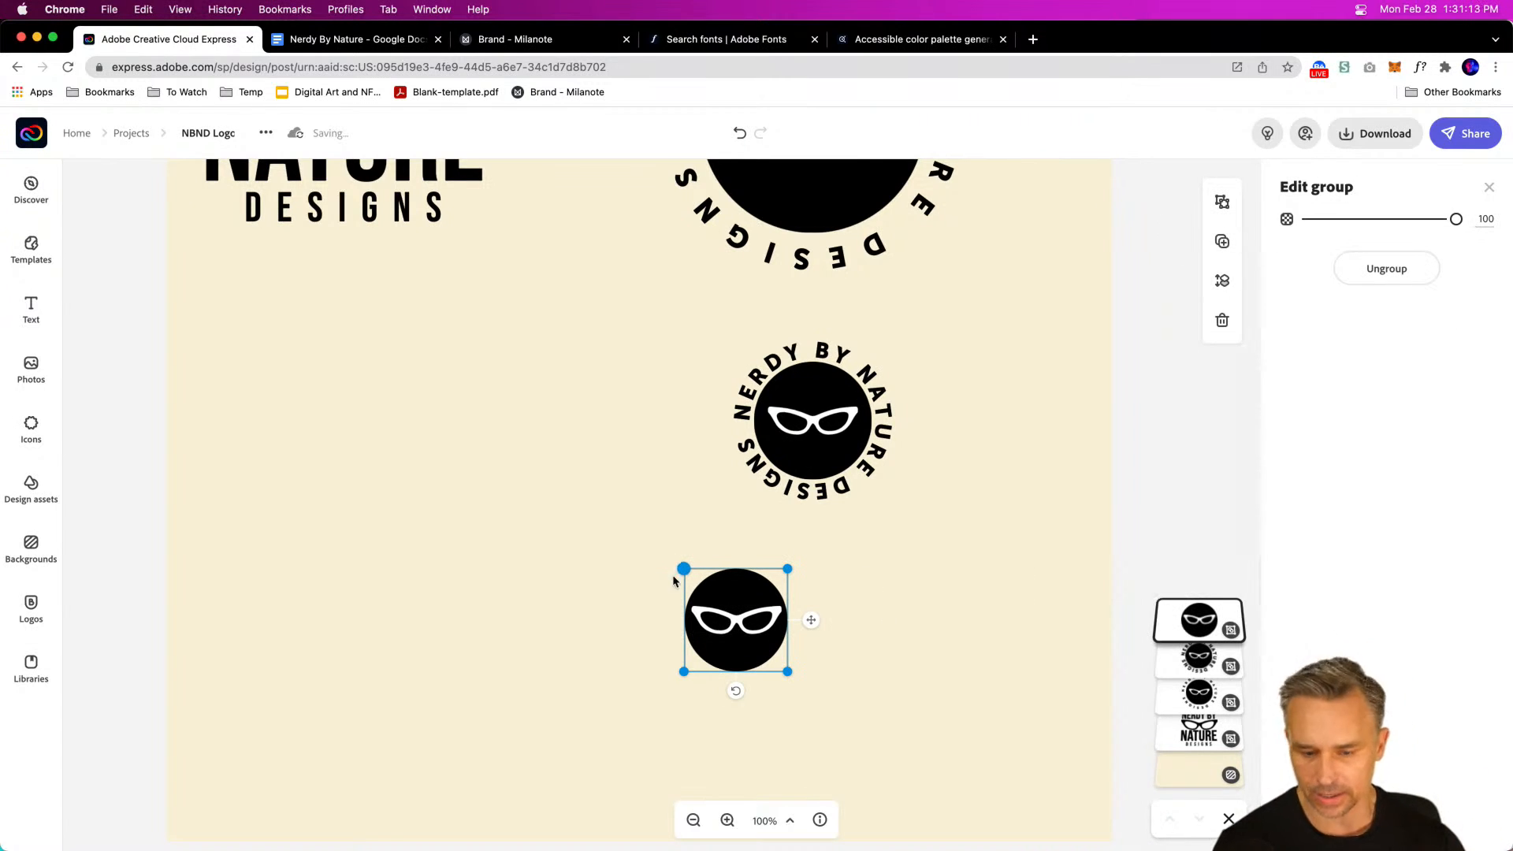
click(1223, 241)
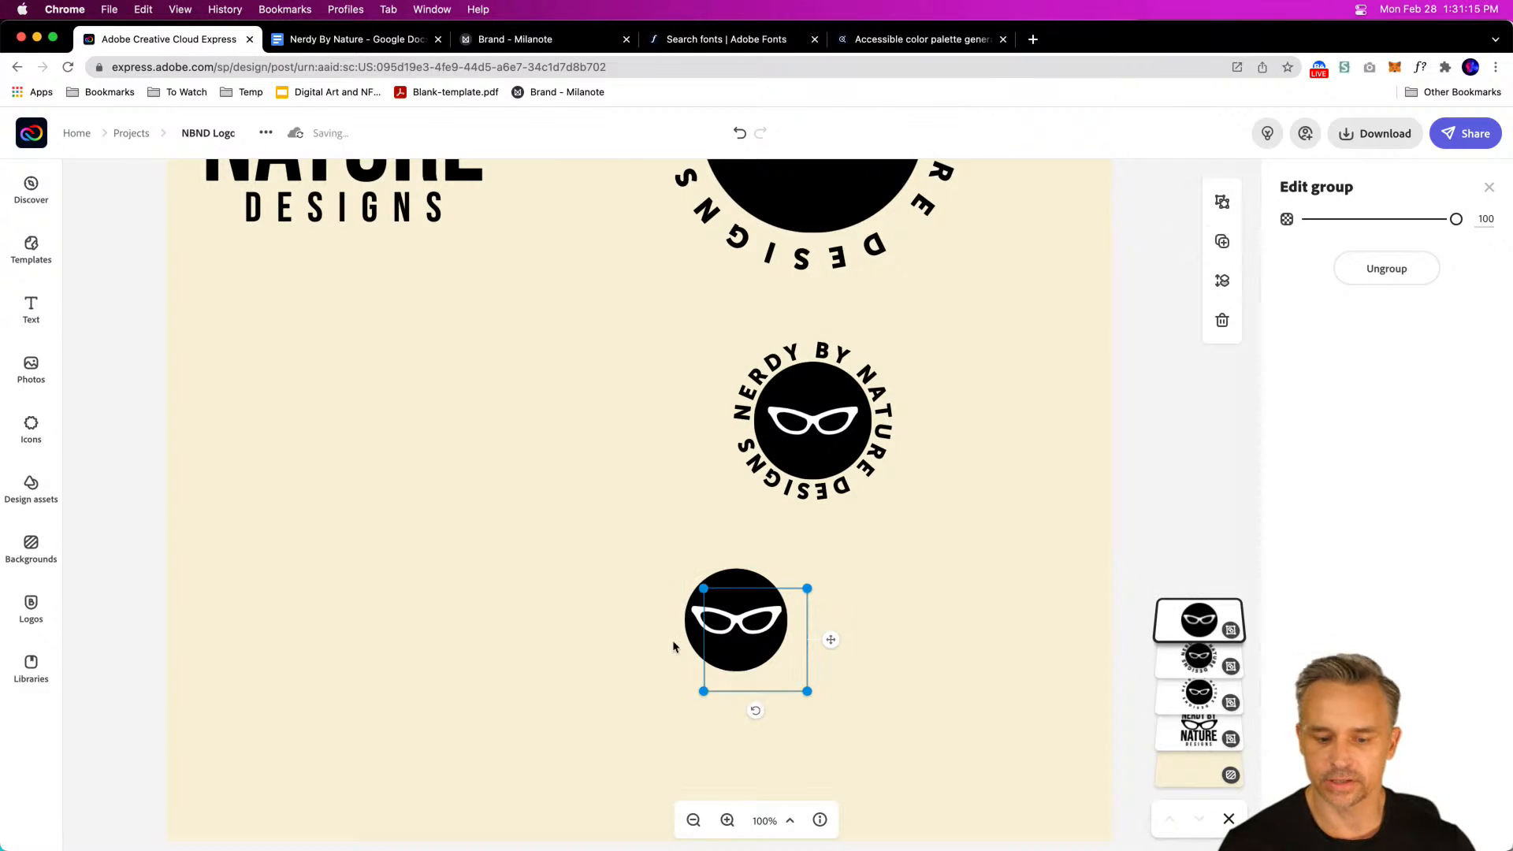
drag(747, 639, 948, 627)
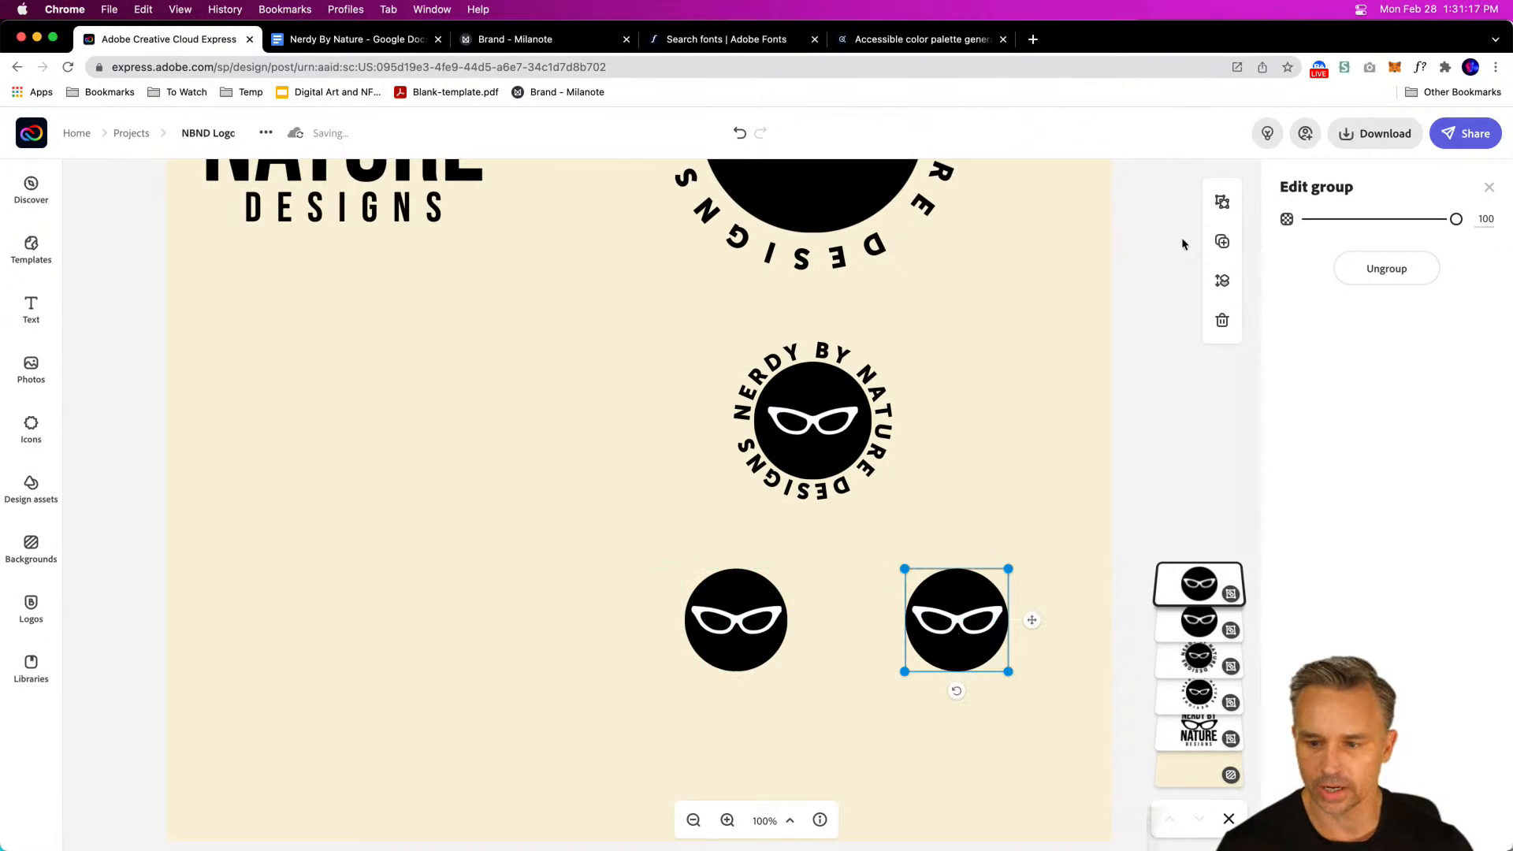
Step: Ungroup the duplicated icon and recolour its circle white and its glasses black
key(super+shift+g)
click(857, 610)
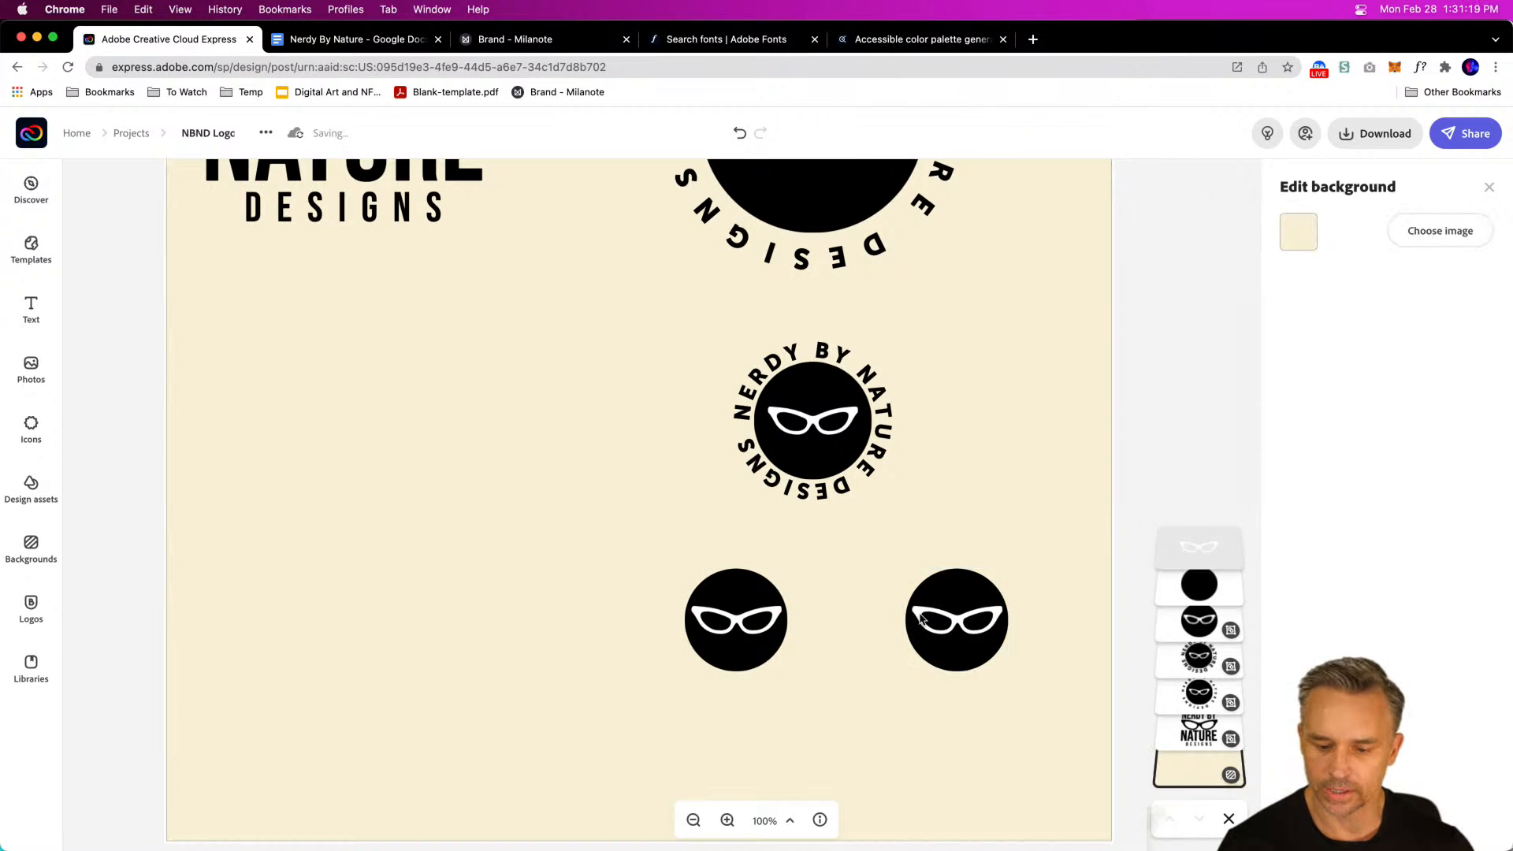
click(946, 597)
click(1299, 282)
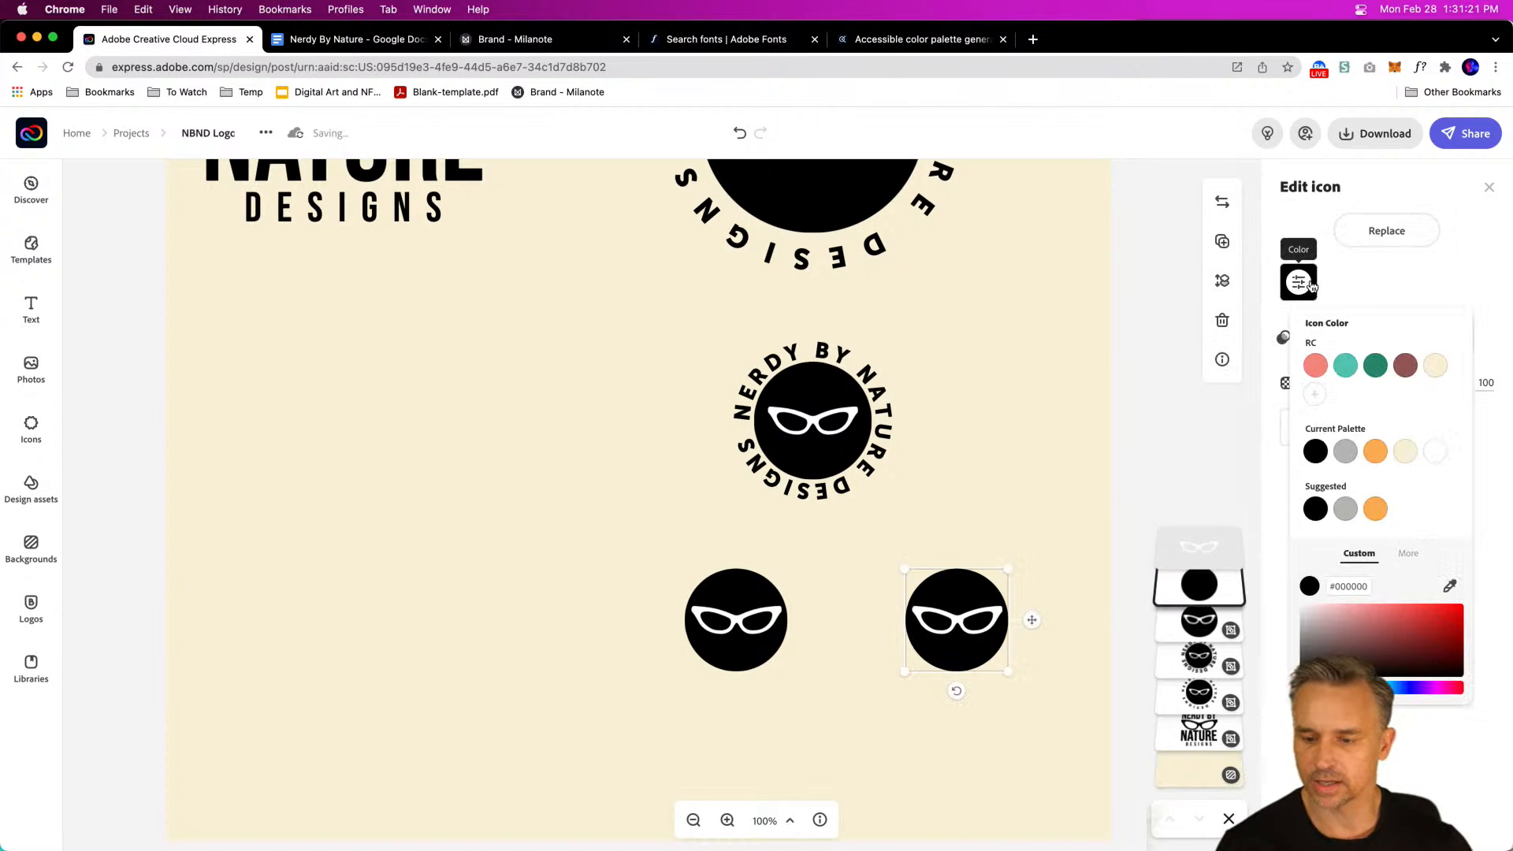
click(1434, 451)
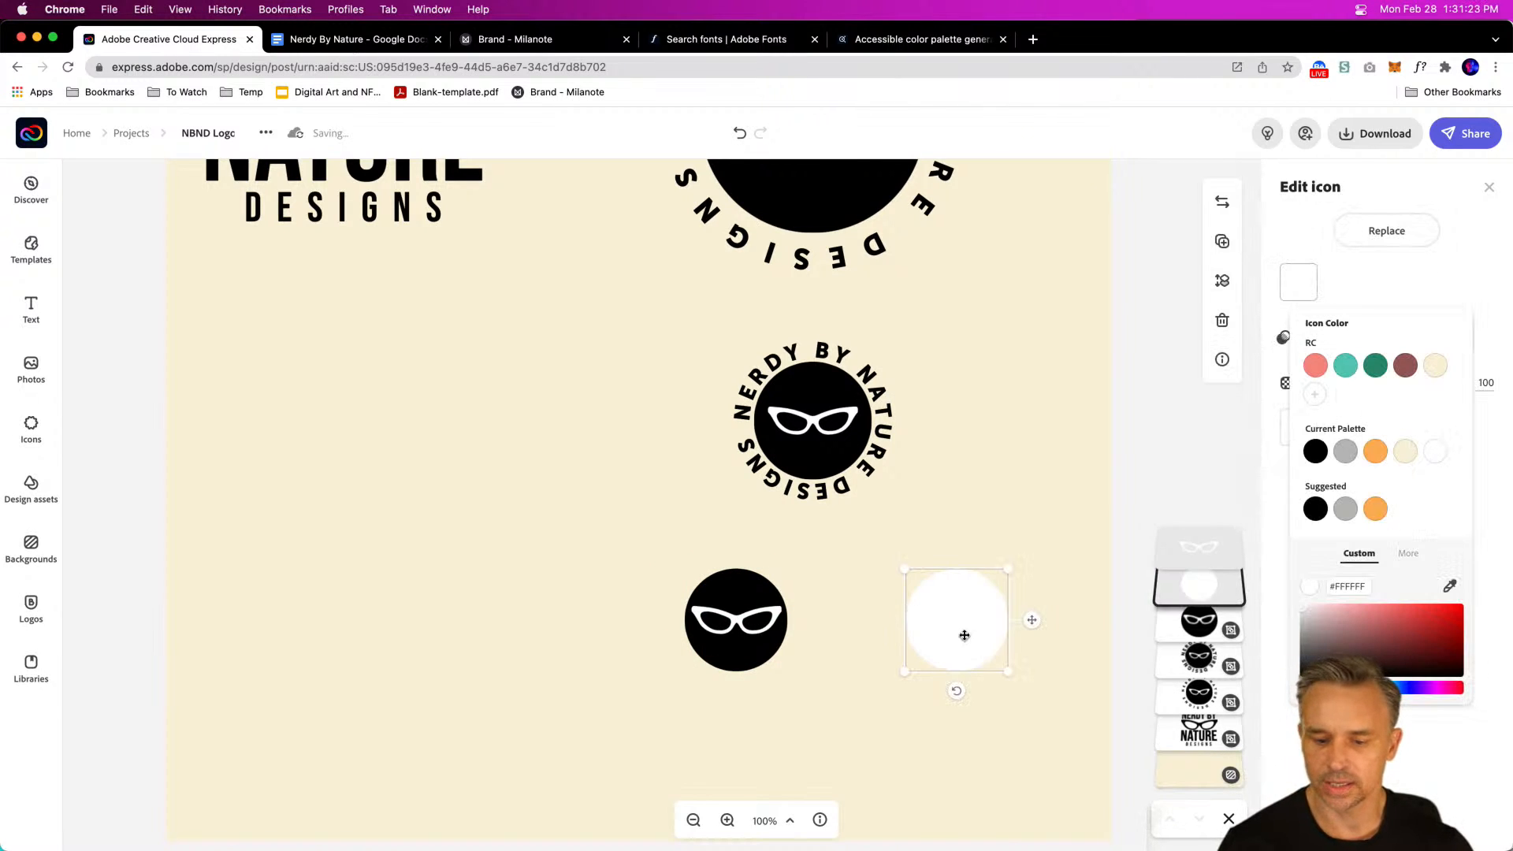
click(960, 620)
click(1298, 282)
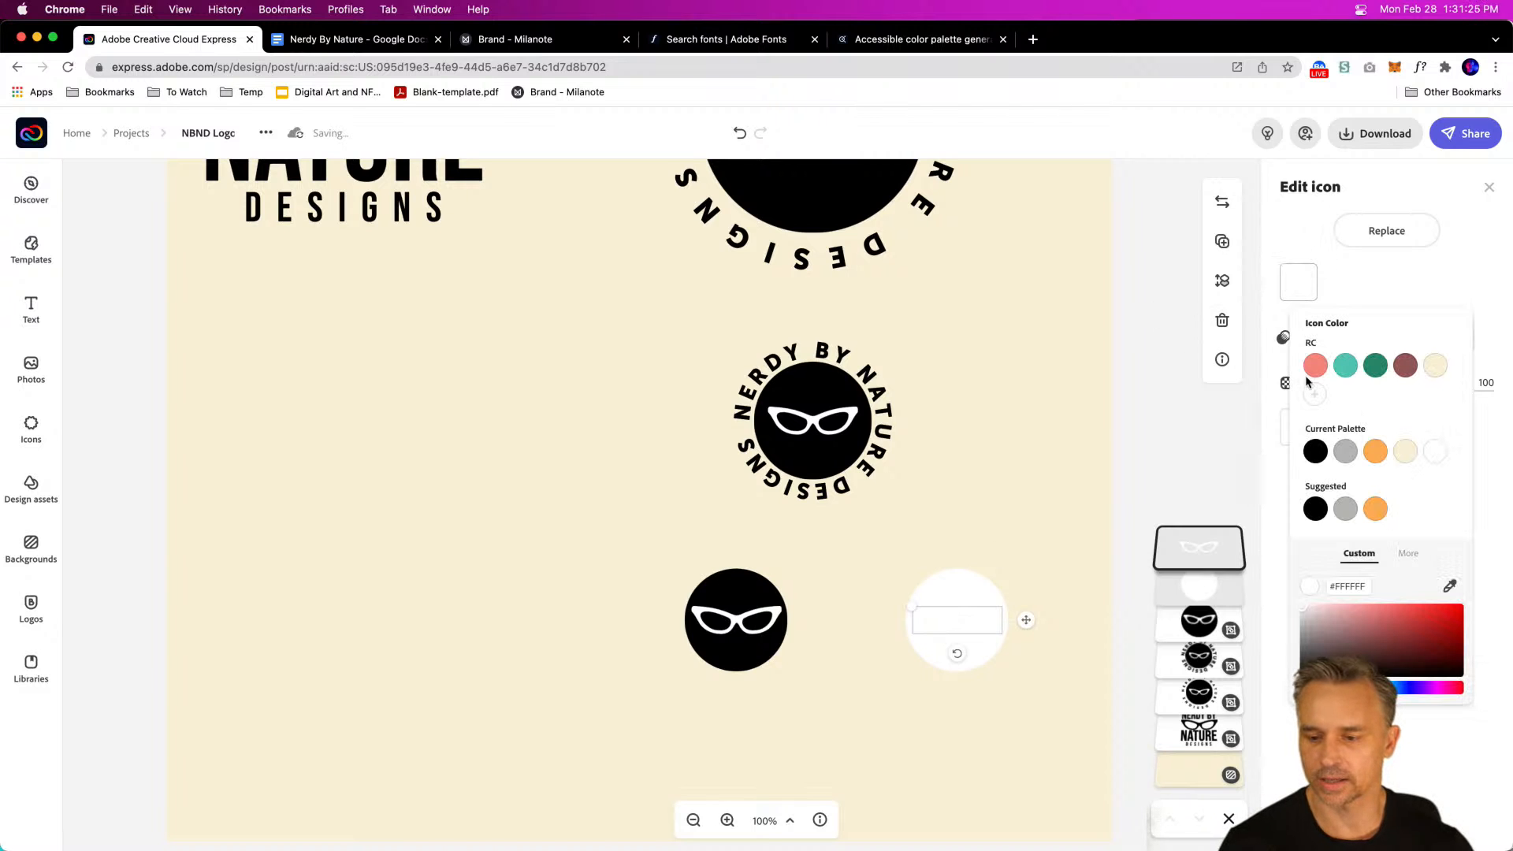
click(1314, 451)
click(693, 439)
Step: Delete both small circle-and-glasses icons and the small round badge, keeping only the stacked logo and the large badge
drag(459, 392, 553, 677)
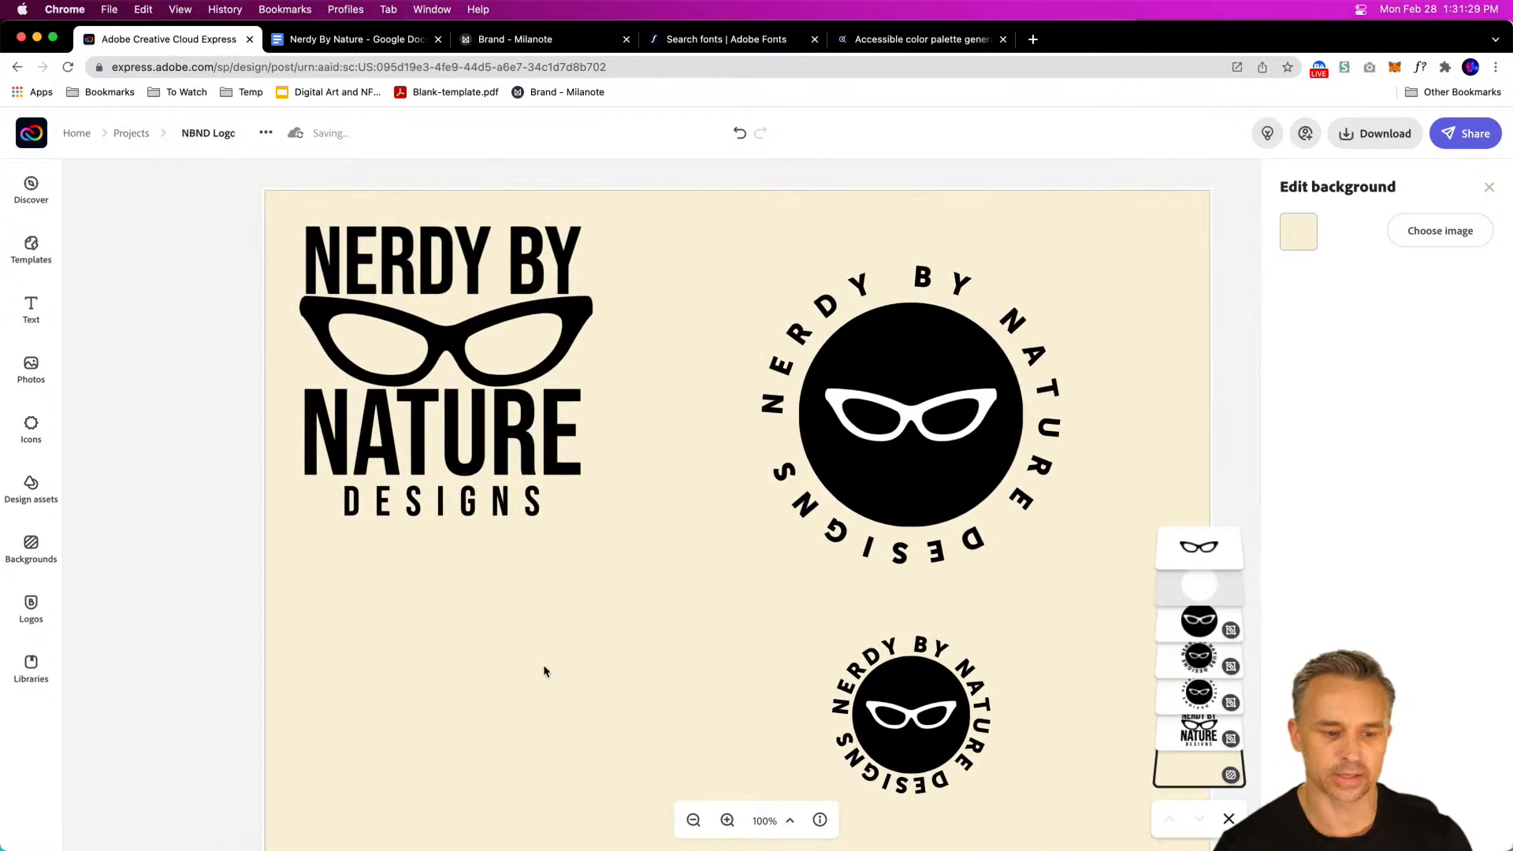
key(super+minus)
mouse_move(620, 610)
mouse_down()
mouse_move(621, 623)
mouse_move(609, 614)
mouse_up()
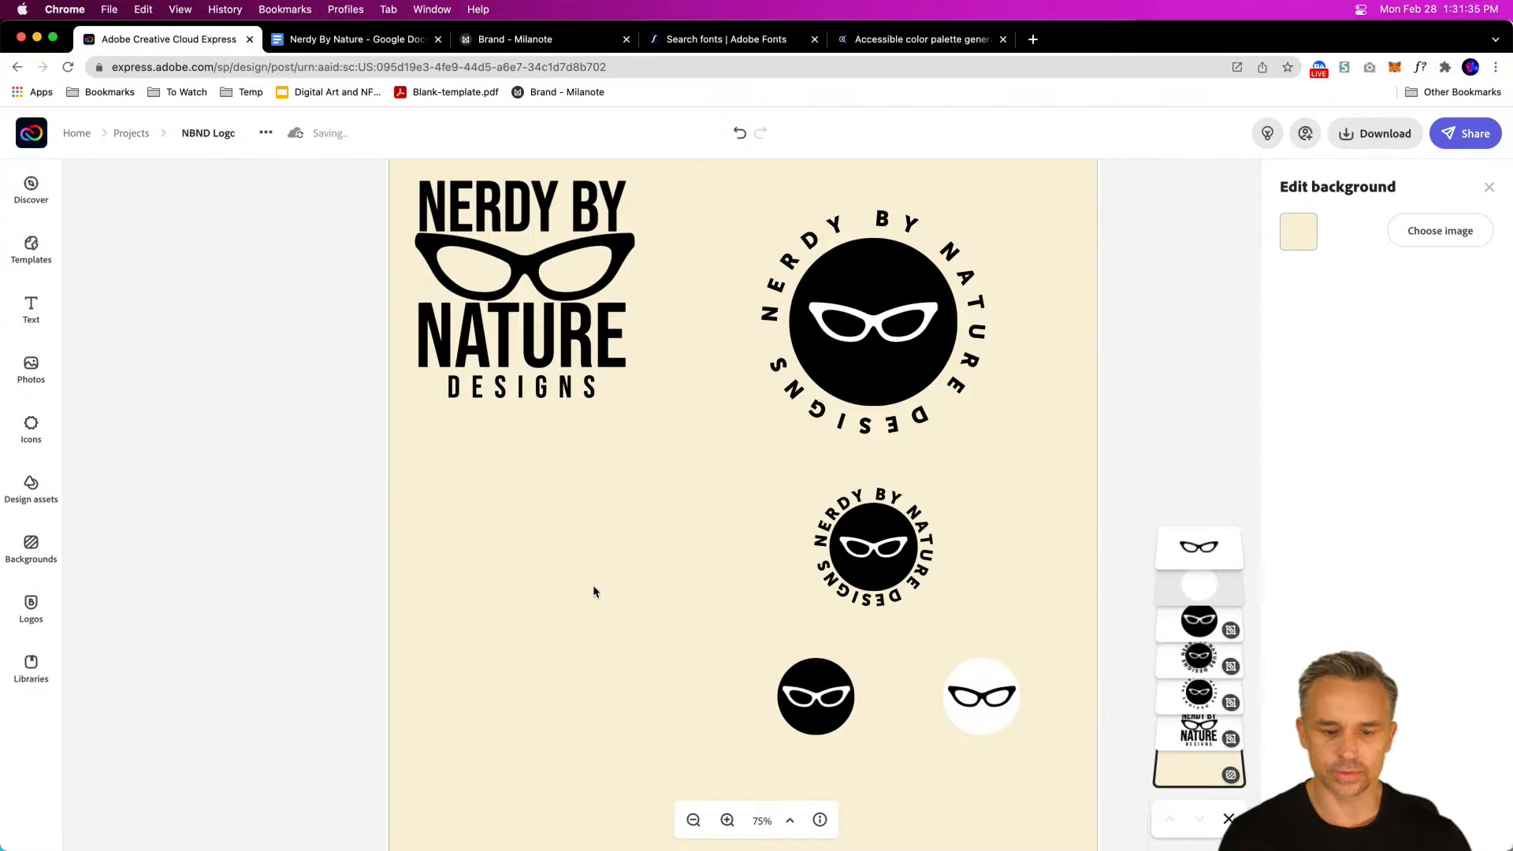
click(981, 688)
key(Delete)
click(831, 689)
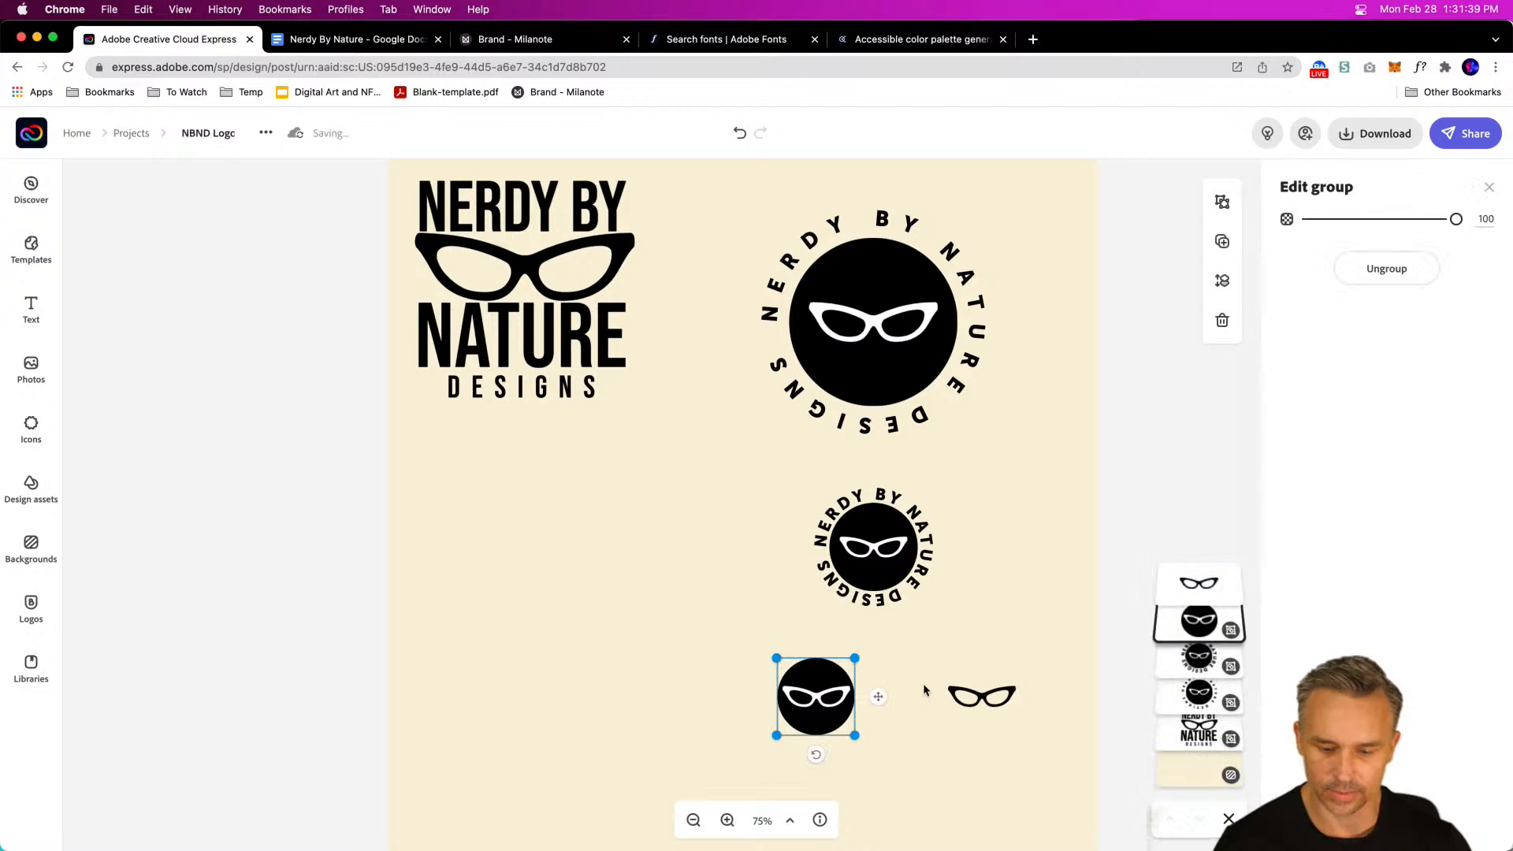
key(Delete)
click(981, 695)
key(Delete)
click(855, 538)
key(Delete)
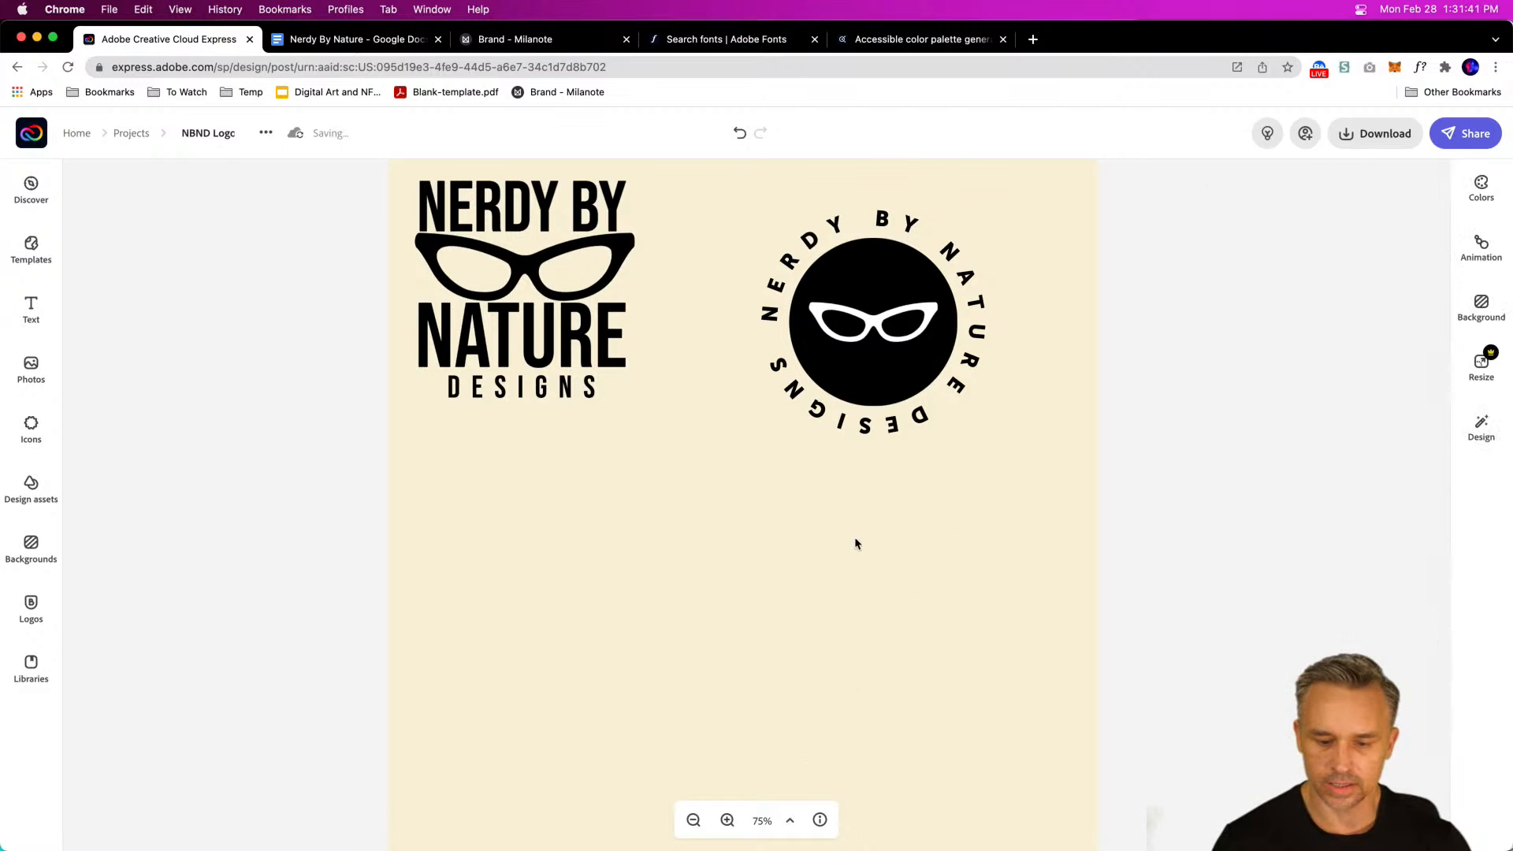
Step: Move the large round badge and the stacked logo down to the middle of the canvas, side by side
click(836, 328)
drag(843, 307, 864, 463)
click(491, 256)
drag(487, 252, 532, 443)
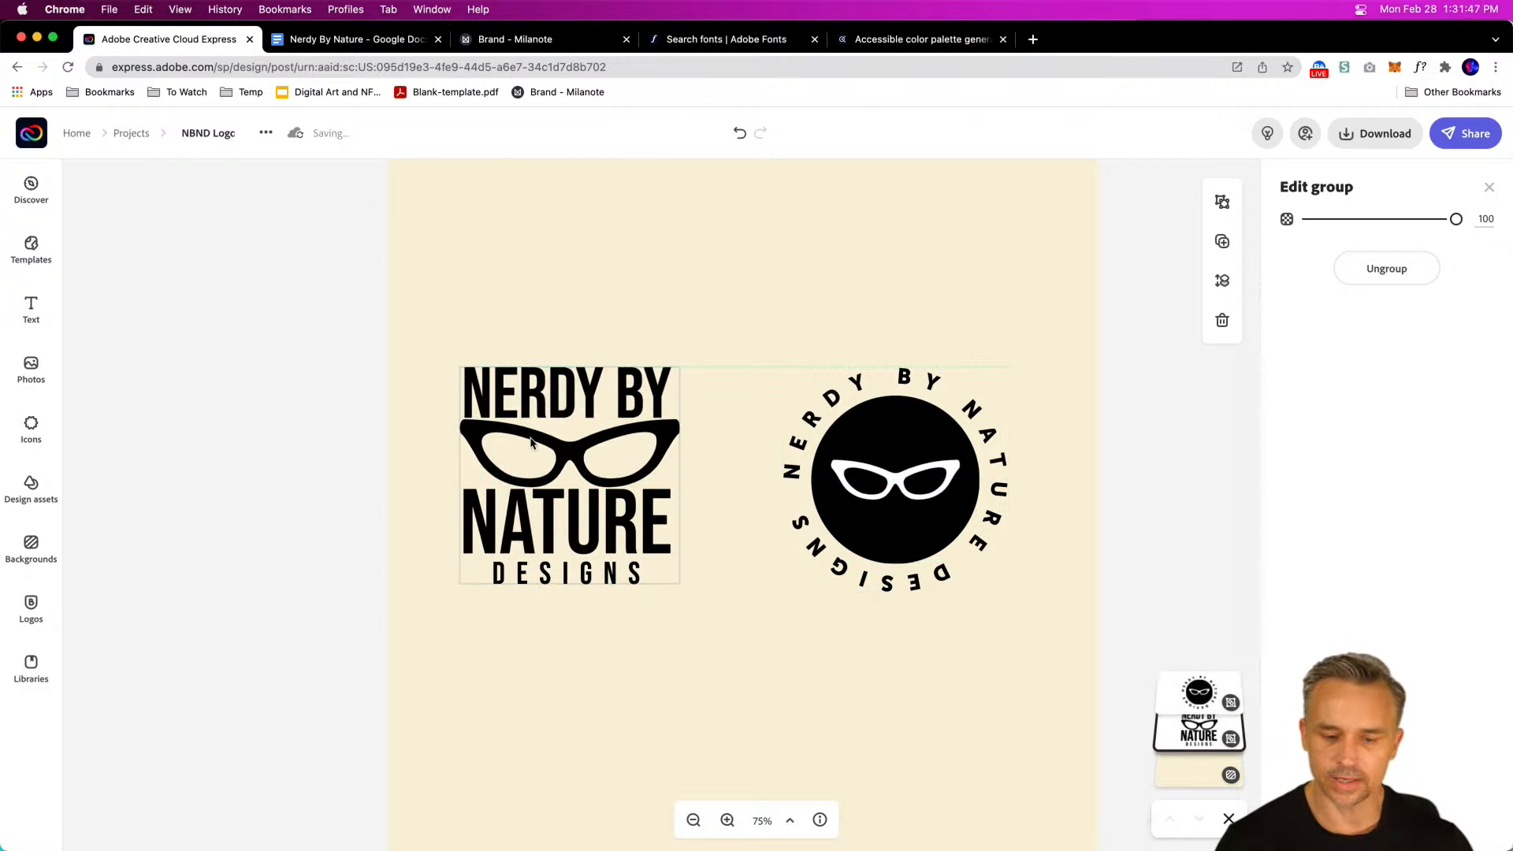
click(471, 277)
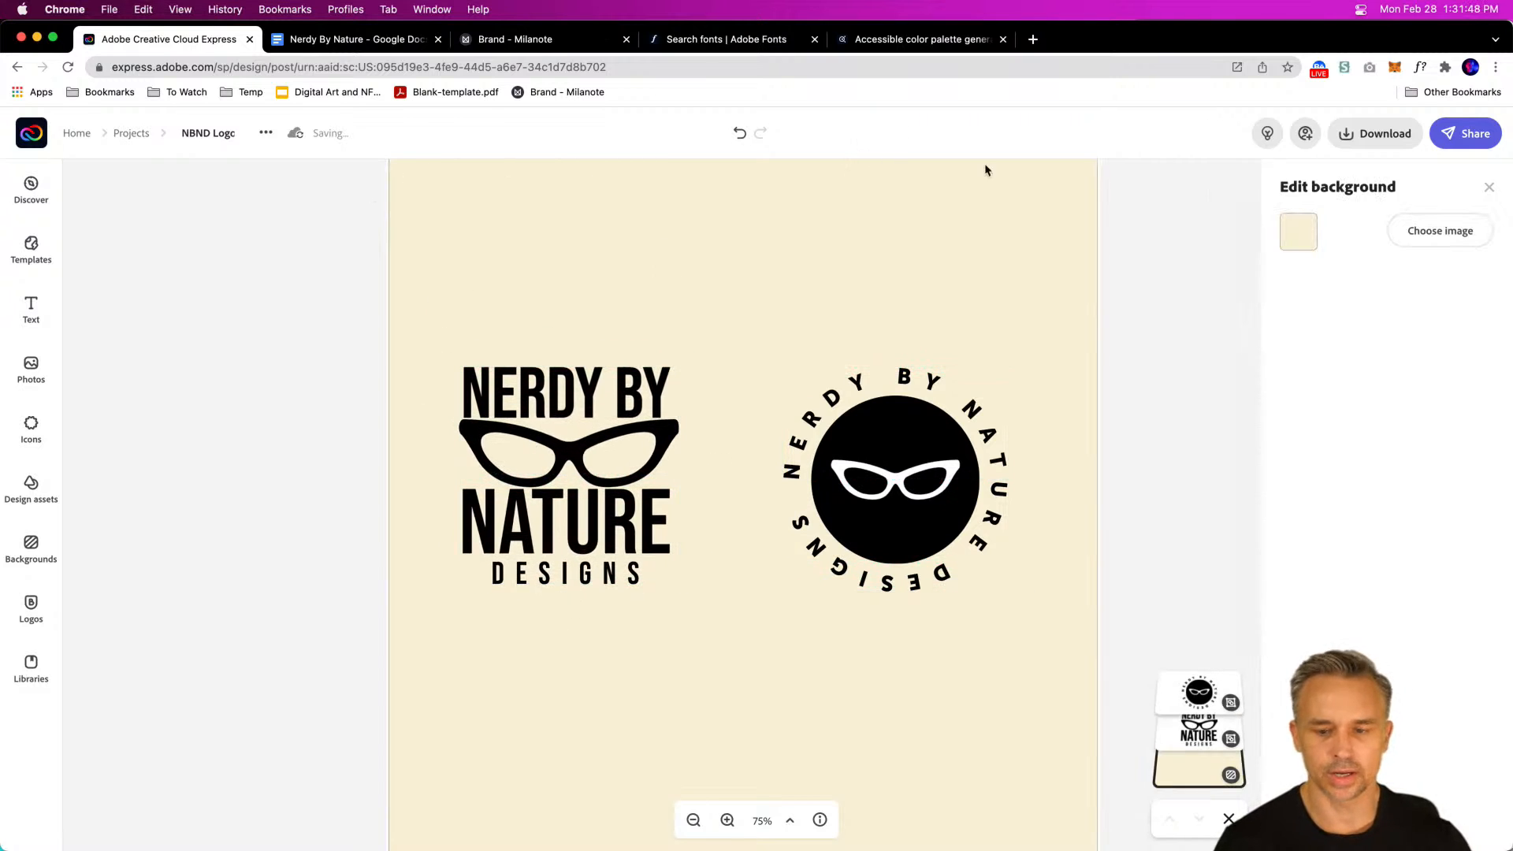
Step: Add a text label "1." and shrink it to about size 131, centred above the stacked logo
click(24, 319)
click(186, 297)
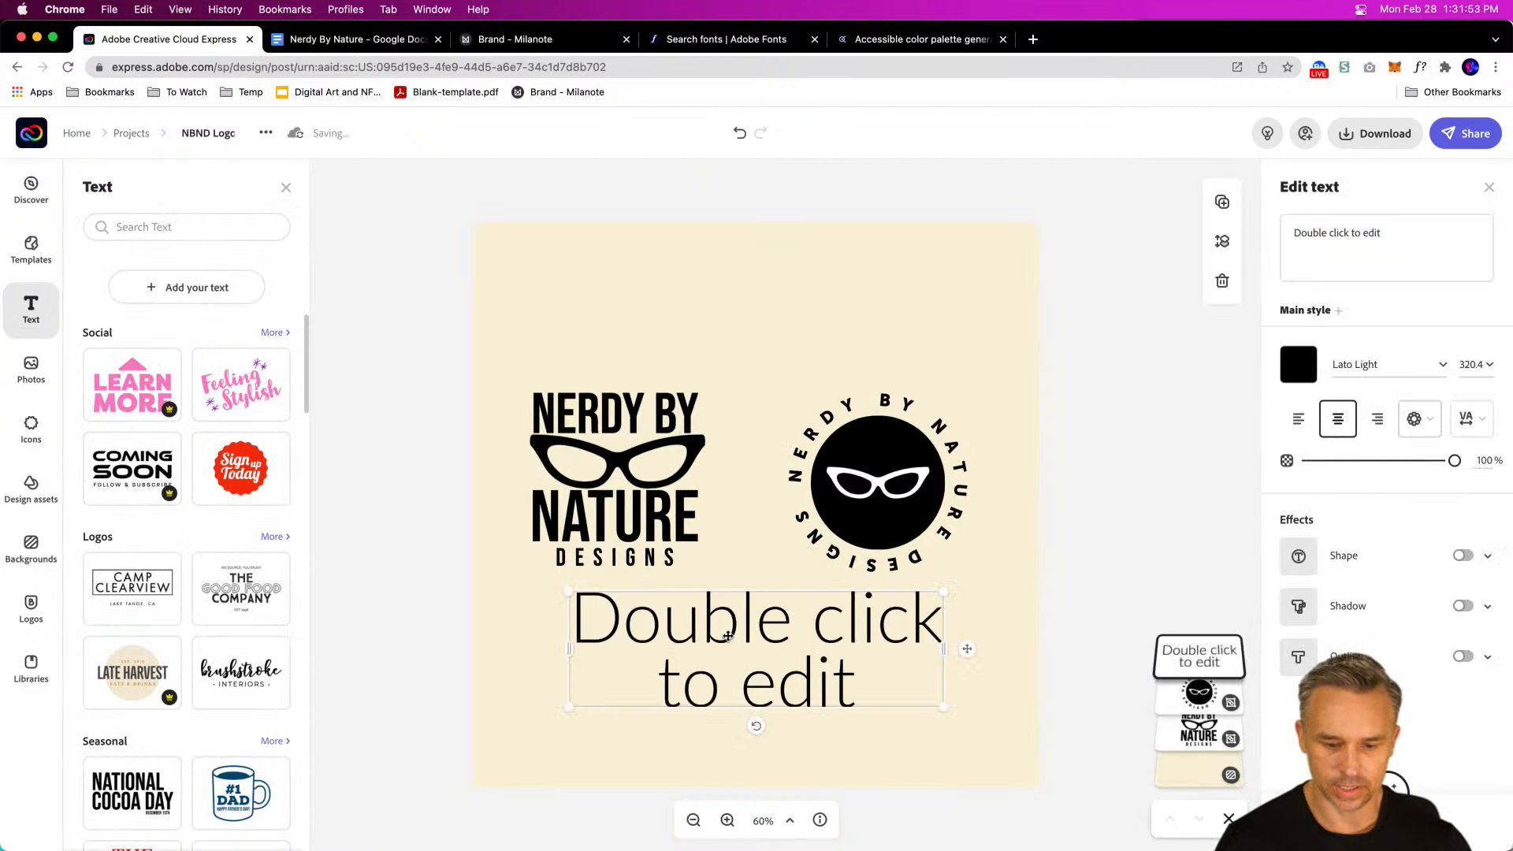
text(1)
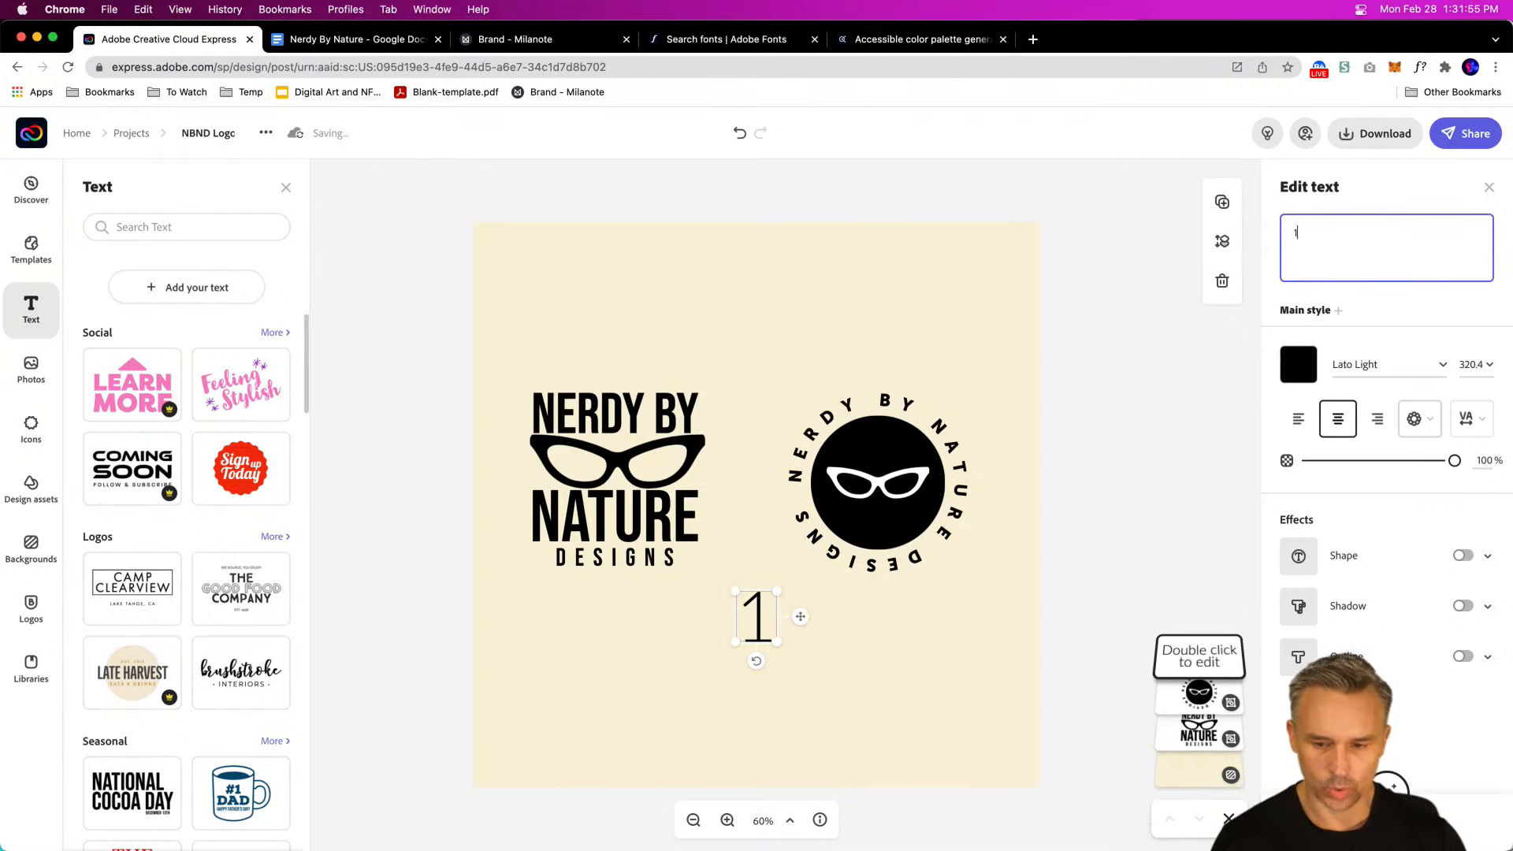
text(.)
click(723, 720)
drag(753, 639, 614, 321)
click(624, 285)
click(591, 272)
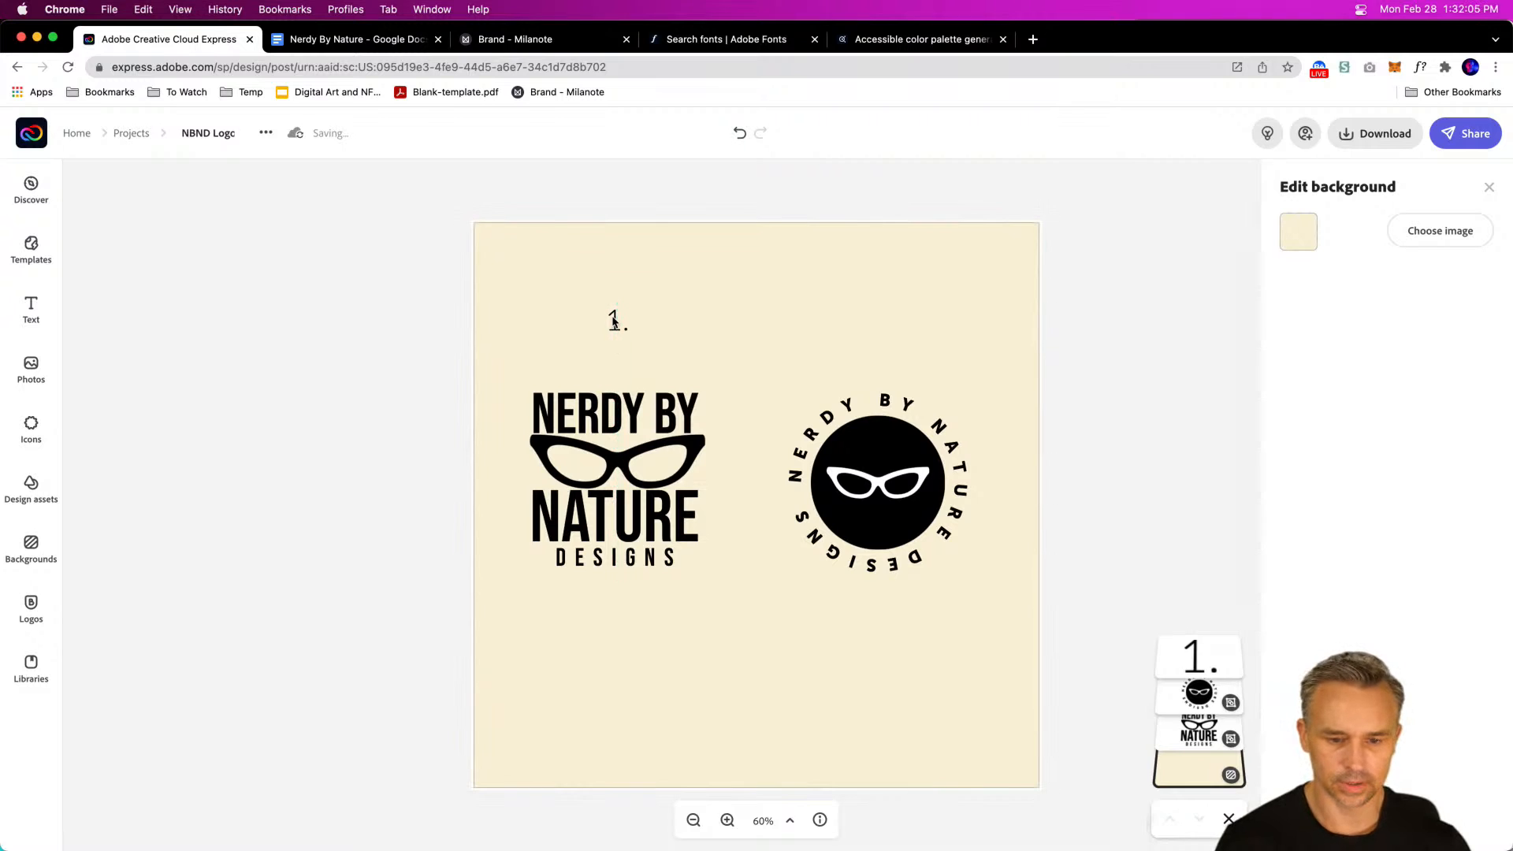
Step: Duplicate the "1." label, place the copy above the round badge, and change its text to "2."
click(616, 321)
click(1223, 202)
drag(628, 333, 877, 321)
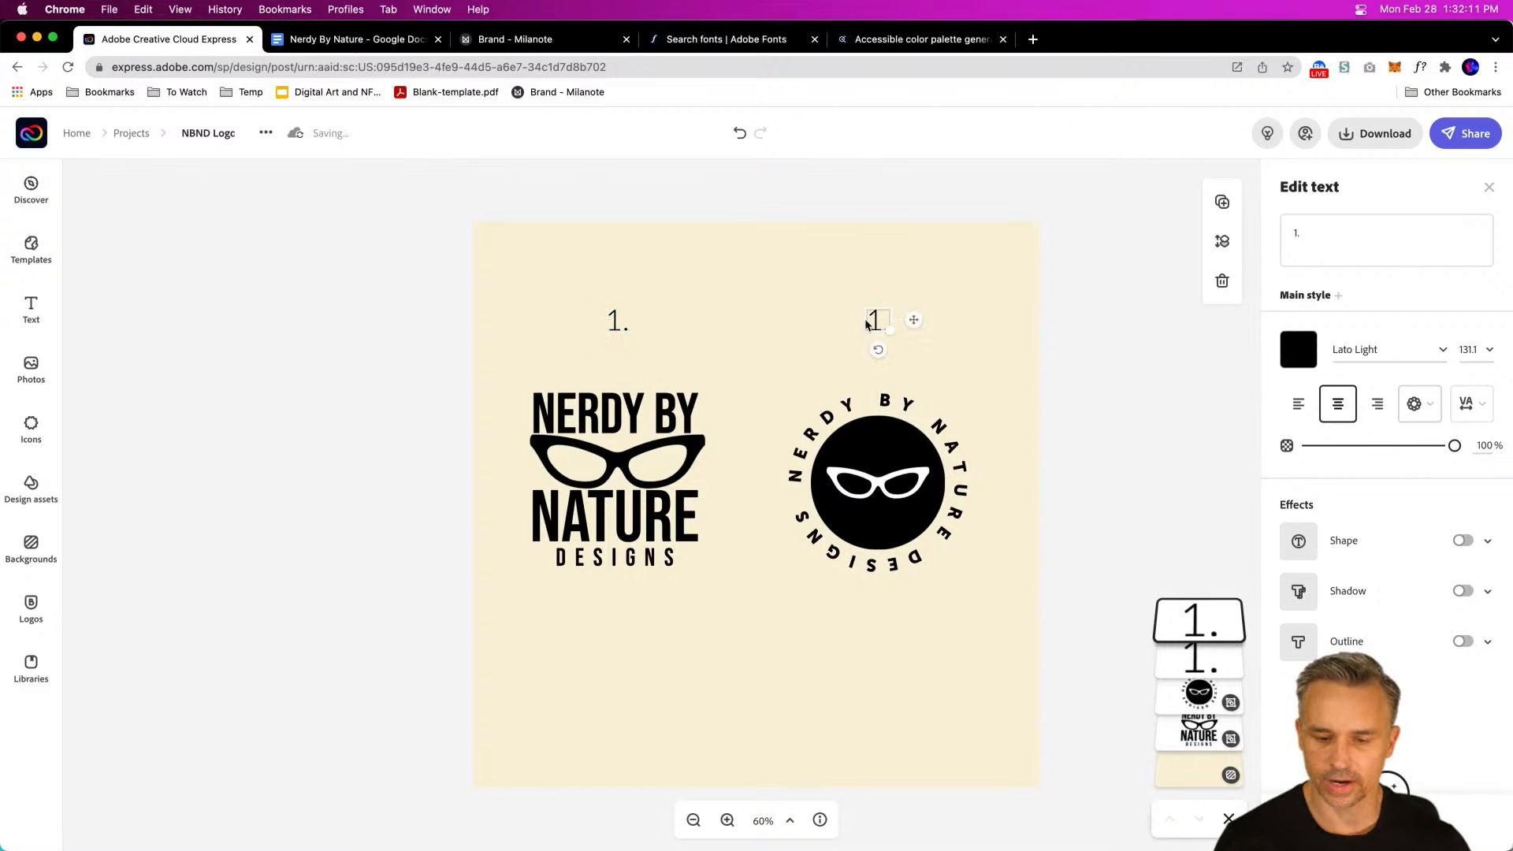
click(1297, 236)
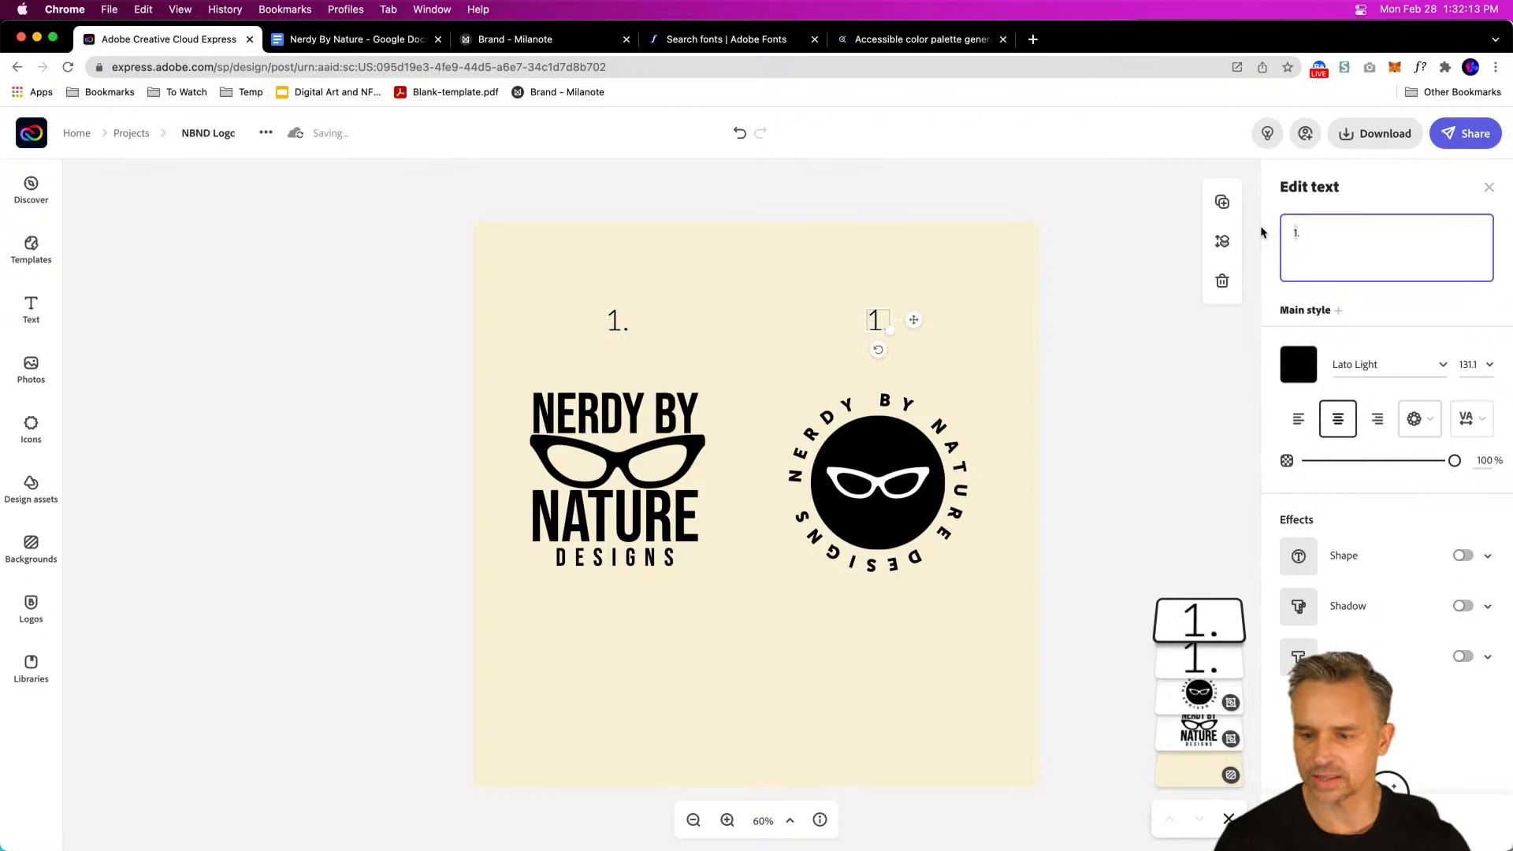
text(2.)
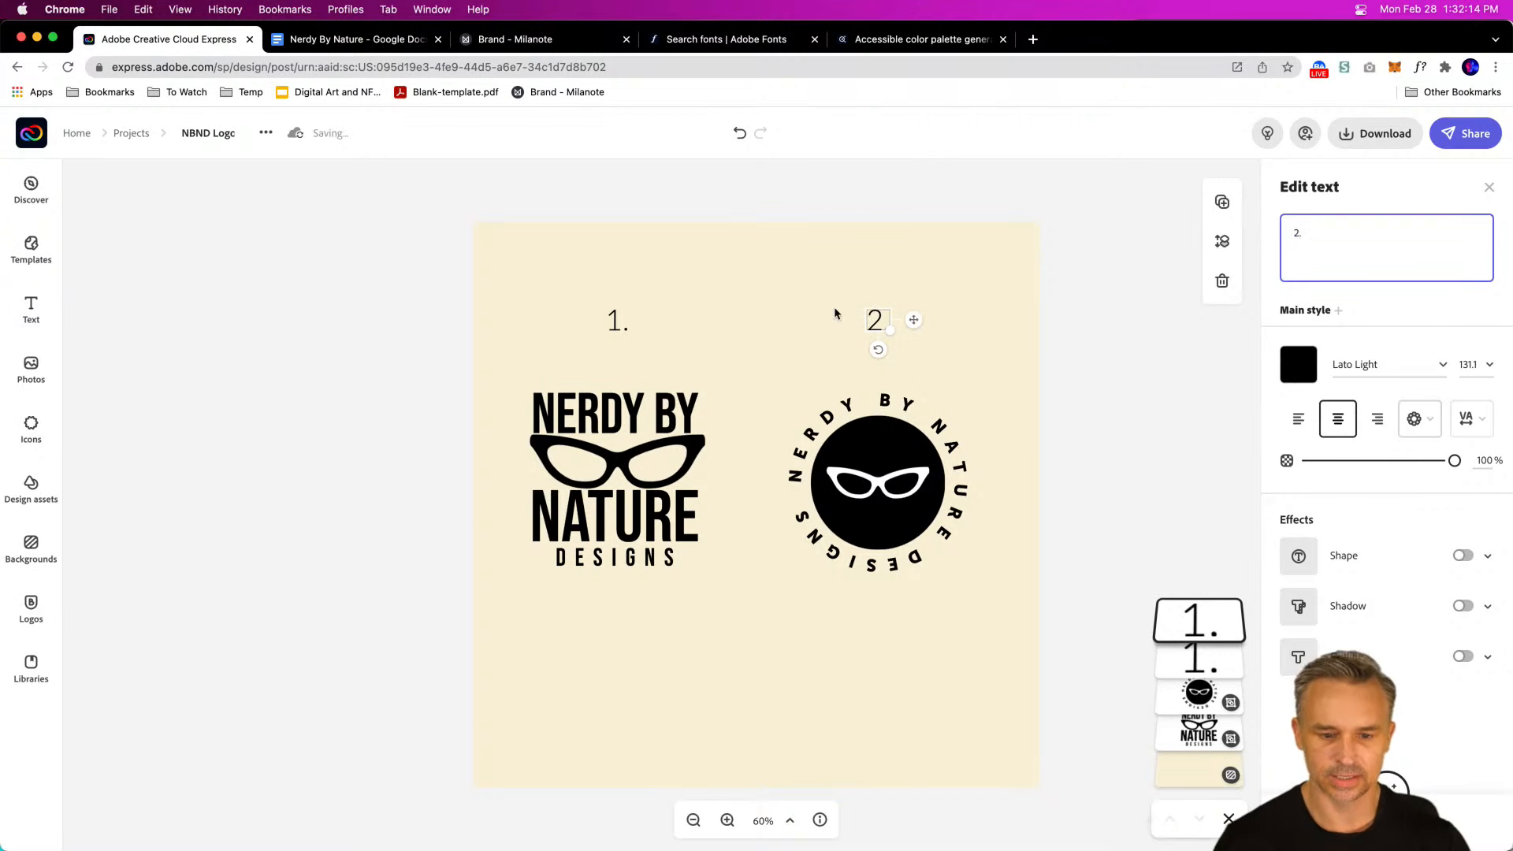
click(740, 301)
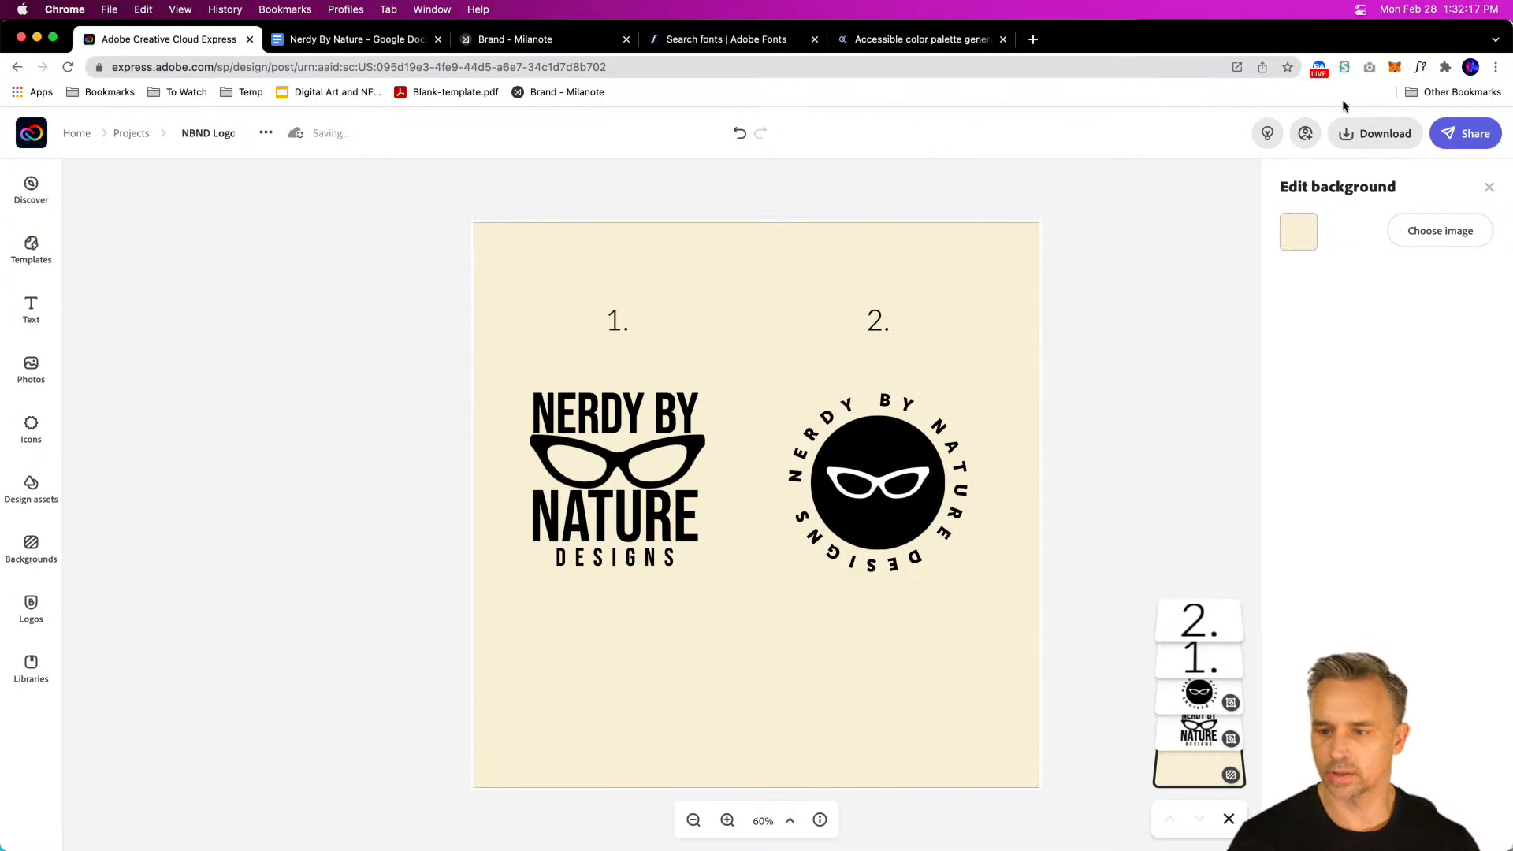
Step: Publish the design as a shareable link, select the whole link address, and close the sharing dialog
click(1454, 138)
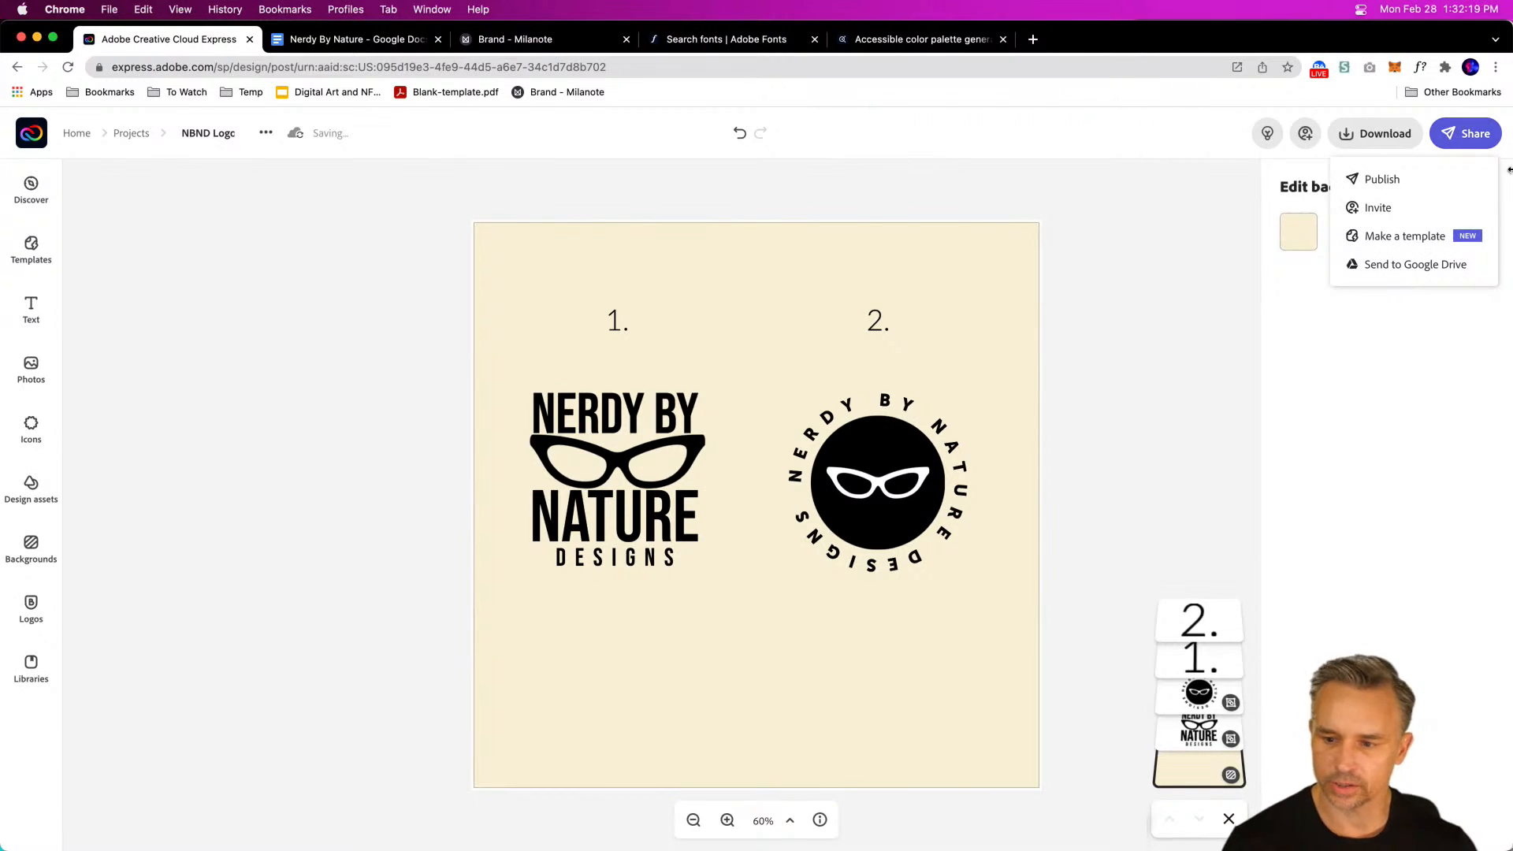
click(1387, 183)
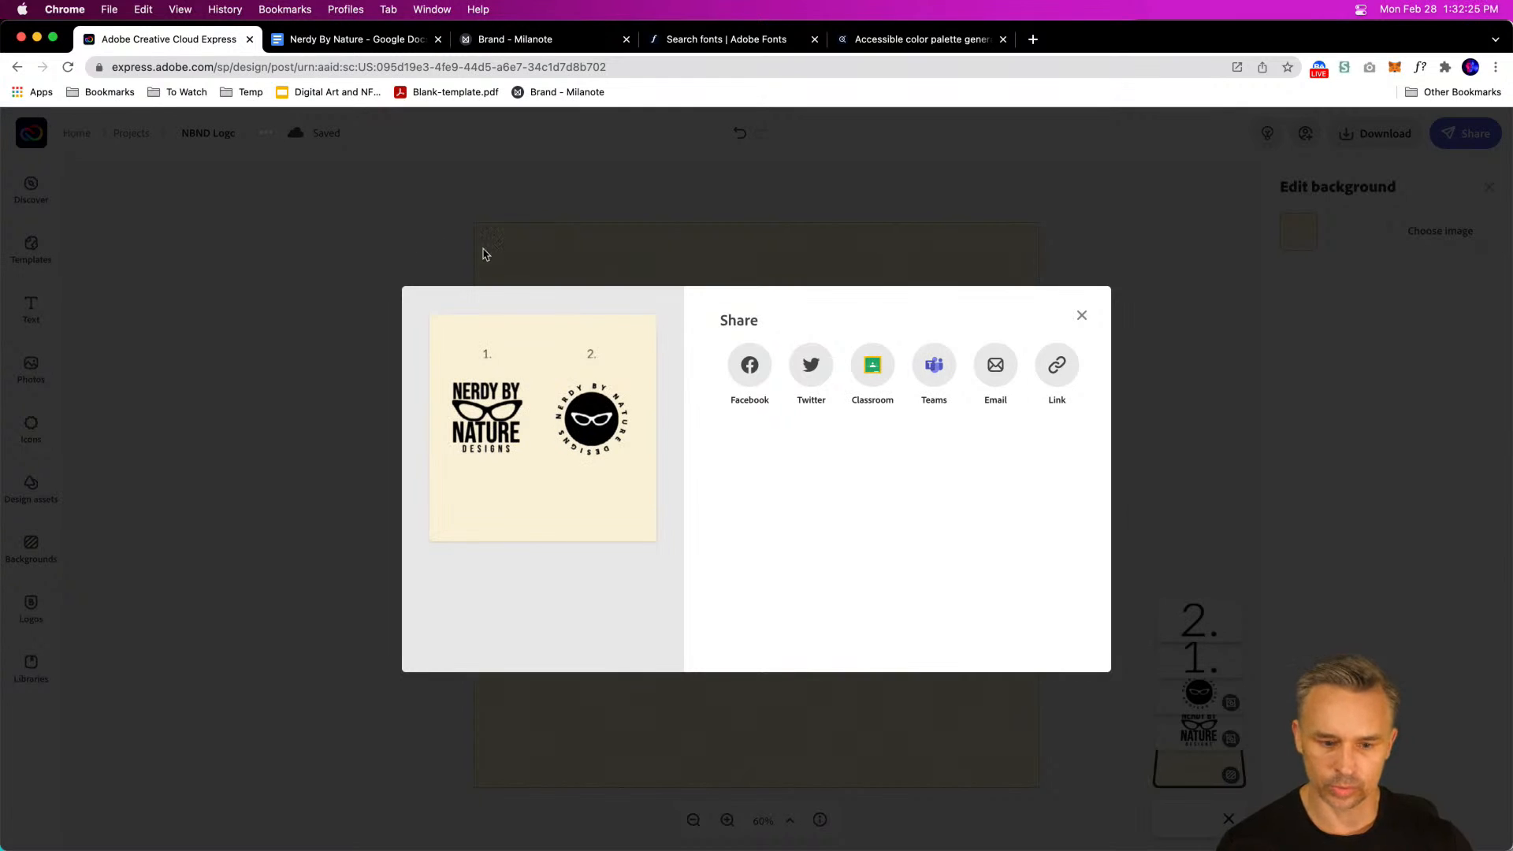
click(1046, 377)
click(1009, 445)
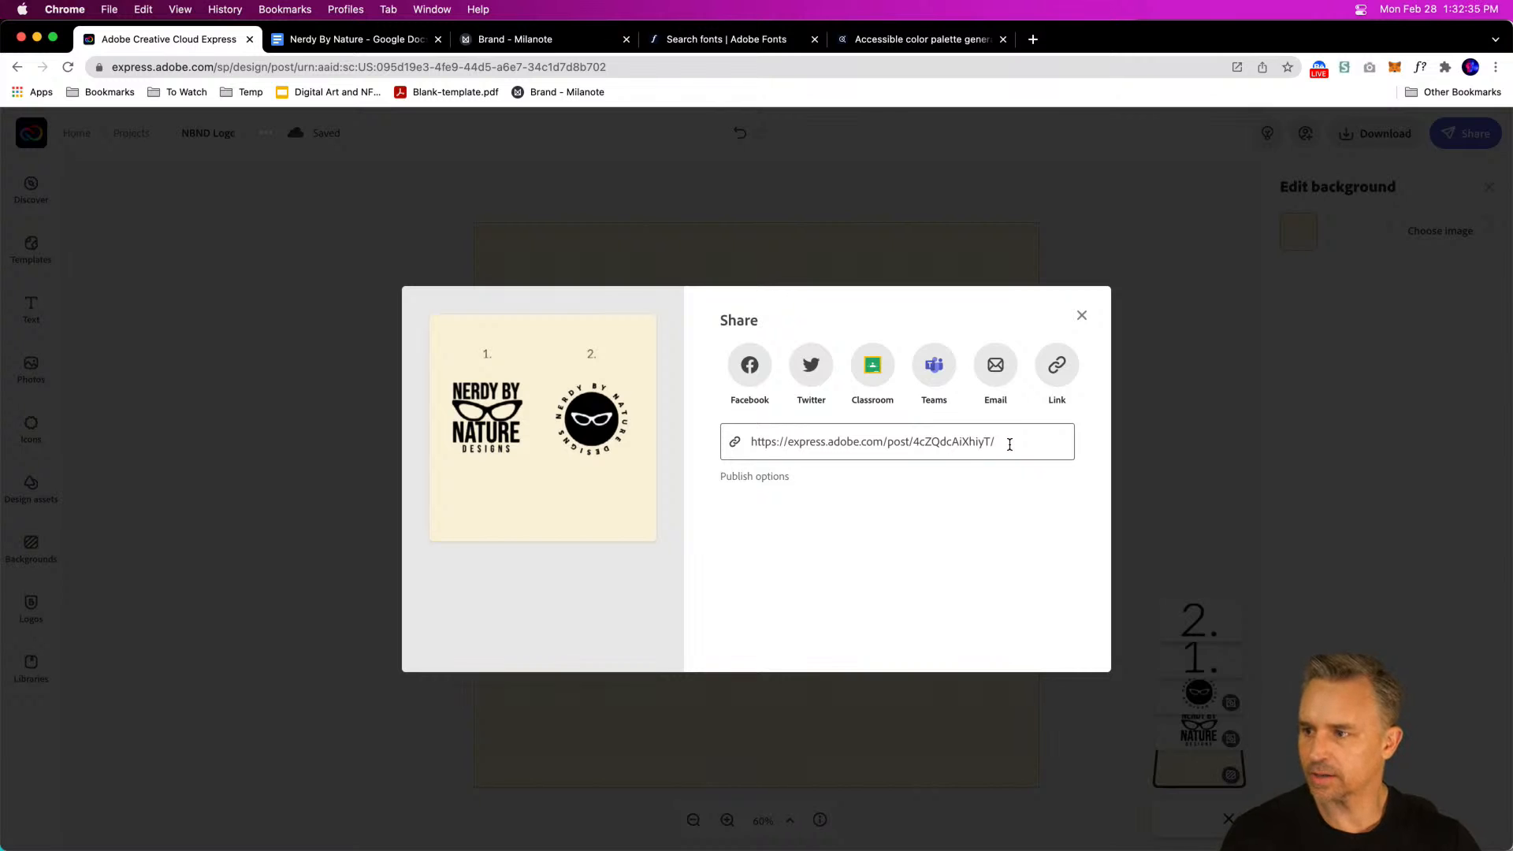
click(1021, 438)
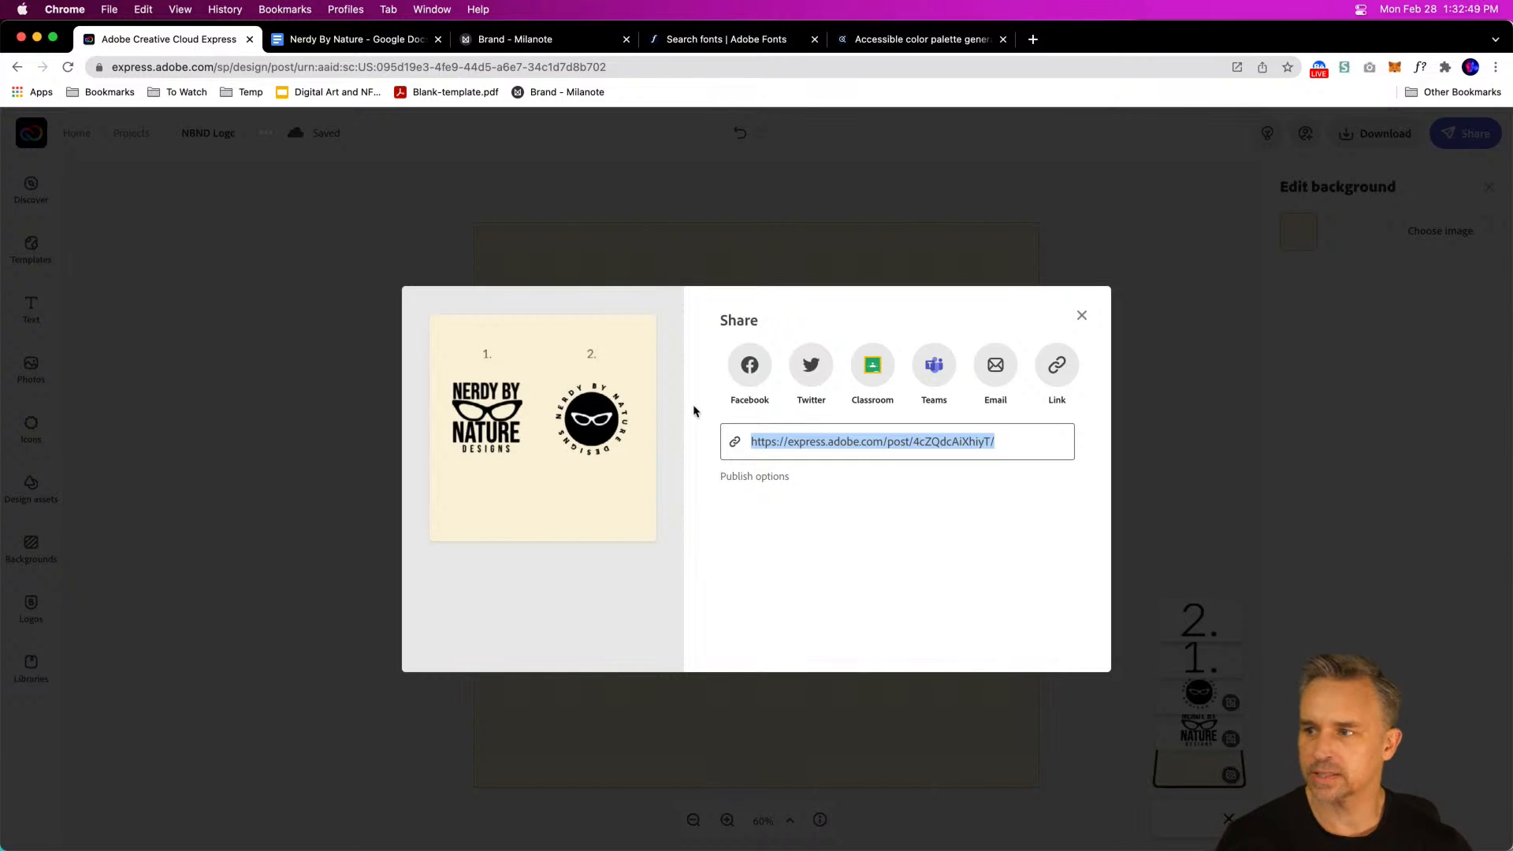
click(1082, 316)
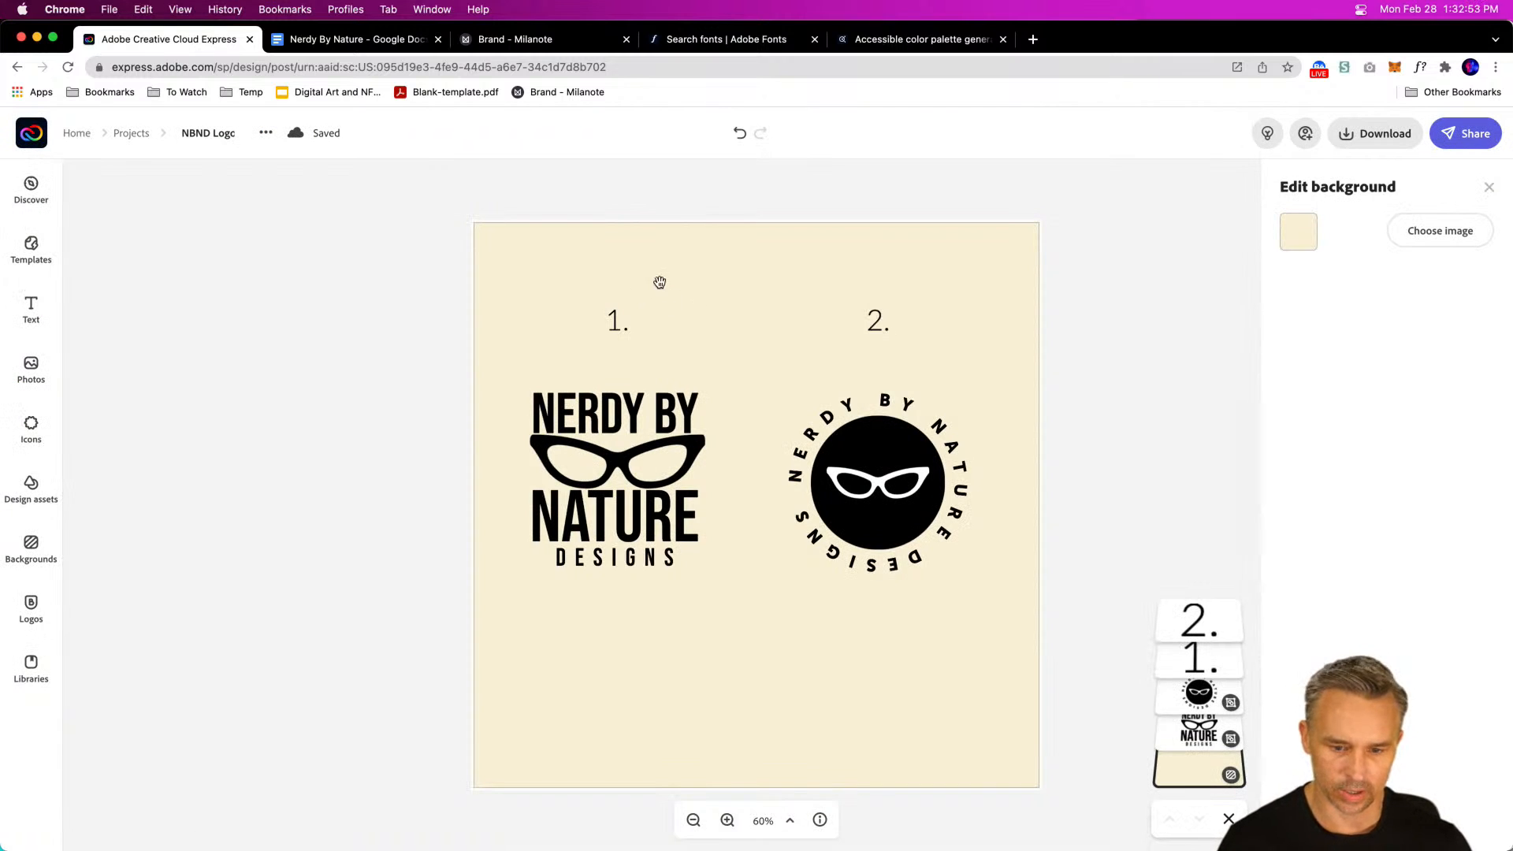
Step: Duplicate the "1." label, change the copy to "Which logo do you like?", and widen it into a one-line heading centred above the labels
click(622, 327)
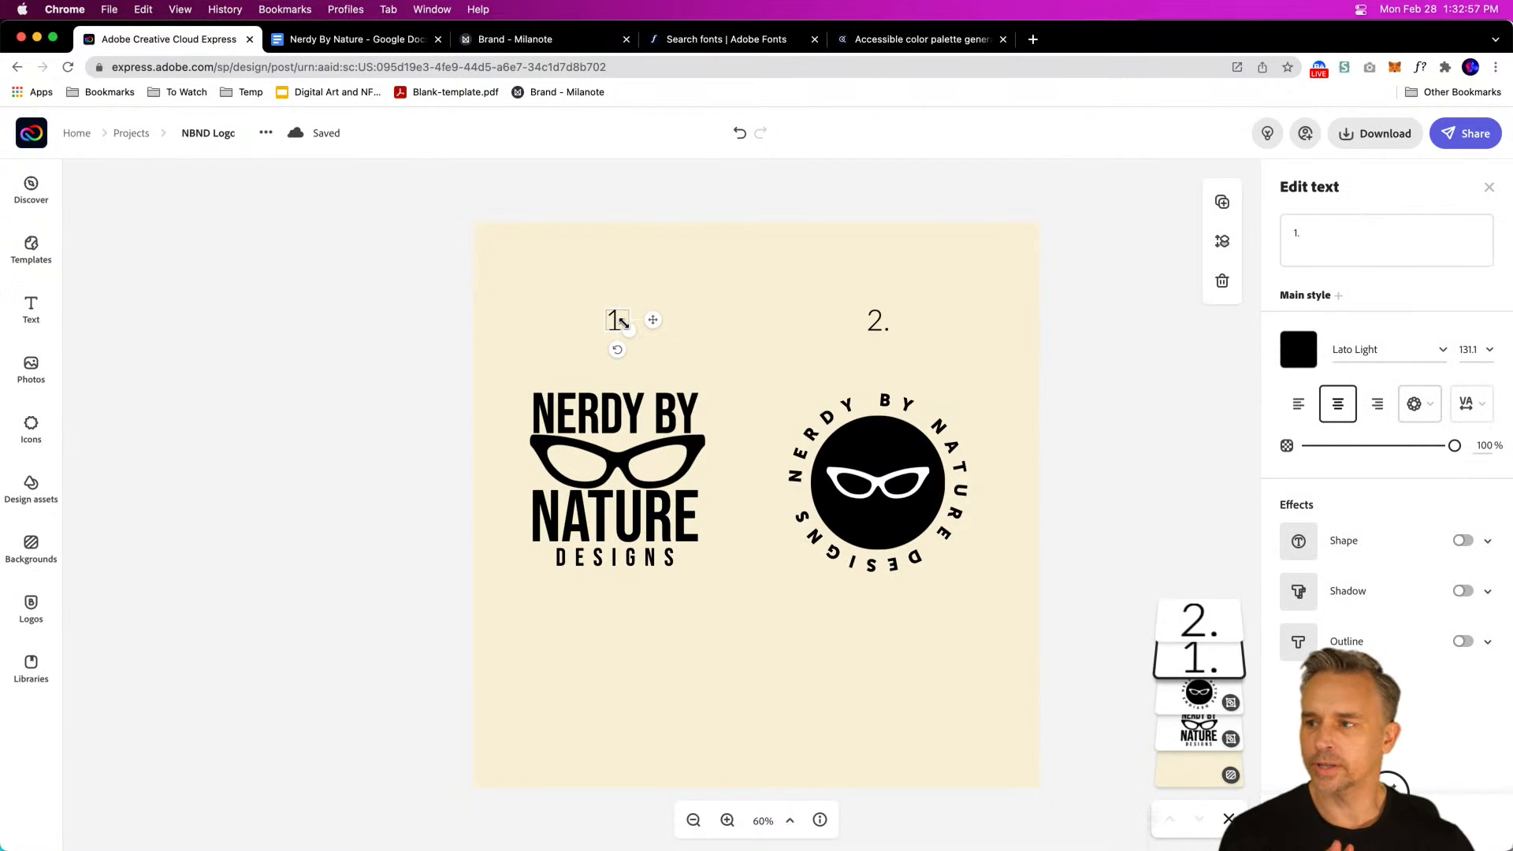
click(1224, 205)
drag(625, 331, 719, 272)
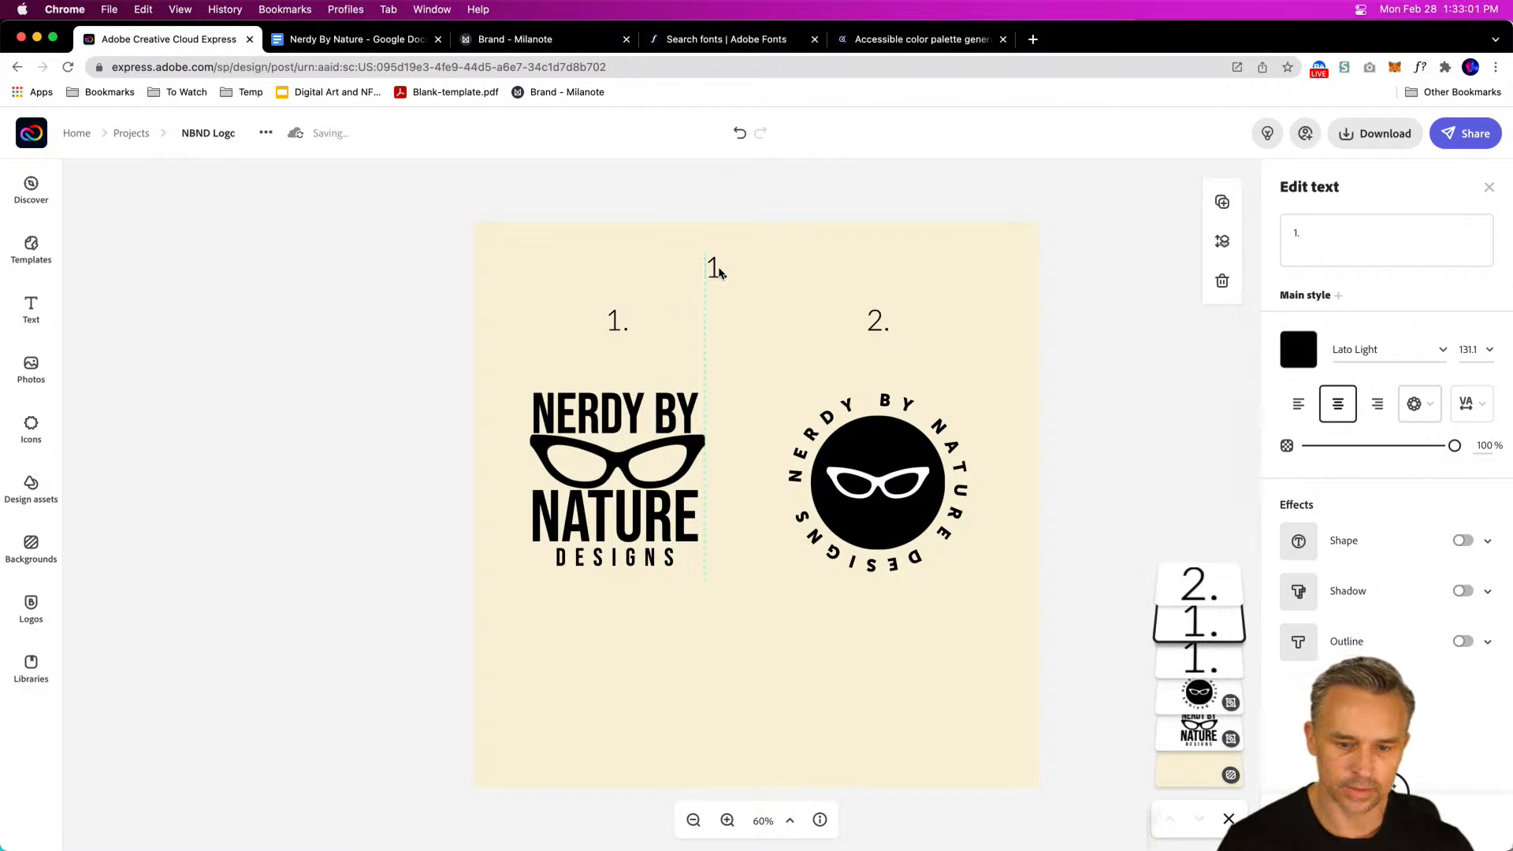
click(1321, 240)
text(Which logo do you like?)
drag(769, 272, 999, 271)
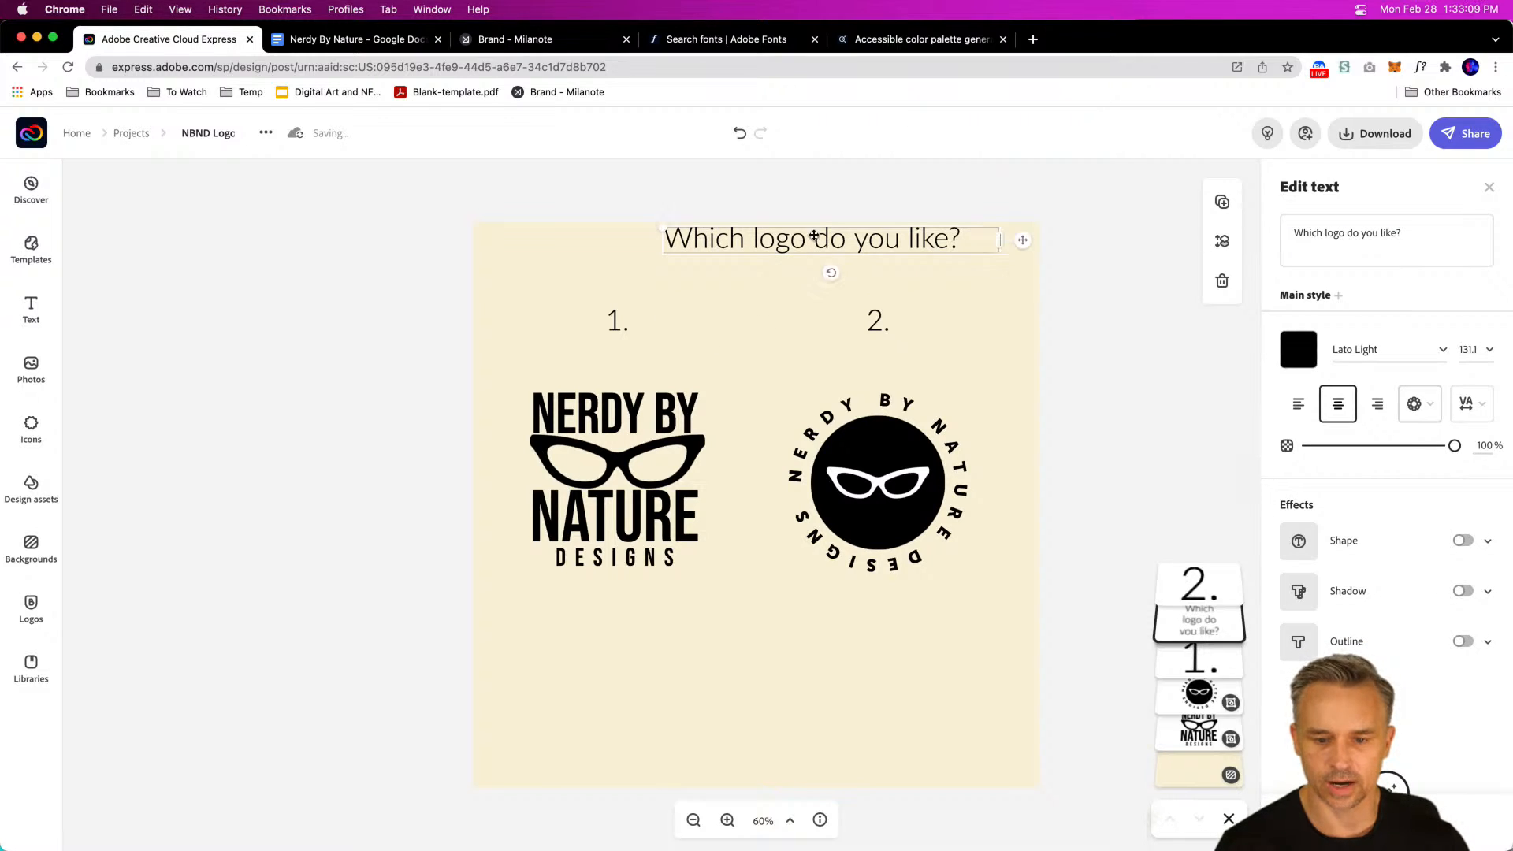
drag(803, 238, 746, 273)
Step: Move both logos and their number labels together slightly further down below the heading
drag(426, 301, 1078, 662)
drag(610, 398, 608, 446)
click(484, 274)
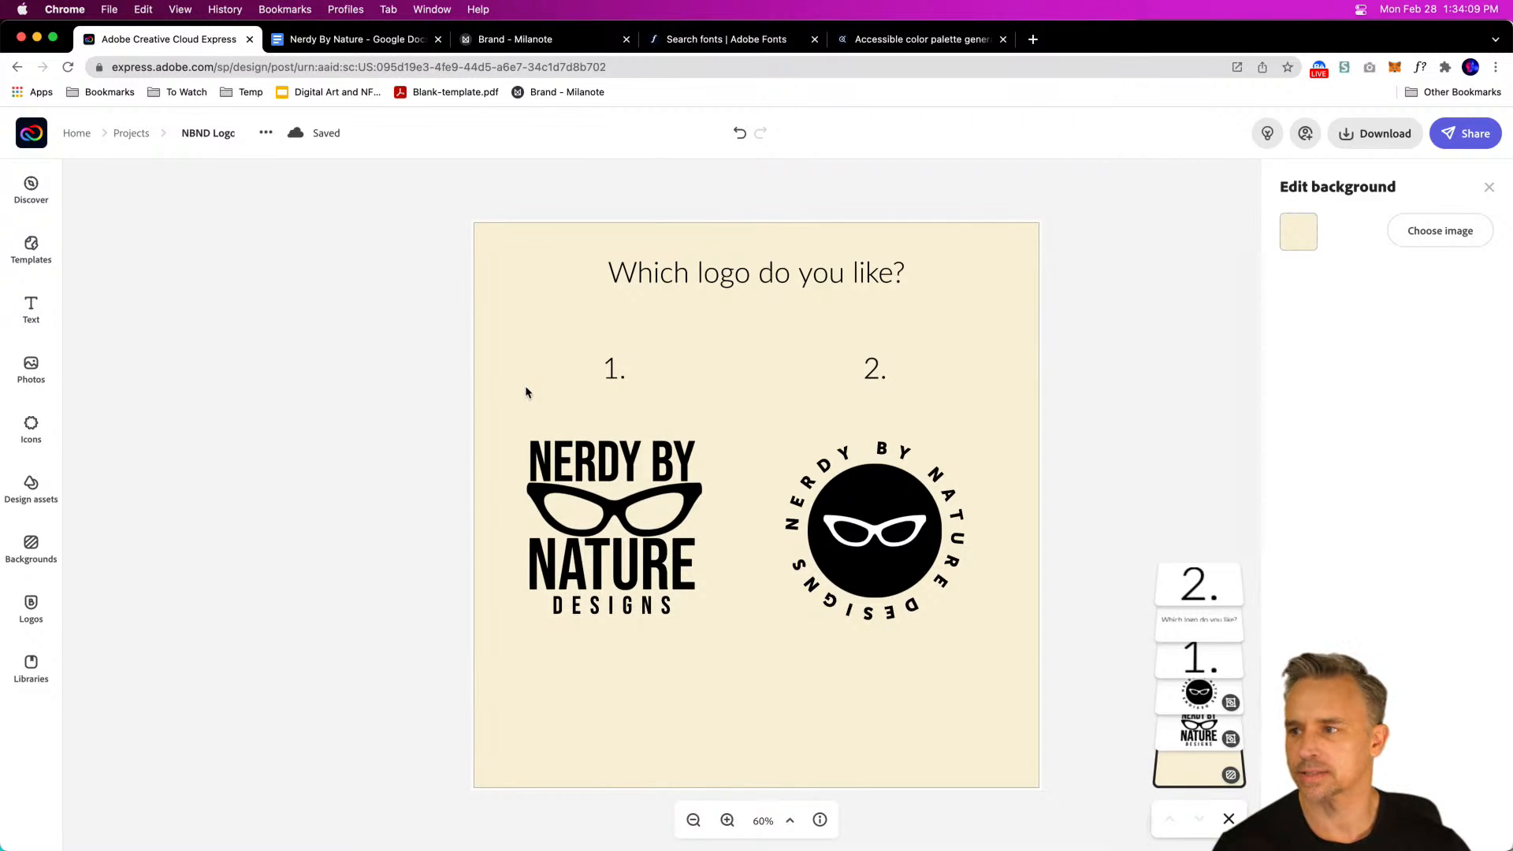
click(309, 288)
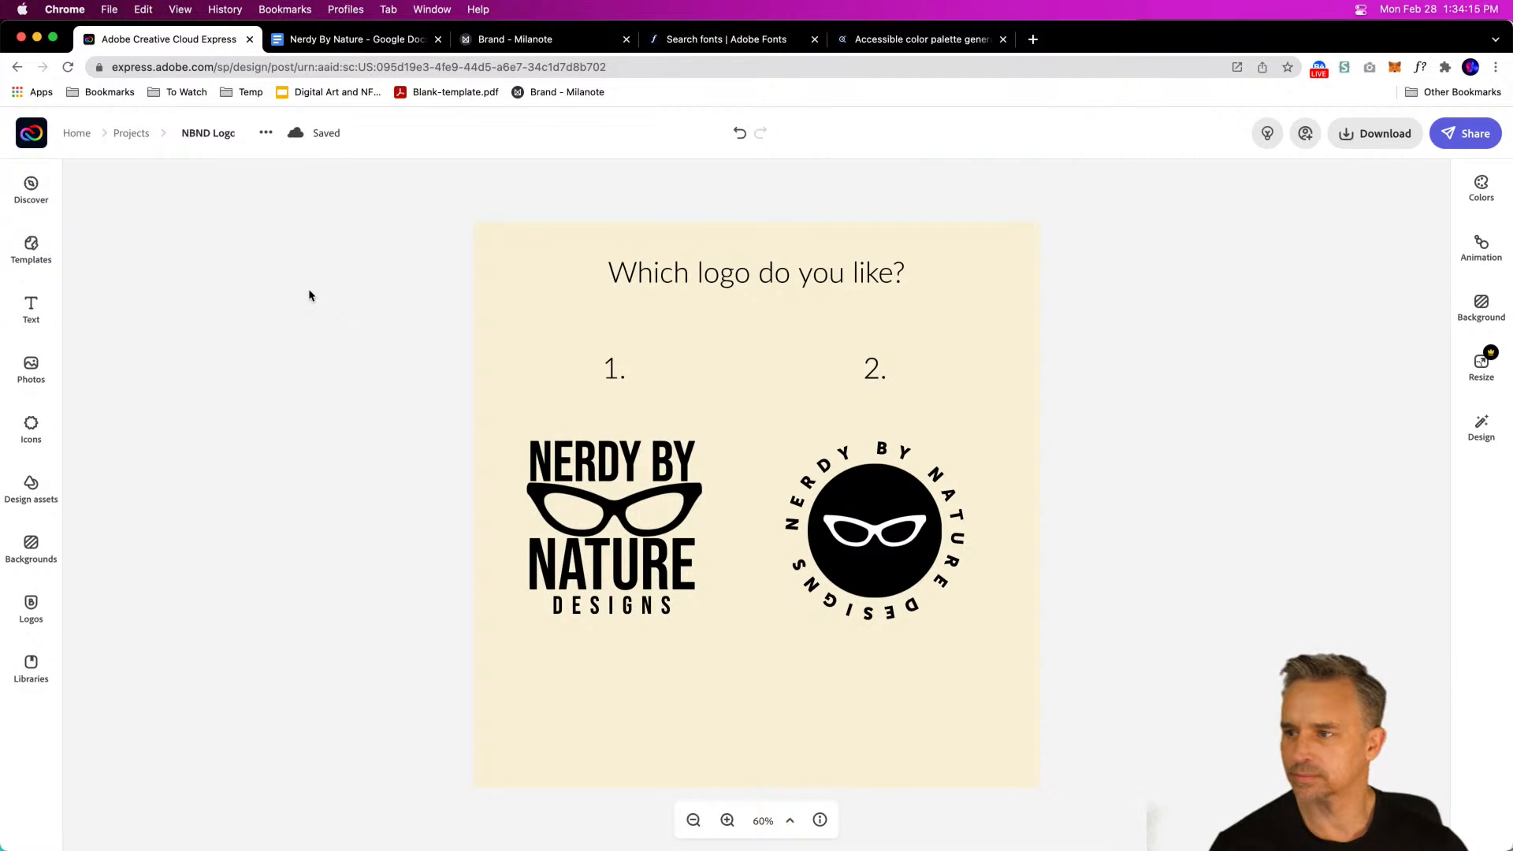
Step: Ungroup the round badge logo, select its circular text, and open the text's letter spacing setting
click(882, 448)
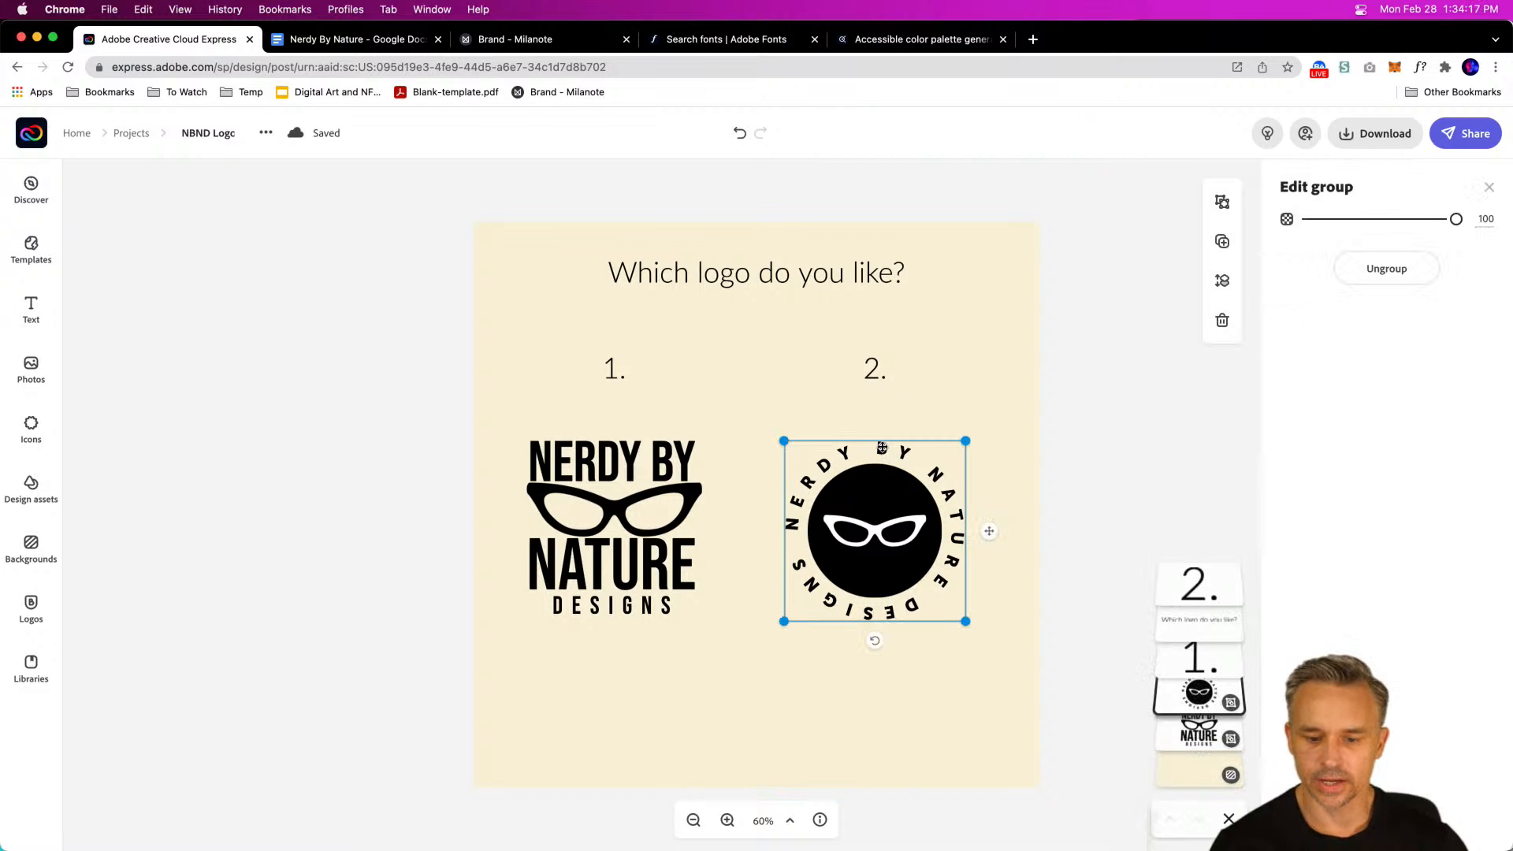
click(1222, 202)
click(847, 488)
click(832, 459)
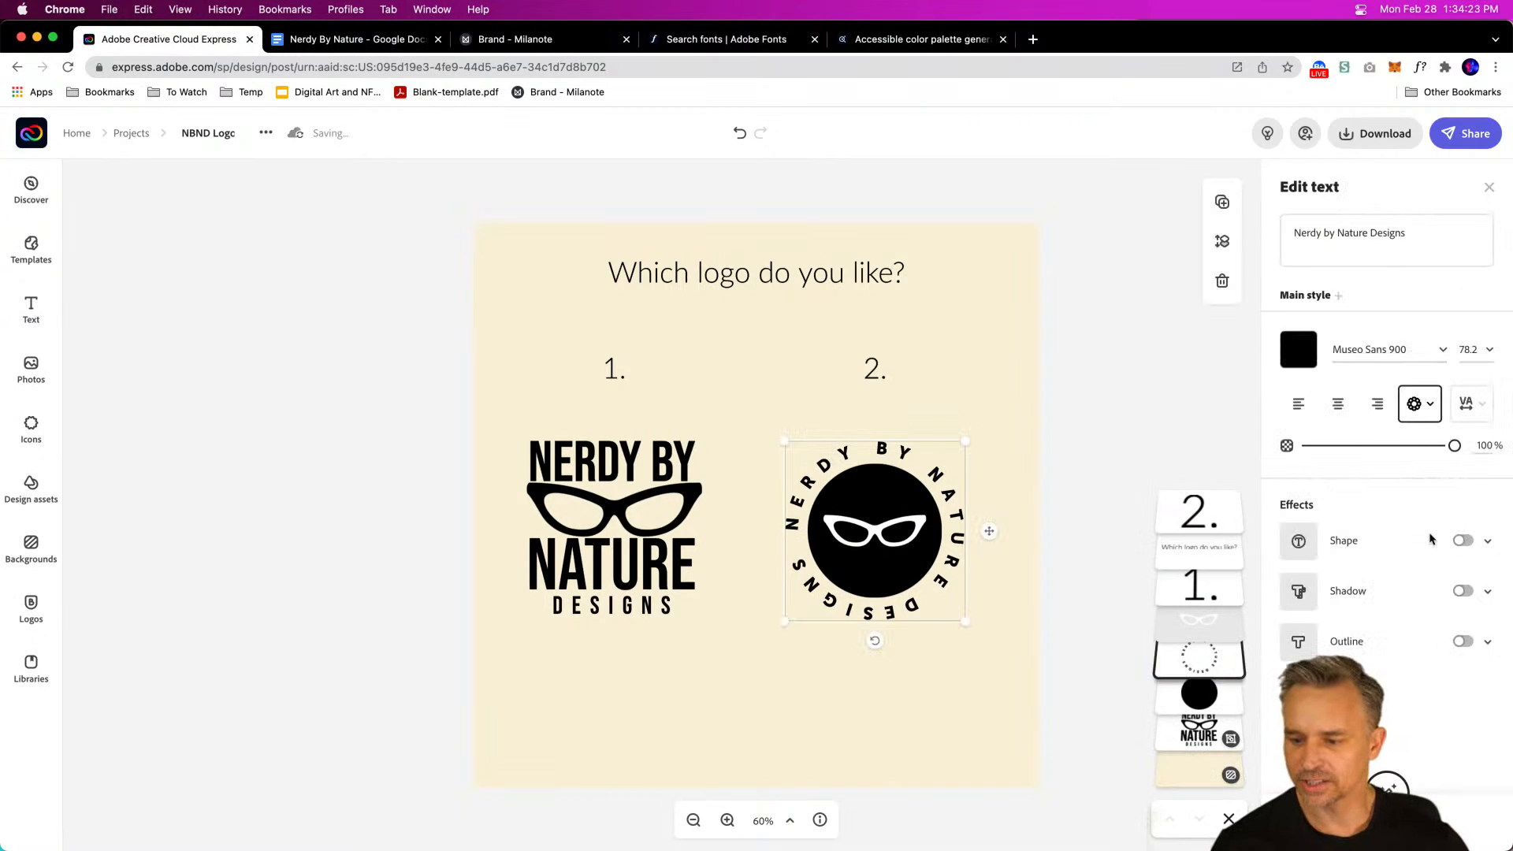
click(1421, 410)
click(1426, 413)
click(1481, 409)
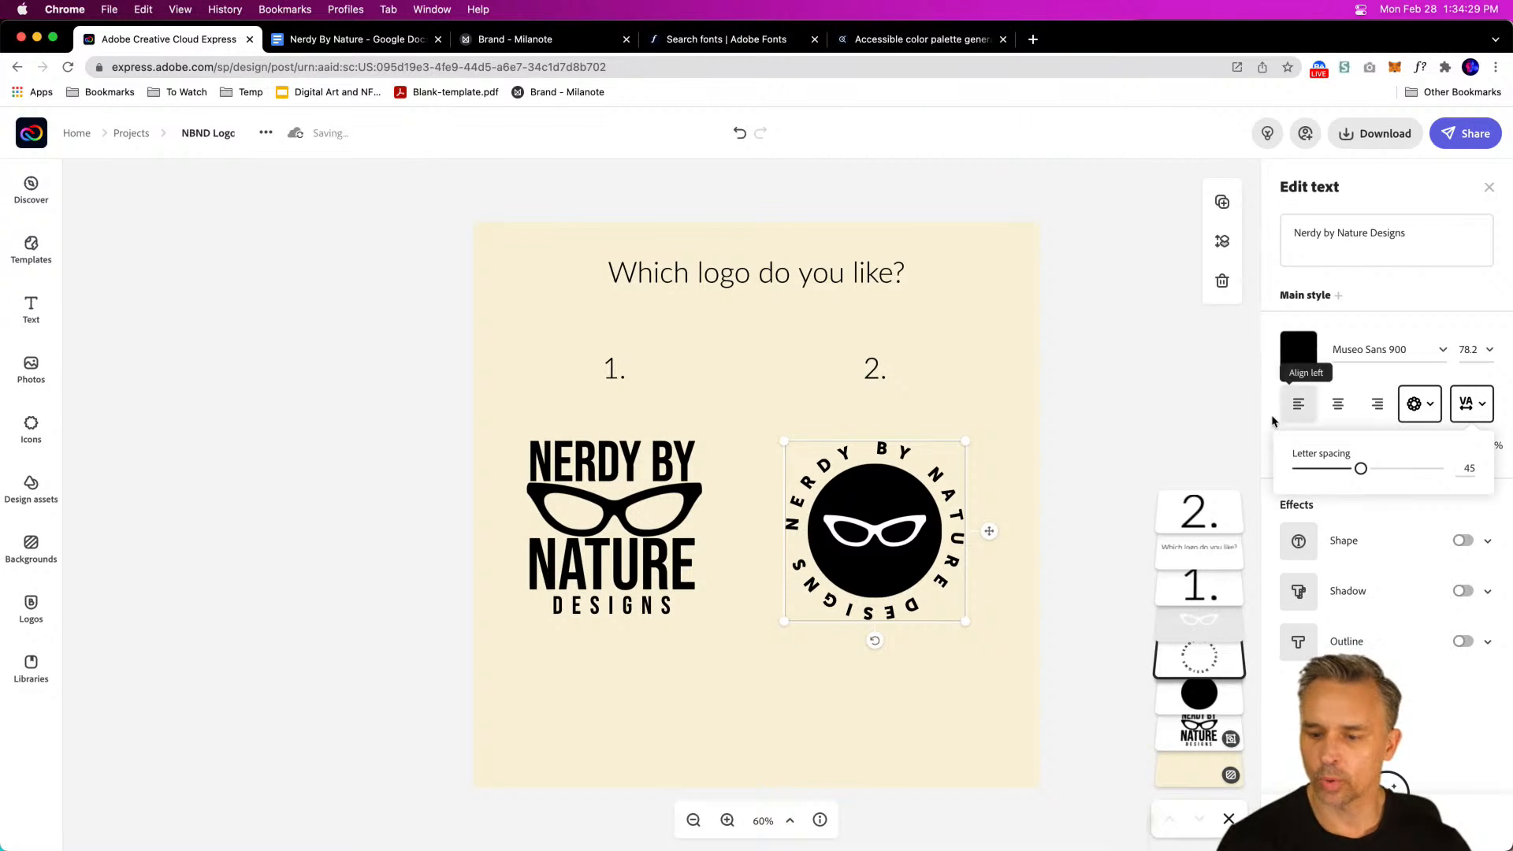
Step: Apply the first grid alignment to the "Which logo do you like?" heading
click(920, 349)
click(692, 293)
click(702, 272)
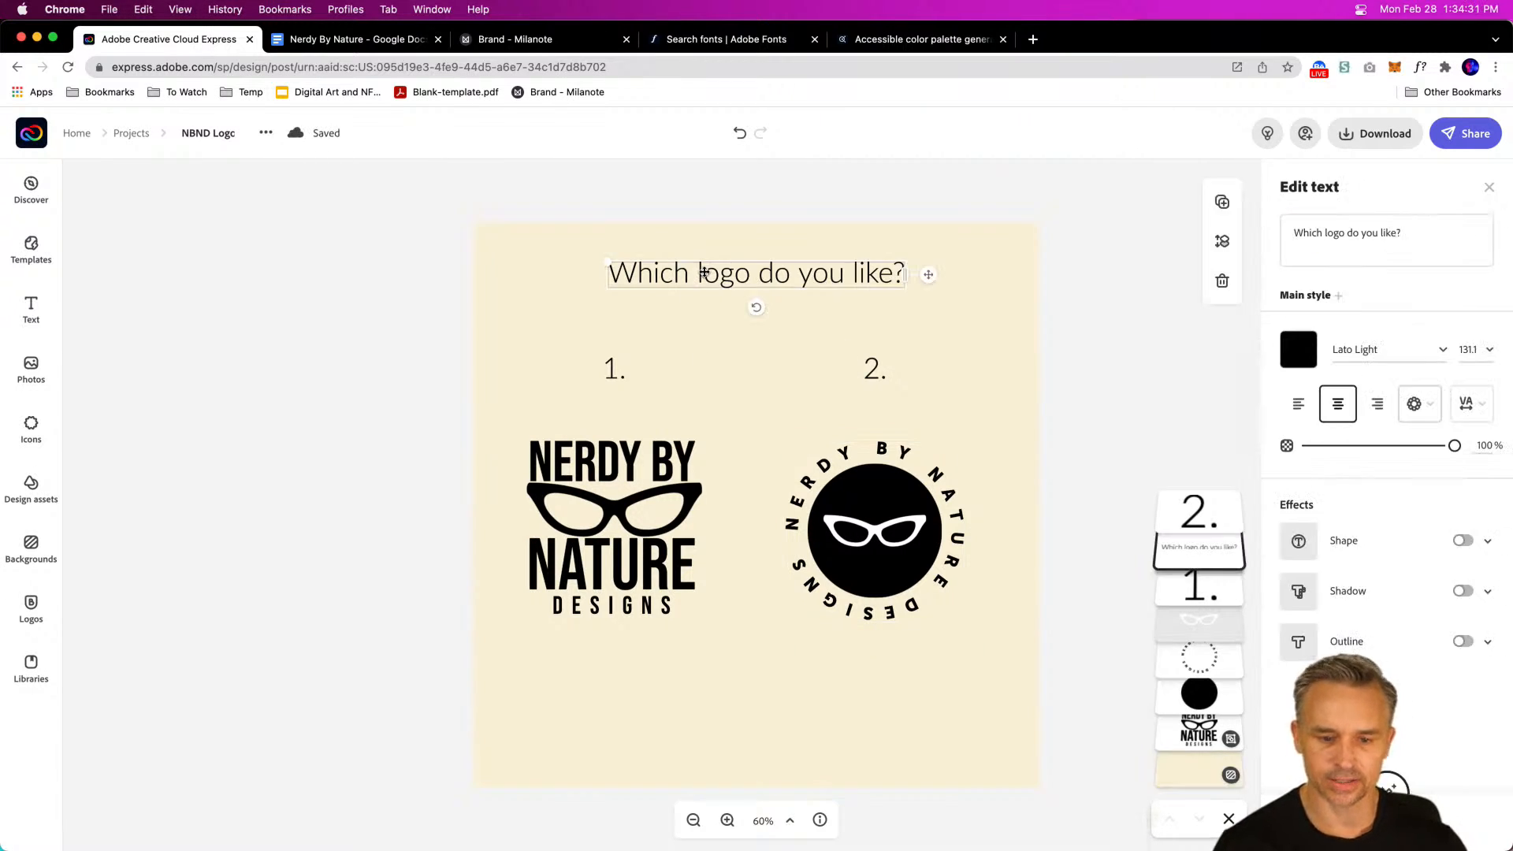
key(super+plus)
drag(689, 667, 629, 403)
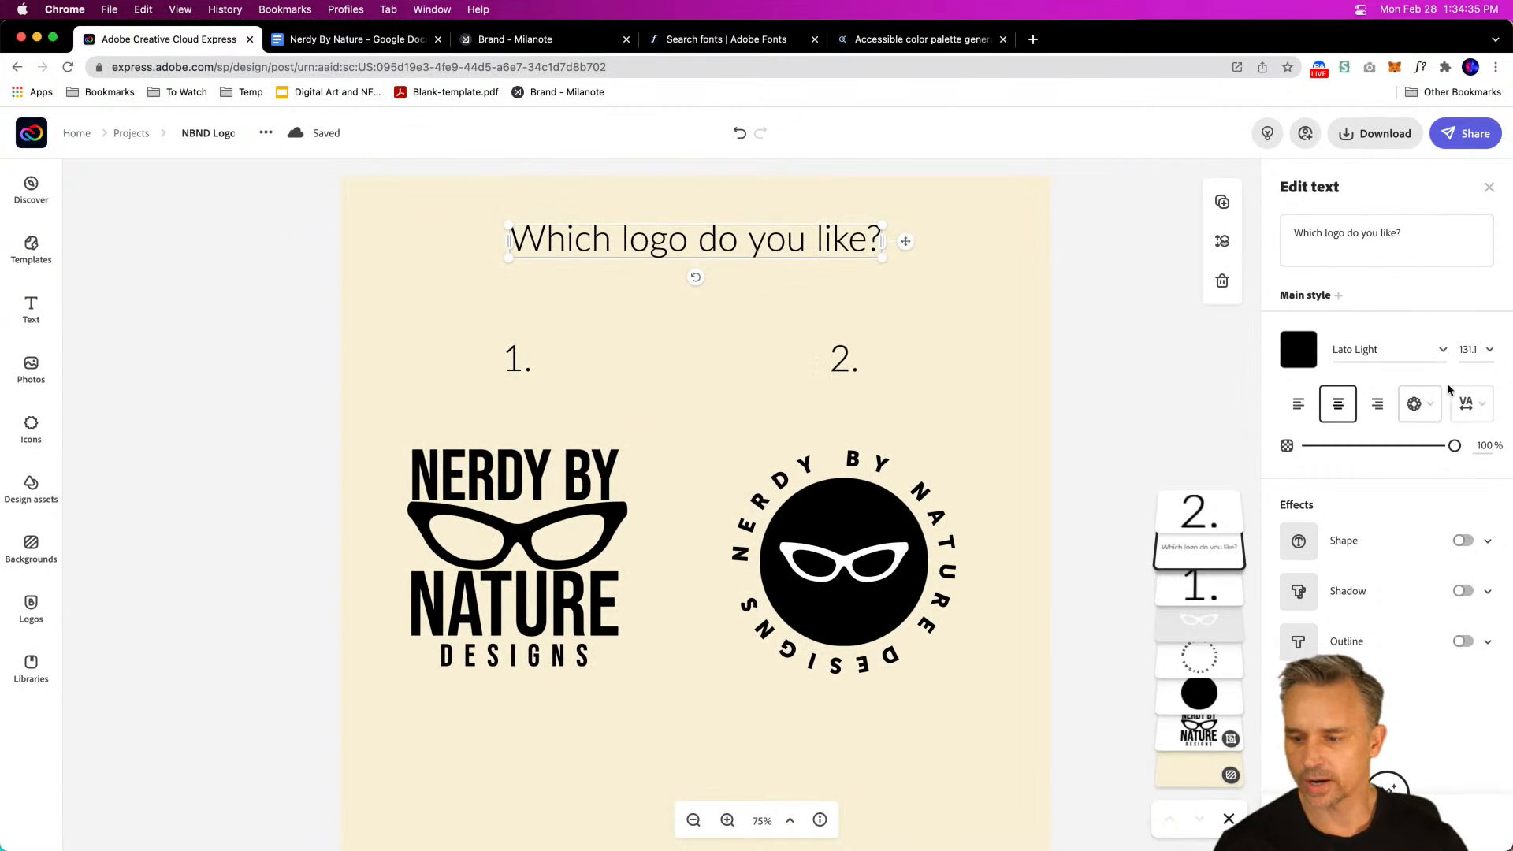
click(1407, 410)
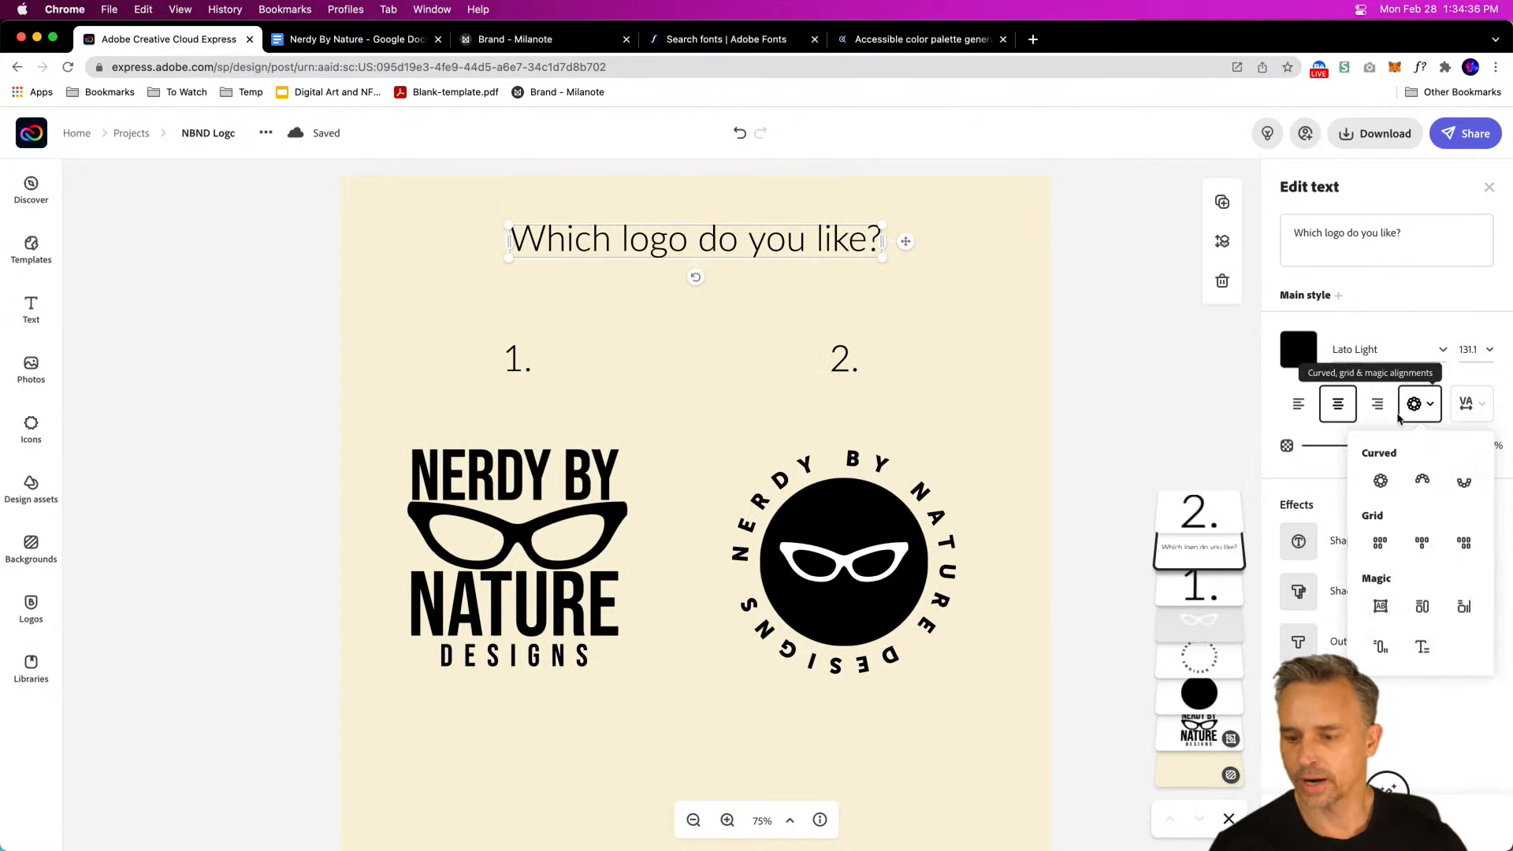
click(1382, 542)
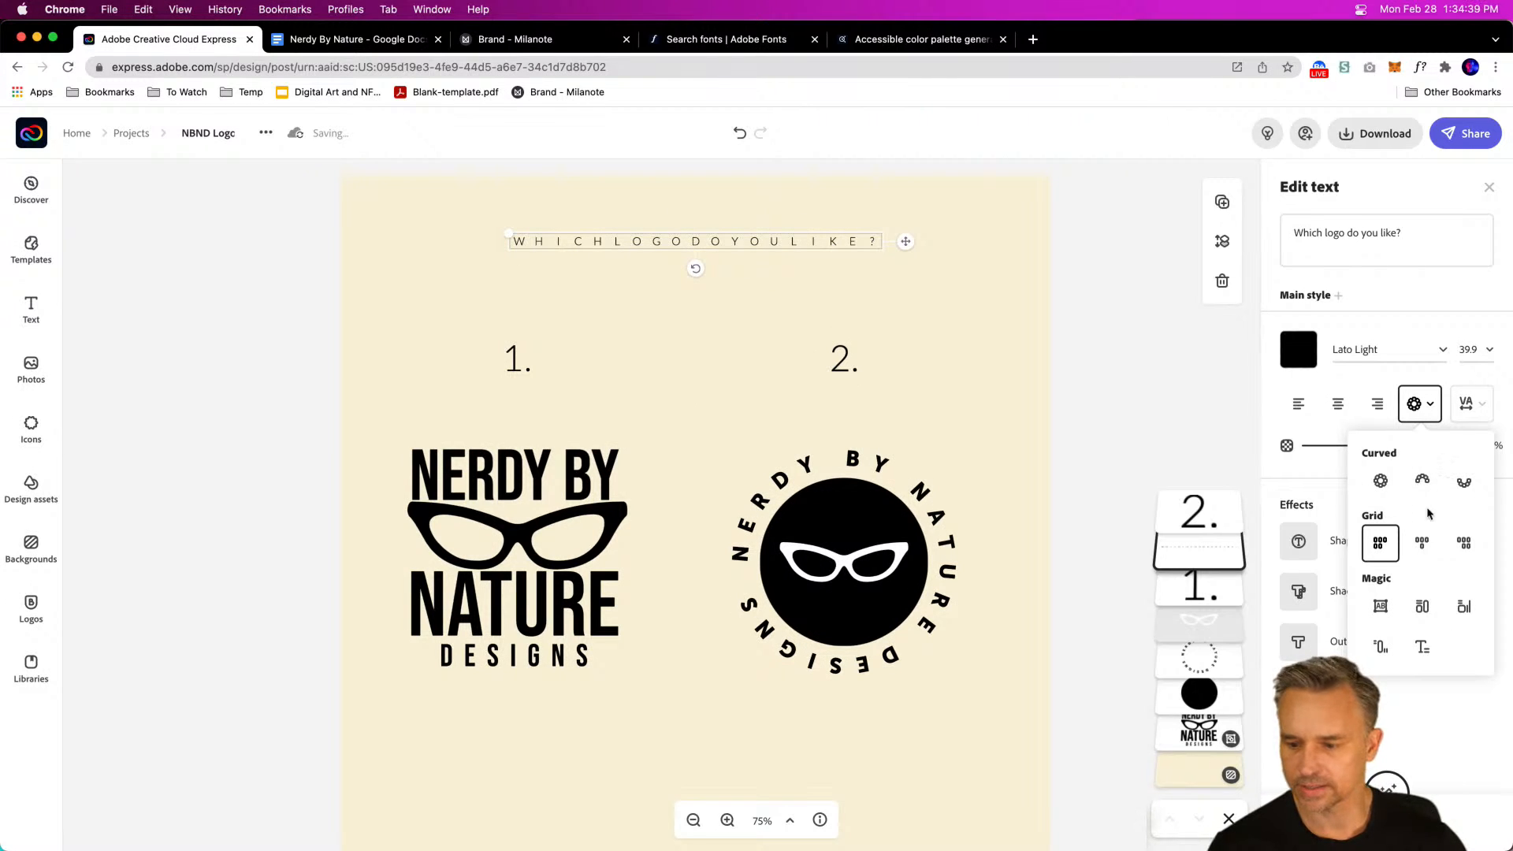
Step: Curve the heading into an upward arch, enlarge it, and centre it above the number labels
click(1416, 482)
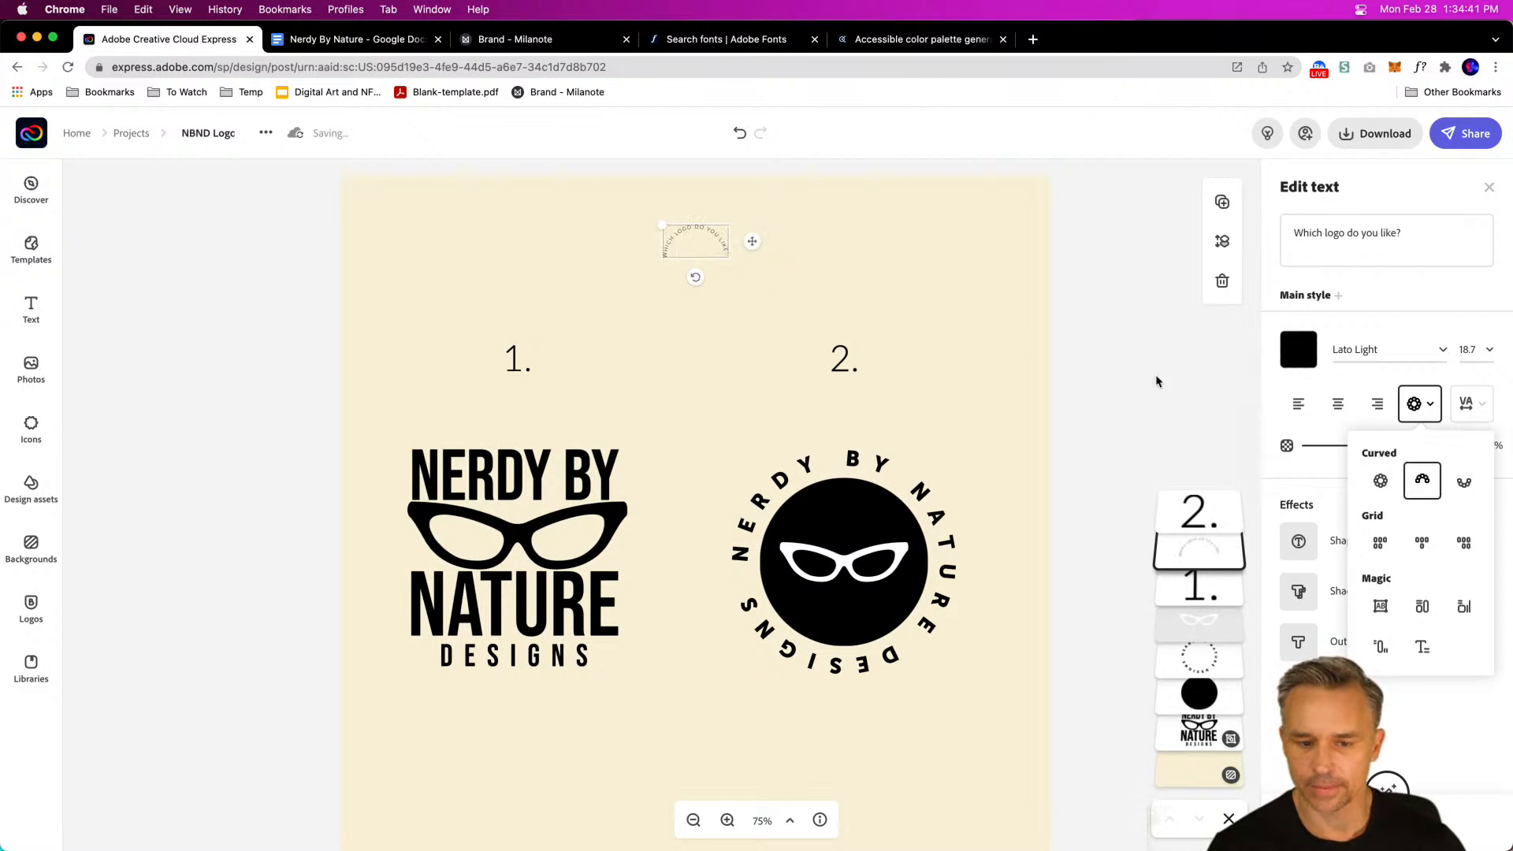
drag(659, 222, 495, 126)
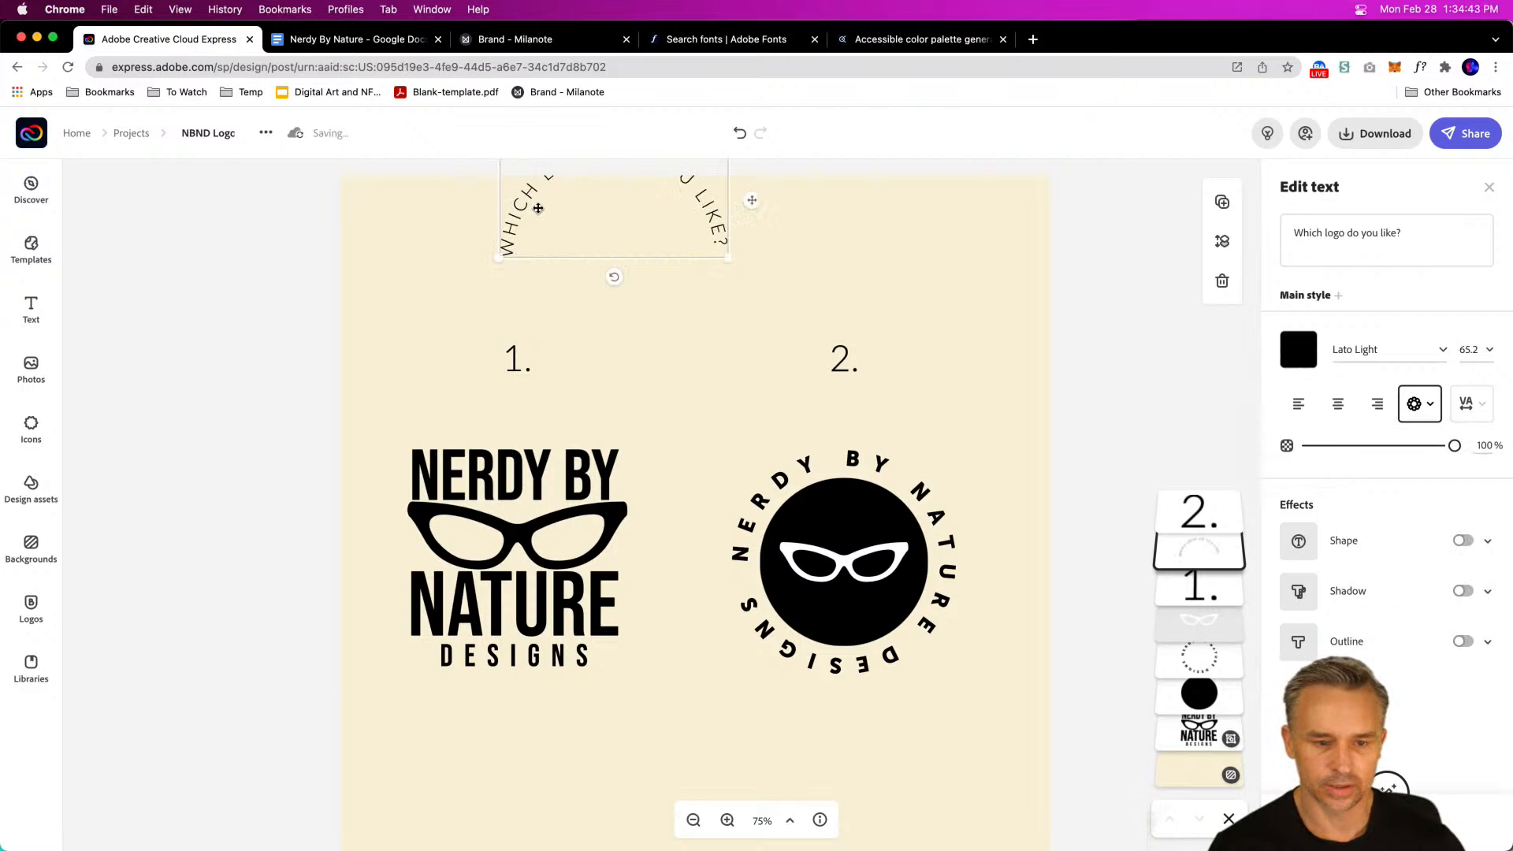
drag(530, 223, 599, 272)
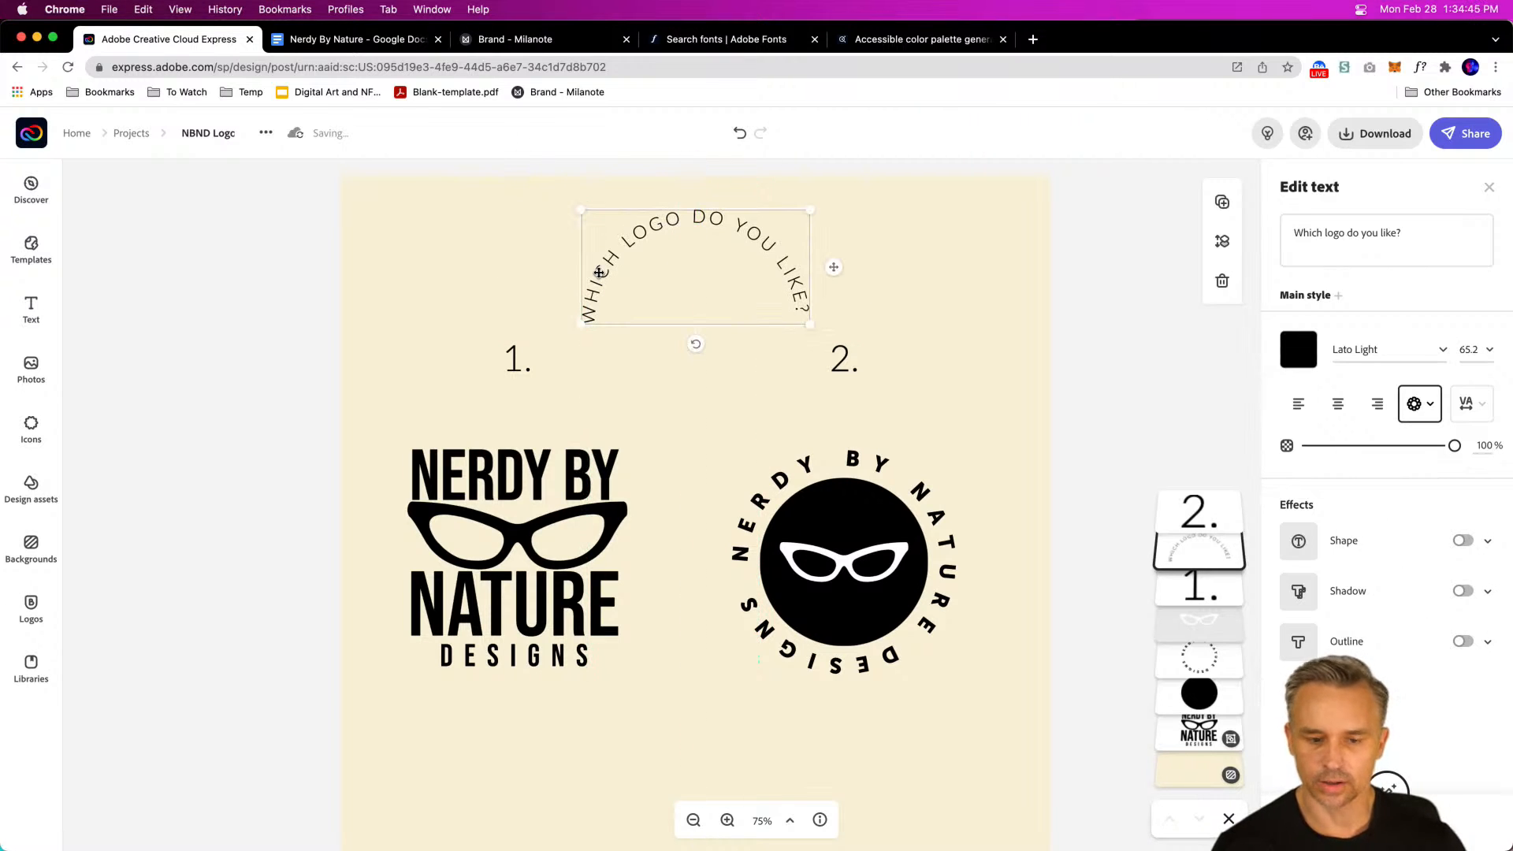
Step: Replace the arched heading's text with "Nerdy by nature"
click(1429, 407)
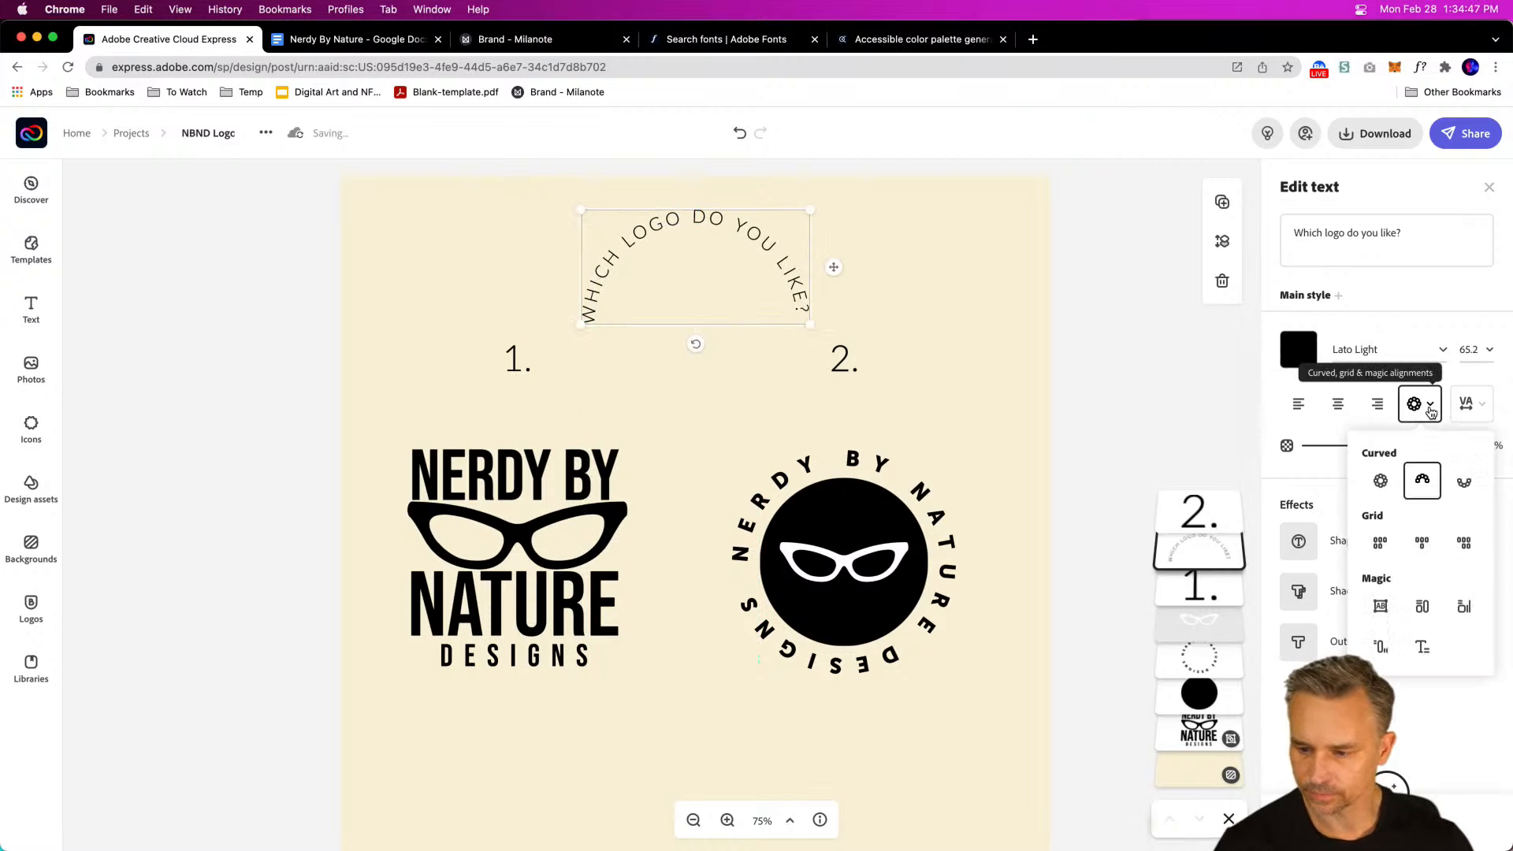
click(611, 246)
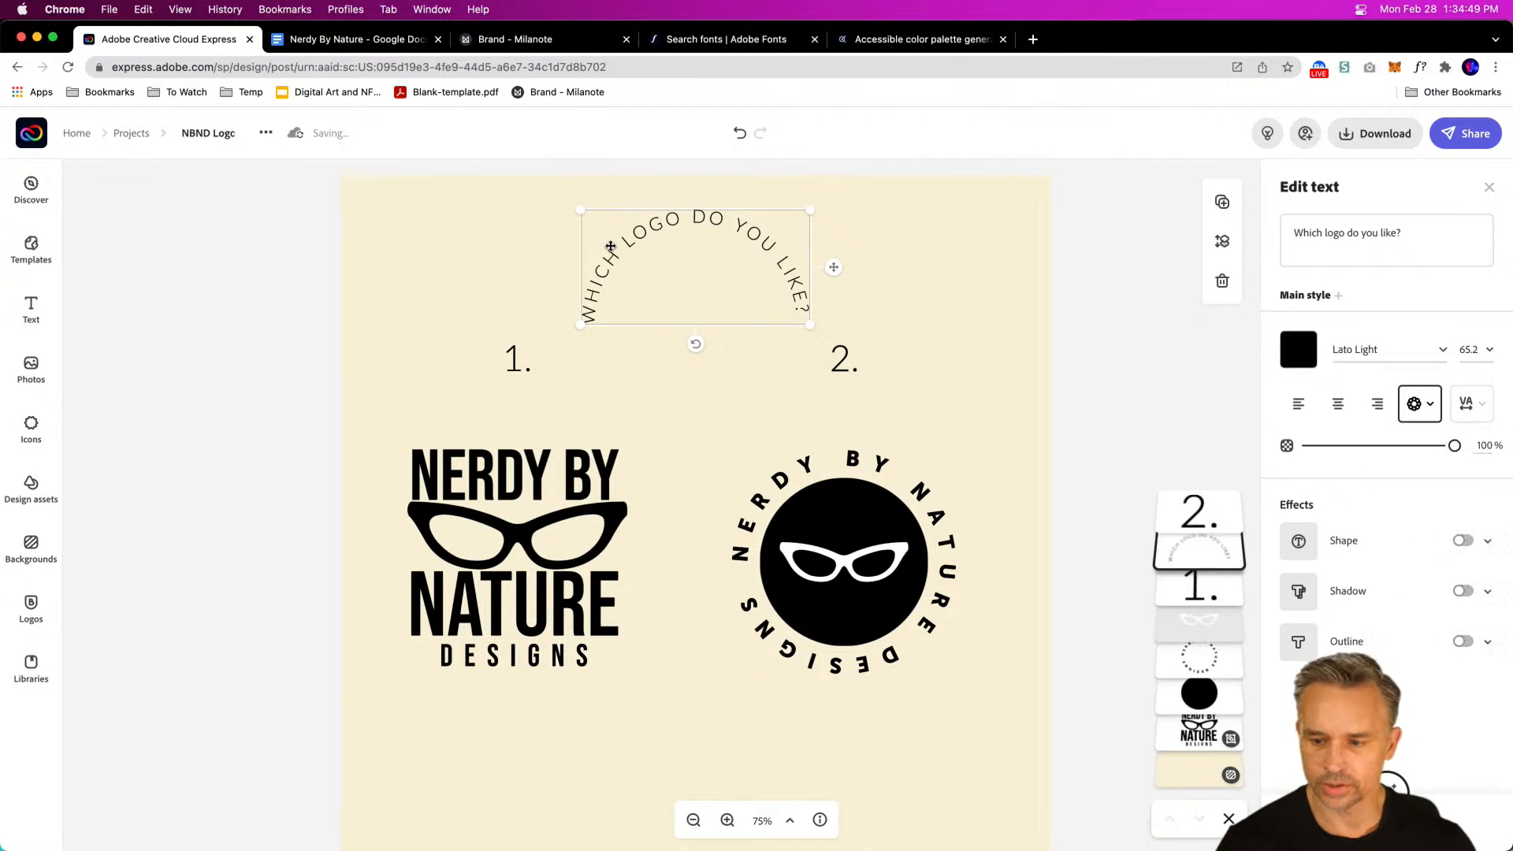
drag(1411, 236, 1296, 215)
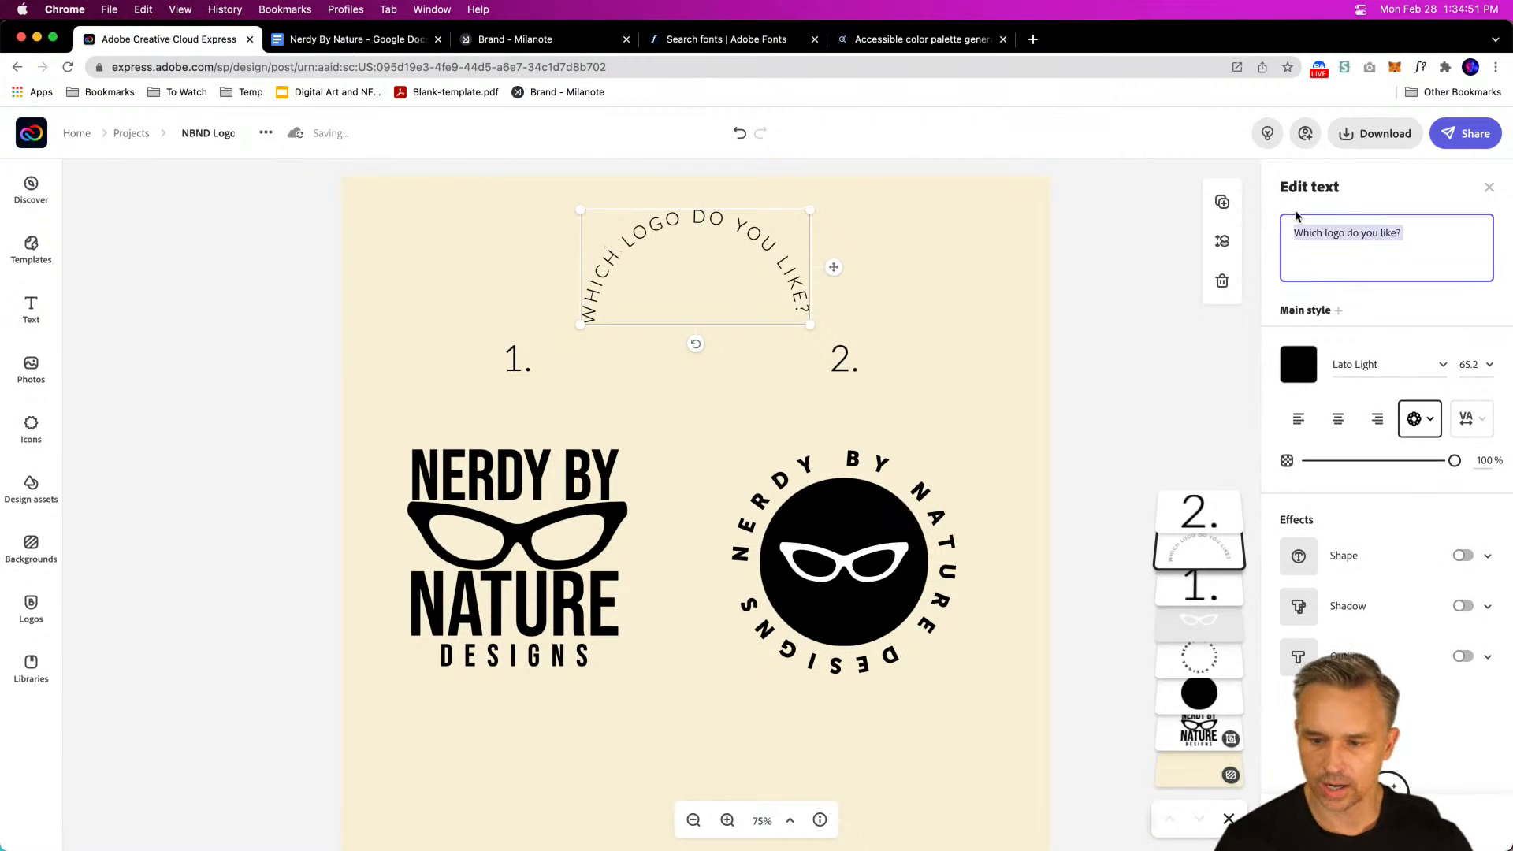
text(Nerdy)
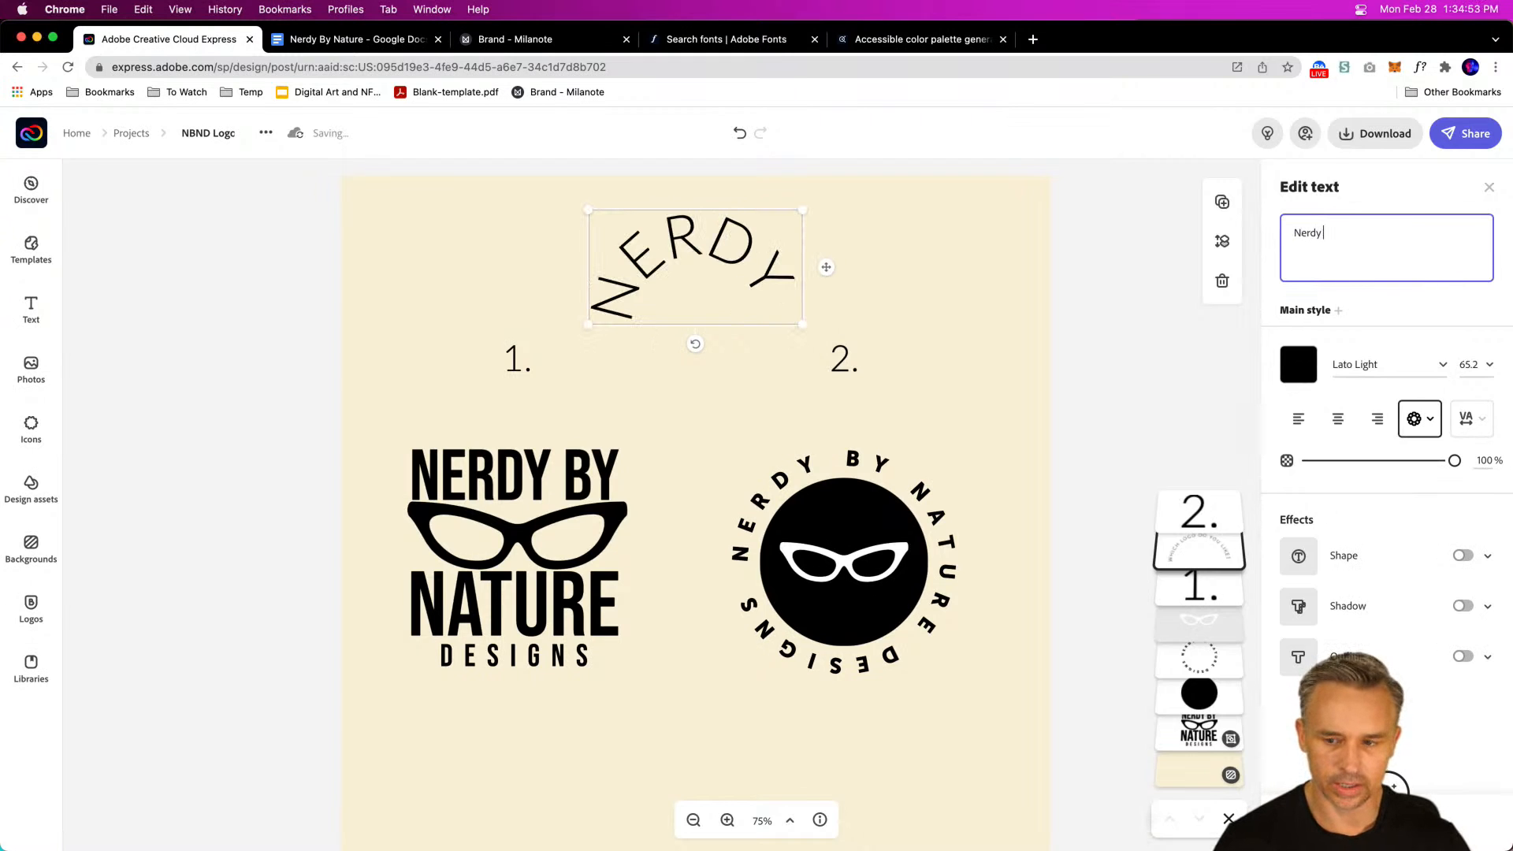
text( by nature)
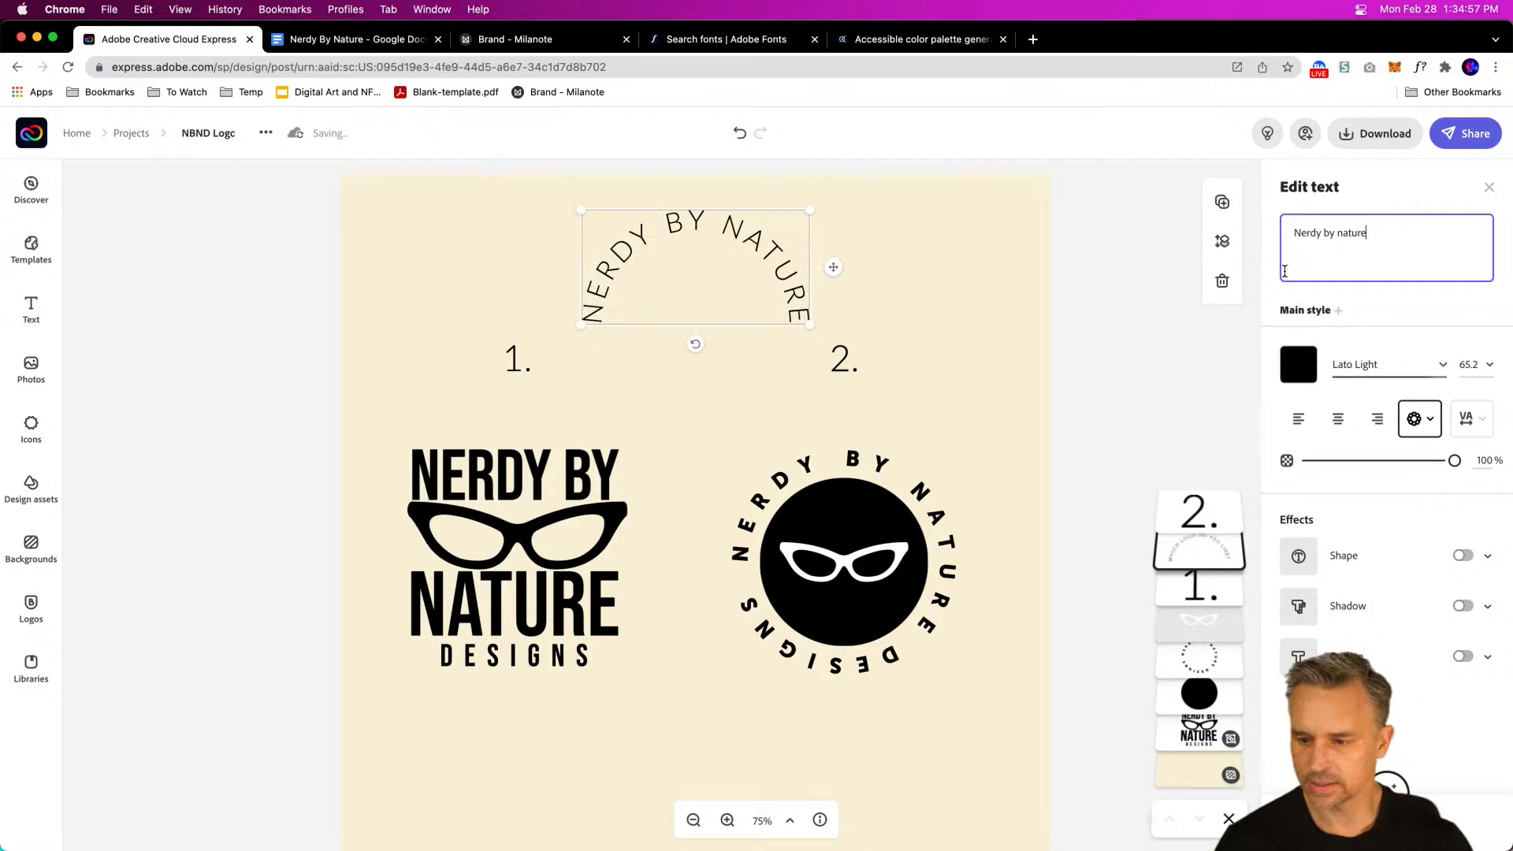
click(865, 241)
Step: Duplicate the arched text, curve the copy downward, change it to "designs", and place it directly below the arch to close the circle
click(682, 230)
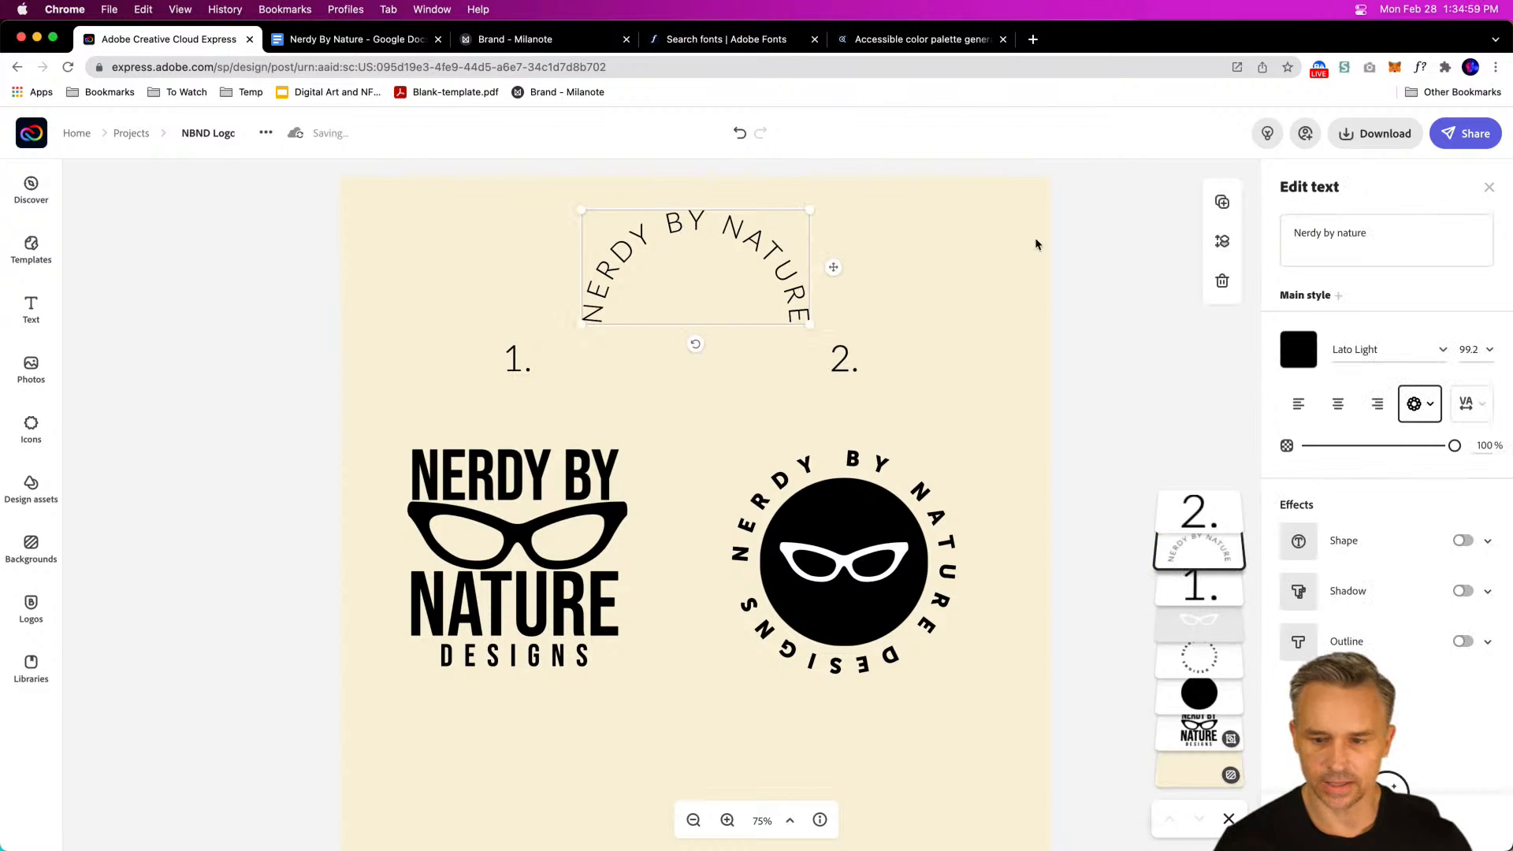
click(1222, 203)
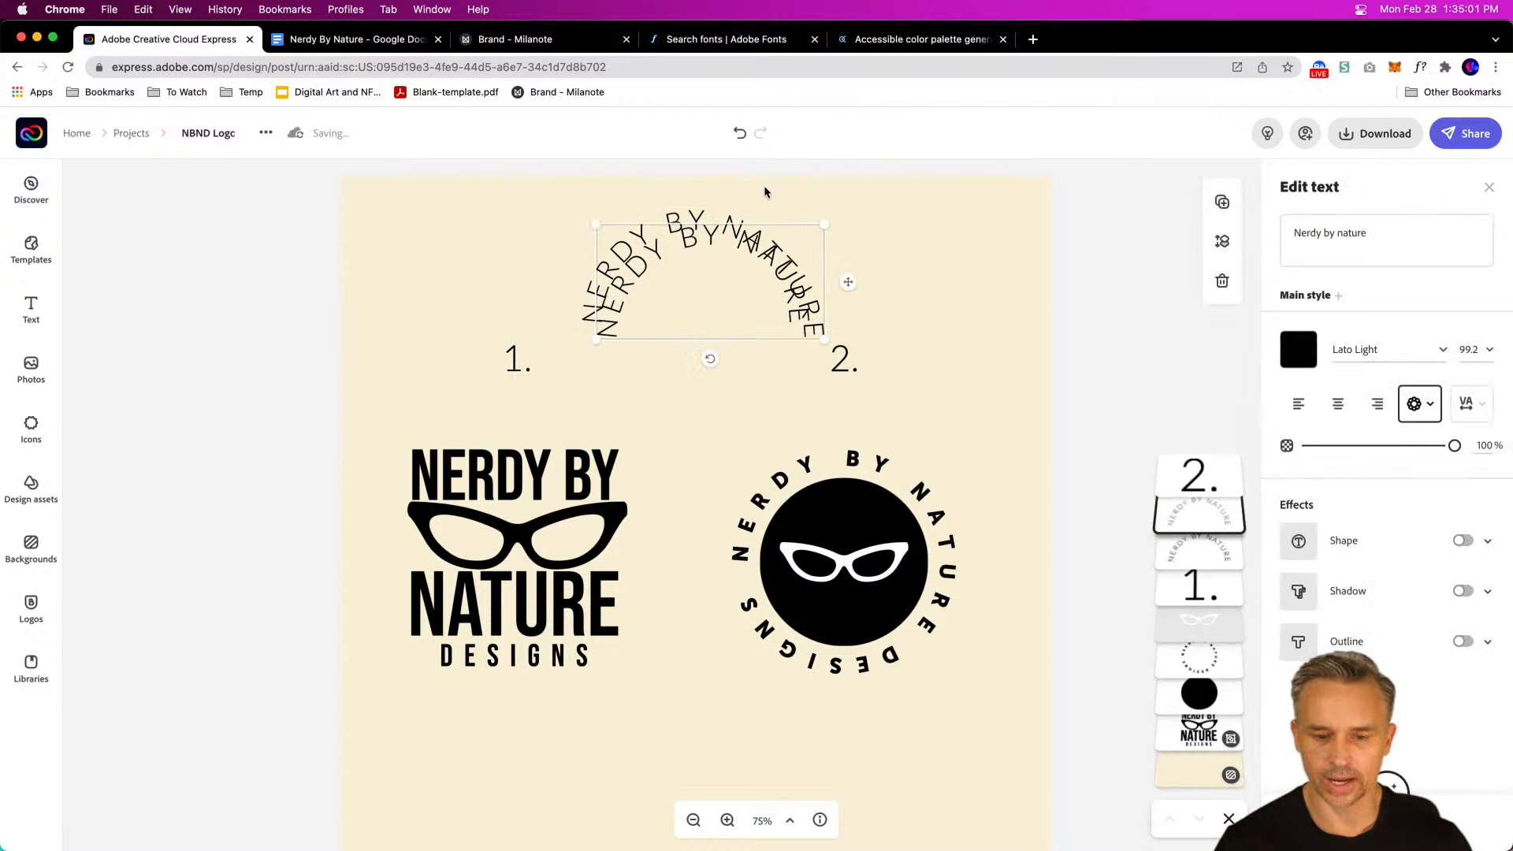
click(1420, 404)
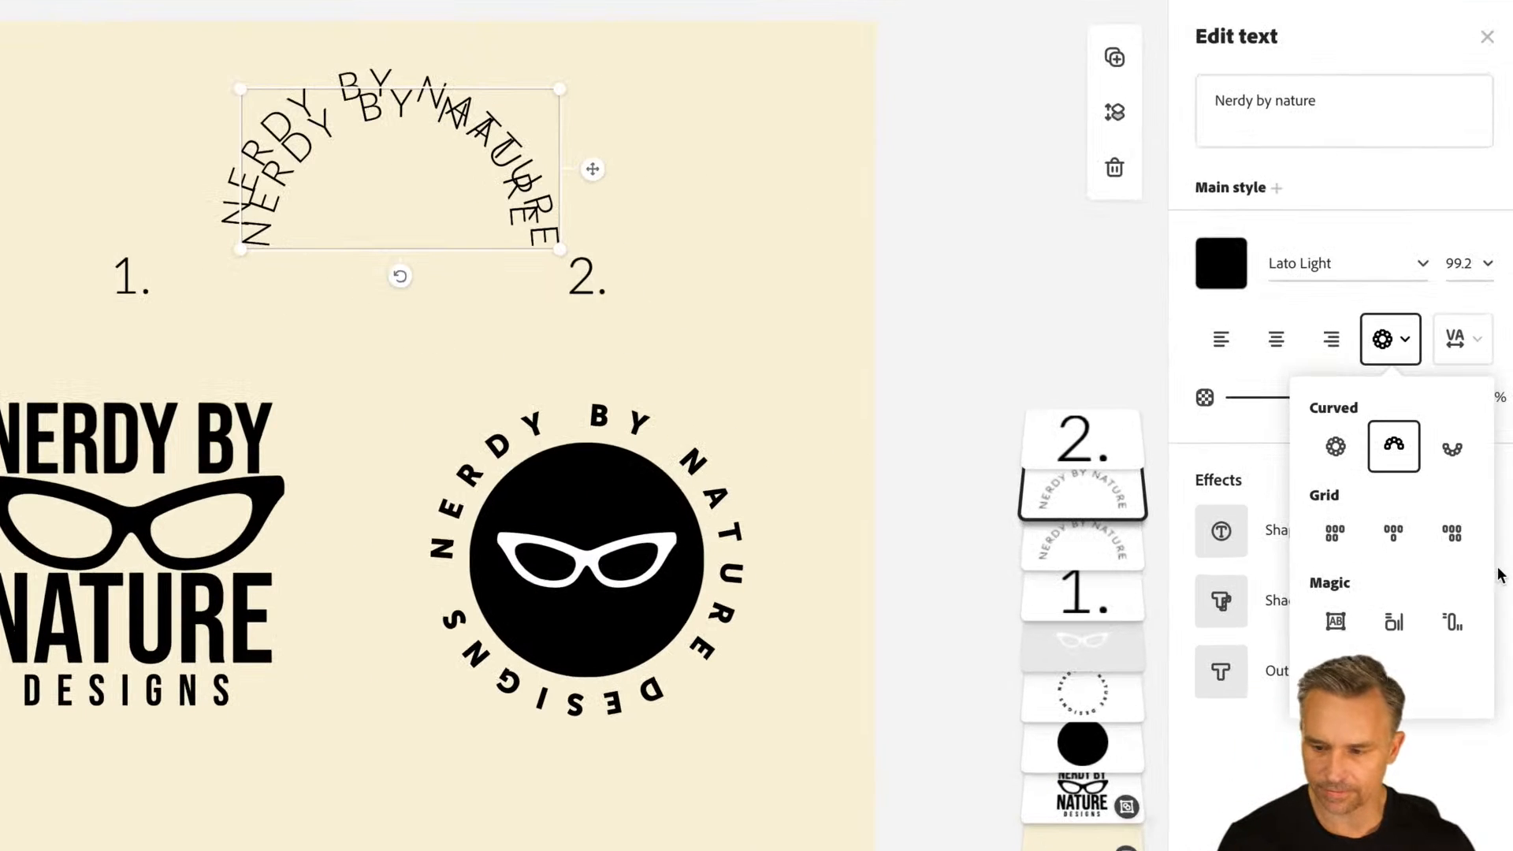
click(1453, 448)
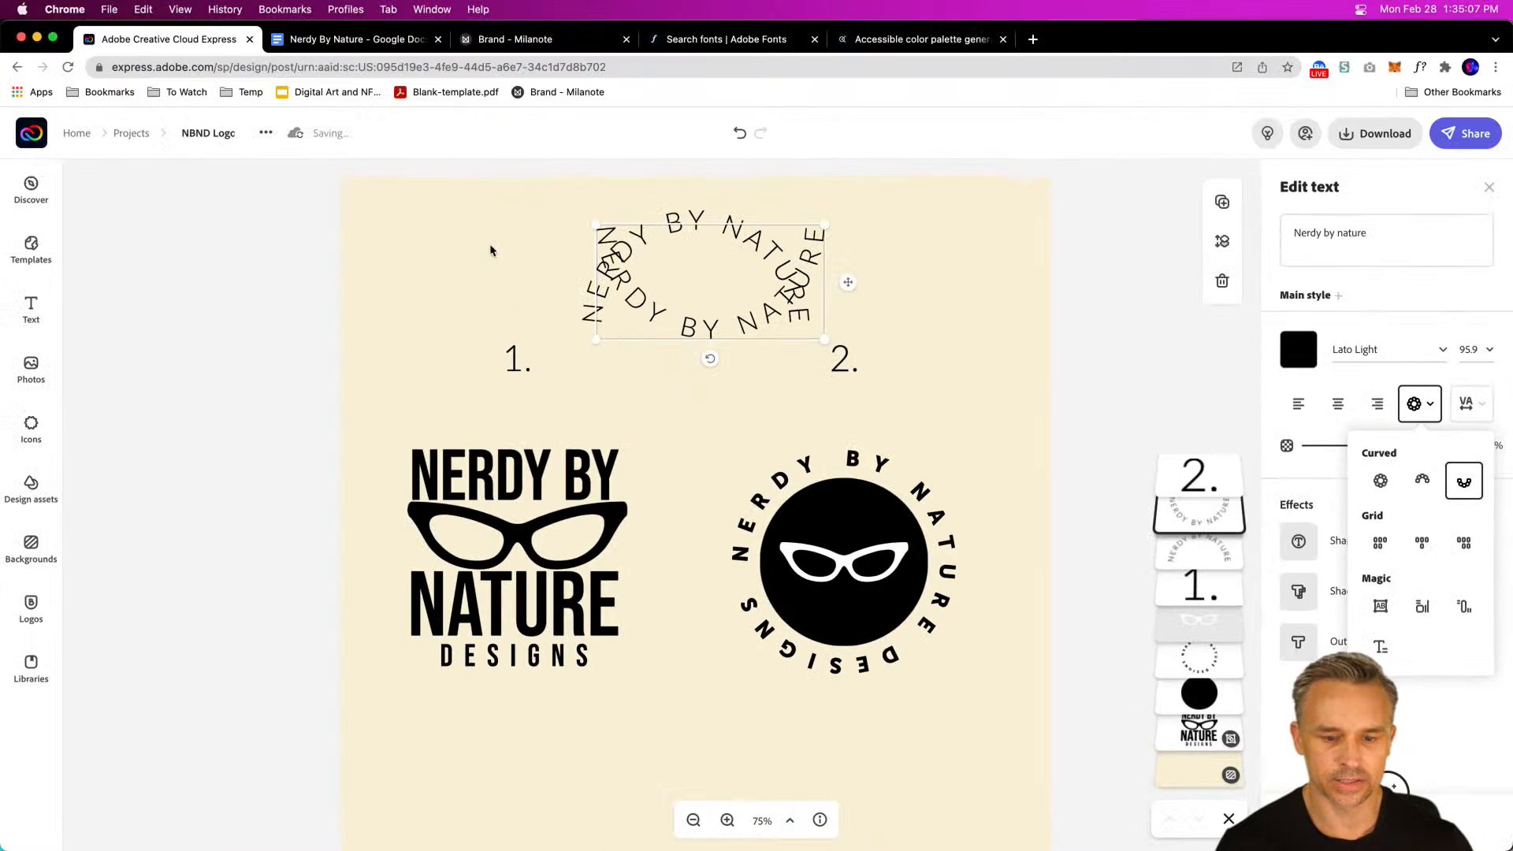
drag(1388, 231, 1269, 221)
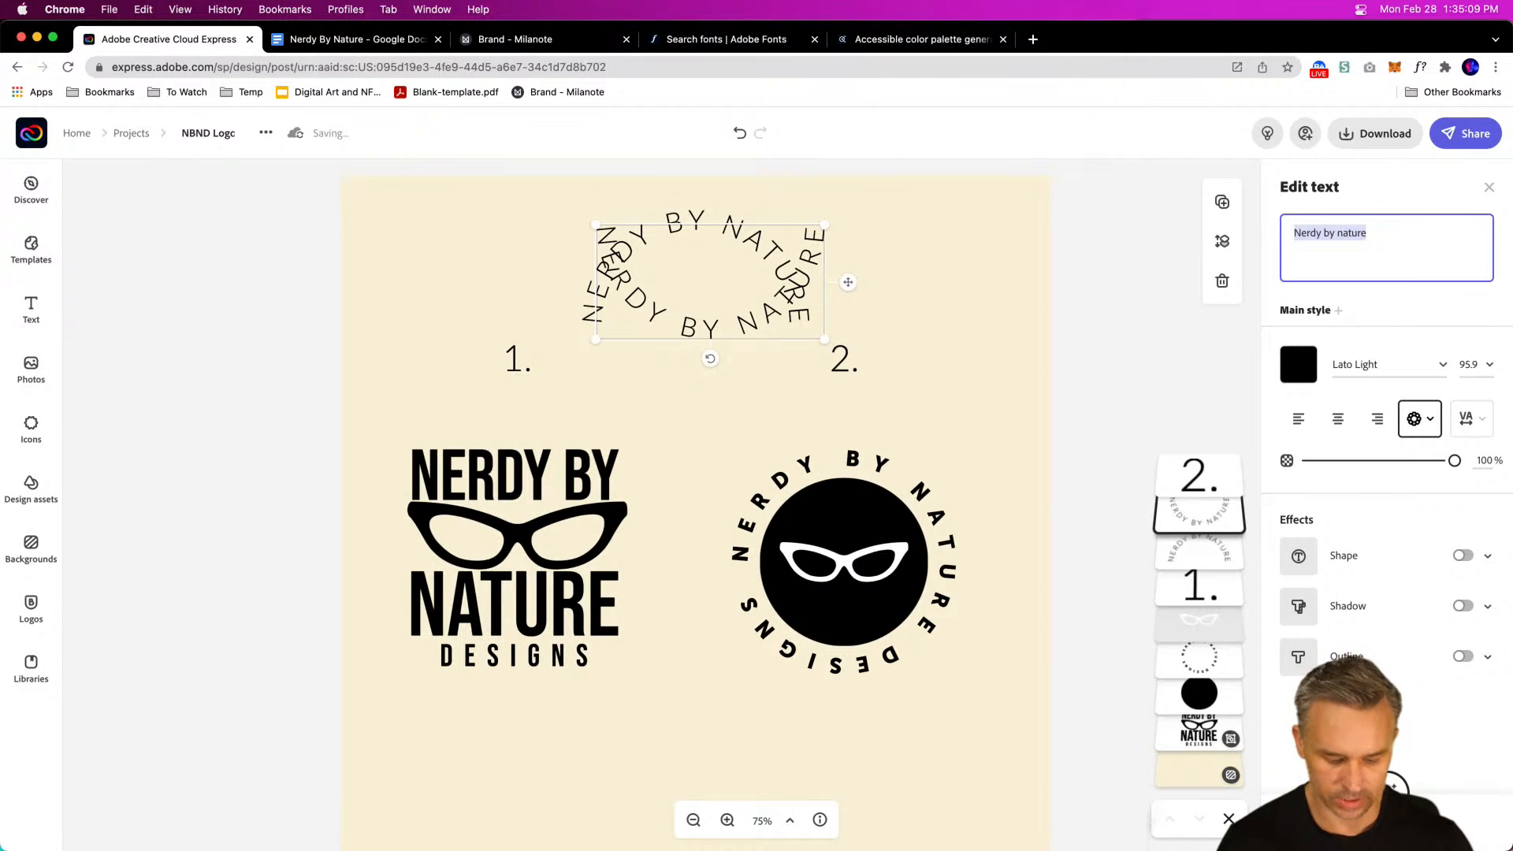
text(designs)
drag(657, 302, 647, 409)
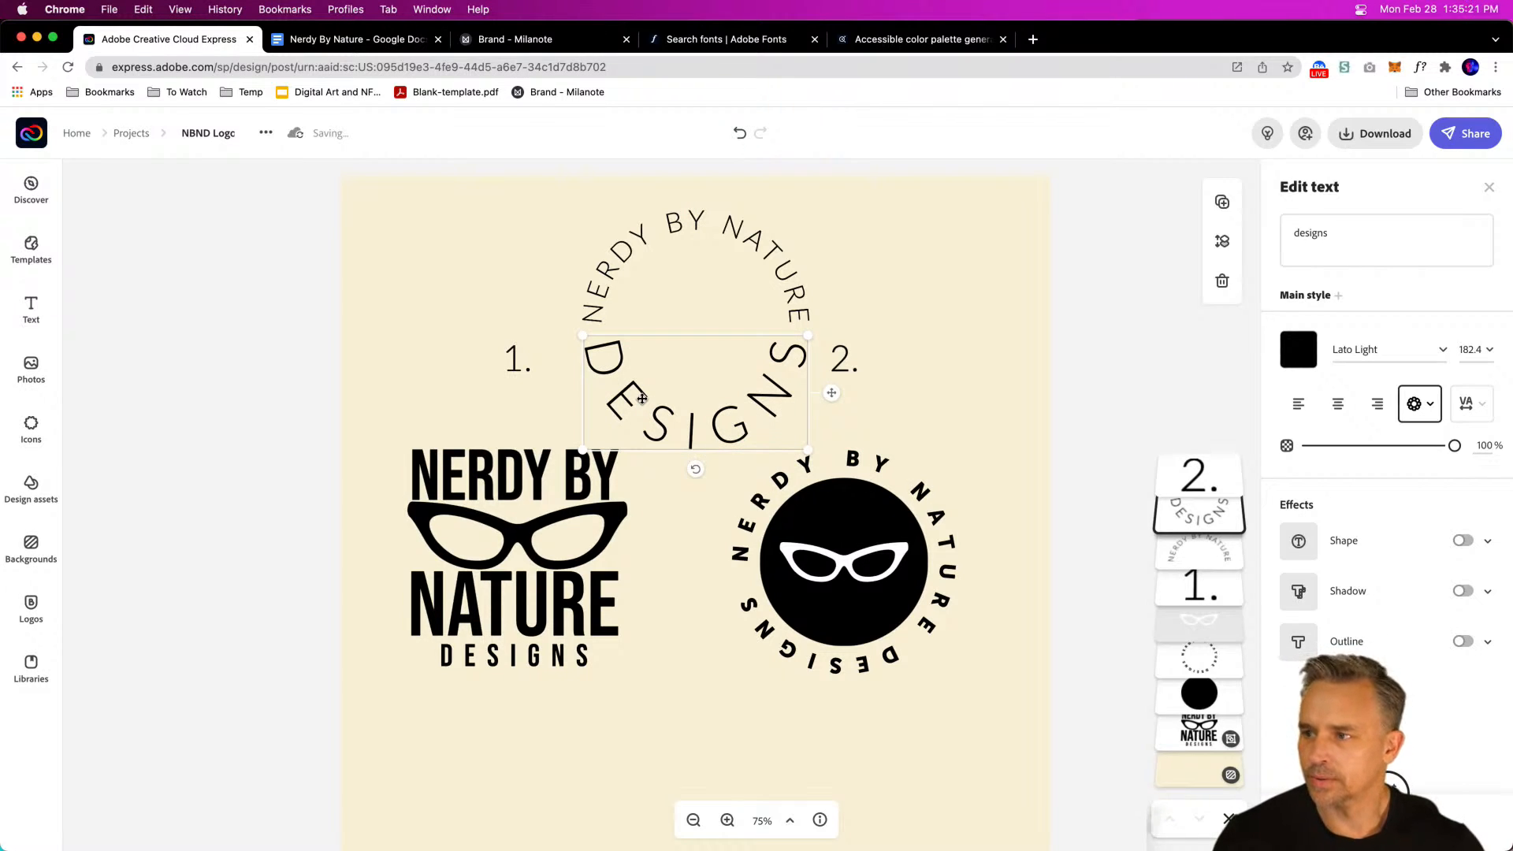
Step: Set the letter spacing of the round badge's circular text to 26
click(873, 467)
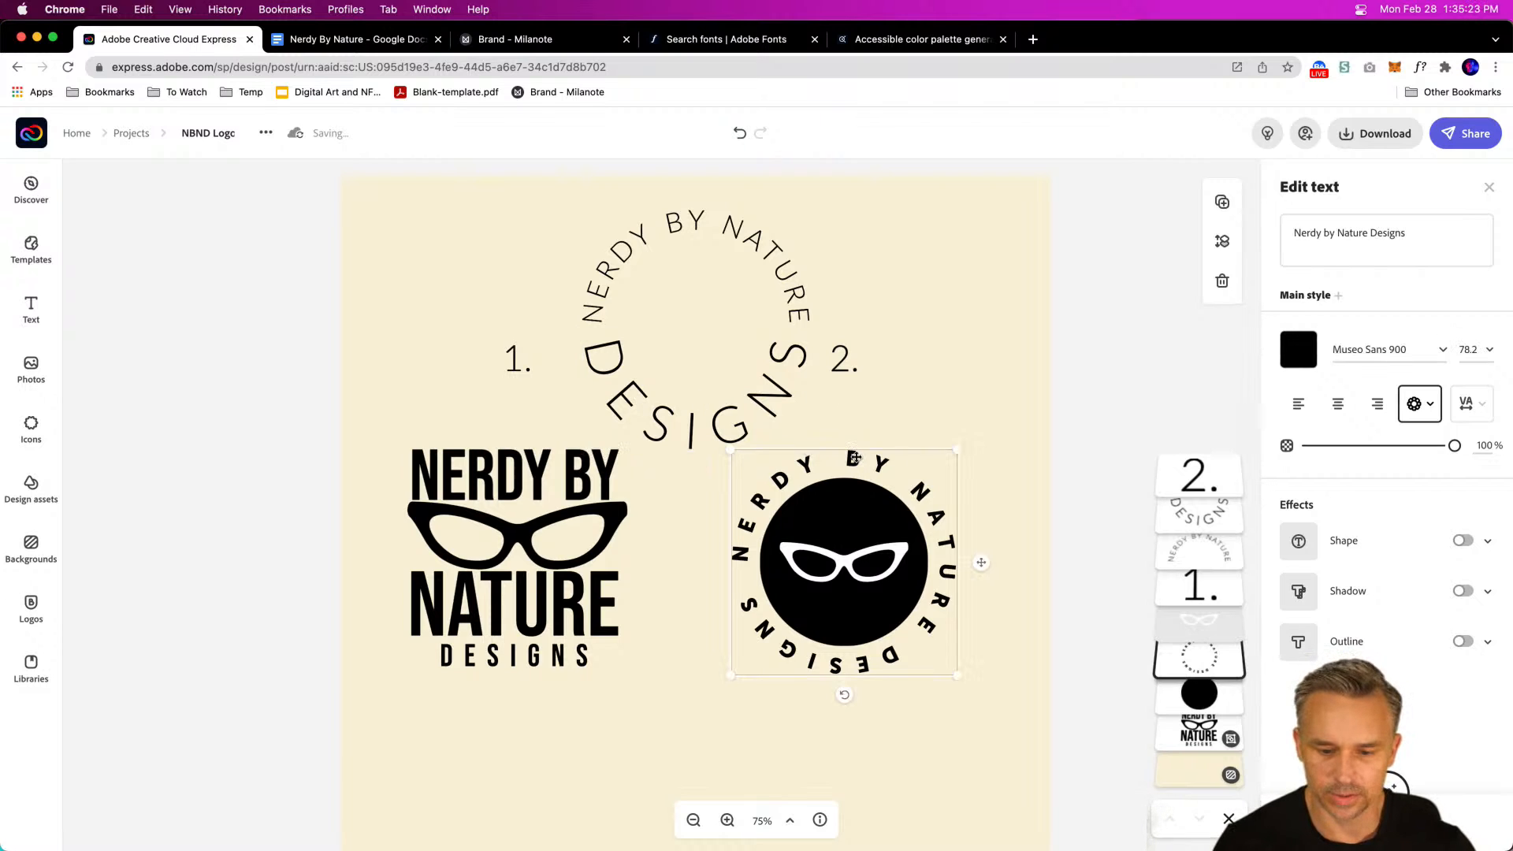
click(1433, 407)
click(1433, 406)
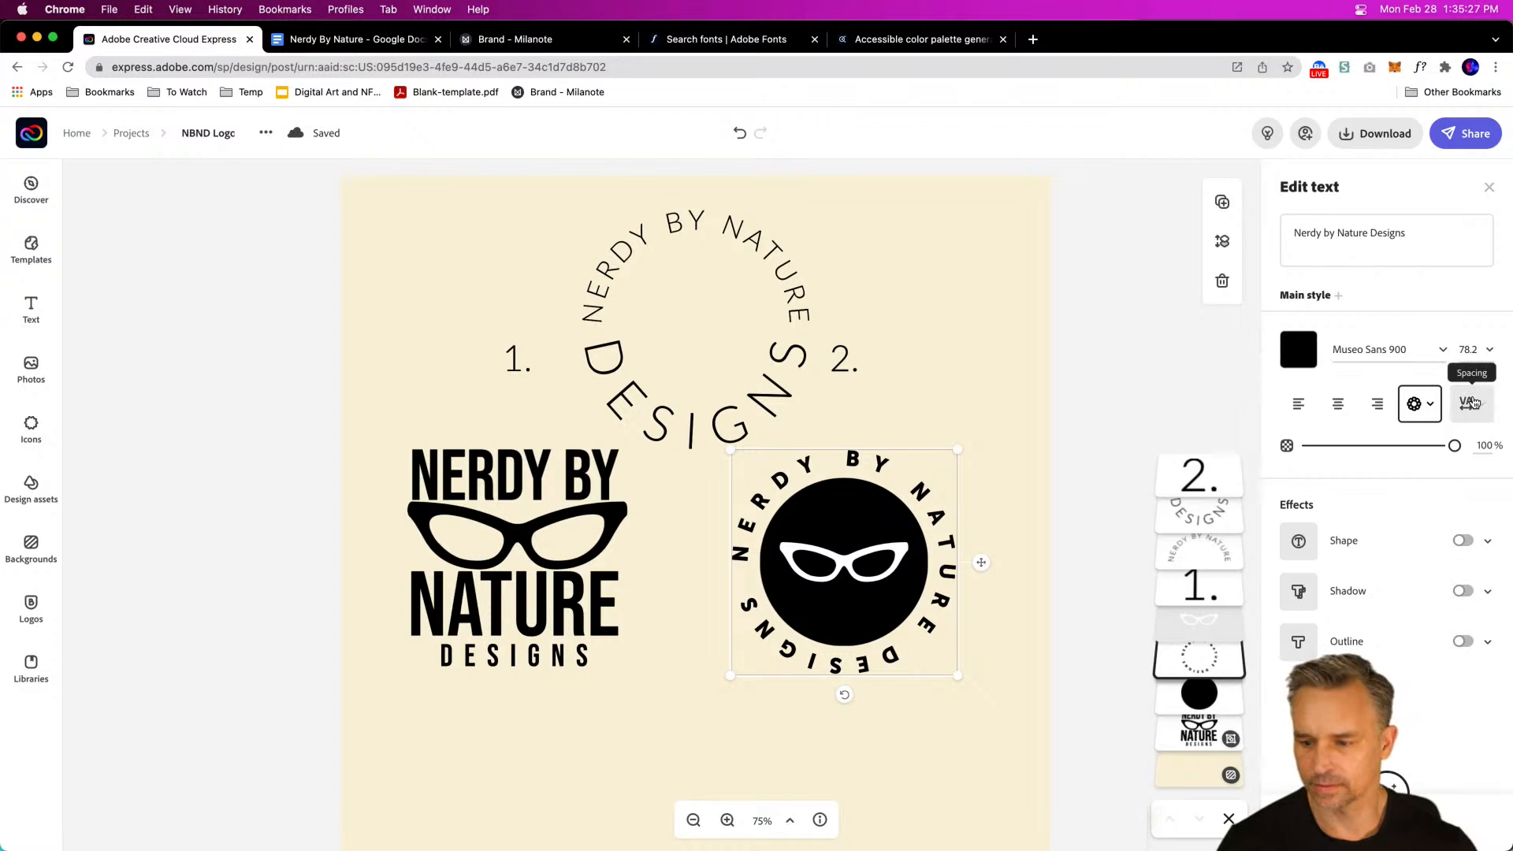
click(1470, 403)
click(1327, 470)
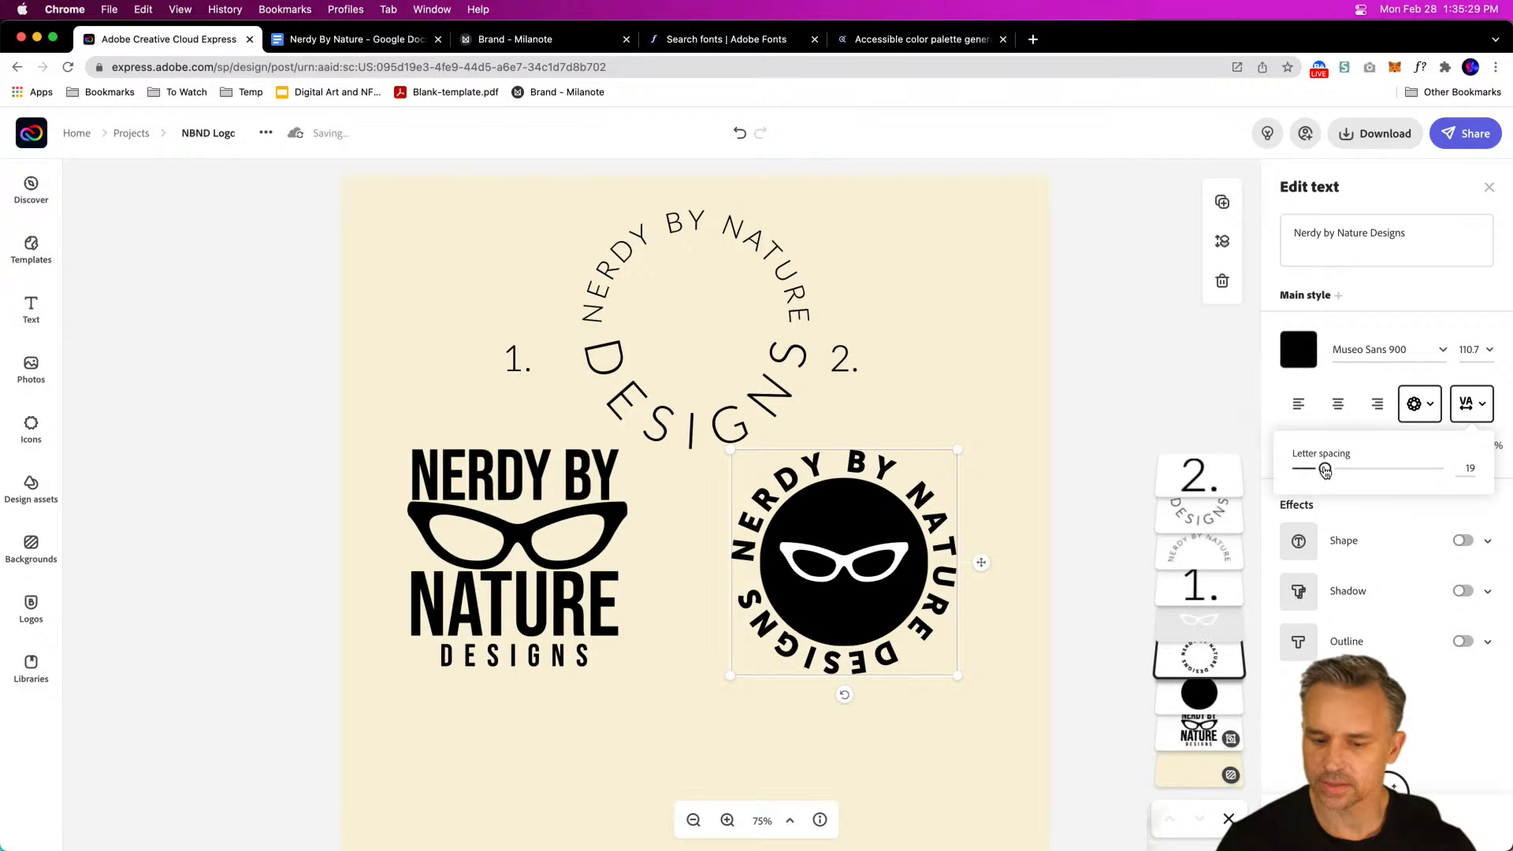
click(1335, 471)
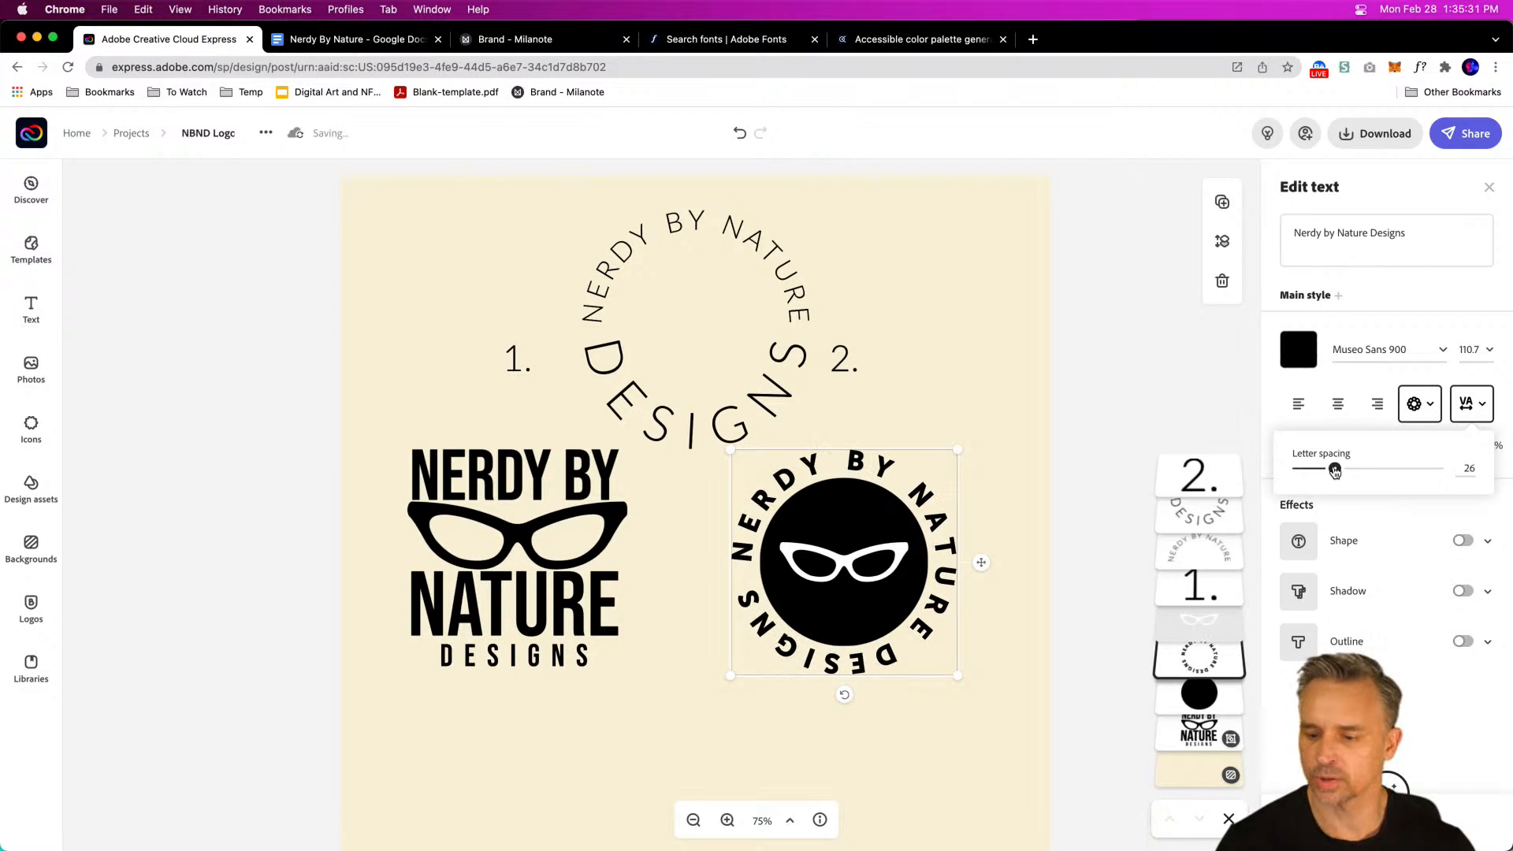
Step: Try the full-circle curve on the arched "Nerdy by nature" text, and switch it to the Capitalize & fit alignment
click(666, 217)
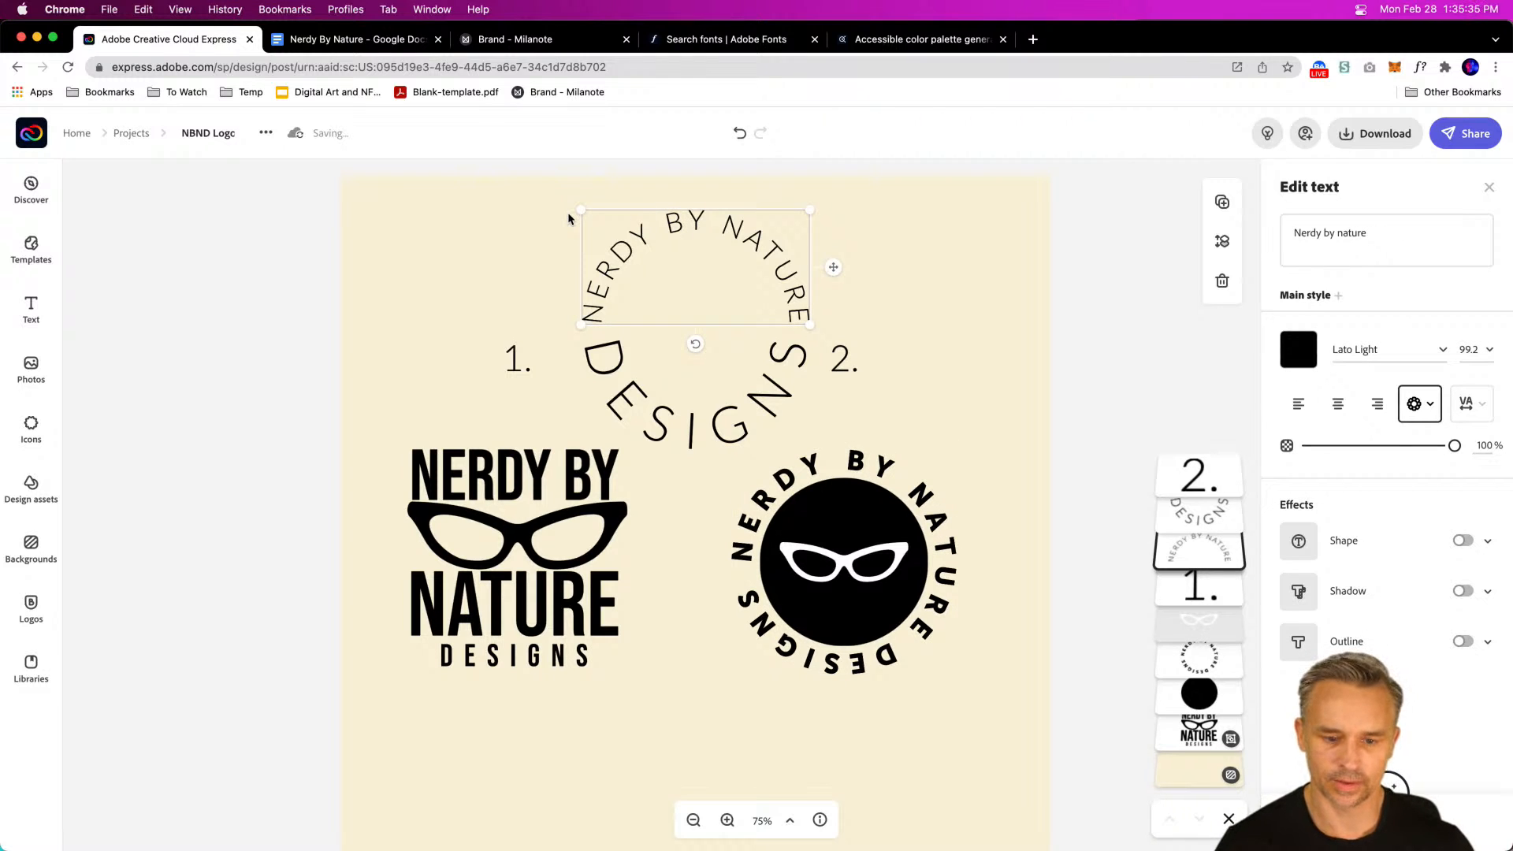
click(1431, 406)
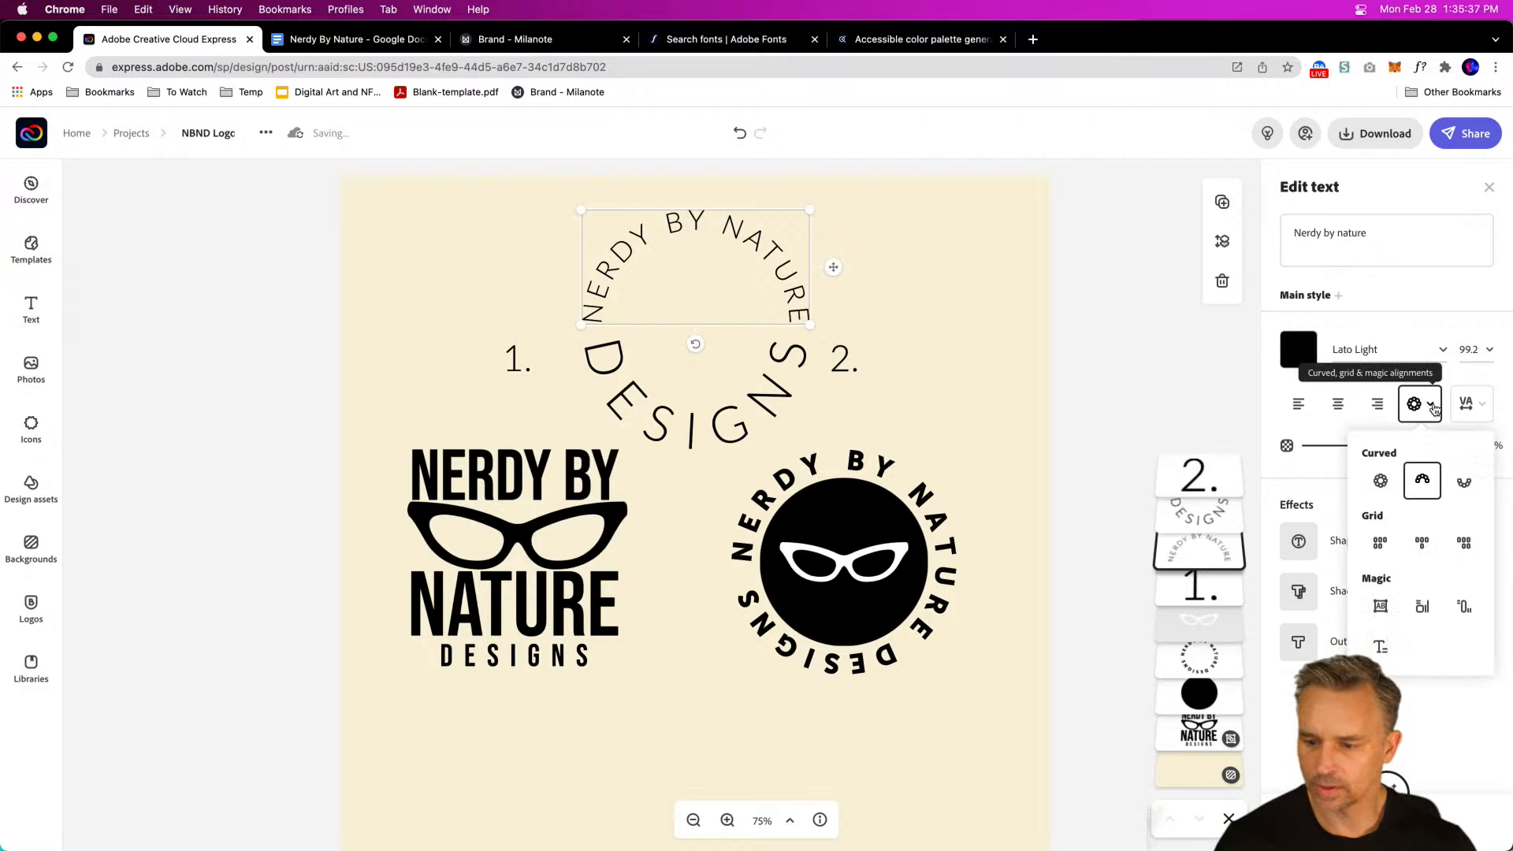
click(1381, 481)
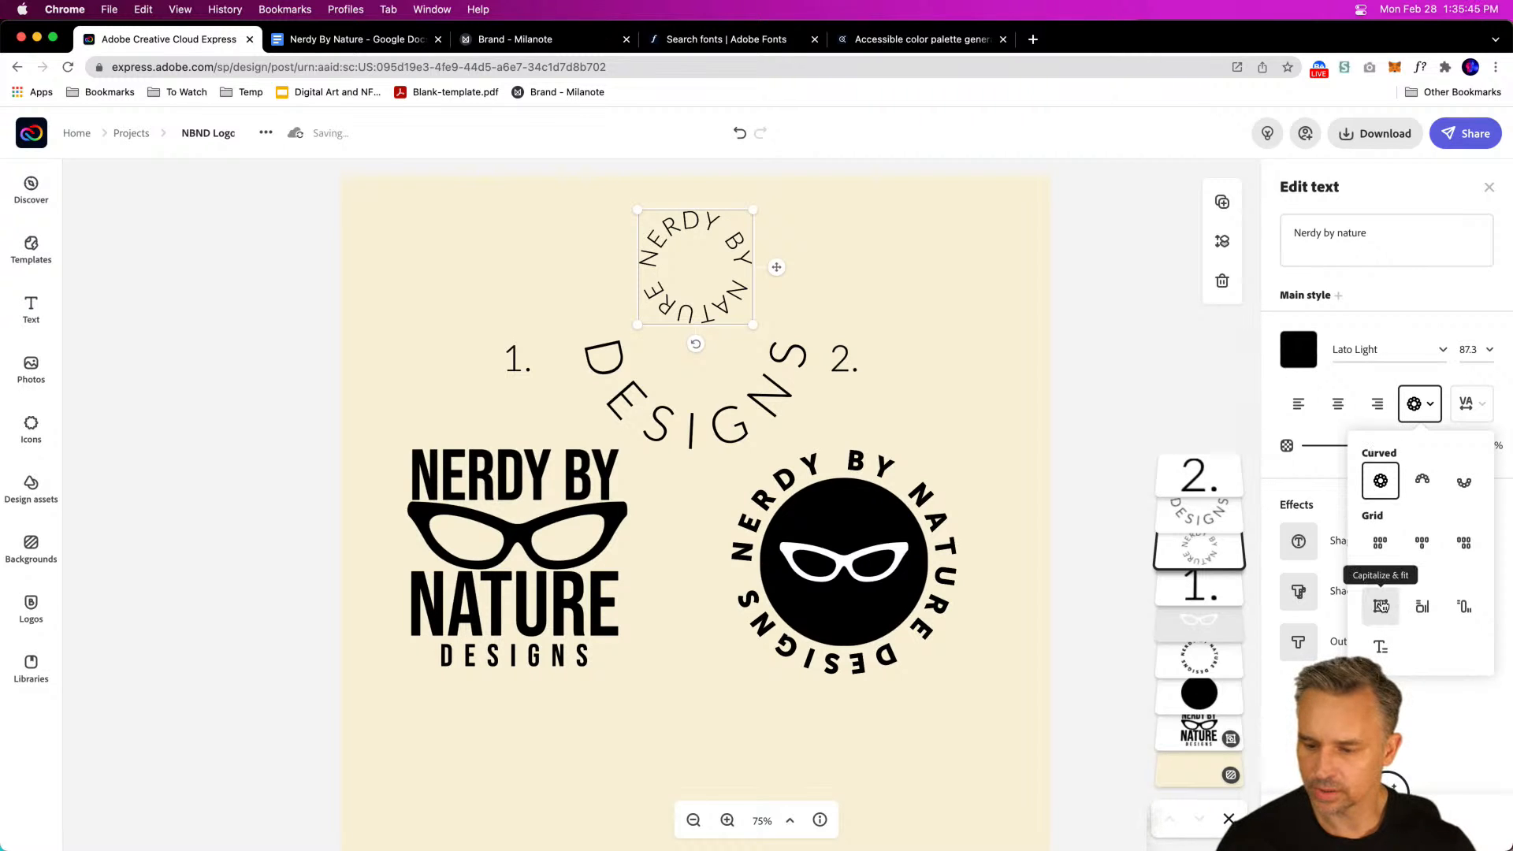
click(1384, 605)
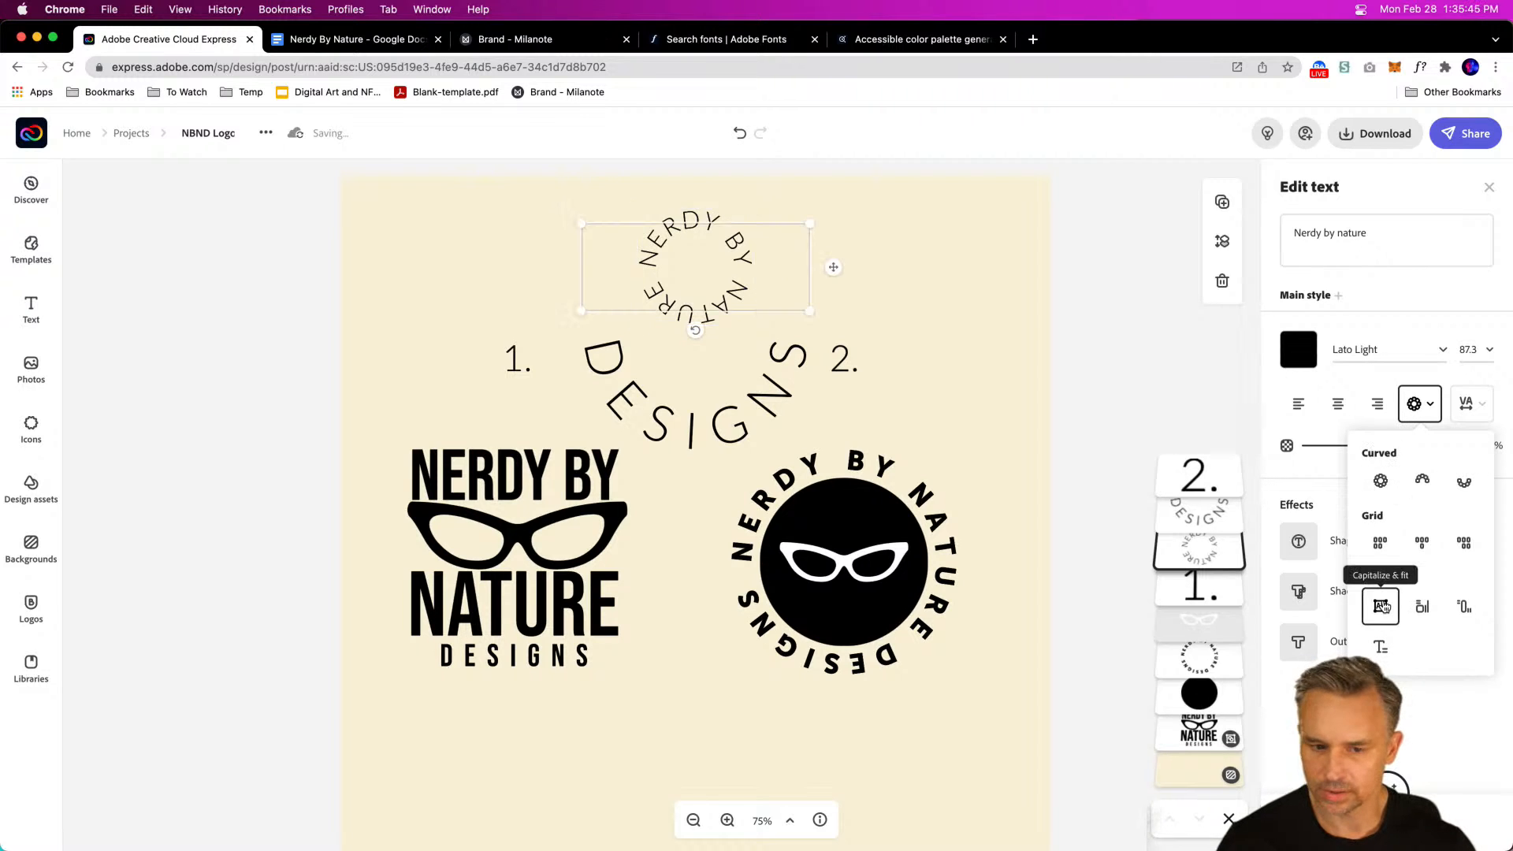
Step: Delete the curved "designs" text and widen "Nerdy by nature" into a one-line heading roughly centred above the number labels
click(634, 392)
click(636, 261)
click(638, 263)
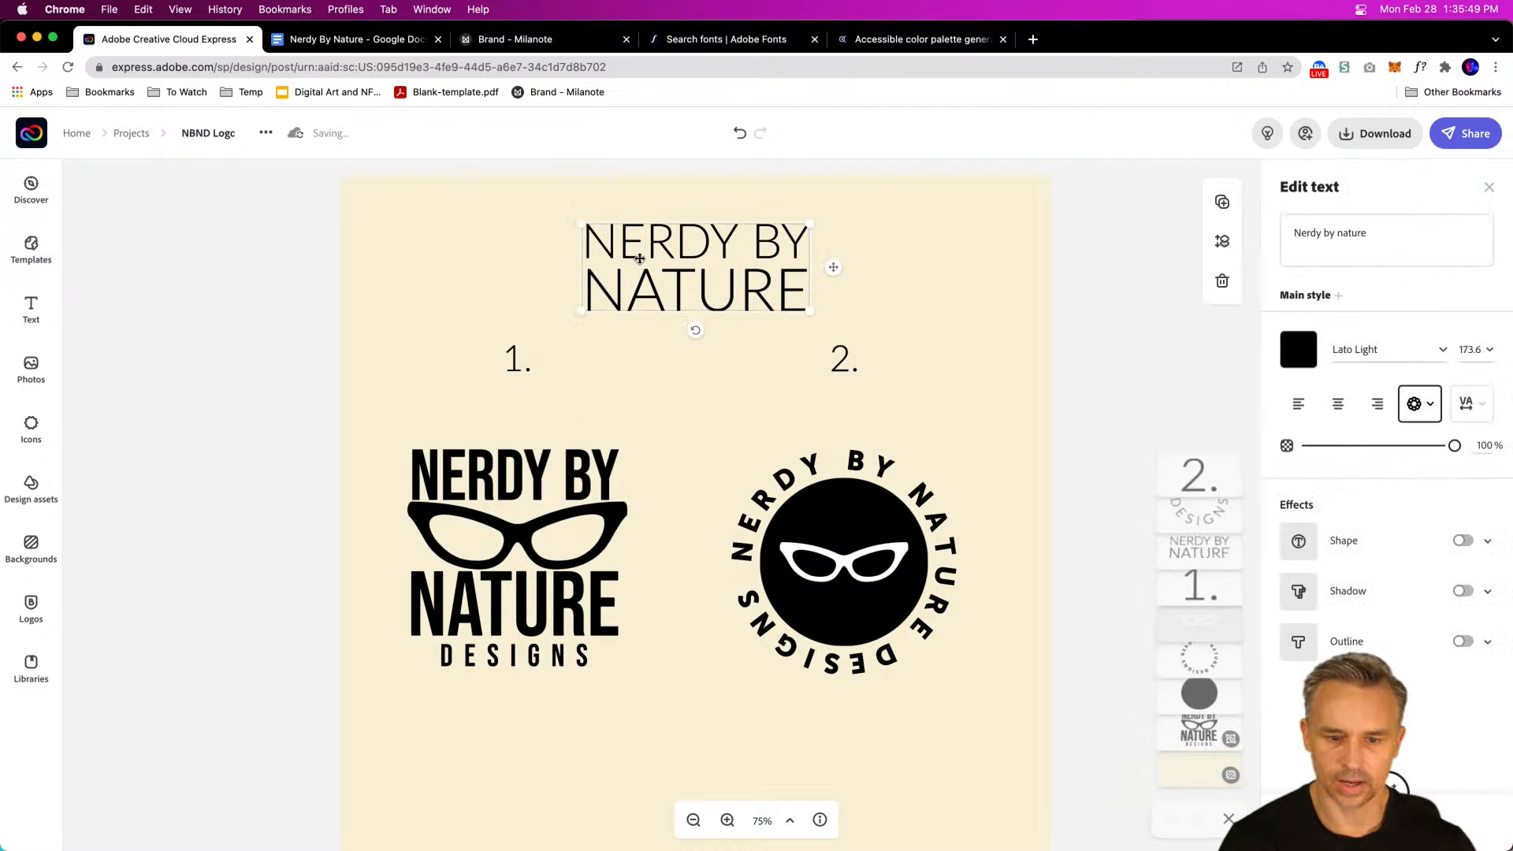
drag(811, 309, 1071, 288)
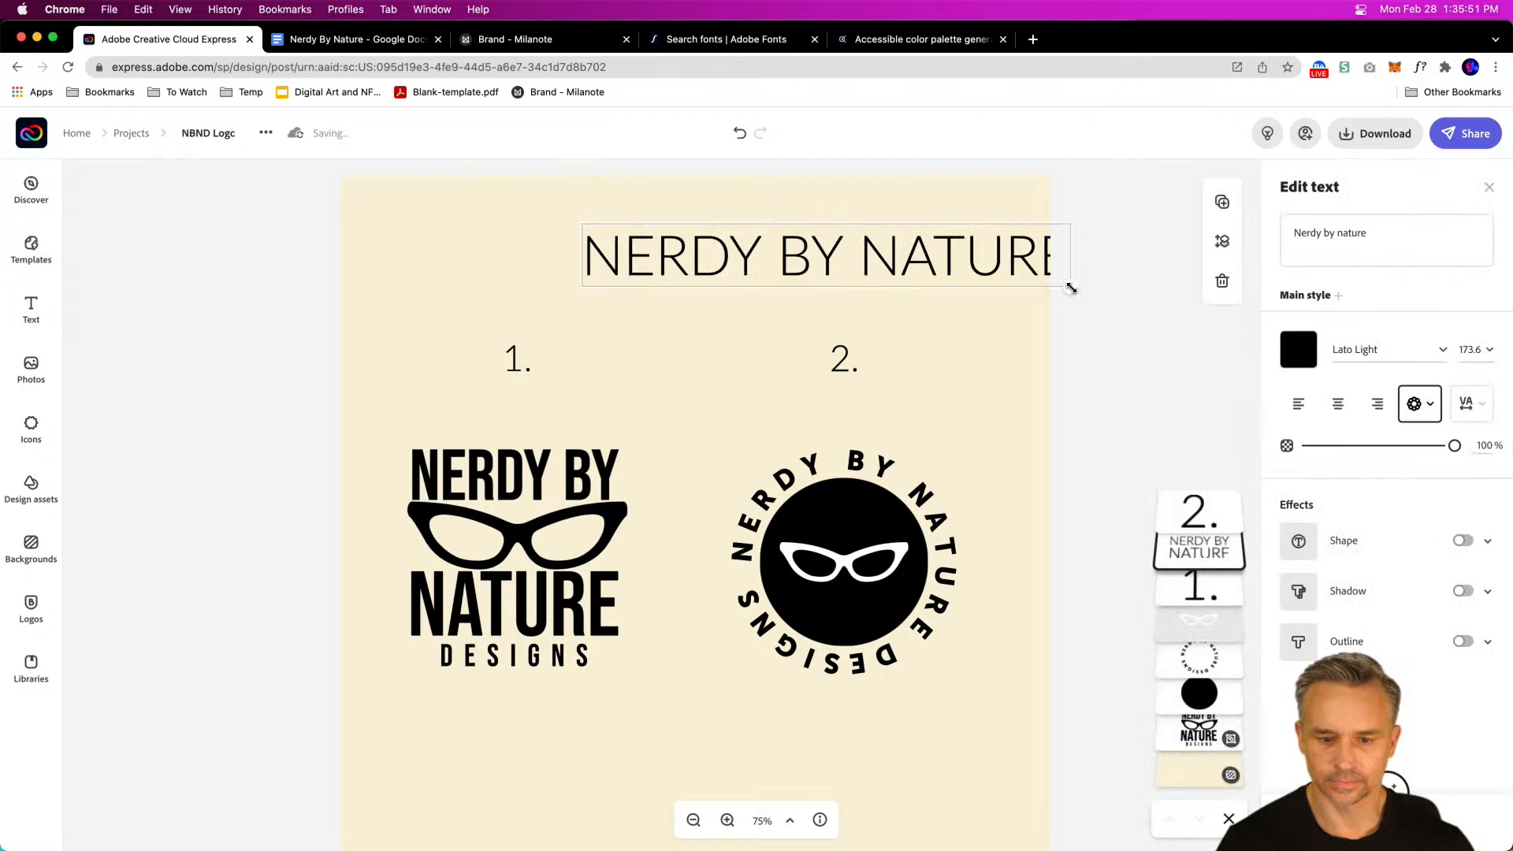
drag(726, 256, 607, 250)
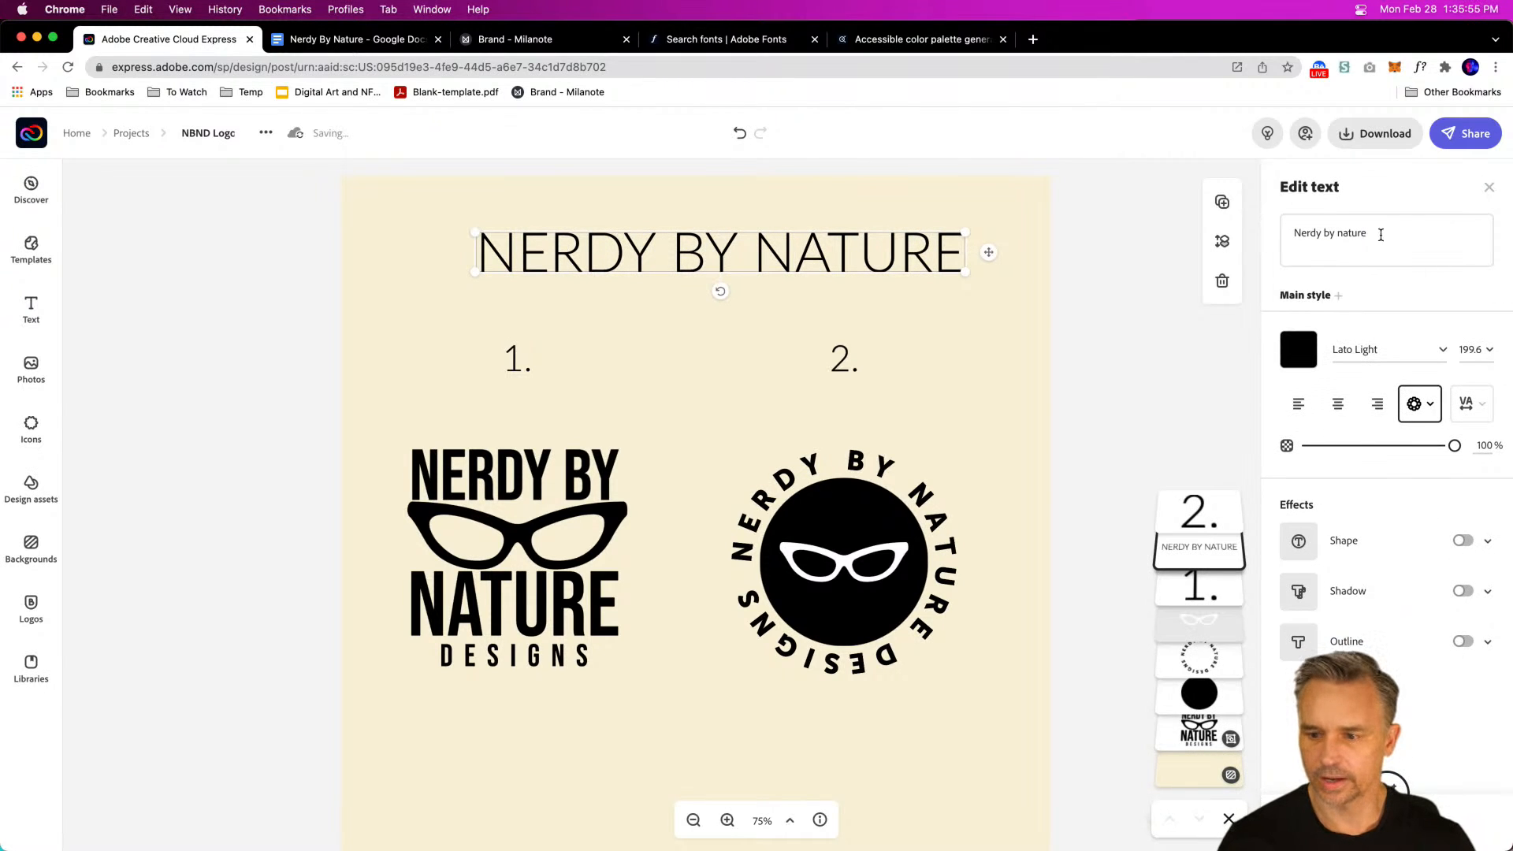
Step: Change the heading text to "which logo do you like?"
drag(1378, 235, 1287, 213)
text(whe)
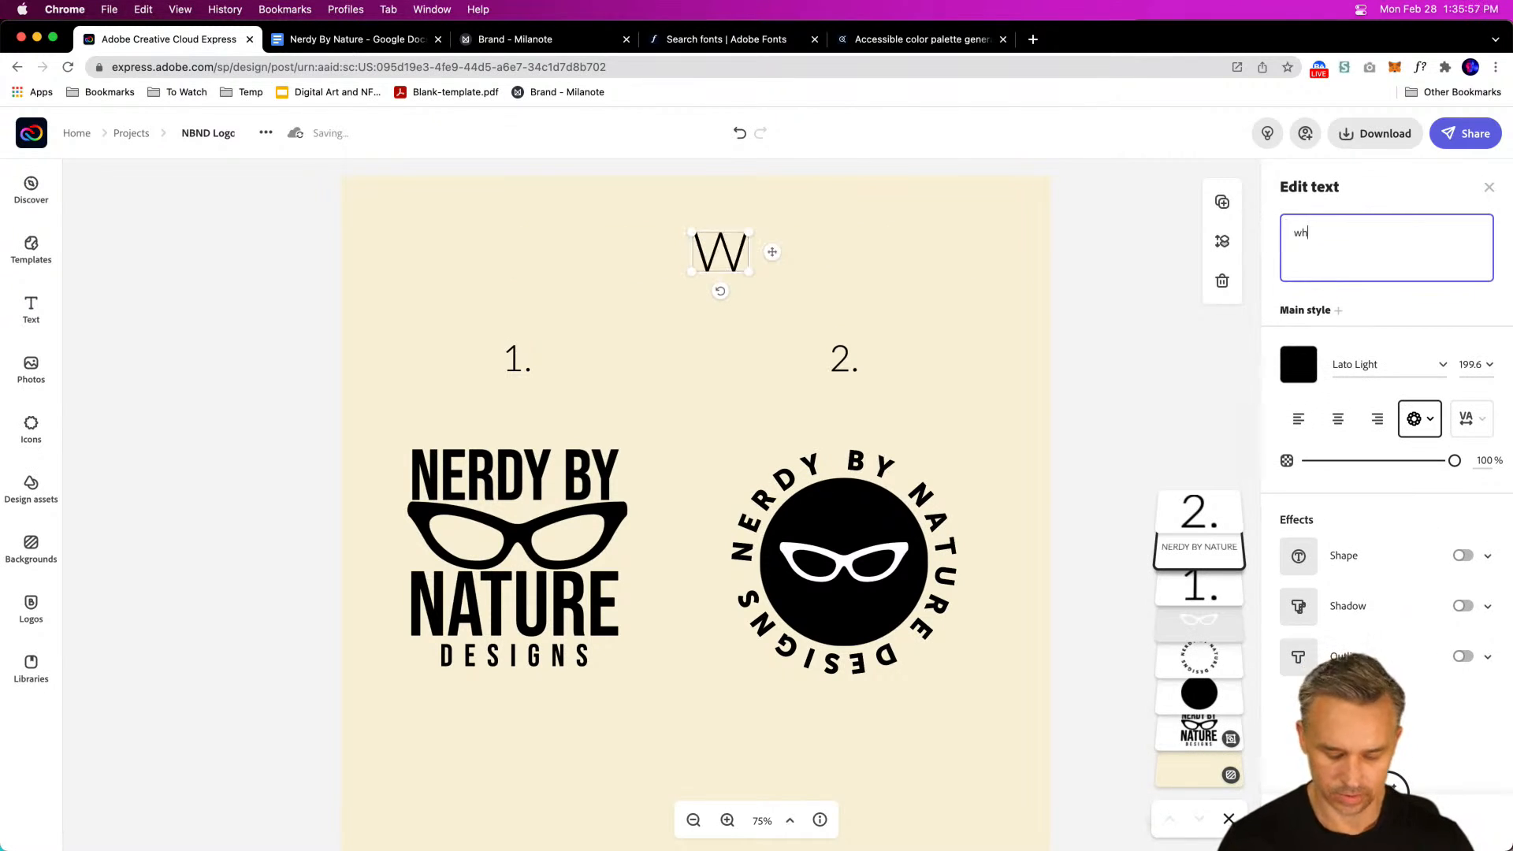
key(BackSpace)
key(BackSpace)
key(BackSpace)
text(ich logo do you li)
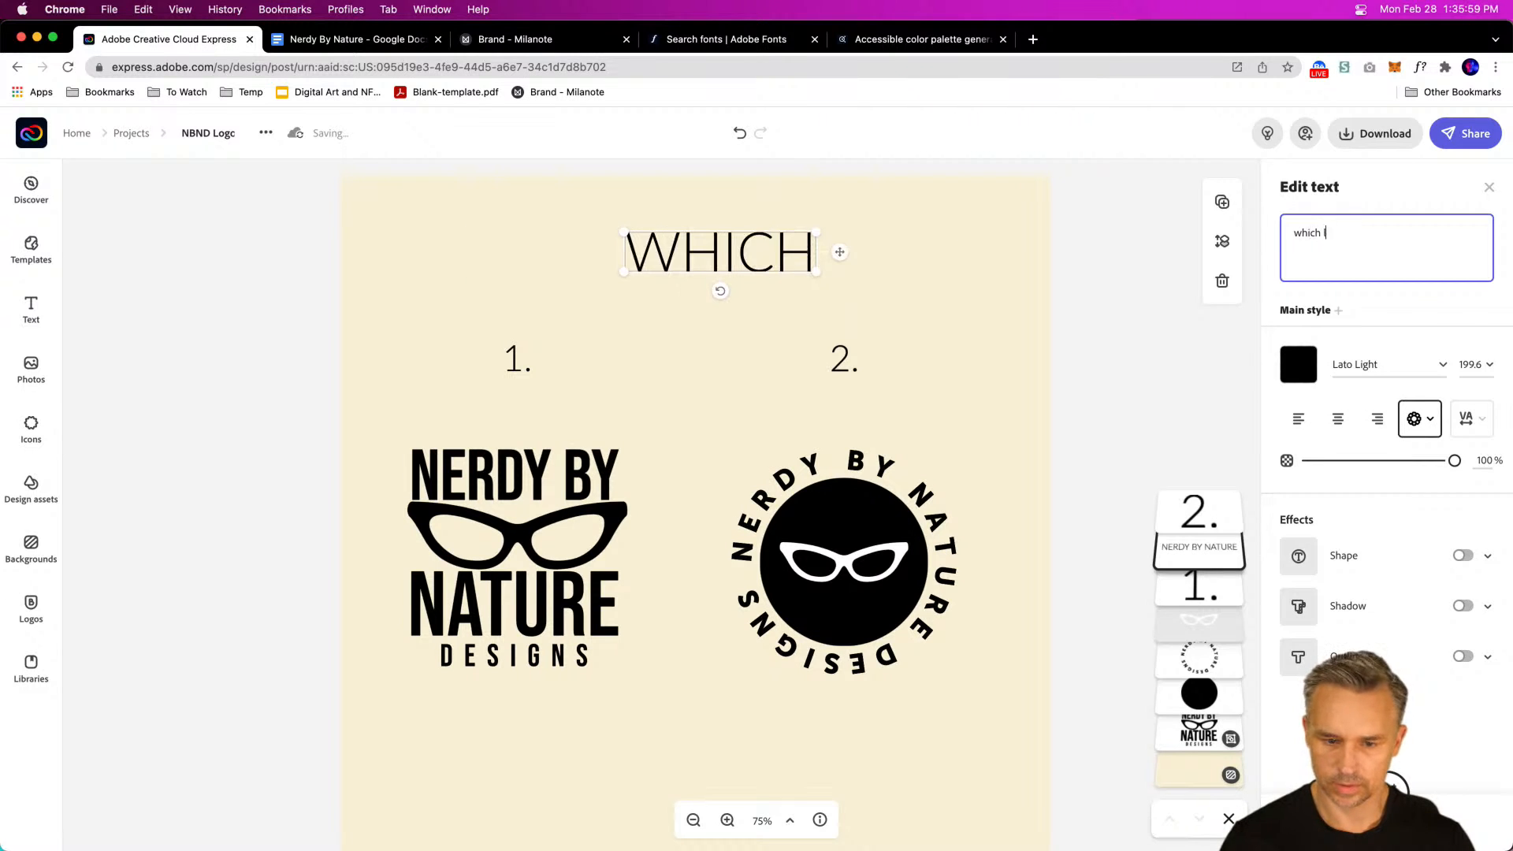
text(ke?)
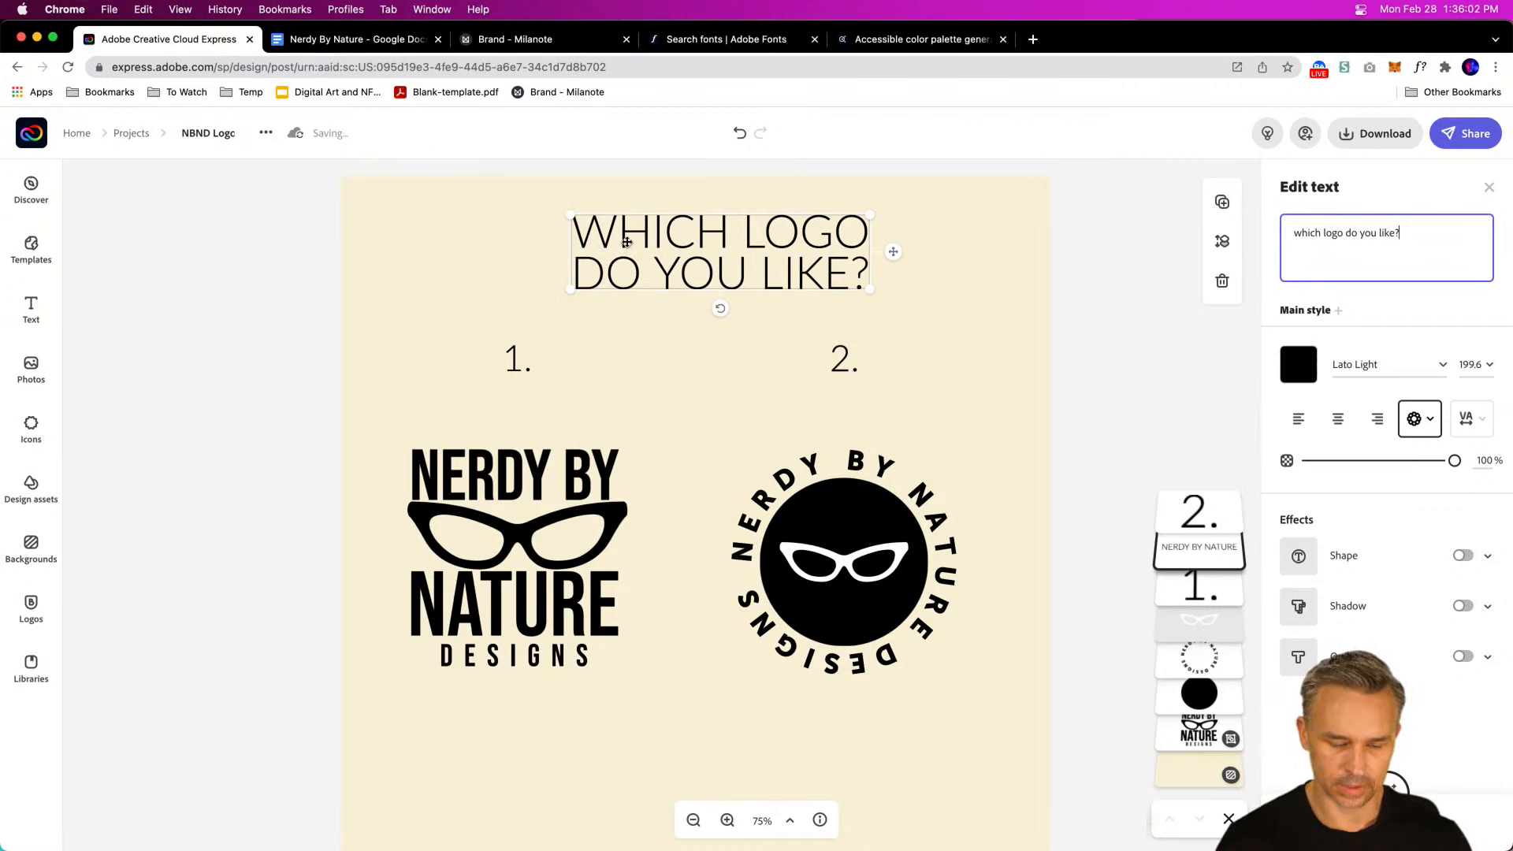
Step: Centre the two-line "which logo do you like?" heading horizontally on the page, slightly closer to the number labels
drag(627, 242, 606, 264)
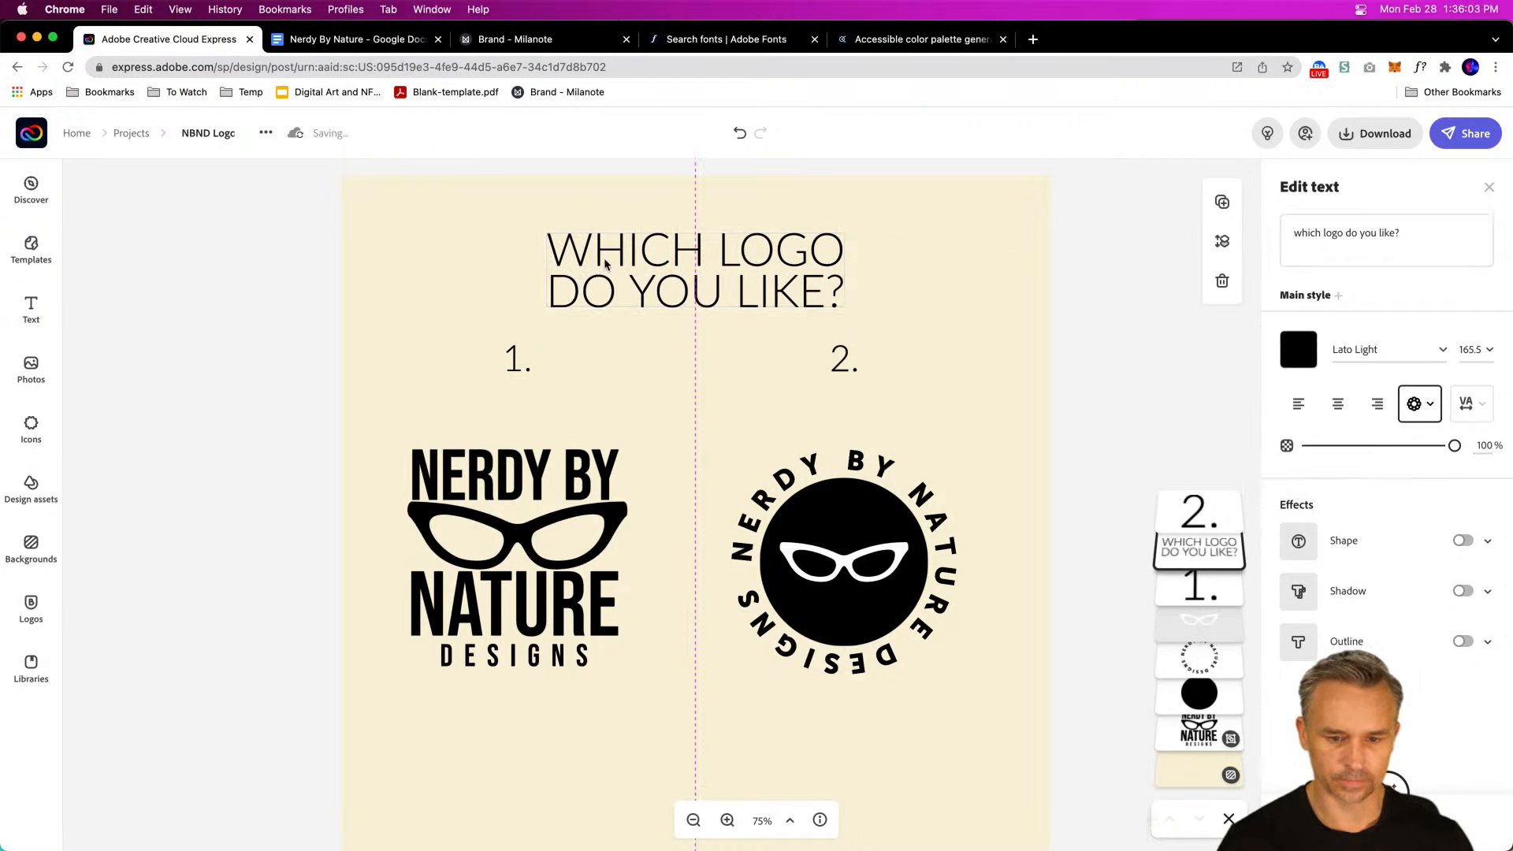
click(497, 250)
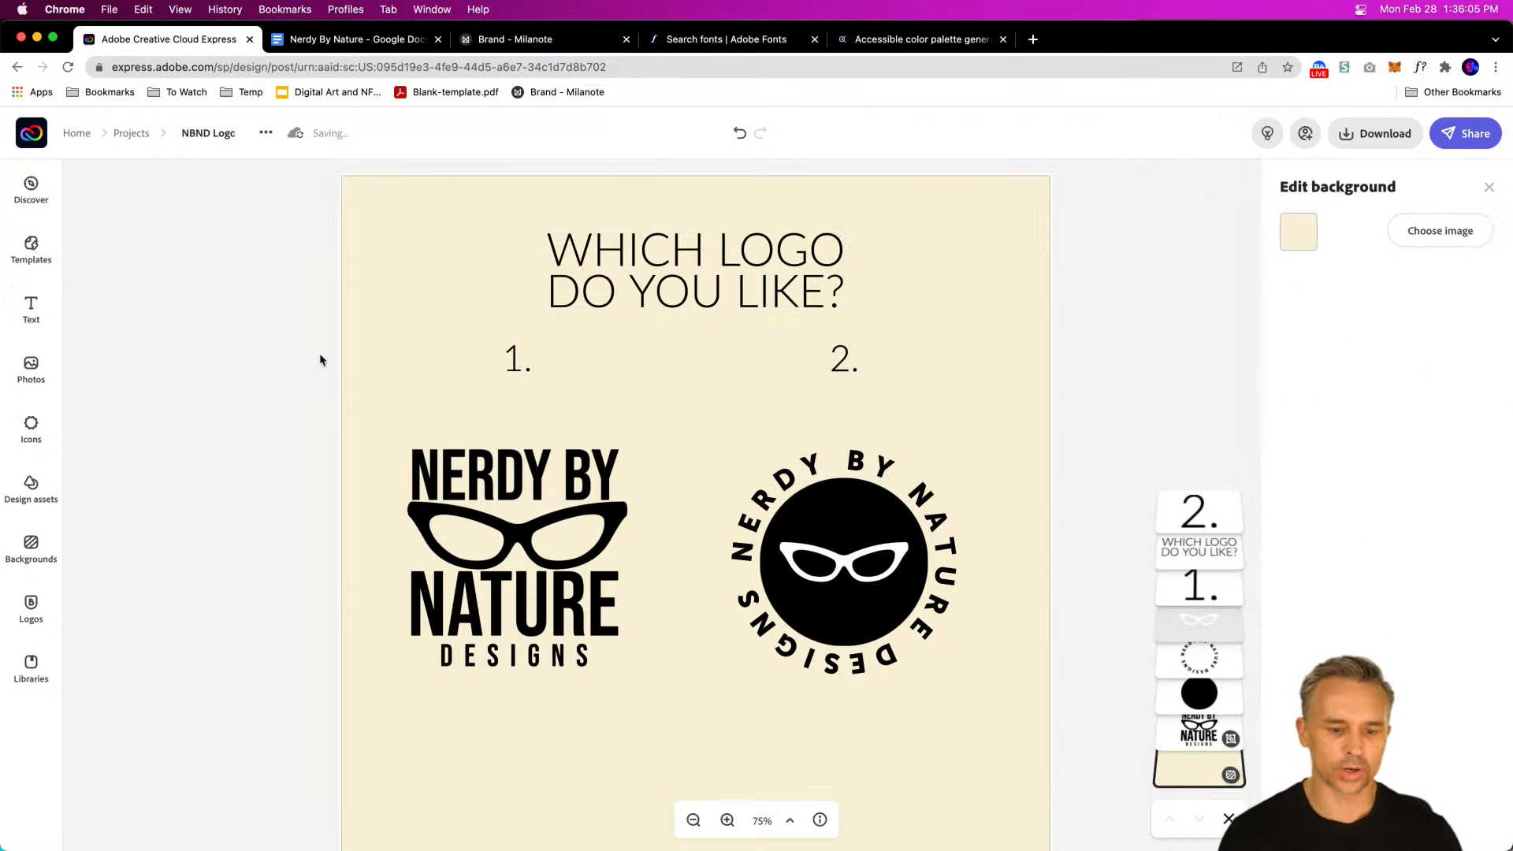
click(252, 348)
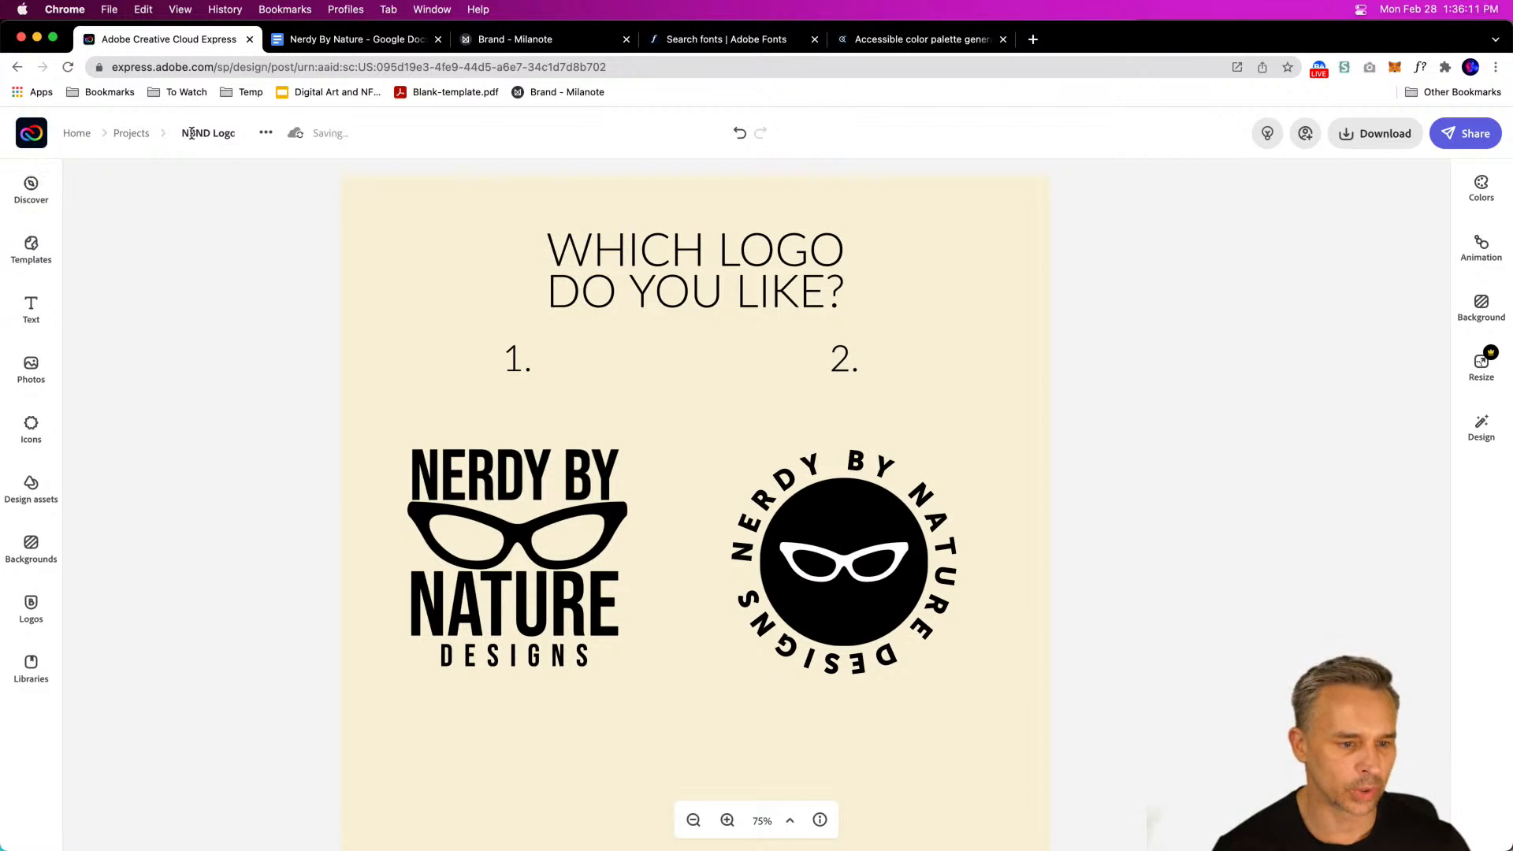
Step: Open the NBND Logo project from the projects list and download it as a PNG with a transparent background
click(128, 142)
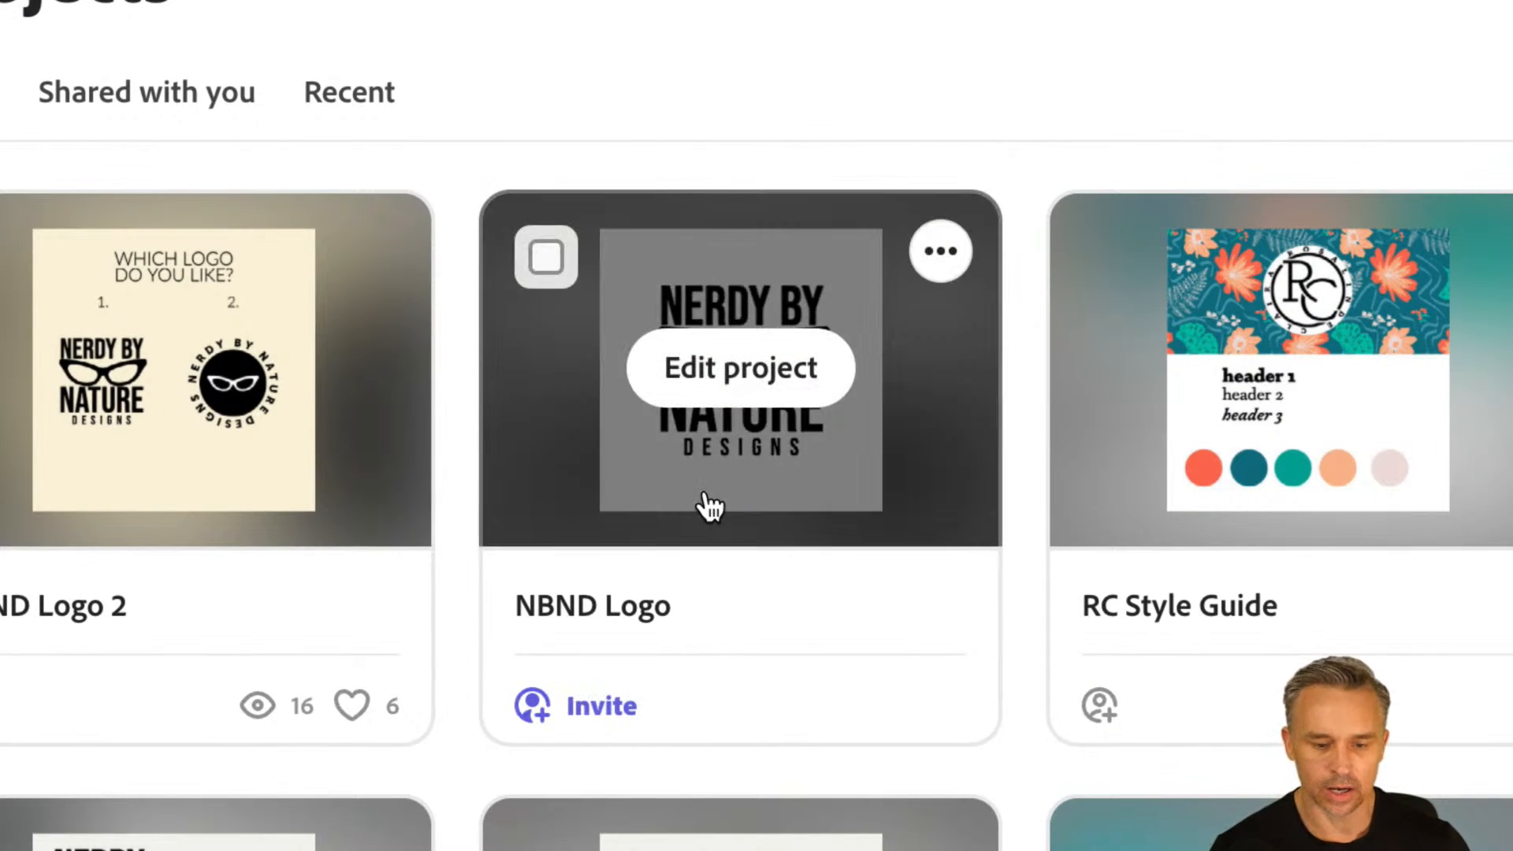
click(702, 514)
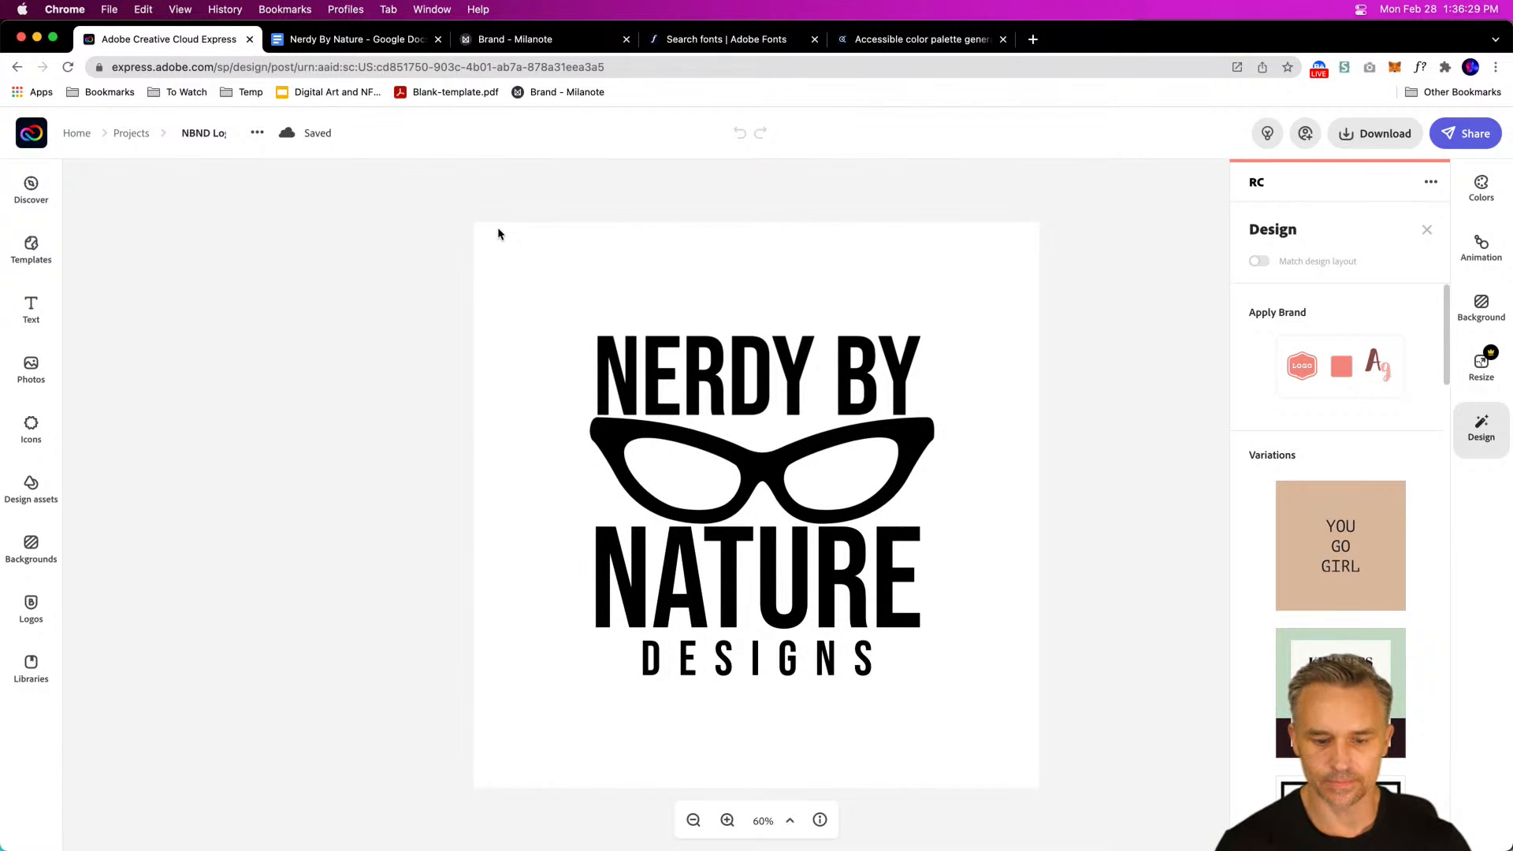
click(1376, 134)
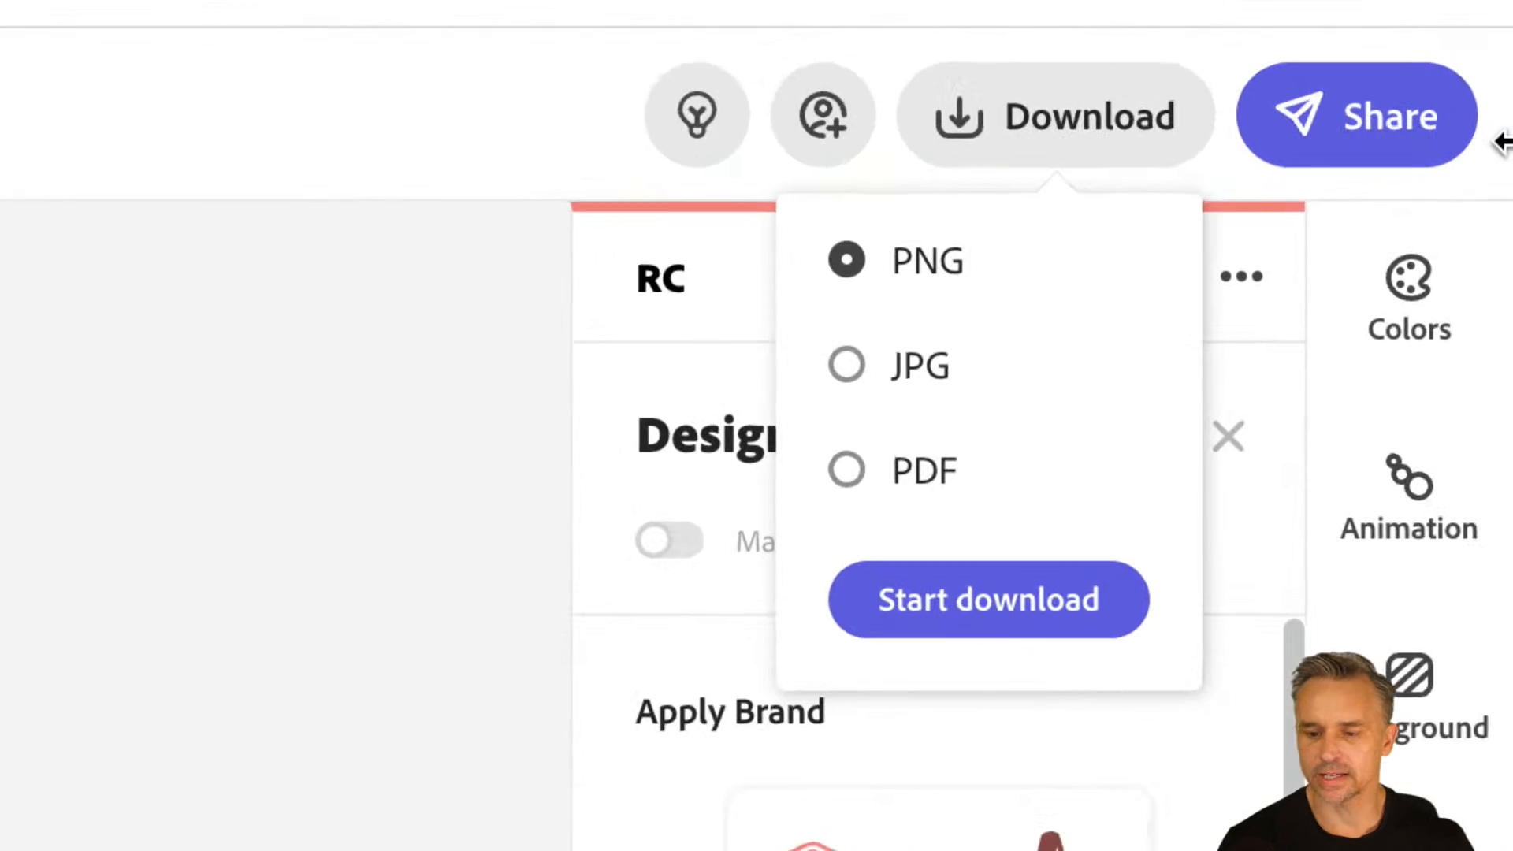
click(847, 365)
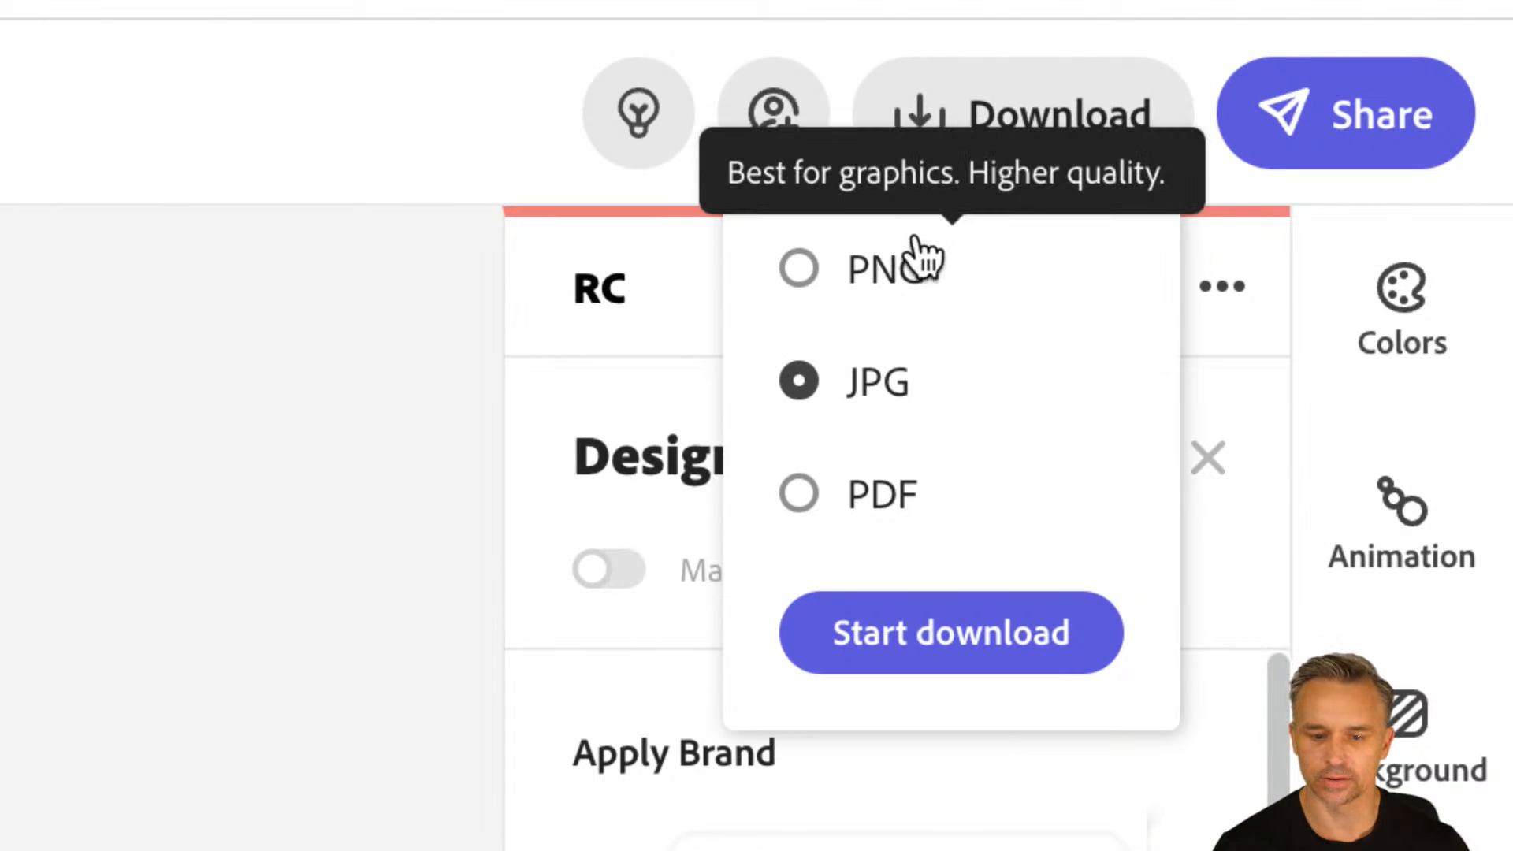
click(798, 267)
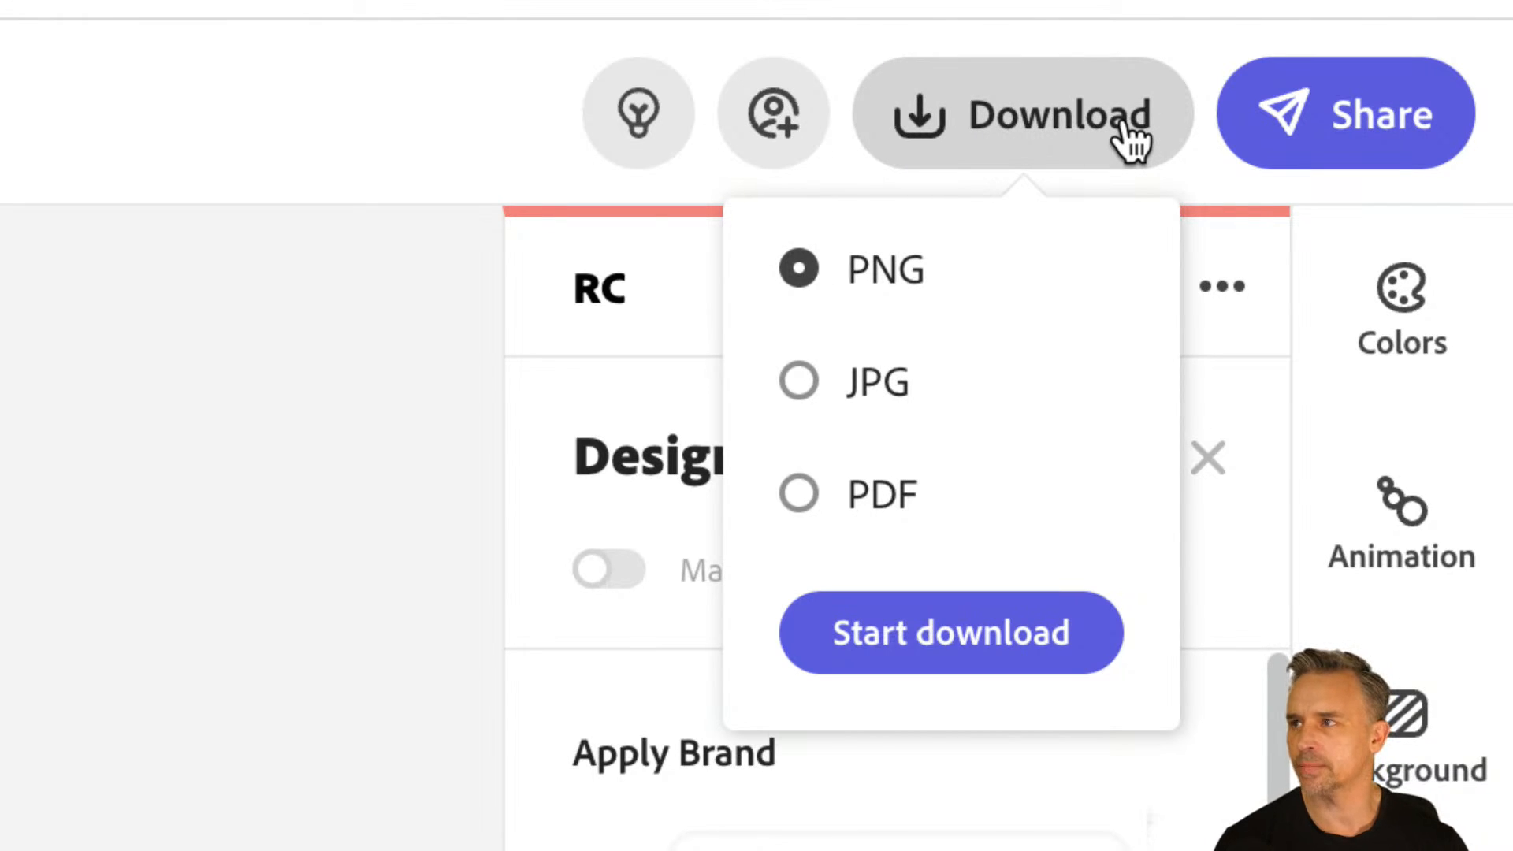
click(809, 492)
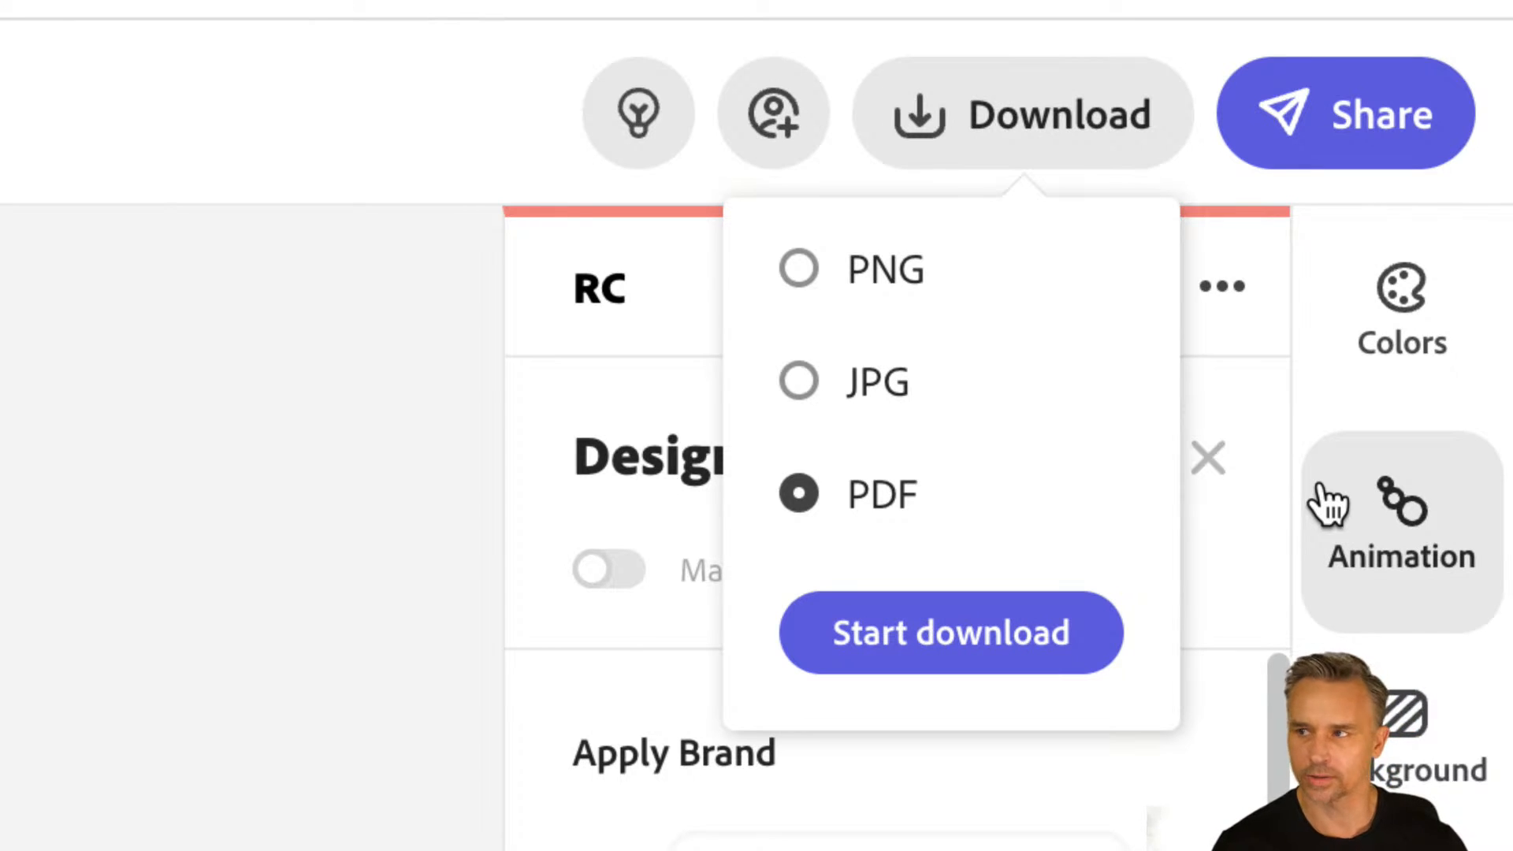
click(798, 268)
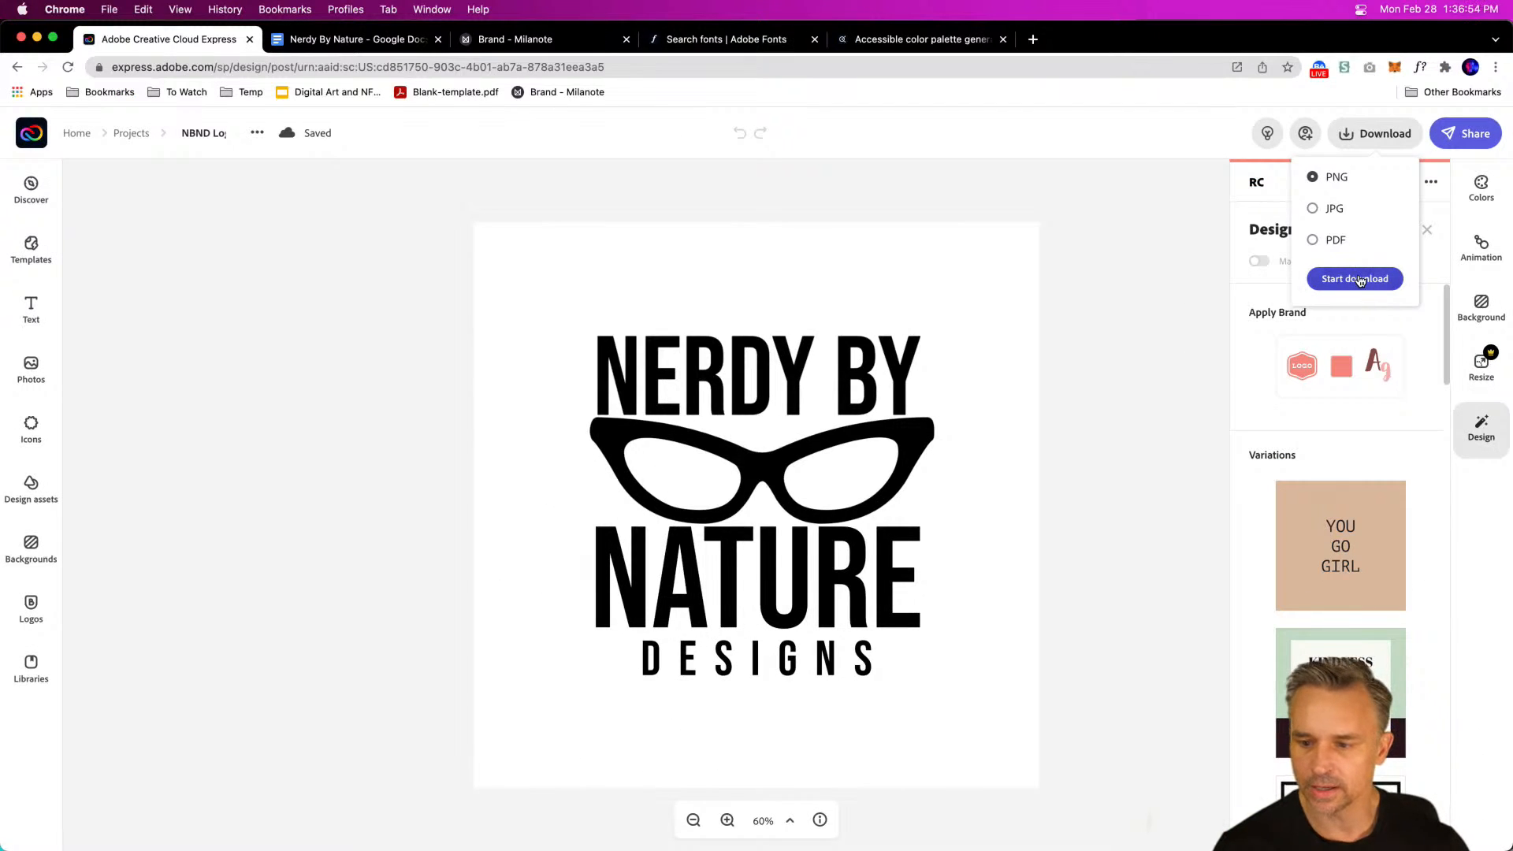
click(952, 633)
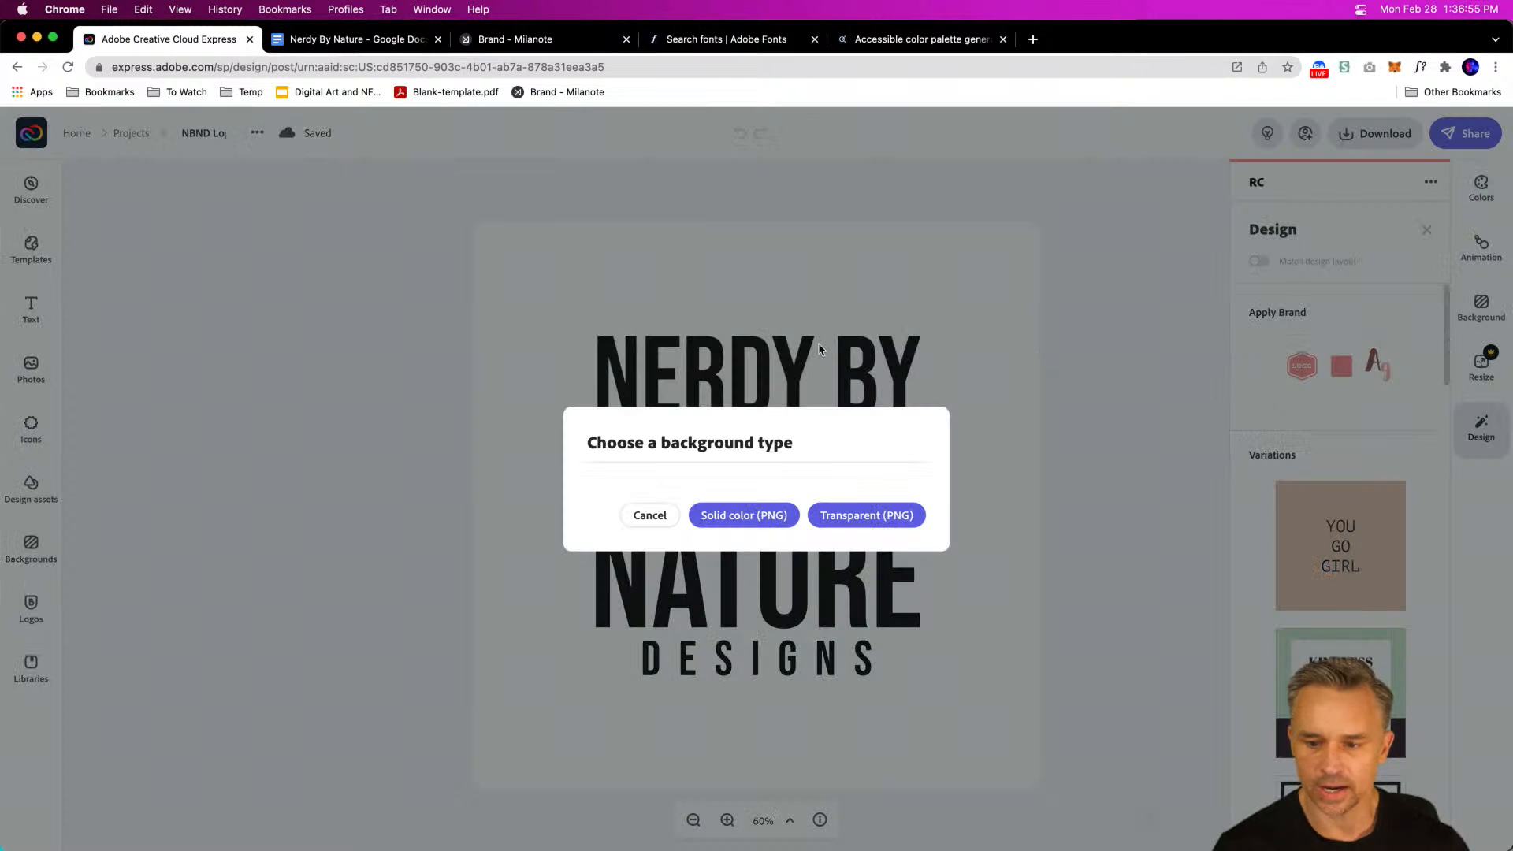
click(859, 520)
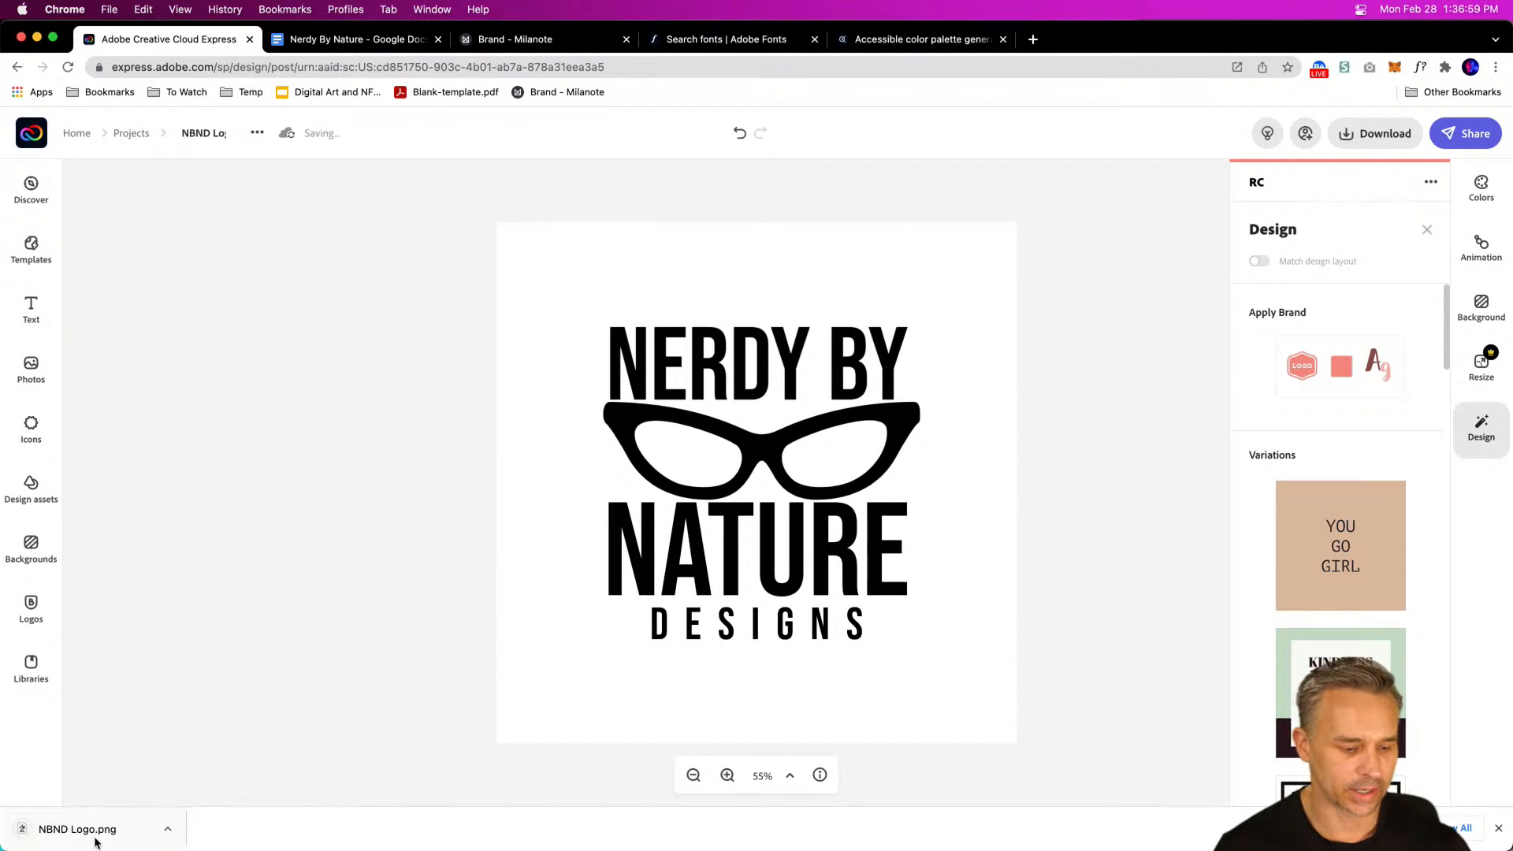
Step: Open the downloaded NBND Logo.png in Photoshop to check its background, and return to the browser
click(93, 838)
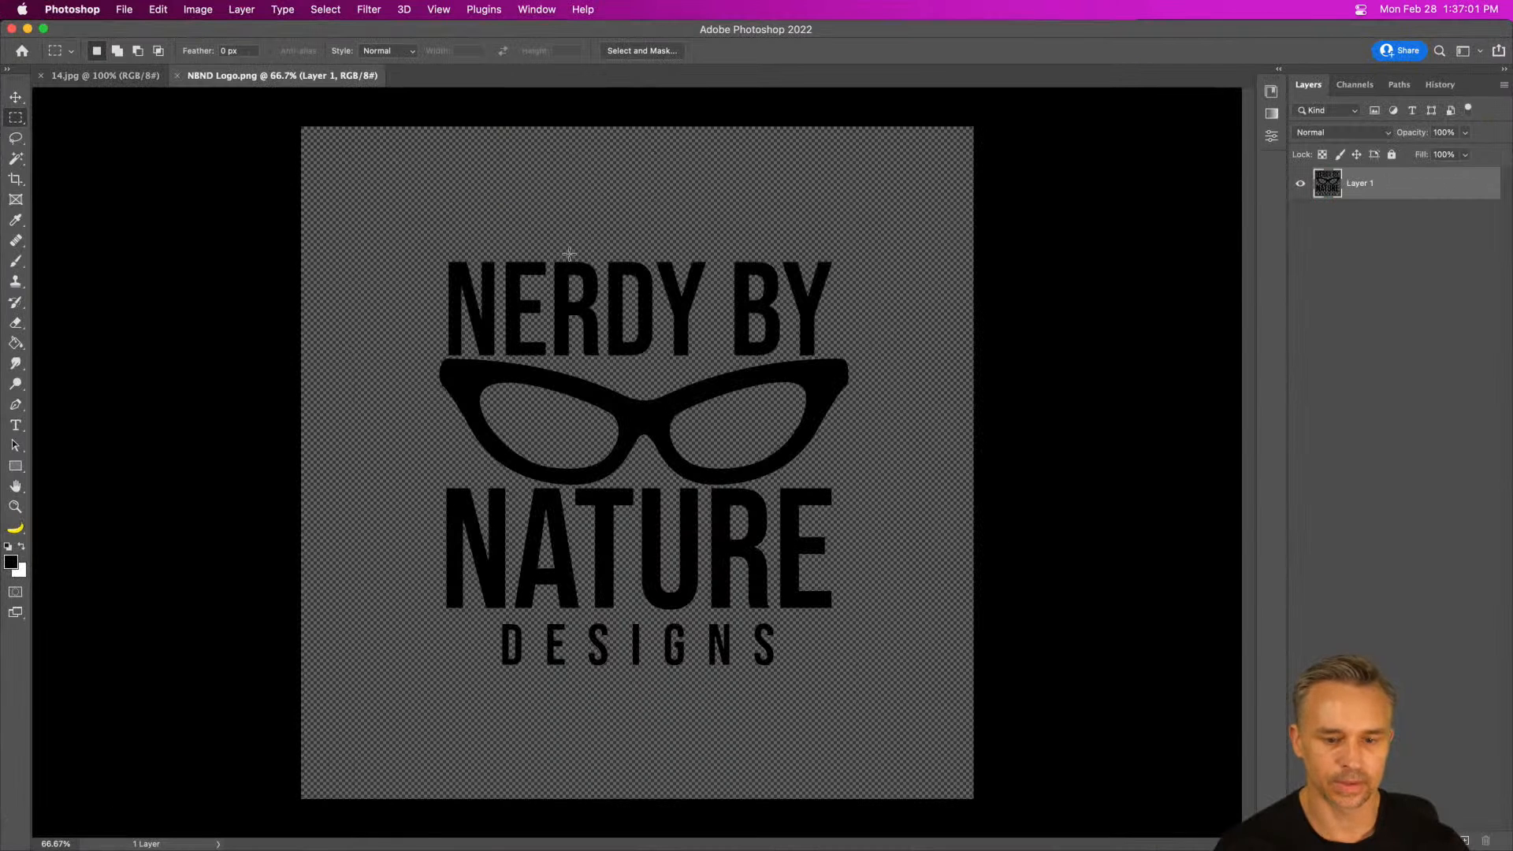
click(28, 29)
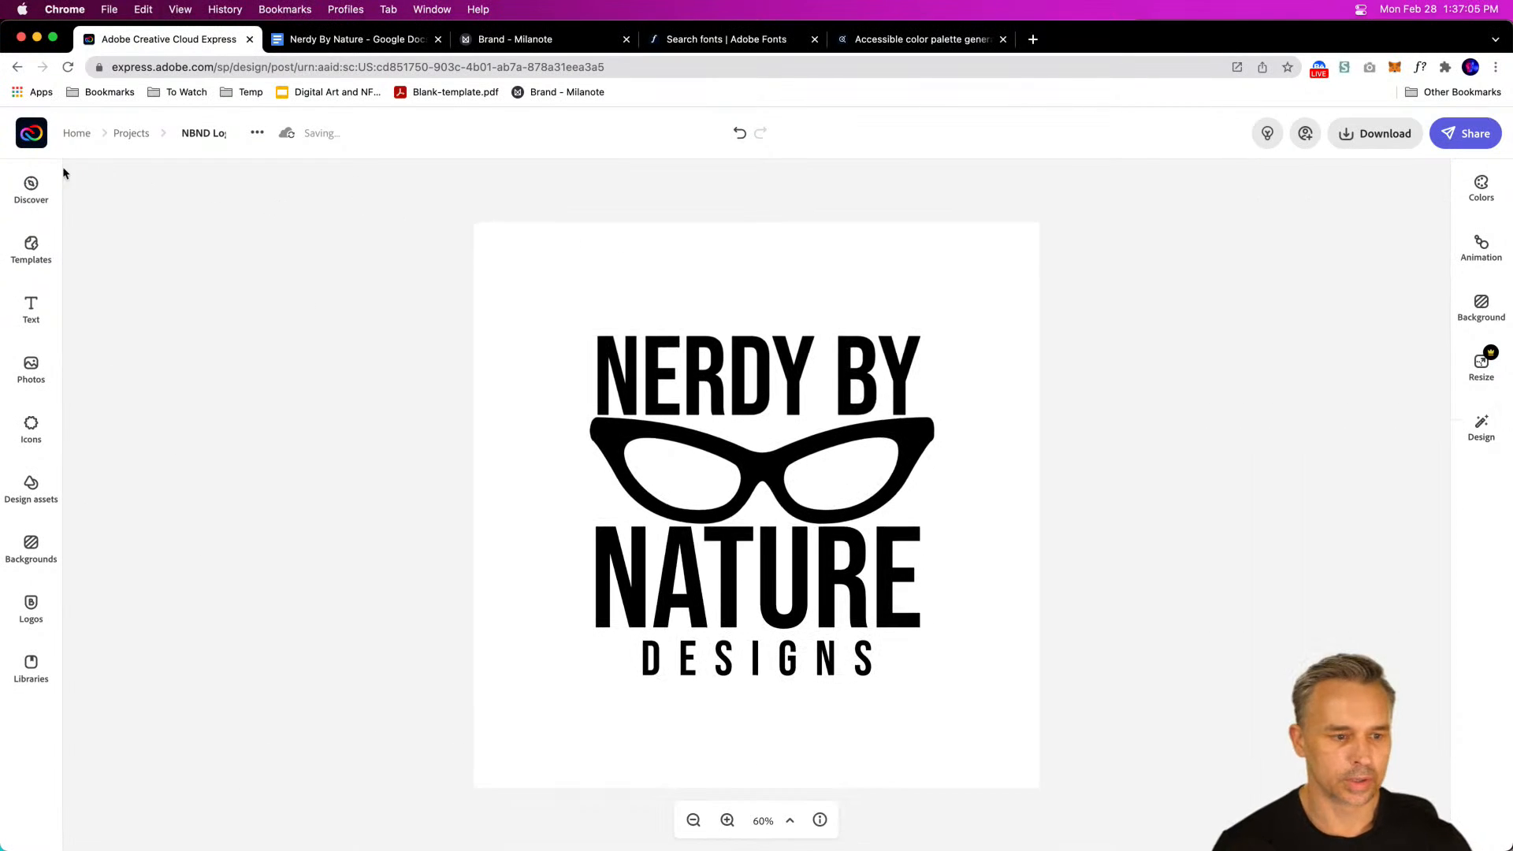
Step: Duplicate the NBND Logo project from the projects list under the name "NBND Logo white"
click(122, 137)
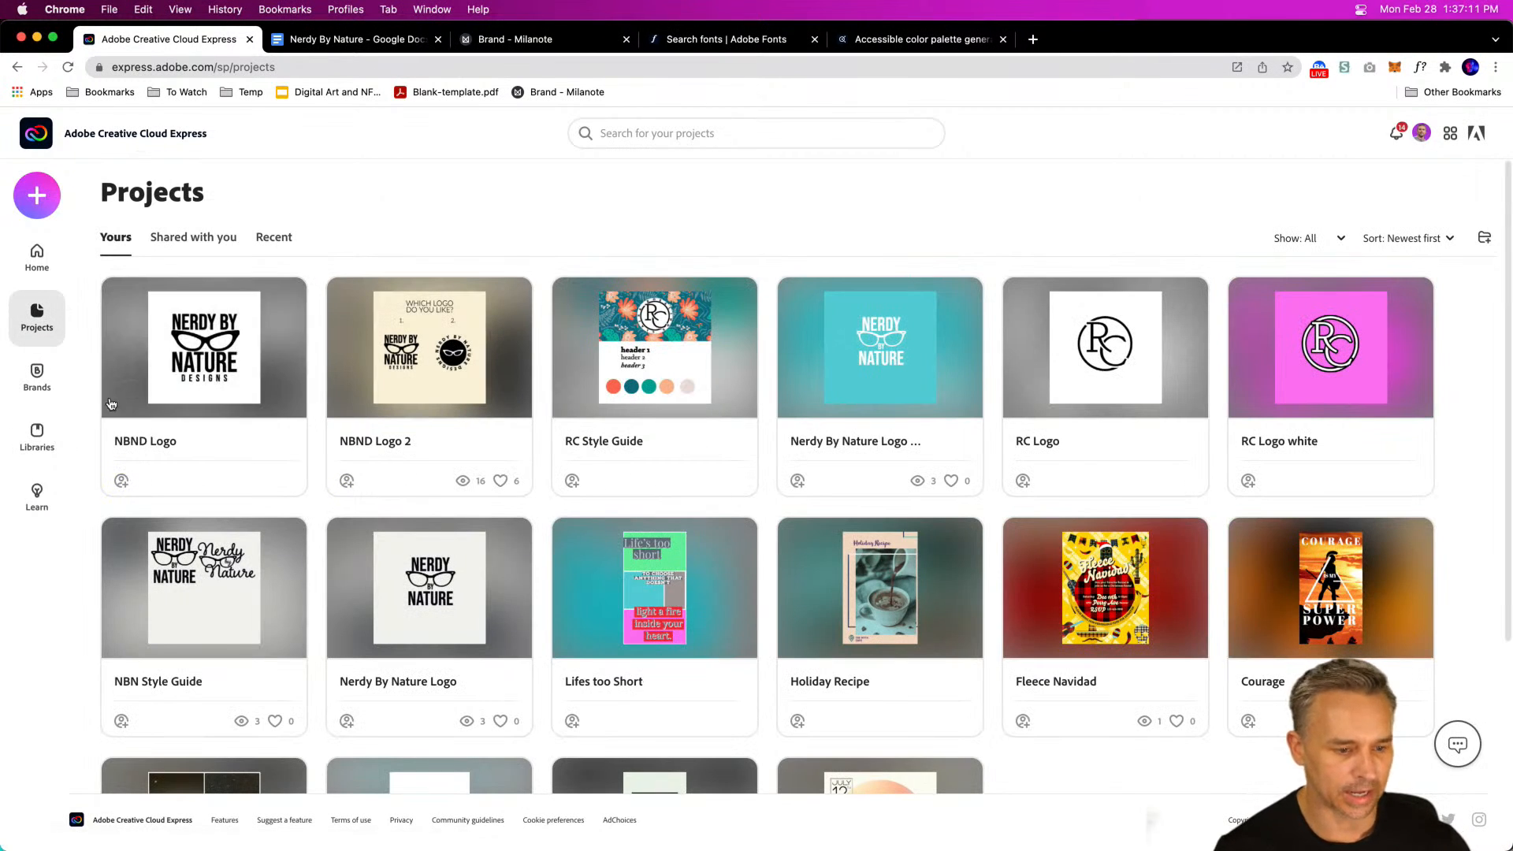
click(283, 303)
click(182, 397)
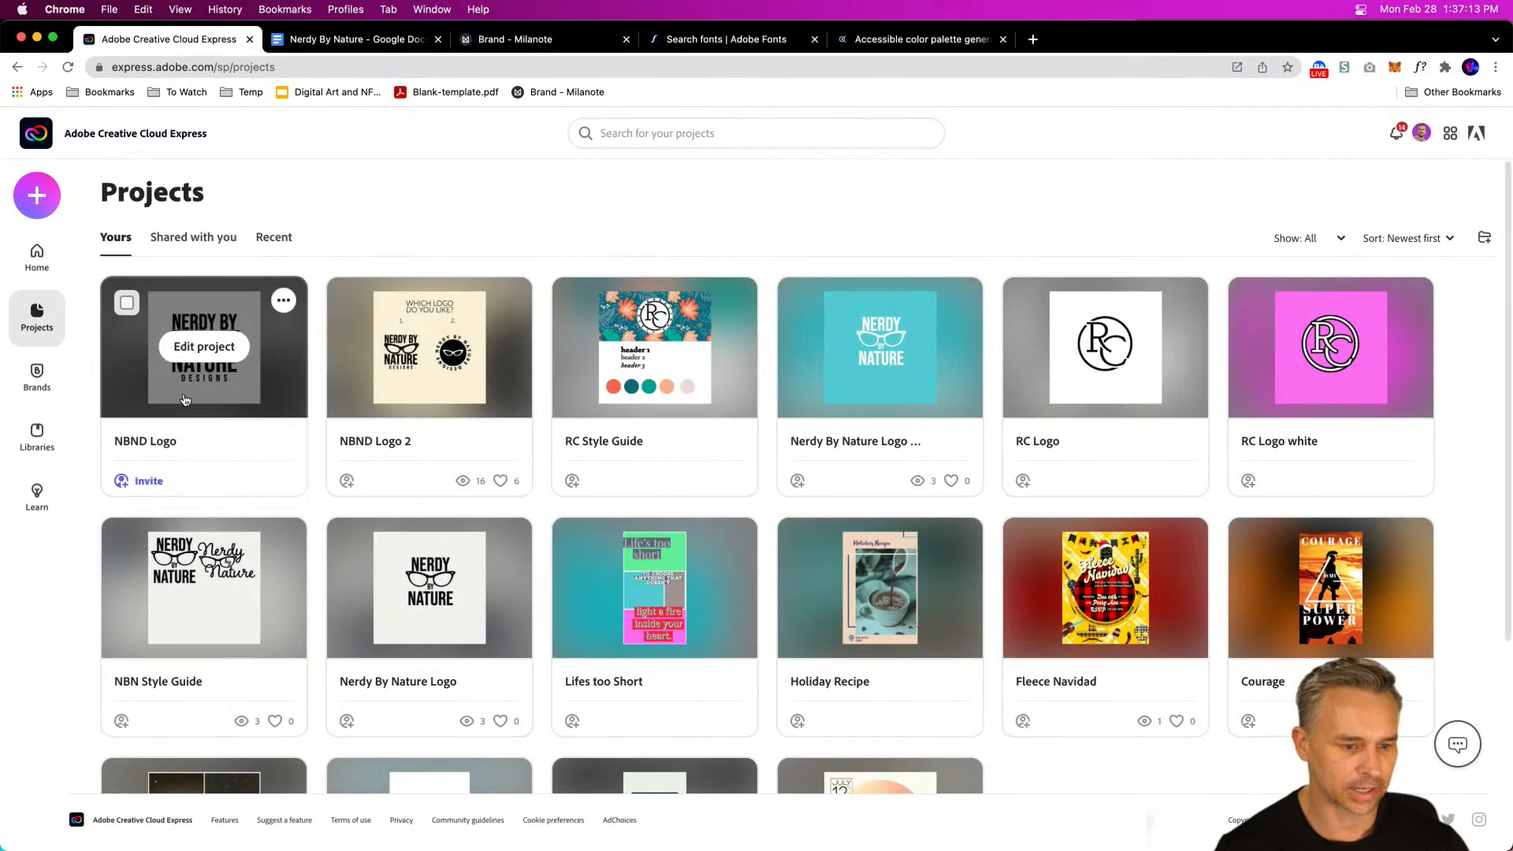
click(283, 301)
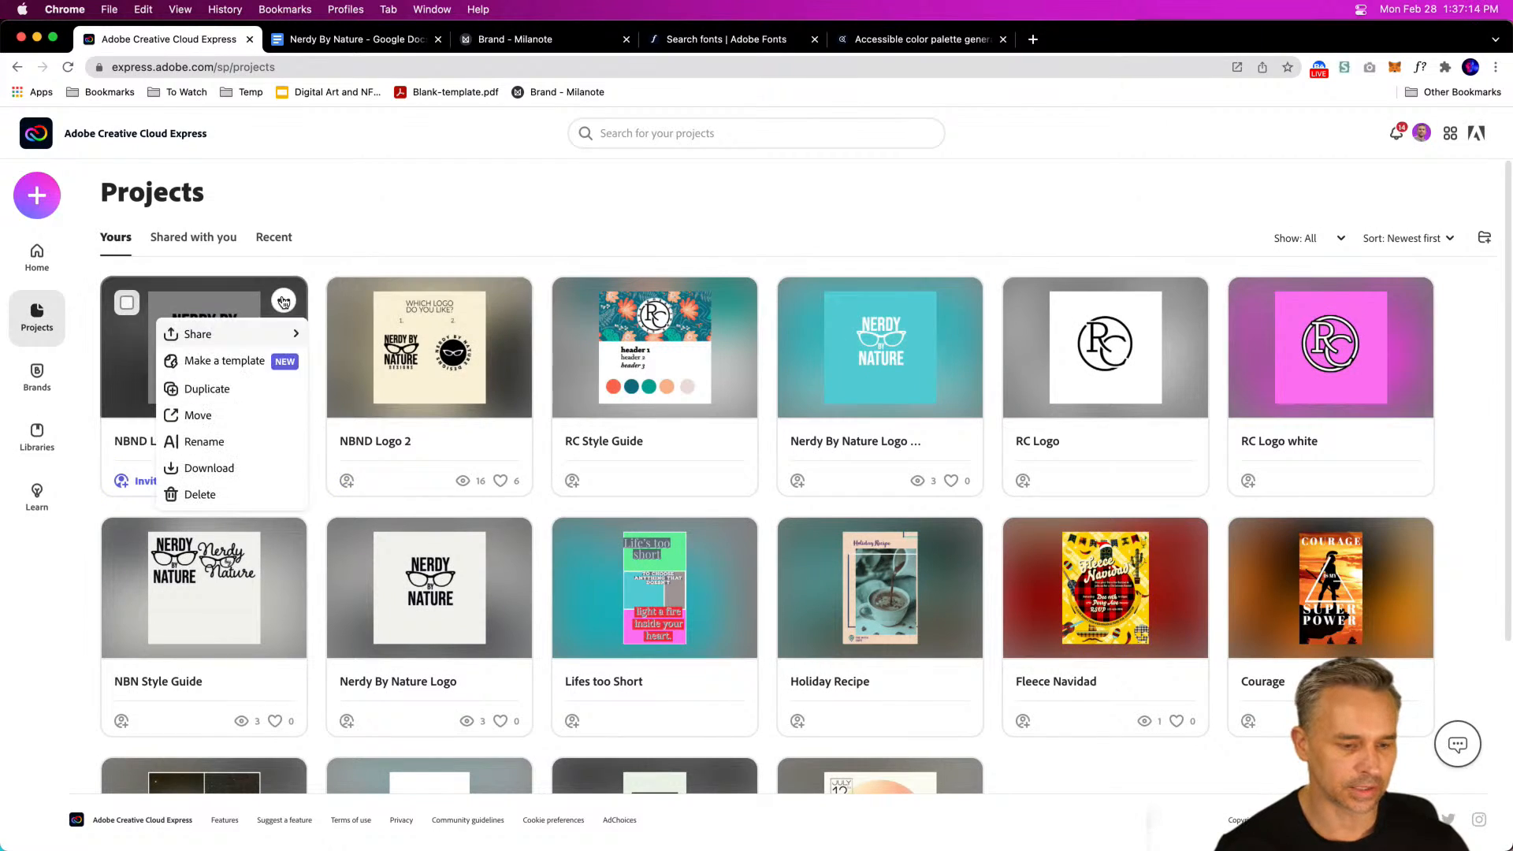
click(170, 389)
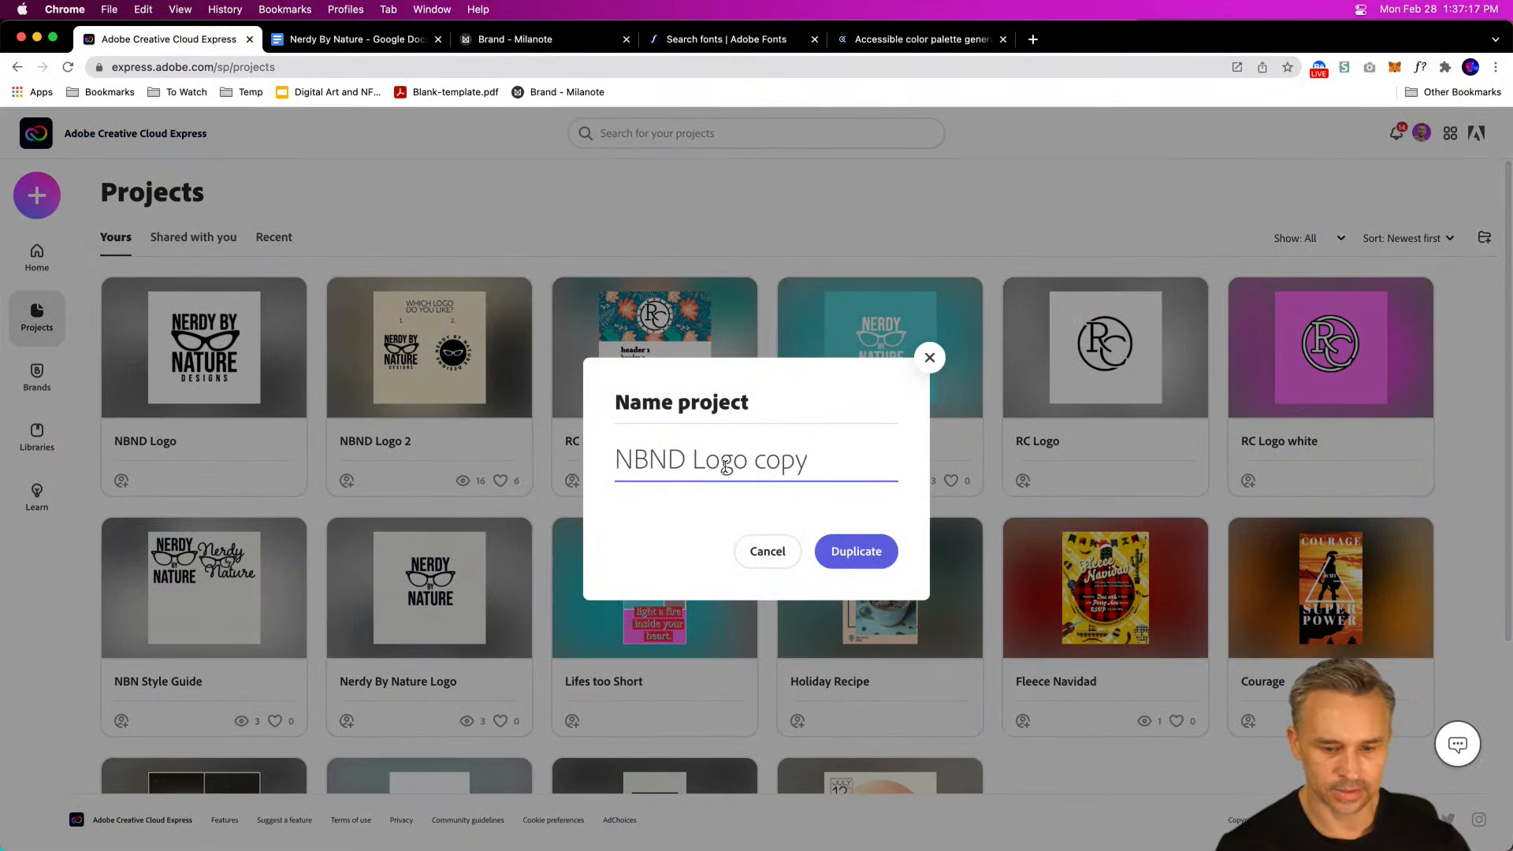
double_click(766, 463)
text(white)
click(857, 551)
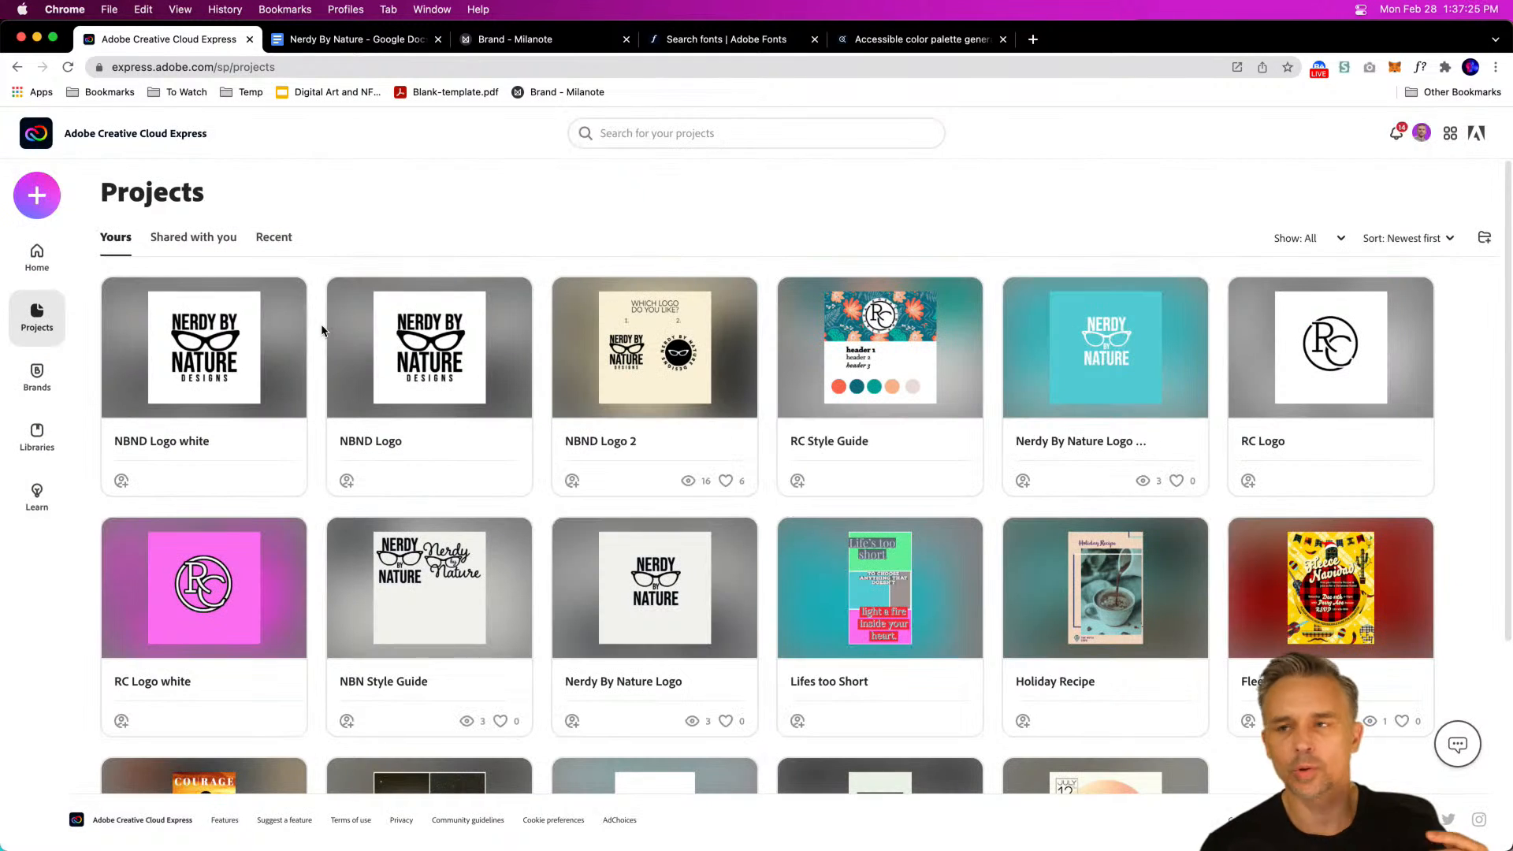
Step: Open the NBND Logo white project and set the "Nerdy by" text colour to white
mouse_move(197, 392)
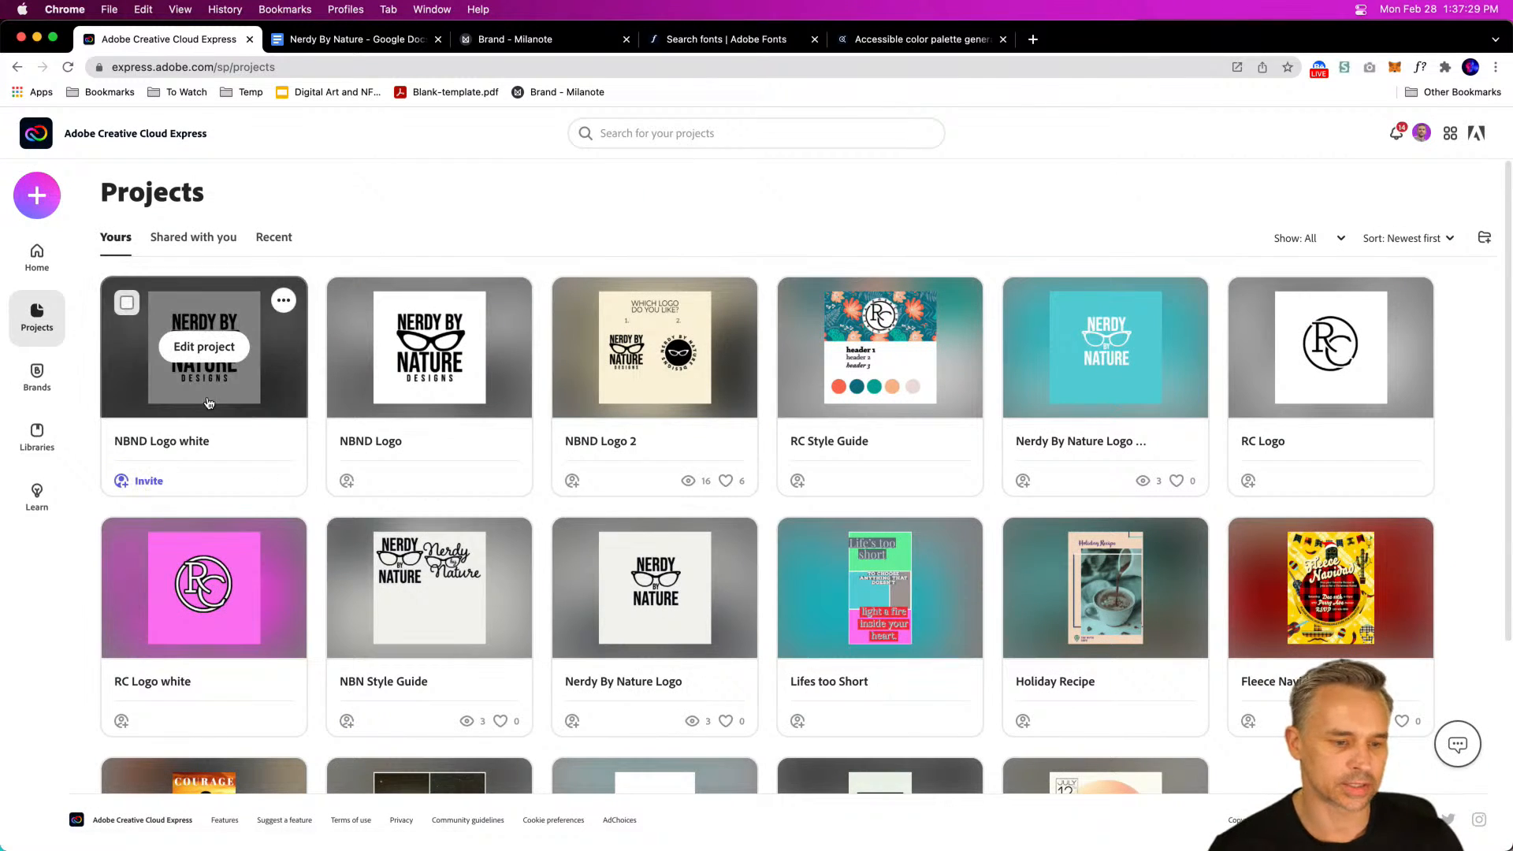
click(197, 348)
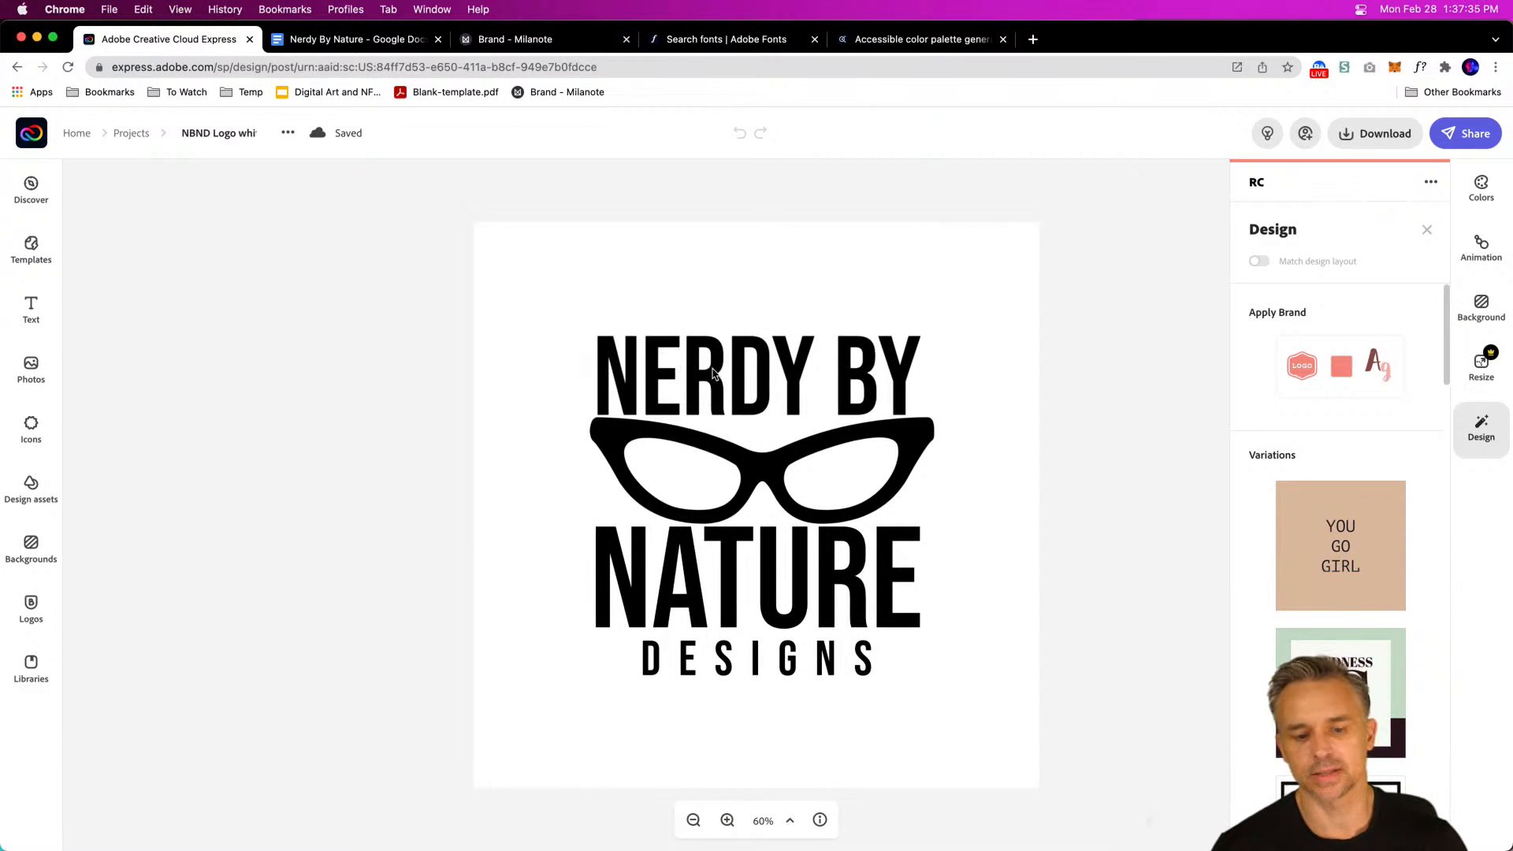
click(714, 371)
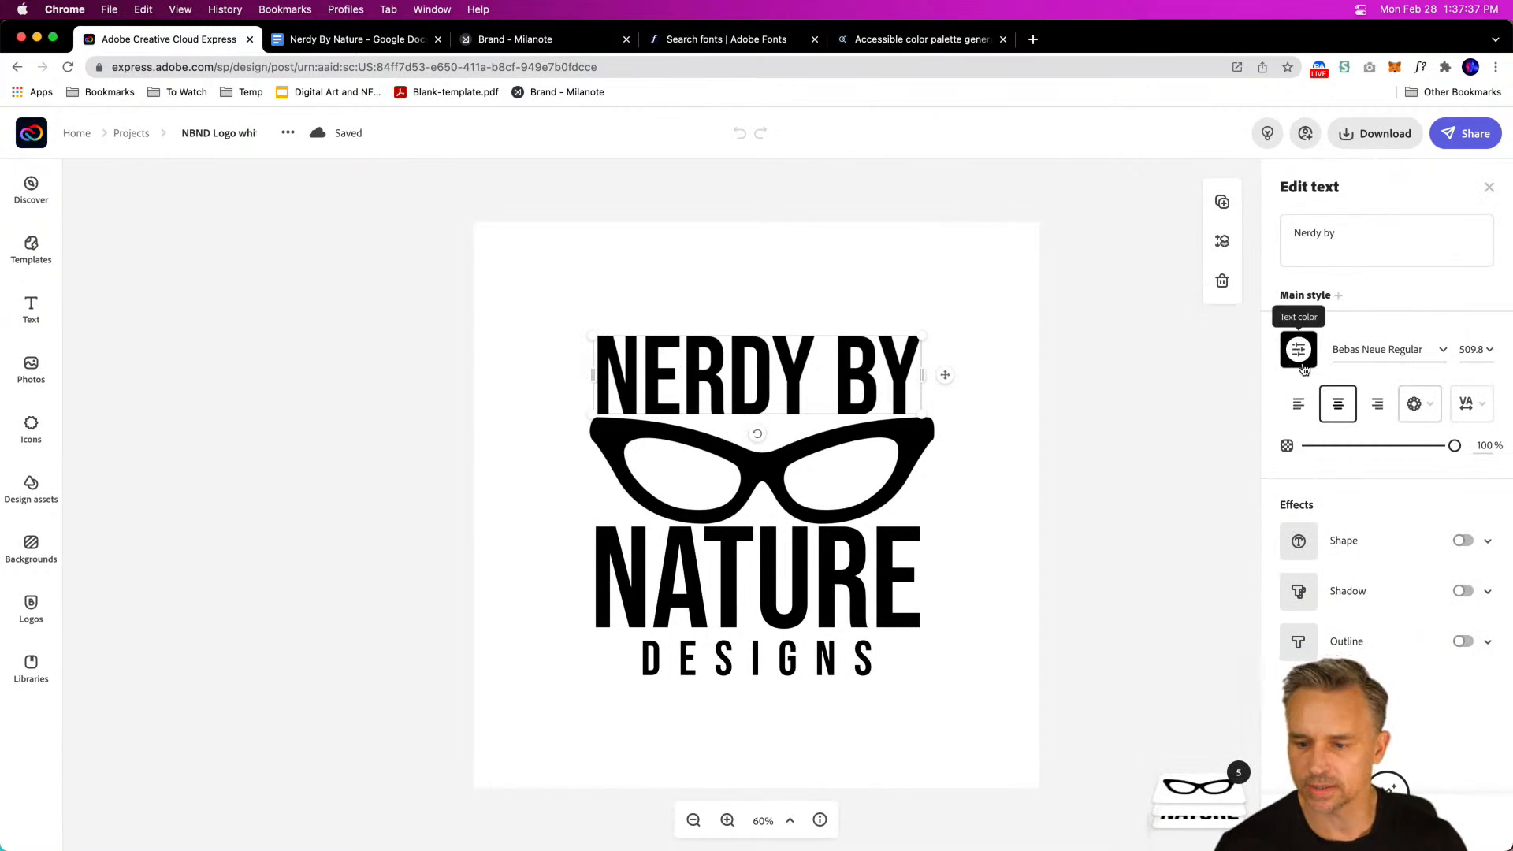
click(1298, 350)
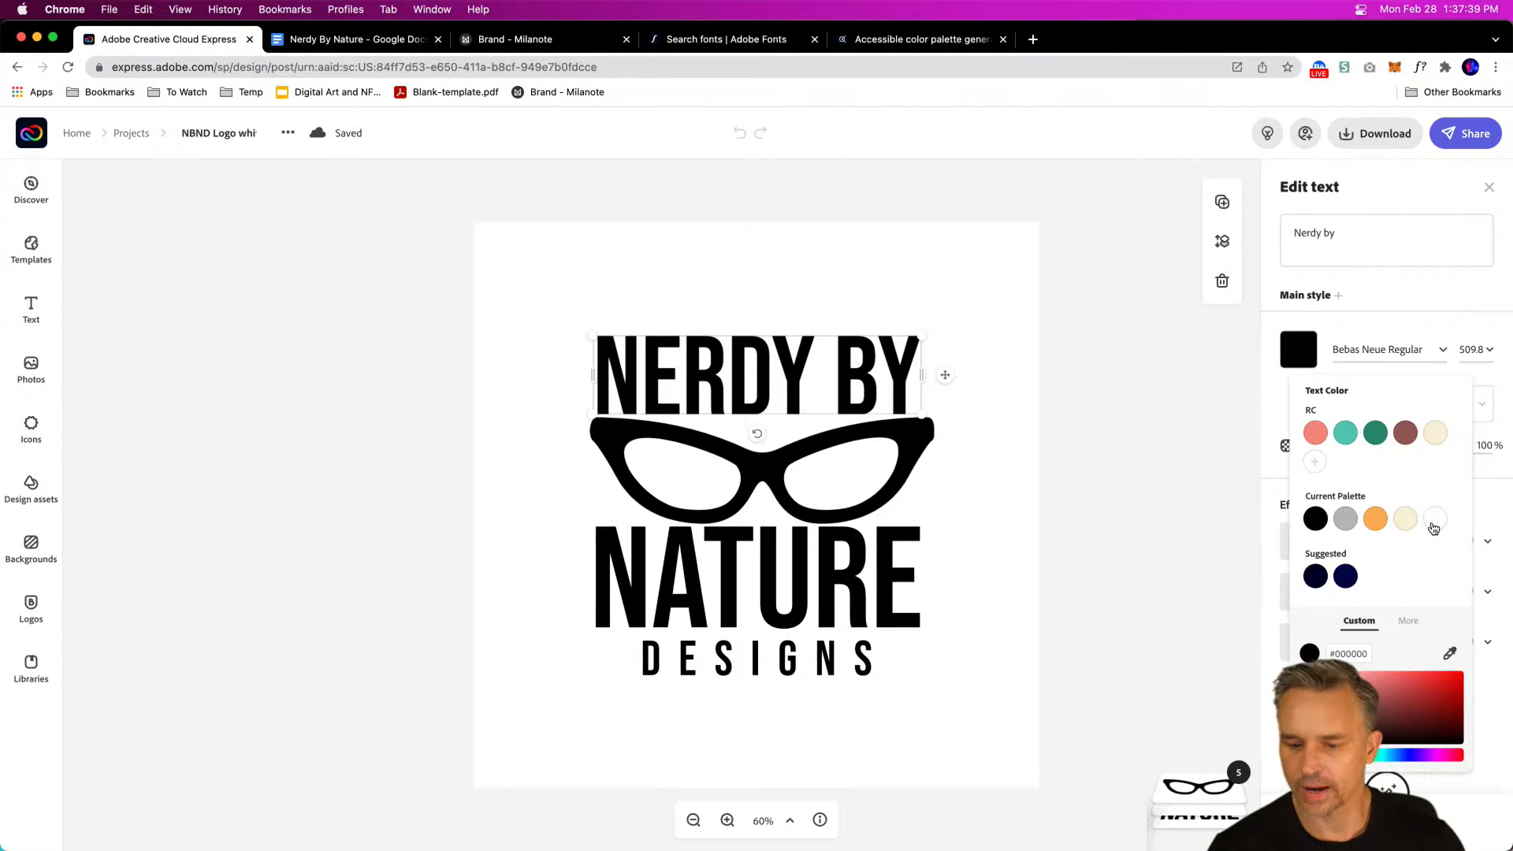
click(1433, 522)
Step: Recolour the glasses icon white using the current palette
click(612, 443)
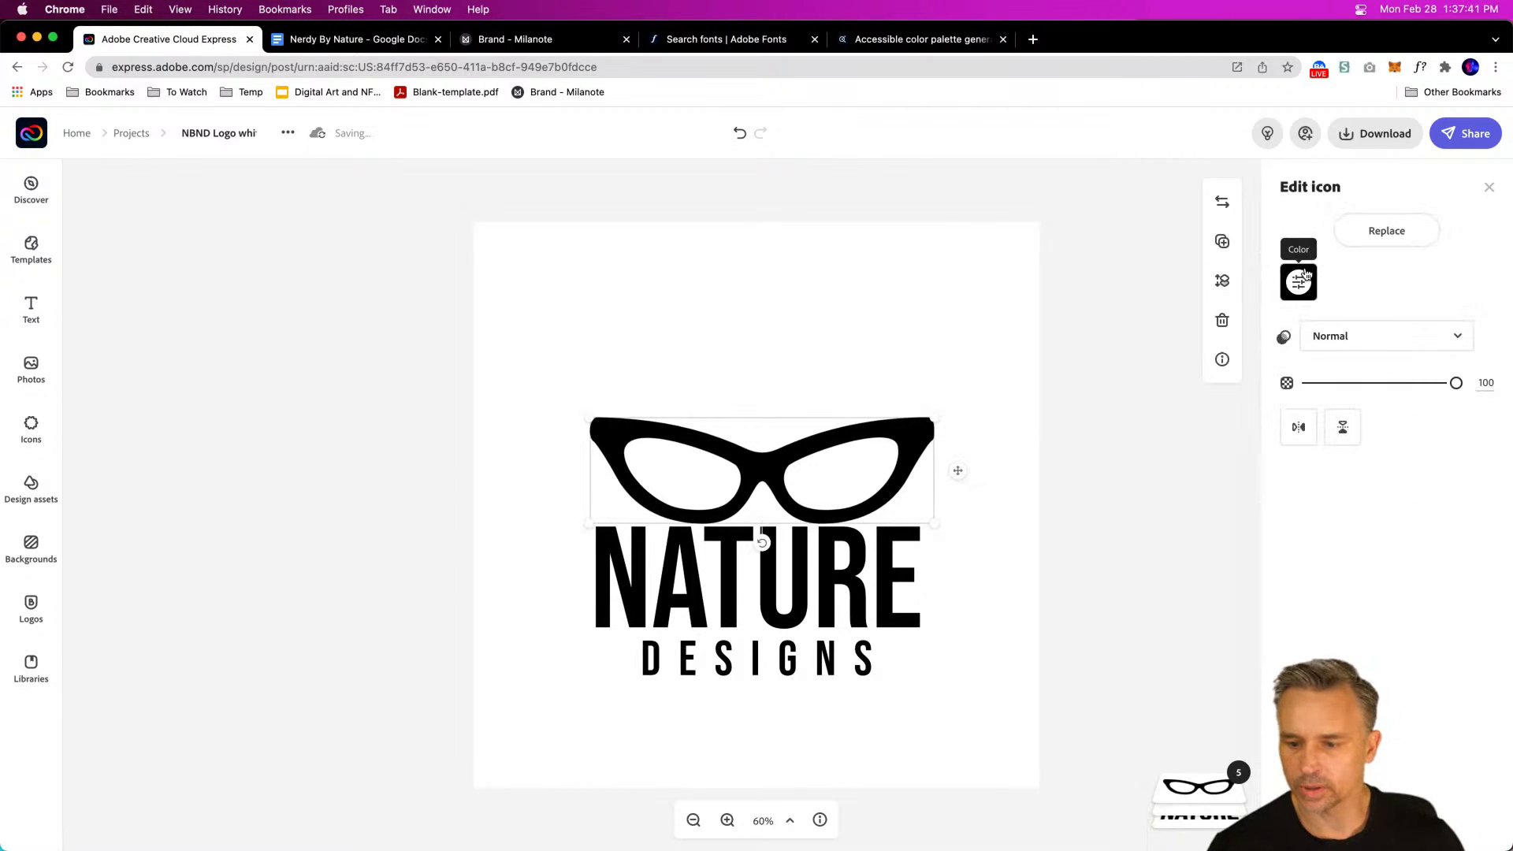
click(1298, 282)
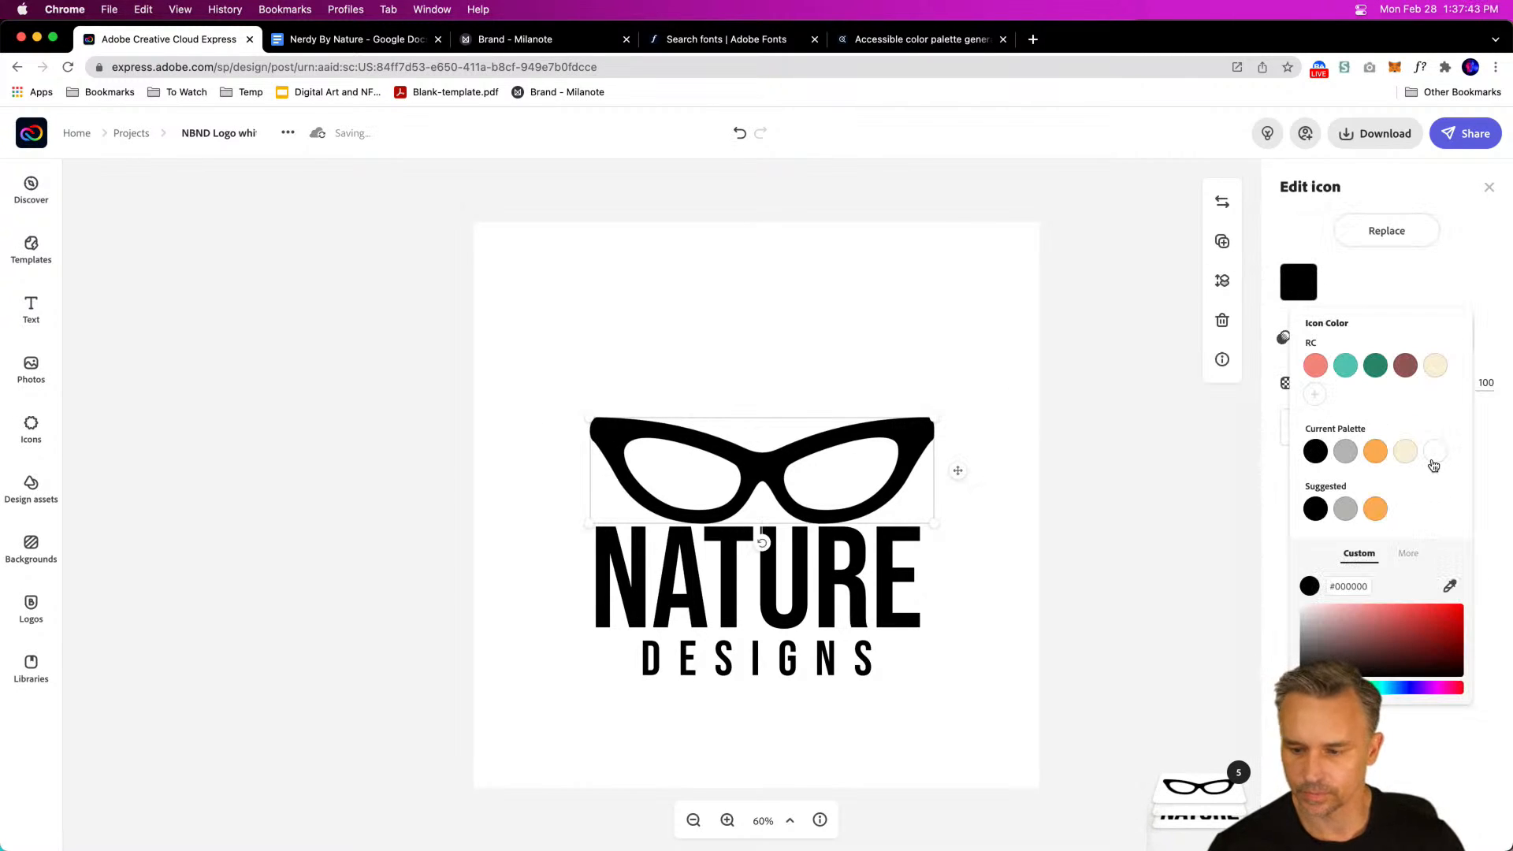
click(1434, 465)
Step: Set the text colour of "nature" and "designs" to white (#FFFFFF)
click(606, 557)
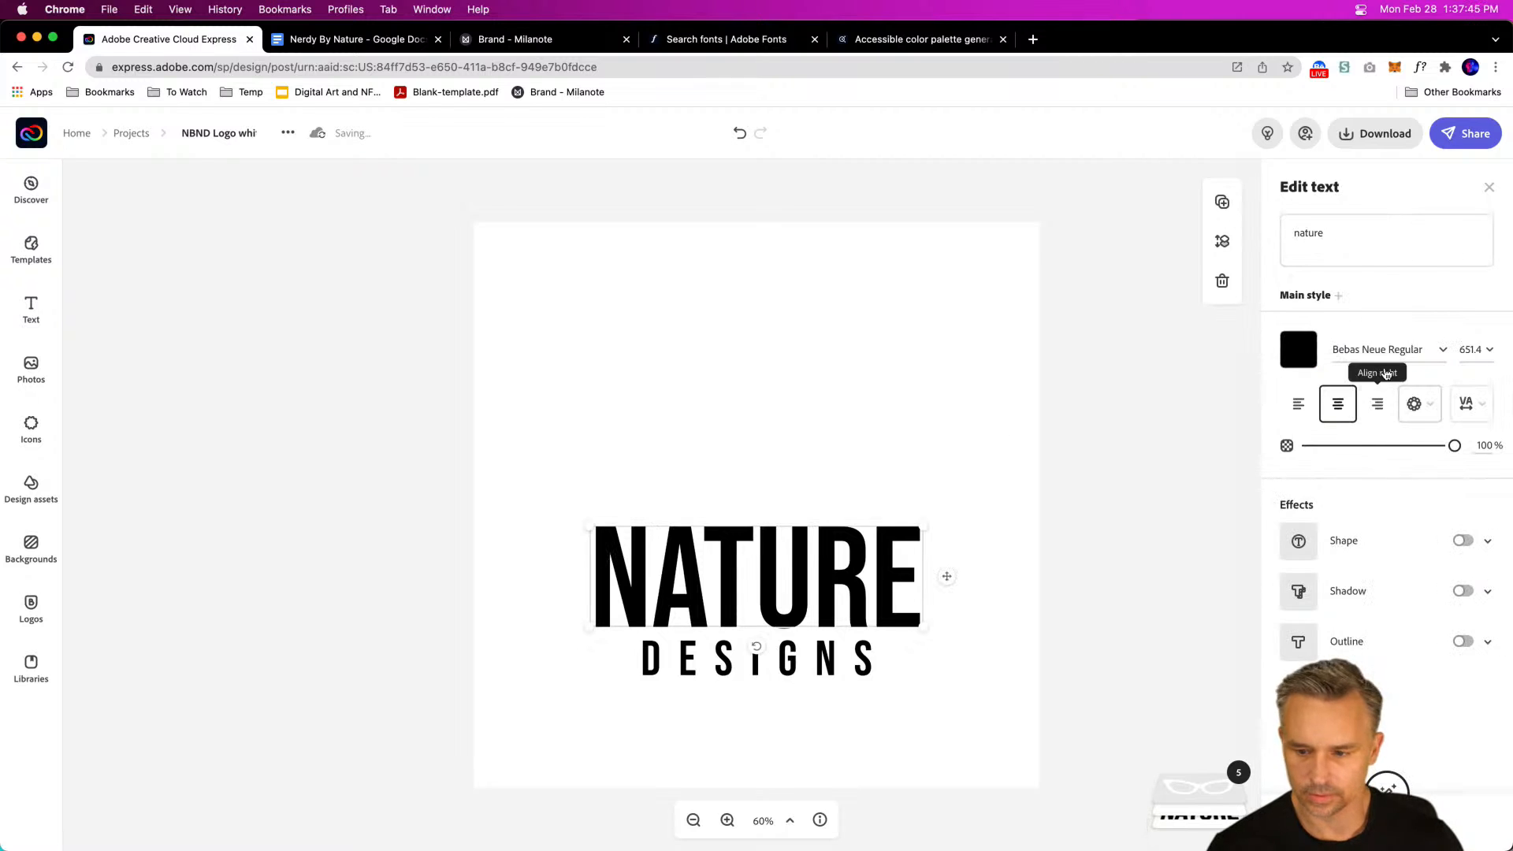
click(1298, 349)
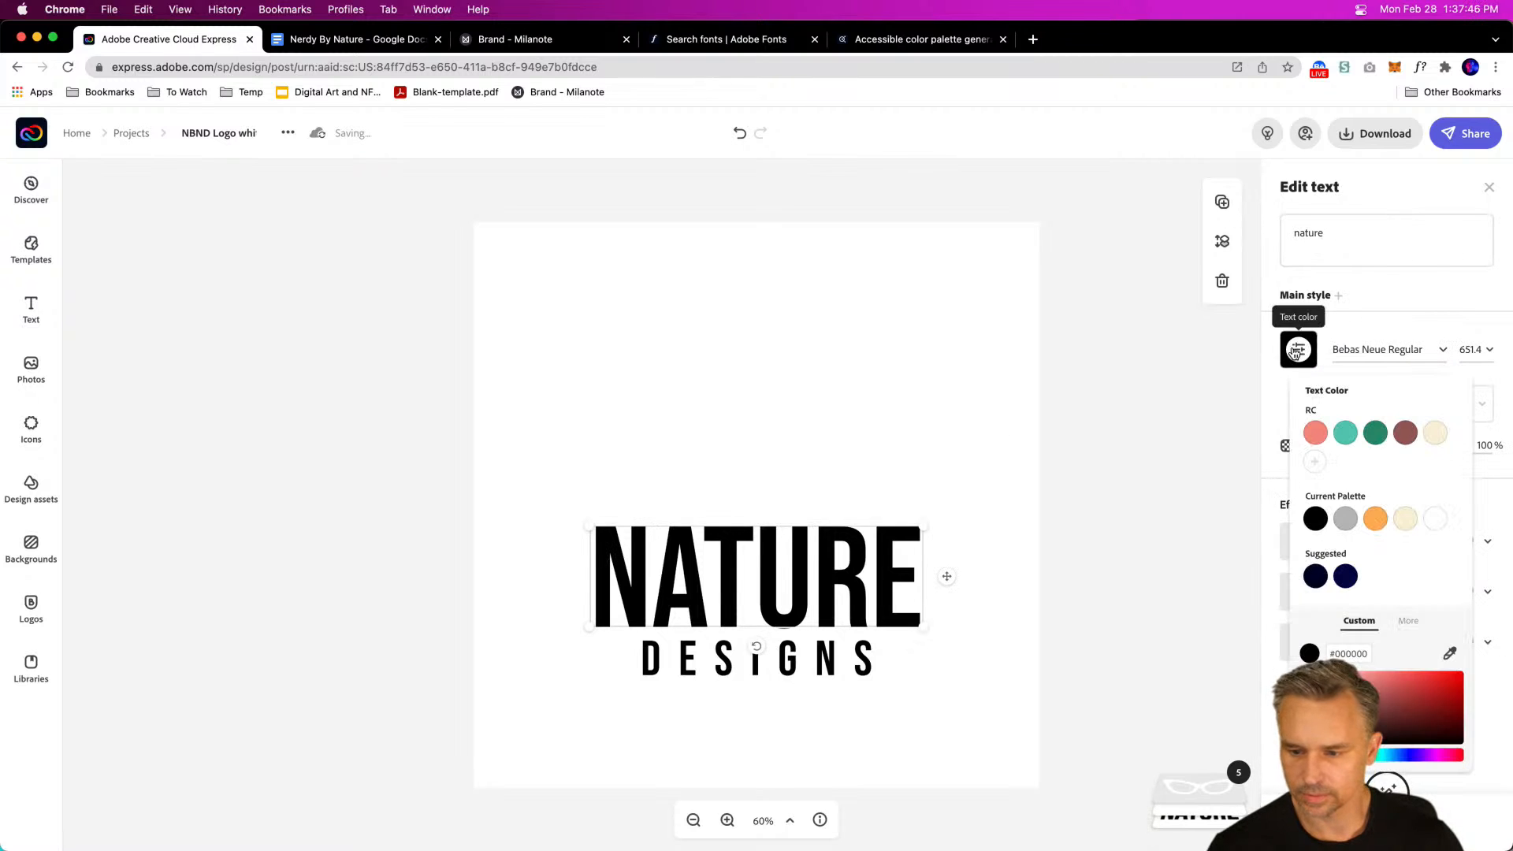
click(1432, 519)
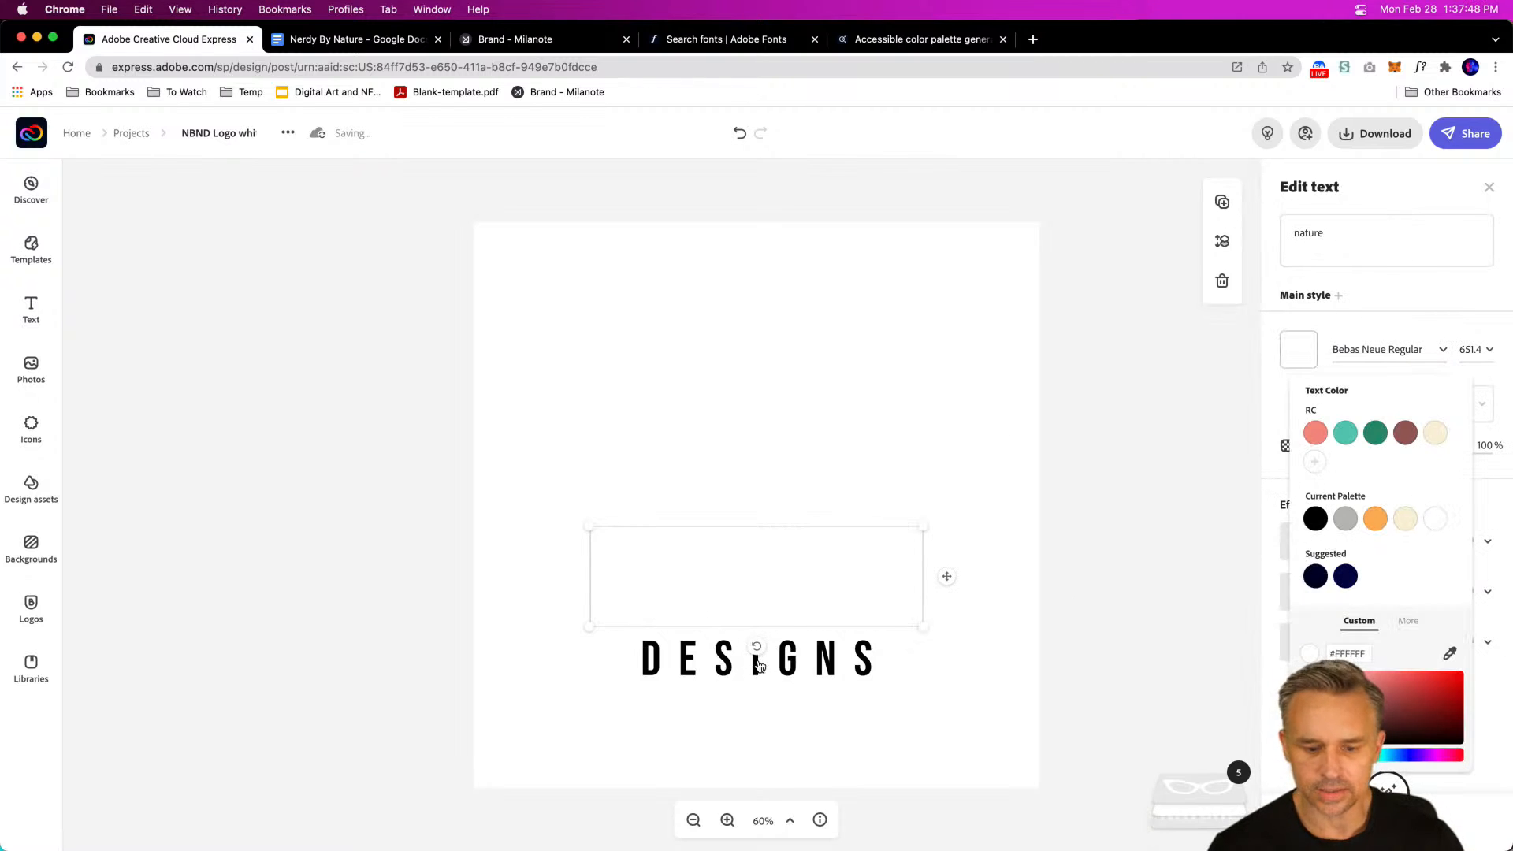
click(825, 658)
click(1298, 349)
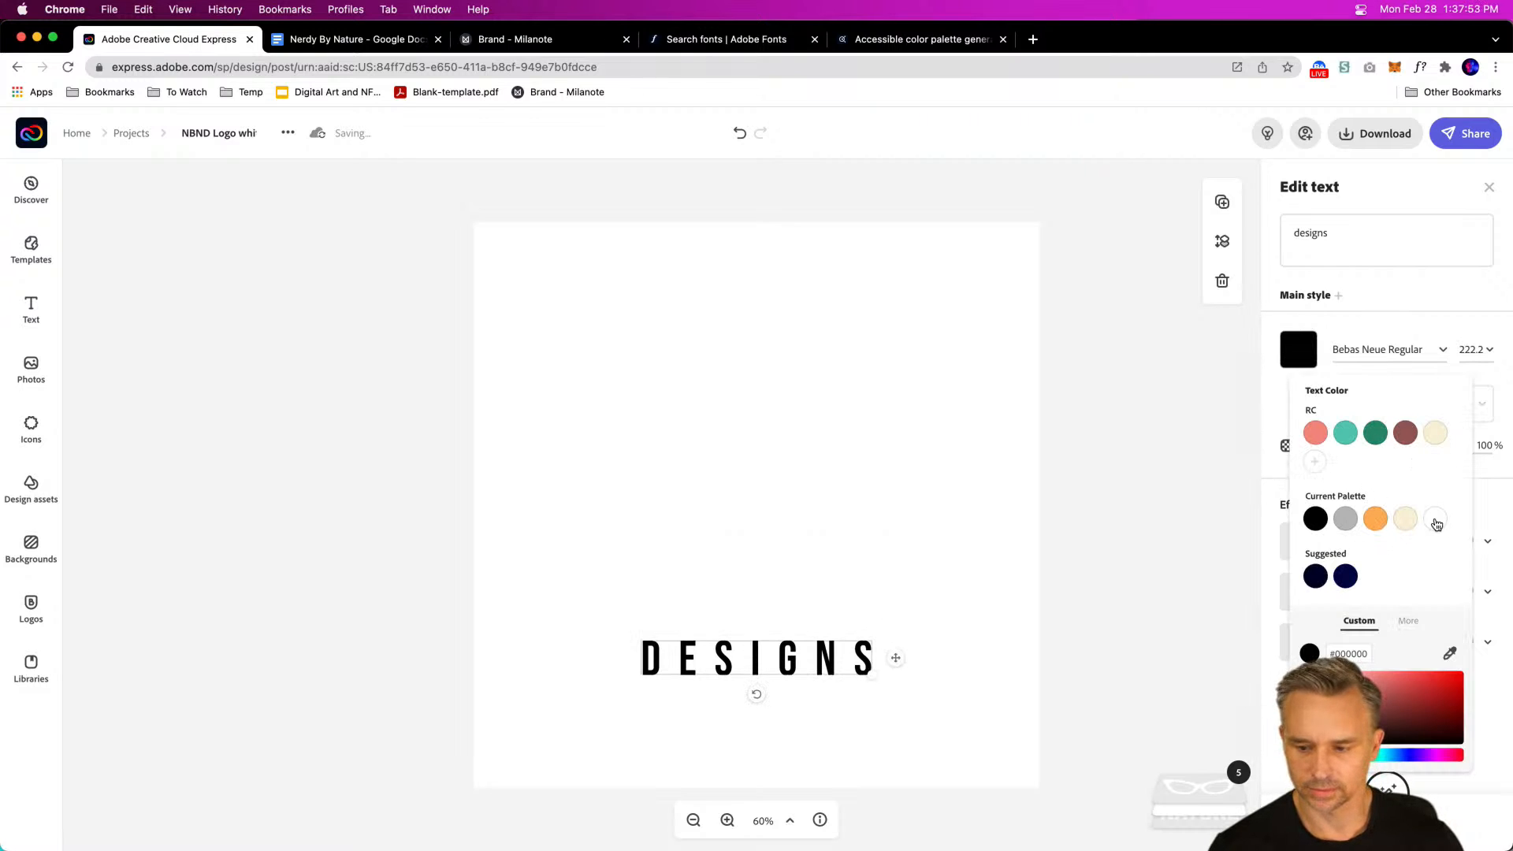
click(1435, 519)
Step: Change the page background behind the white logo to black from the current palette
click(954, 220)
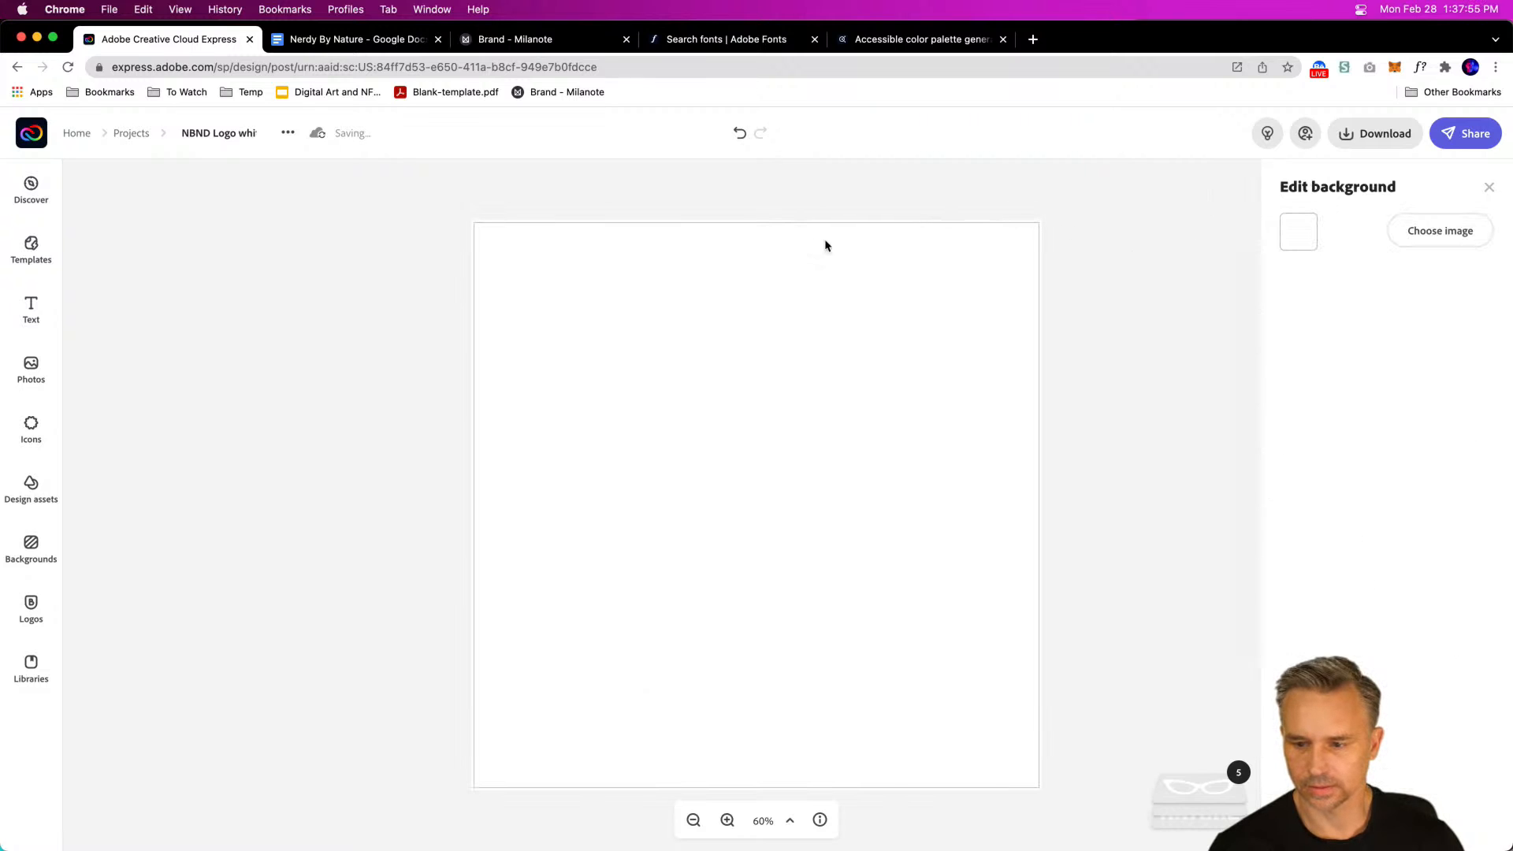
click(1302, 238)
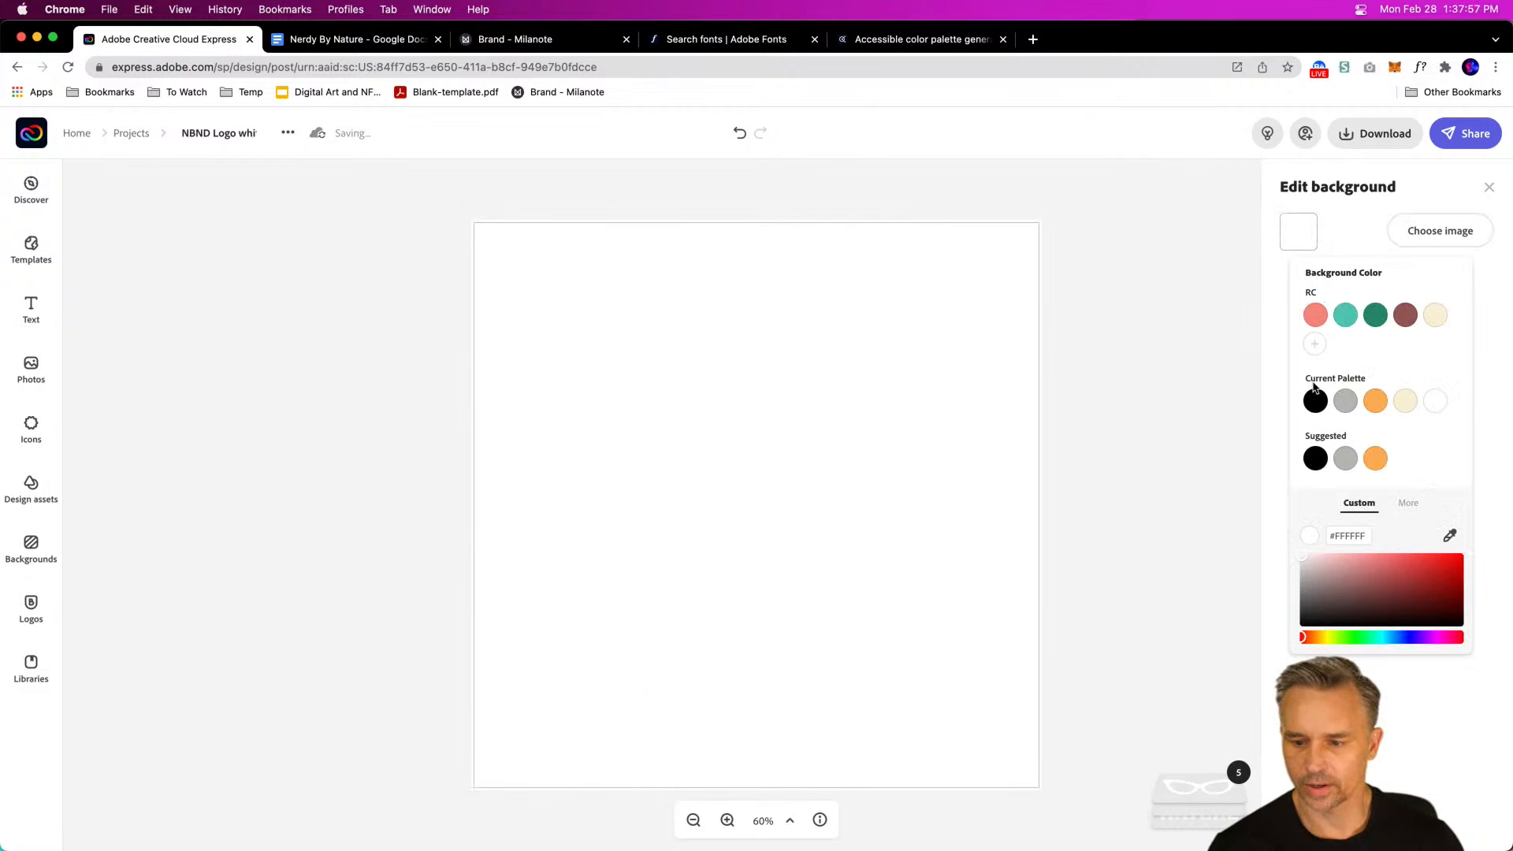
click(1315, 401)
click(326, 316)
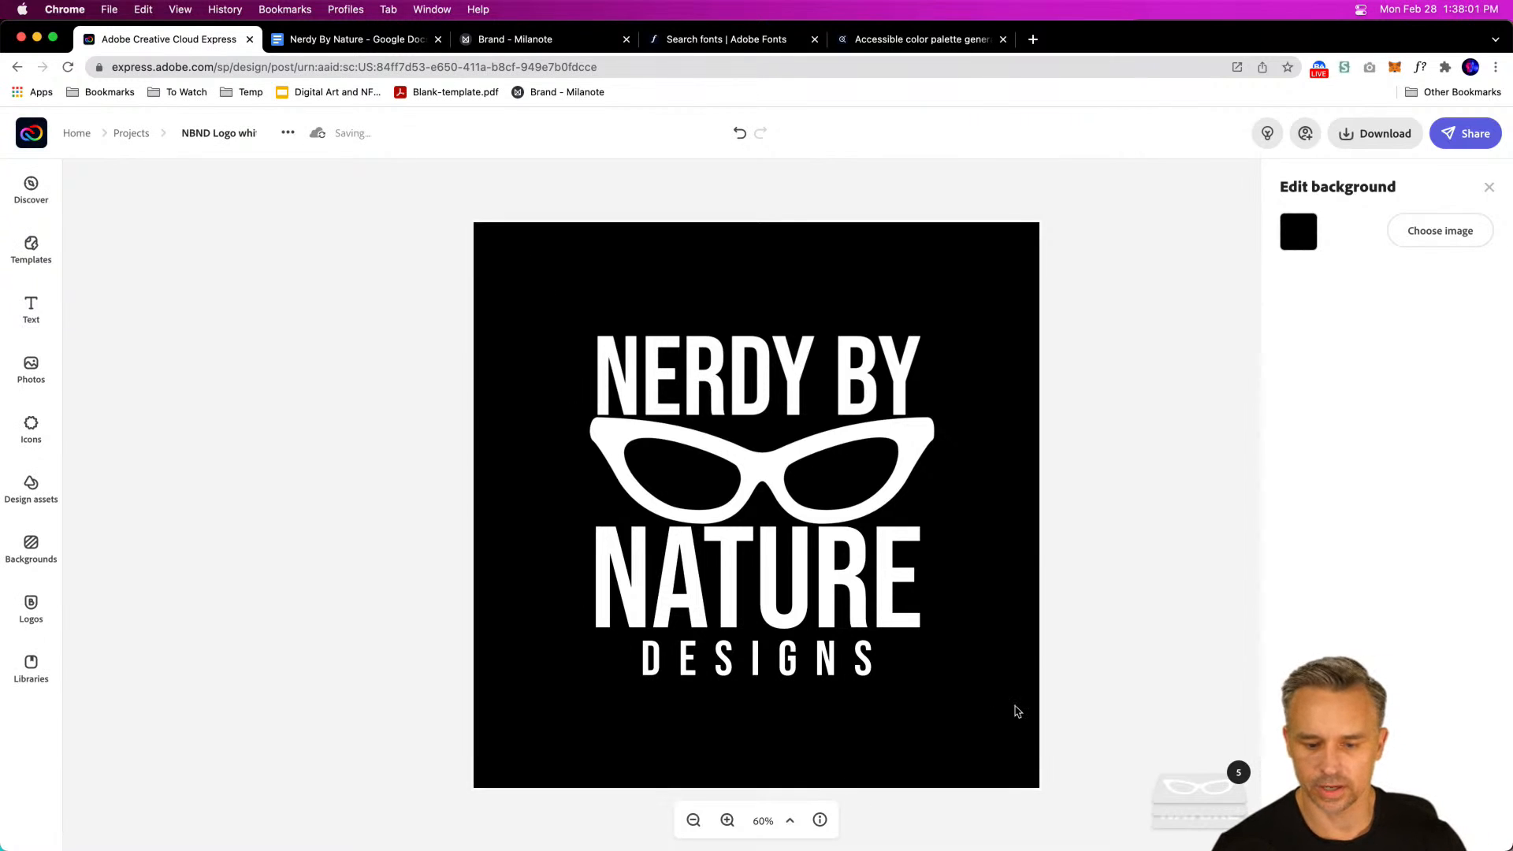
Step: Download the white logo as a PNG with a transparent background
click(1377, 133)
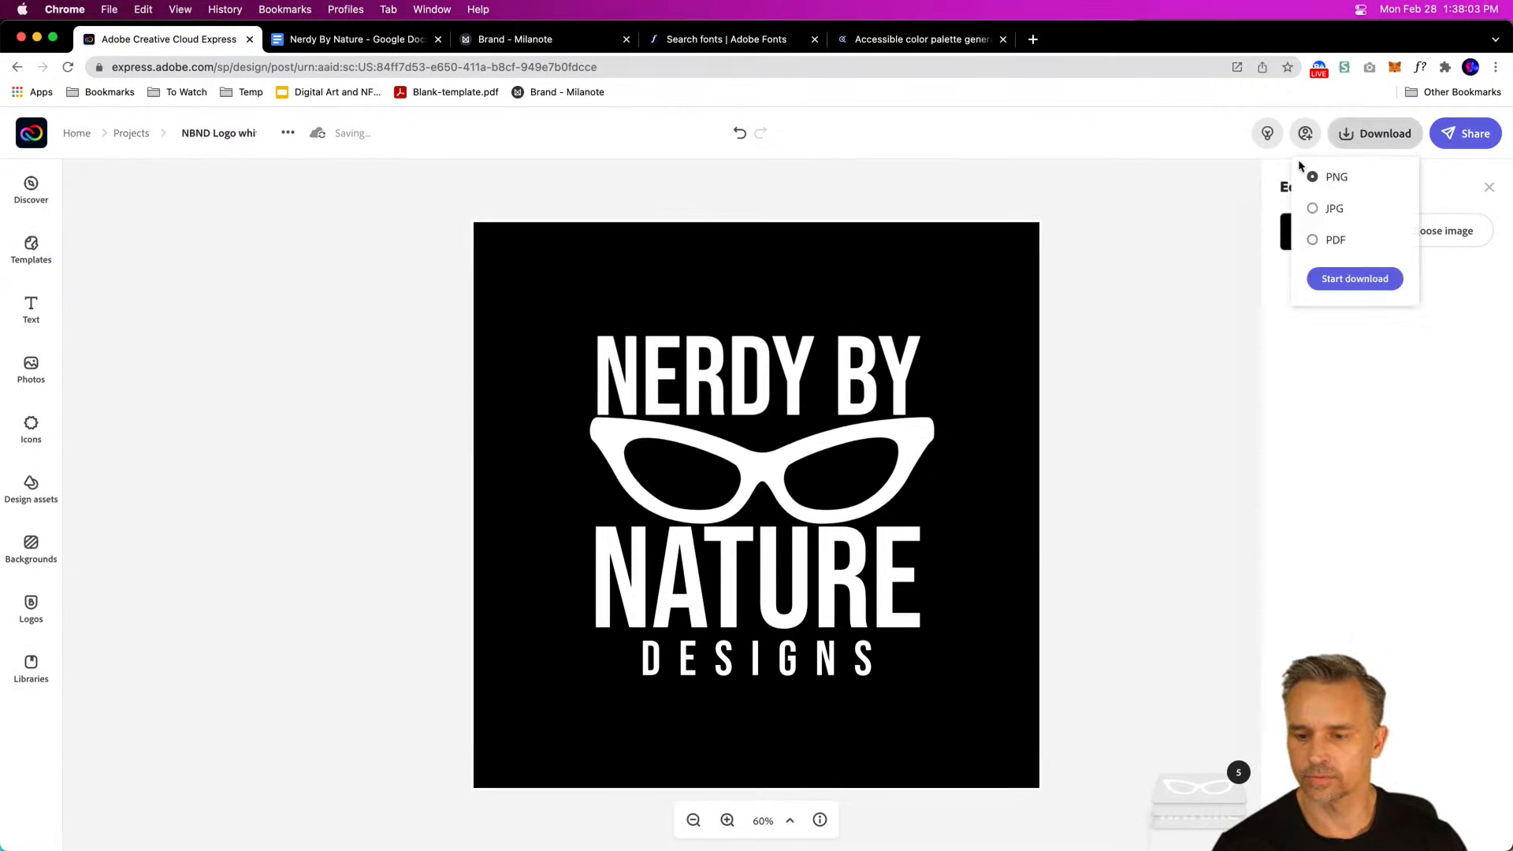
click(1342, 280)
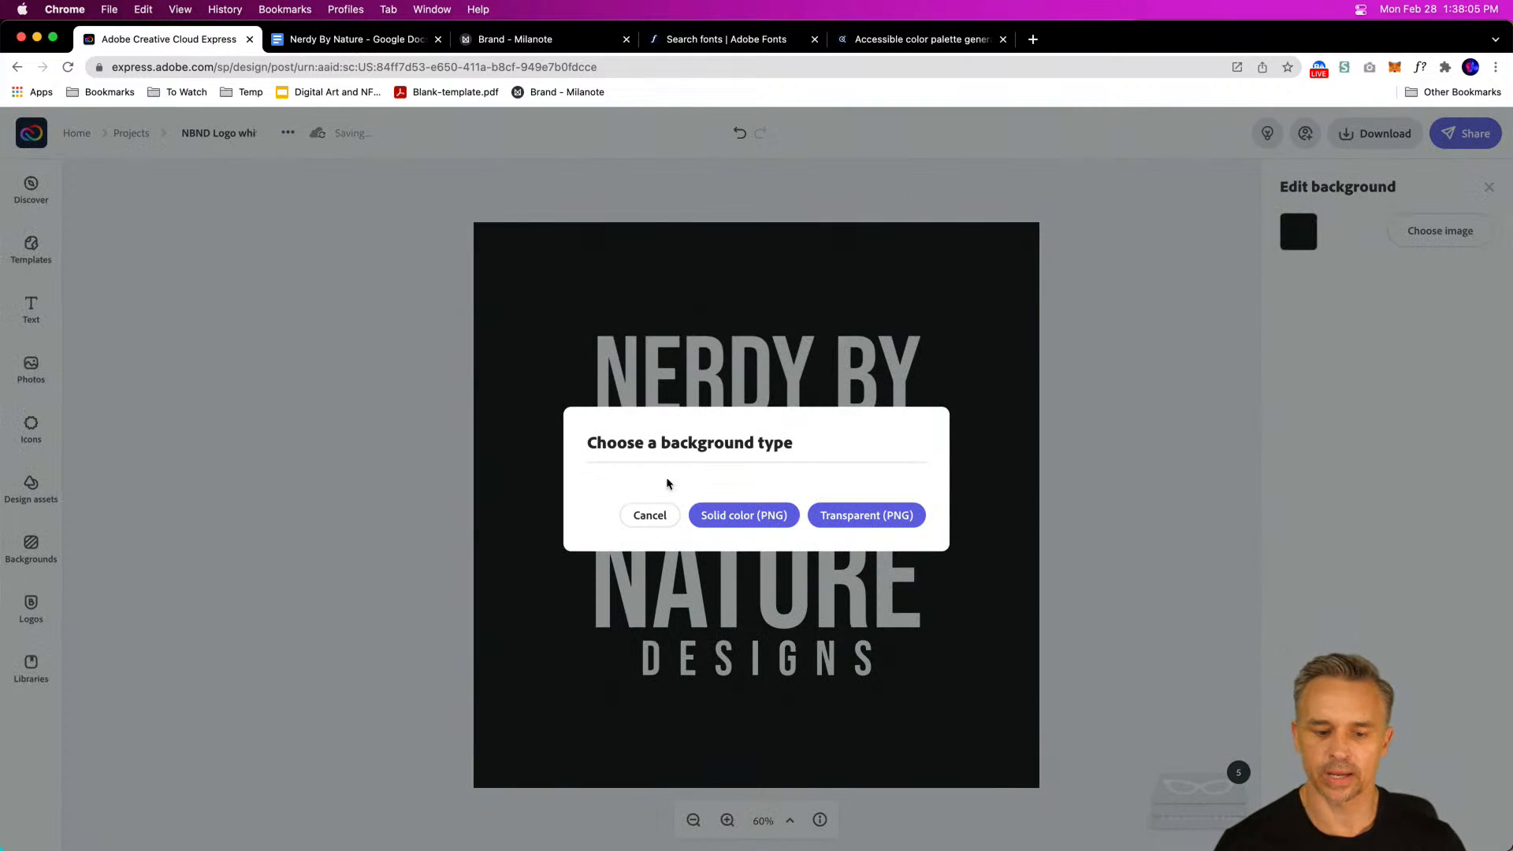
click(865, 524)
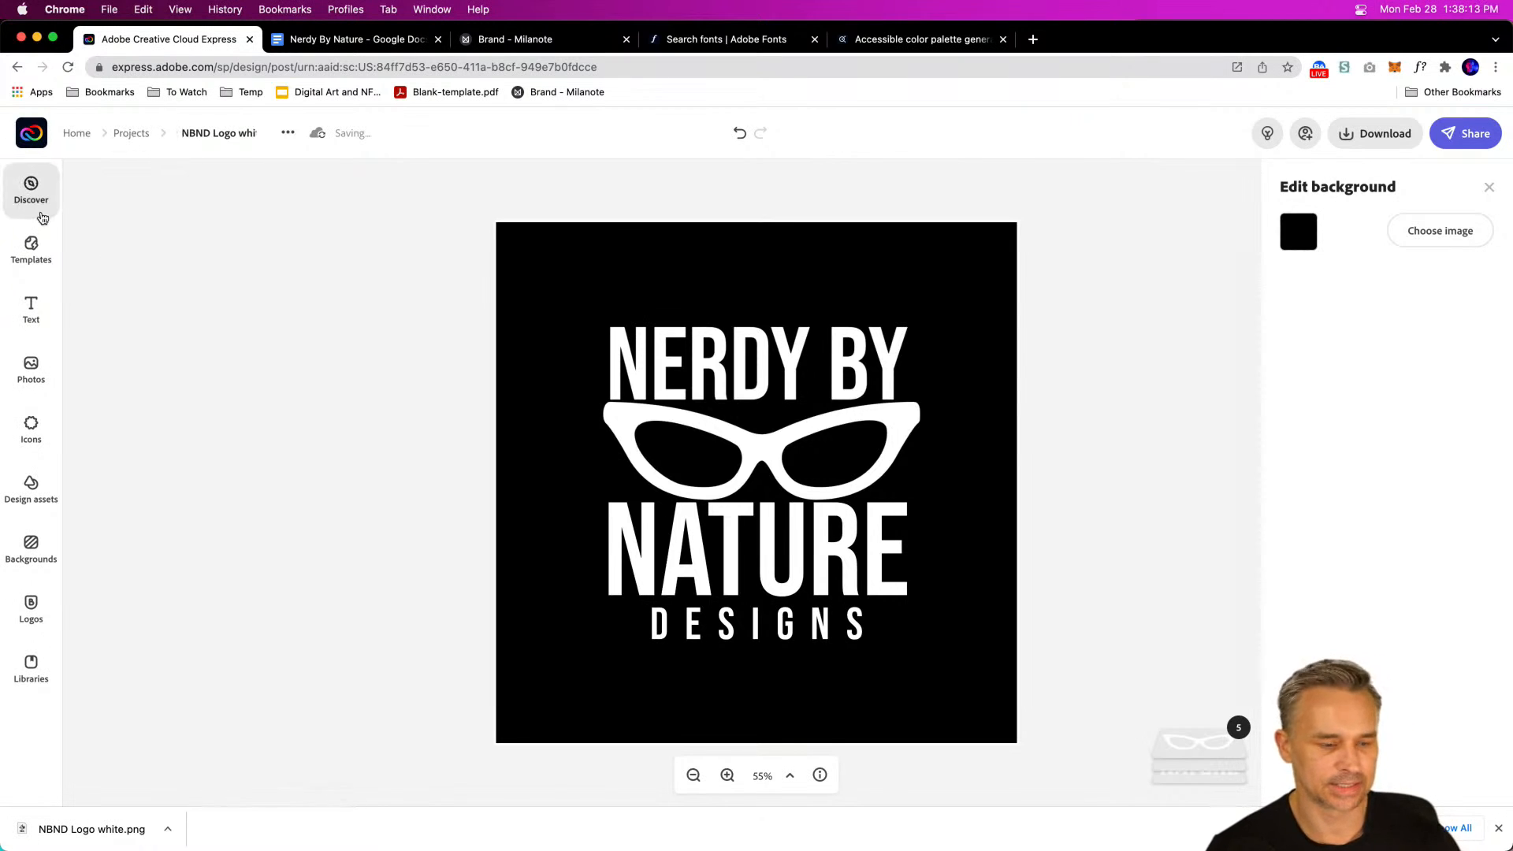
Step: Duplicate the black NBND Logo project under the name "NBND Color Logo" and open the copy
click(133, 136)
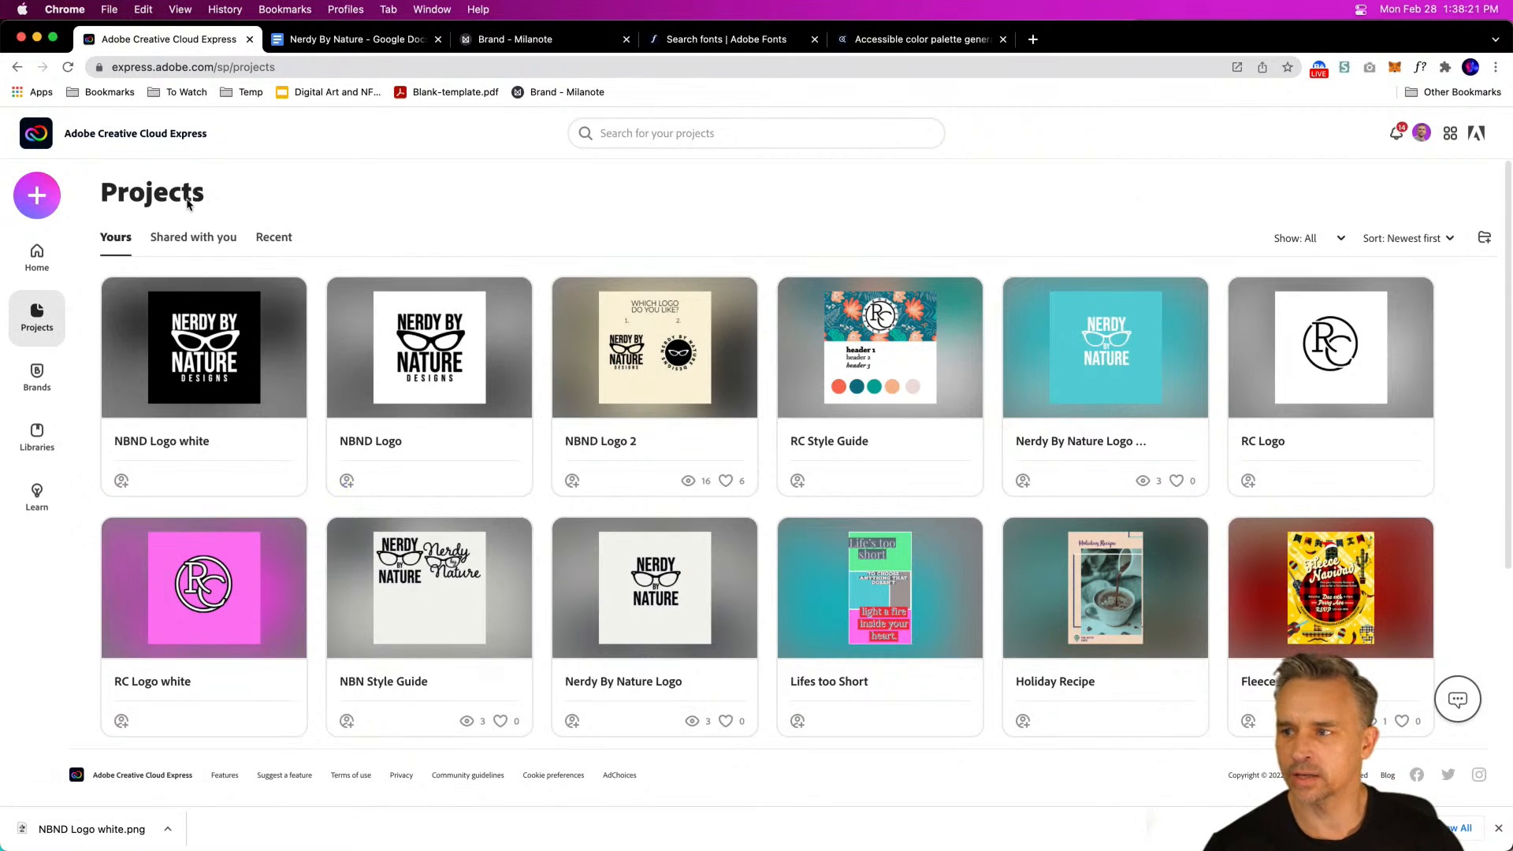
click(423, 394)
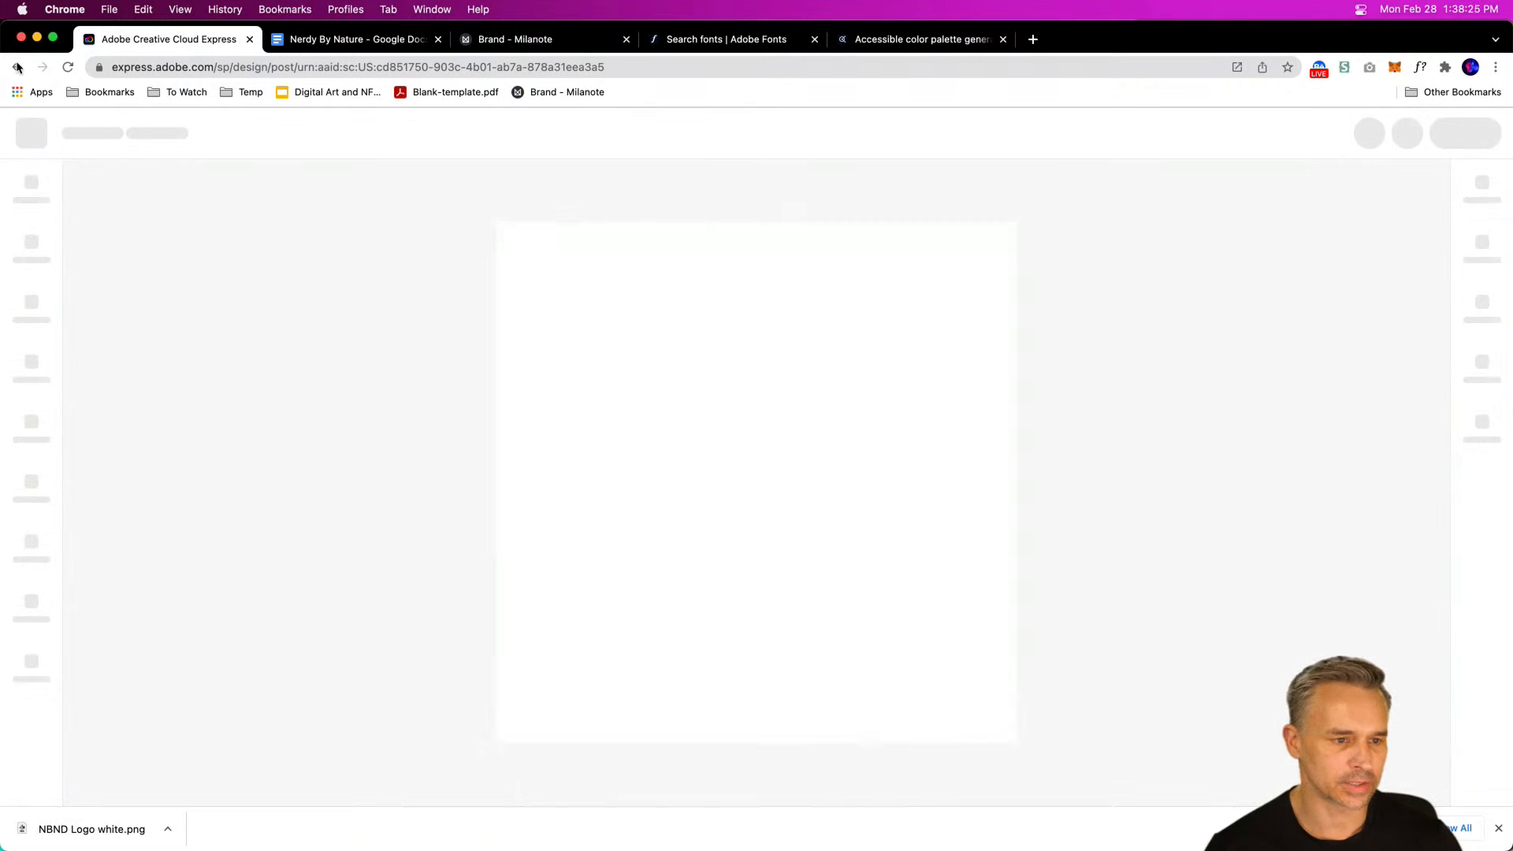
click(144, 137)
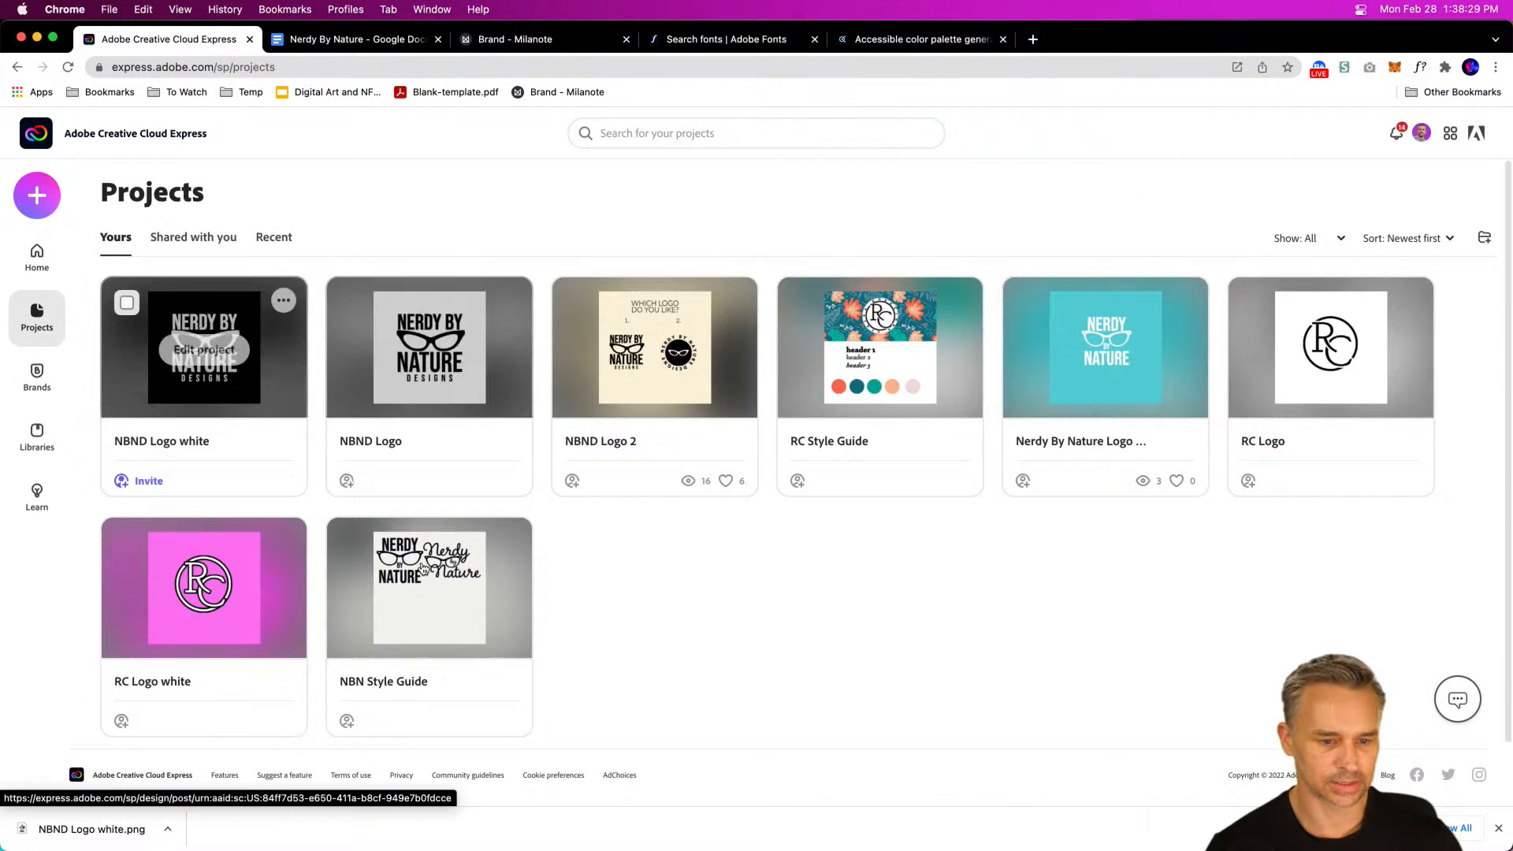
click(508, 301)
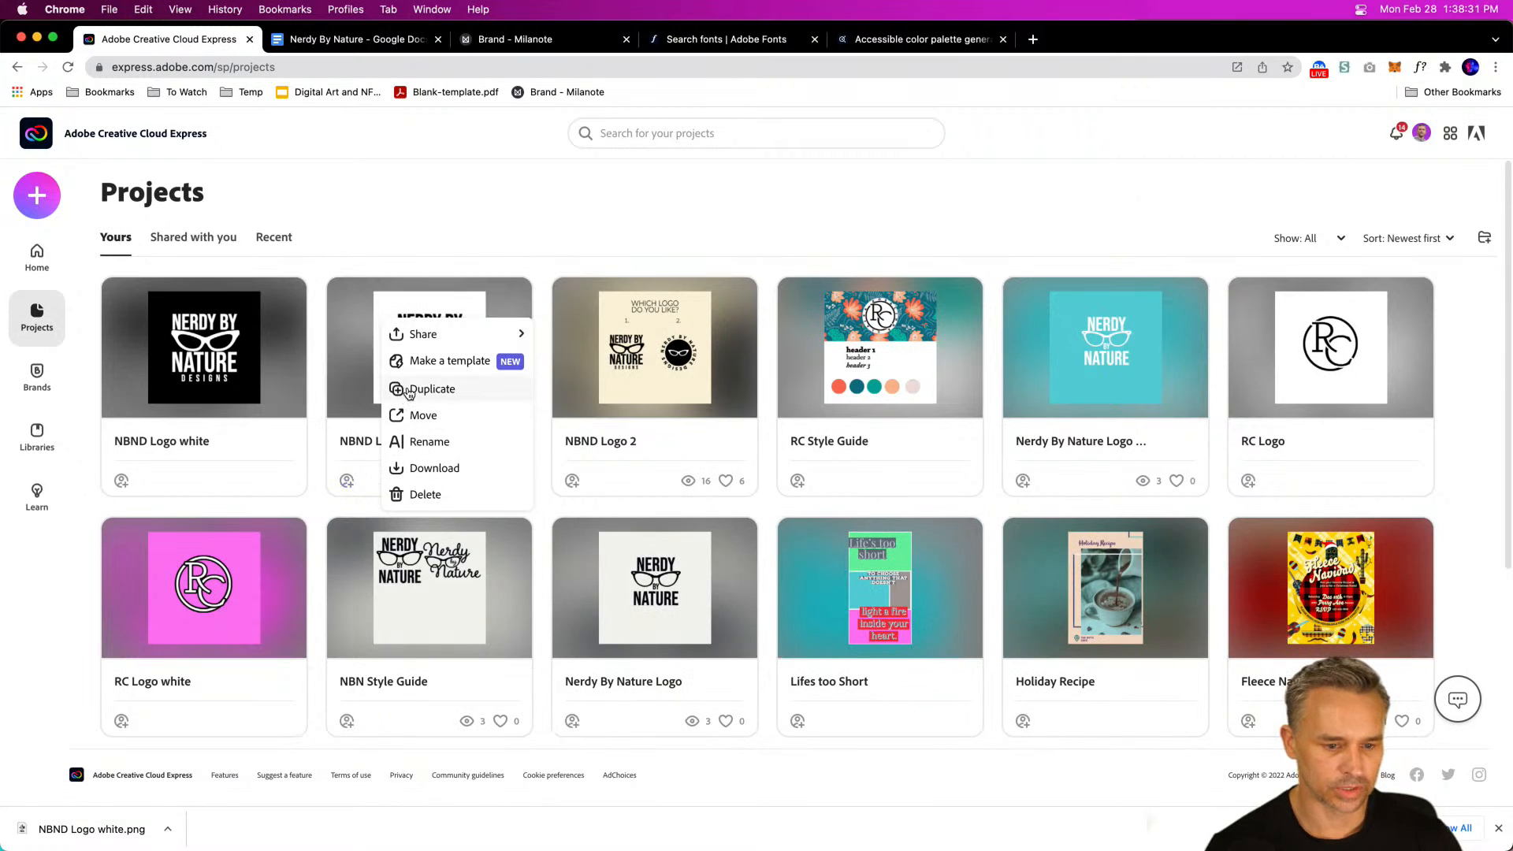
click(409, 389)
drag(688, 436, 916, 470)
text(Color Logo)
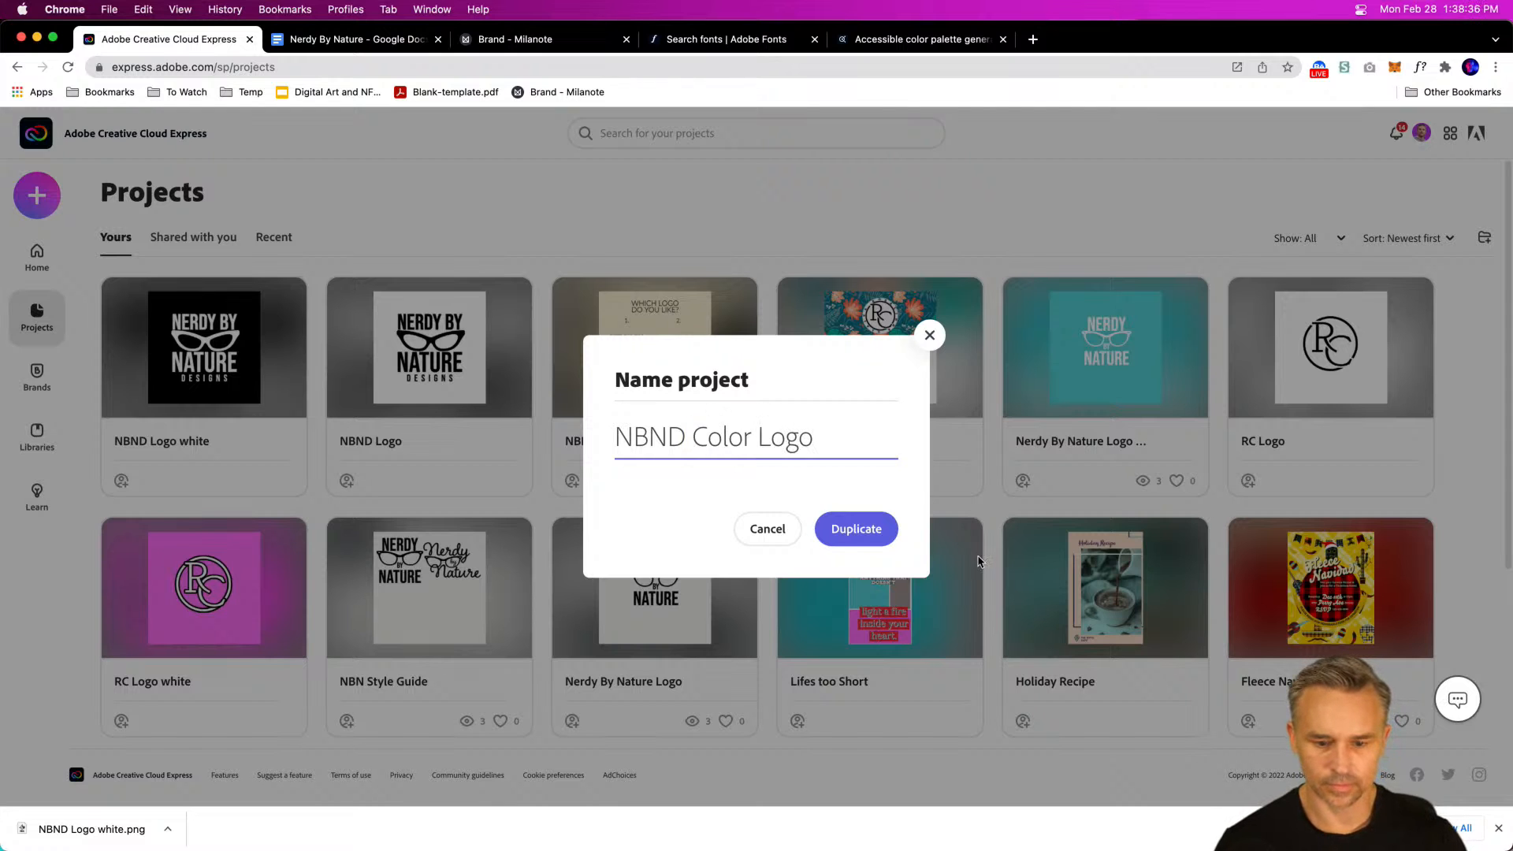
click(851, 539)
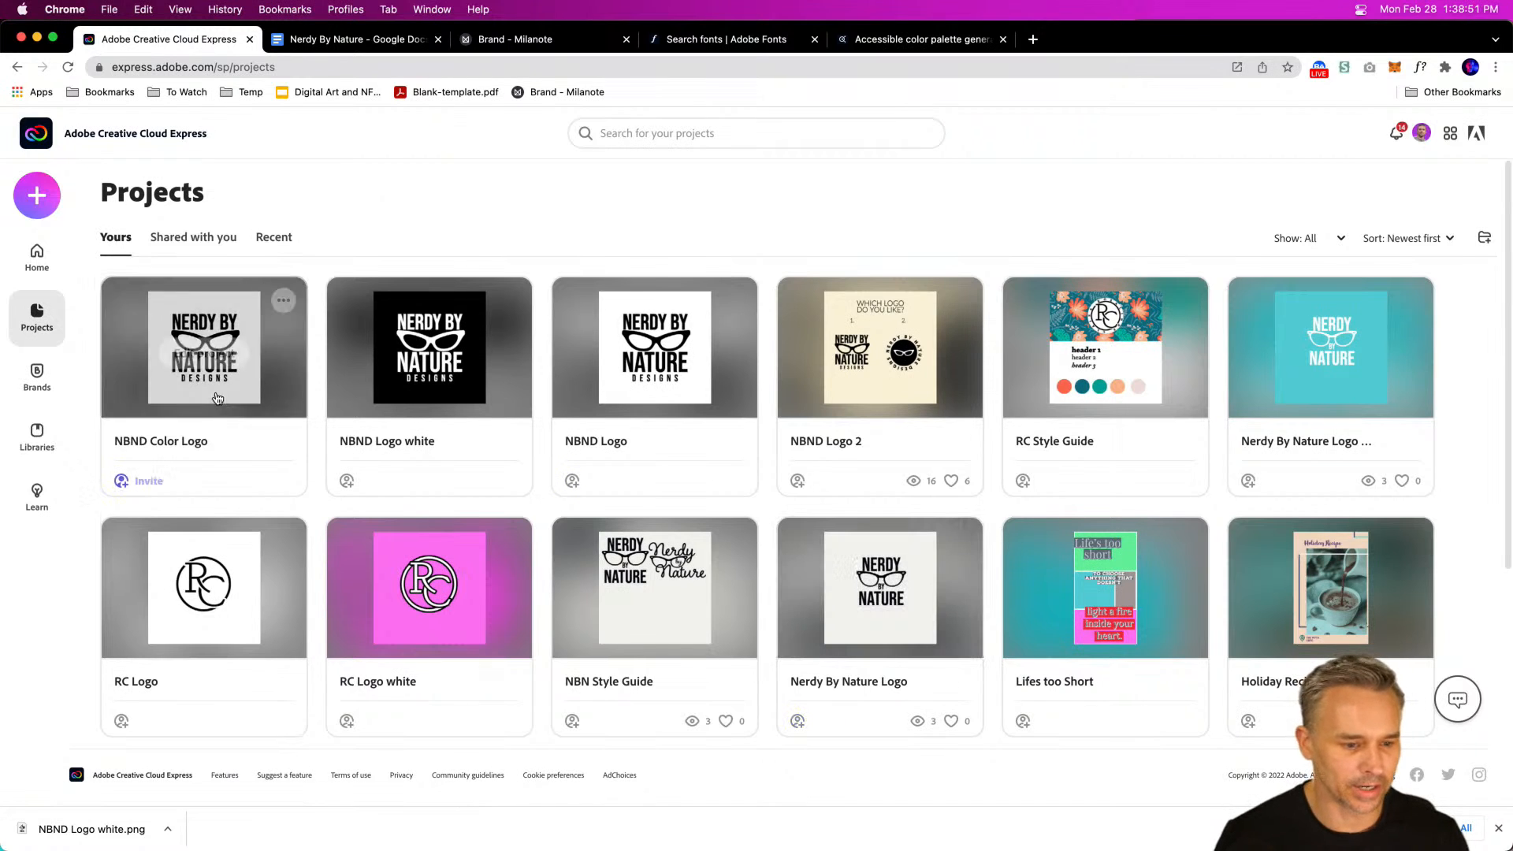
click(193, 326)
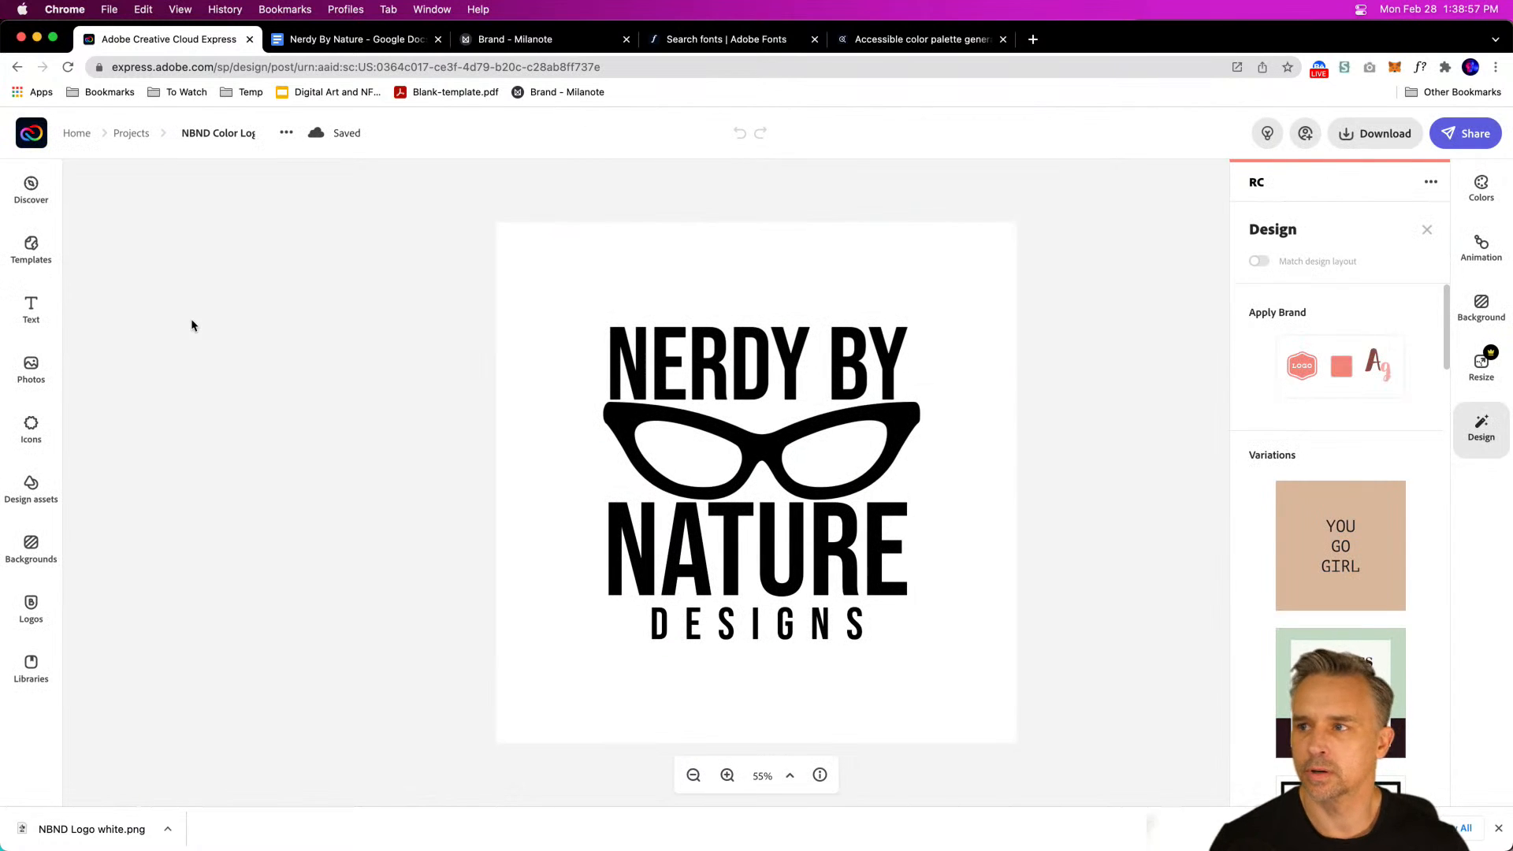
Step: Recolour the glasses icon with the custom red #D62B2B
click(757, 443)
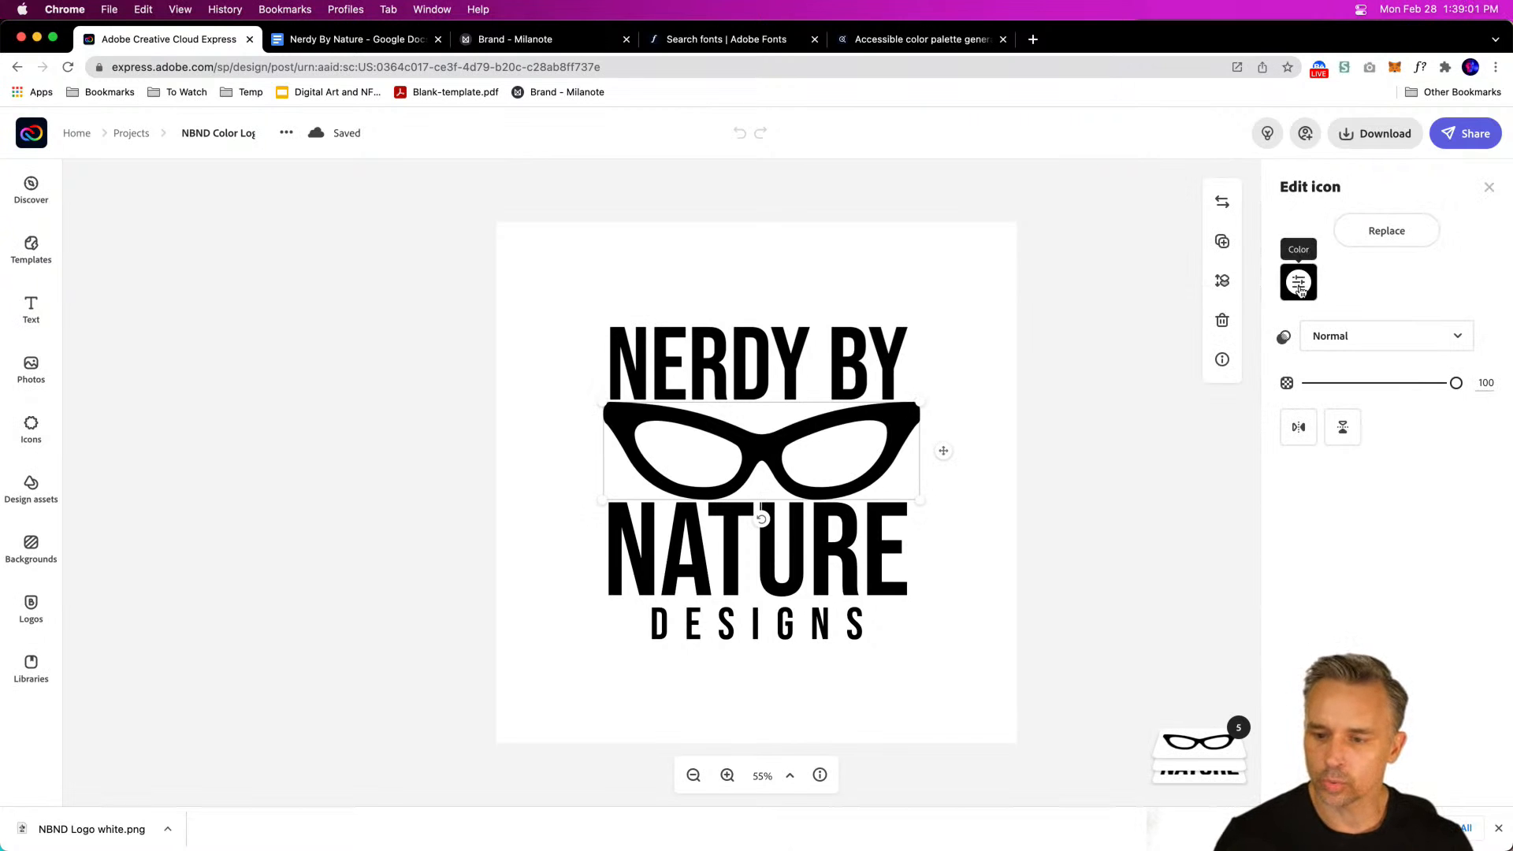
click(1299, 282)
click(1429, 619)
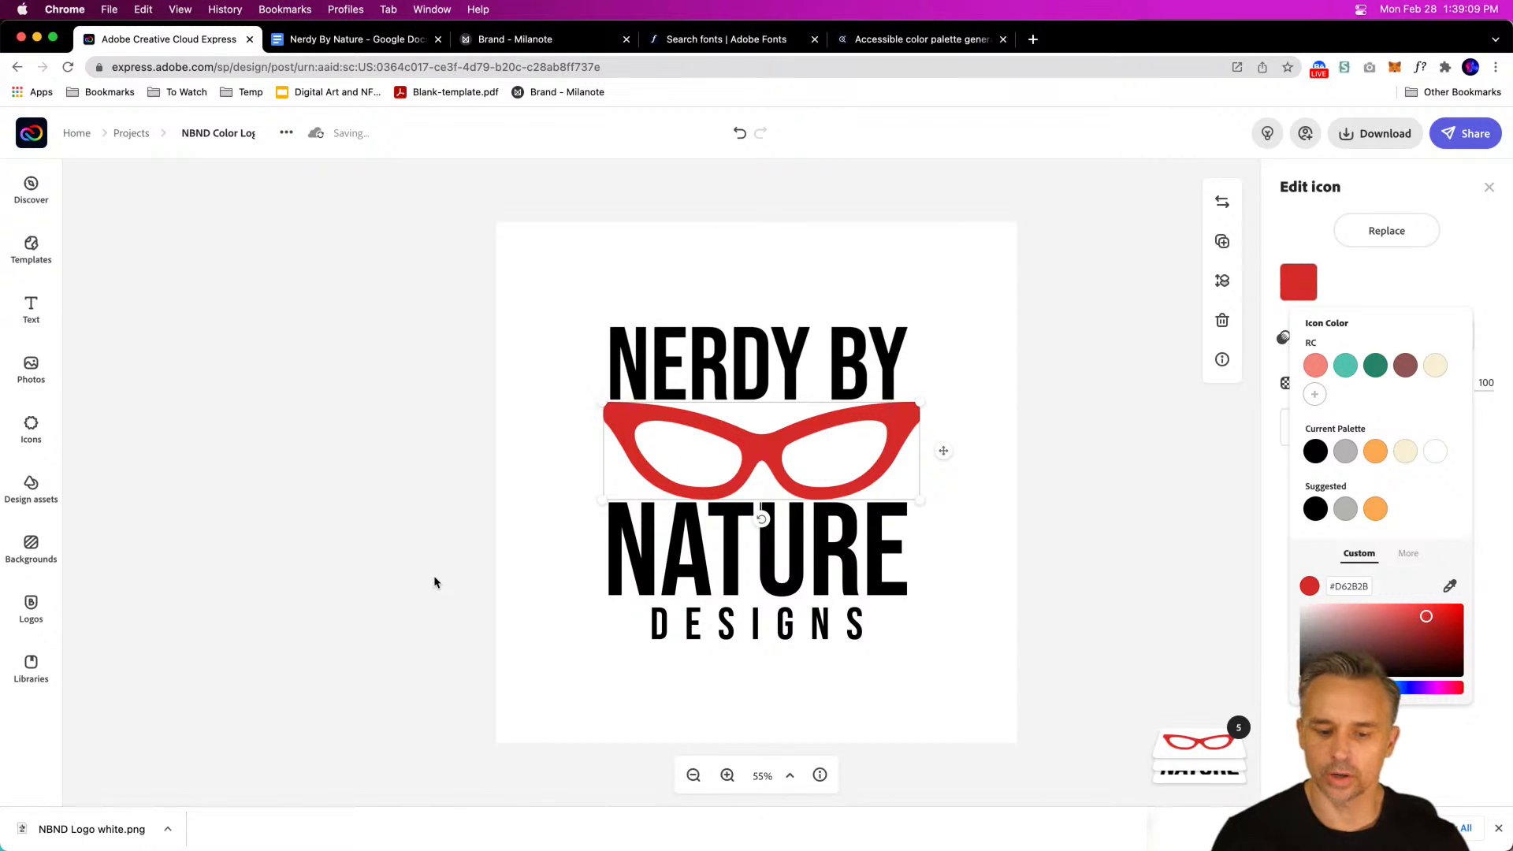
click(504, 540)
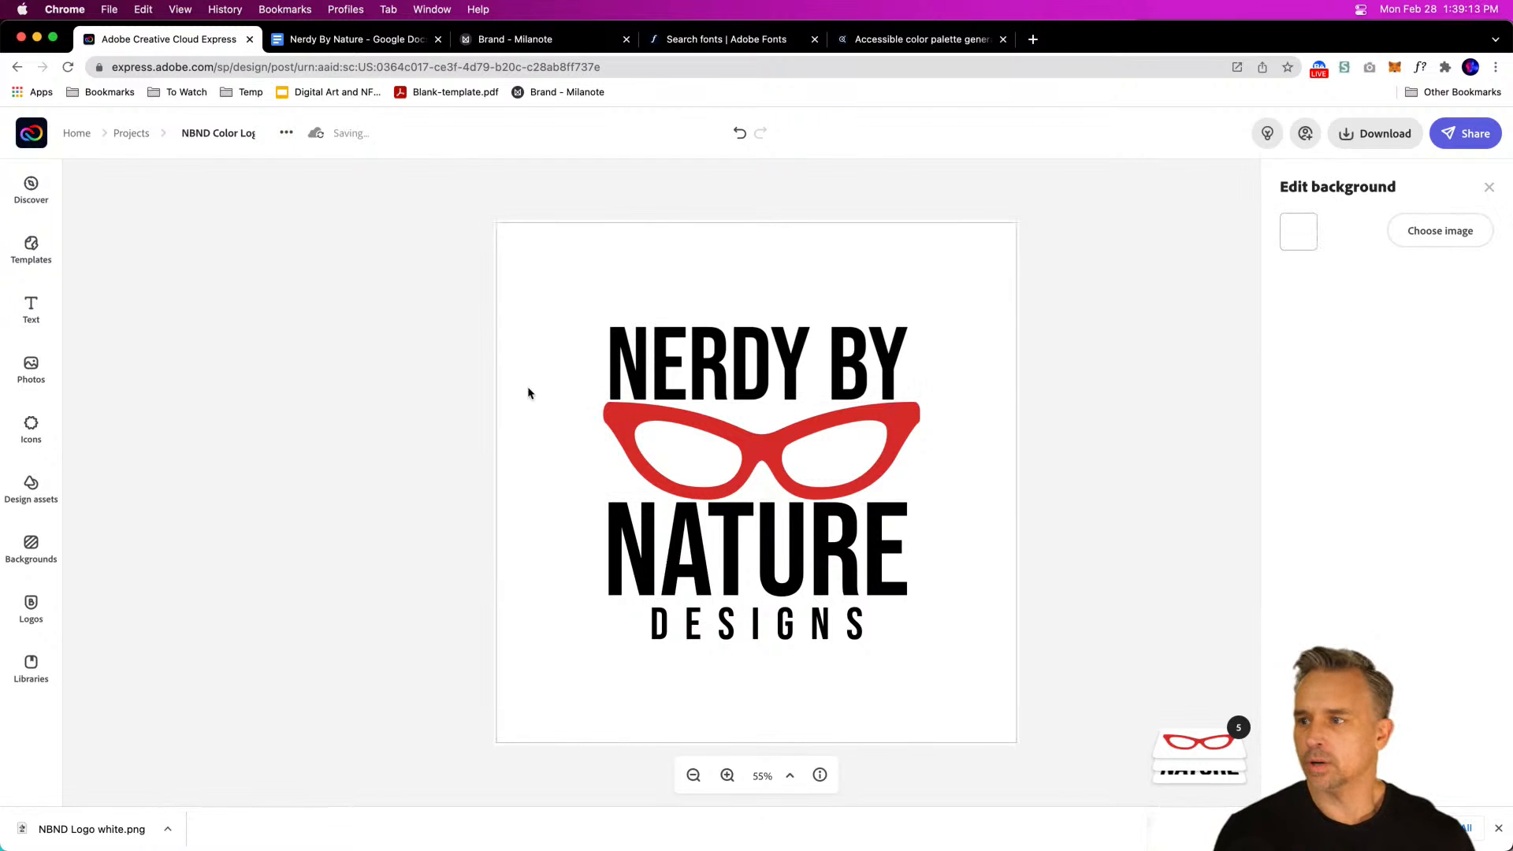
Step: Try the preset royal blue and sky blue swatches on the glasses icon
click(670, 422)
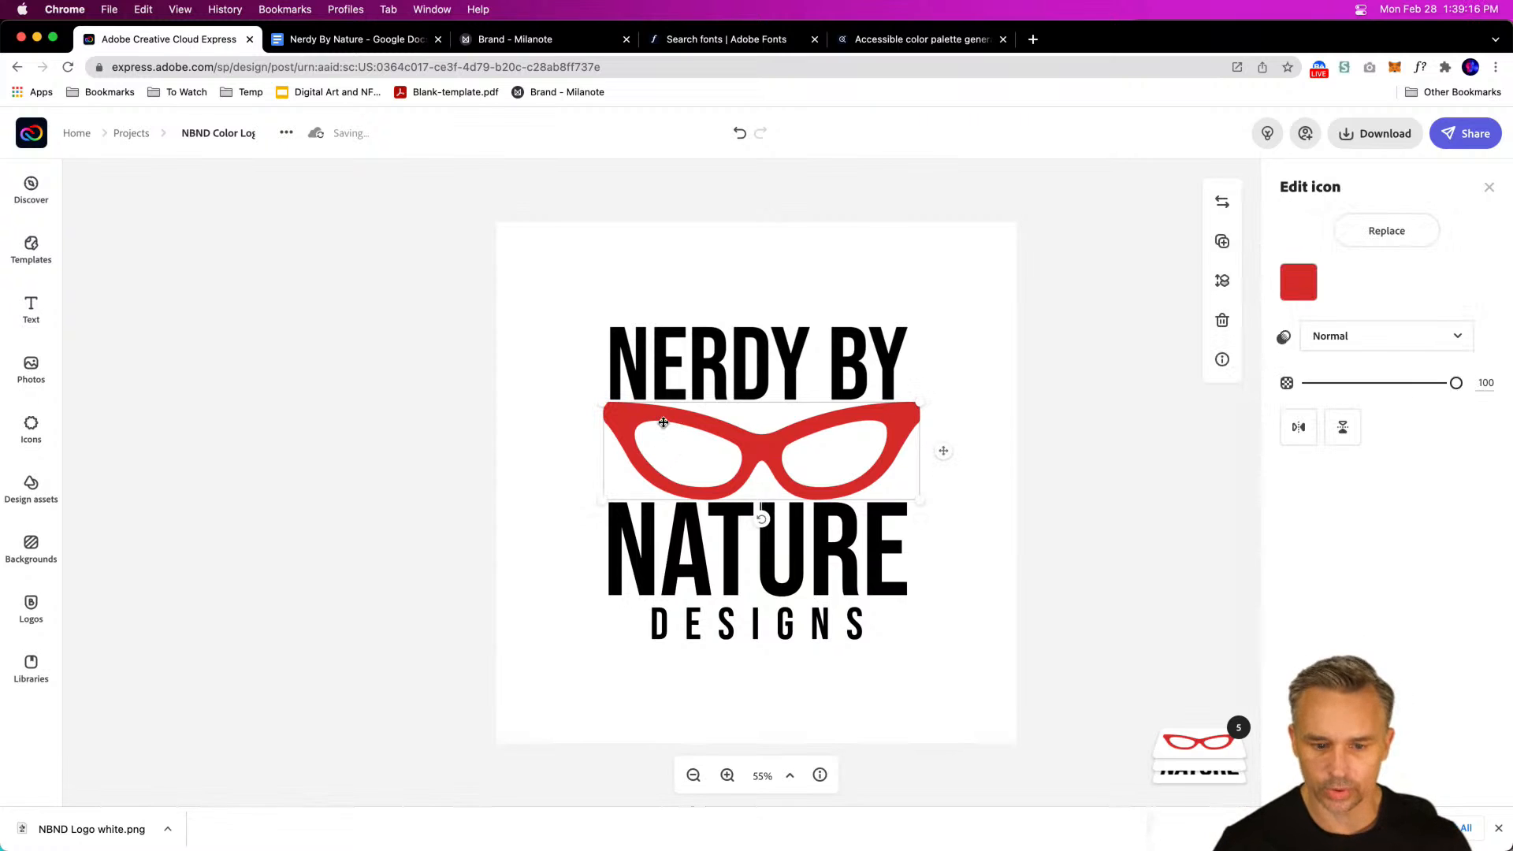
click(1298, 281)
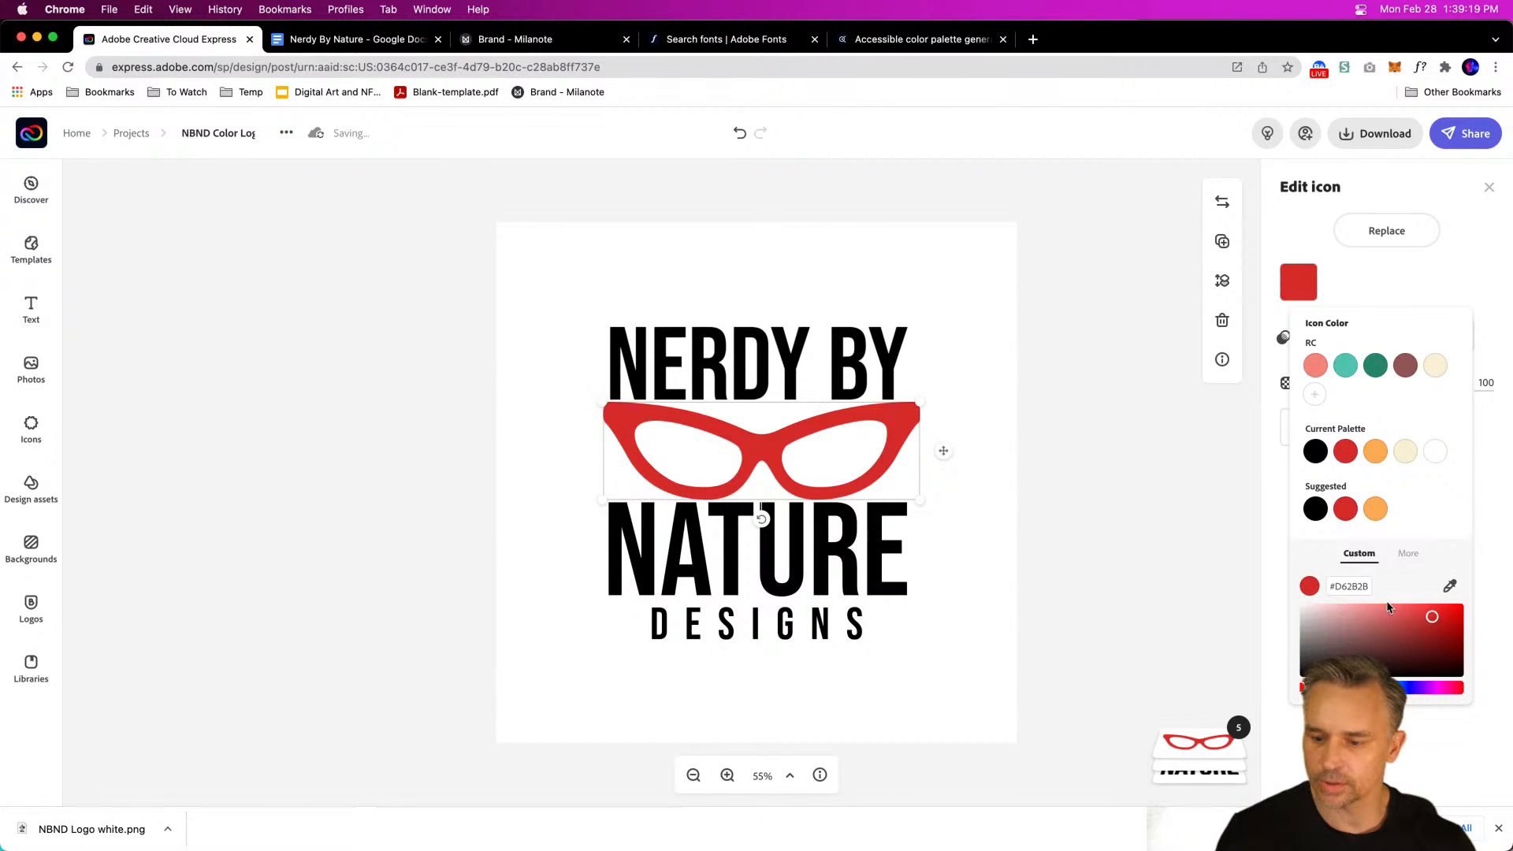
click(1409, 555)
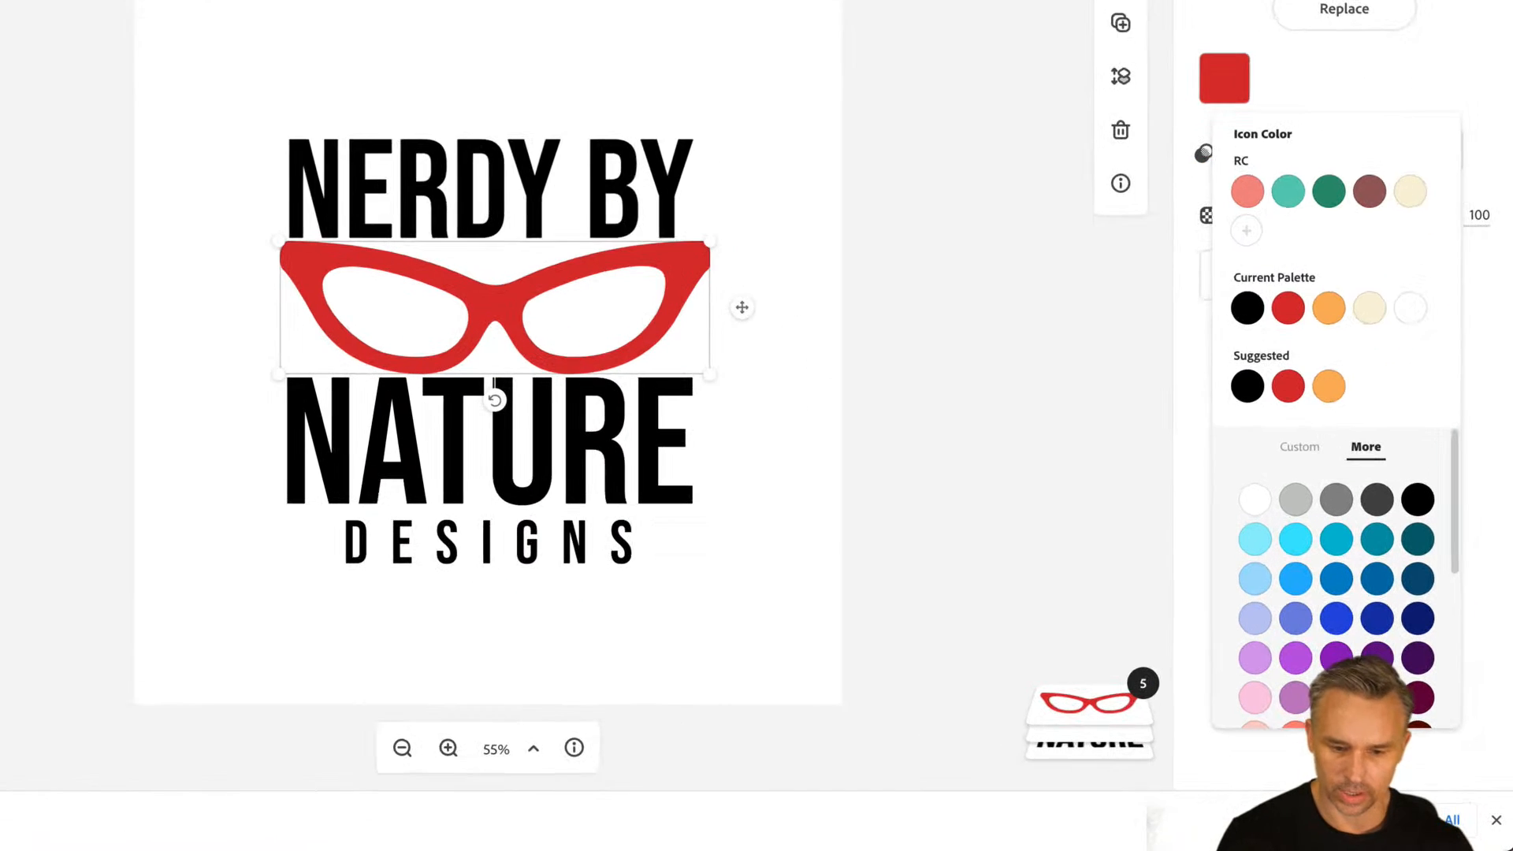
click(1290, 436)
click(1360, 441)
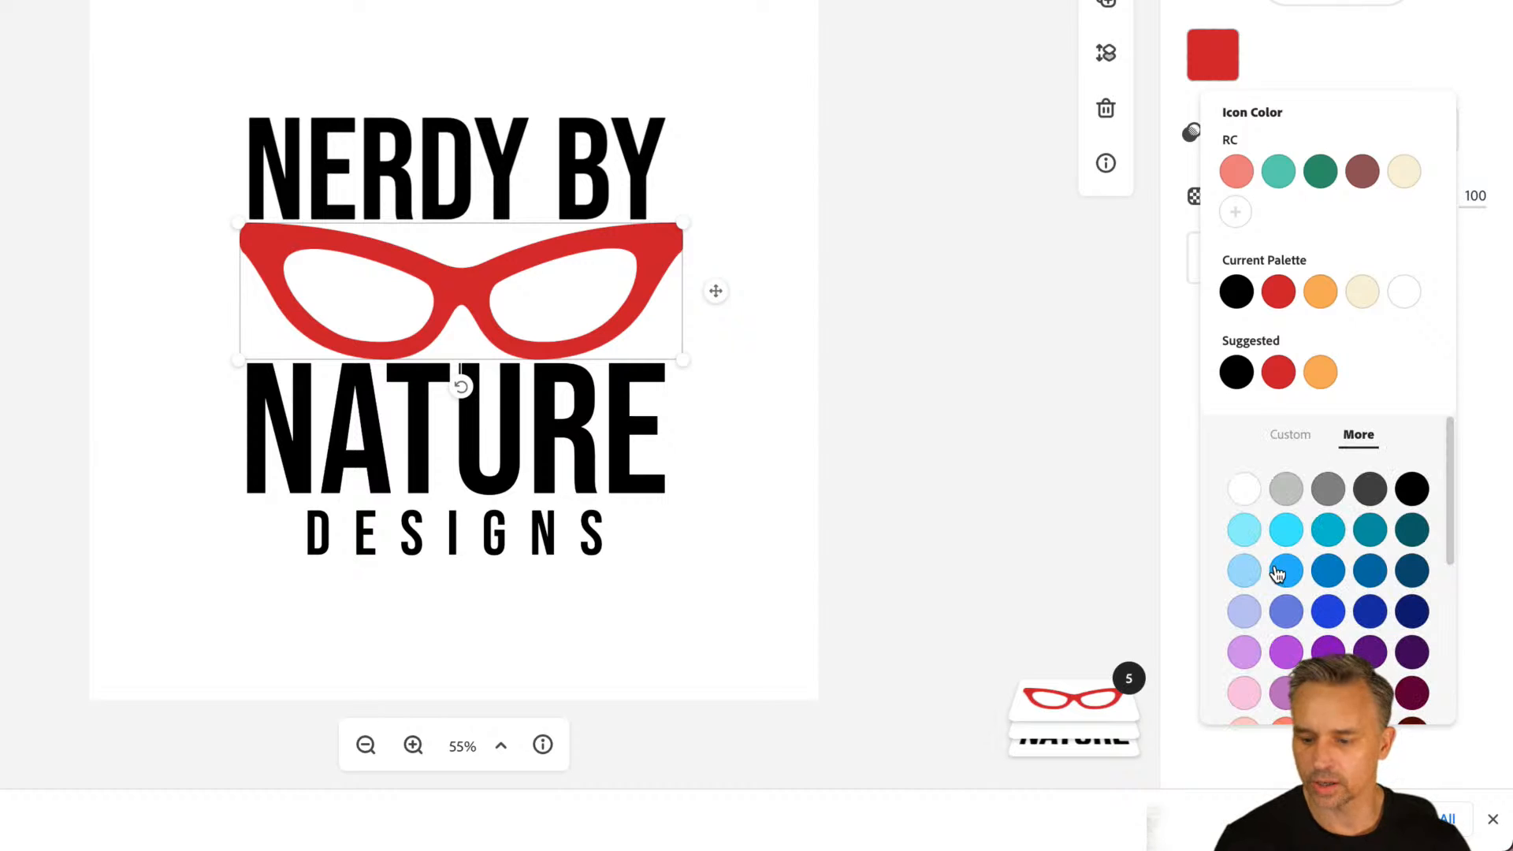
click(1287, 571)
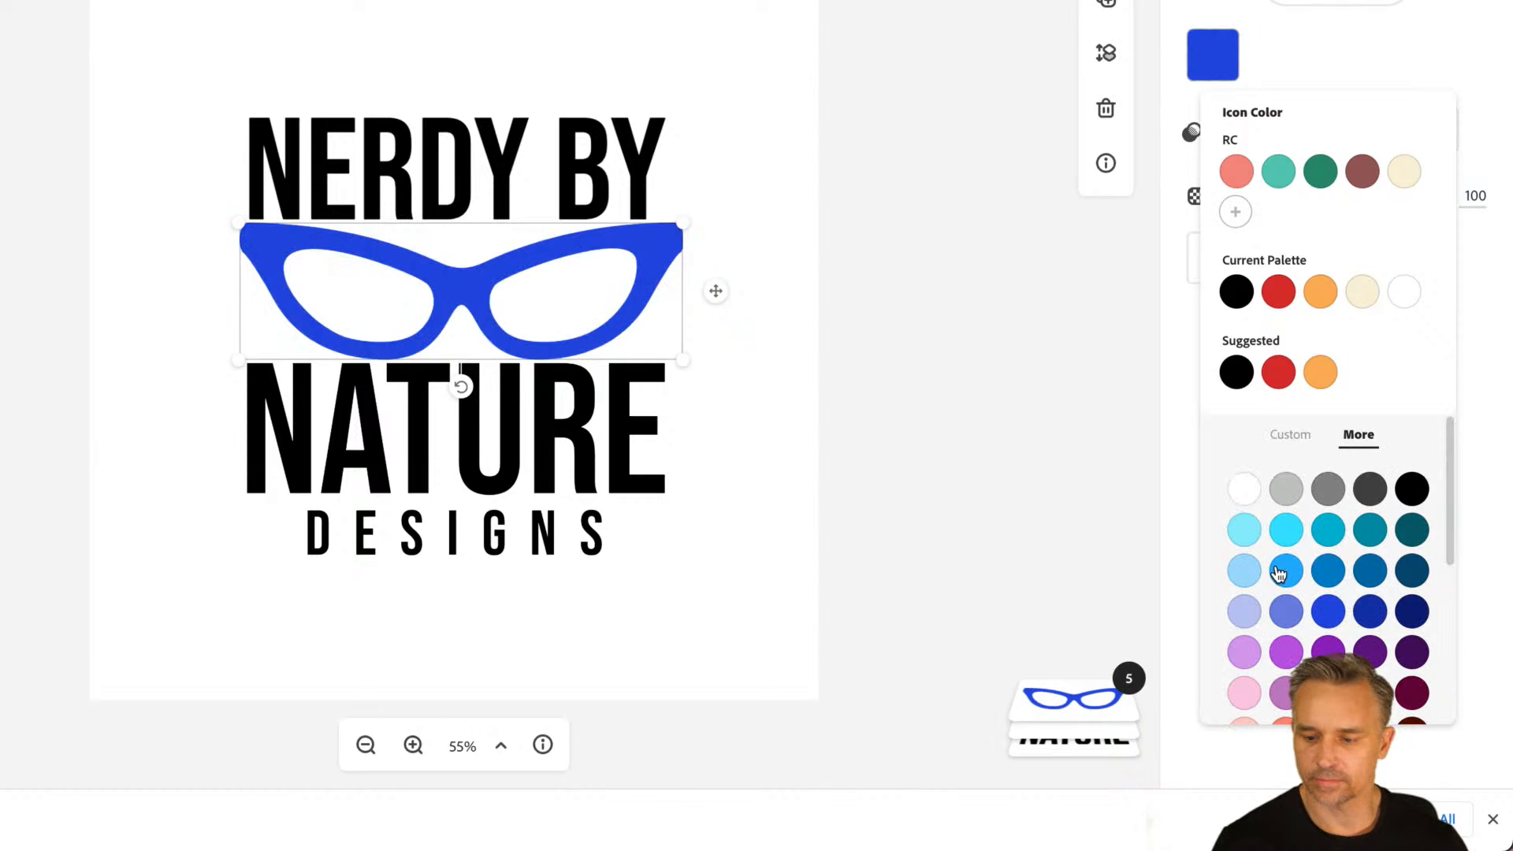
click(1279, 611)
click(1279, 574)
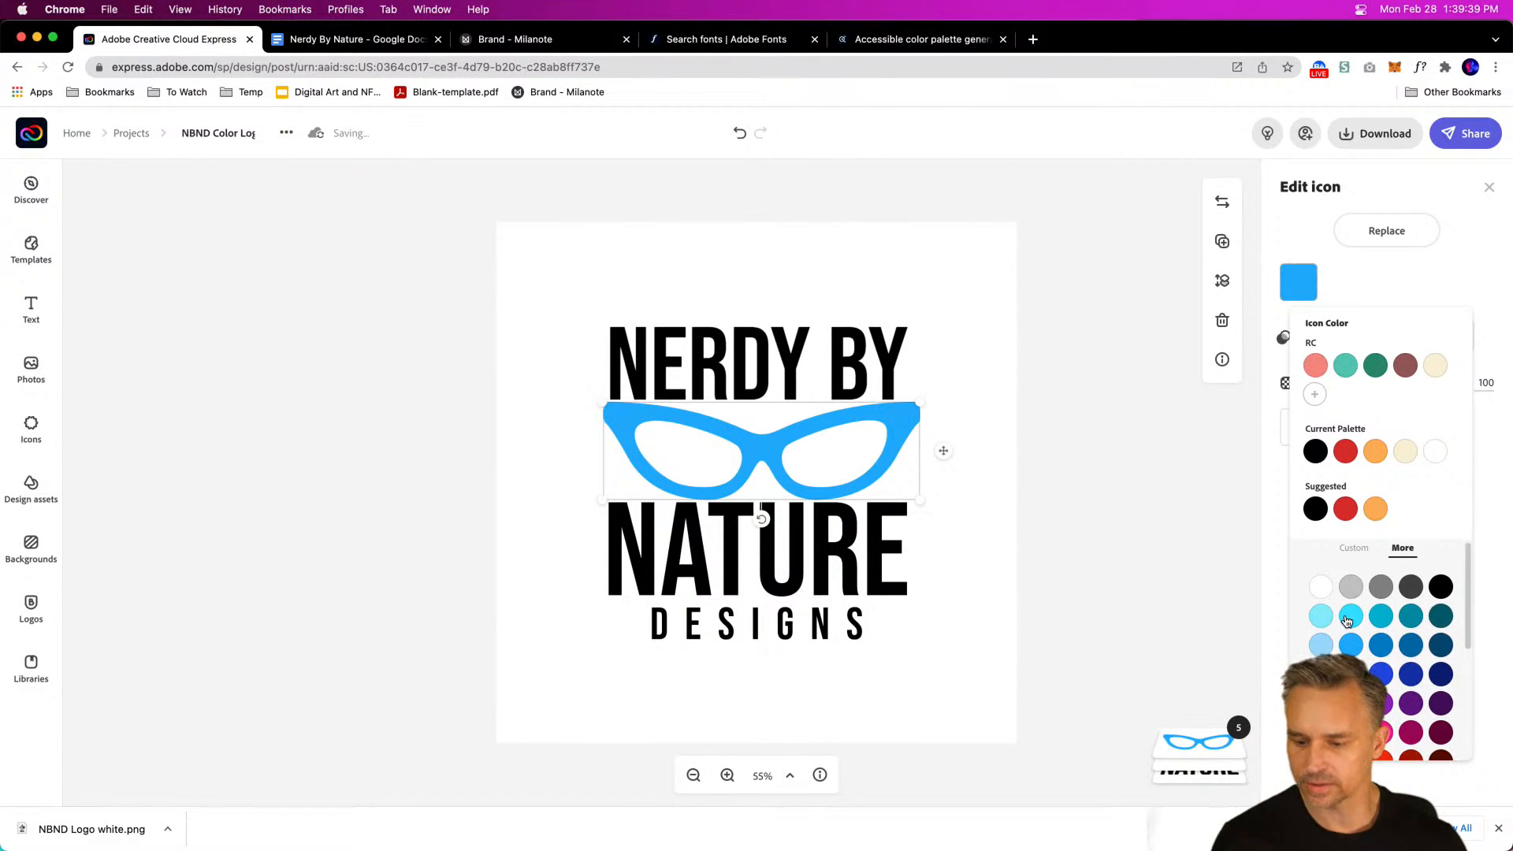
Step: Try further preset swatches on the glasses icon, from cyan and purple to magenta pink
click(1349, 618)
click(1351, 703)
click(1381, 732)
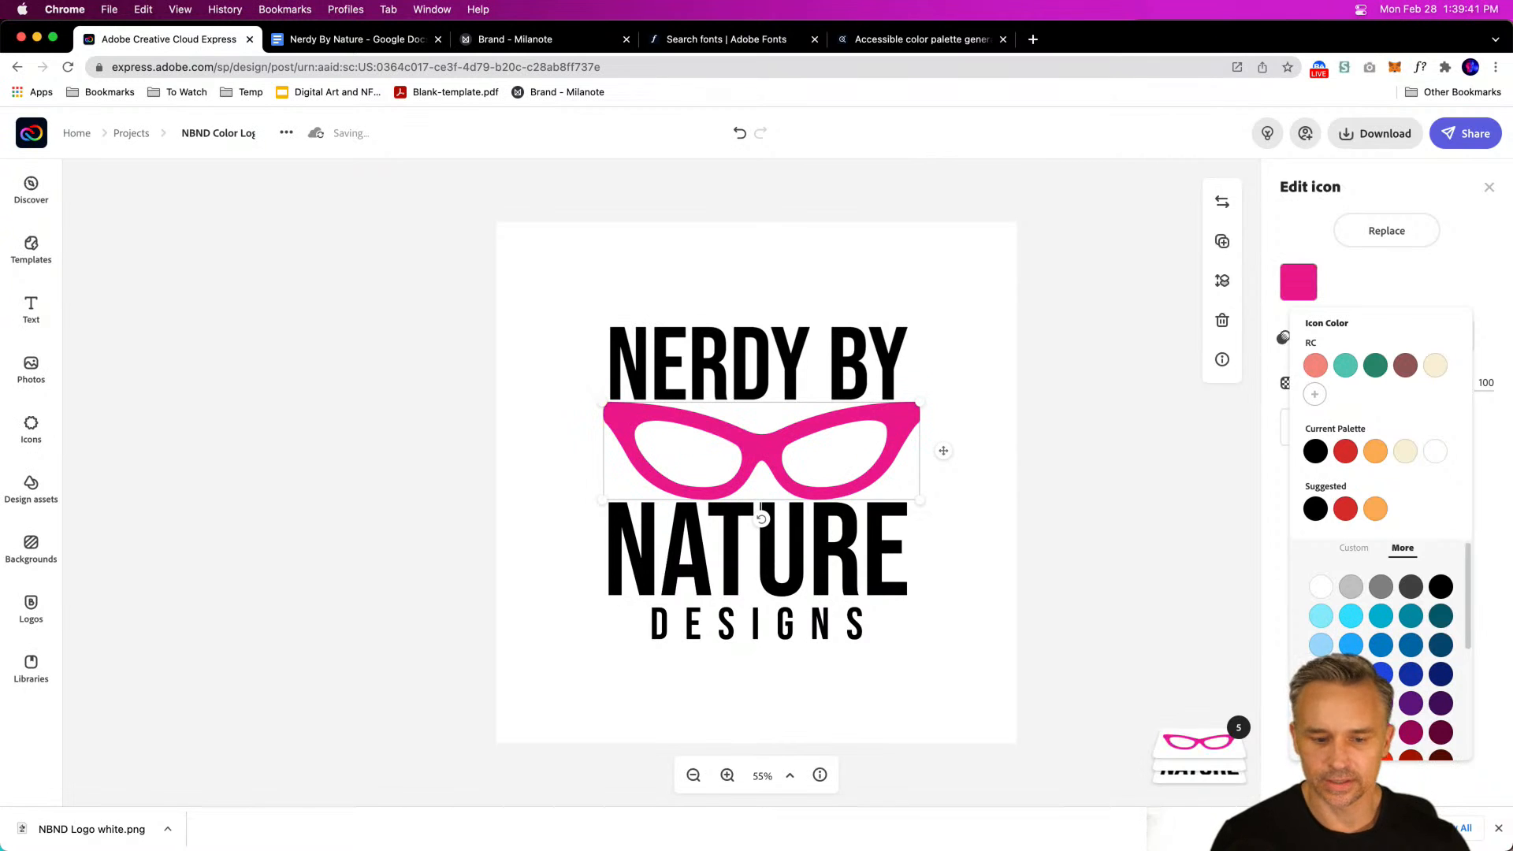
scroll(1381, 721, down, 2)
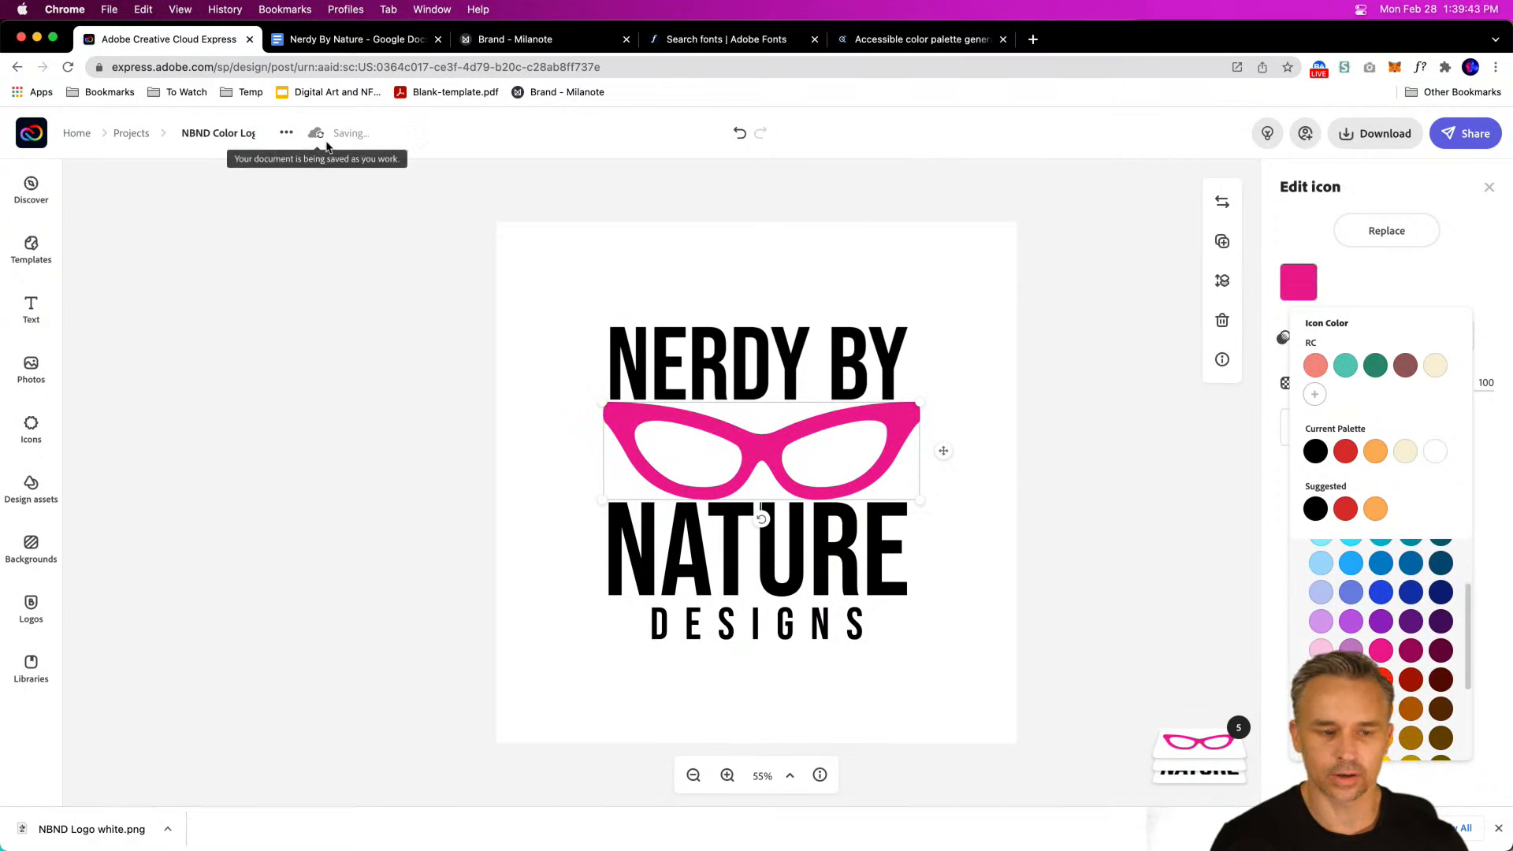
Step: Check the client's style notes in the Nerdy By Nature Google Docs brief, highlighting "Bold" and "Modern", and return to the logo
click(370, 40)
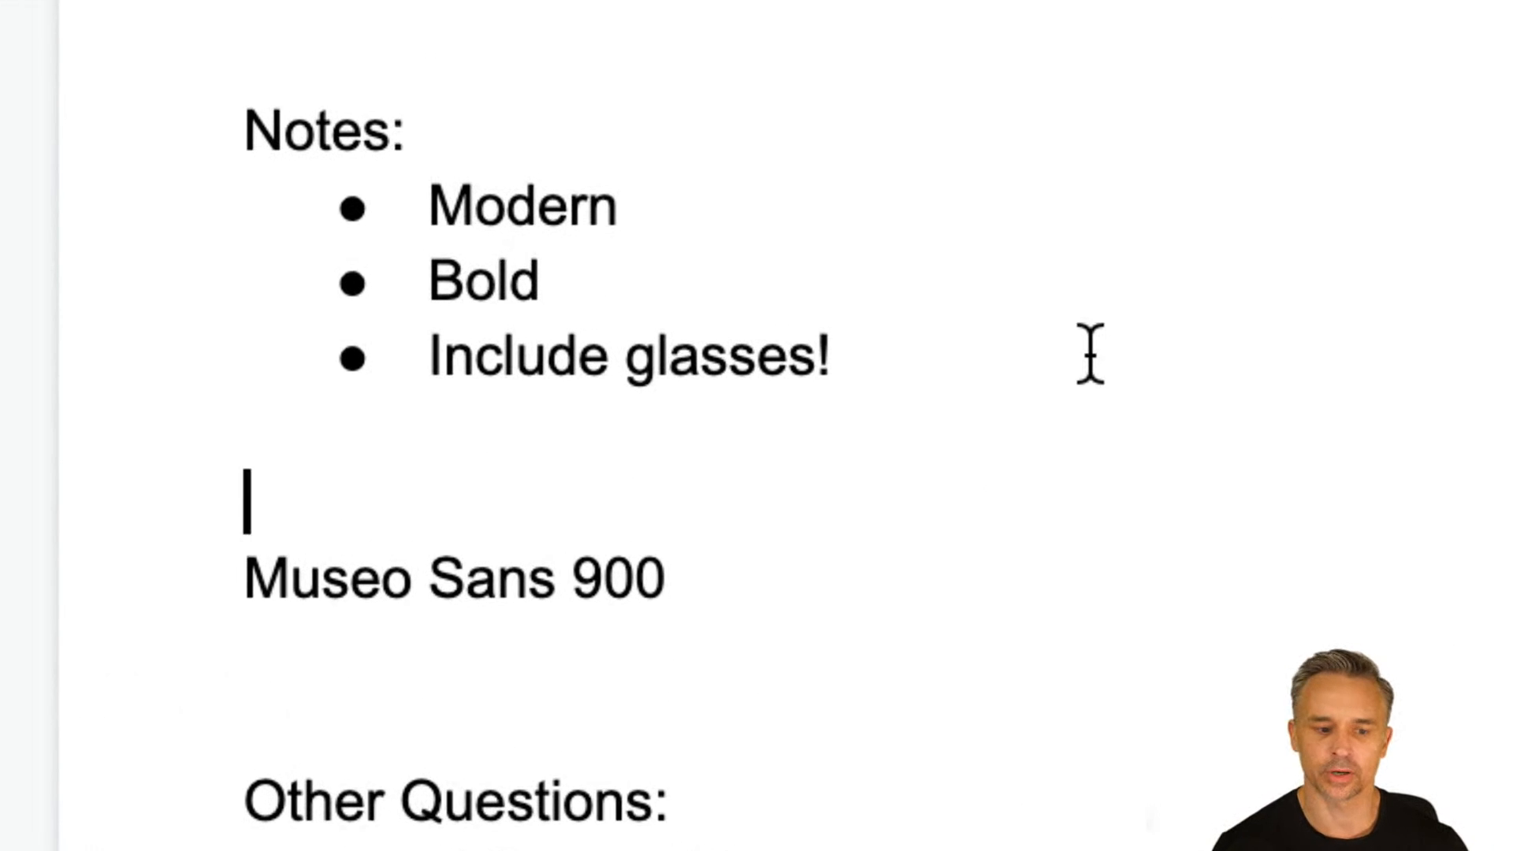
double_click(483, 277)
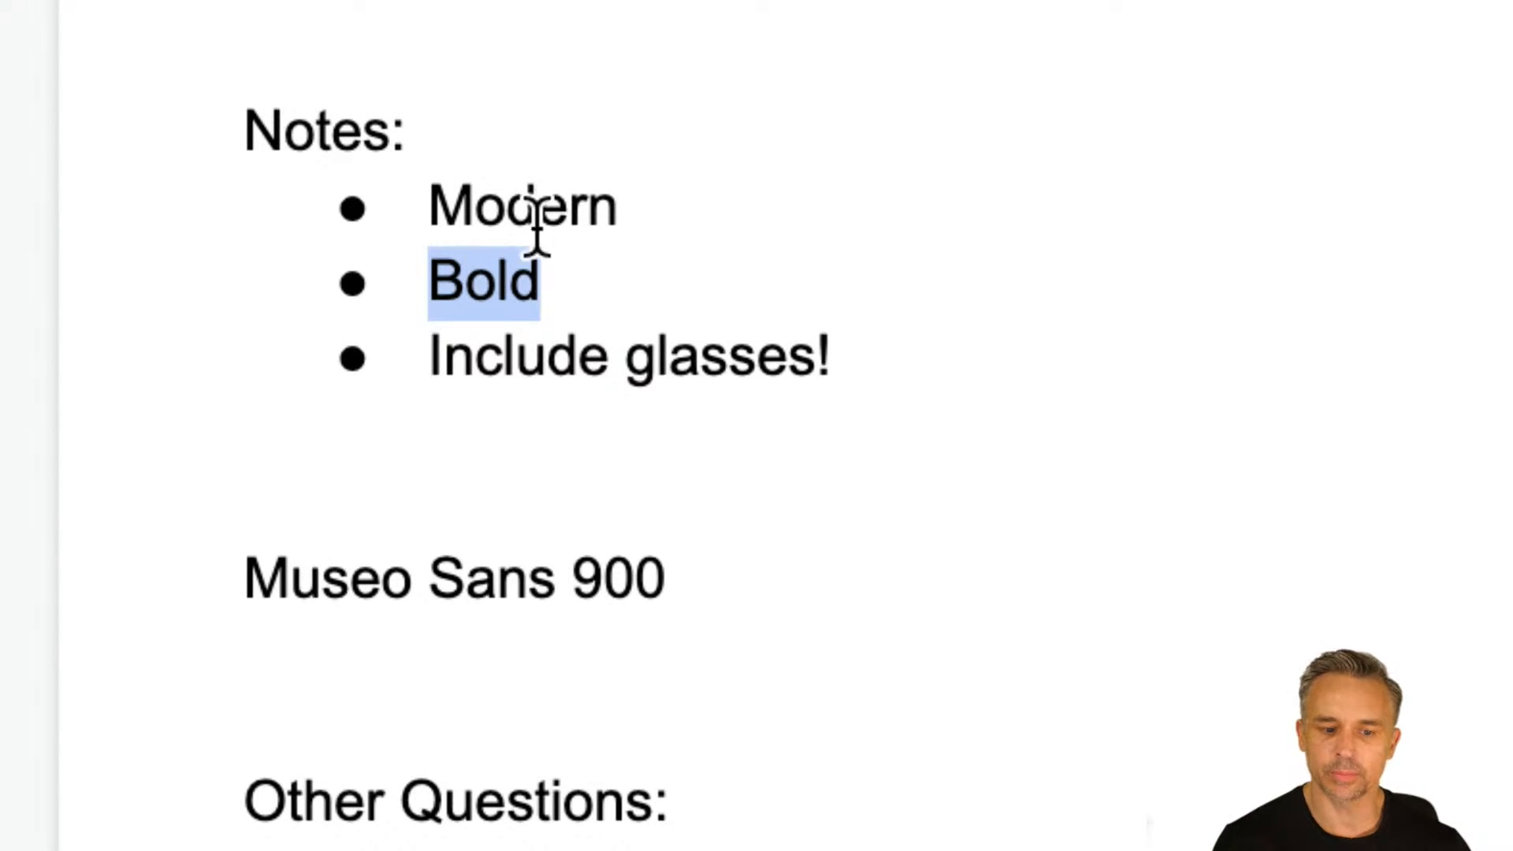
double_click(530, 219)
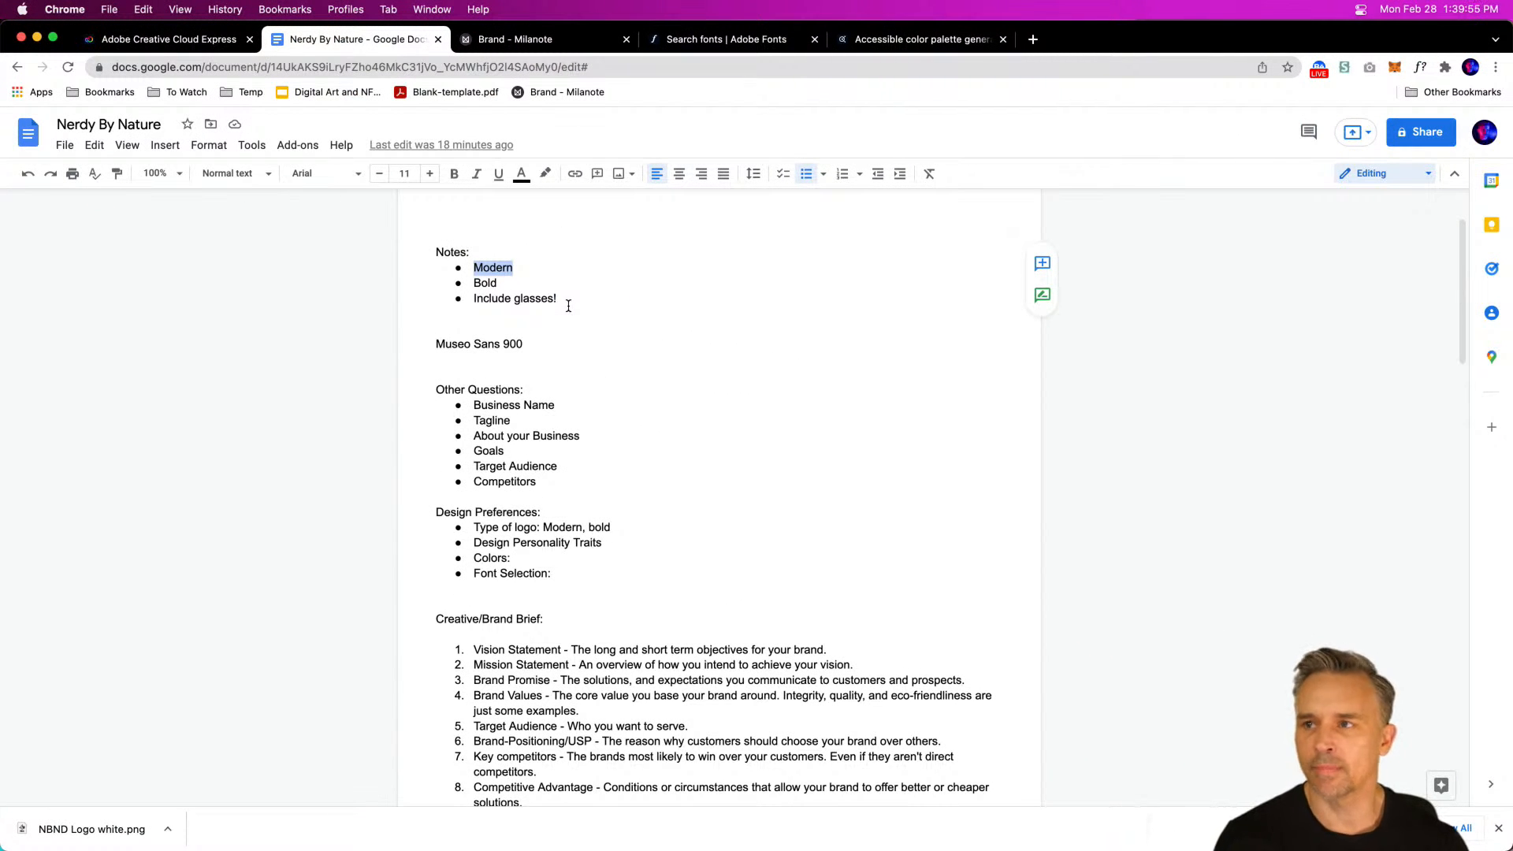
click(189, 39)
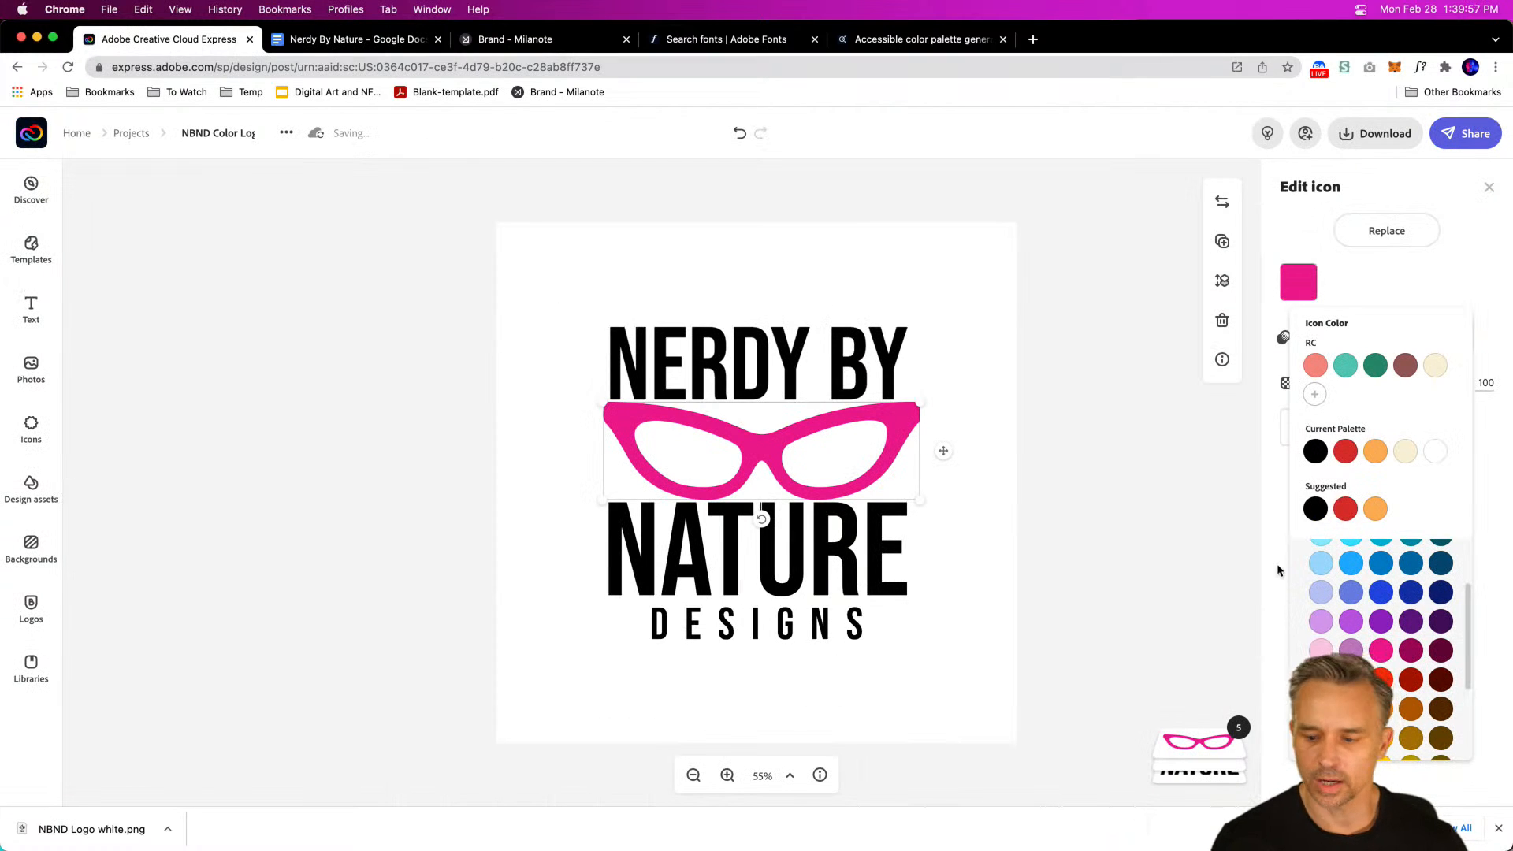
Step: Compare preset royal blue, cyan and sky blue on the glasses icon again
click(1378, 596)
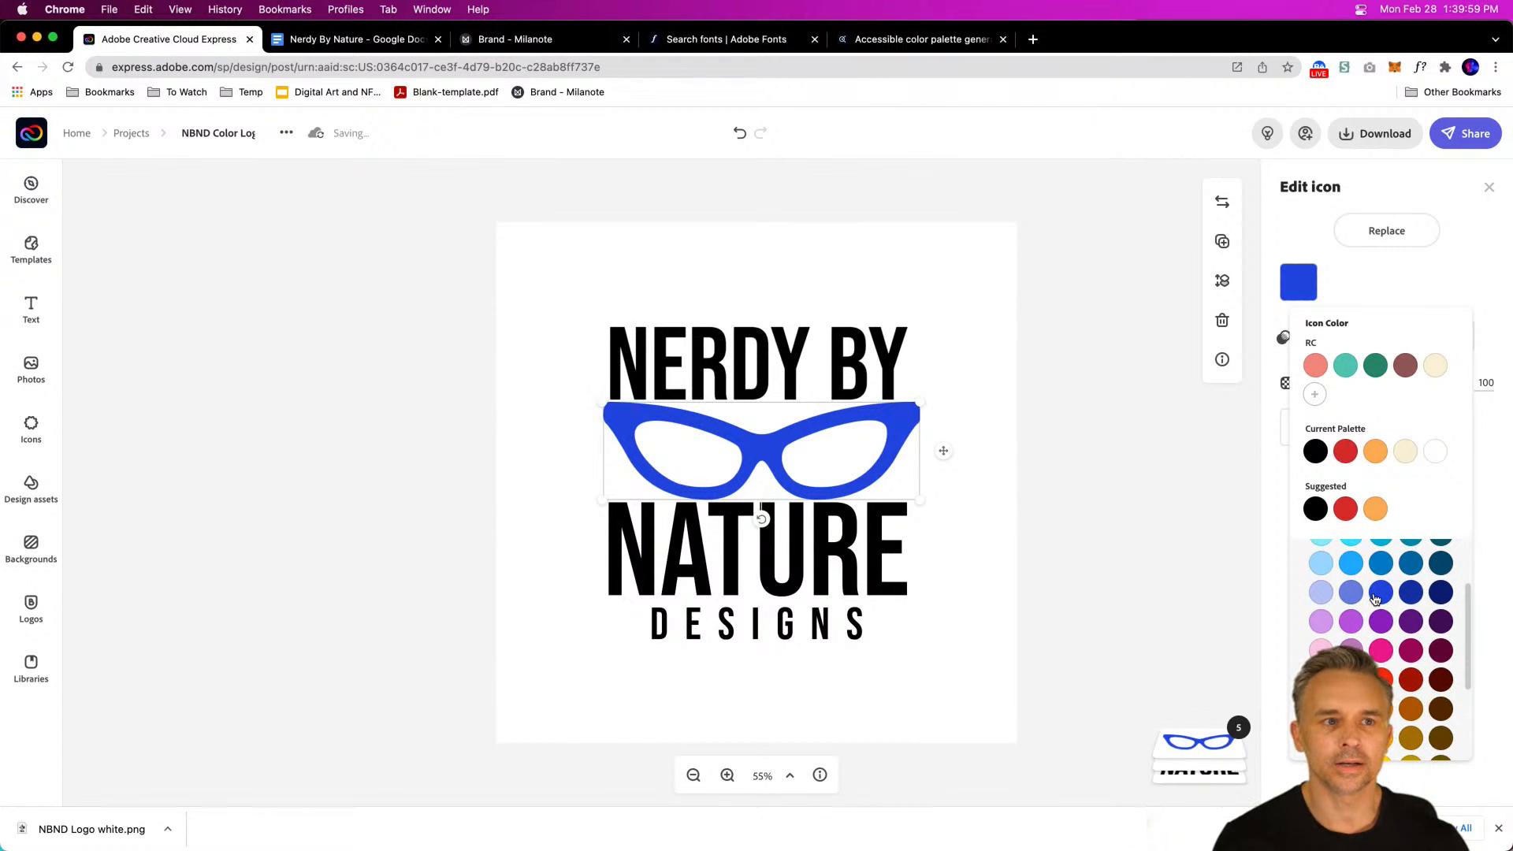
scroll(1418, 654, up, 3)
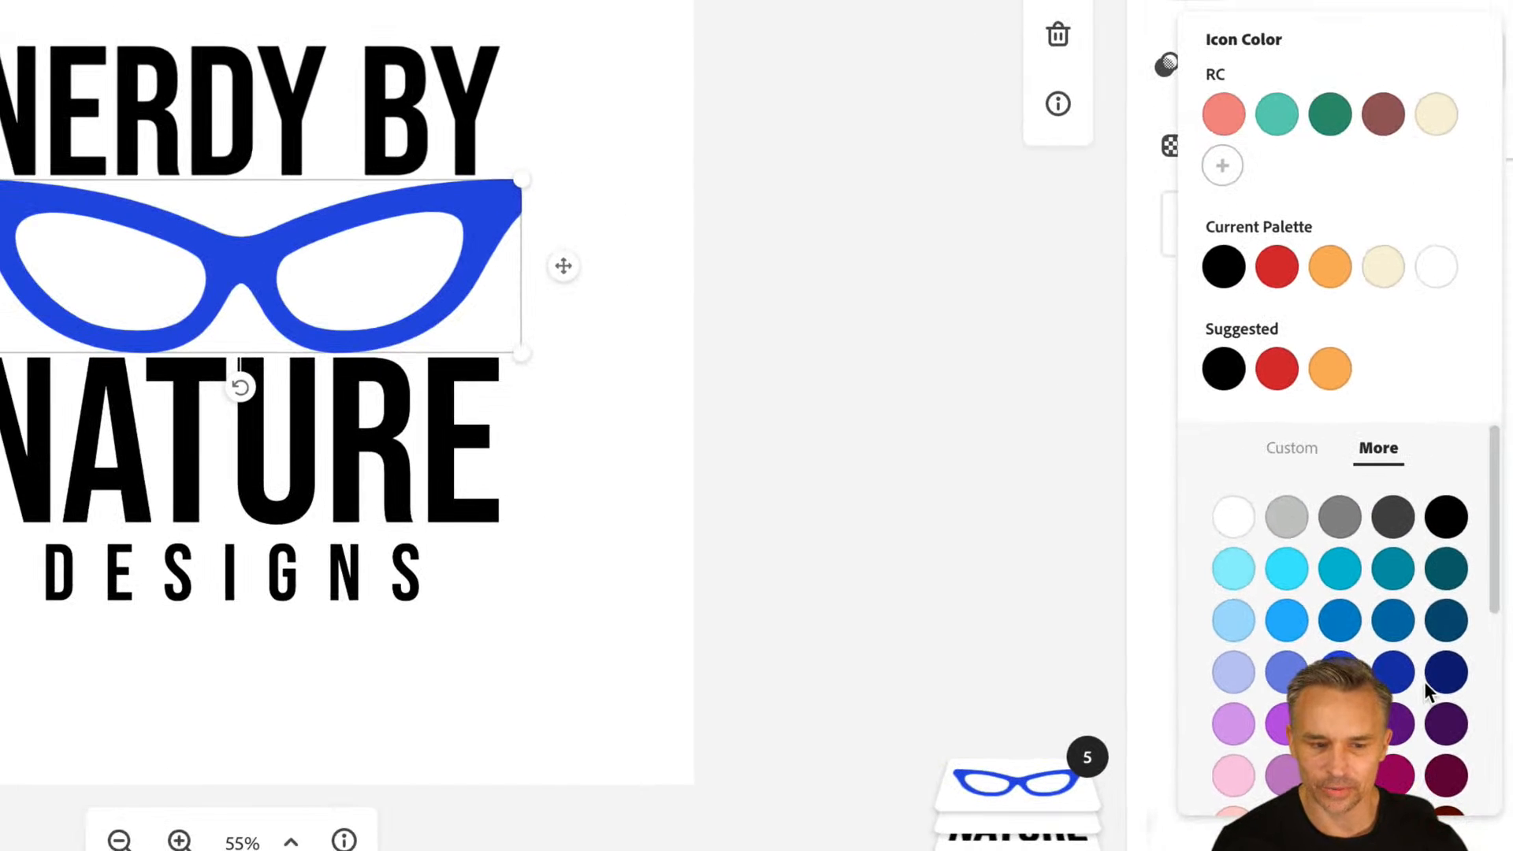
click(1275, 579)
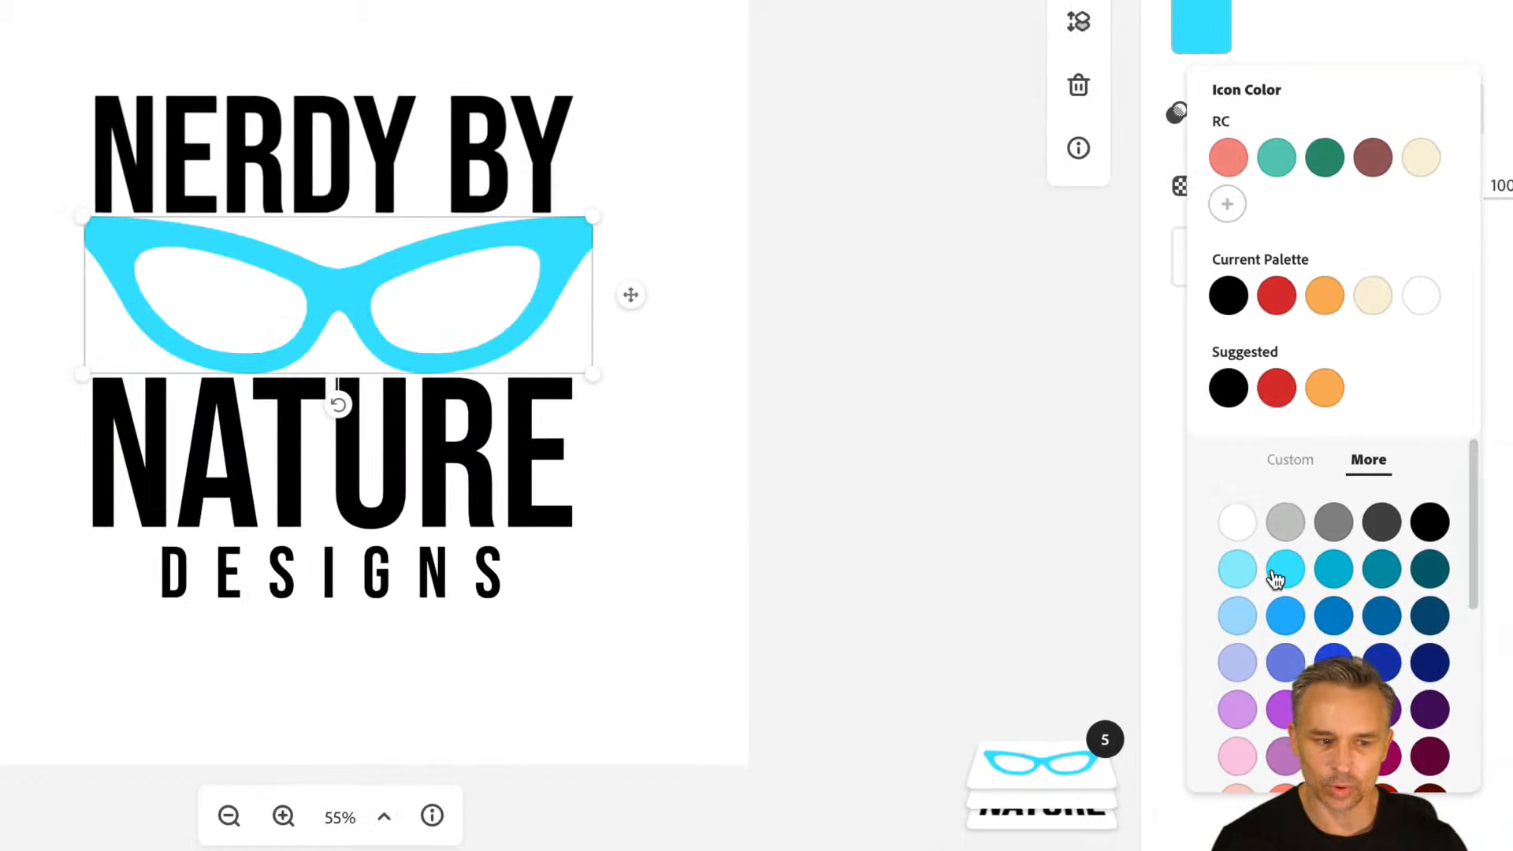
click(1288, 619)
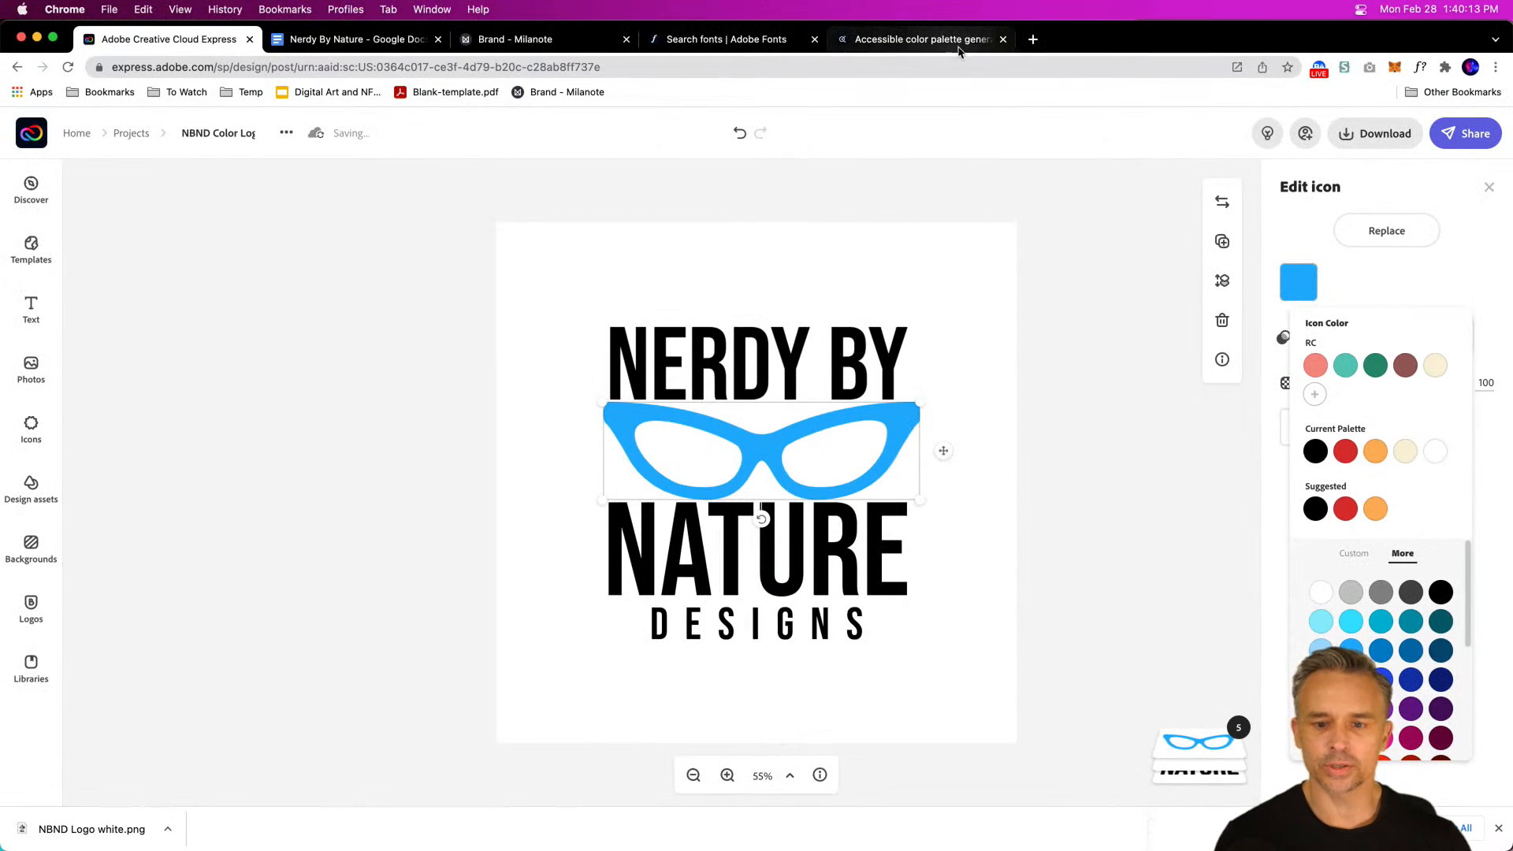
Step: Search Google Images for "color meaning" in a new browser tab and open the UX Planet Color Meanings chart
click(1033, 39)
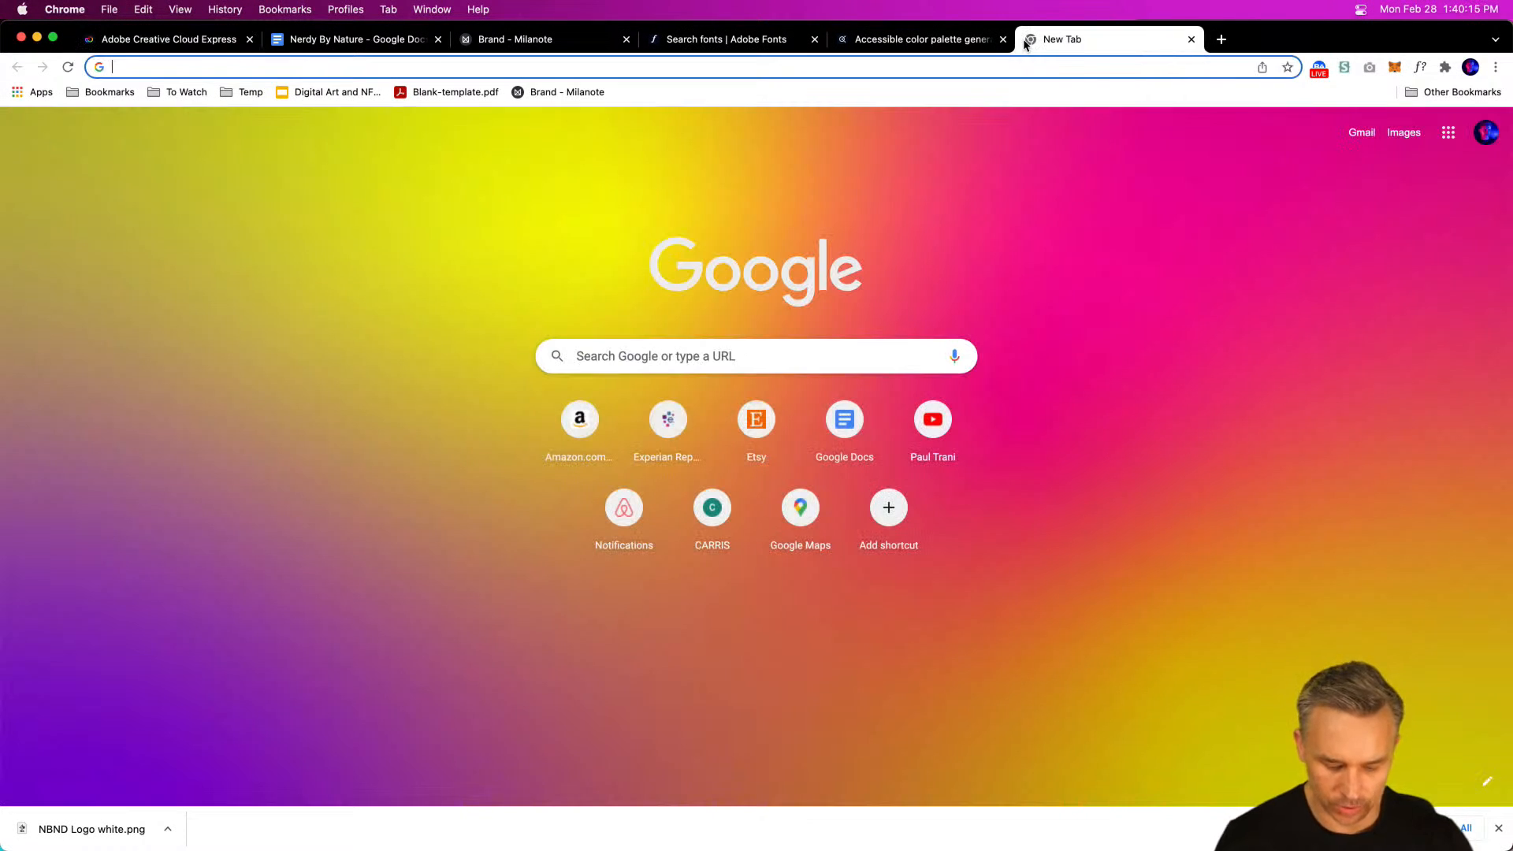
text(color meaning)
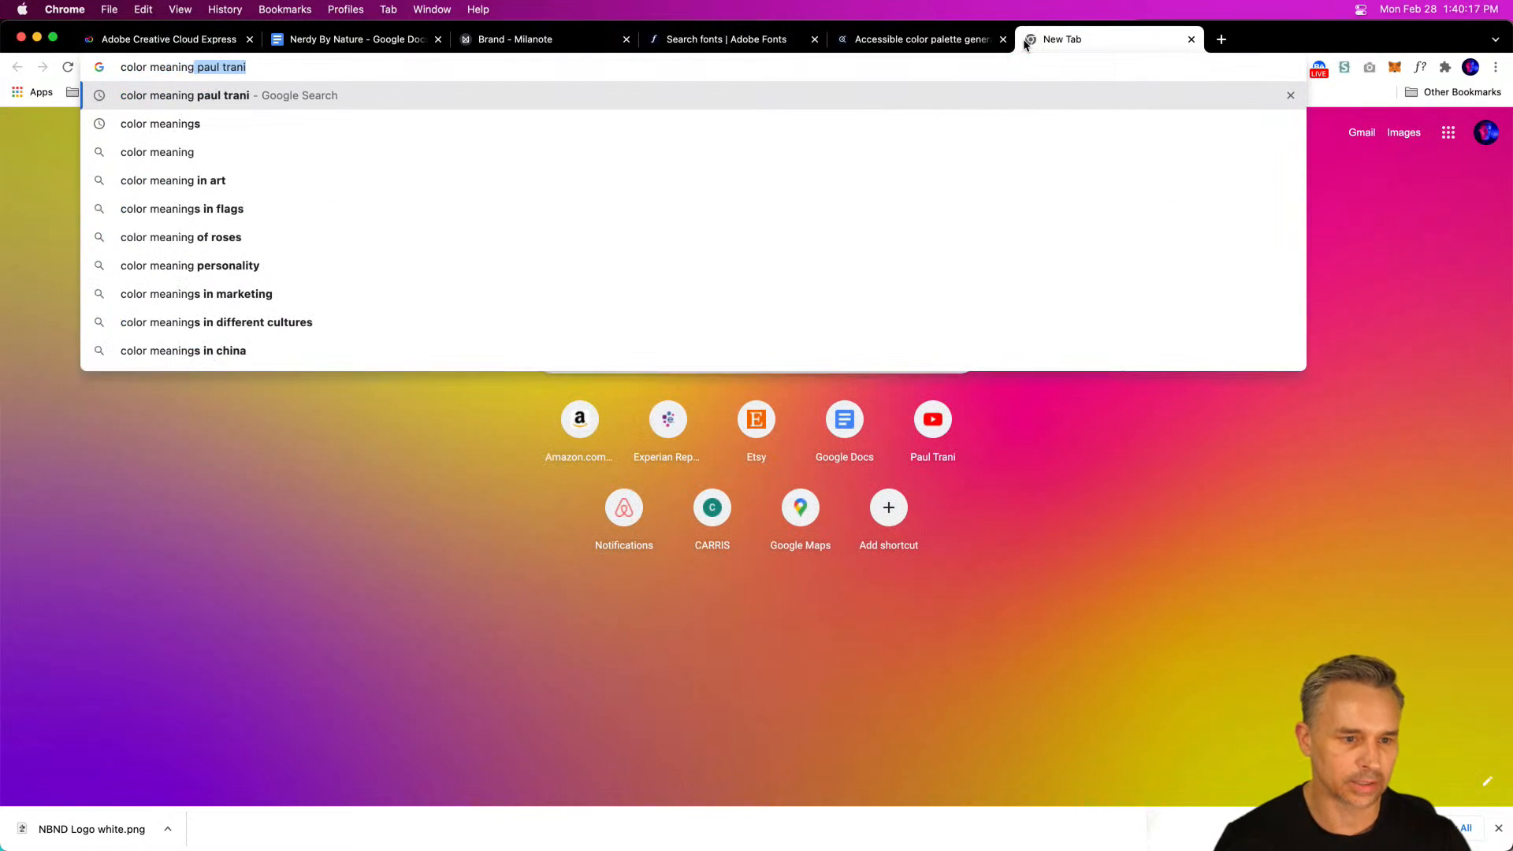
key(Return)
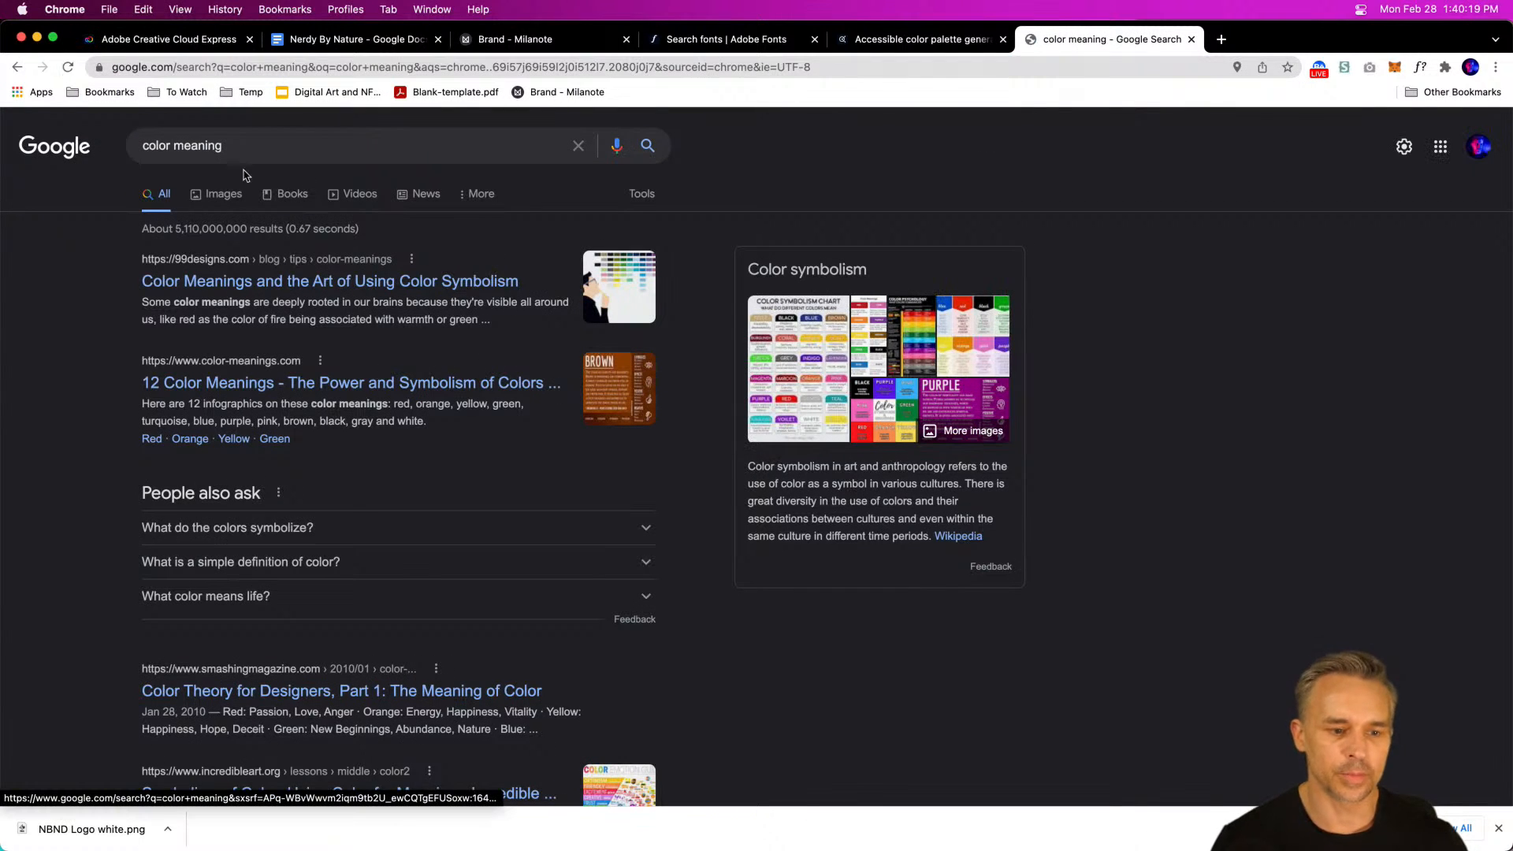
click(202, 199)
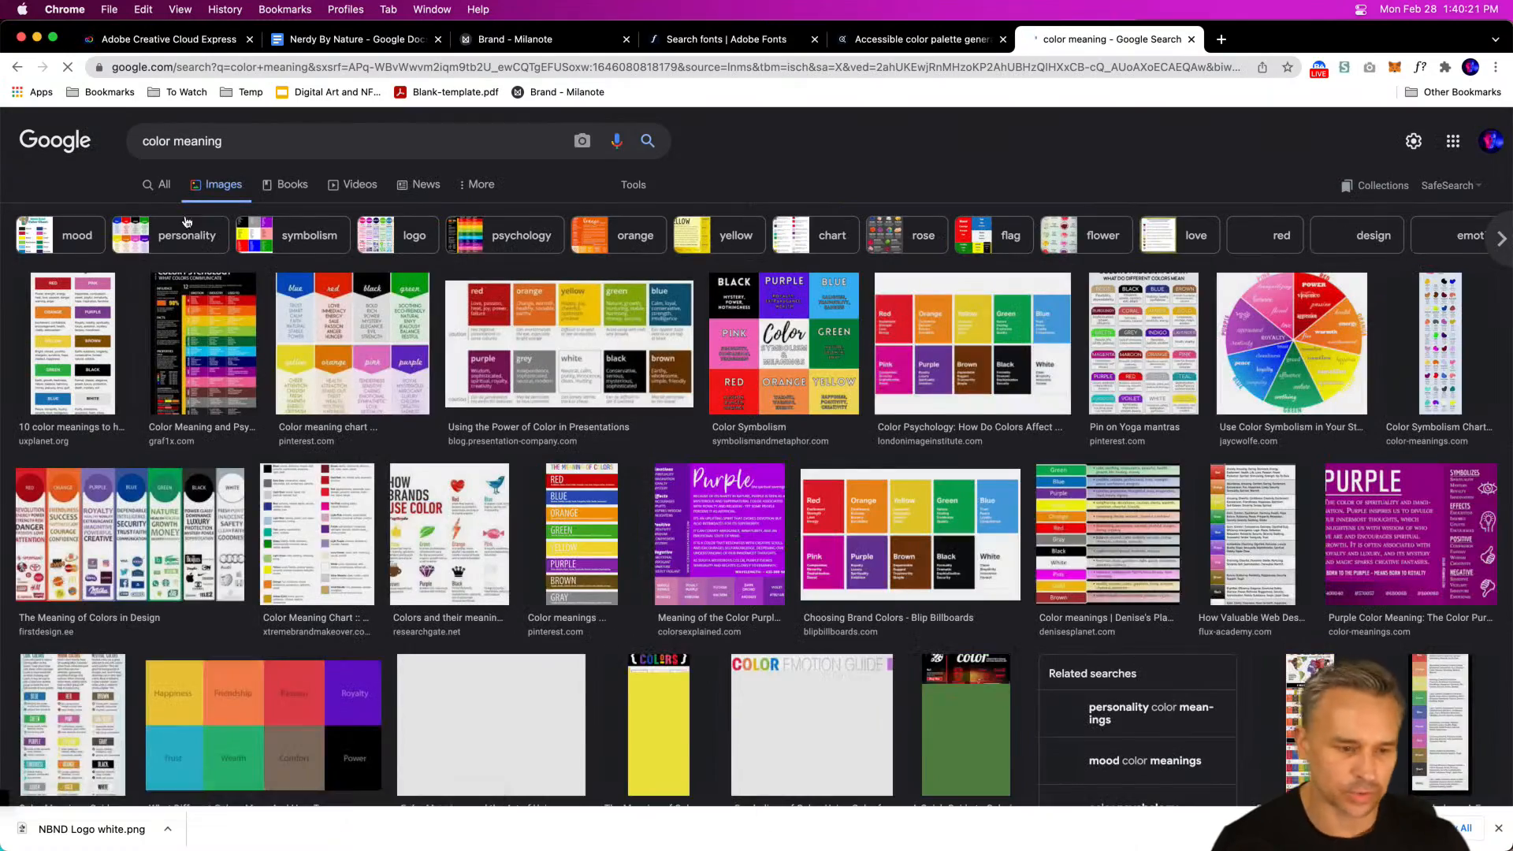
click(71, 339)
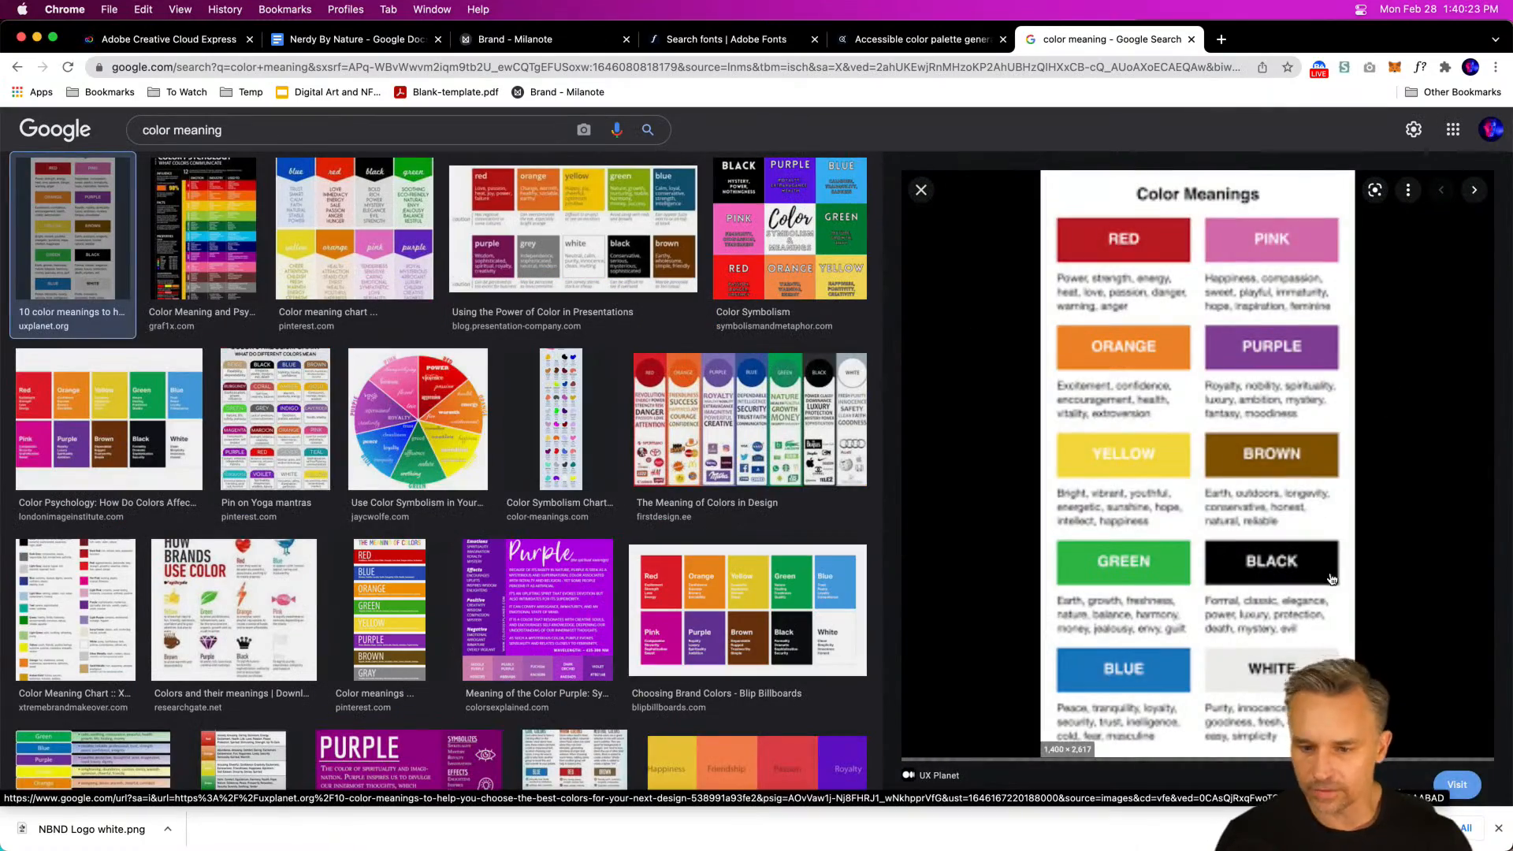
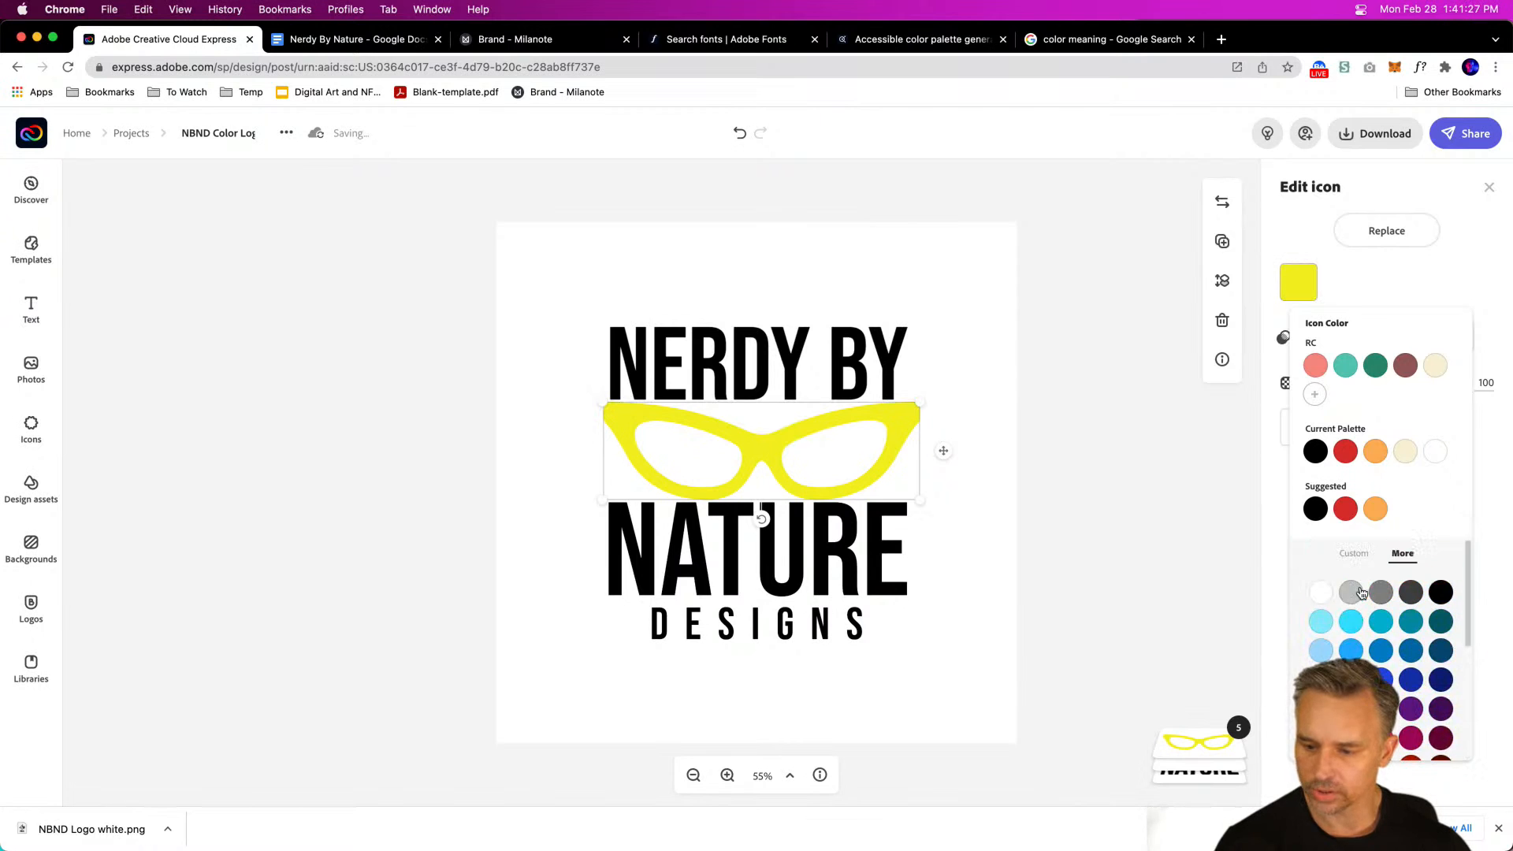
Step: Shift the glasses icon's custom colour to golden yellow #F4CA21
click(1351, 555)
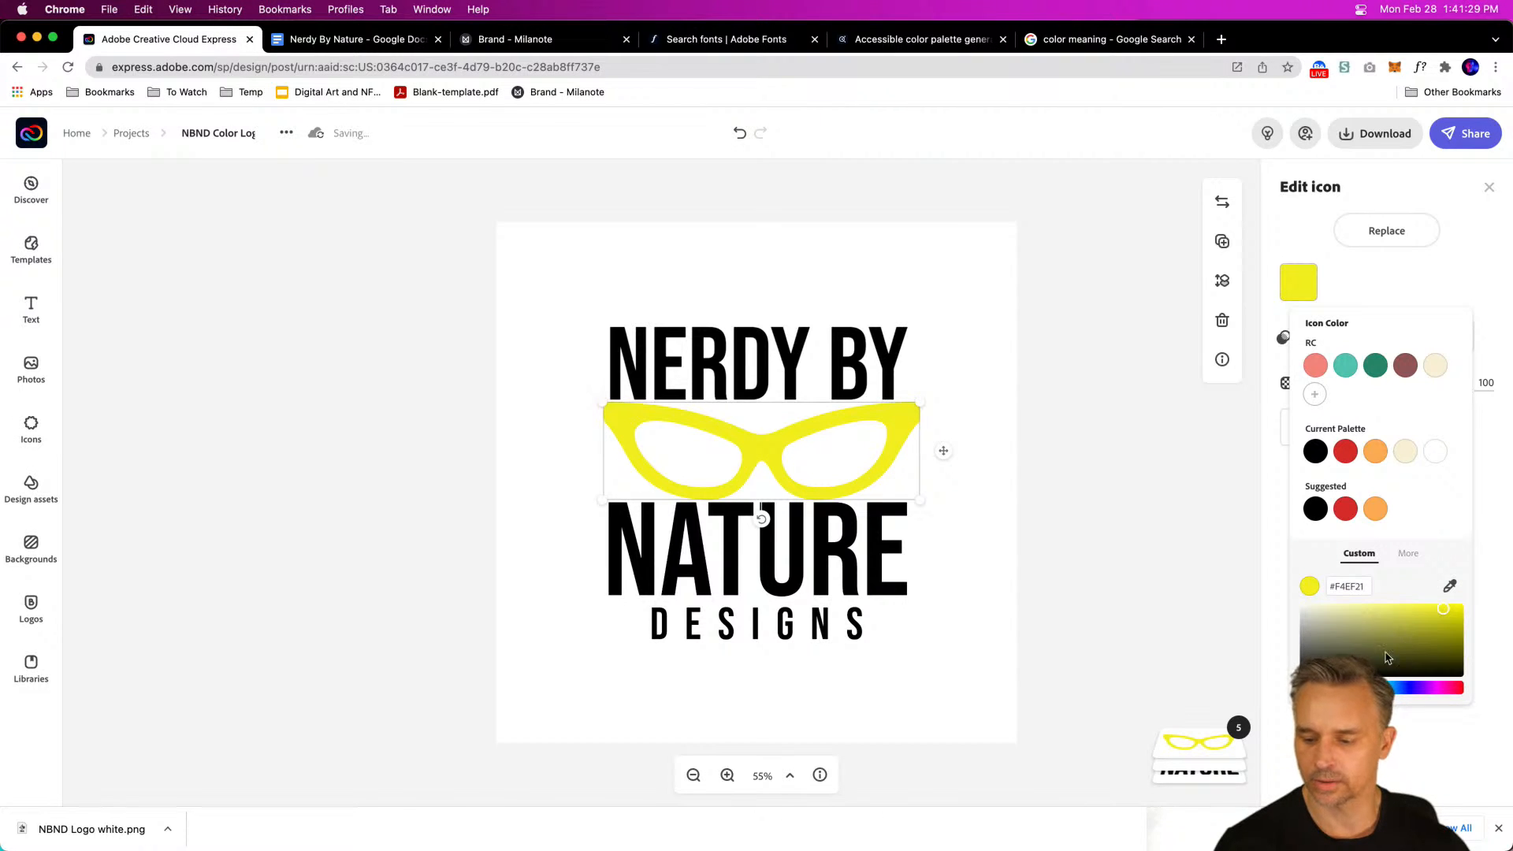
drag(1327, 688, 1322, 688)
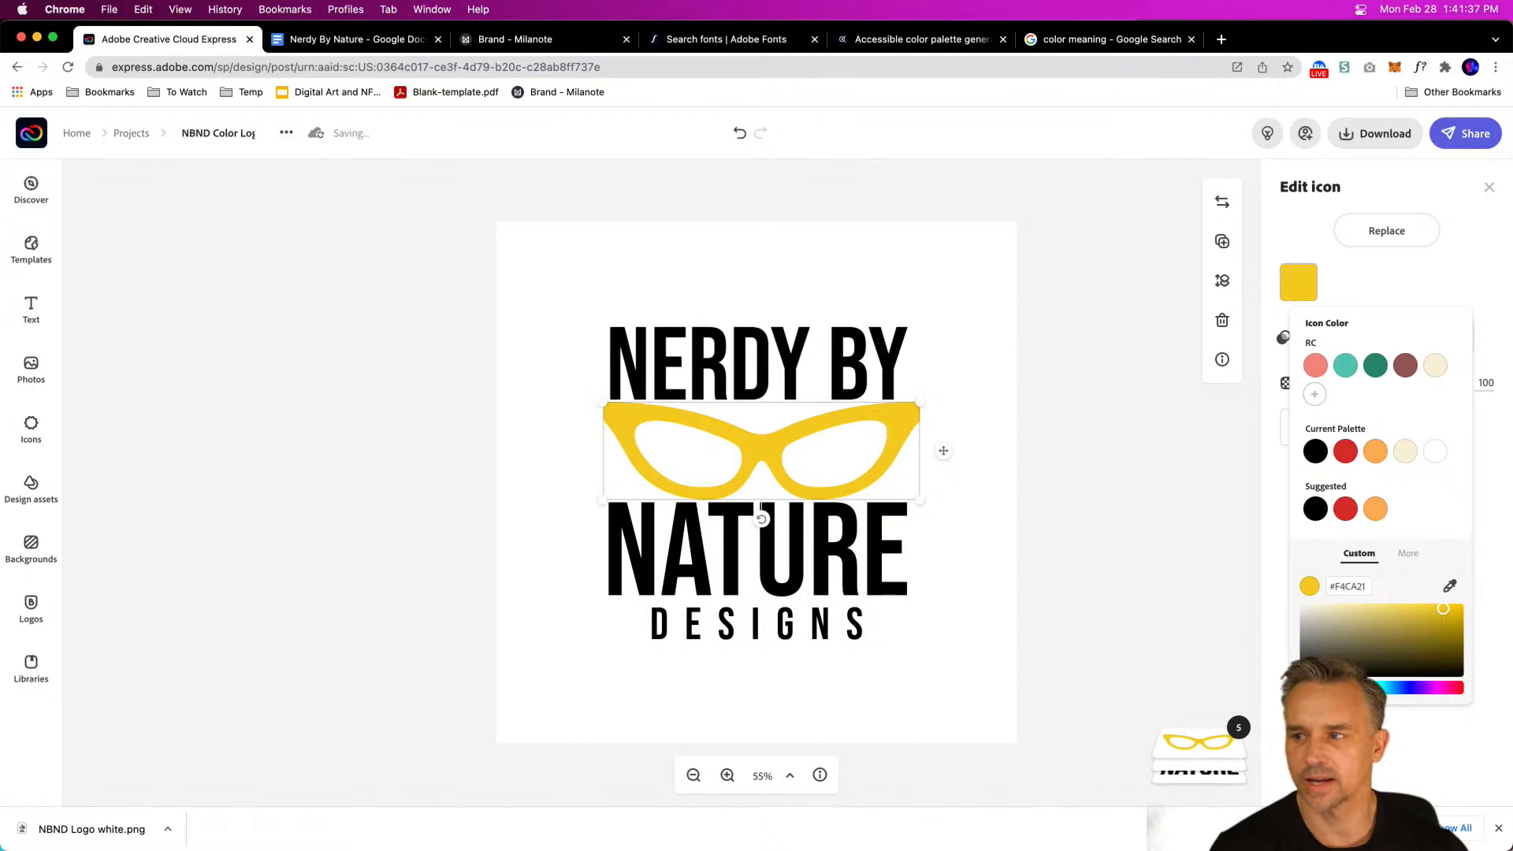
click(627, 434)
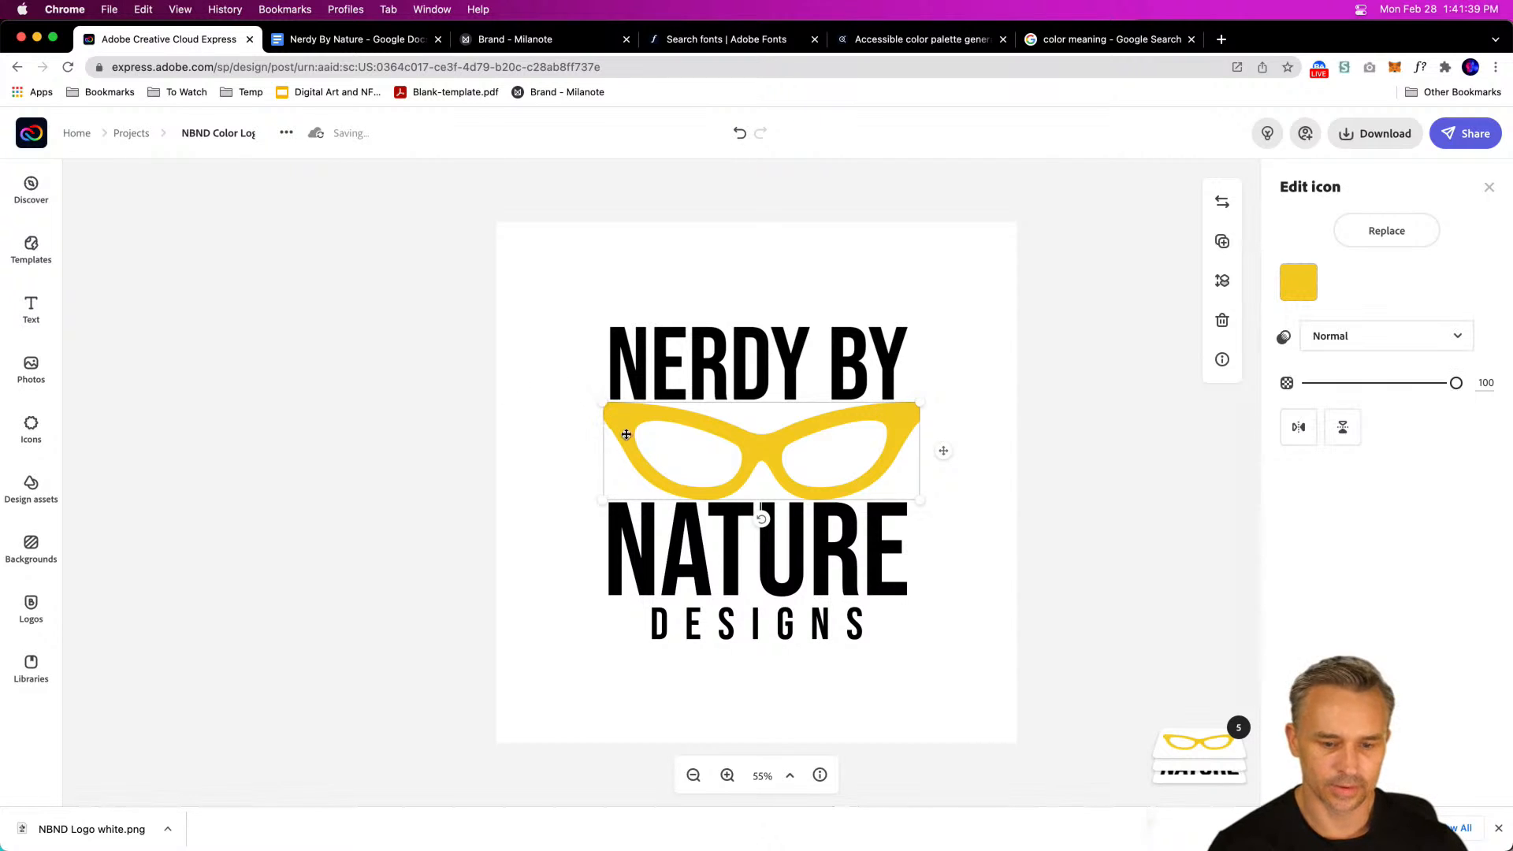
Step: Recolour the glasses icon black from the current palette
click(523, 385)
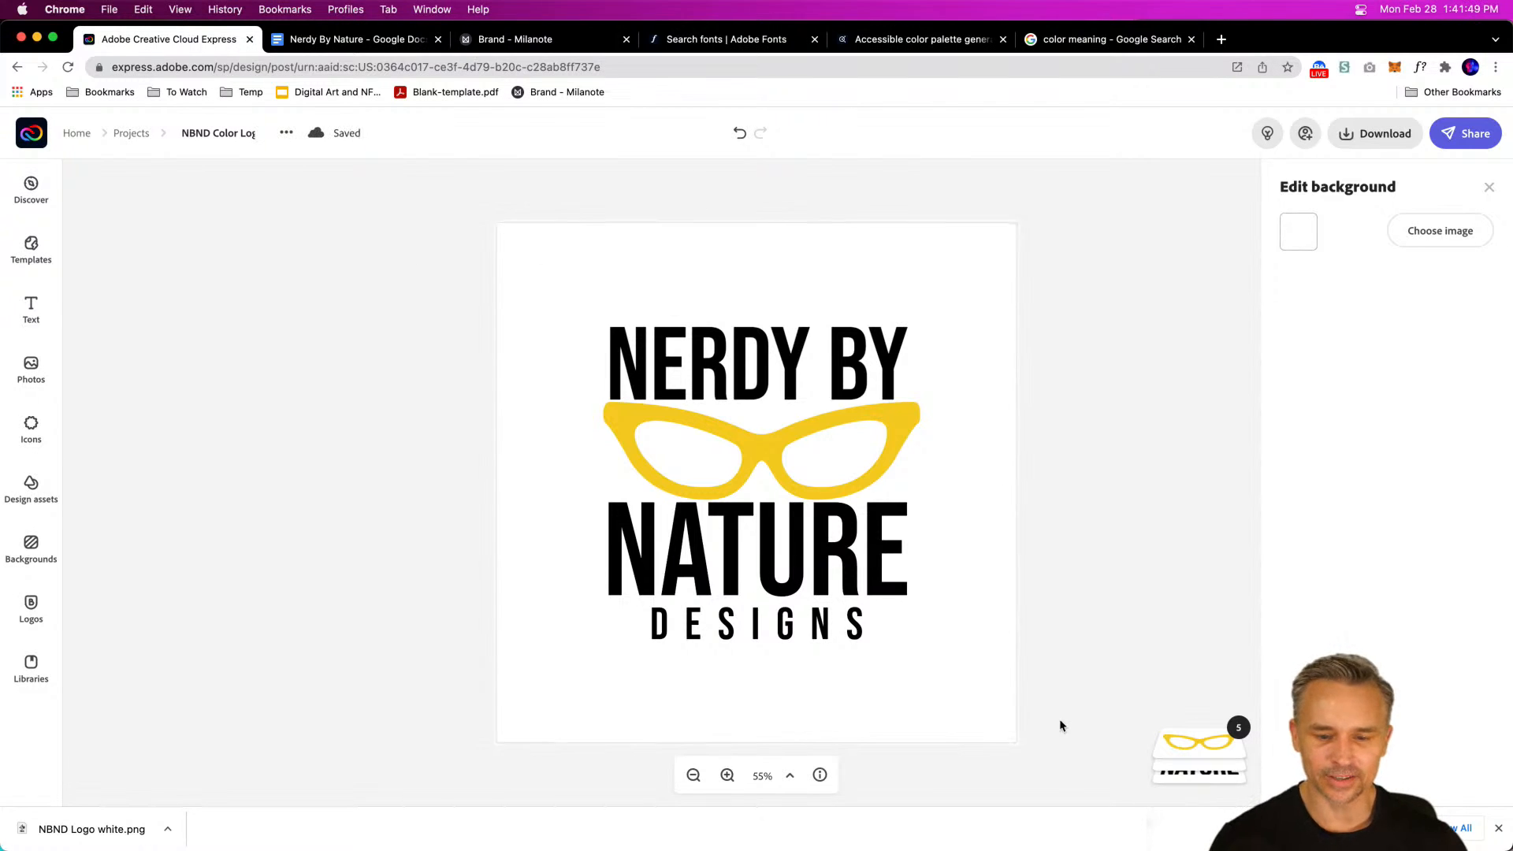
click(764, 446)
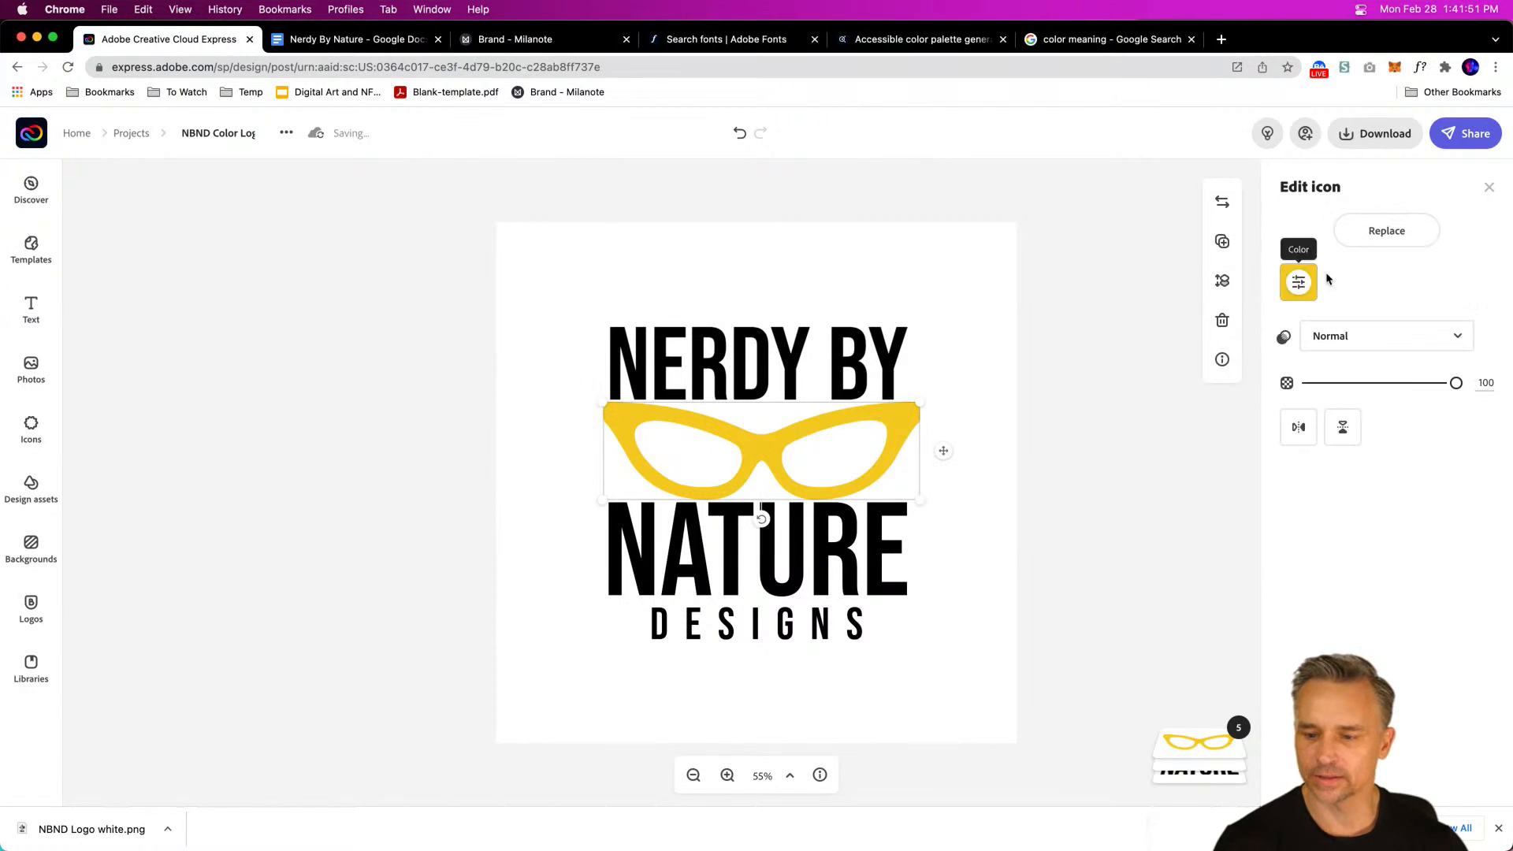
click(1301, 283)
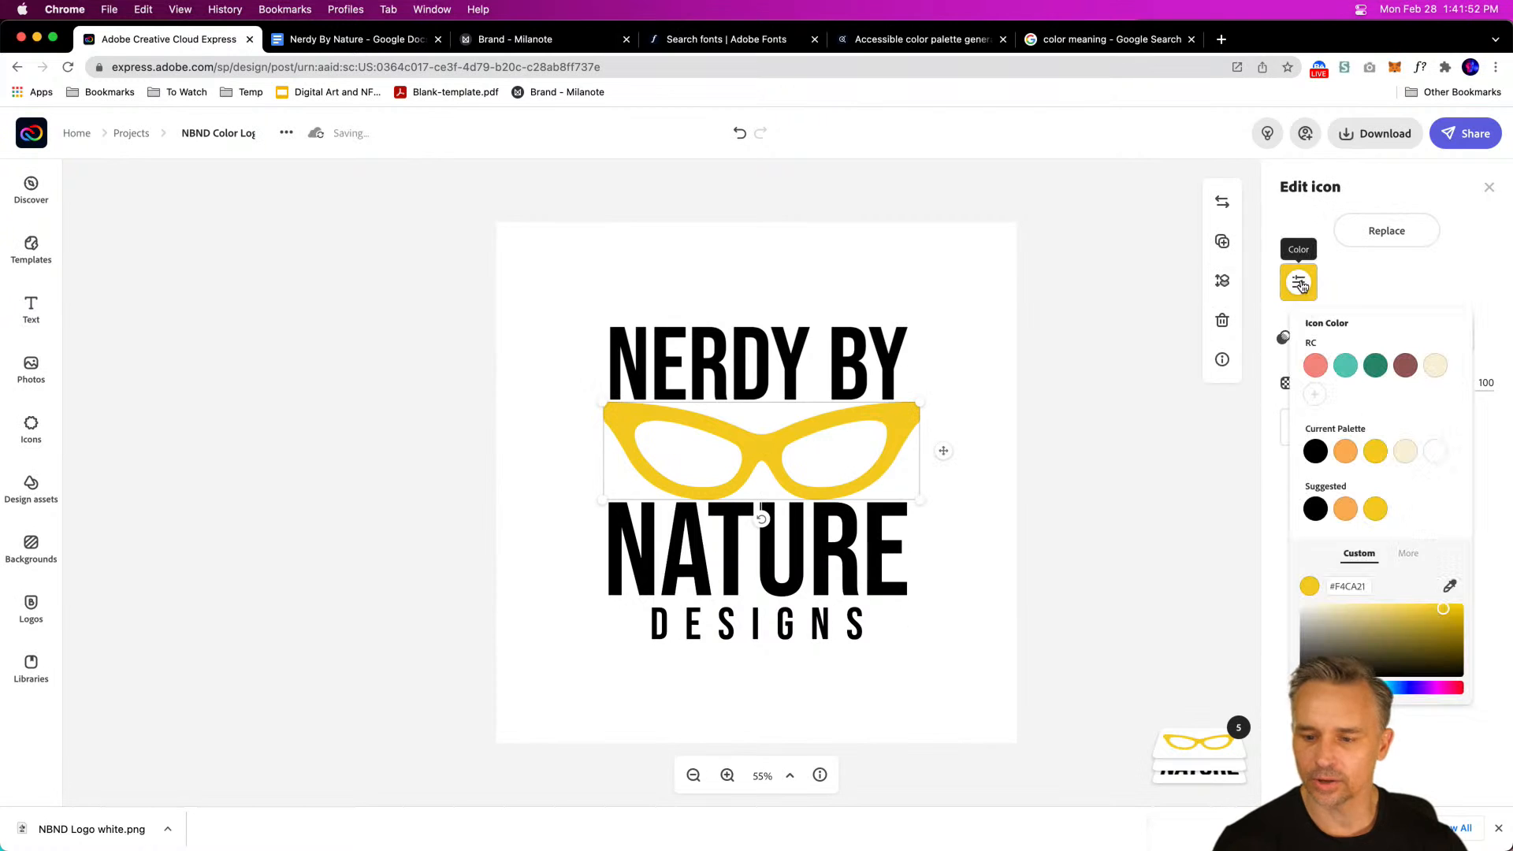
click(1315, 452)
click(523, 297)
Step: Group all the logo elements and place the group at roughly half size in the page's upper-left corner
drag(539, 256, 985, 719)
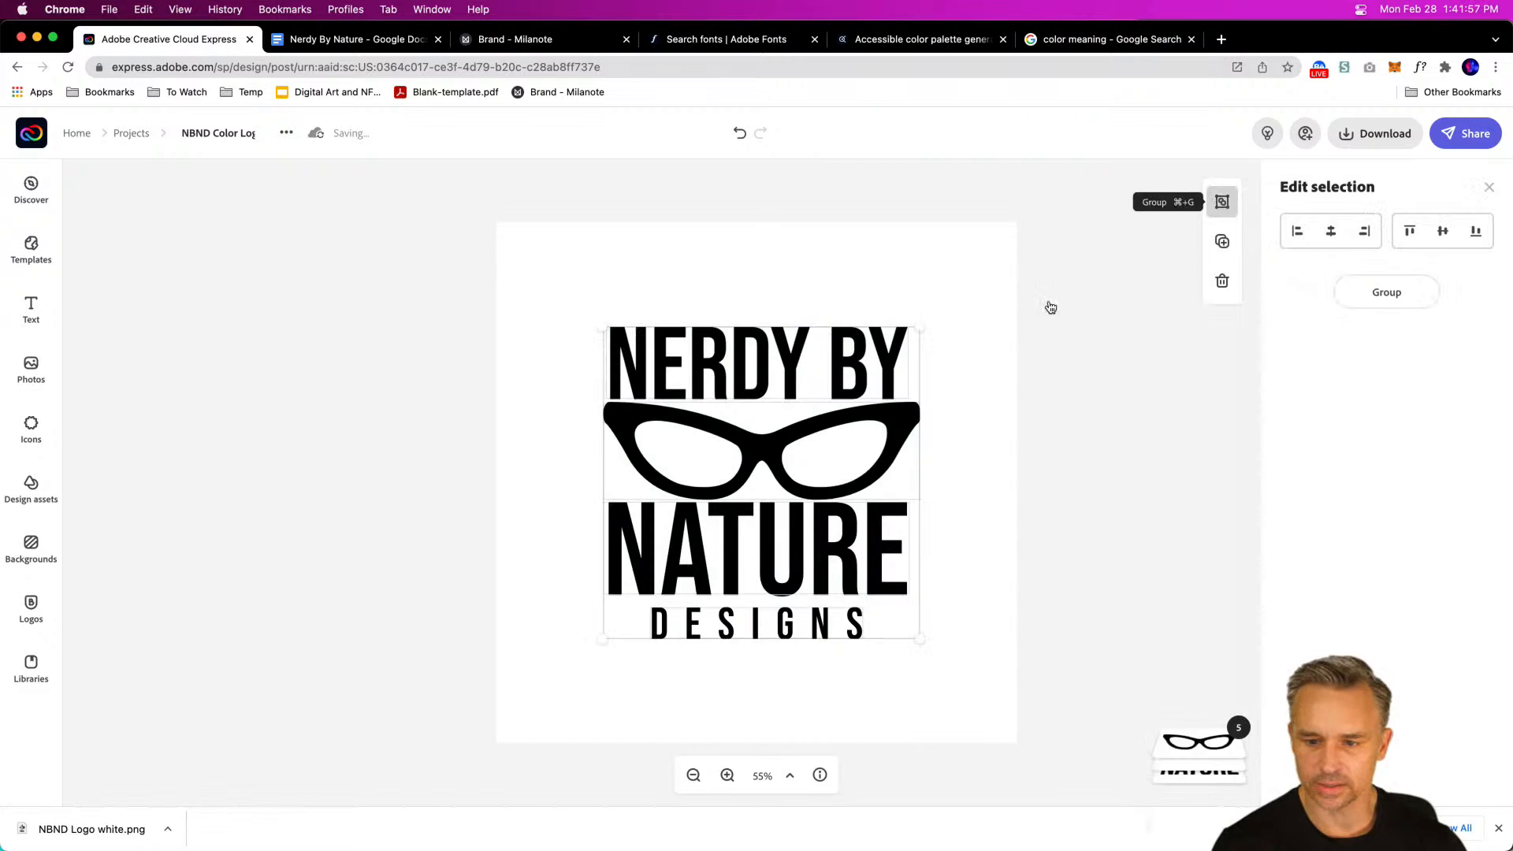
click(1196, 206)
drag(920, 639, 750, 466)
drag(672, 381, 621, 311)
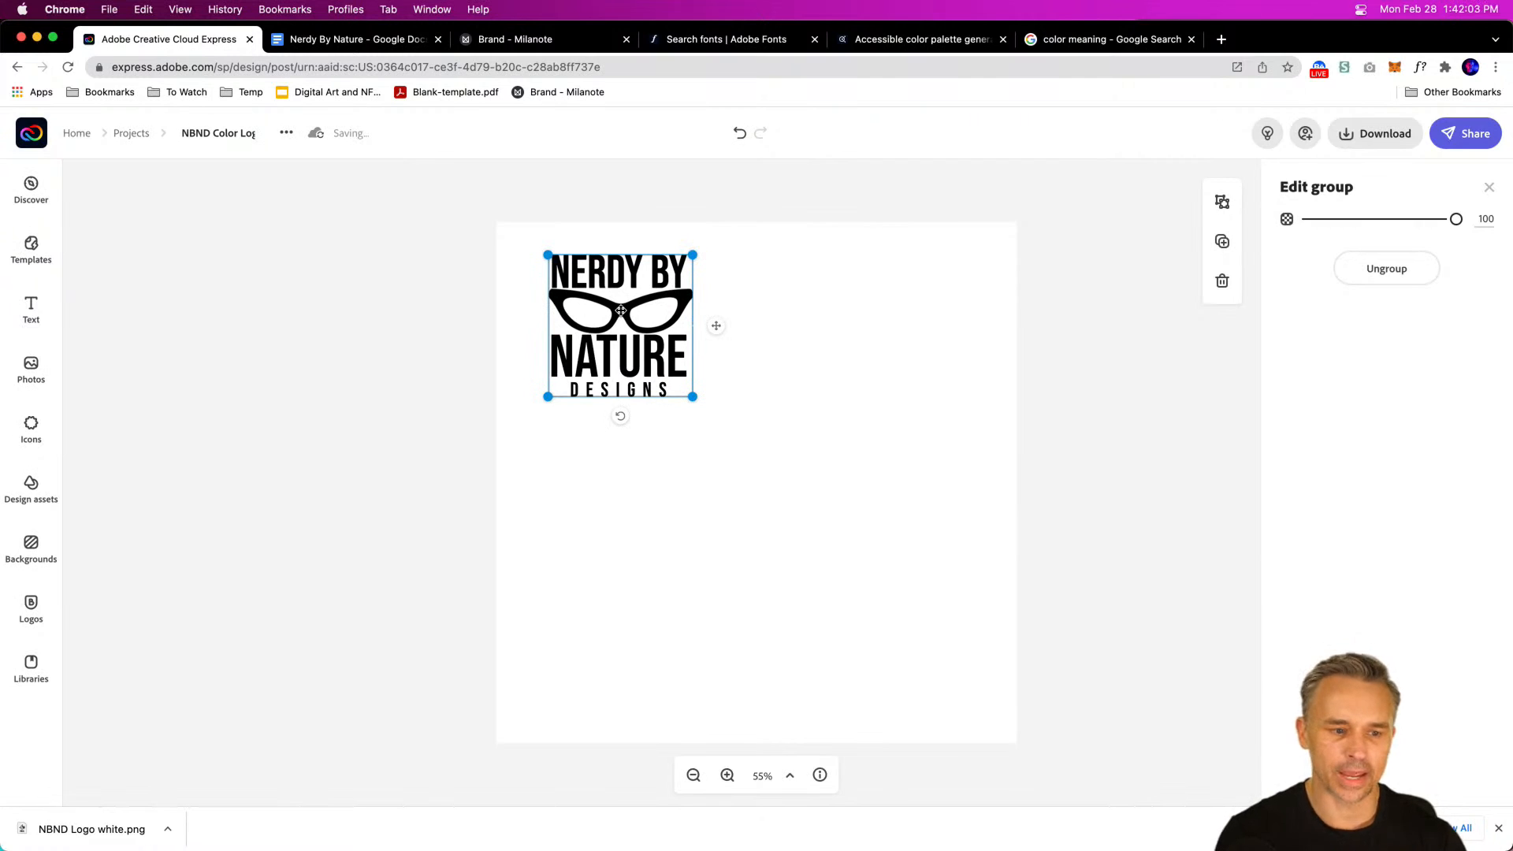
Step: Rename the project as NBND Style Guide
click(226, 141)
drag(220, 133, 260, 133)
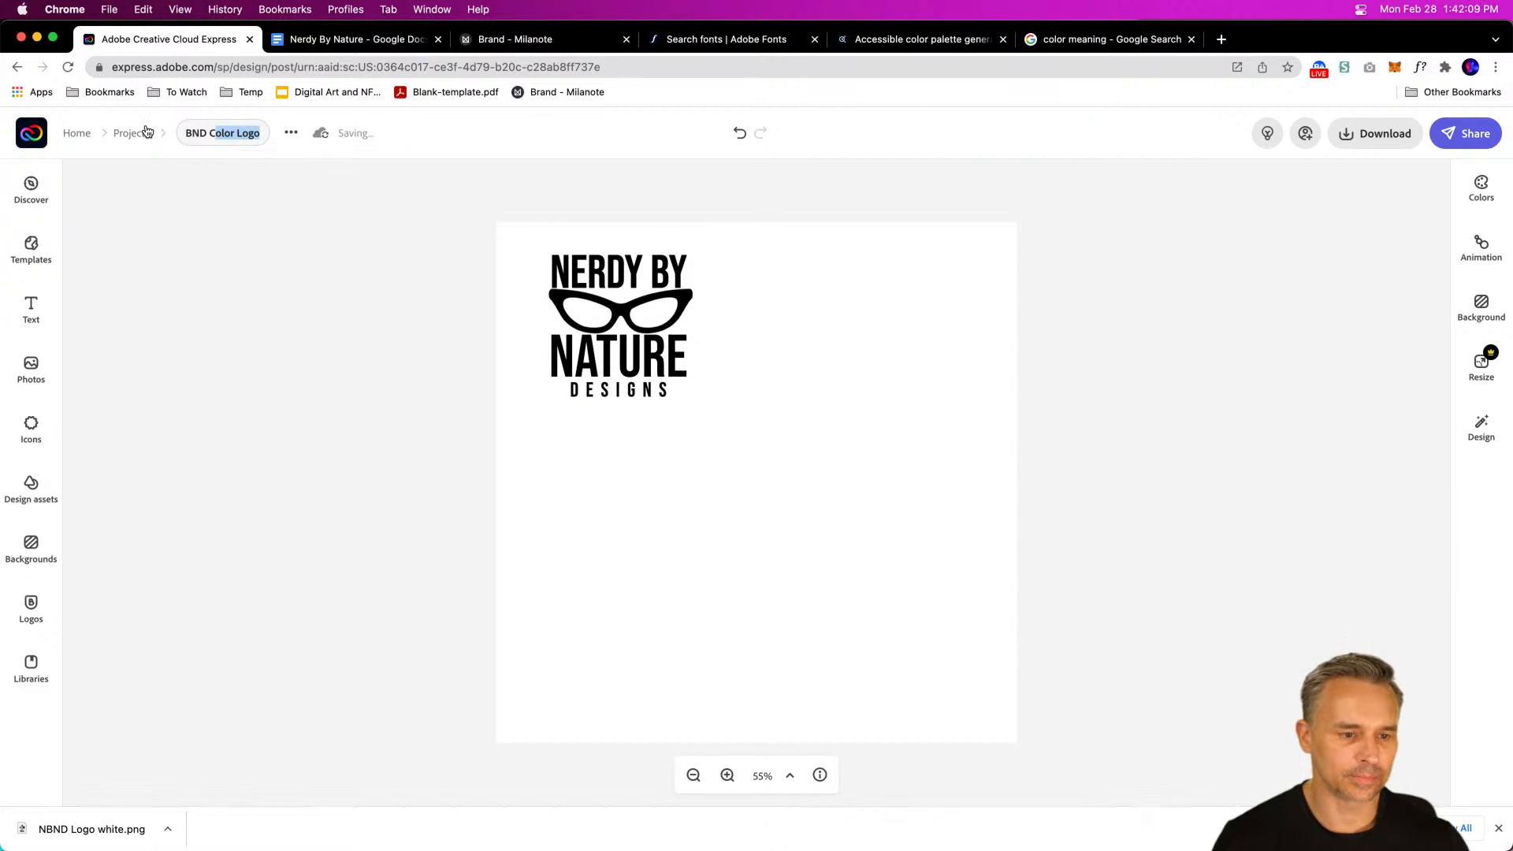
click(187, 133)
text(N)
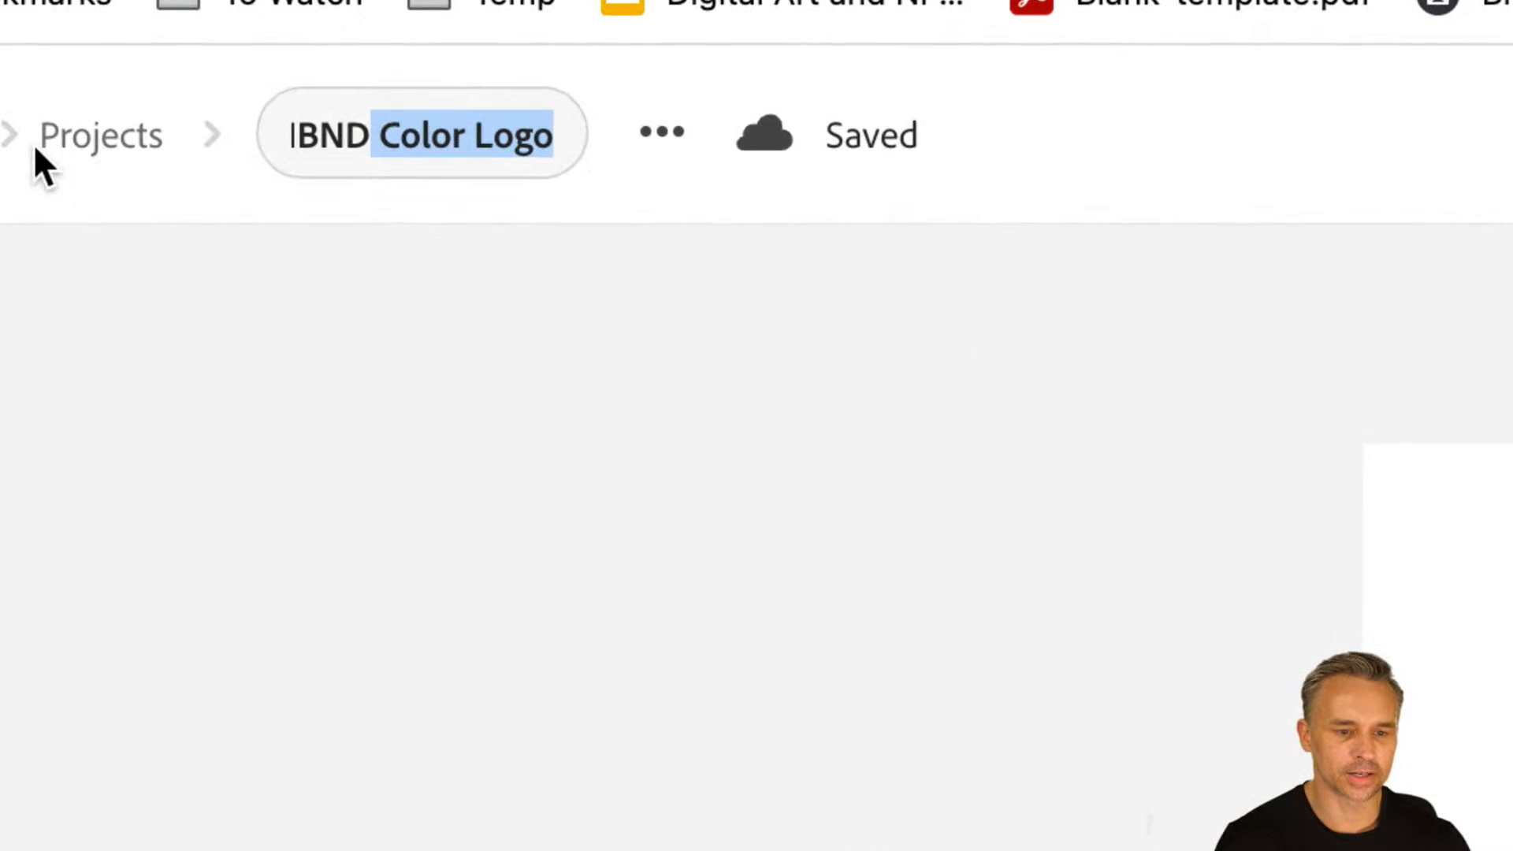
key(BackSpace)
text(Style Gui)
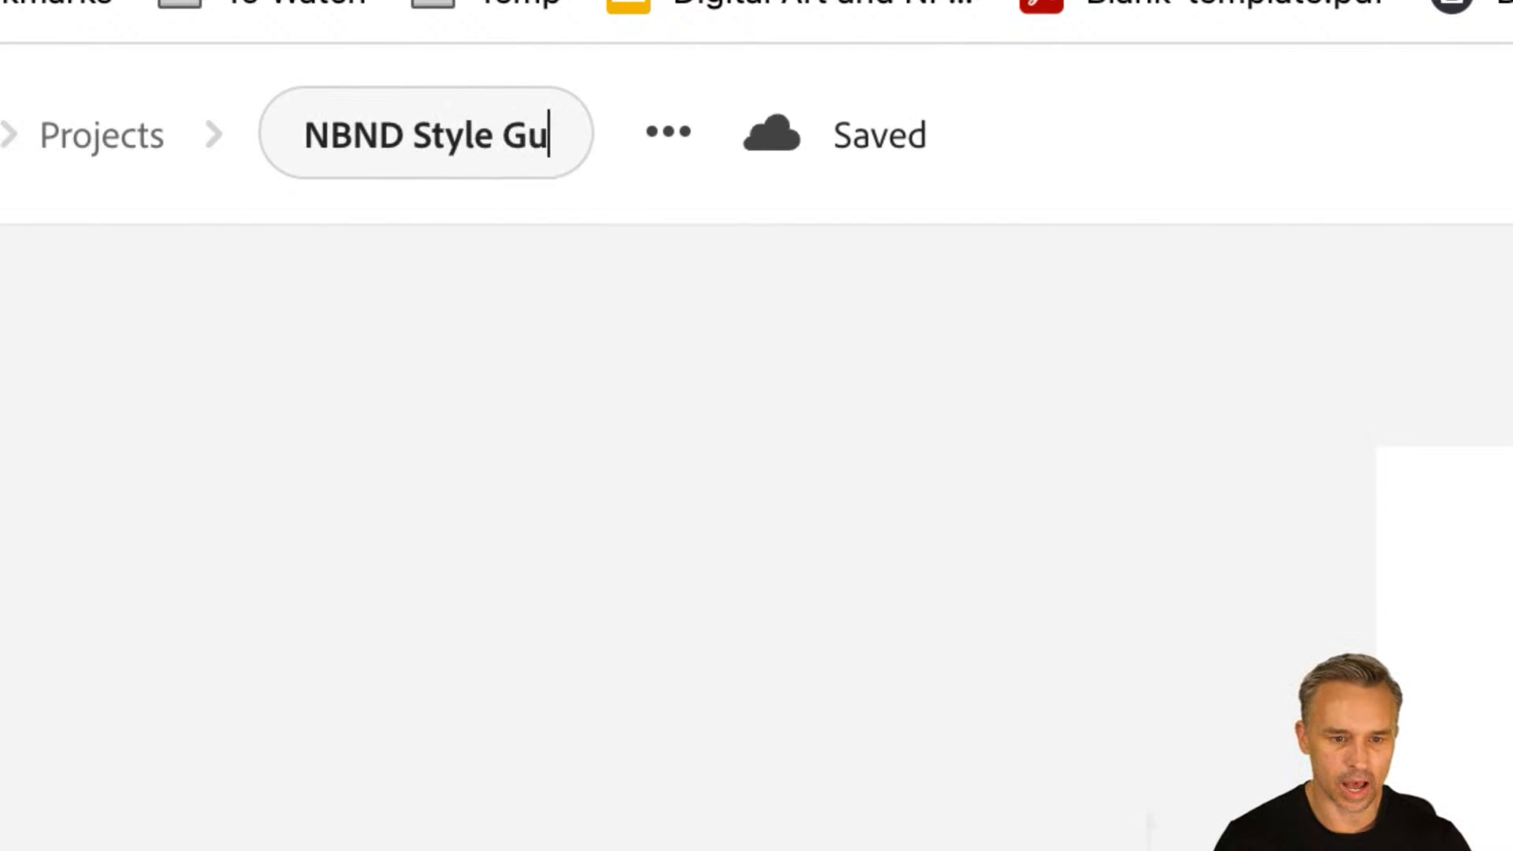
text(de)
key(Return)
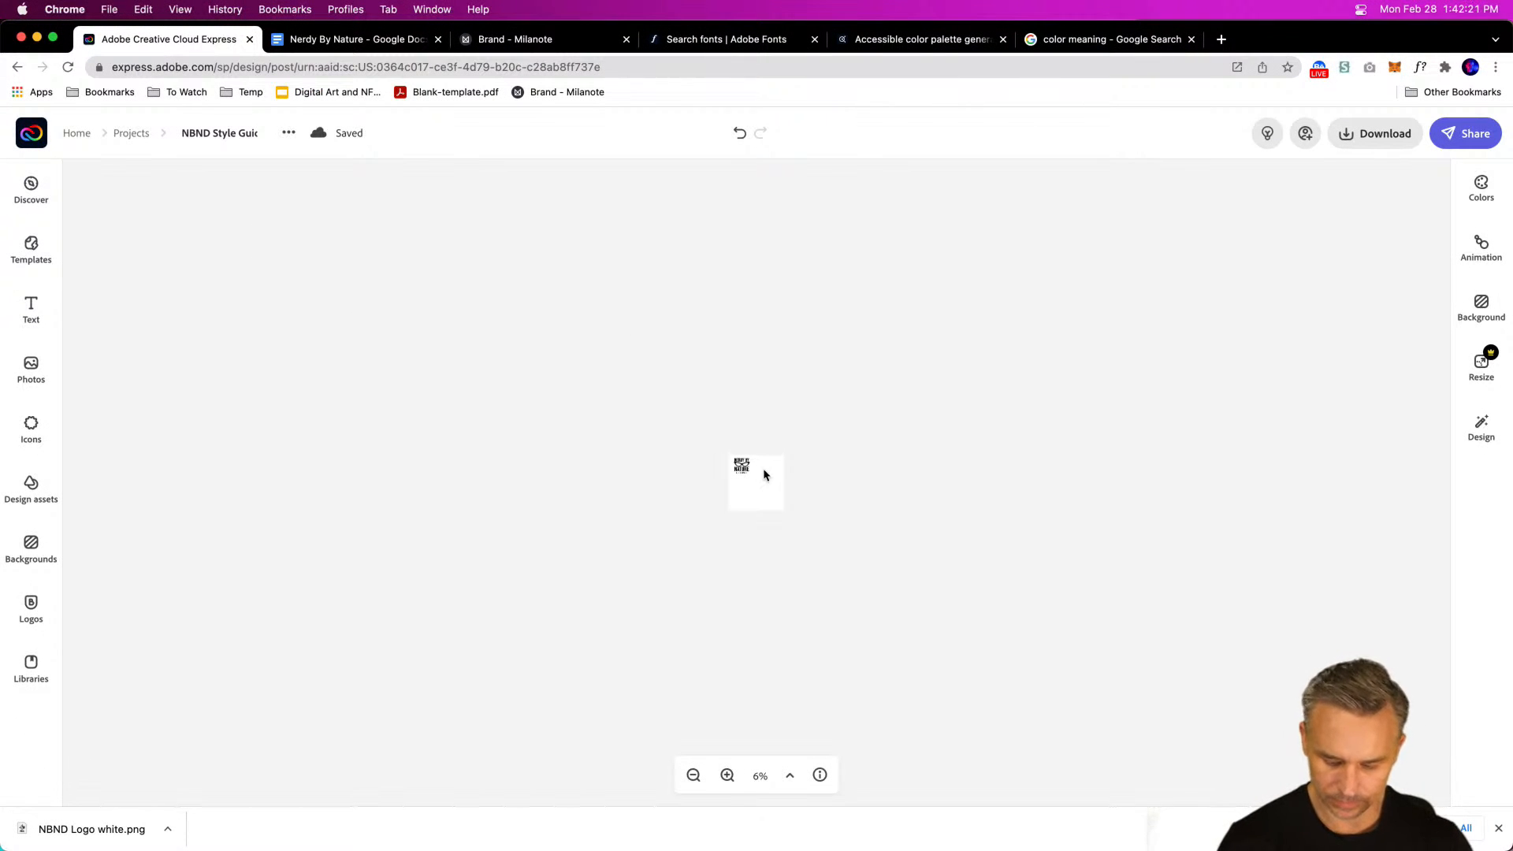
Step: Add a solid circle icon, shrink it to about half the logo's width and place it beside the logo at mid-height
key(super+0)
scroll(764, 475, up, 2)
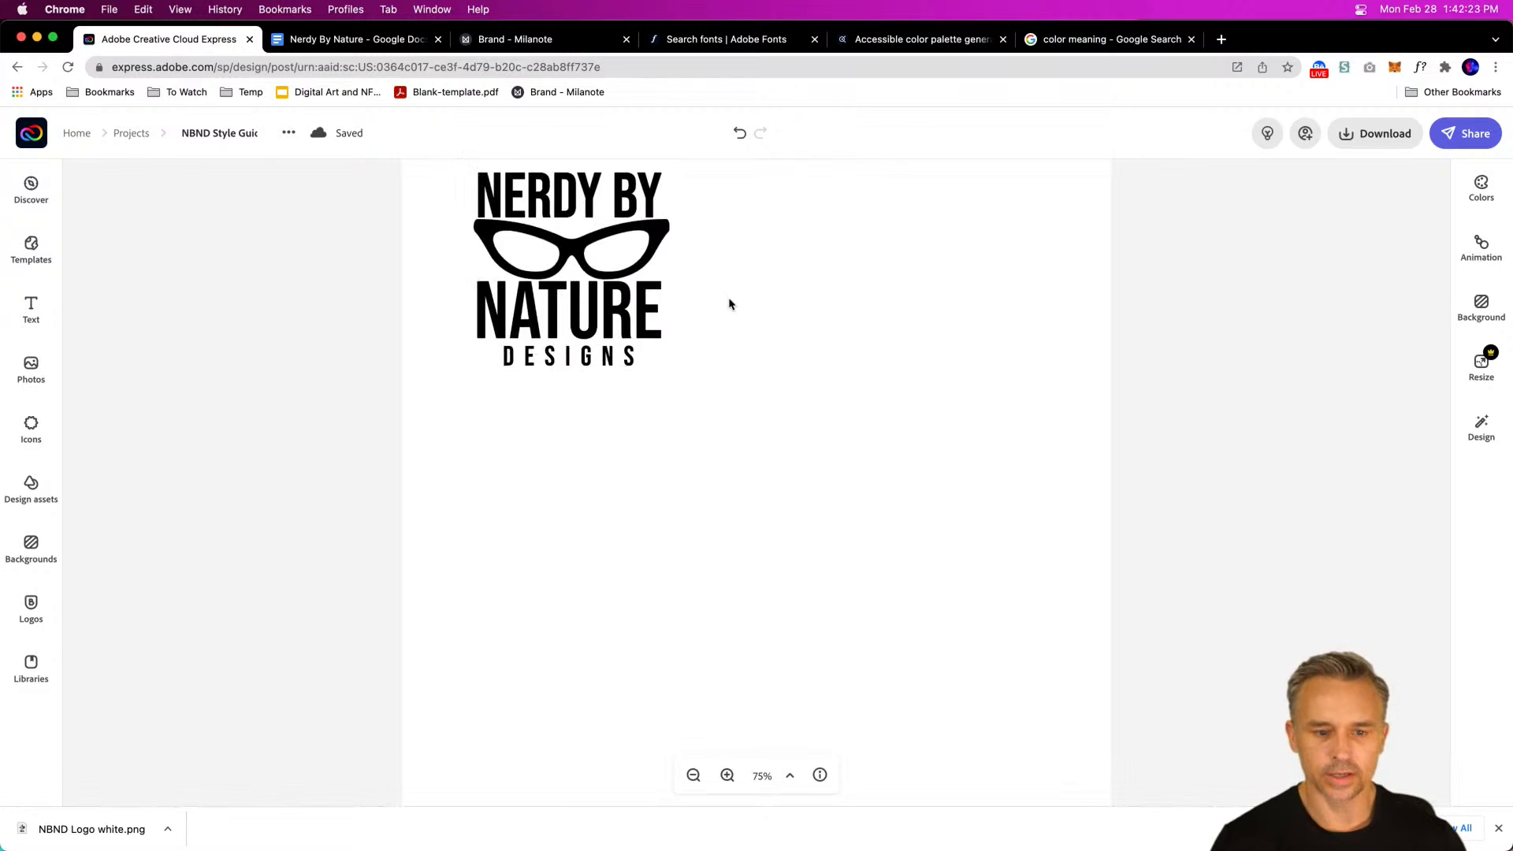
click(623, 288)
click(804, 315)
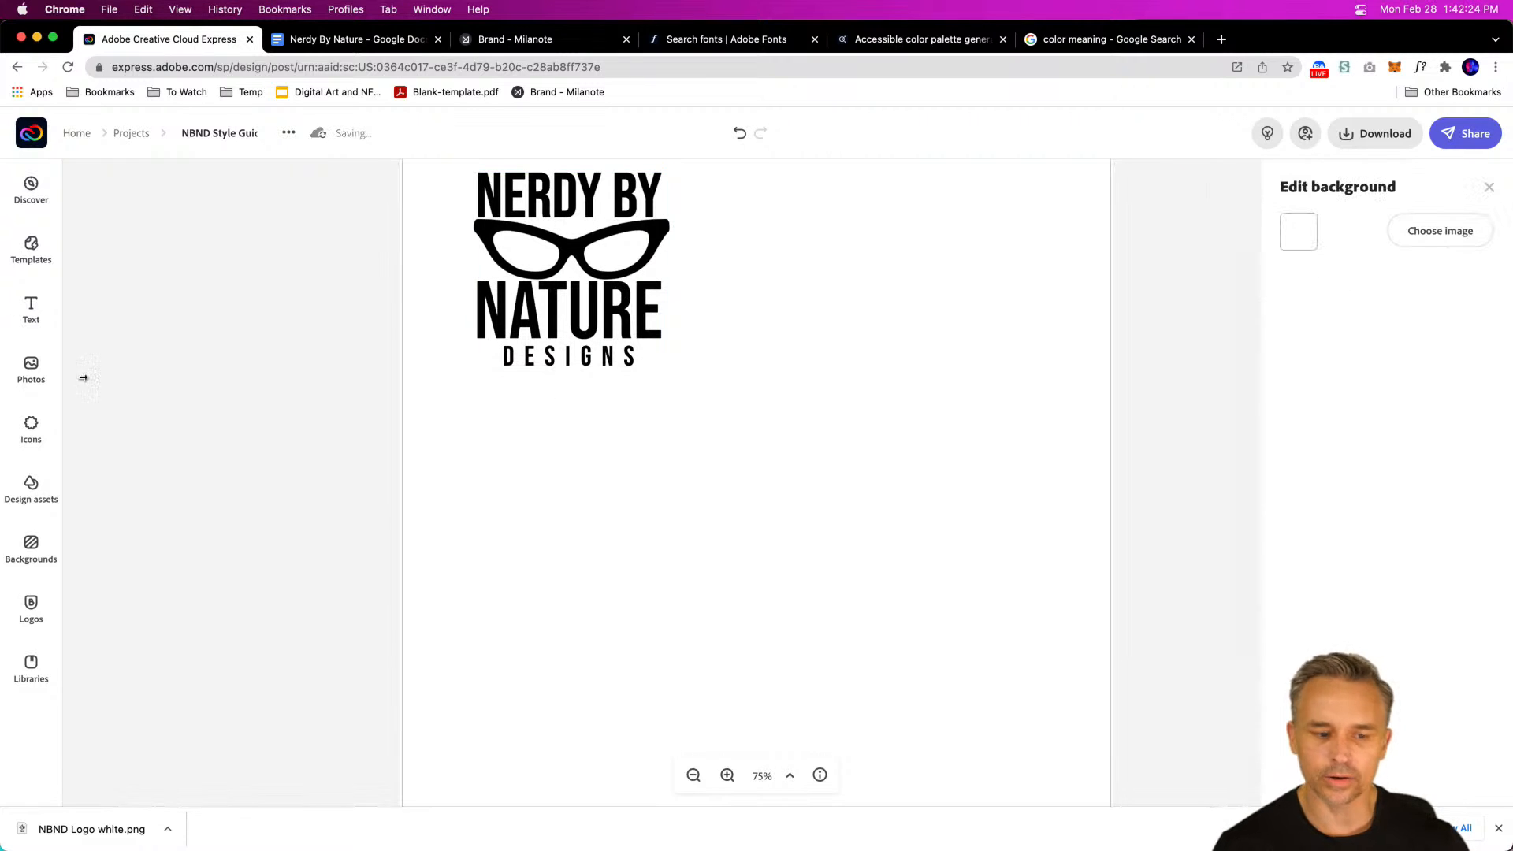
click(32, 429)
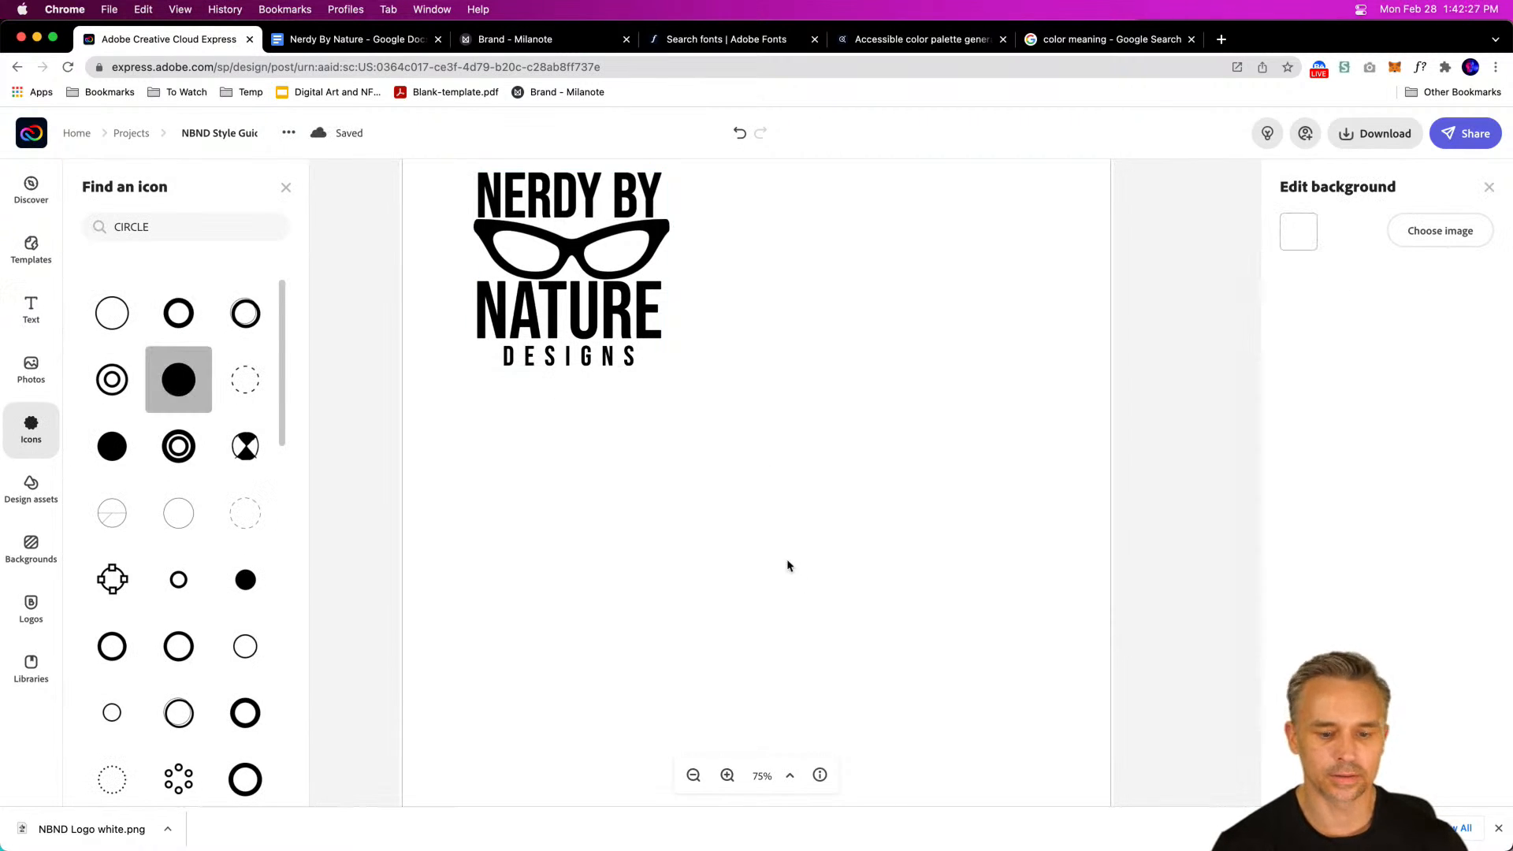
click(770, 461)
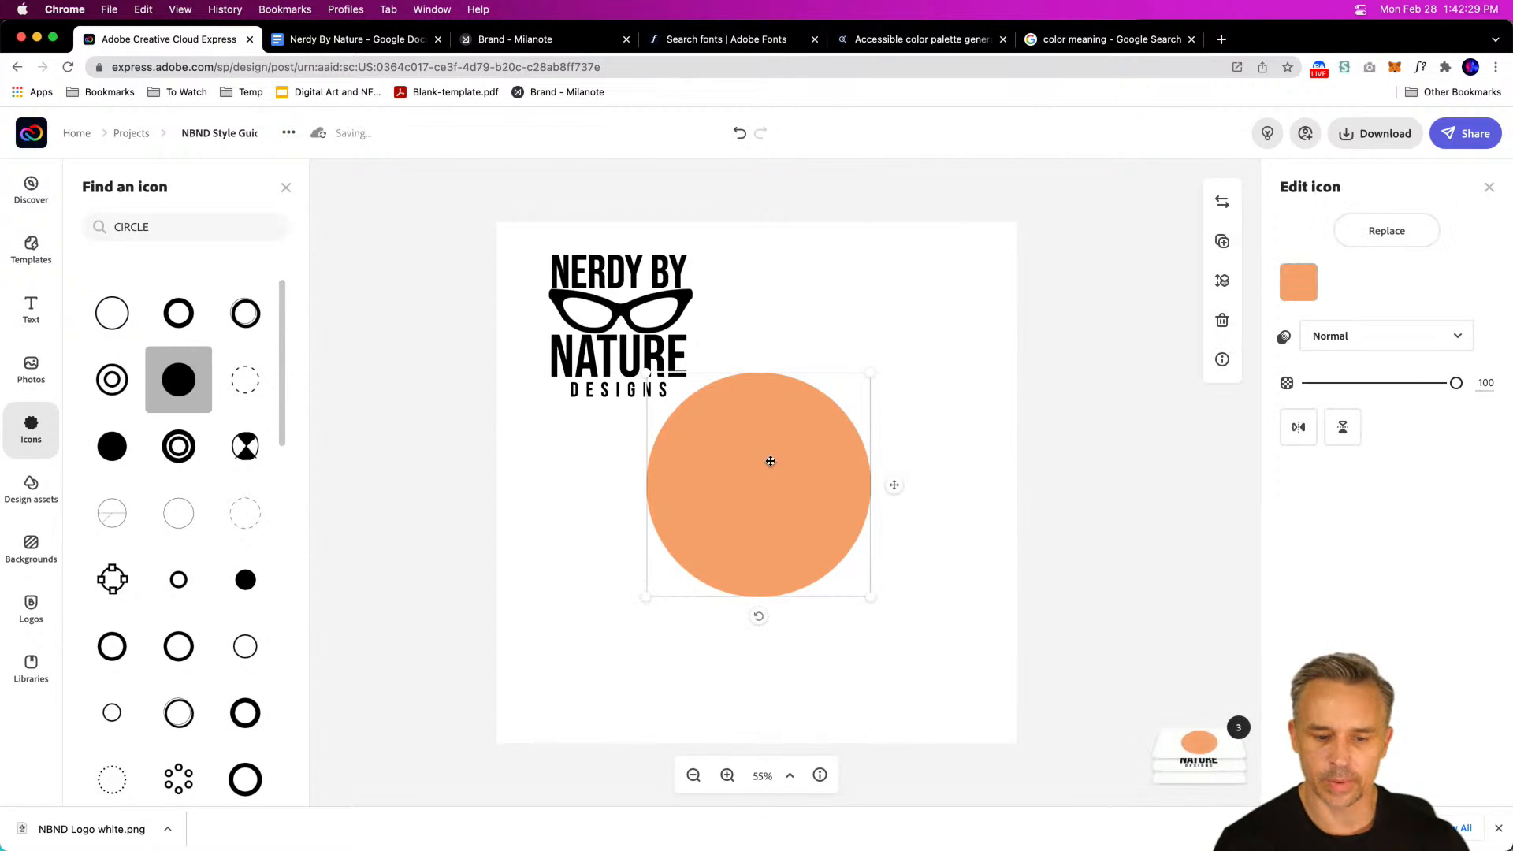
drag(868, 599, 739, 465)
drag(706, 416, 803, 363)
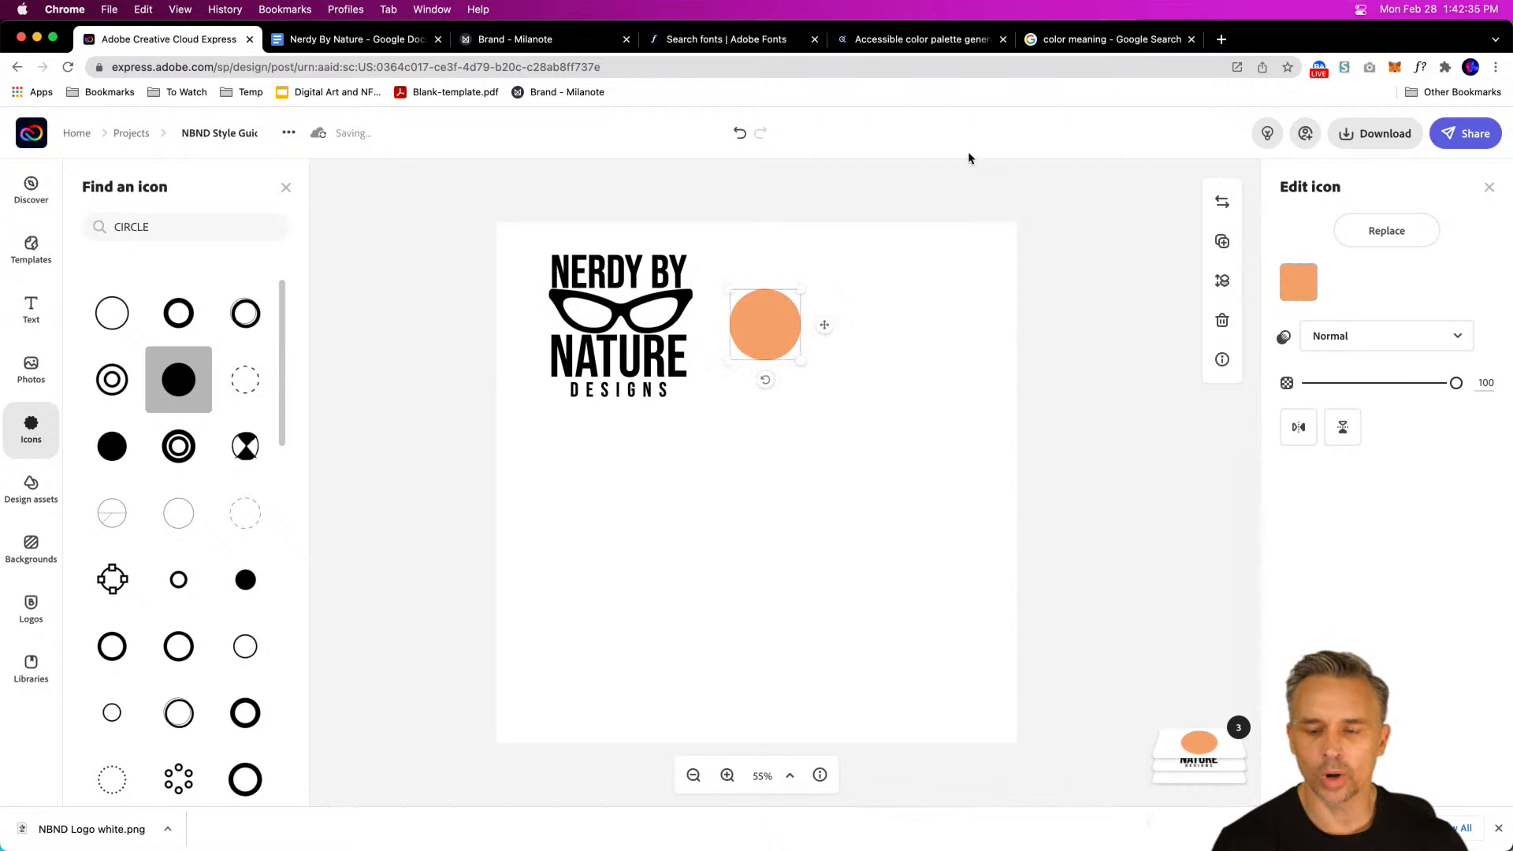
Step: Search Google for "pantone" in a new browser tab, view the Color of the Year 2022 page and return to the style guide
click(1221, 40)
text(pantone)
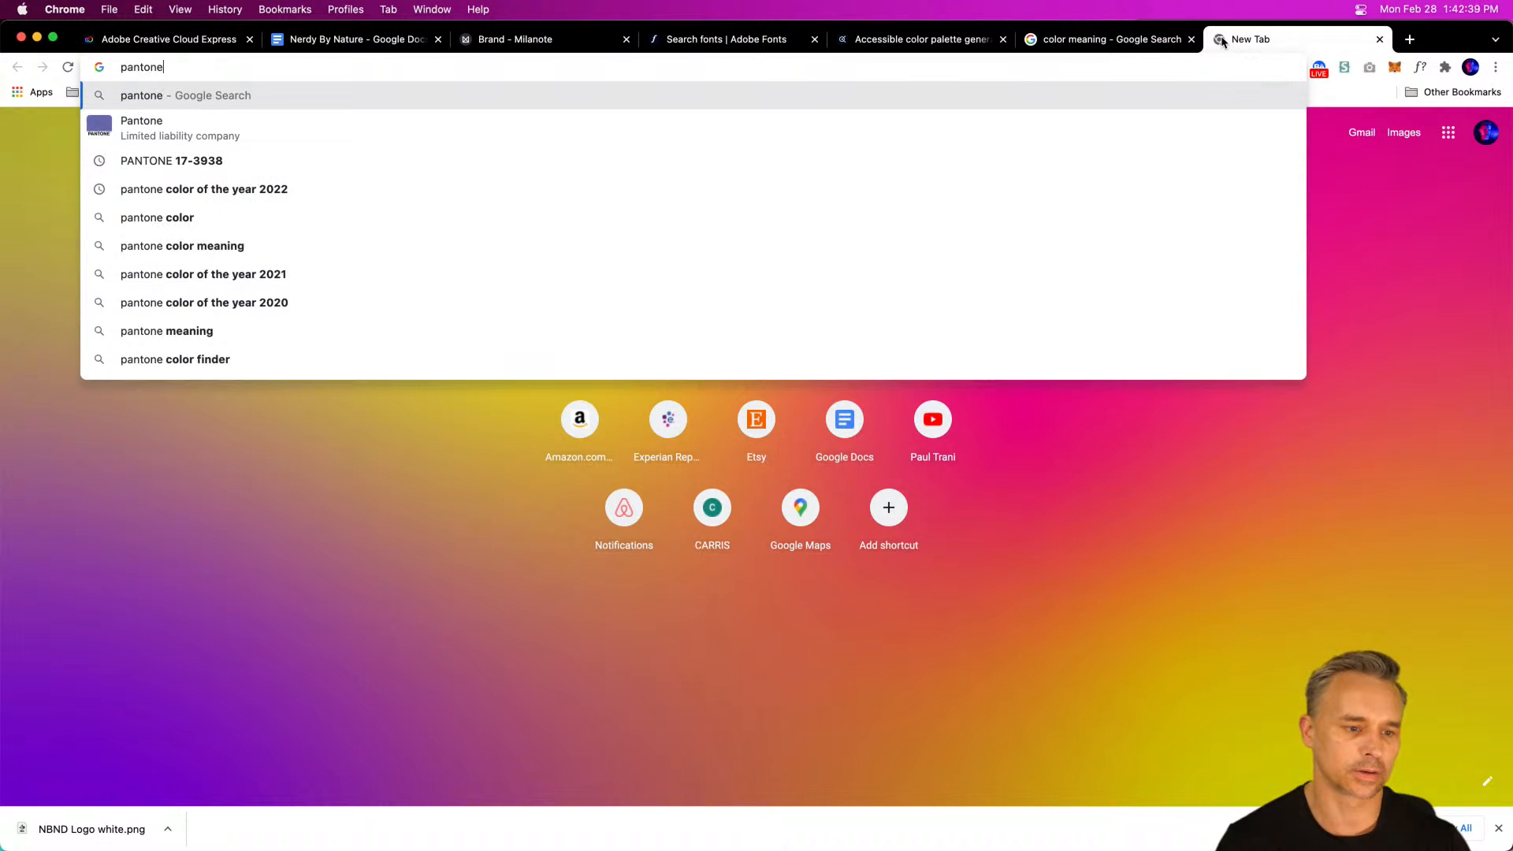
click(207, 124)
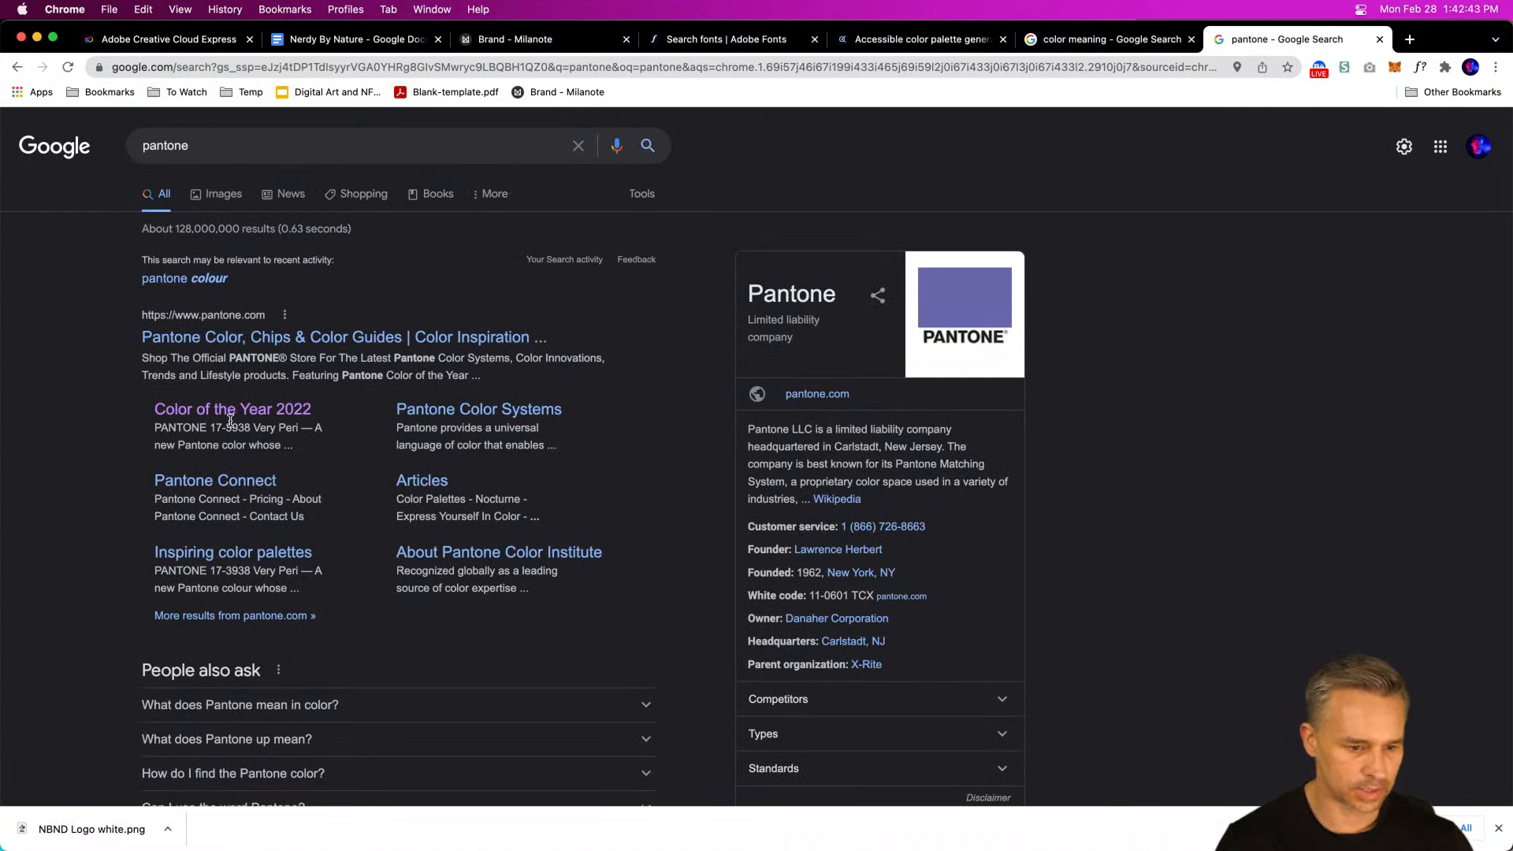
click(229, 418)
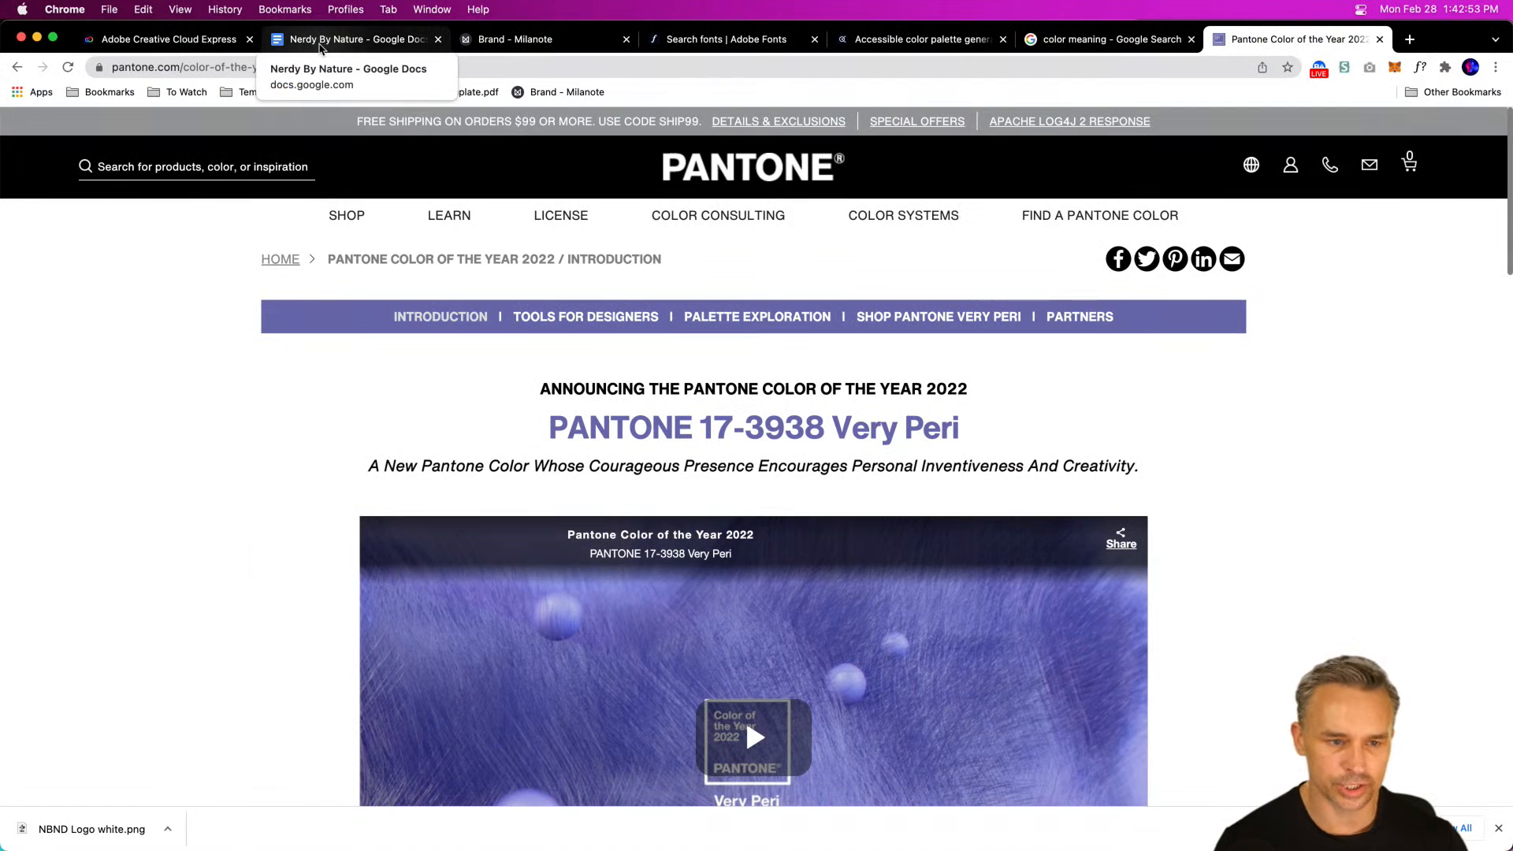
click(168, 40)
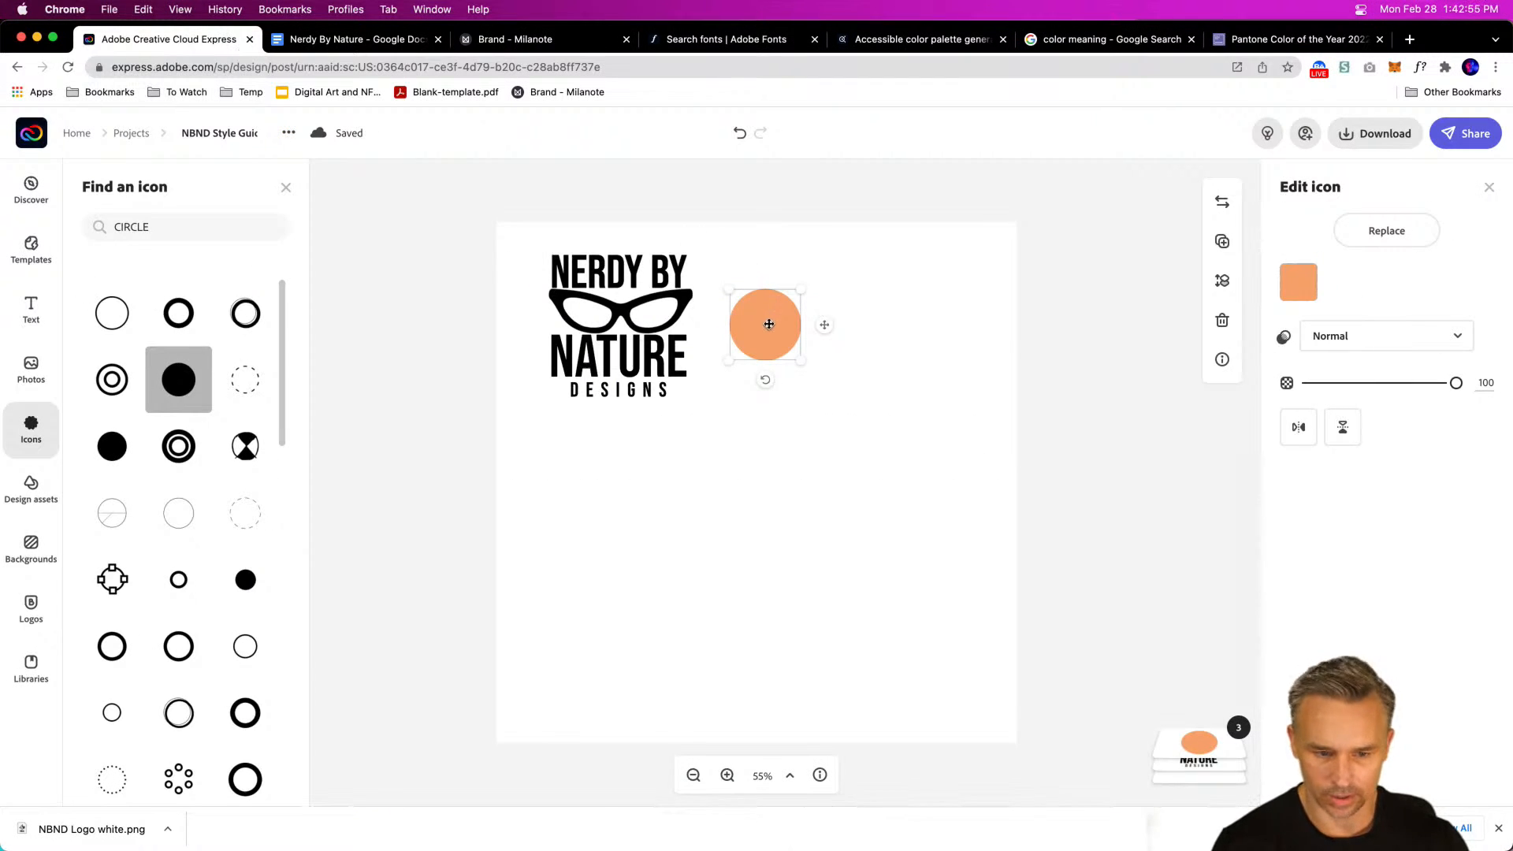
Step: Recolour the orange circle with the preset periwinkle blue #667CE0
click(1302, 286)
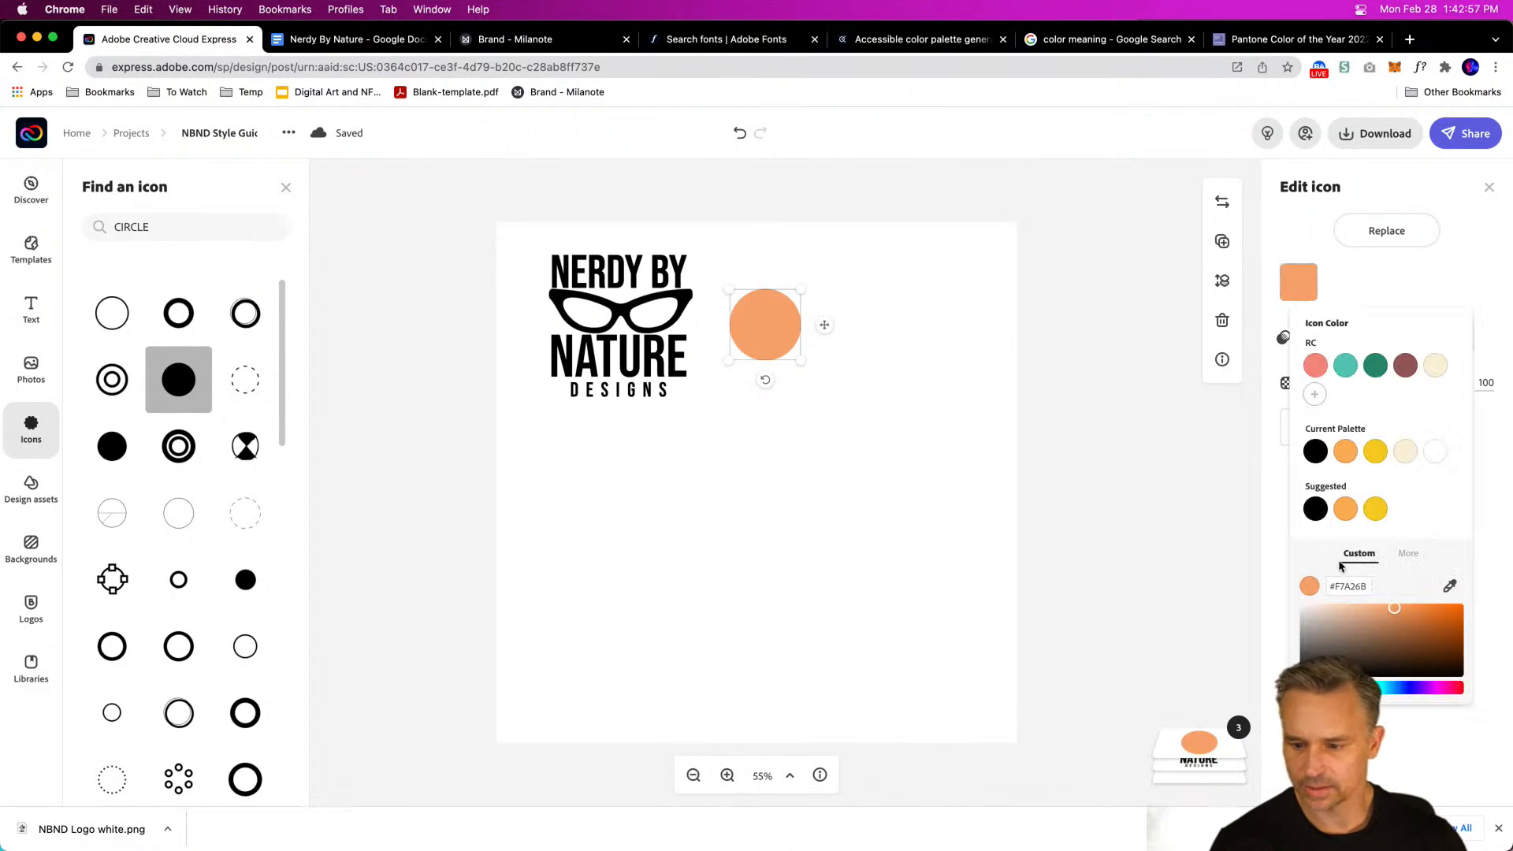
click(1406, 556)
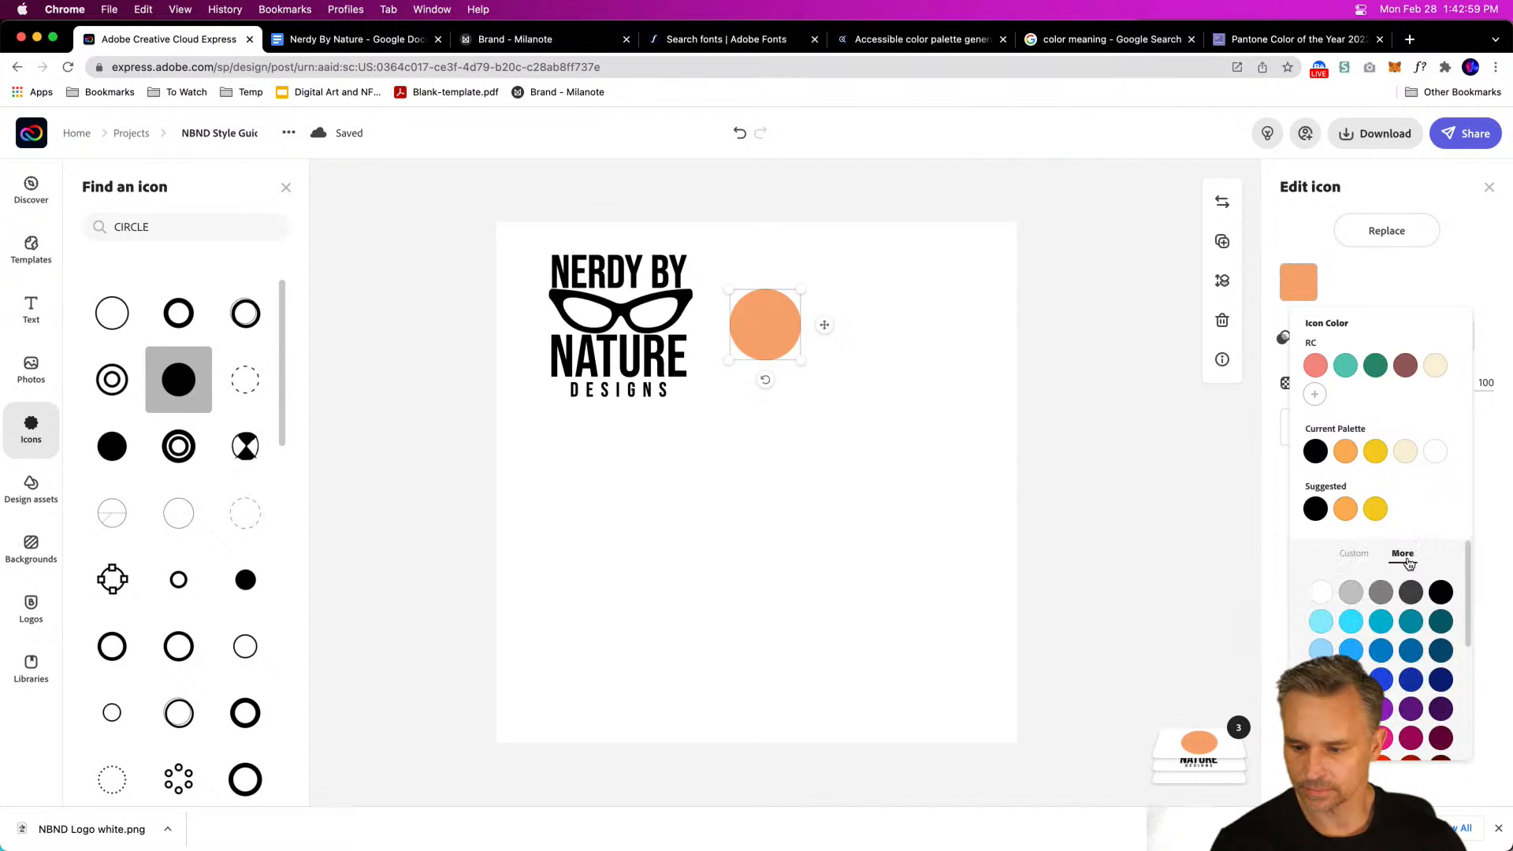
scroll(1370, 666, down, 3)
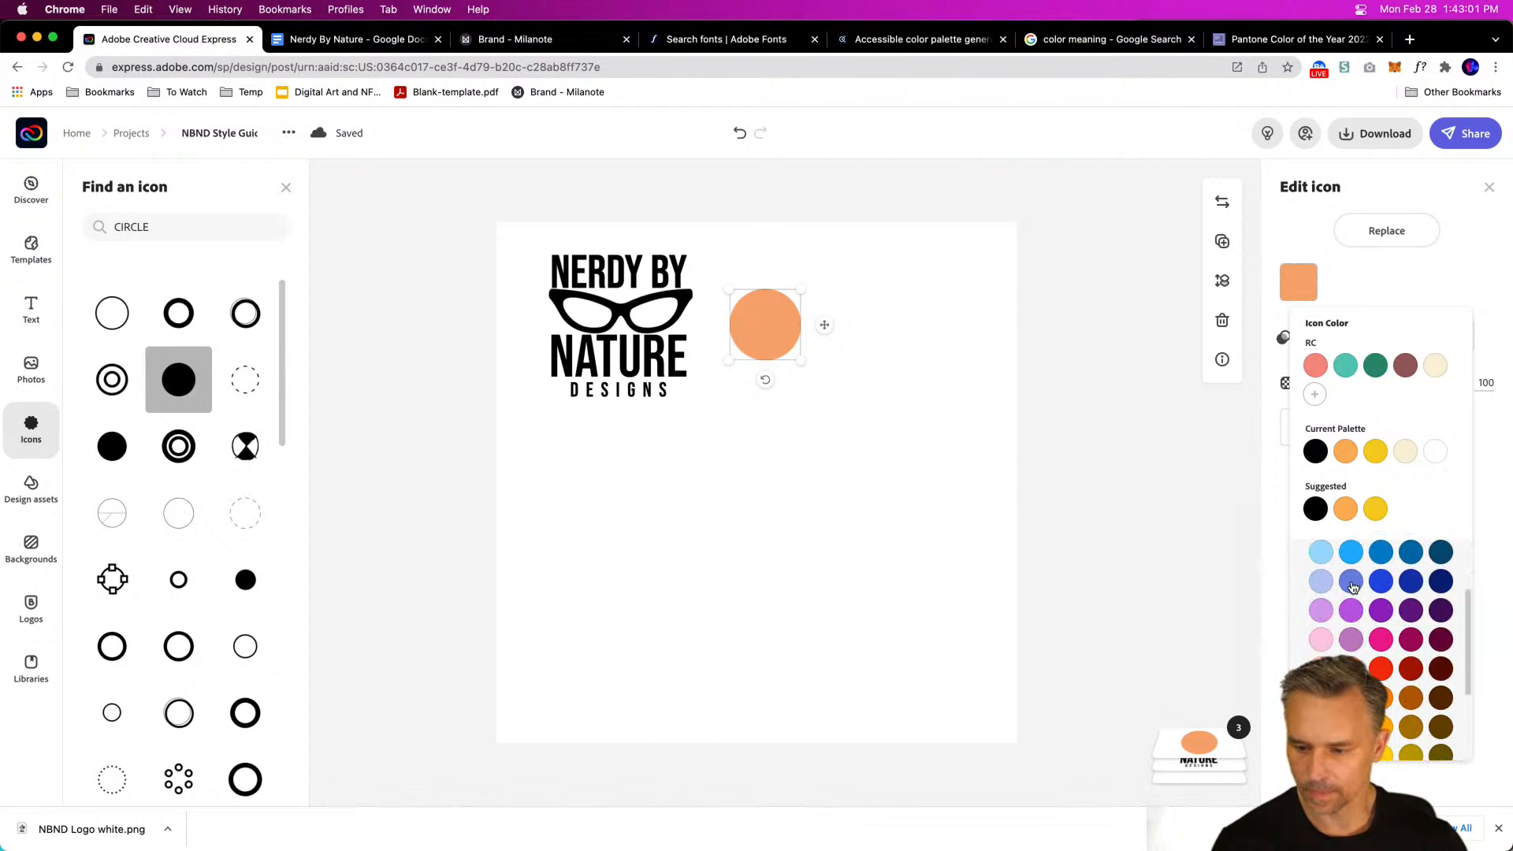
click(1351, 610)
click(1349, 581)
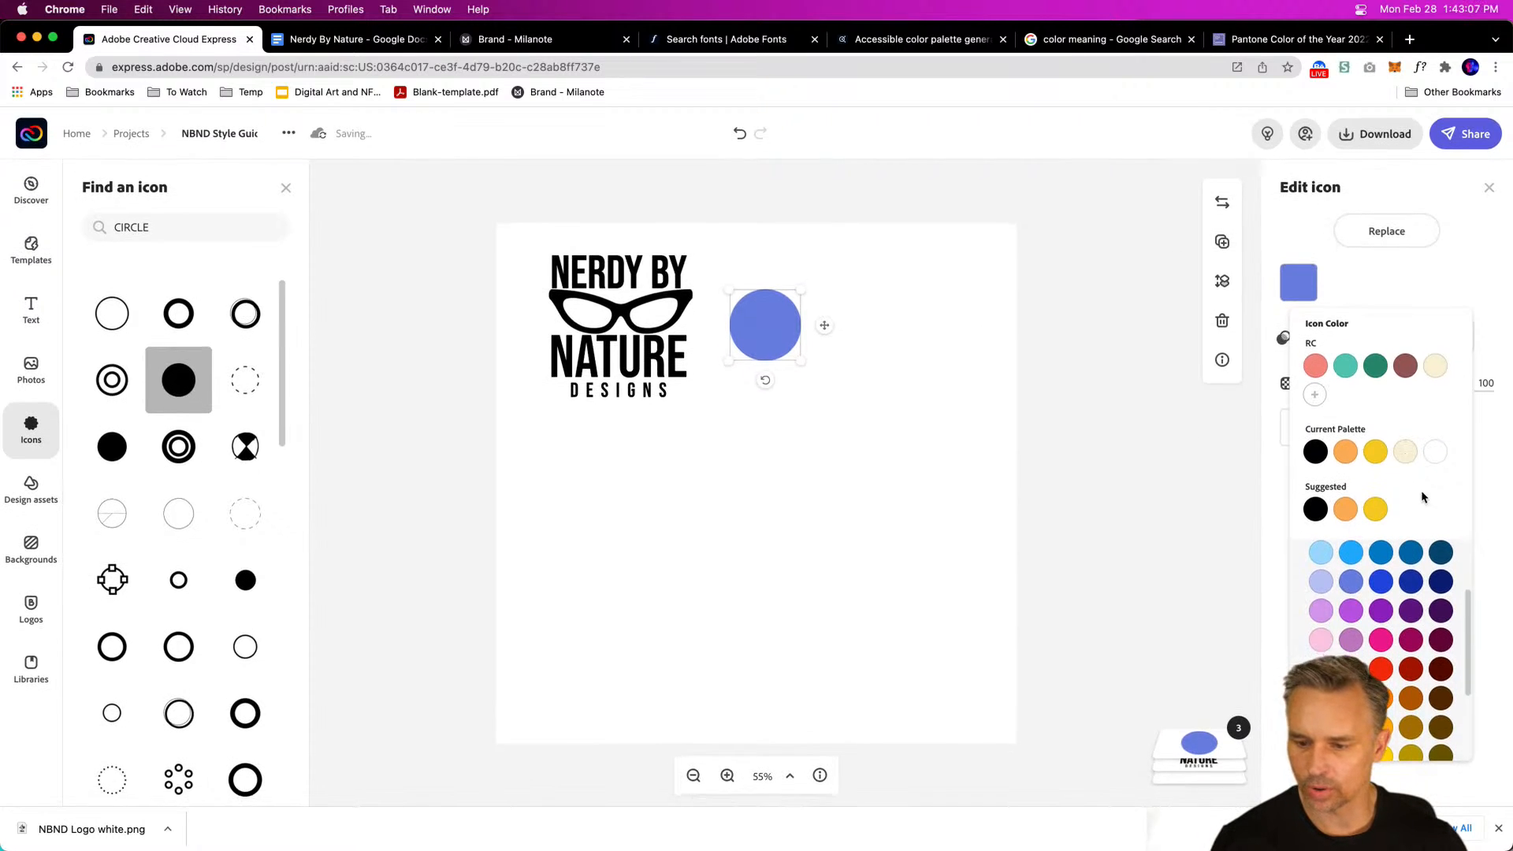
click(1397, 240)
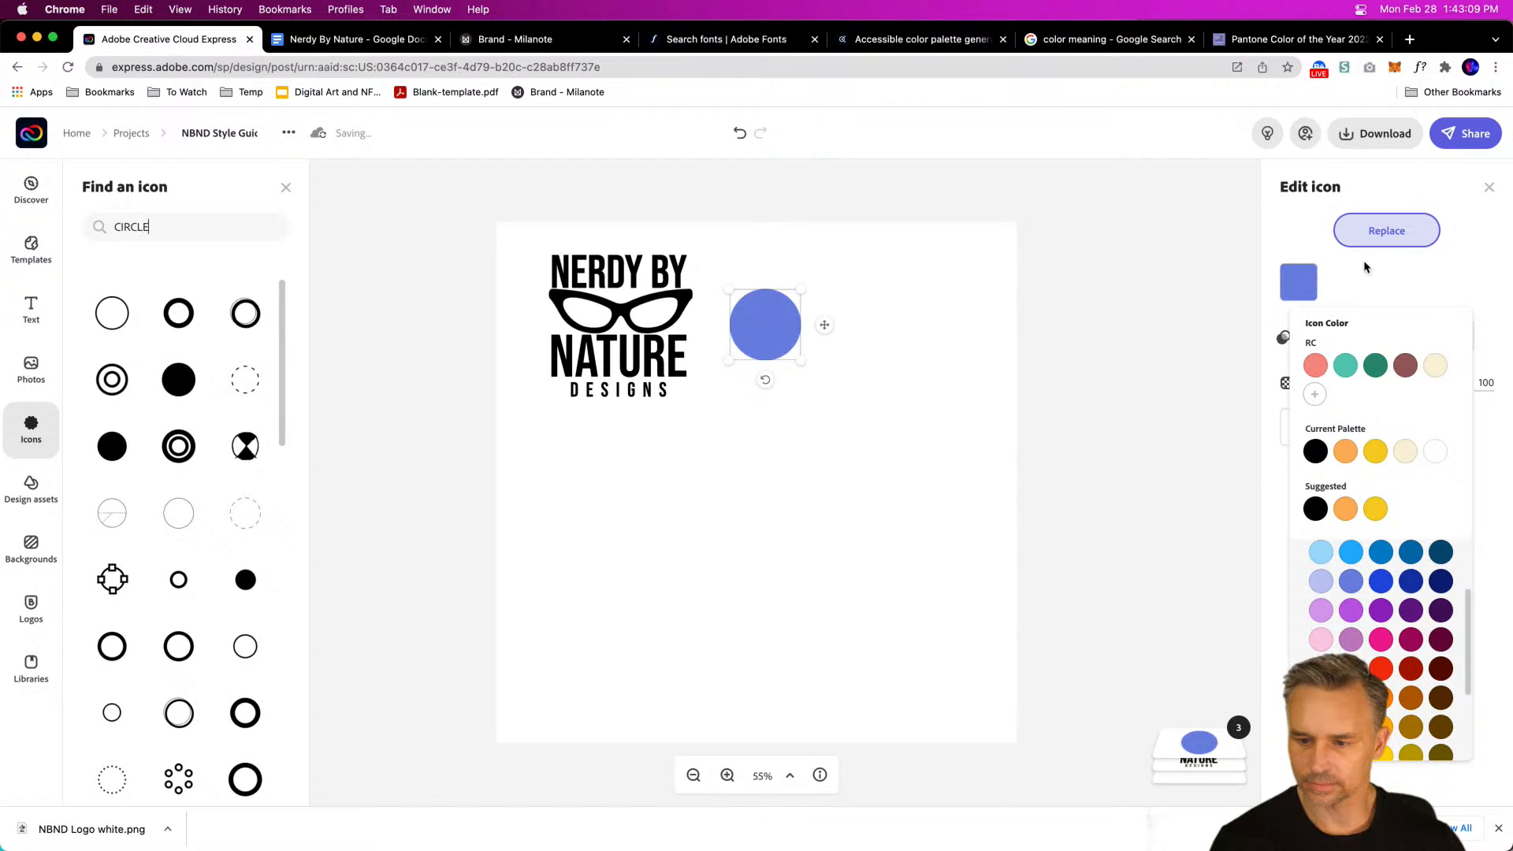
click(1028, 270)
Step: Shift the circle's custom colour hue towards purple to #6966E0
click(1301, 288)
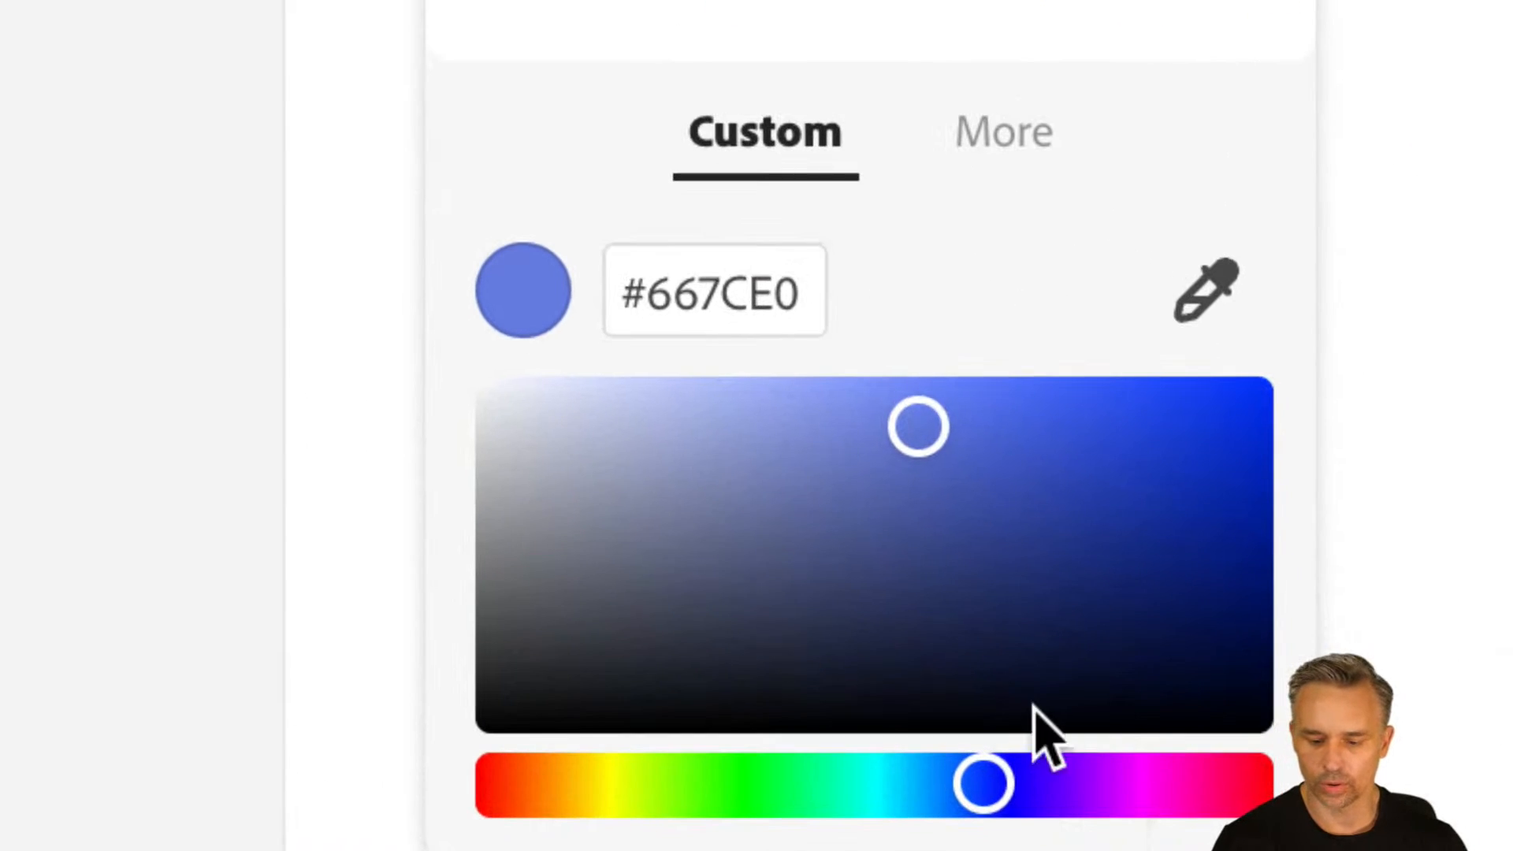
drag(980, 783, 1011, 784)
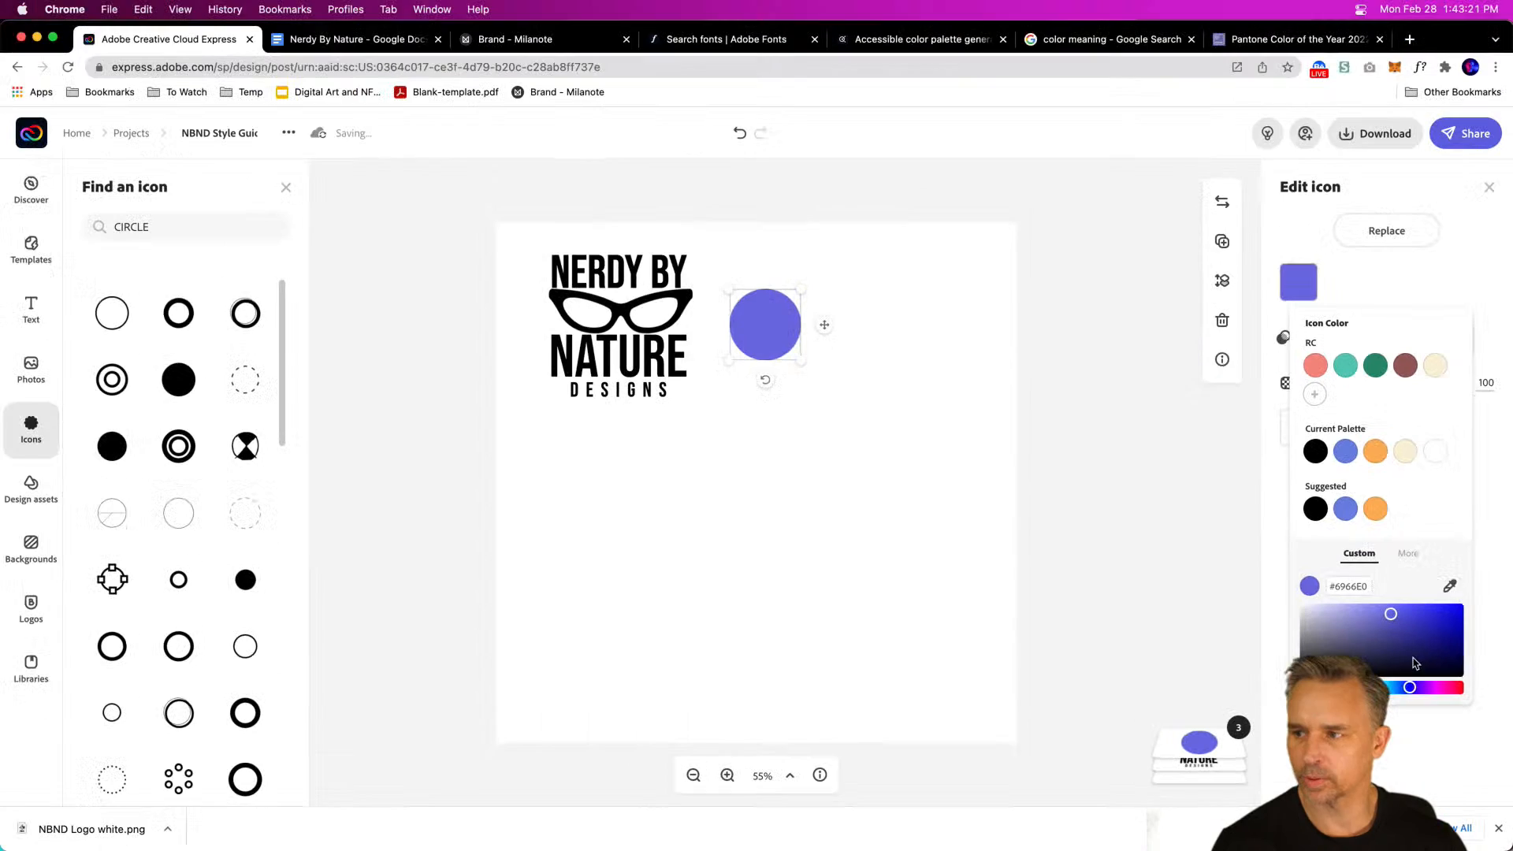
click(751, 300)
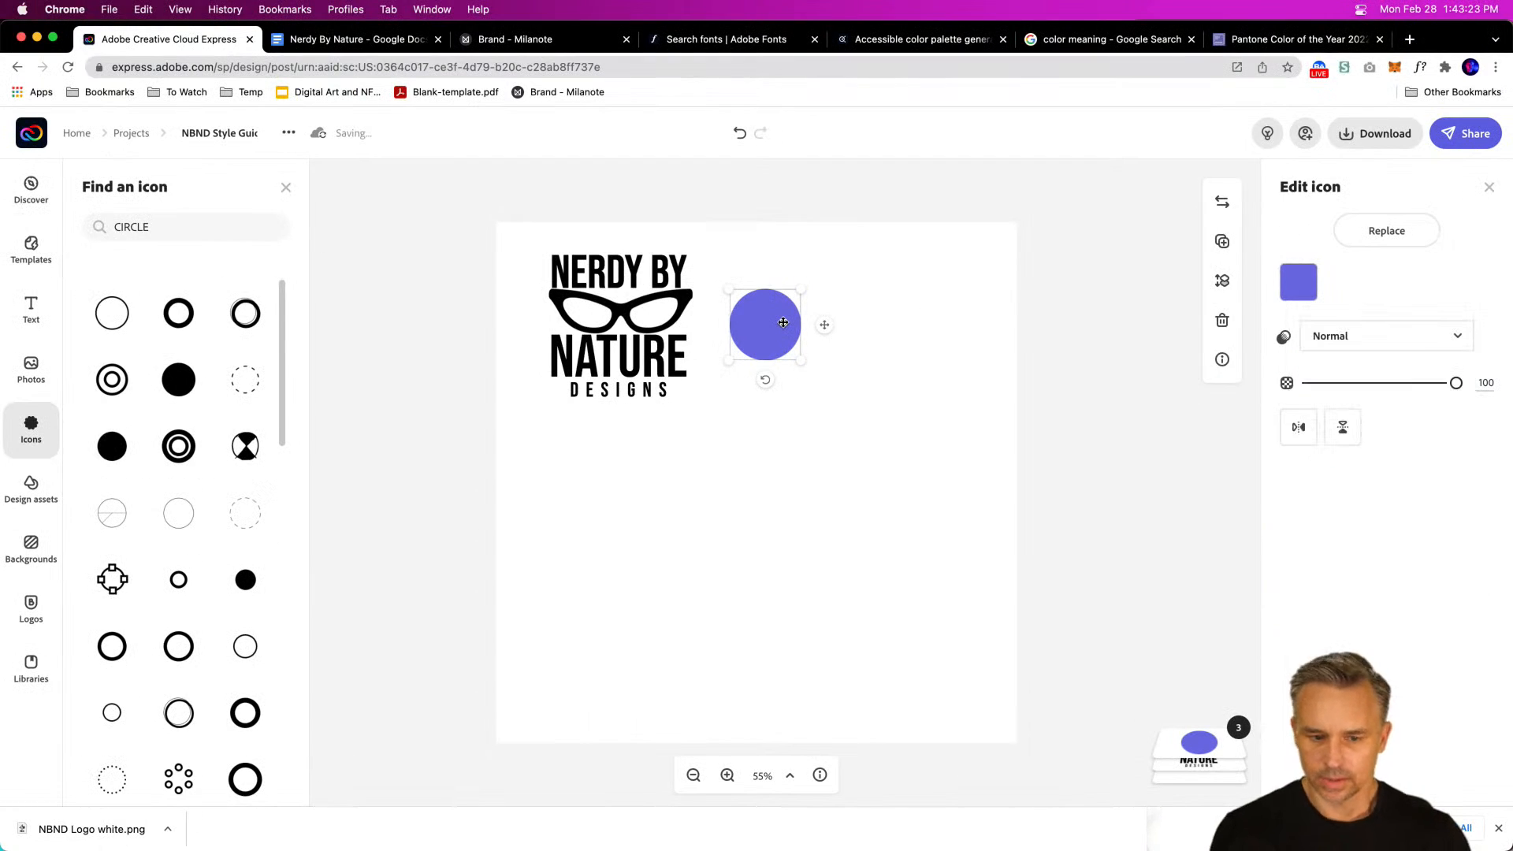
Step: Shrink the purple circle slightly and place a duplicate of it directly to its right
drag(799, 360, 774, 314)
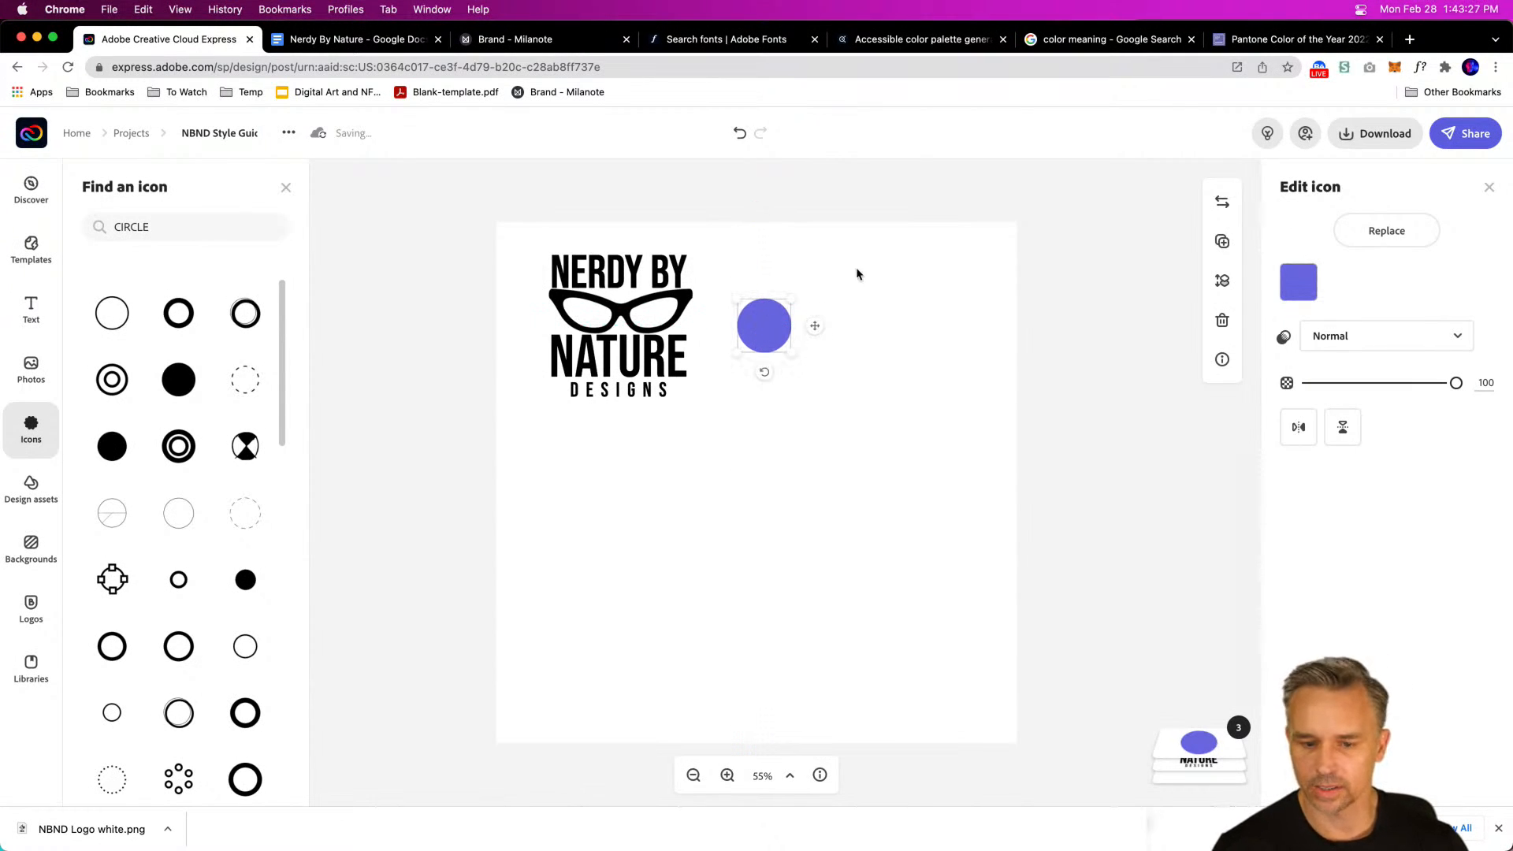
key(super+plus)
key(space)
drag(817, 332, 797, 241)
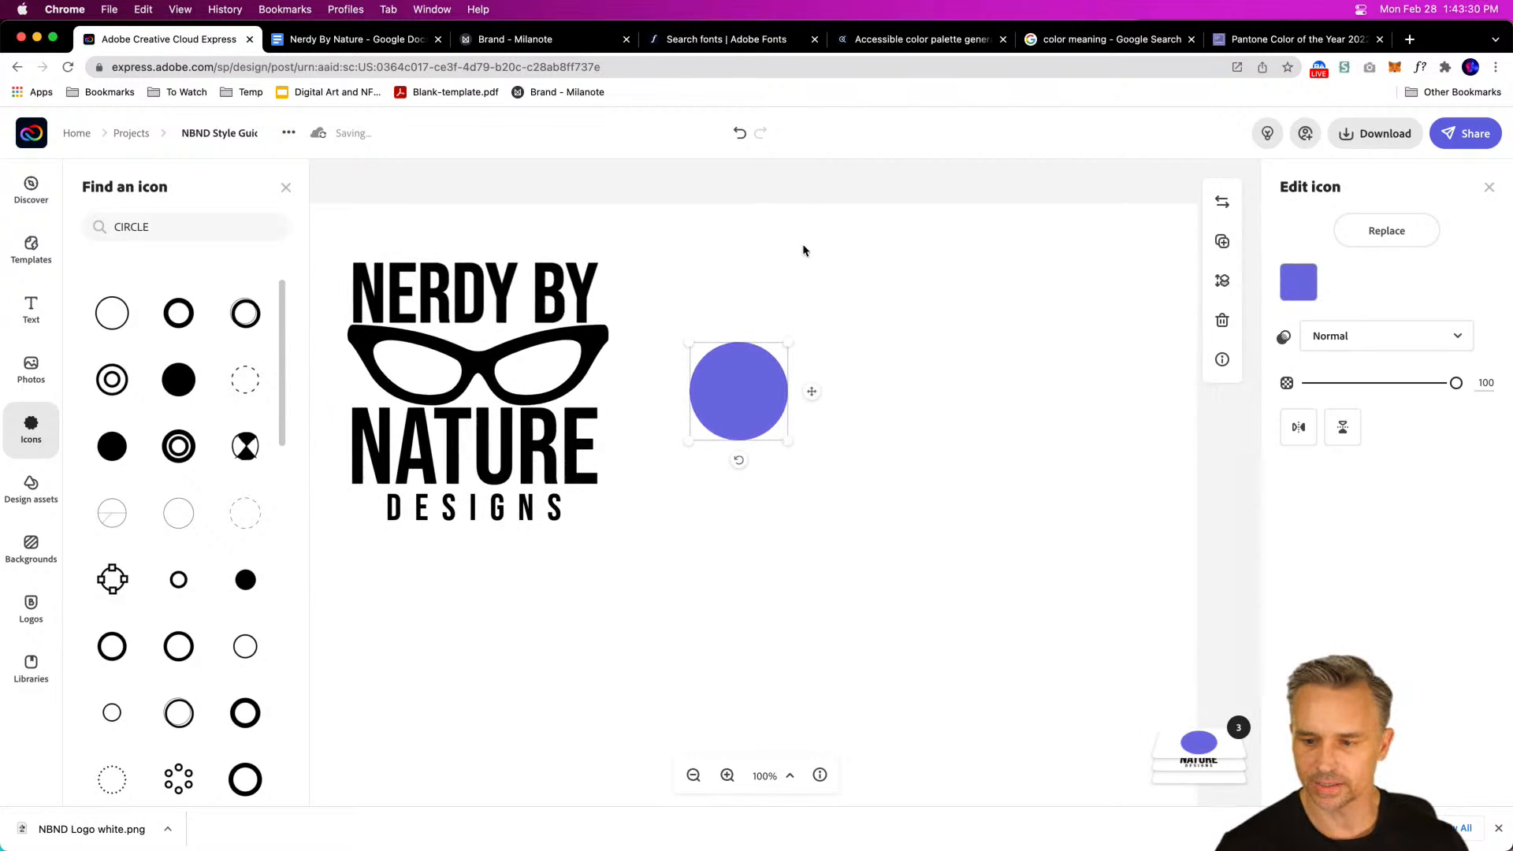
click(1222, 241)
drag(764, 395, 855, 384)
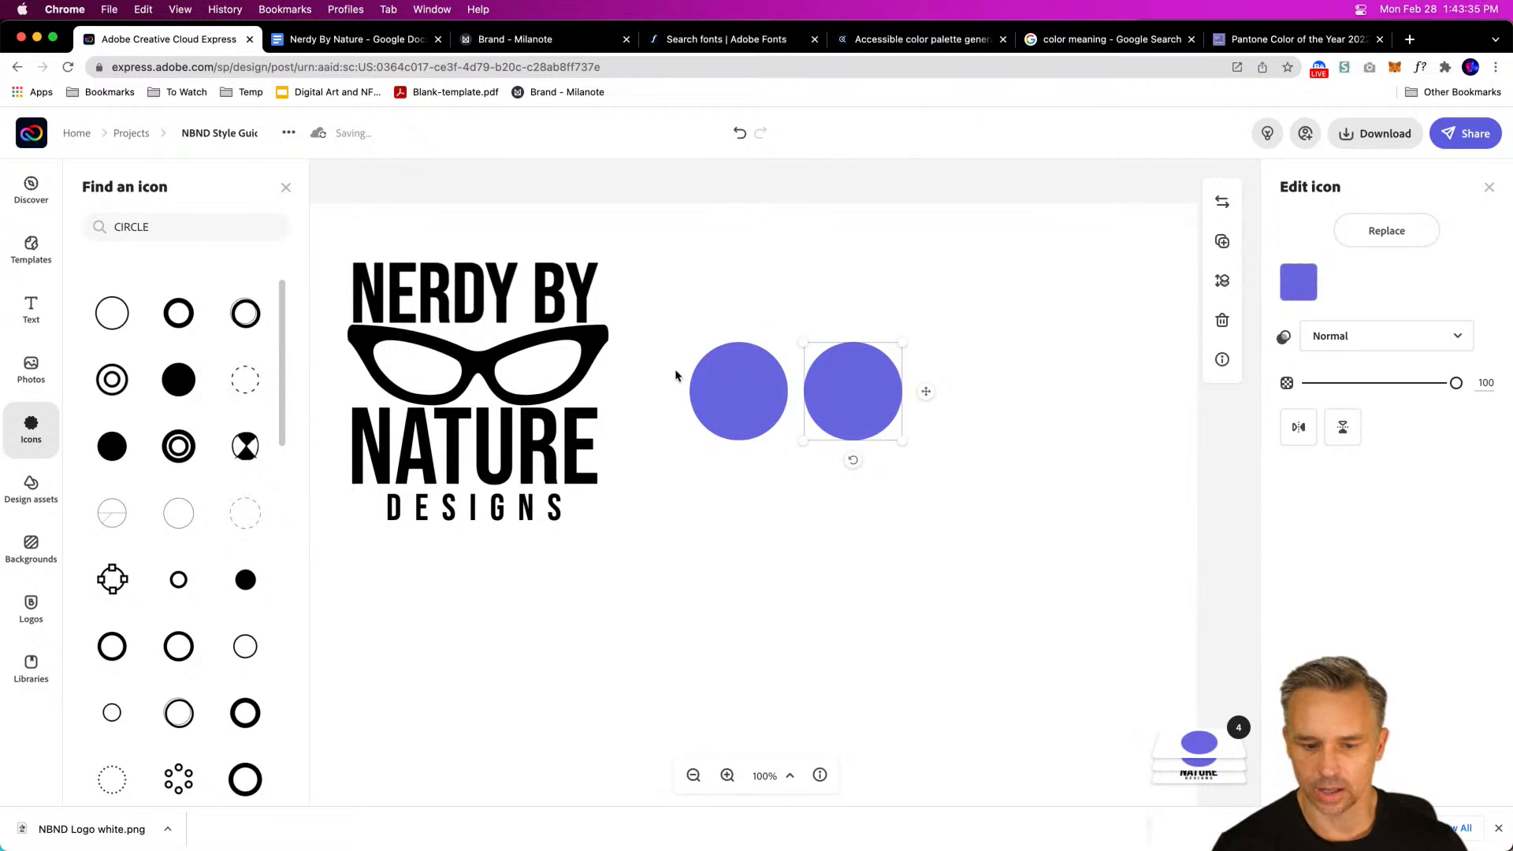
Step: Select the first circle's custom colour code and check the design preferences in the Nerdy By Nature Google Docs brief
click(739, 392)
click(1299, 283)
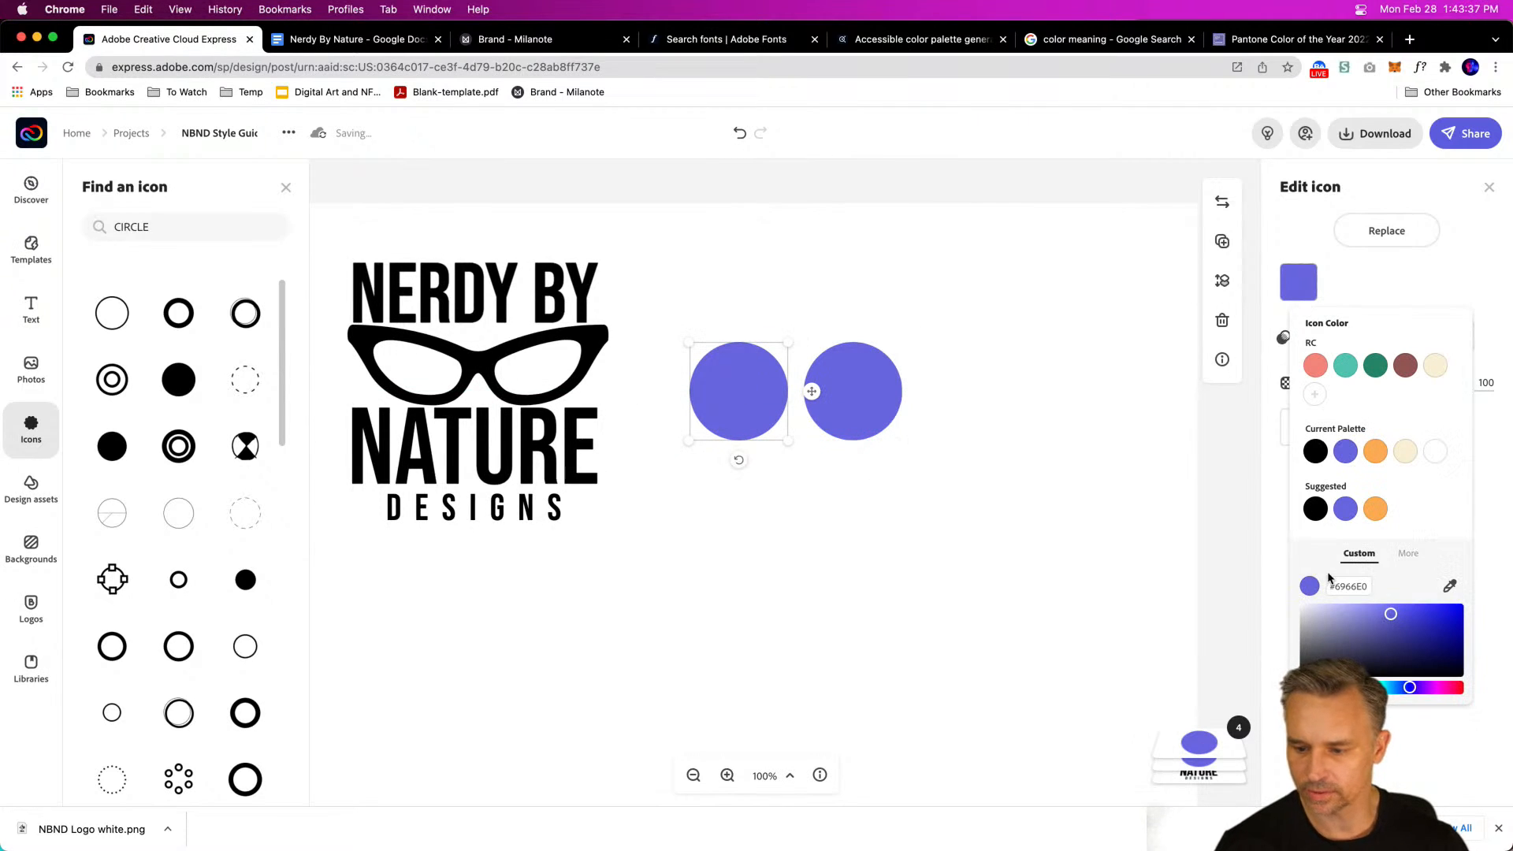
click(329, 43)
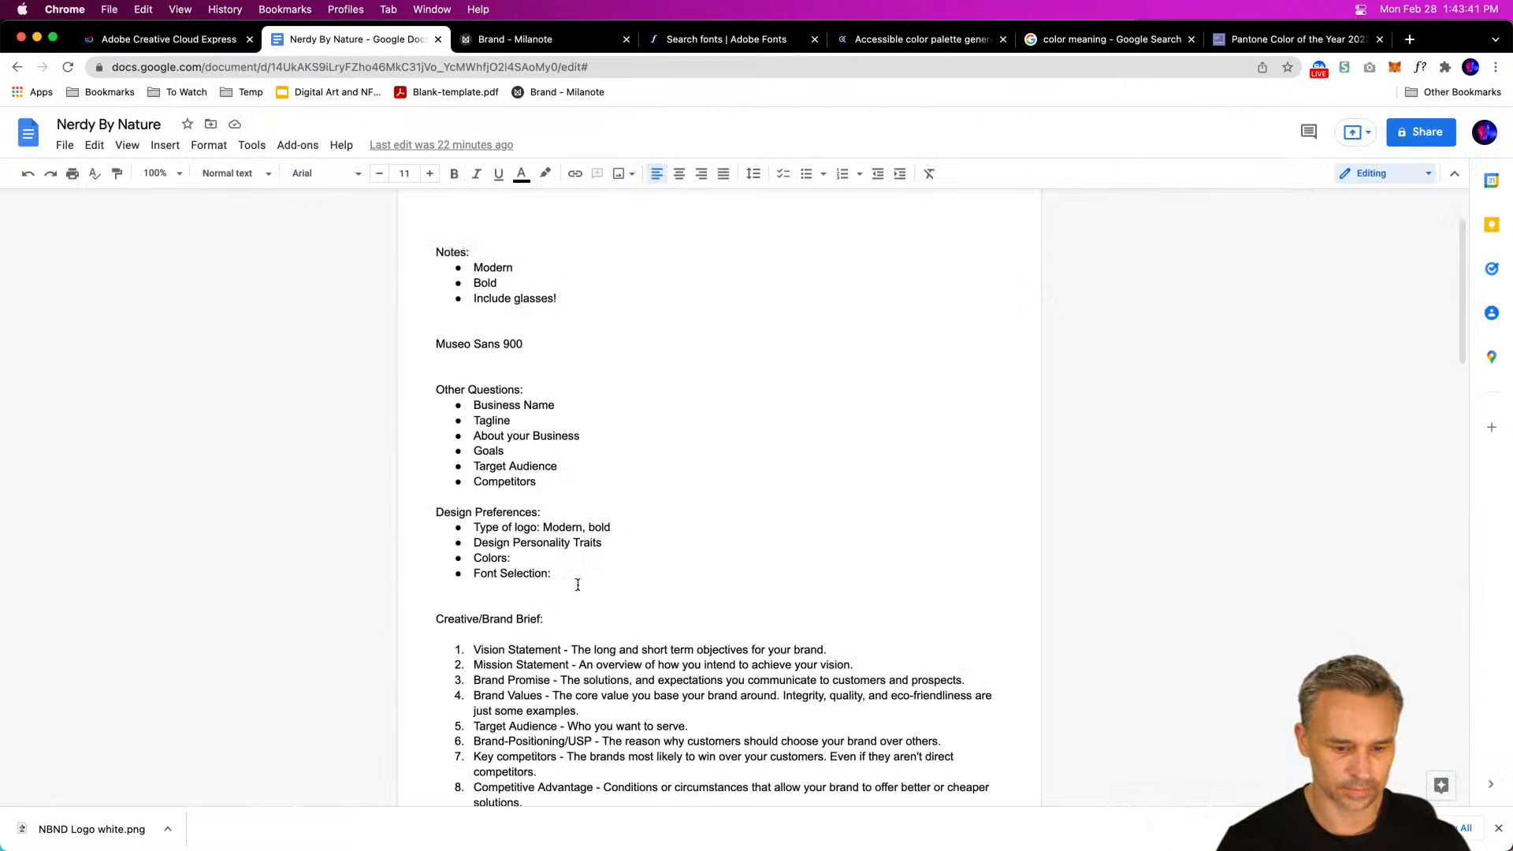
click(166, 43)
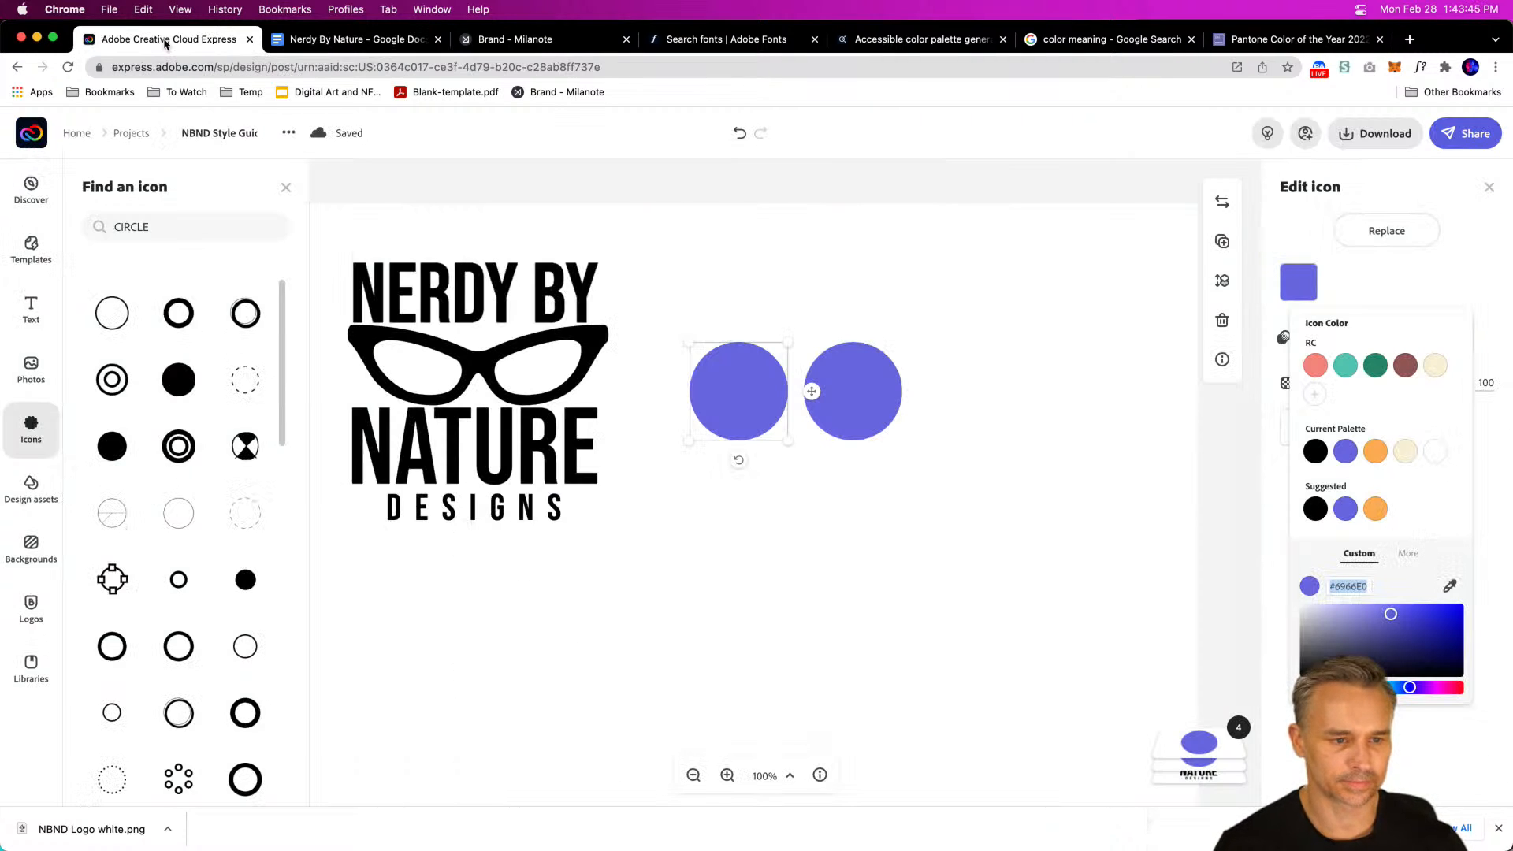
Step: Check the font of the "Nerdy by" text inside the grouped logo
click(483, 285)
double_click(482, 283)
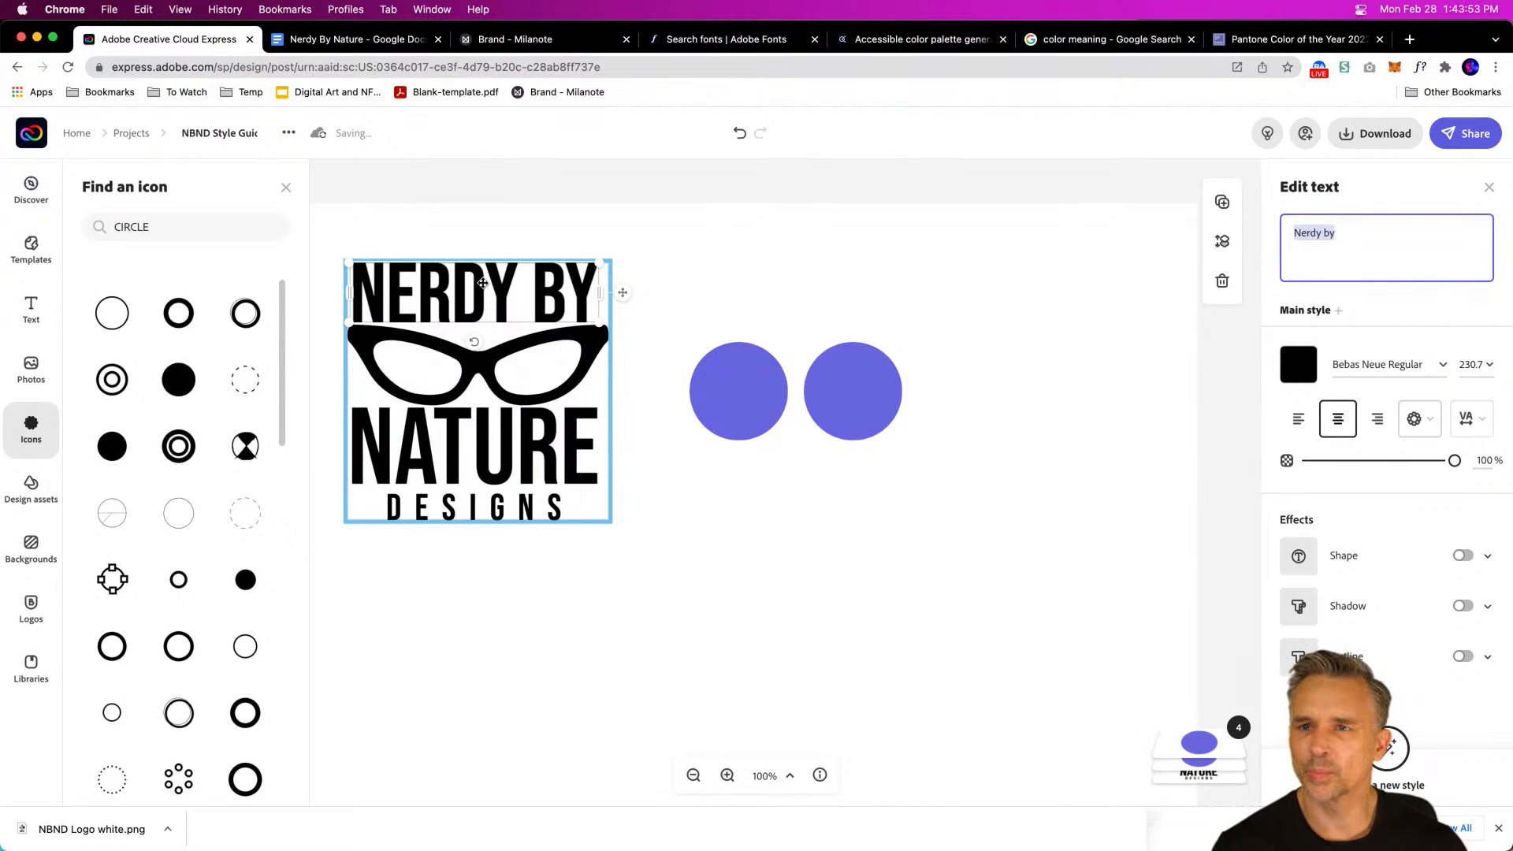
click(755, 591)
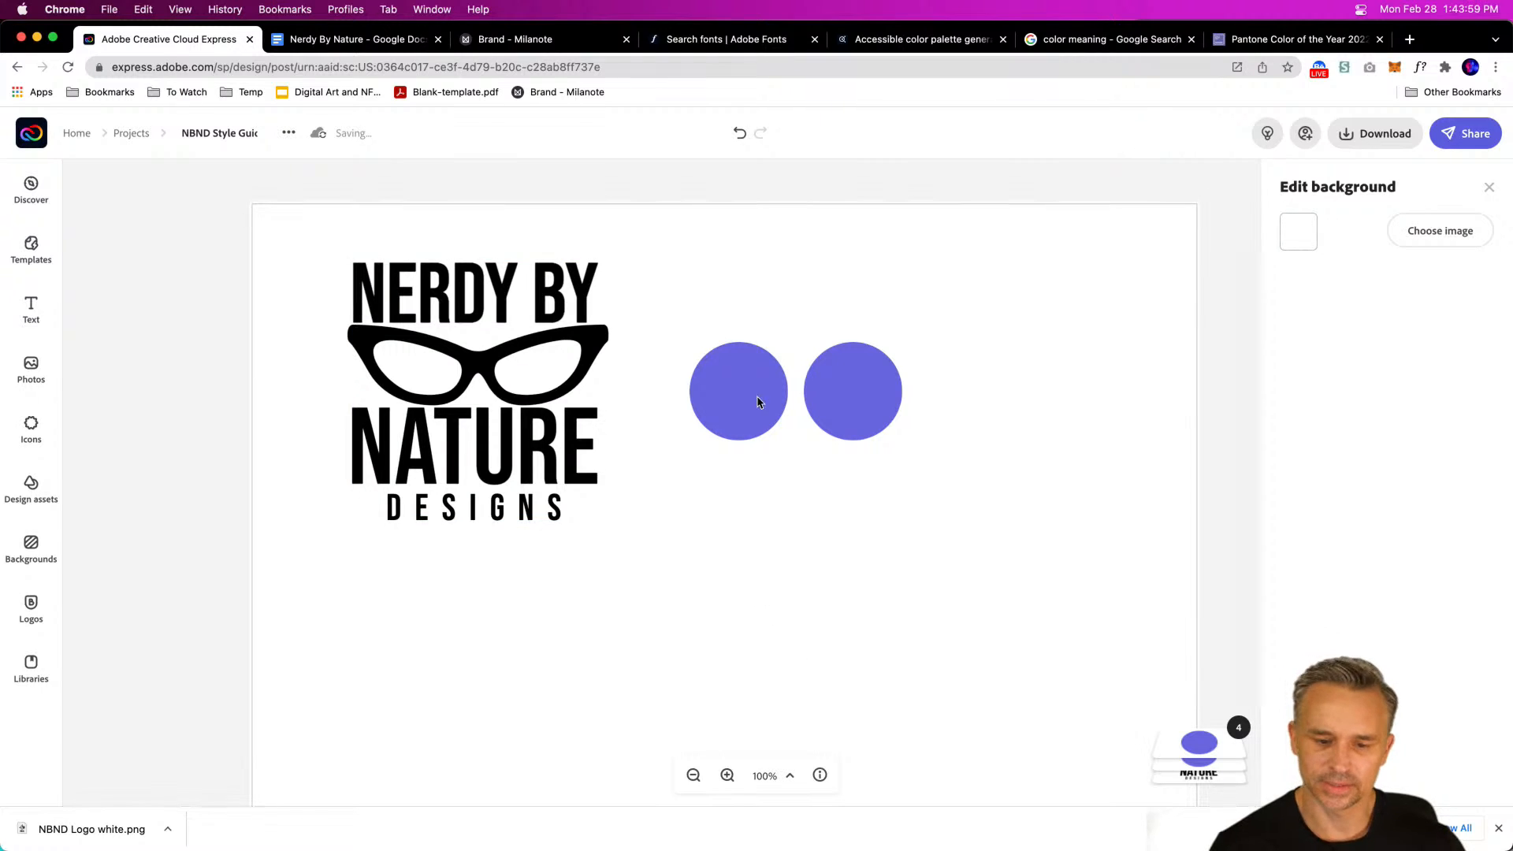
Step: Recolour the second circle from purple to gold #E0BC66 by shifting its custom colour hue
click(845, 384)
click(1298, 282)
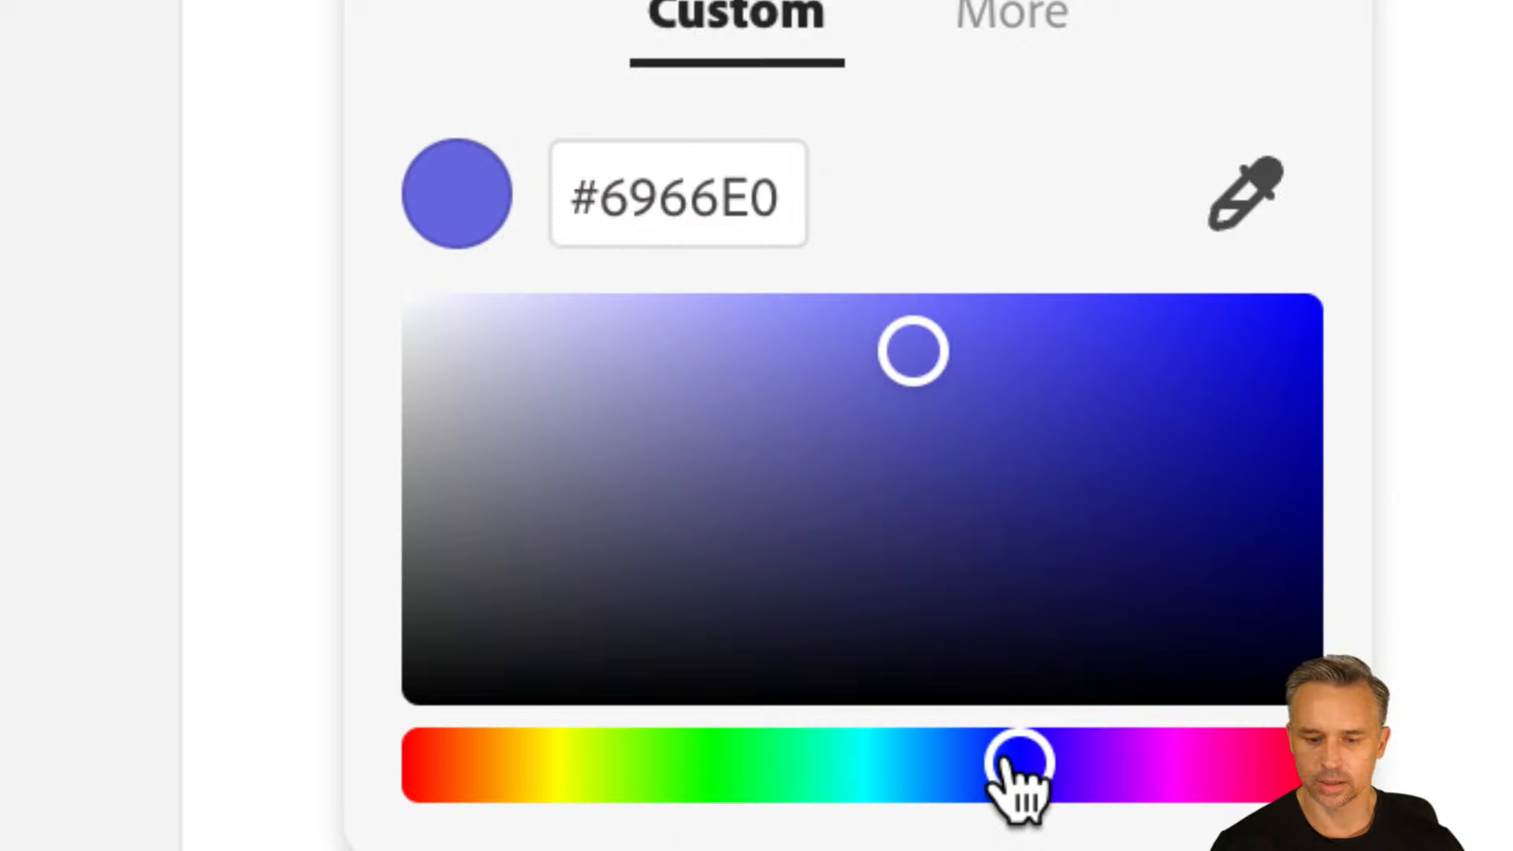
drag(1018, 766, 536, 761)
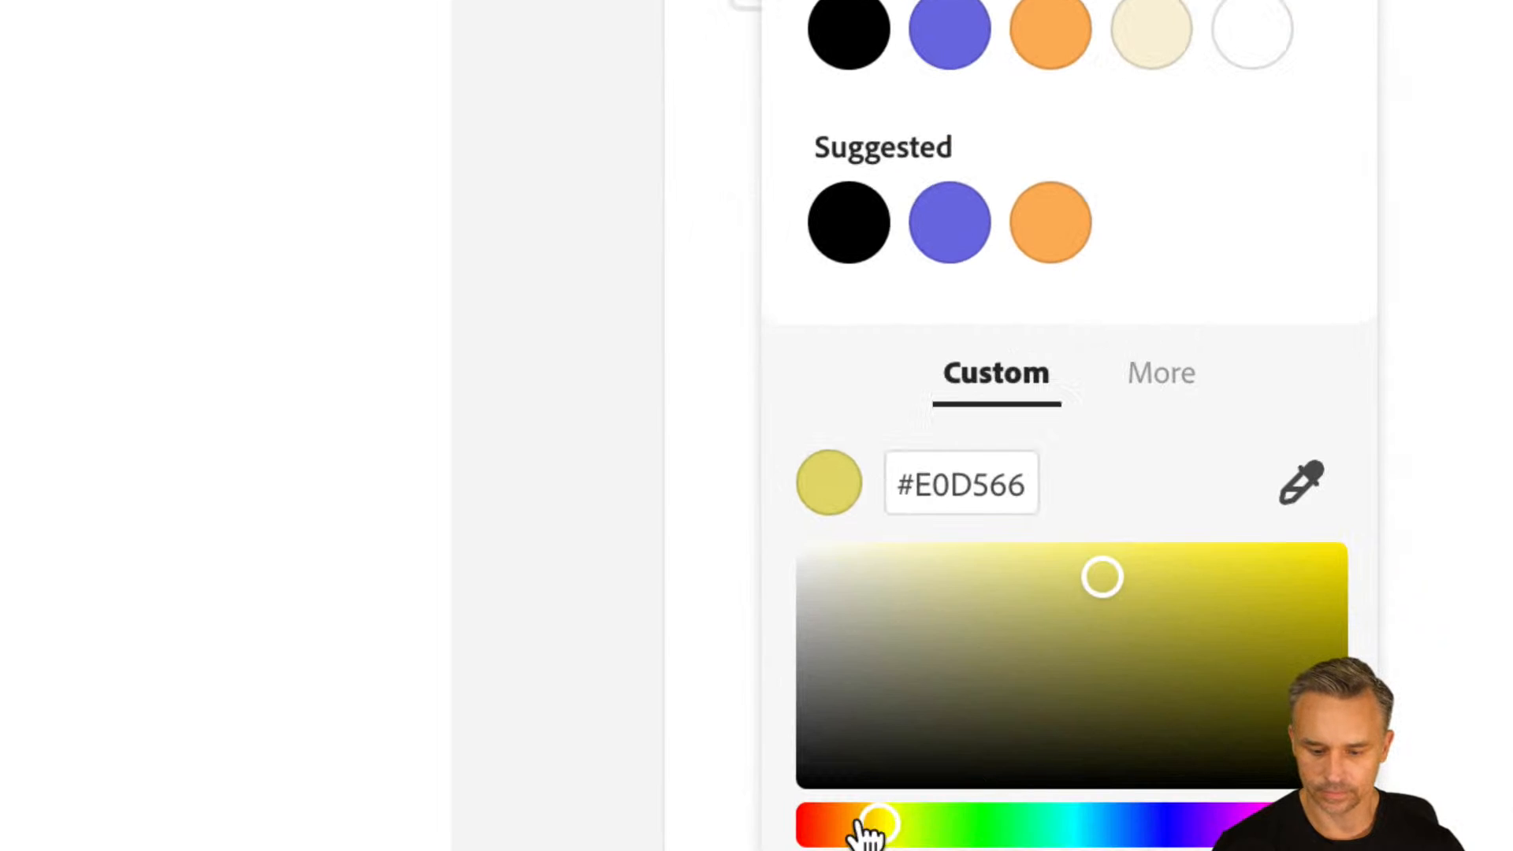
click(1319, 689)
drag(867, 828, 859, 830)
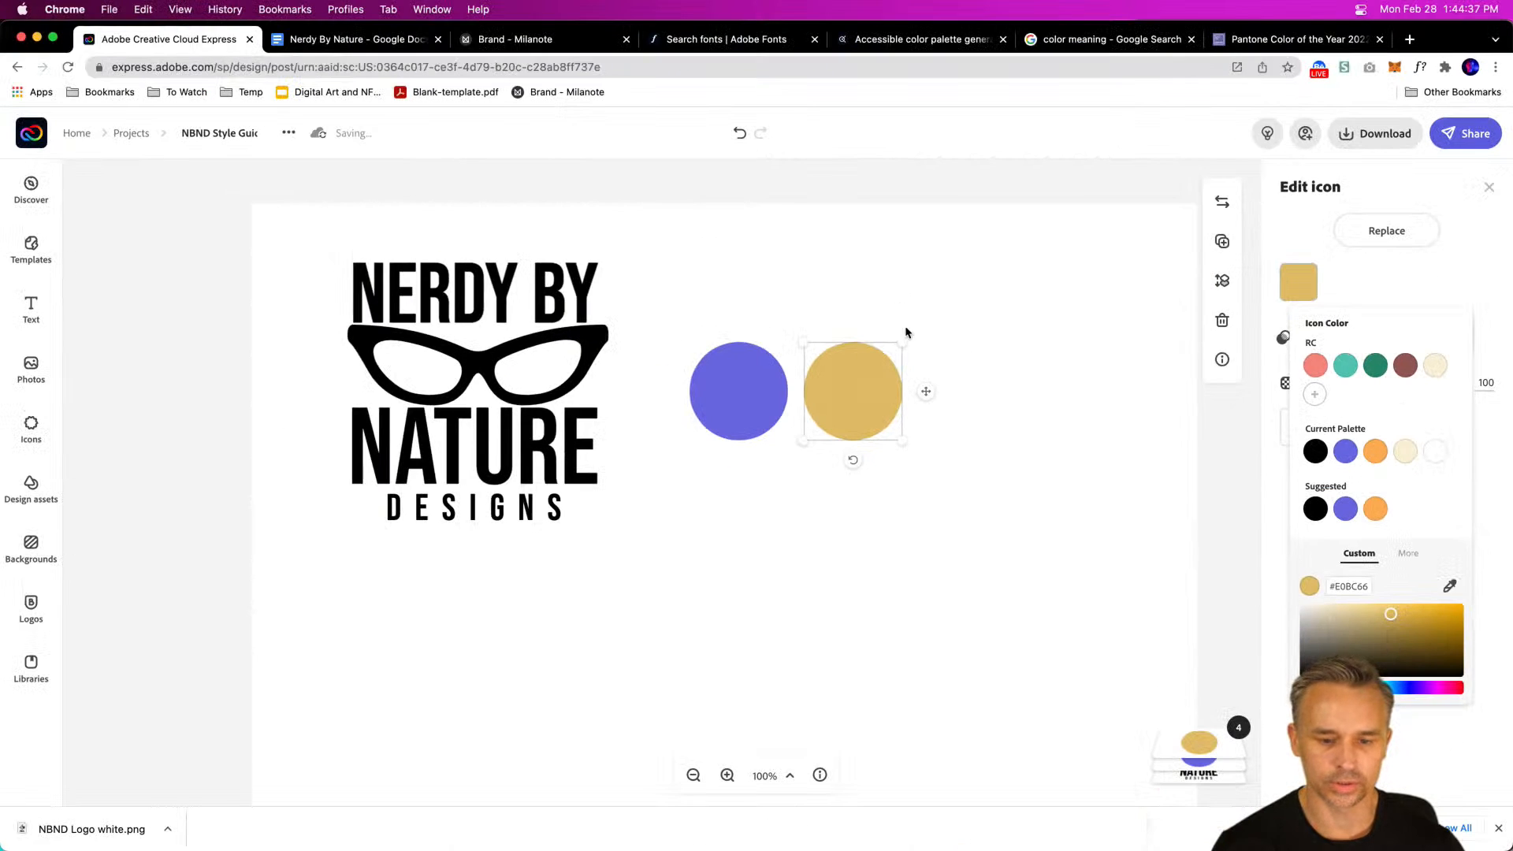
click(848, 395)
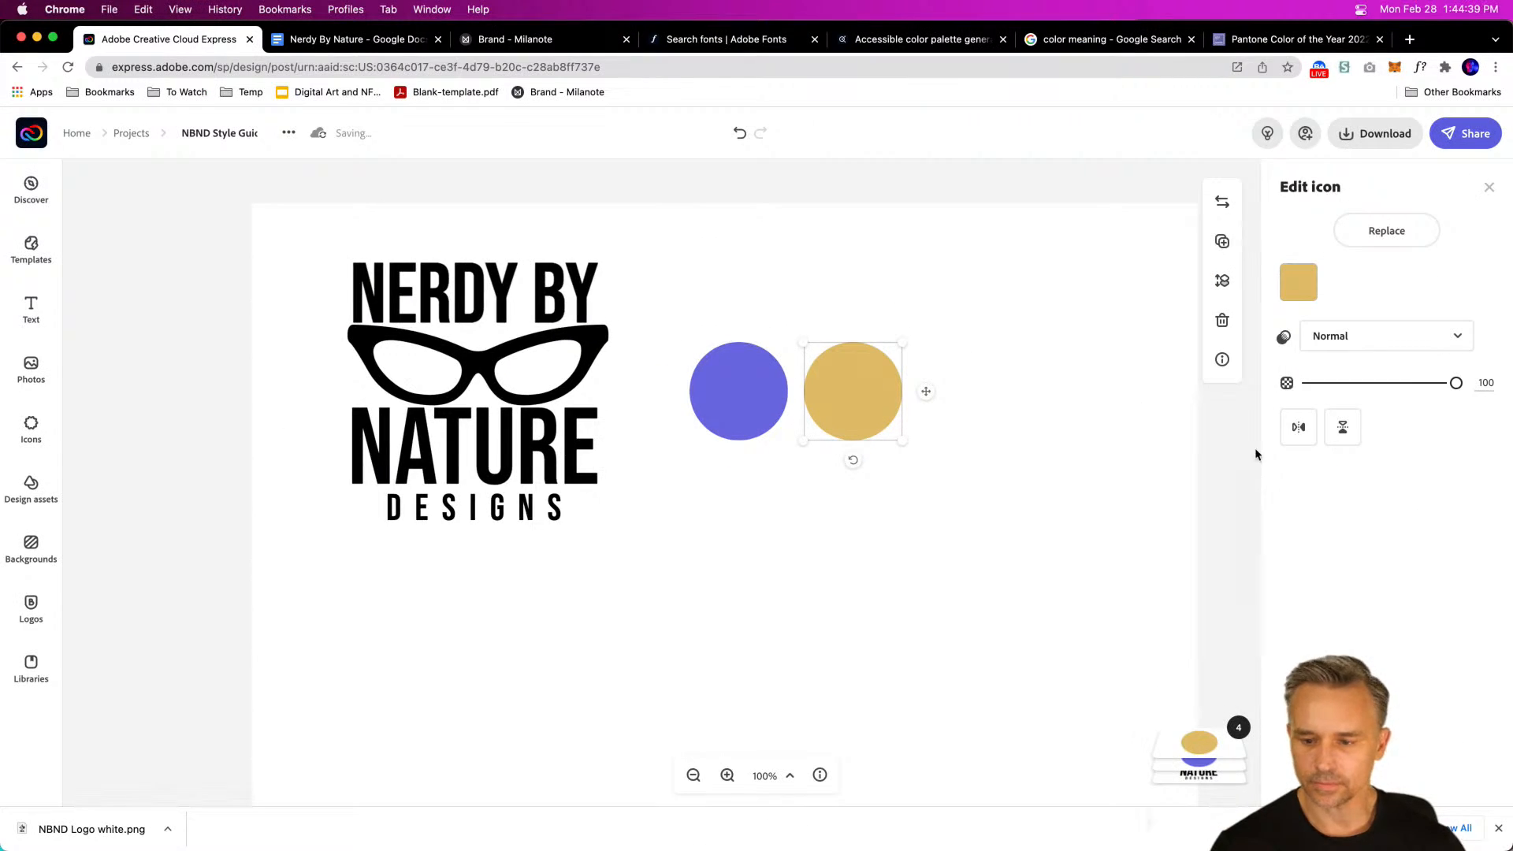
Step: Duplicate the gold circle, recolour the copy pink #E066B2 and place it evenly spaced to the right of the gold one
click(1222, 241)
drag(914, 390, 965, 381)
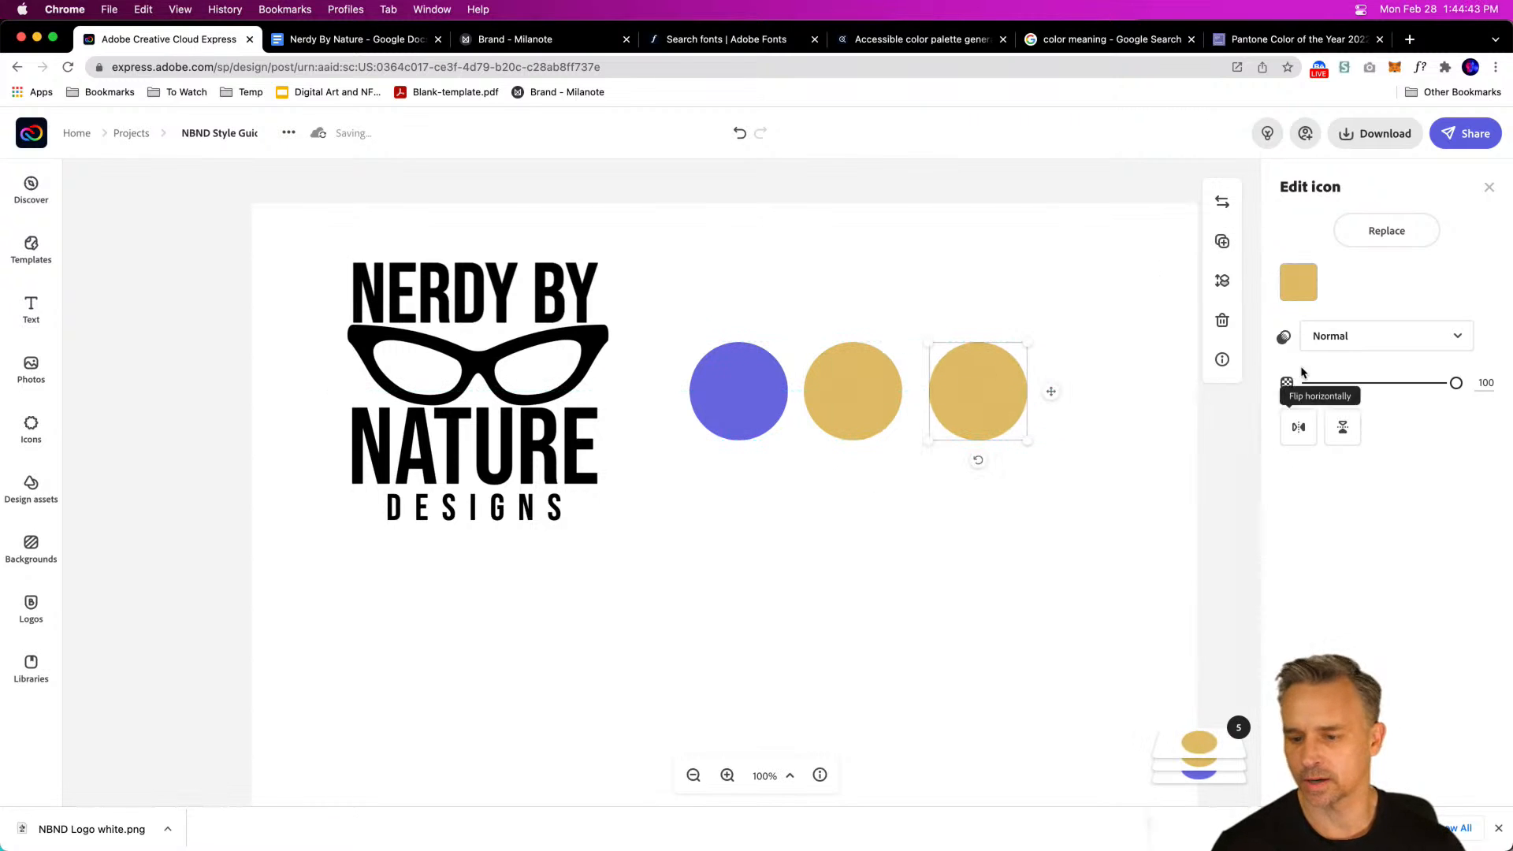
click(1298, 282)
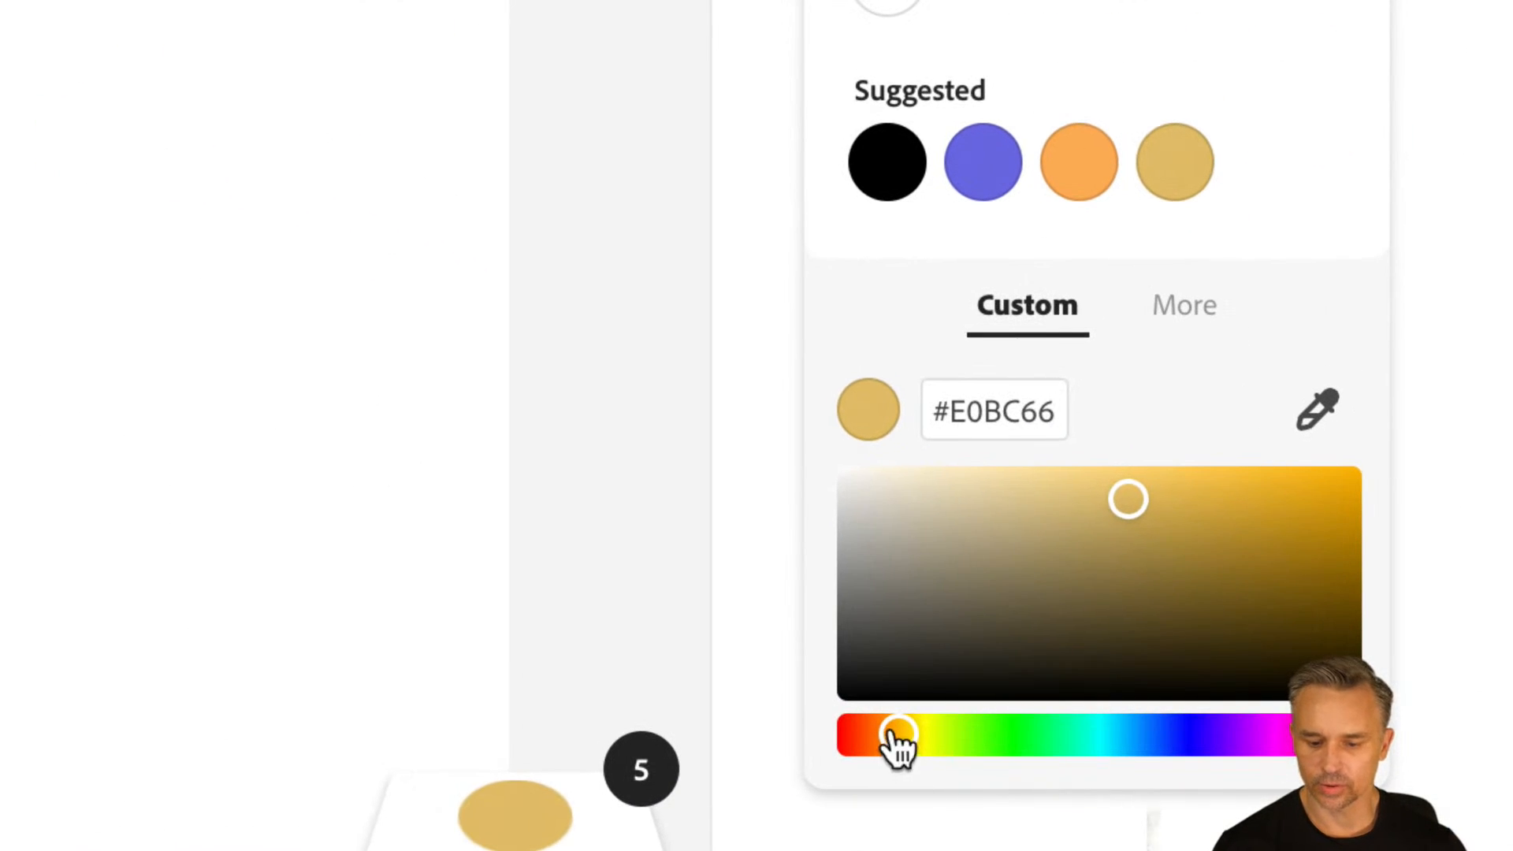
drag(899, 737, 1308, 736)
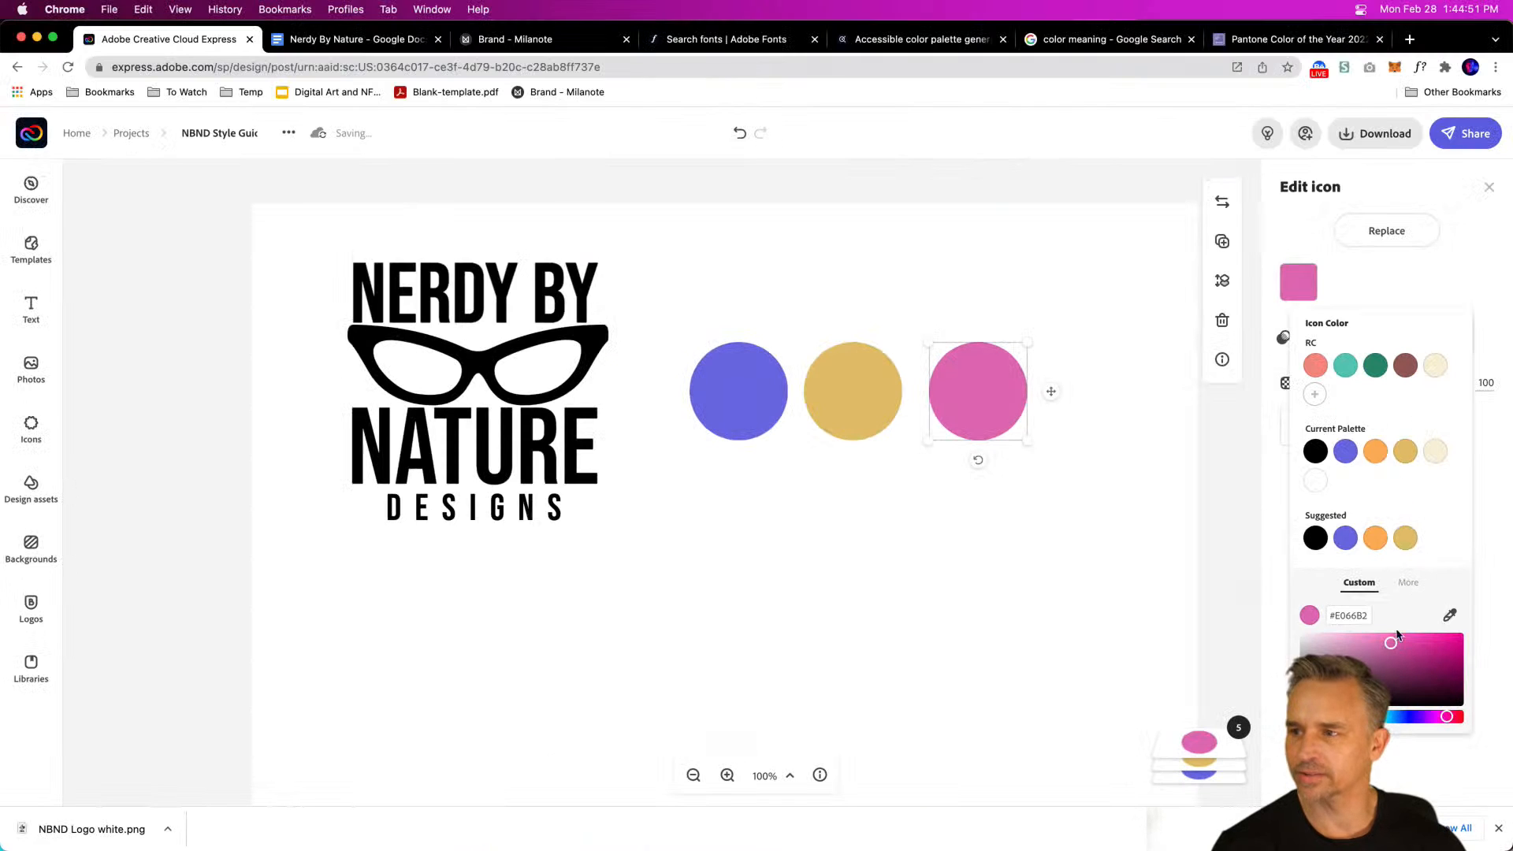
click(924, 364)
drag(984, 385, 972, 389)
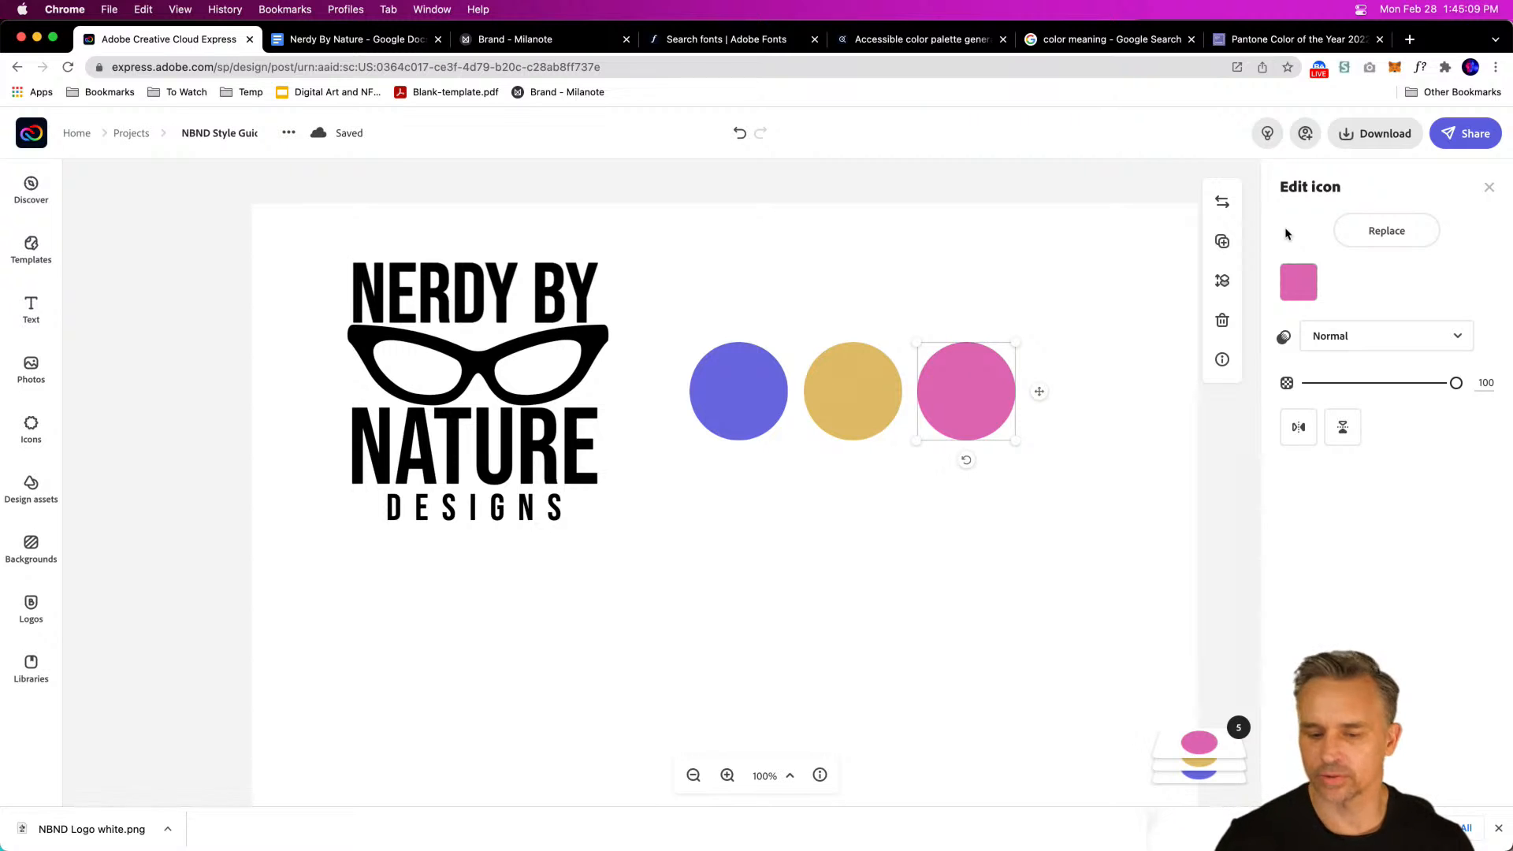
Step: Brighten the middle circle's custom colour to yellow #FBCC5D
click(831, 376)
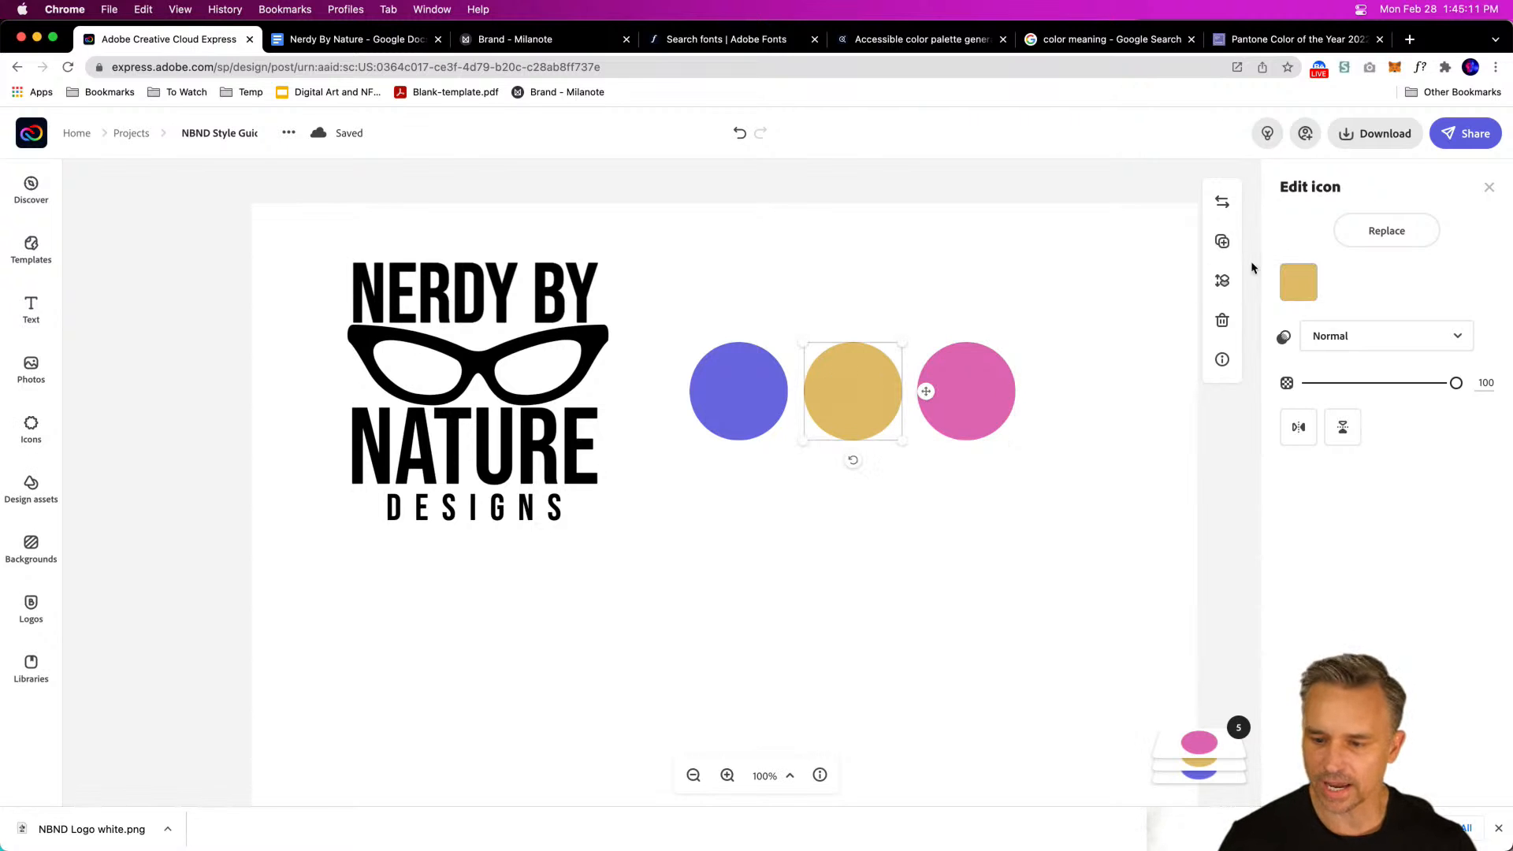
click(1300, 282)
click(1398, 636)
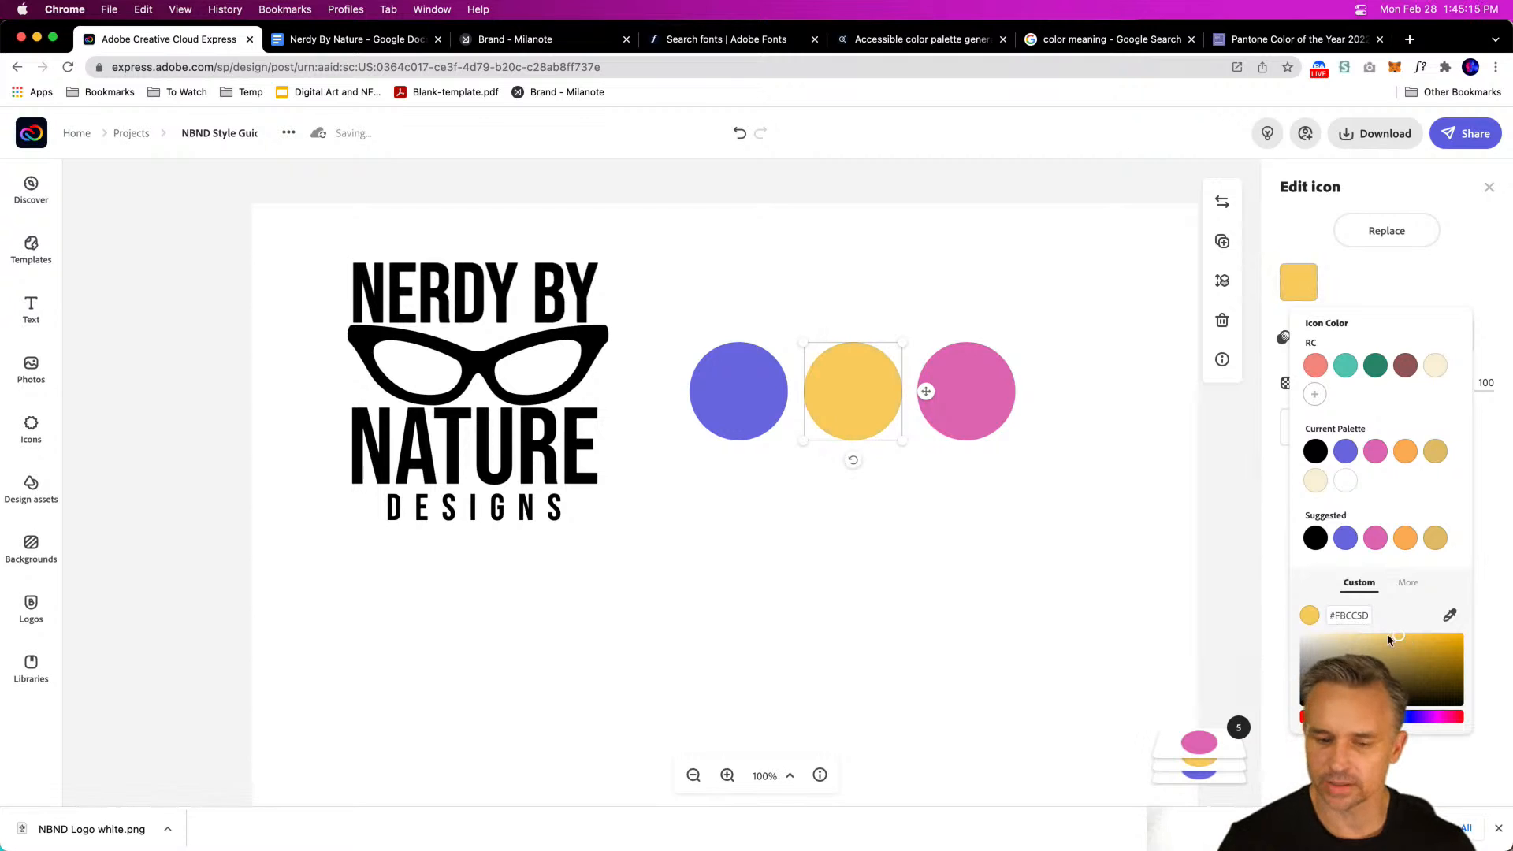
click(743, 534)
click(809, 418)
click(797, 547)
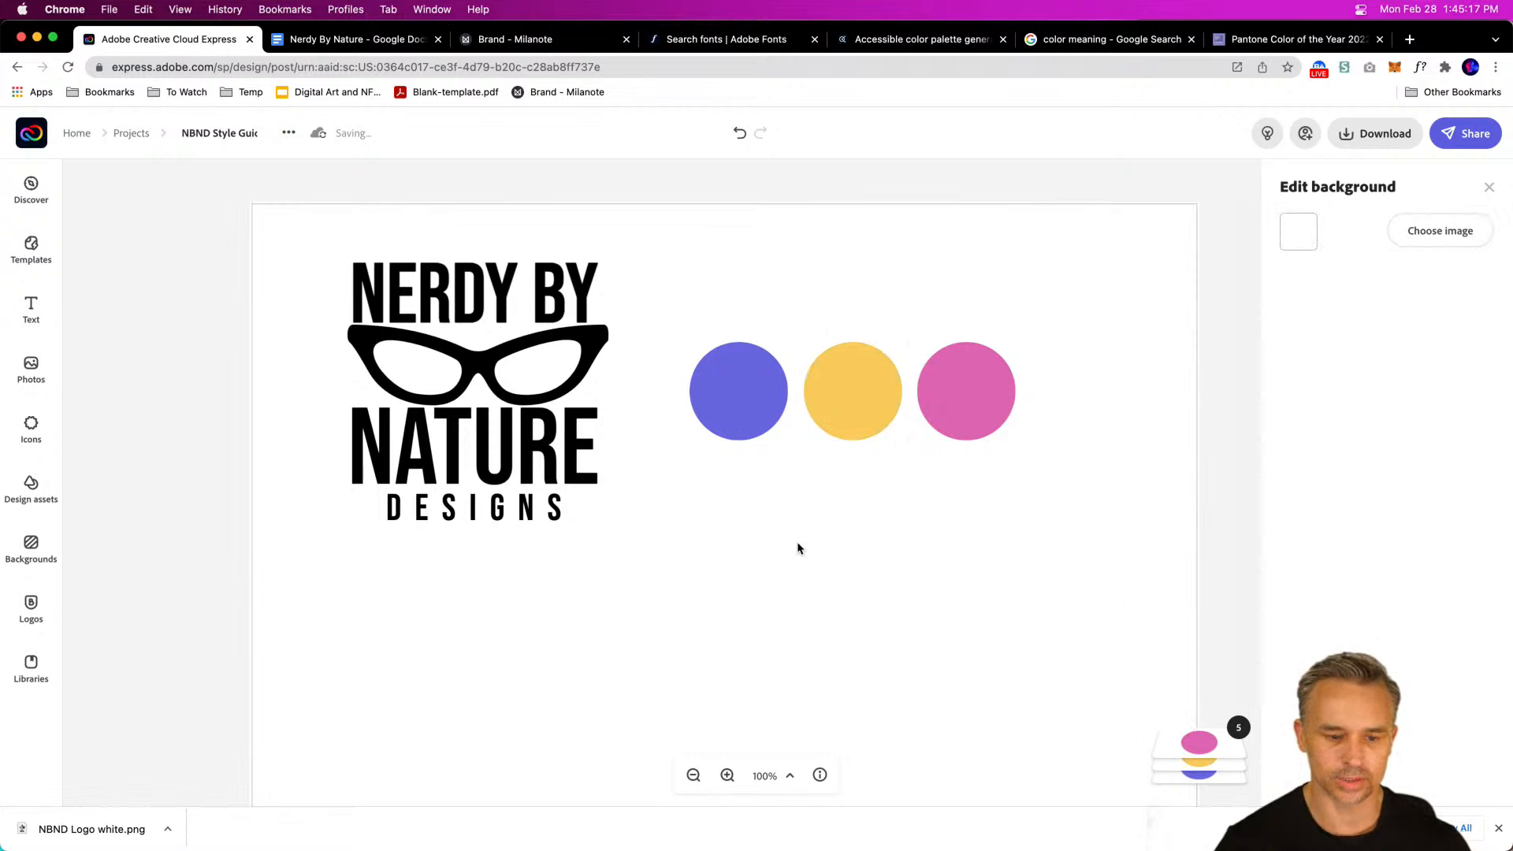
Step: Add a text element reading "Header" below the logo and colour circles
scroll(751, 609, down, 2)
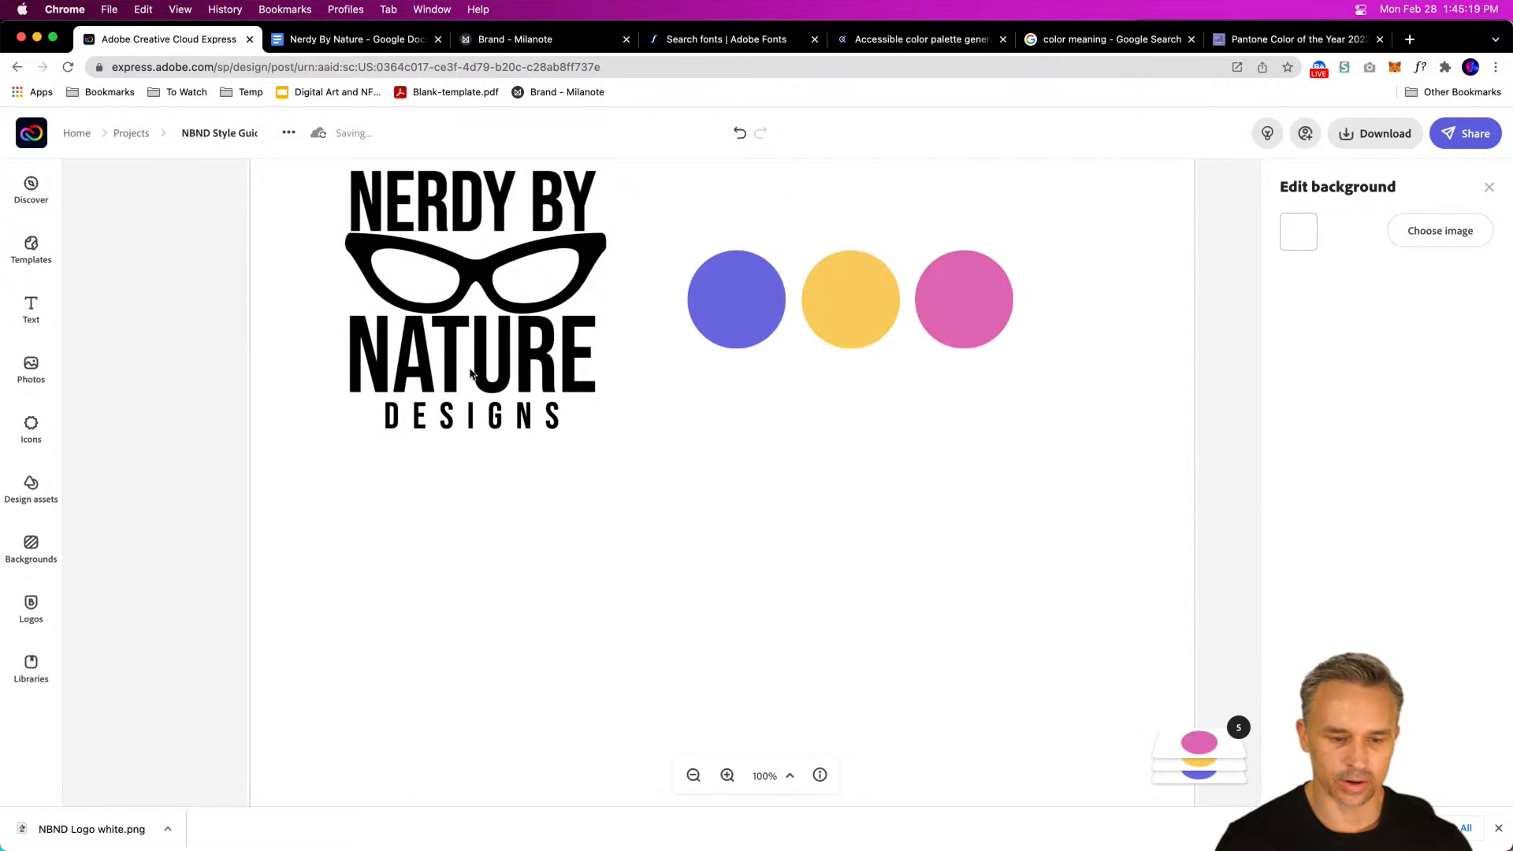
click(31, 309)
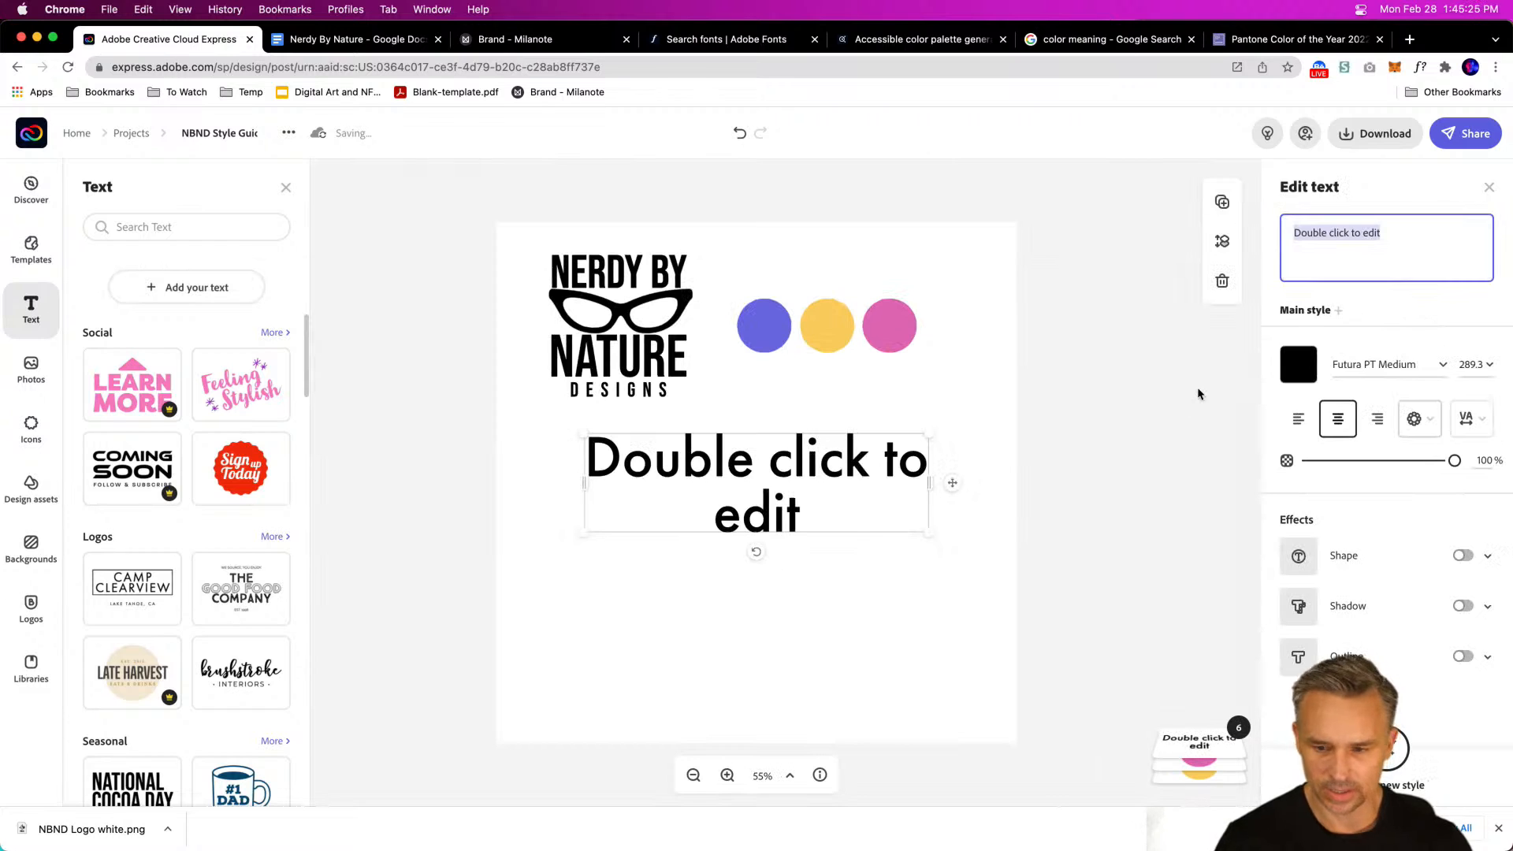
click(1301, 229)
drag(1381, 233, 1285, 216)
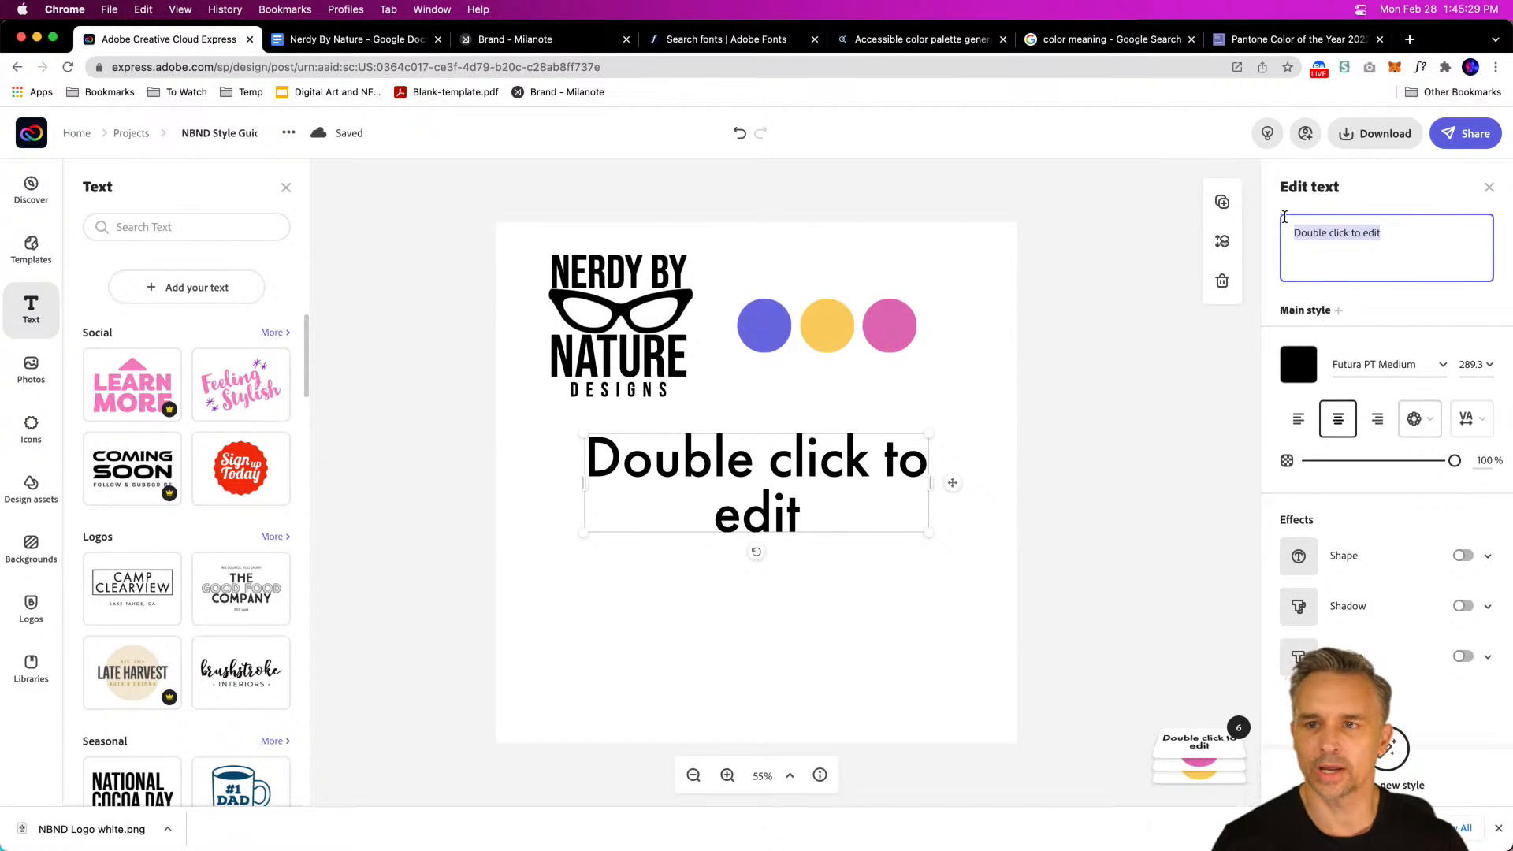
text(Header)
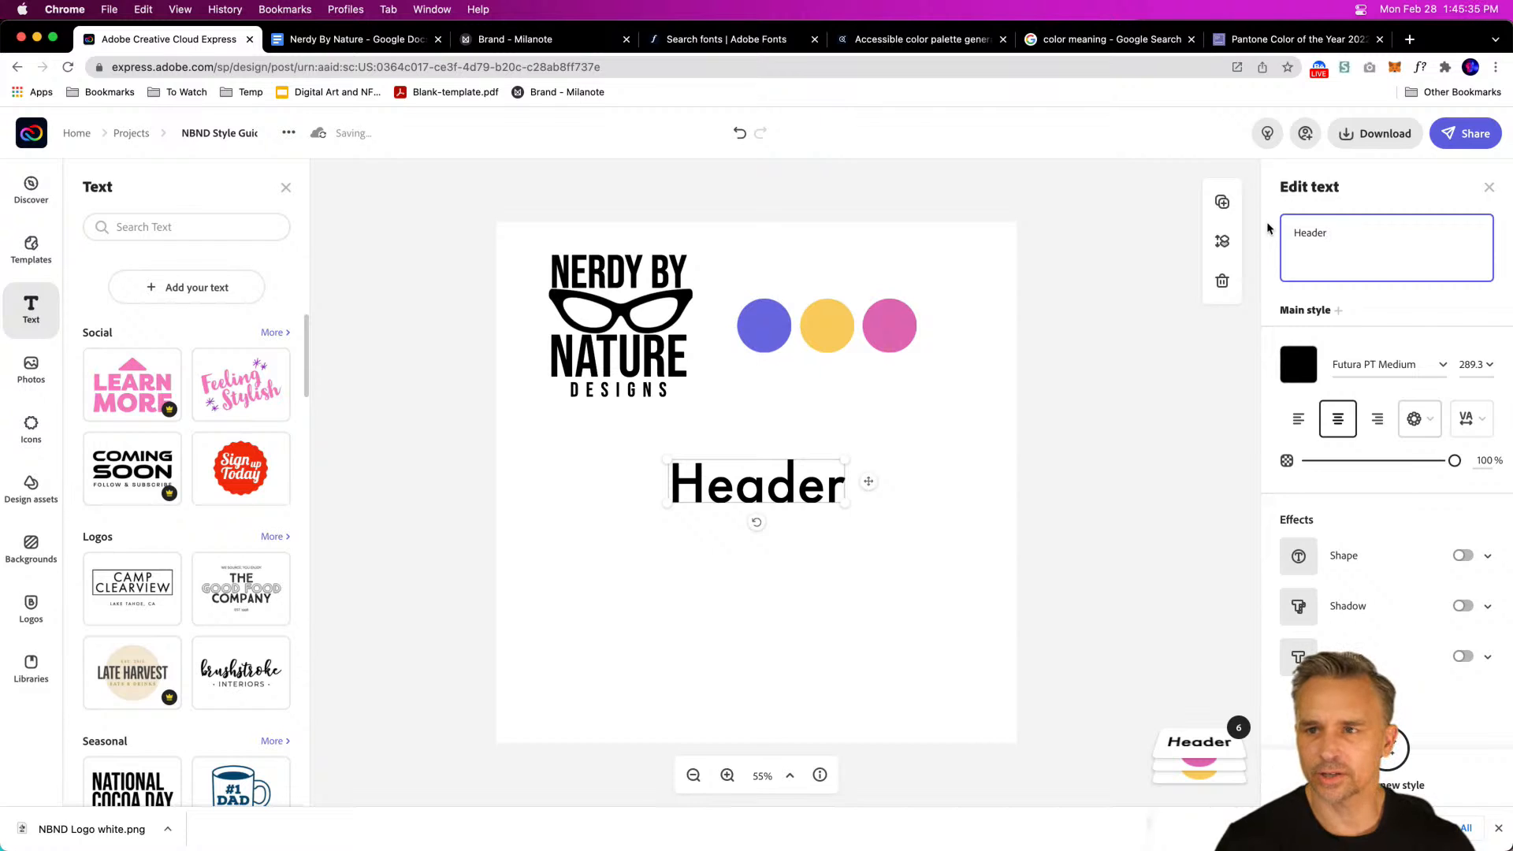
Step: Set the Header text's font to Museo Slab 500 and move it slightly to the left
click(1418, 363)
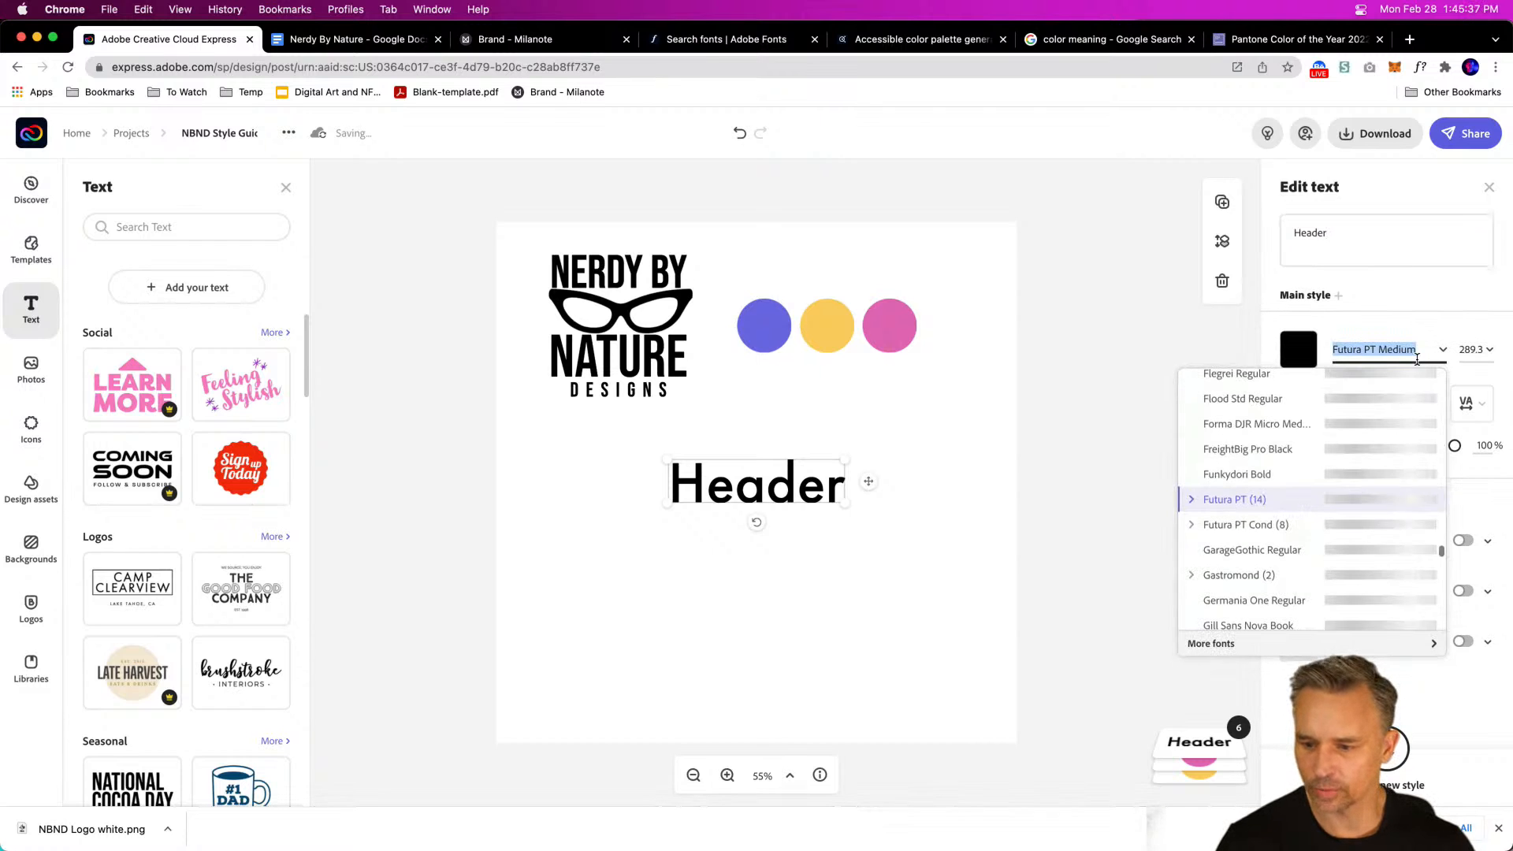
text(muse)
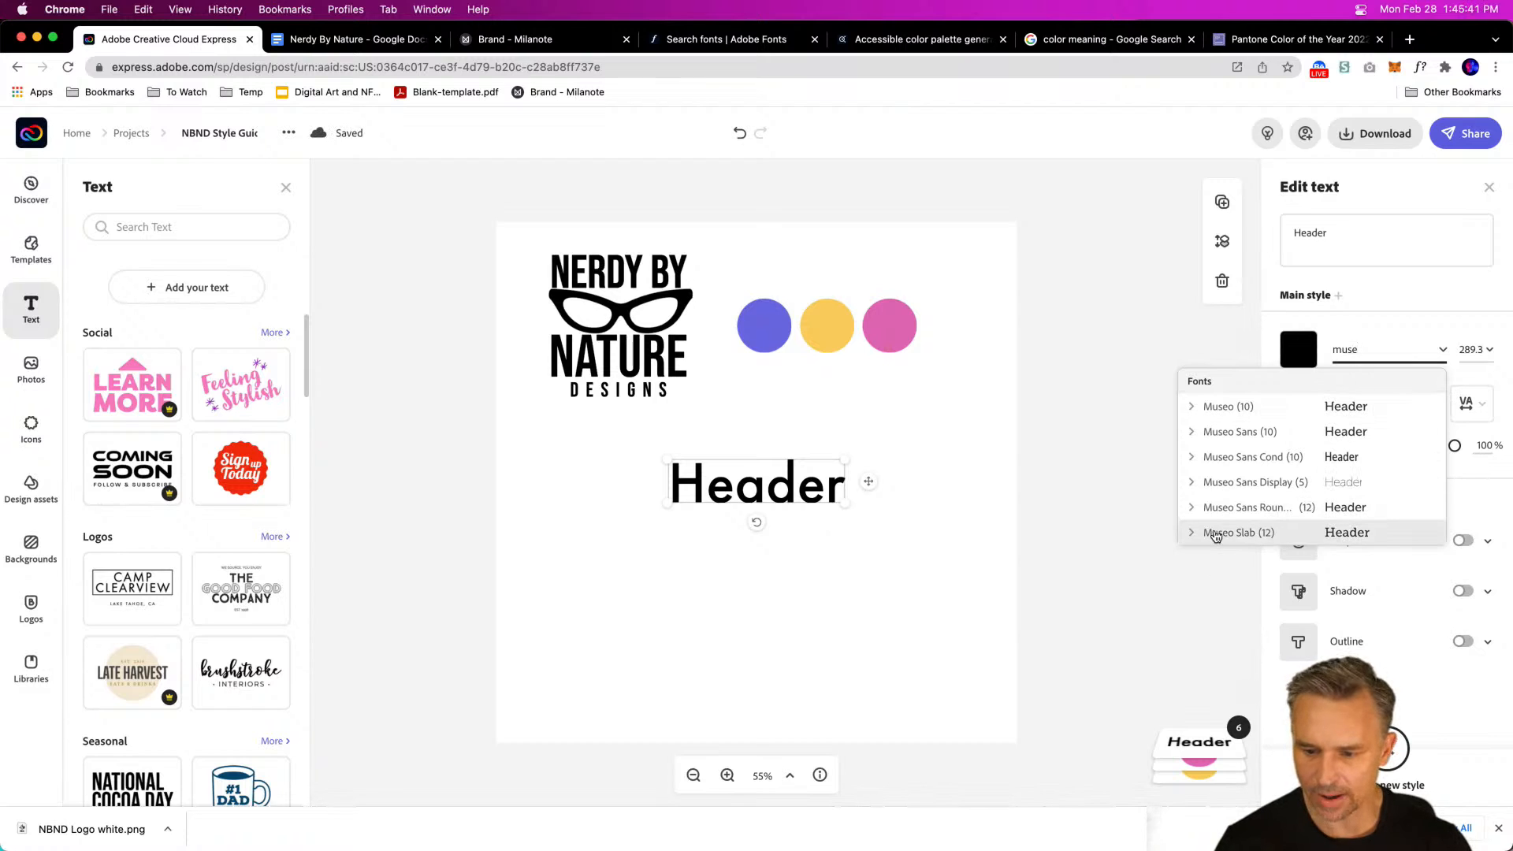
click(1216, 534)
drag(690, 490, 648, 490)
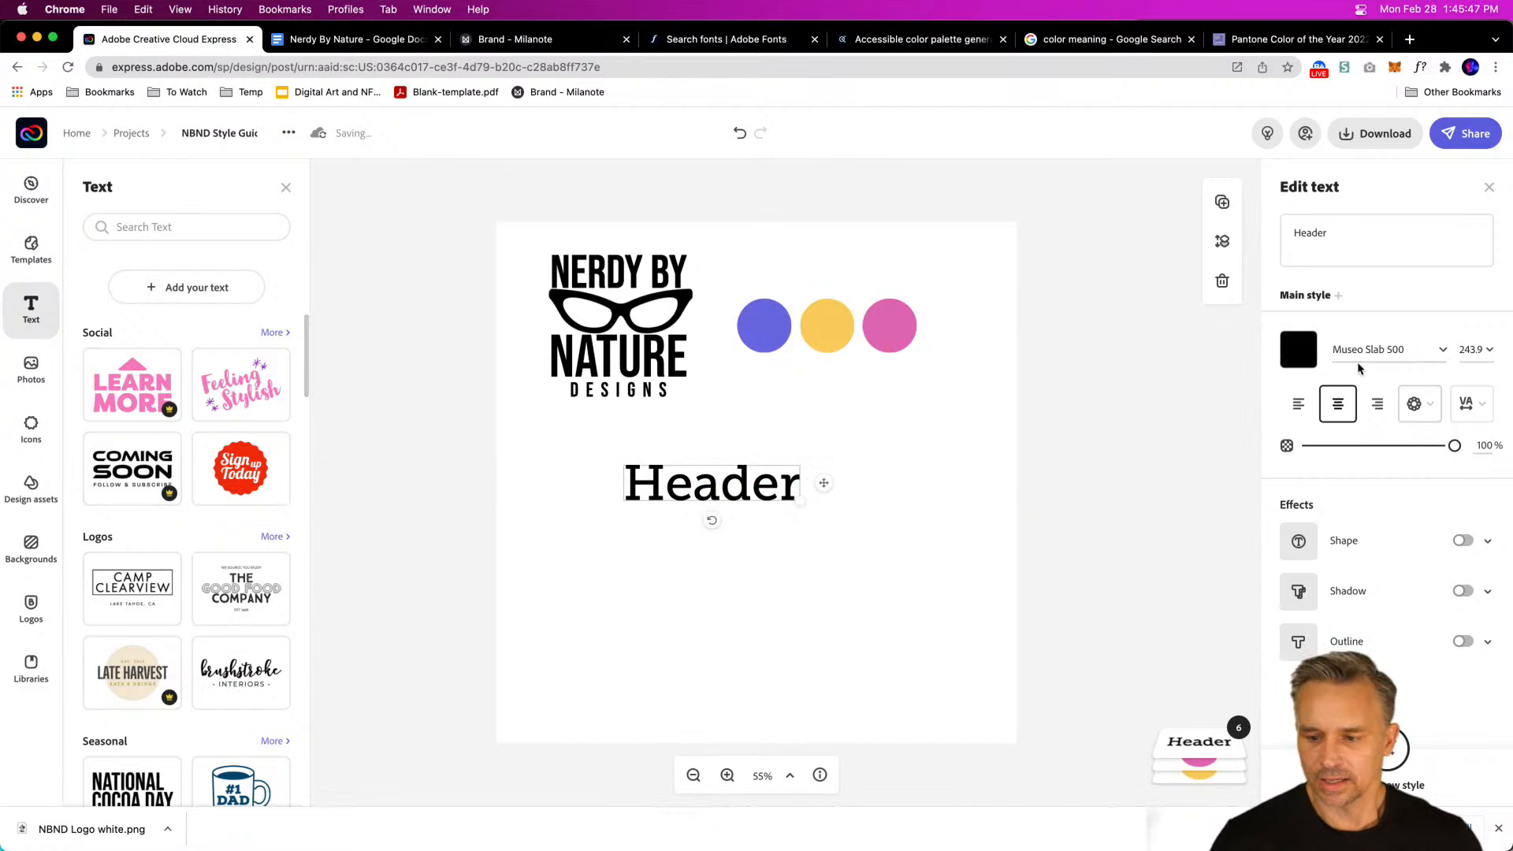
Step: Duplicate the Header text and place the copy directly below the original, aligned with its left edge
click(1222, 202)
drag(690, 497, 688, 539)
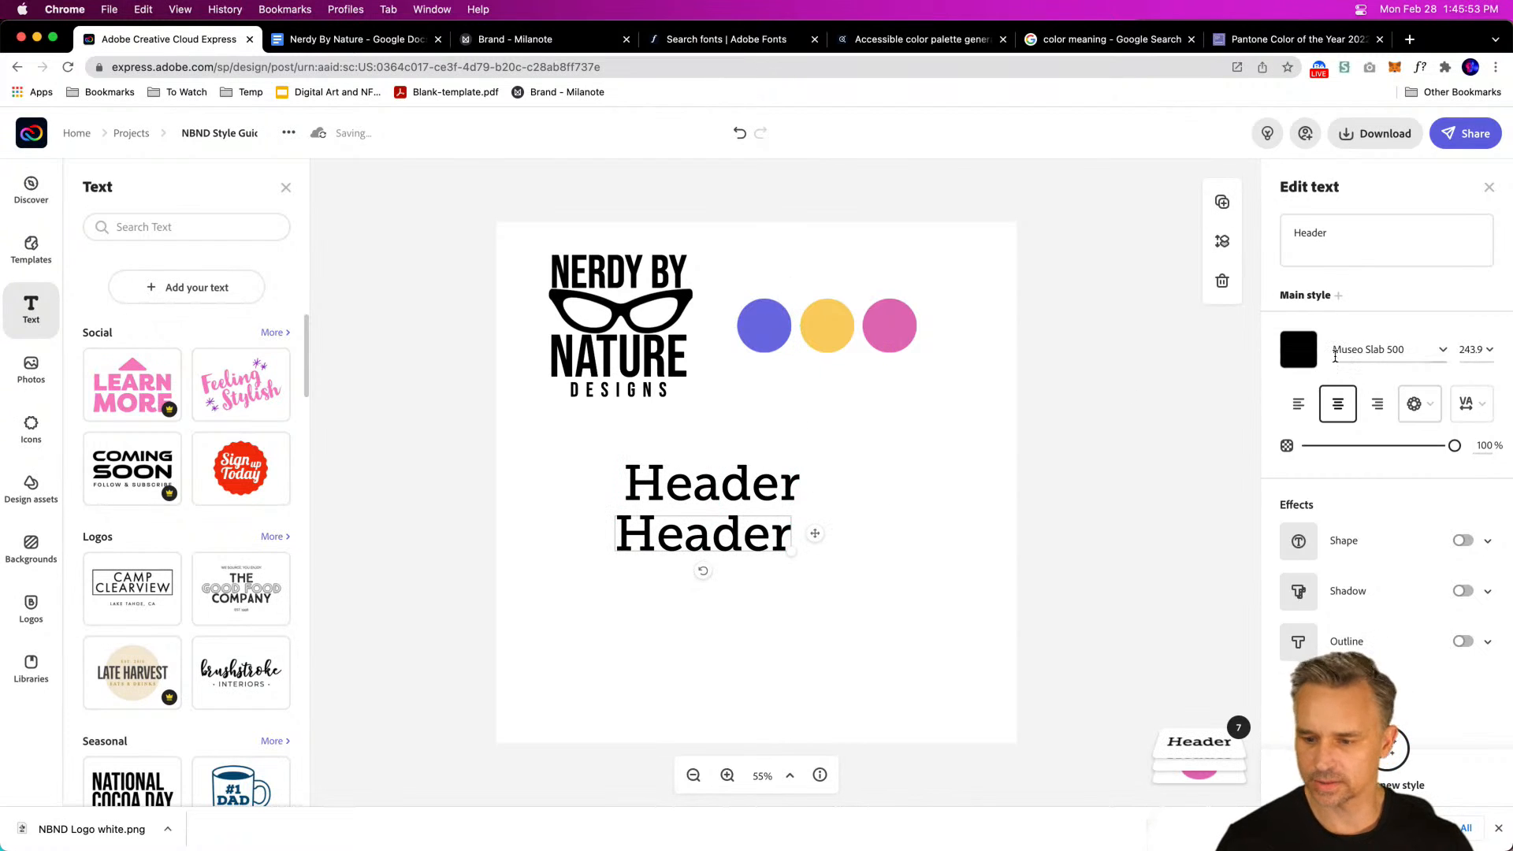
click(1356, 351)
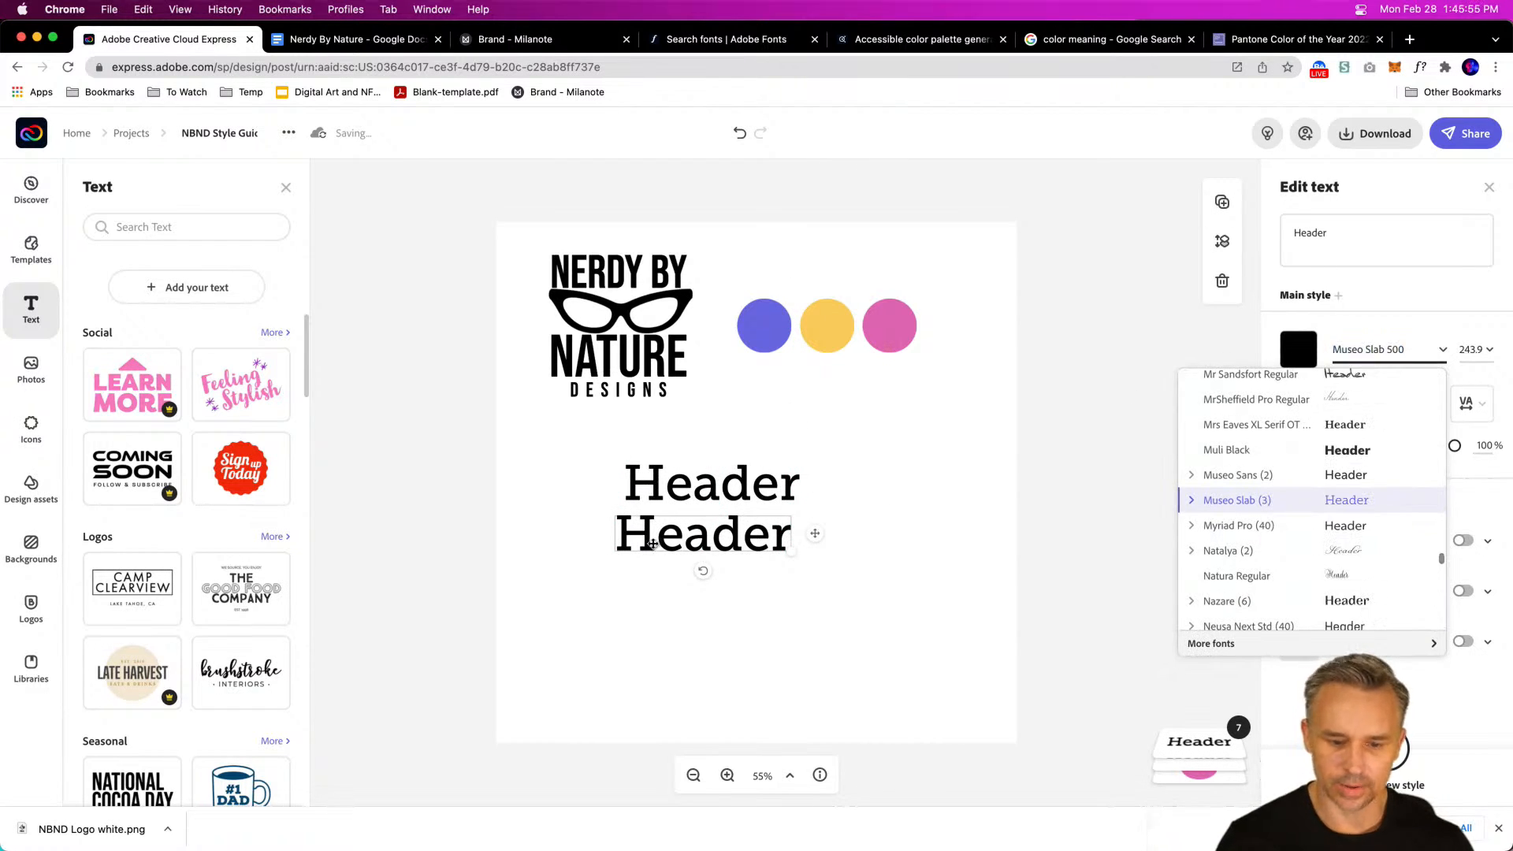
mouse_move(655, 544)
mouse_down()
mouse_move(679, 544)
mouse_move(651, 547)
mouse_up()
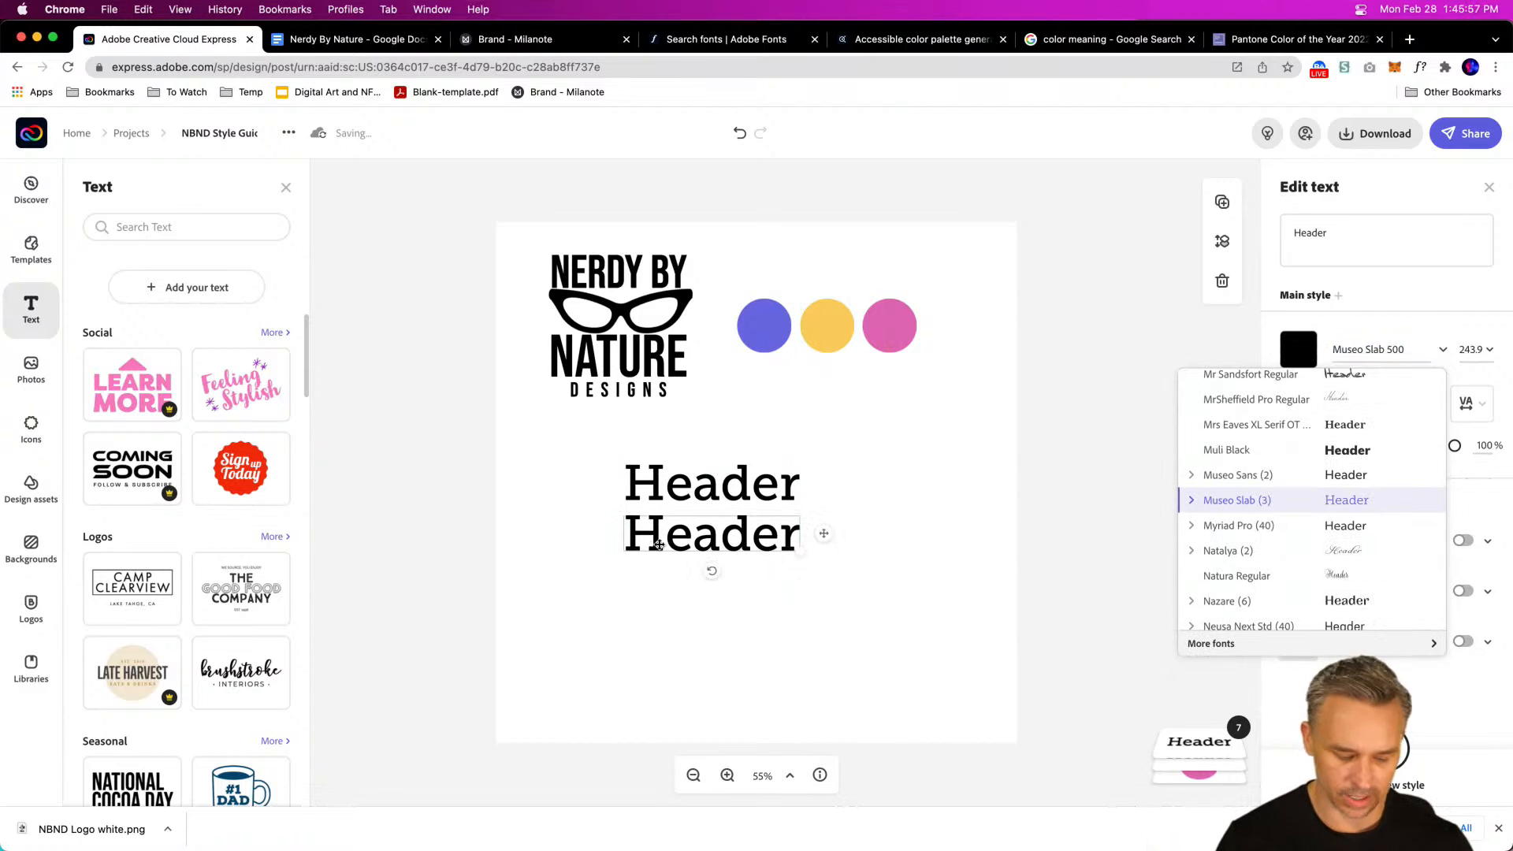
Step: Change the upper Header text's font to PT Sans Regular and move it below the Museo Slab header
click(694, 493)
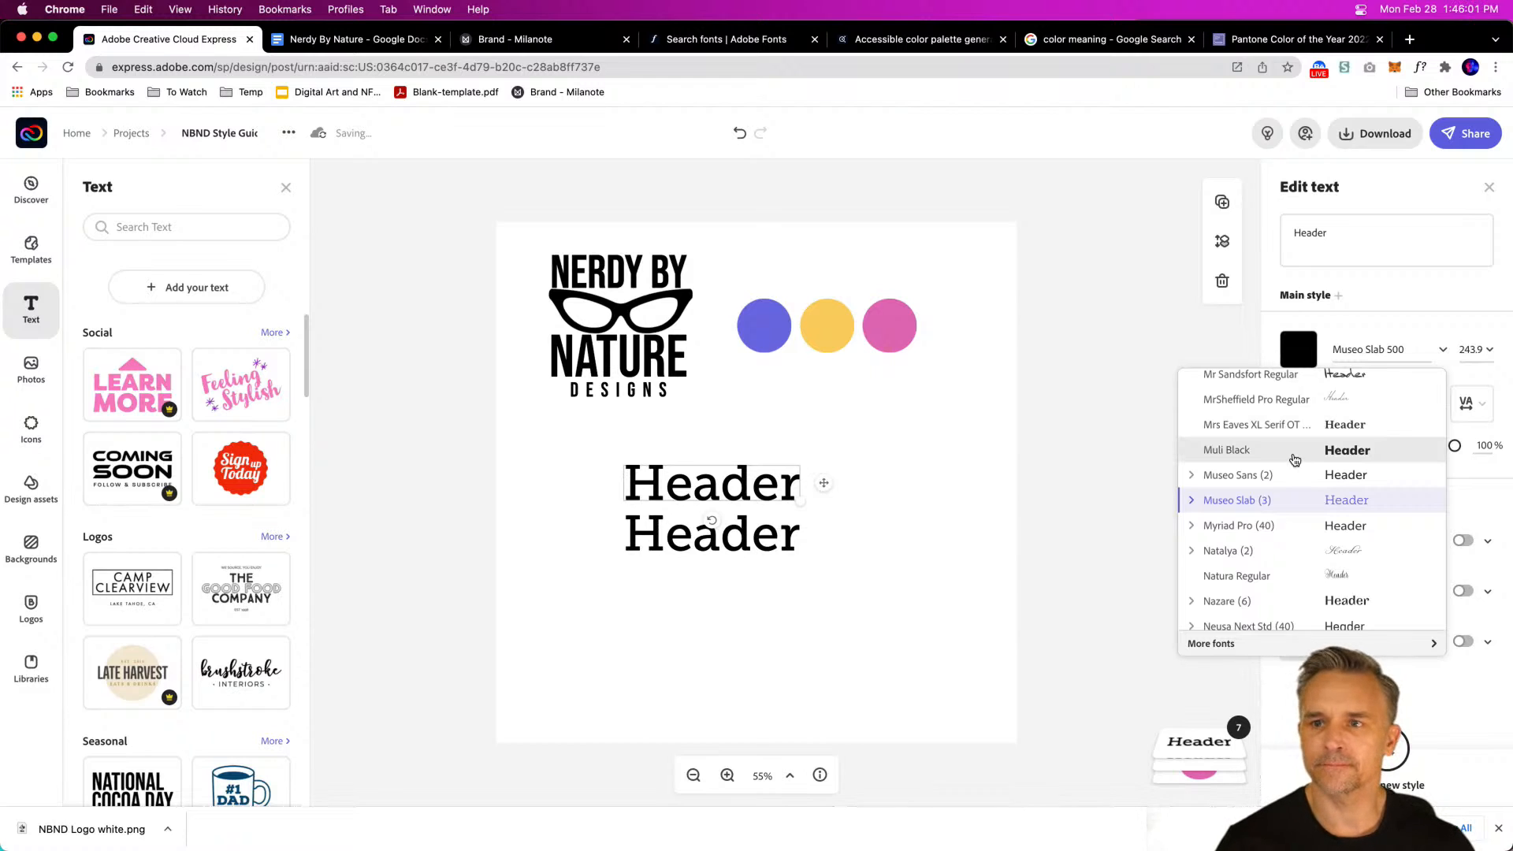
scroll(1293, 457, up, 10)
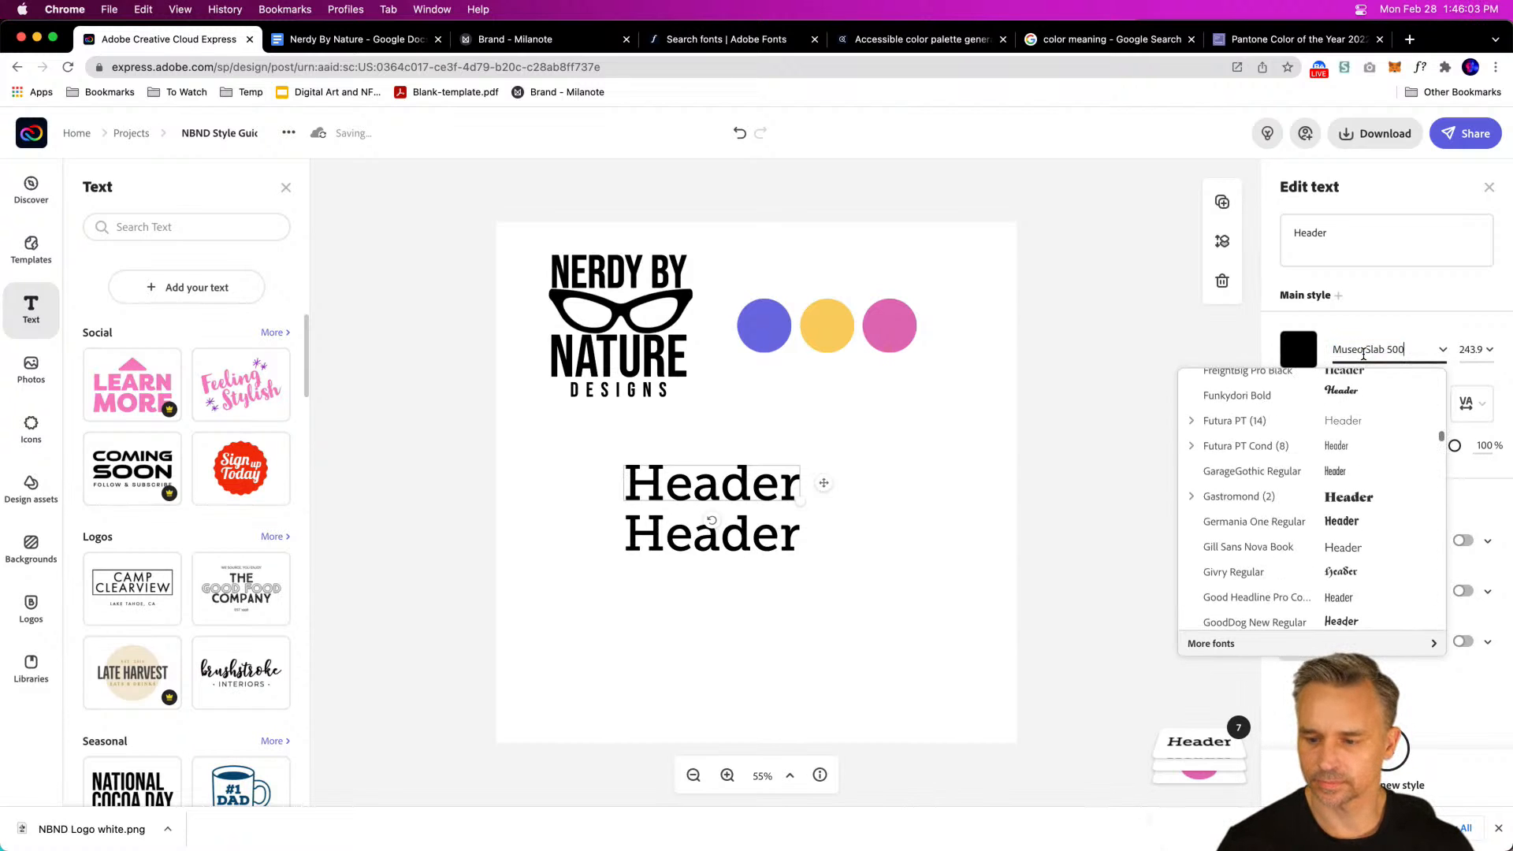
key(super+a)
text(pt)
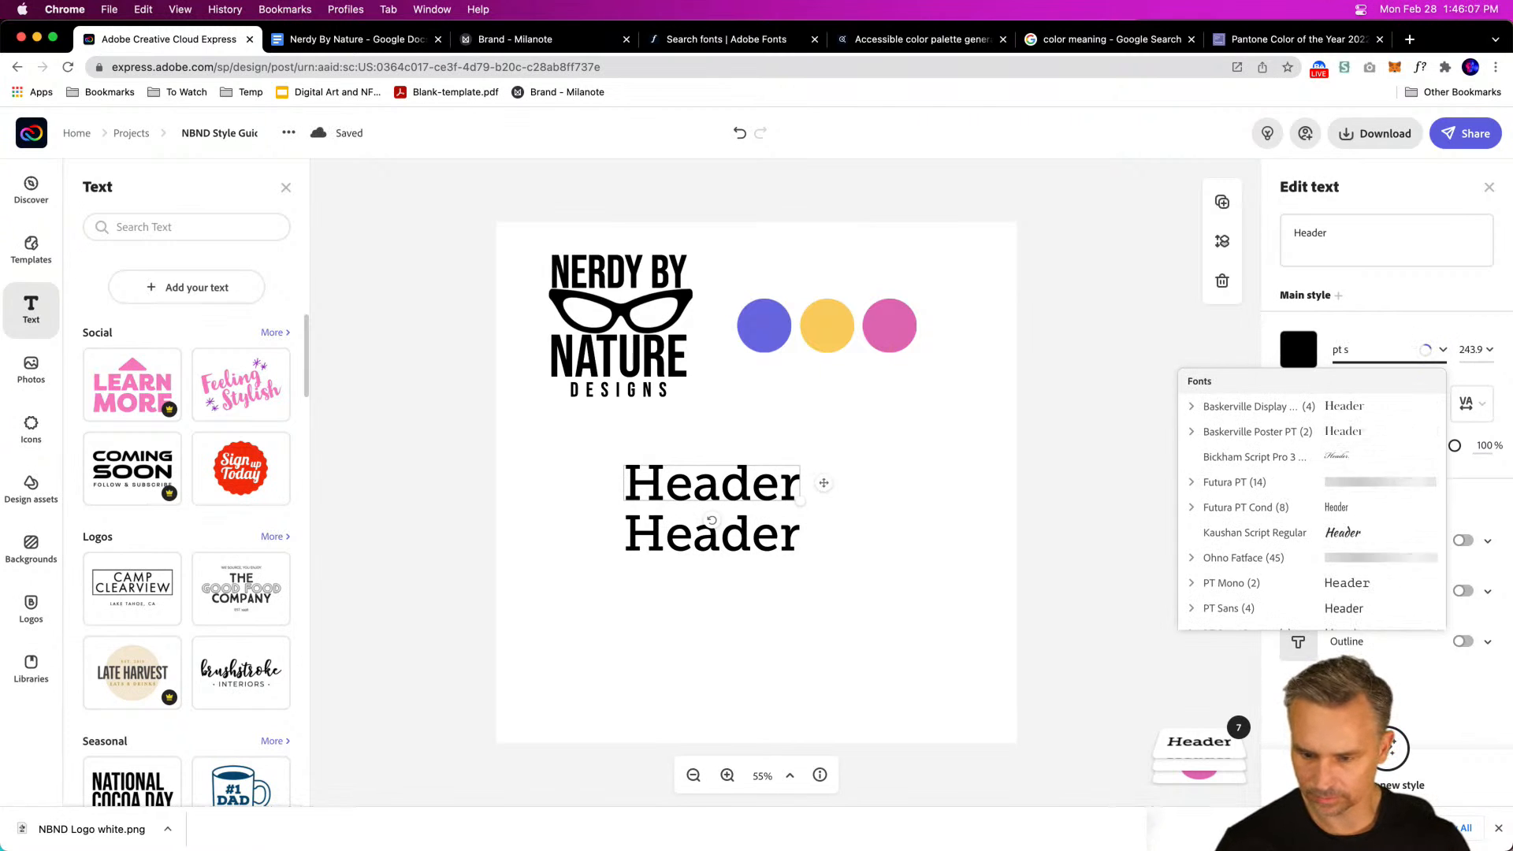
text( s)
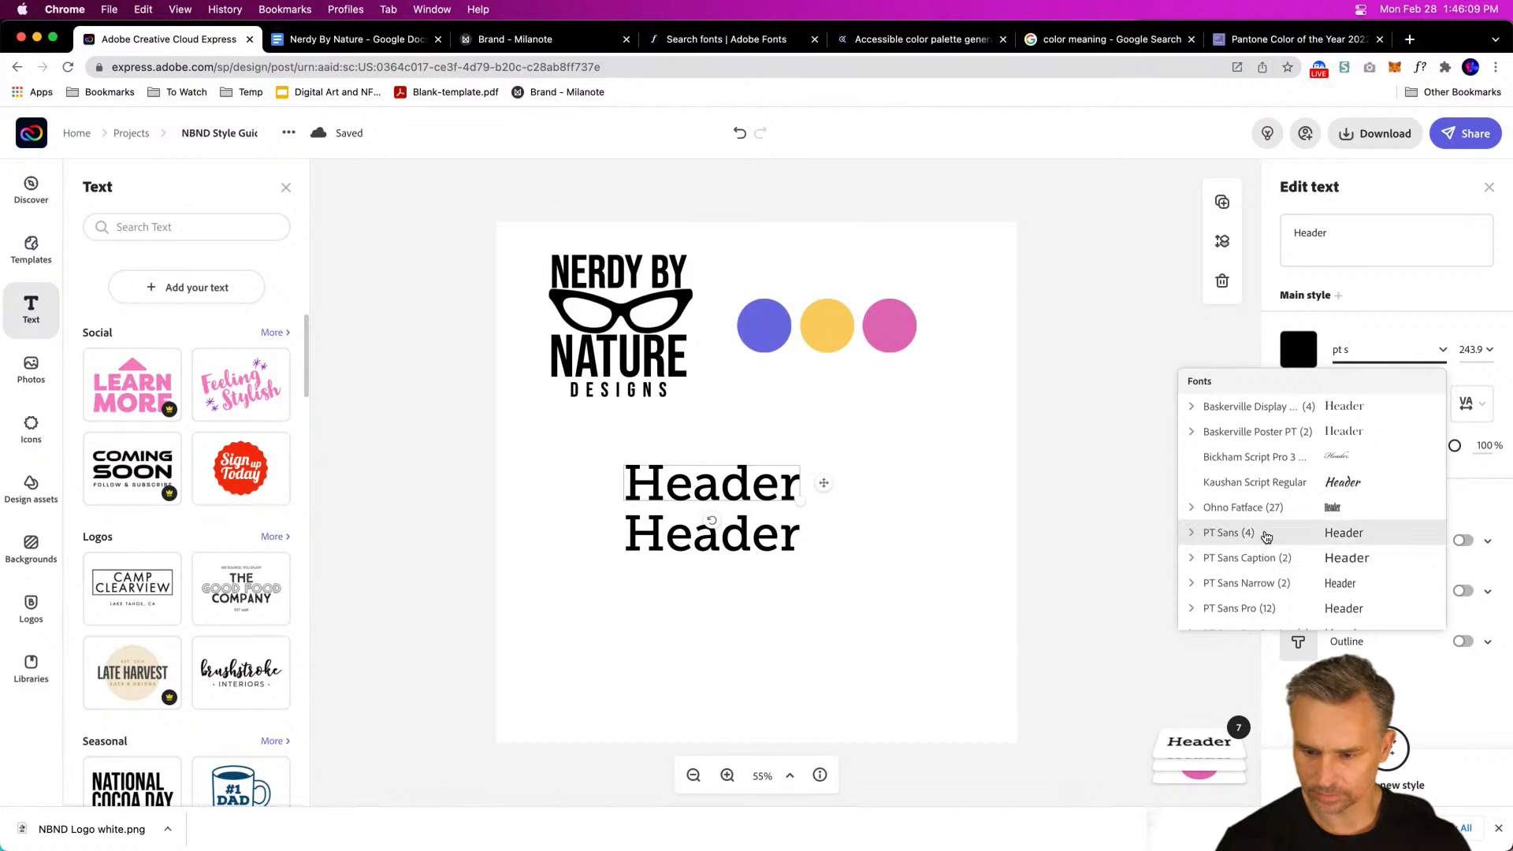
click(1265, 536)
drag(666, 486, 662, 592)
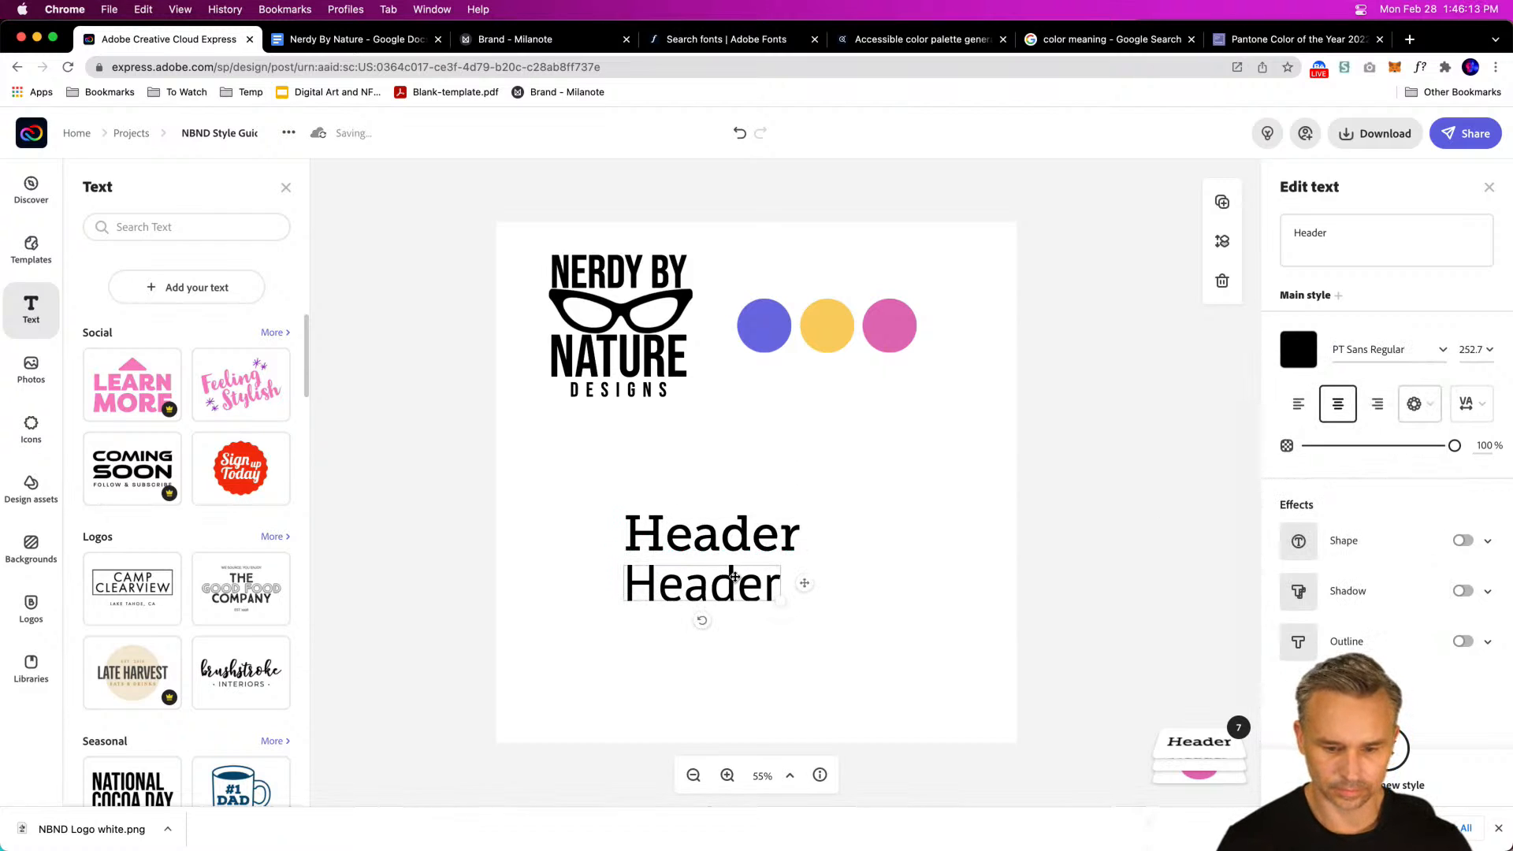
Step: Change the PT Sans text to "Sub Header" and widen its text box so it fits on one line
click(1294, 230)
text(Sub)
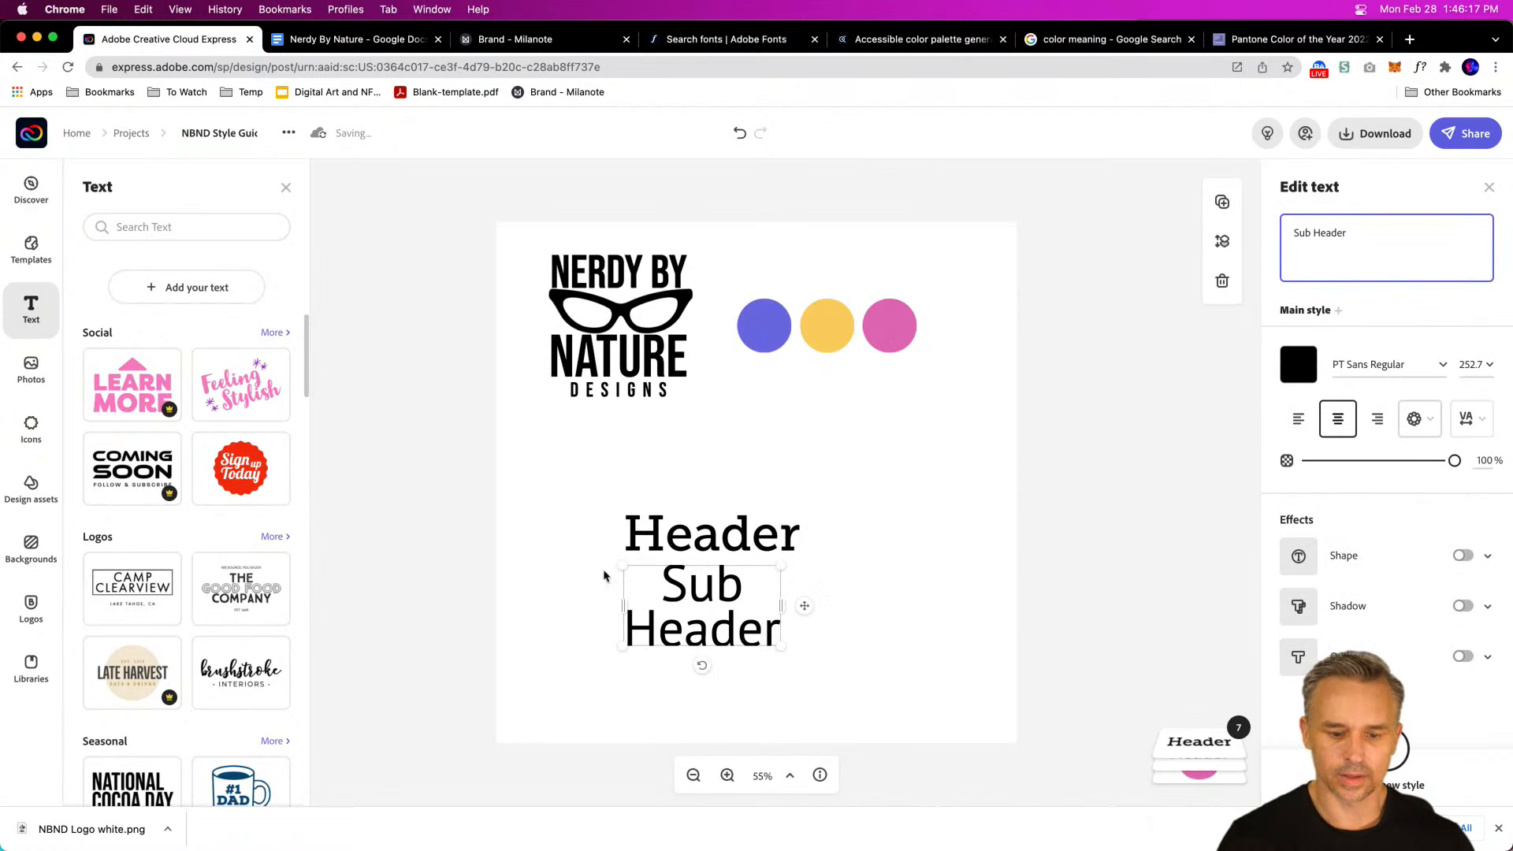
click(784, 608)
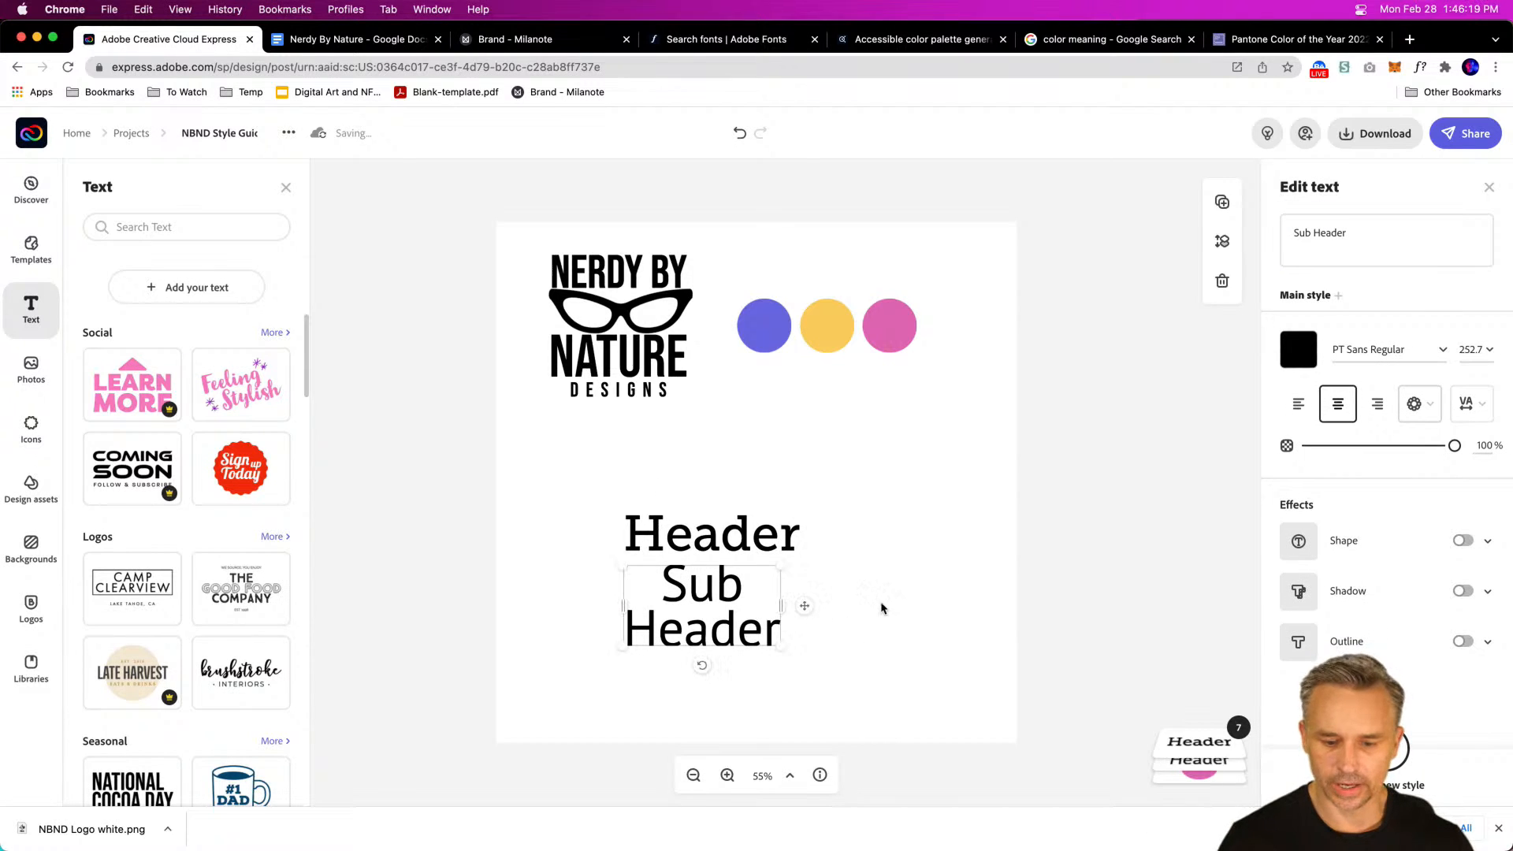
drag(830, 599, 949, 591)
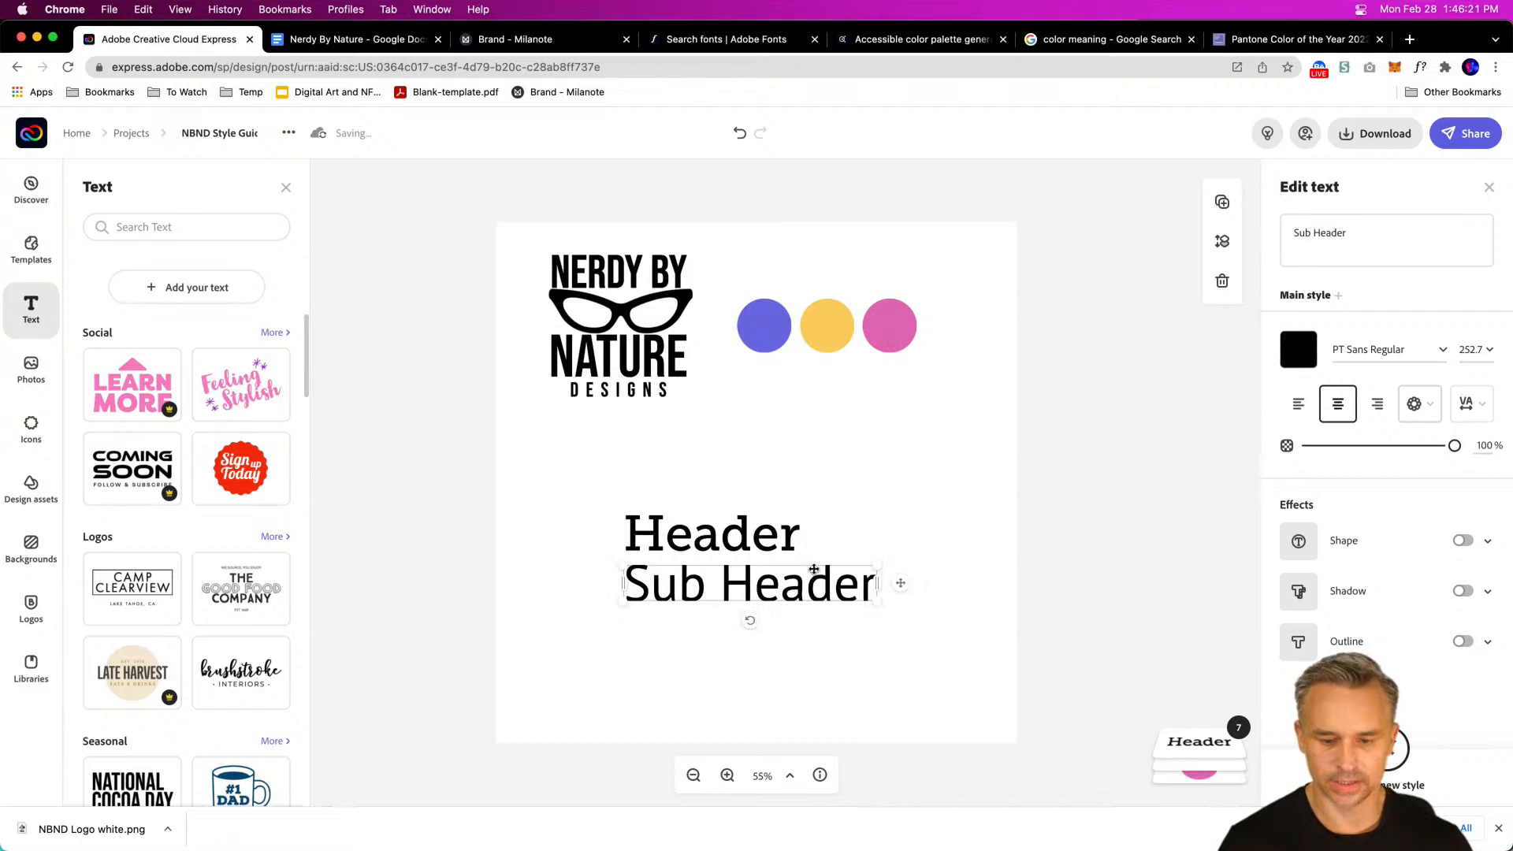
Step: Set the Sub Header's font size to 200 and align the Header's left edge with it
click(1462, 349)
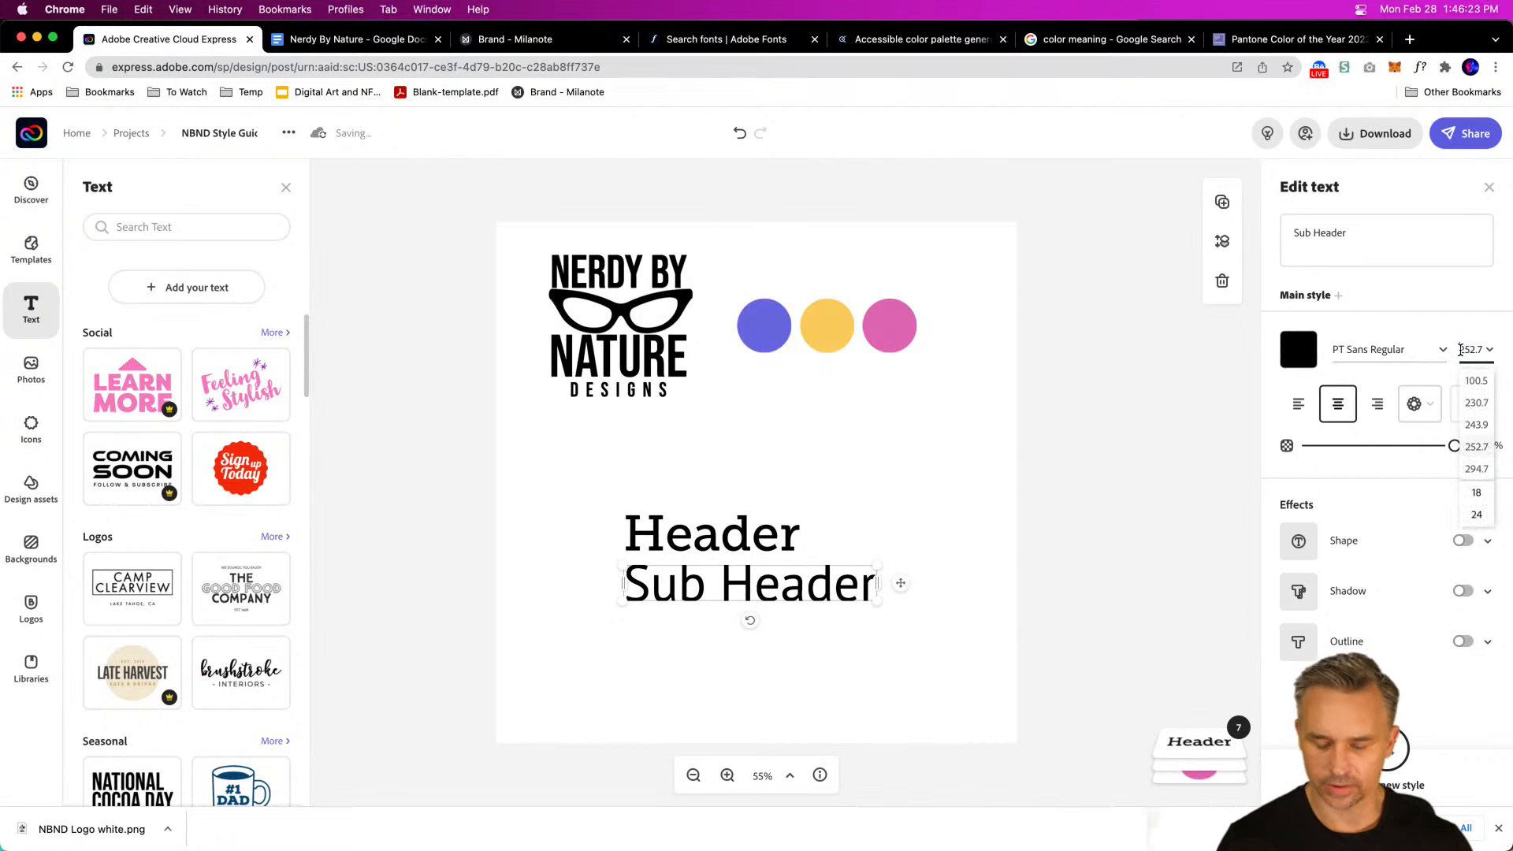
text(200)
key(Return)
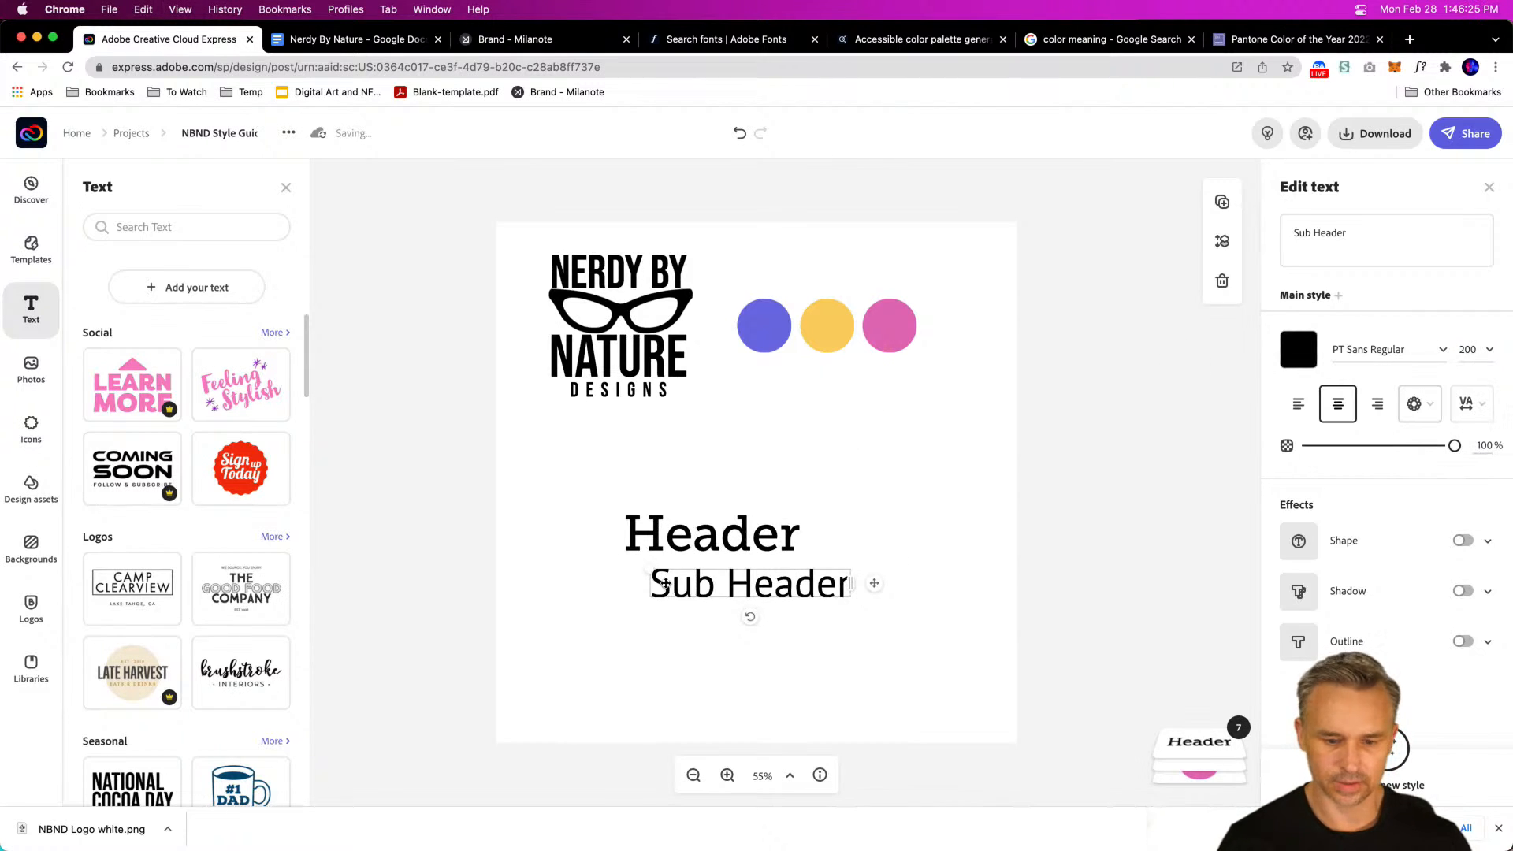
click(582, 450)
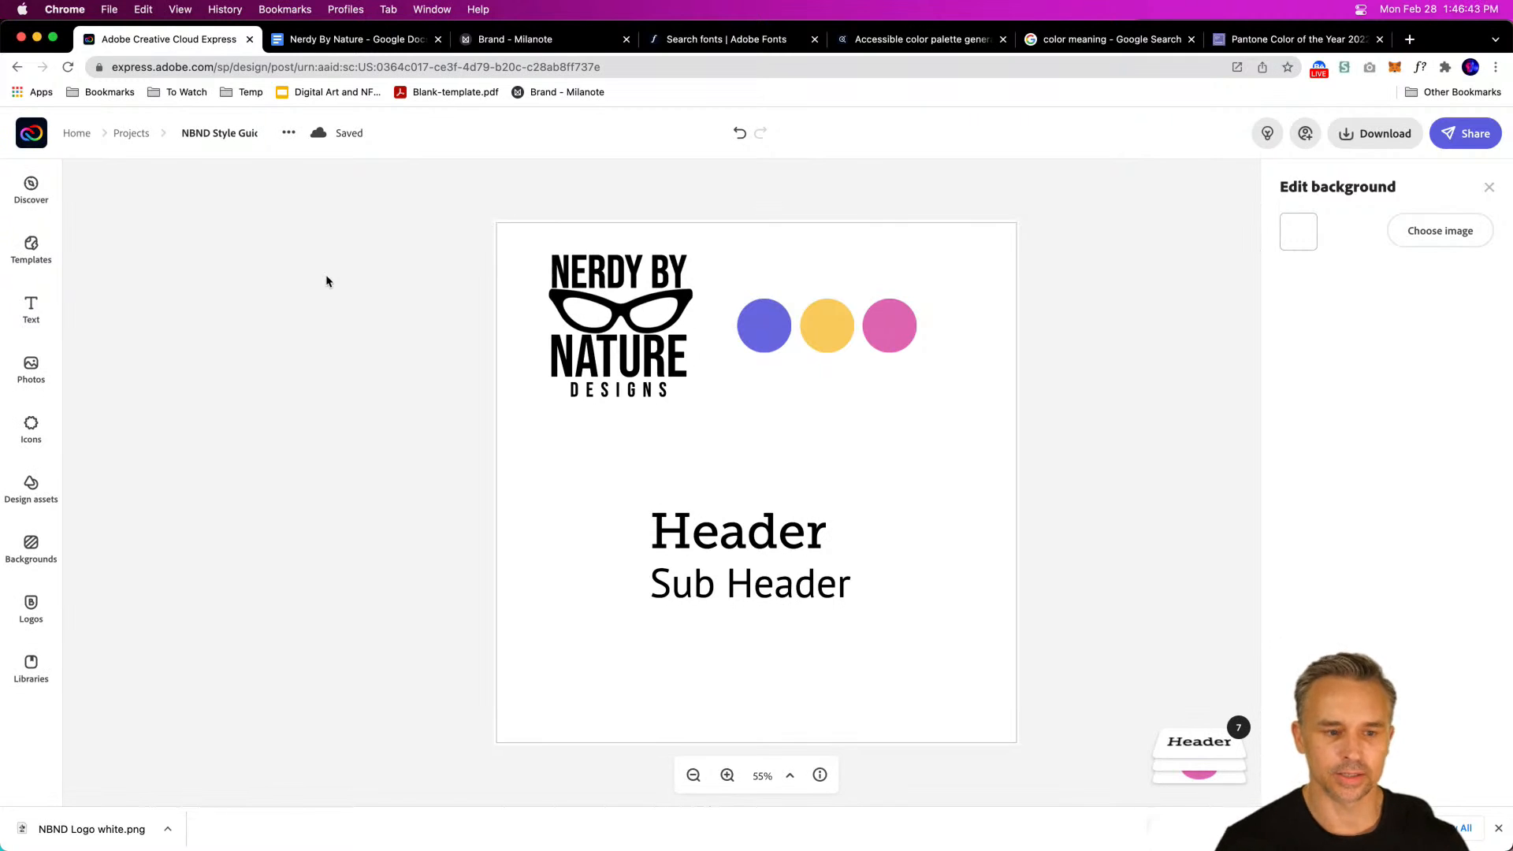
click(347, 275)
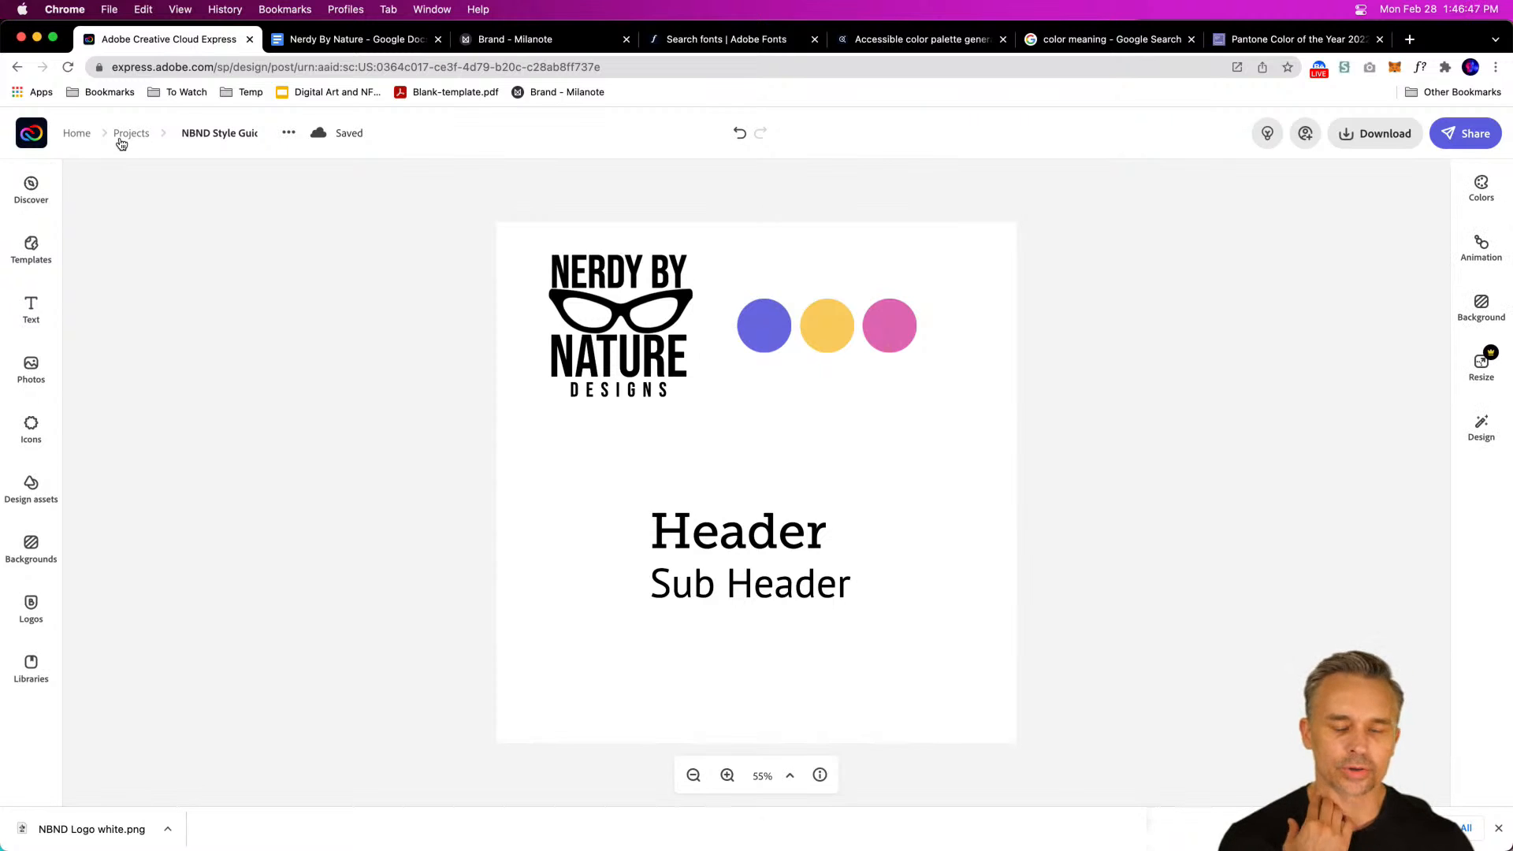
Step: Check the yellow circle's colour code and paste #6966E0 as the second code on the Colors line of the Nerdy By Nature Google Doc
click(759, 322)
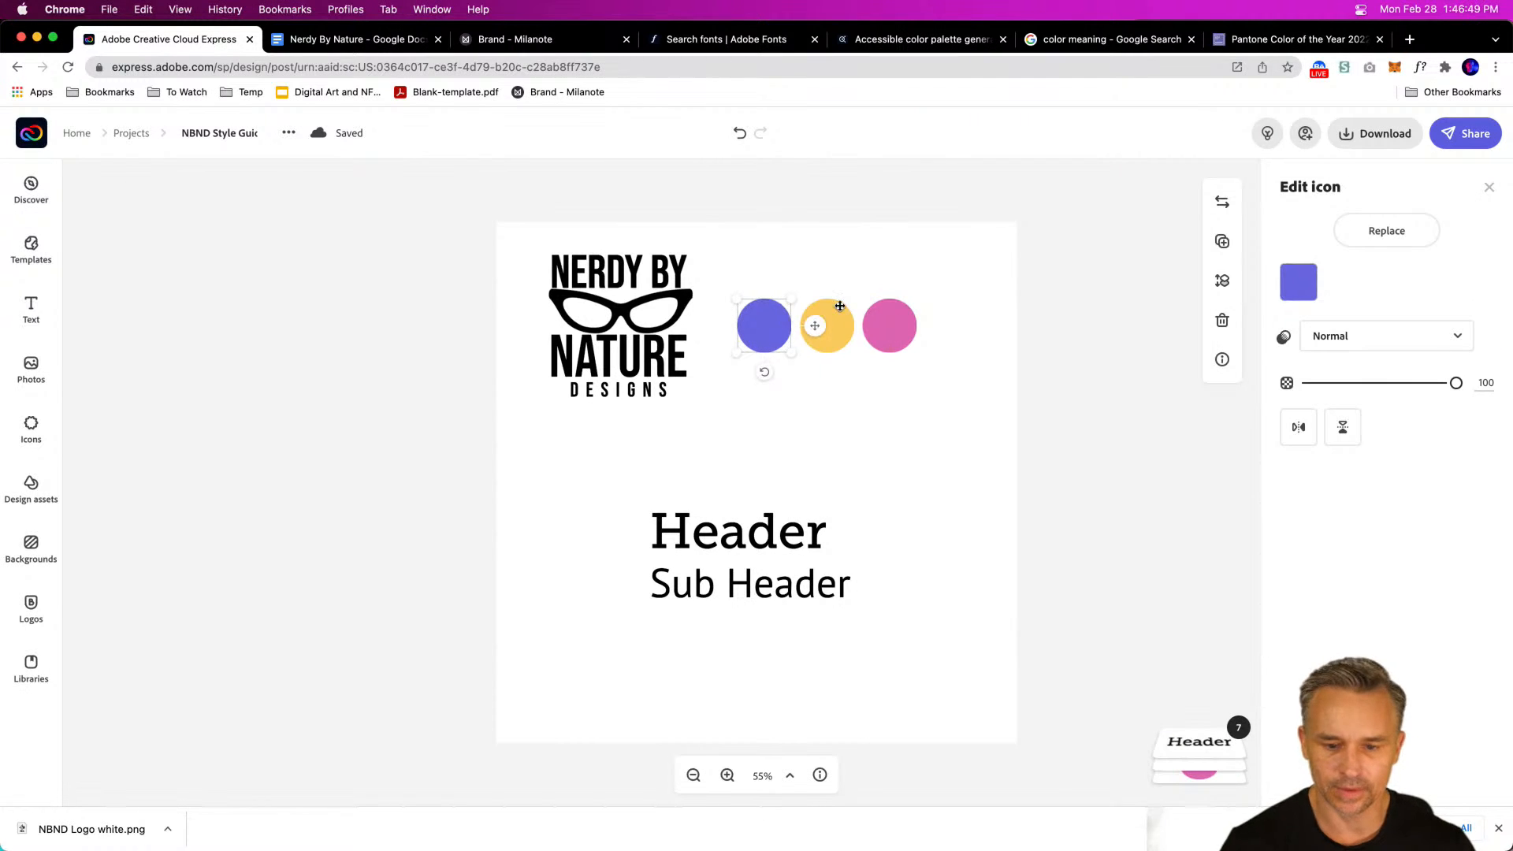
click(840, 307)
click(1298, 282)
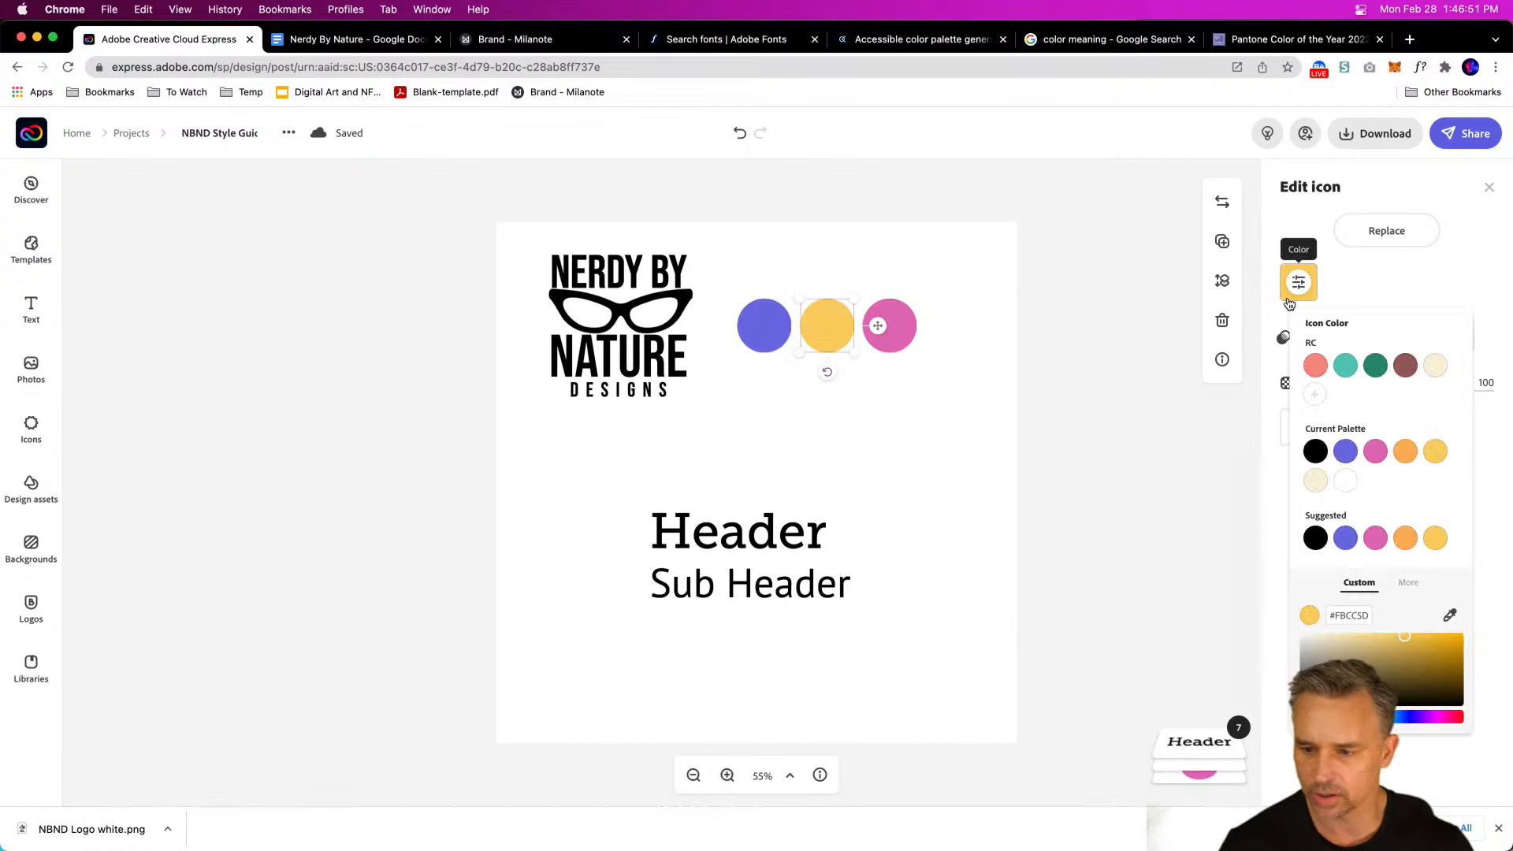
click(1263, 602)
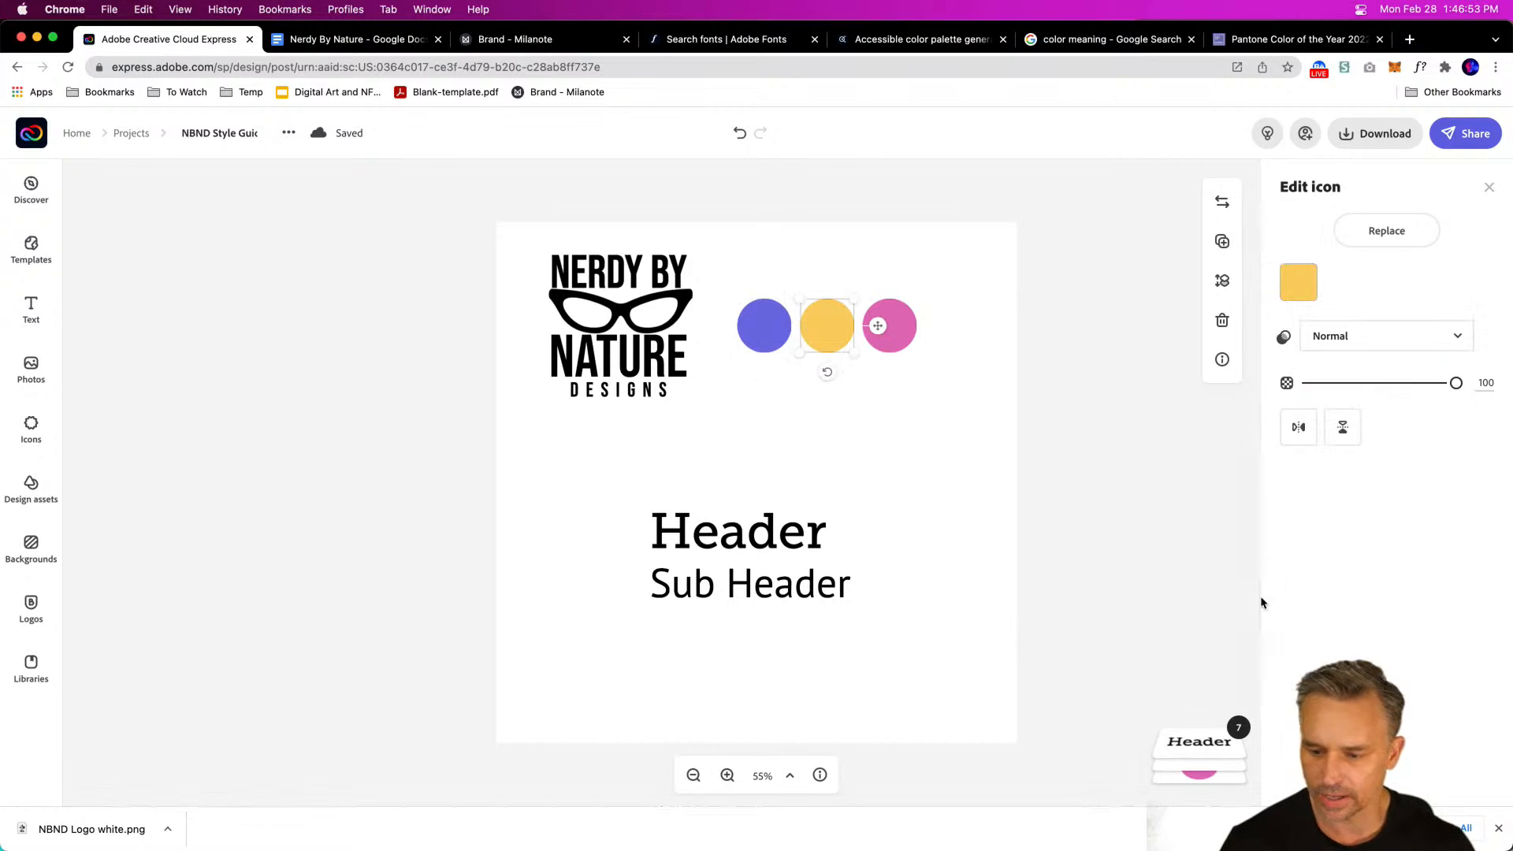
click(307, 45)
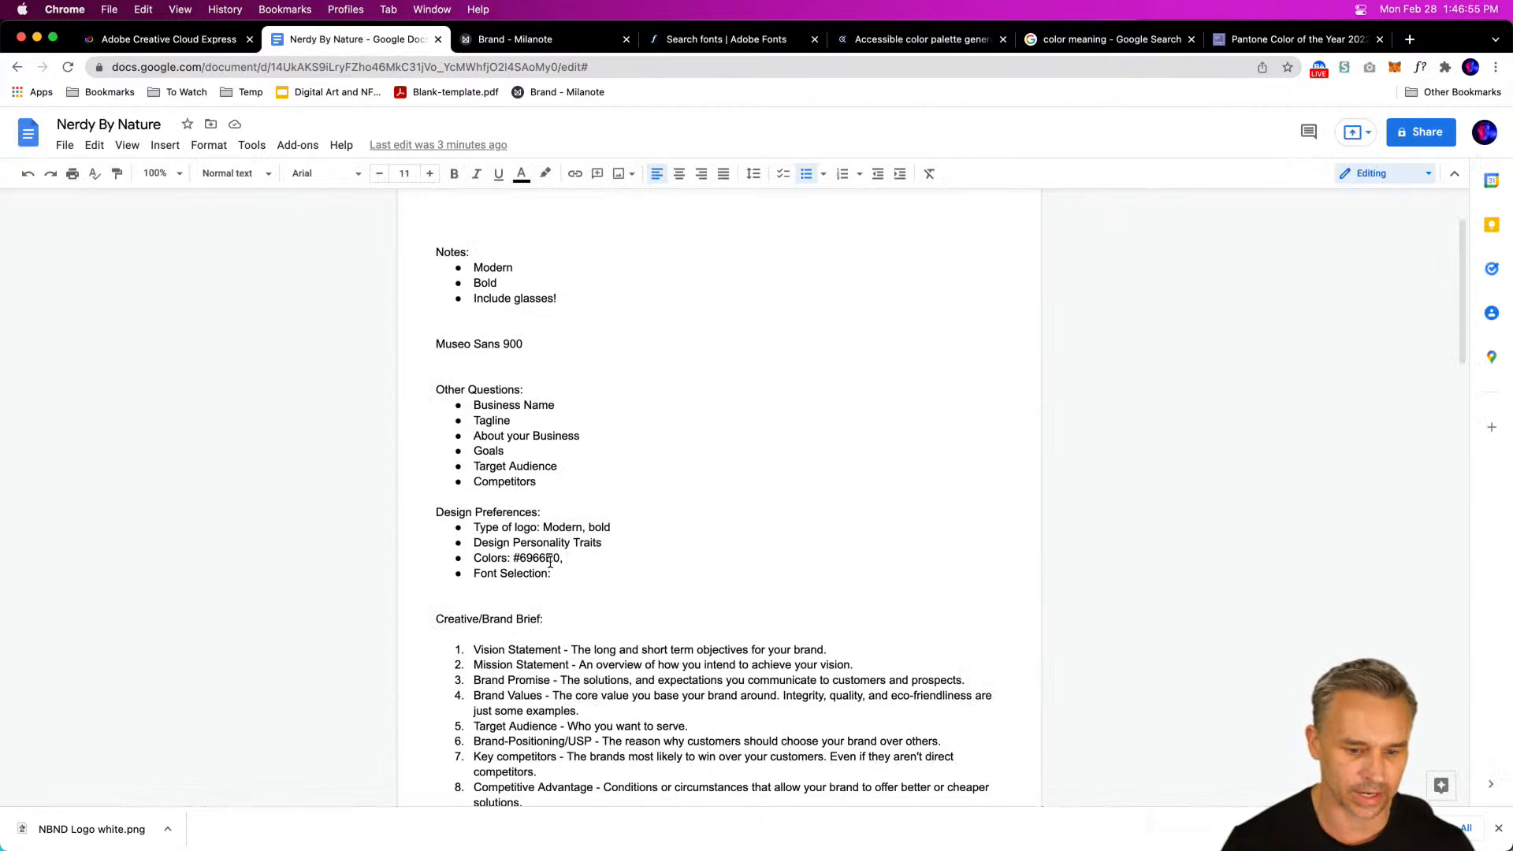
text(#FBCC5D)
Step: Return to Adobe Creative Cloud Express, leave the style guide and start creating a new brand under Brands
click(143, 41)
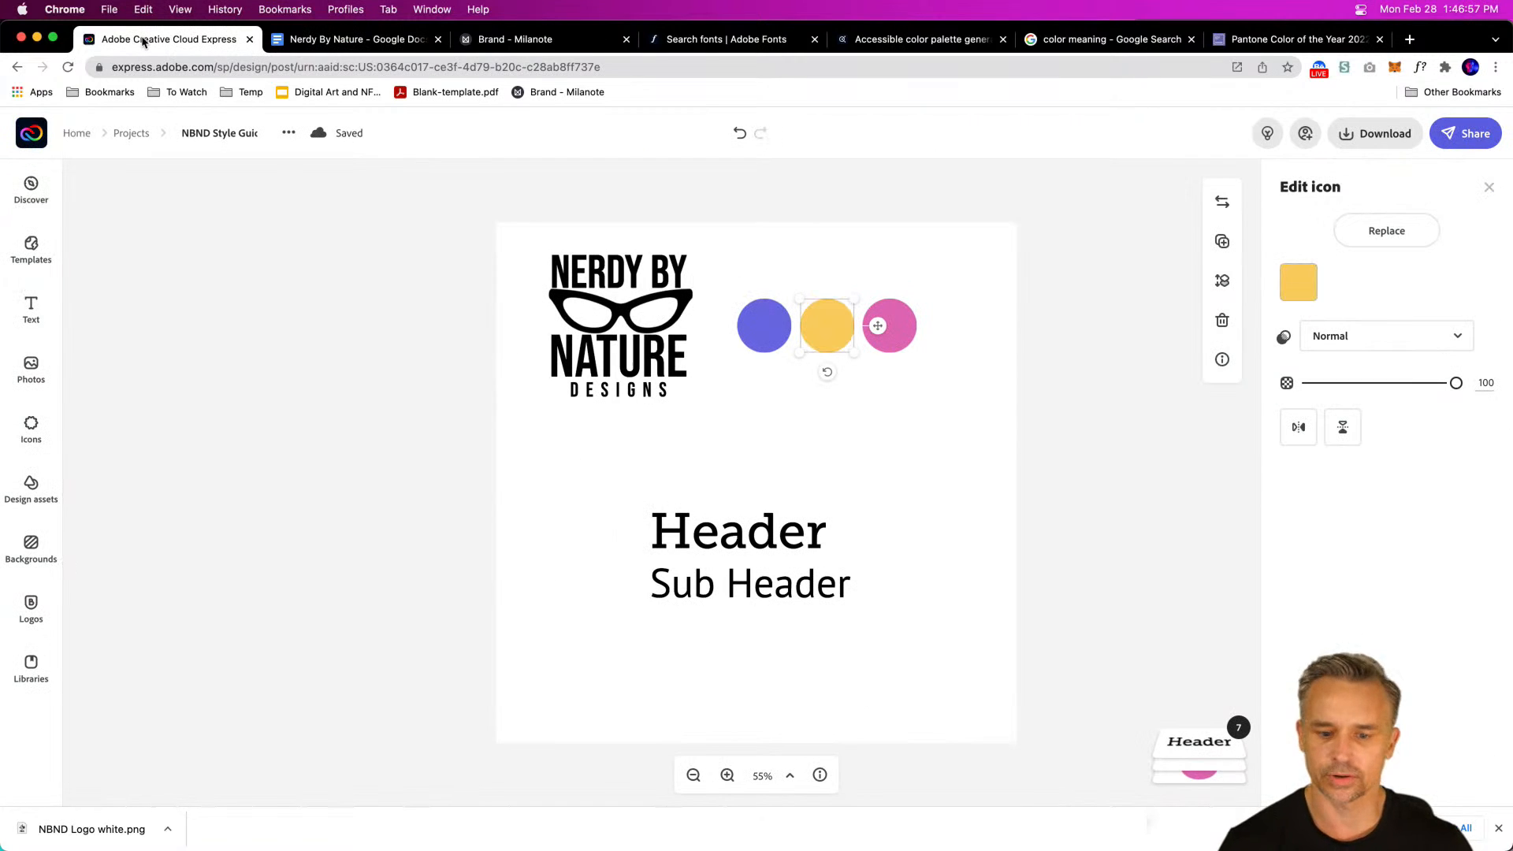
click(129, 134)
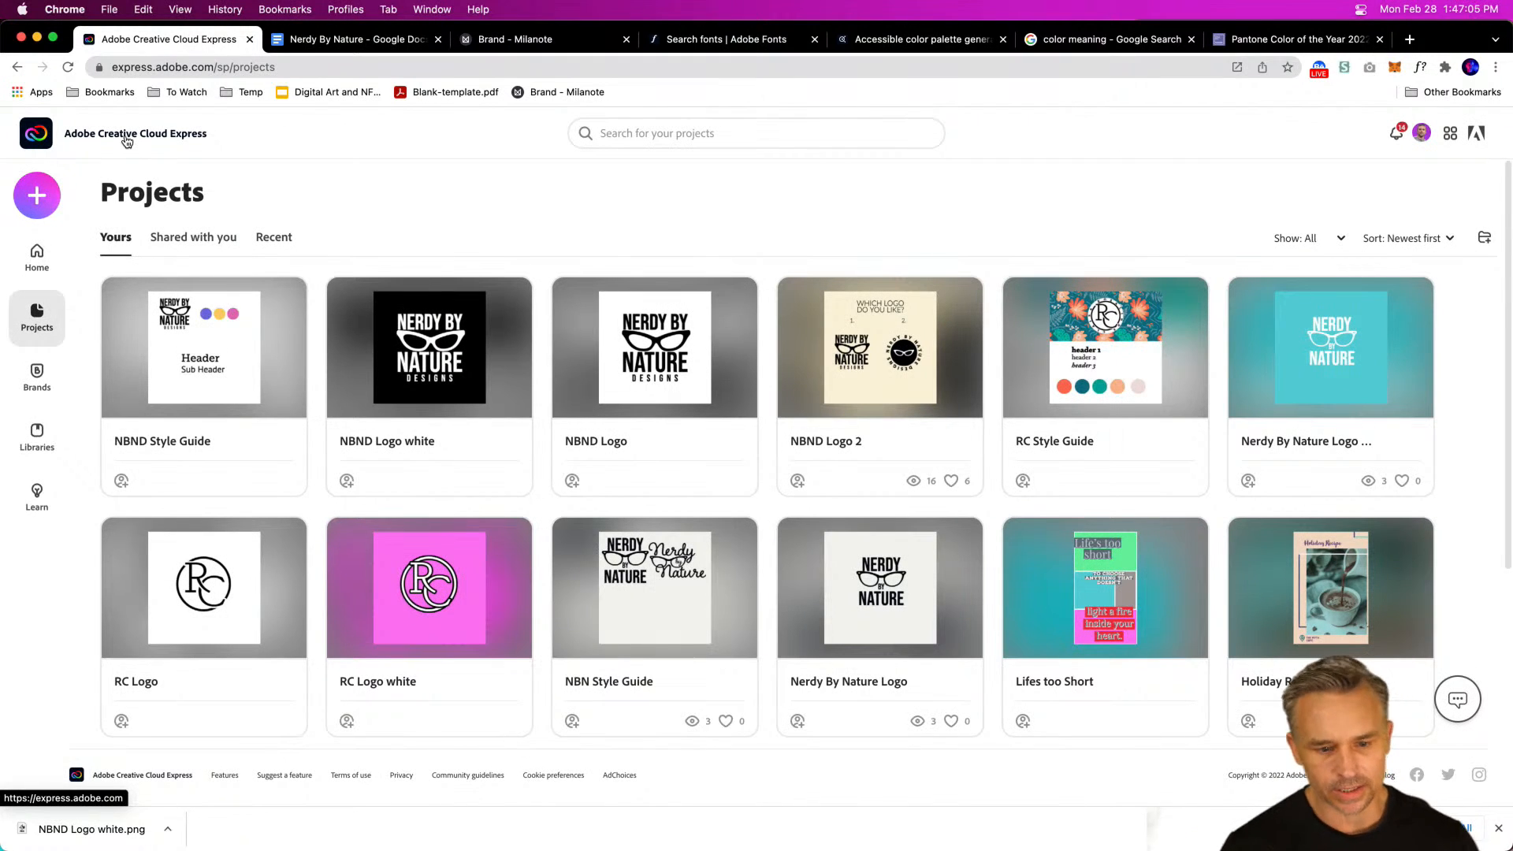
mouse_move(247, 407)
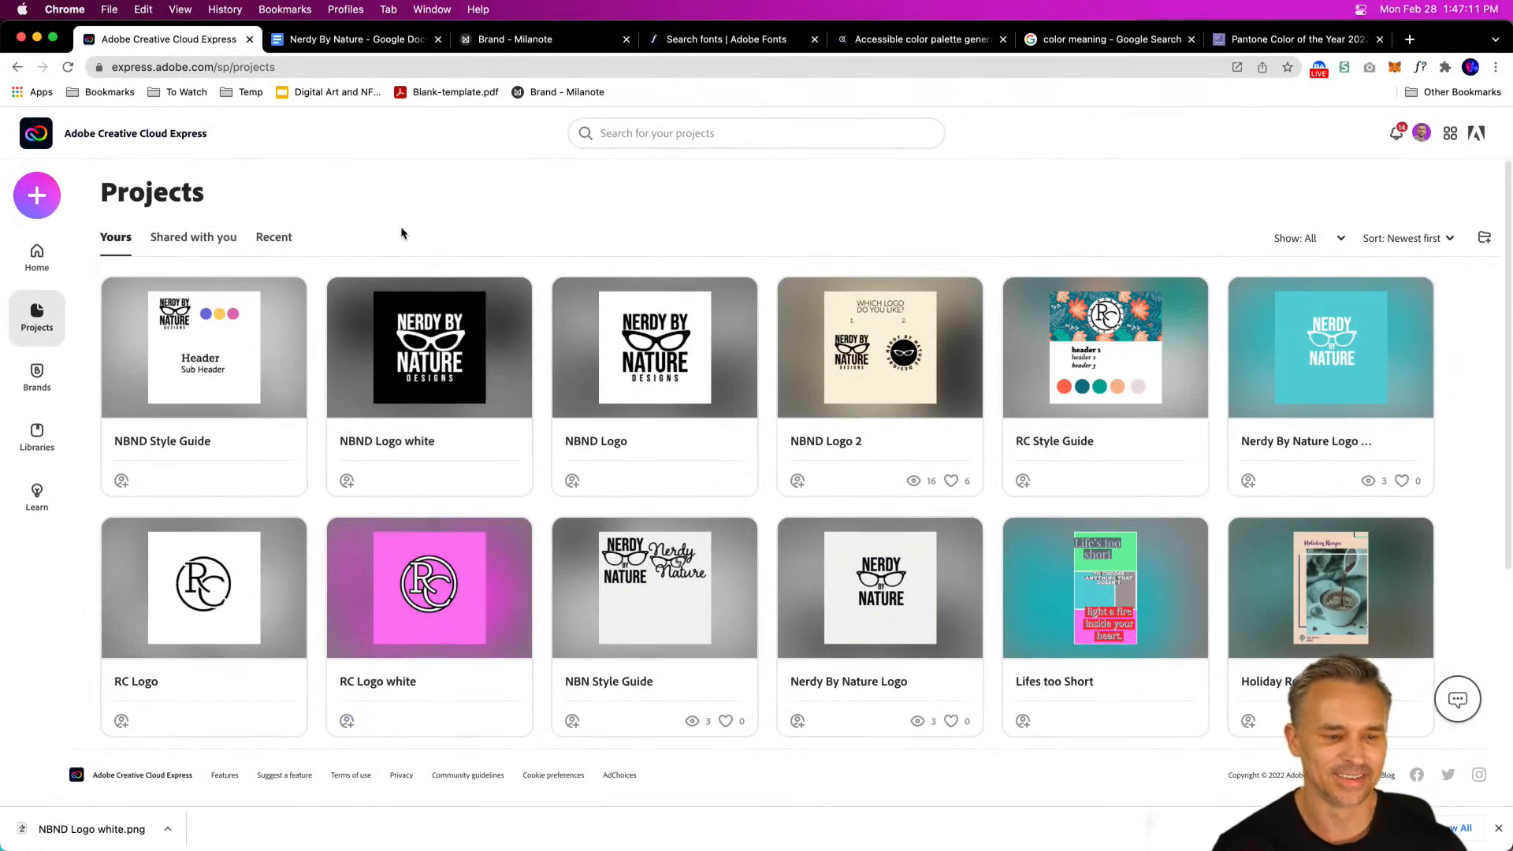
click(31, 382)
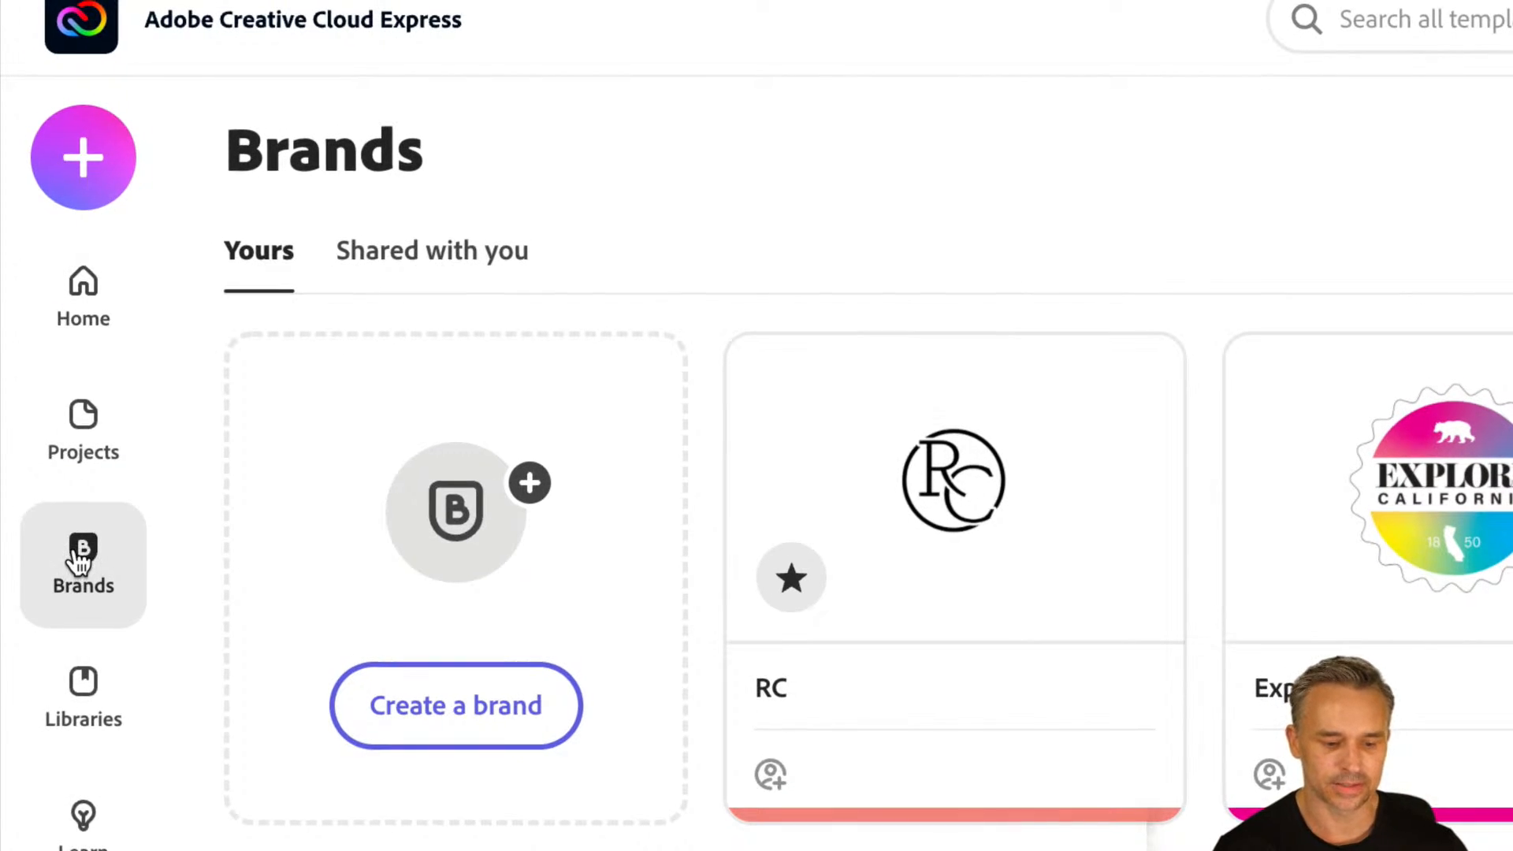
click(460, 719)
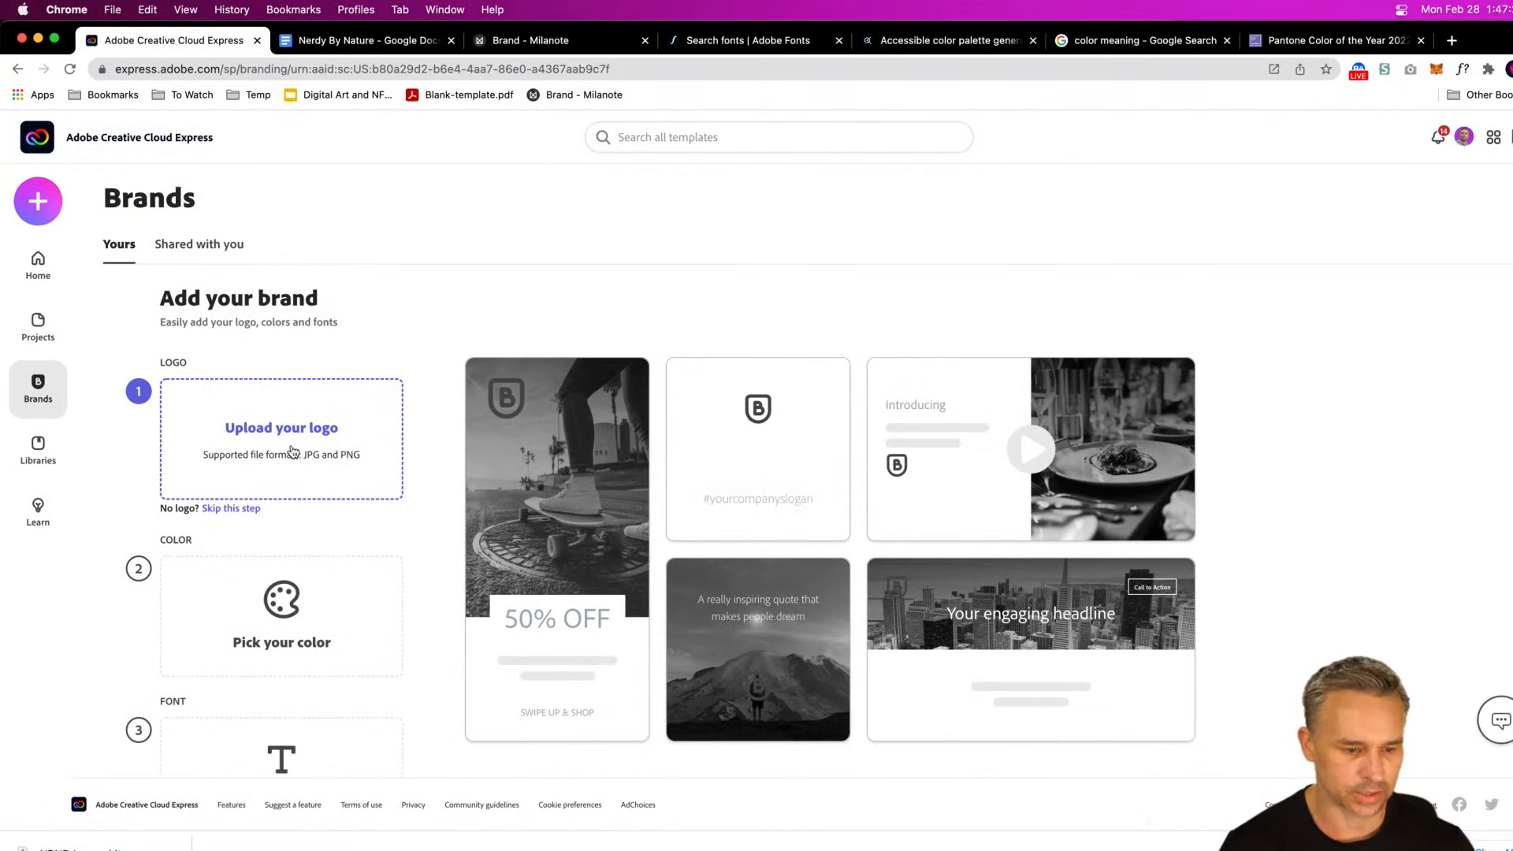
Step: Upload NBND Logo.png from Downloads as the new brand's logo
click(241, 433)
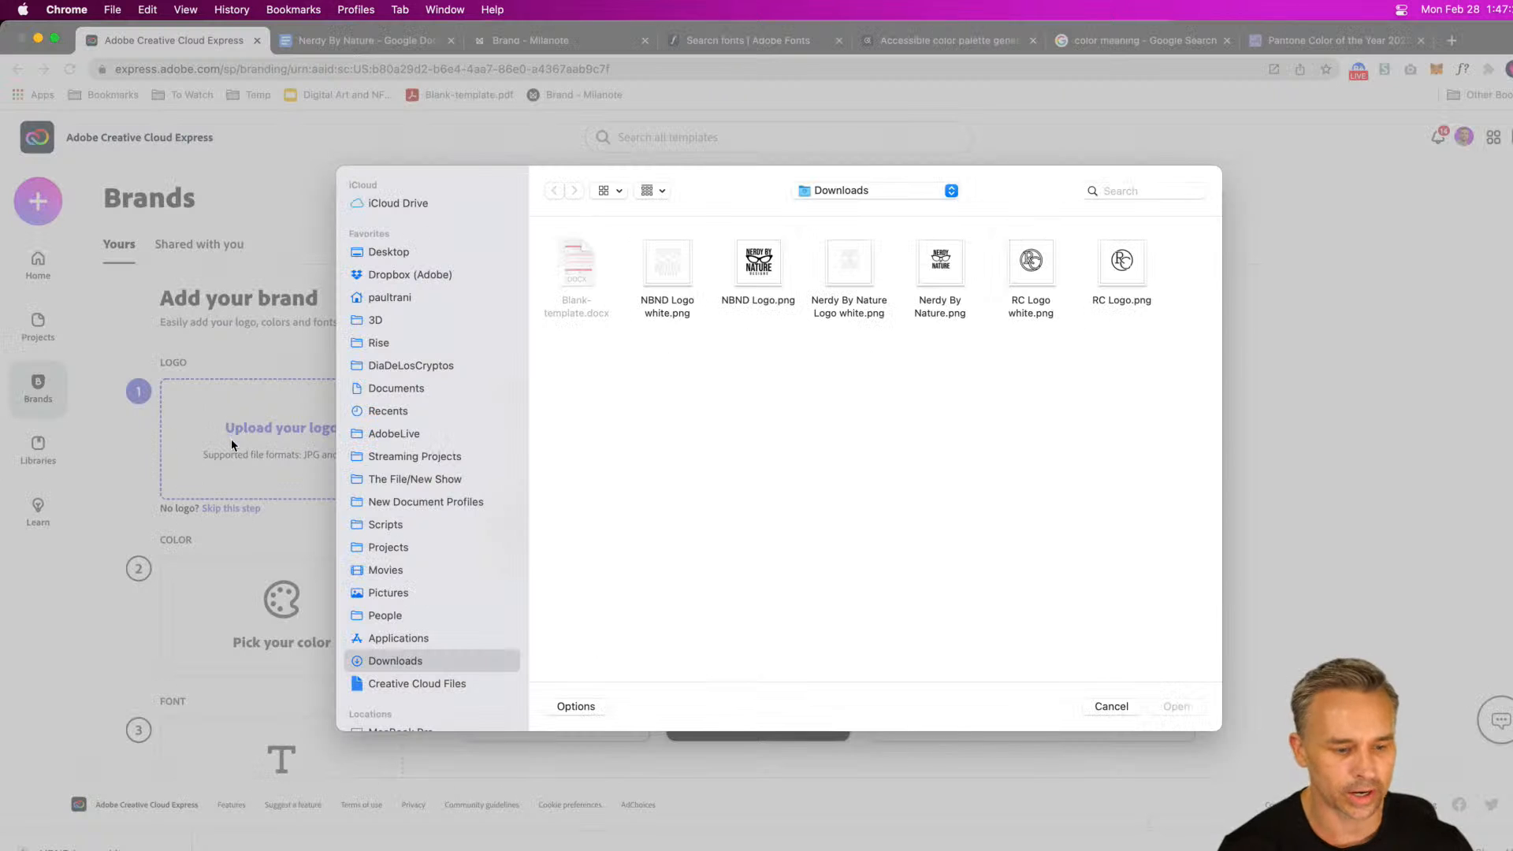
click(669, 262)
click(749, 268)
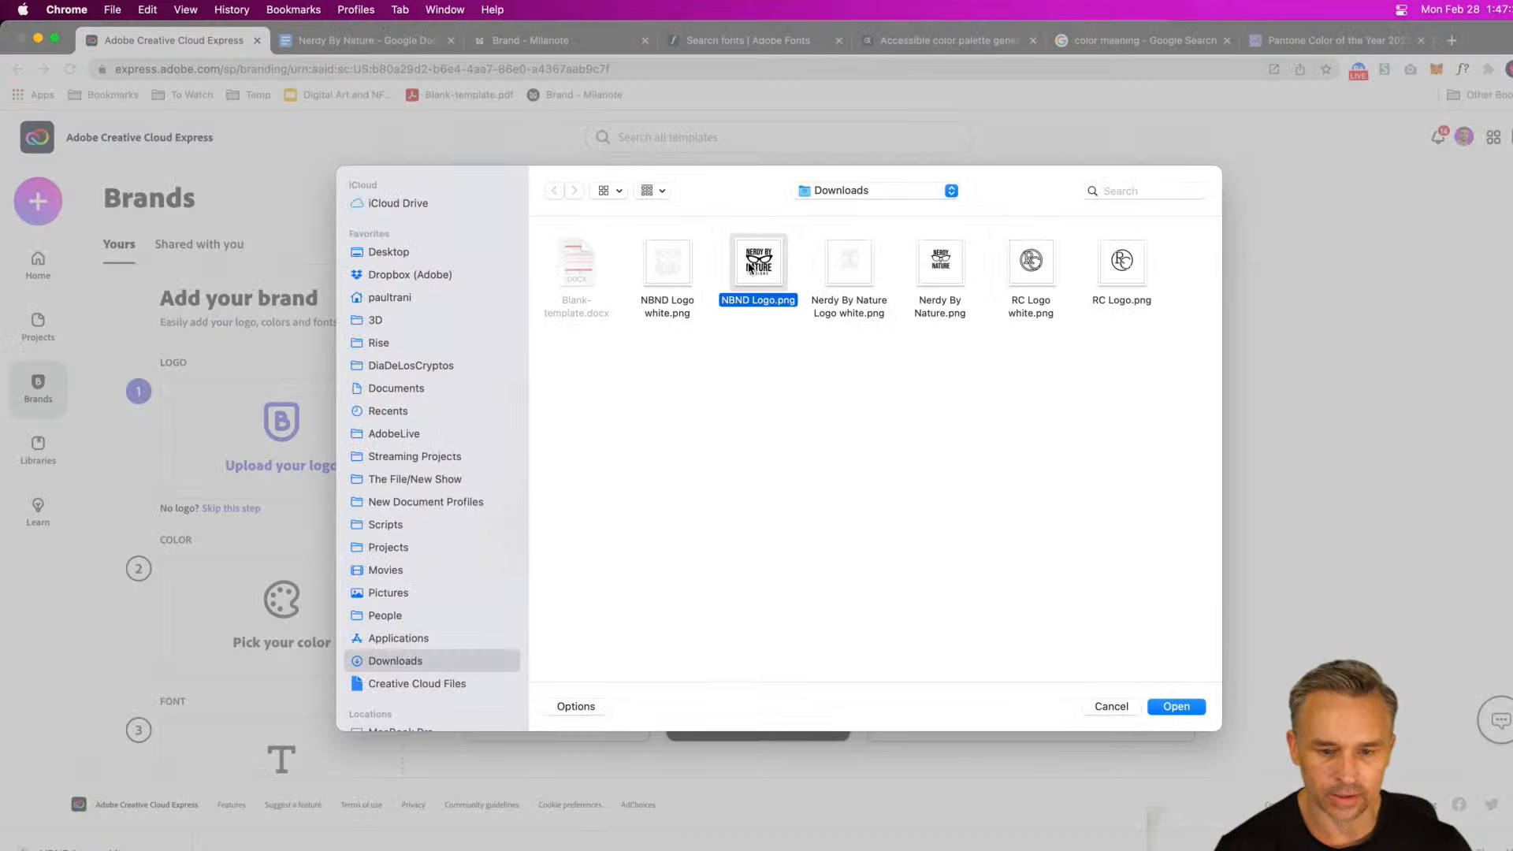
click(1150, 710)
Step: Set the brand colour to #6966E0 using the first colour code copied from the Nerdy By Nature document
scroll(315, 559, down, 2)
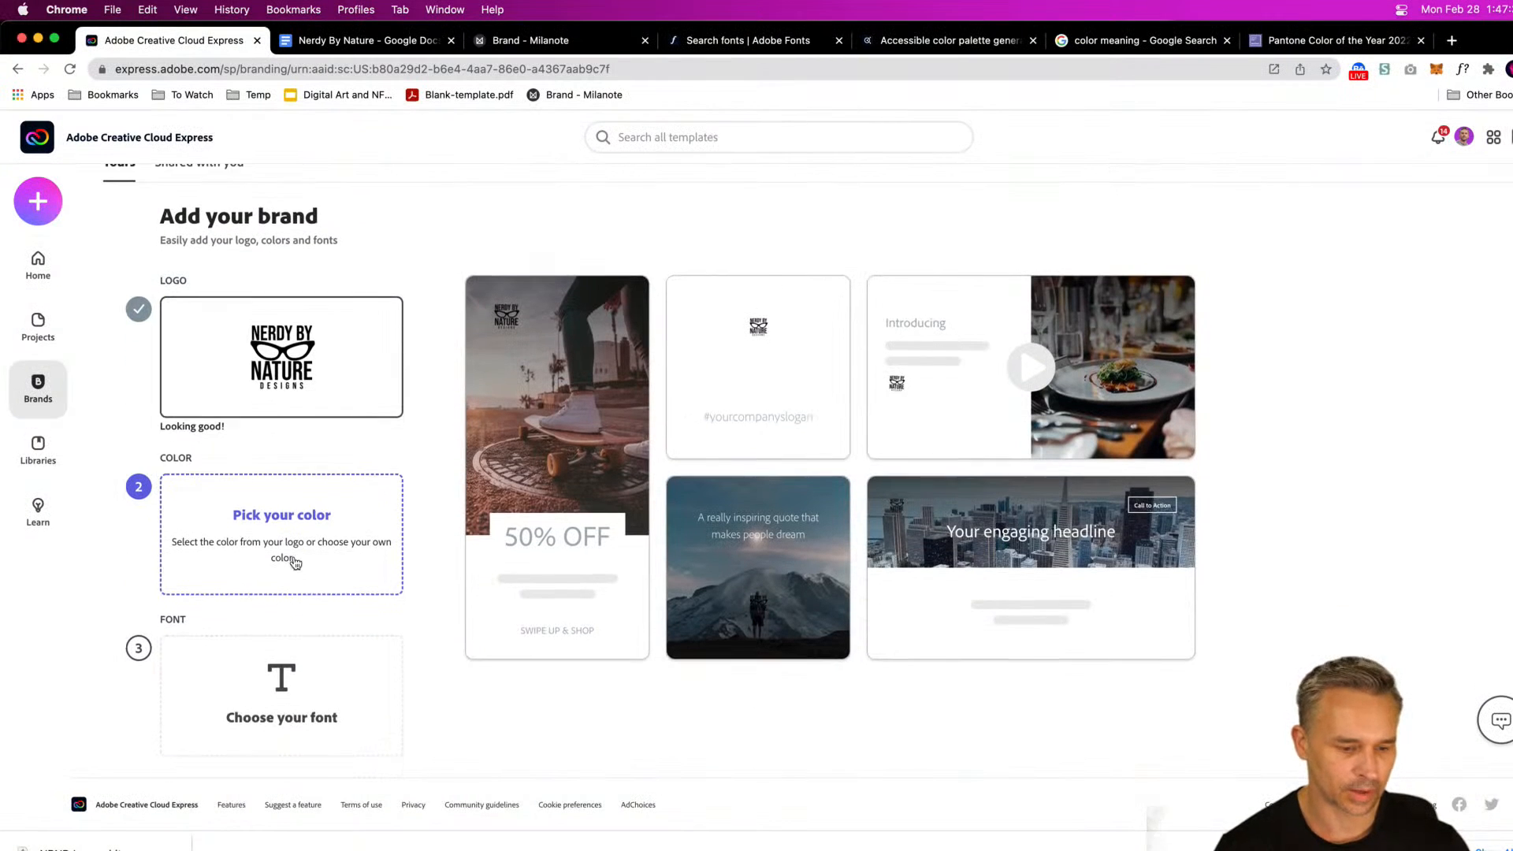
click(268, 516)
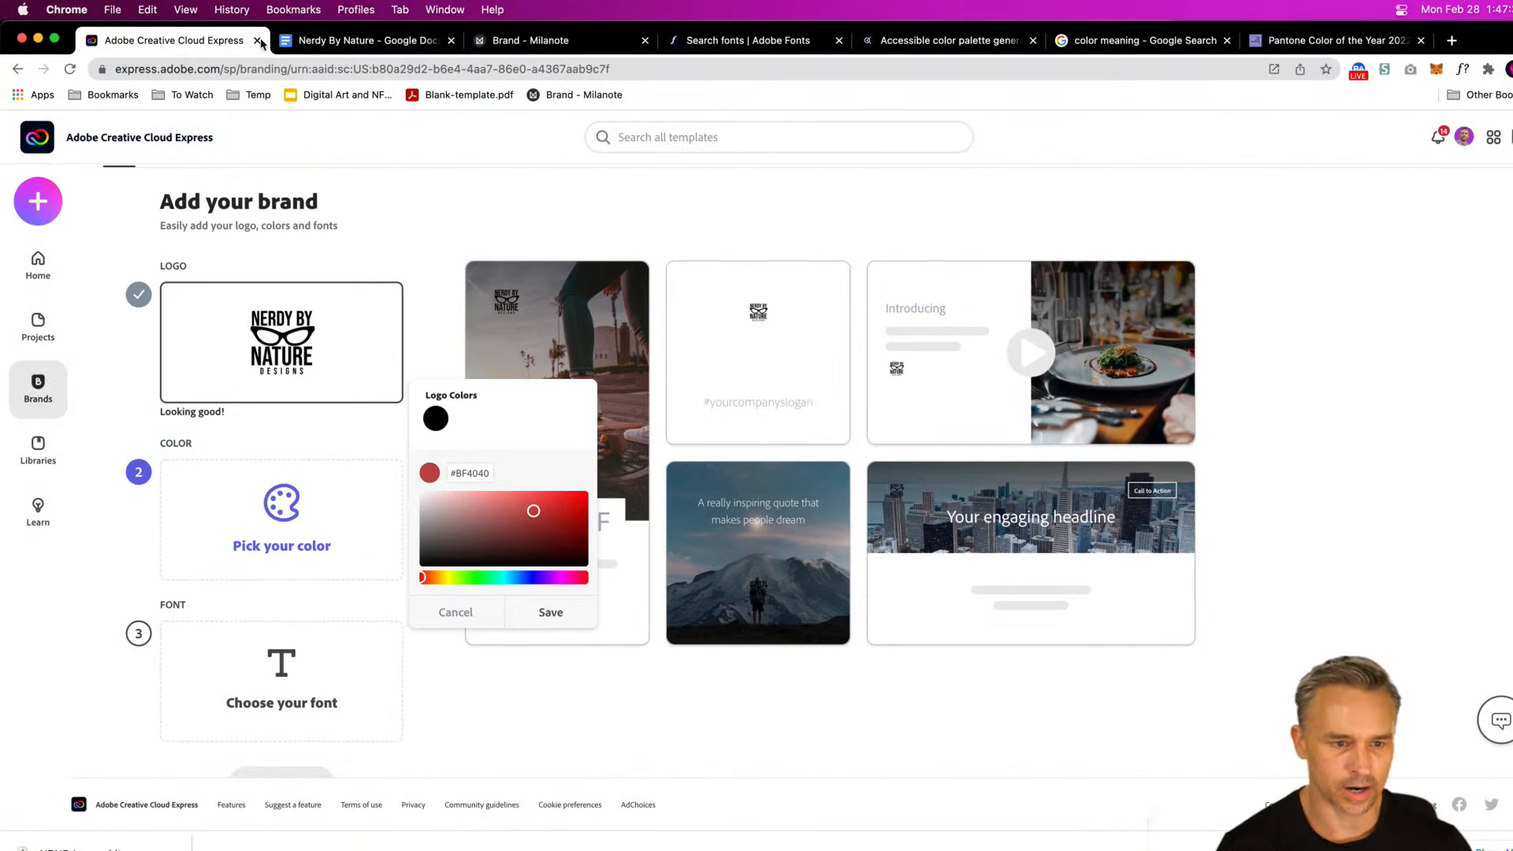
click(300, 44)
double_click(547, 571)
key(super+c)
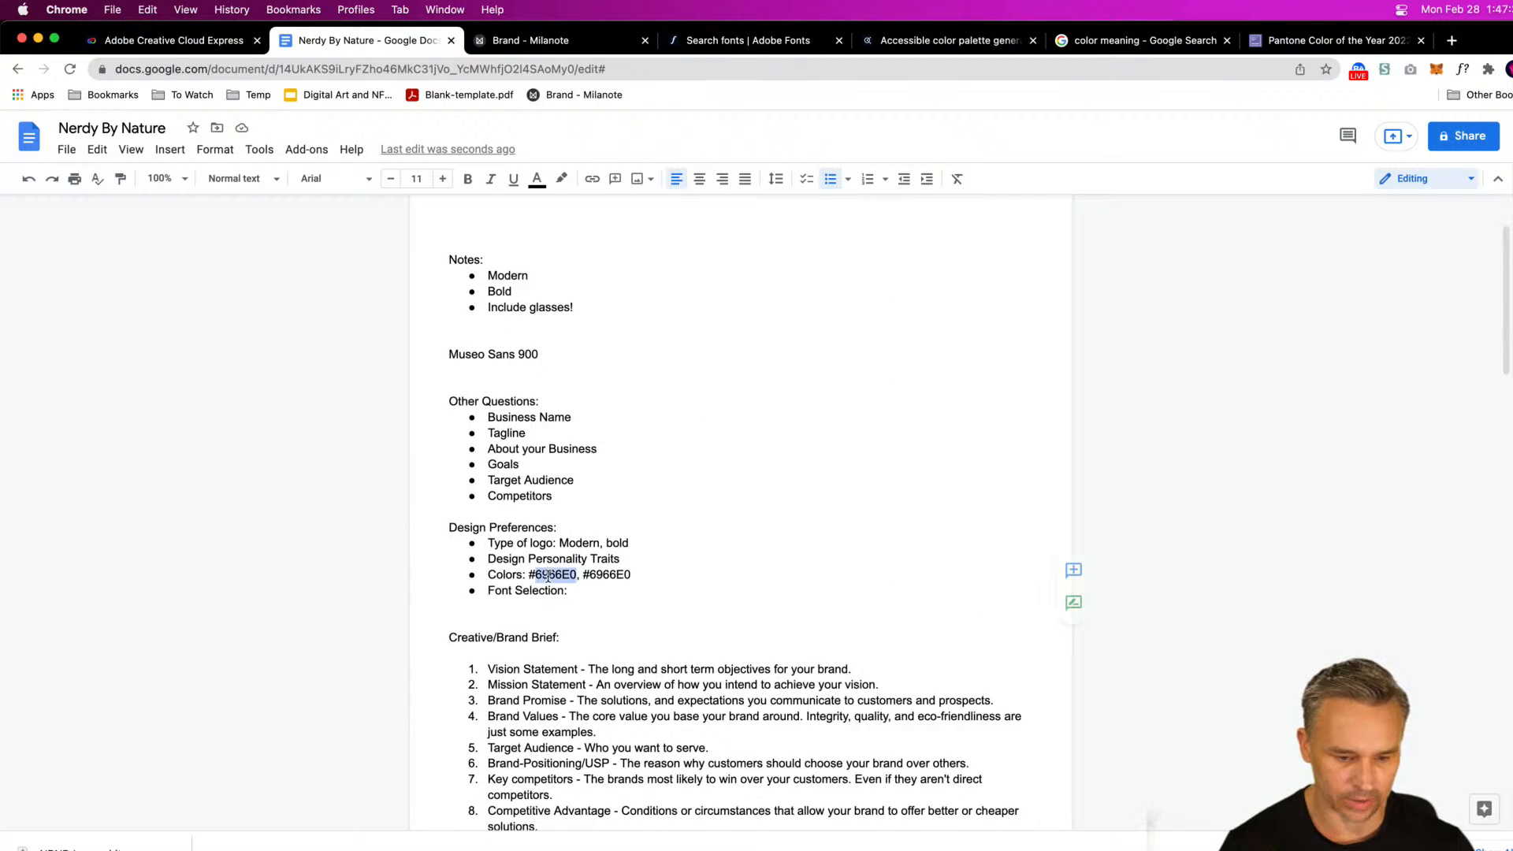
click(175, 42)
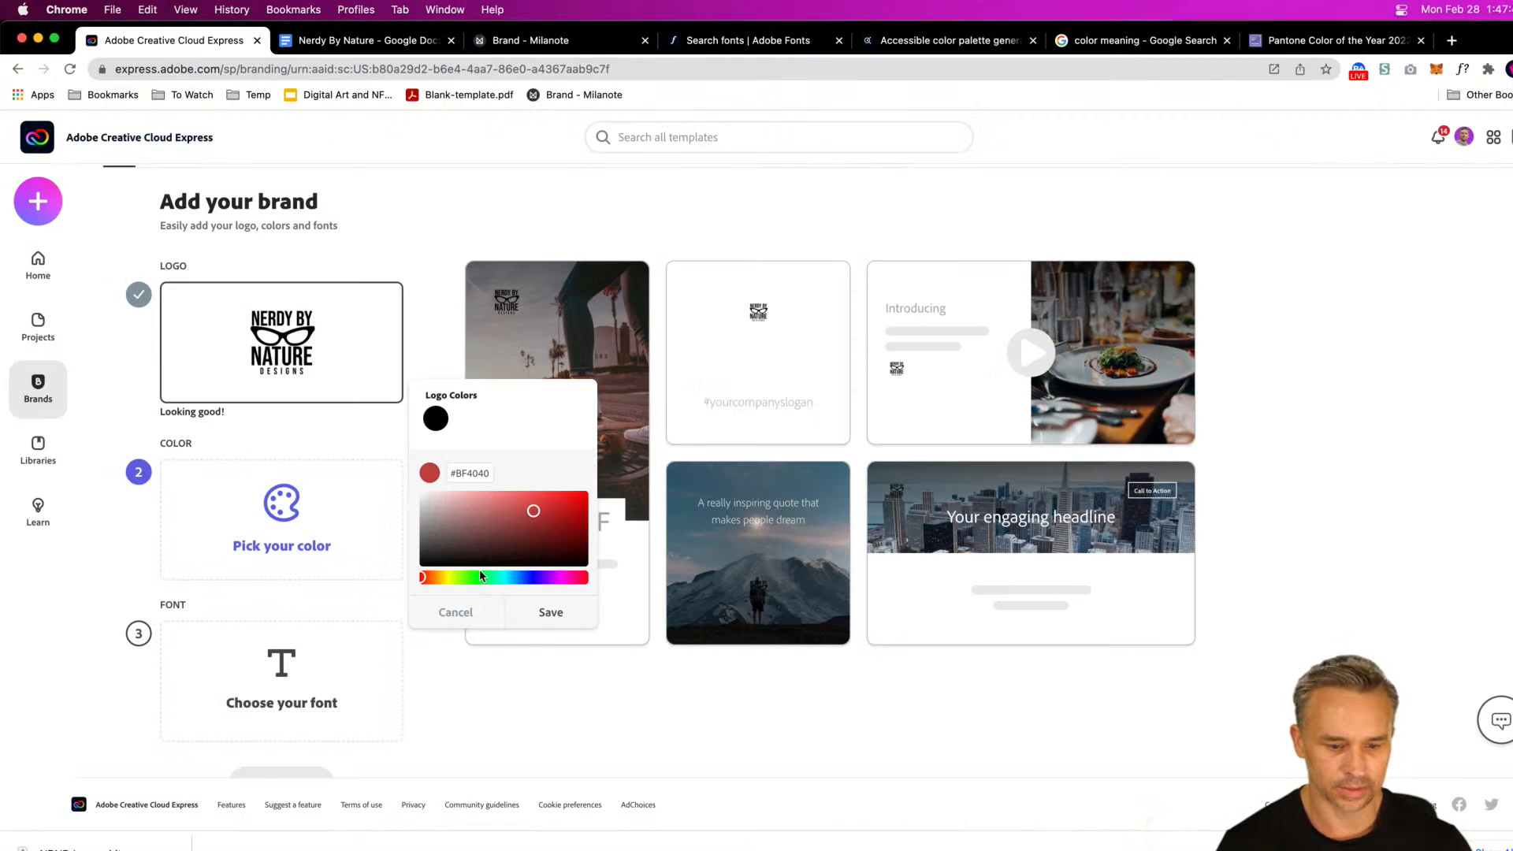
click(458, 472)
key(super+v)
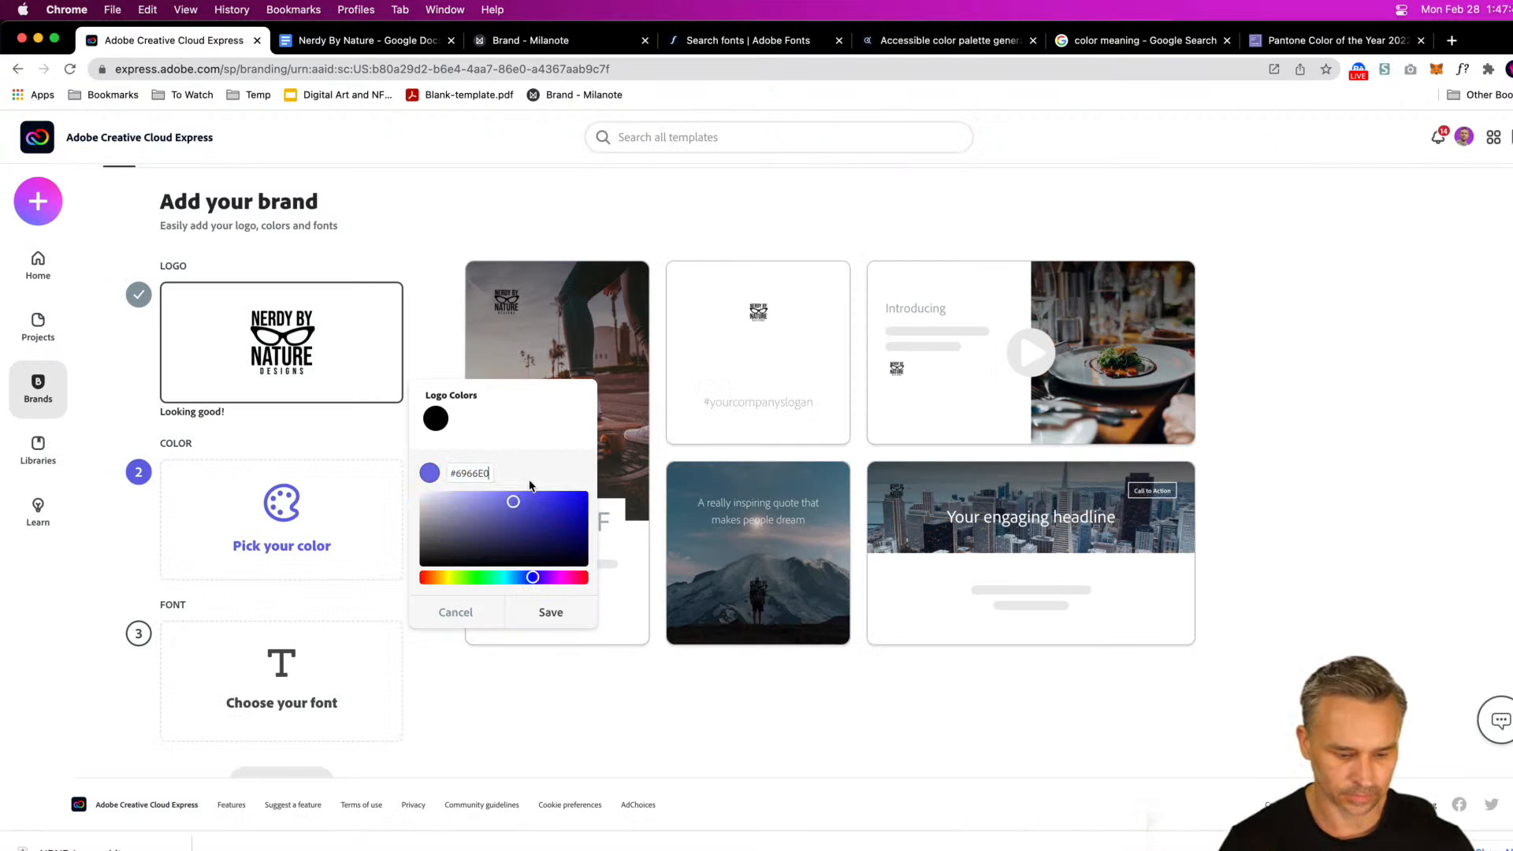
key(Return)
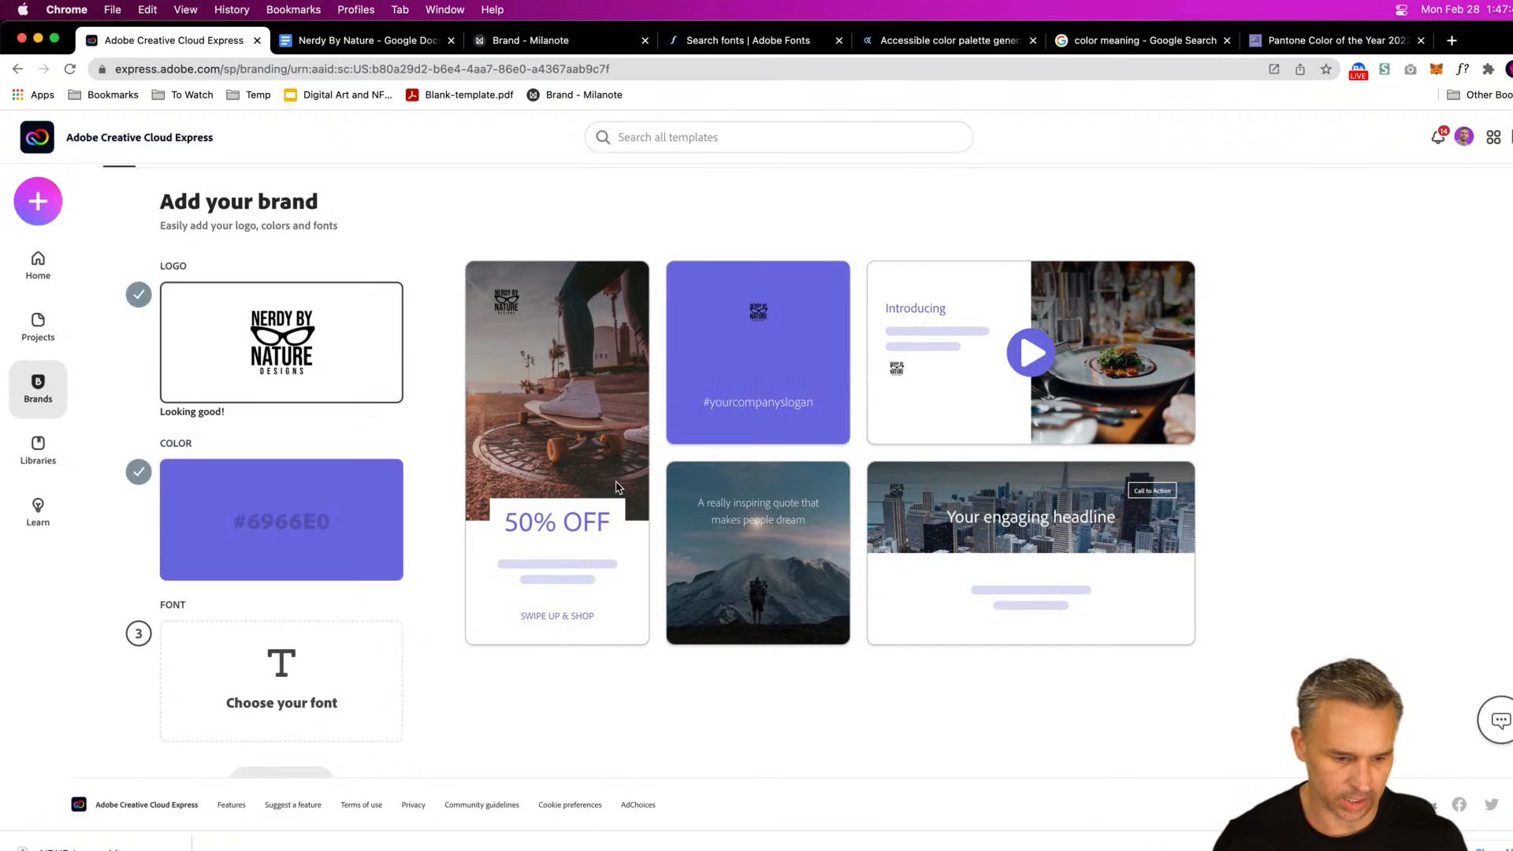
Step: Choose Museo Slab 1000 from the Loud fonts as the brand font
click(266, 651)
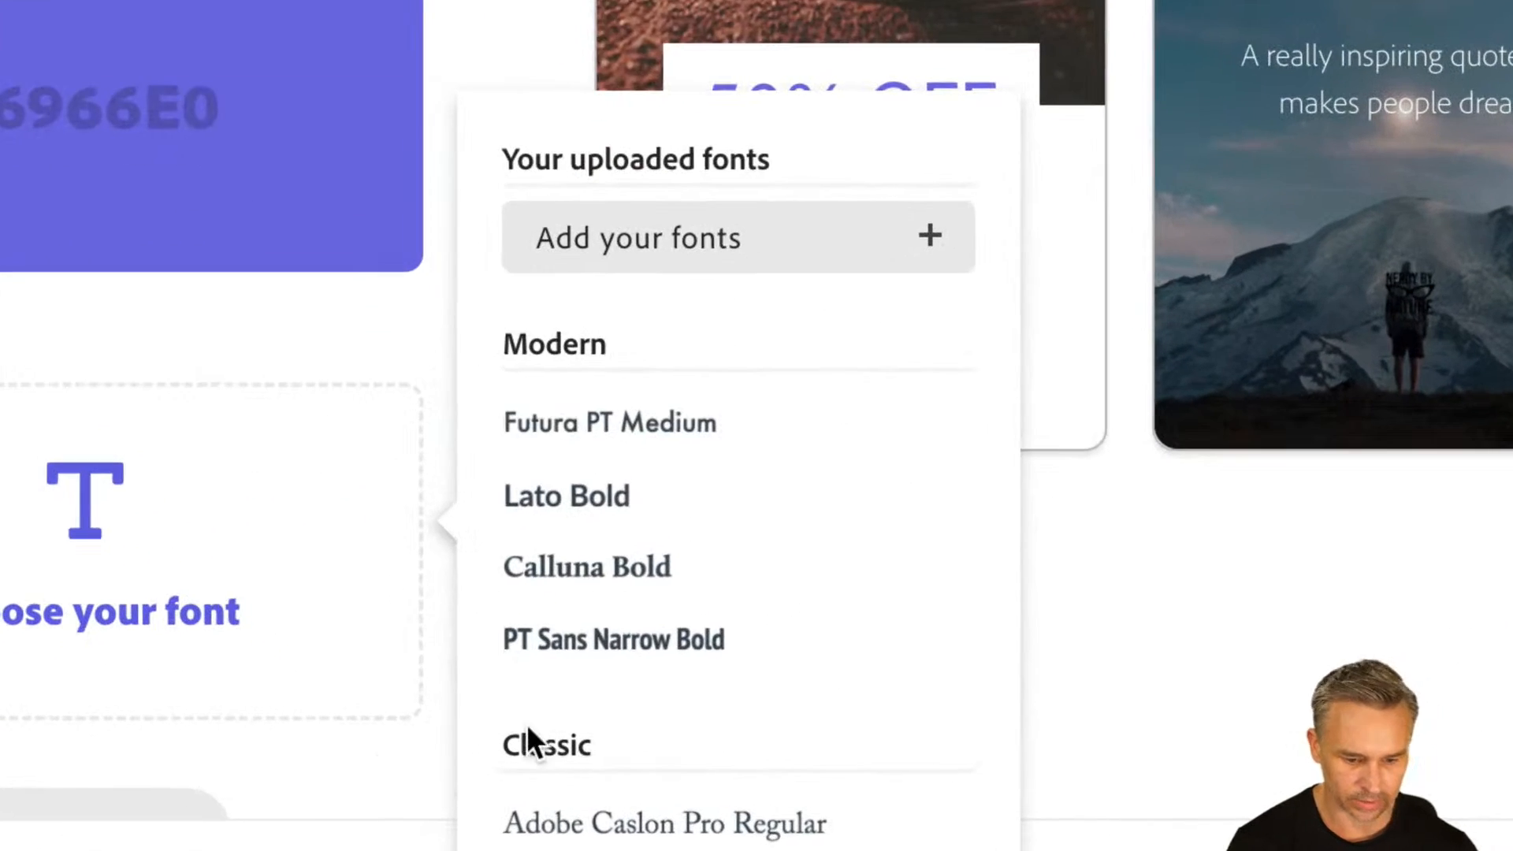
scroll(531, 687, down, 8)
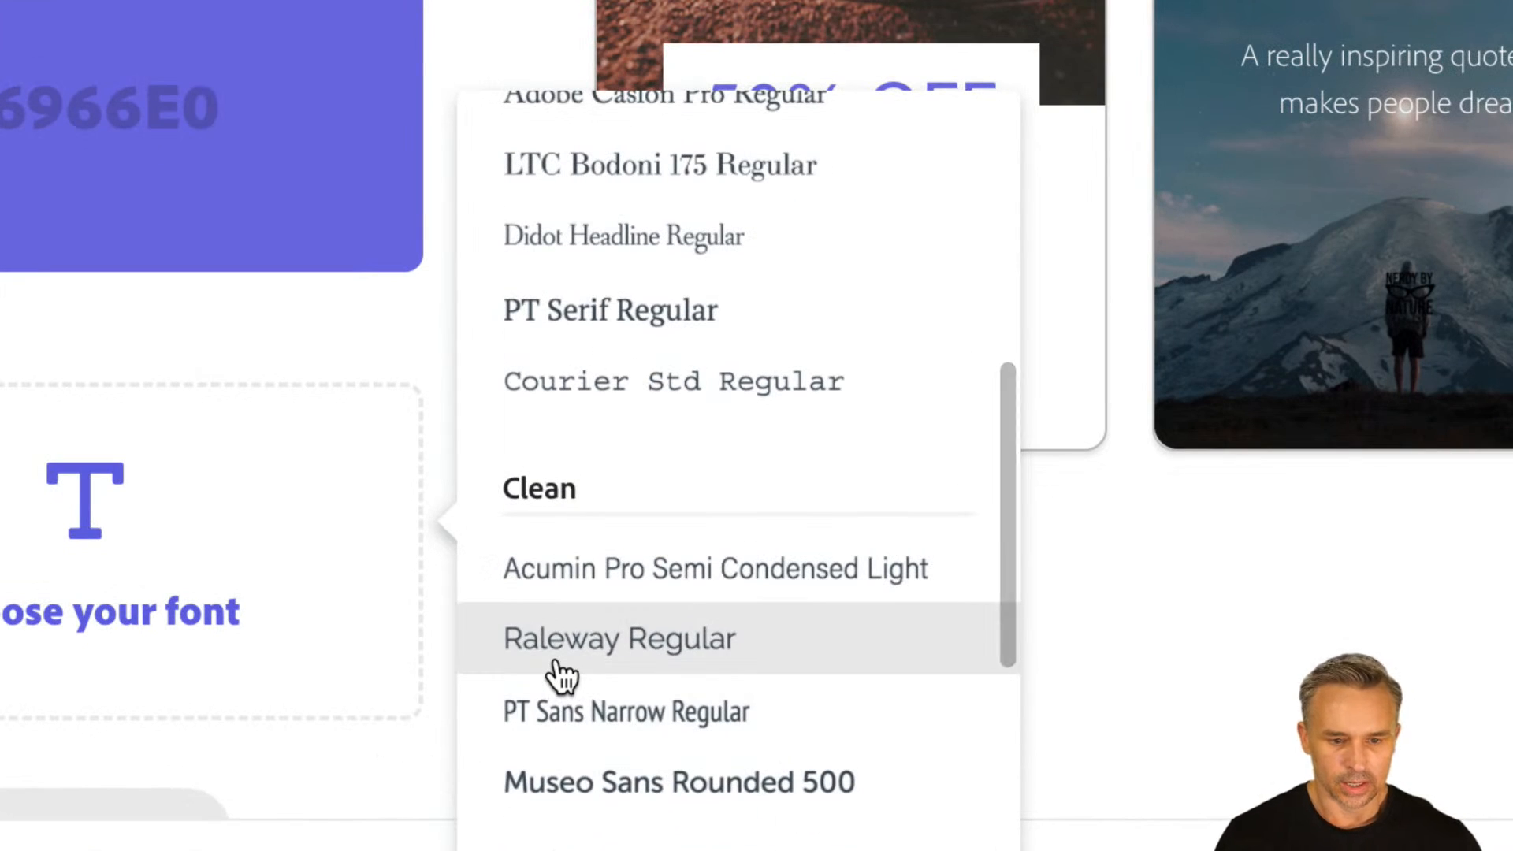
scroll(561, 676, down, 5)
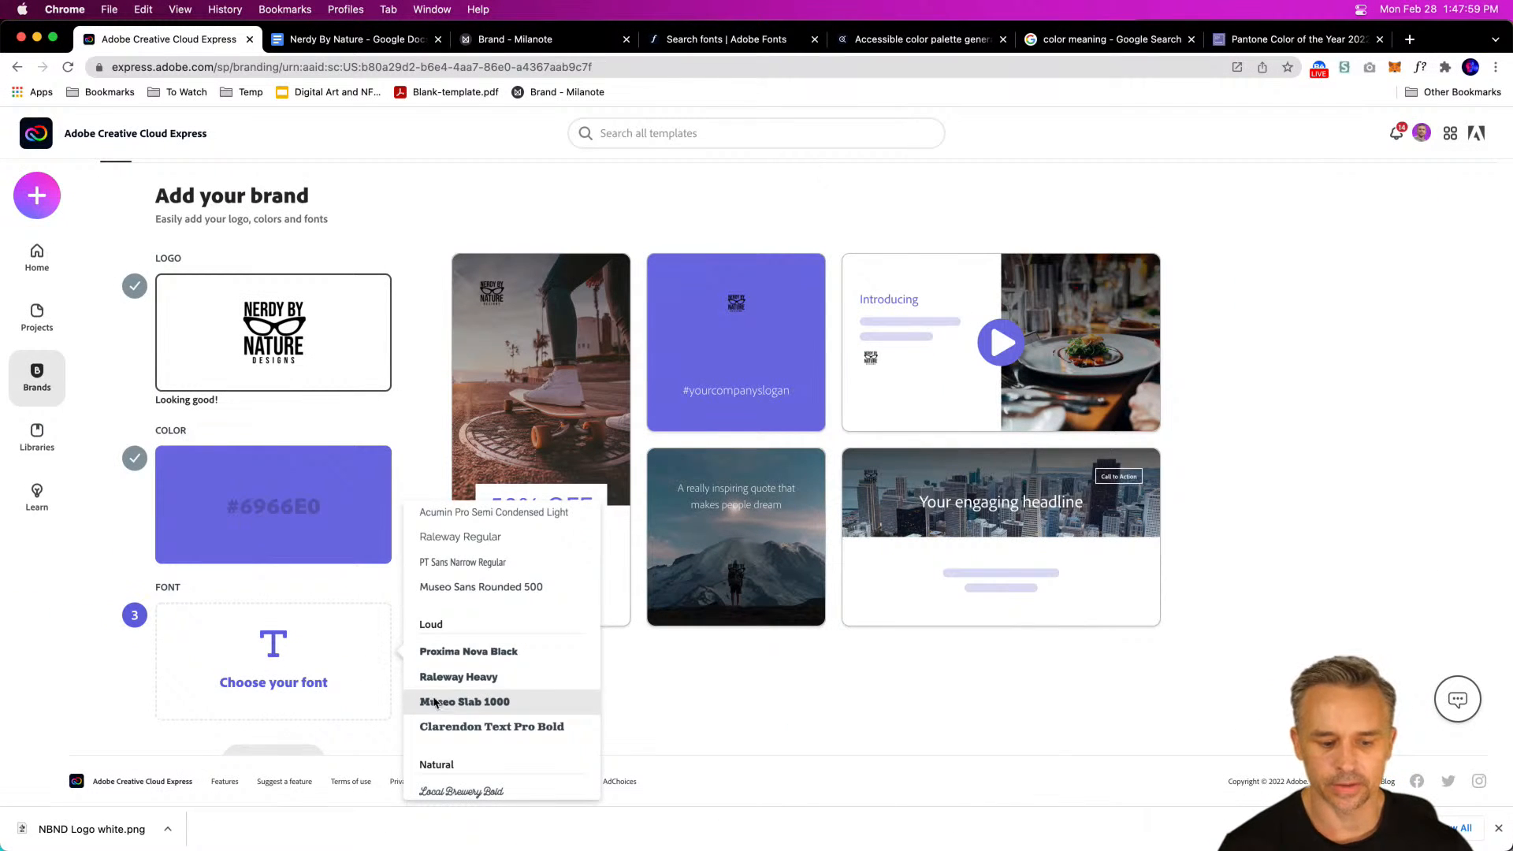
click(434, 702)
Step: Name the brand "Nerdy by Nature" and create it
scroll(163, 633, down, 1)
click(259, 710)
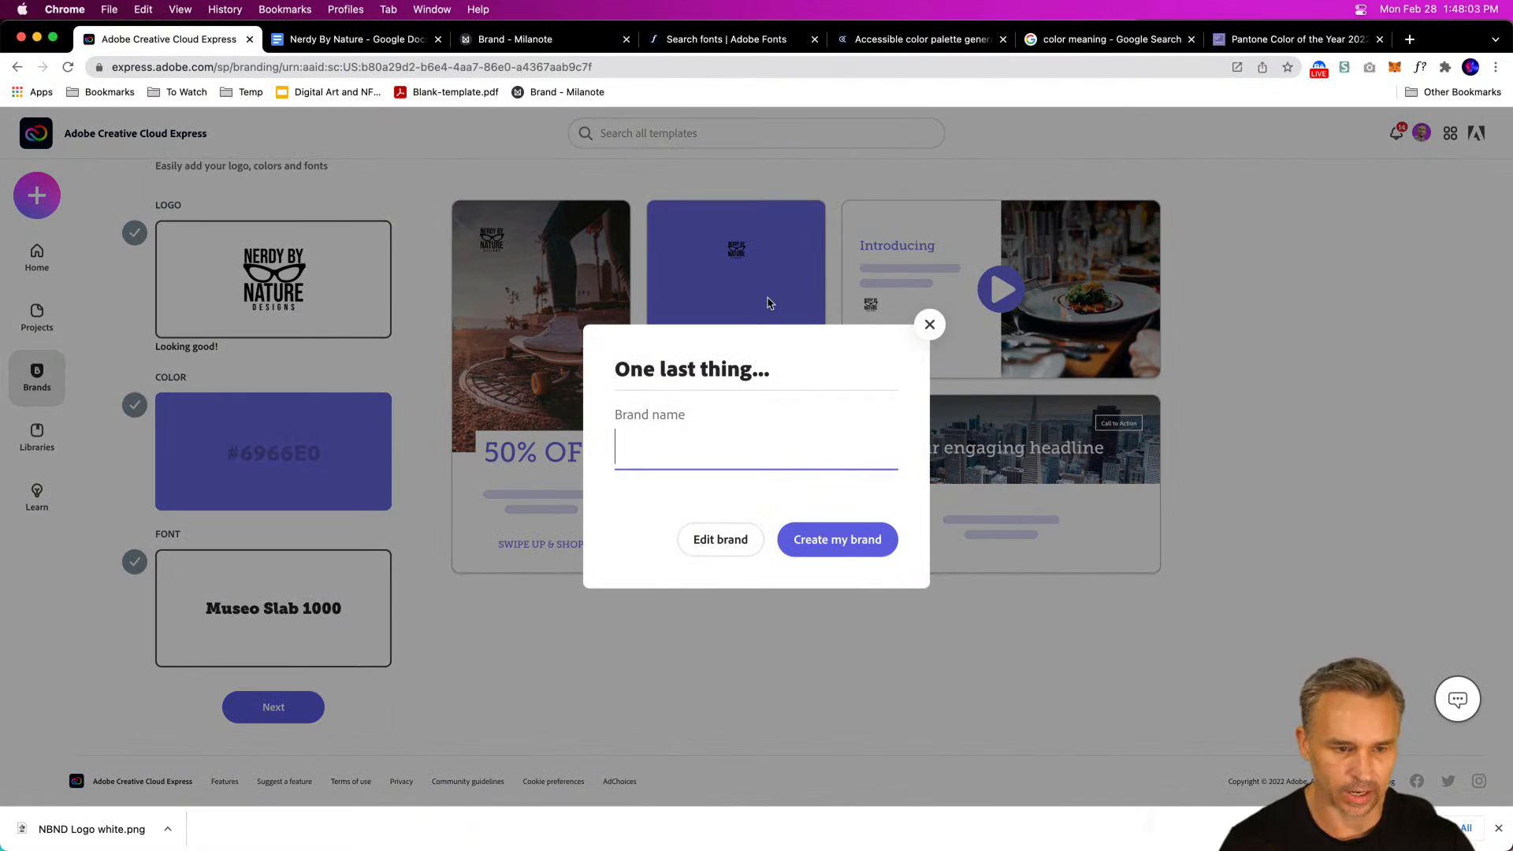
text(Nerdy by Nature)
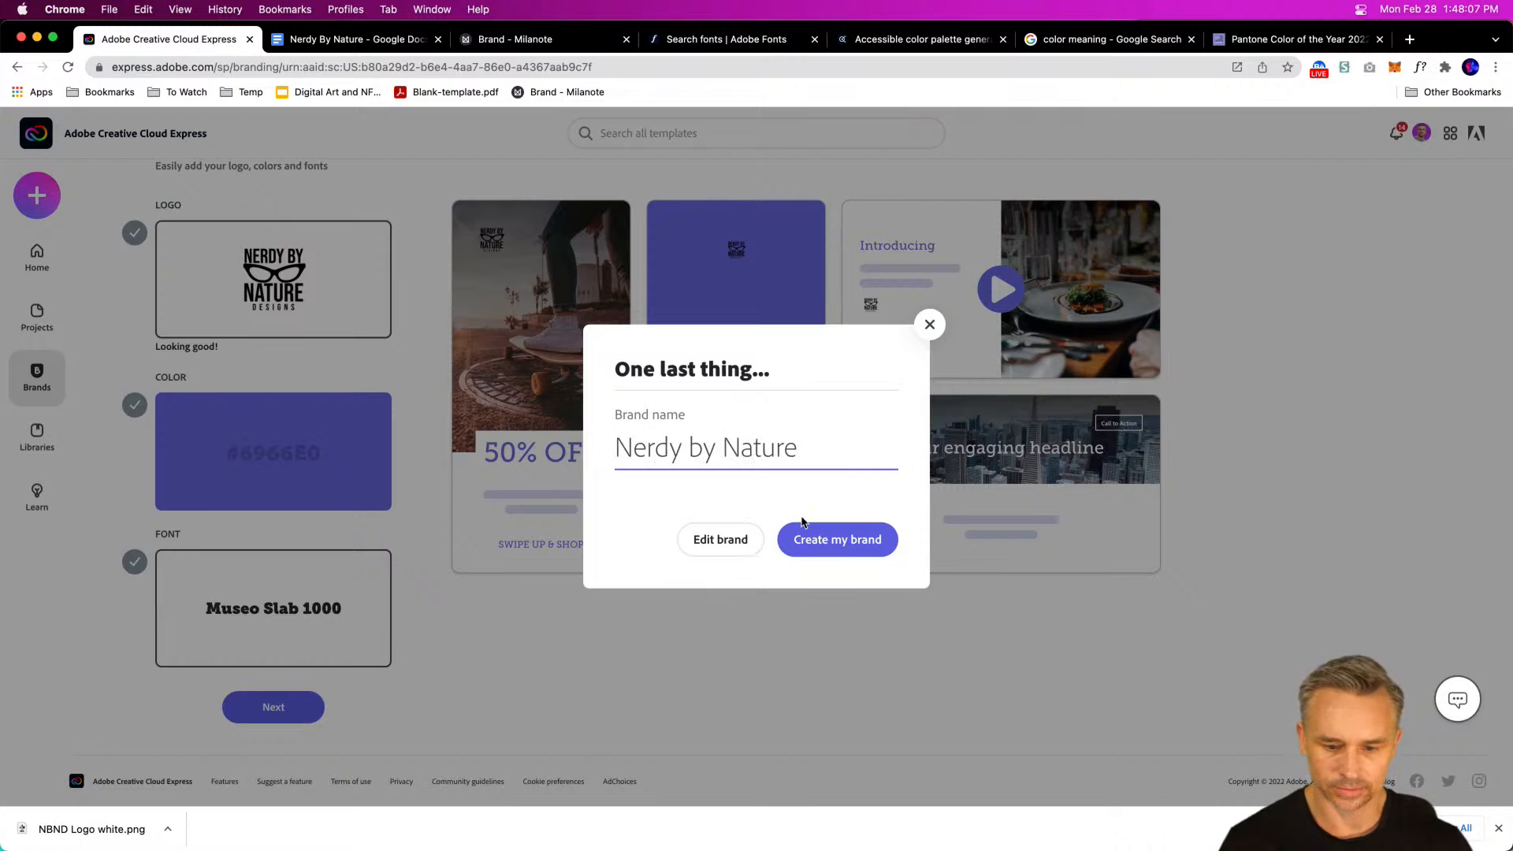
click(836, 551)
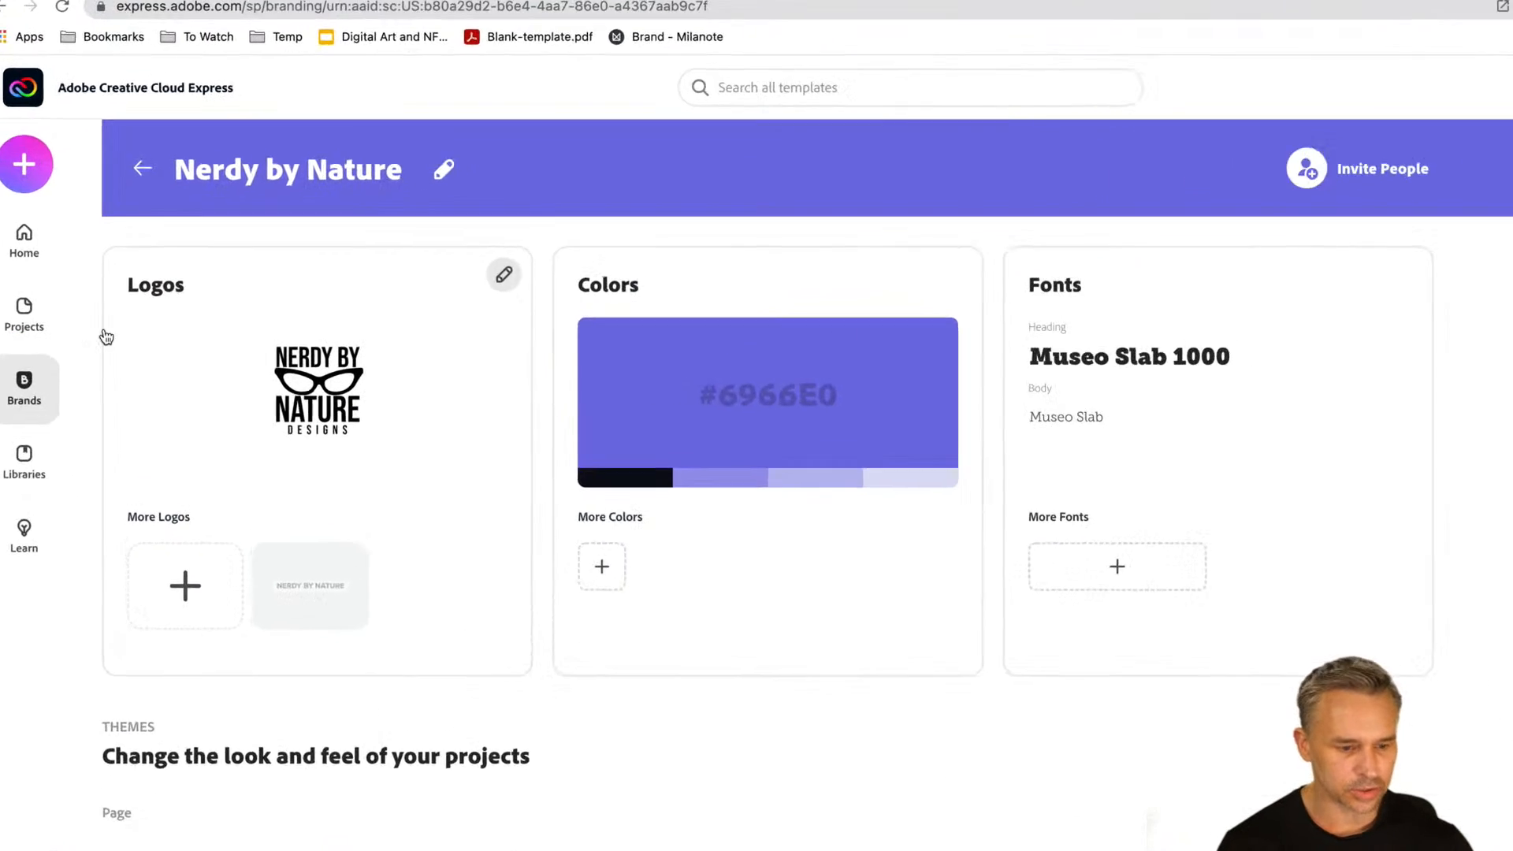
Step: Add NBND Logo white.png to the brand's additional logos
click(151, 628)
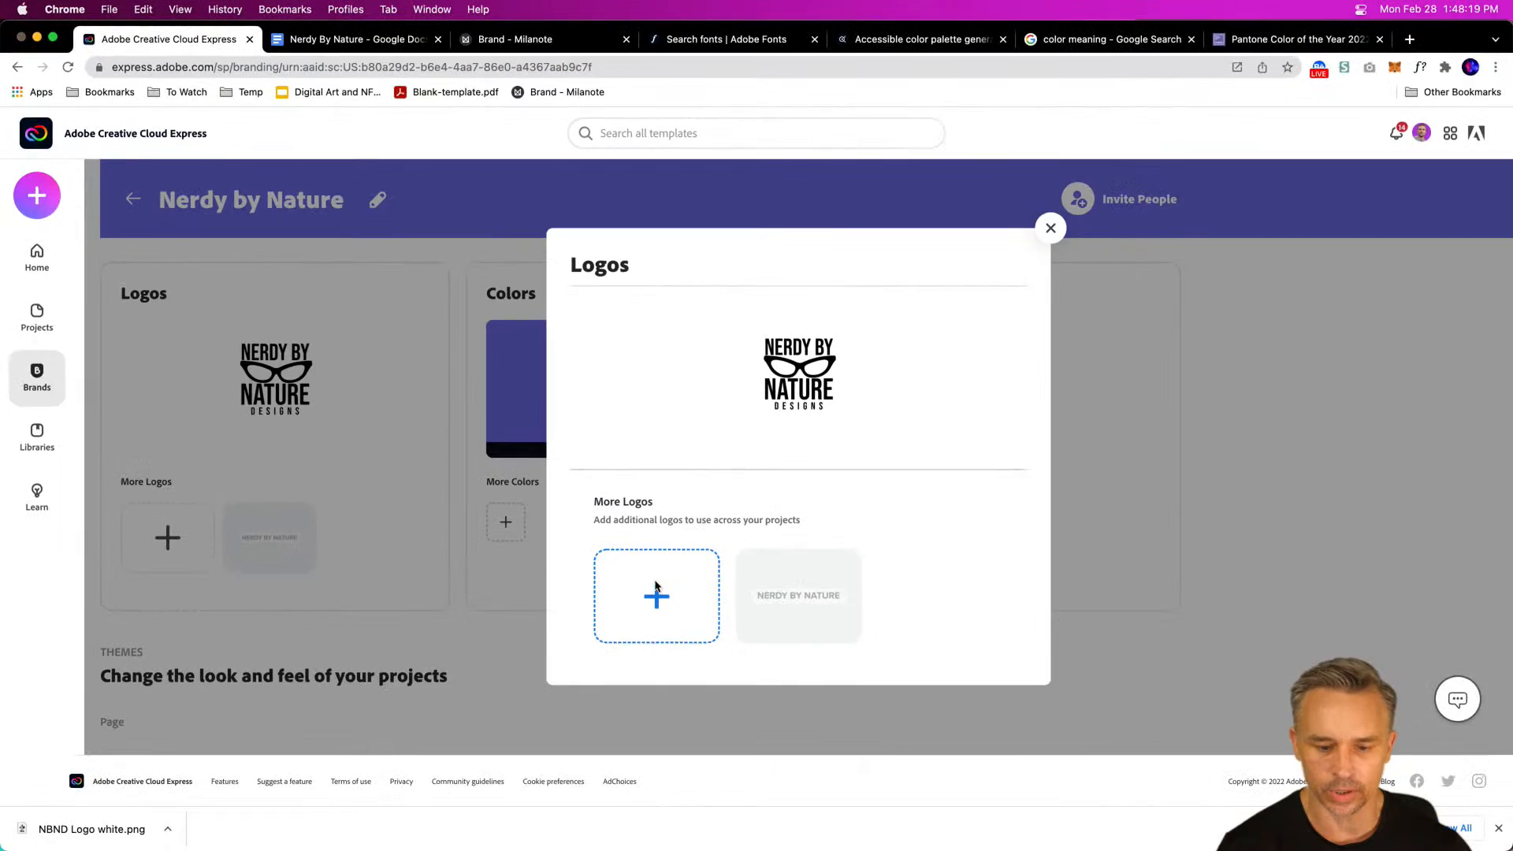
click(893, 691)
double_click(648, 256)
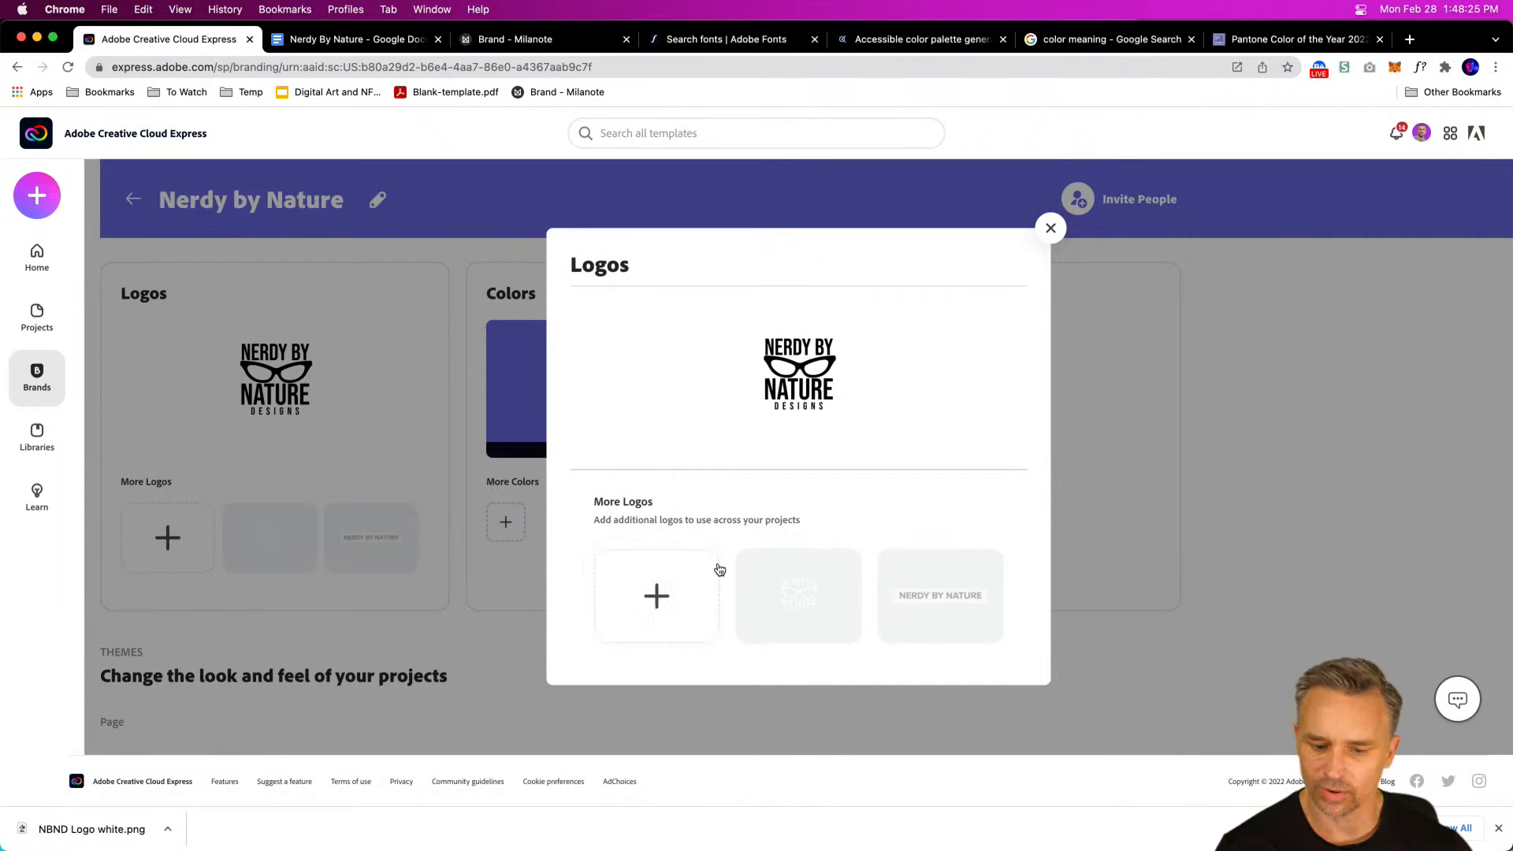
Step: Upload the white logo to the additional logos a second time, delete the duplicate and close the logo settings
click(658, 599)
double_click(643, 254)
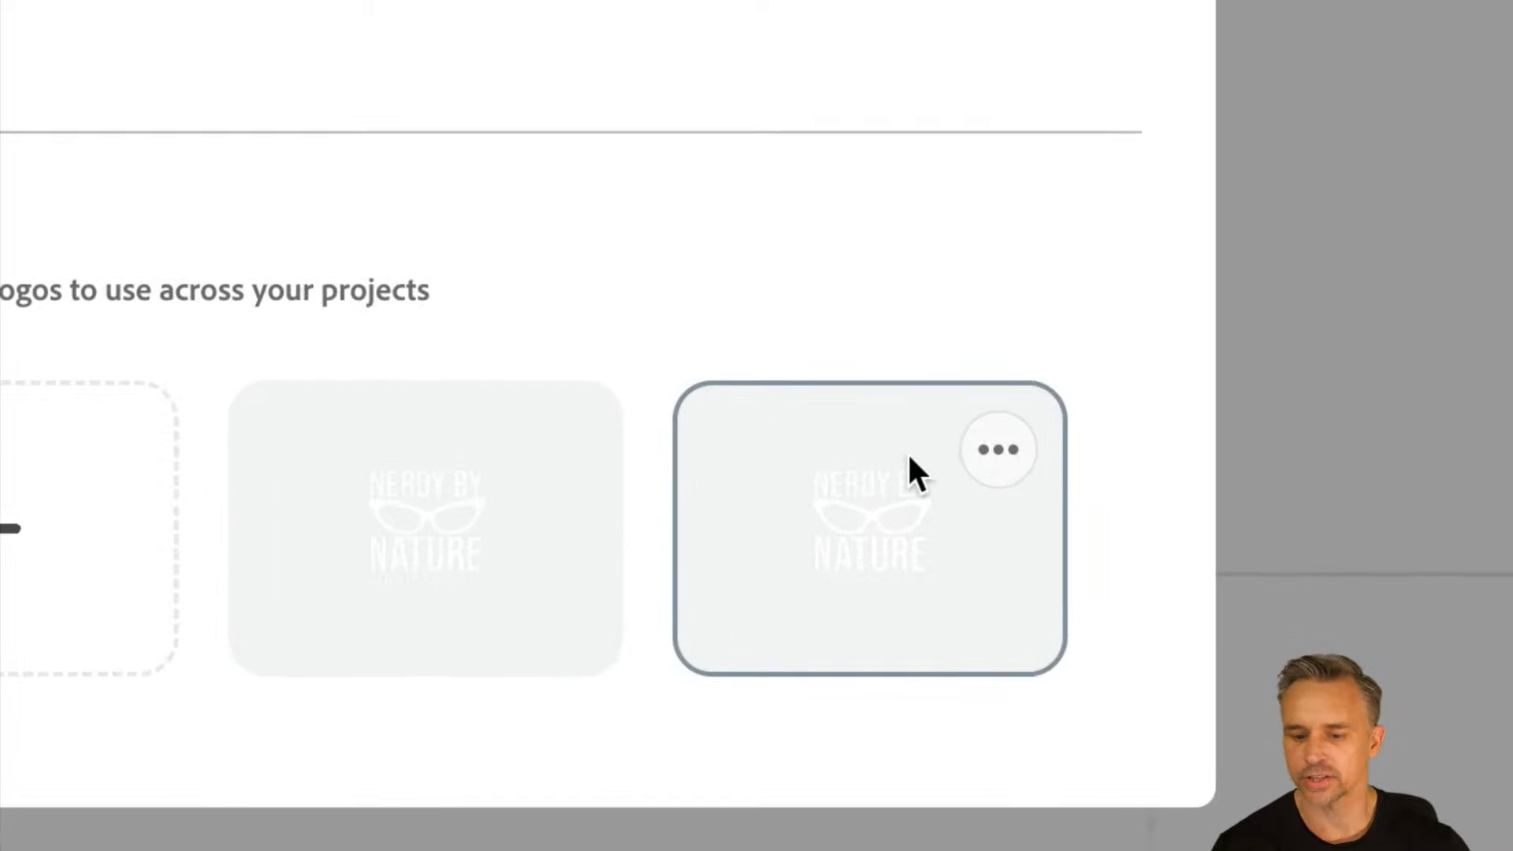
click(998, 450)
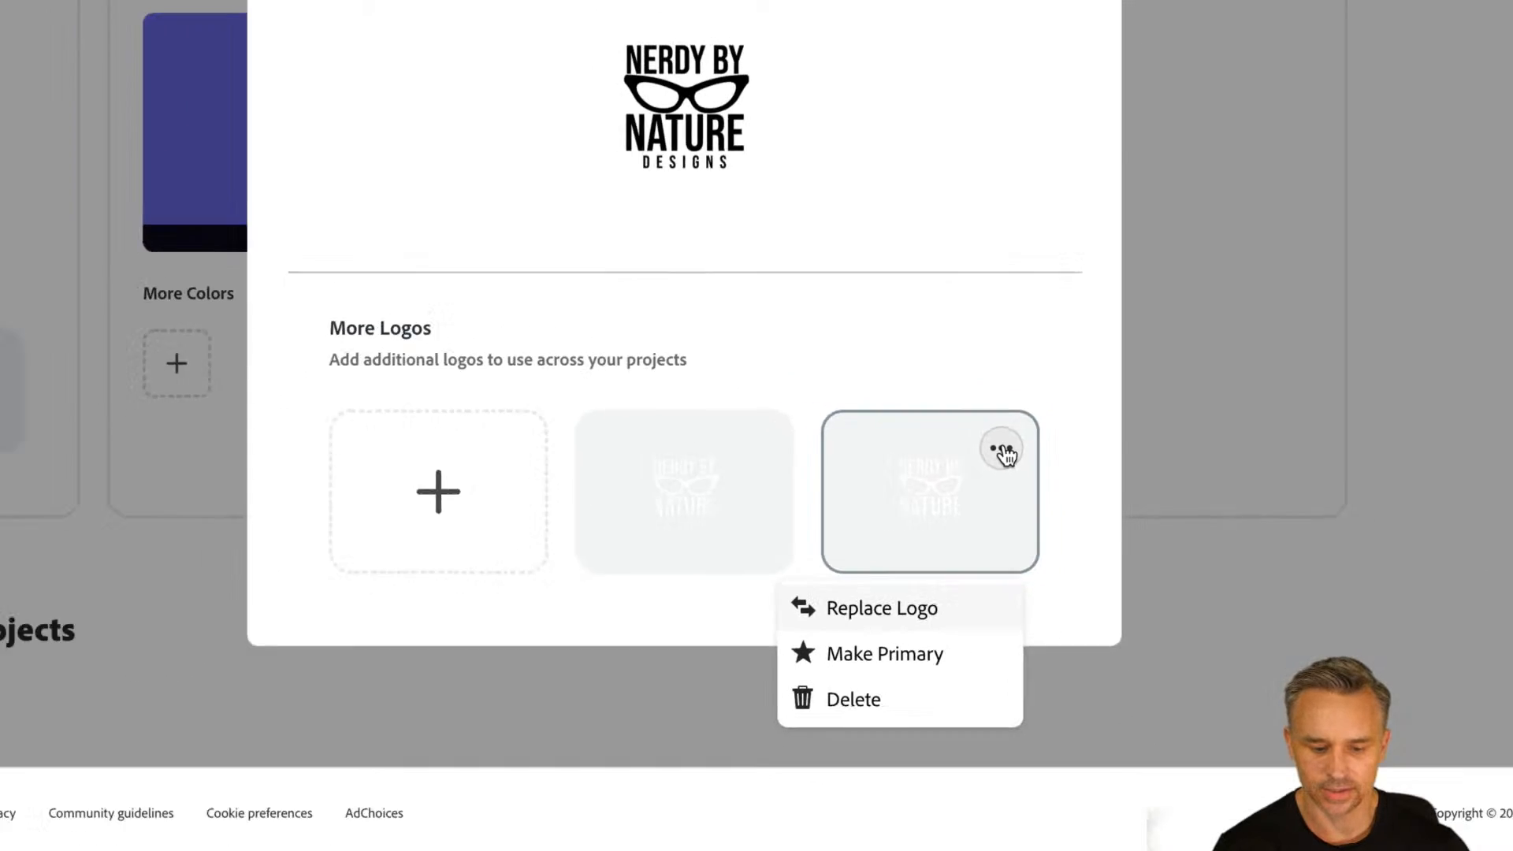
click(784, 736)
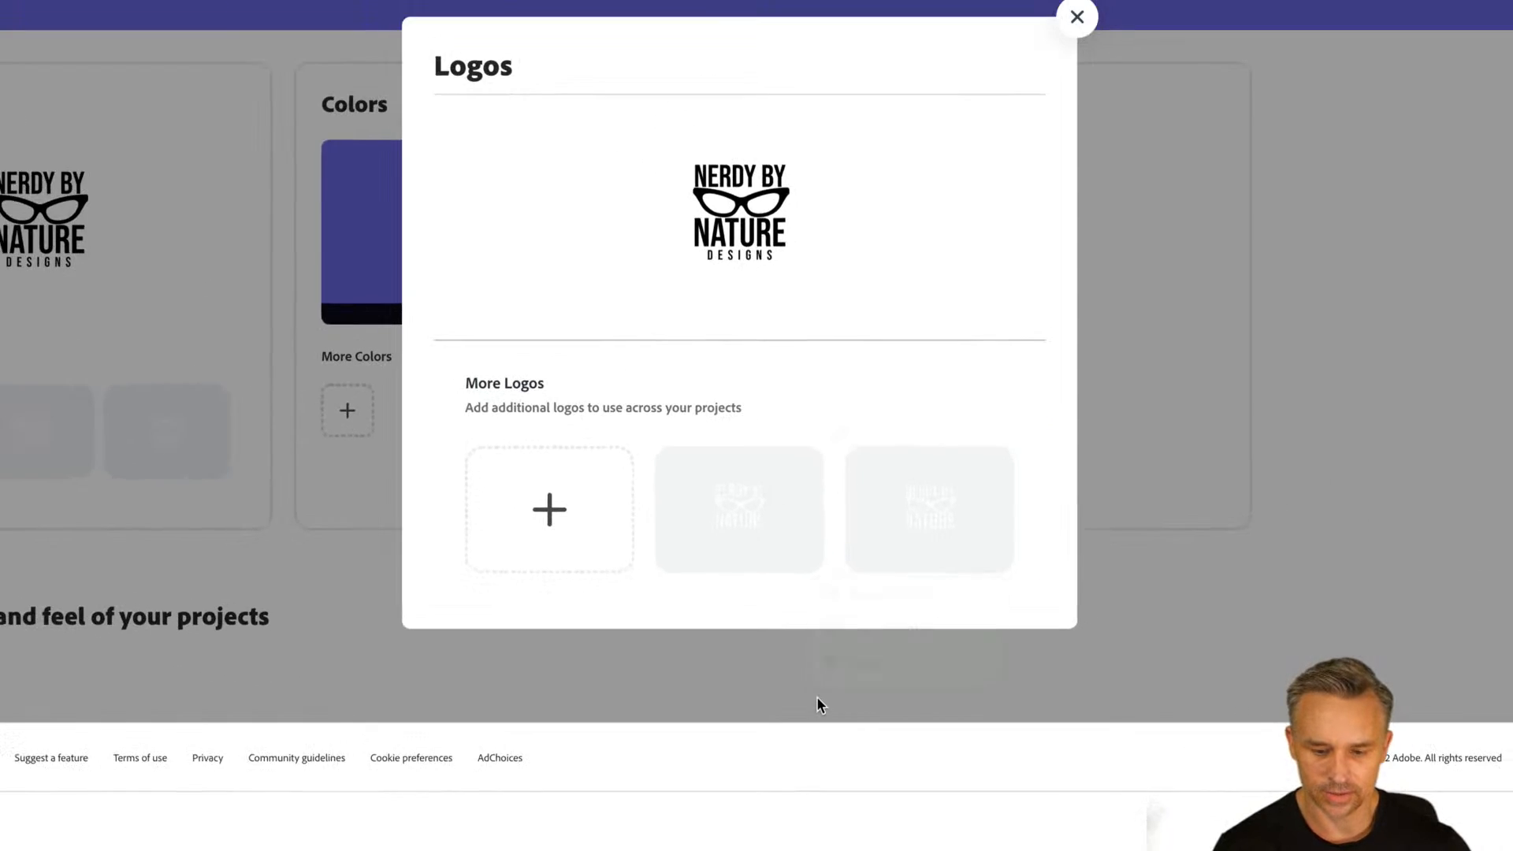
click(1002, 450)
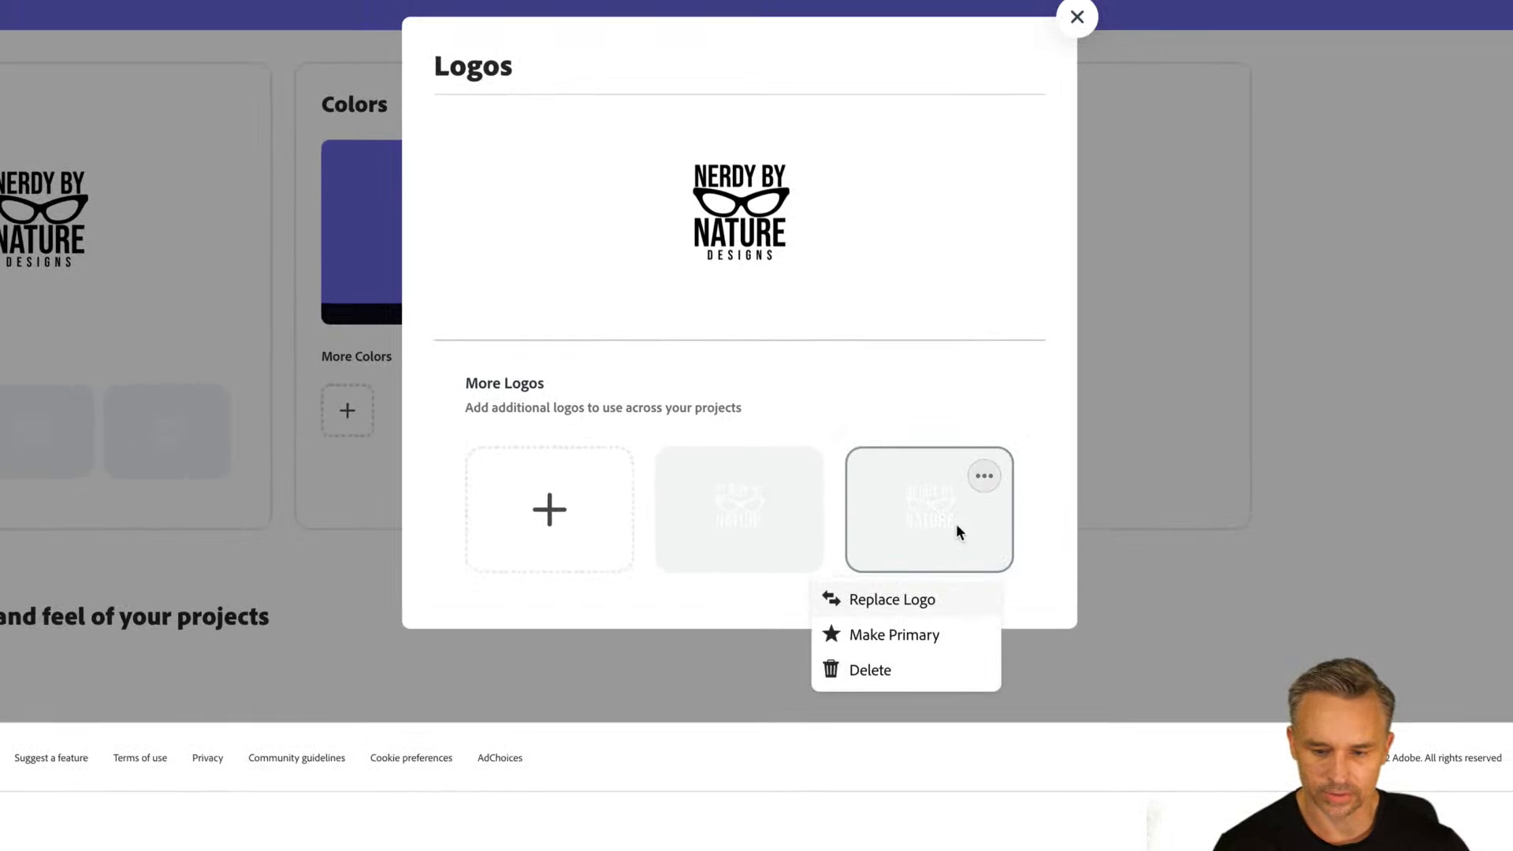
click(873, 669)
click(864, 517)
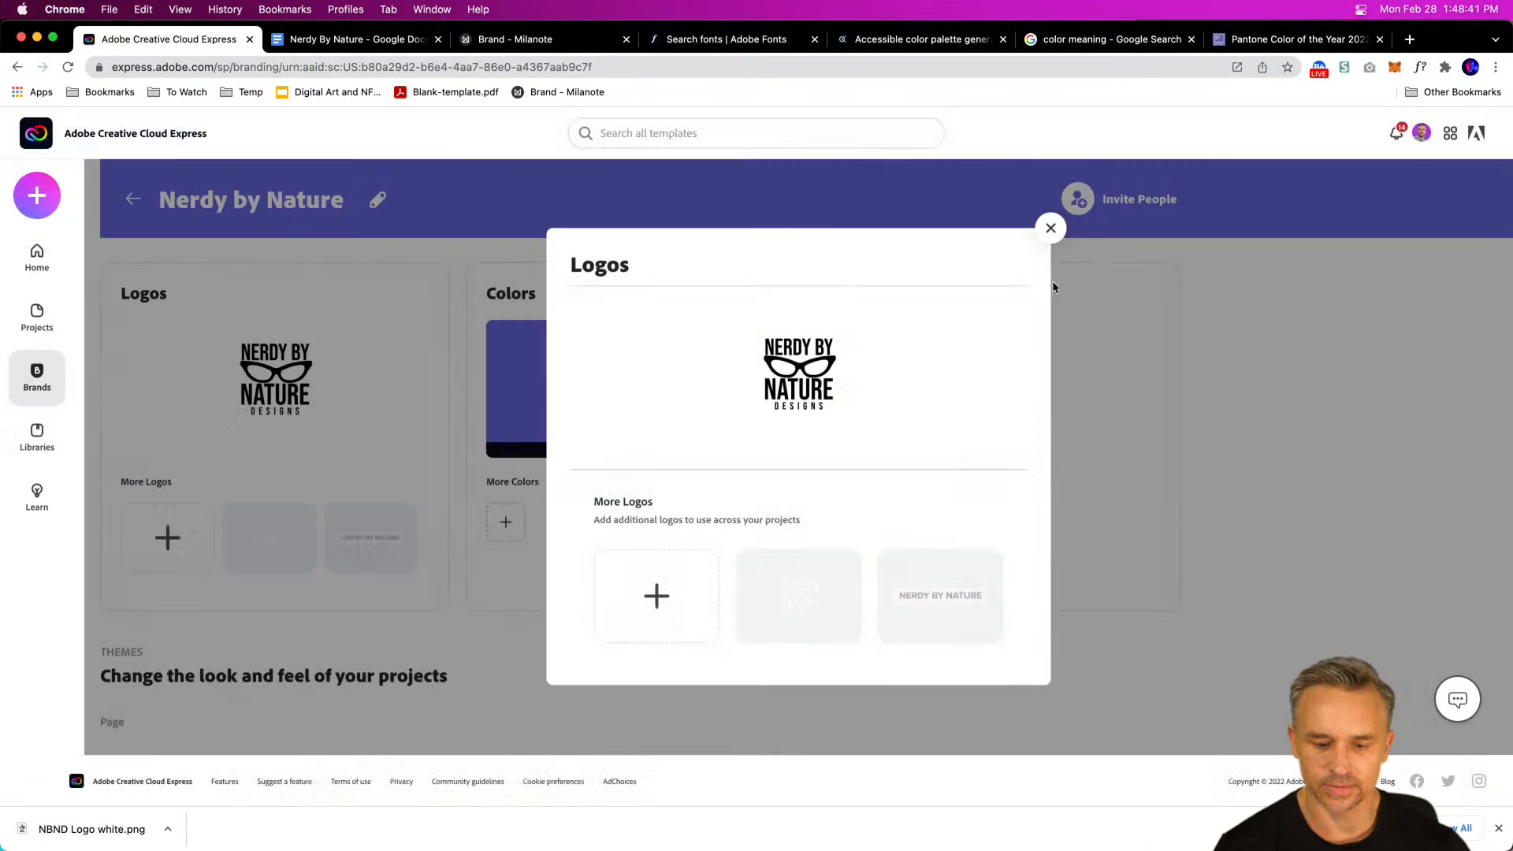
click(1050, 228)
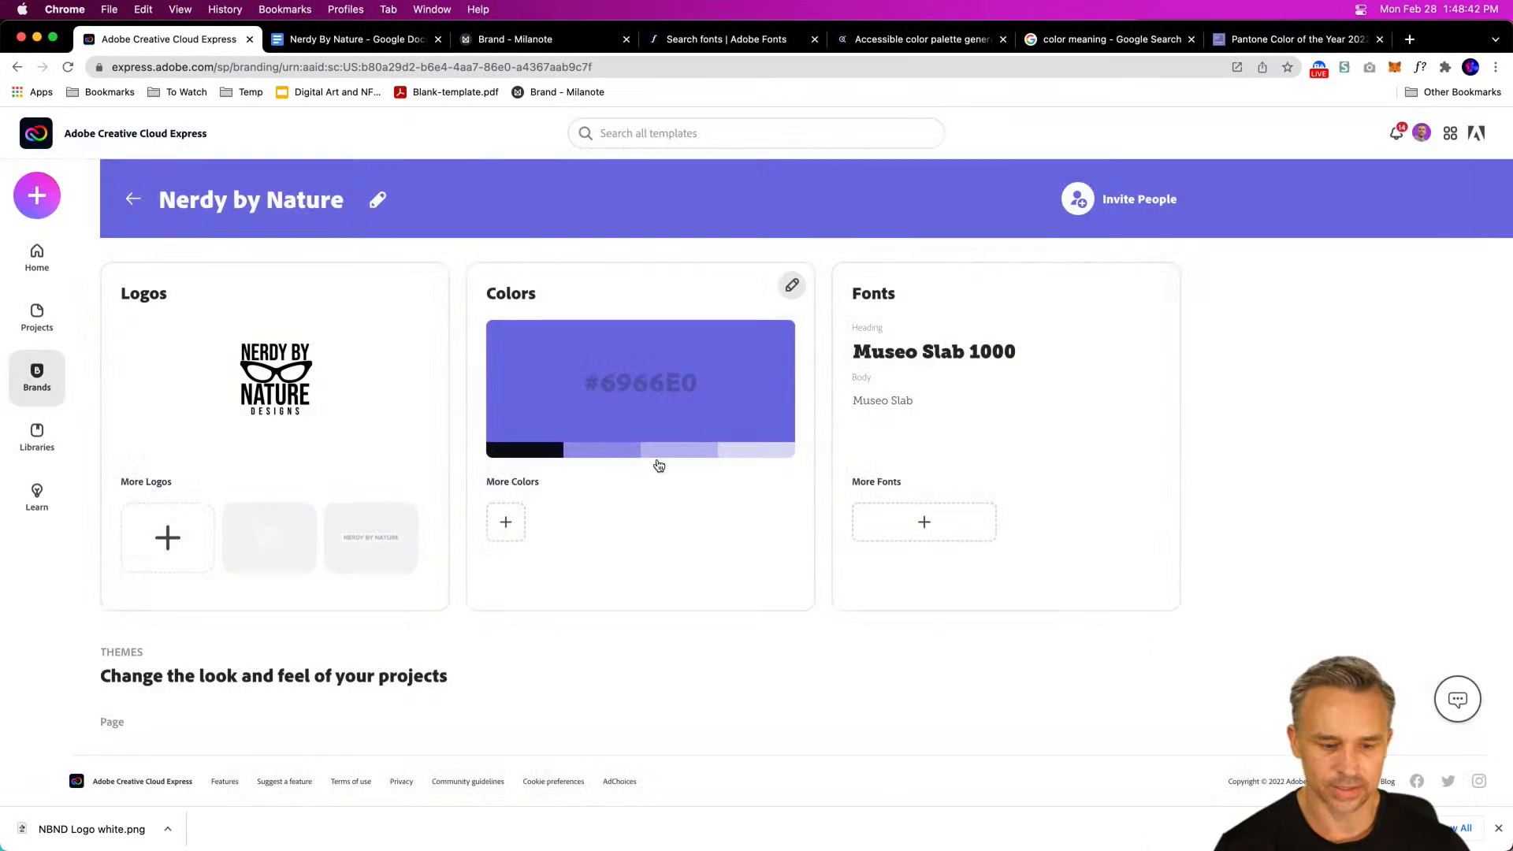
Step: Copy the second colour code, 6966E0, from the Google Docs brief into a new additional brand colour
click(505, 522)
click(349, 41)
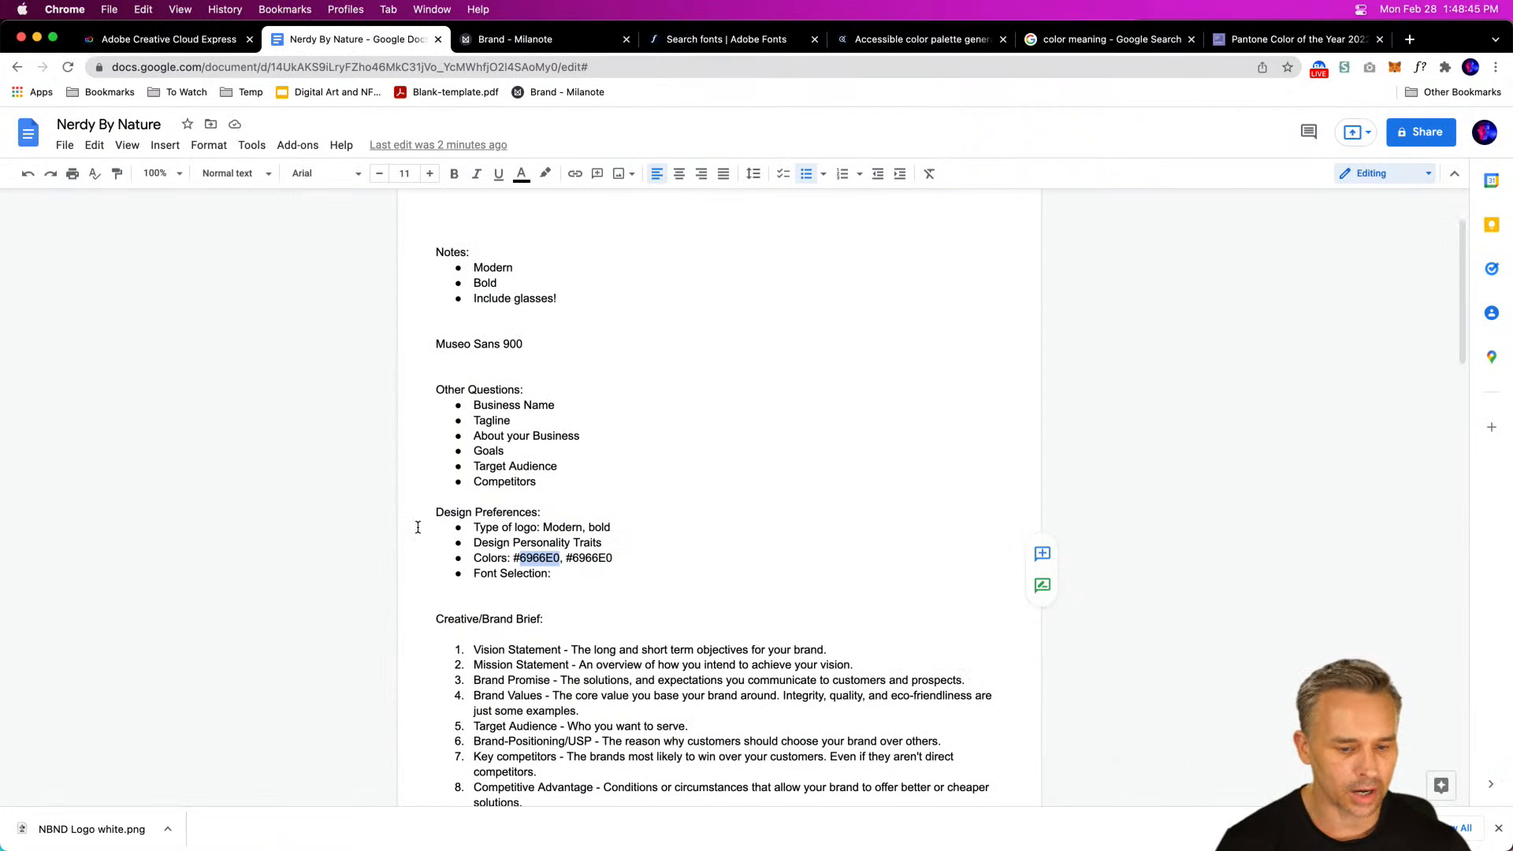
double_click(590, 558)
key(cmd+c)
click(210, 39)
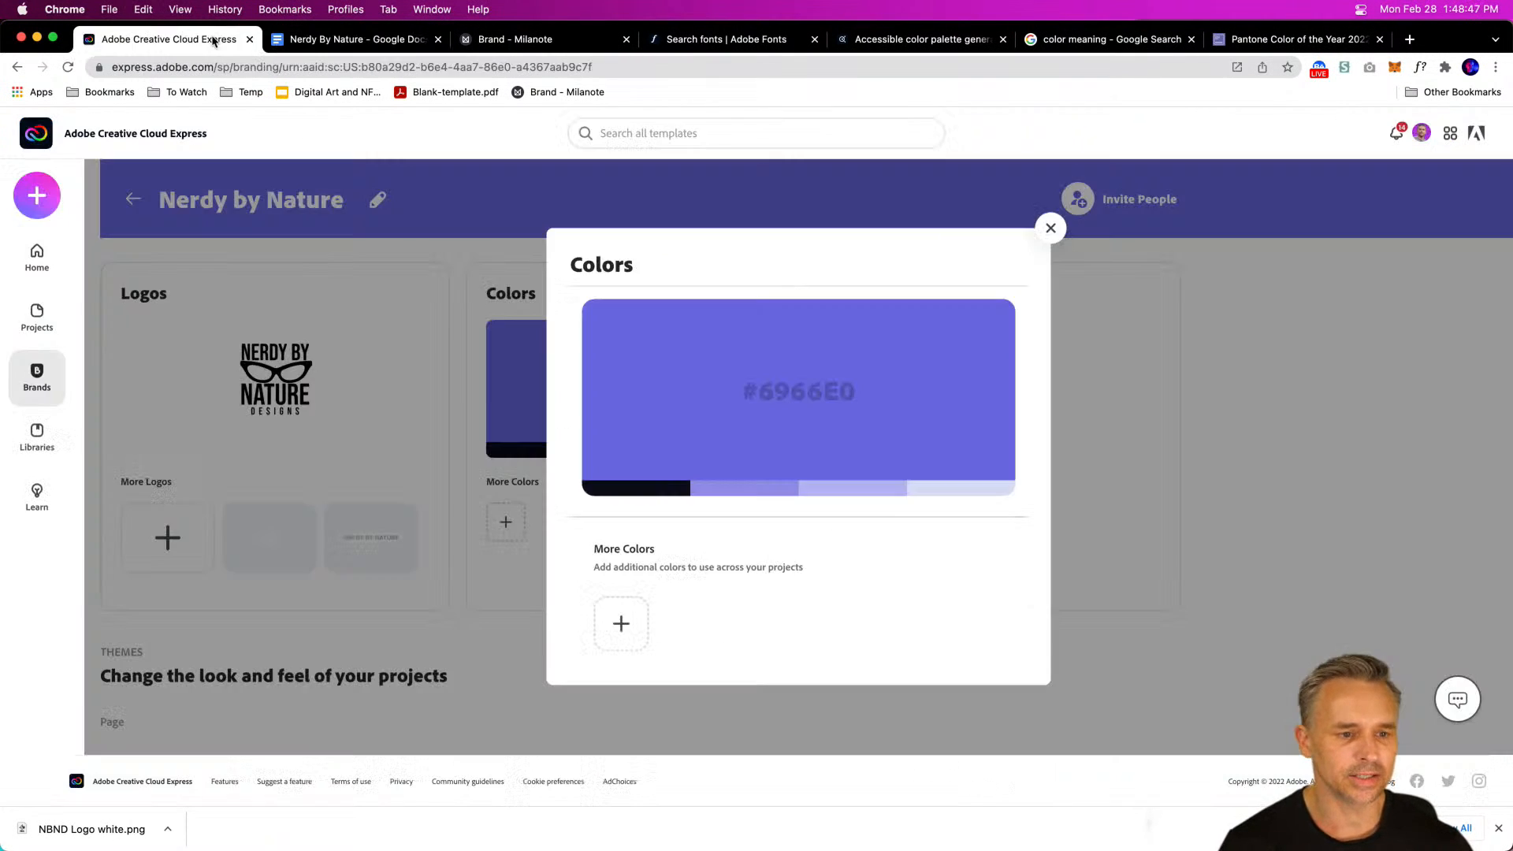
click(621, 625)
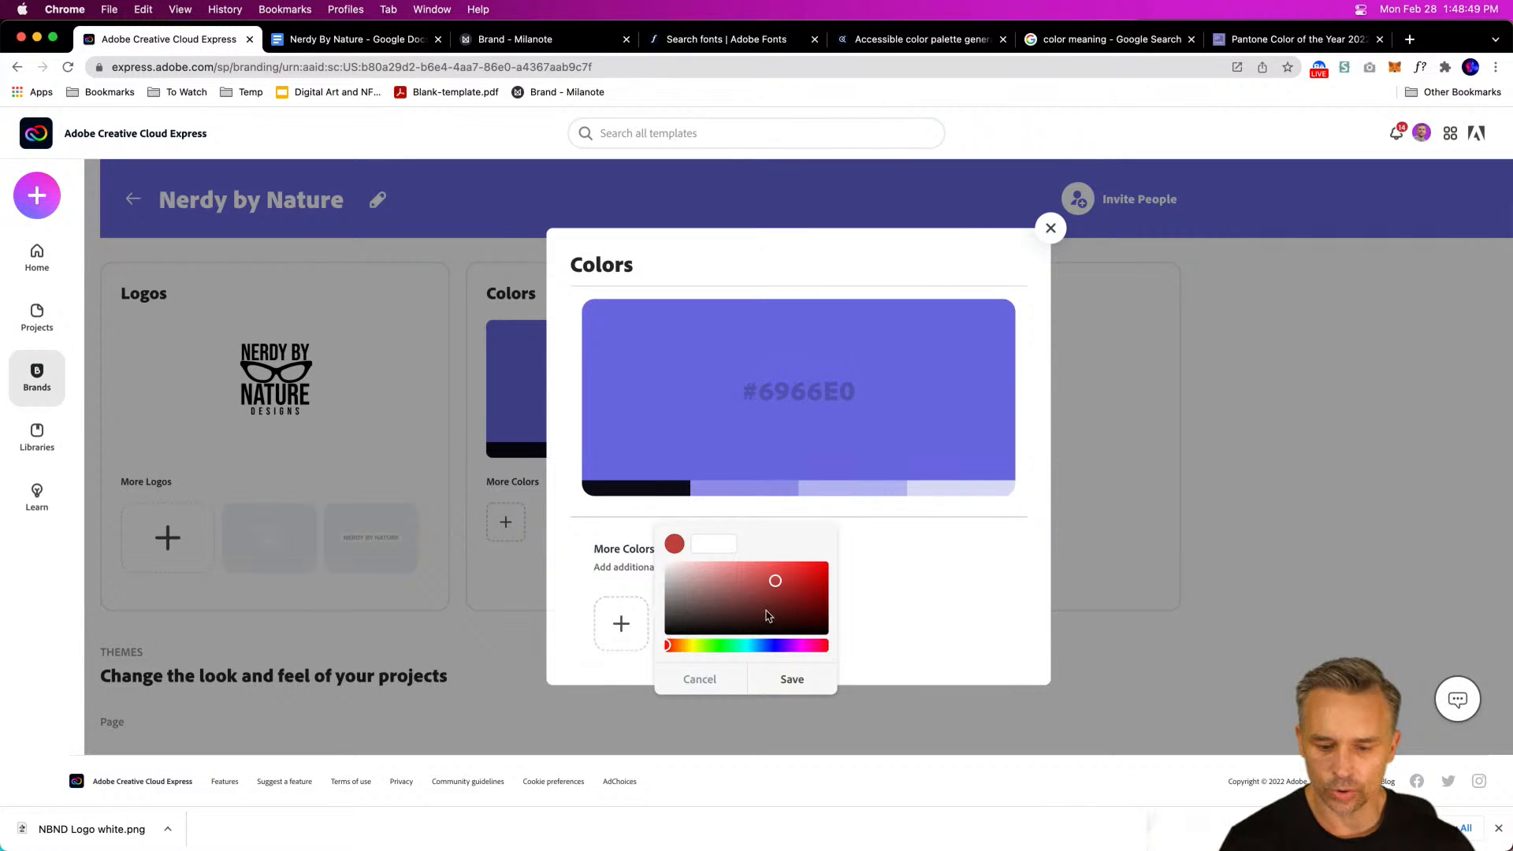
click(695, 537)
key(cmd+v)
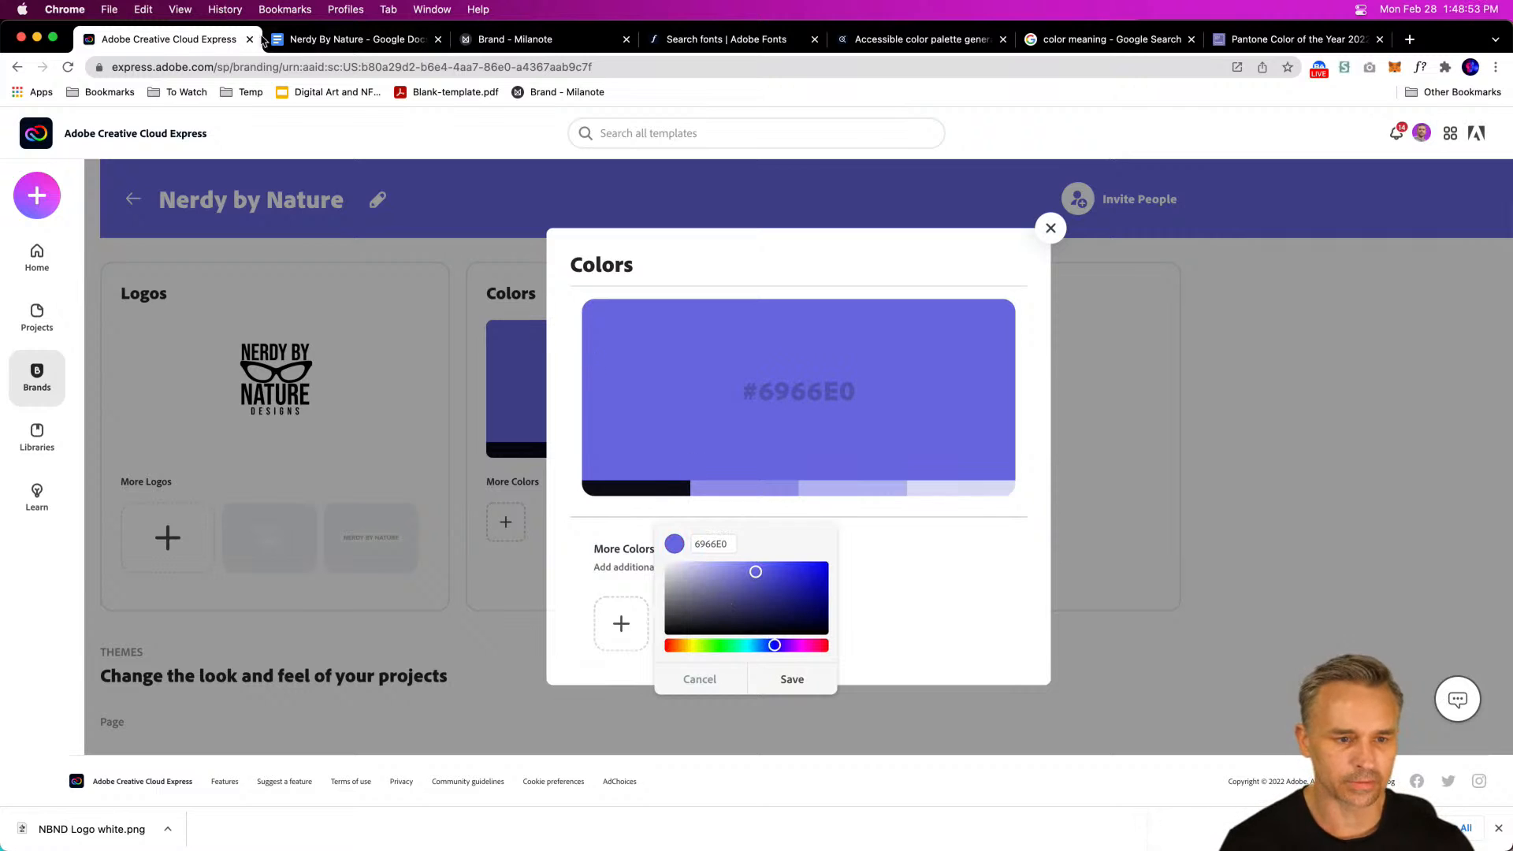
click(316, 39)
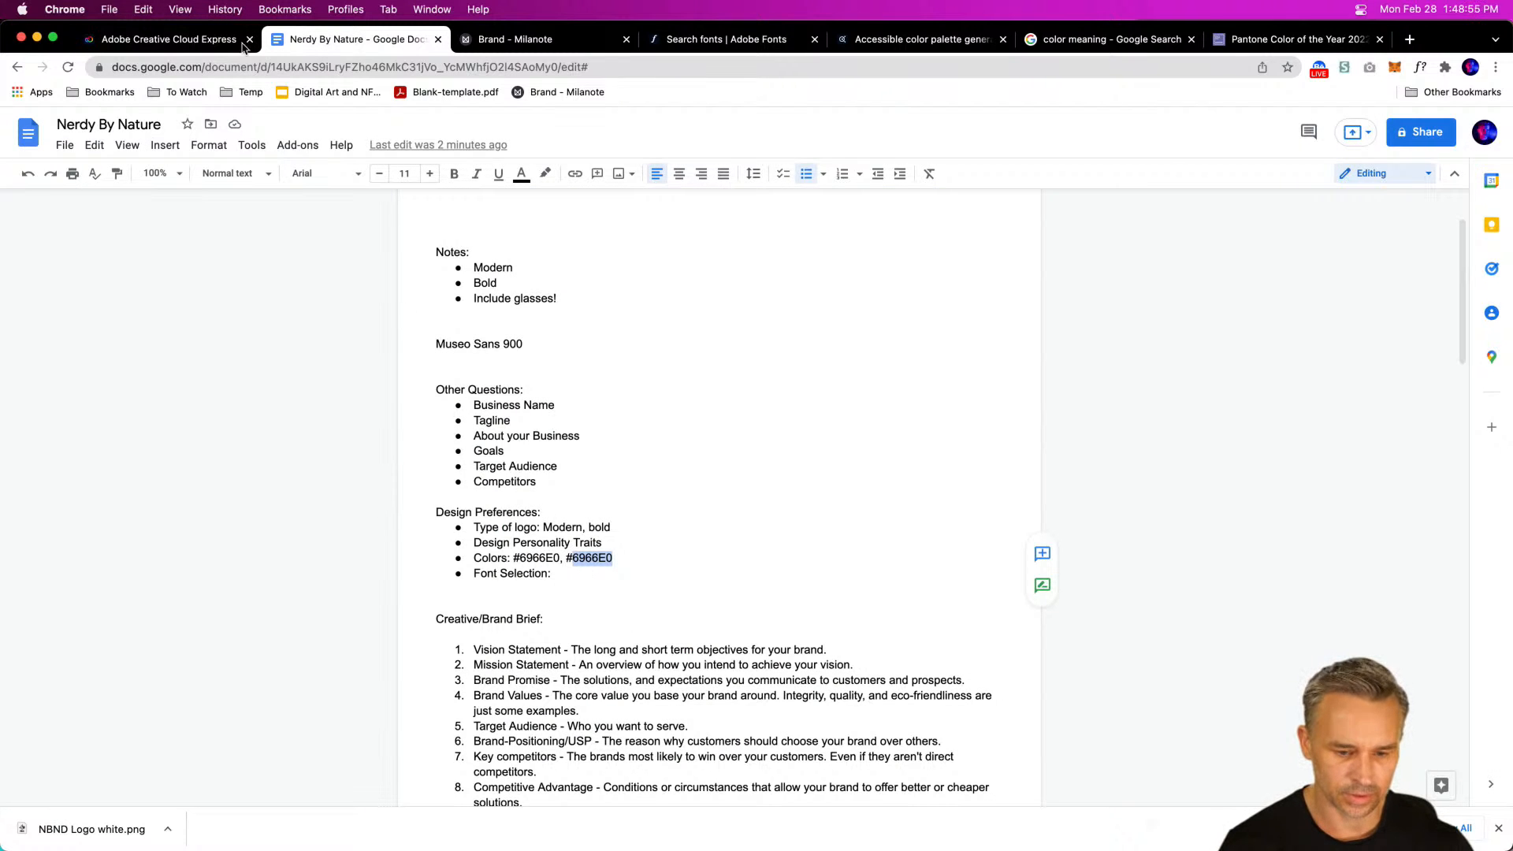
click(170, 39)
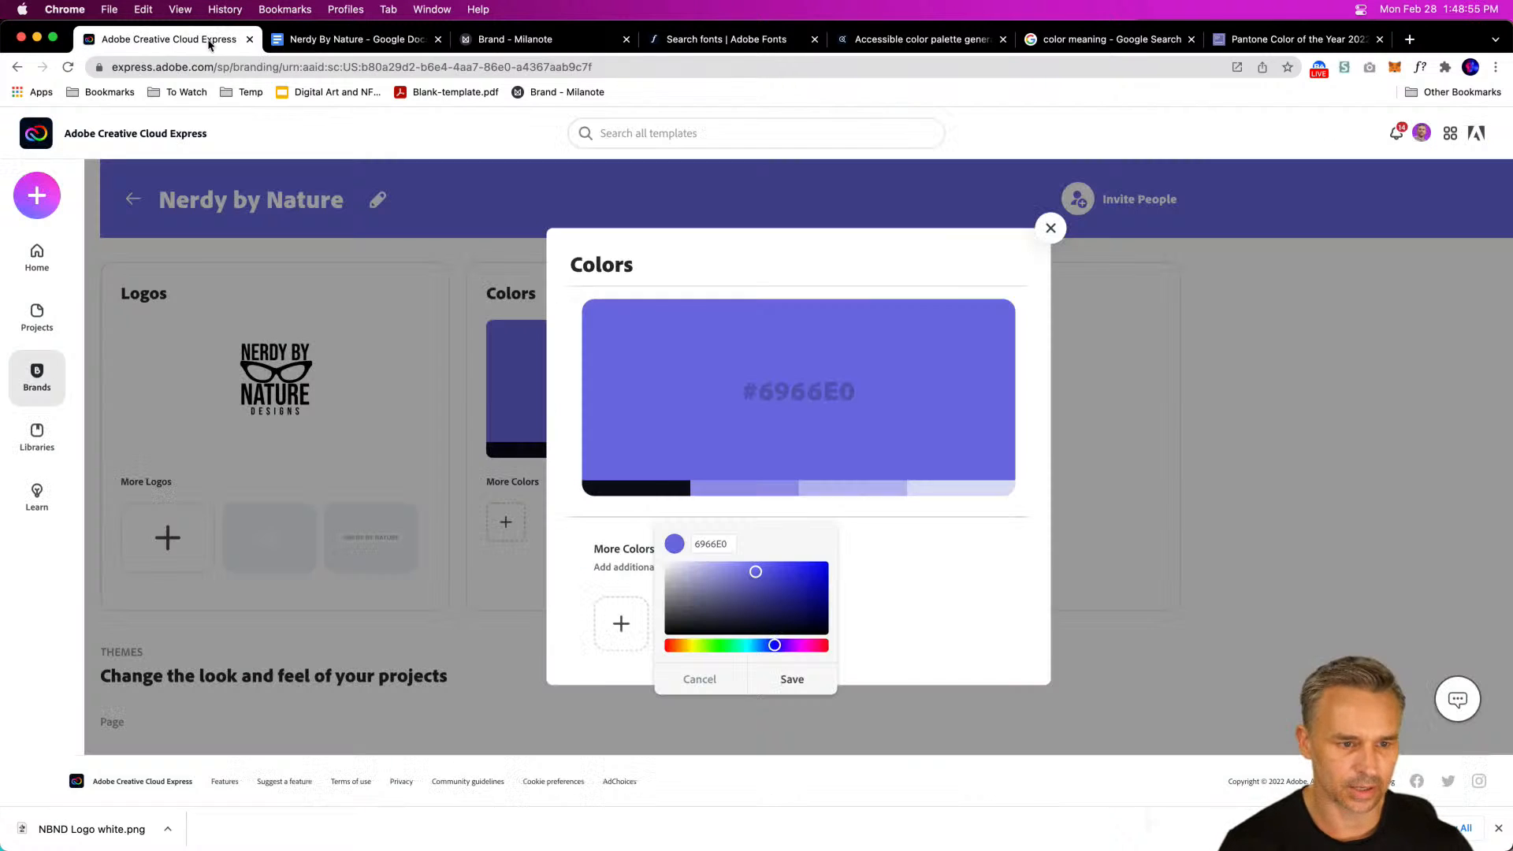
Step: Change the new additional colour to a golden yellow and save it to the brand
click(684, 647)
drag(758, 580, 773, 576)
click(792, 679)
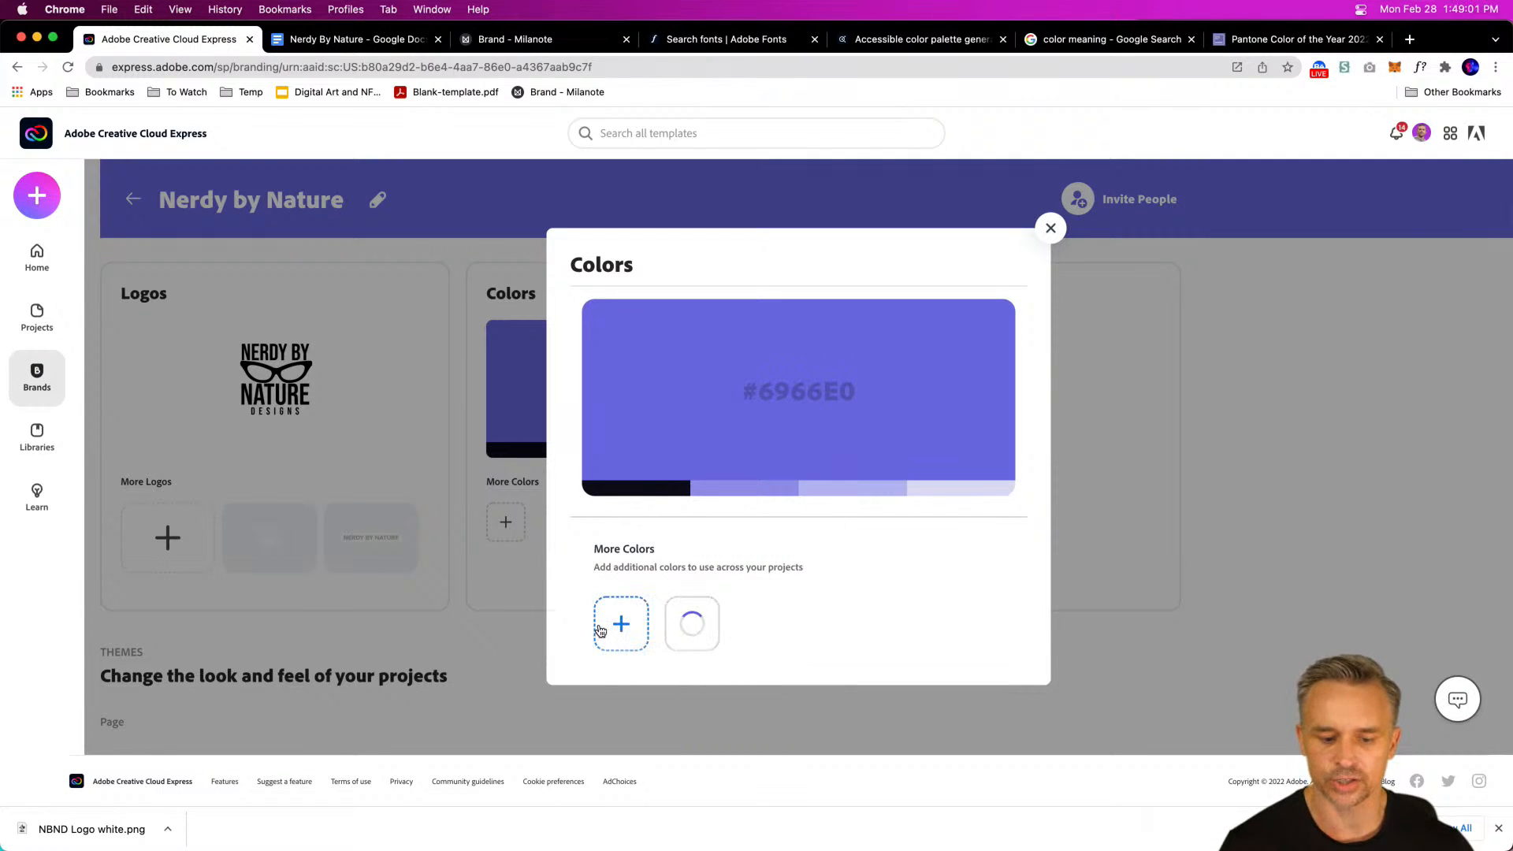
Step: Add a bright magenta-purple as another additional brand colour and close the colour settings
click(620, 633)
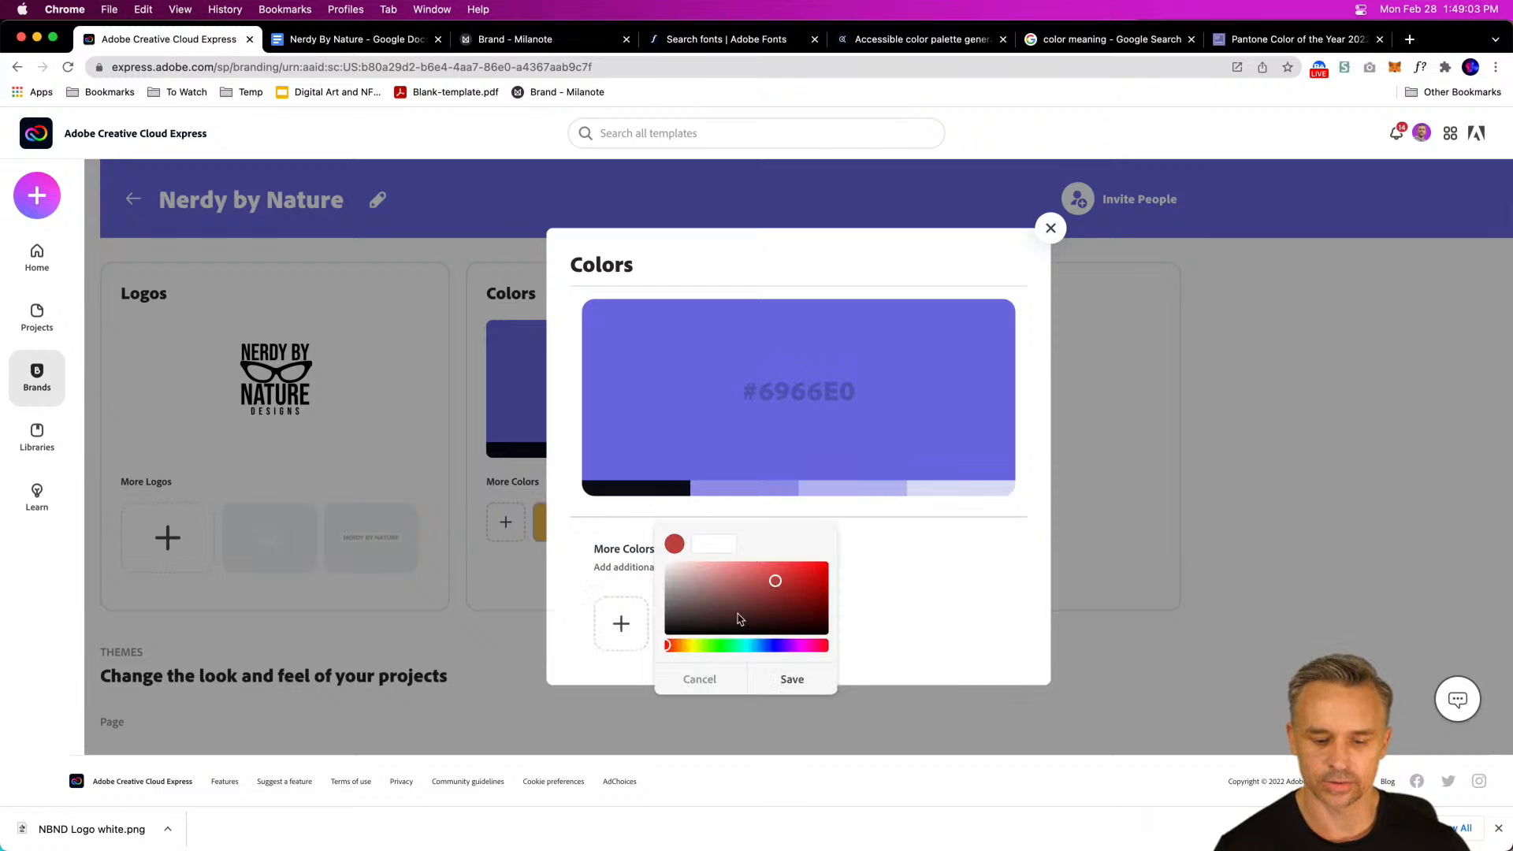
click(794, 645)
drag(758, 578, 778, 564)
click(780, 681)
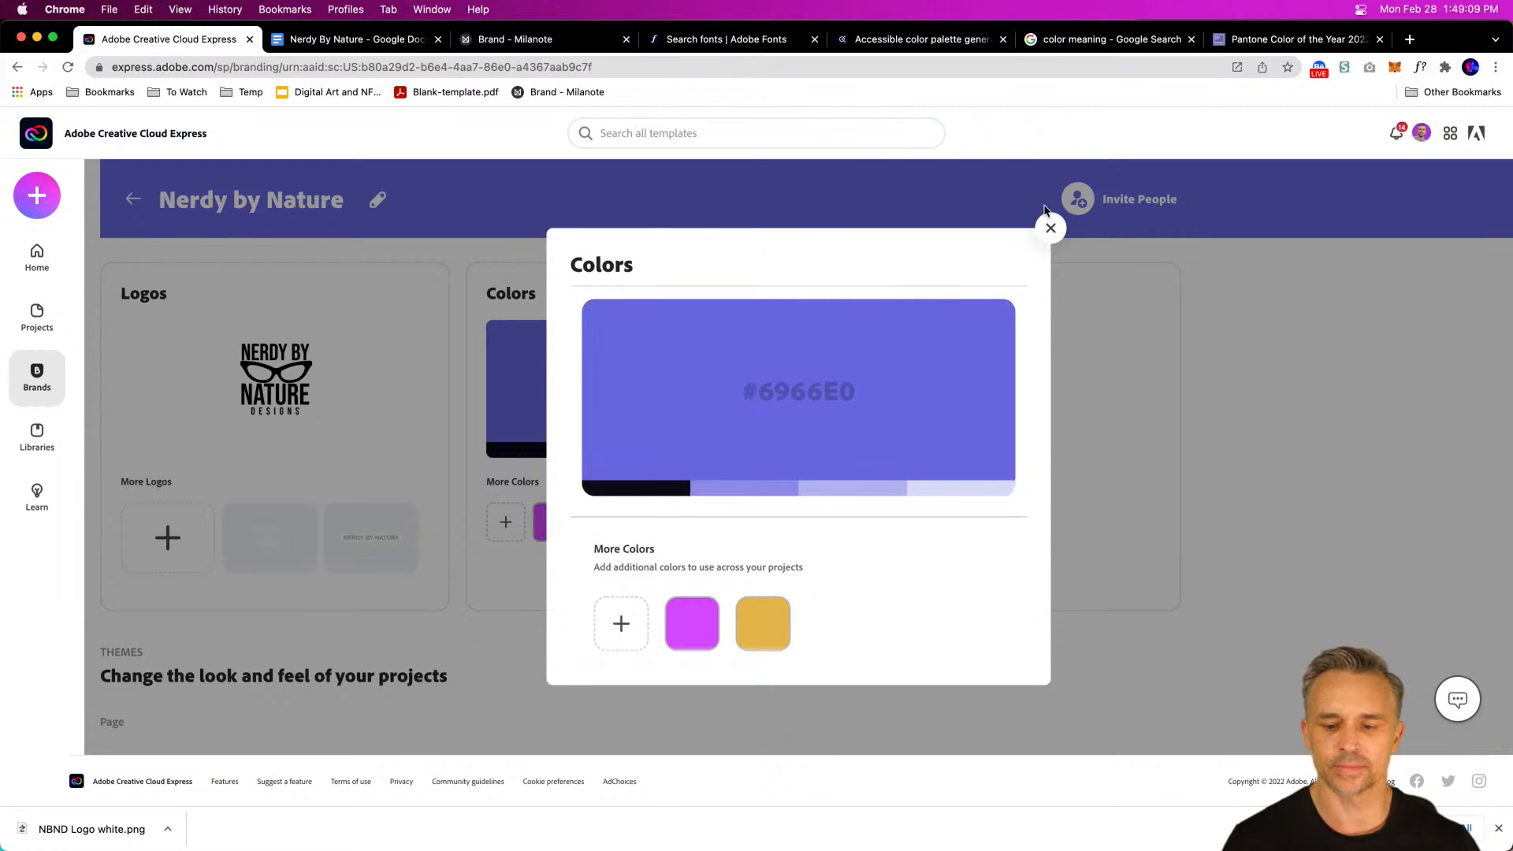
click(1051, 229)
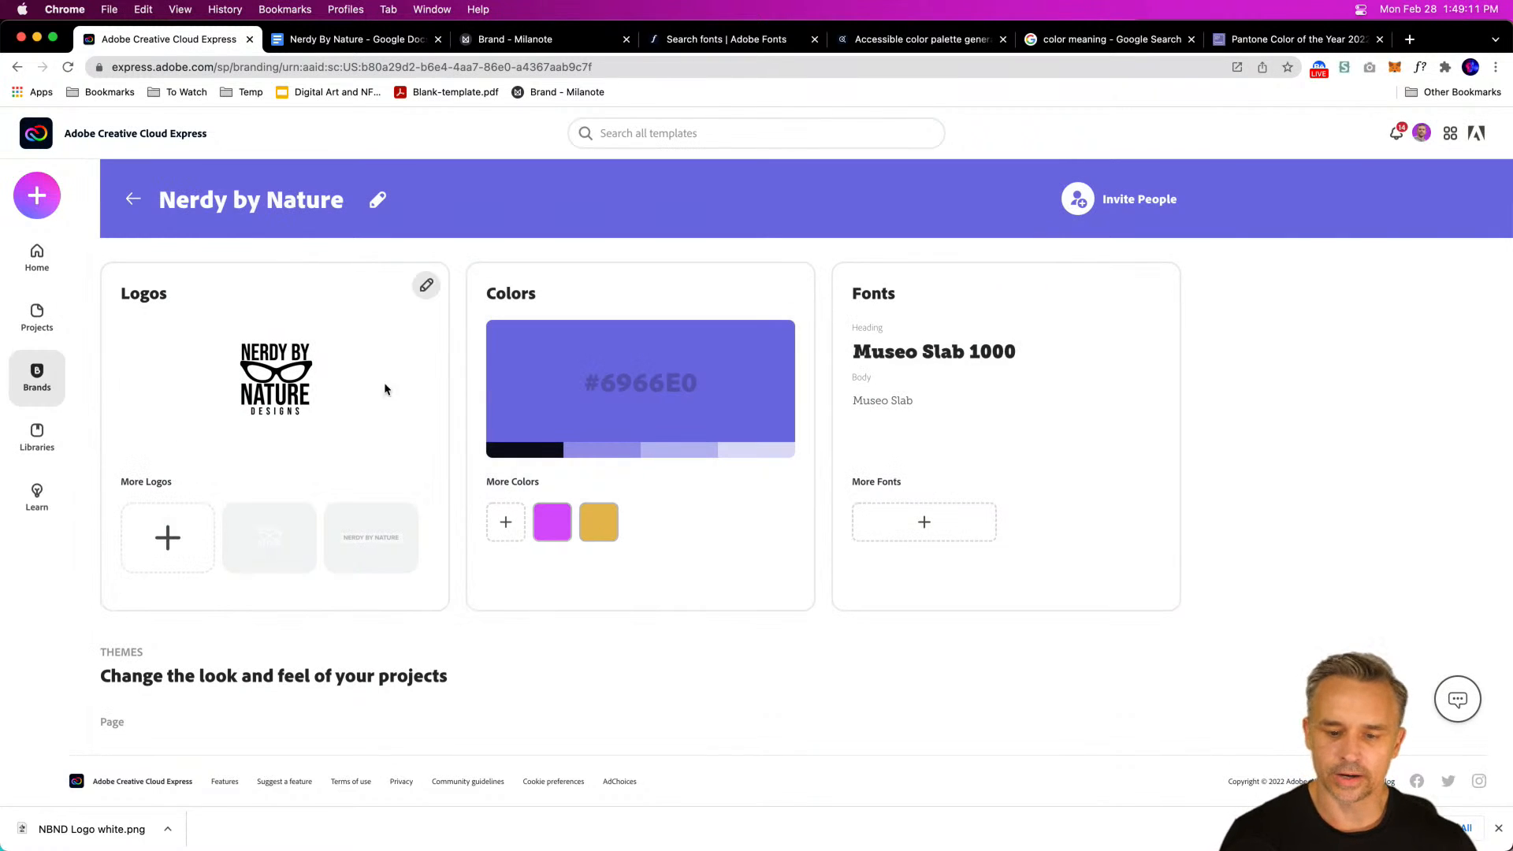
Step: Open the brand's font settings and browse the suggested font pairings without picking one
click(917, 408)
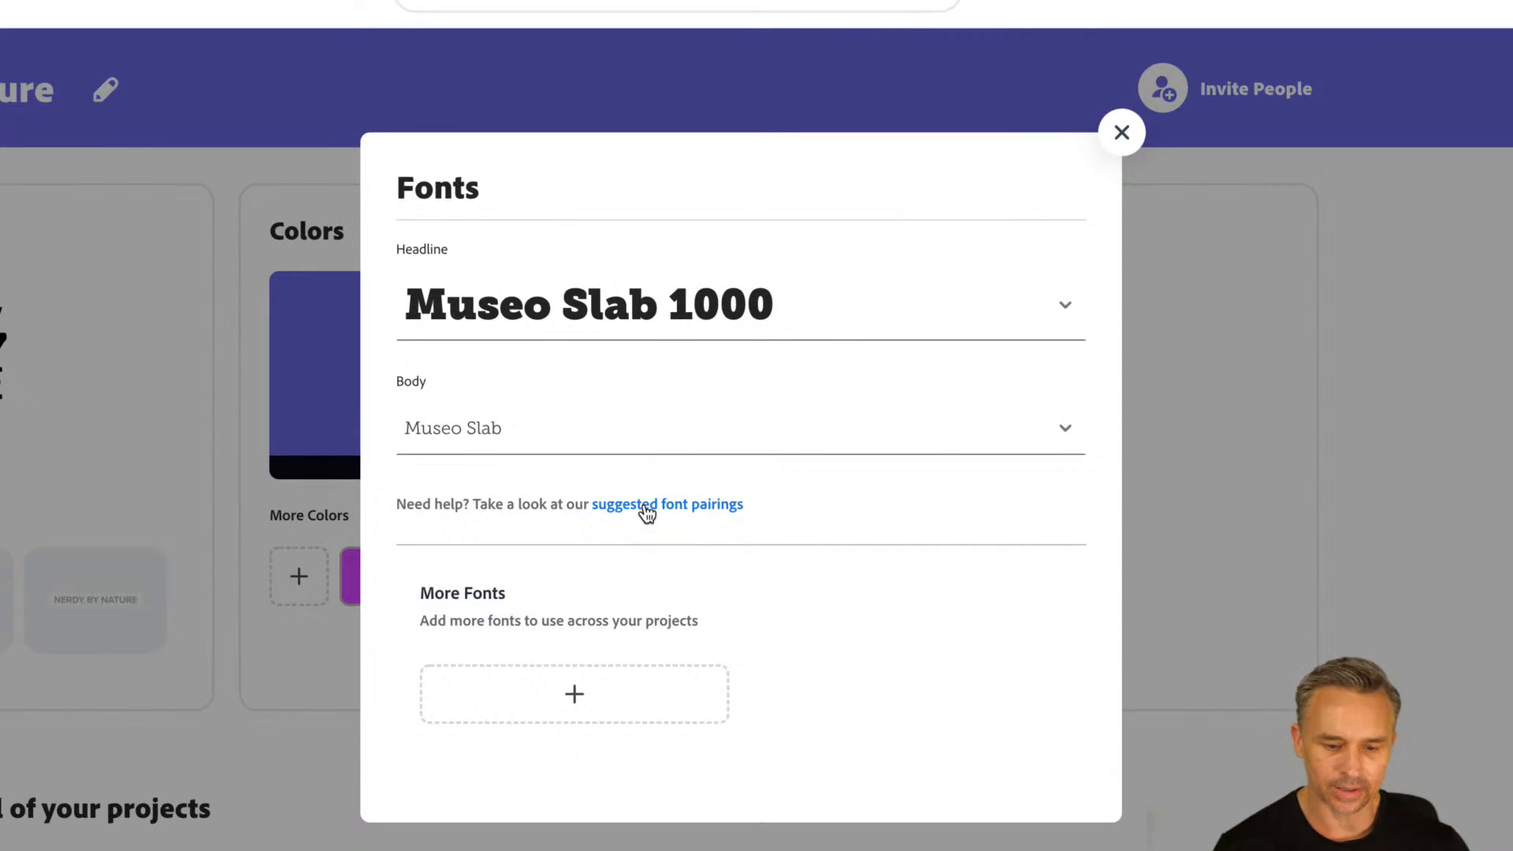
click(648, 511)
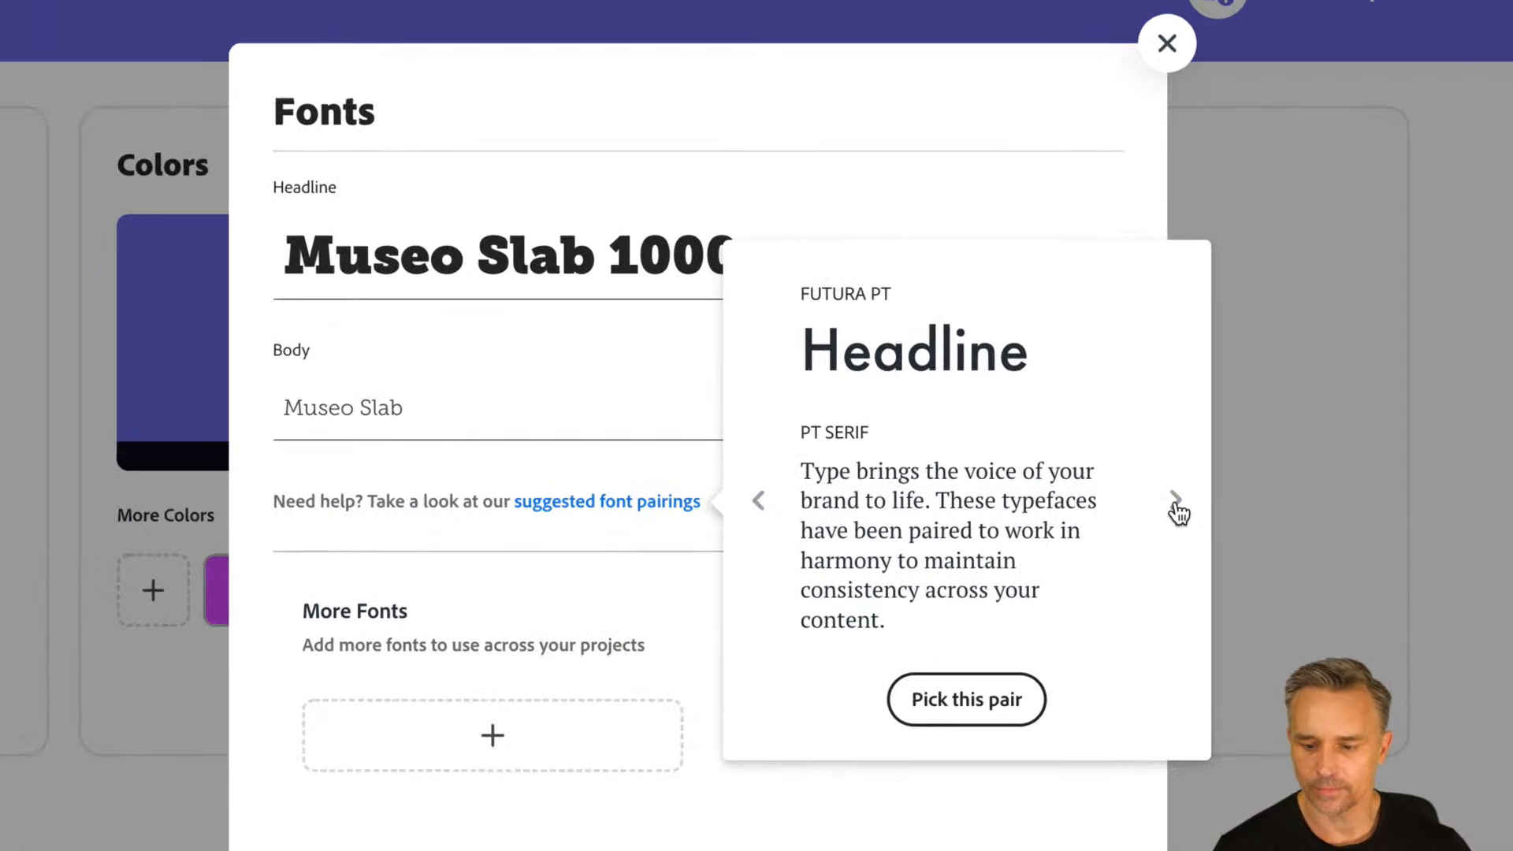
click(1177, 502)
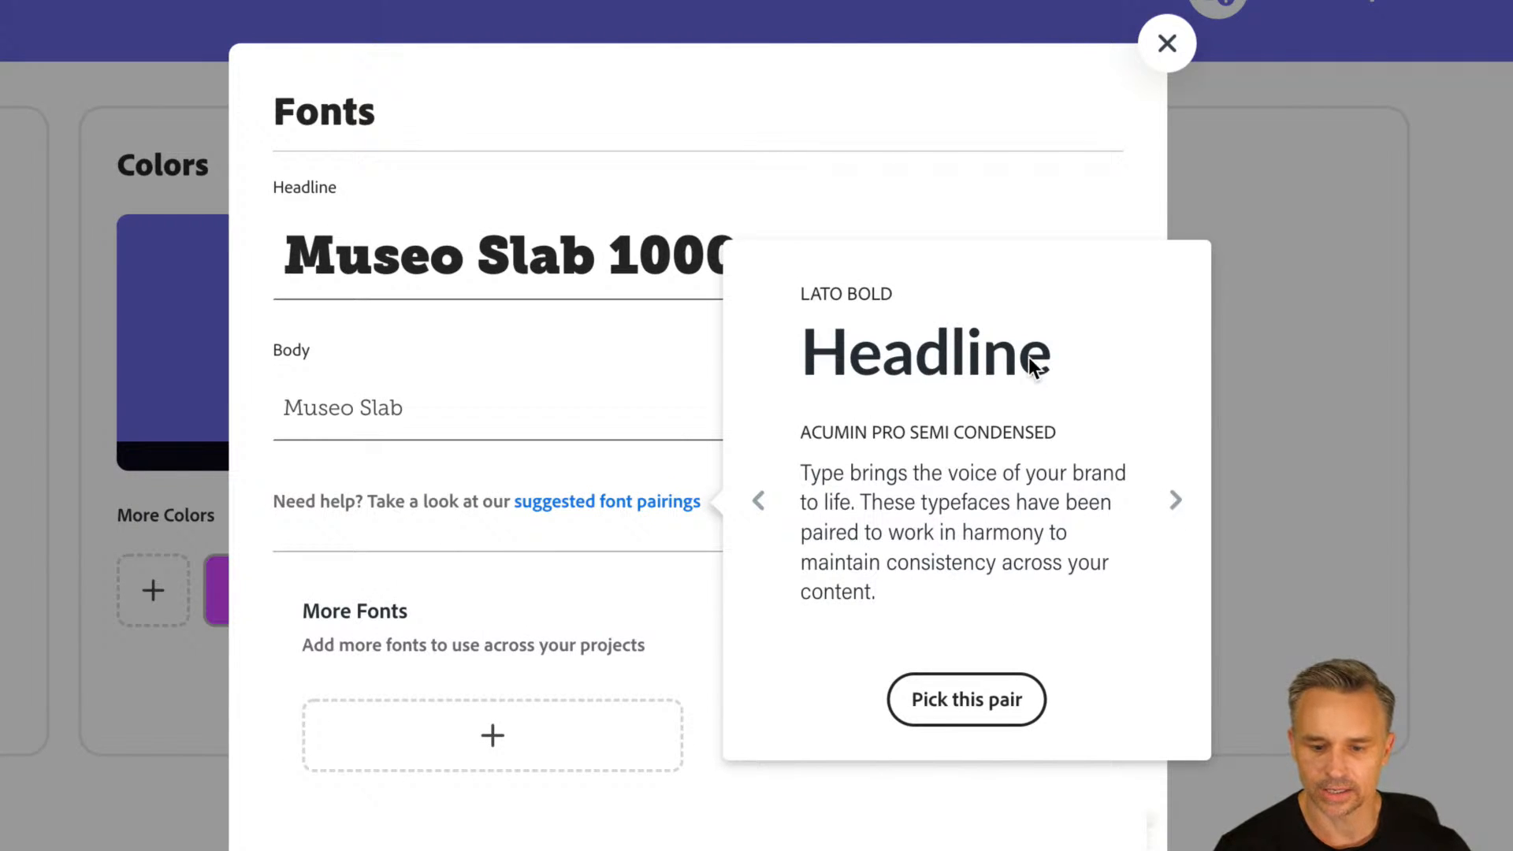
click(1175, 501)
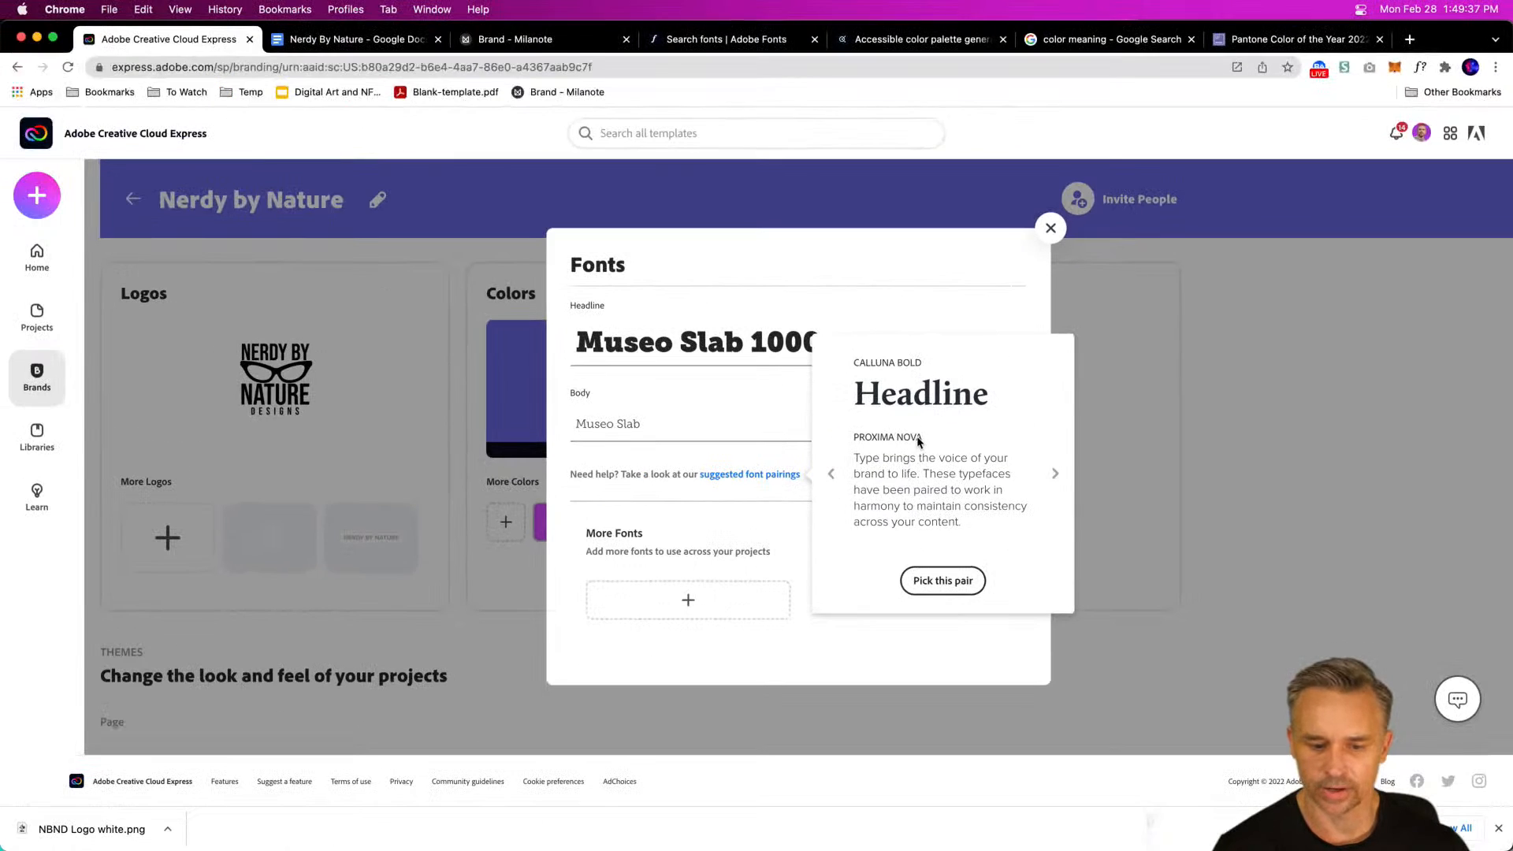
click(706, 438)
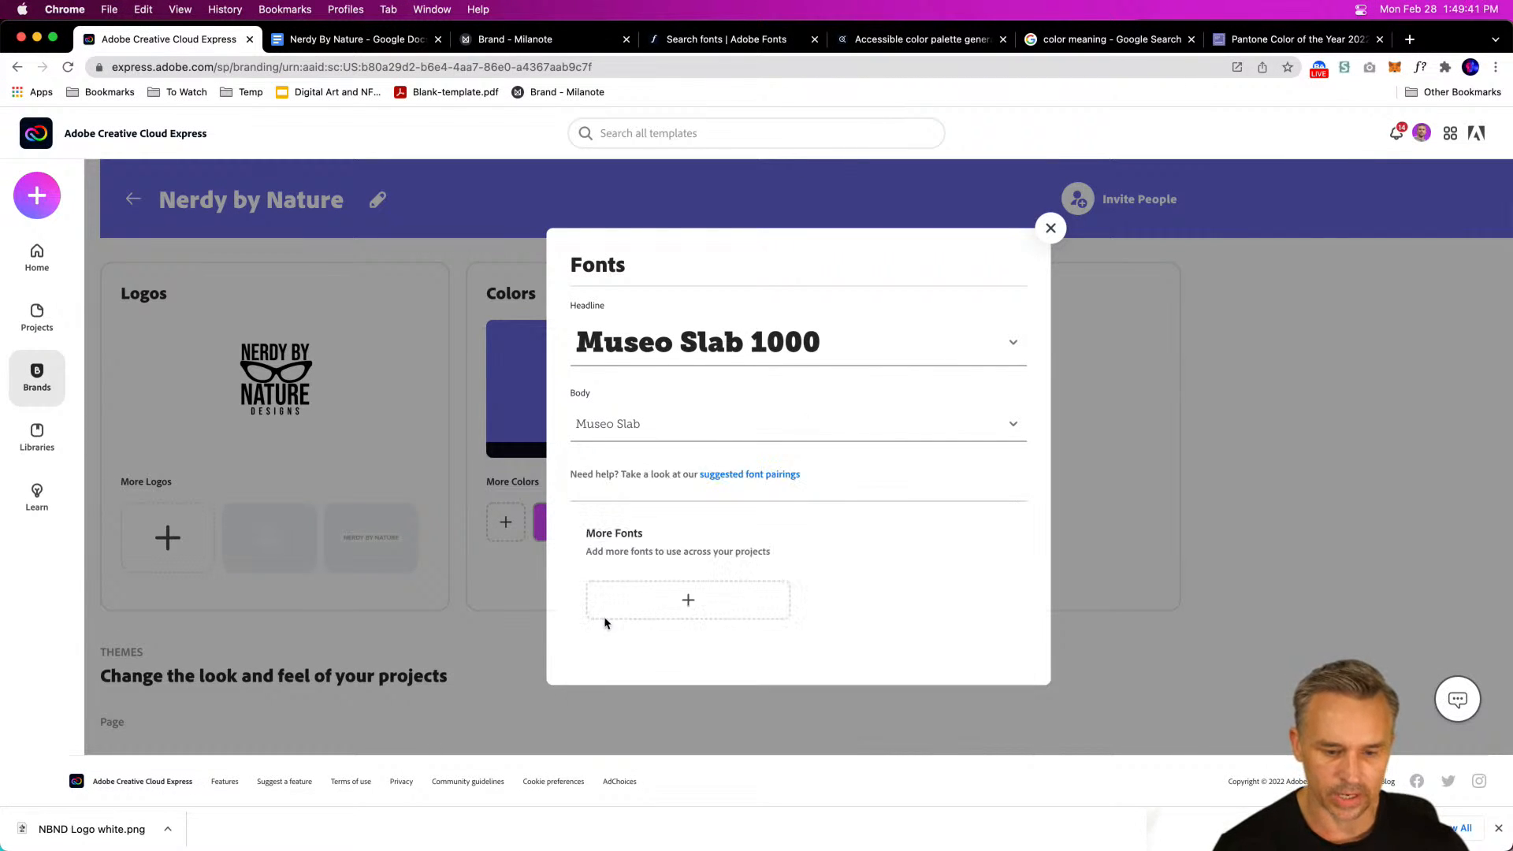
Step: Set the brand's body font to Lato Regular and close the font settings
click(599, 627)
click(846, 549)
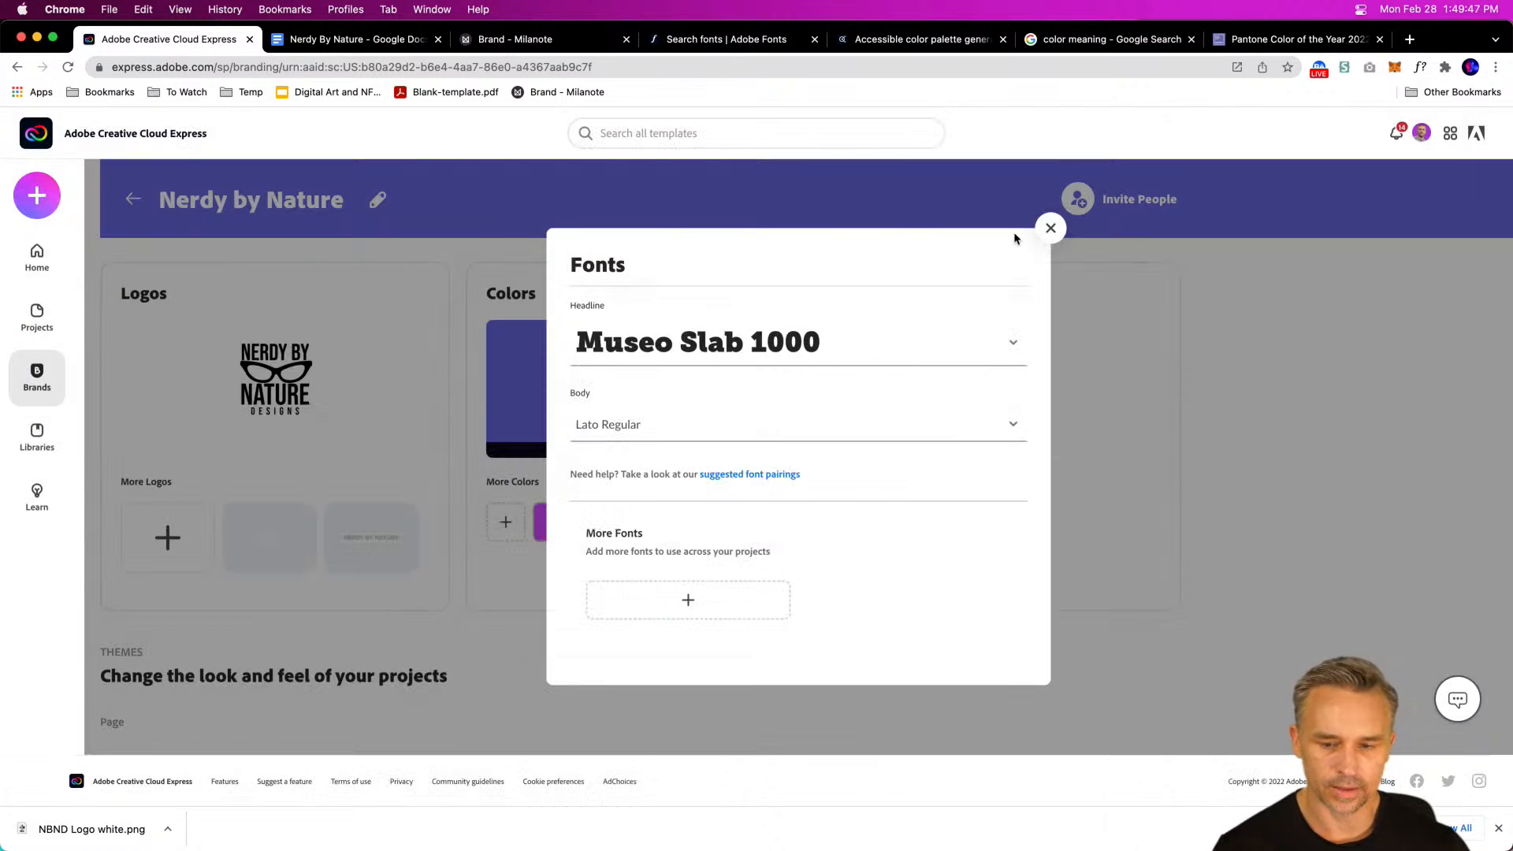
click(1048, 231)
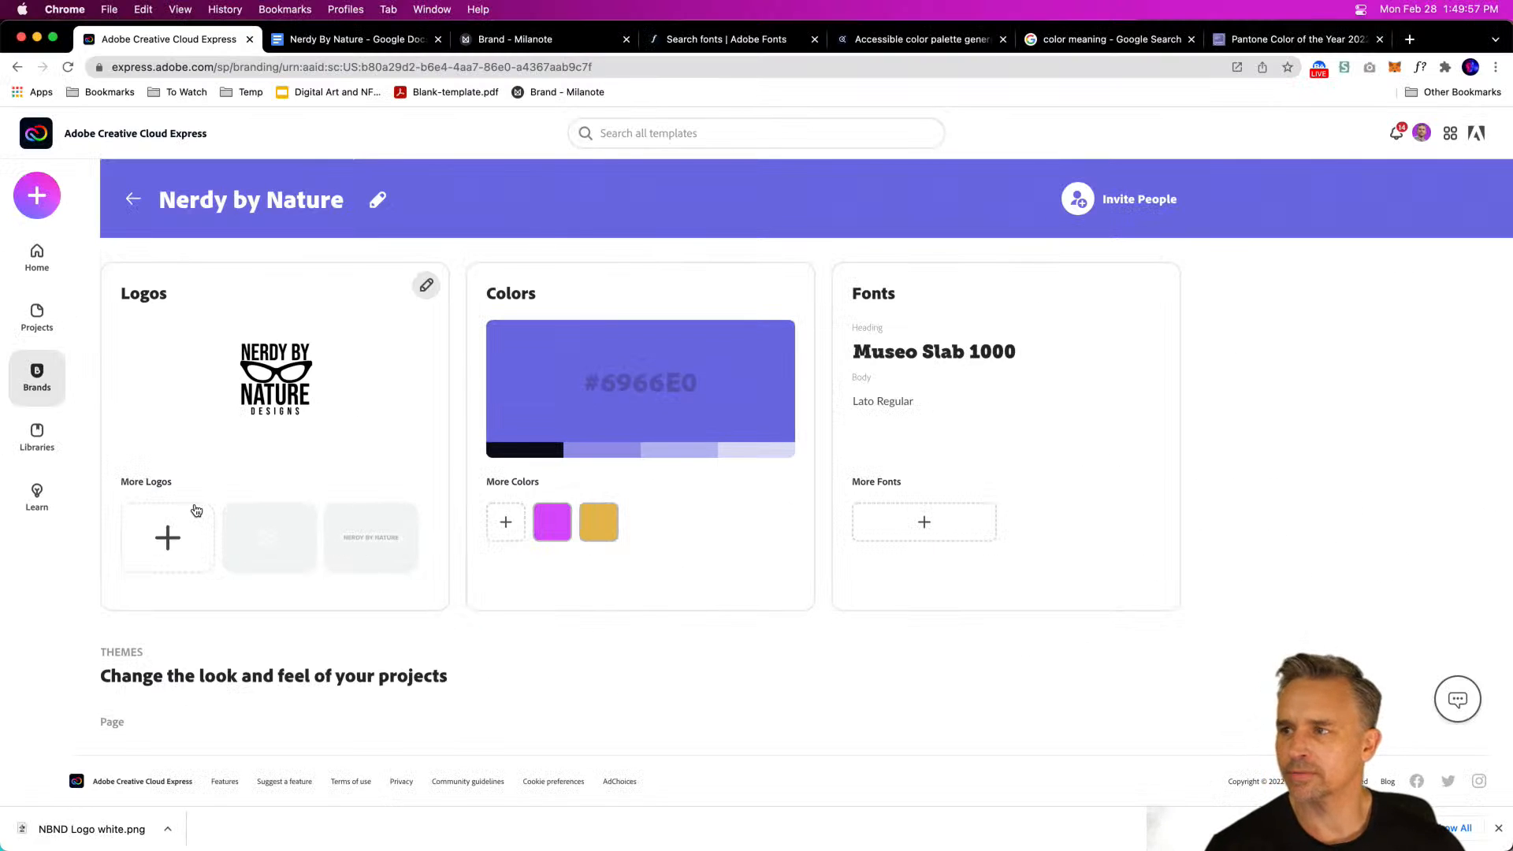
Step: Return to the home page and create a new blank Instagram story project
click(29, 271)
scroll(225, 552, down, 2)
scroll(229, 559, up, 1)
click(39, 196)
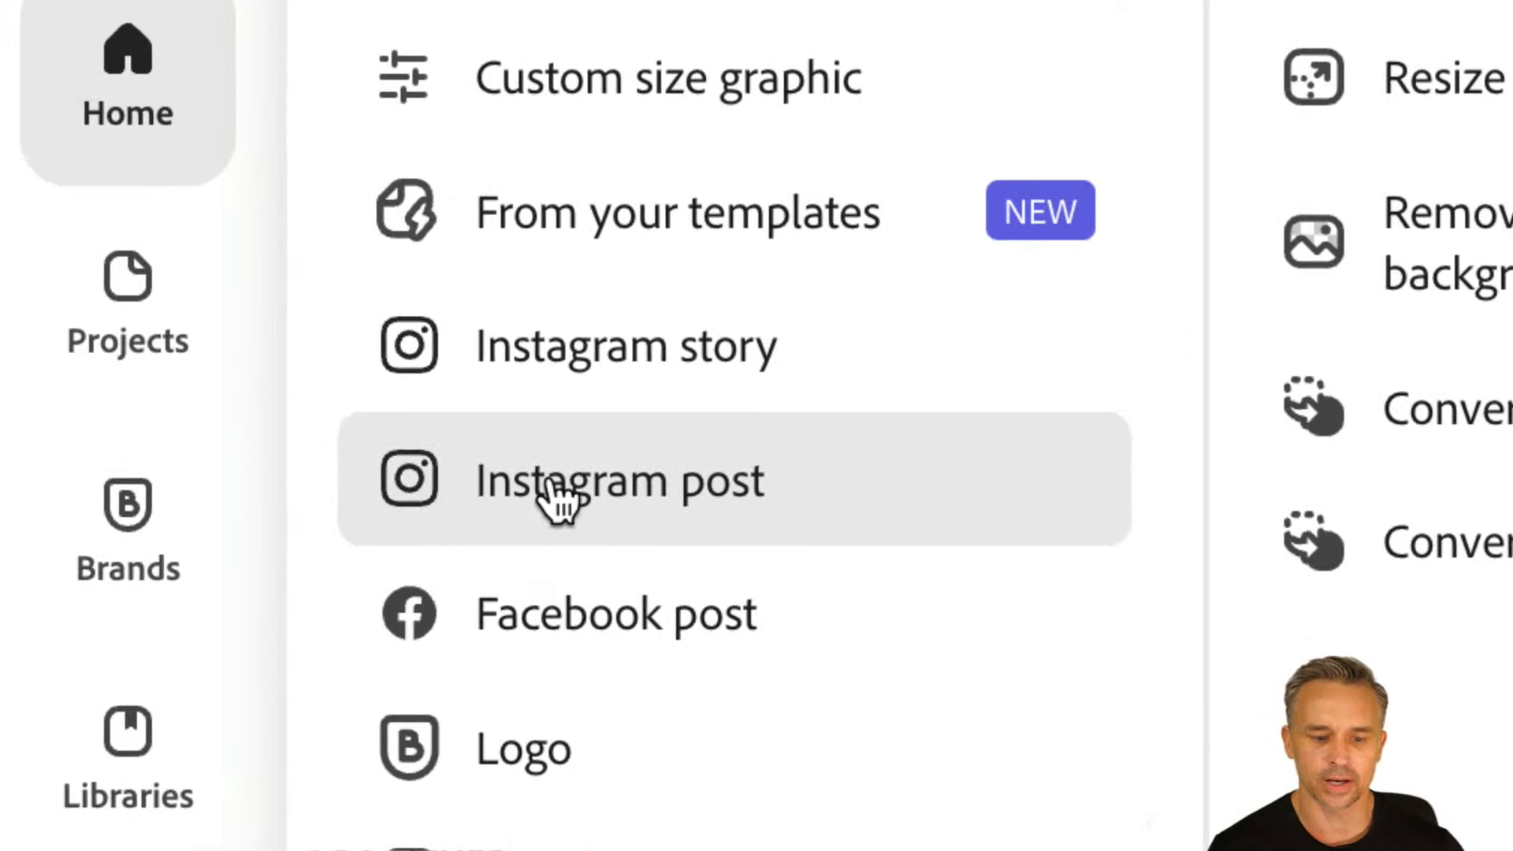
click(491, 367)
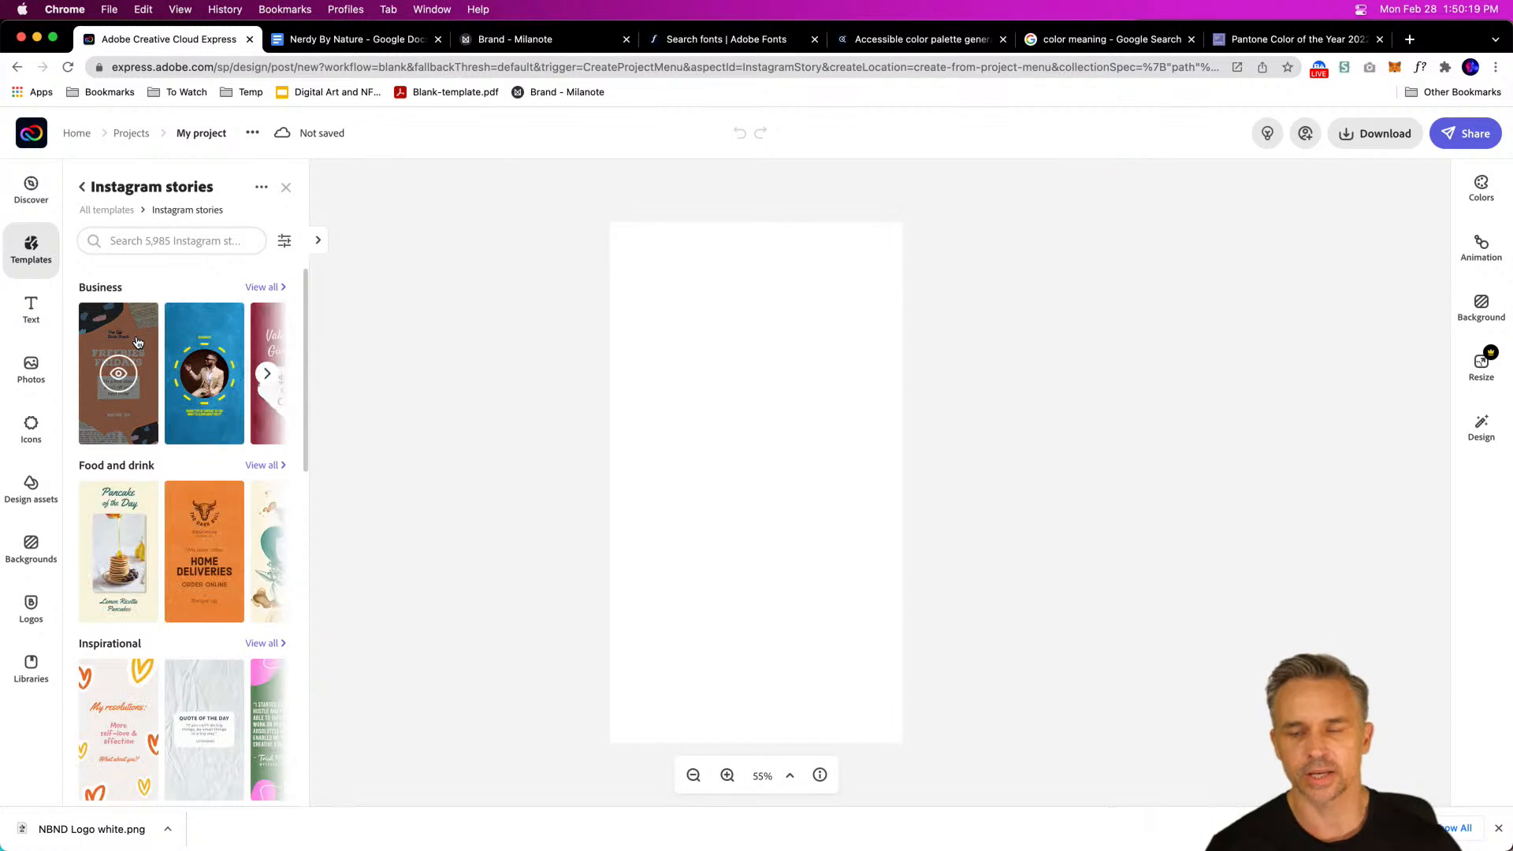
Step: Search the templates for "invitation" using the suggested term
click(134, 239)
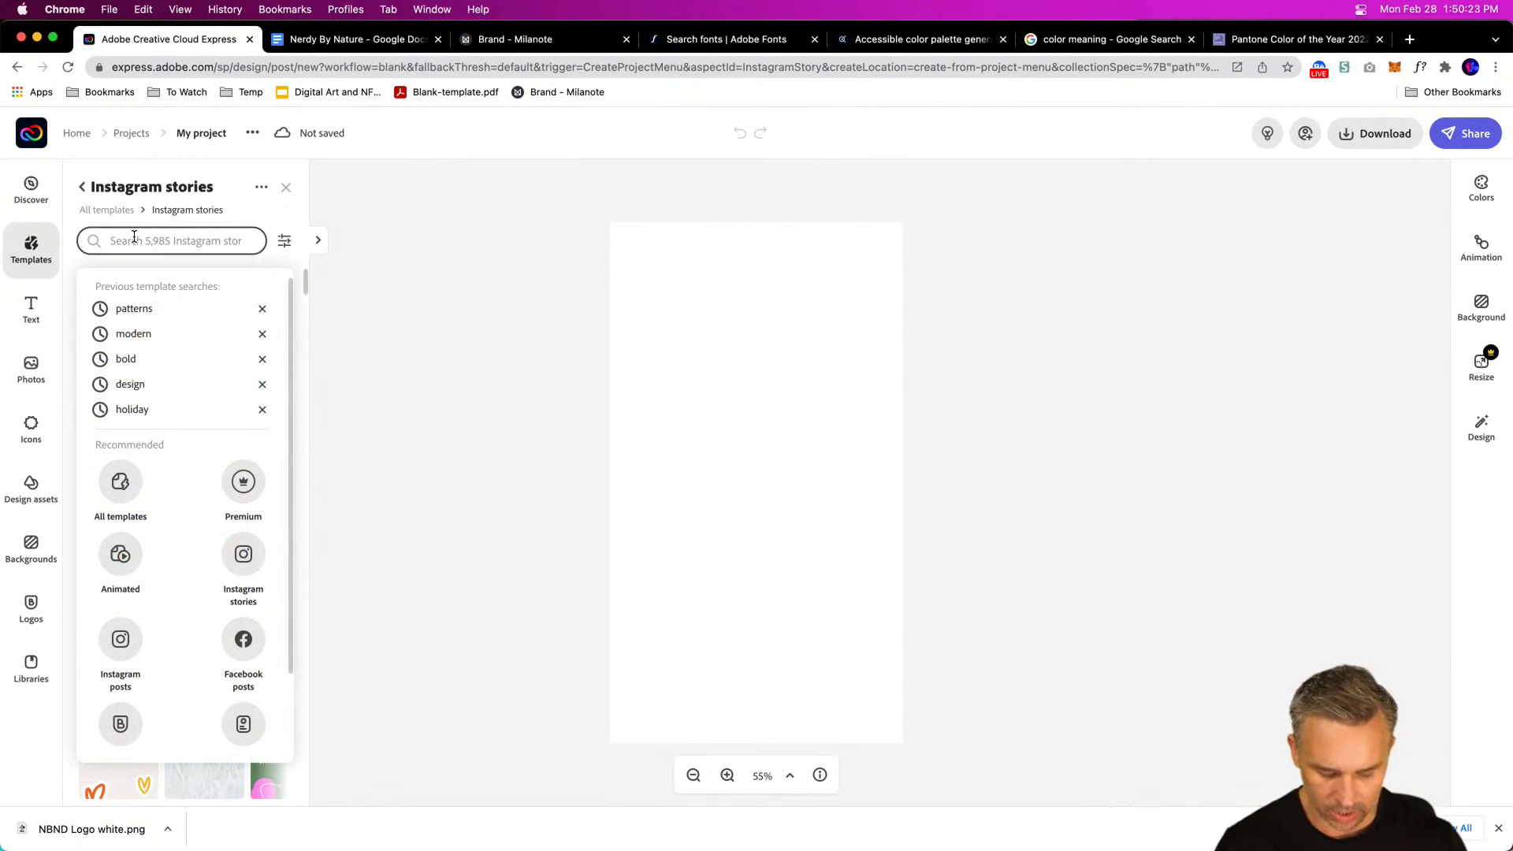
text(inv)
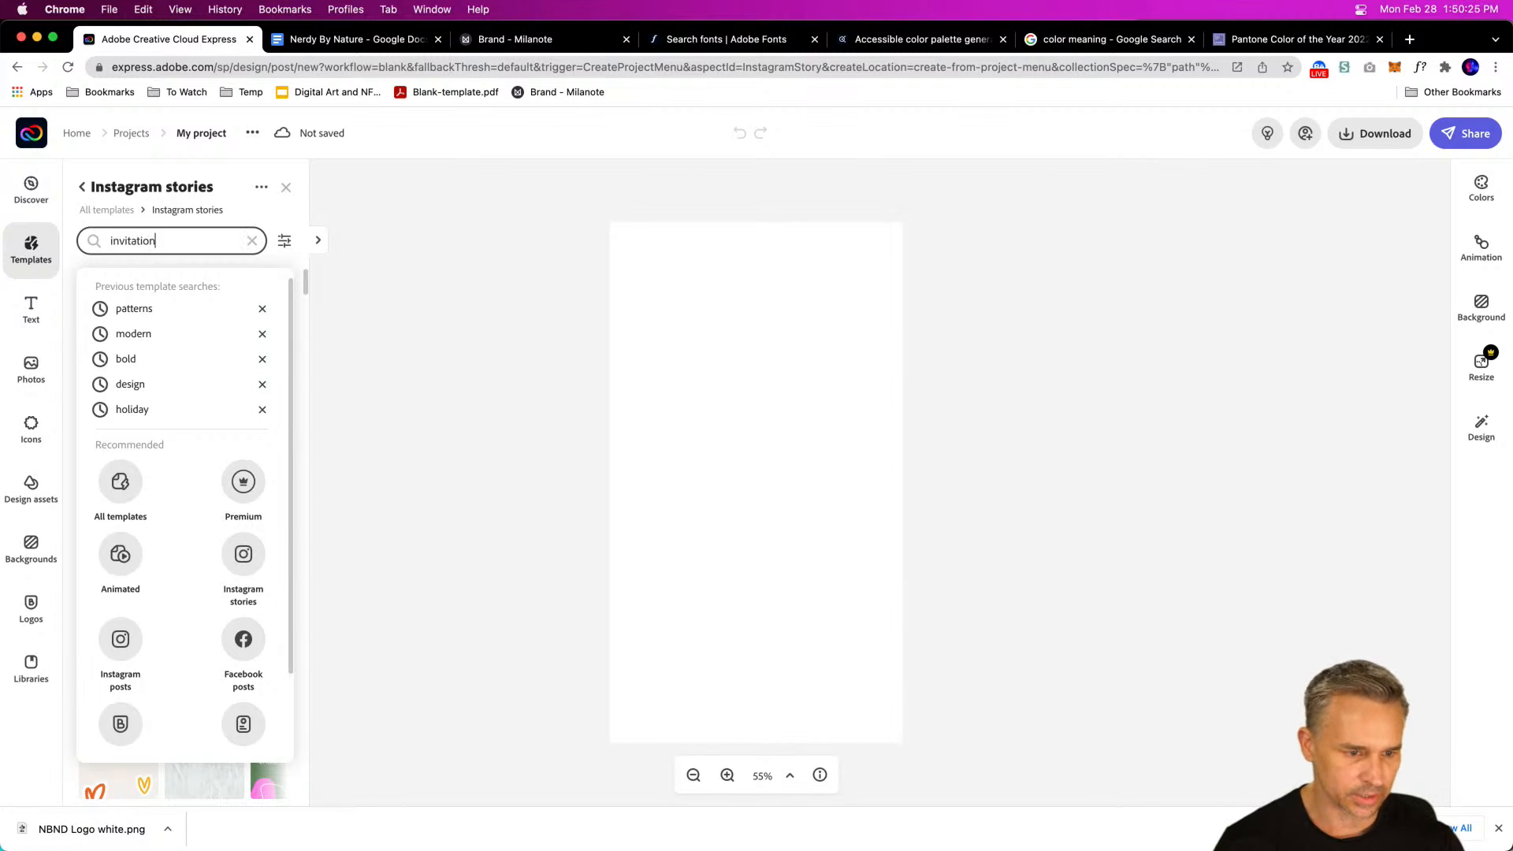
text(itation)
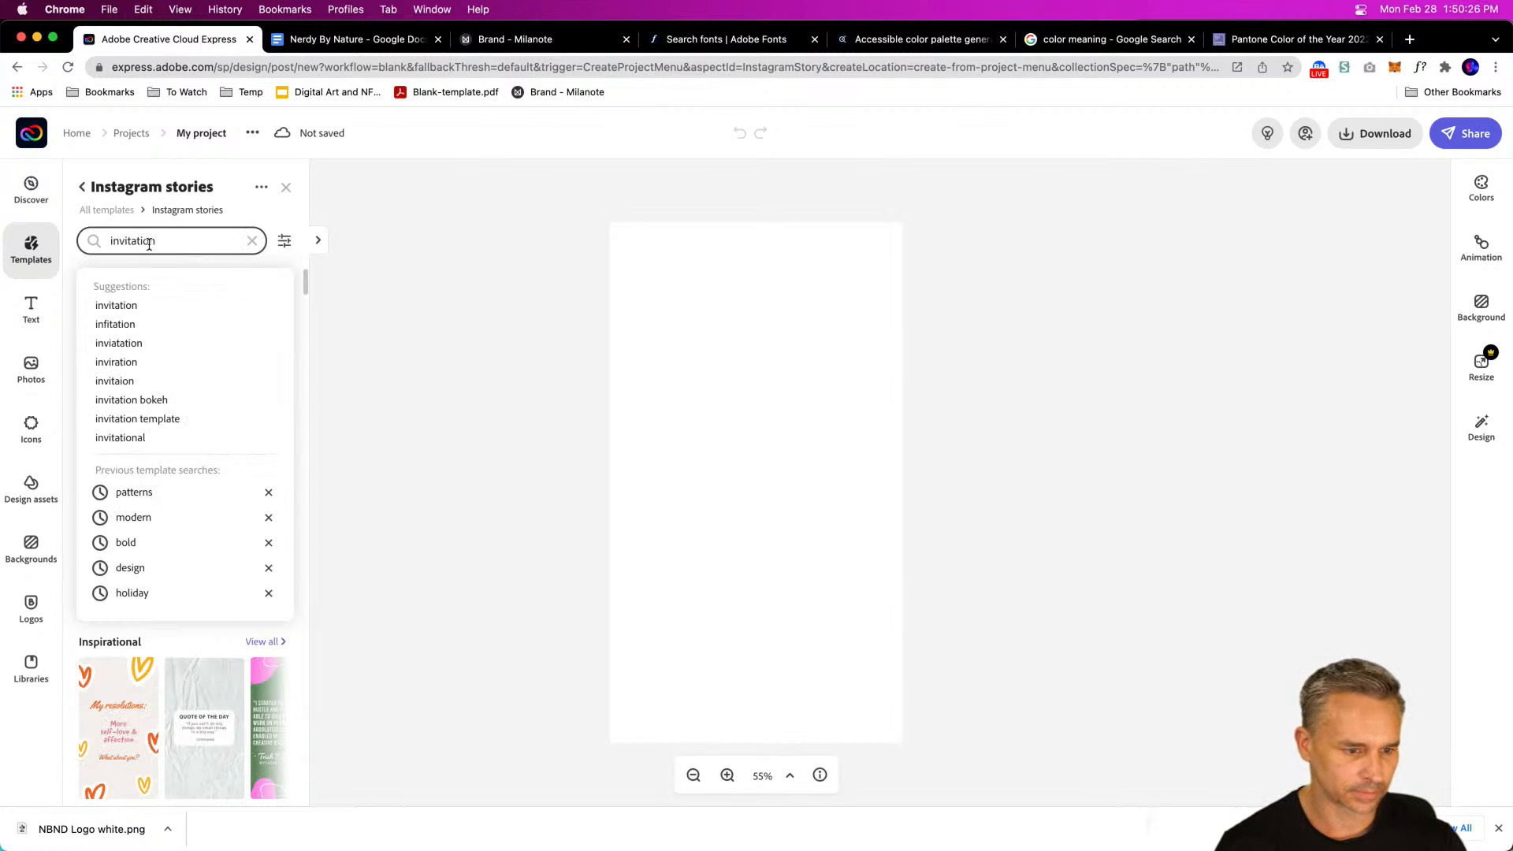
click(135, 304)
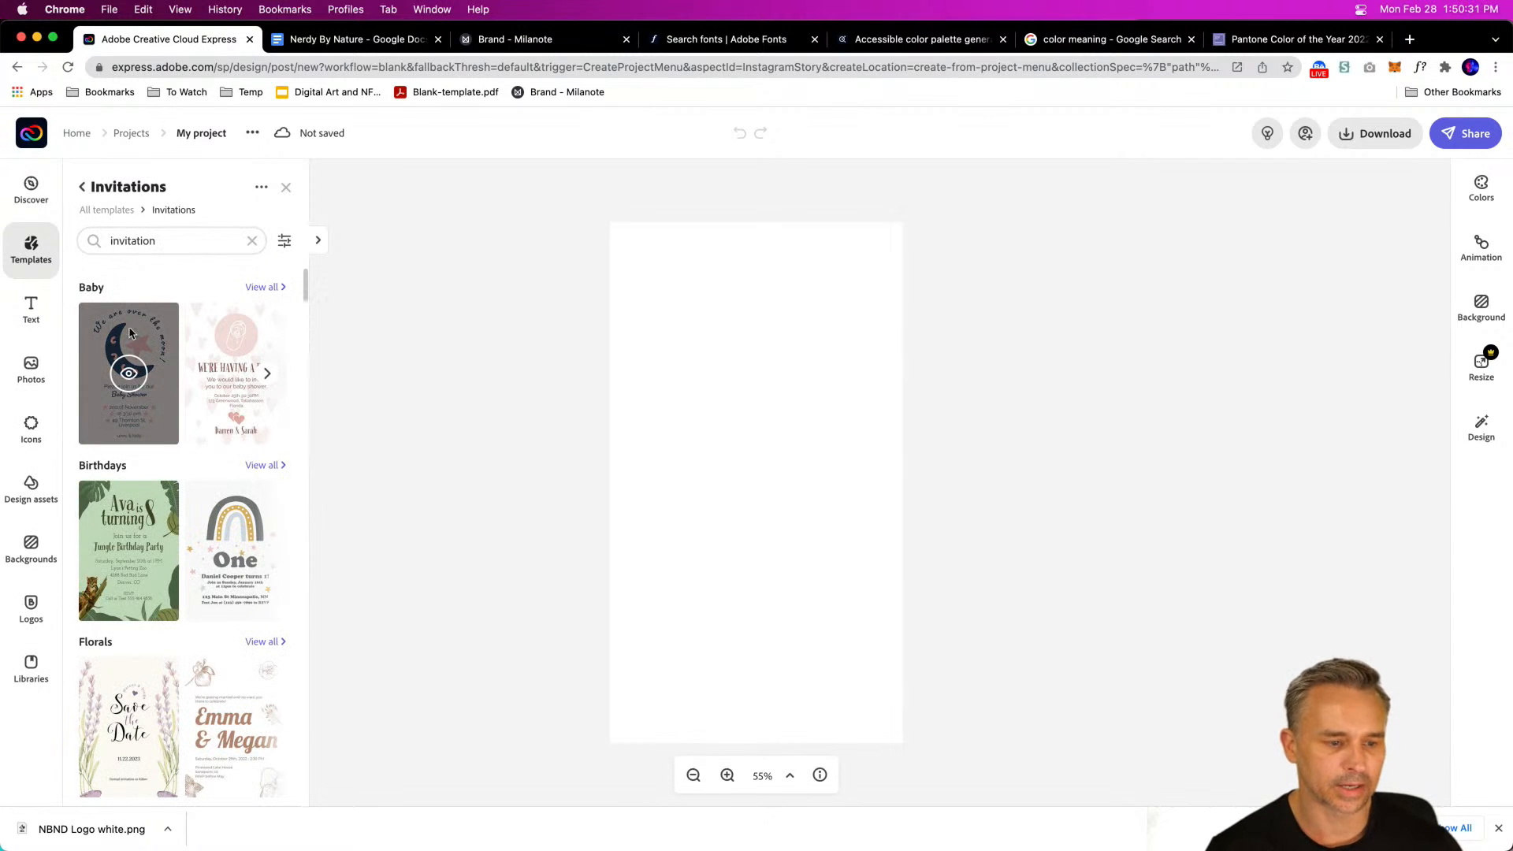
Step: Search the invitation templates for "opening" and apply the Business Launch Party template
click(190, 241)
text(opening)
key(Return)
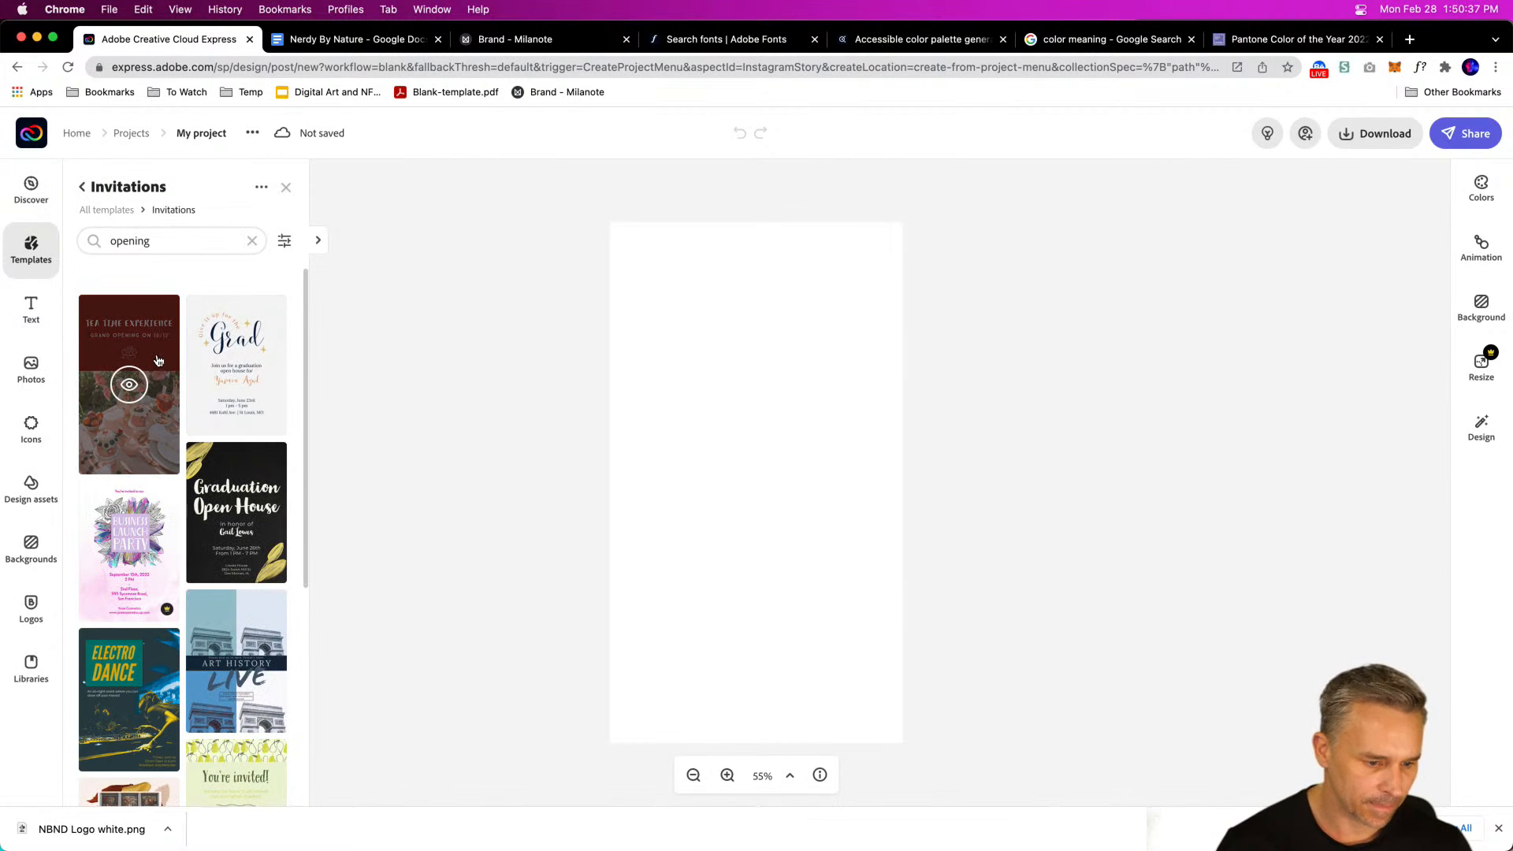
click(97, 562)
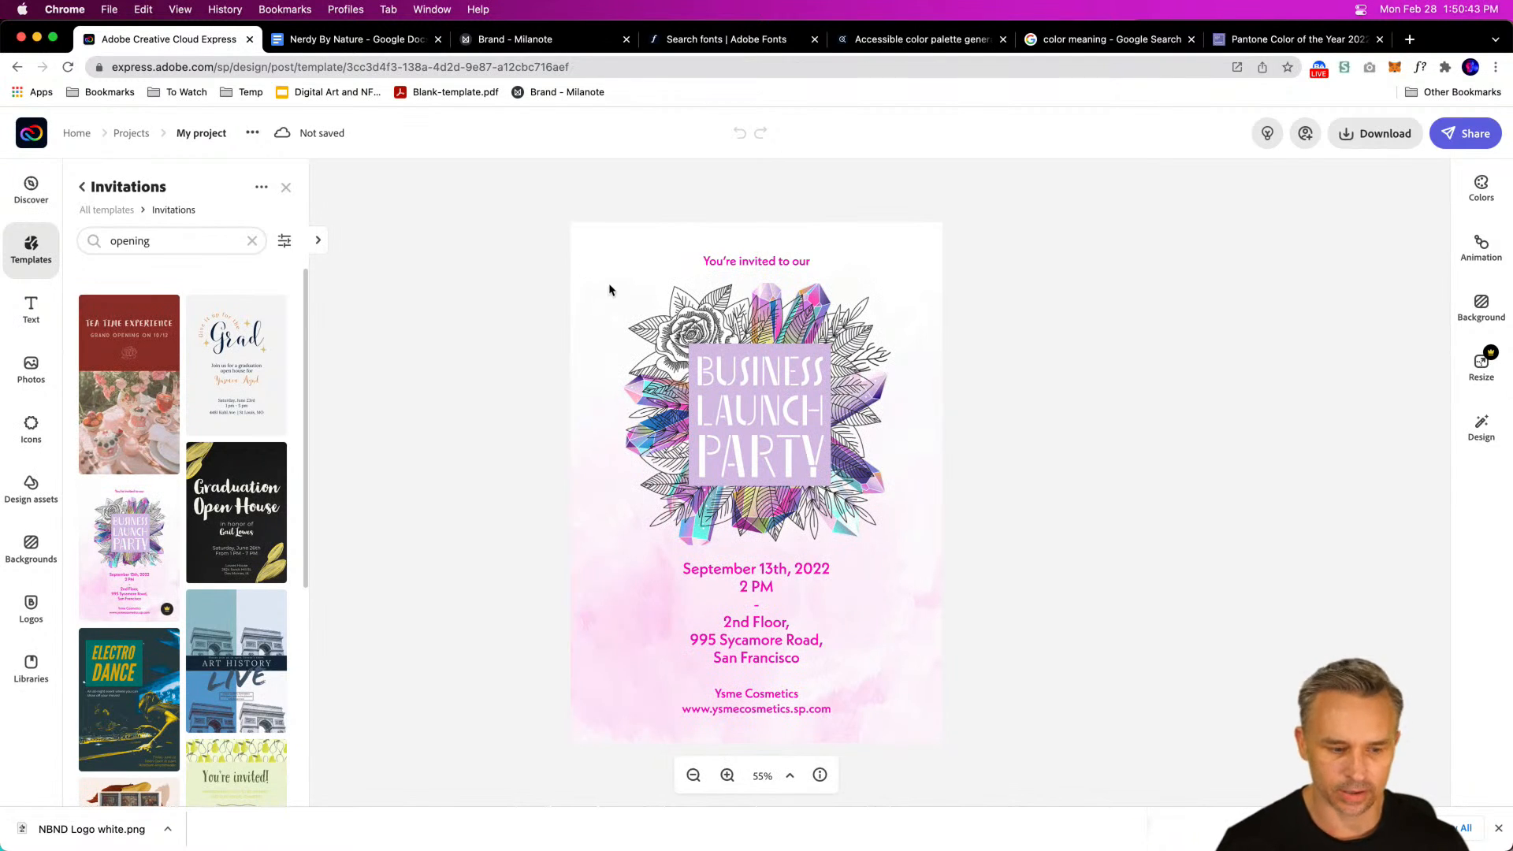
Step: View the Apply Brand and variation options for the invitation, and inspect its grouped content
click(1477, 434)
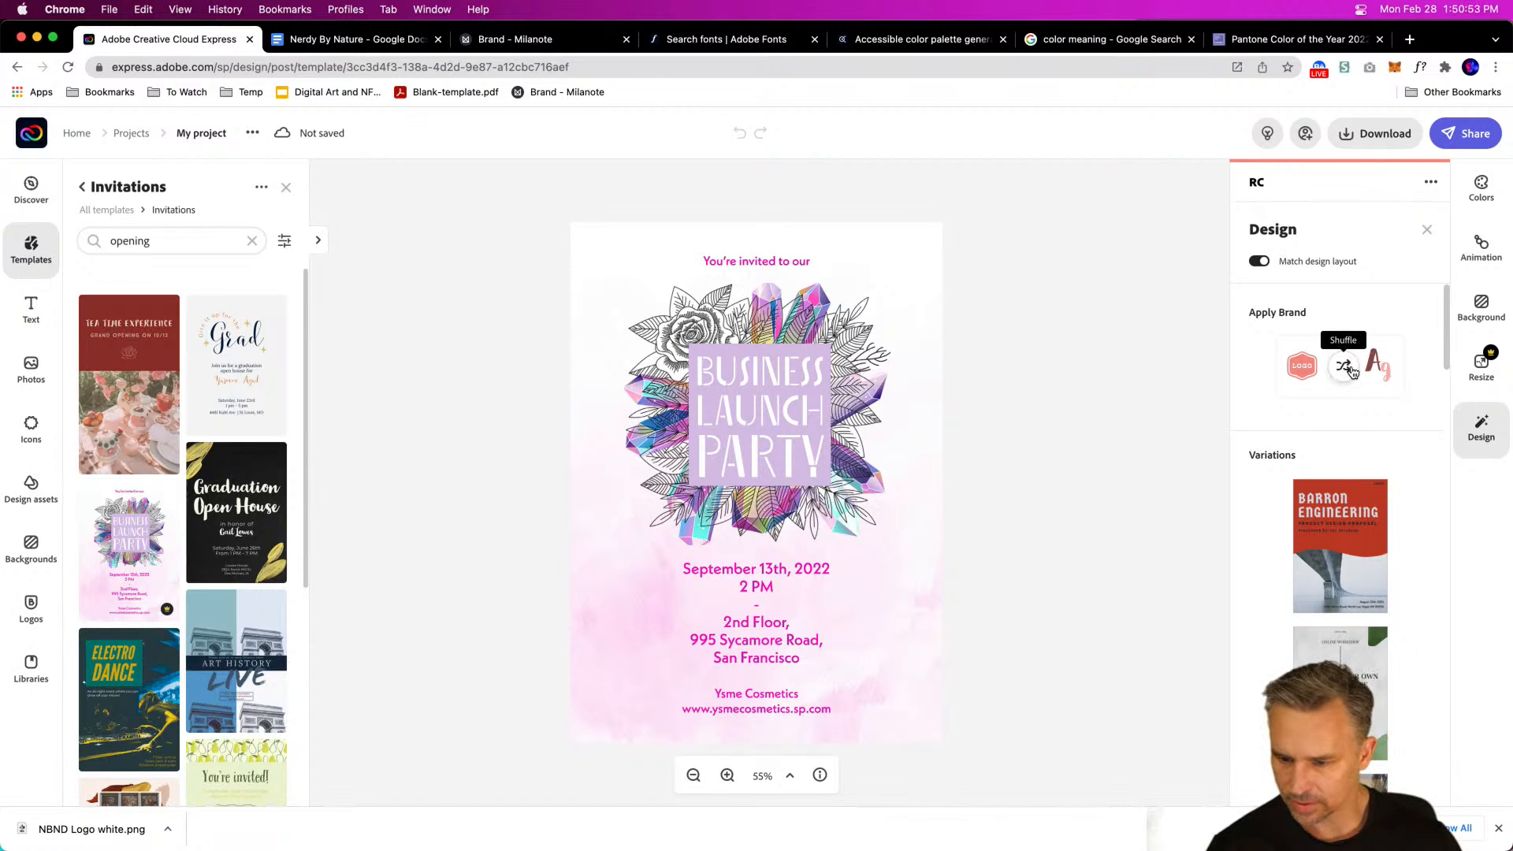
click(514, 302)
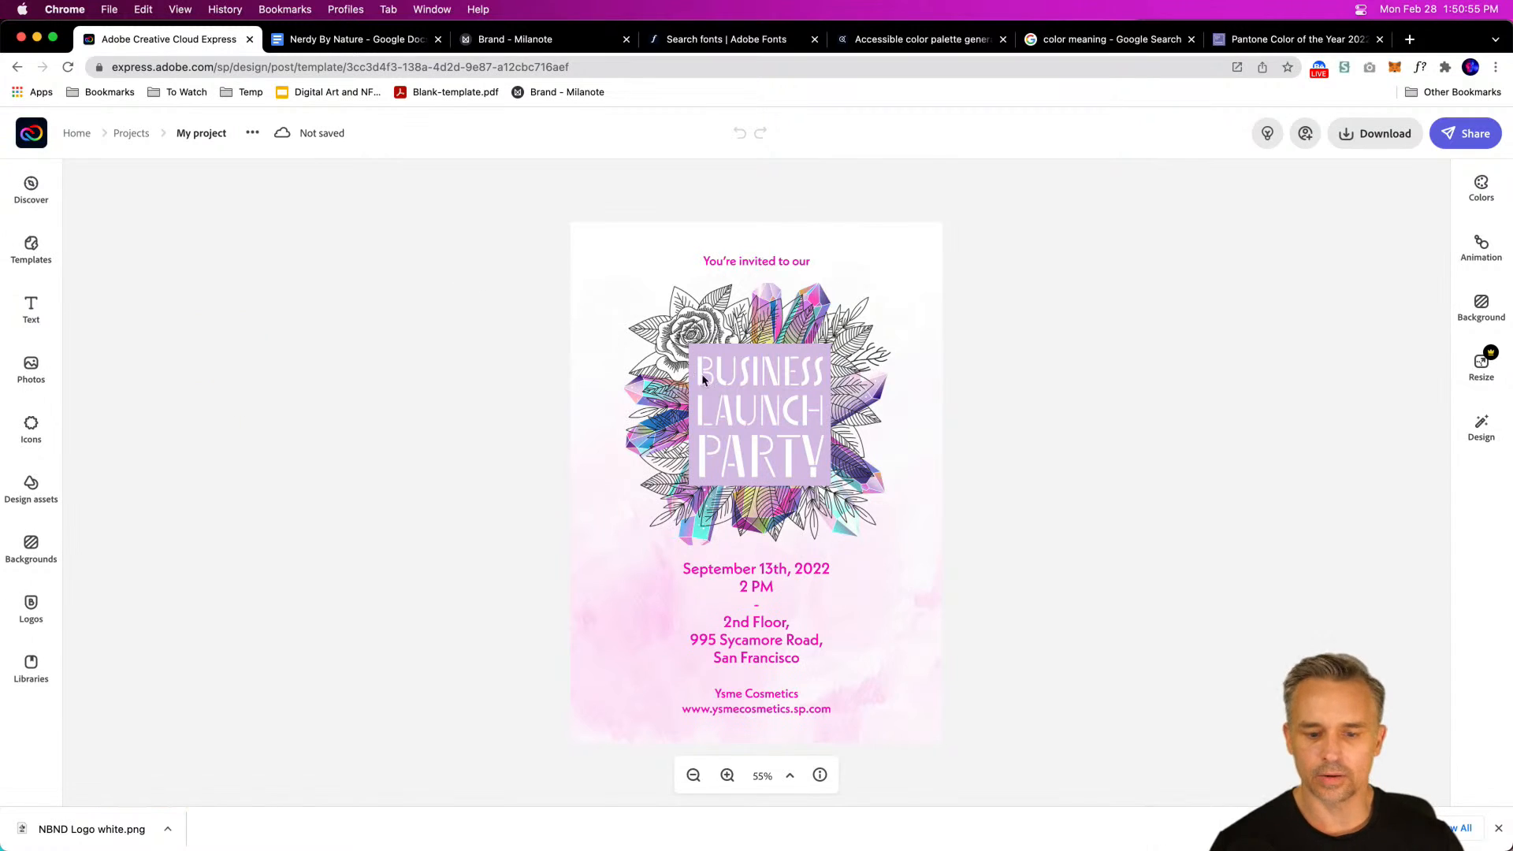
click(741, 384)
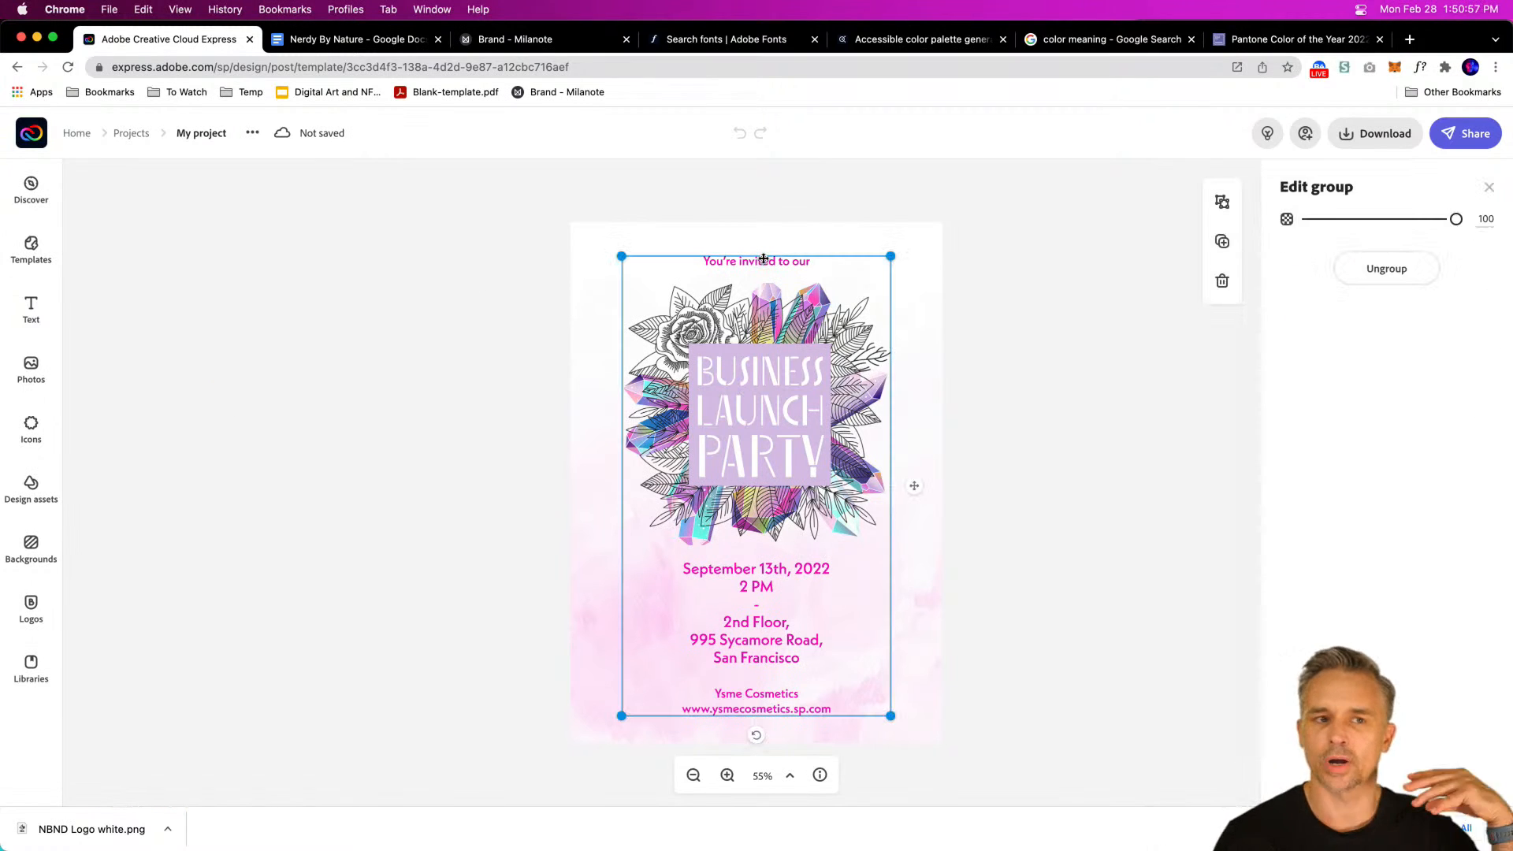
click(189, 239)
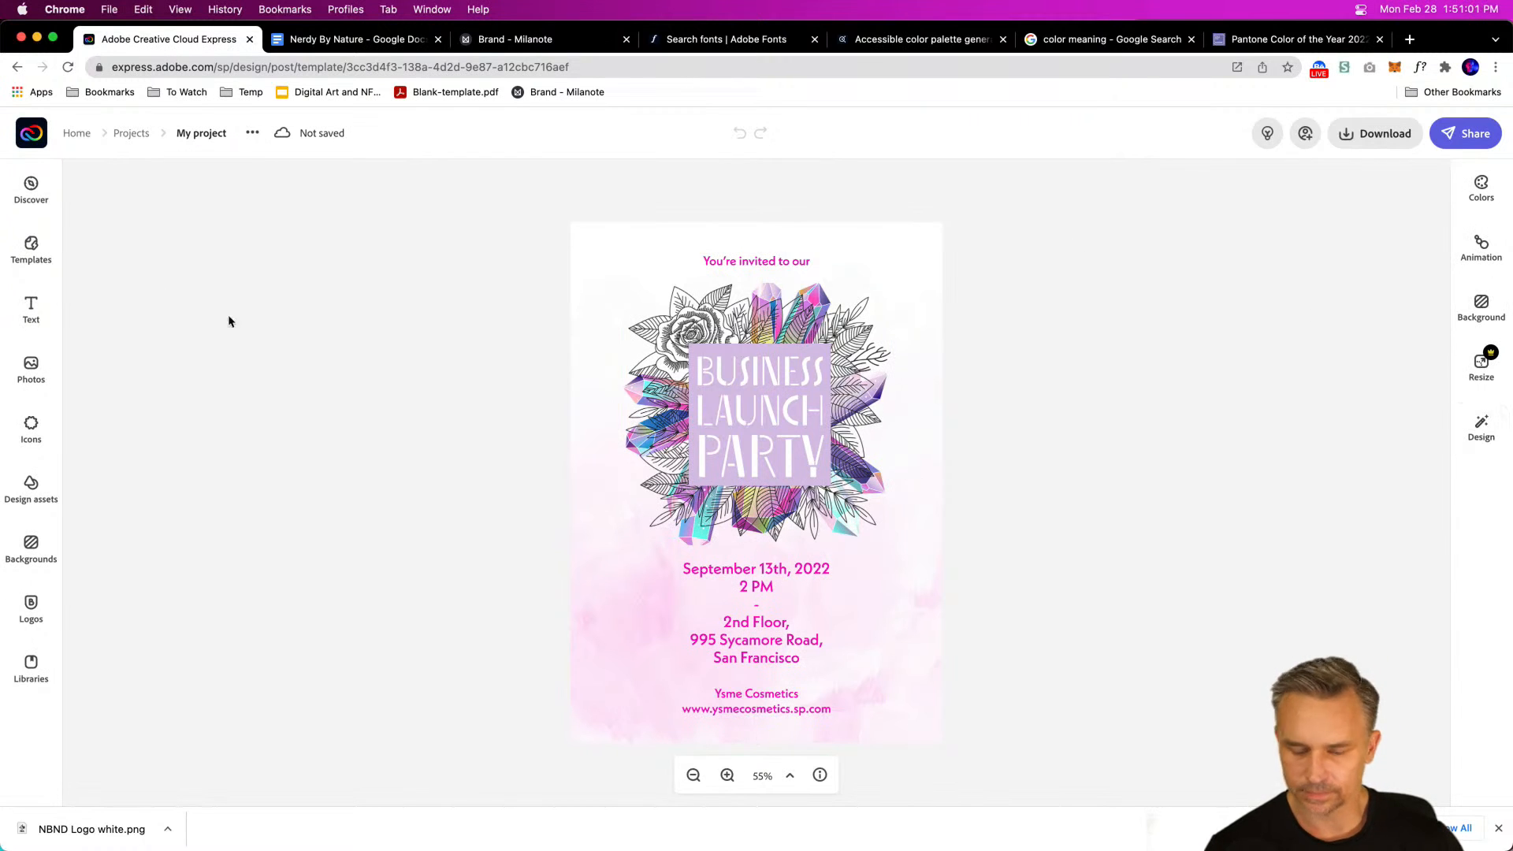
Step: Rename the project "Launch party" and save it while returning to the home page
click(198, 131)
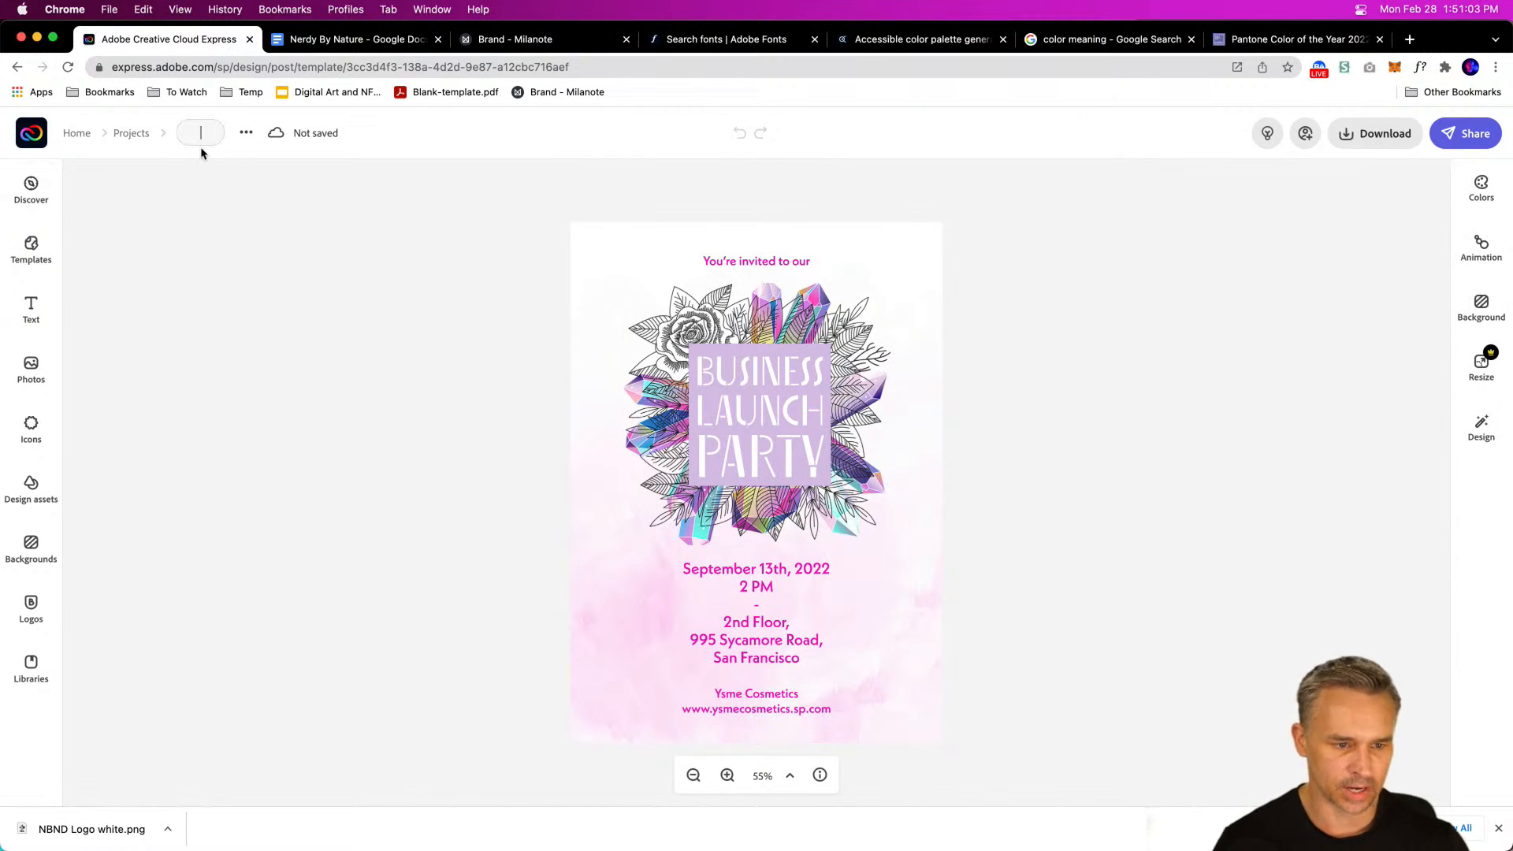
text(Launch party)
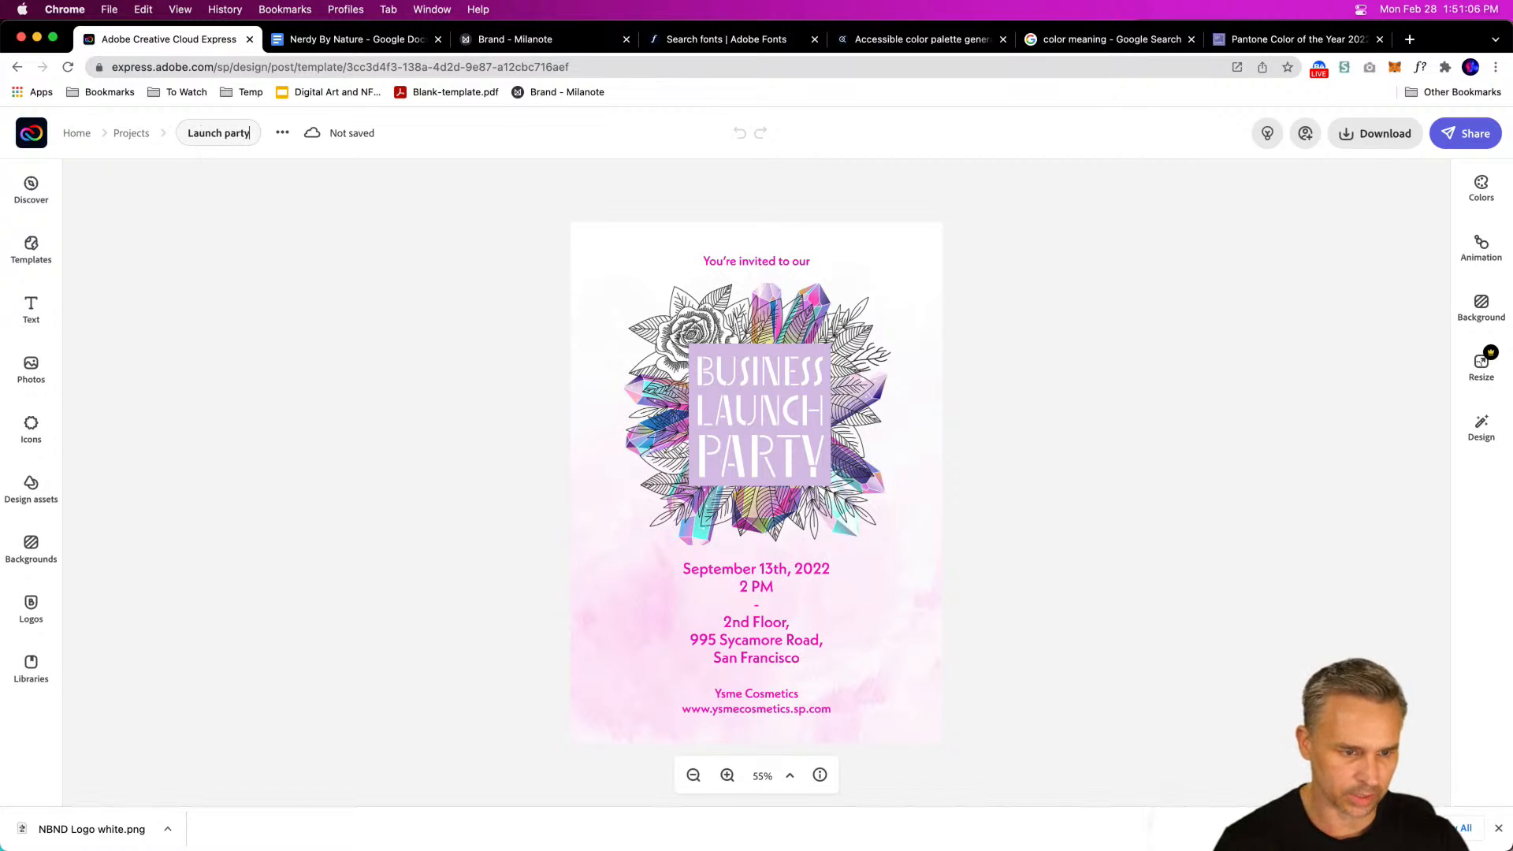
key(Return)
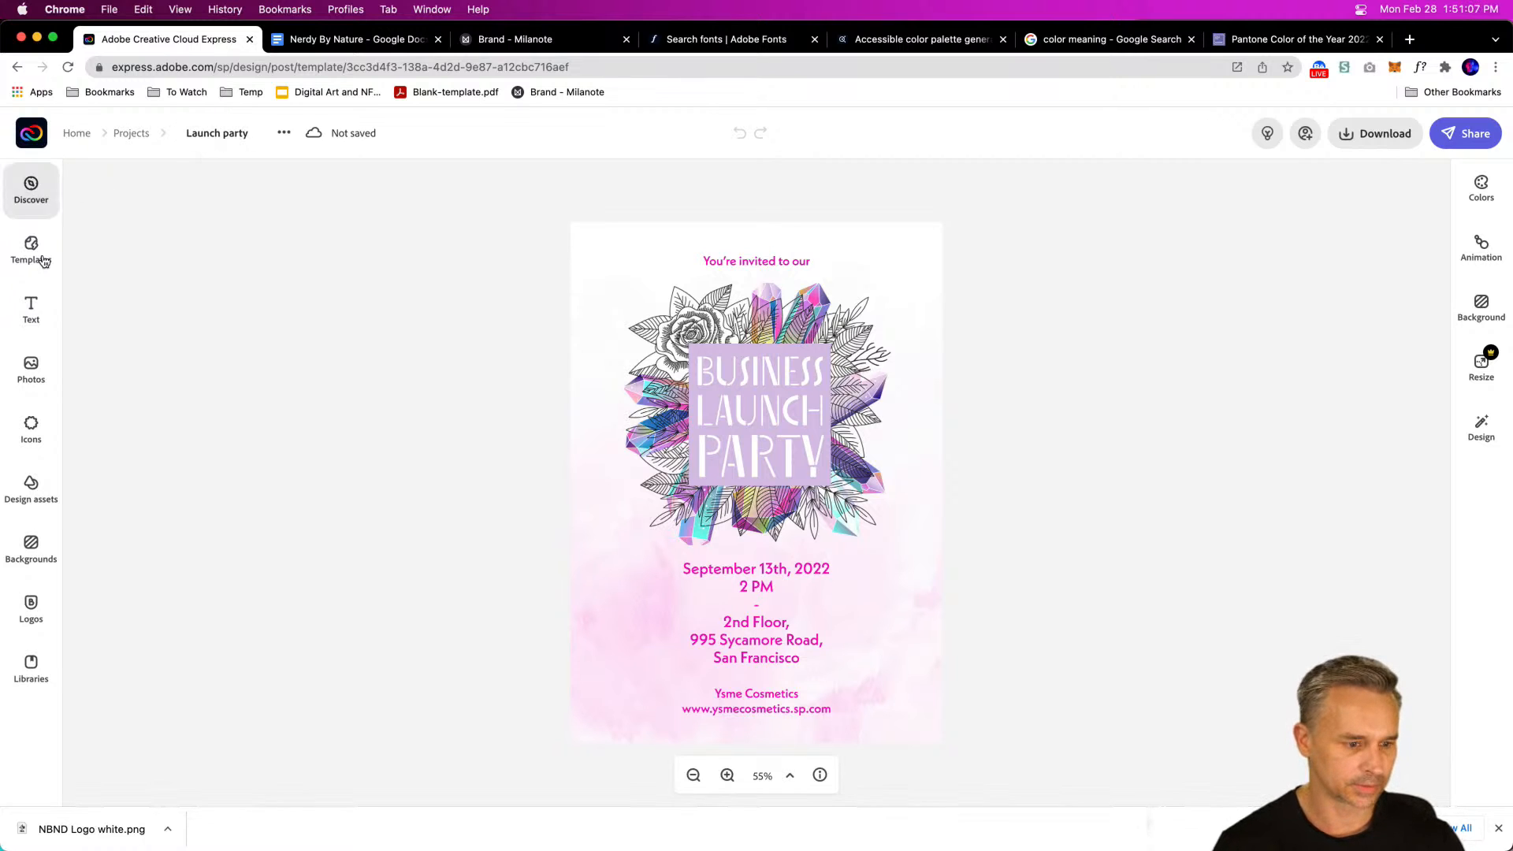
click(78, 134)
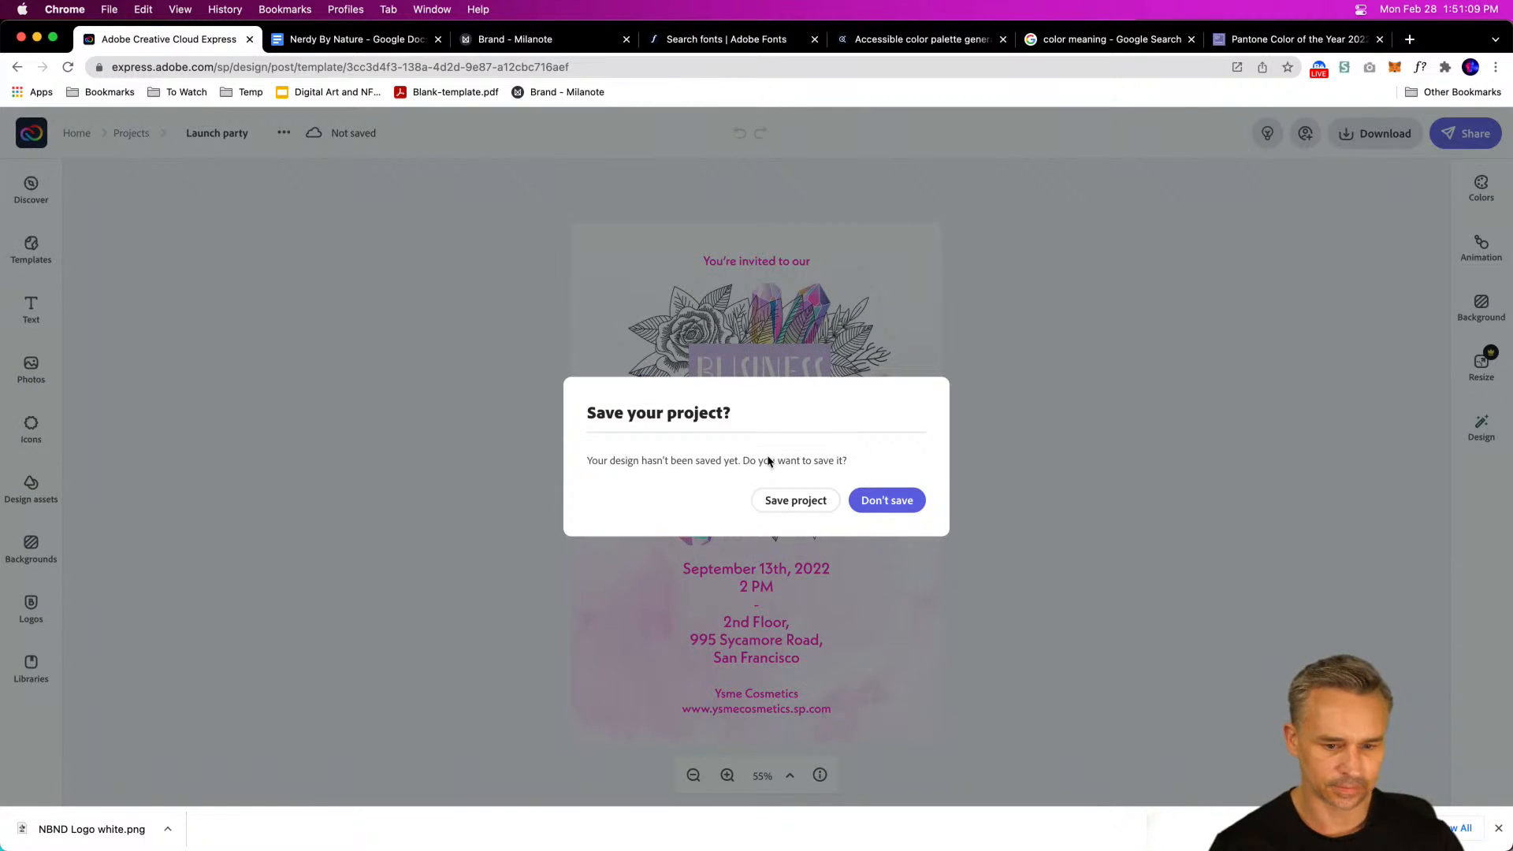
click(787, 501)
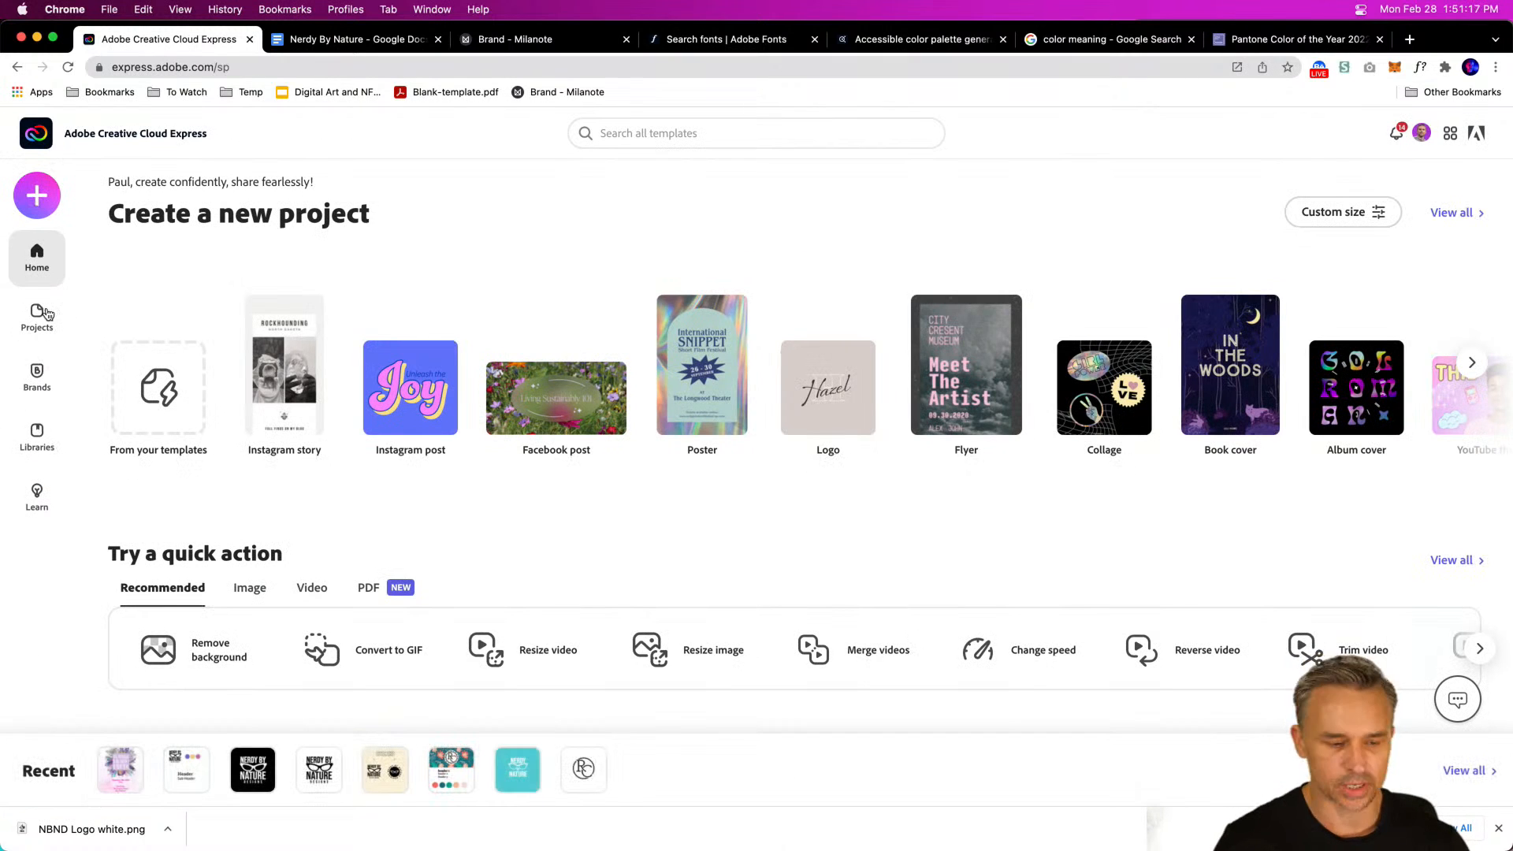
Step: Make Nerdy by Nature the default brand
click(38, 381)
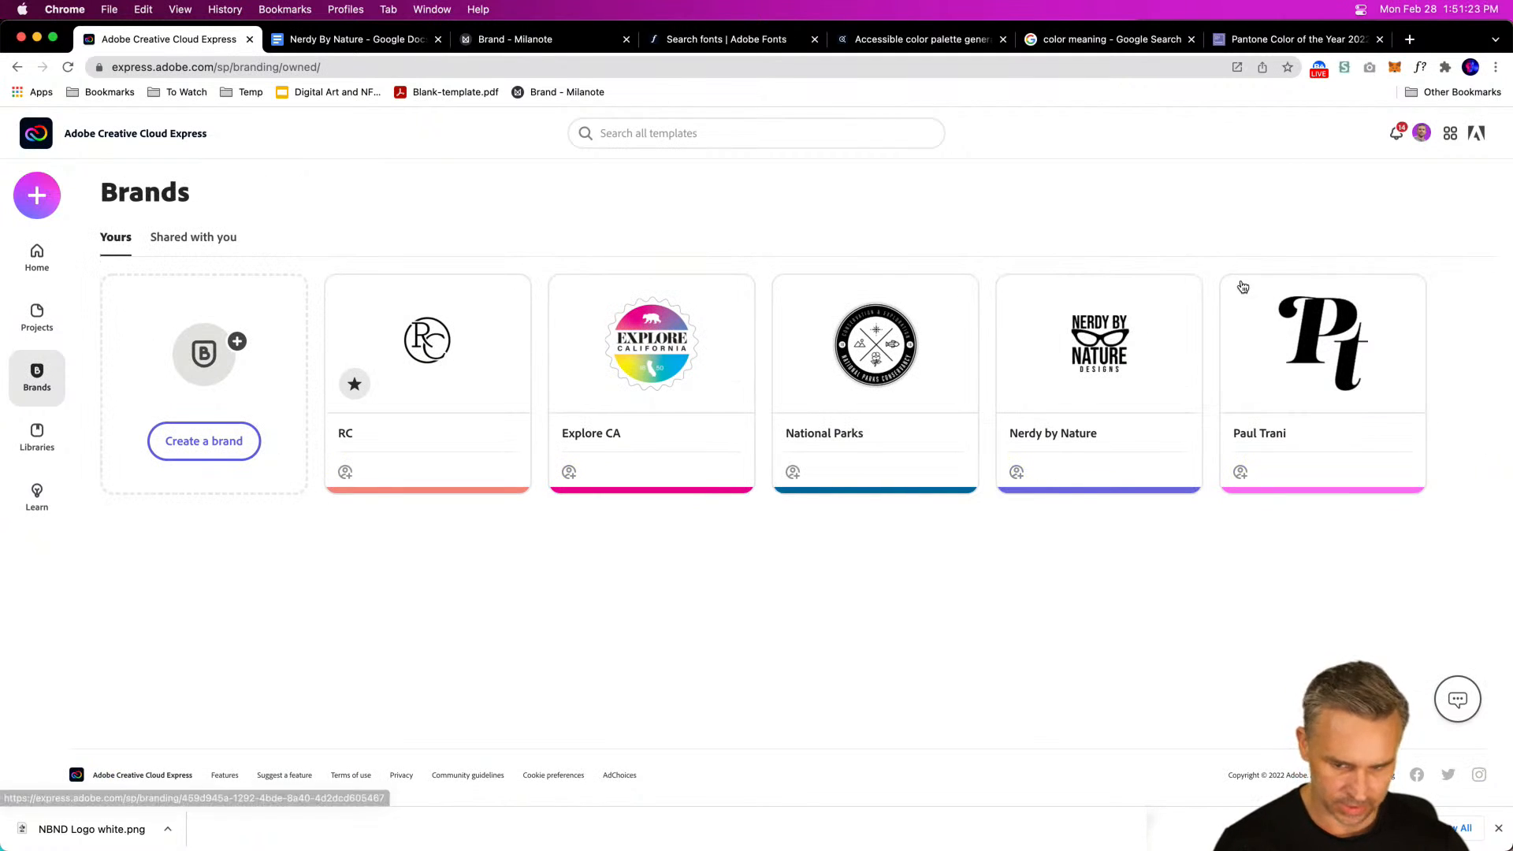
mouse_move(1237, 288)
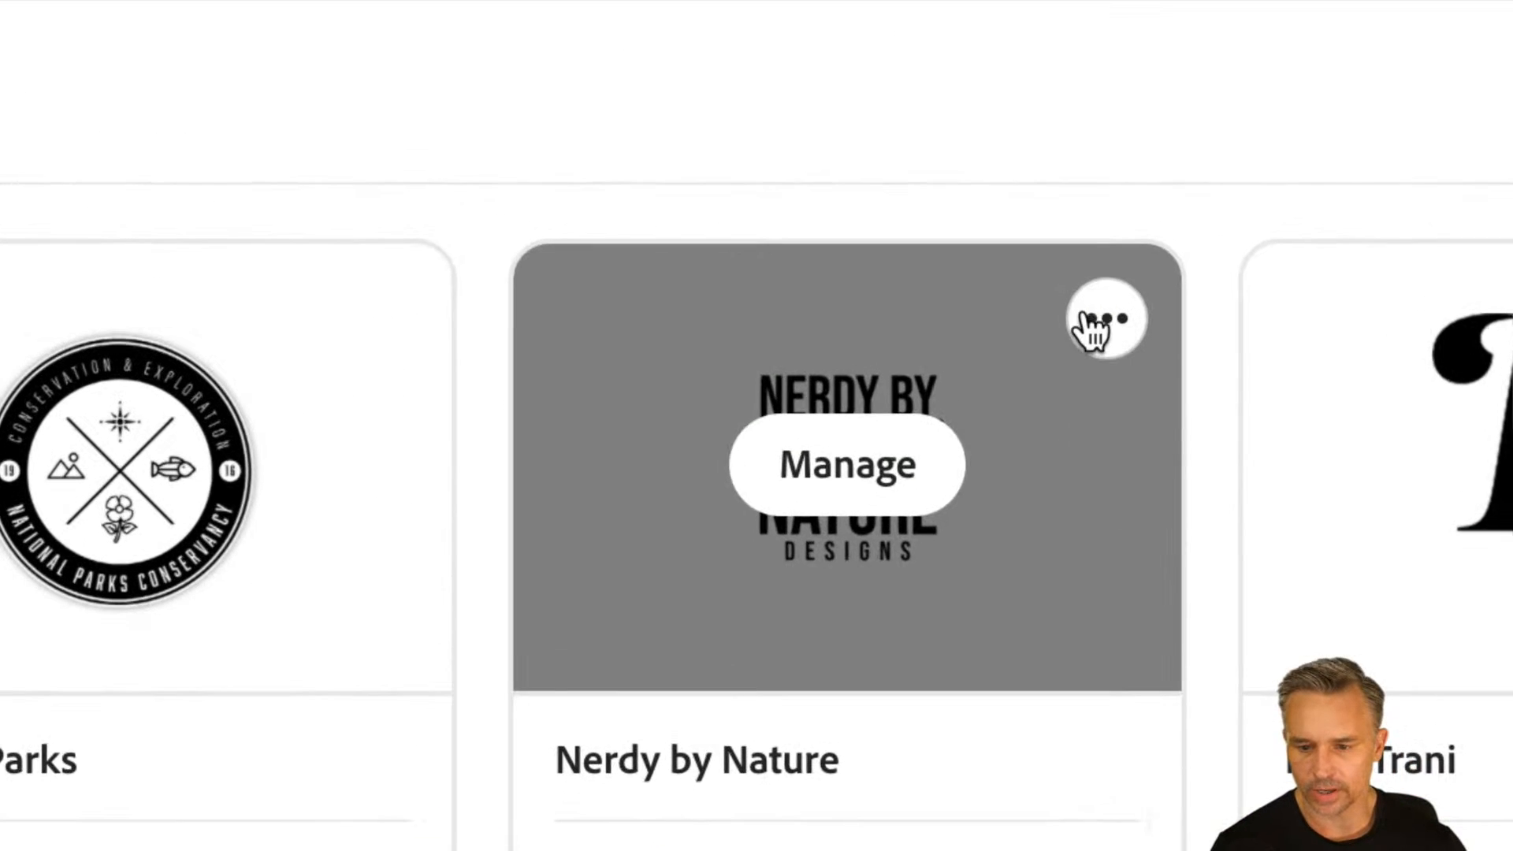
click(1095, 323)
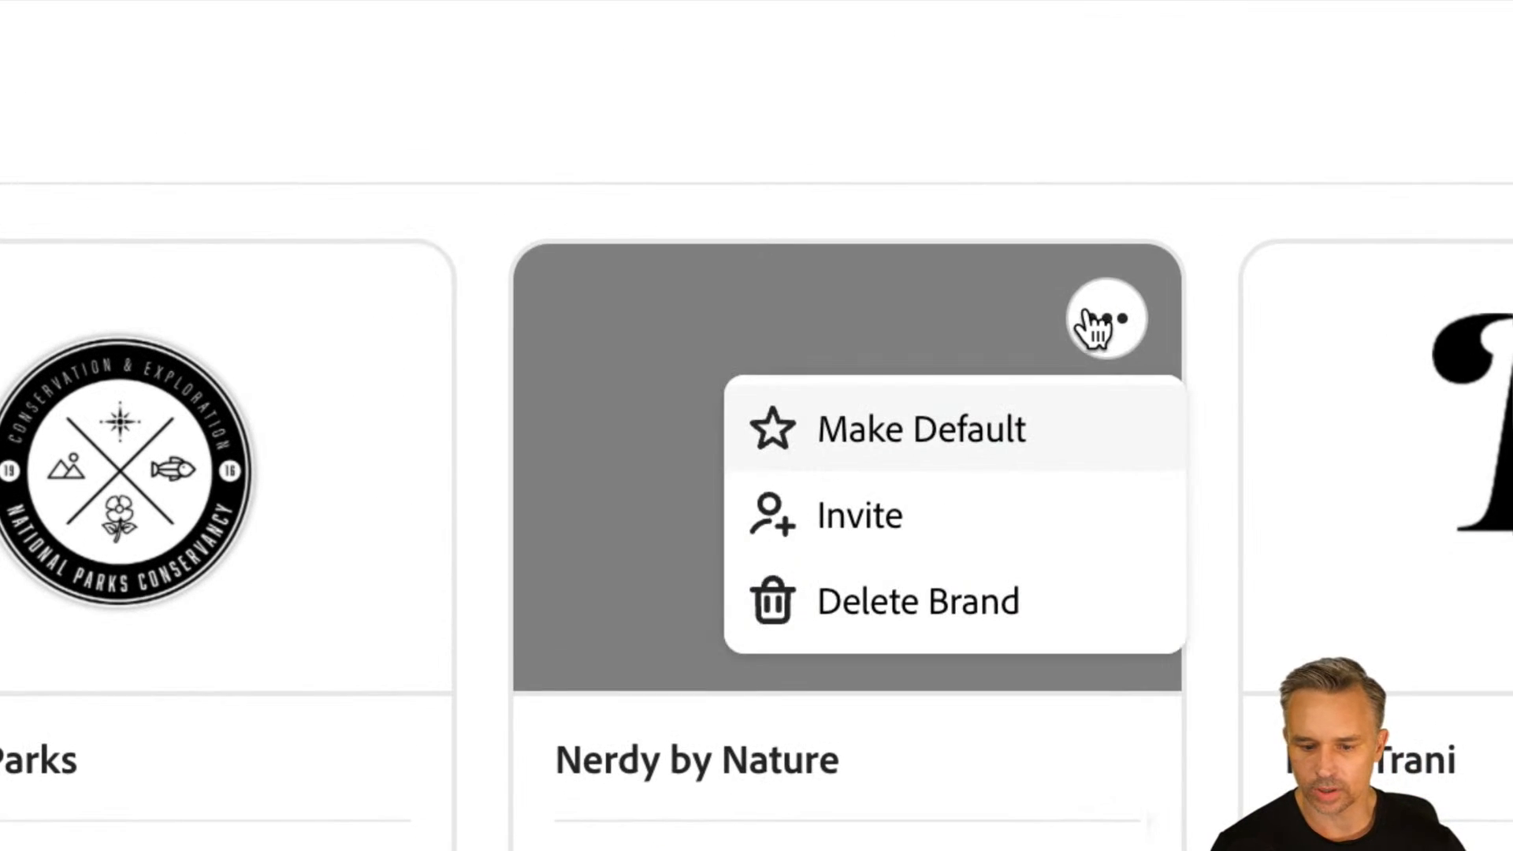
click(856, 446)
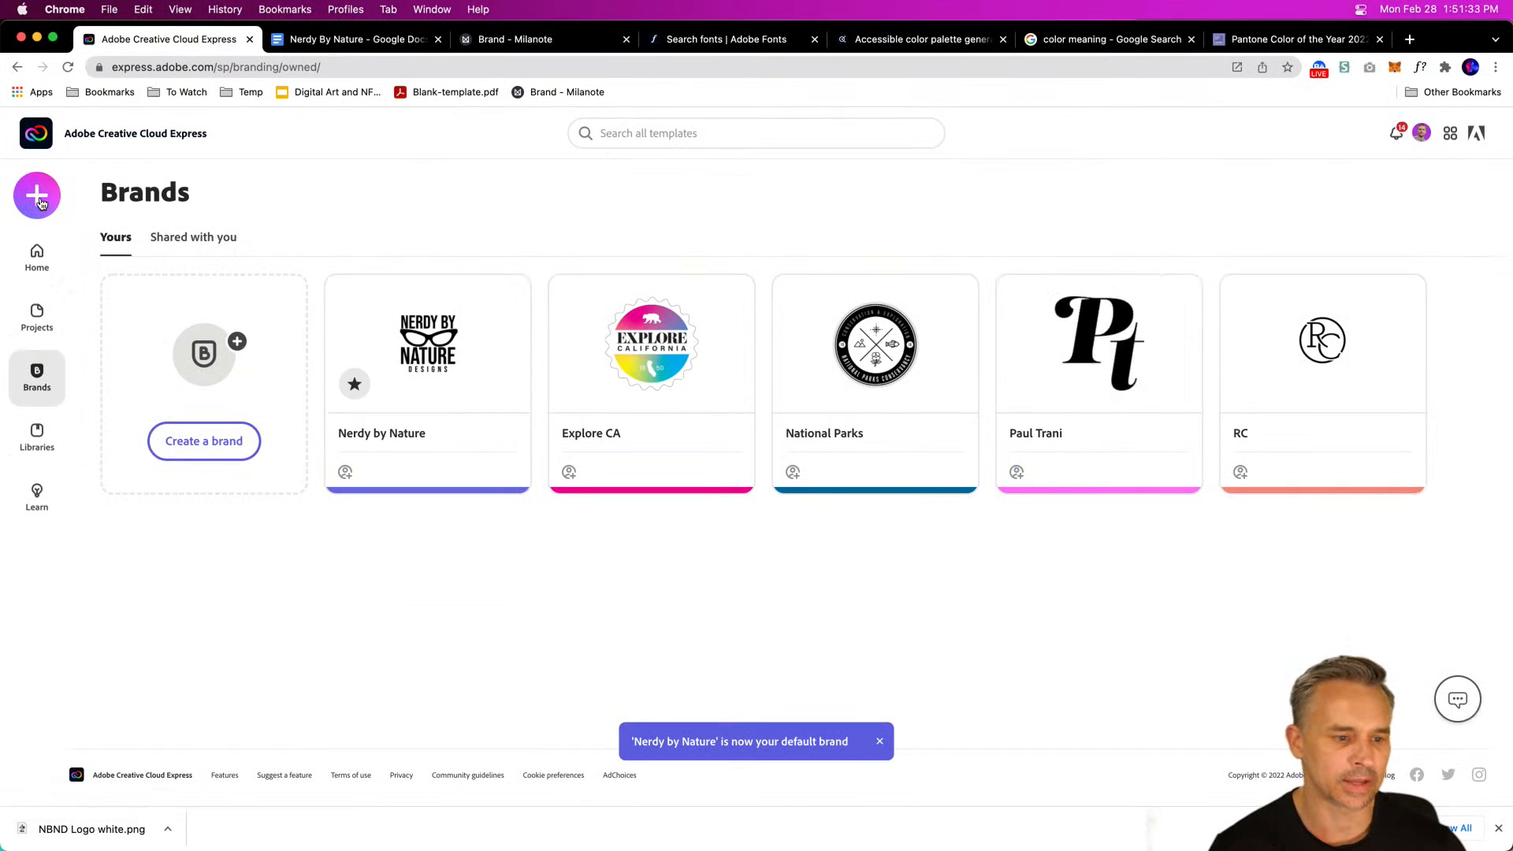
Step: Open the Launch party project and apply the Nerdy by Nature brand to the invitation
click(39, 317)
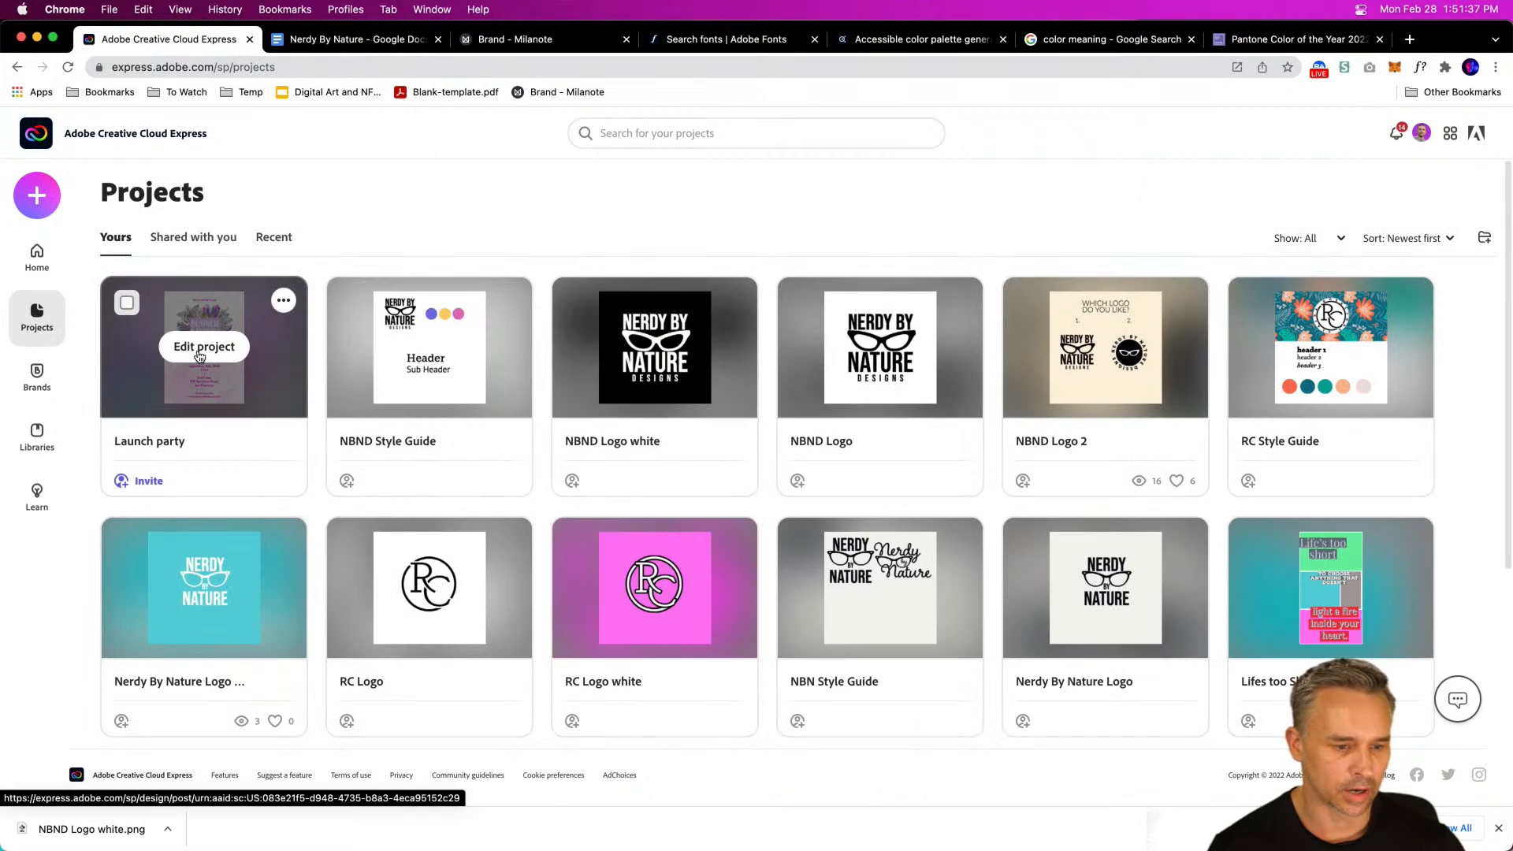
click(199, 352)
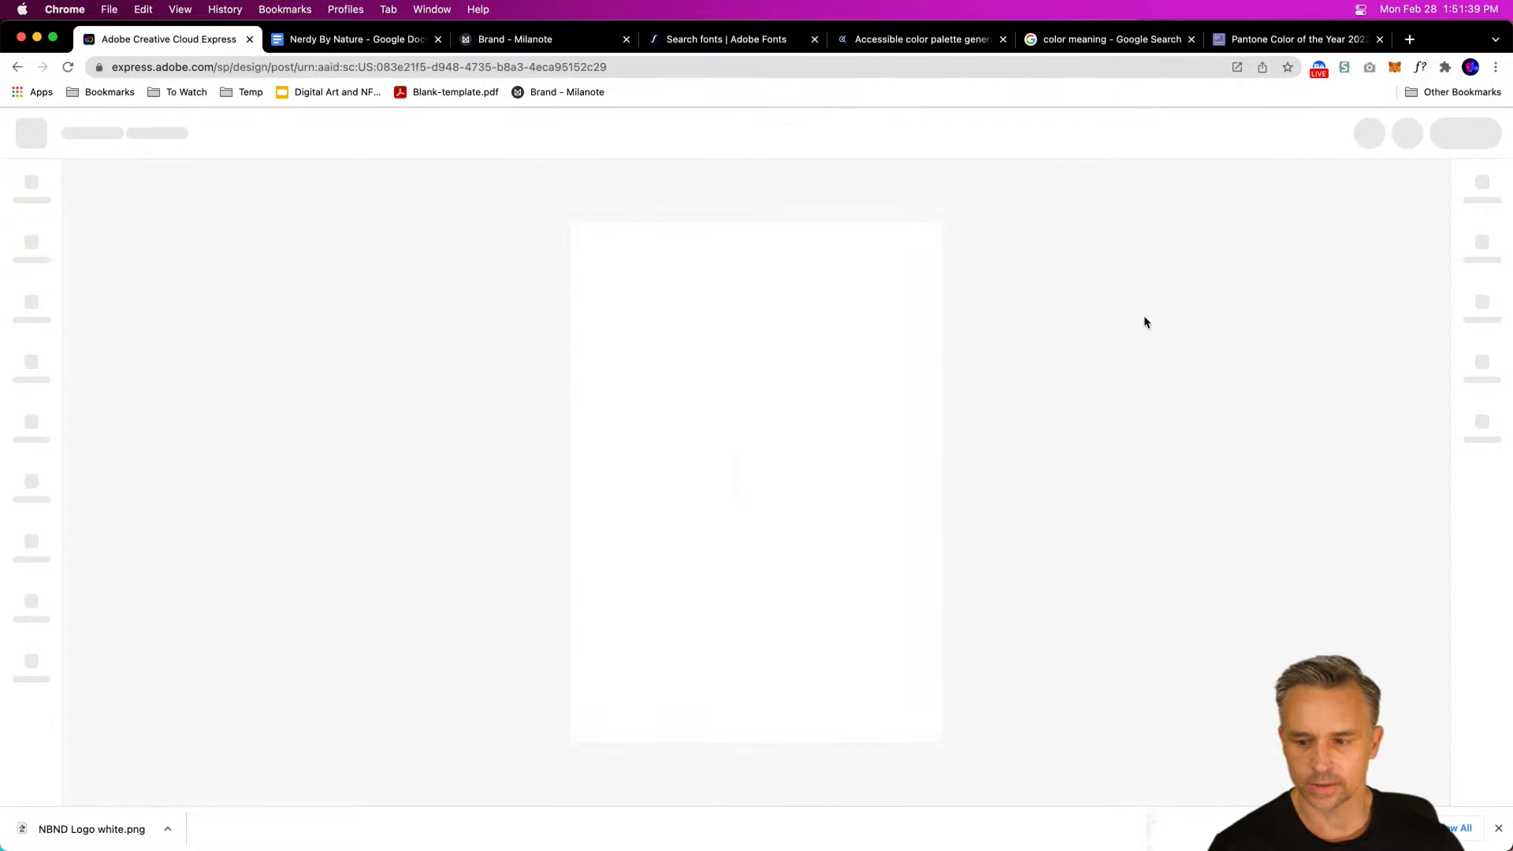
click(1482, 428)
click(1488, 428)
click(1488, 428)
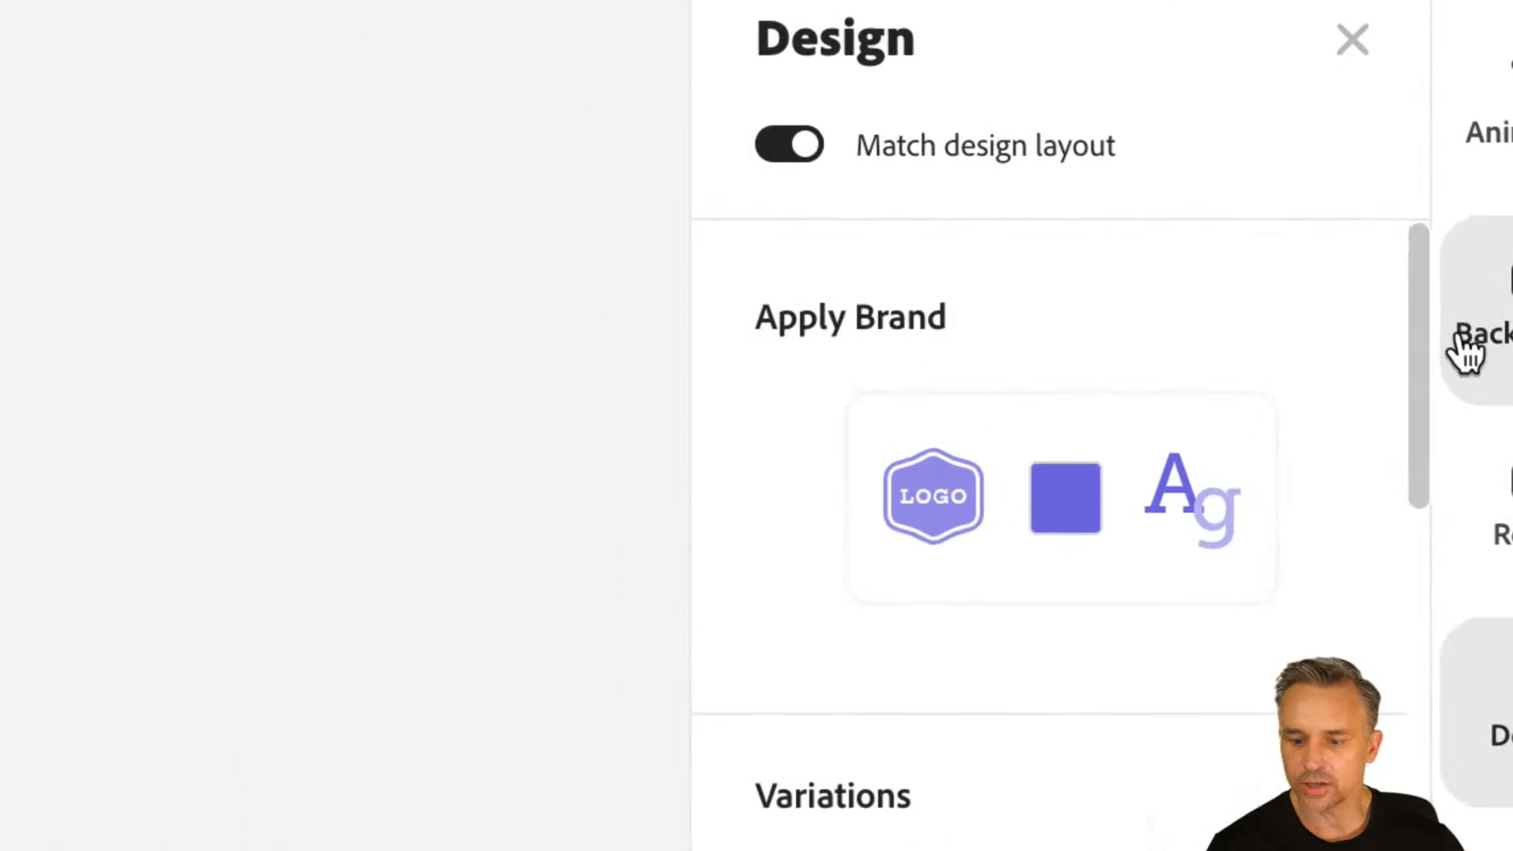
mouse_move(1169, 439)
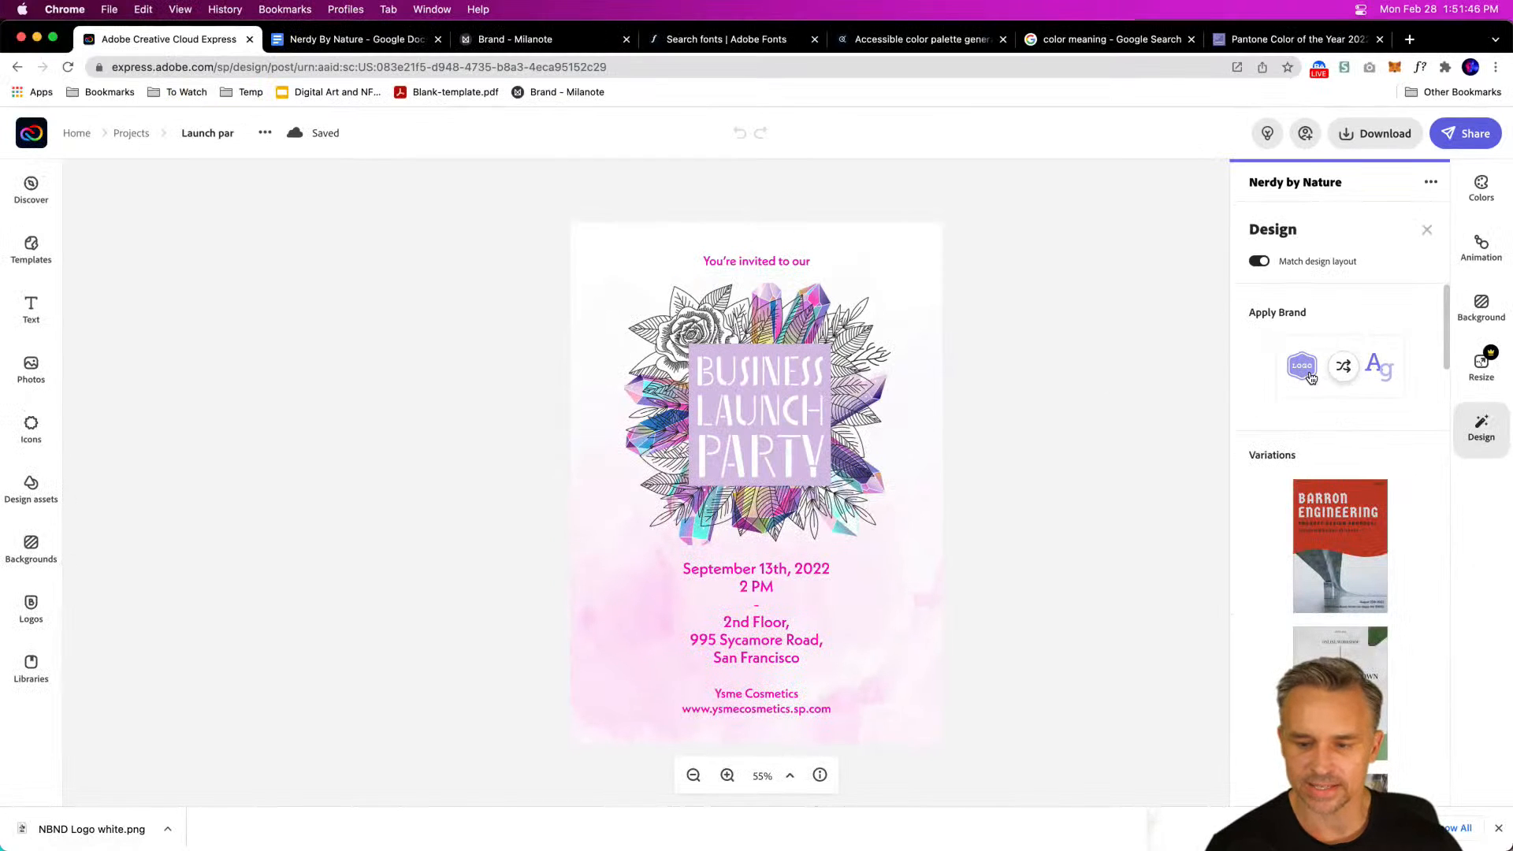
click(1311, 377)
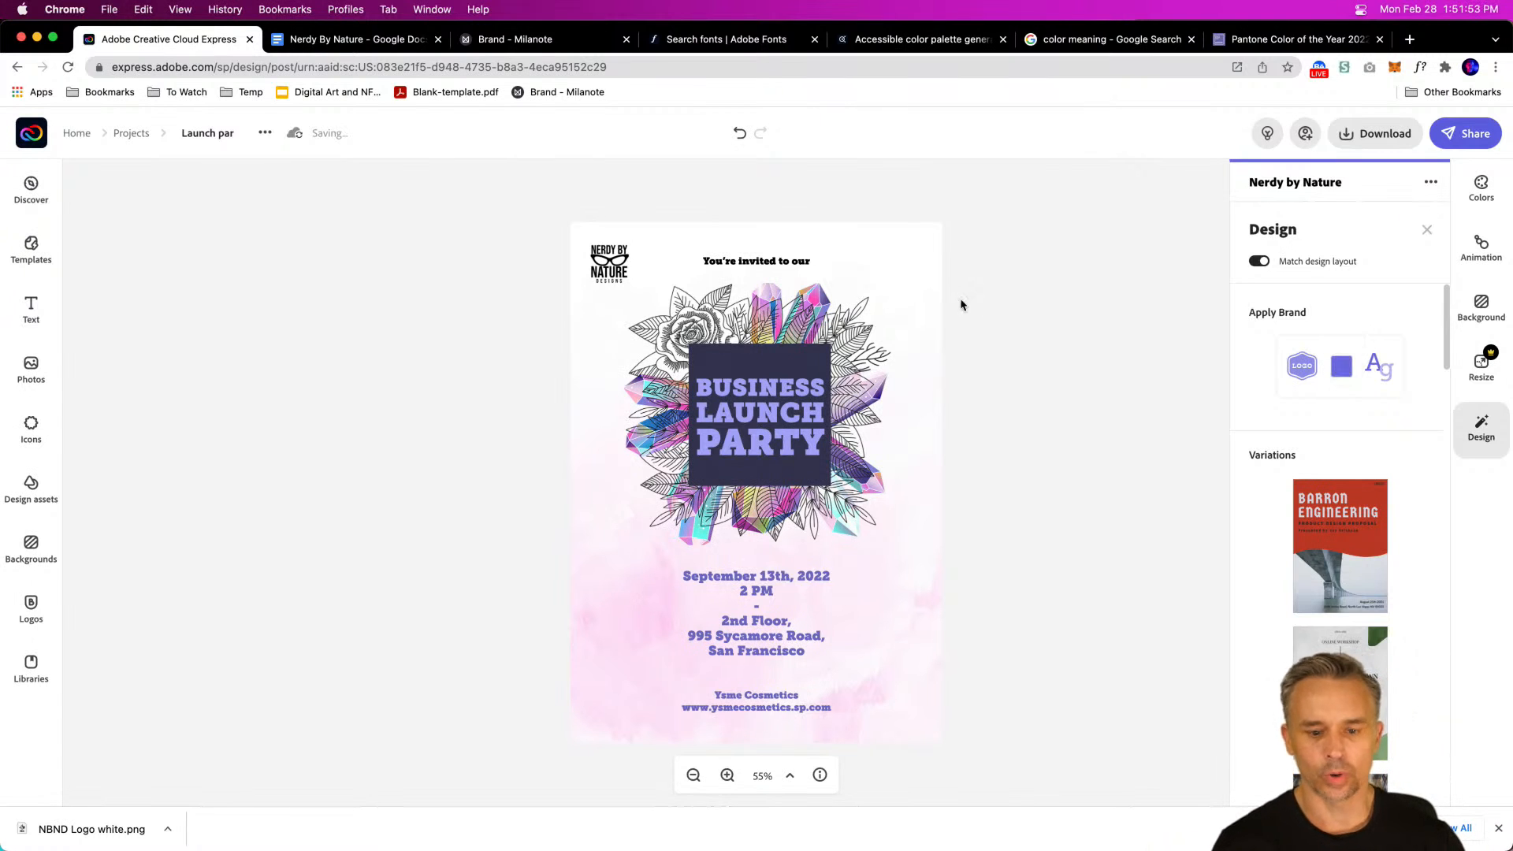
Step: Examine the logo, fonts and colours of the branded invitation from its heading down to the web address
key(super+equal)
key(super+equal)
click(633, 249)
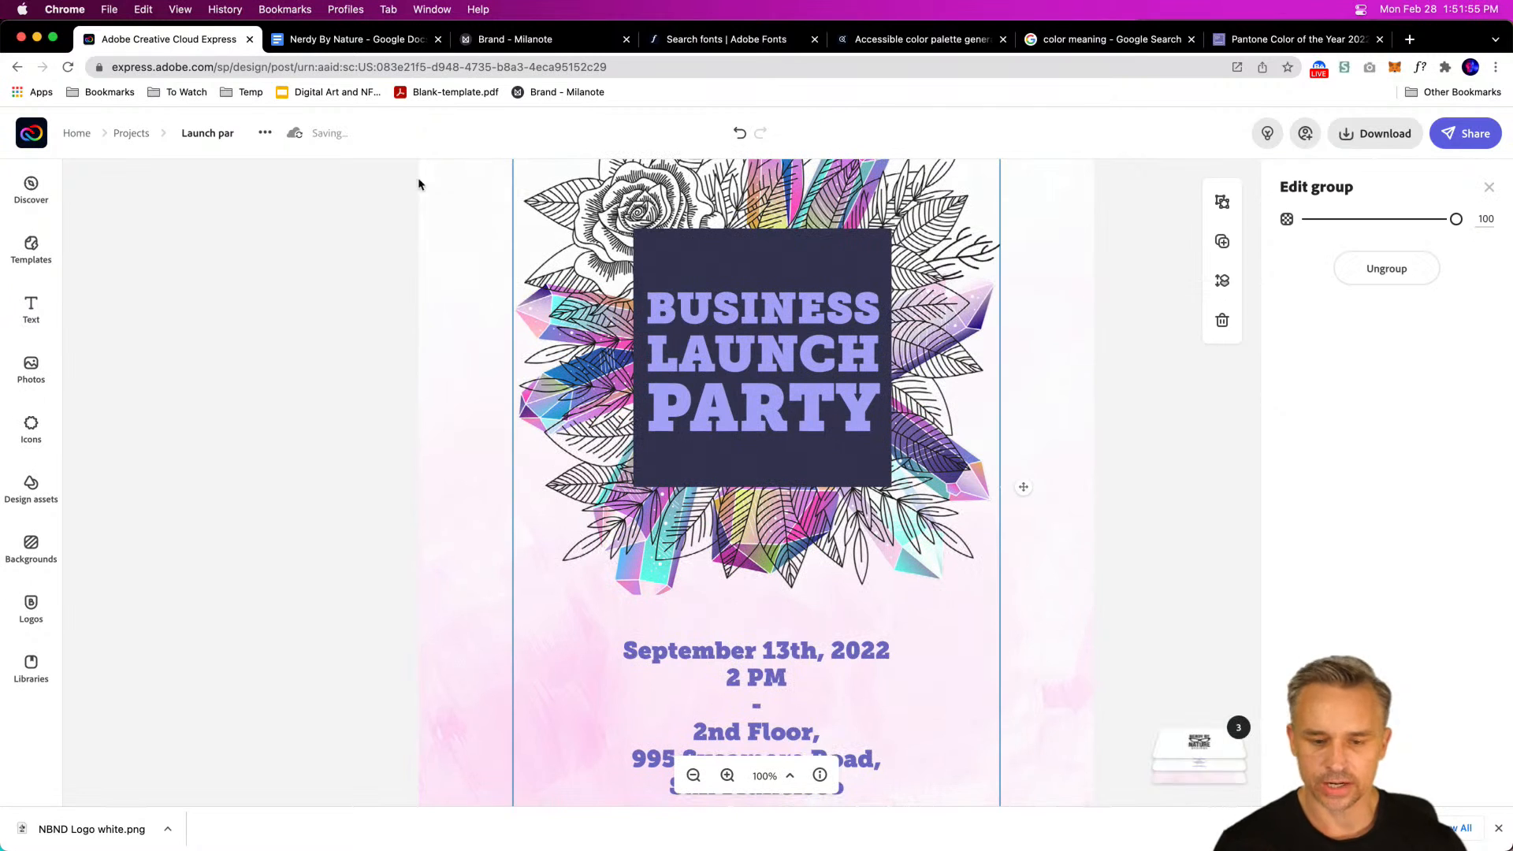
click(392, 255)
scroll(391, 255, up, 3)
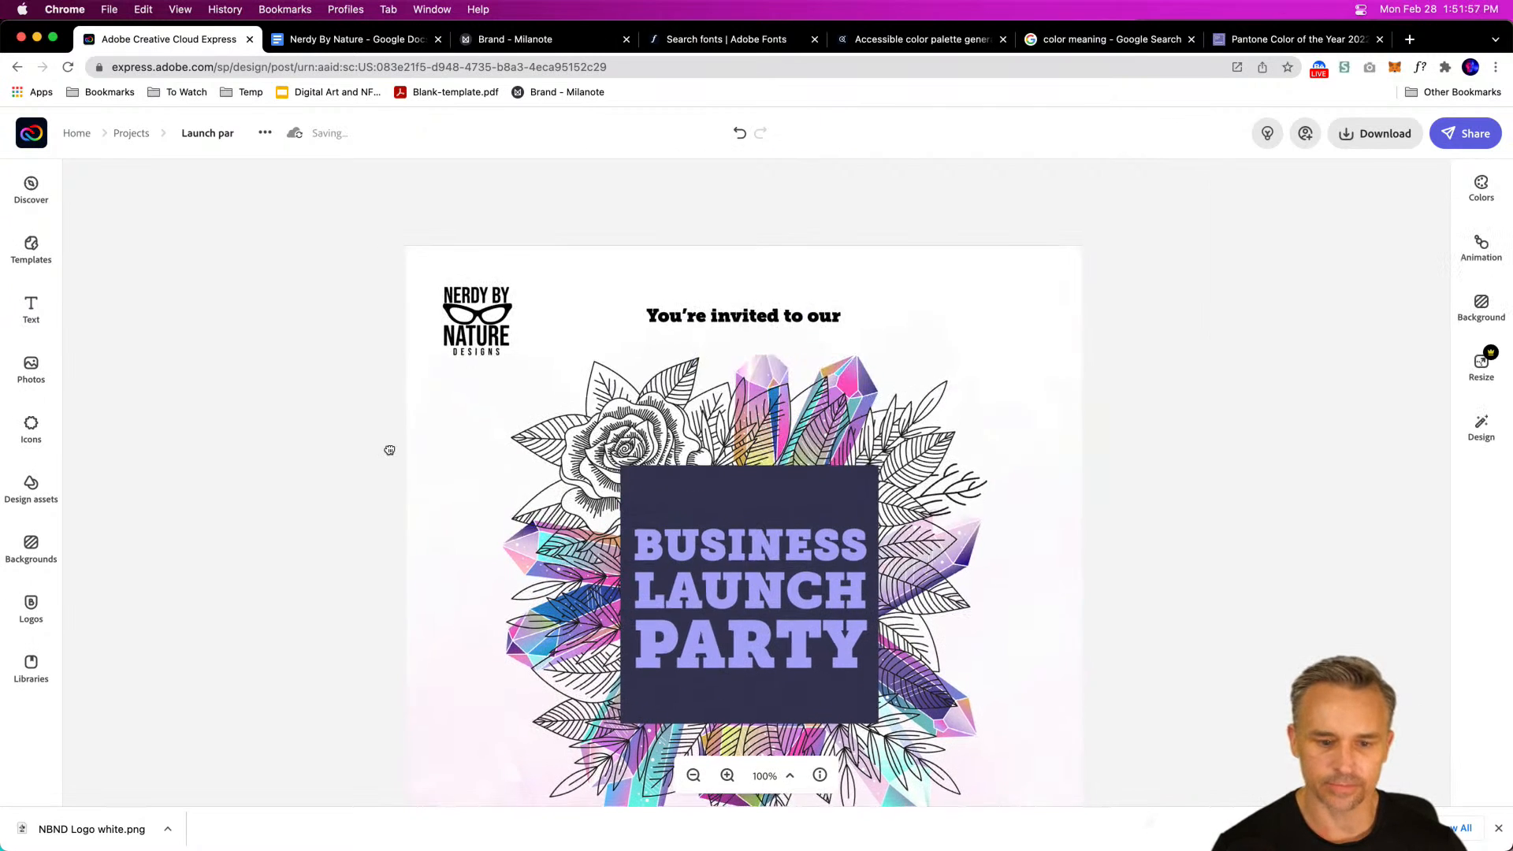
click(803, 436)
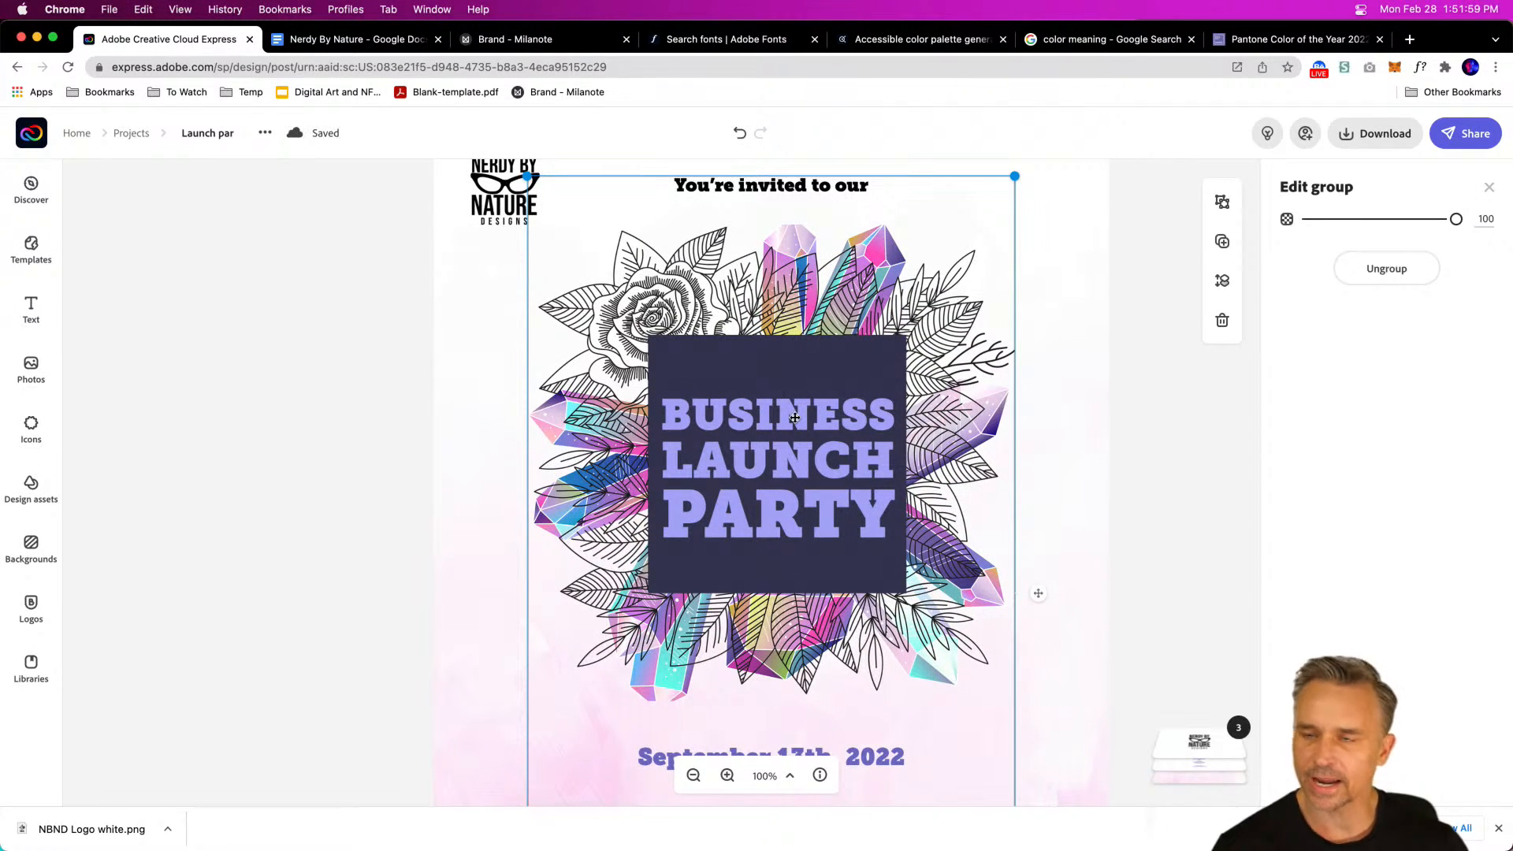
click(475, 206)
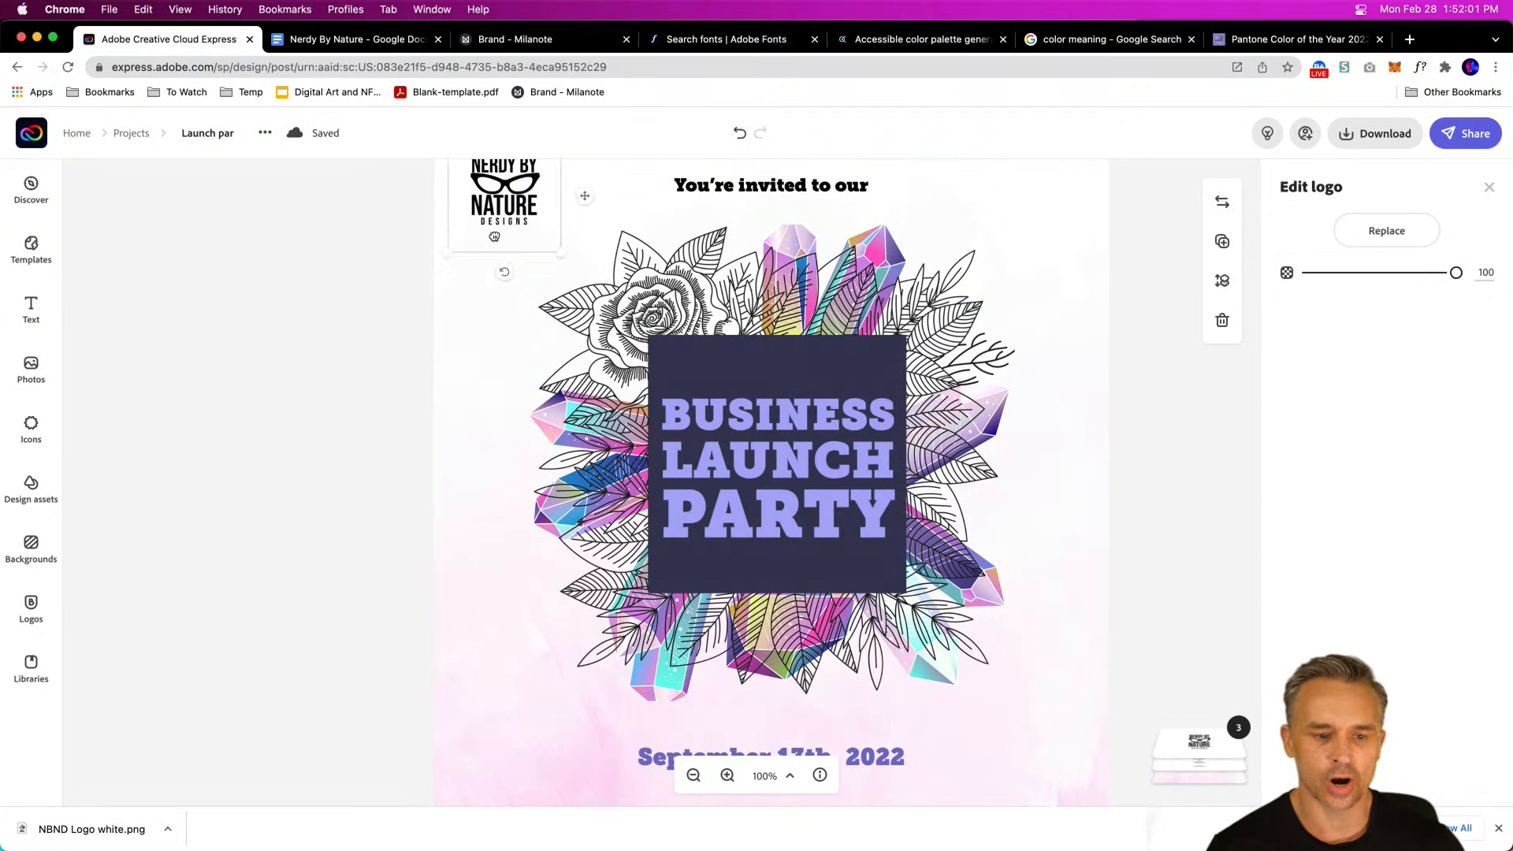
scroll(492, 215, up, 2)
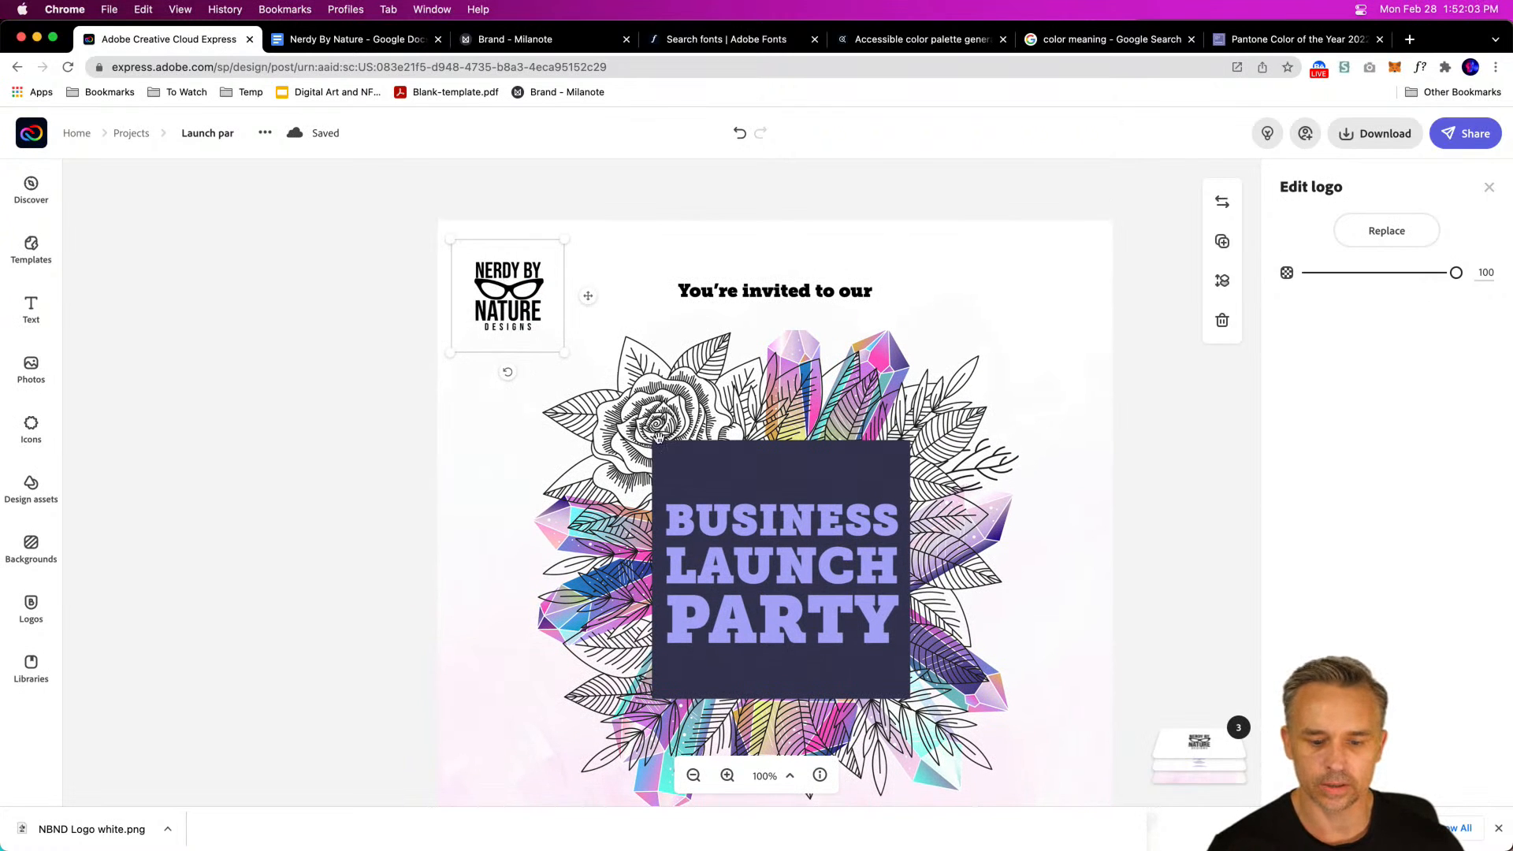
scroll(669, 223, down, 3)
scroll(669, 223, down, 3)
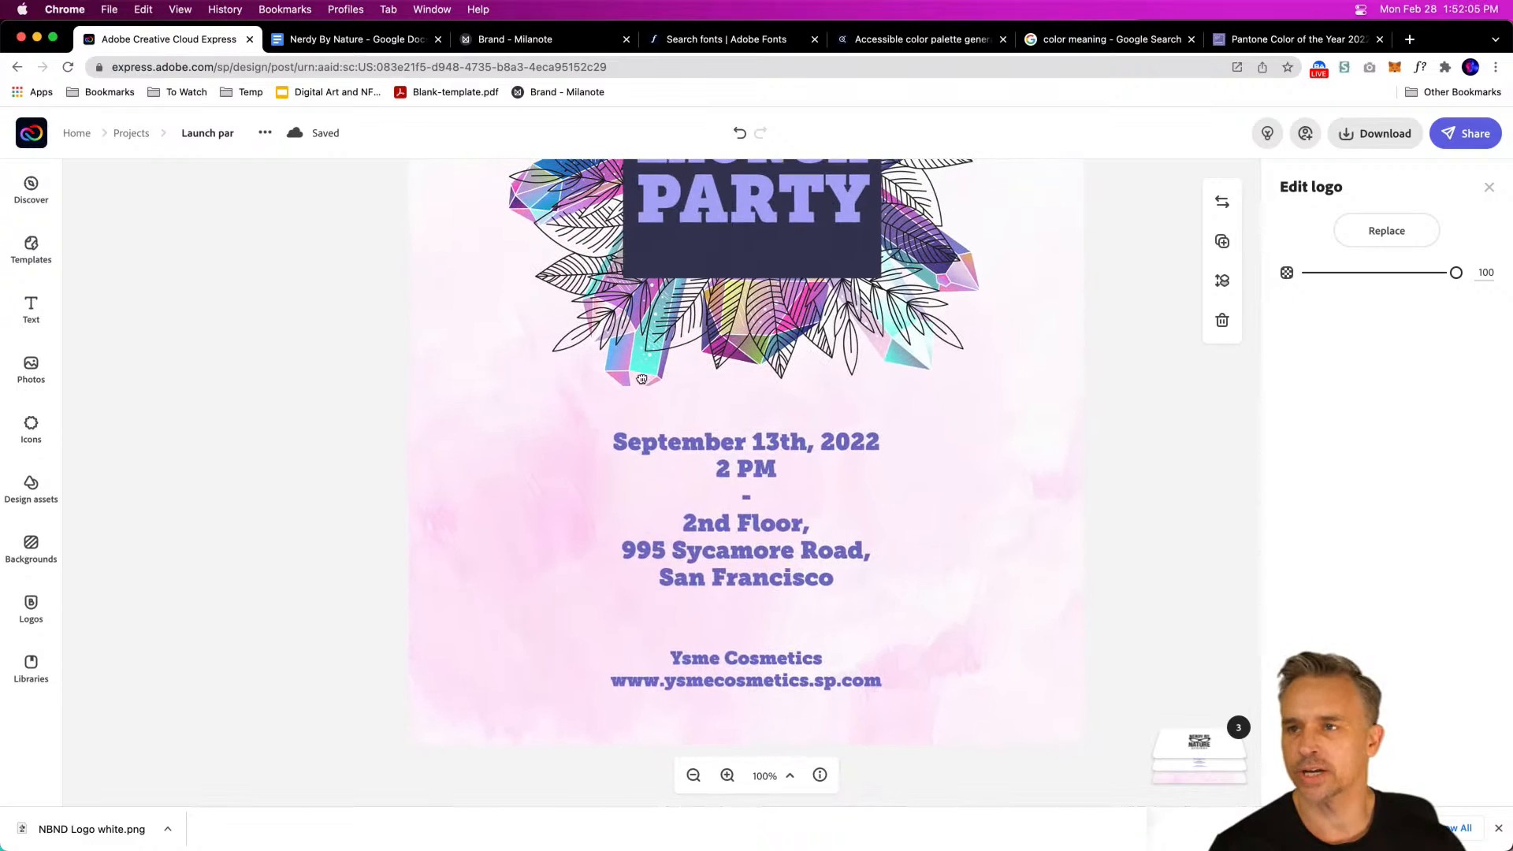
scroll(635, 387, up, 4)
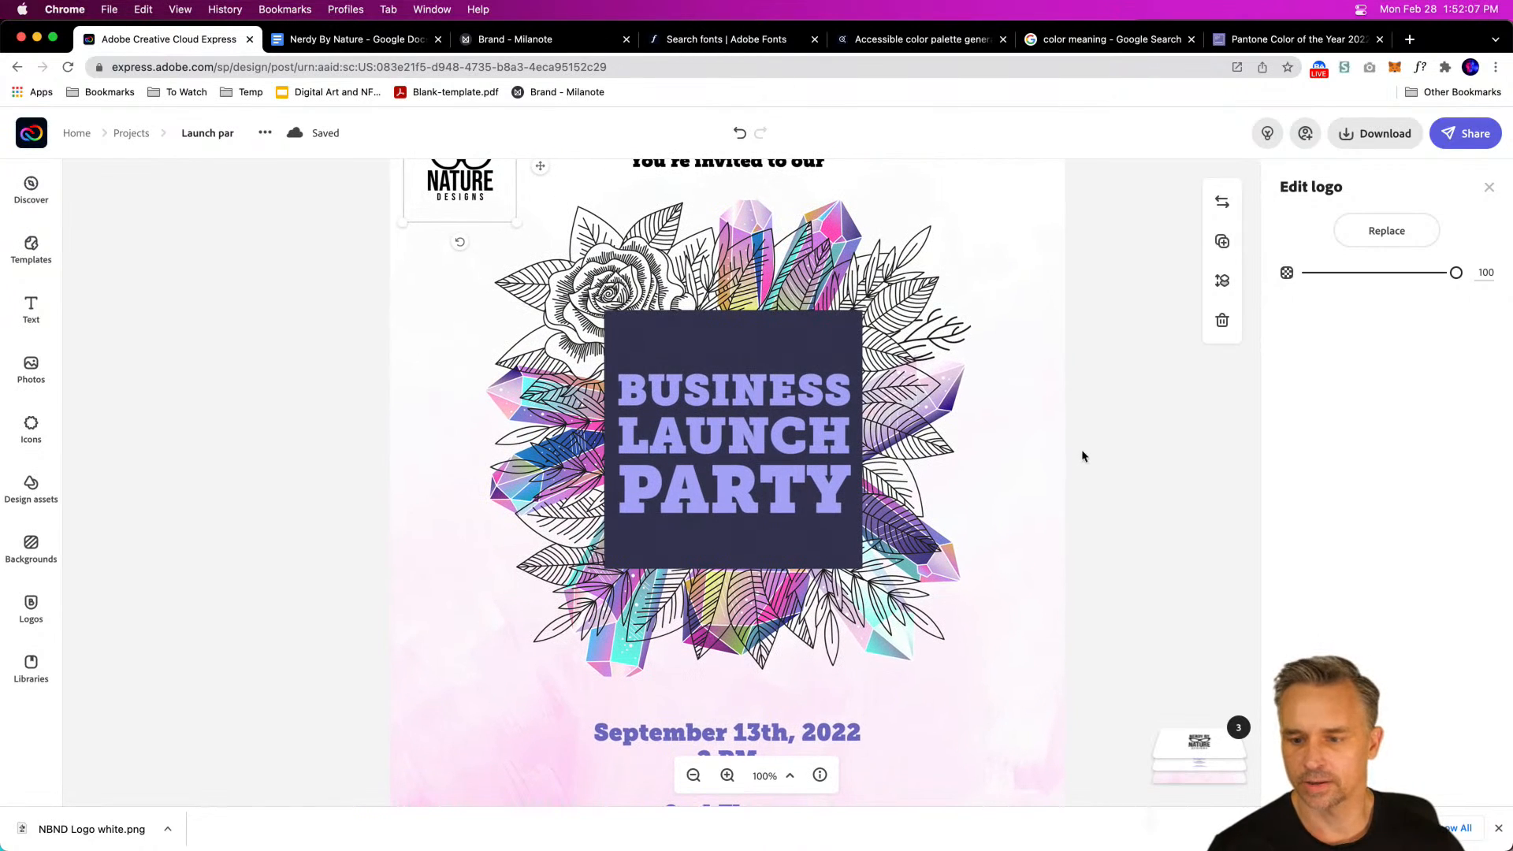
Step: Shuffle the brand colours on the invitation until the title square is dark blue with pale lavender lettering and the other text is black
click(1086, 463)
click(1482, 428)
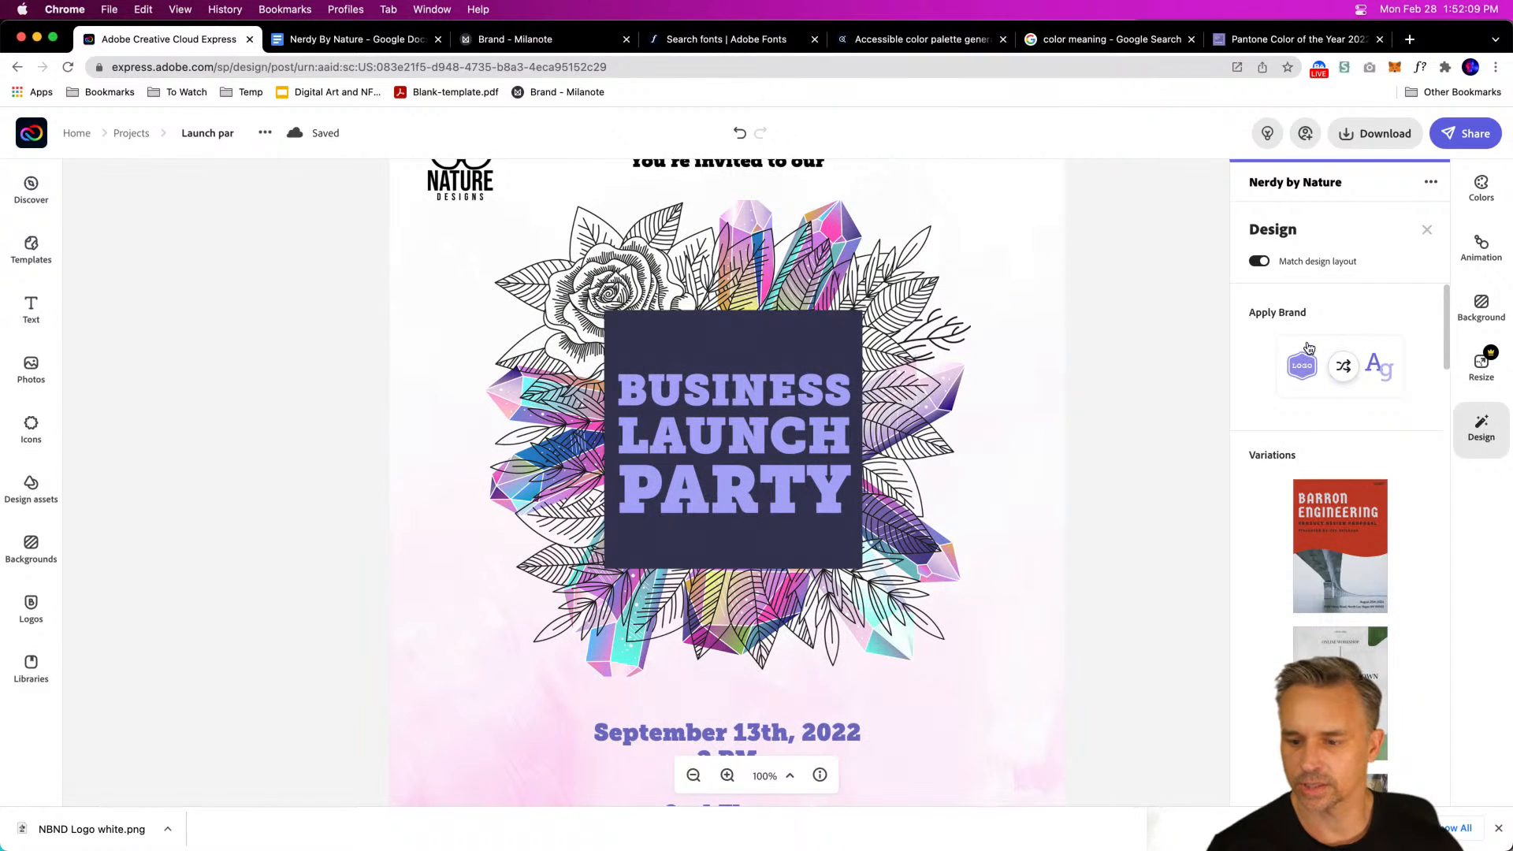
click(1346, 368)
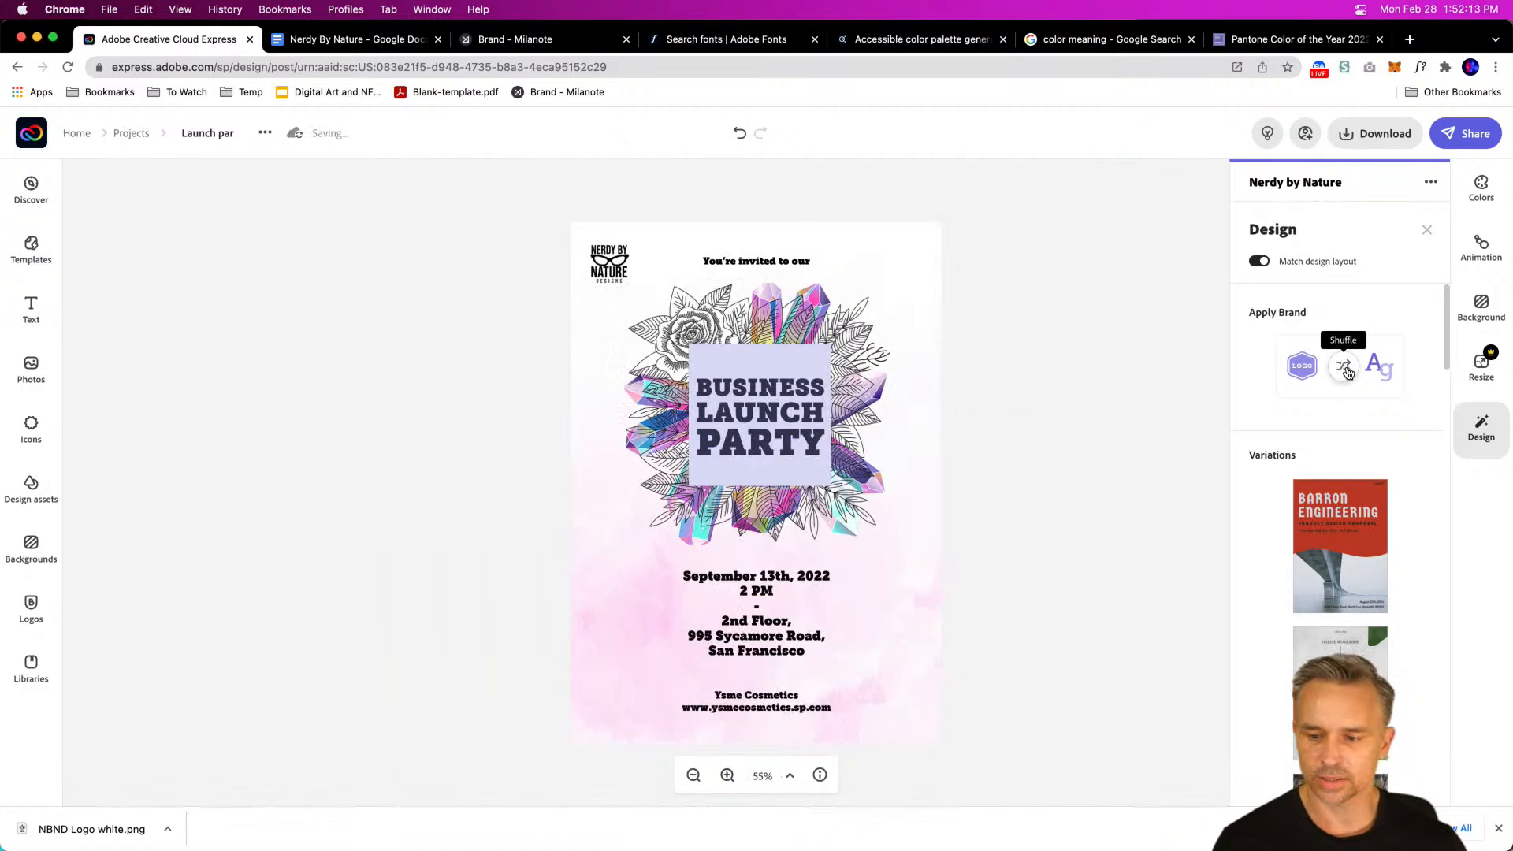
click(1348, 372)
click(1348, 372)
click(1348, 372)
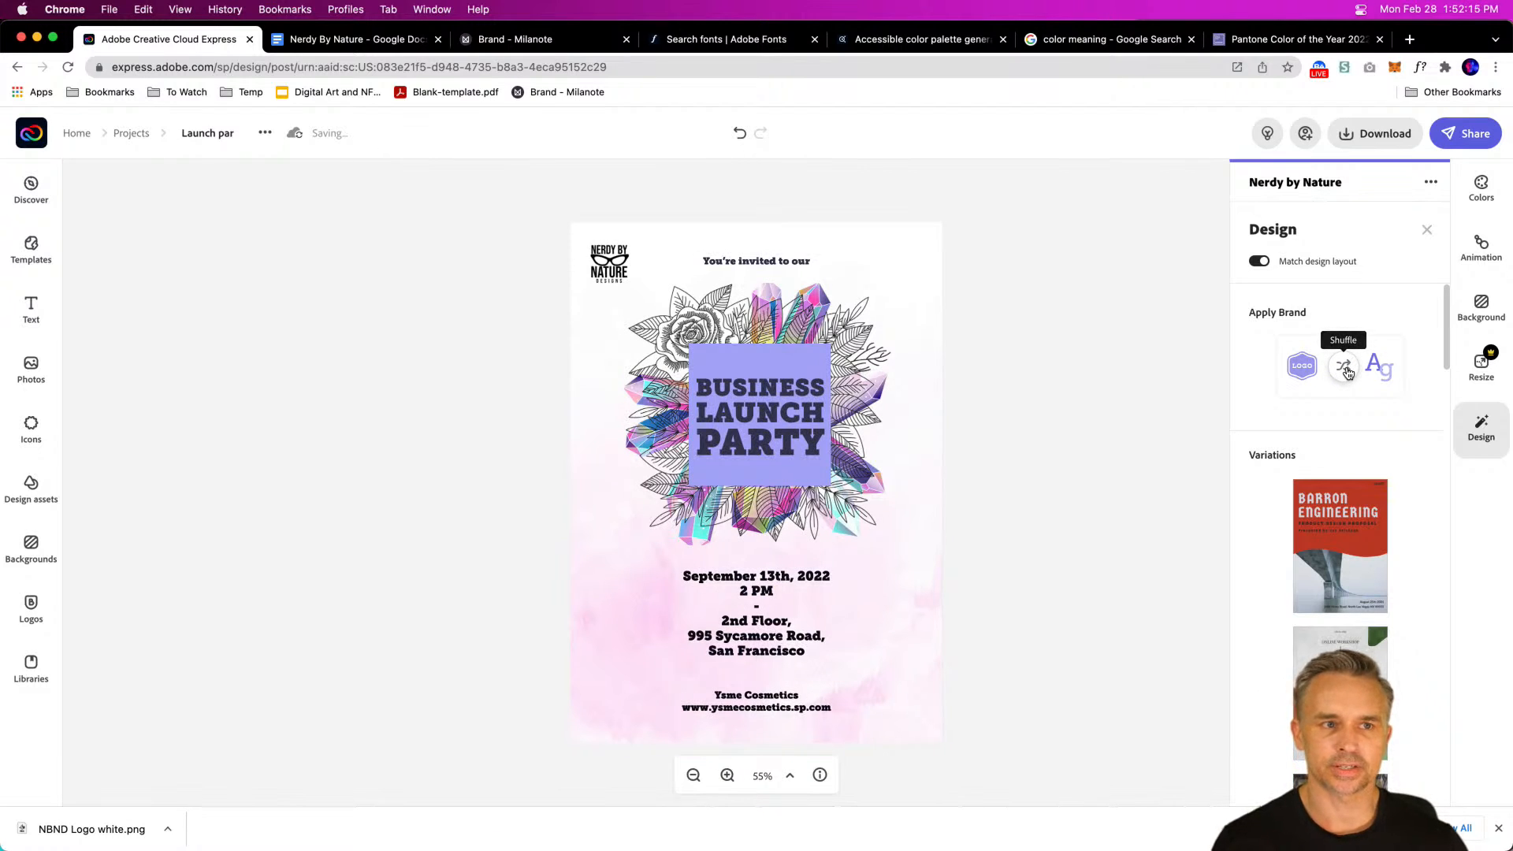
click(1348, 372)
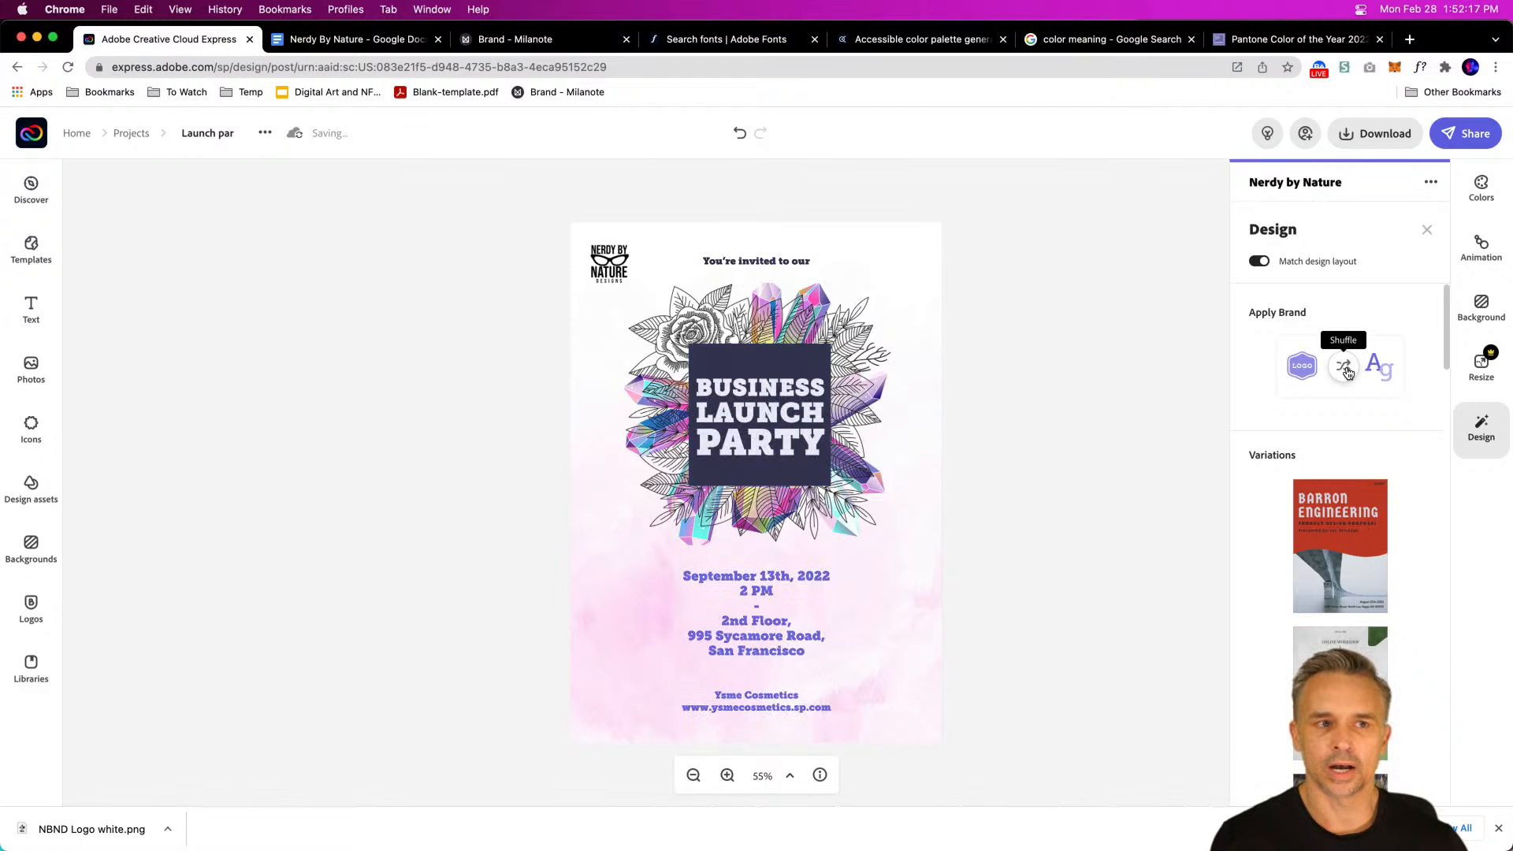
click(1348, 372)
click(1348, 372)
click(1348, 372)
click(1348, 372)
click(1347, 372)
click(1348, 372)
click(1347, 372)
click(1348, 372)
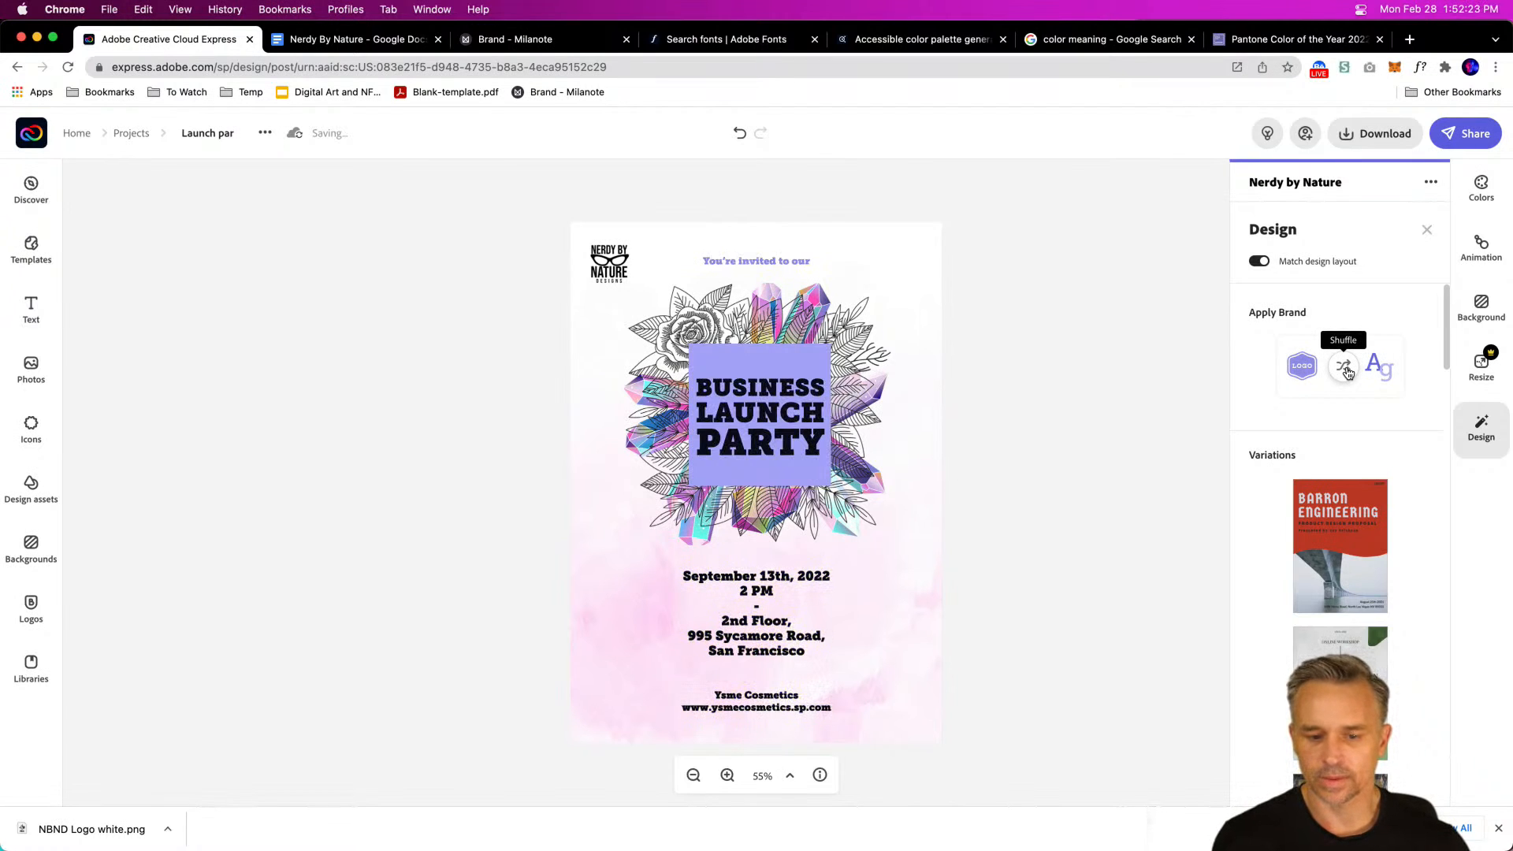
click(1348, 372)
click(1348, 372)
click(1347, 372)
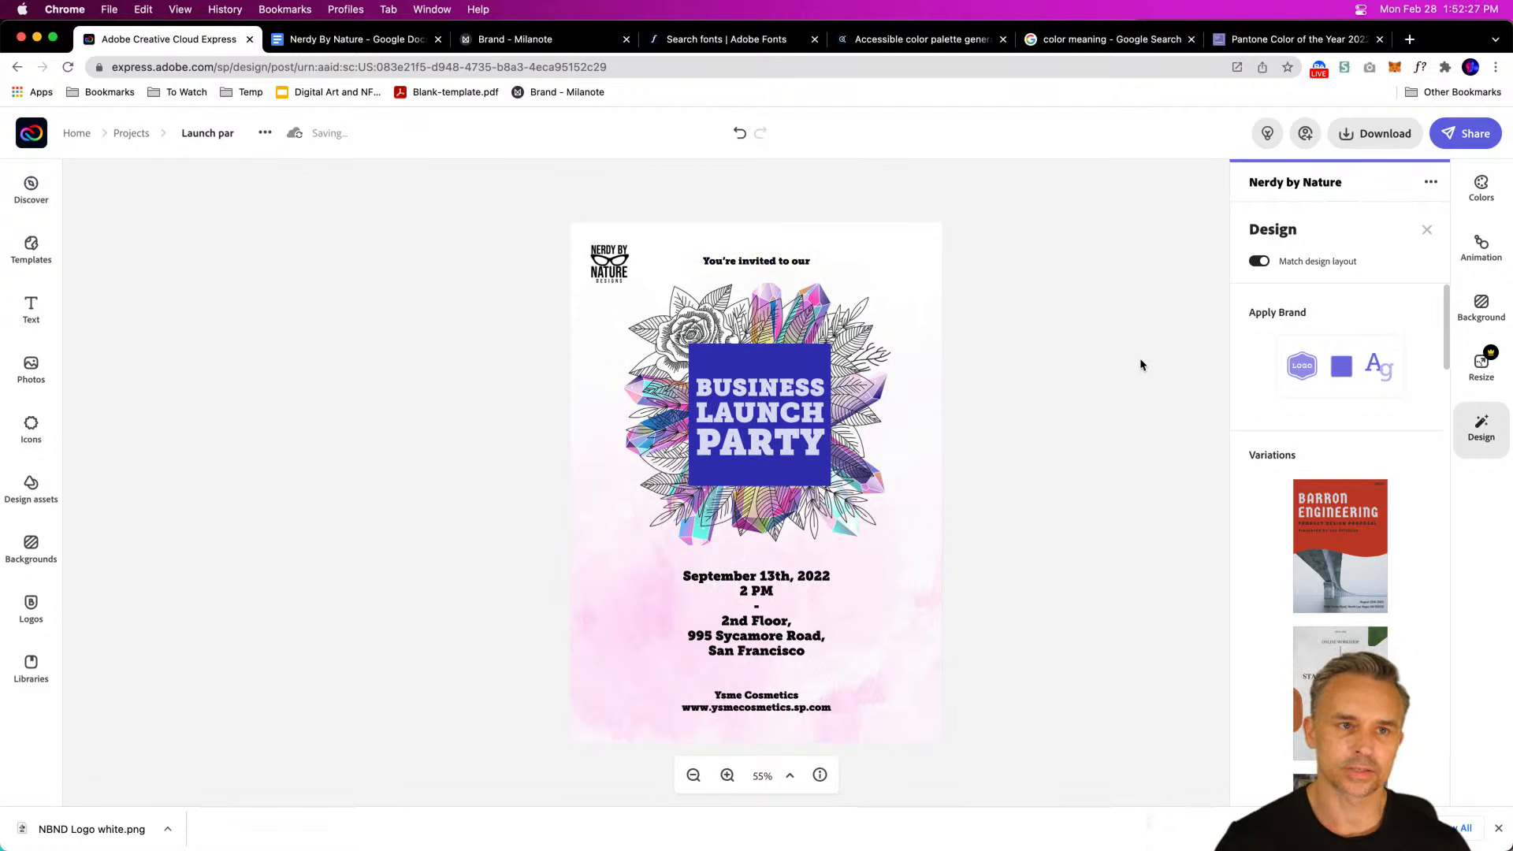
click(452, 439)
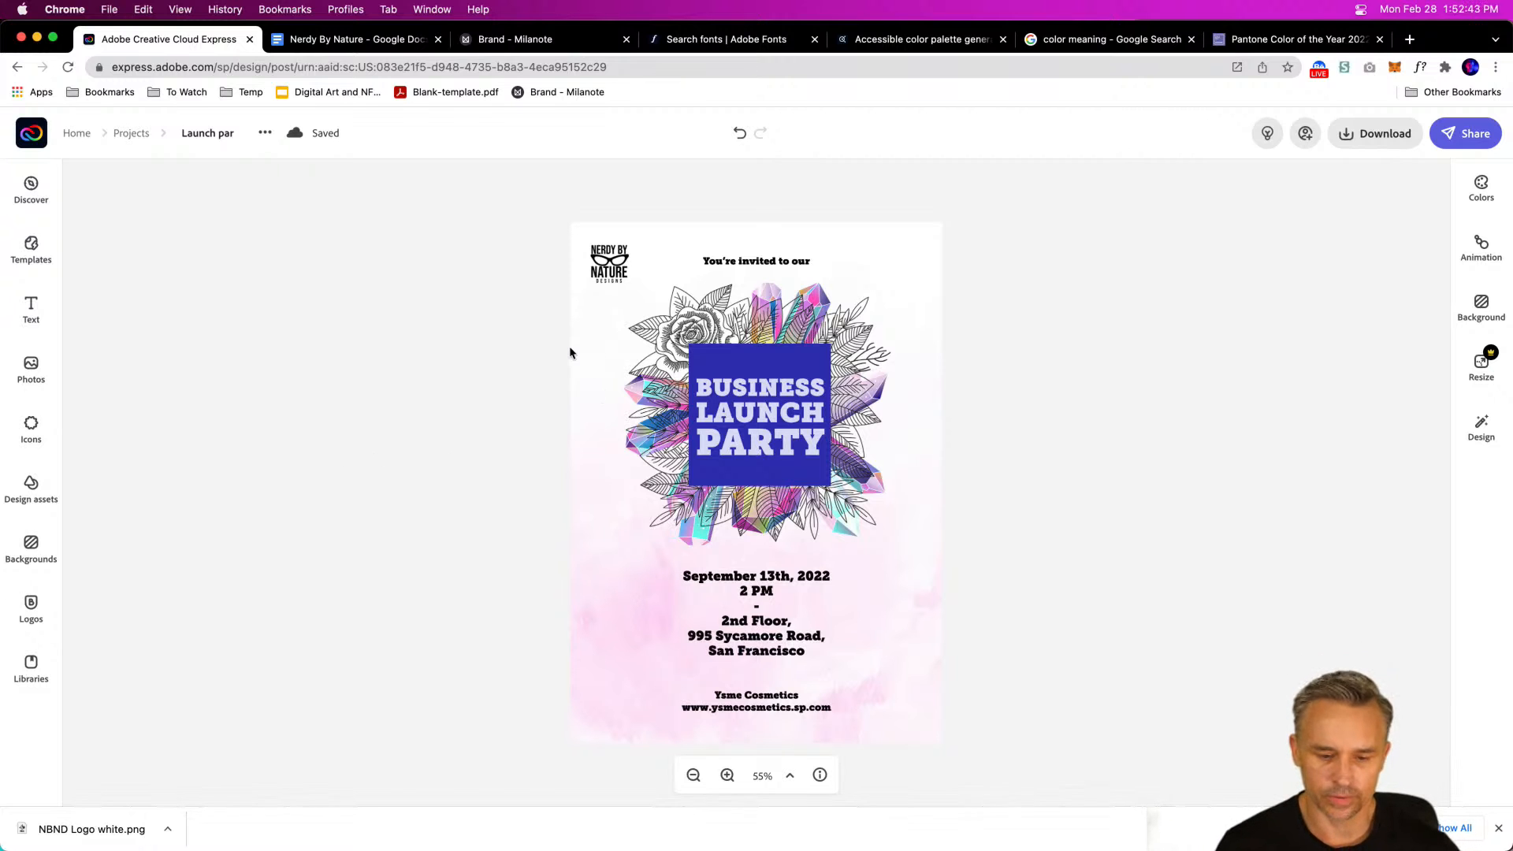
Step: Ungroup the invitation's content so its text blocks can be edited separately
key(super+plus)
key(super+plus)
scroll(580, 353, down, 5)
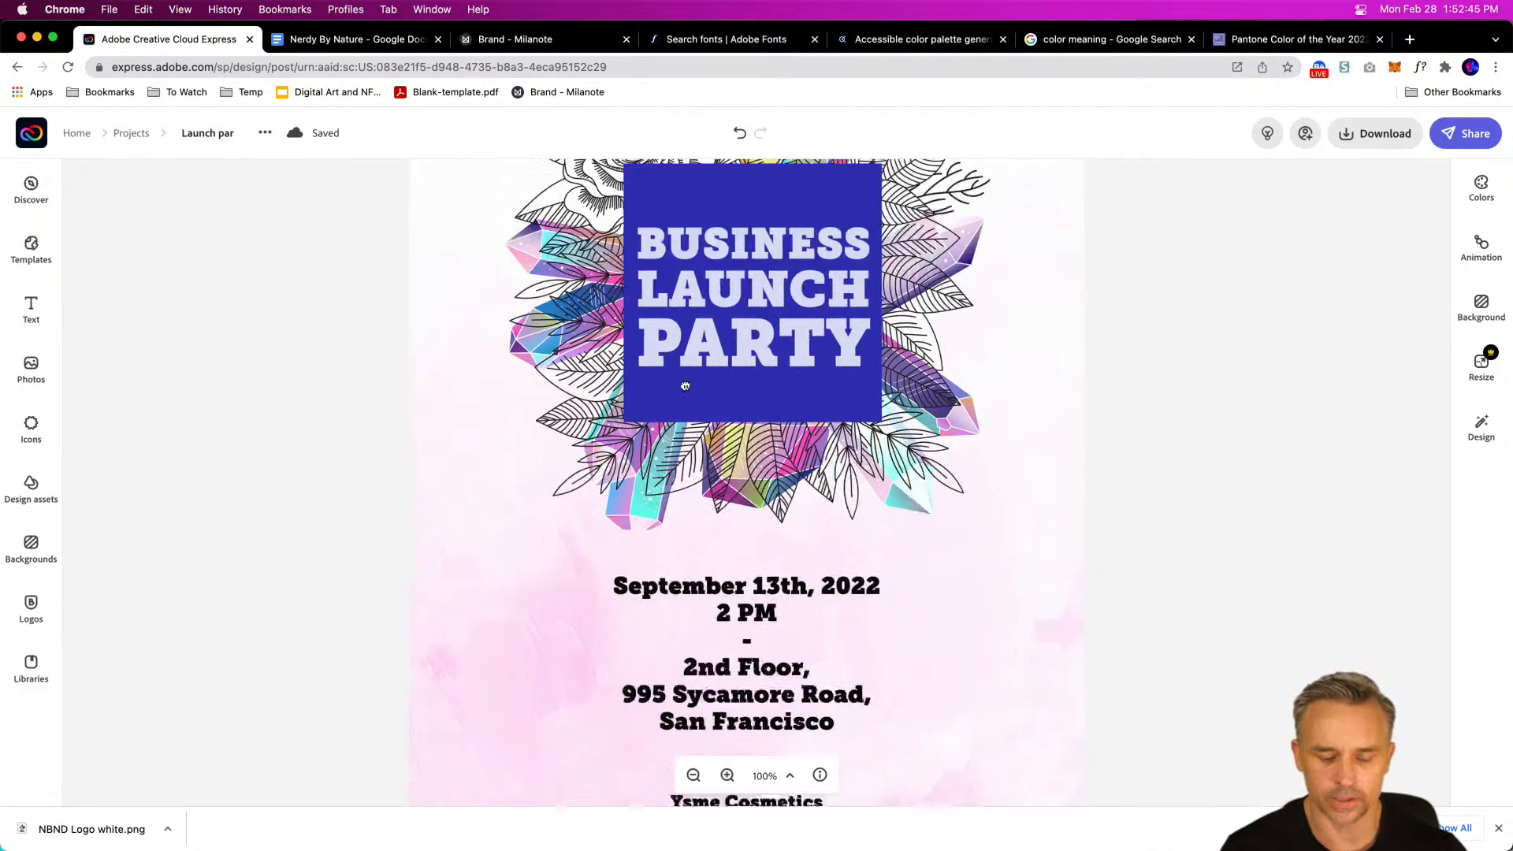
scroll(631, 331, up, 2)
scroll(685, 315, down, 3)
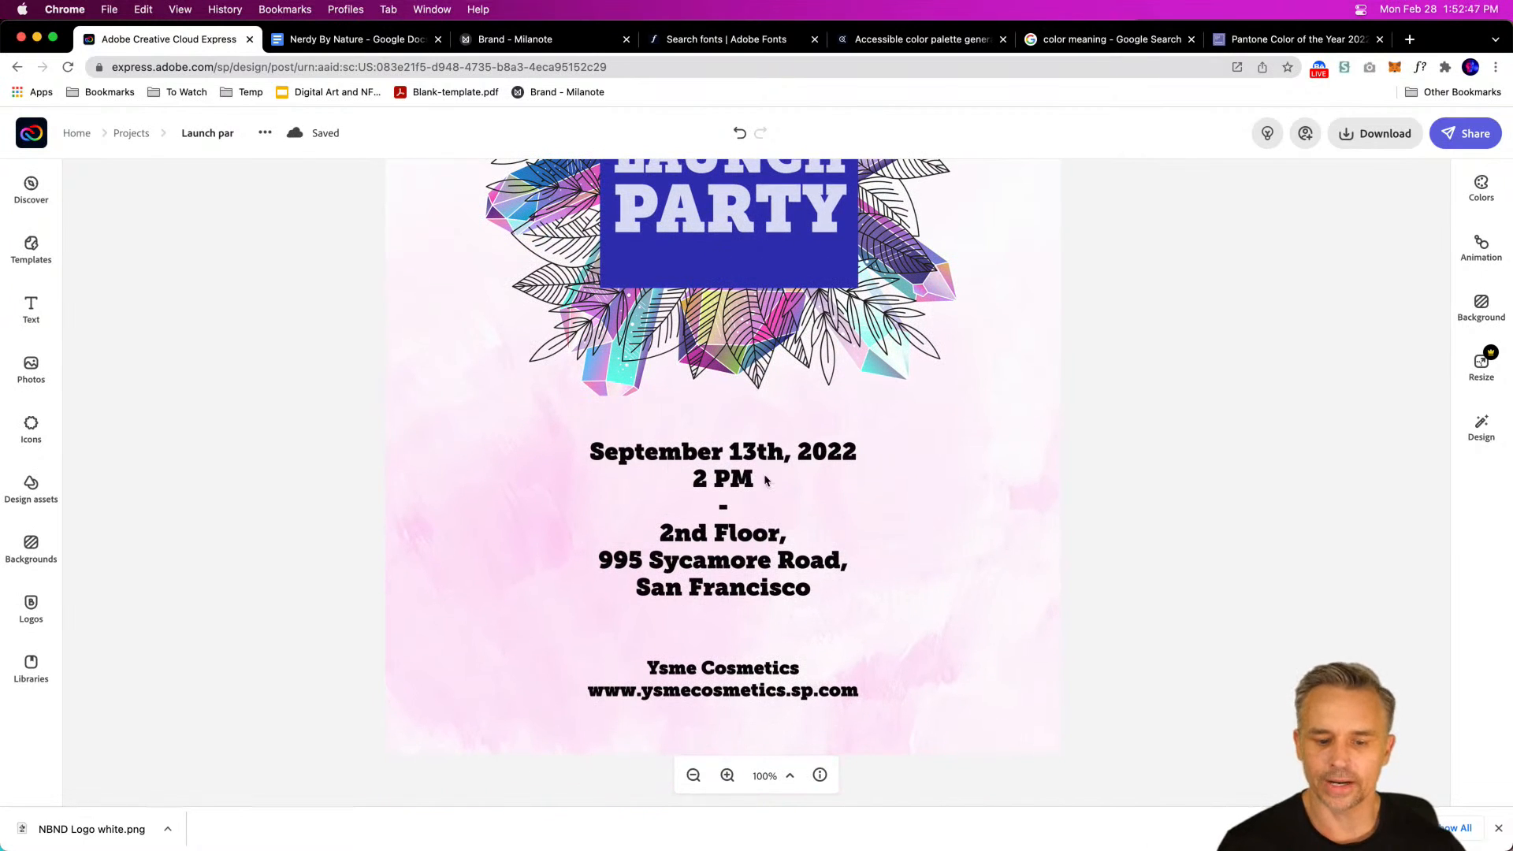
click(722, 465)
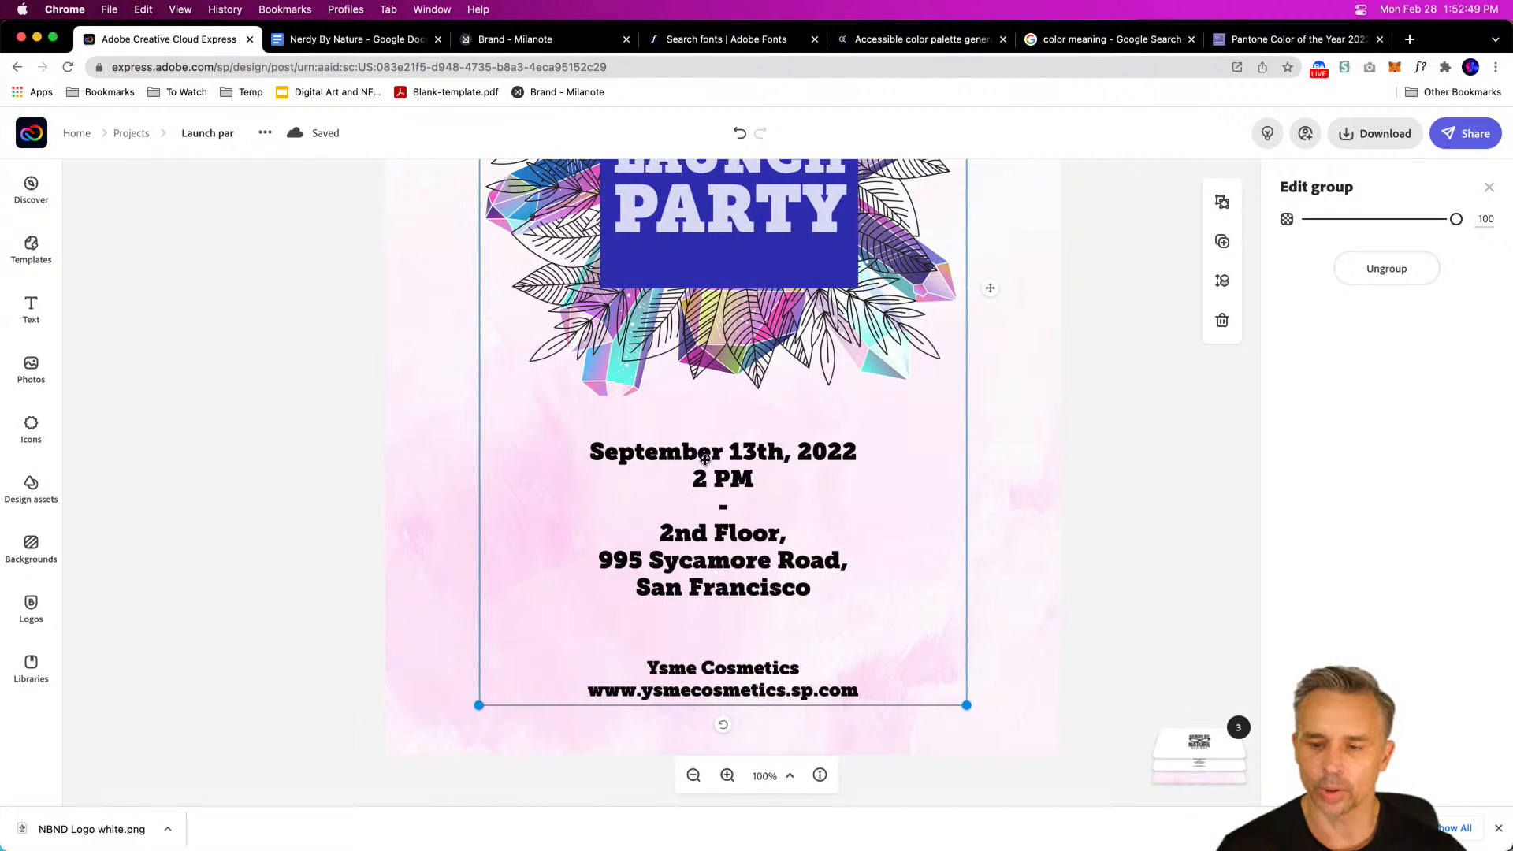
click(1222, 202)
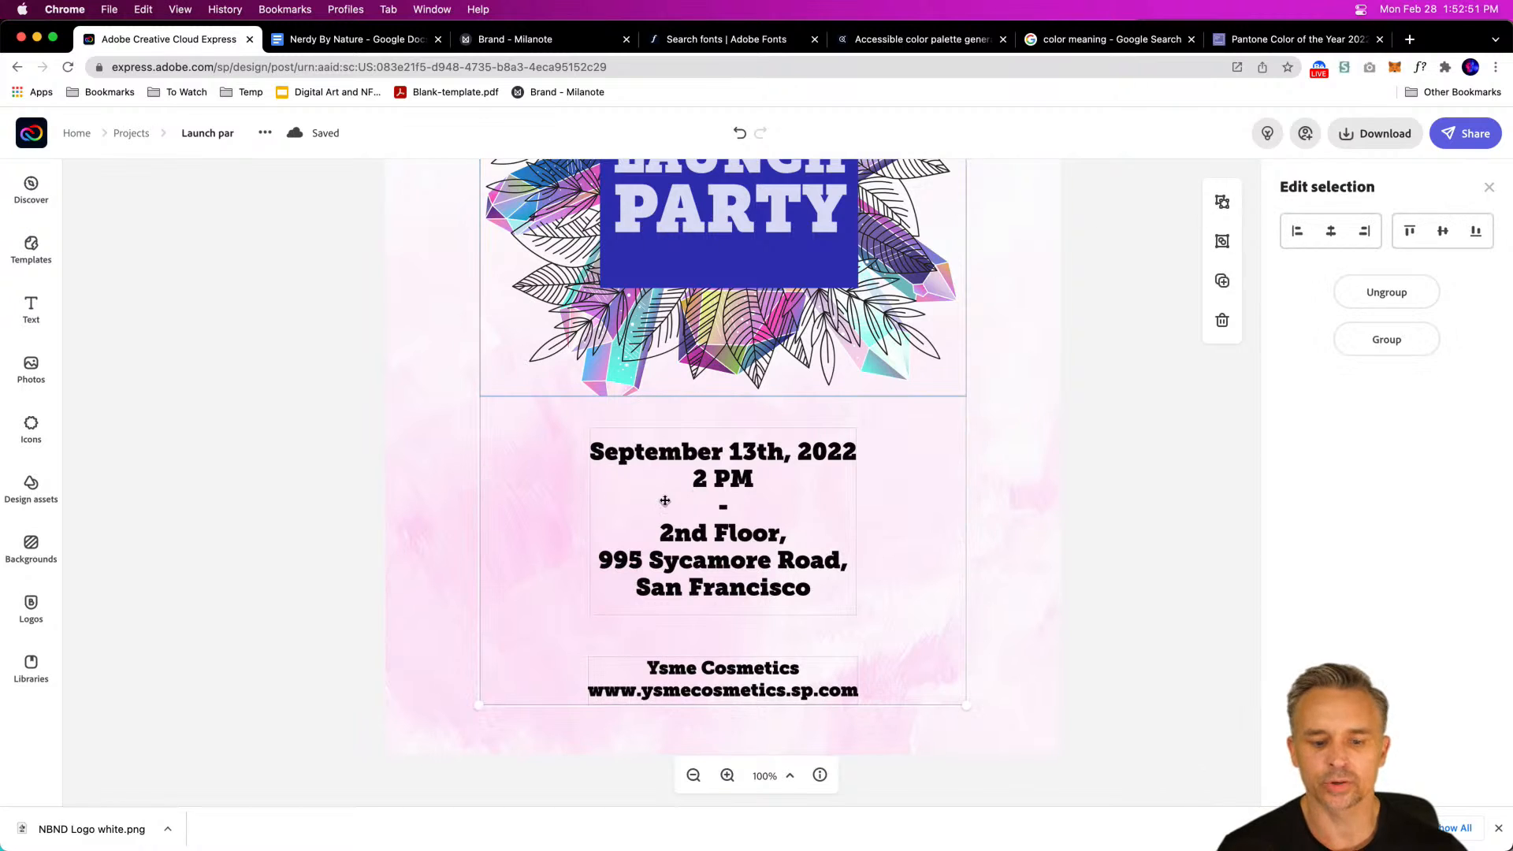
click(366, 471)
Step: Change the font of the date and address text block to the brand font Lato Regular
click(712, 485)
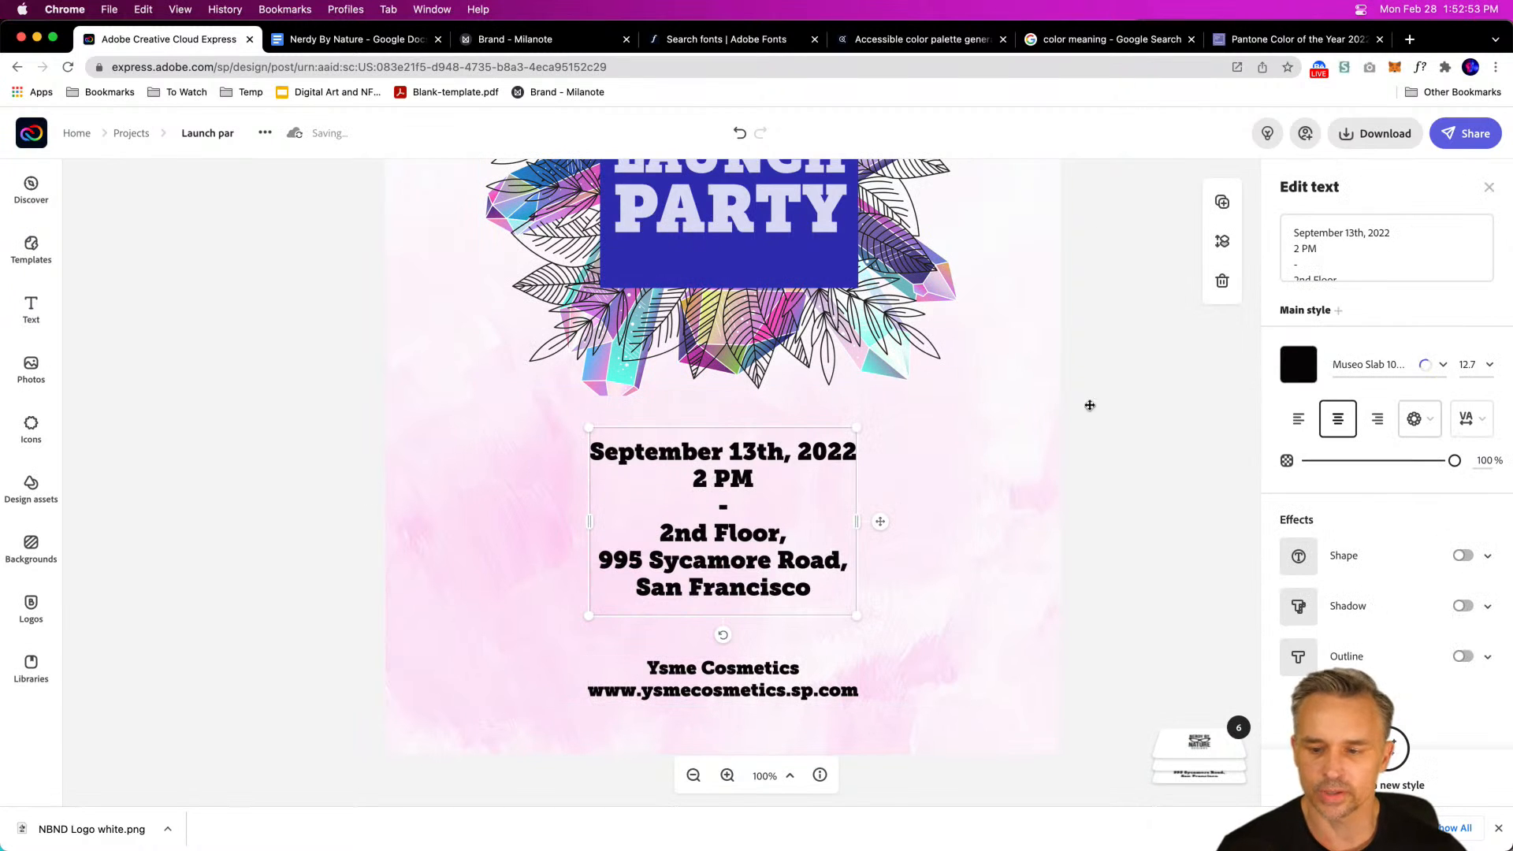
click(1441, 369)
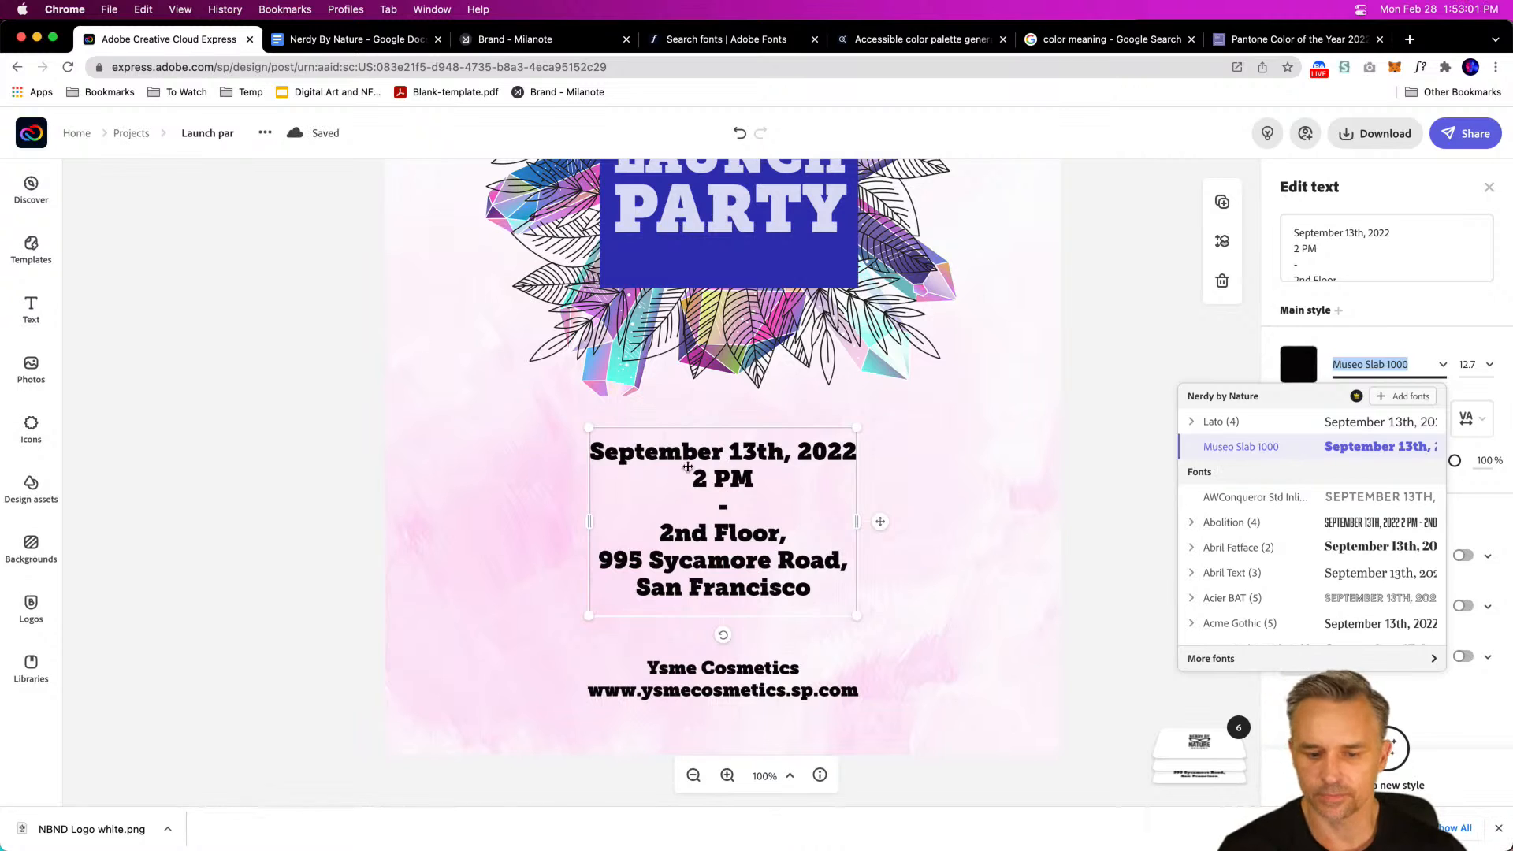
drag(858, 522, 956, 523)
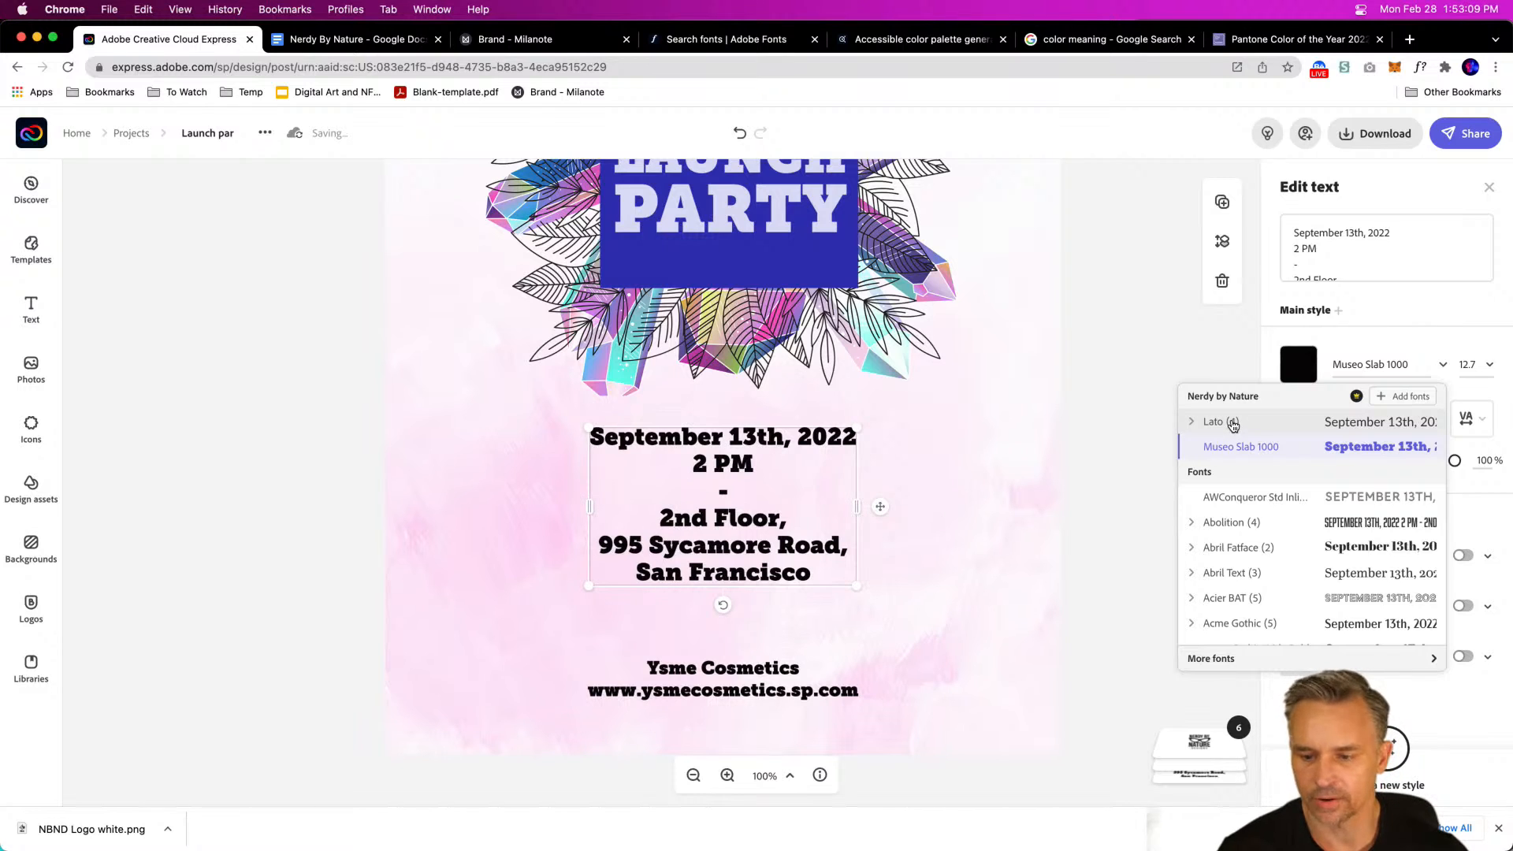
click(1234, 423)
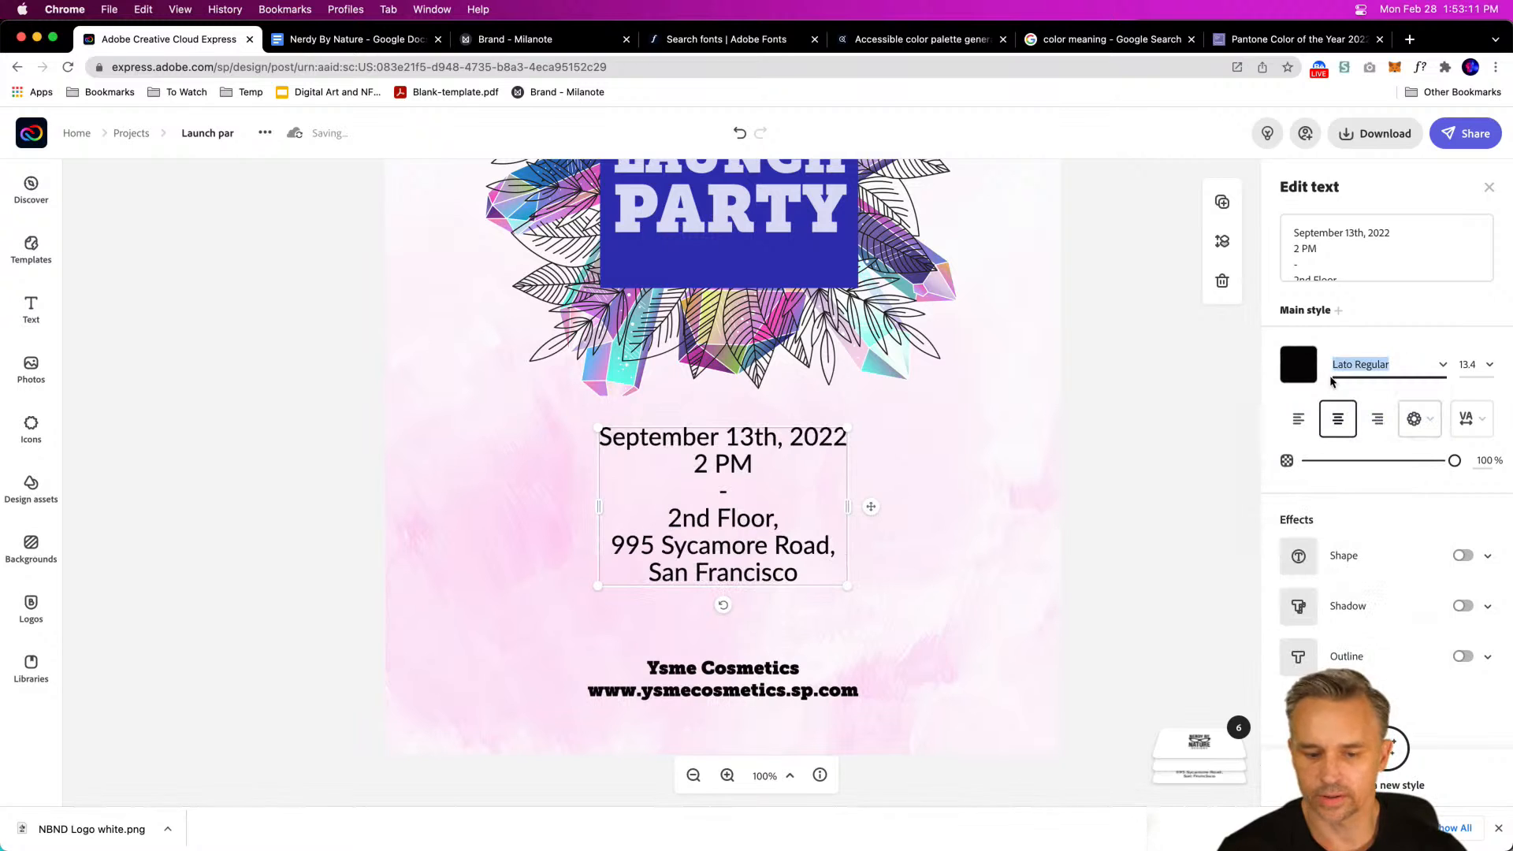
Step: Join the date and time on one line as "September 13th, 2022, 2 PM" and adjust the text block's placement
click(706, 465)
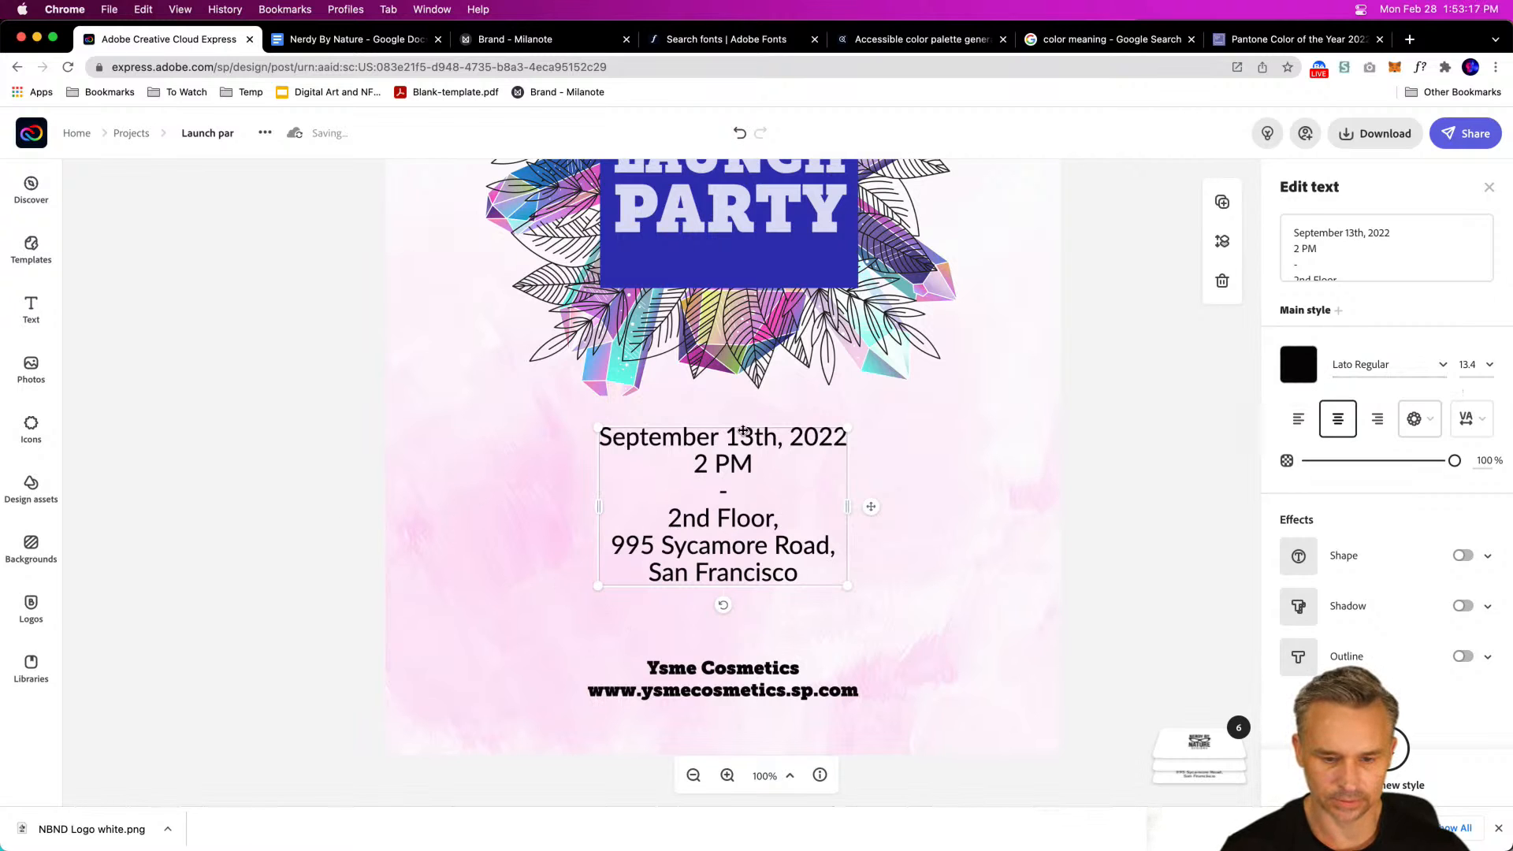
click(1296, 249)
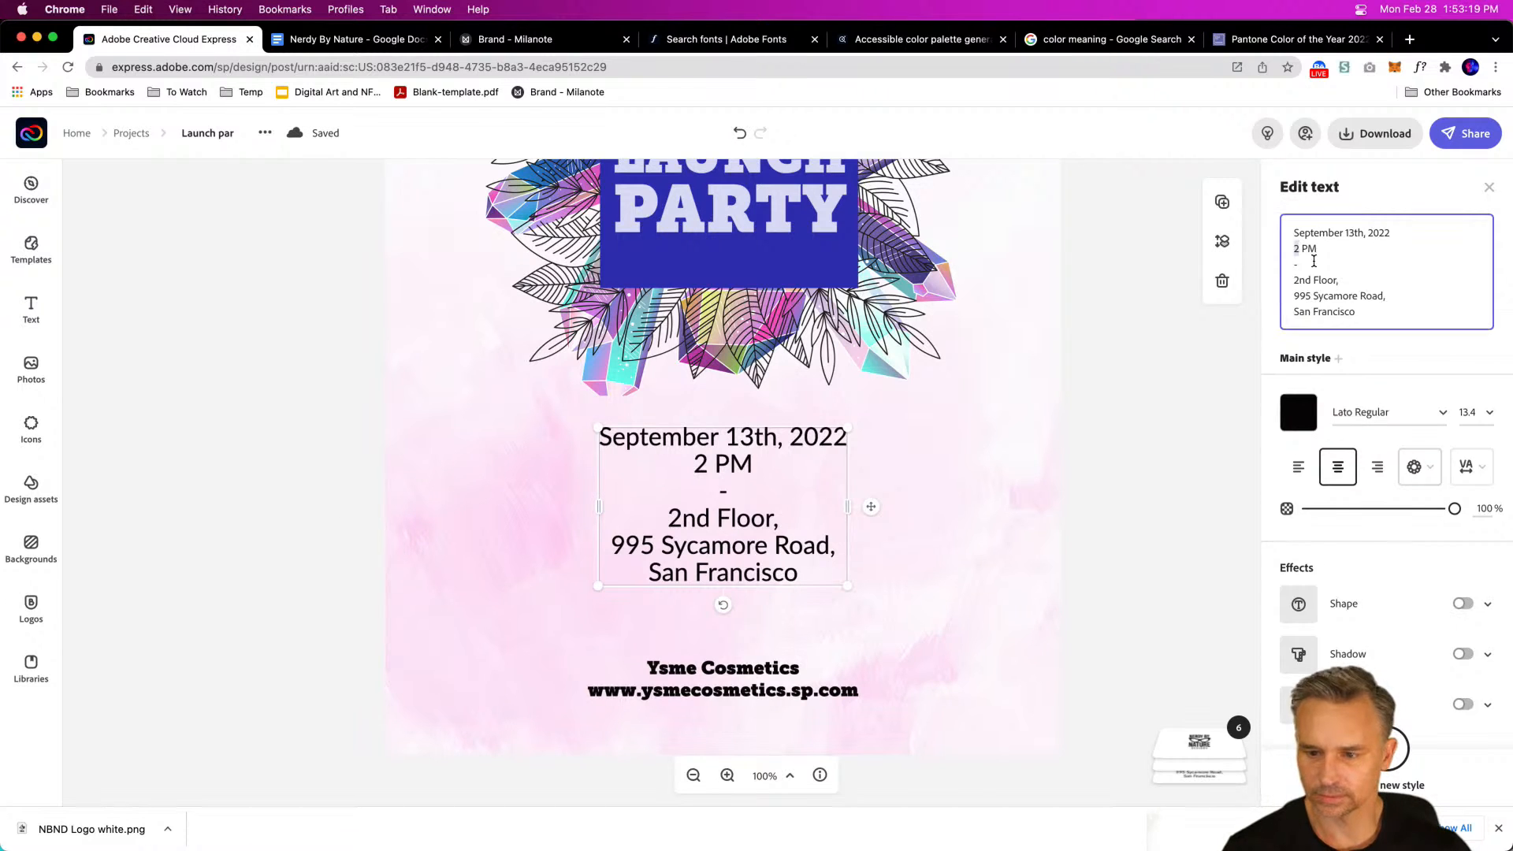
key(BackSpace)
text(,)
key(BackSpace)
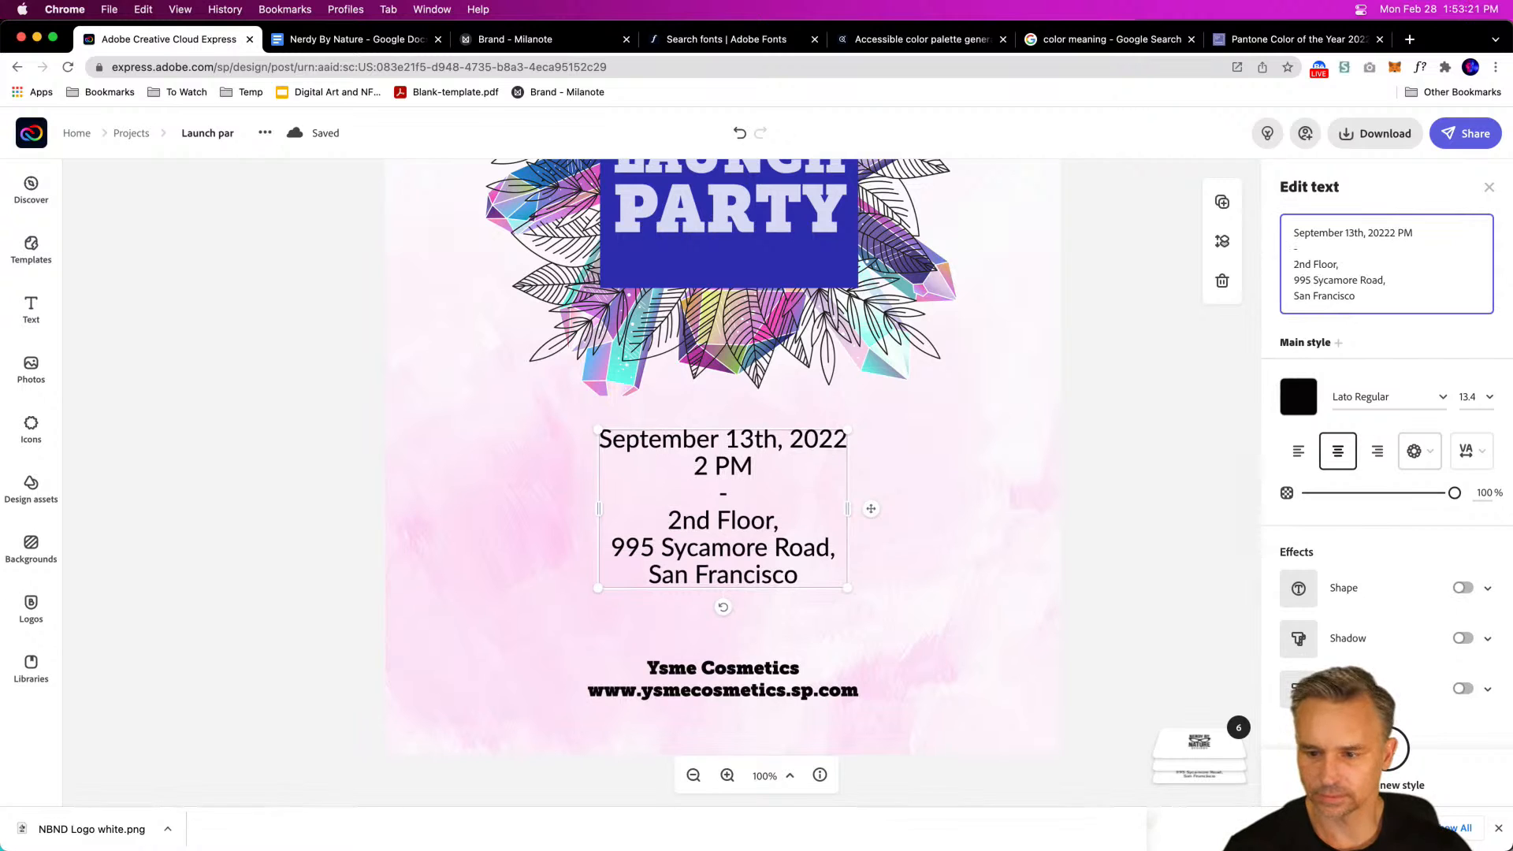
key(BackSpace)
text(,)
drag(611, 508, 515, 495)
drag(586, 454, 637, 472)
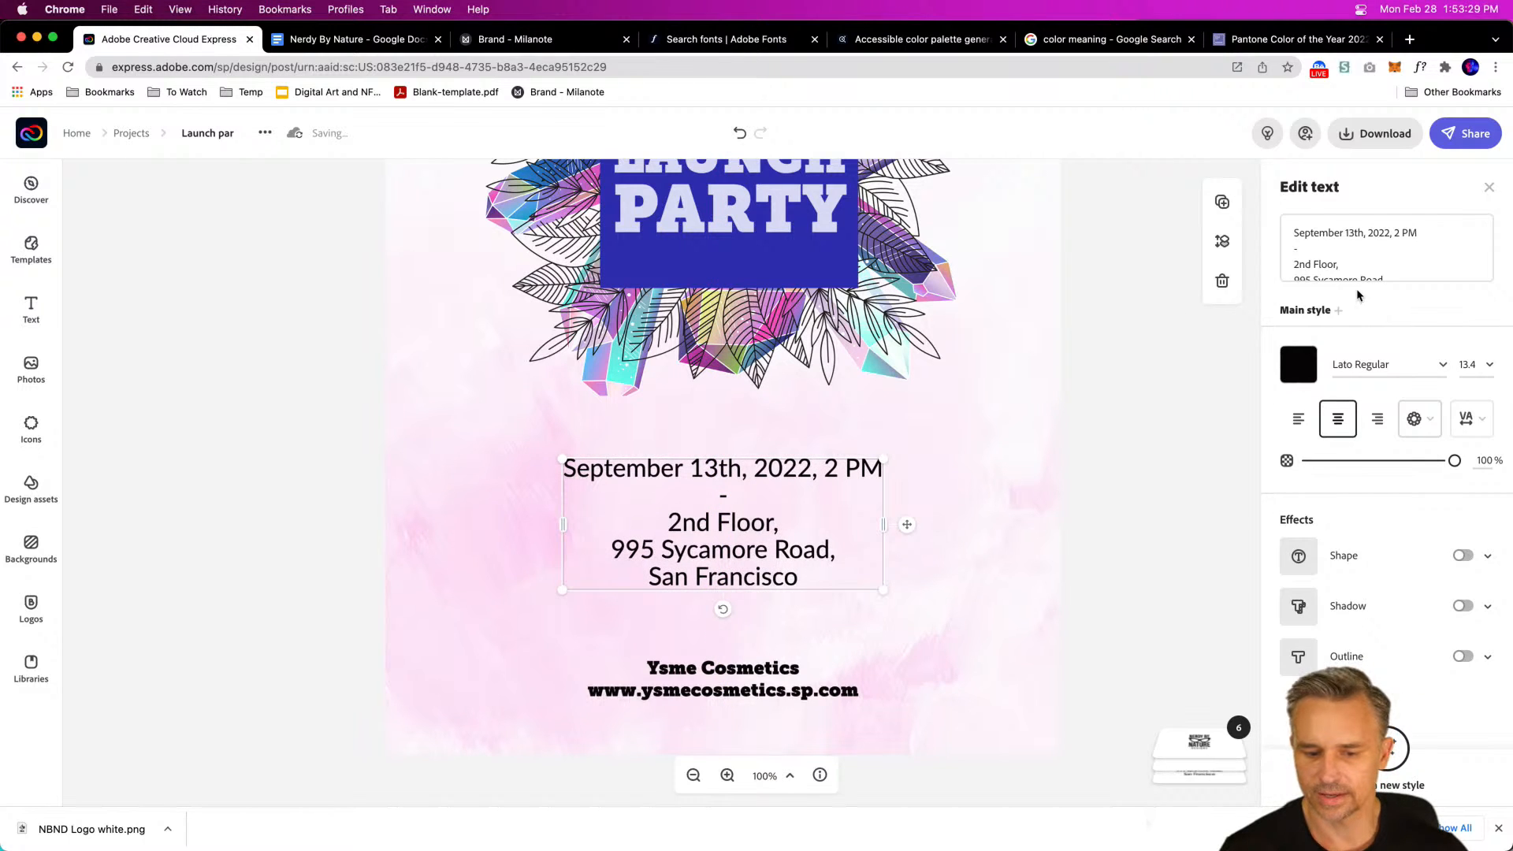
Step: Review the invitation's layout from the logo and heading down to the footer, checking the heading's text settings
click(392, 477)
drag(484, 360, 521, 405)
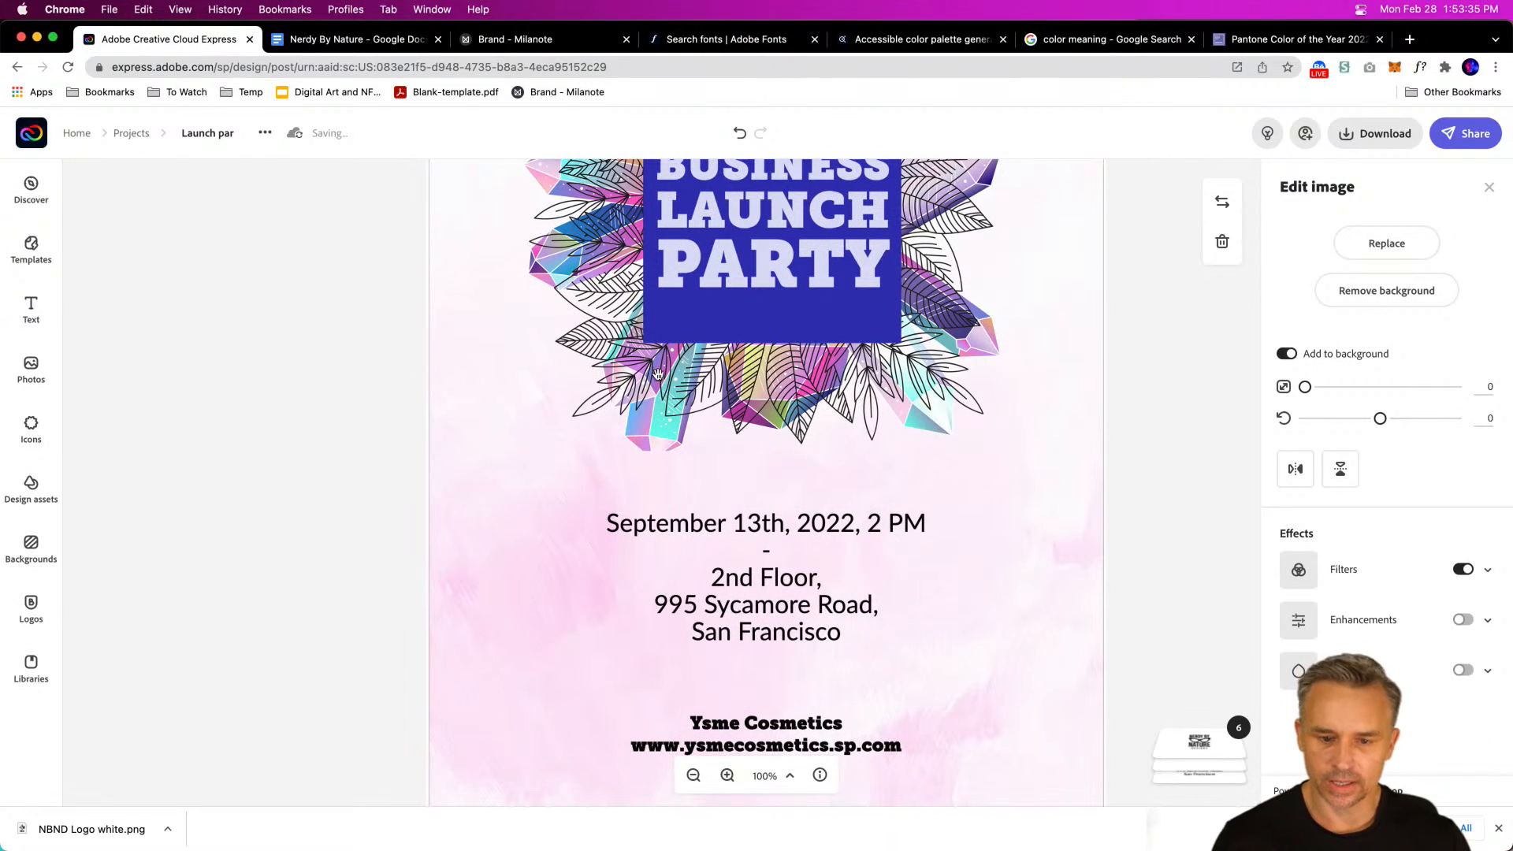
drag(658, 376, 647, 573)
drag(667, 244, 672, 446)
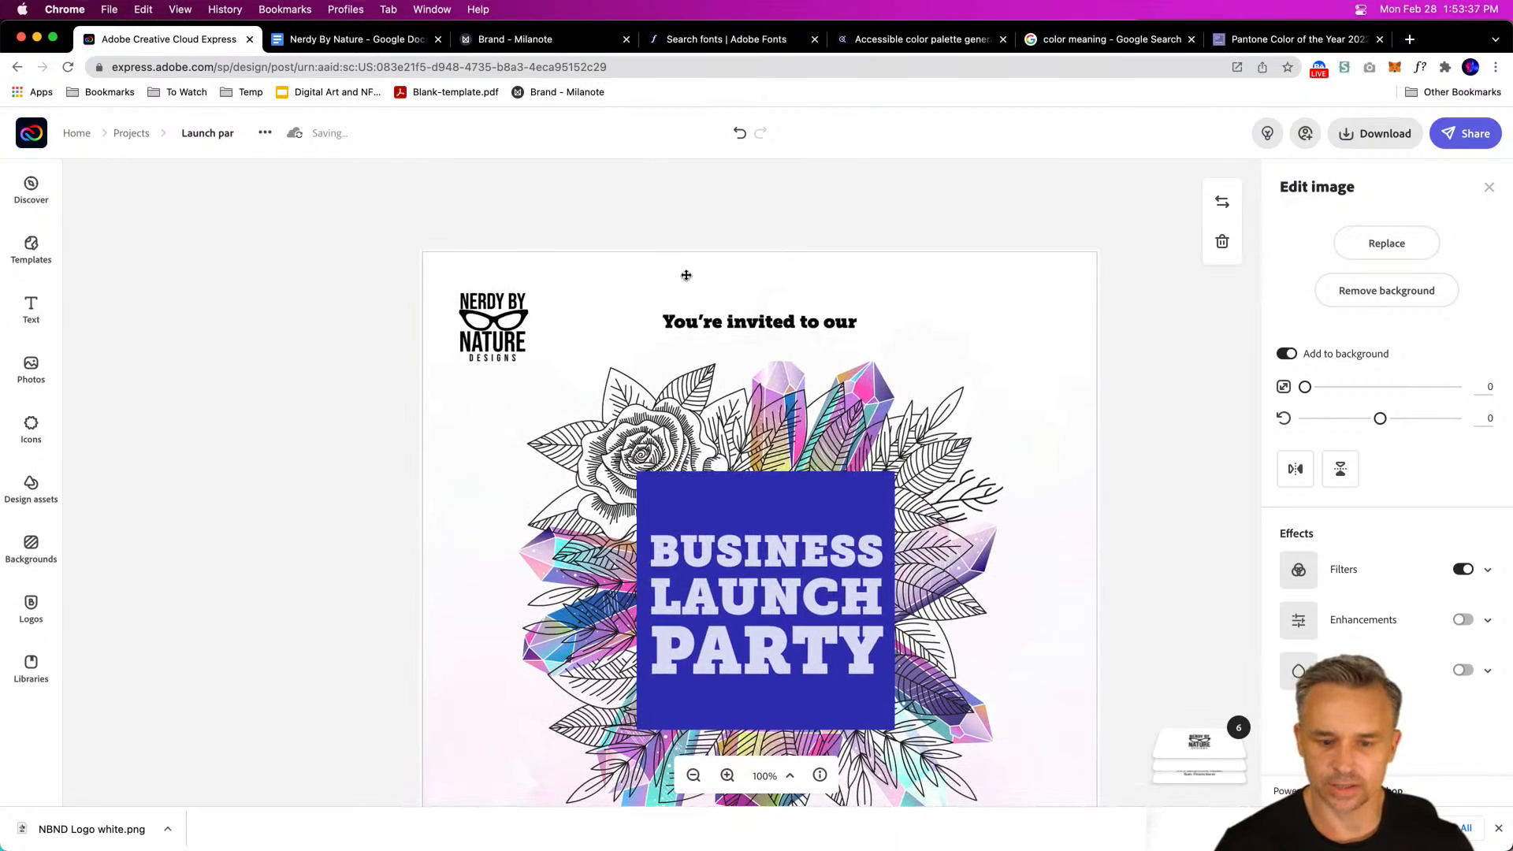
drag(682, 543, 689, 297)
drag(693, 491, 674, 409)
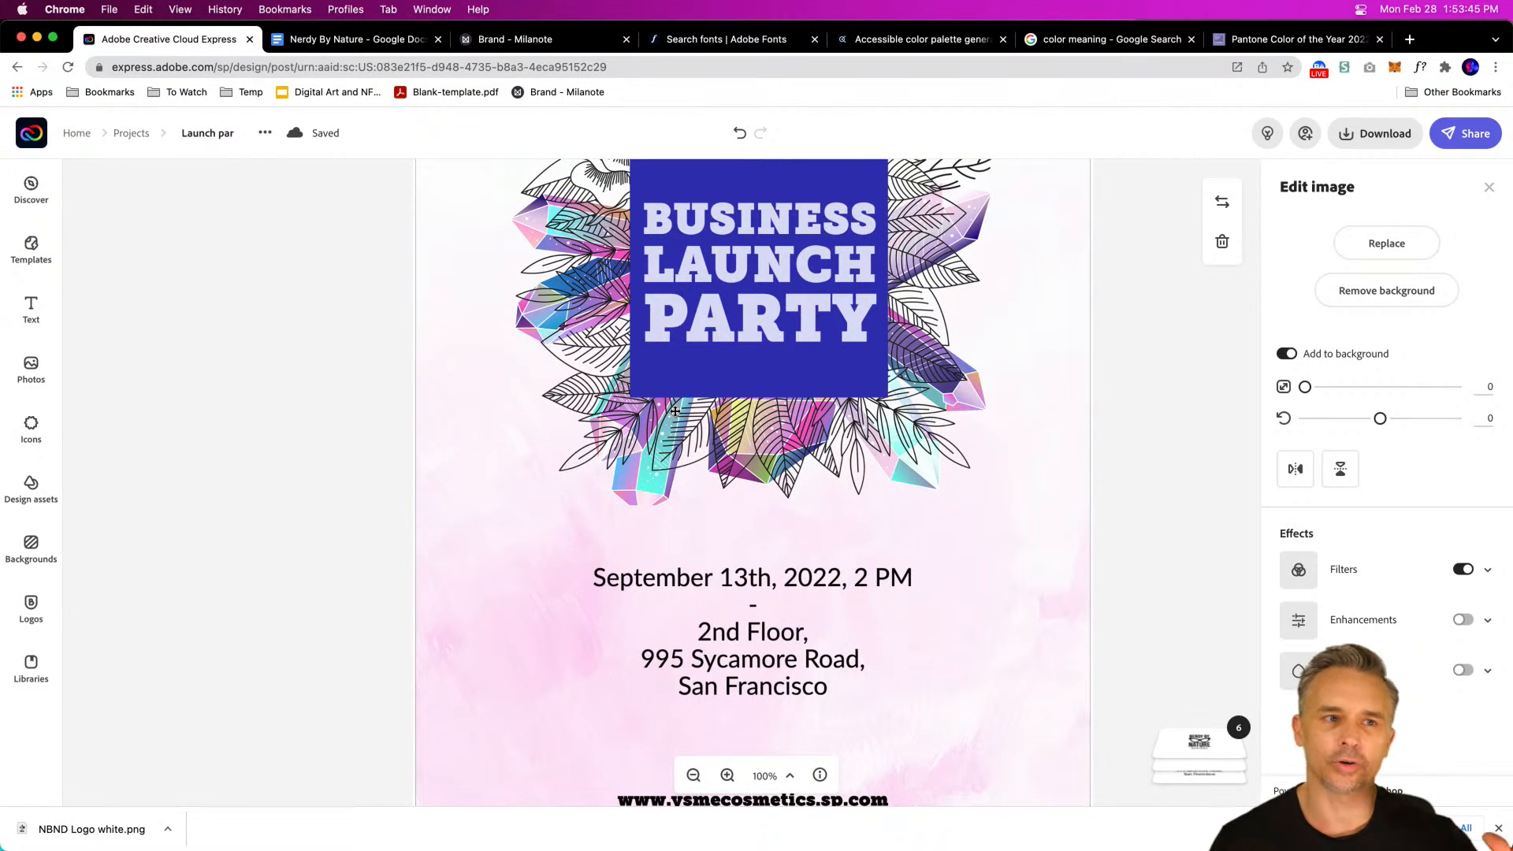
scroll(676, 378, up, 3)
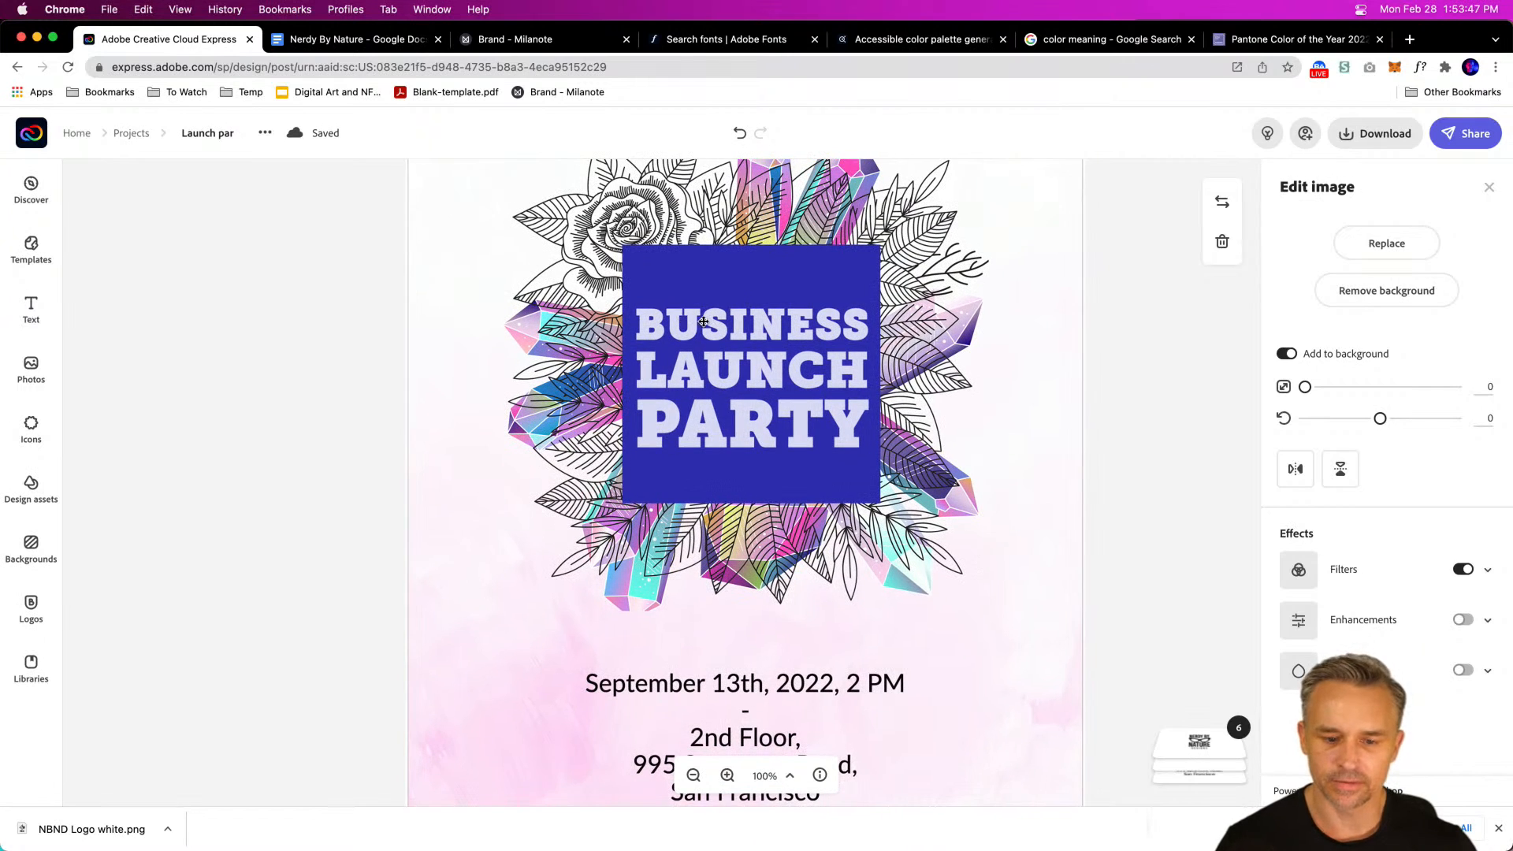
click(703, 321)
click(328, 665)
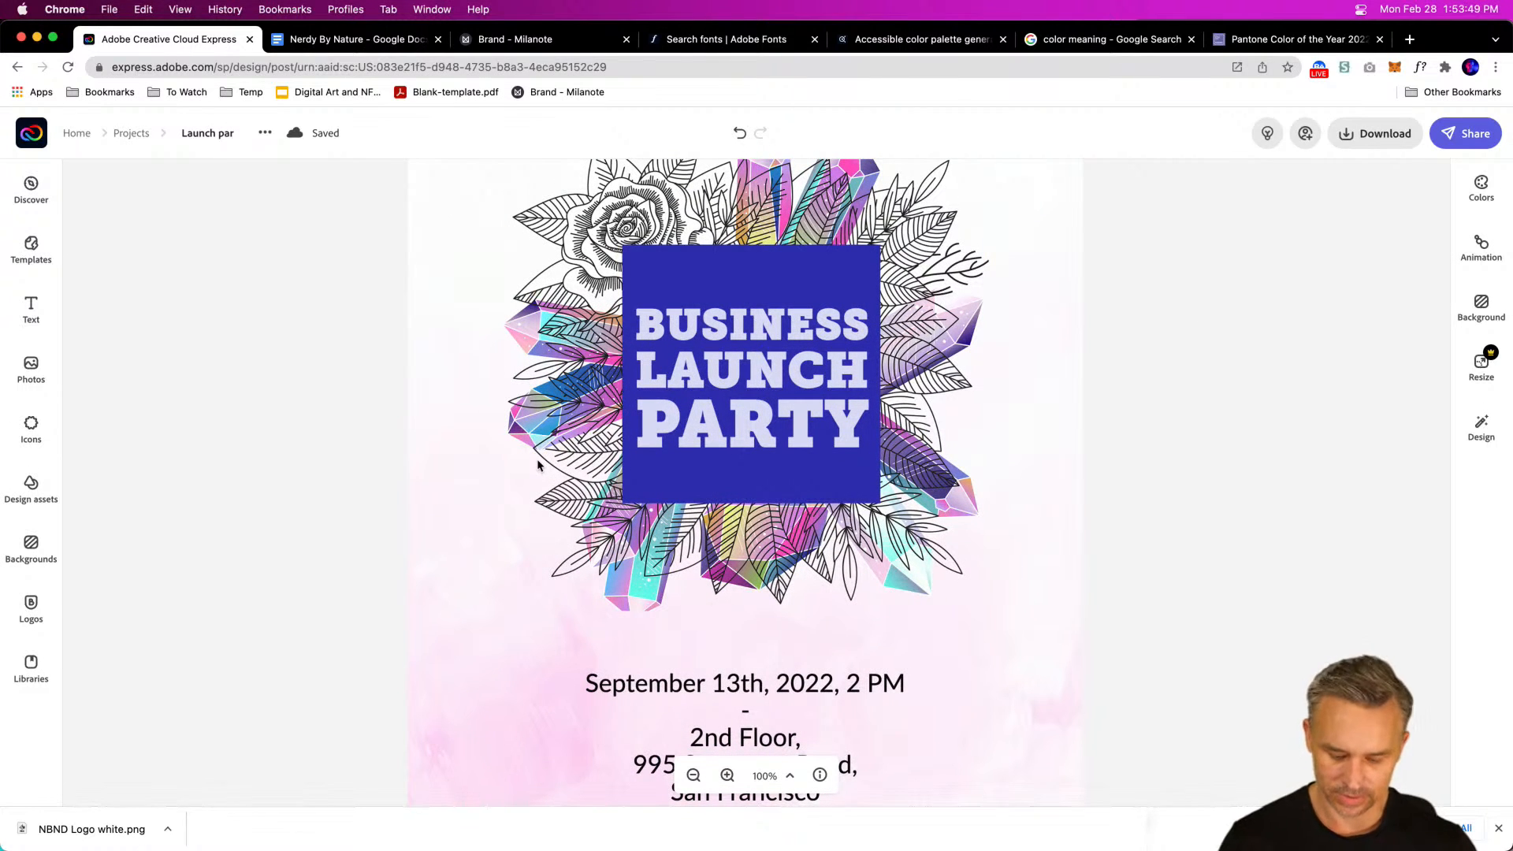
key(super+0)
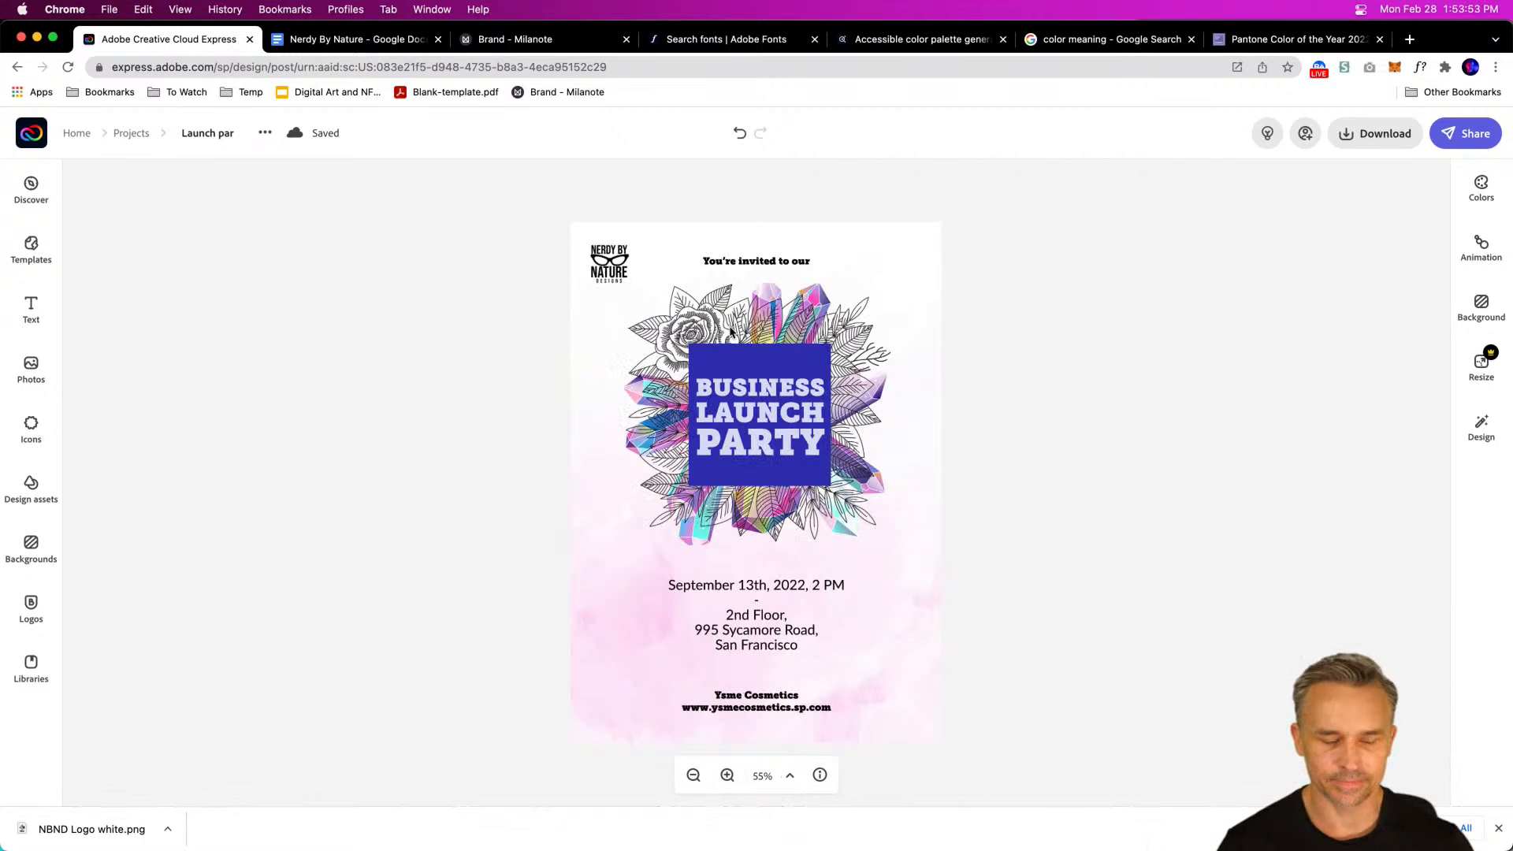
key(super+equal)
click(735, 183)
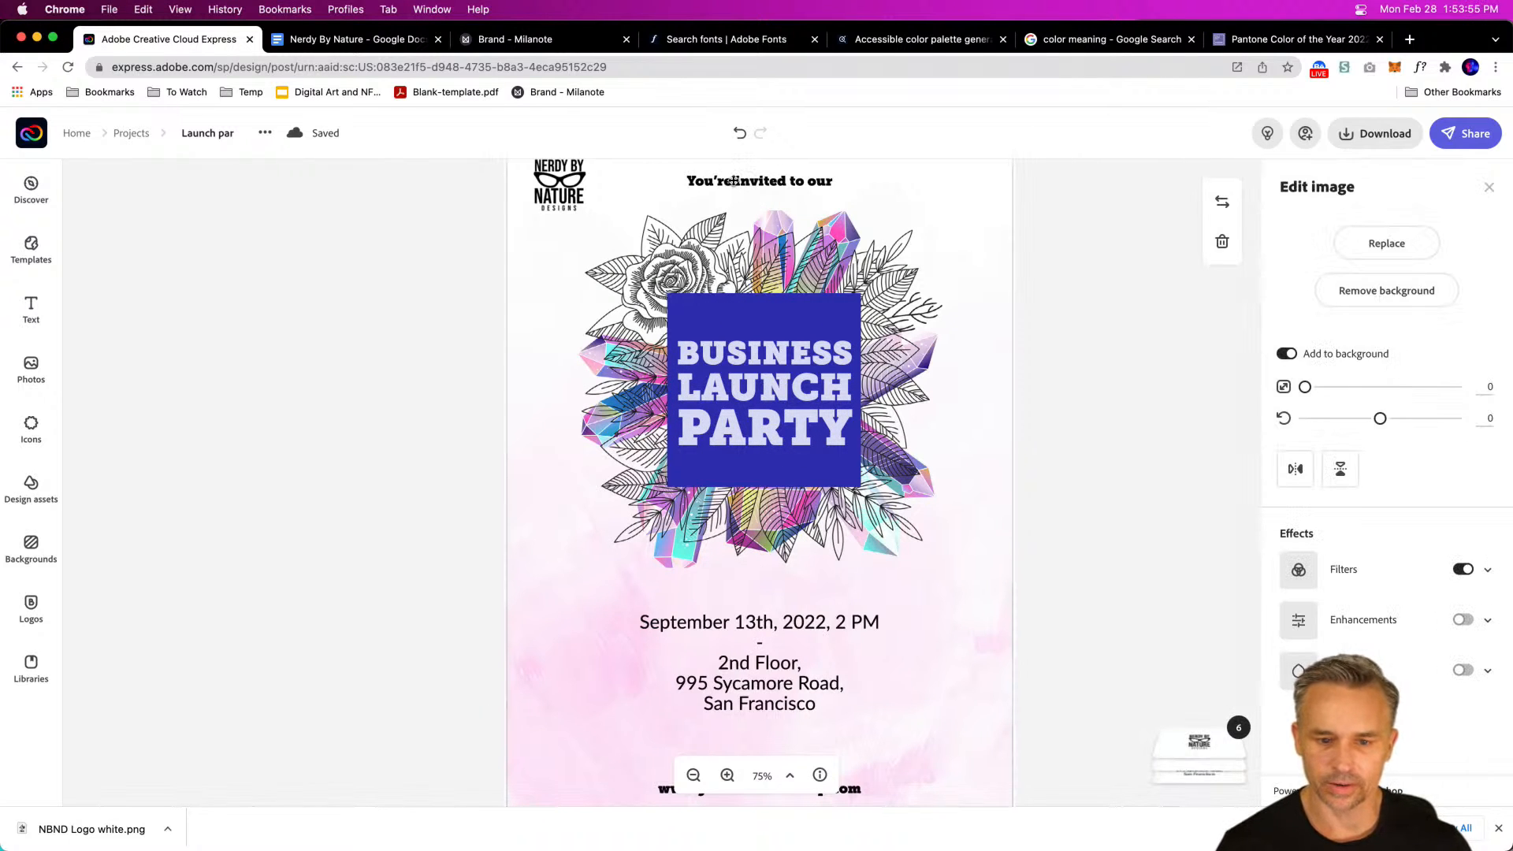
click(734, 182)
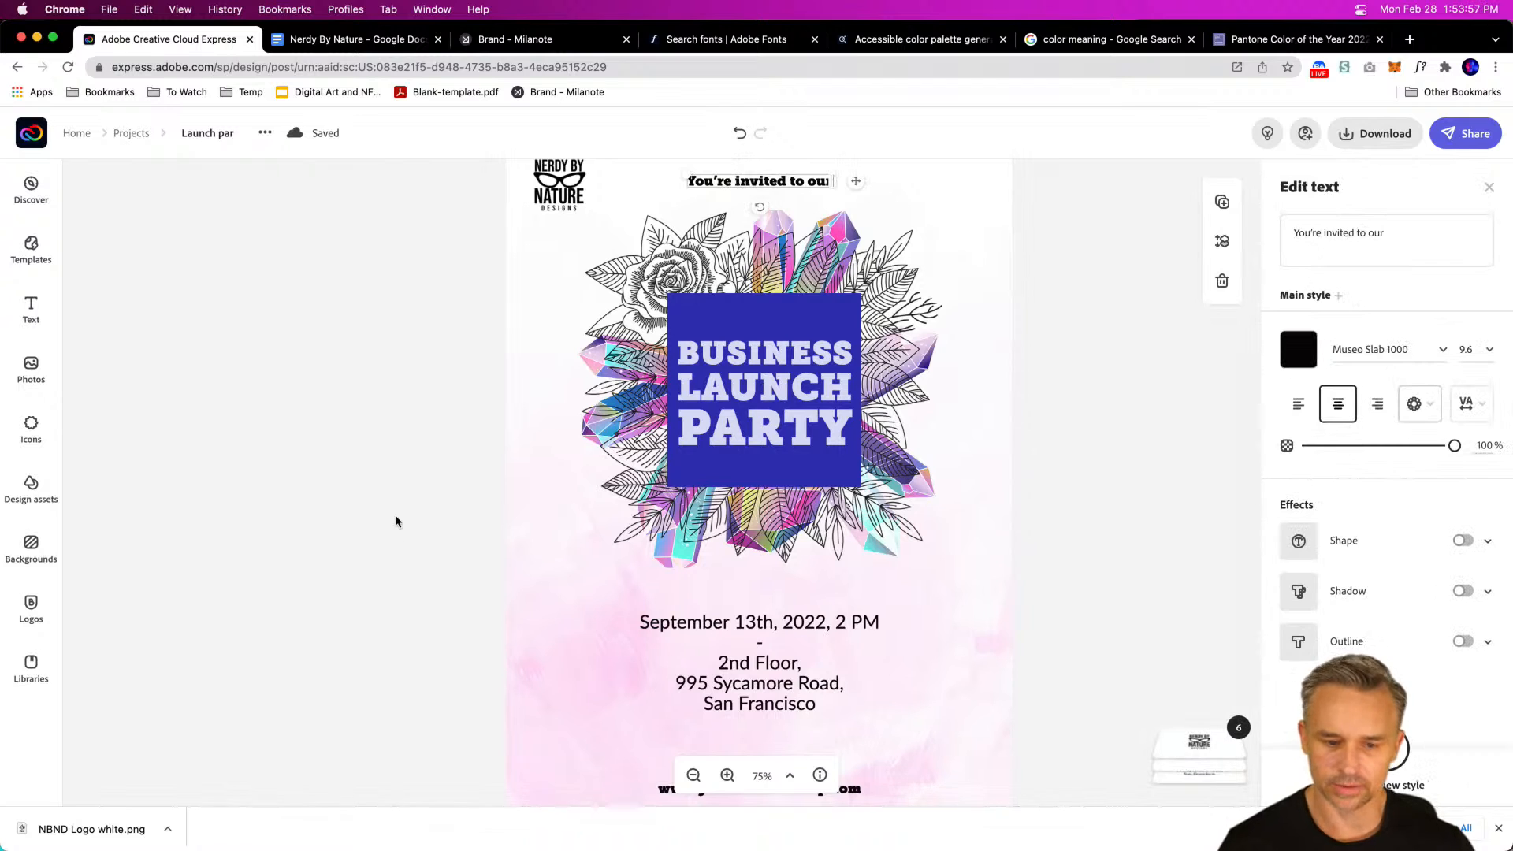
click(396, 526)
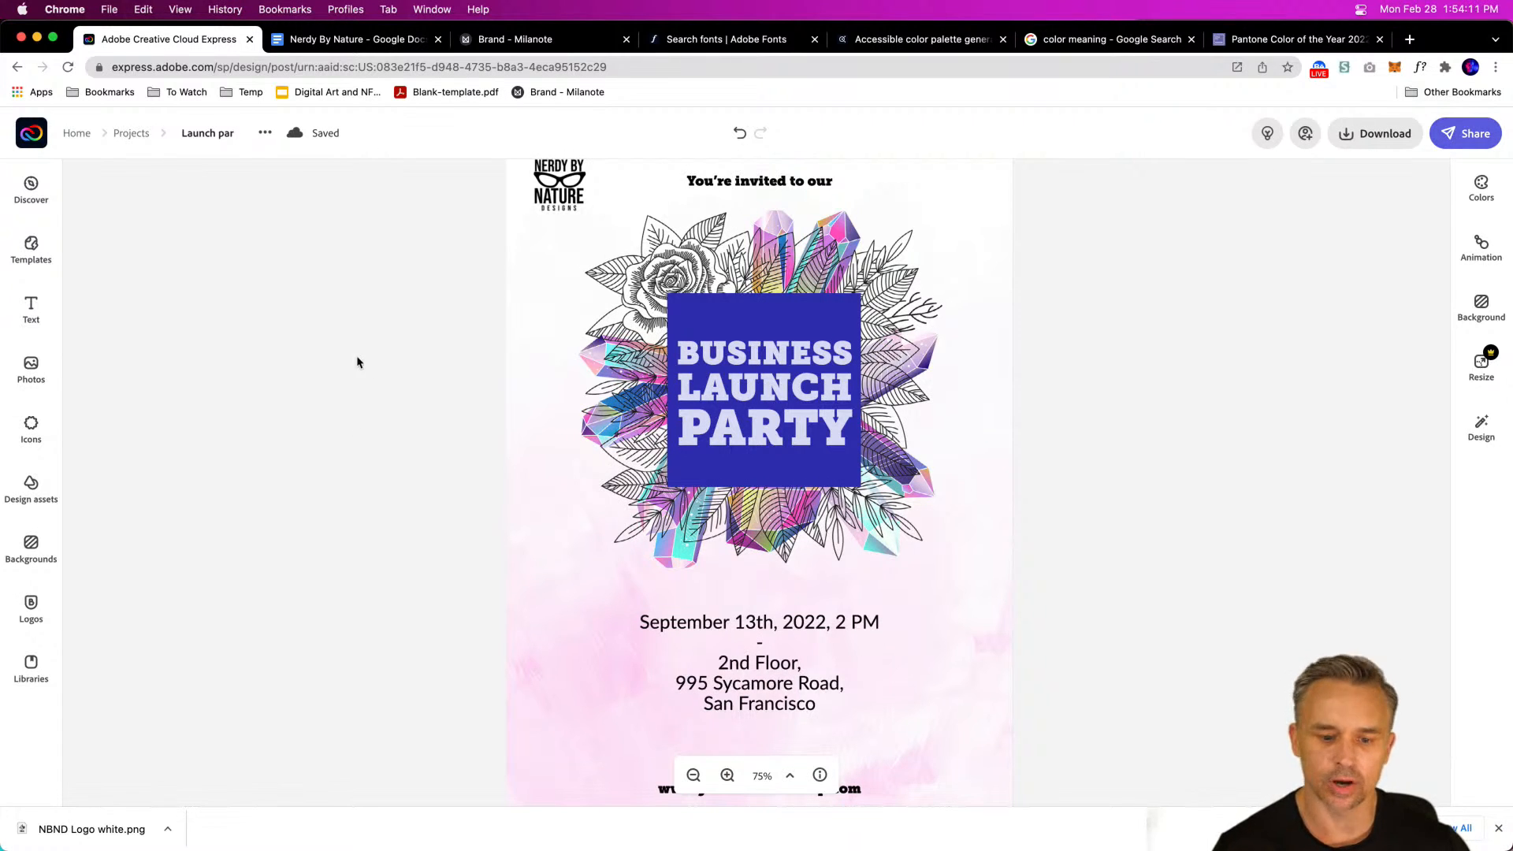
Step: Dismiss the browser's downloads bar, return to the projects overview and reopen the Launch party project
click(1497, 829)
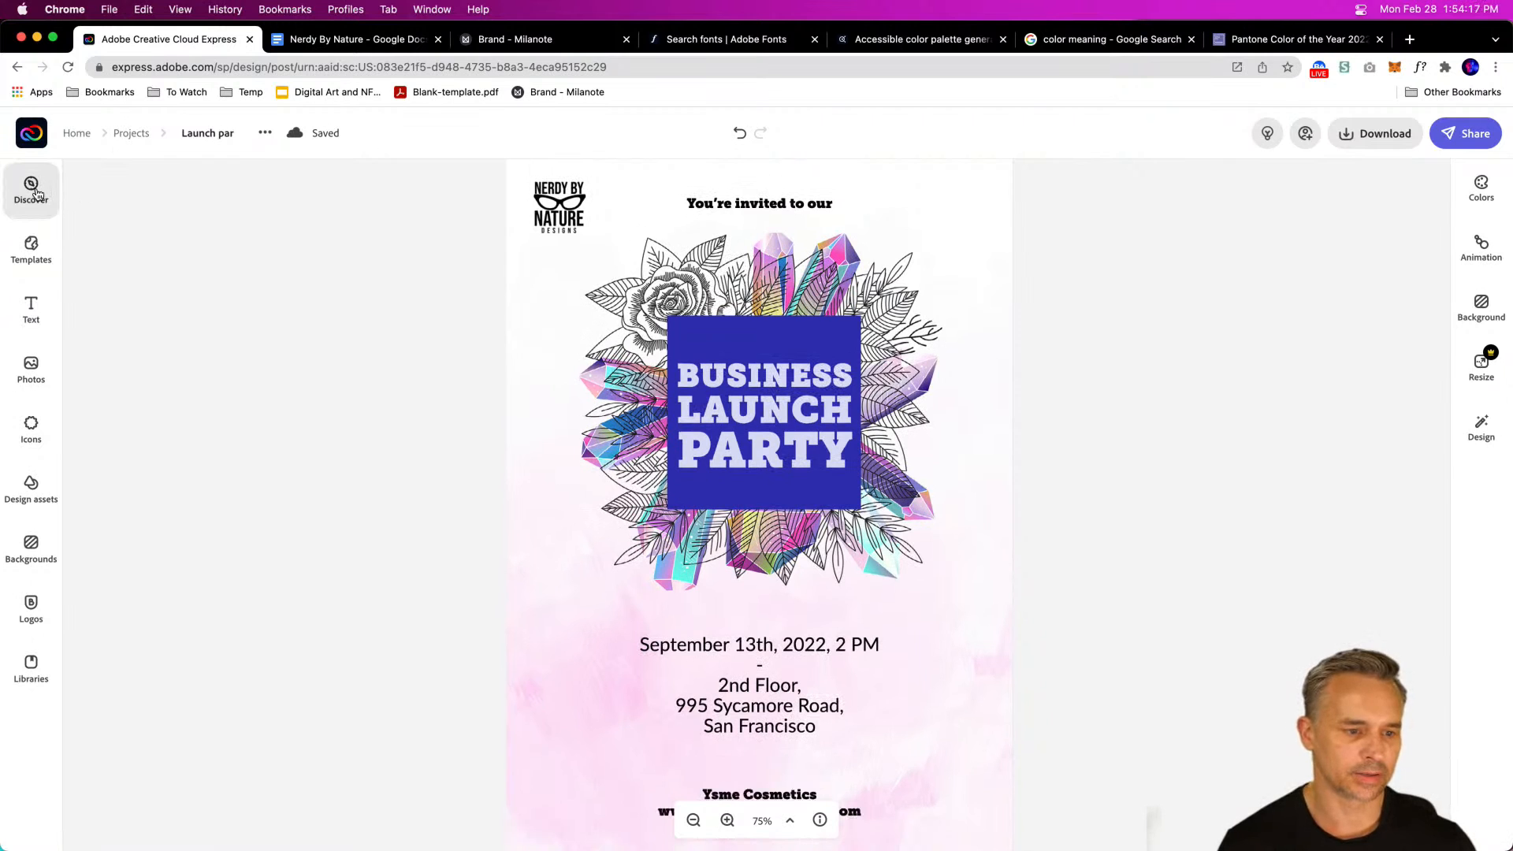
click(131, 134)
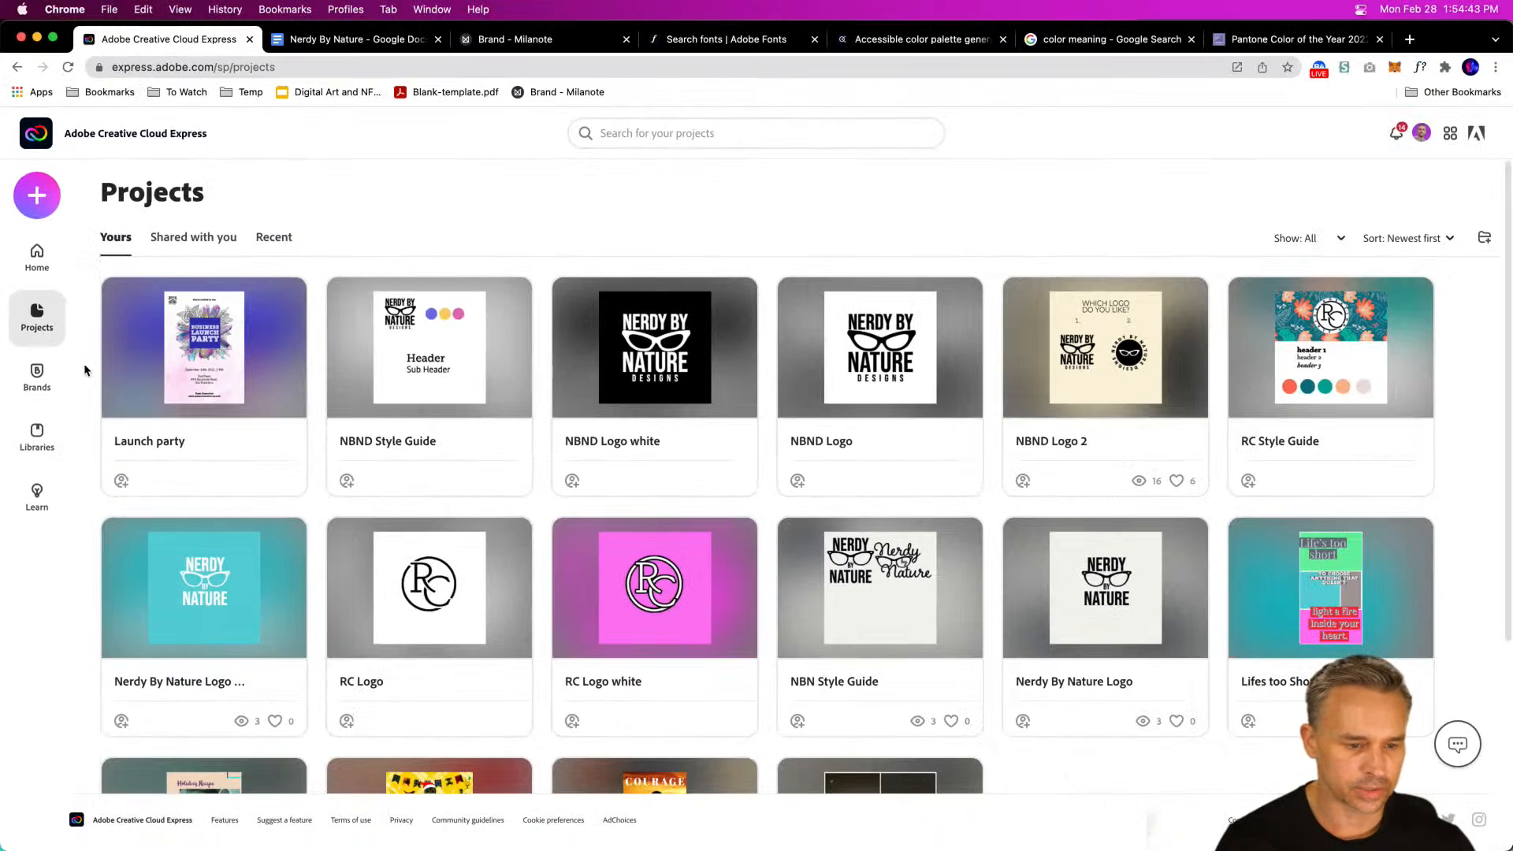
click(187, 384)
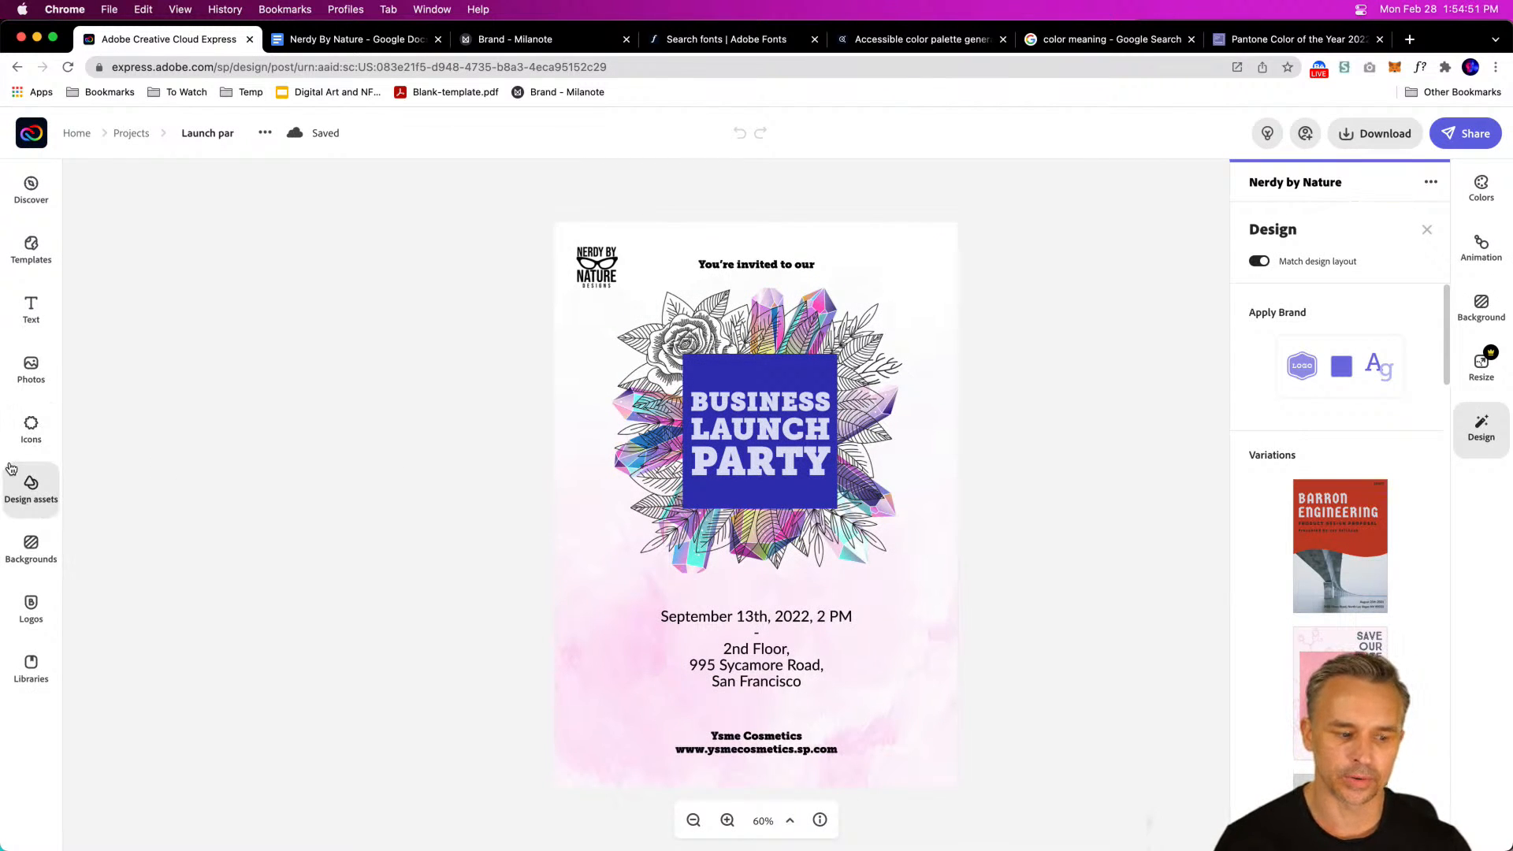
Step: Browse the available backgrounds, design assets and stock photos
click(31, 542)
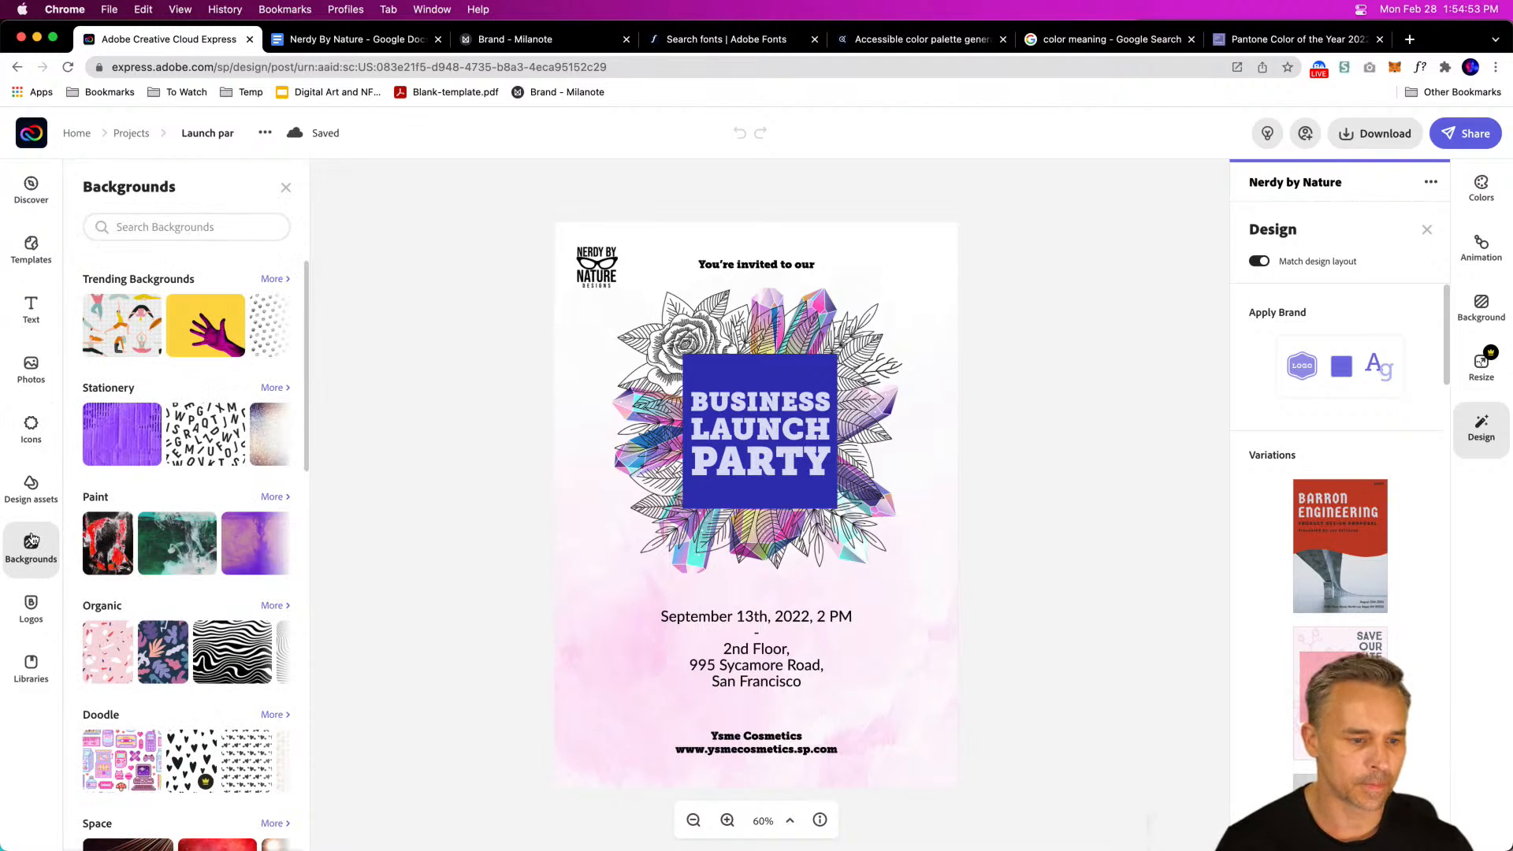
click(30, 492)
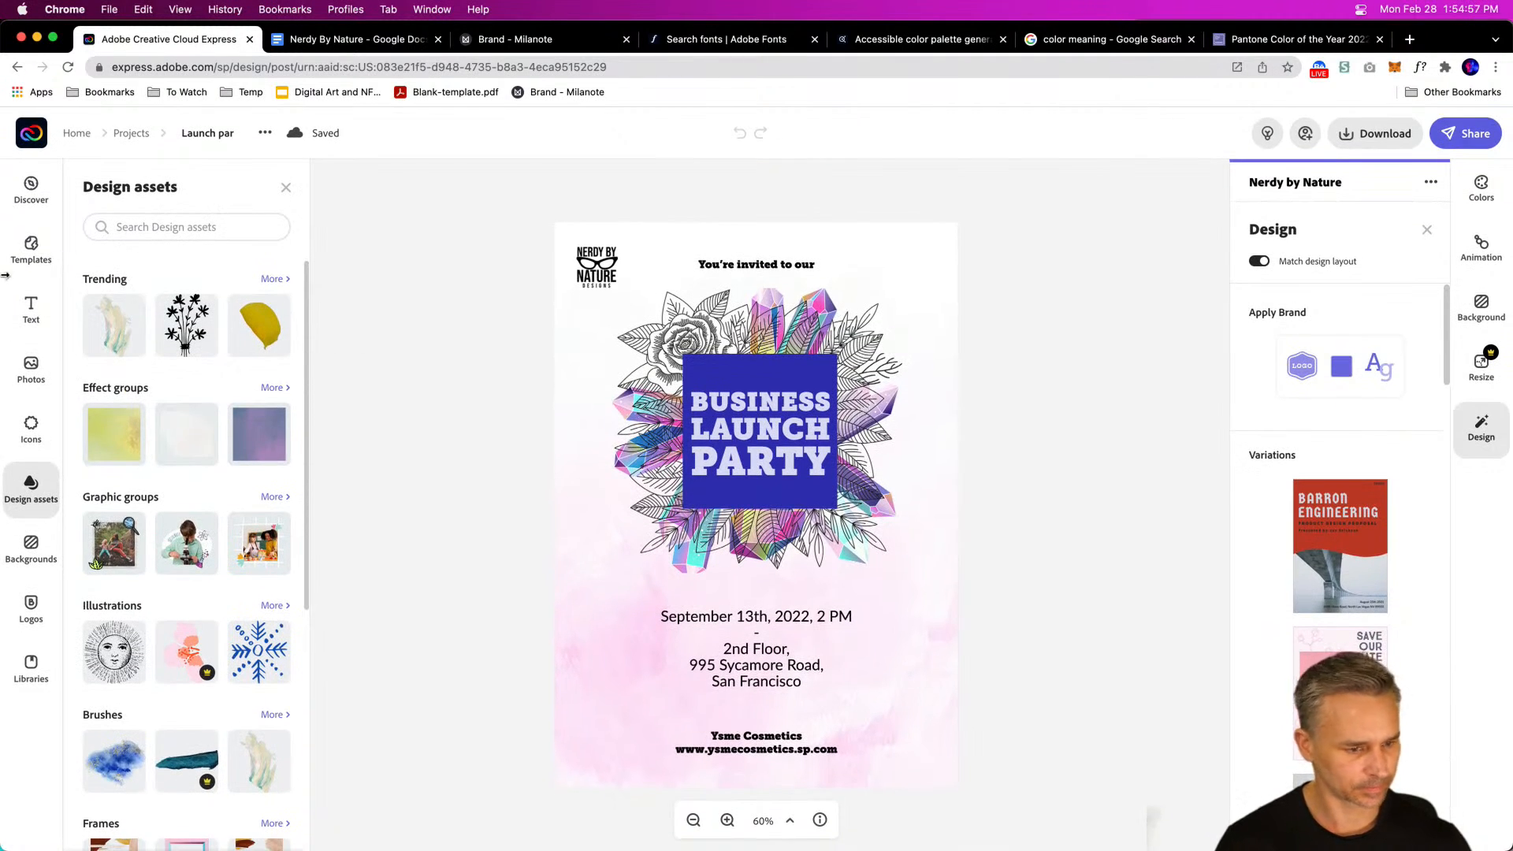
click(25, 359)
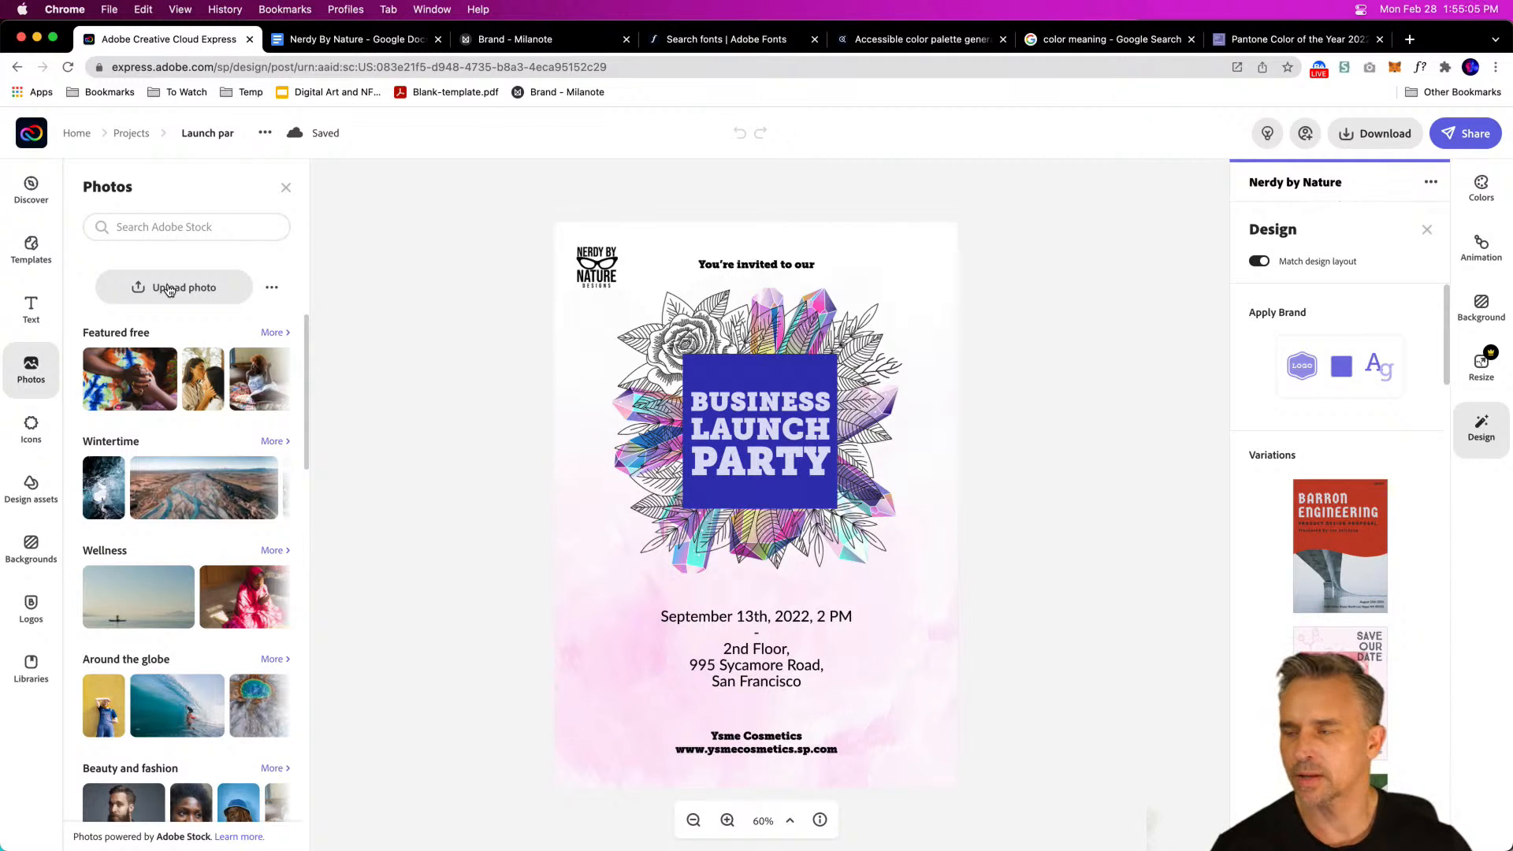
click(399, 256)
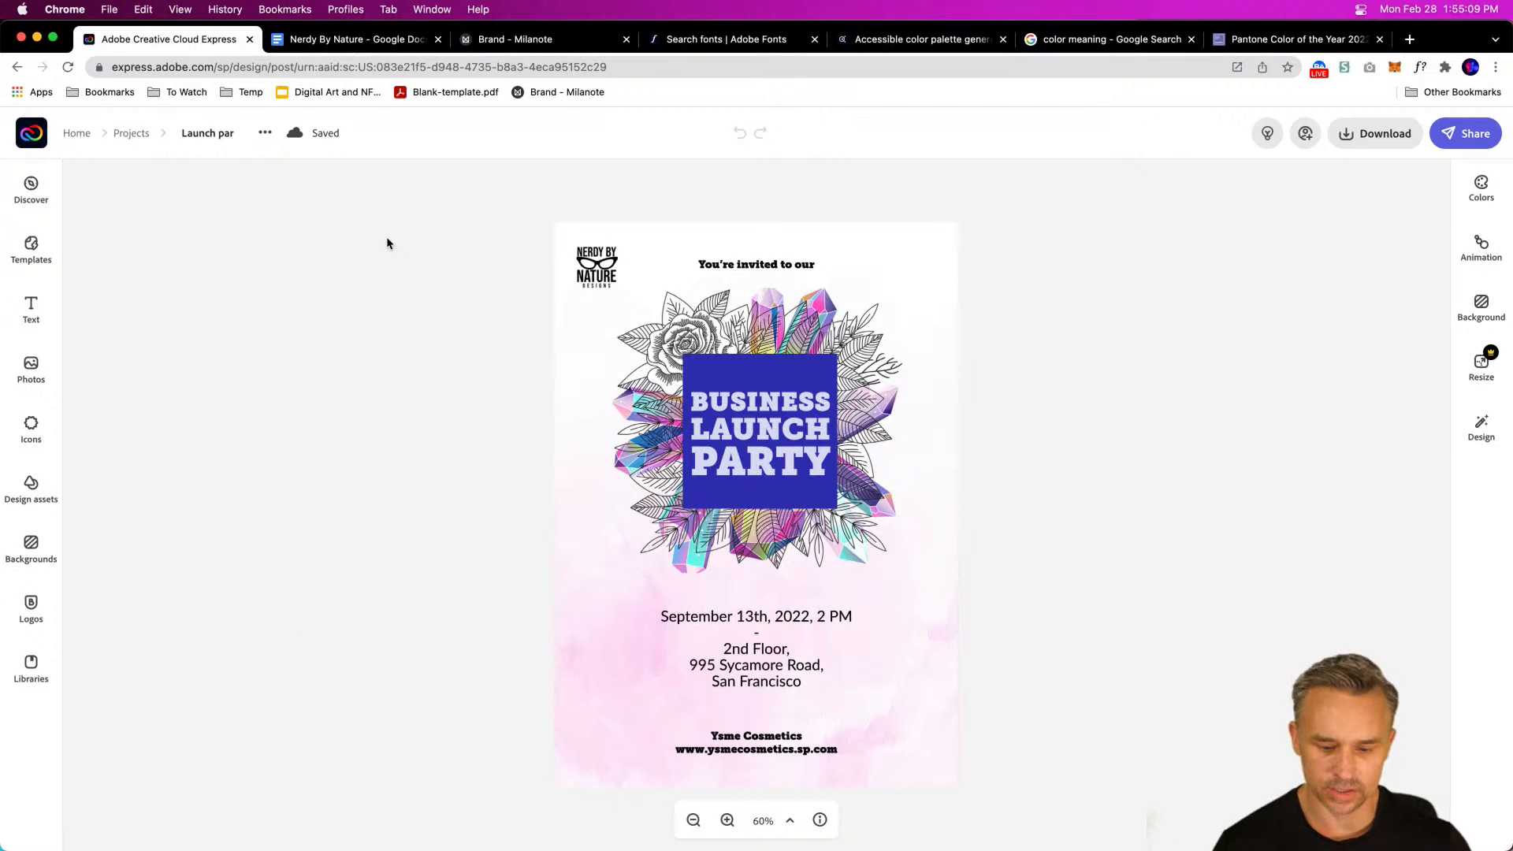
Step: Move the Nerdy By Nature logo from the invitation's header down to the left side of the date and address text
key(super+equal)
key(super+equal)
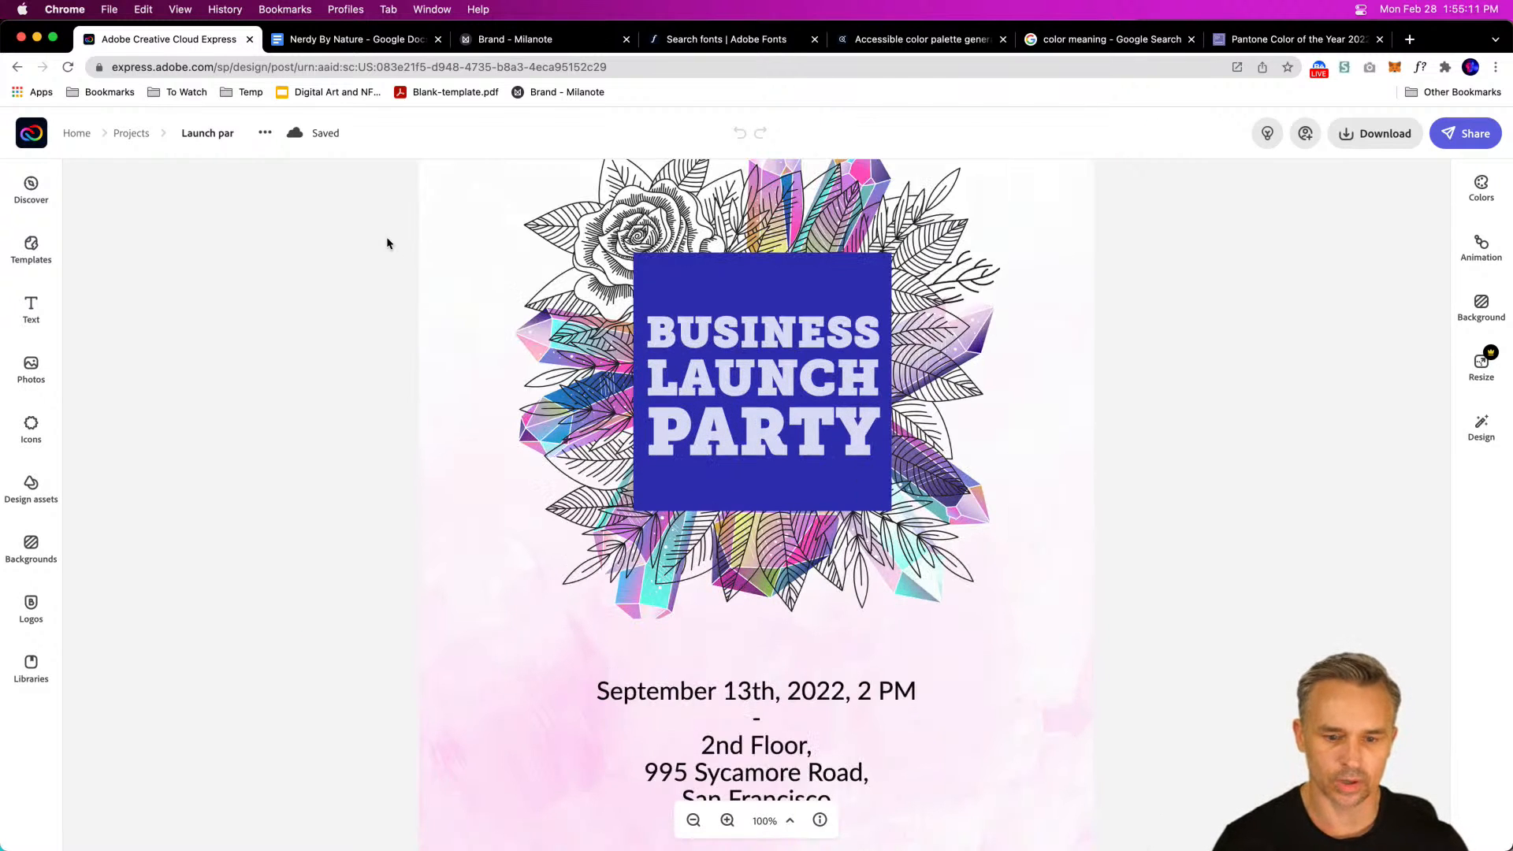
scroll(388, 315, up, 5)
key(super+equal)
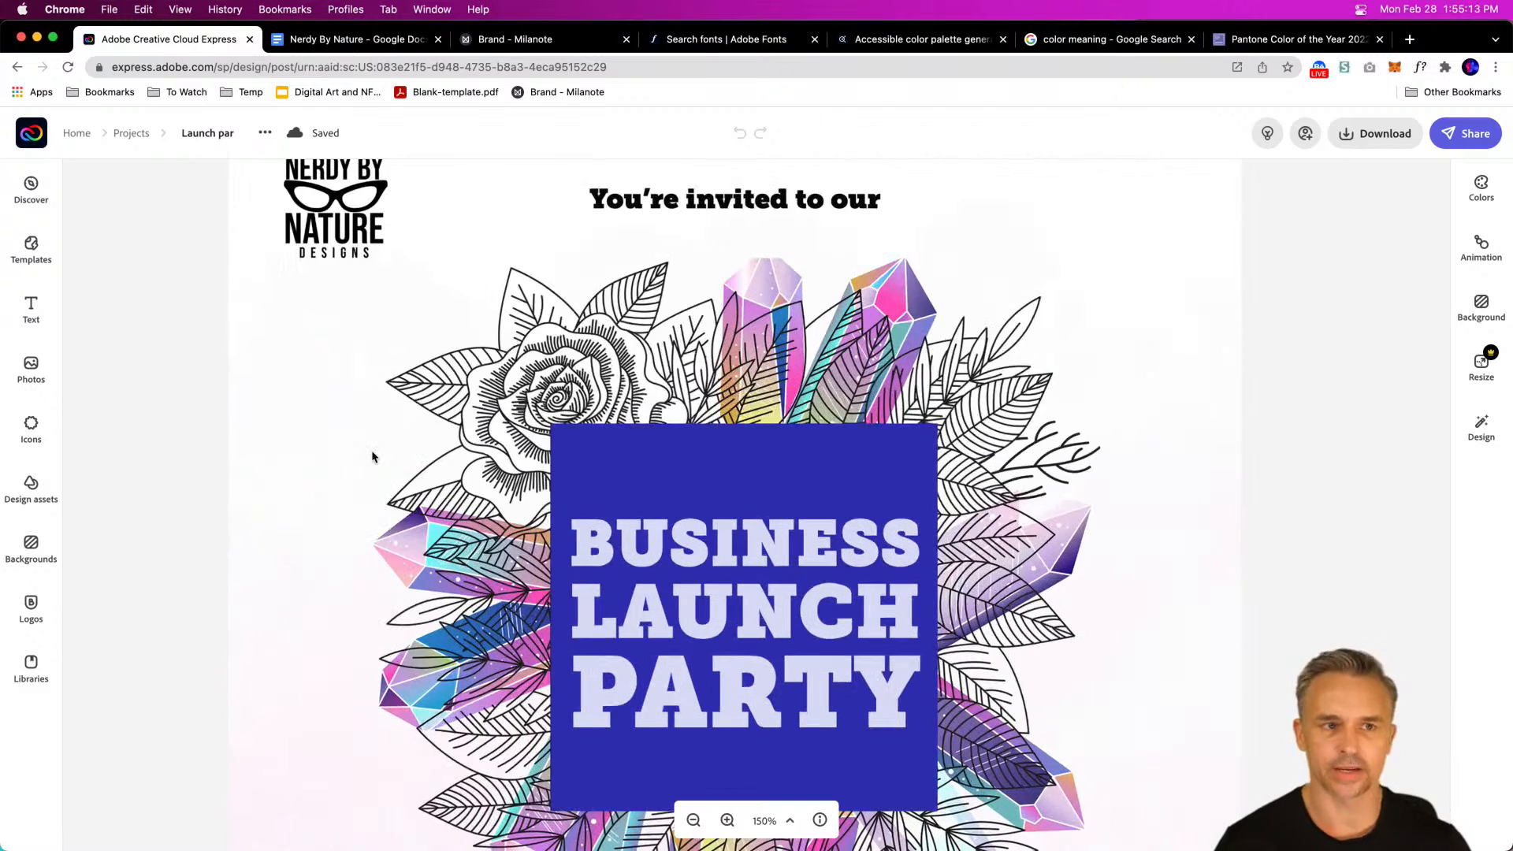
scroll(377, 449, up, 3)
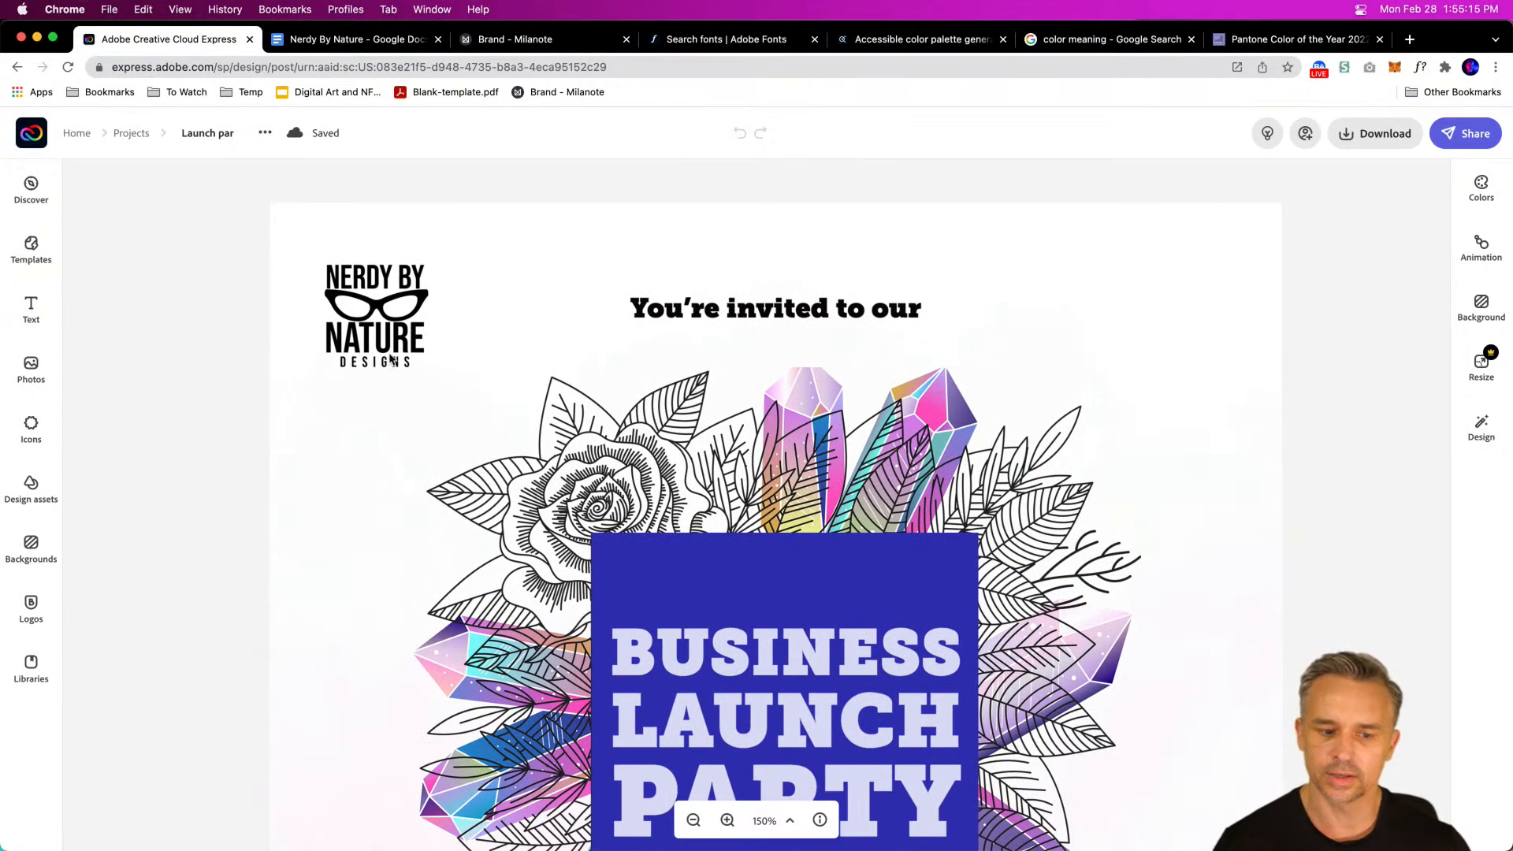
click(352, 290)
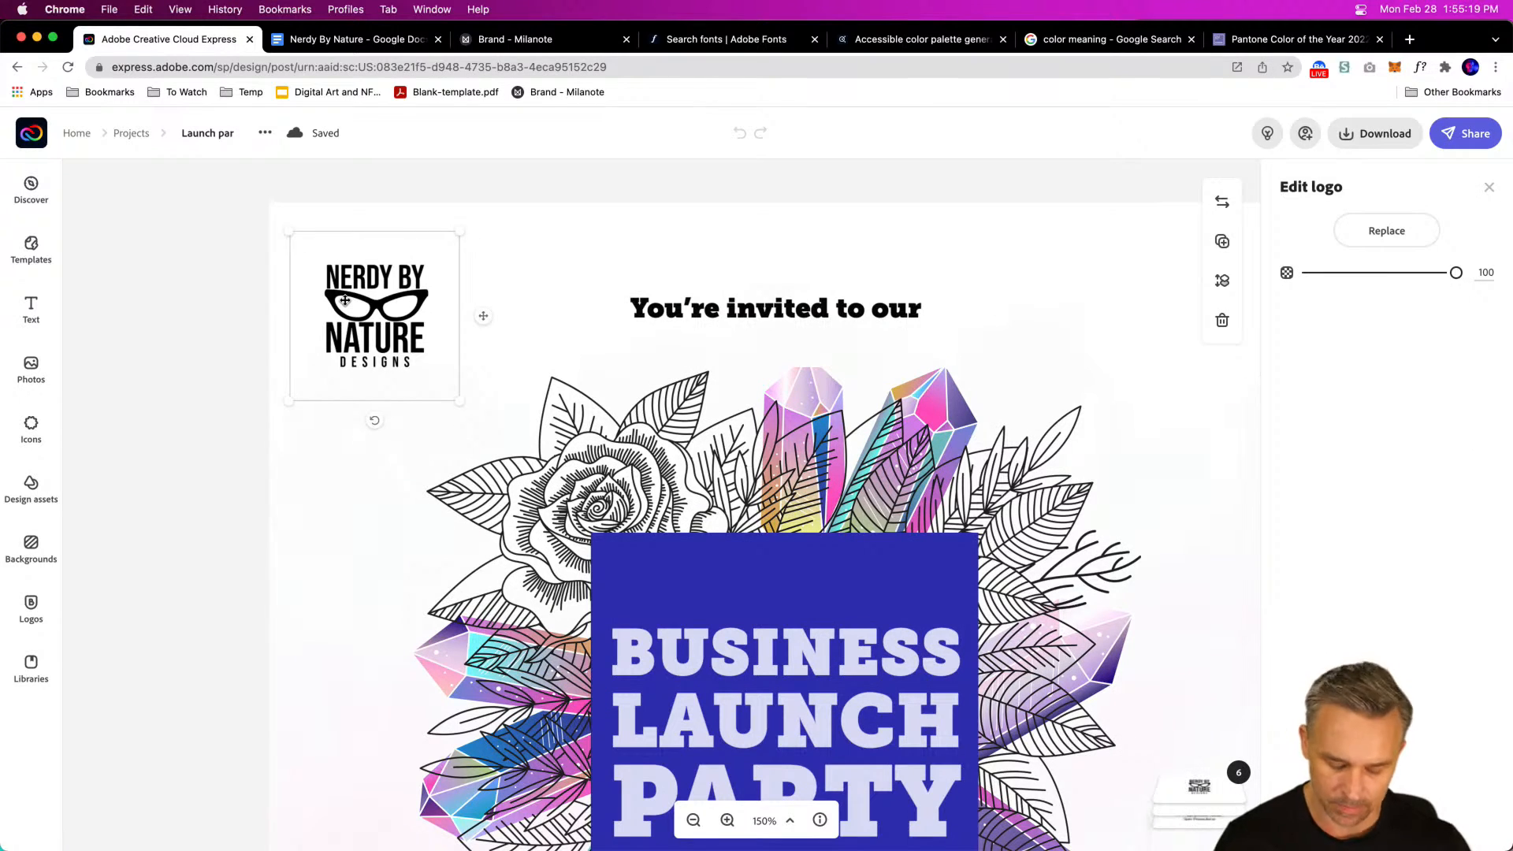
key(super+minus)
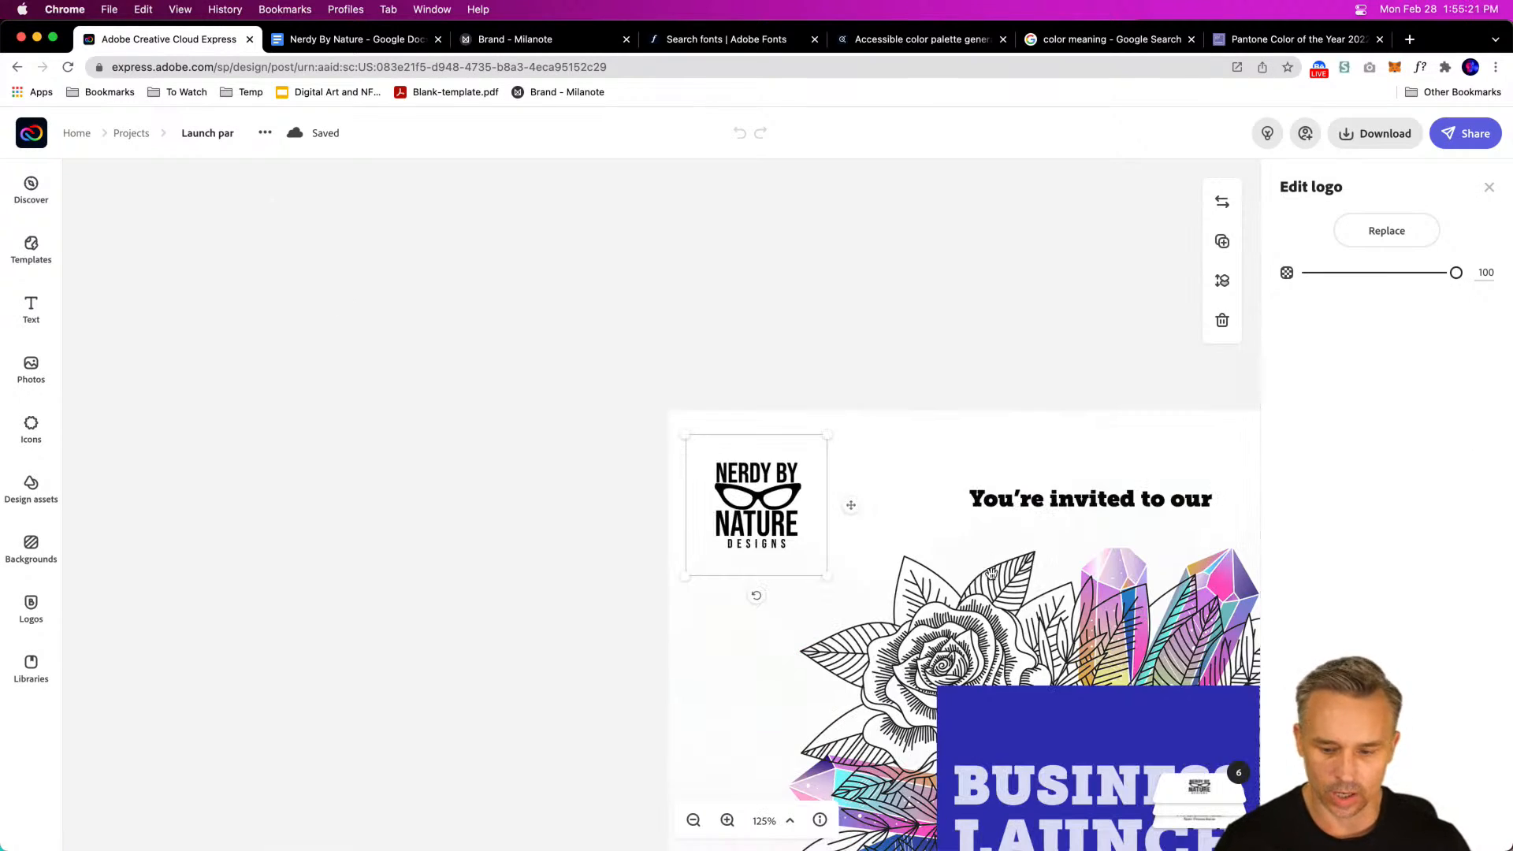
scroll(989, 573, down, 5)
scroll(989, 573, right, 4)
drag(457, 210, 577, 579)
scroll(589, 324, down, 5)
drag(589, 323, 753, 529)
click(630, 564)
drag(643, 552, 645, 600)
click(788, 514)
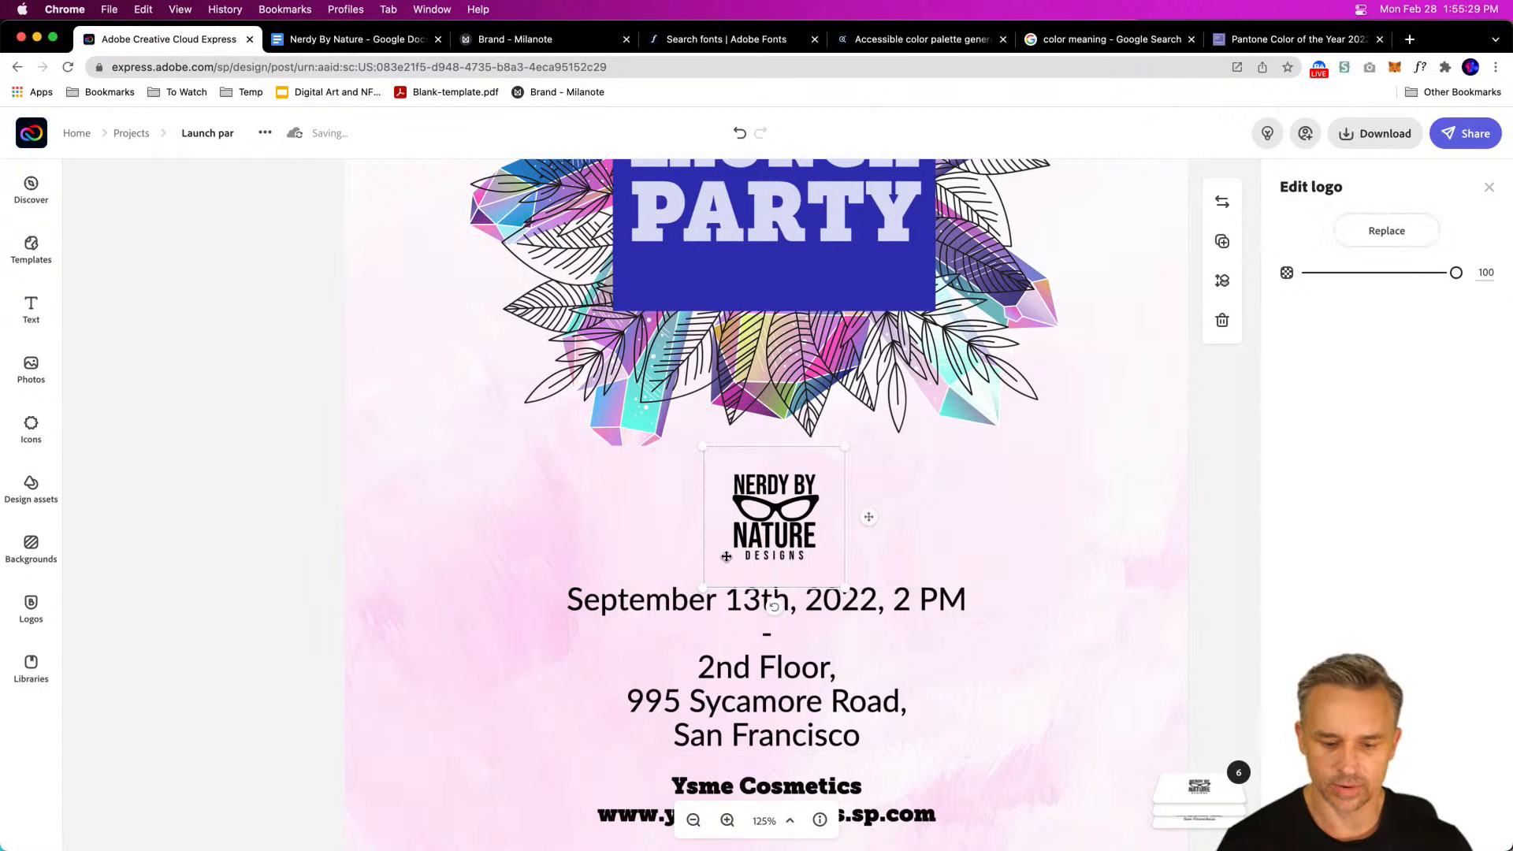
drag(725, 526, 424, 606)
Step: Left-align the date and address text block and move it to the right, leaving room beside the logo
click(630, 603)
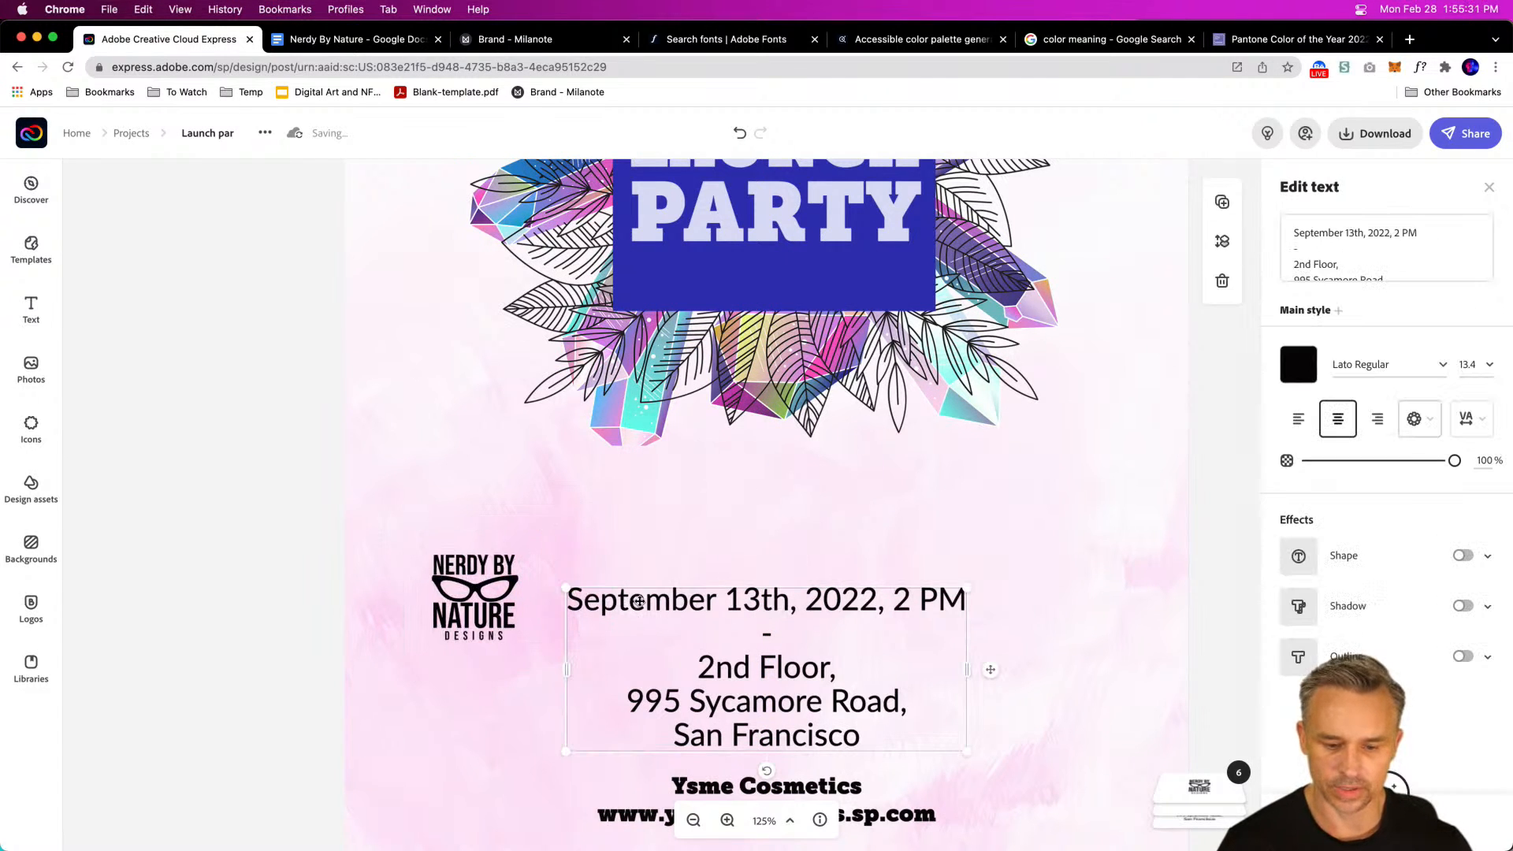
click(1301, 423)
drag(698, 604, 868, 565)
Step: Enlarge the logo and position it beside the left-aligned date and address text
drag(441, 604, 553, 642)
click(562, 609)
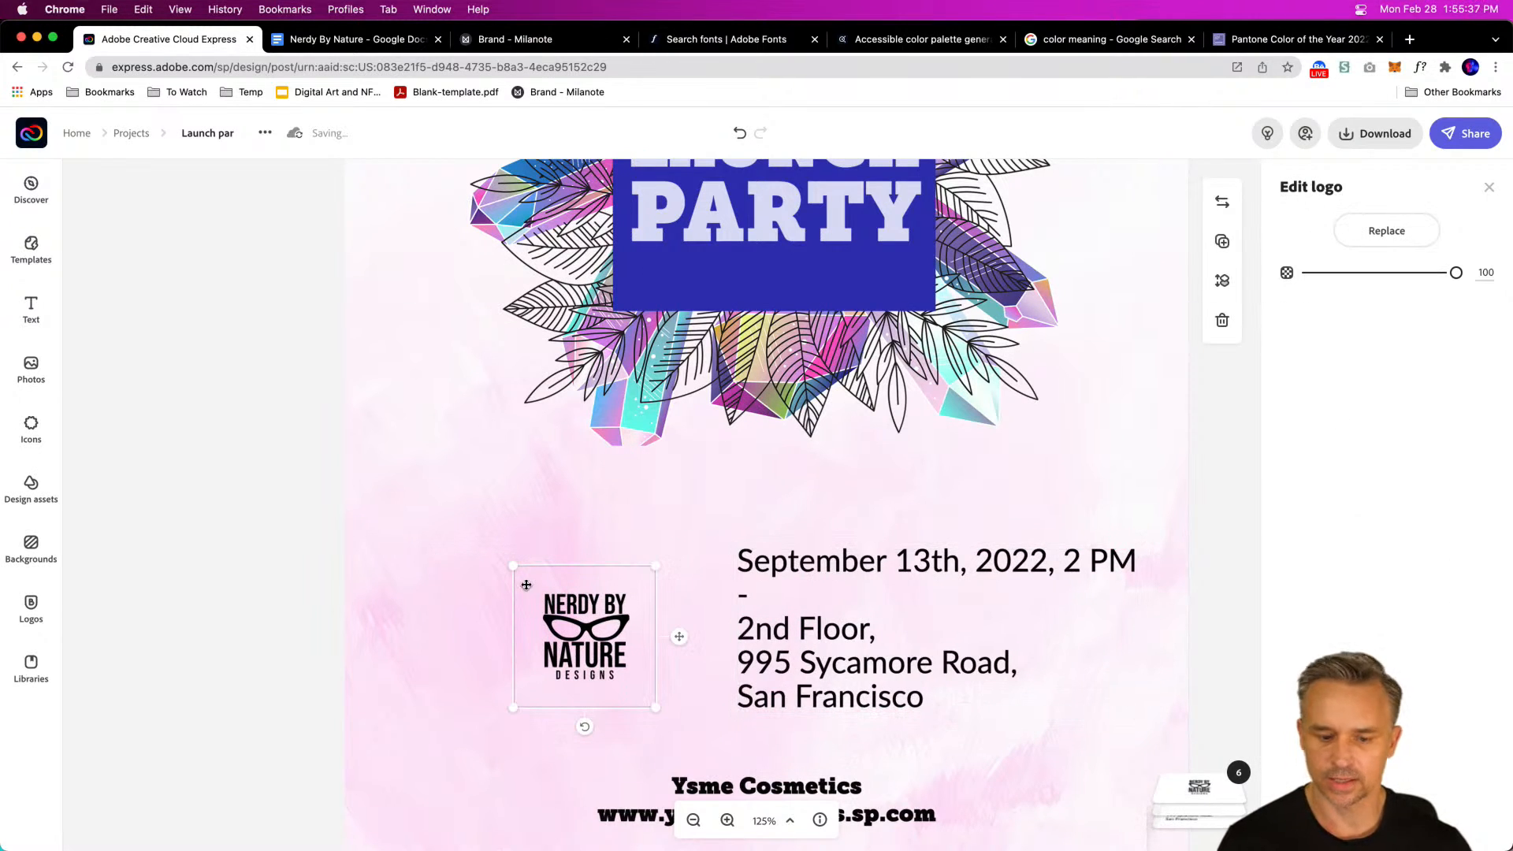
drag(509, 563, 426, 470)
drag(505, 549, 525, 586)
key(space)
drag(538, 474, 482, 597)
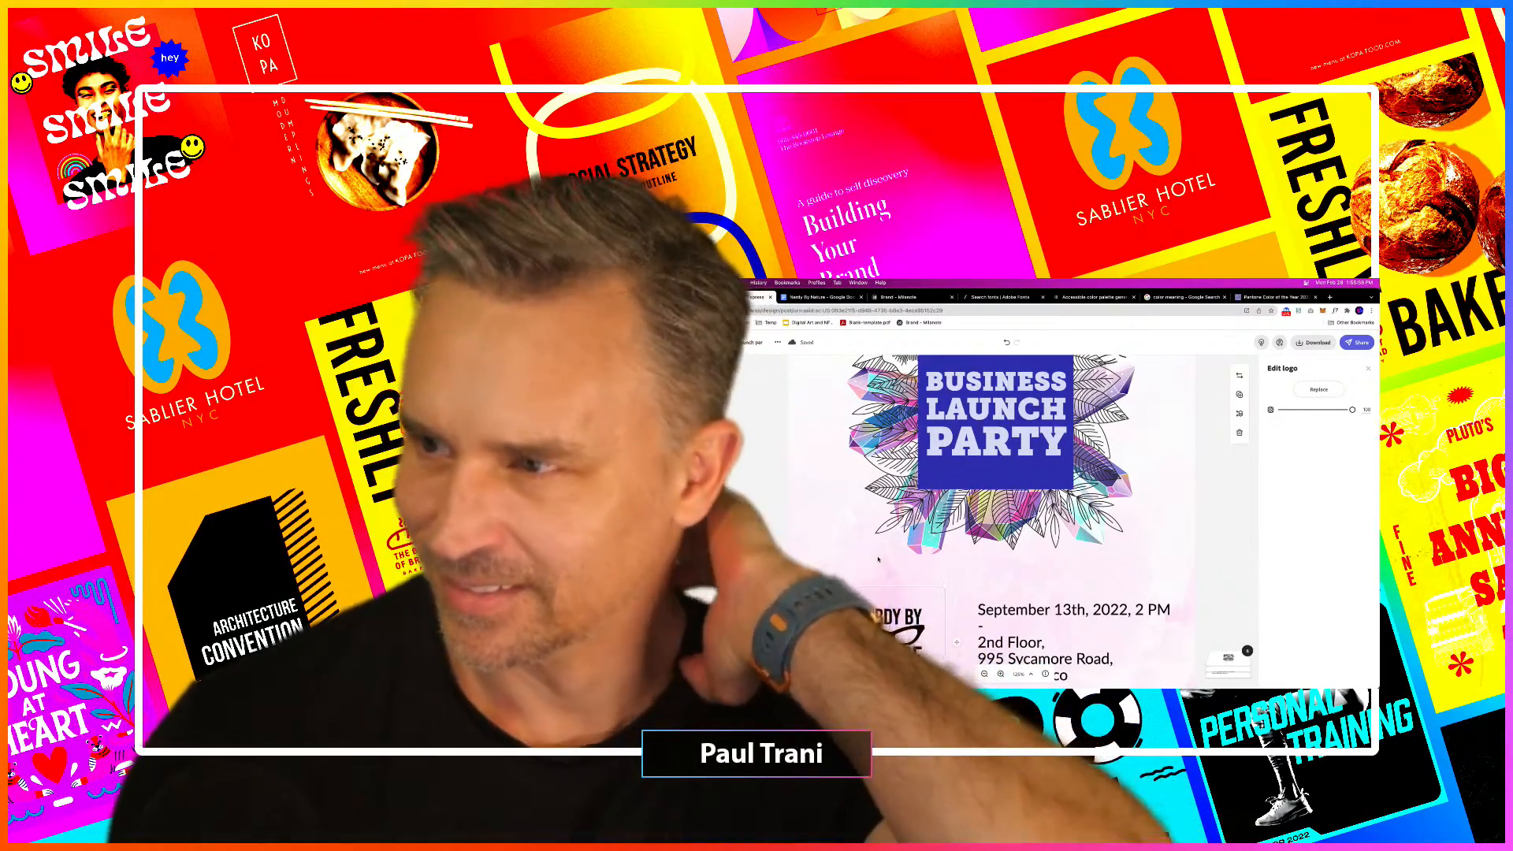
scroll(985, 502, up, 3)
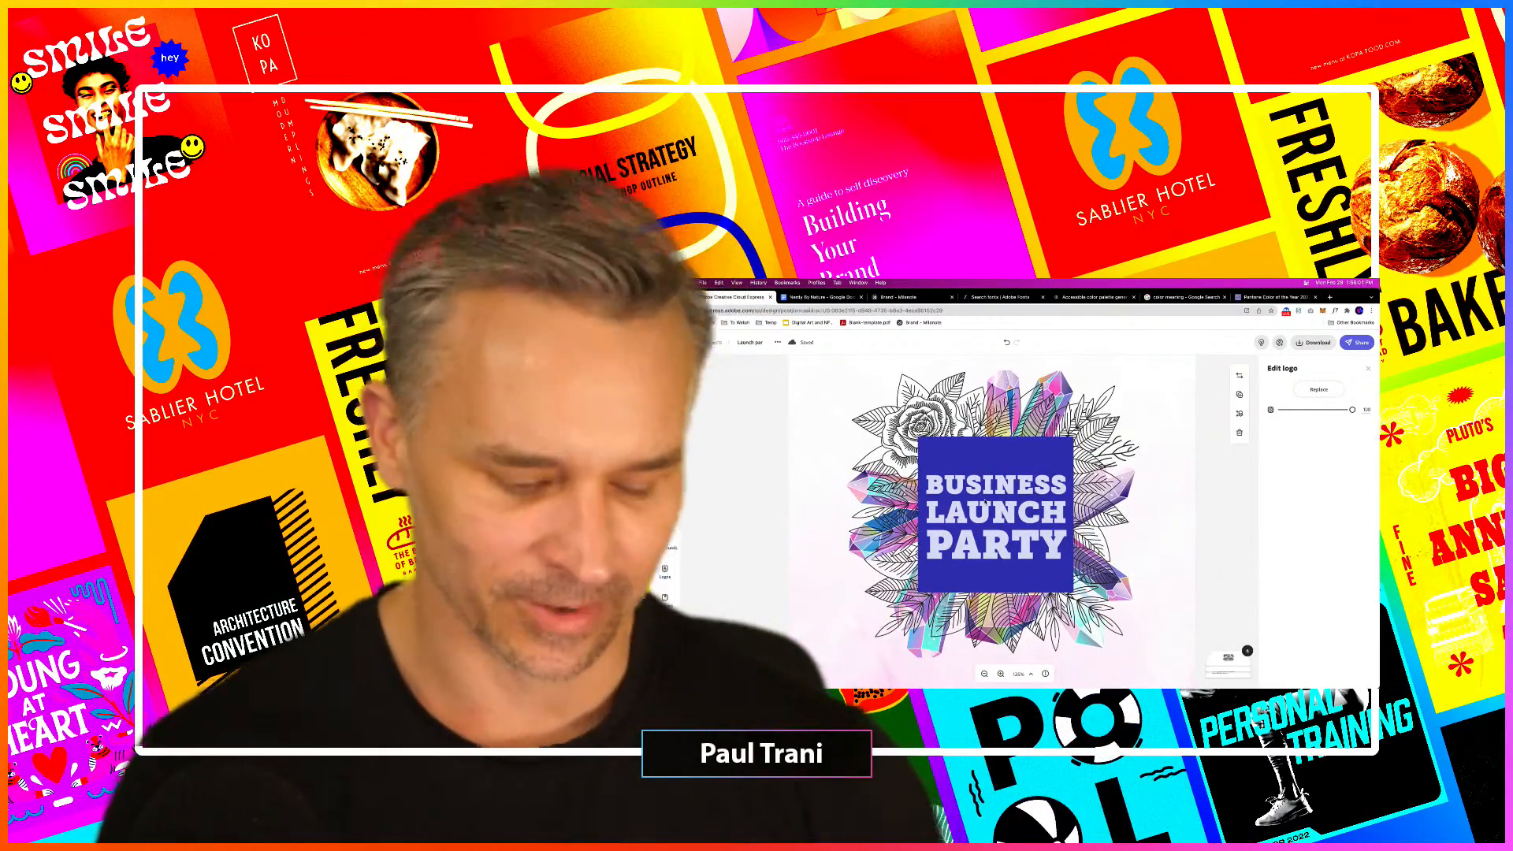